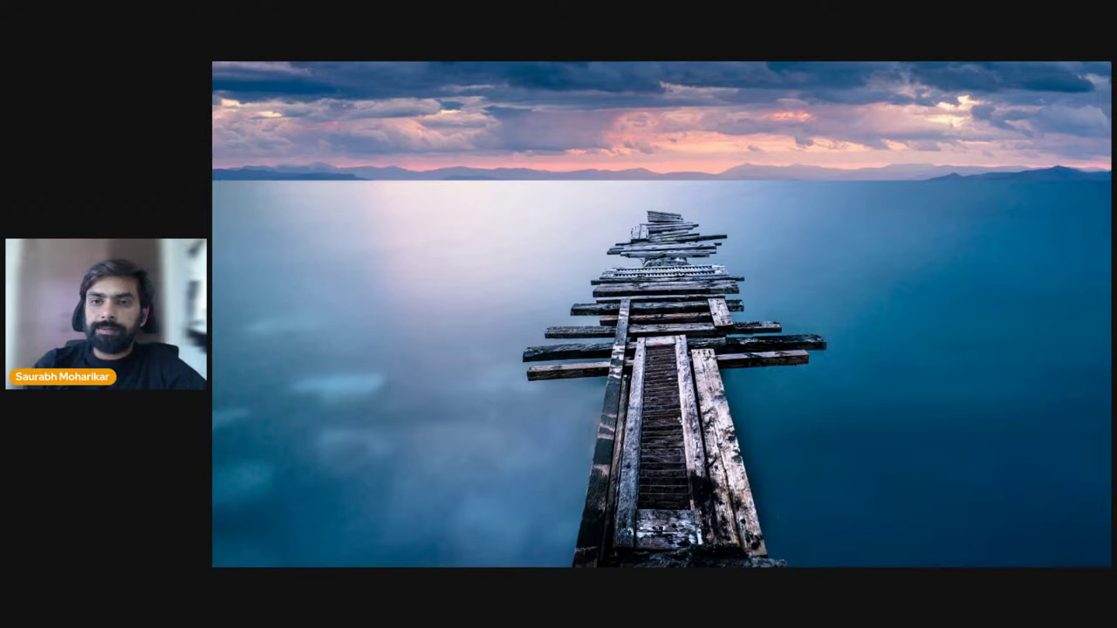
Step: Bring the Sample Superstore workbook to the front and maximize its window
key("alt+Tab")
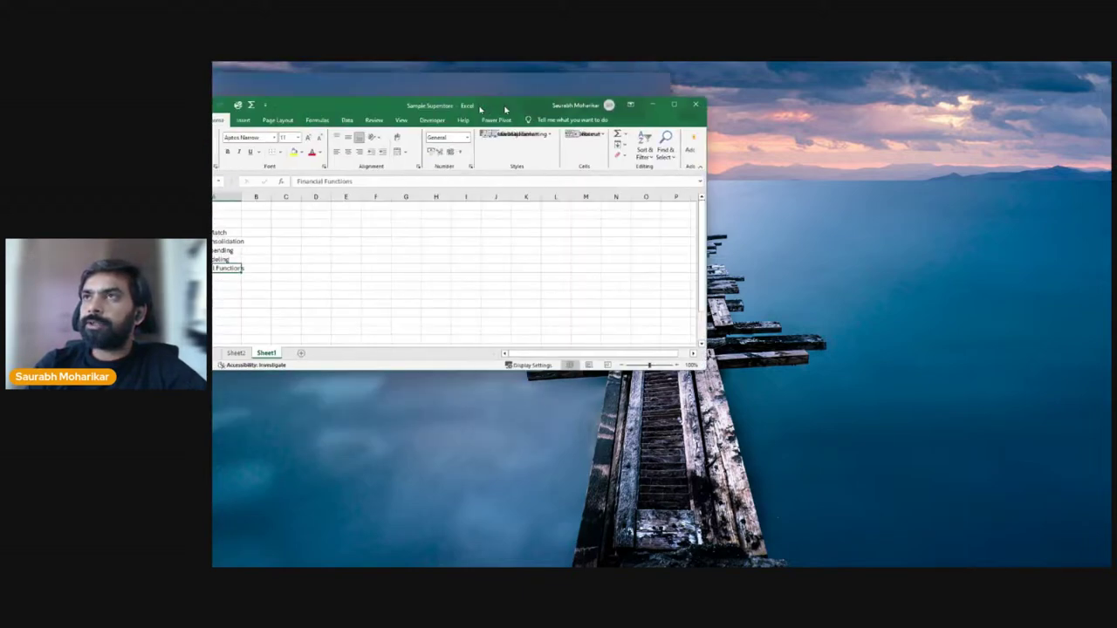
left_click(713, 103)
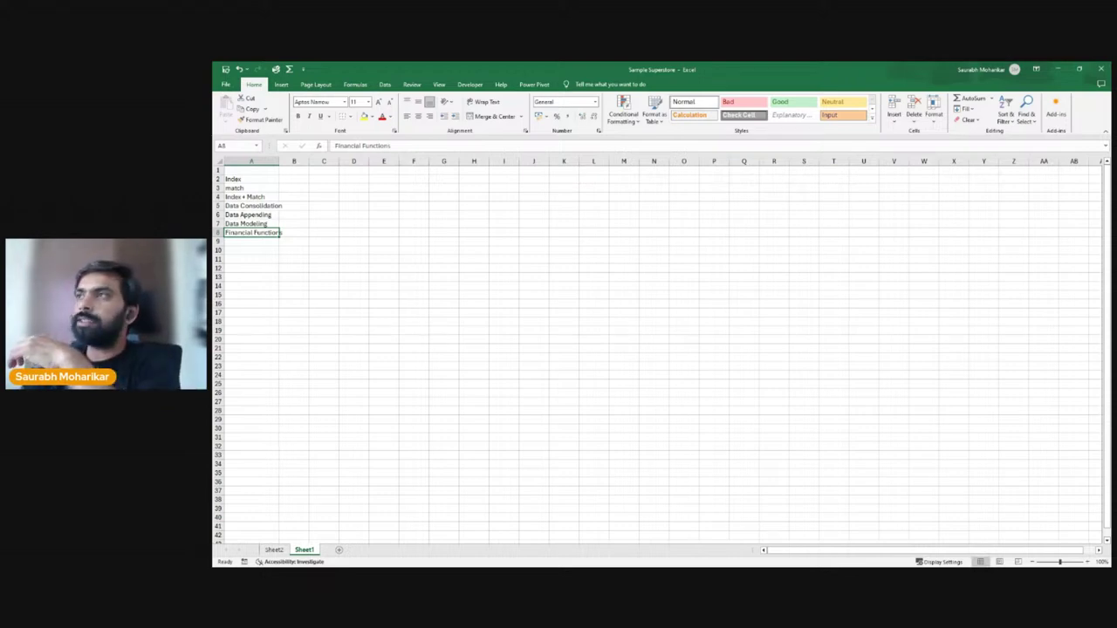
Step: Widen column A on Sheet1 so the topic names fit
left_click(250, 178)
left_click(262, 189)
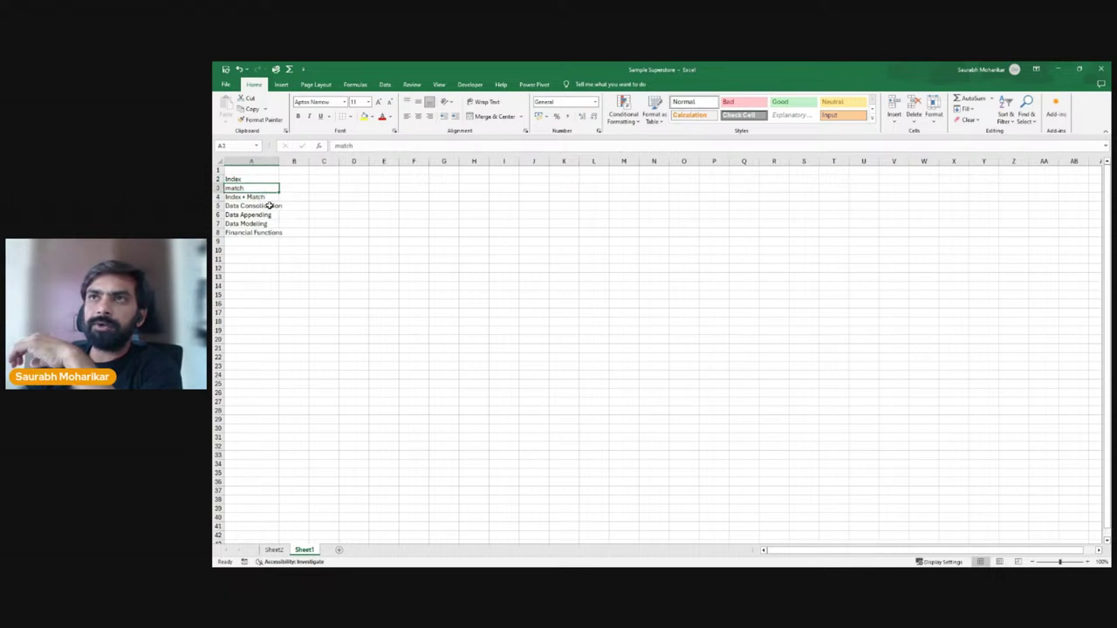
left_click(272, 197)
left_click_drag(280, 160, 286, 160)
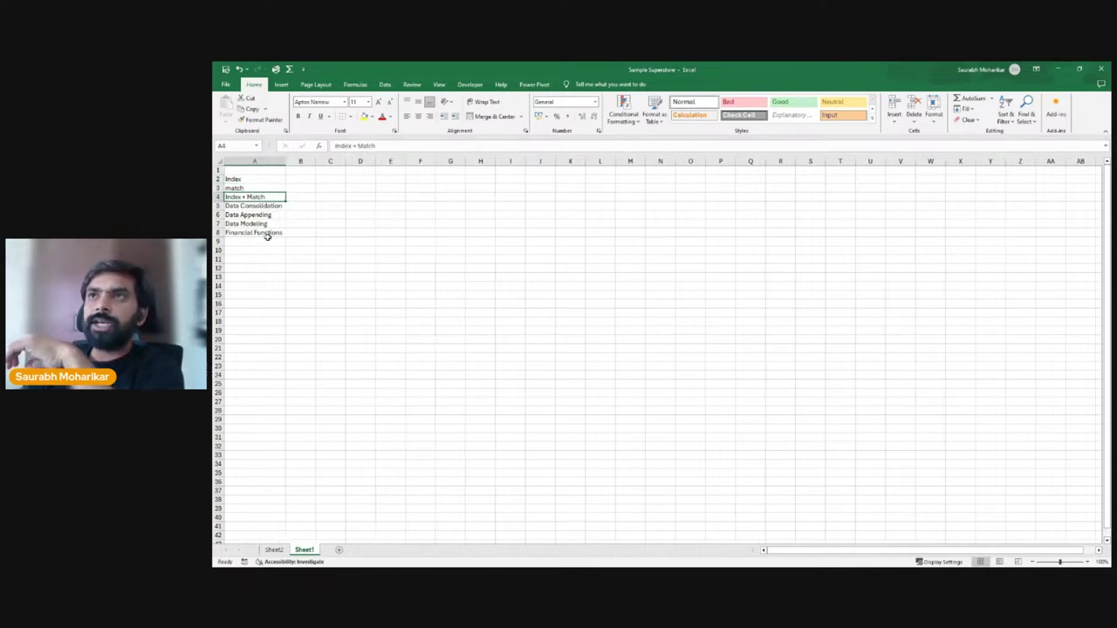
Step: Select the topic list A2:A8, then display Sheet2's Superstore order table
left_click(261, 215)
left_click(272, 224)
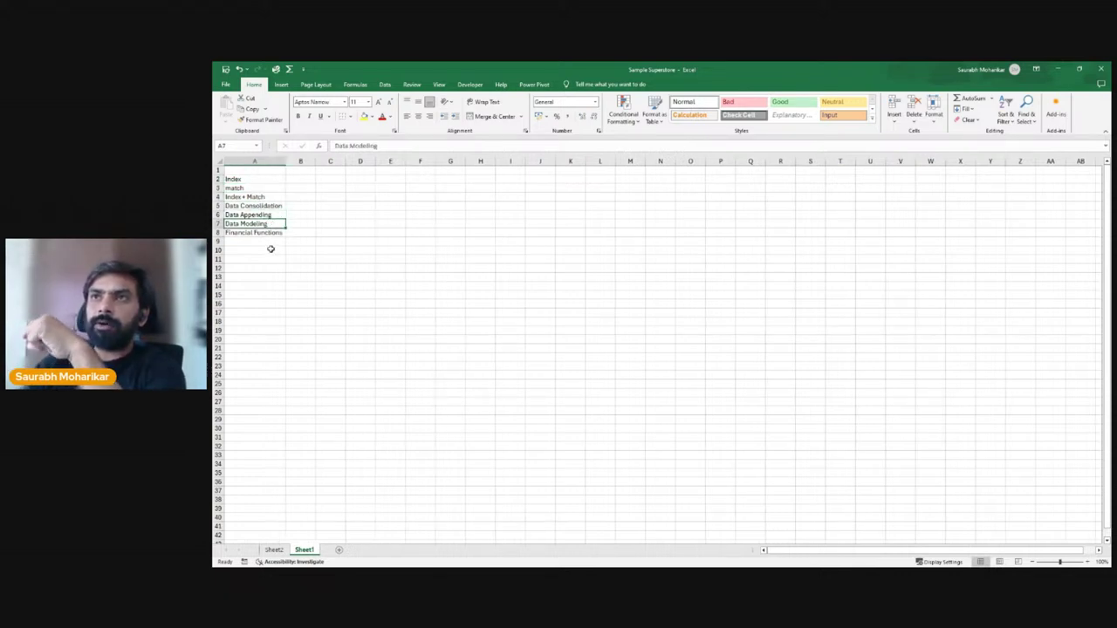
left_click(274, 232)
left_click_drag(260, 179, 263, 232)
left_click(359, 242)
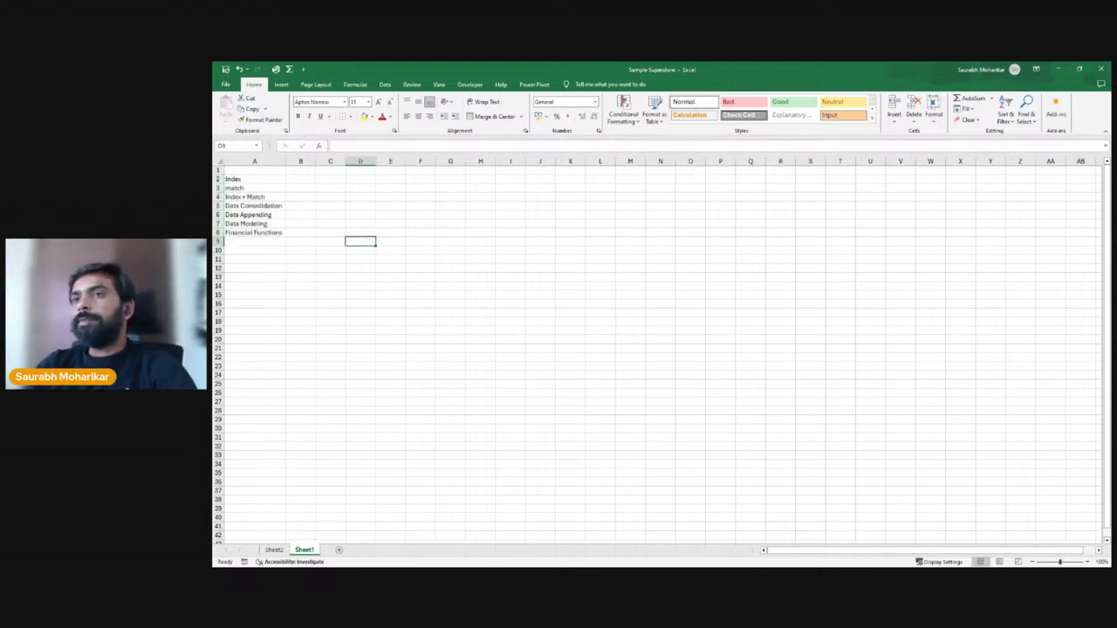
left_click(273, 549)
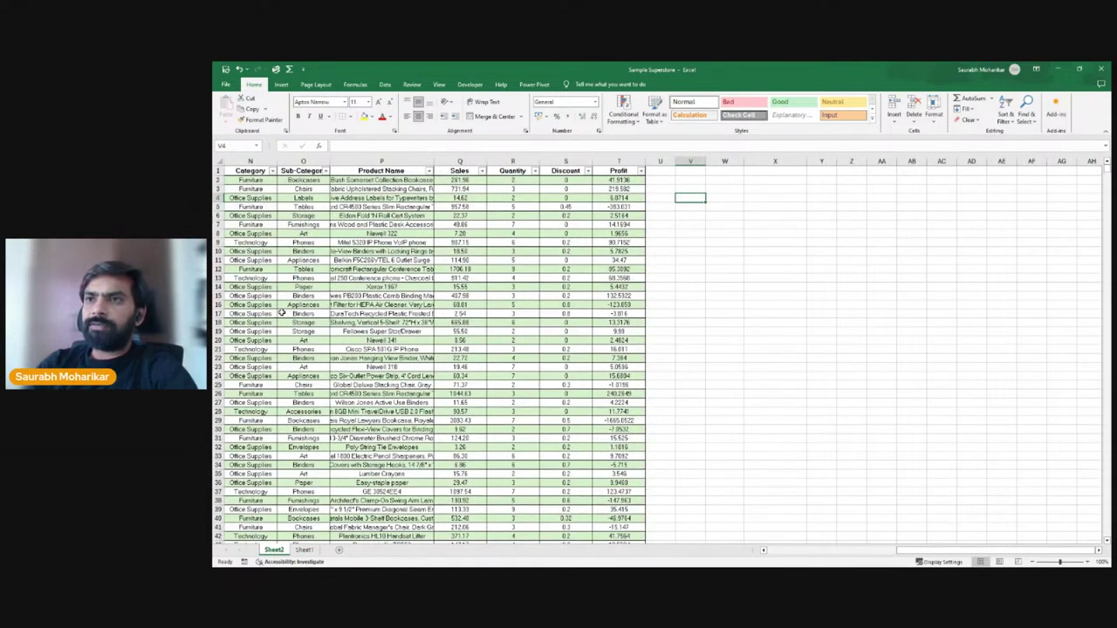
Step: Rename Sheet2 to 'Orders' and return to the table's top-left header cell
left_click(323, 305)
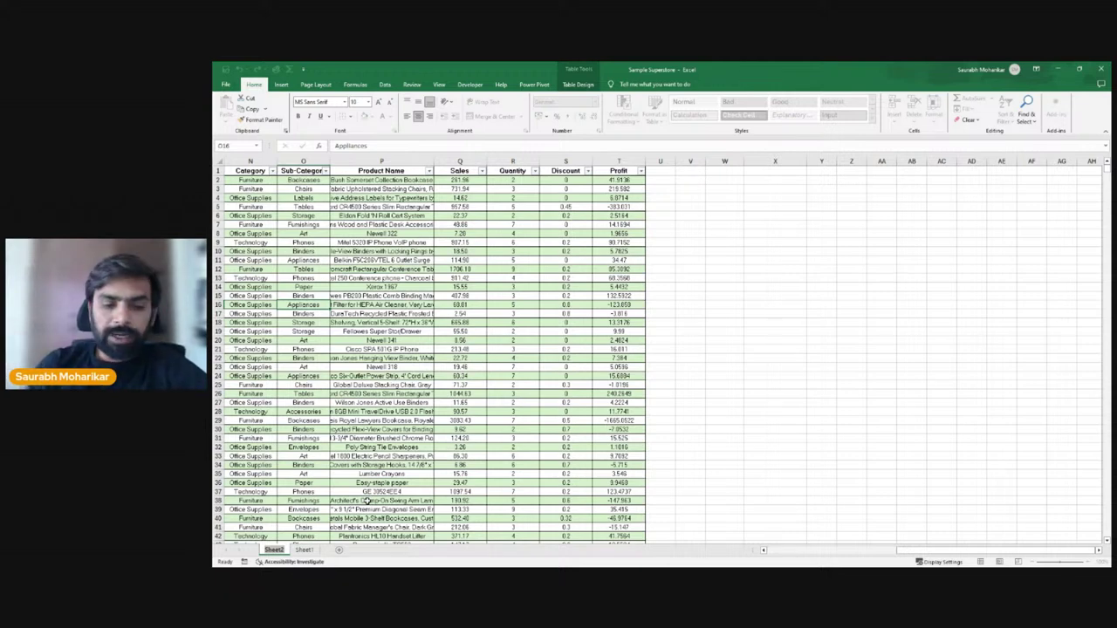
type("Orders")
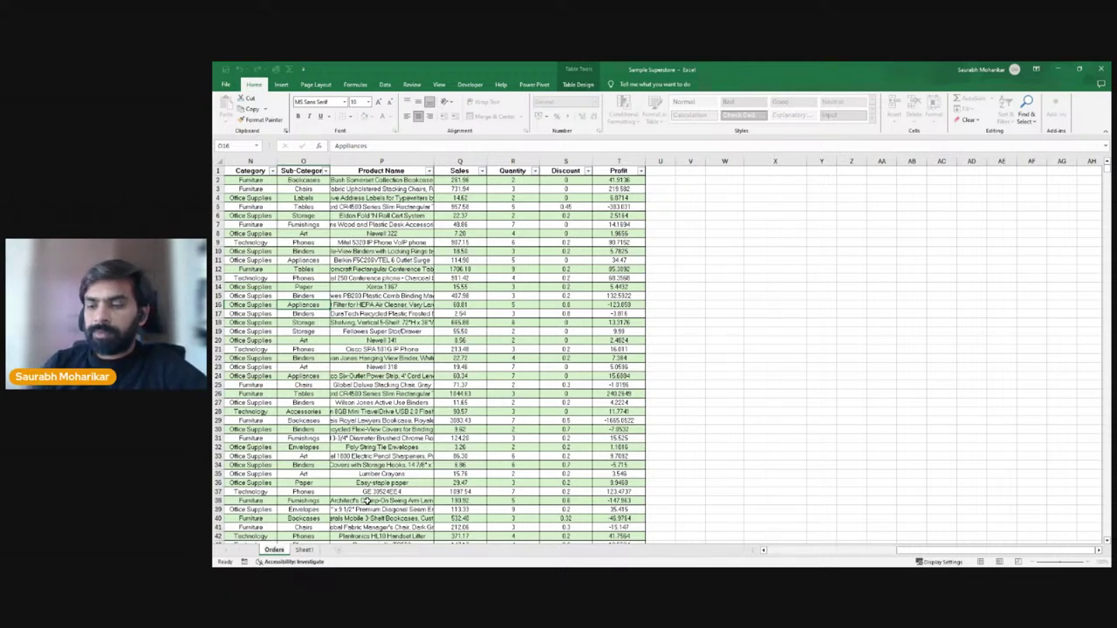
key("Return")
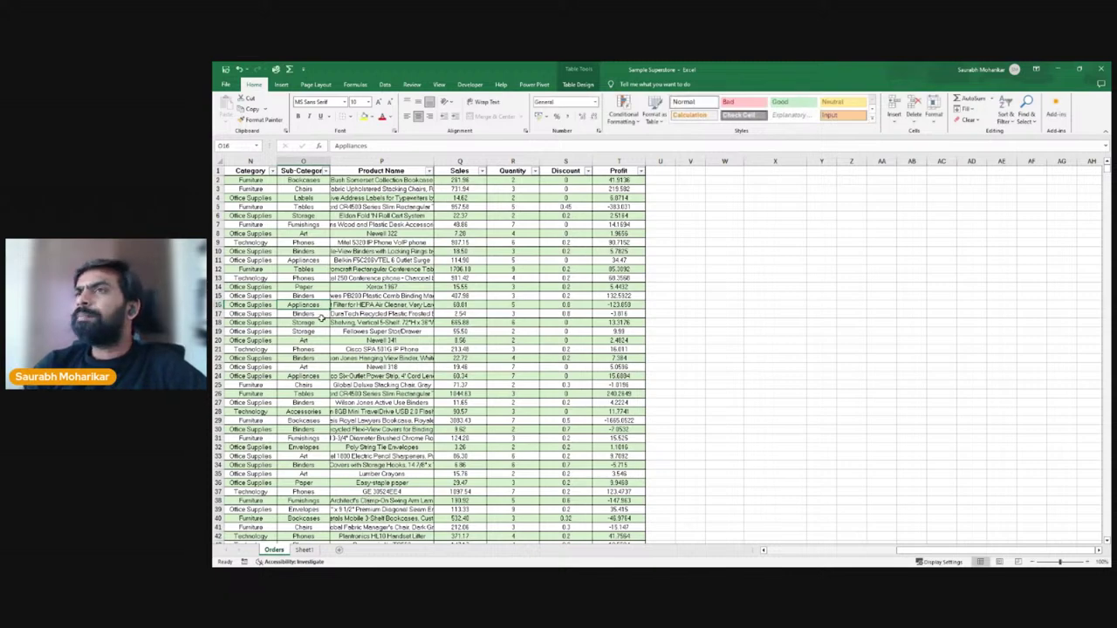
left_click(472, 277)
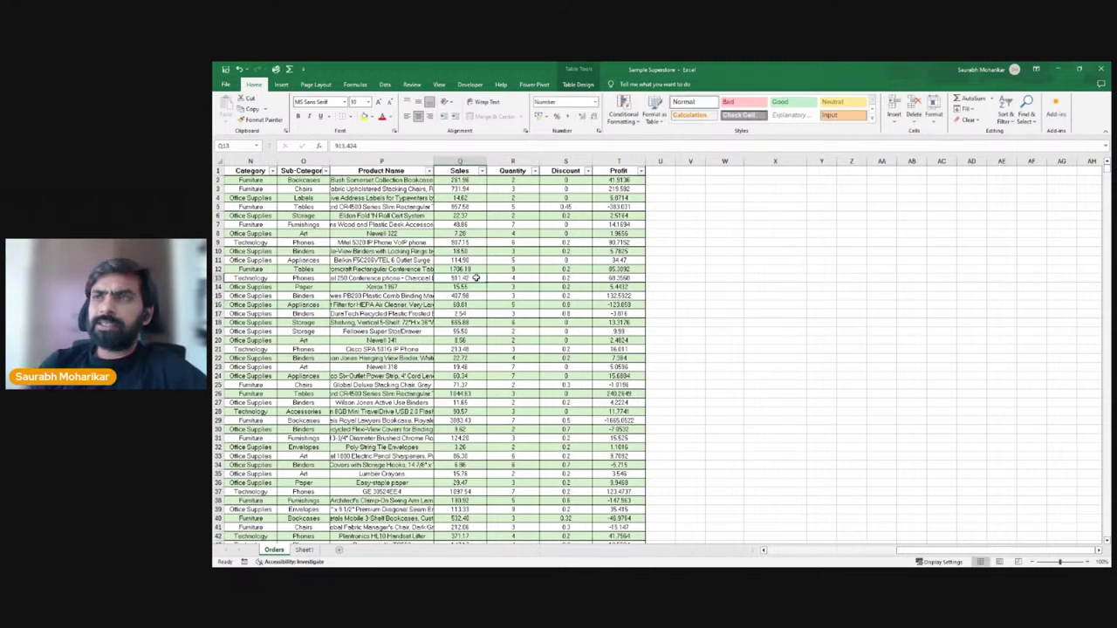
key("ctrl+Left")
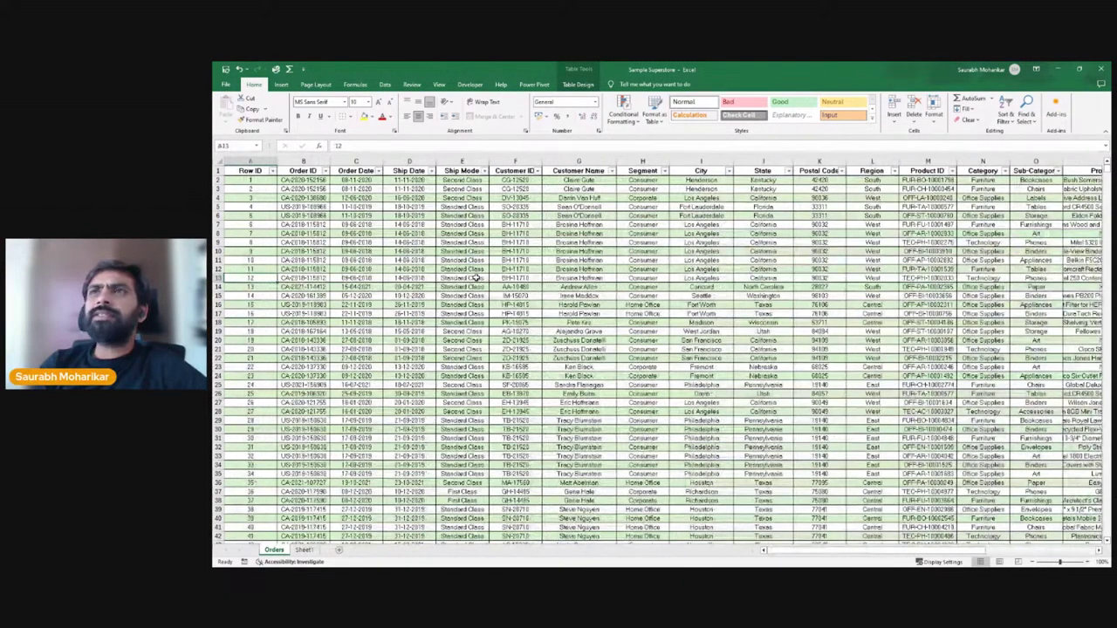
key("ctrl+Up")
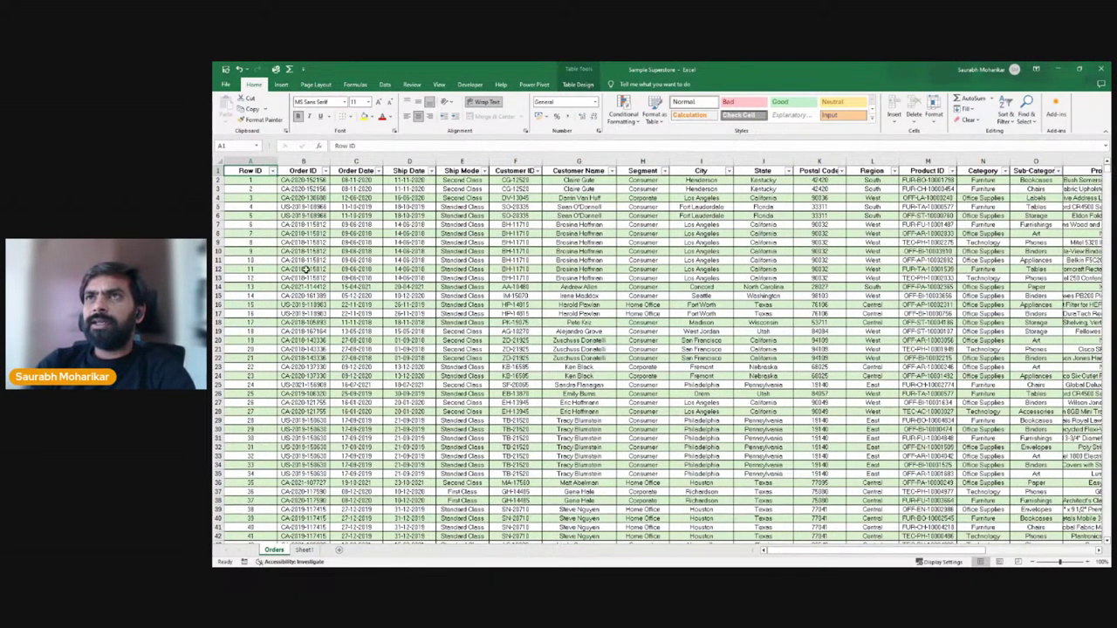
Step: Inspect the Row ID column's filter options and values without changing anything
left_click(274, 172)
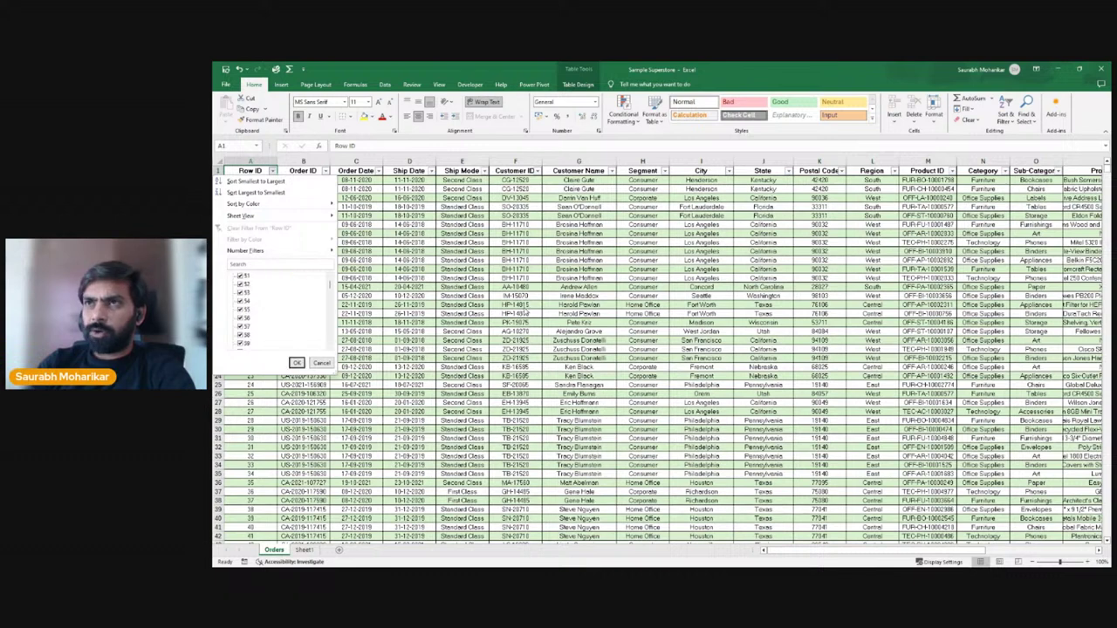
left_click(296, 363)
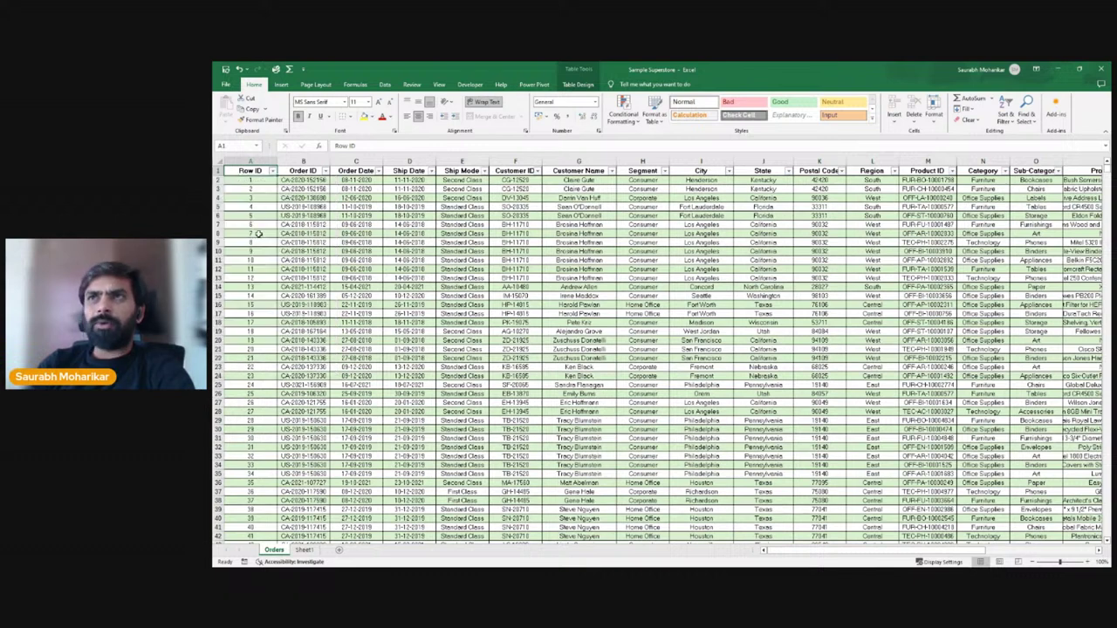
left_click(249, 161)
right_click(250, 163)
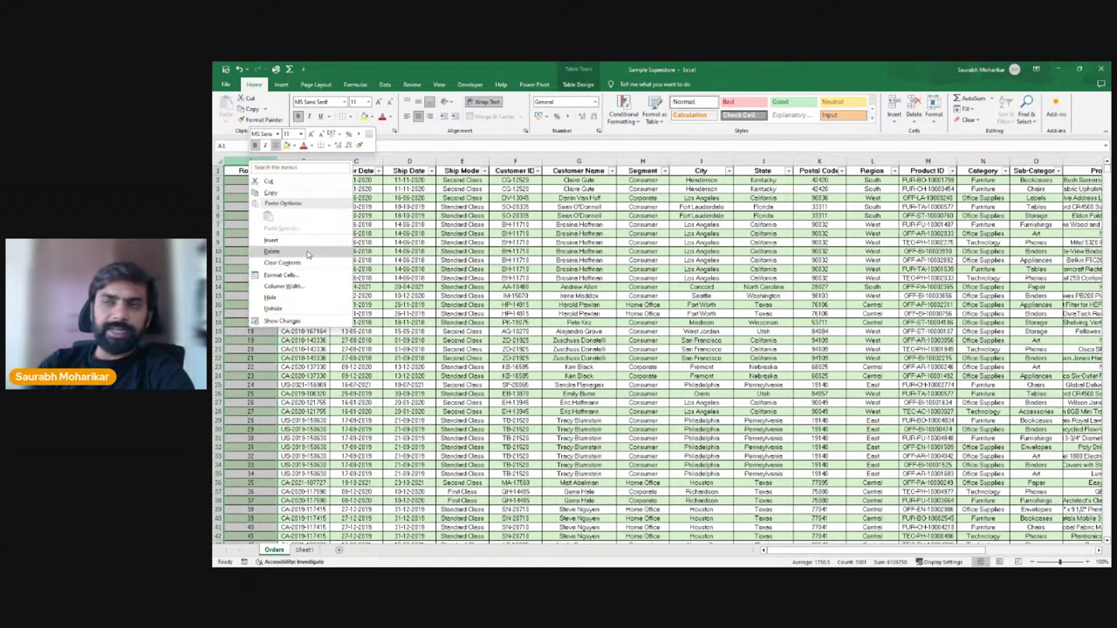
key("Escape")
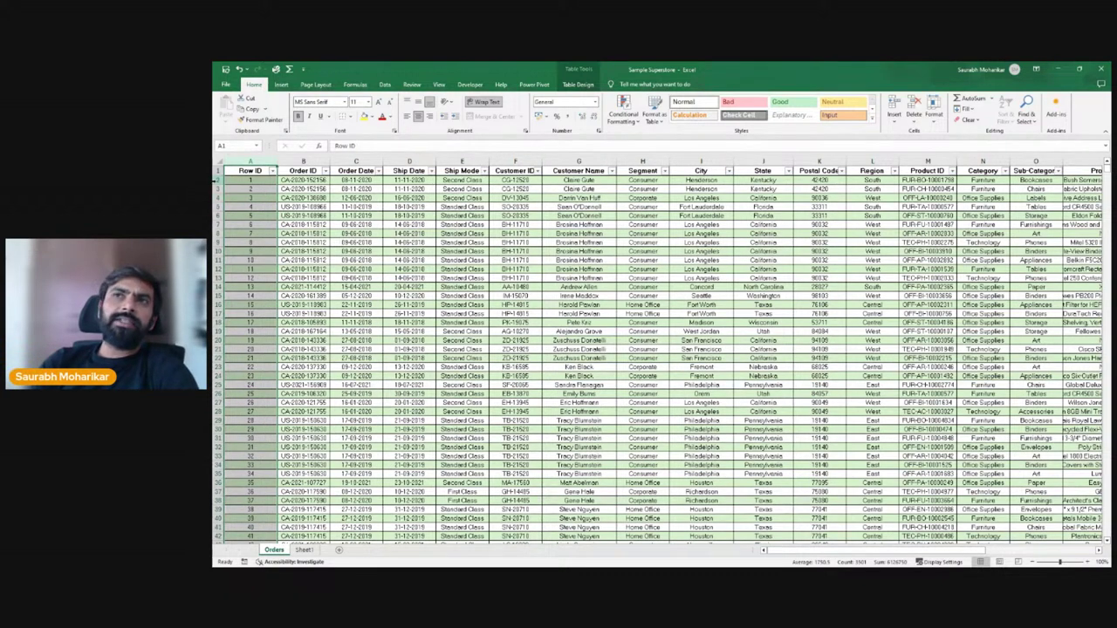
left_click(252, 179)
scroll(257, 340, "down", 8)
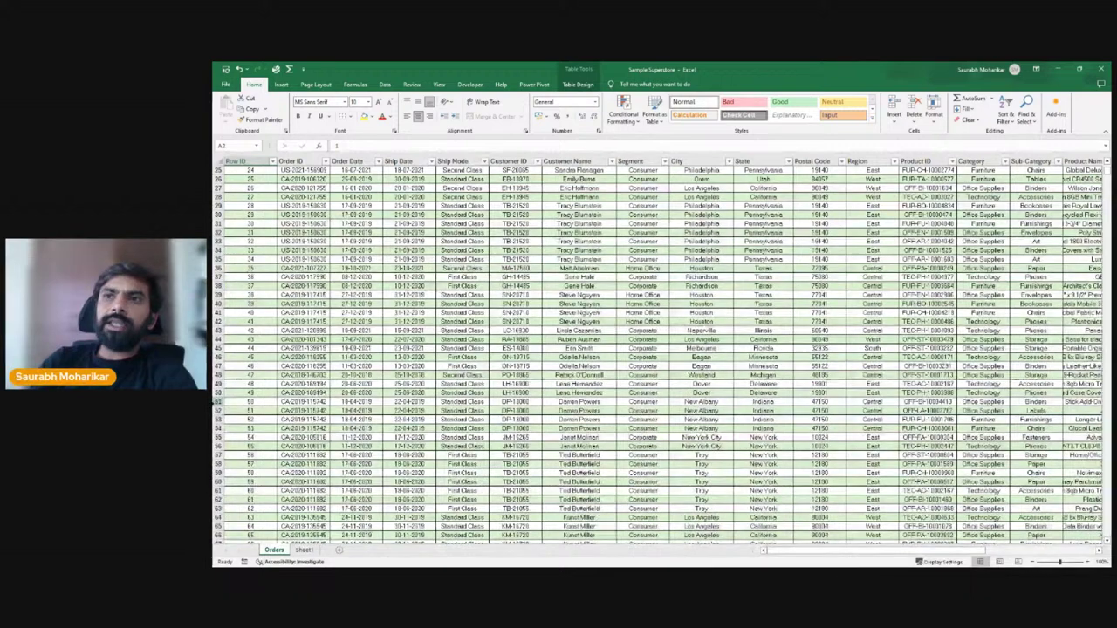
left_click(218, 402)
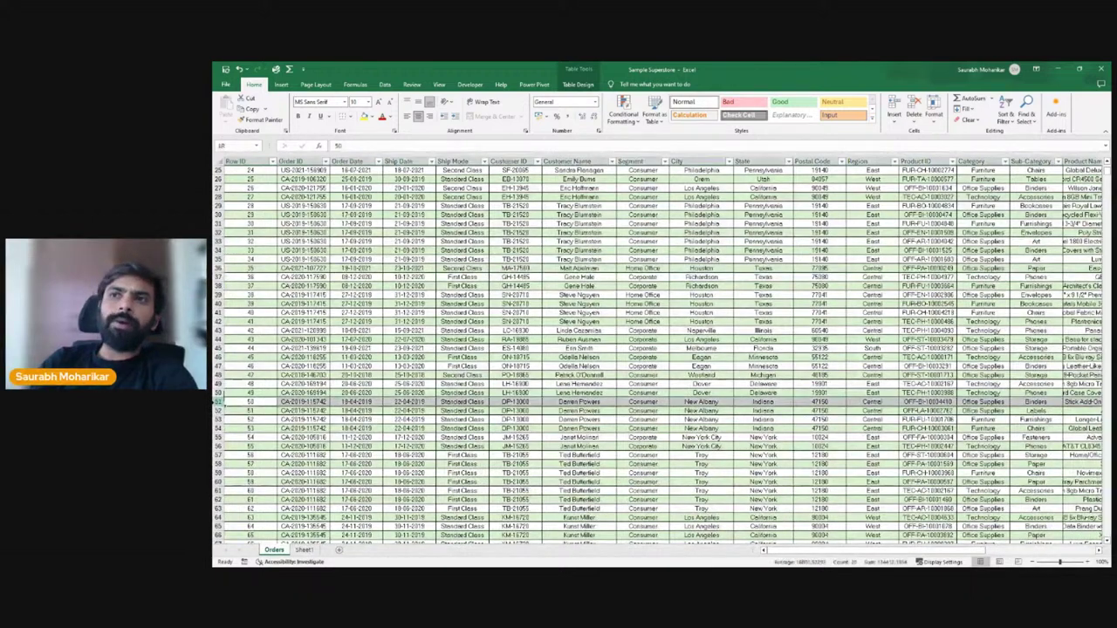
scroll(275, 349, "up", 8)
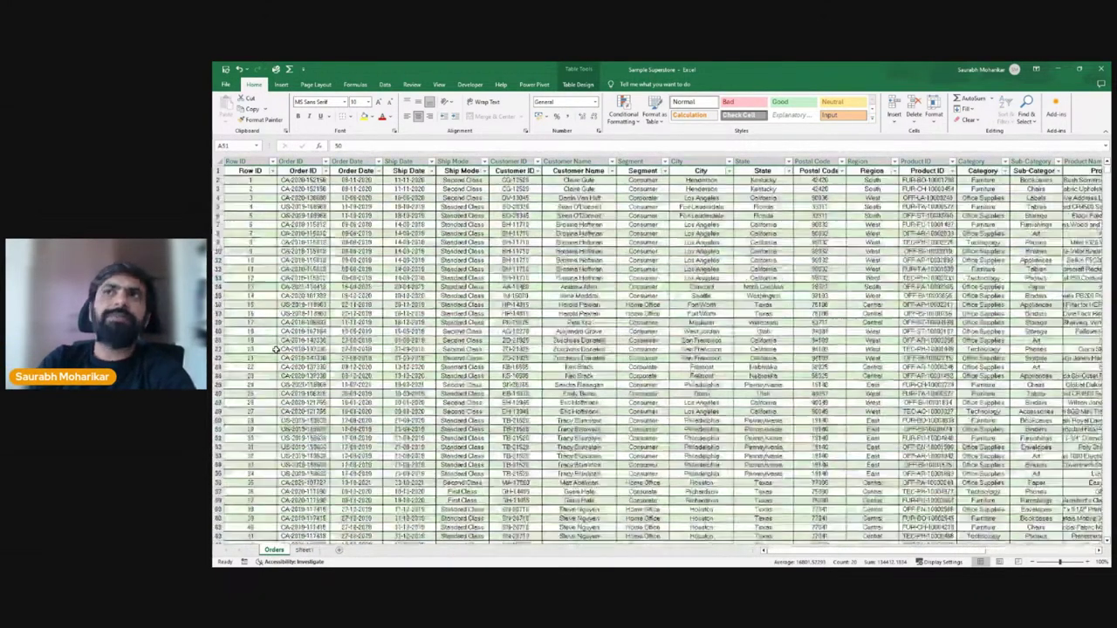
Step: Delete the Row ID column, then check the Order ID, Order Date, Ship Date and Ship Mode headers
left_click(250, 162)
right_click(250, 162)
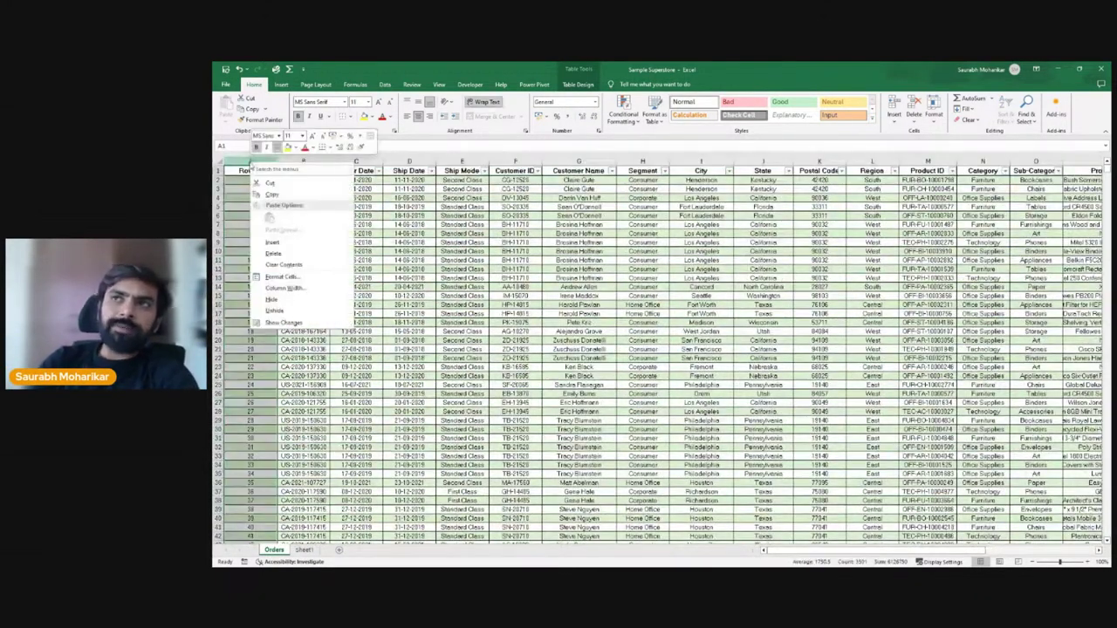
left_click(299, 254)
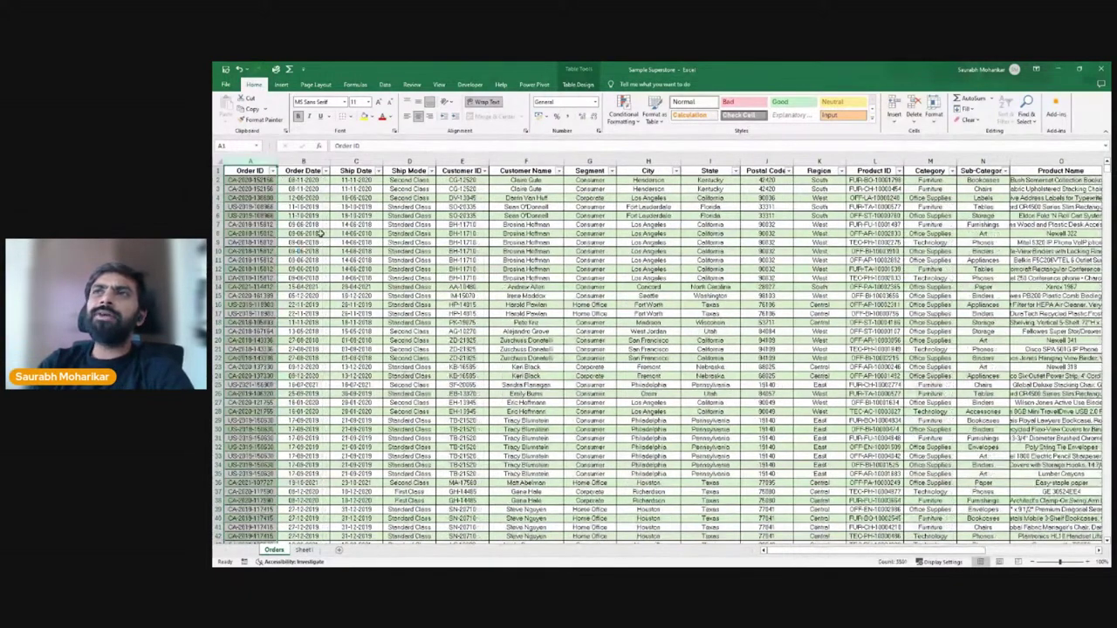
left_click(321, 225)
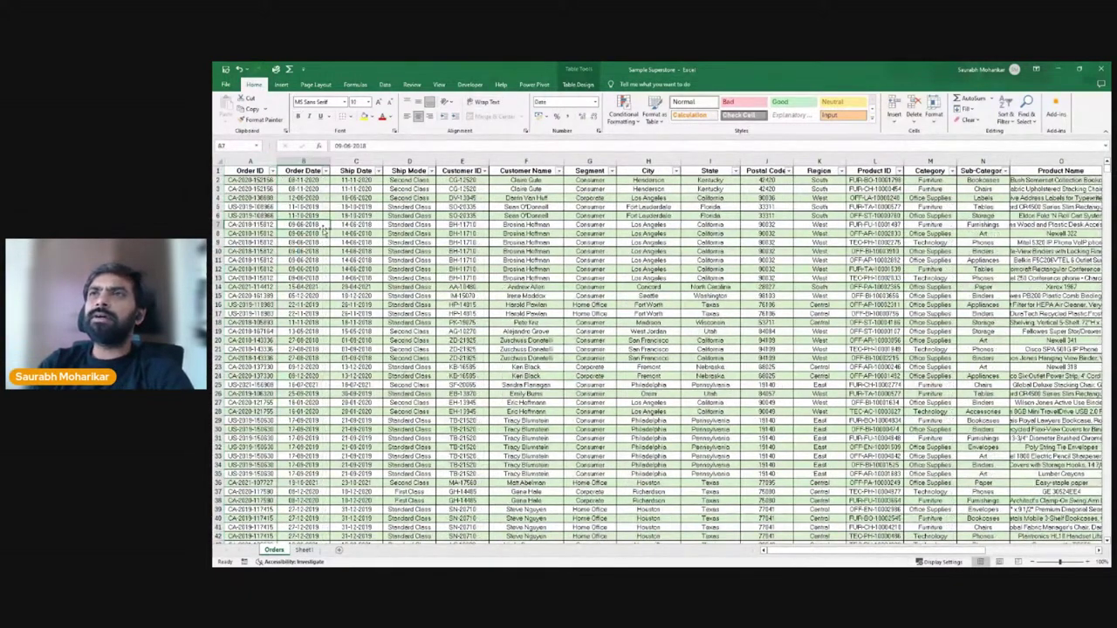
left_click(266, 171)
left_click(311, 176)
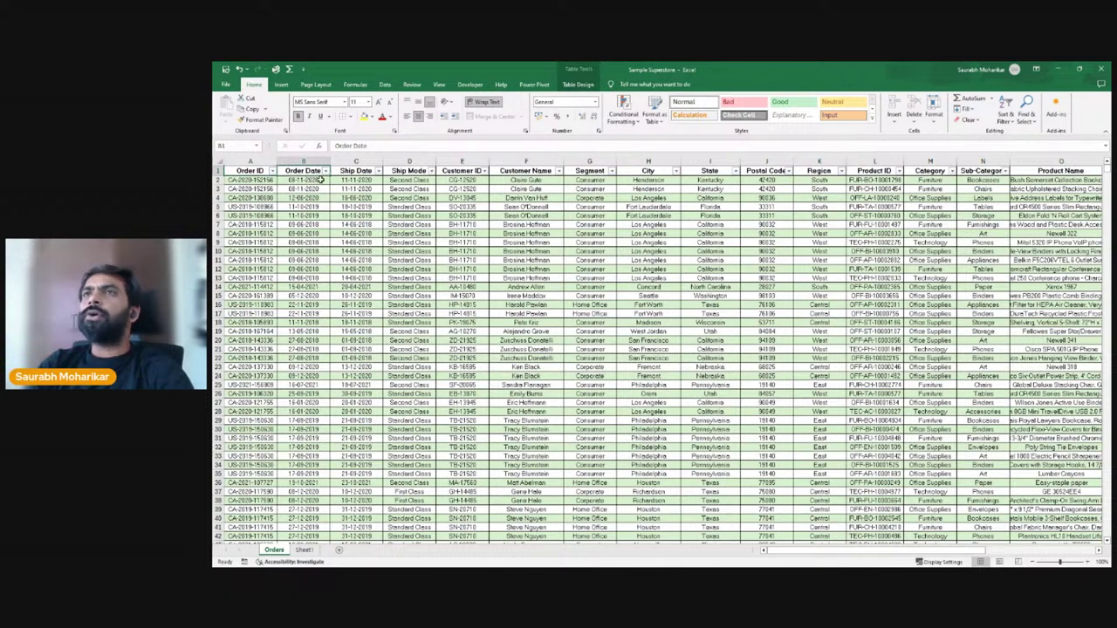
left_click(348, 172)
left_click(409, 171)
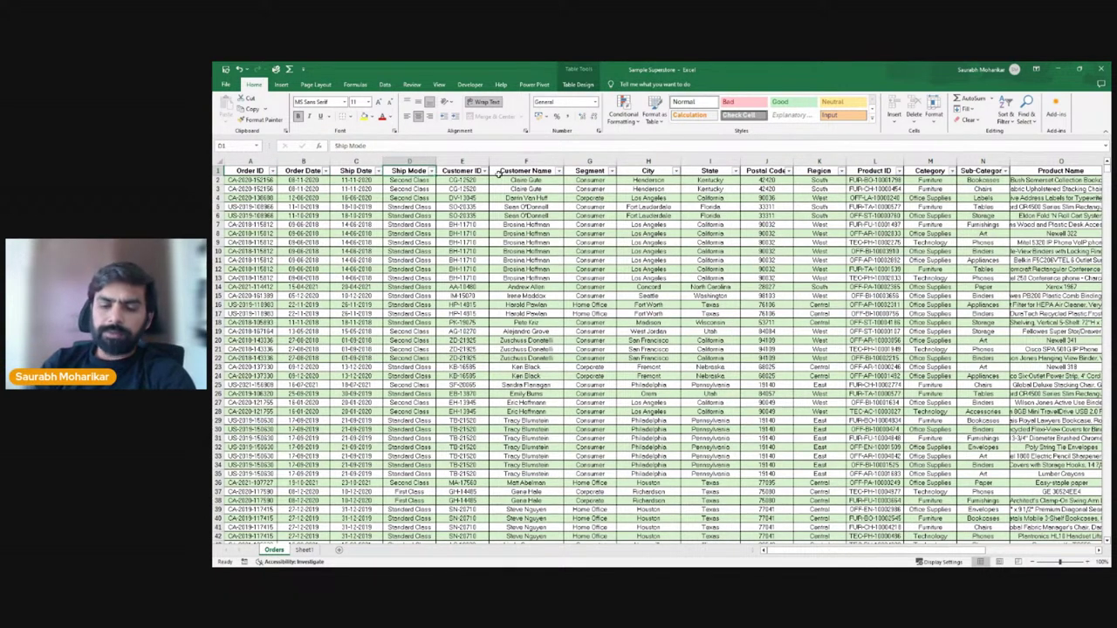
key("Right")
key("Right")
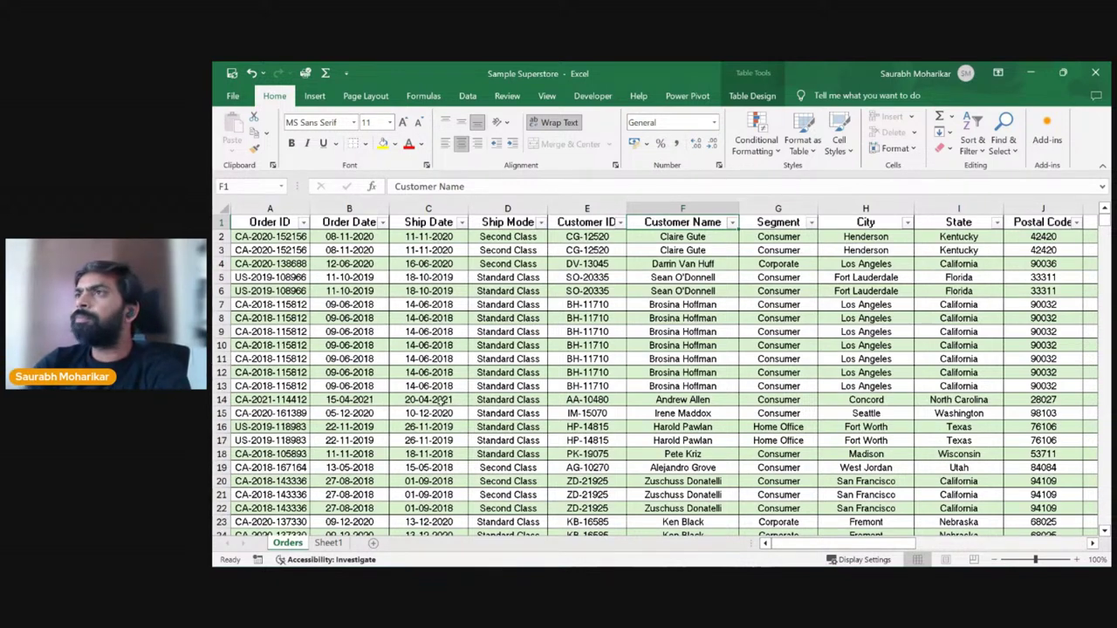
left_click(271, 224)
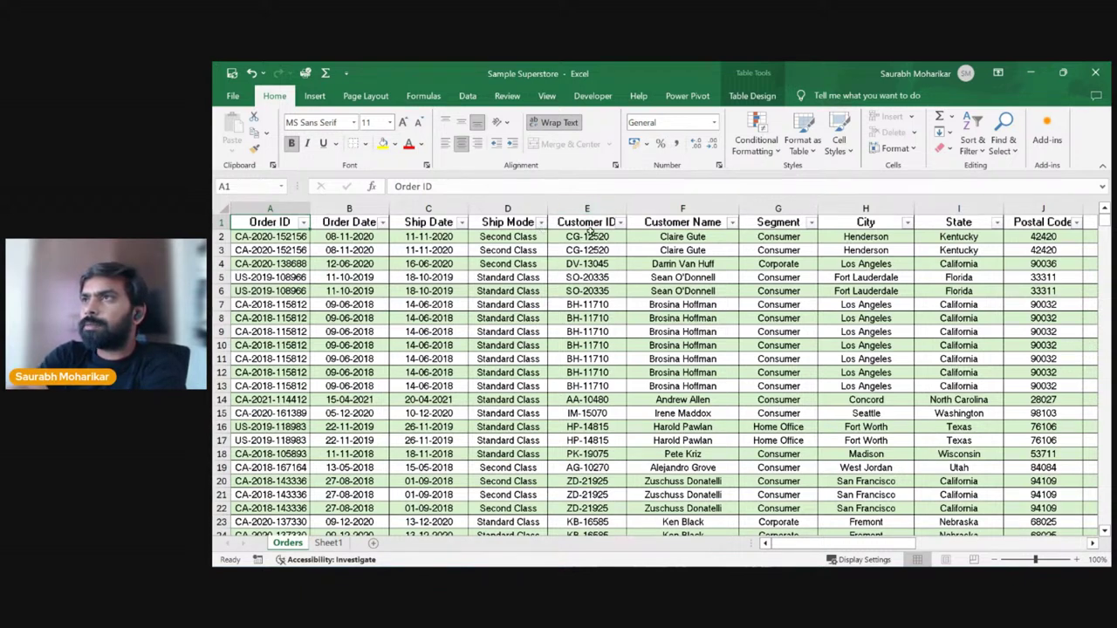
left_click(589, 232)
left_click(639, 223)
left_click(810, 223)
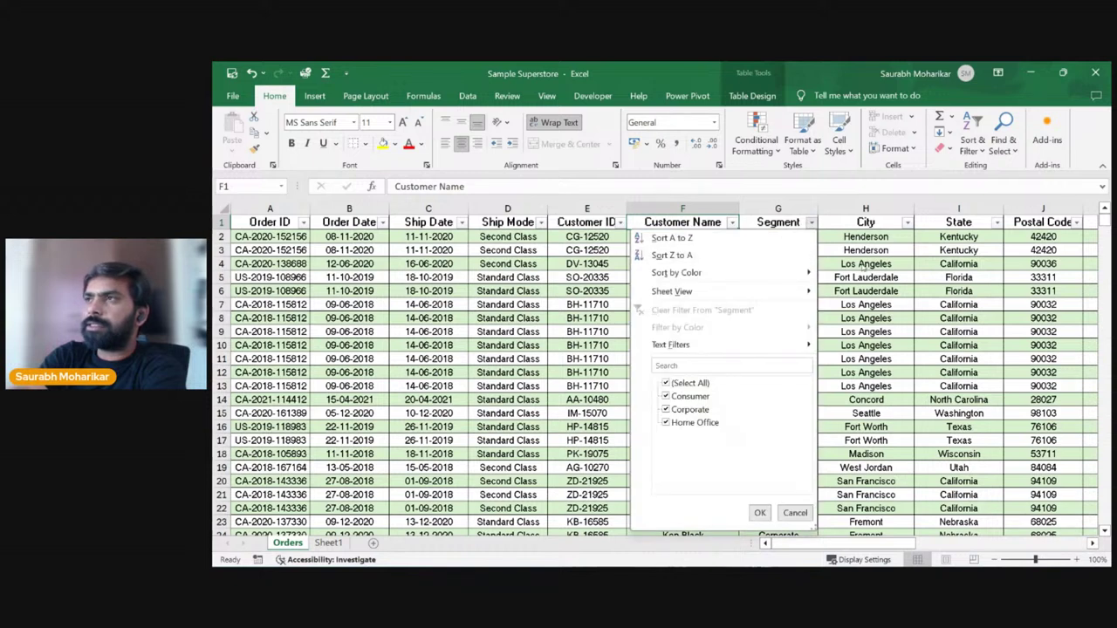
key("Escape")
key("Right")
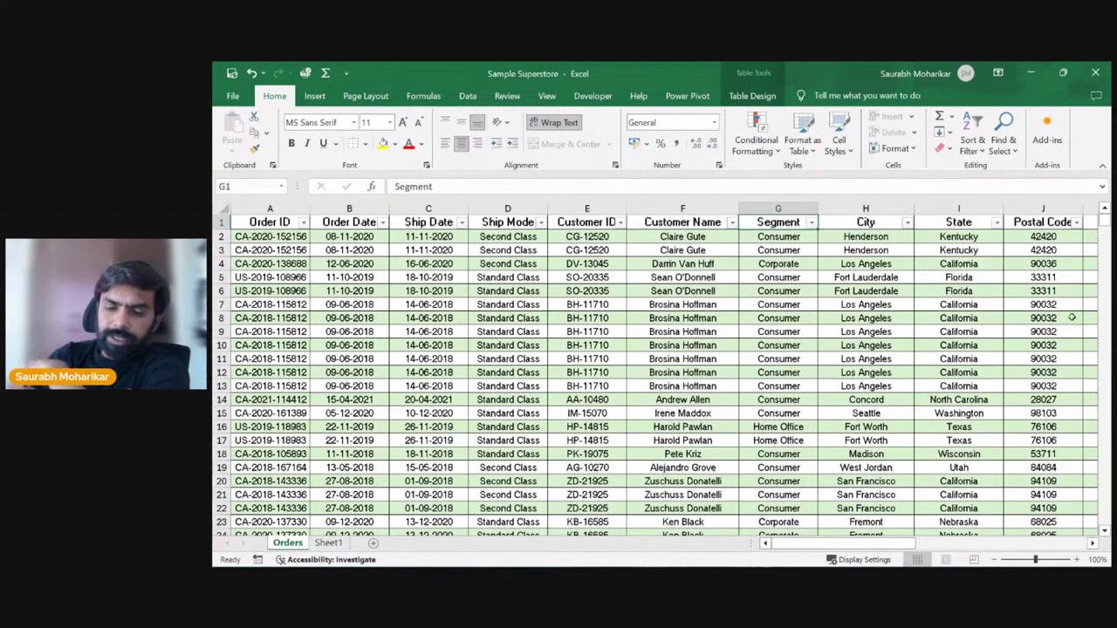
key("Left")
key("Left")
key("Left")
key("Left")
key("Left")
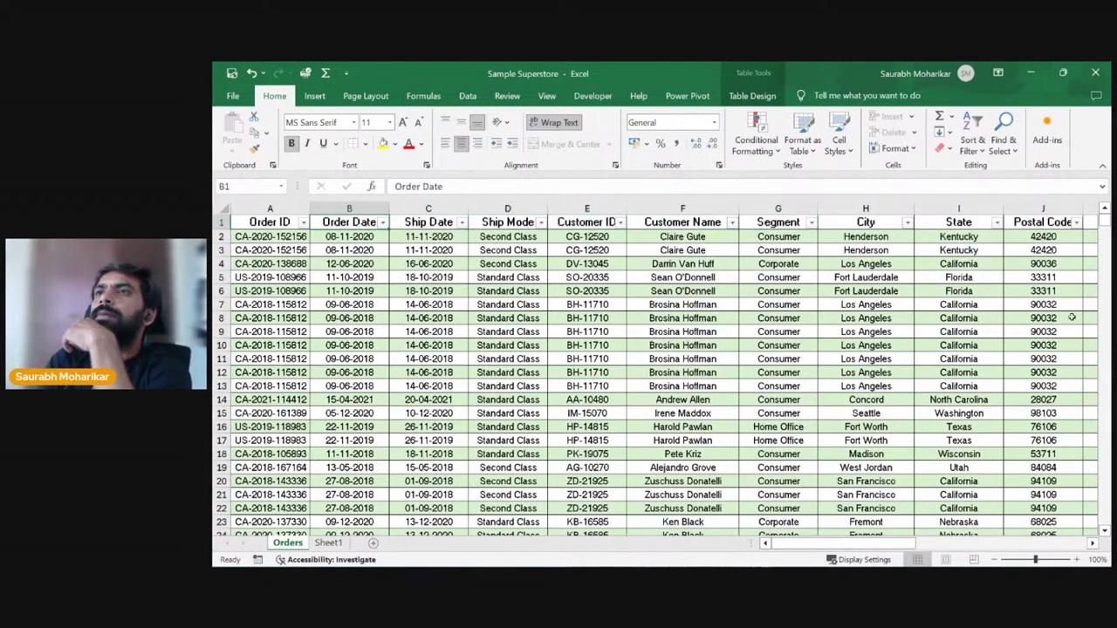
key("shift+Right")
key("shift+Right")
key("Left")
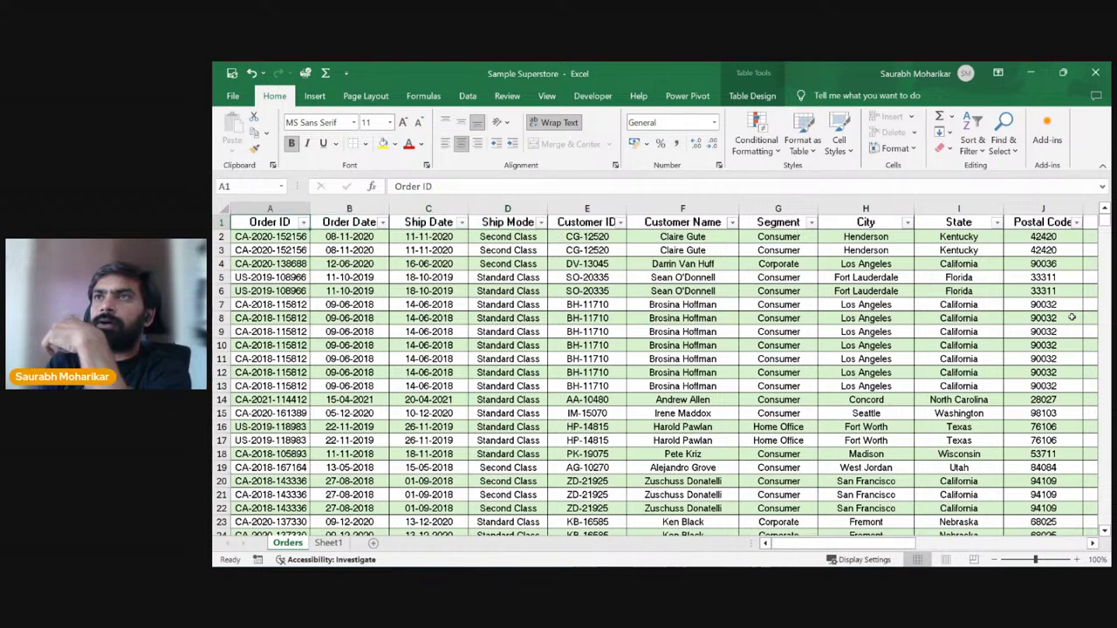
key("Right")
key("Right")
key("Left")
key("Right")
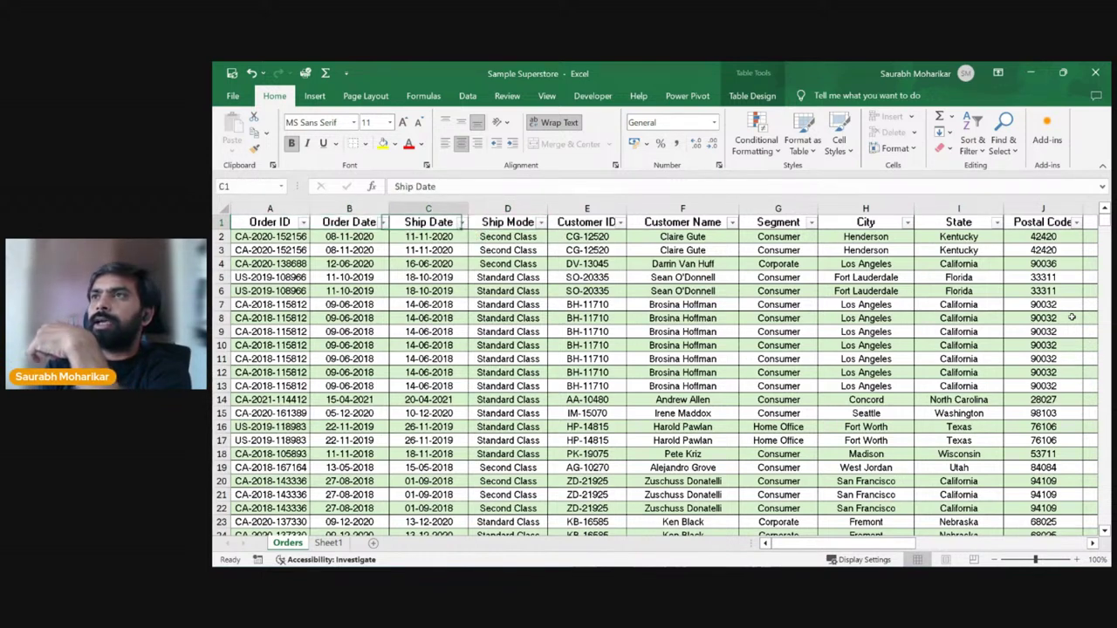
key("Right")
key("Right")
key("shift+Right")
key("shift+Right")
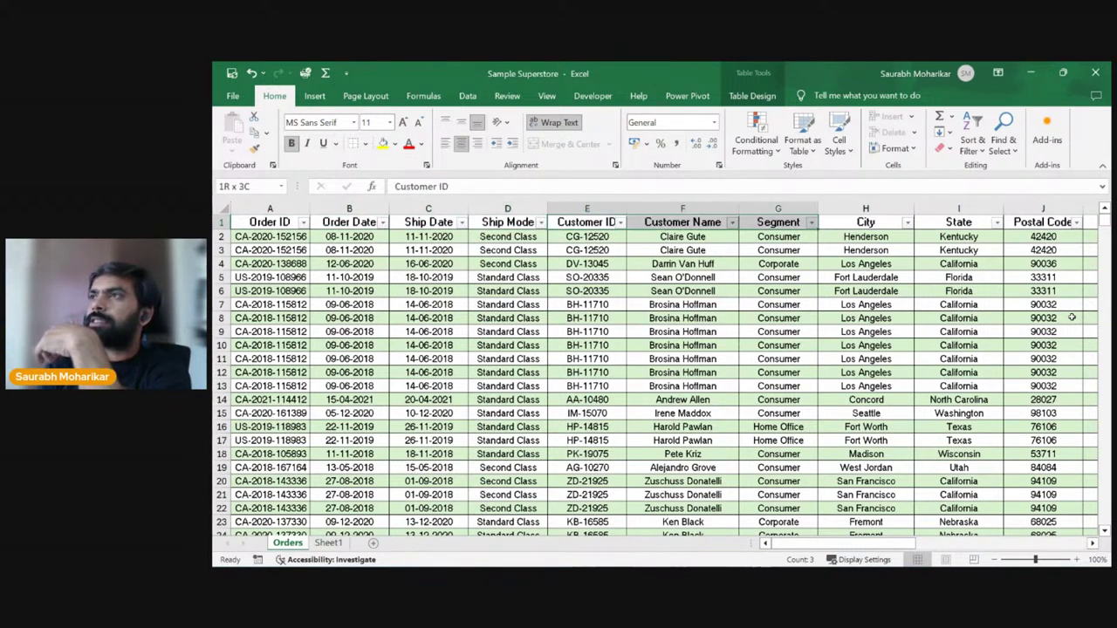
key("shift+Left")
key("shift+Right")
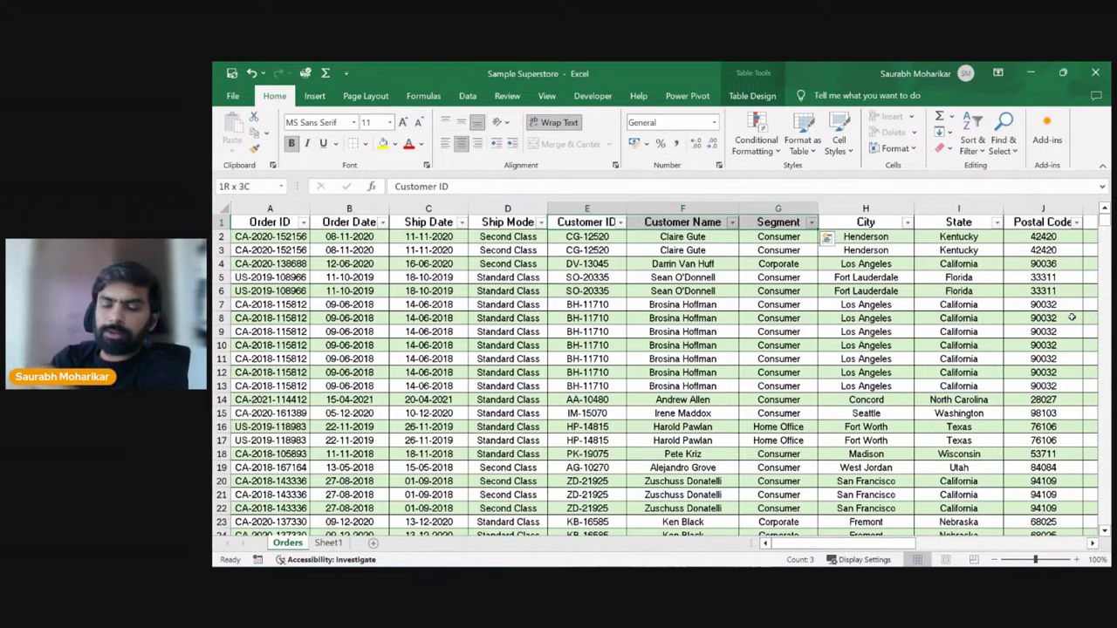
key("Right")
key("Right")
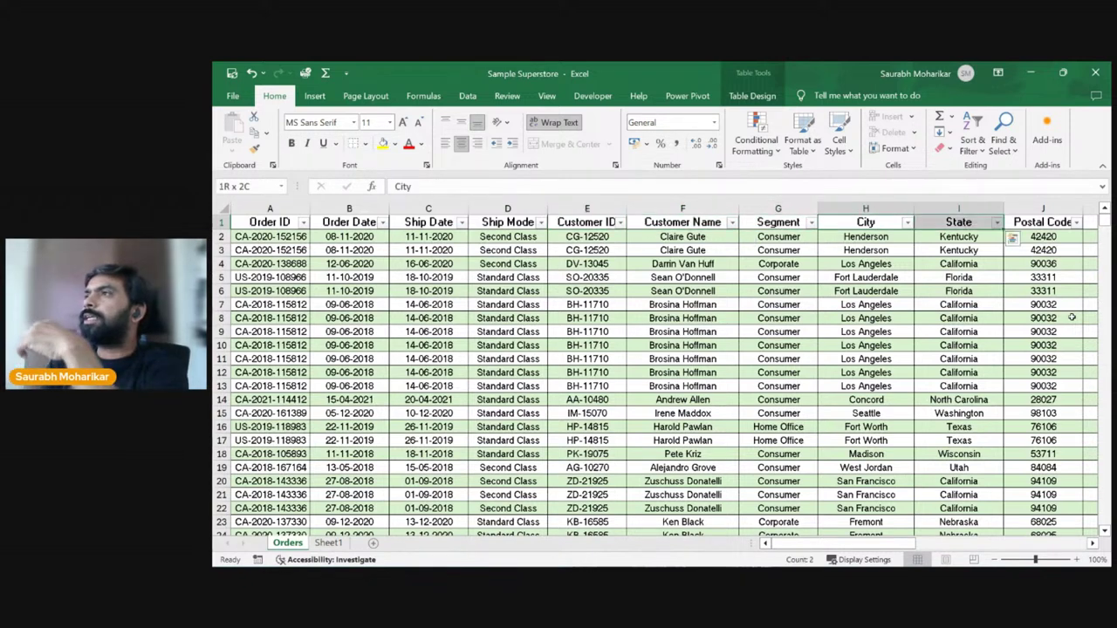
key("shift+Right")
key("shift+Right")
scroll(1072, 318, "right", 1)
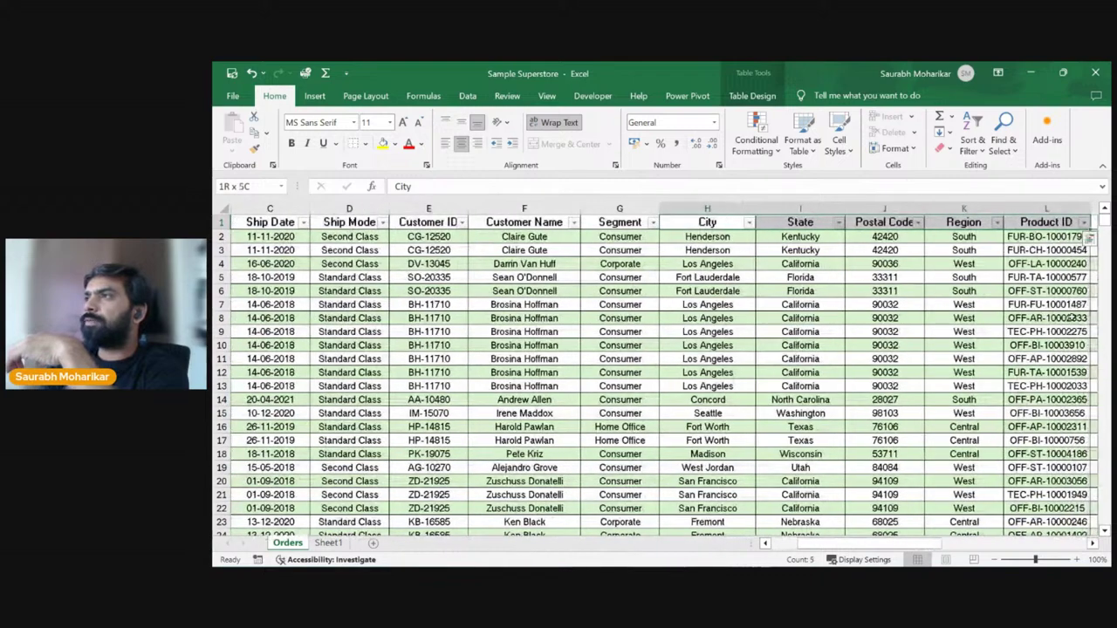
key("Right")
key("Right")
key("Right")
key("Right")
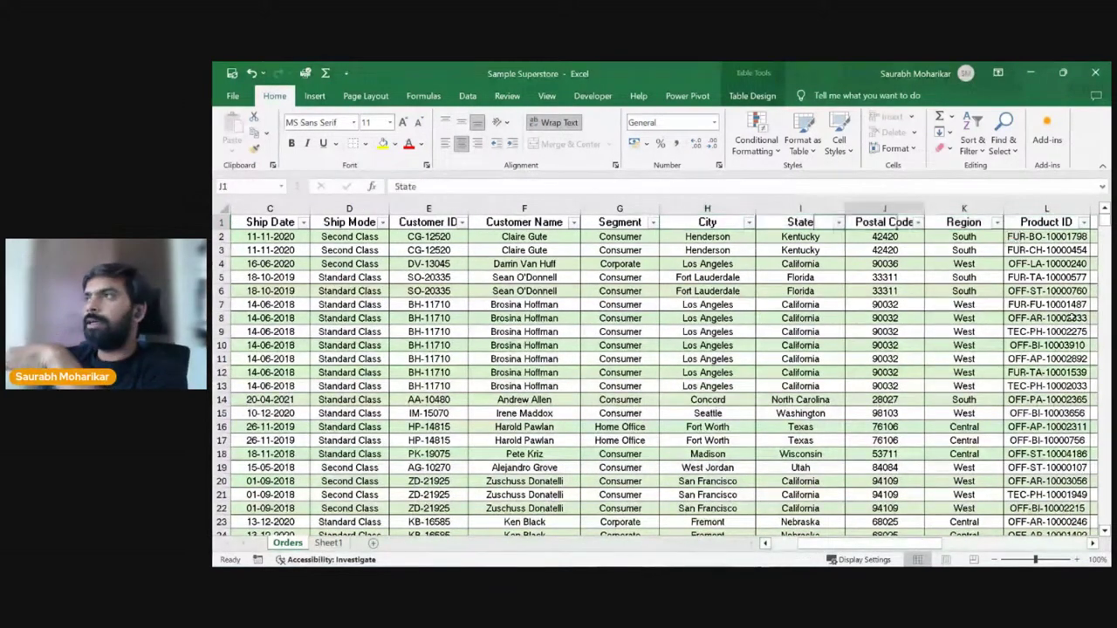
key("shift+Right")
key("shift+Right")
key("shift+Right")
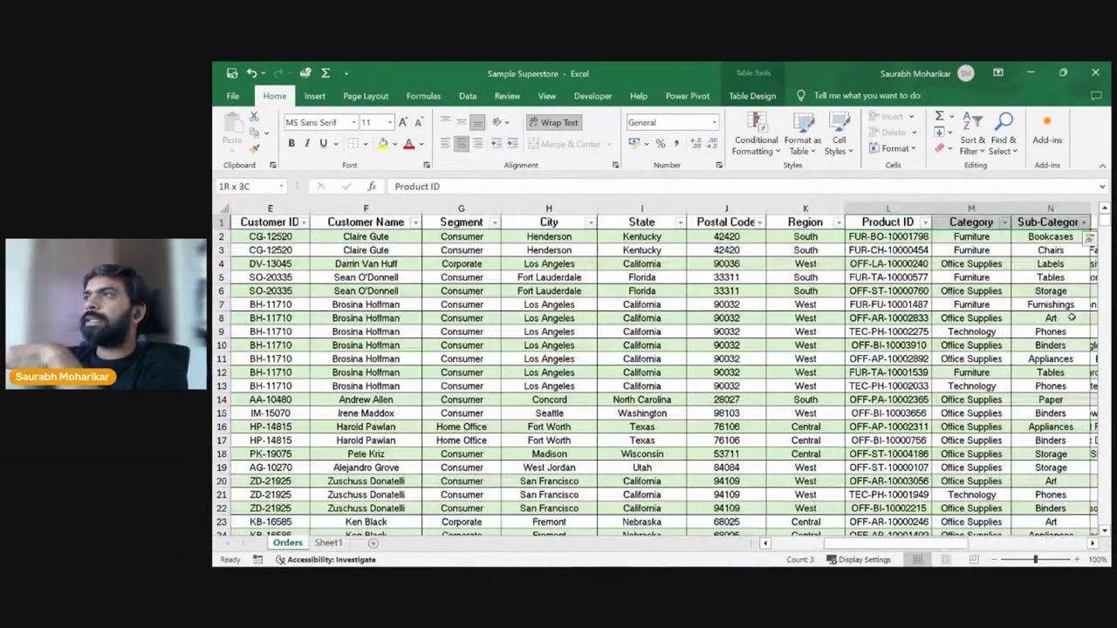
scroll(1072, 318, "right", 1)
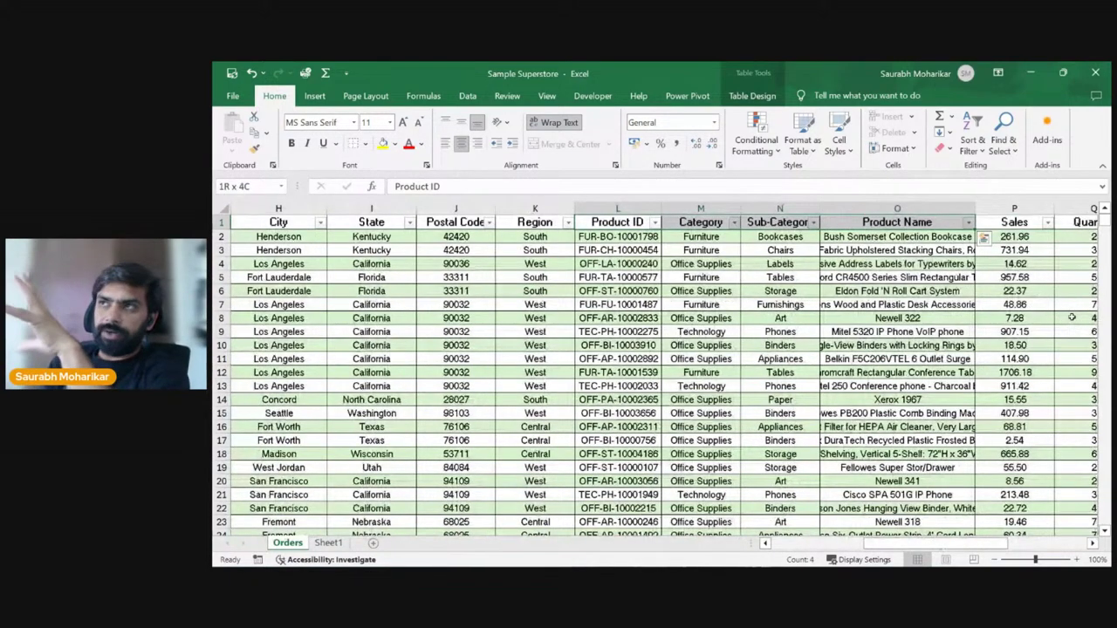
key("Left")
key("Left")
key("Left")
key("Left")
key("Left")
key("Left")
key("Left")
key("Left")
key("Left")
key("Left")
key("Left")
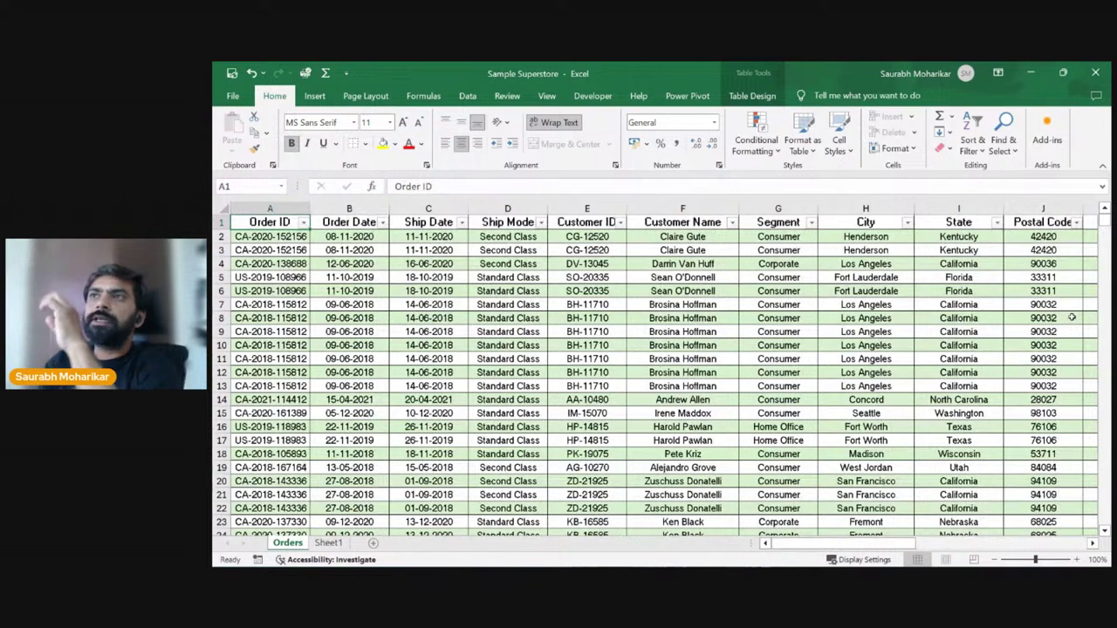
key("Right")
key("Right")
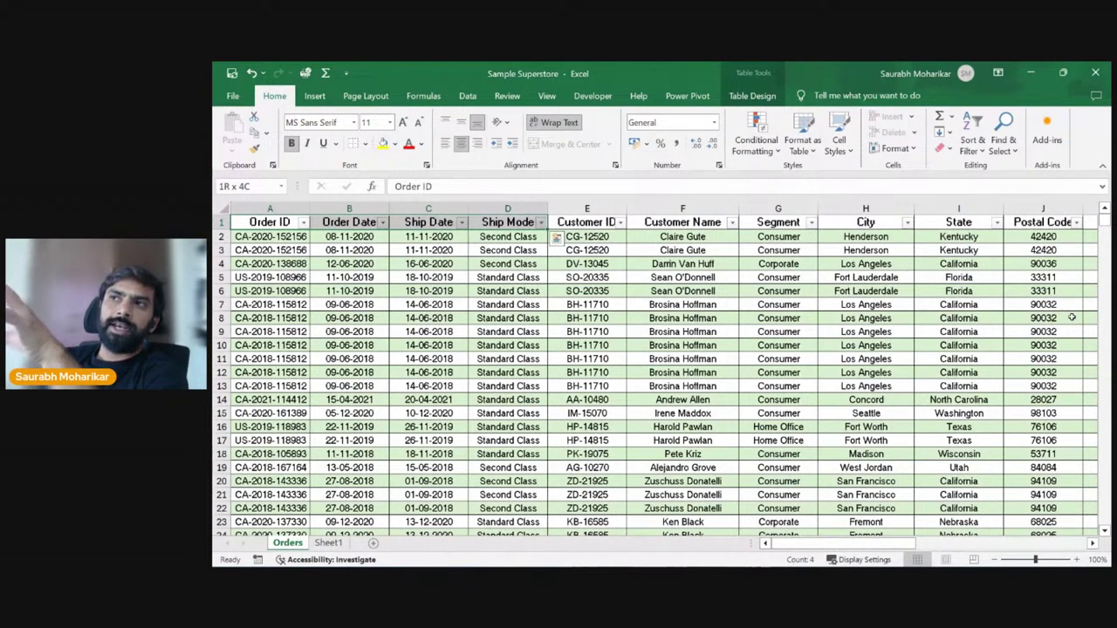
key("Right")
key("Right")
key("shift+Right")
key("shift+Right")
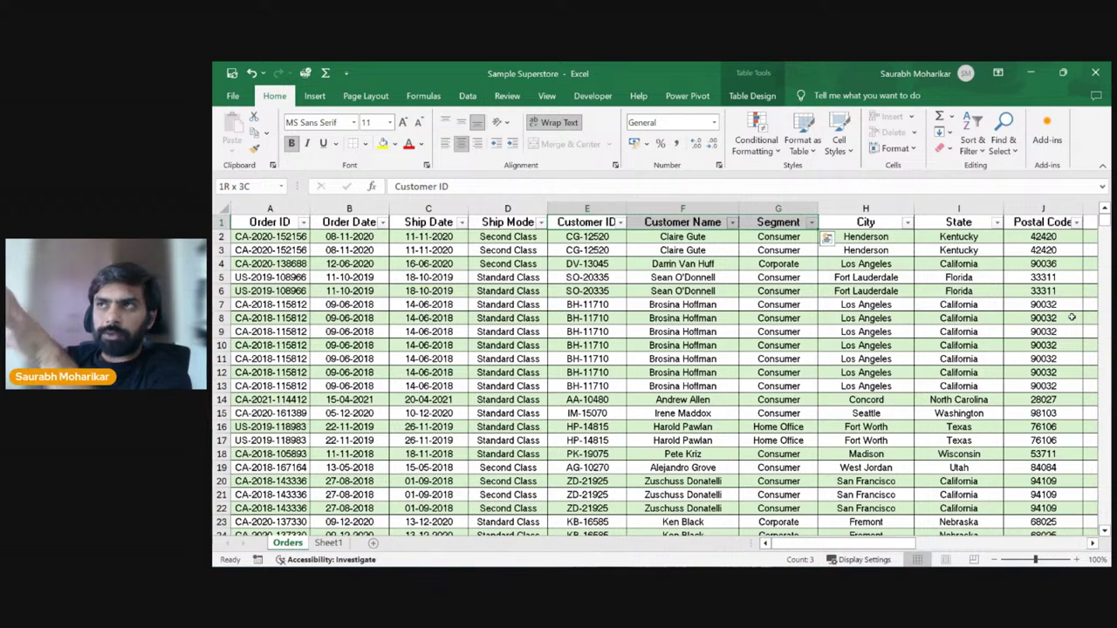
key("Right")
key("Right")
key("Right")
key("shift+Right")
key("shift+Right")
key("shift+Right")
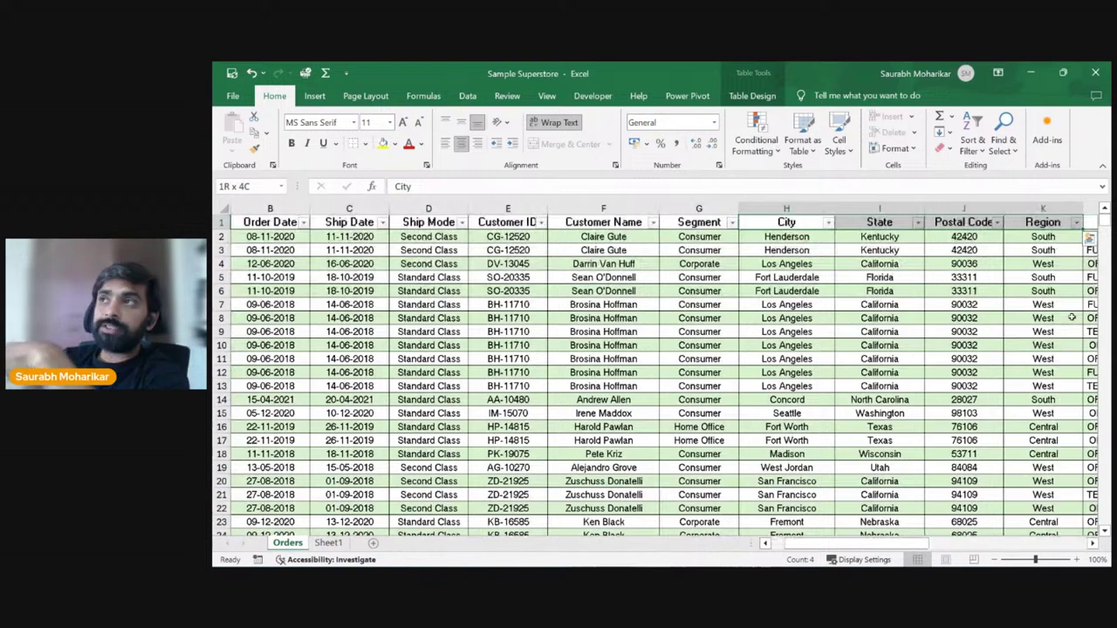
key("Right")
key("Right")
key("Right")
key("Right")
key("Right")
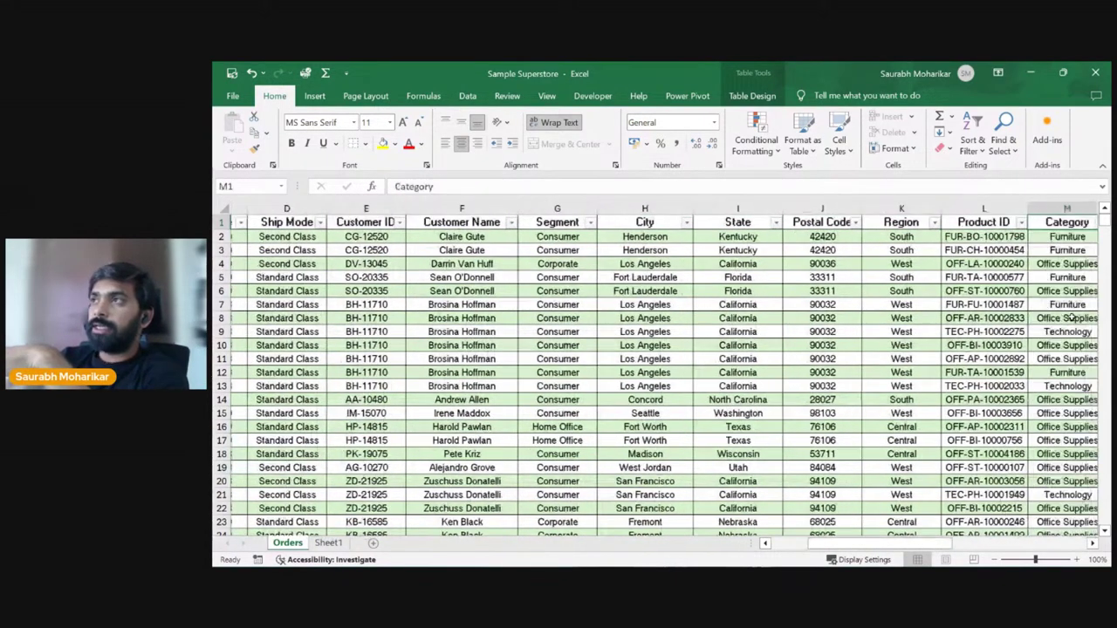
key("Left")
key("shift+Right")
key("shift+Right")
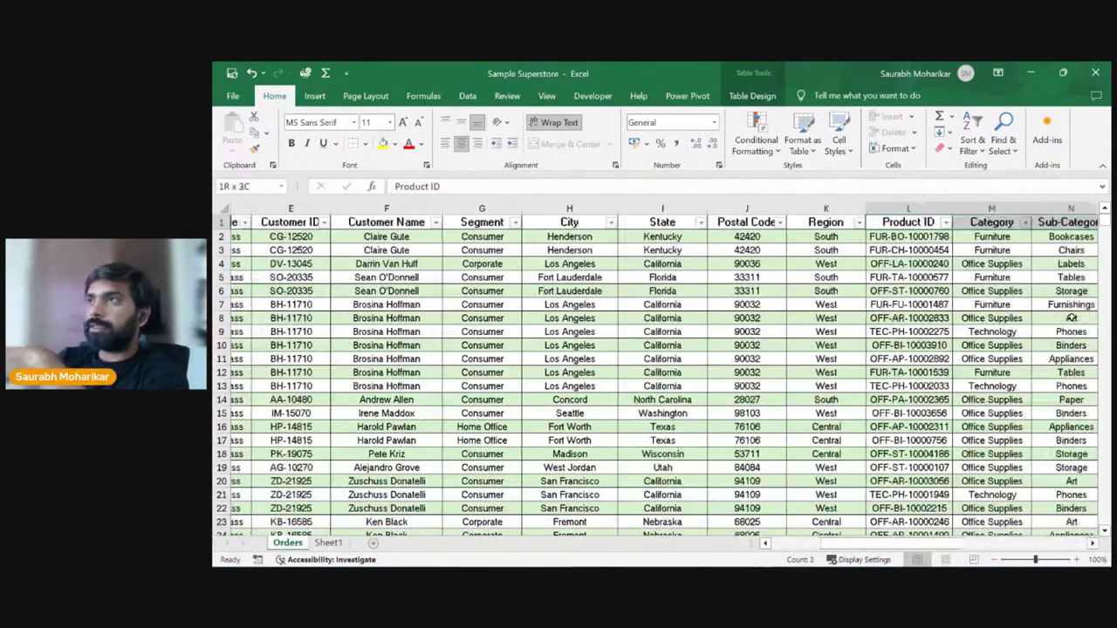
key("shift+Right")
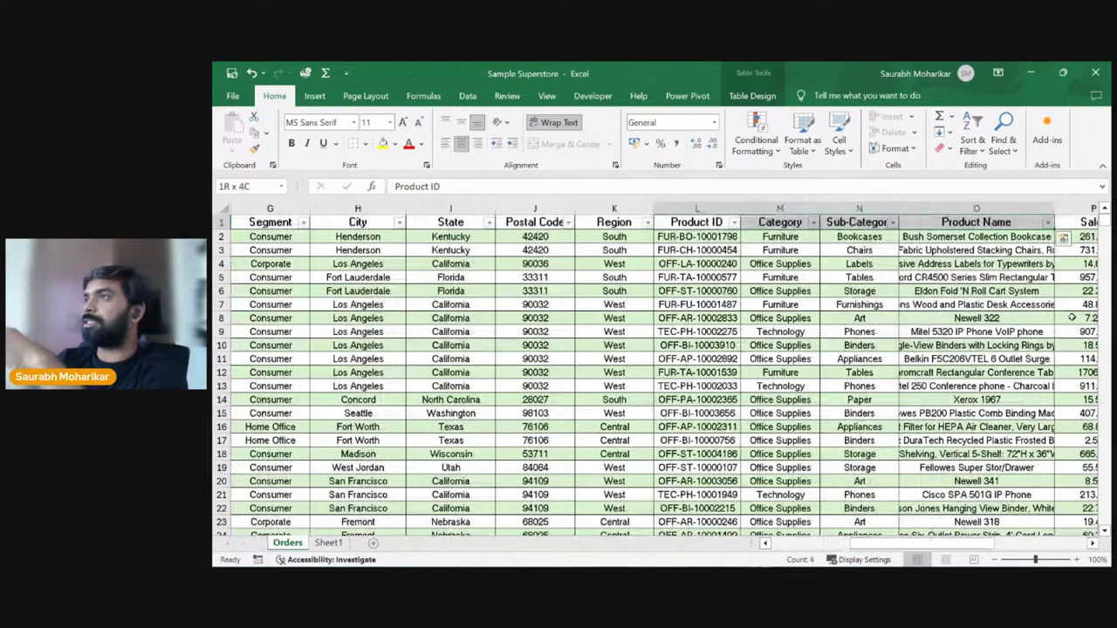
key("Right")
key("Right")
key("Right")
key("Right")
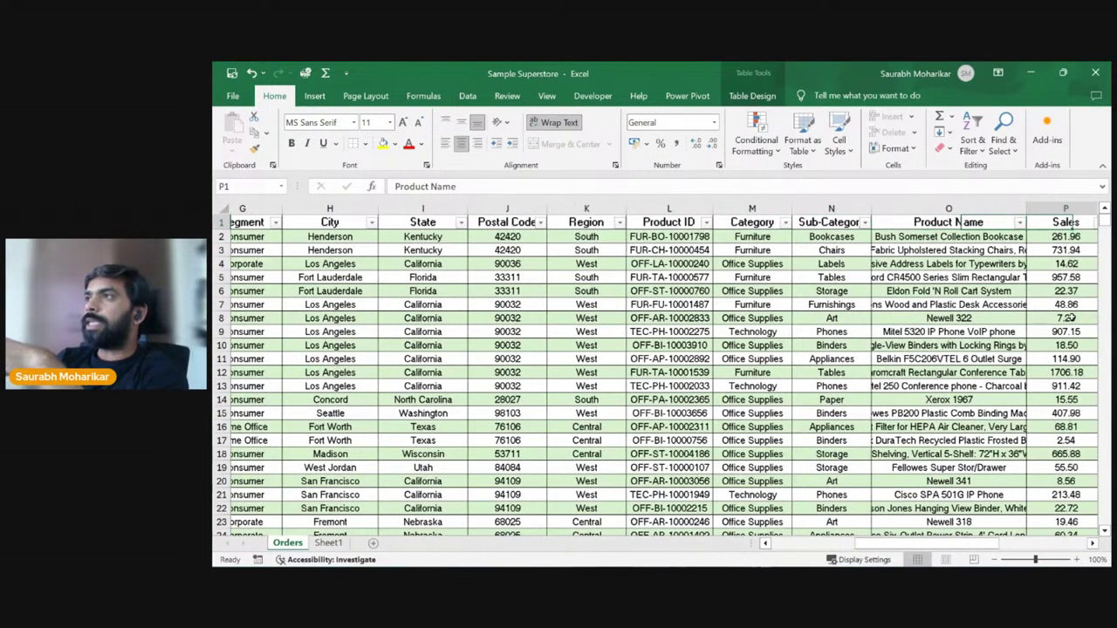
key("shift+Right")
key("shift+Right")
key("shift+Right")
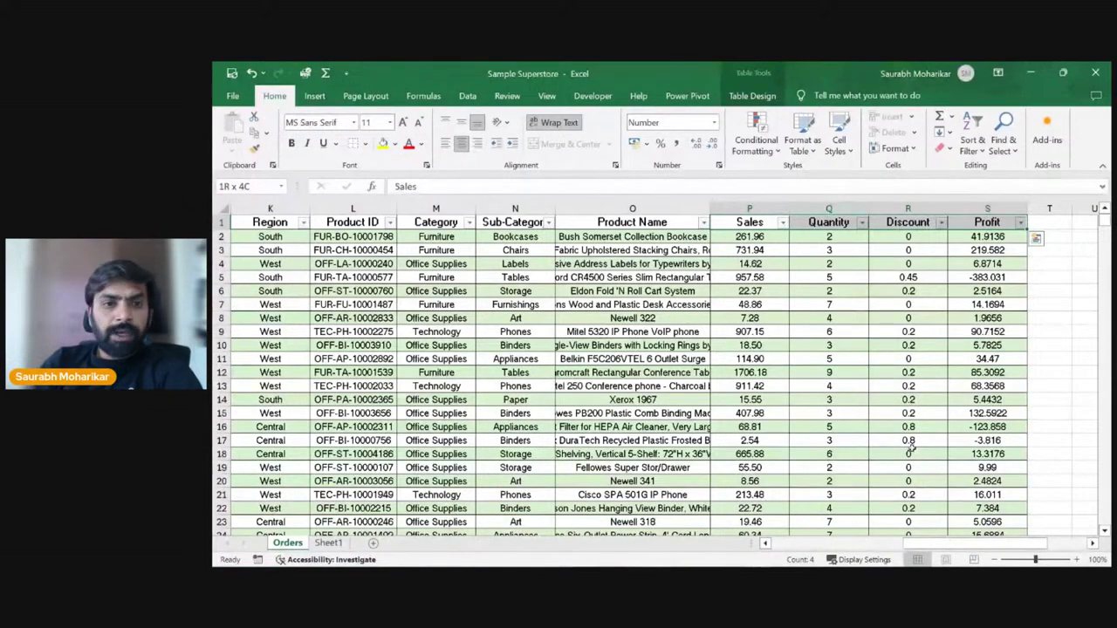
key("Right")
key("Right")
key("Right")
key("Right")
key("Right")
key("Right")
key("Right")
key("Right")
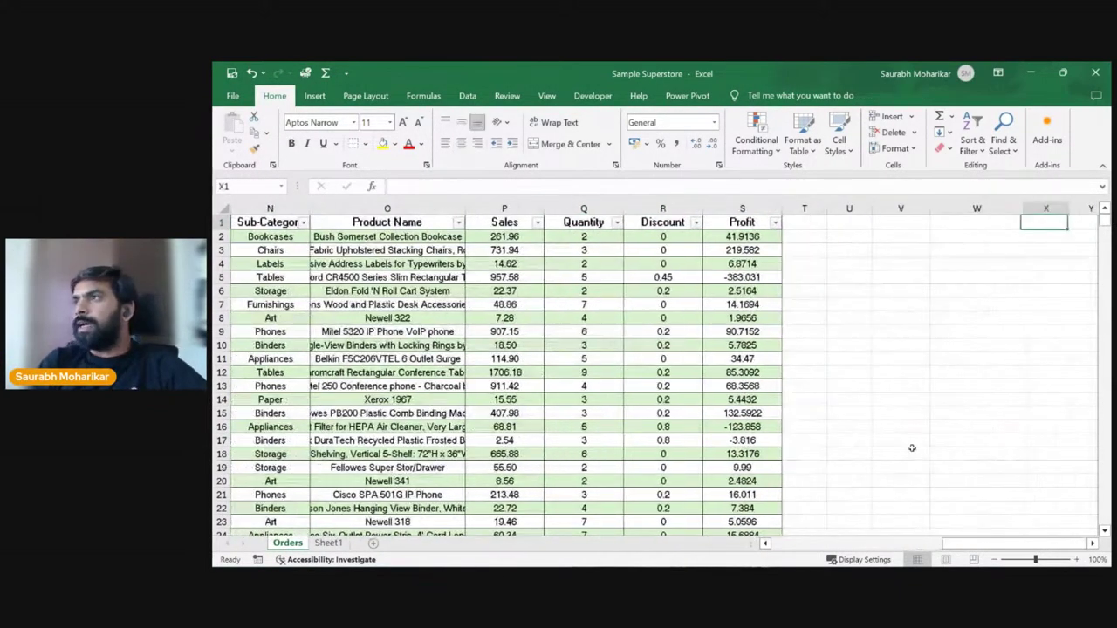
key("Down")
key("Left")
key("Left")
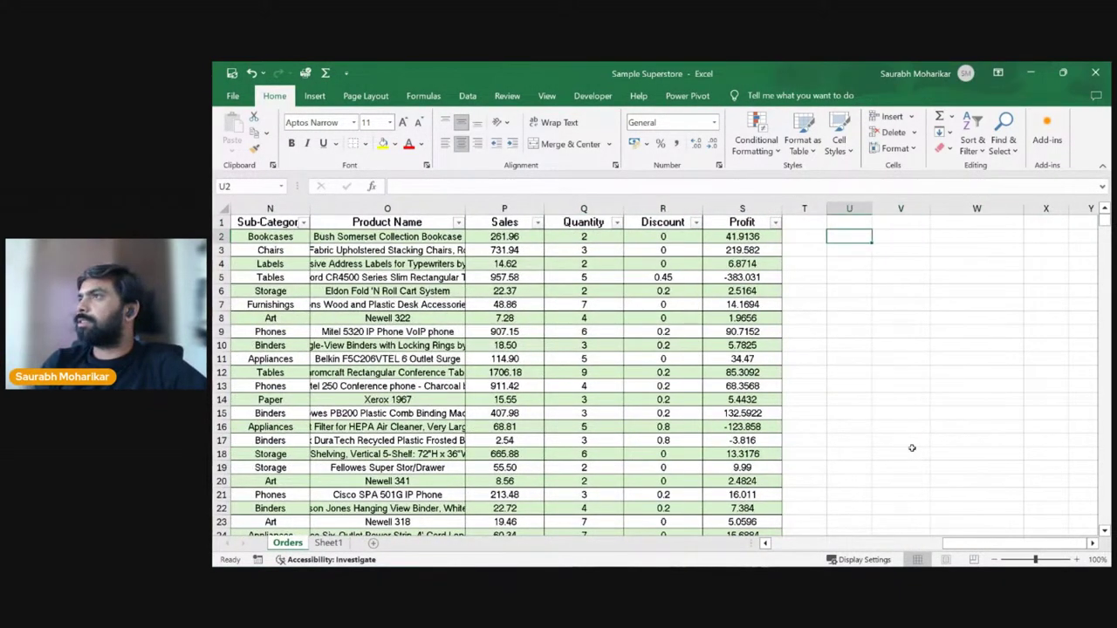
key("shift+Right")
key("Left")
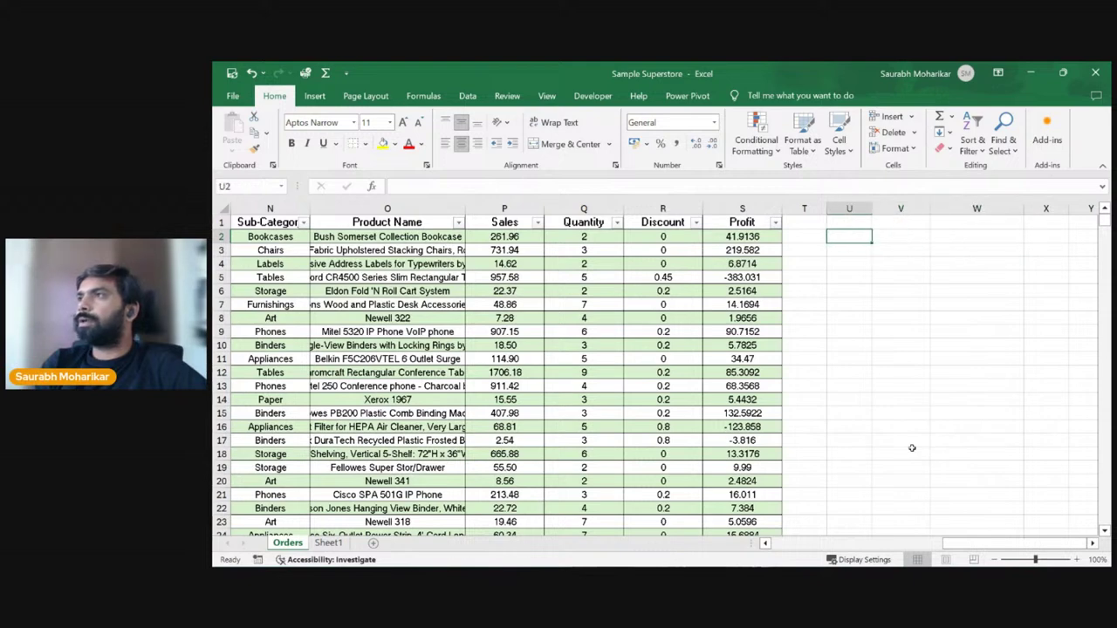
Step: Show the Data tab, close Data Validation unused, and pick empty cell U2 beside the table
left_click(900, 241)
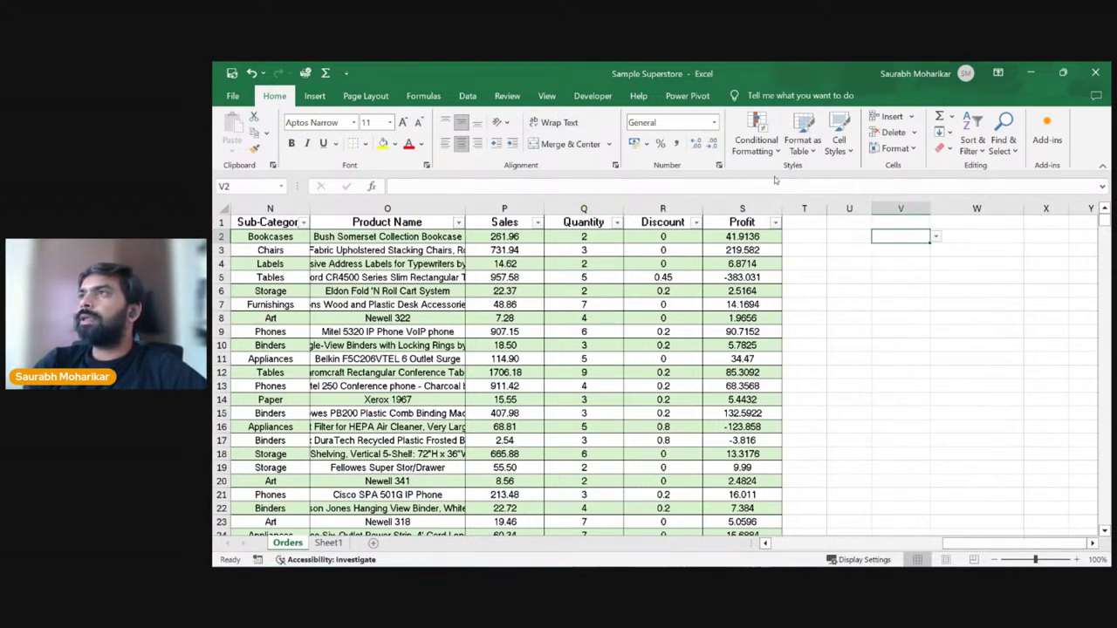
left_click_drag(803, 225, 977, 367)
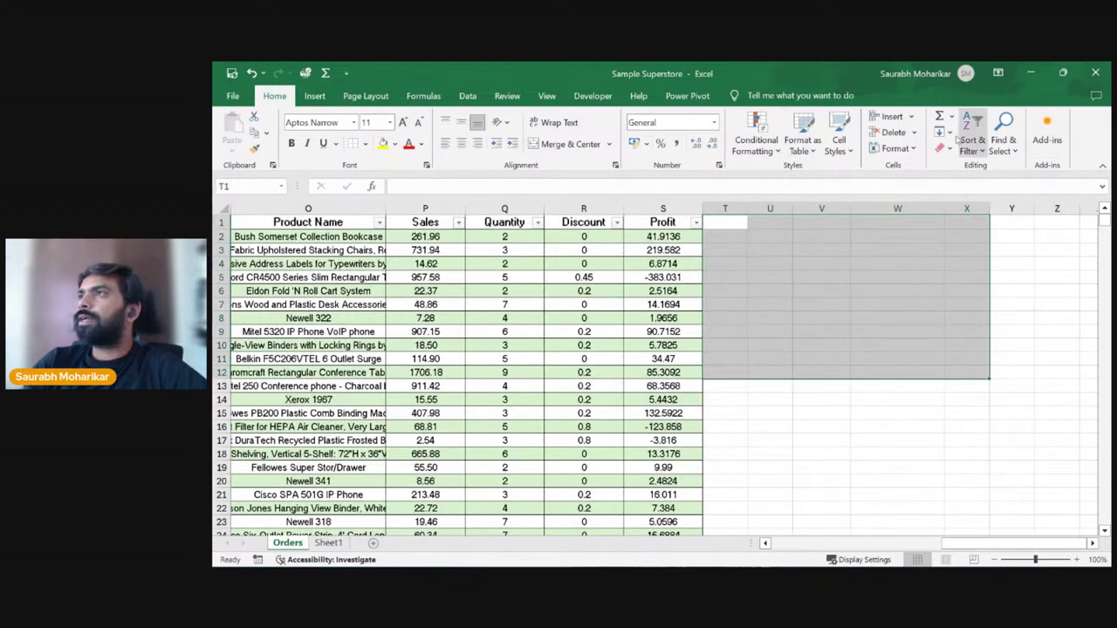
left_click(468, 96)
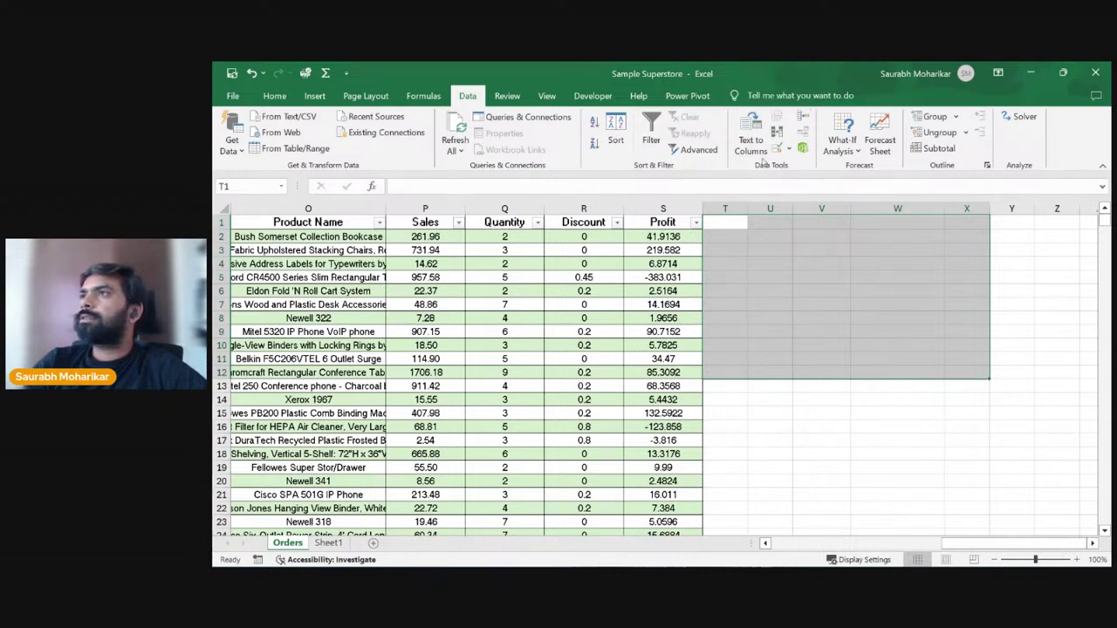
left_click(788, 152)
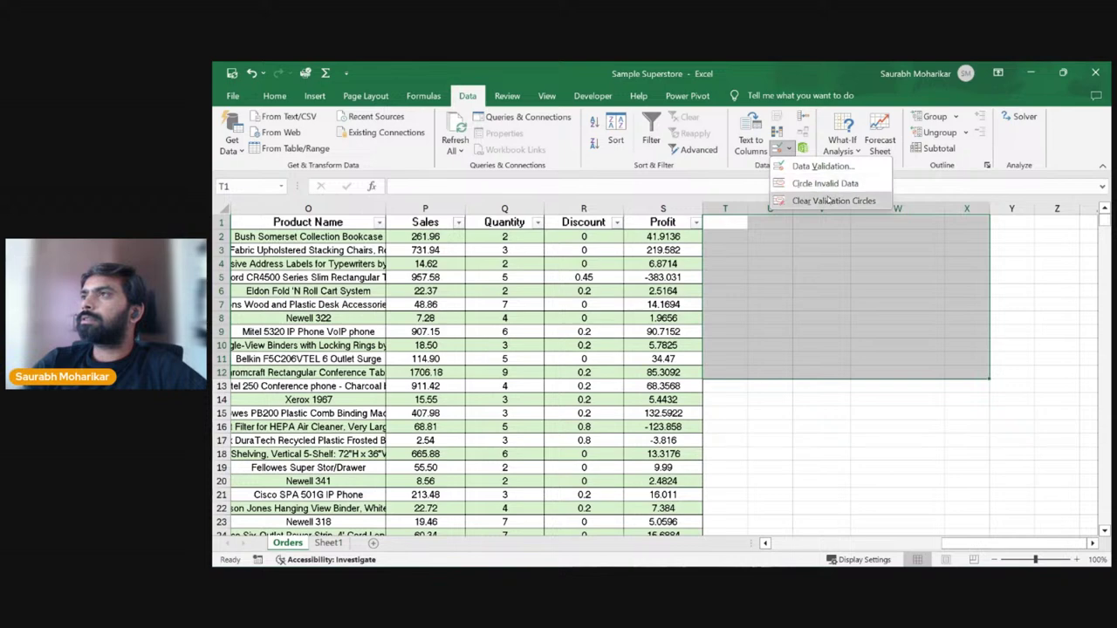
left_click(983, 336)
left_click(950, 318)
left_click(905, 250)
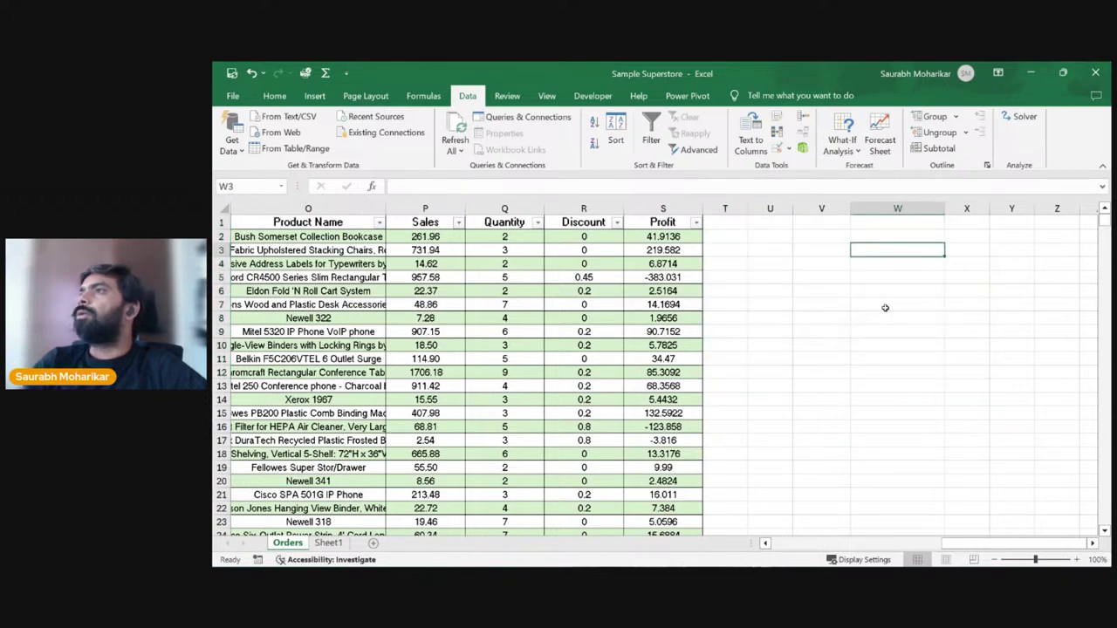
left_click(844, 292)
left_click(781, 237)
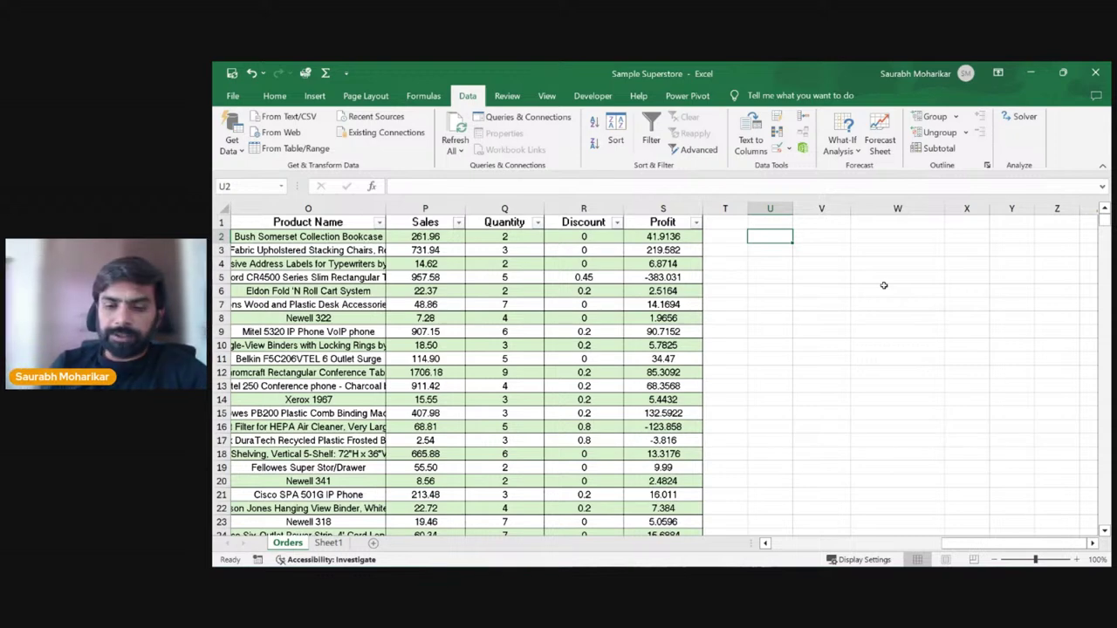
type("=index")
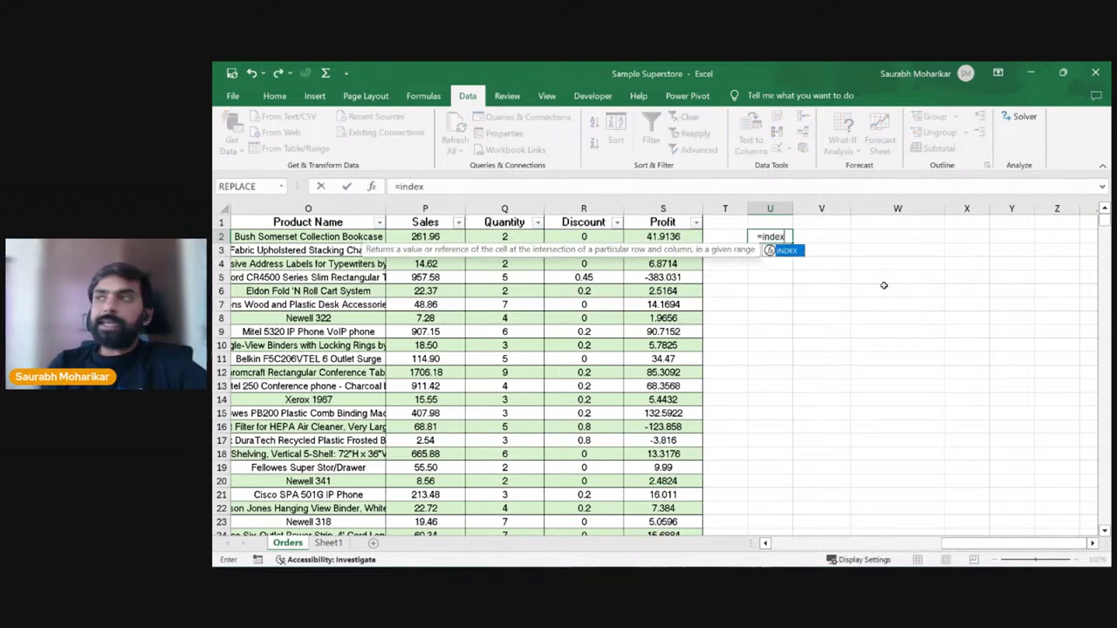
key("Tab")
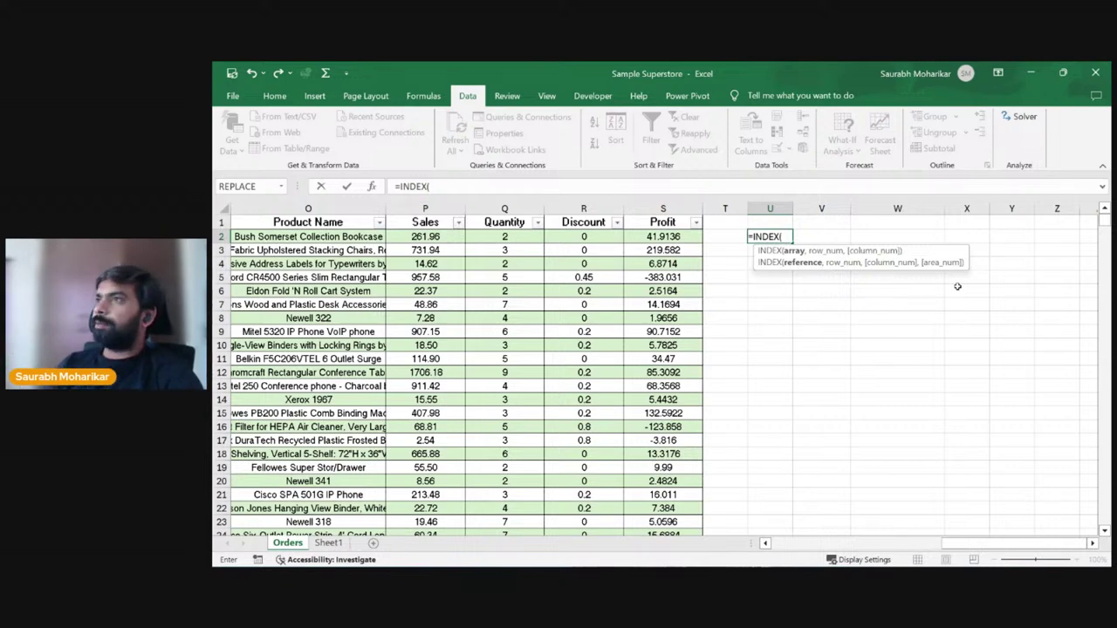
key("BackSpace")
key("BackSpace")
key("BackSpace")
key("BackSpace")
key("BackSpace")
key("BackSpace")
key("BackSpace")
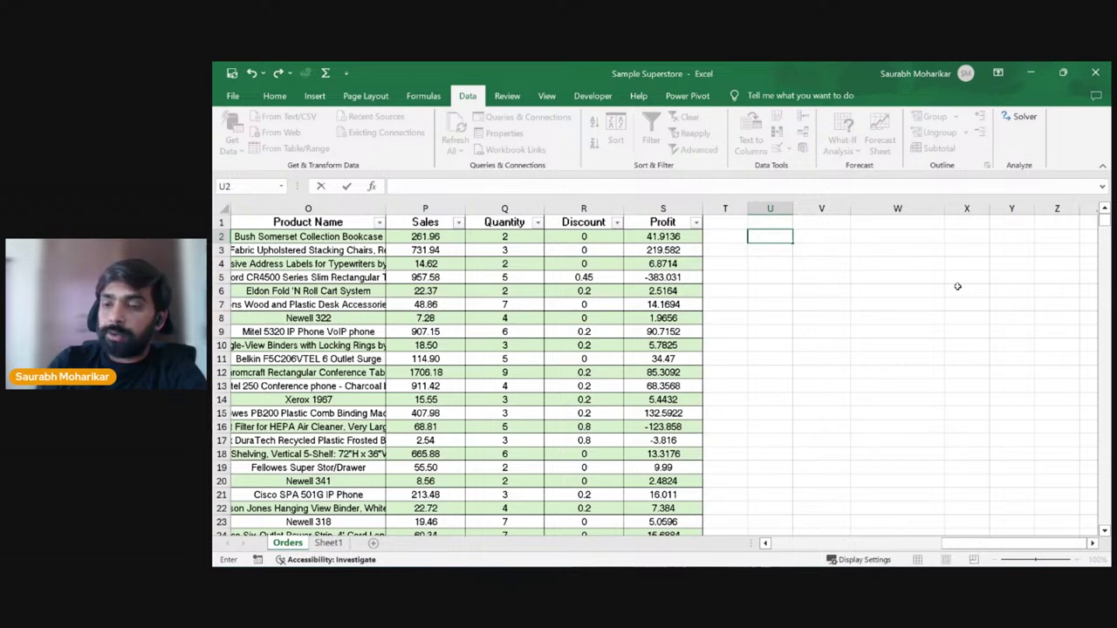
key("Return")
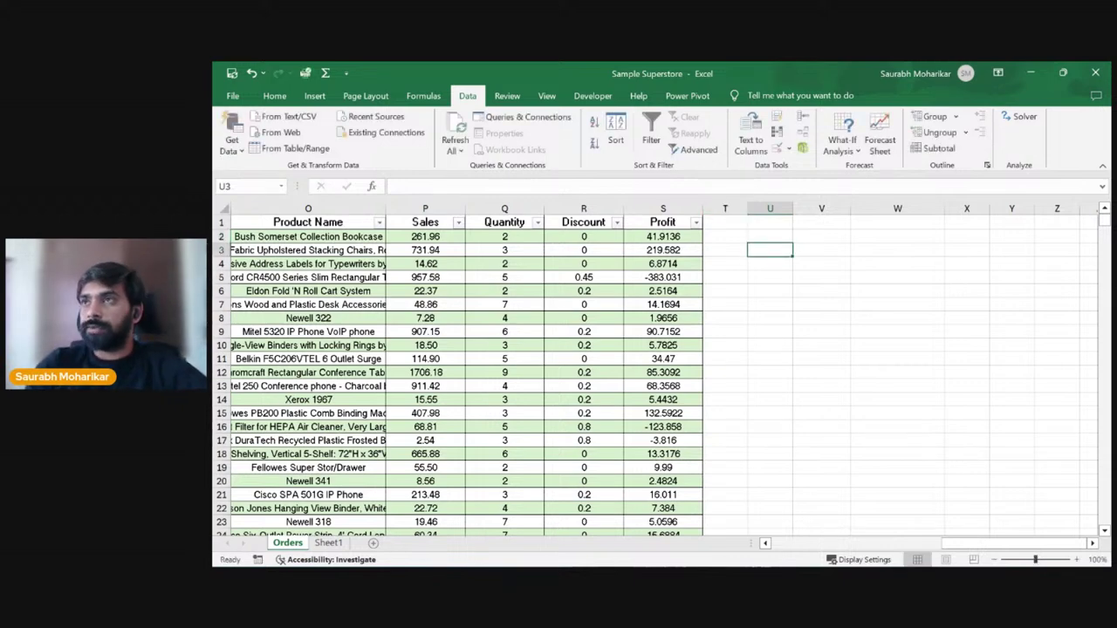
Step: Copy the whole Orders table and paste it at A1 of a new Sheet2
left_click(510, 295)
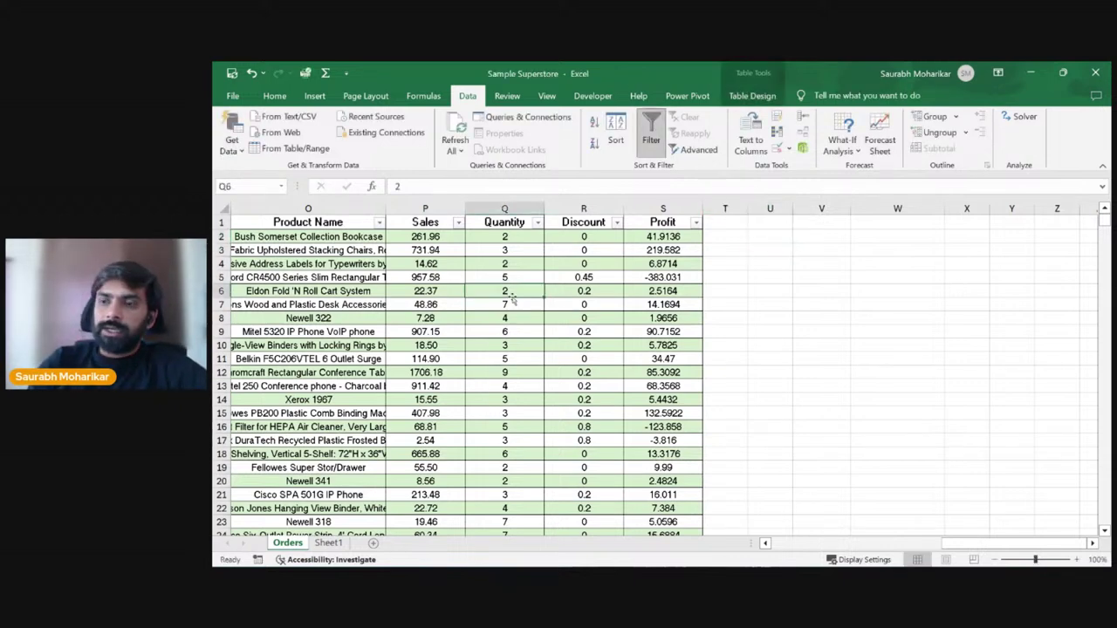
key("ctrl+Left")
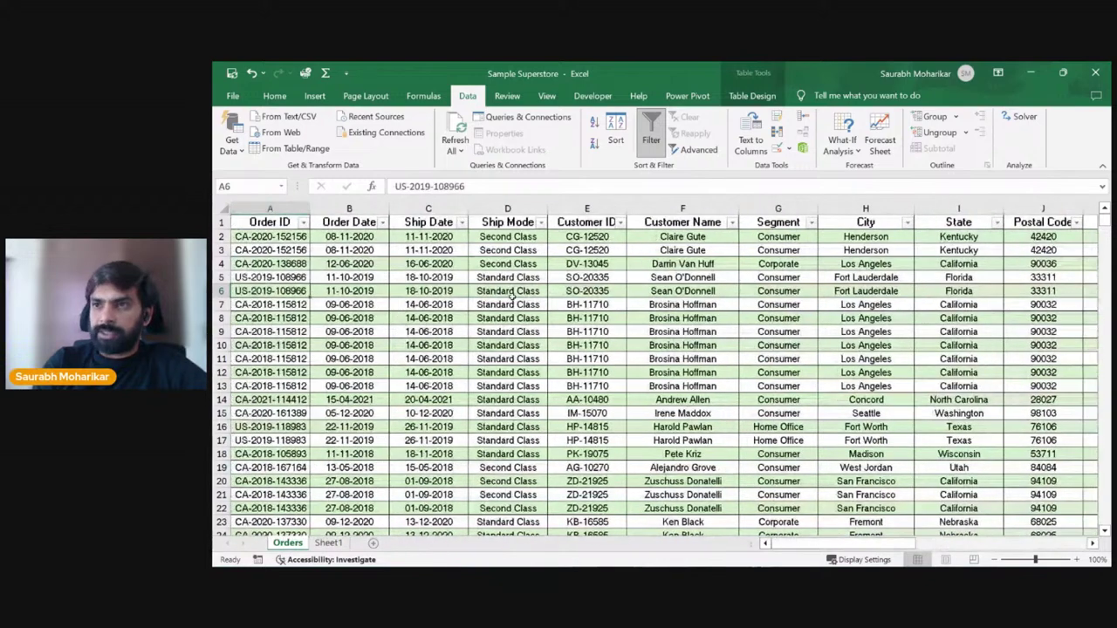
key("ctrl+Up")
key("ctrl+shift+Right")
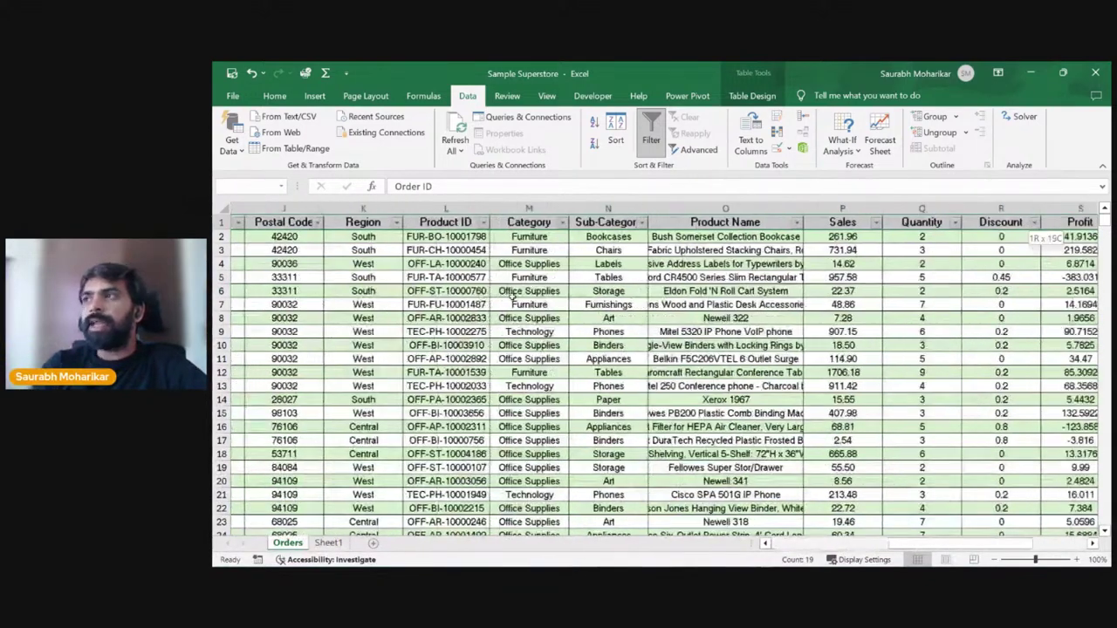
key("ctrl+shift+Down")
key("ctrl+c")
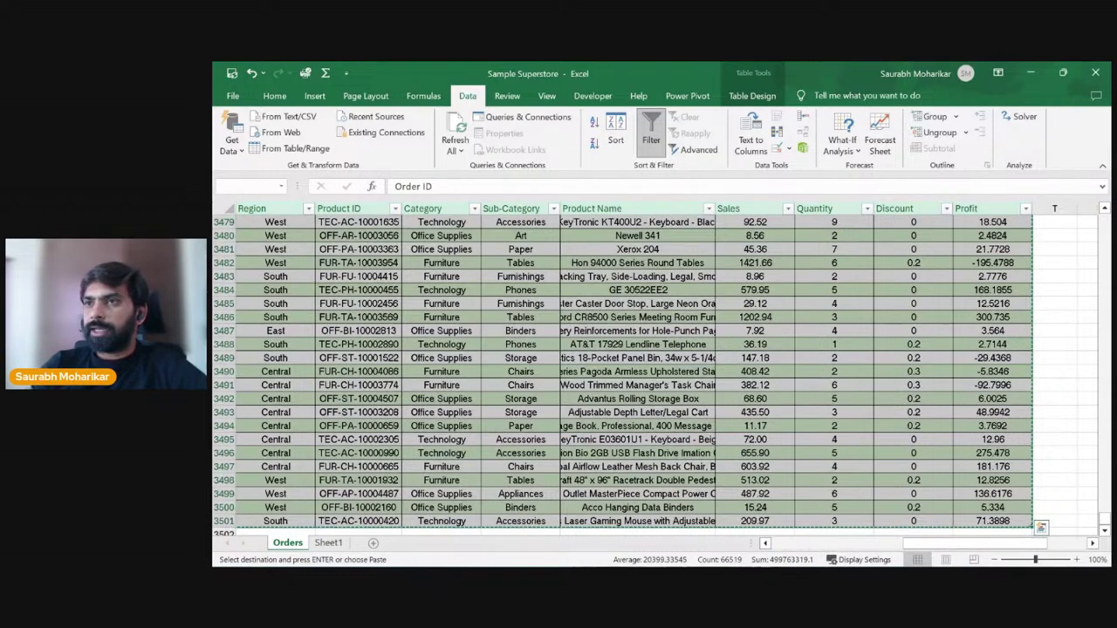
left_click(373, 543)
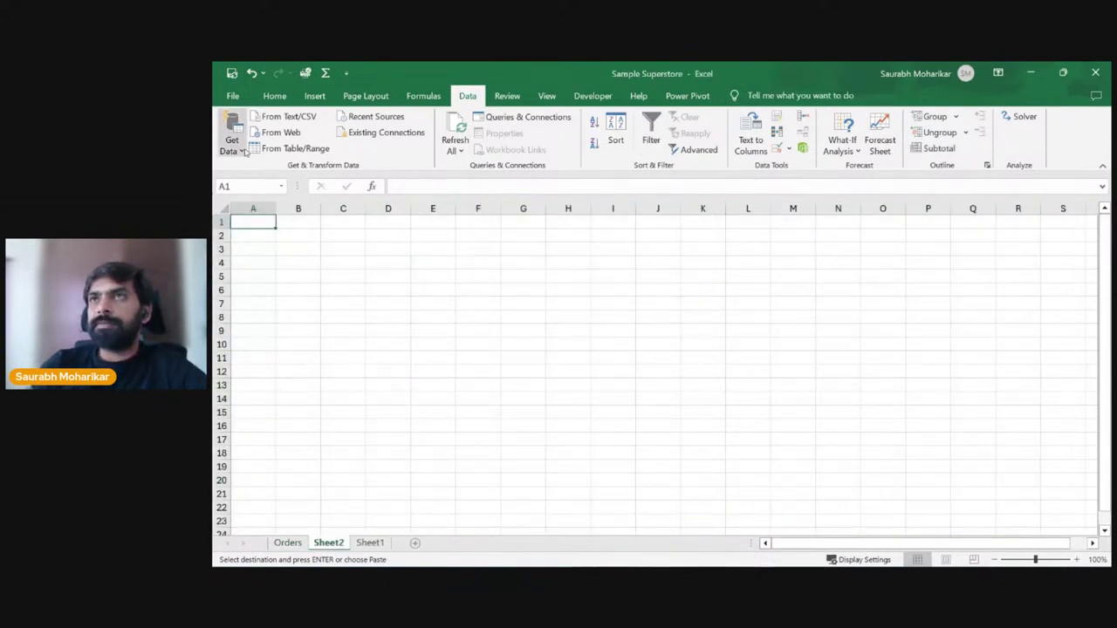
right_click(262, 220)
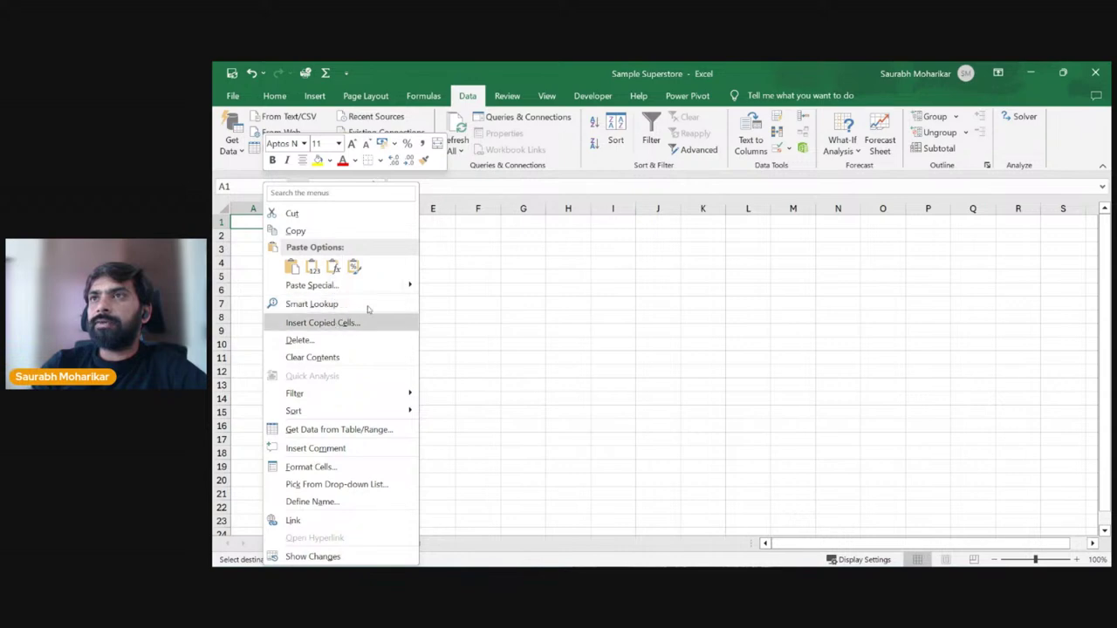
left_click(312, 266)
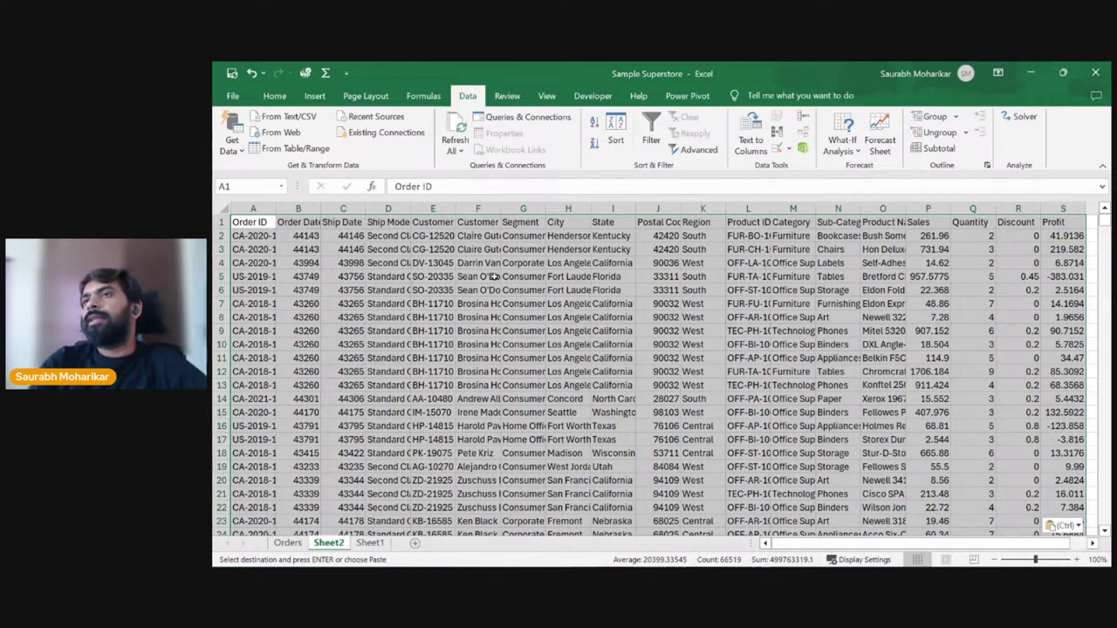
Step: Delete the Sheet2 copy, confirming the permanent deletion
right_click(329, 546)
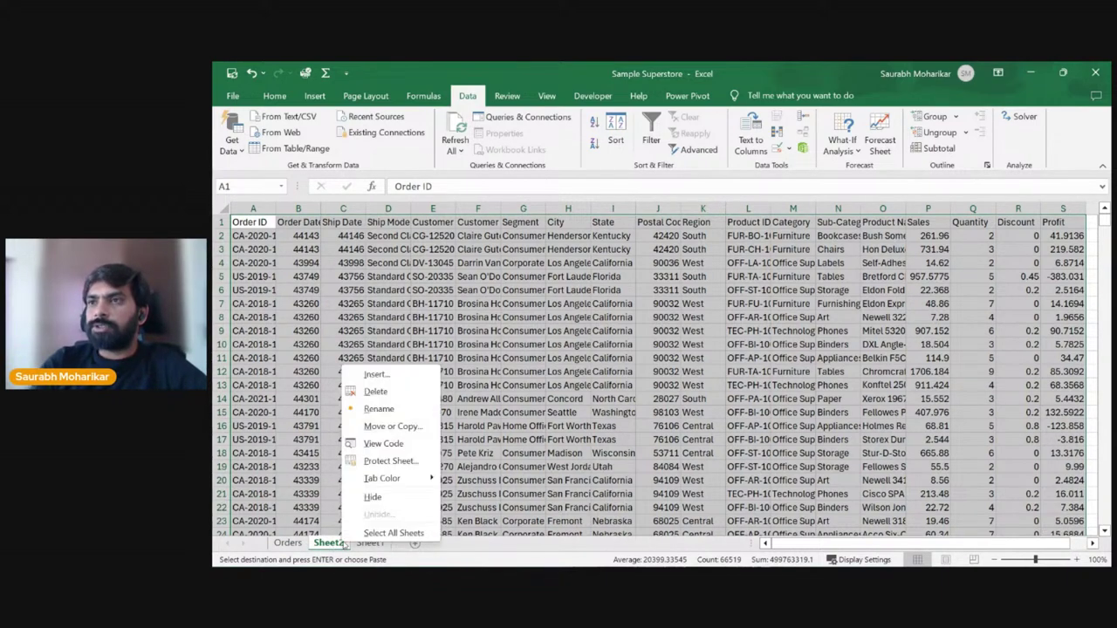
left_click(395, 391)
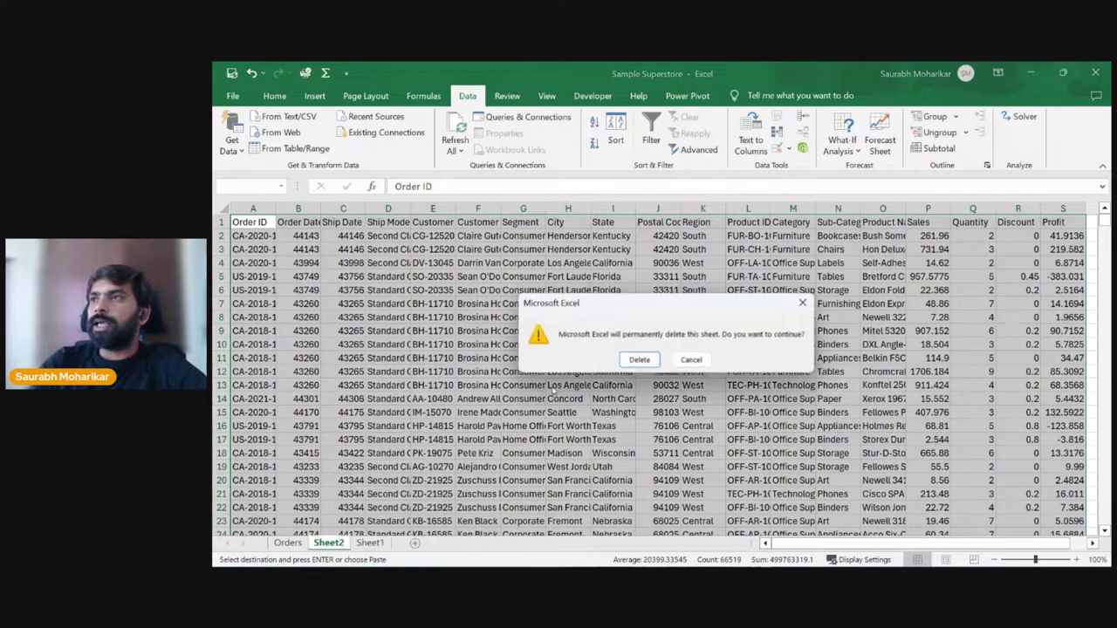
key("Return")
Step: Return to Orders and copy the full A1:S3501 table
left_click(293, 558)
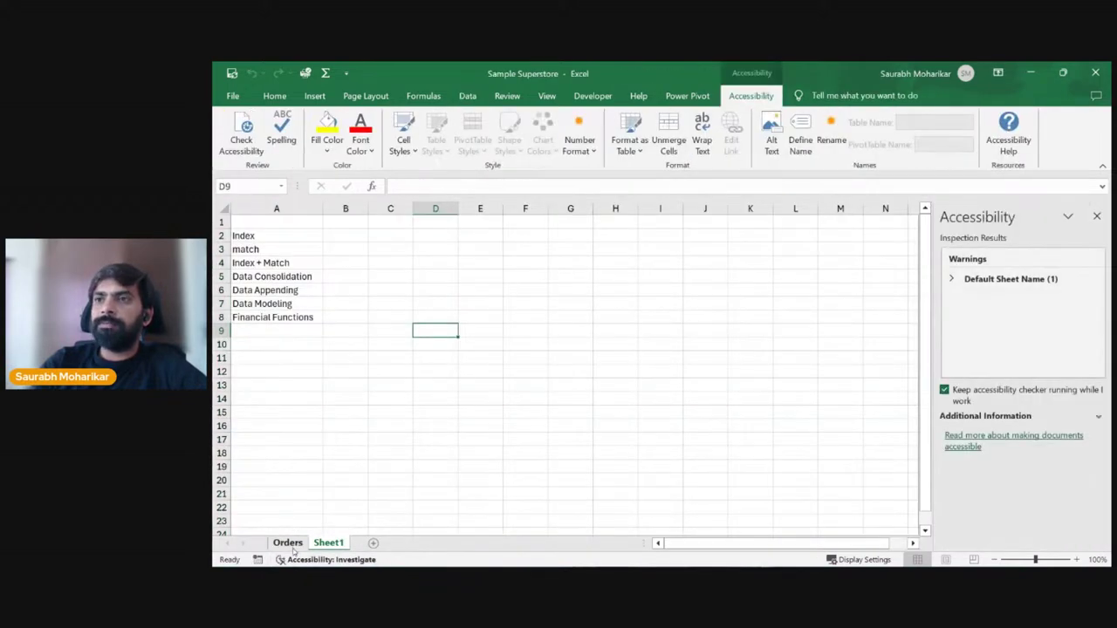
left_click(288, 543)
left_click(395, 263)
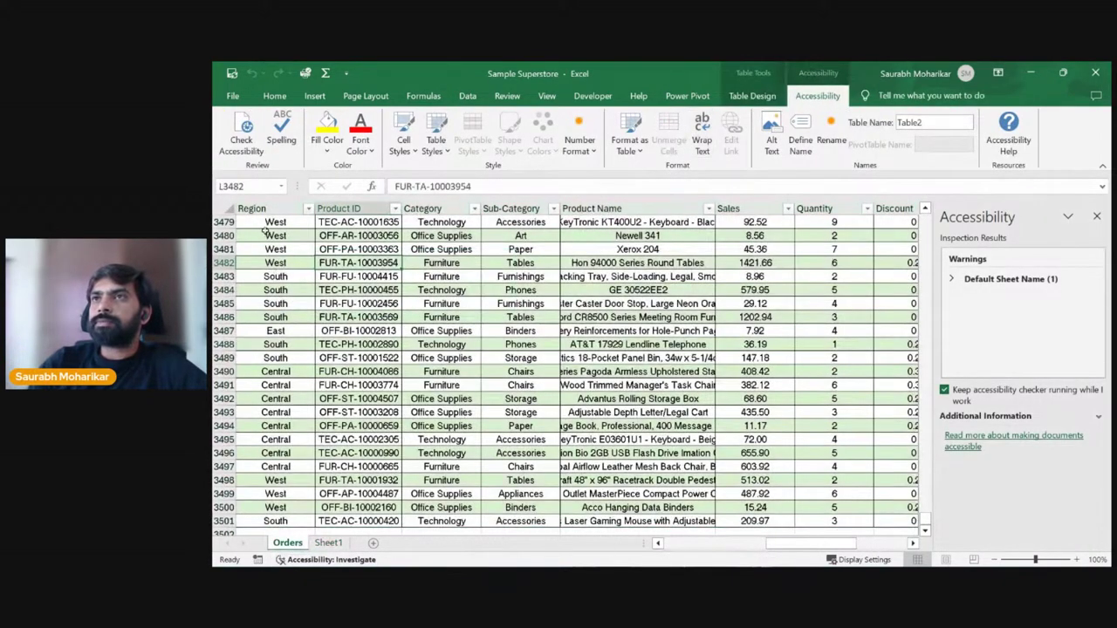
left_click(286, 249)
key("ctrl+Home")
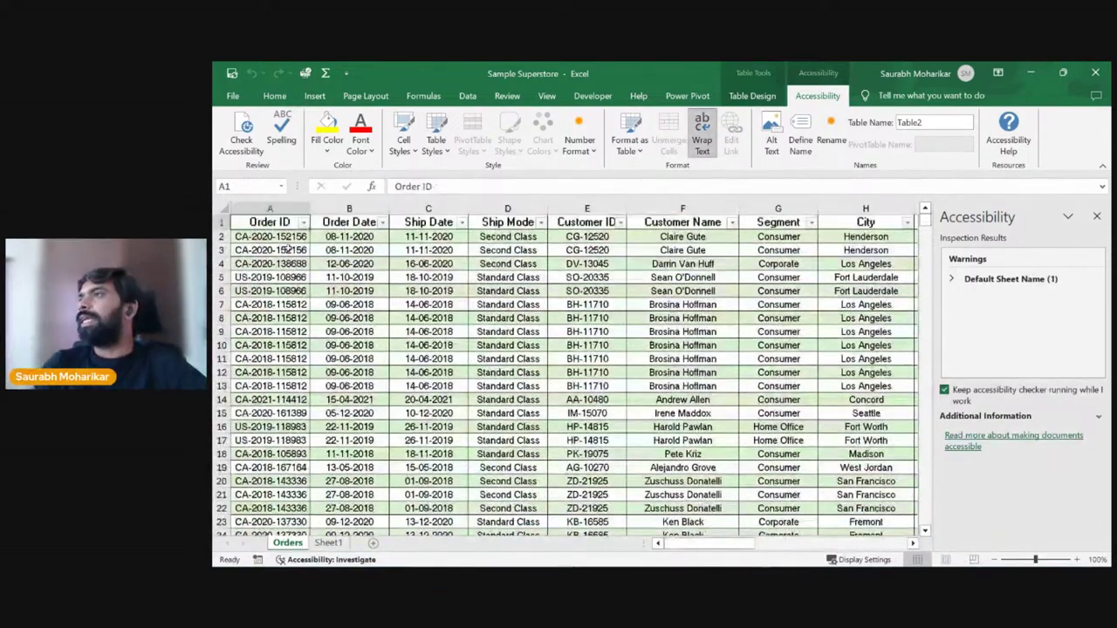
left_click(1096, 216)
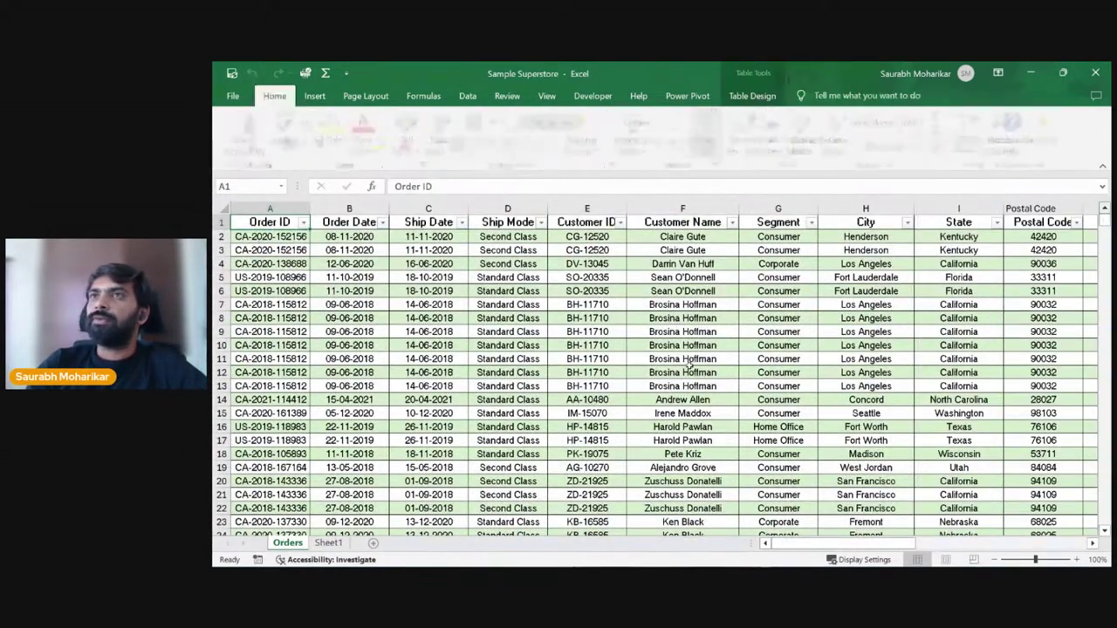
key("ctrl+shift+Right")
key("ctrl+shift+Down")
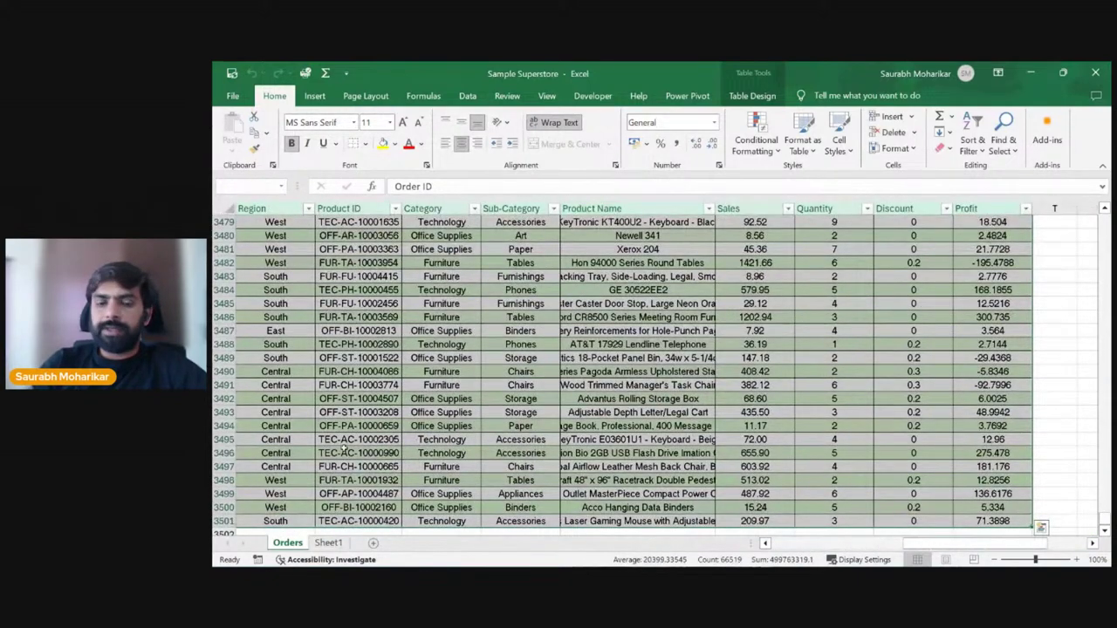
key("ctrl+c")
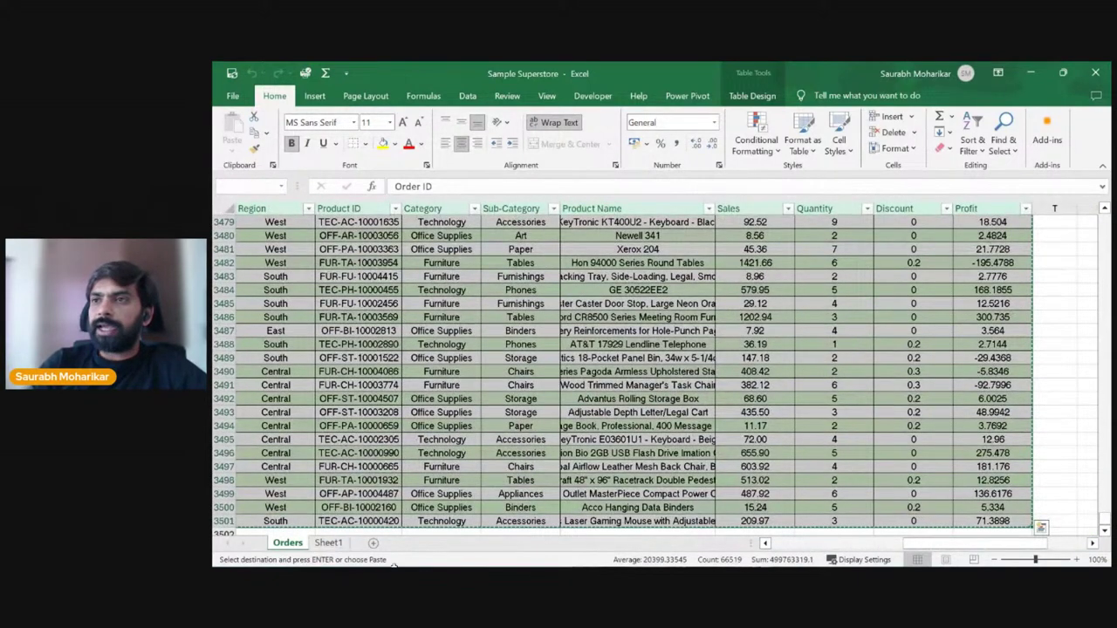
Step: Paste the table into a new Sheet3 and autofit the Order Date and Ship Date columns
left_click(373, 542)
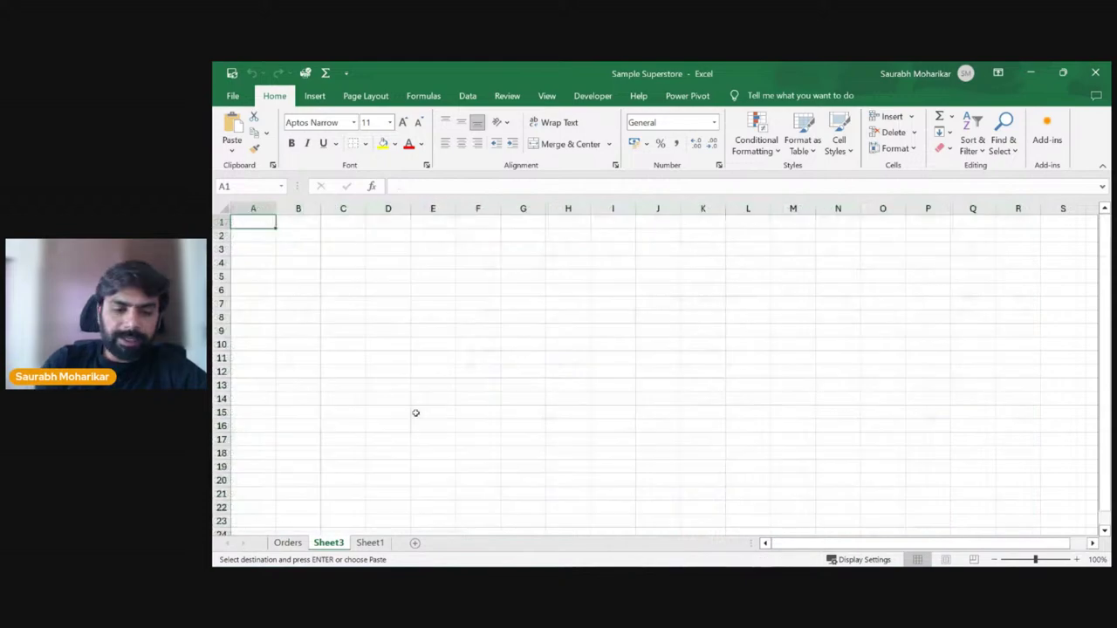
key("ctrl+v")
key("ctrl+z")
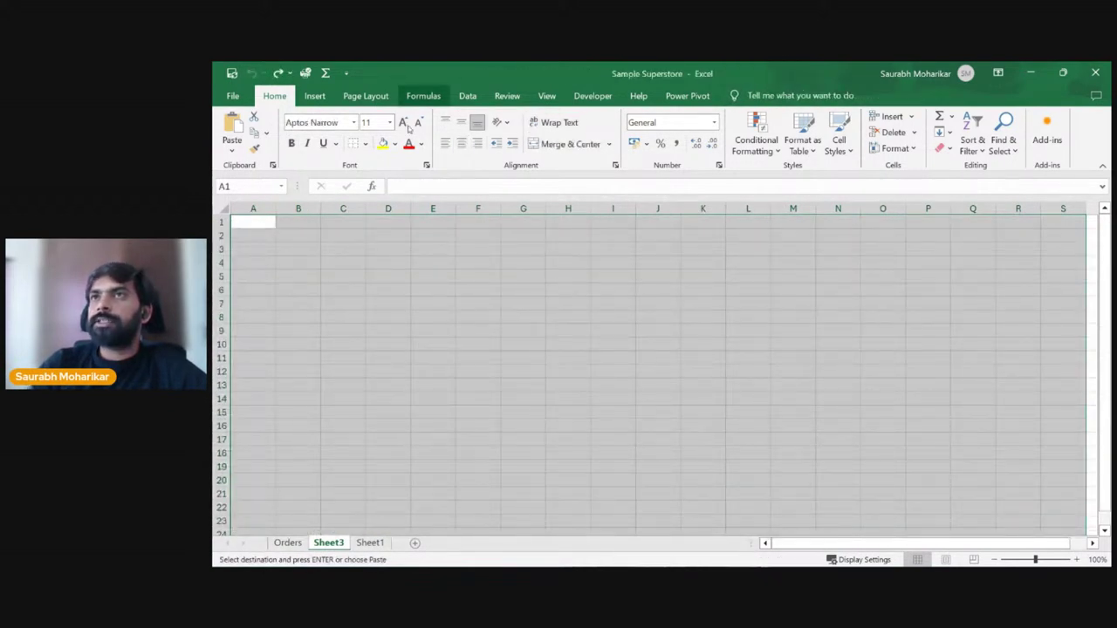
left_click(230, 154)
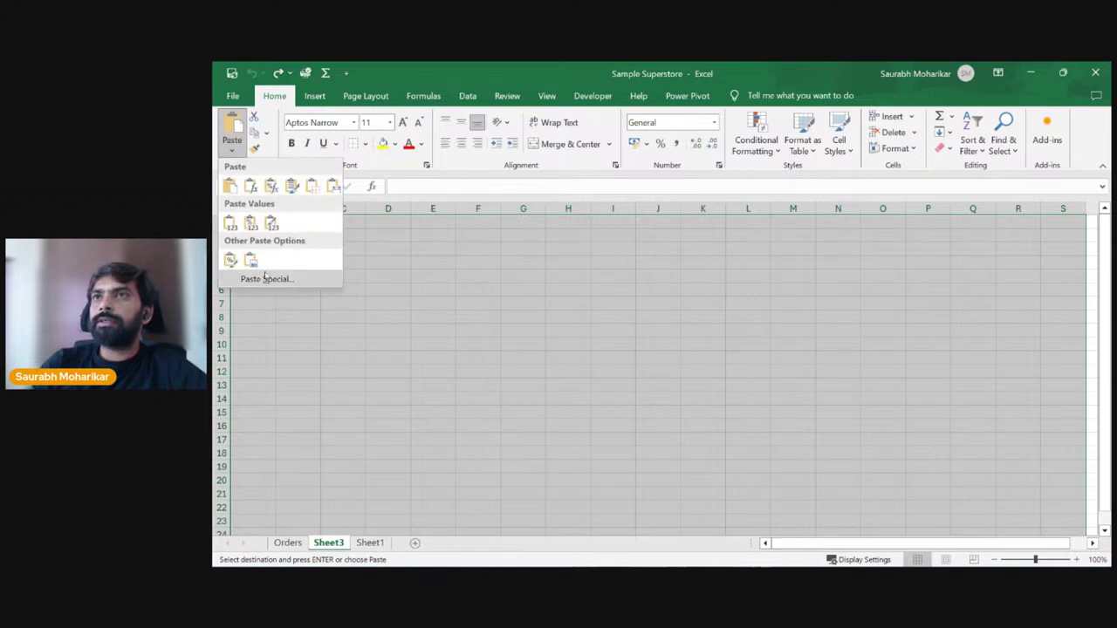
left_click(249, 221)
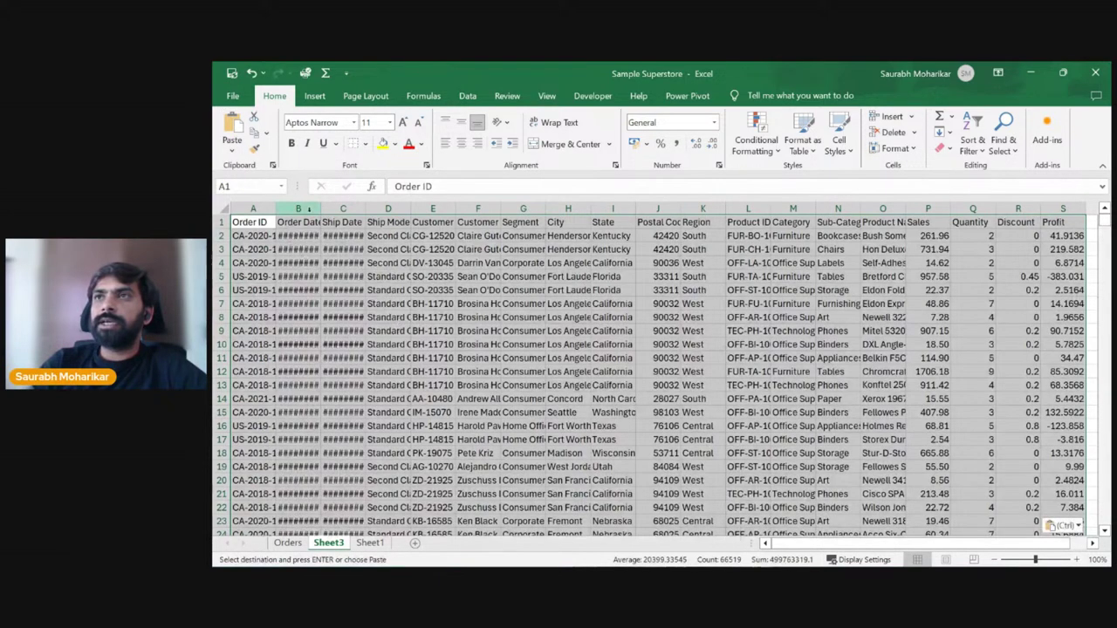
double_click(320, 209)
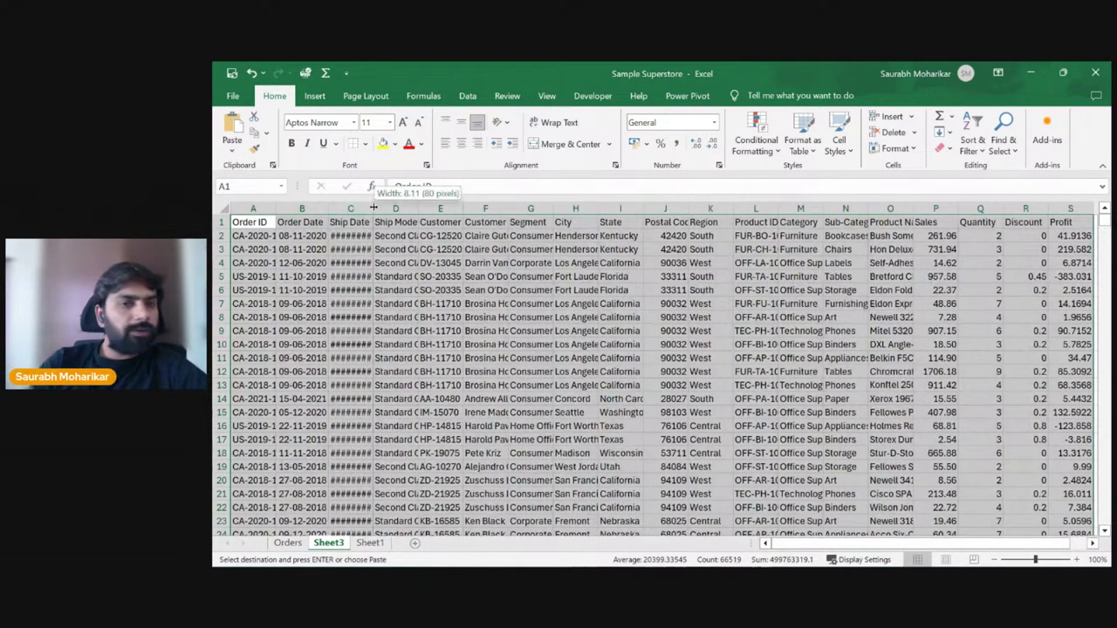
double_click(374, 209)
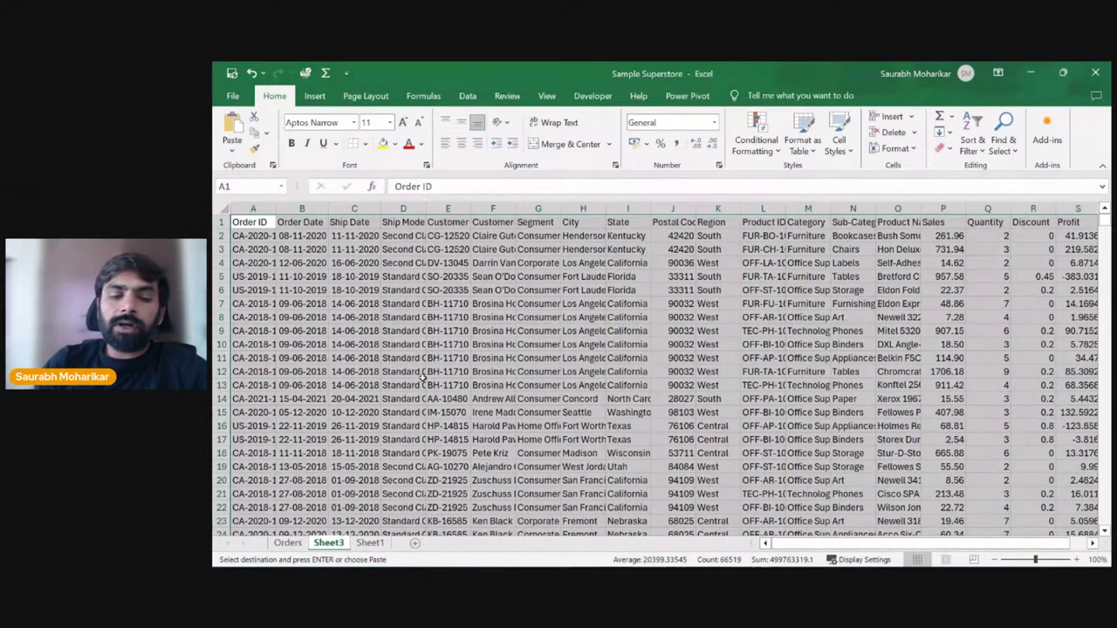
key("ctrl+t")
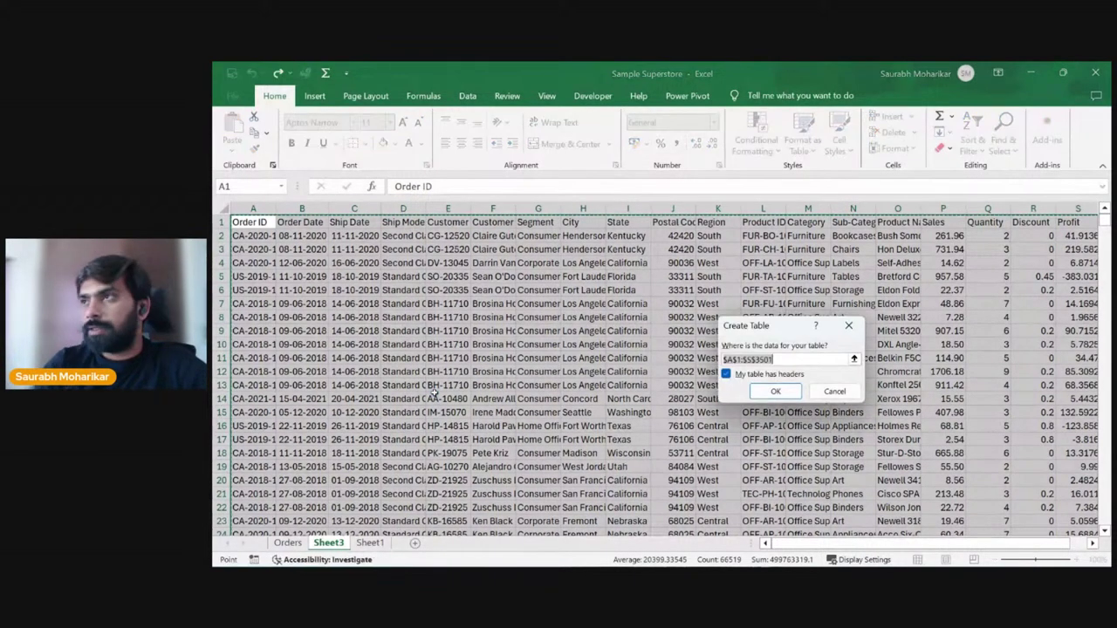
Step: Convert Sheet3's A1:S3501 range into Table3 with headers via Insert > Table
left_click(829, 391)
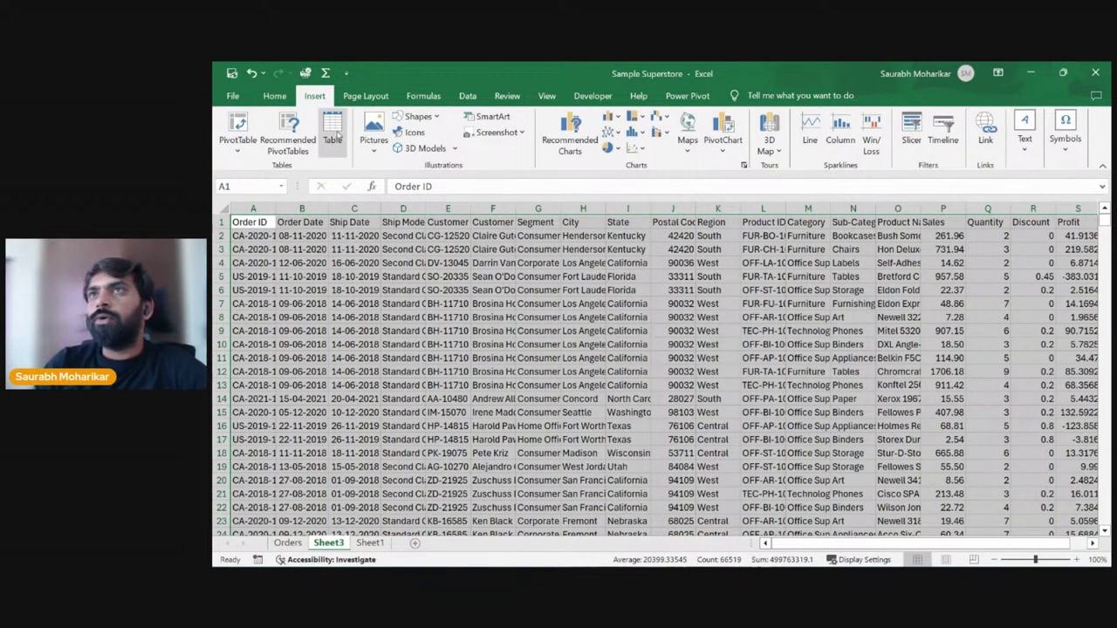
left_click(339, 130)
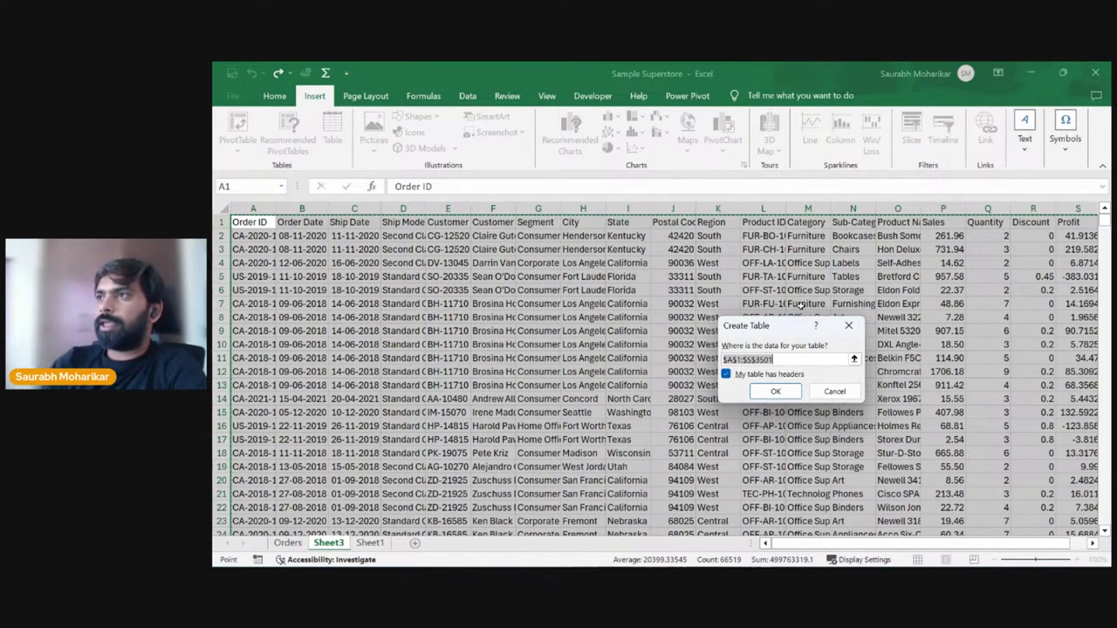
left_click(775, 391)
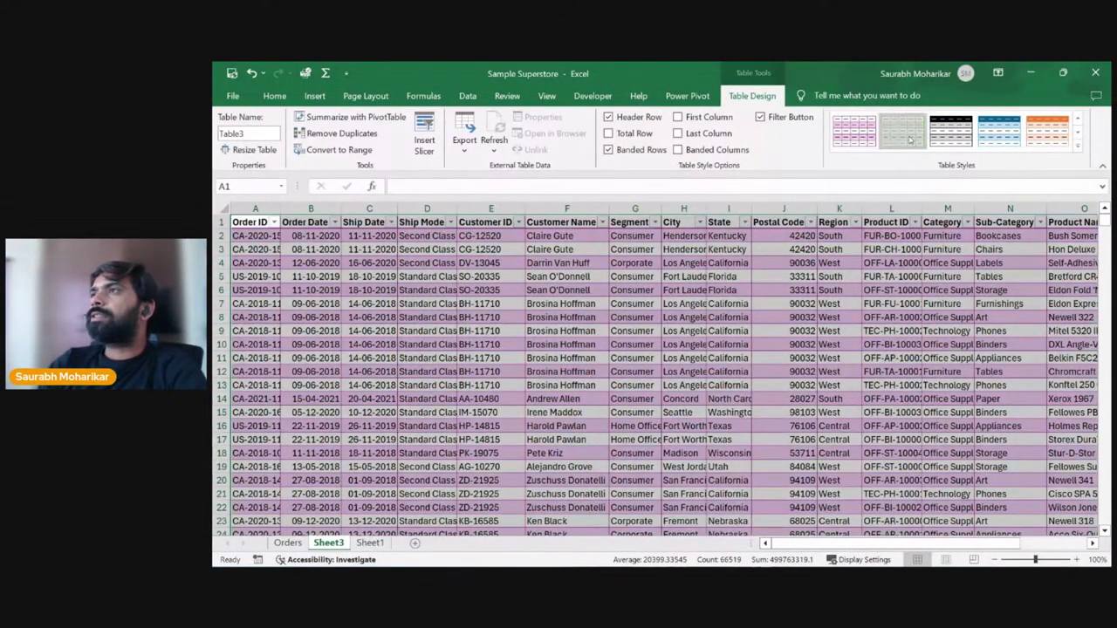
Step: Try a green banded style, then give Table3 a purple-header Medium style with grey banding
left_click(1078, 146)
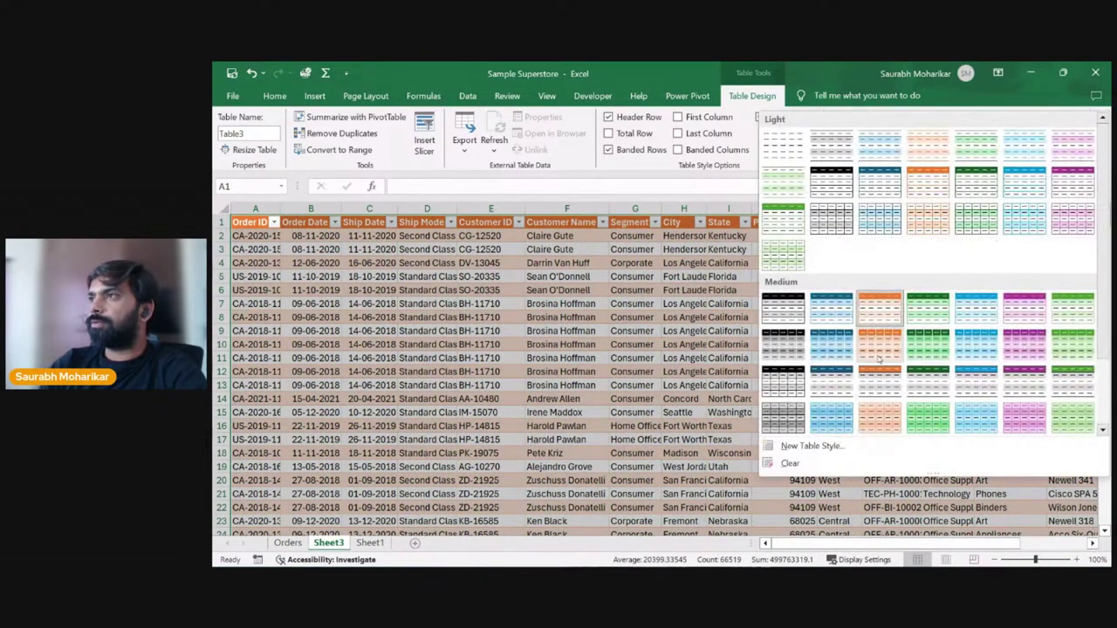
left_click(912, 334)
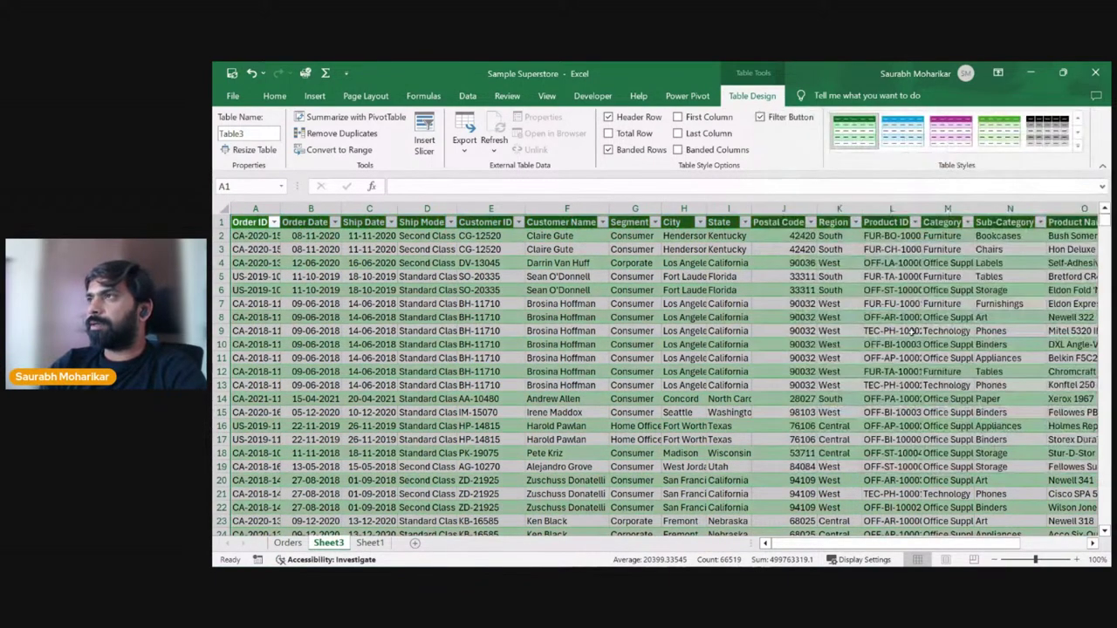
left_click(1077, 145)
left_click(1016, 384)
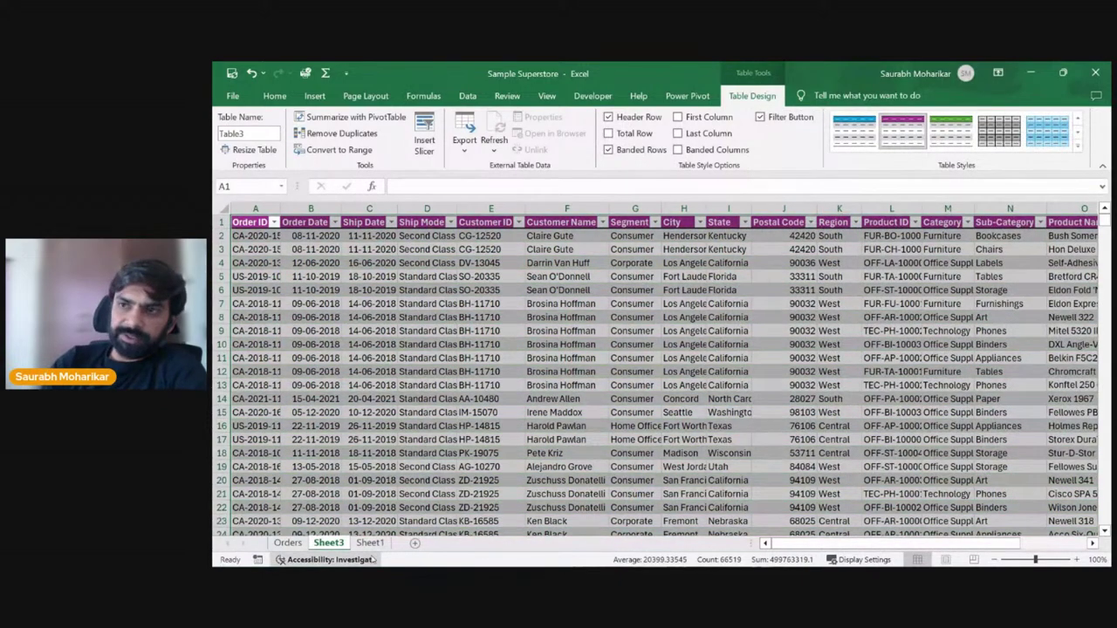
left_click_drag(415, 427, 410, 439)
Step: Delete Sheet3 and return to the top of the Orders table
right_click(337, 545)
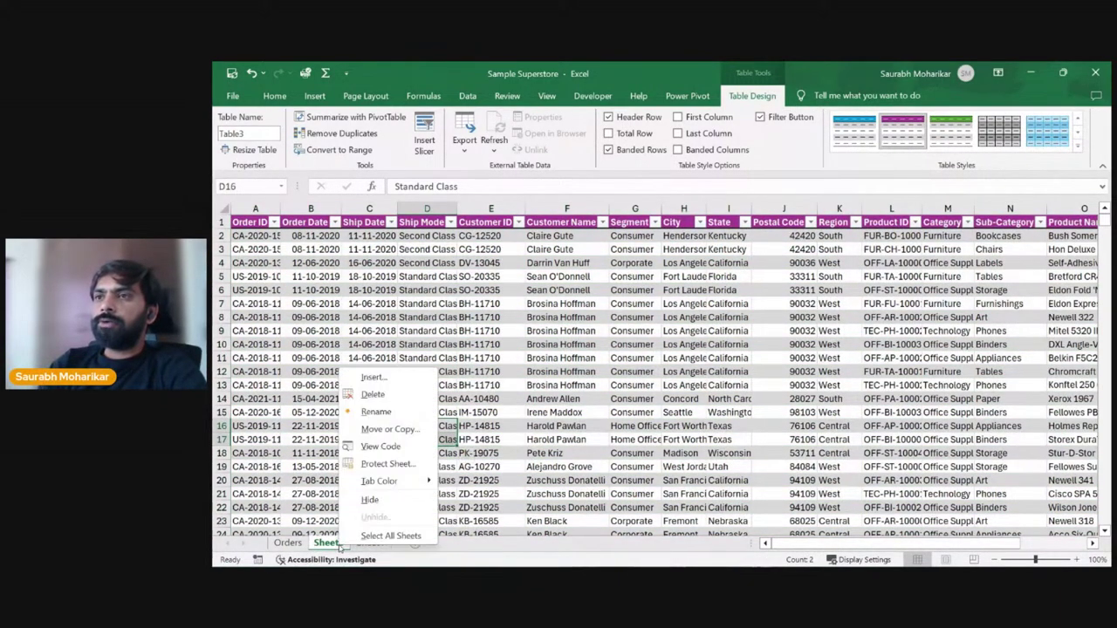
left_click(375, 411)
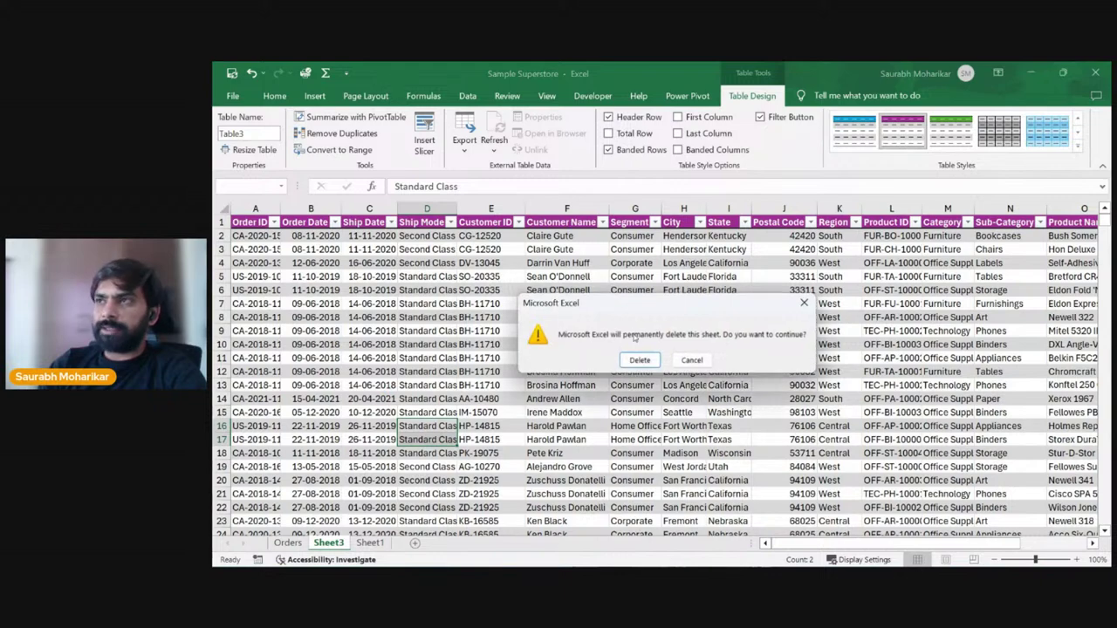
key("Return")
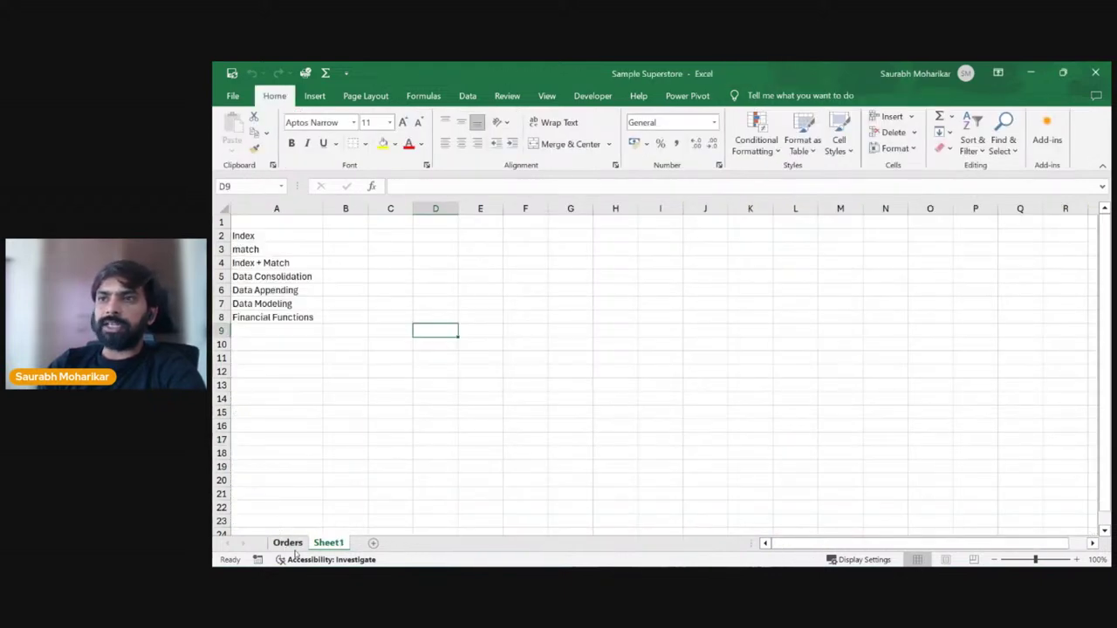
left_click(287, 542)
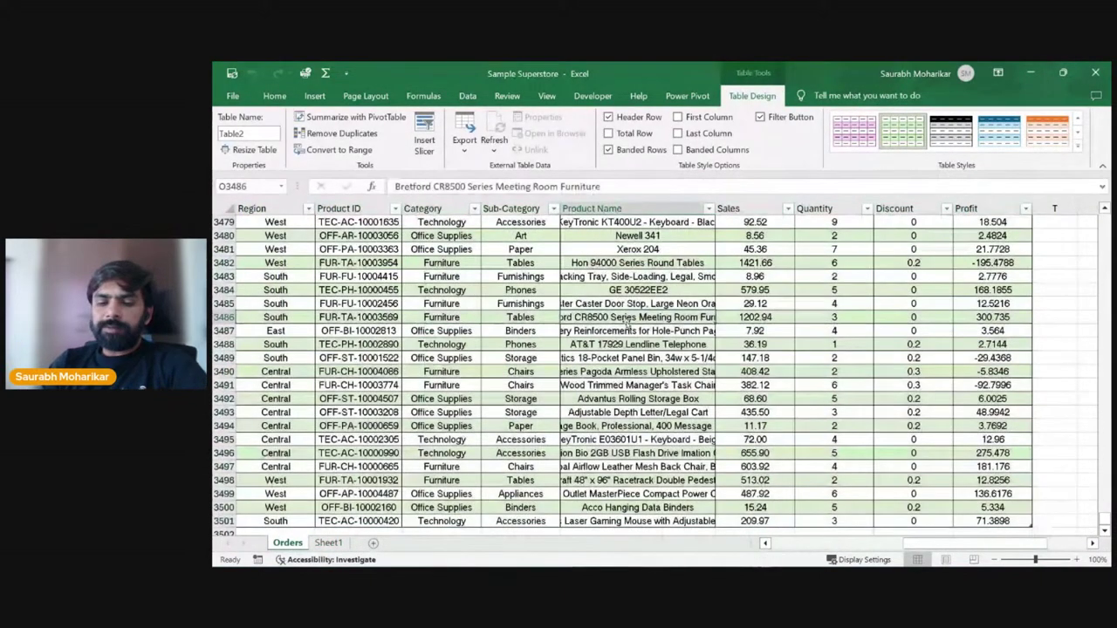
key("ctrl+Up")
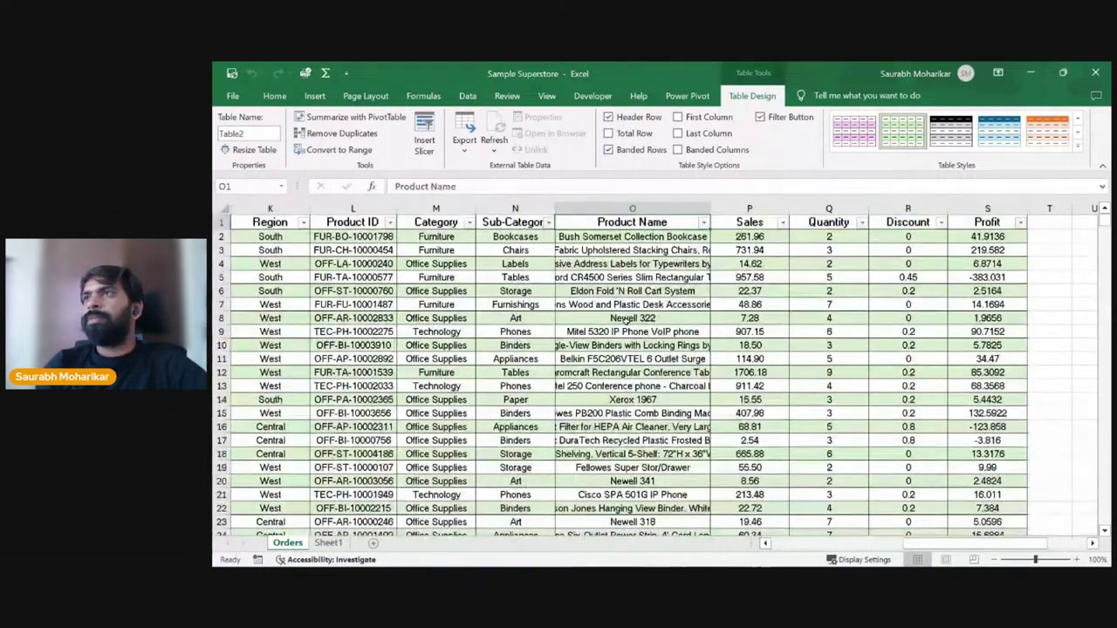
key("Left")
key("Left")
key("Left")
key("Left")
key("Left")
key("Left")
key("Left")
key("Left")
key("Left")
key("Left")
key("Left")
key("Left")
key("Left")
key("Left")
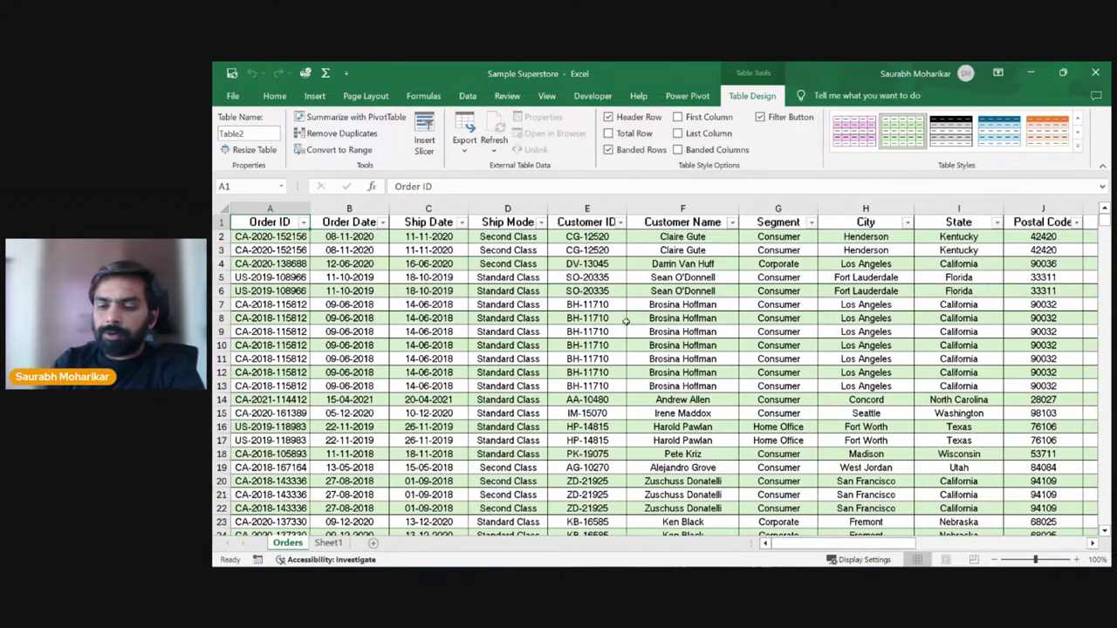
key("Right")
key("Right")
key("Right")
key("Right")
key("Right")
key("Right")
key("Right")
key("Right")
key("Right")
key("Right")
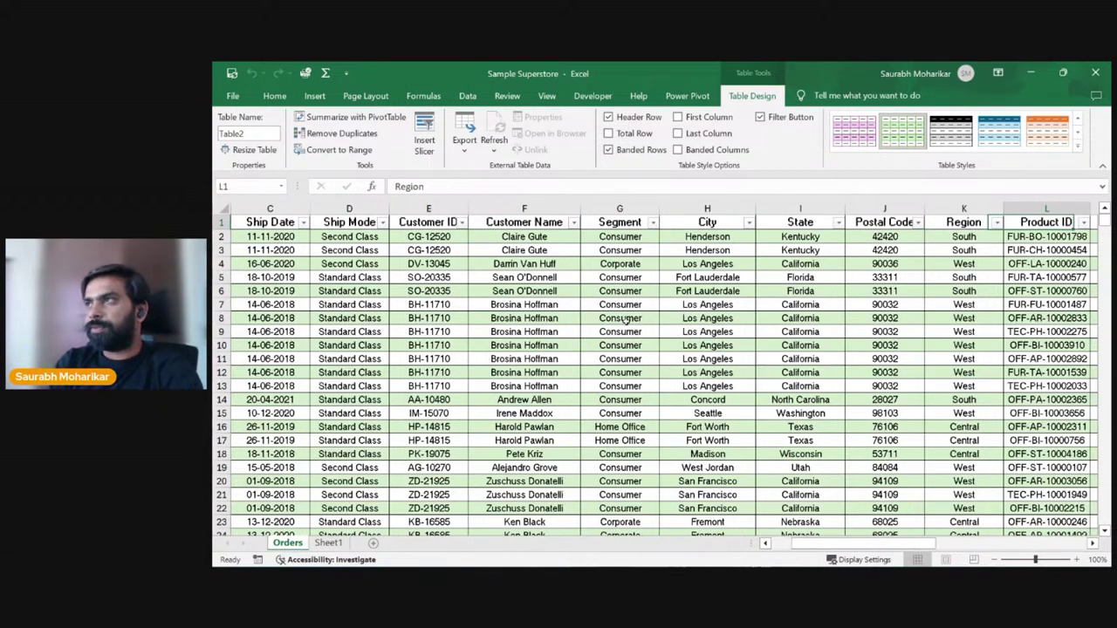
key("Right")
key("Right")
key("Right")
key("Right")
key("Right")
key("Right")
key("Right")
key("Right")
key("Right")
key("Right")
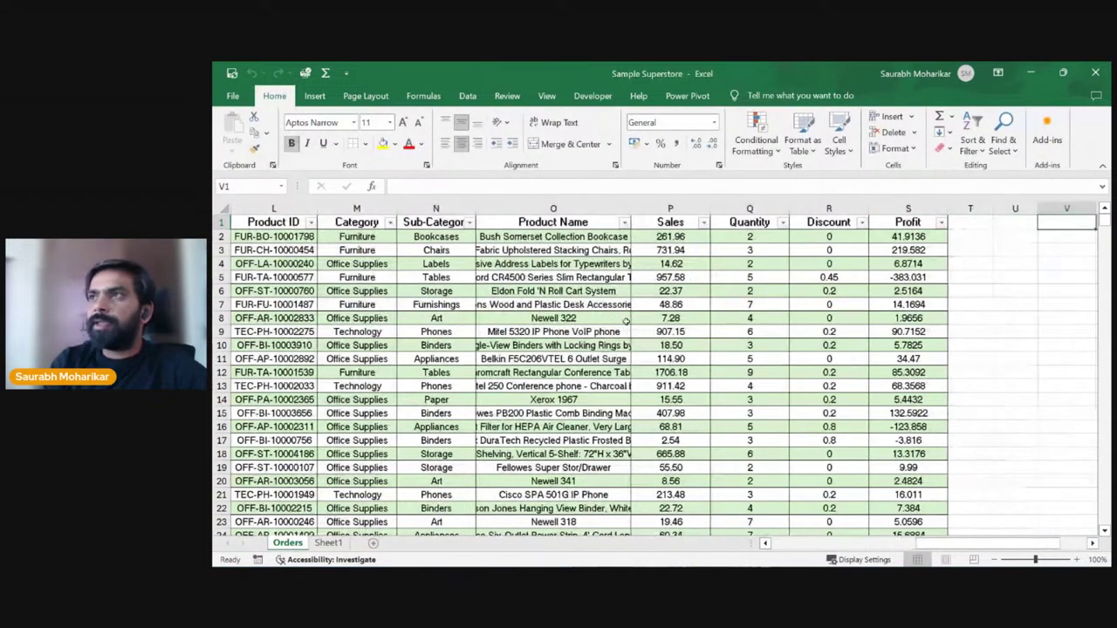
key("Right")
key("Right")
key("Right")
key("Down")
key("Left")
key("Left")
key("Left")
key("Left")
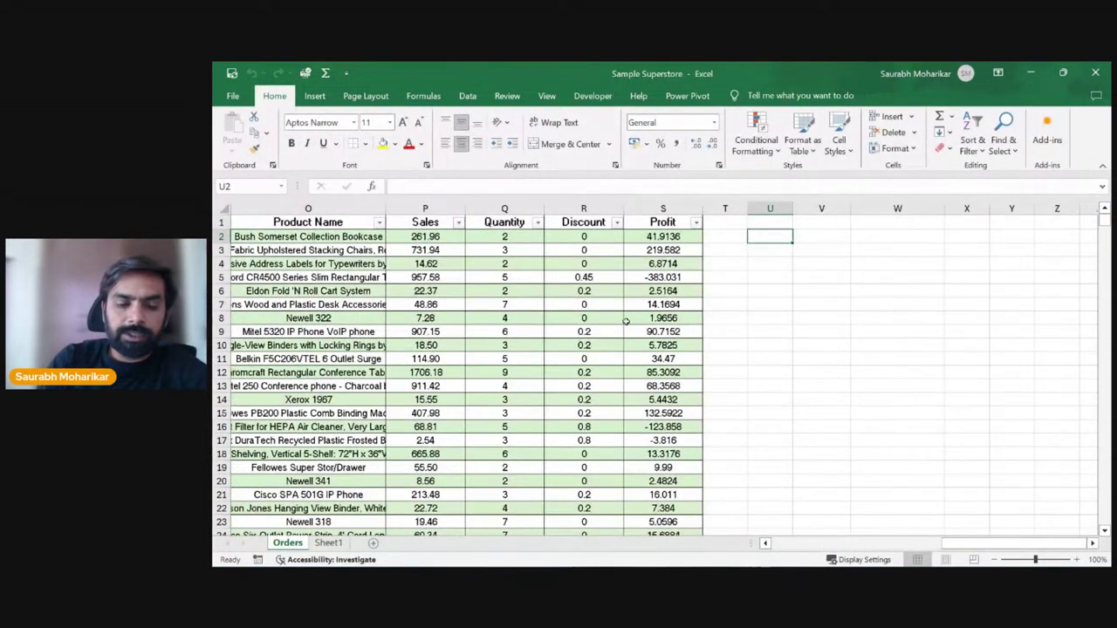
type("inde")
key("BackSpace")
type("e")
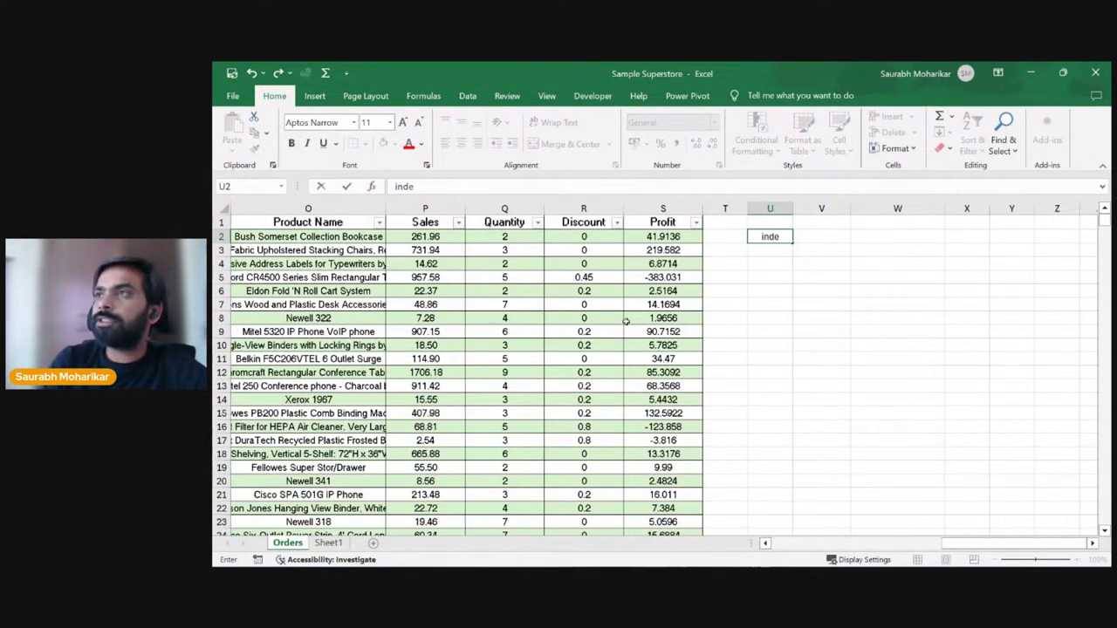
key("BackSpace")
key("BackSpace")
key("BackSpace")
key("BackSpace")
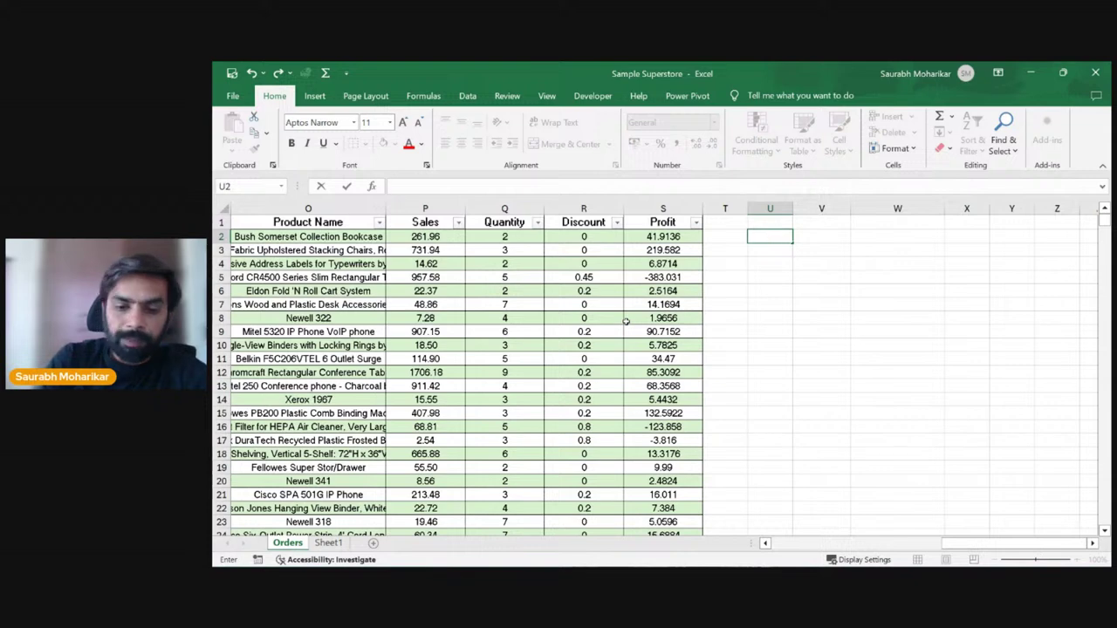
type("=index")
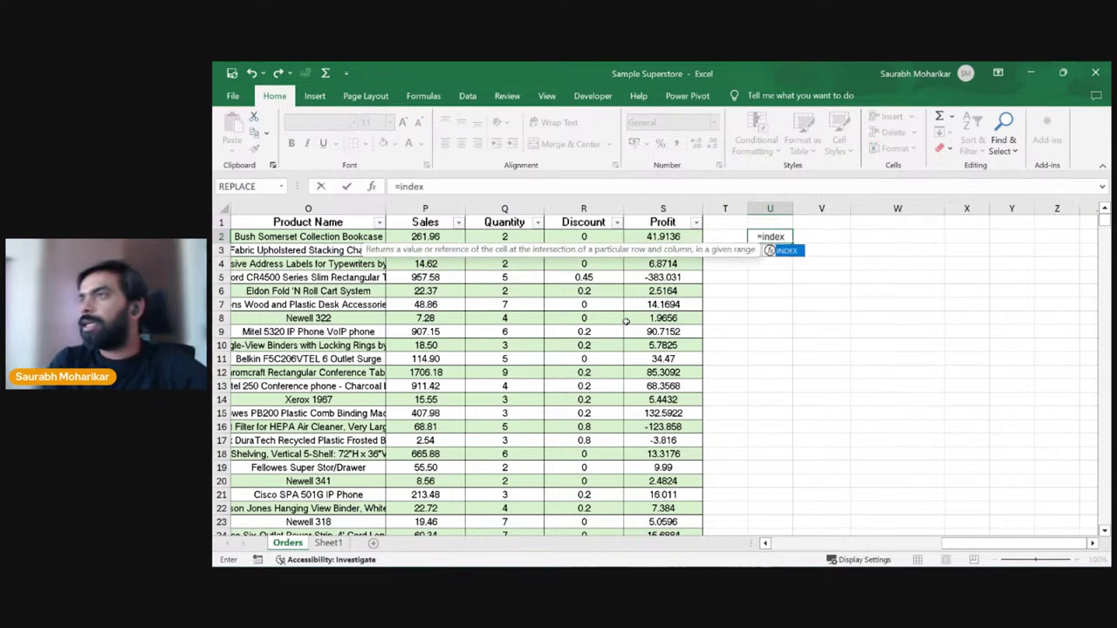
key("Tab")
key("Up")
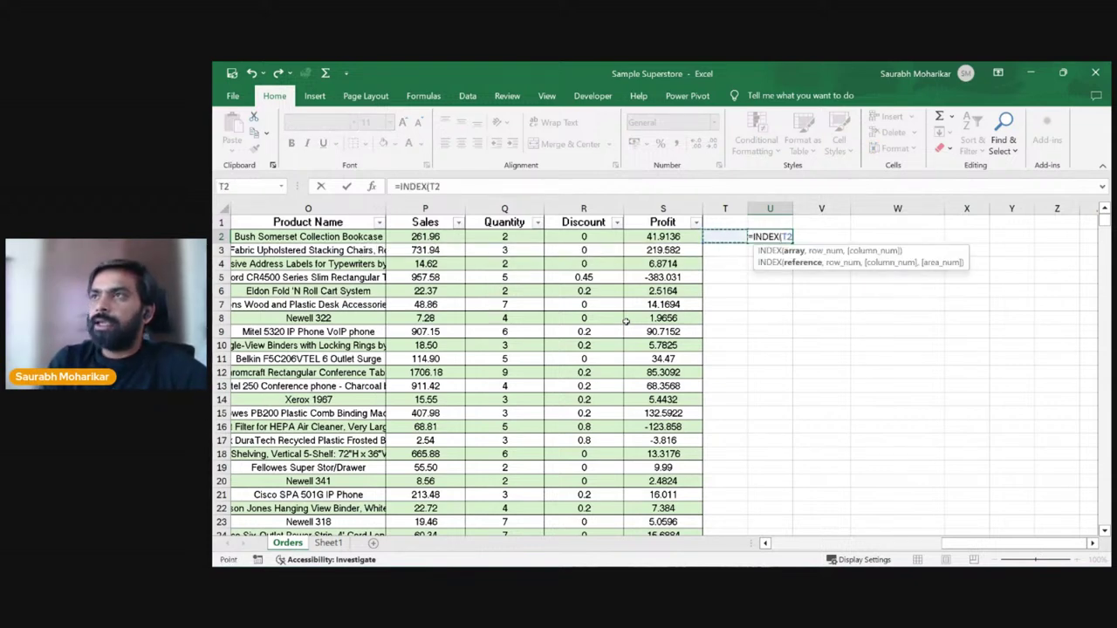
key("Left")
key("Left")
key("Left")
key("Left")
key("Left")
key("Left")
key("Left")
key("Left")
key("Left")
key("Left")
key("Left")
key("Left")
key("Left")
key("Left")
key("Left")
key("Left")
key("Left")
key("Left")
key("Left")
key("Left")
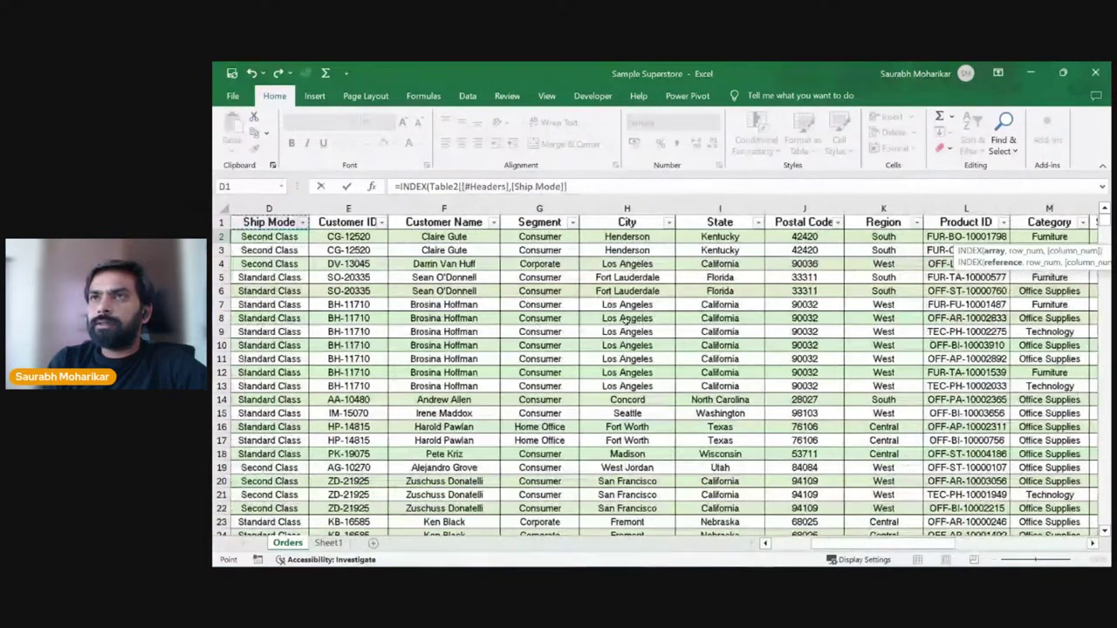
key("ctrl+shift+Right")
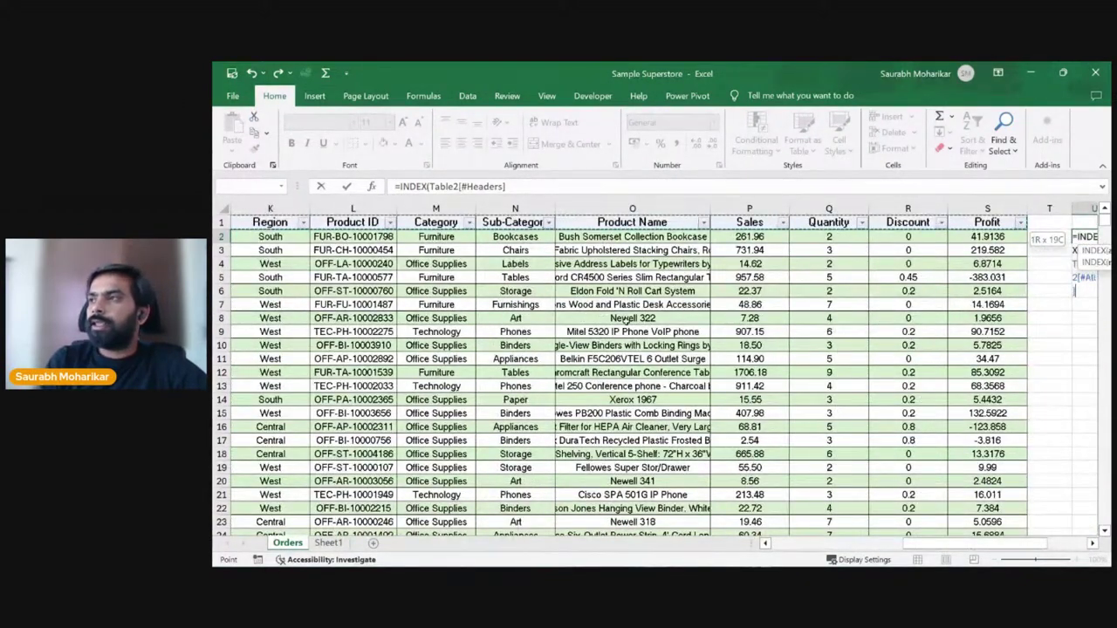
key("ctrl+shift+Down")
type(",")
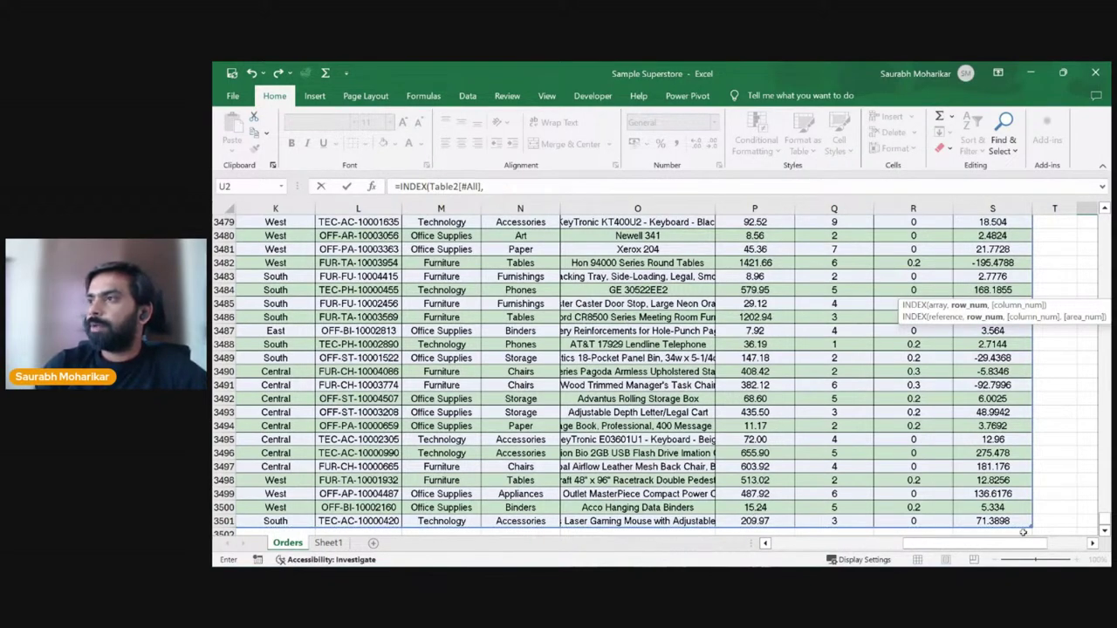
left_click_drag(1003, 543, 1035, 547)
scroll(883, 374, "up", 5)
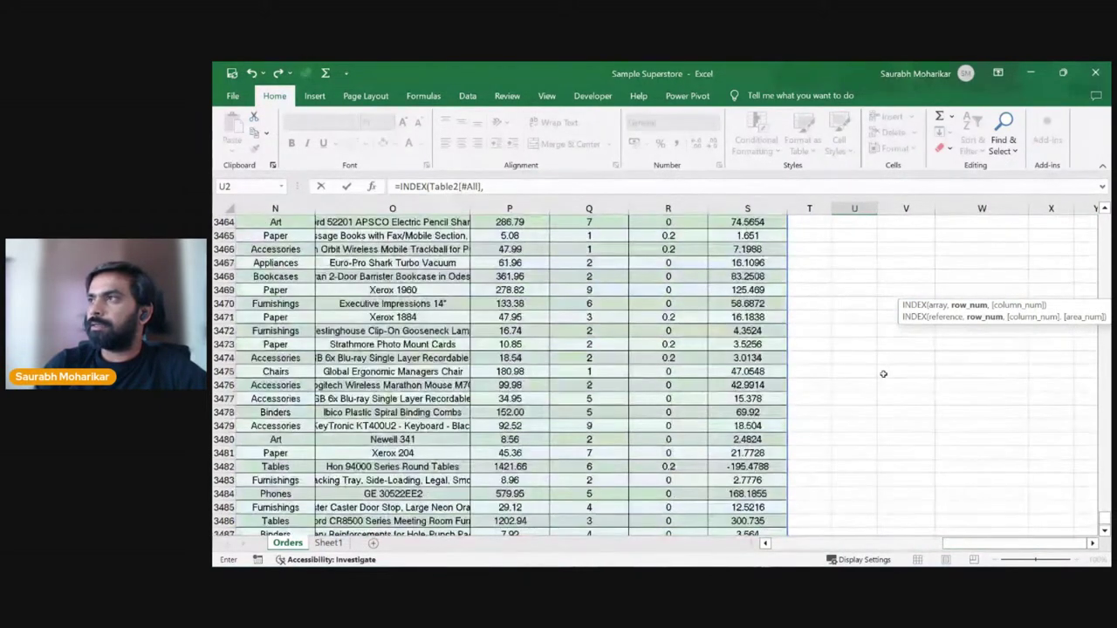
left_click_drag(1104, 517, 1104, 224)
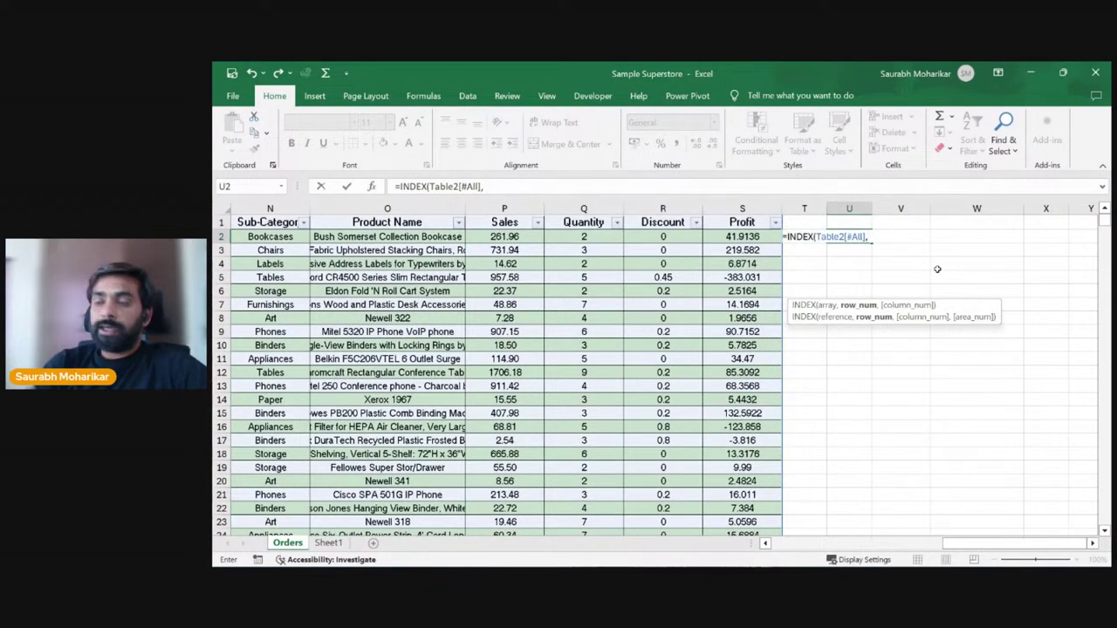
key("BackSpace")
key("BackSpace")
key("BackSpace")
key("BackSpace")
key("BackSpace")
key("BackSpace")
key("BackSpace")
key("BackSpace")
key("BackSpace")
key("BackSpace")
key("BackSpace")
key("BackSpace")
key("BackSpace")
key("BackSpace")
key("BackSpace")
key("BackSpace")
key("BackSpace")
key("BackSpace")
key("BackSpace")
key("BackSpace")
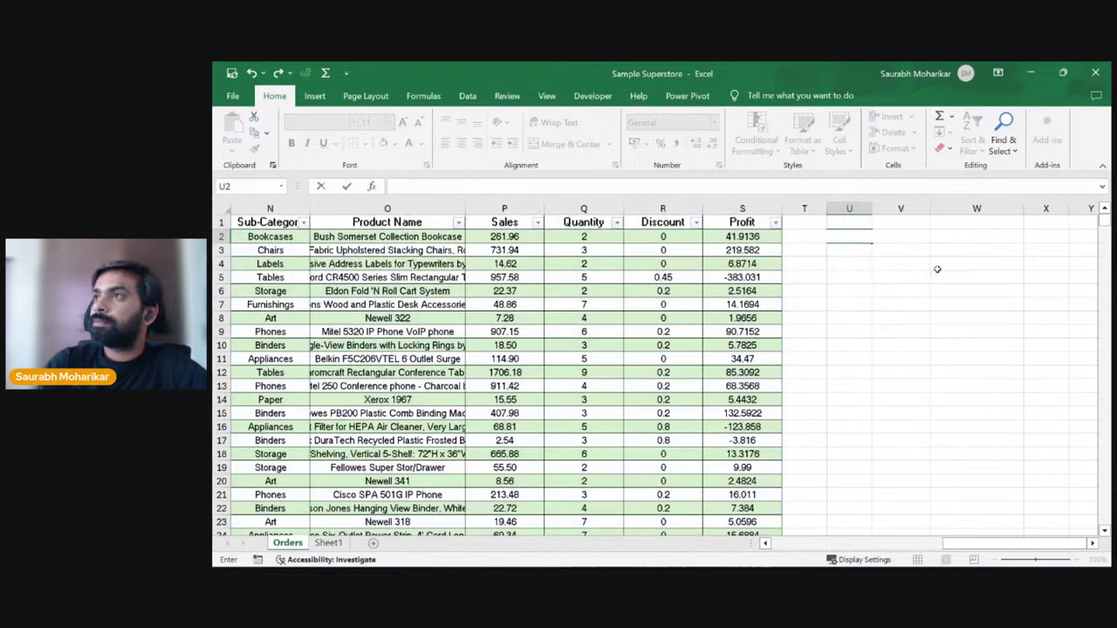
left_click(857, 331)
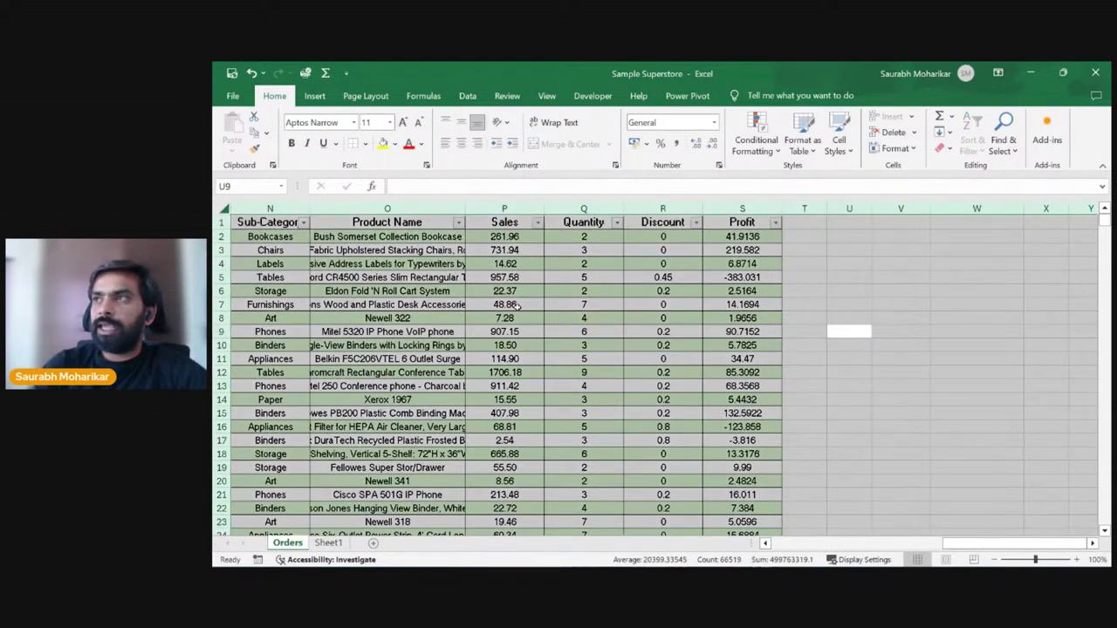
Step: Select the whole Orders table and give its range the name Orders_Data
left_click(528, 318)
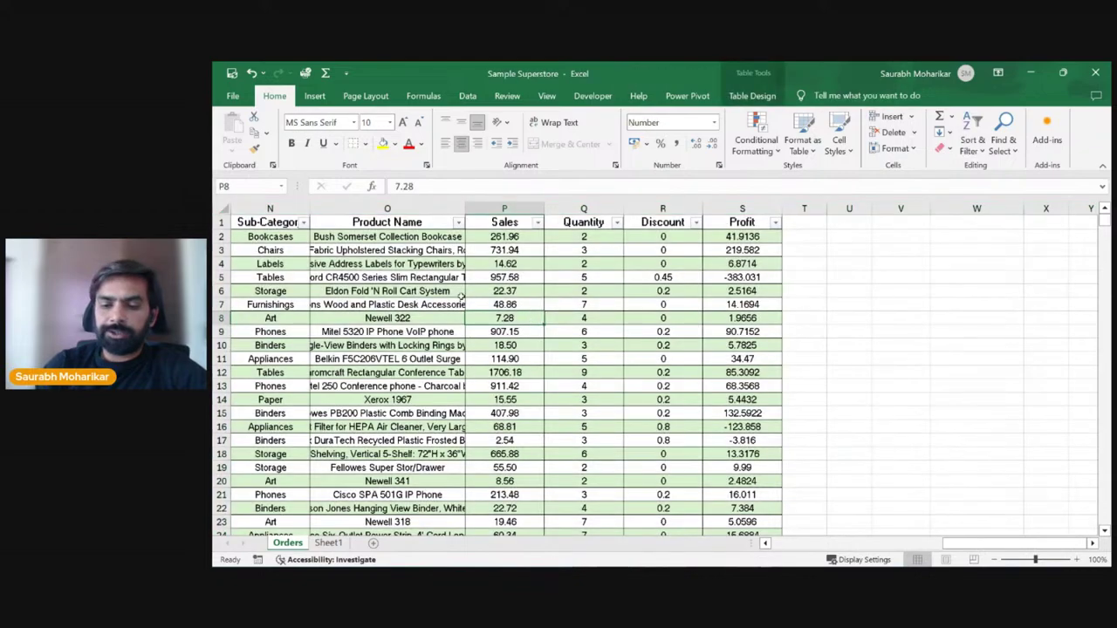
key("ctrl+Left")
key("ctrl+Up")
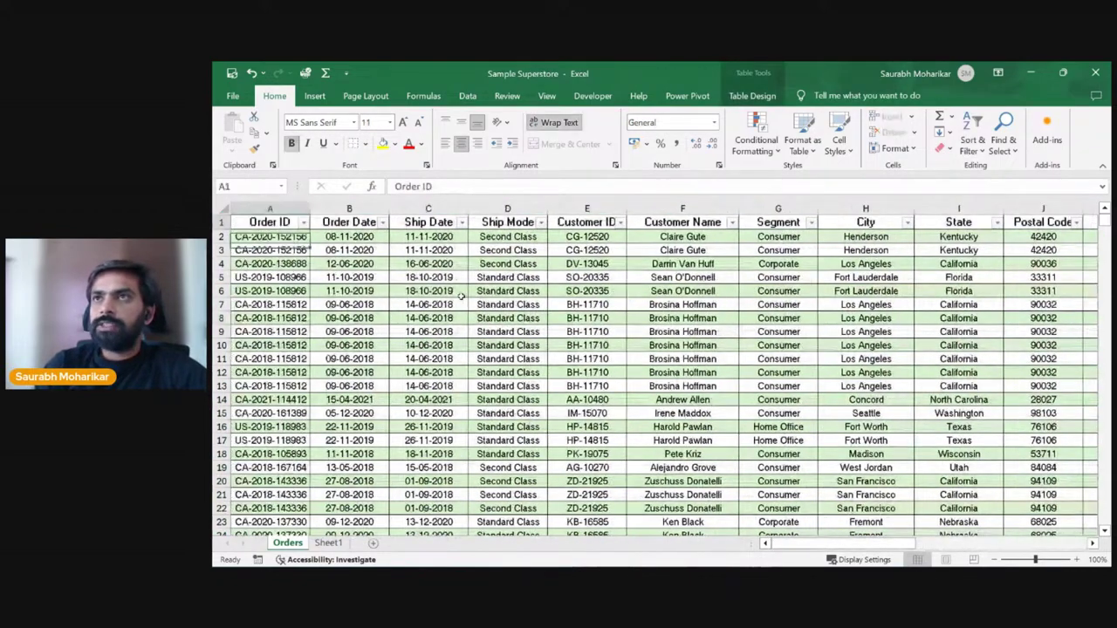
key("ctrl+shift+Right")
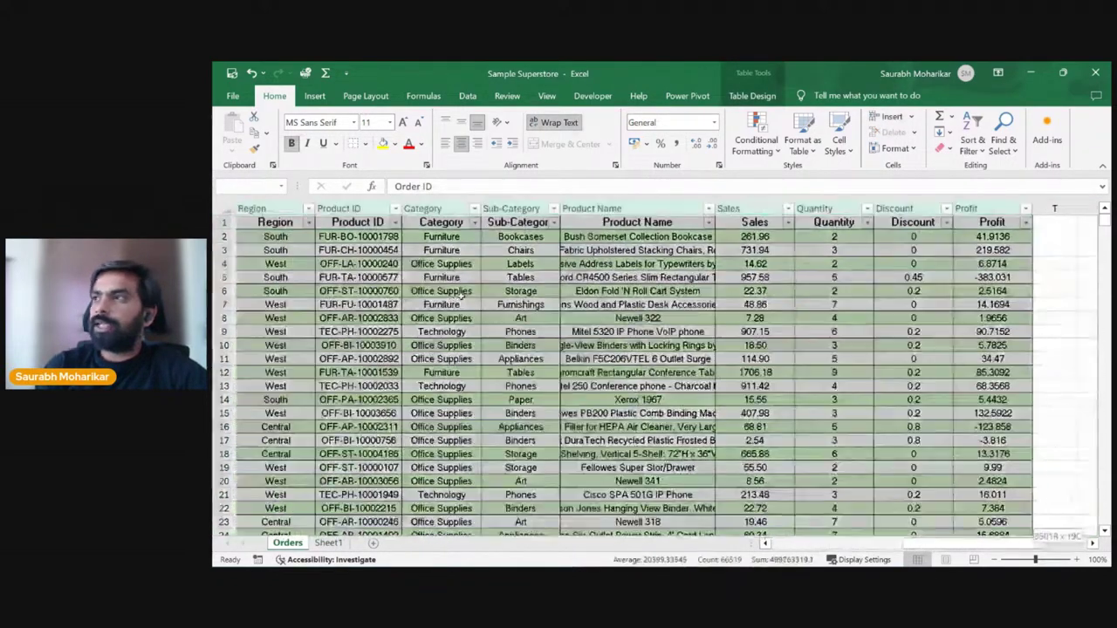
key("ctrl+shift+Down")
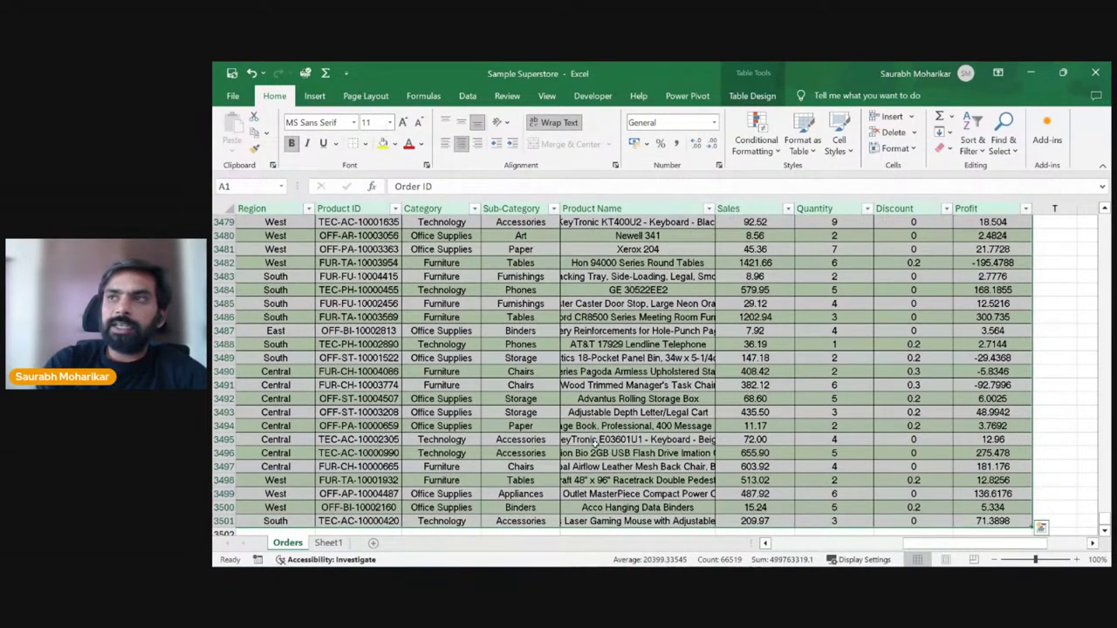
left_click(325, 101)
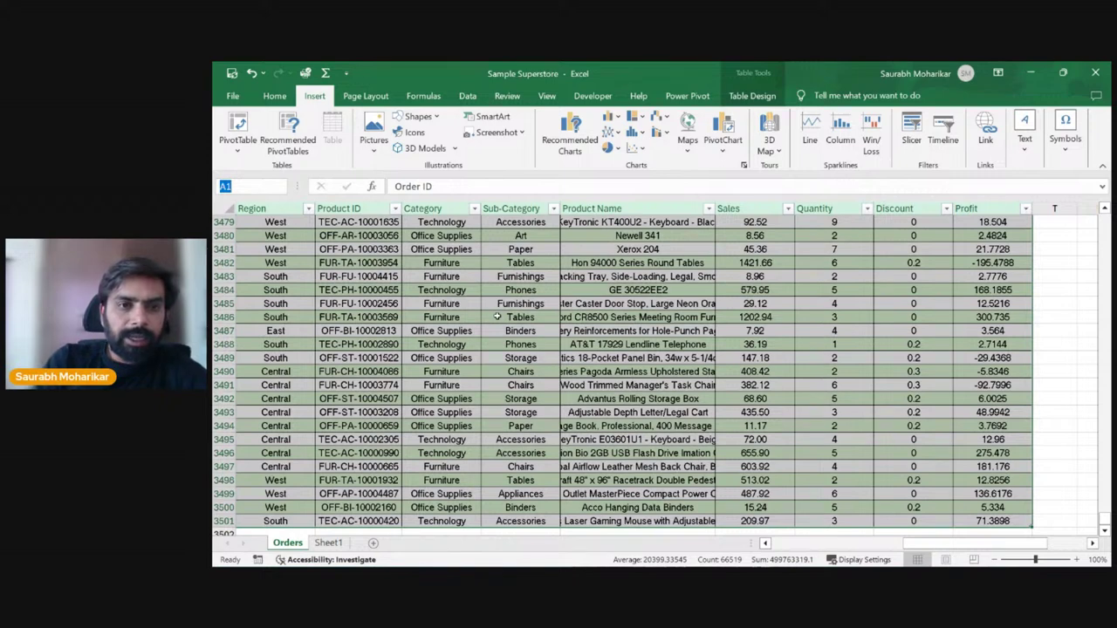
type("Orders")
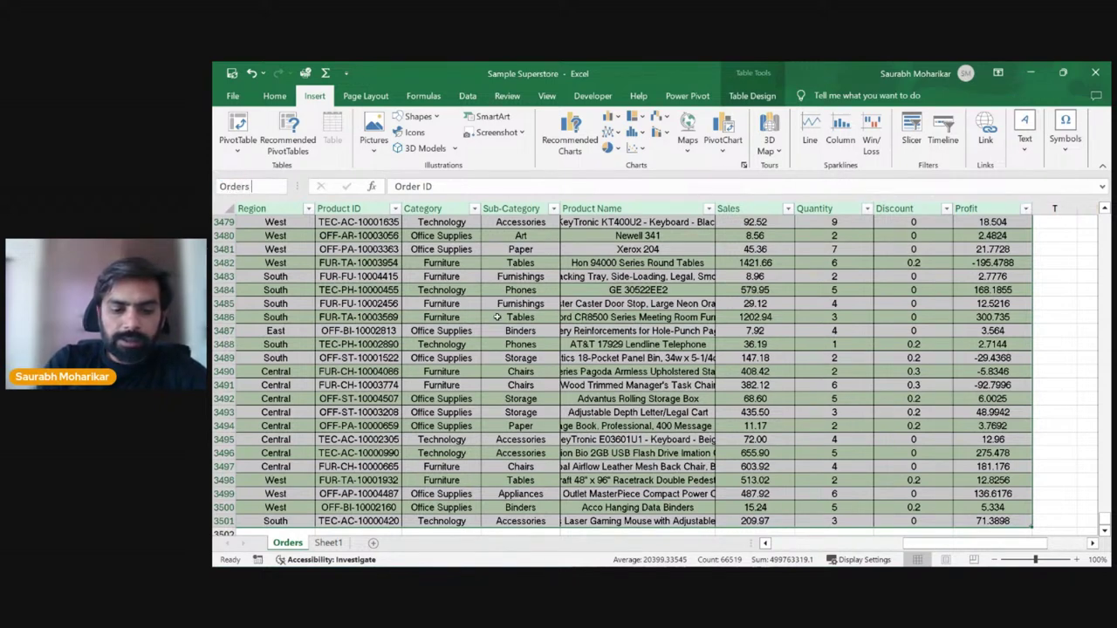
type(" Data")
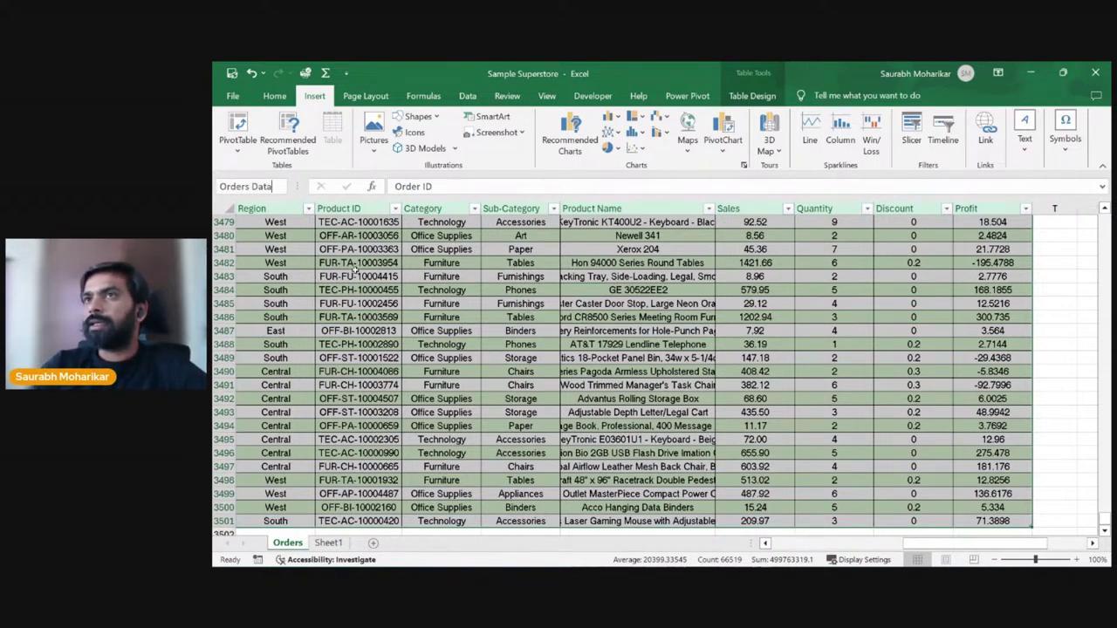
double_click(271, 187)
key("Left")
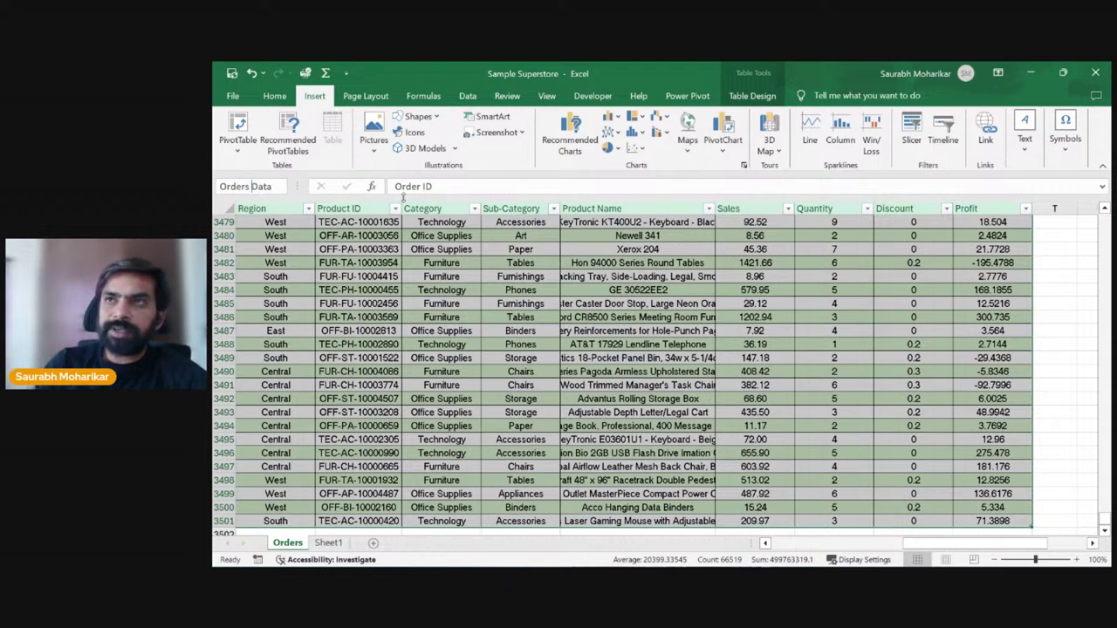
key("BackSpace")
type("_")
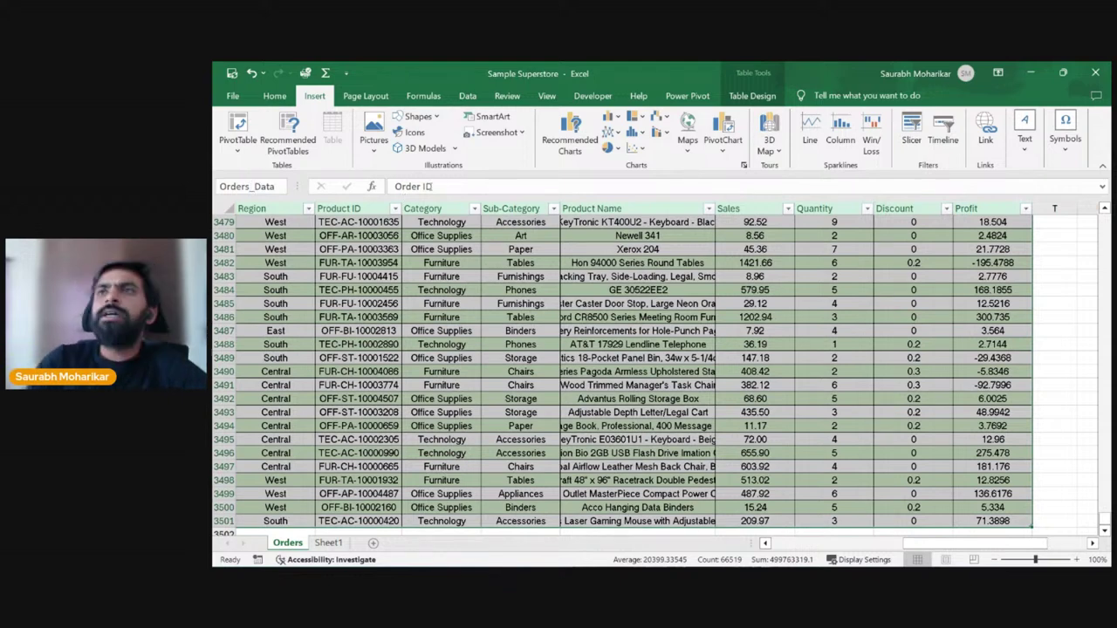
left_click(493, 287)
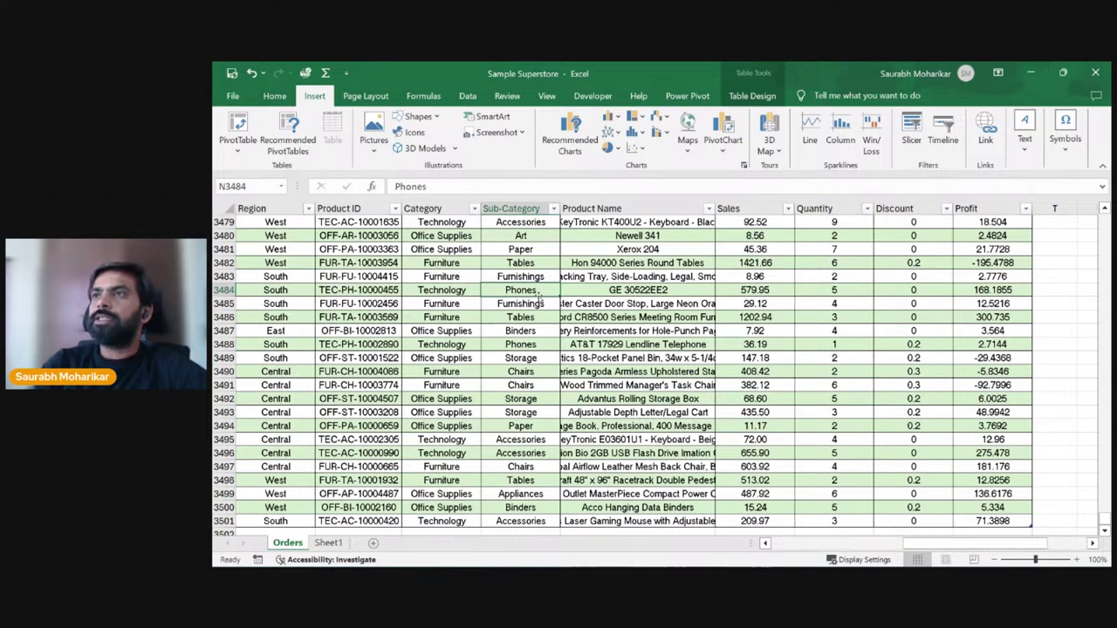
Step: Move to the empty columns beside the table and back up to row 1
key("ctrl+Right")
key("Right")
key("Right")
key("Right")
key("Right")
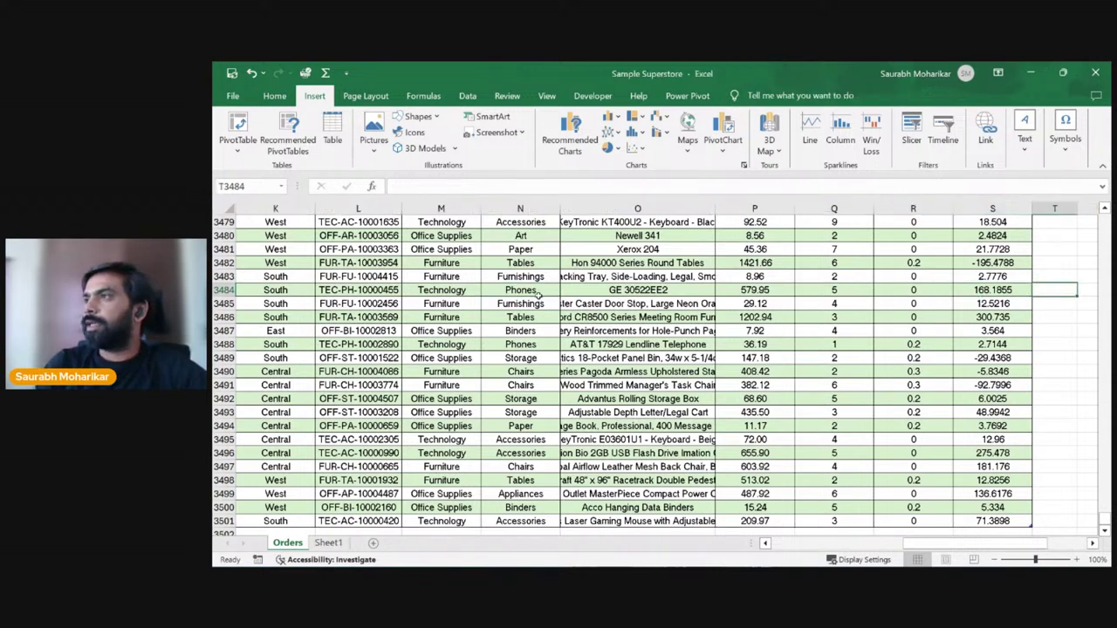
key("ctrl+Up")
Step: Enter =INDEX(Table2[#All],3,9) in cell U2 using the whole table as the array
key("Left")
key("Left")
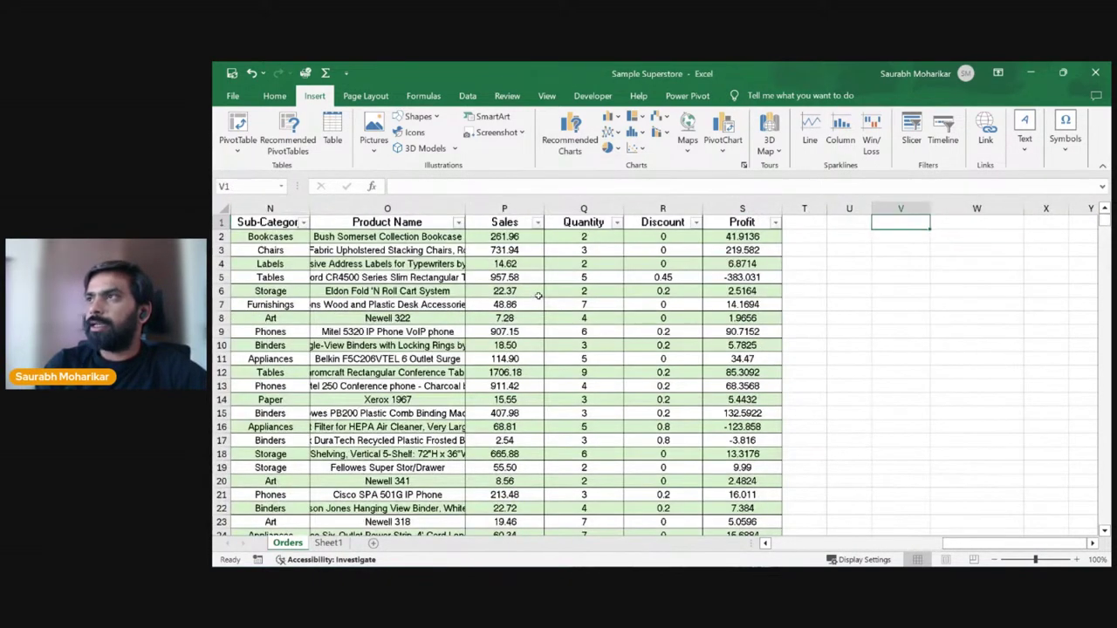
key("Down")
type("index")
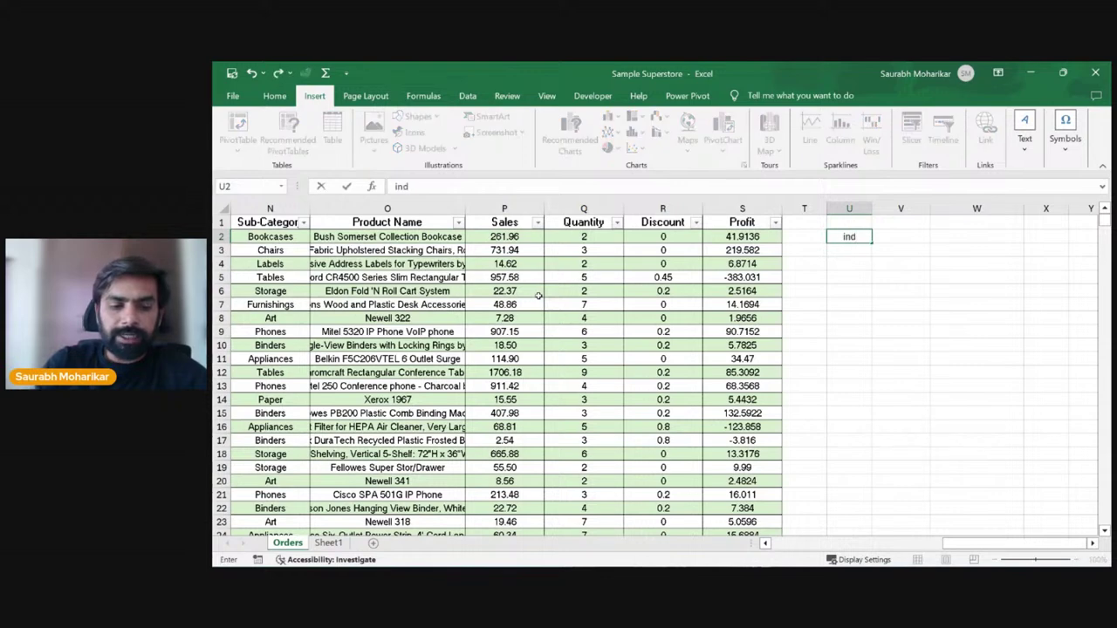
key("BackSpace")
key("BackSpace")
key("BackSpace")
key("BackSpace")
key("BackSpace")
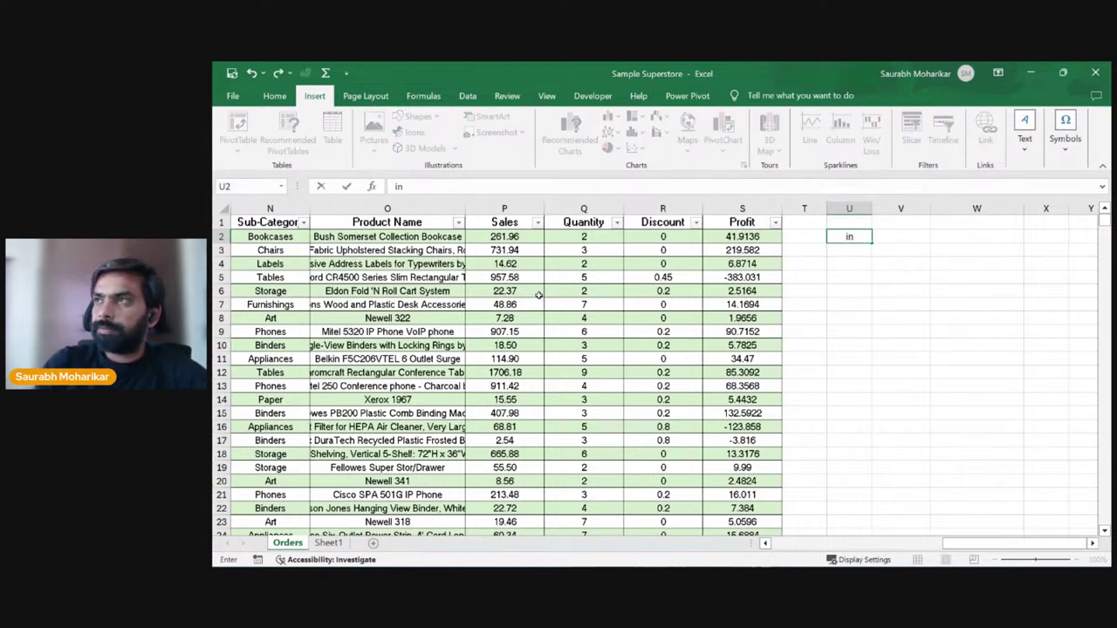
type("=index")
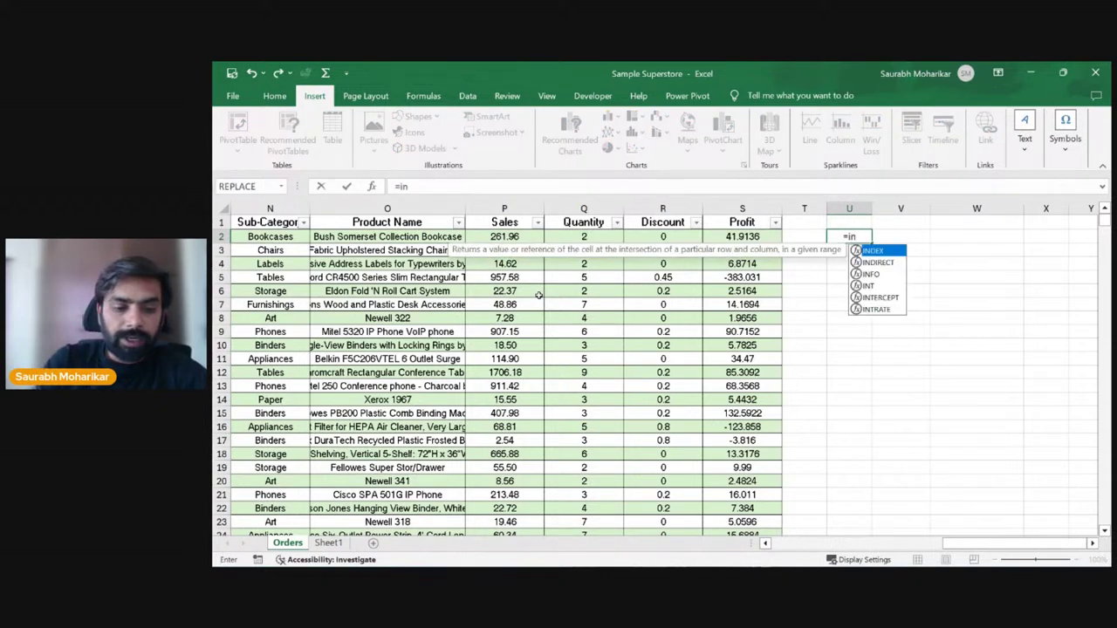
key("Tab")
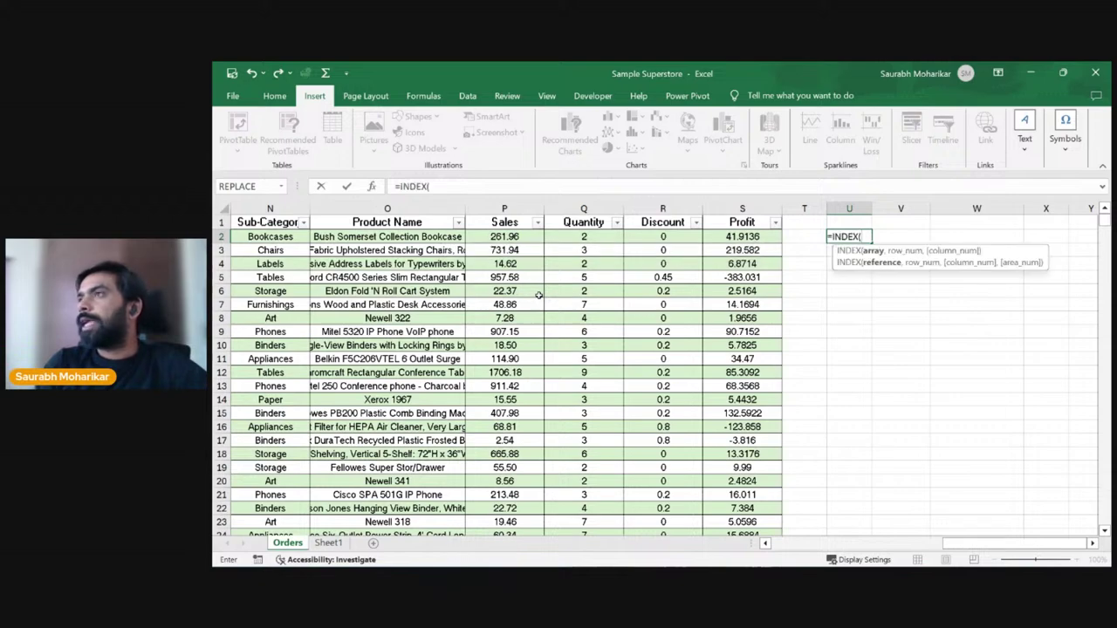
key("ctrl+Left")
key("ctrl+Left")
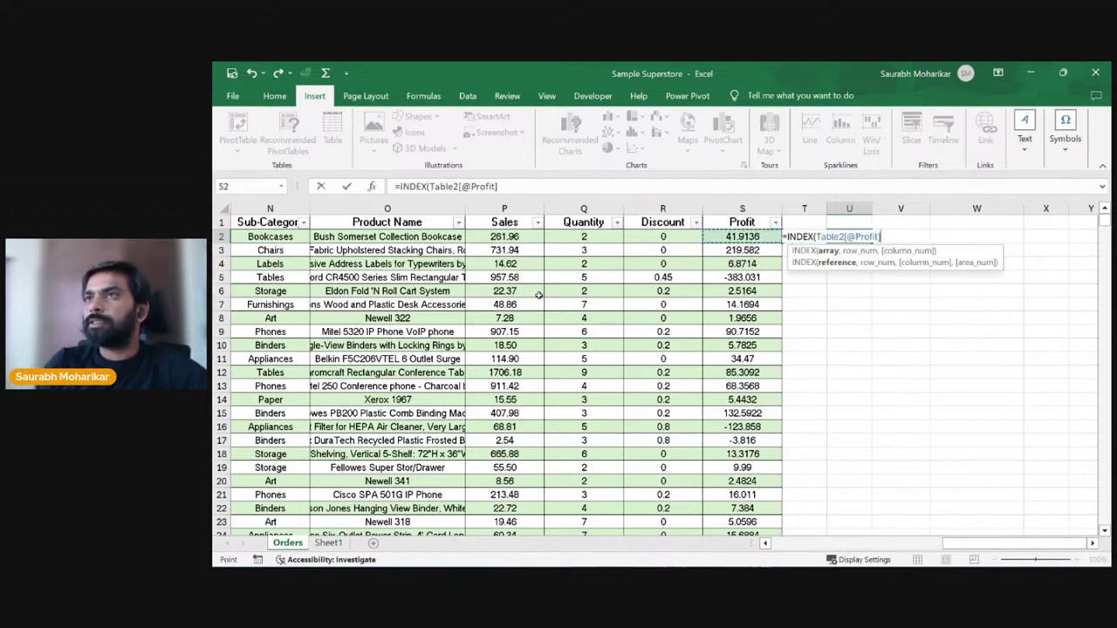
key("Up")
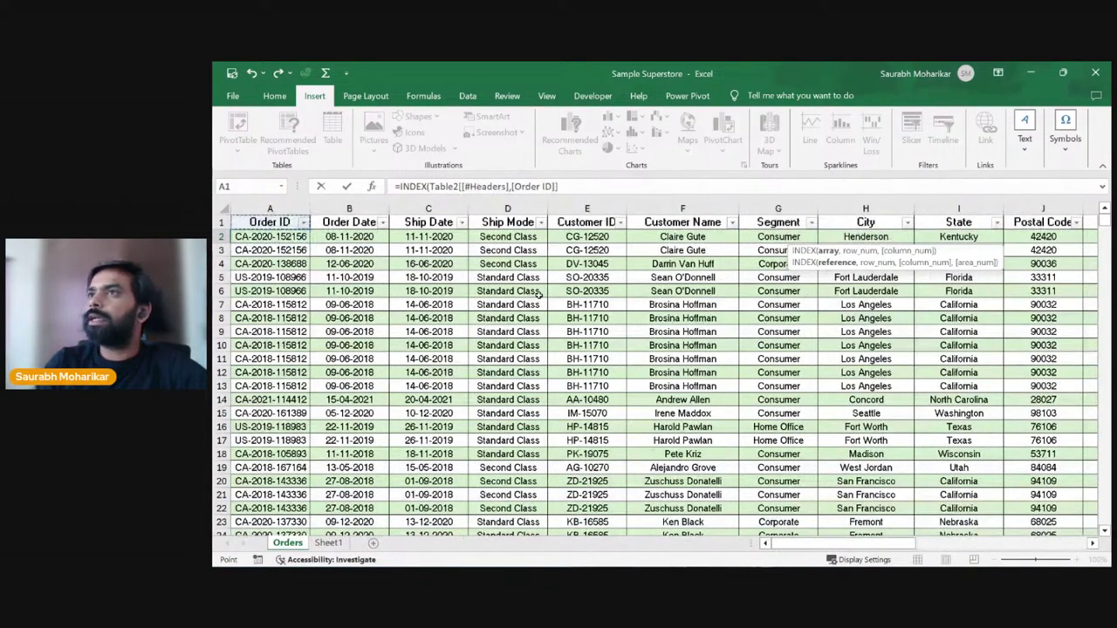
key("ctrl+shift+Right")
key("ctrl+shift+Down")
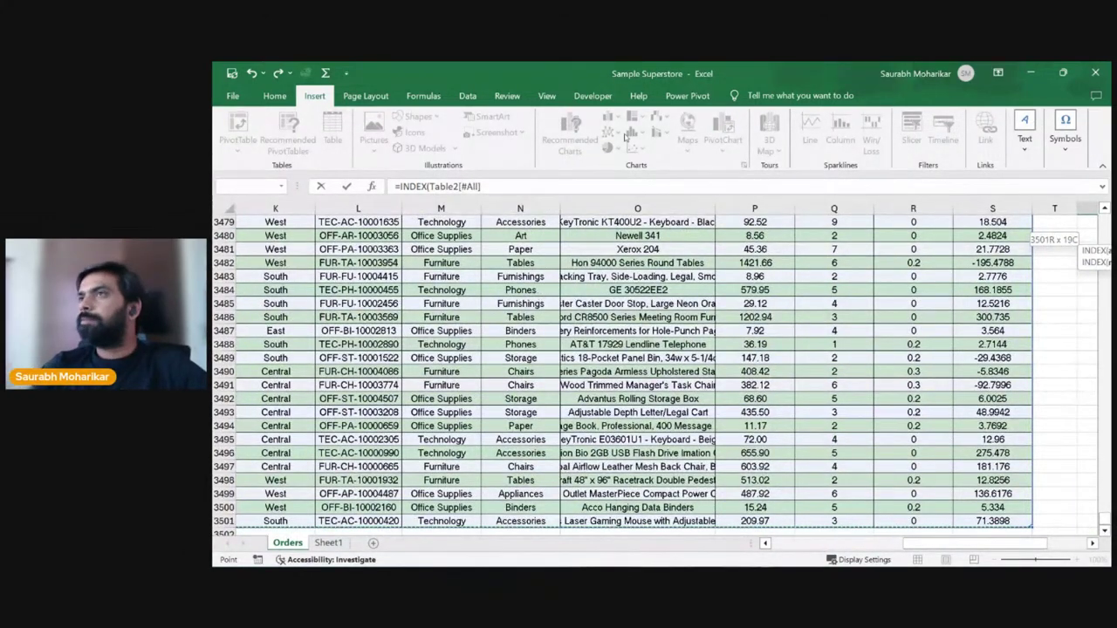
left_click(523, 187)
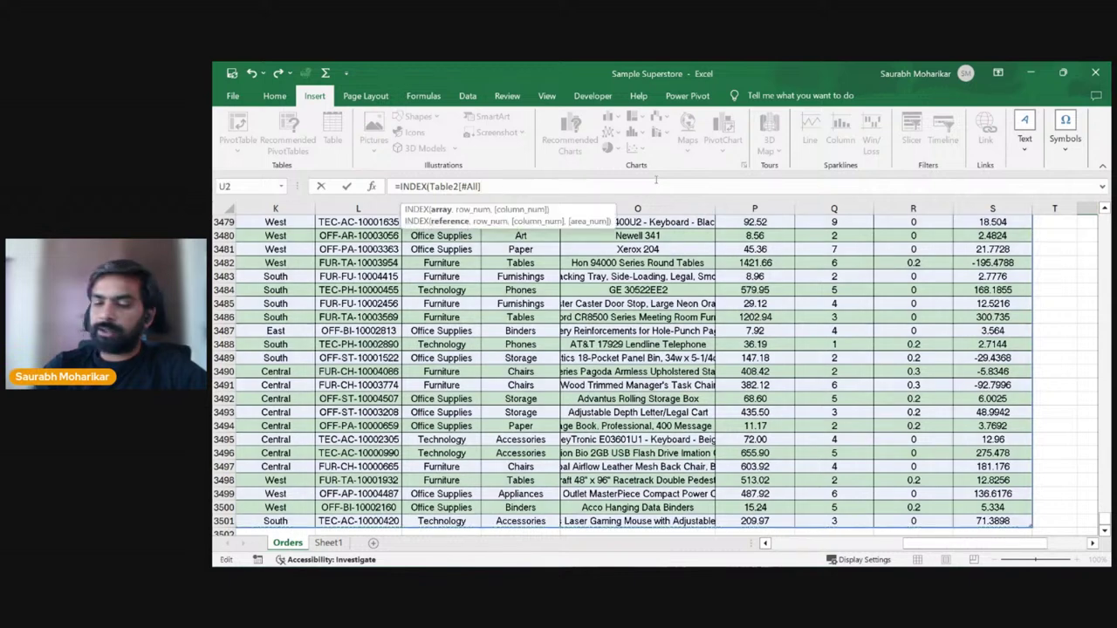
type(",3")
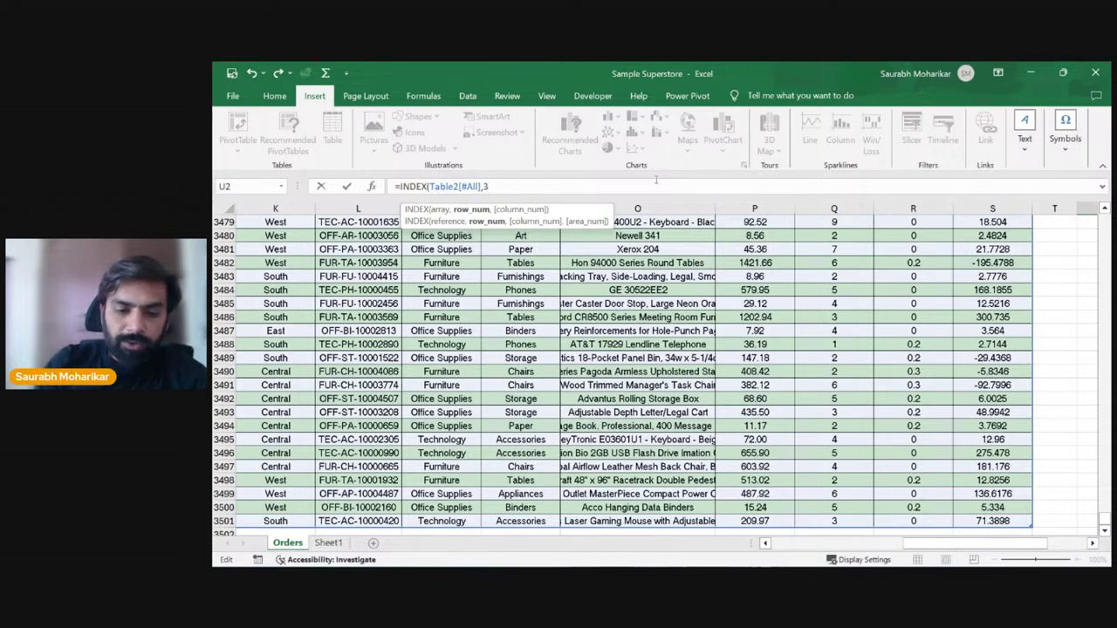
type(",9")
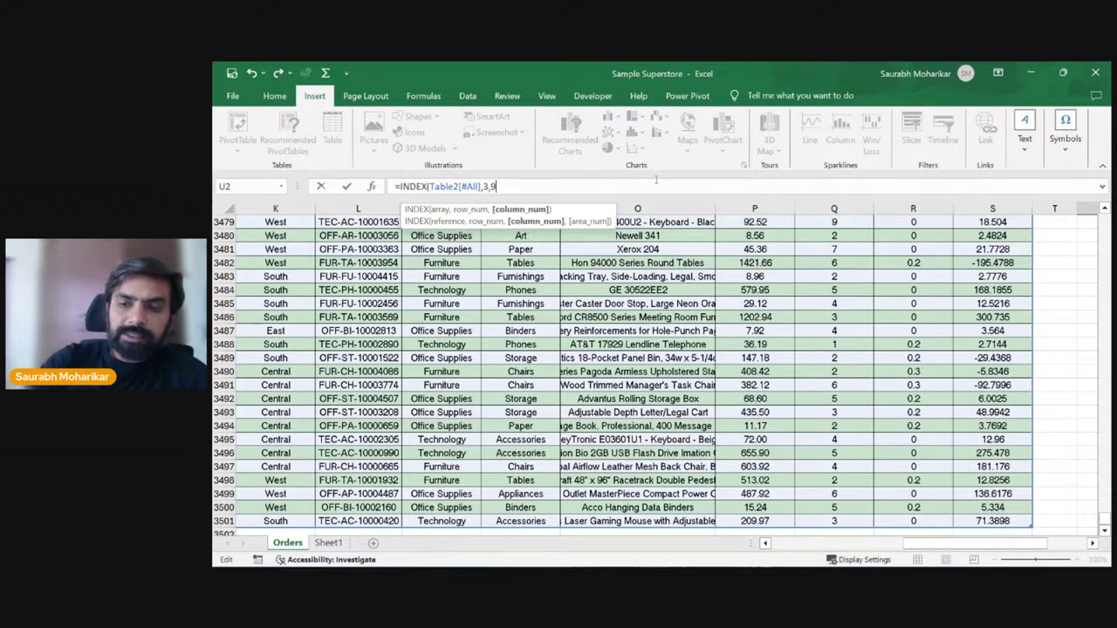
type(")")
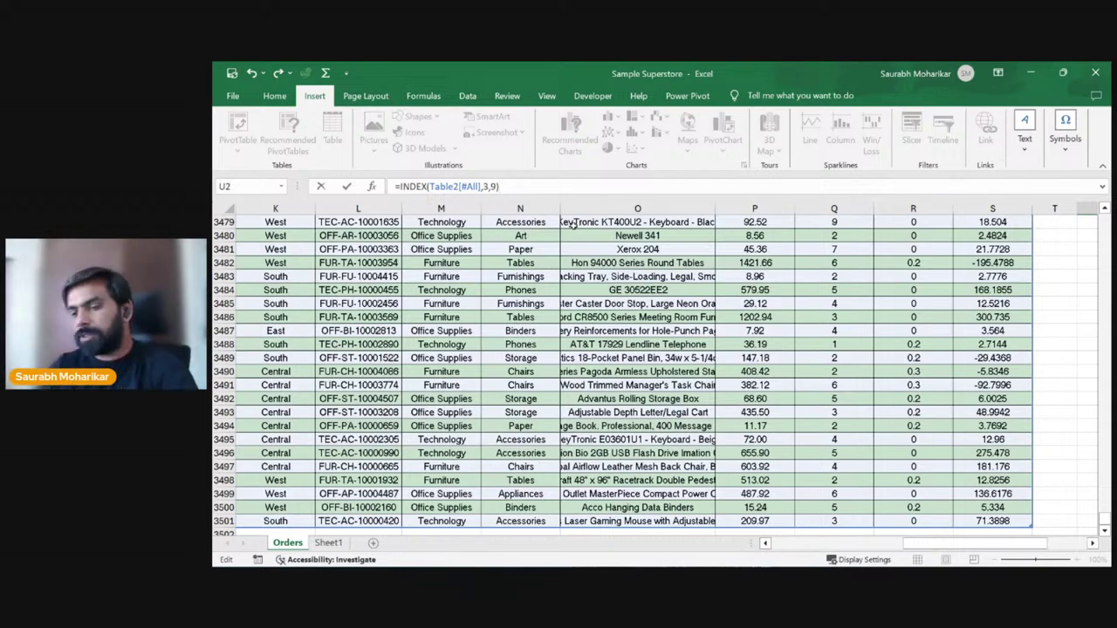
key("Return")
Step: Check that I2's State value Kentucky matches the U2 result
key("Up")
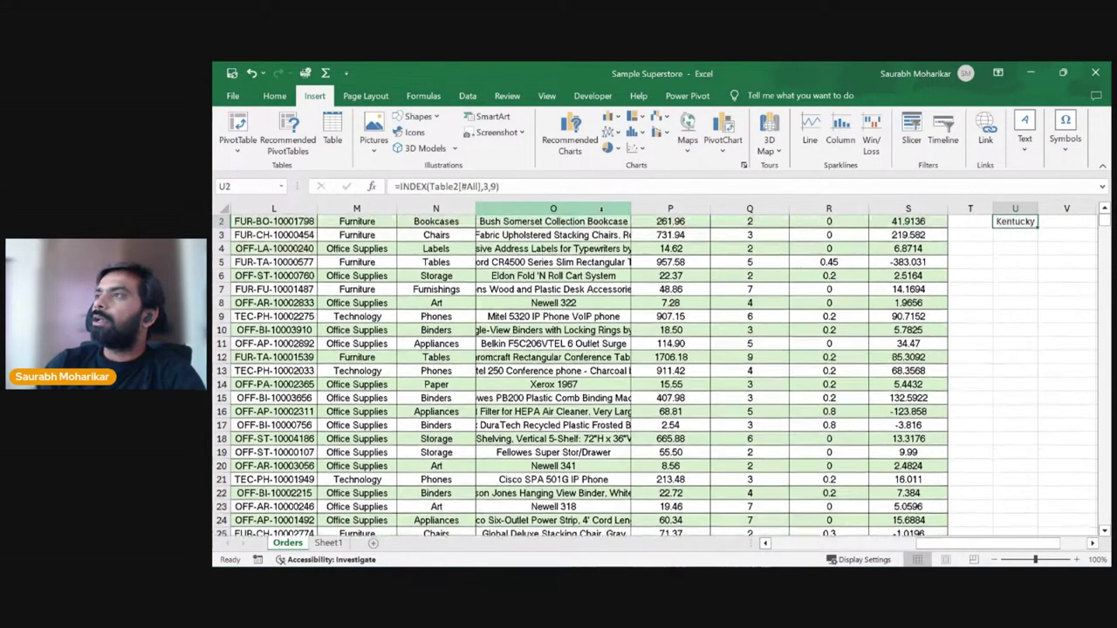
key("Up")
key("Down")
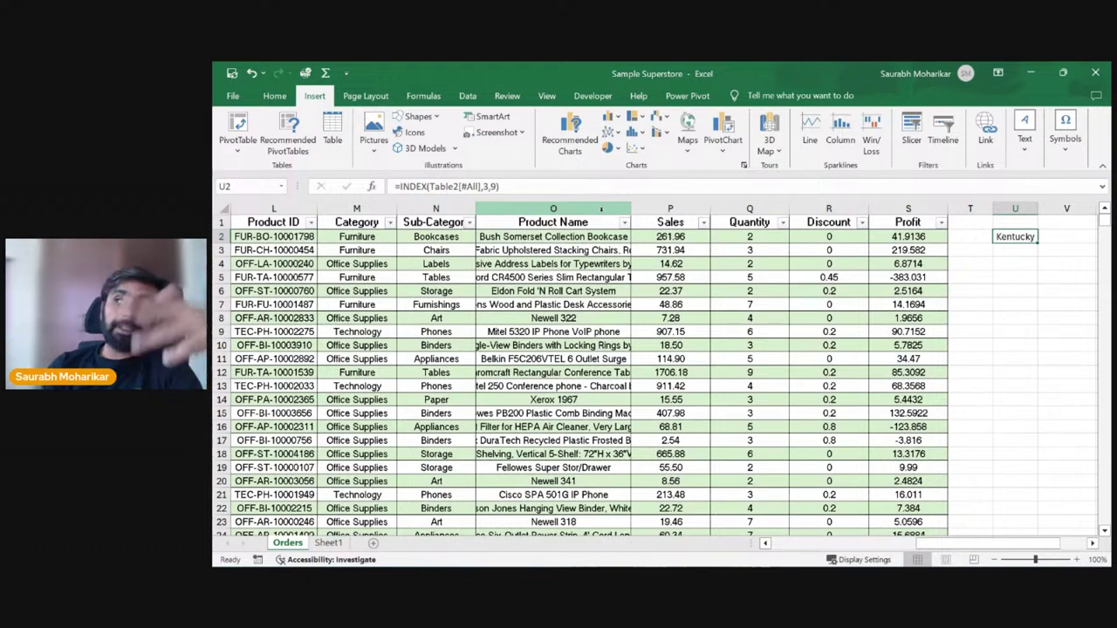
key("Left")
key("Left")
key("Left")
key("Left")
key("Left")
key("Left")
key("Left")
key("Left")
key("Left")
key("Left")
key("Left")
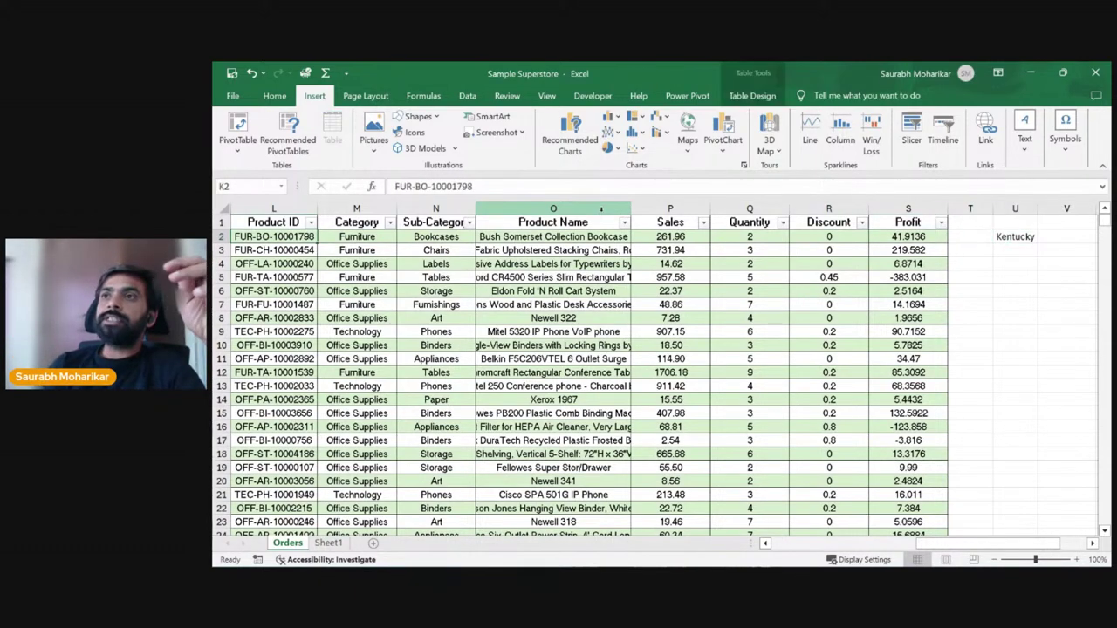
key("Left")
key("Left")
key("Left")
key("Left")
key("Left")
key("Left")
key("Left")
key("Left")
key("Left")
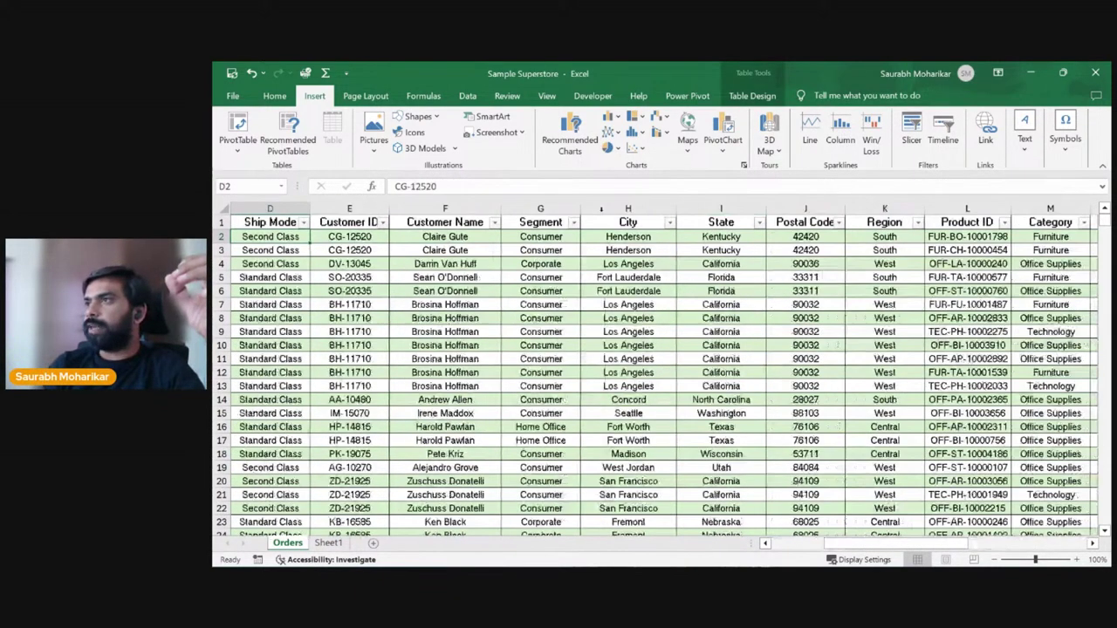
key("Down")
key("Down")
key("Right")
key("Right")
key("Right")
key("Right")
key("Right")
key("Right")
key("Right")
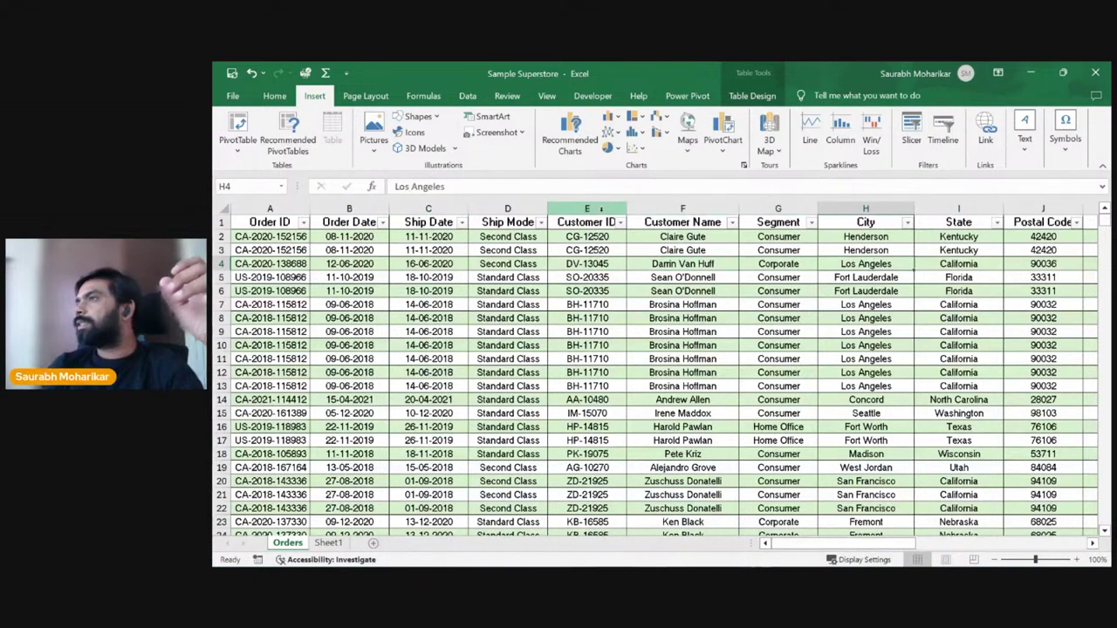
key("Up")
key("Up")
left_click_drag(958, 222, 958, 250)
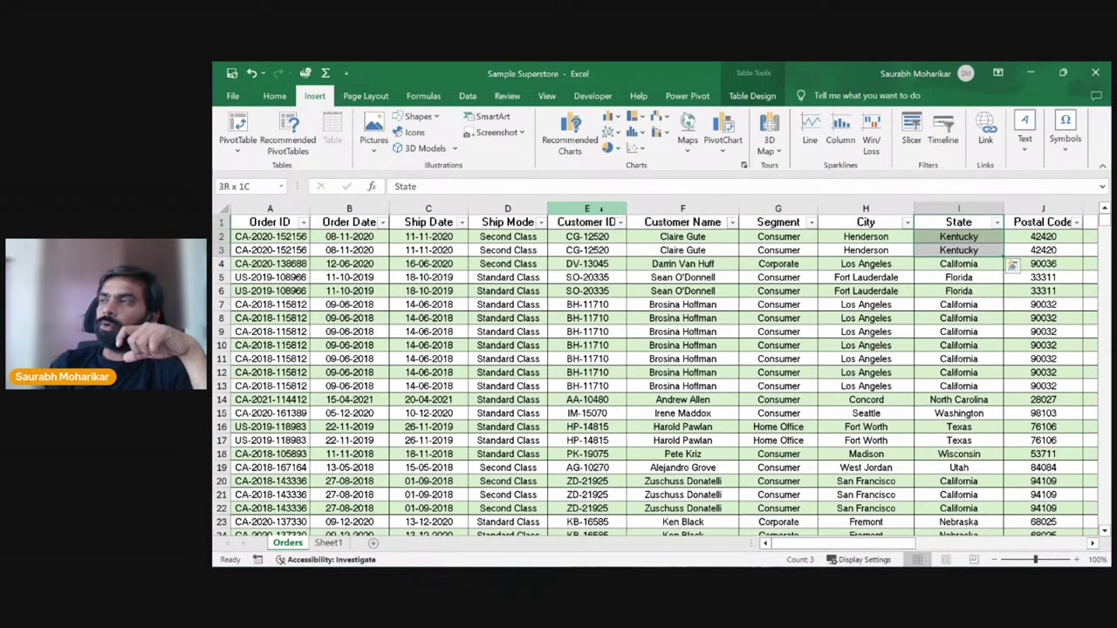
key("Down")
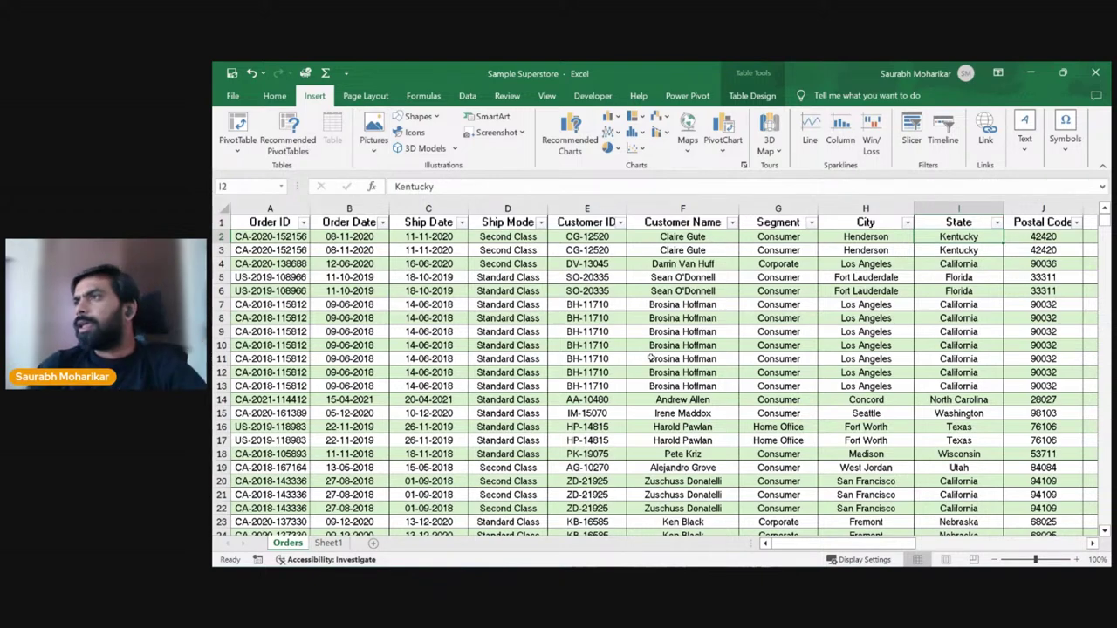
key("Right")
key("Right")
key("Right")
key("Right")
key("Right")
key("Right")
key("Right")
key("Right")
key("Right")
key("Right")
key("Right")
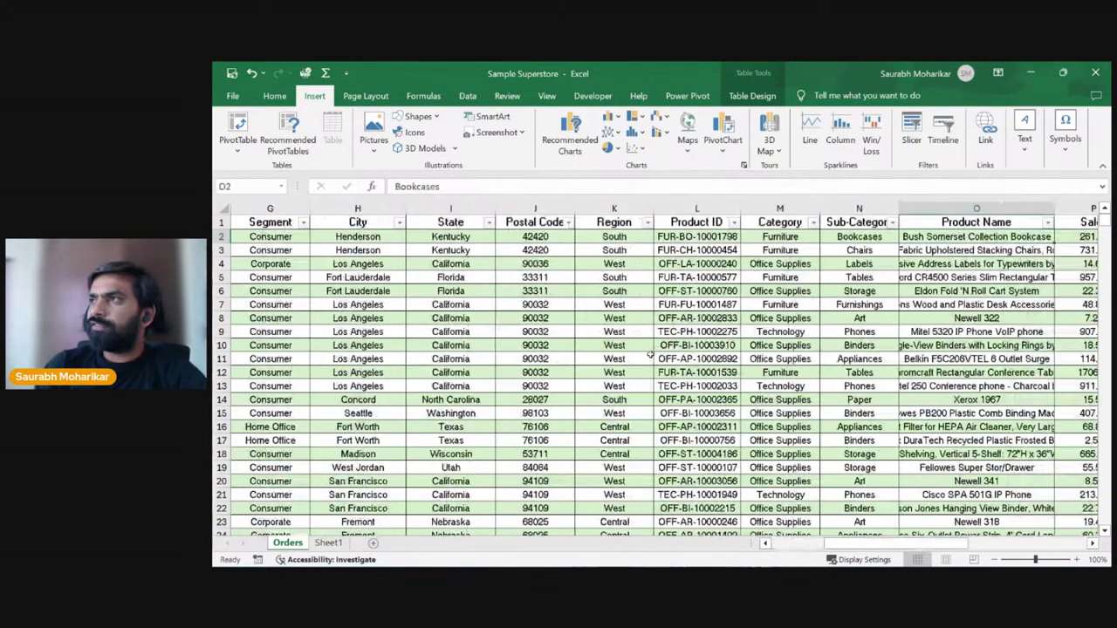
key("Right")
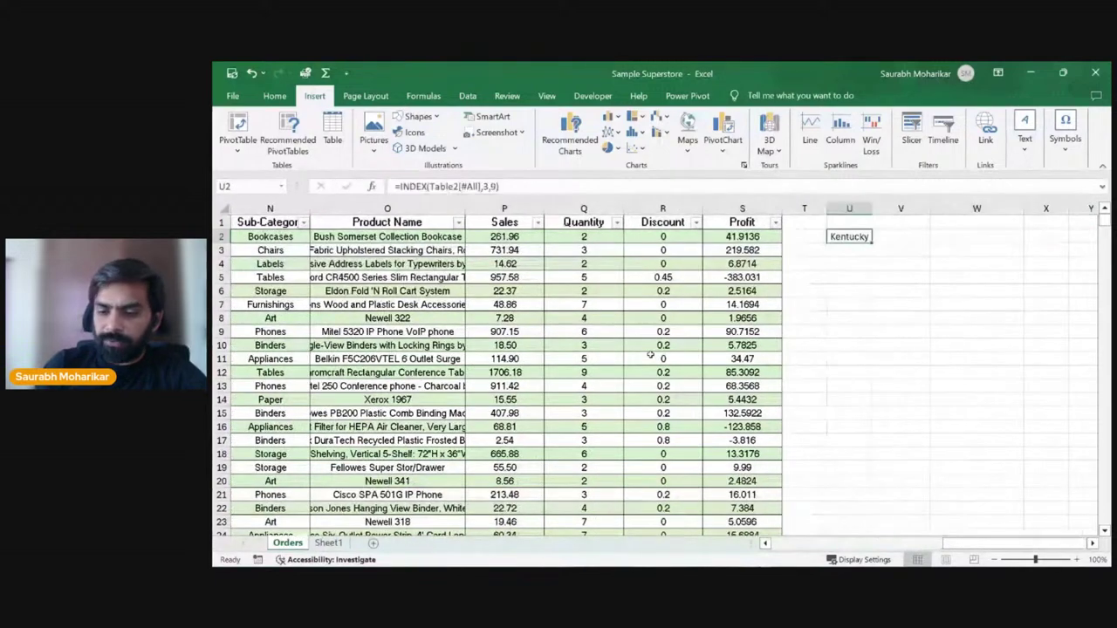
Step: Clear U2's INDEX formula and delete the empty columns T through AB
key("Delete")
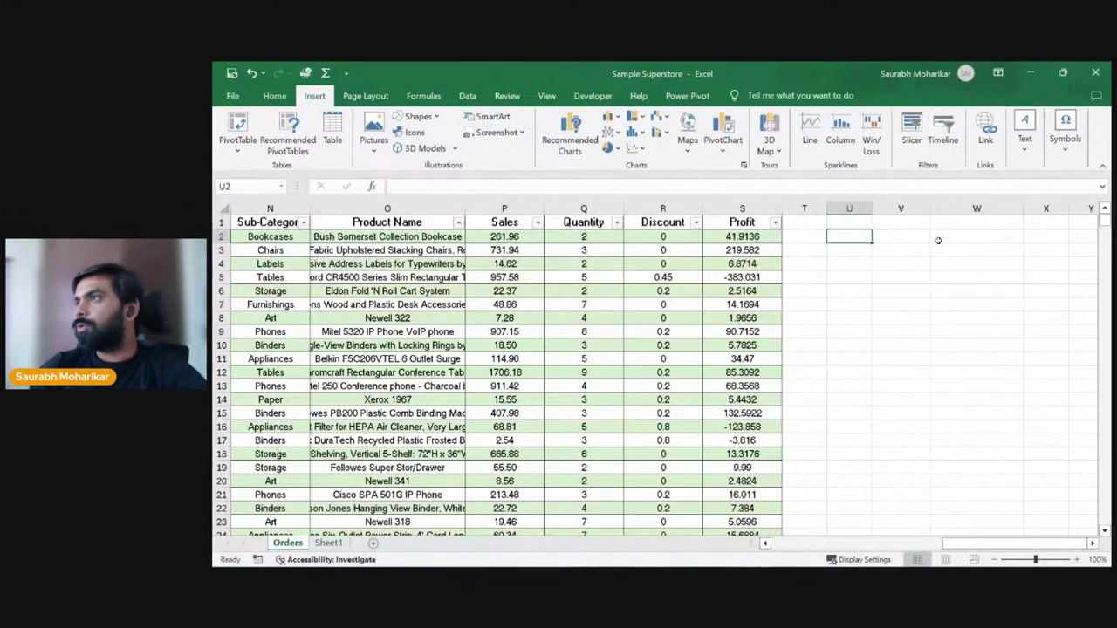
left_click(805, 208)
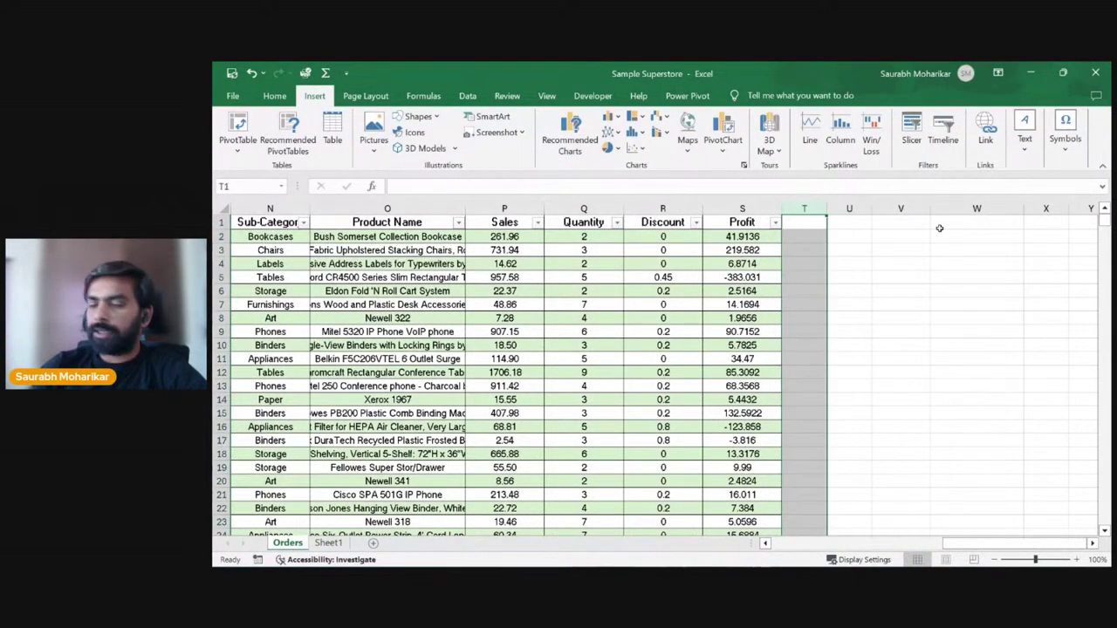
key("shift+Right")
key("shift+Right")
key("shift+Right")
key("shift+Right")
key("shift+Right")
key("shift+Right")
key("shift+Right")
key("shift+Right")
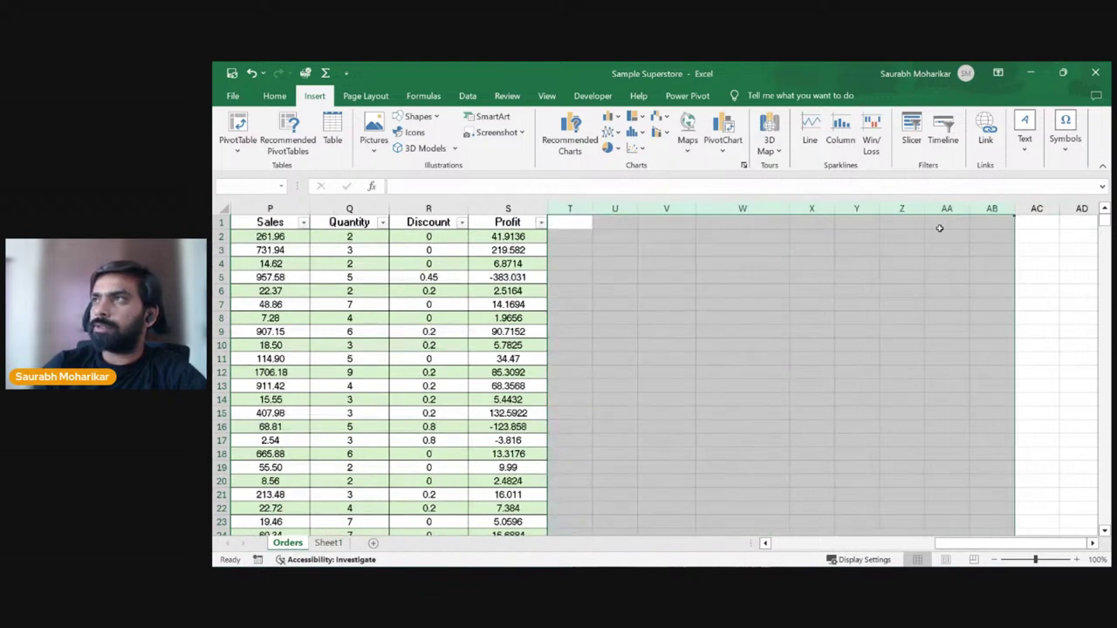
right_click(928, 209)
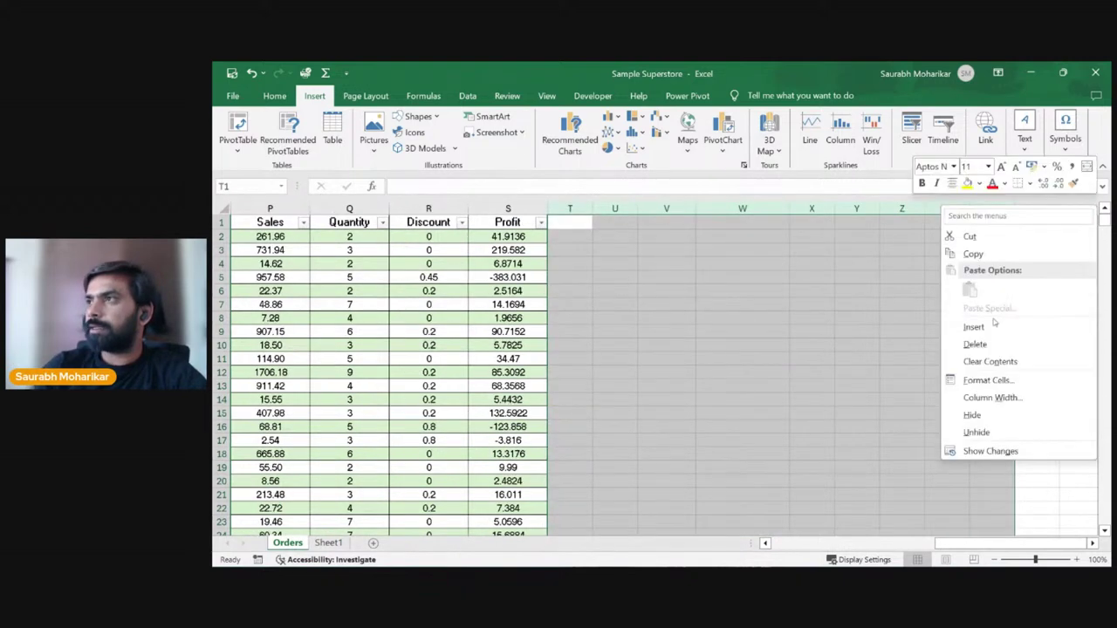
left_click(977, 343)
left_click(660, 263)
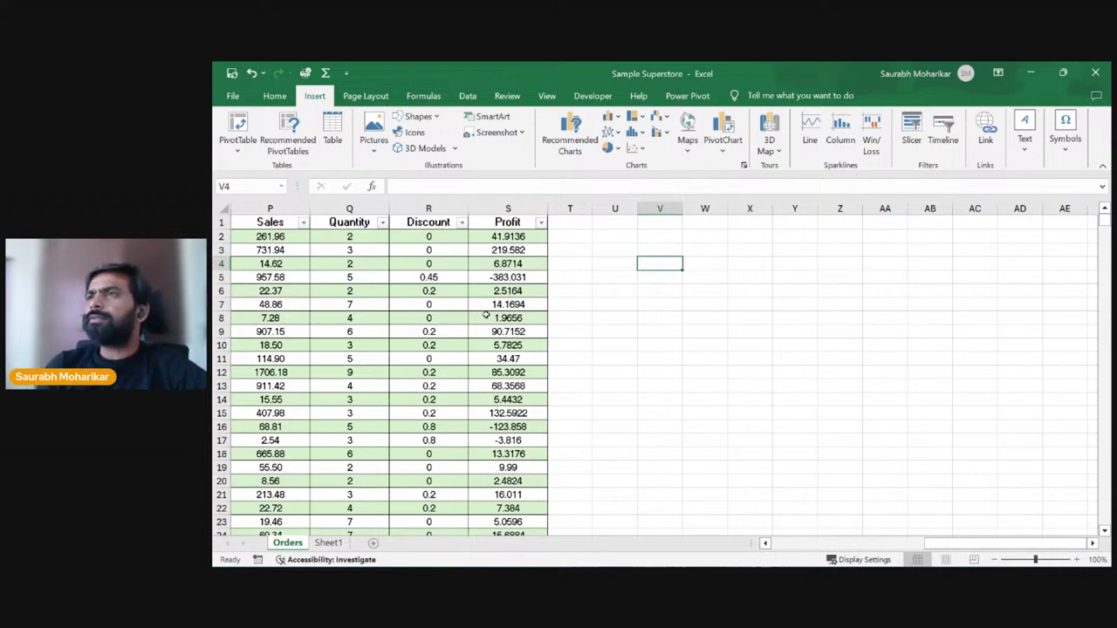
Step: Copy A1:F19 (Order ID through Customer Name) and scroll right to the empty columns
key("ctrl+Left")
key("ctrl+Left")
key("Up")
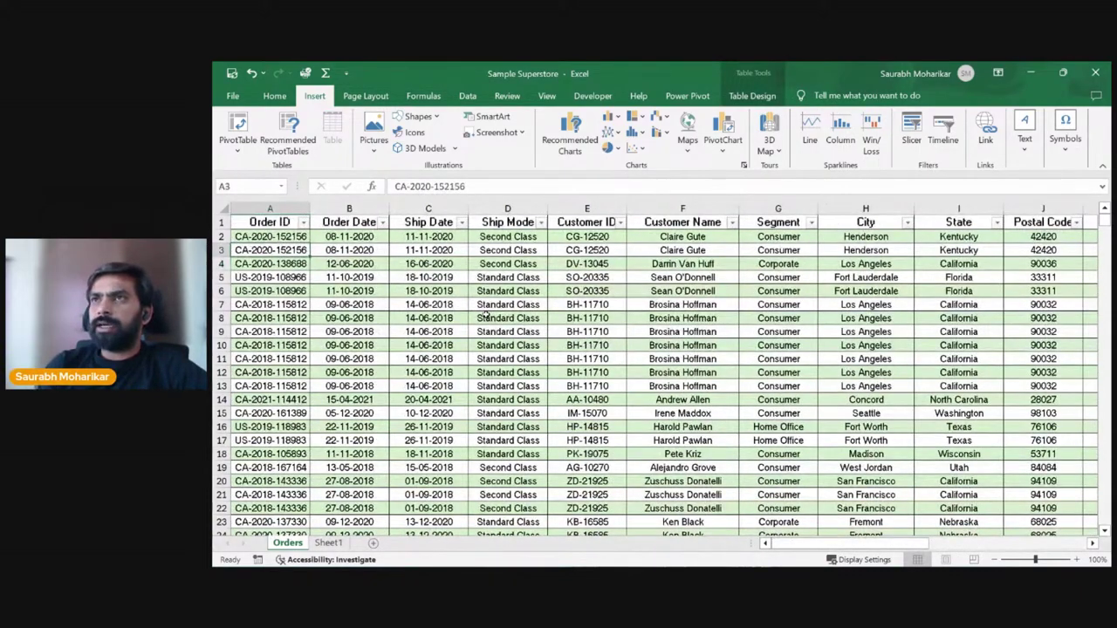
key("Up")
key("Up")
key("ctrl+Right")
key("ctrl+Left")
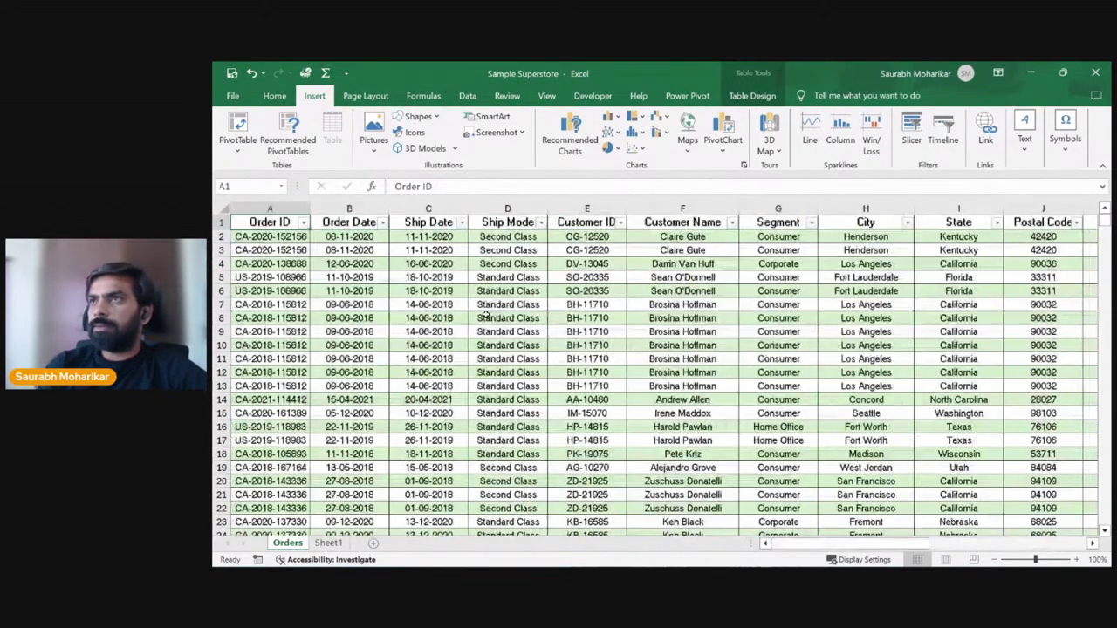
key("shift+Right")
key("shift+Right")
key("shift+Right")
key("shift+Right")
key("shift+Right")
key("shift+Down")
key("shift+Down")
key("shift+Down")
key("shift+Down")
key("shift+Down")
key("shift+Down")
key("shift+Down")
key("shift+Down")
key("shift+Down")
key("shift+Down")
key("shift+Down")
key("shift+Down")
key("shift+Down")
key("shift+Down")
key("shift+Down")
key("shift+Down")
key("shift+Down")
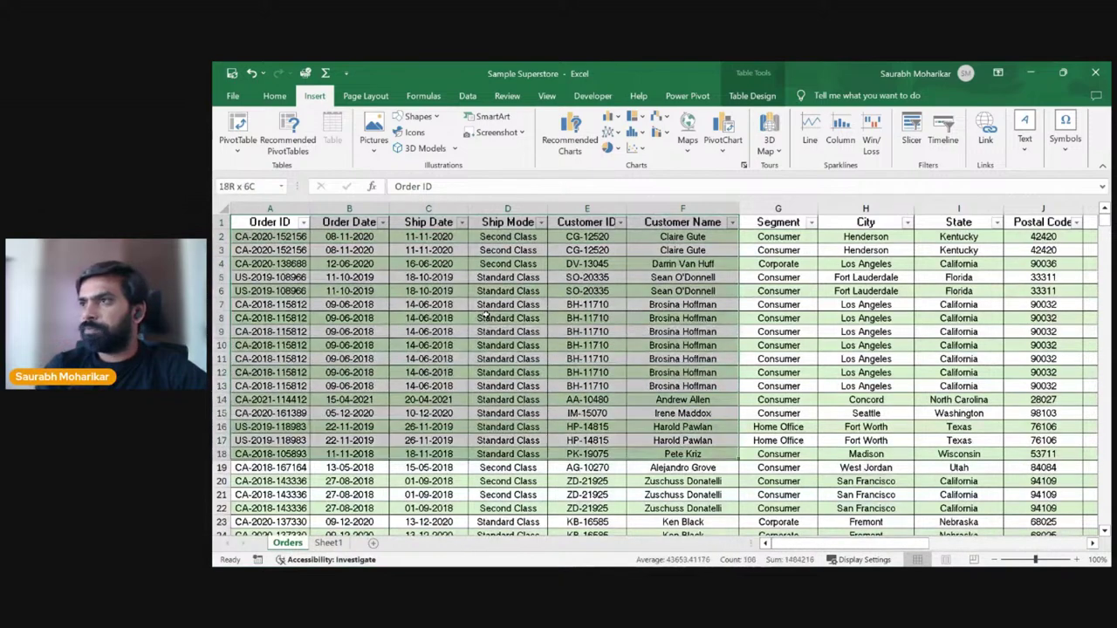
key("shift+Down")
key("ctrl+c")
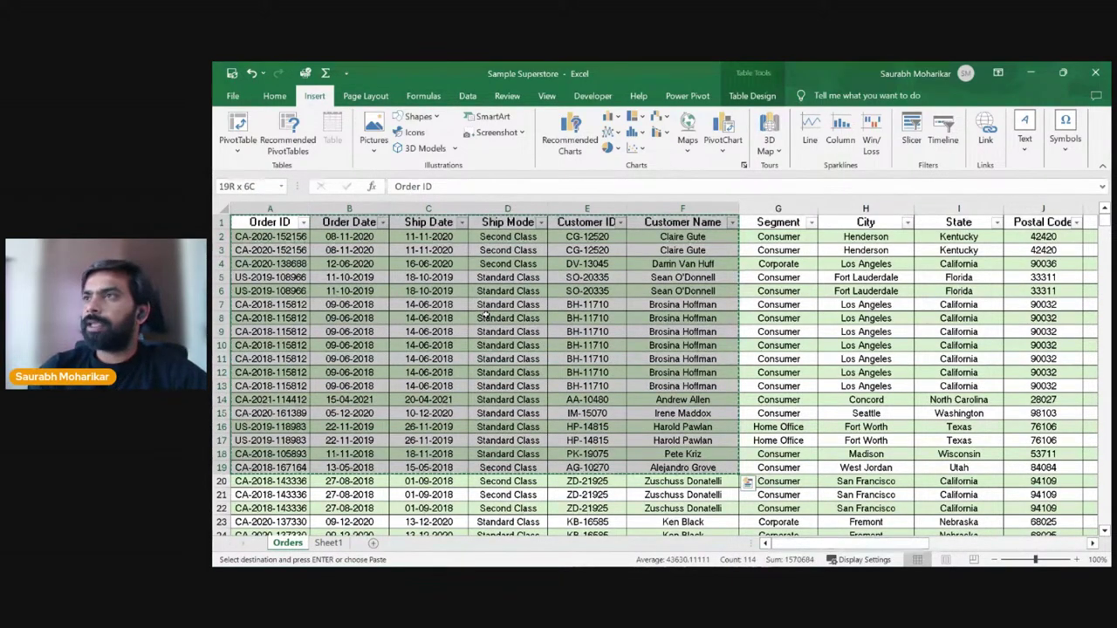
left_click(862, 345)
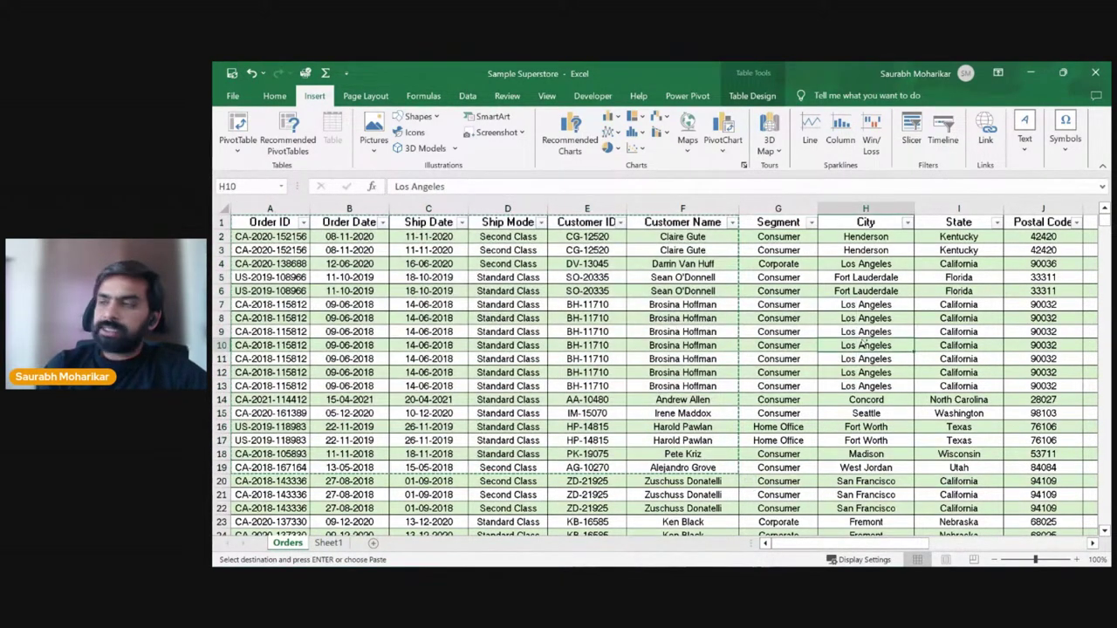
scroll(862, 344, "right", 5)
Step: Paste the copied order block starting at cell U1
left_click(929, 332)
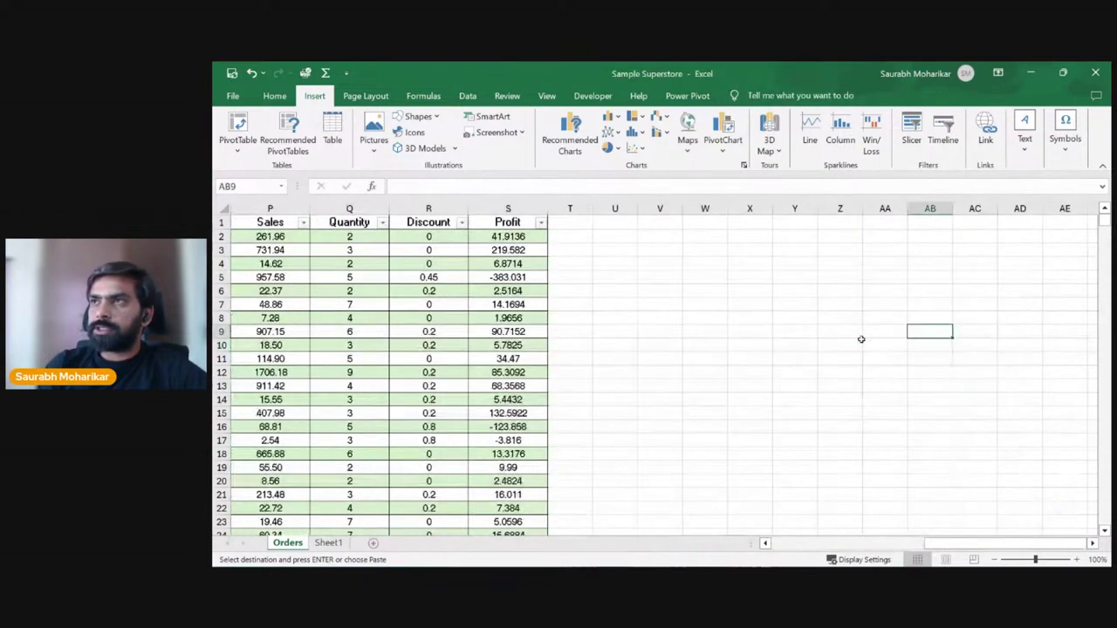
key("Left")
key("Left")
key("Left")
key("Left")
key("Left")
key("Left")
key("Left")
key("ctrl+Up")
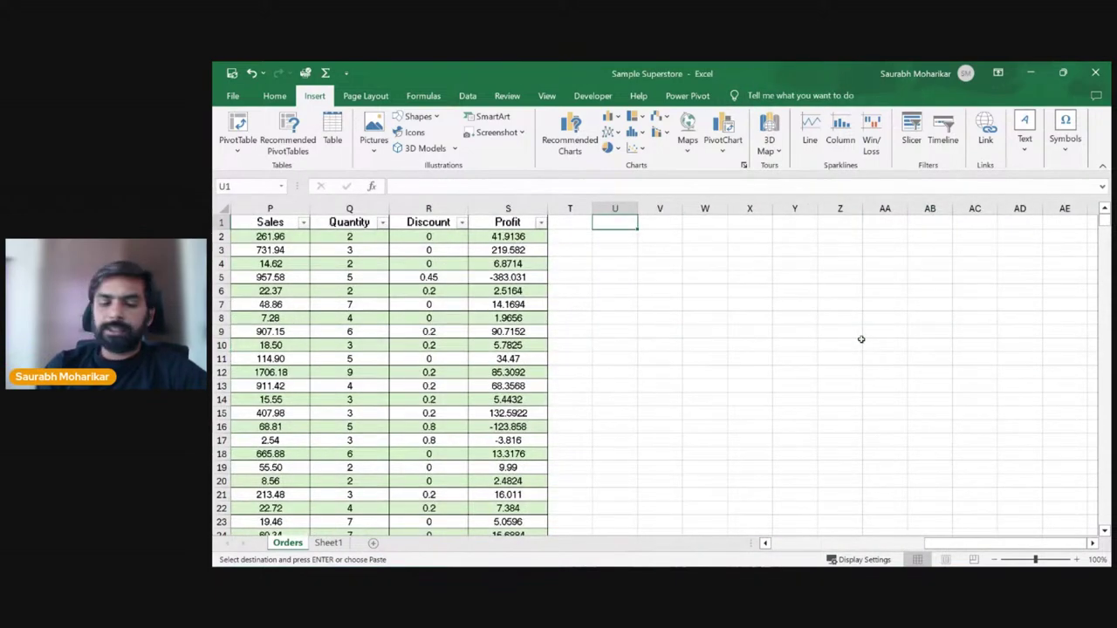
key("ctrl+v")
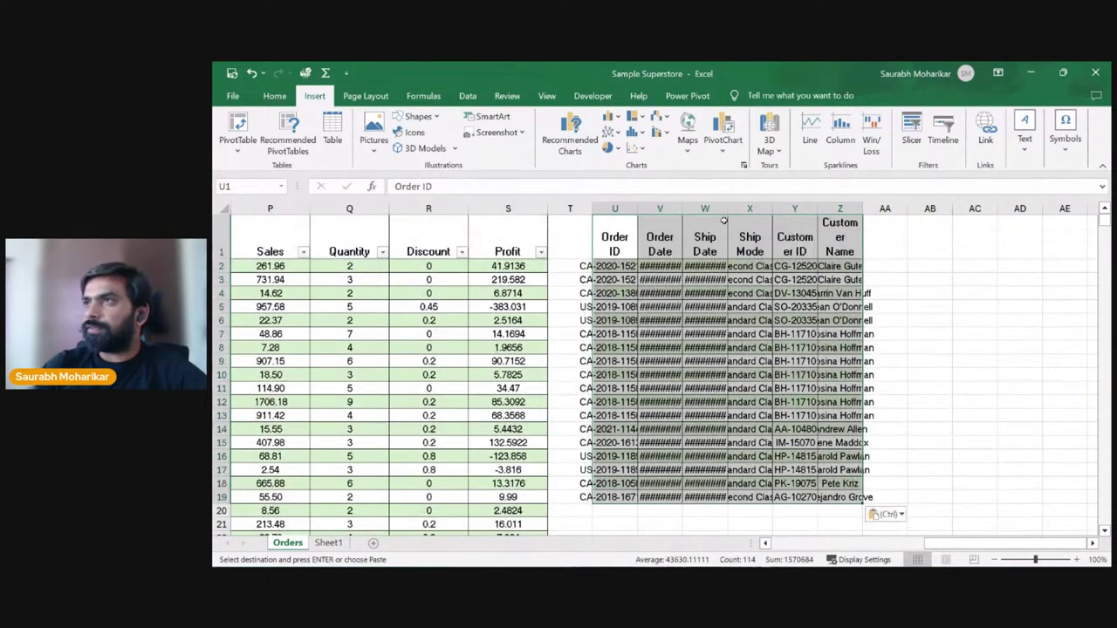
Step: AutoFit columns U to Z so the order dates and names show fully
double_click(683, 208)
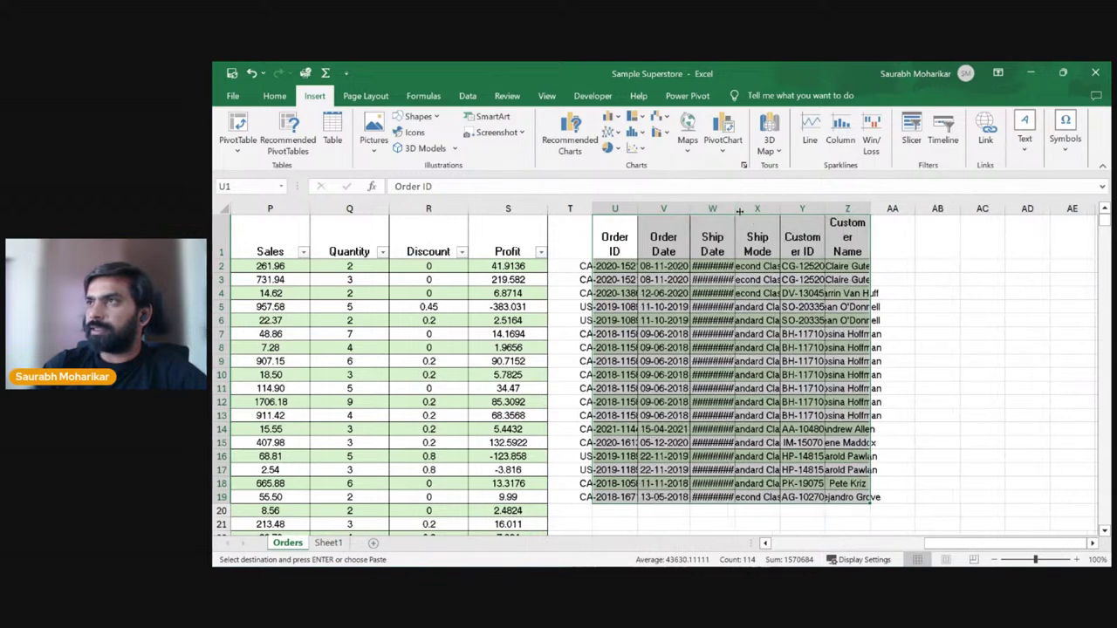
double_click(738, 210)
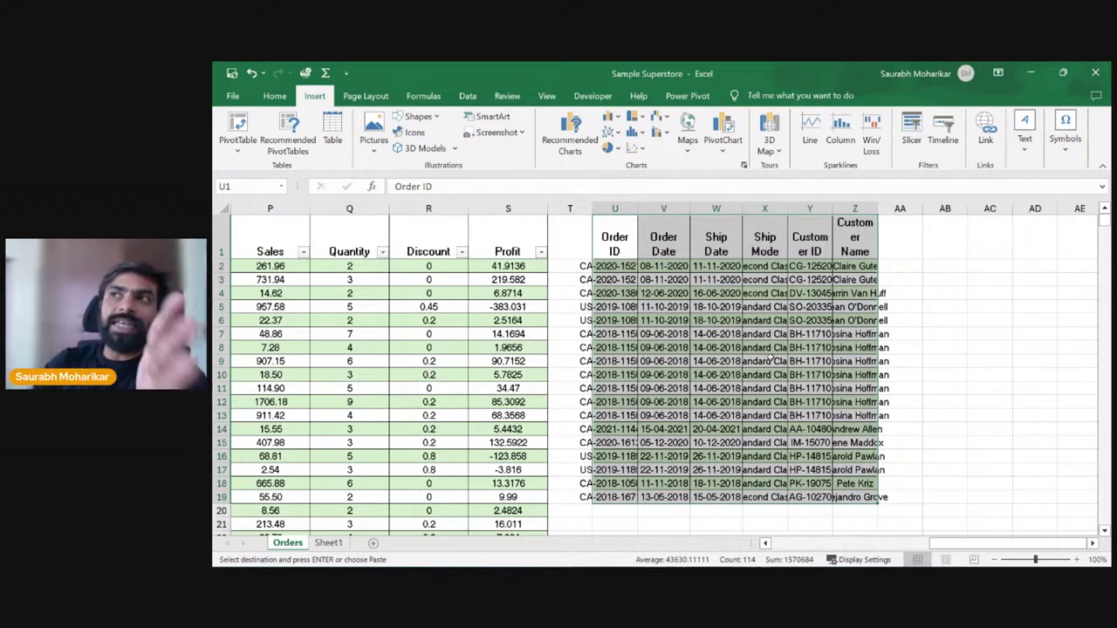
left_click(274, 95)
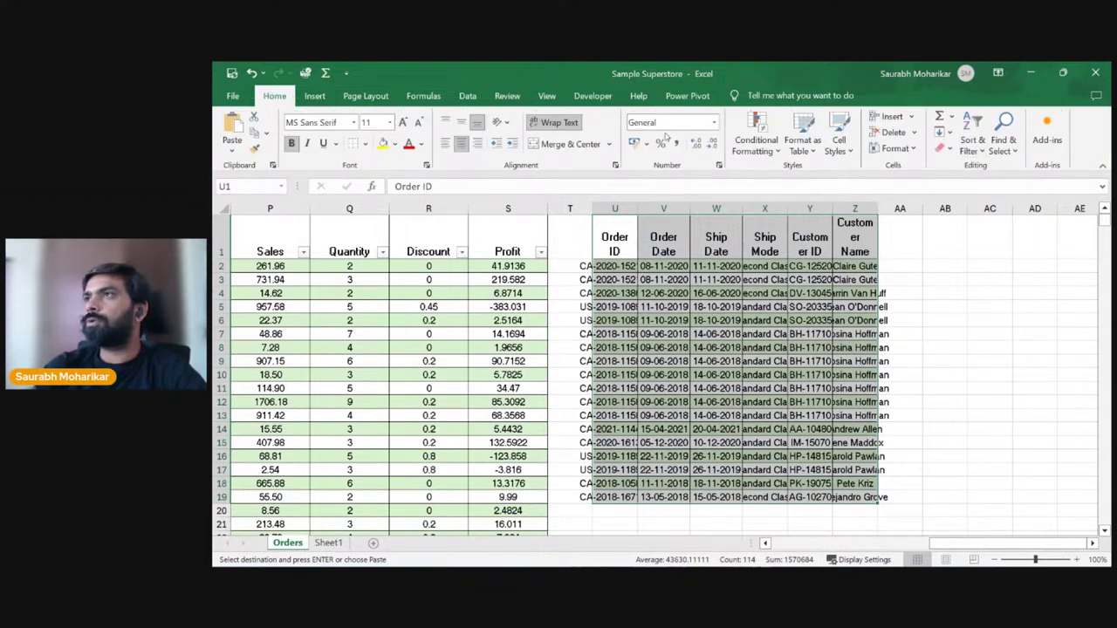
left_click(913, 150)
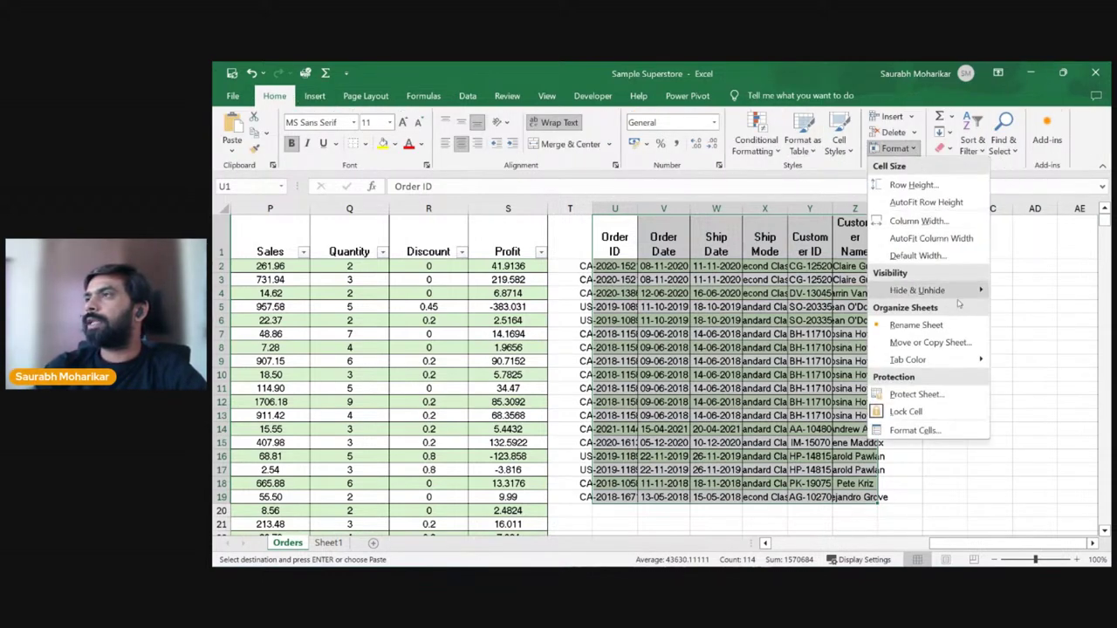
left_click(927, 237)
left_click(859, 370)
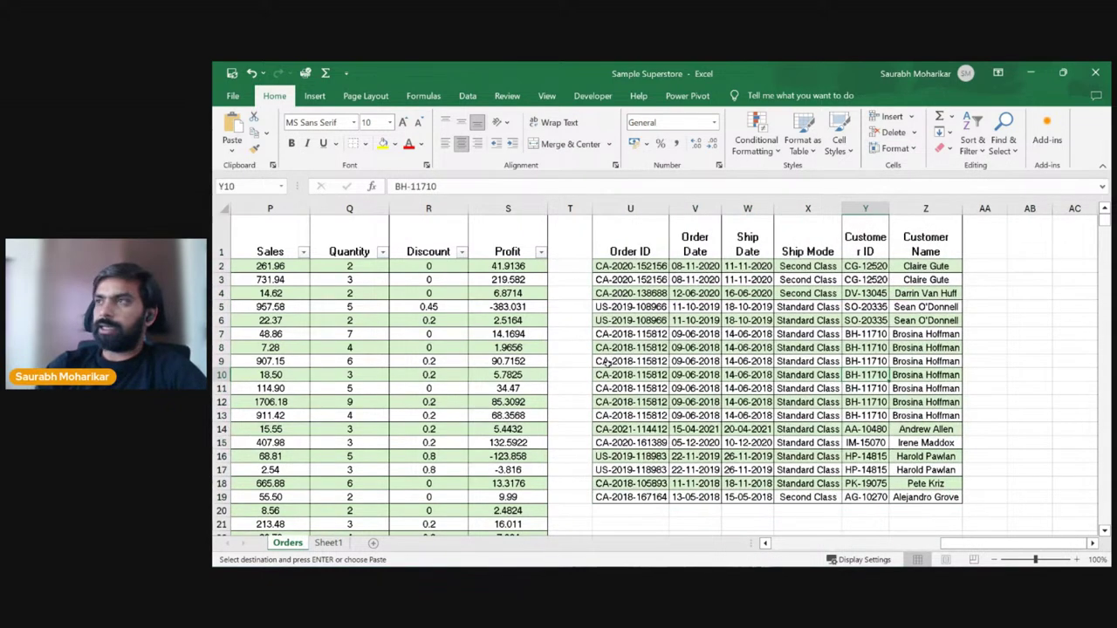
key("Right")
key("Right")
key("Right")
key("Right")
key("Right")
key("Right")
key("Right")
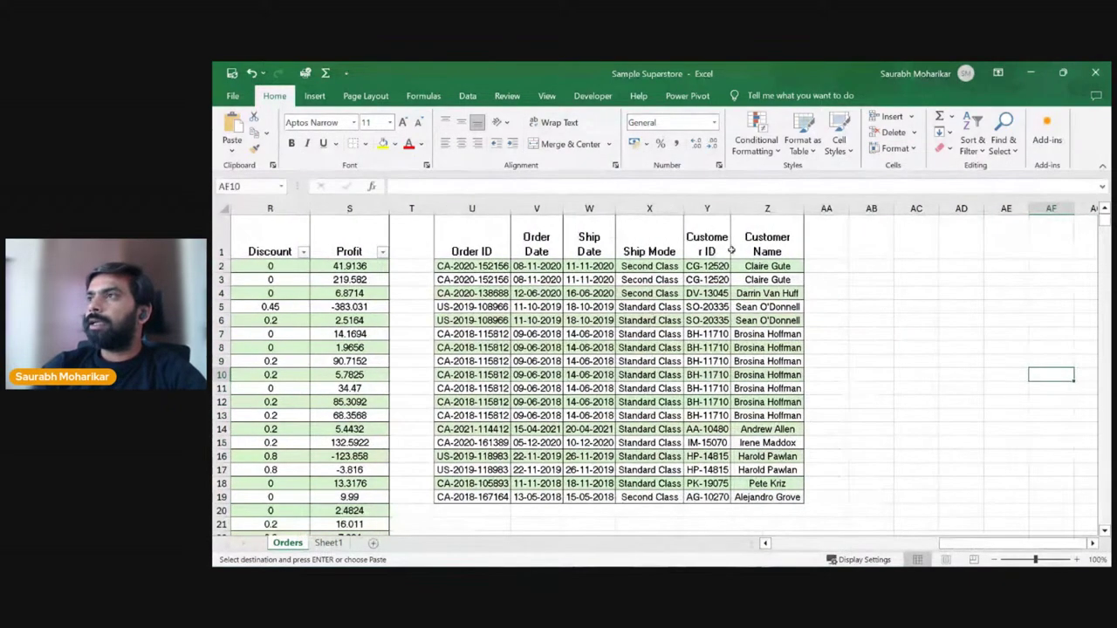
left_click(896, 266)
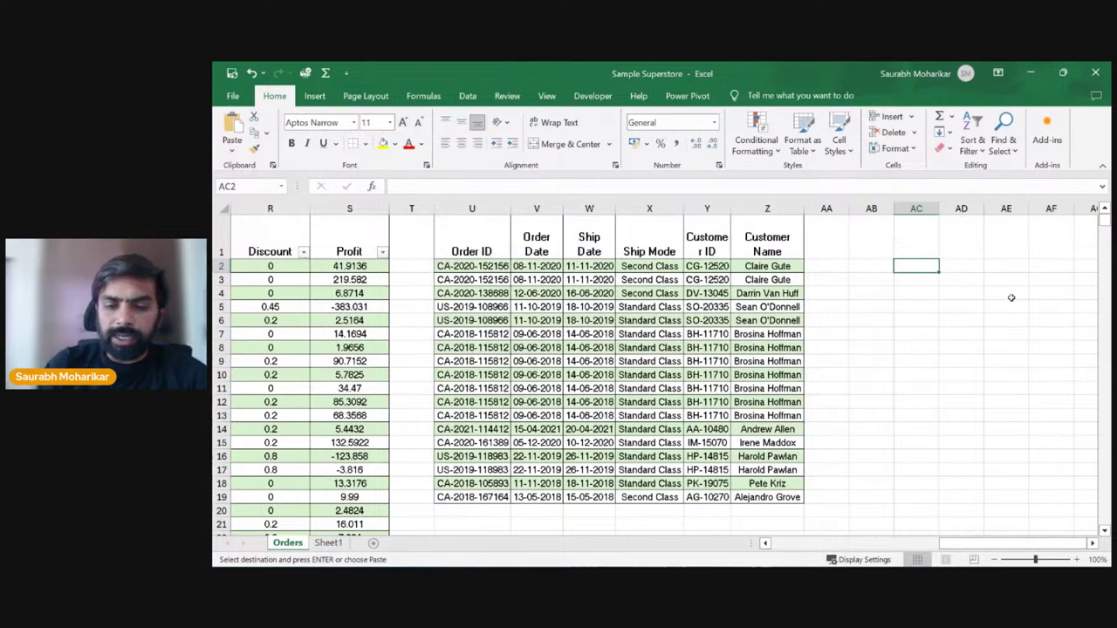
type("=ind")
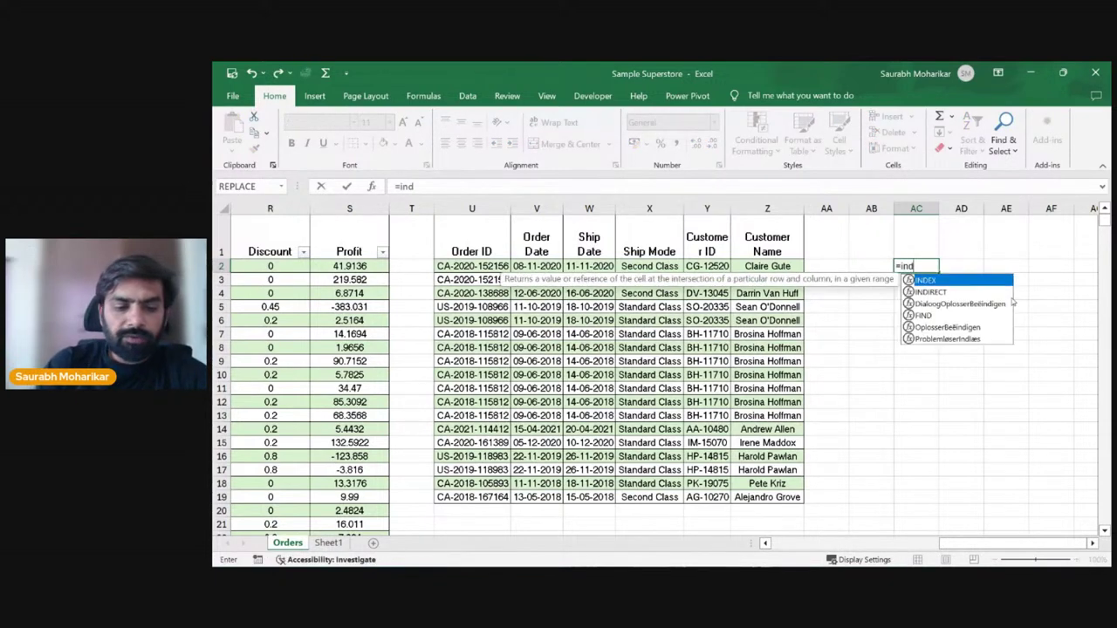
type("ex")
key("Tab")
key("Left")
key("Left")
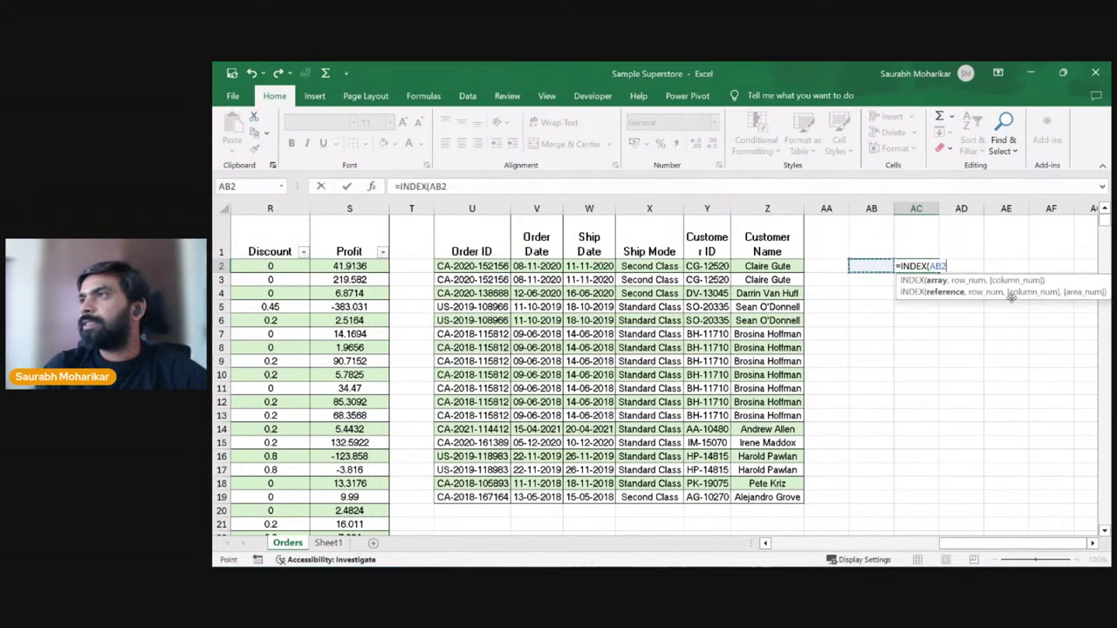
key("Left")
key("Left")
key("Left")
key("Left")
key("Left")
key("Left")
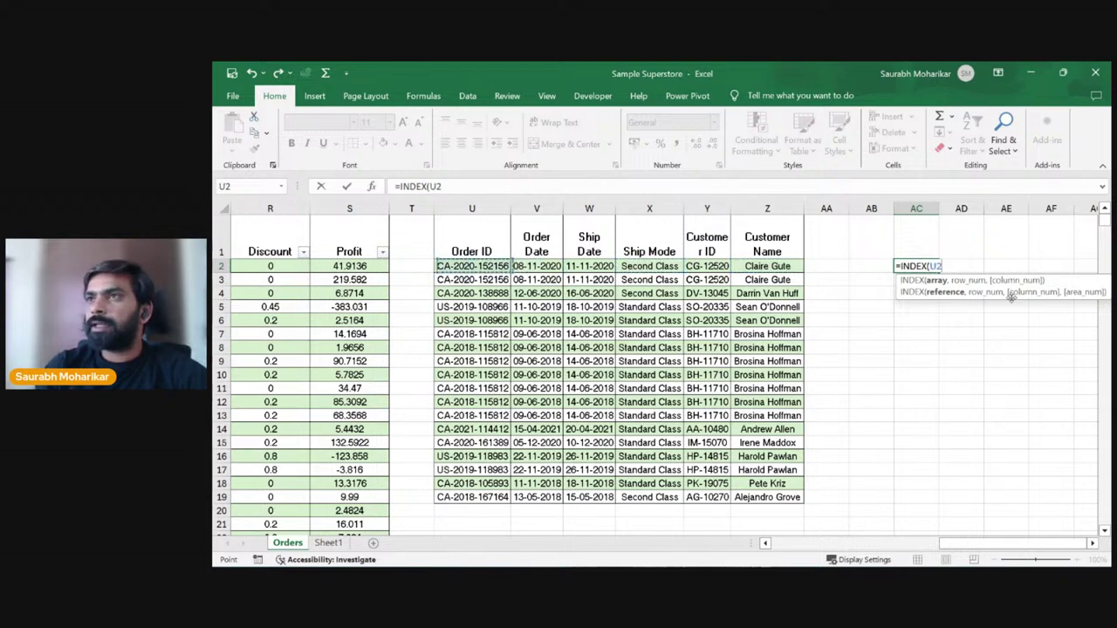
key("Up")
key("ctrl+shift+Right")
key("ctrl+shift+Down")
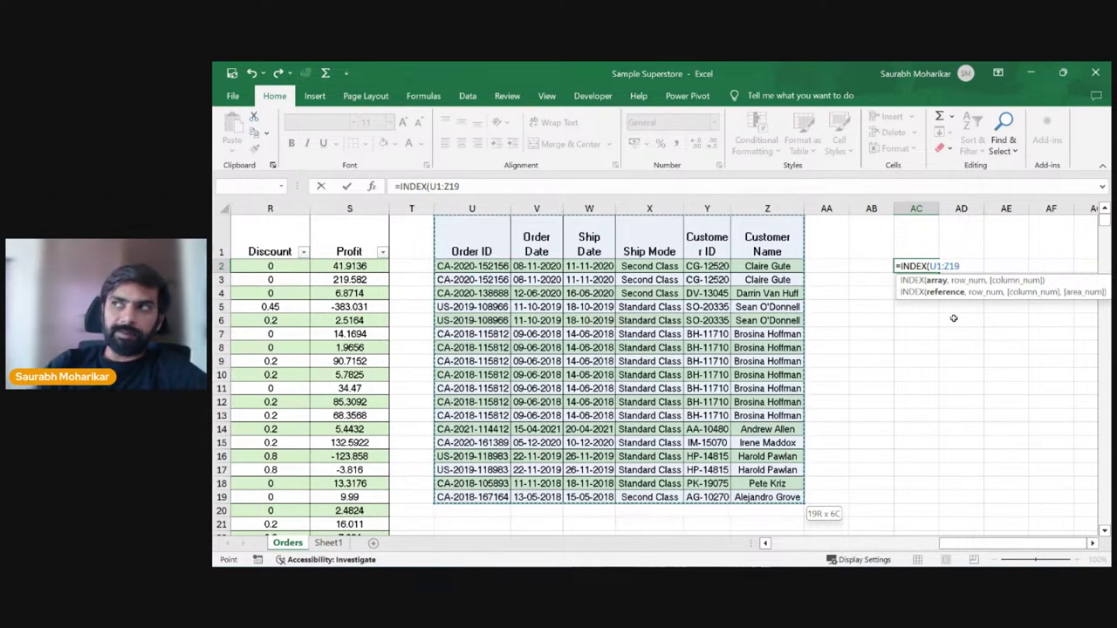
key("BackSpace")
key("BackSpace")
key("BackSpace")
key("BackSpace")
key("BackSpace")
key("BackSpace")
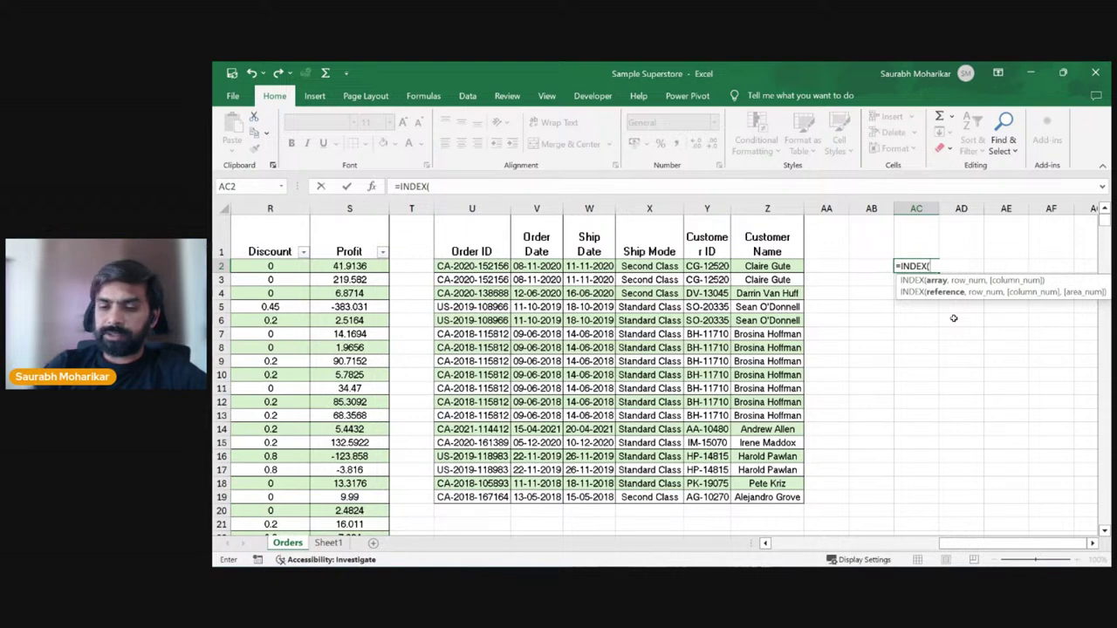
key("BackSpace")
key("BackSpace")
key("BackSpace")
key("BackSpace")
key("BackSpace")
key("BackSpace")
key("BackSpace")
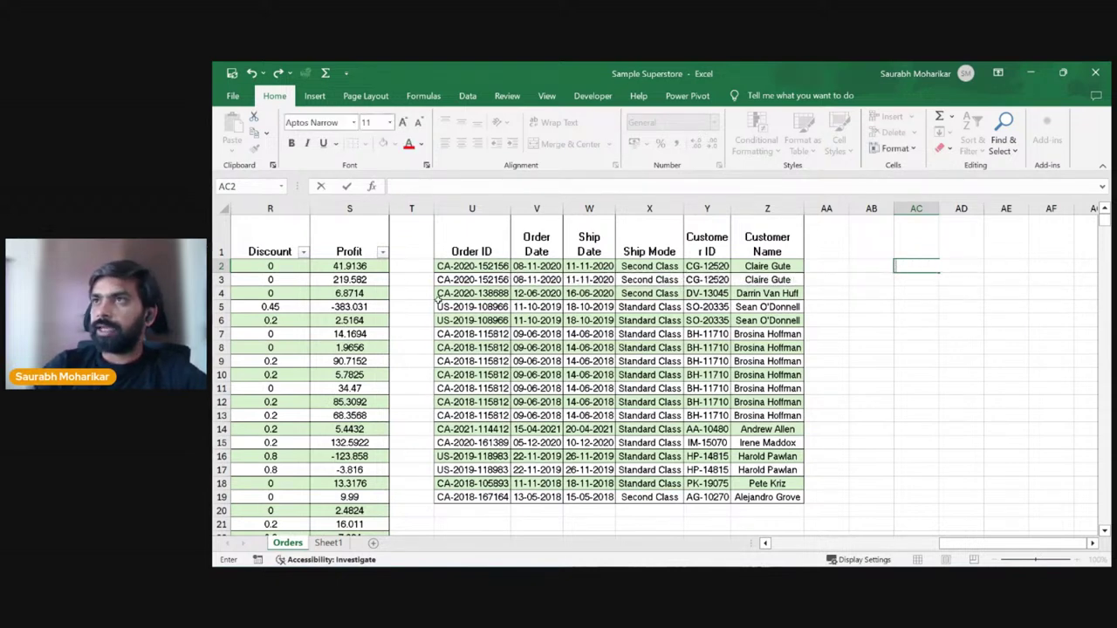
left_click(483, 233)
Step: Convert the pasted block U1:Z19 into a table with headers
left_click_drag(511, 234, 788, 496)
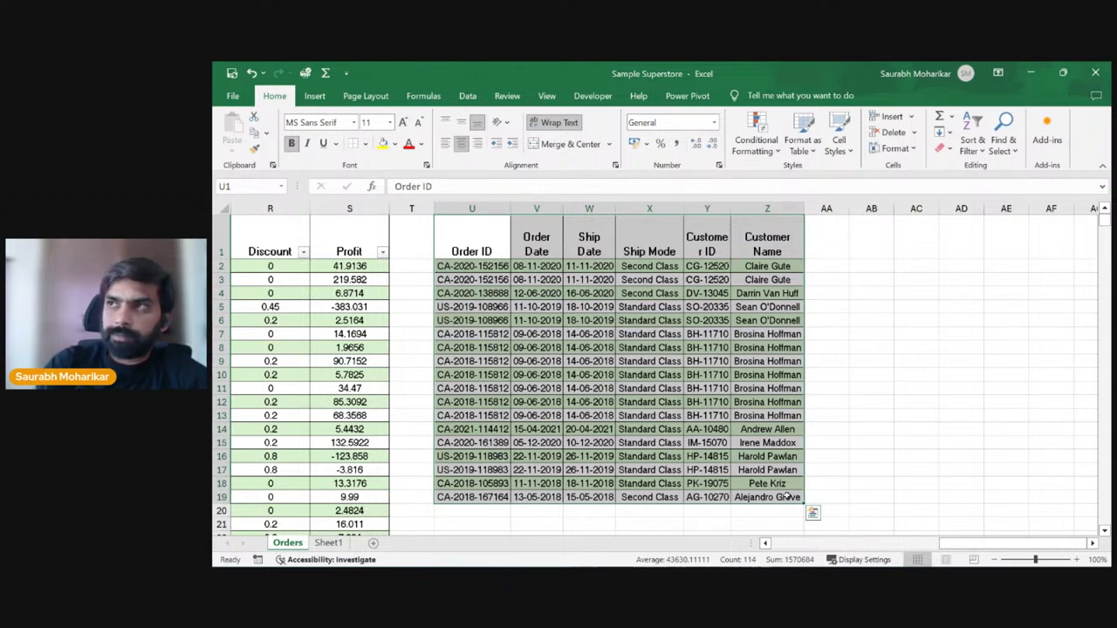
key("ctrl+t")
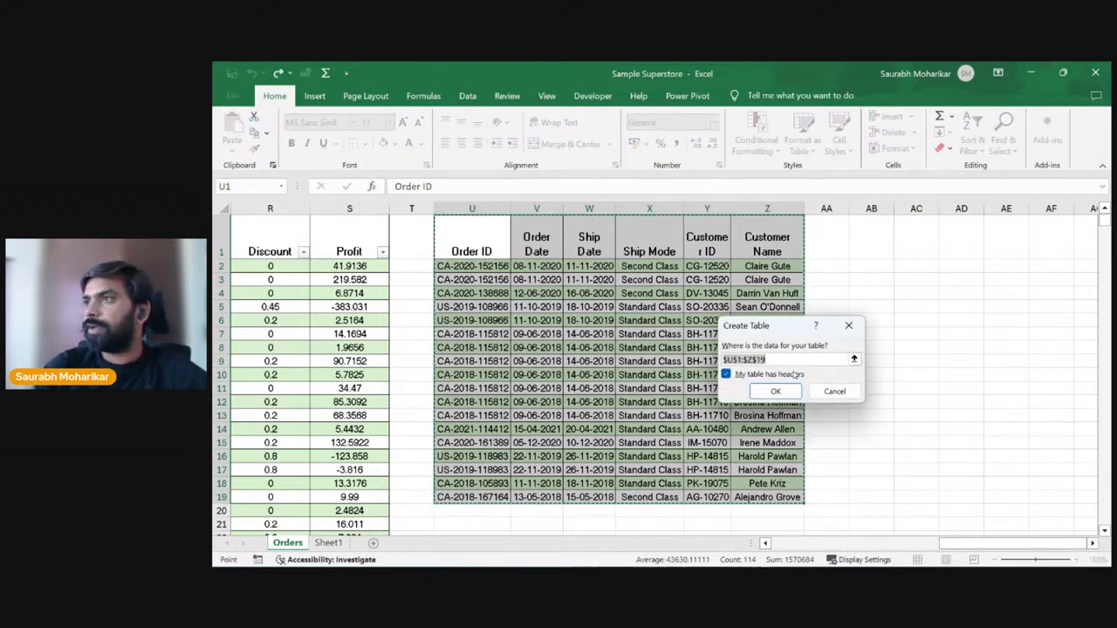
left_click(775, 391)
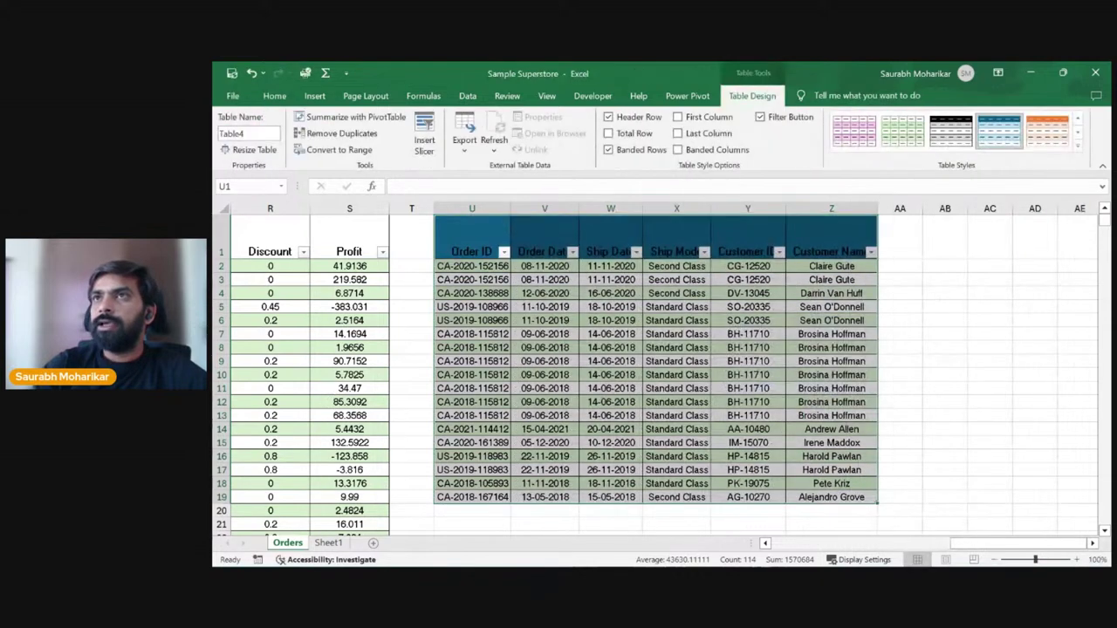
left_click(255, 186)
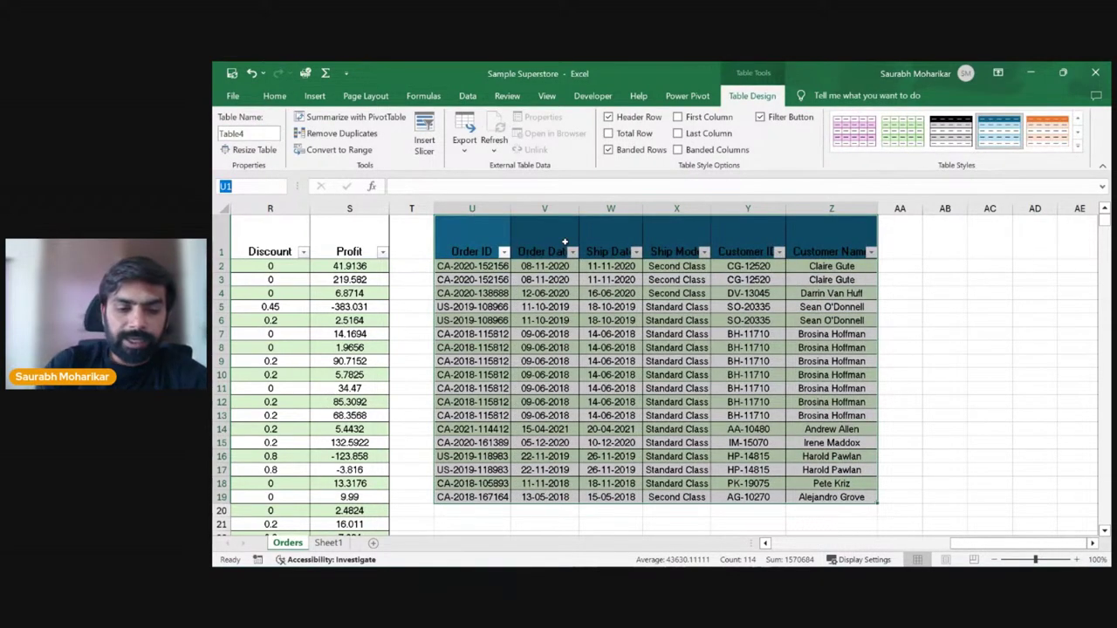
type("Demo")
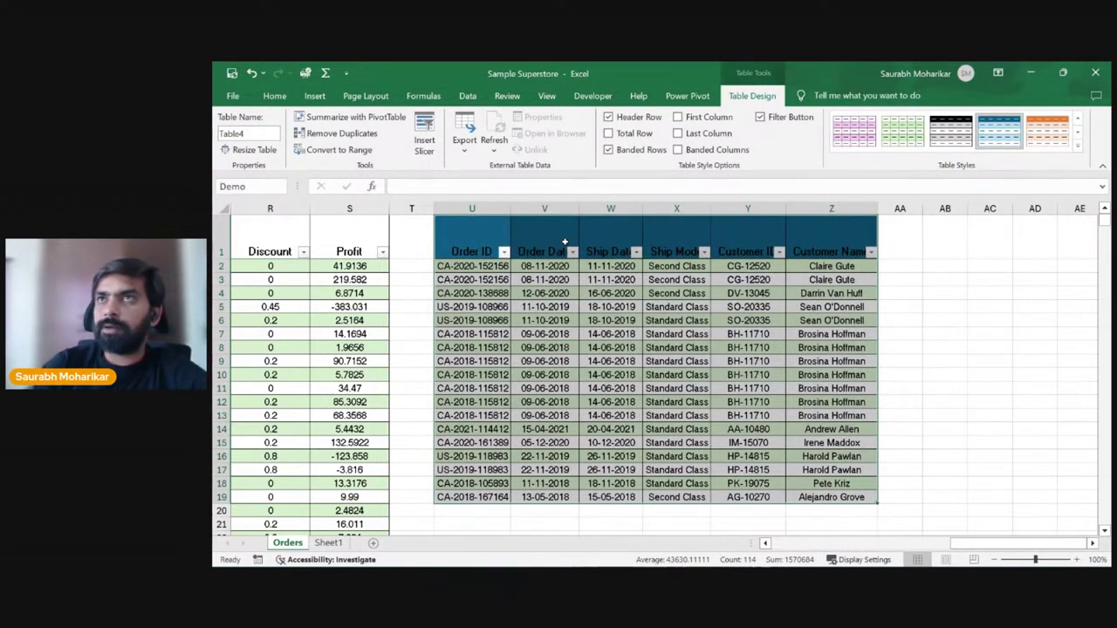
key("Escape")
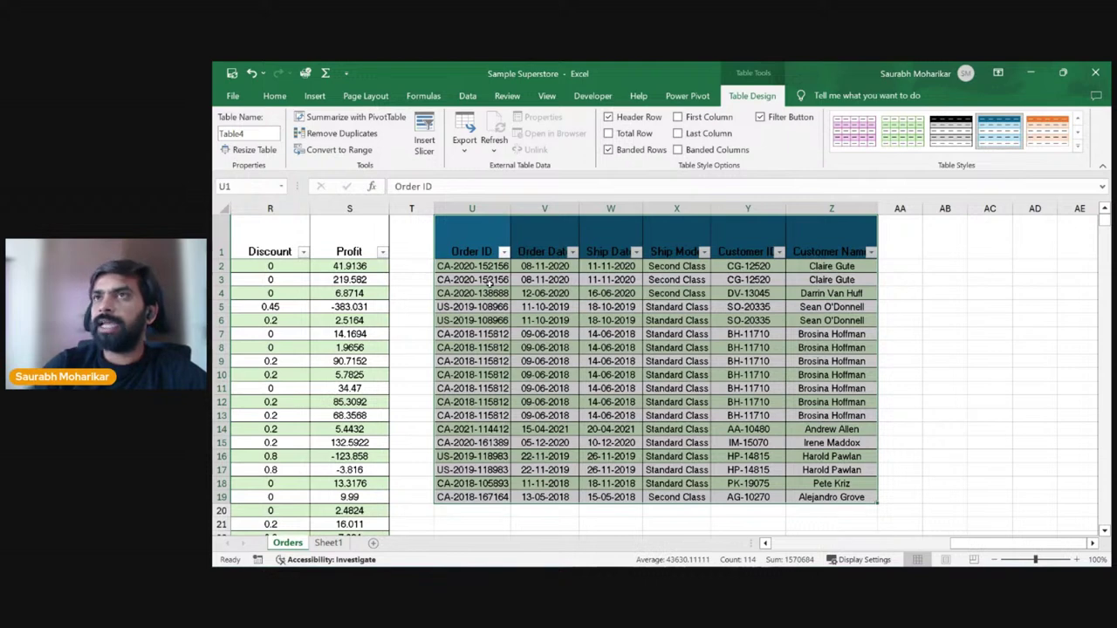
left_click(602, 305)
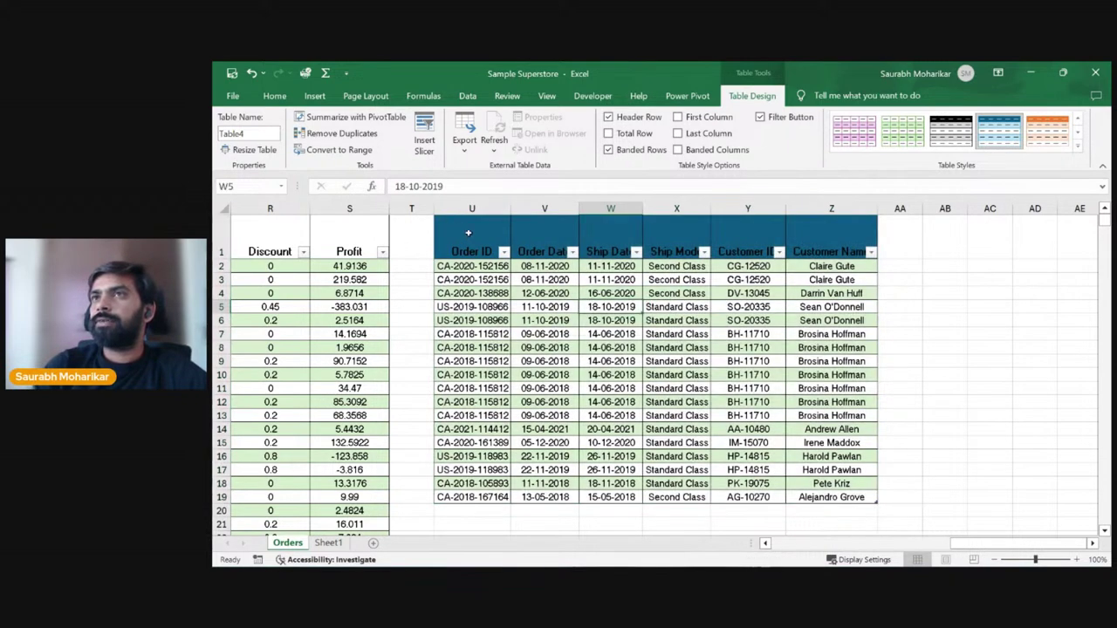
key("ctrl+z")
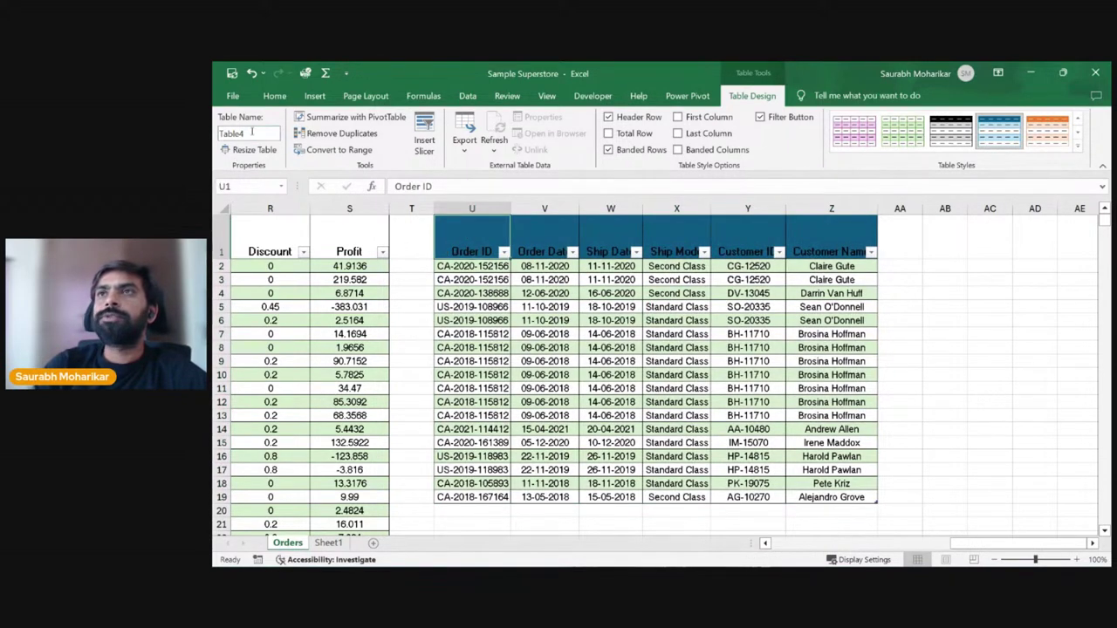
Step: Rename the new table from Table4 to Demo_Table
left_click_drag(496, 238, 833, 497)
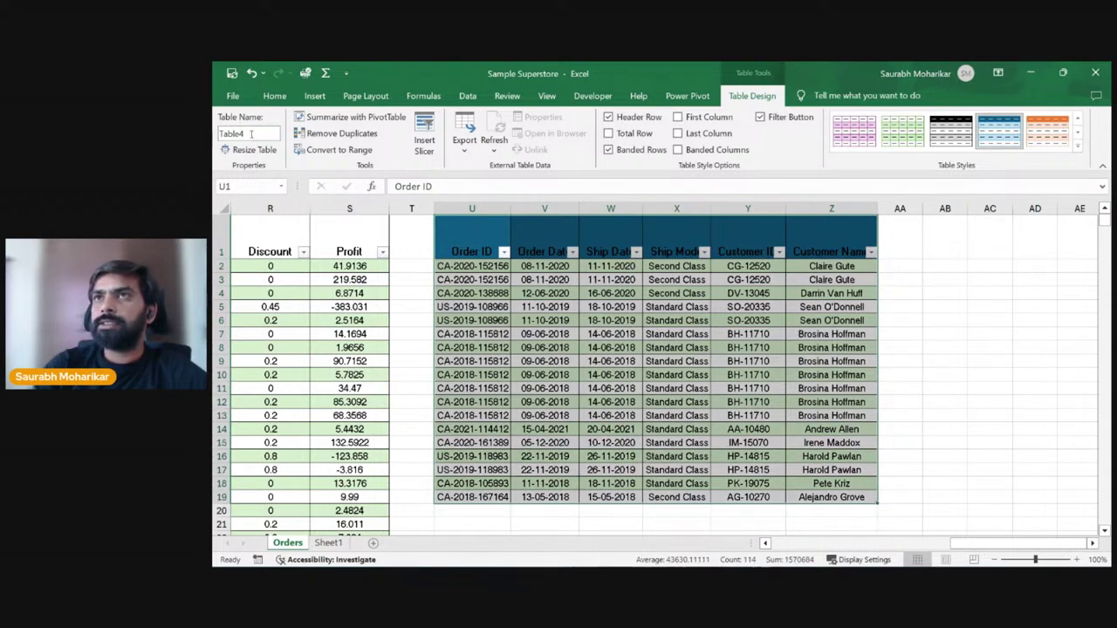
left_click(251, 134)
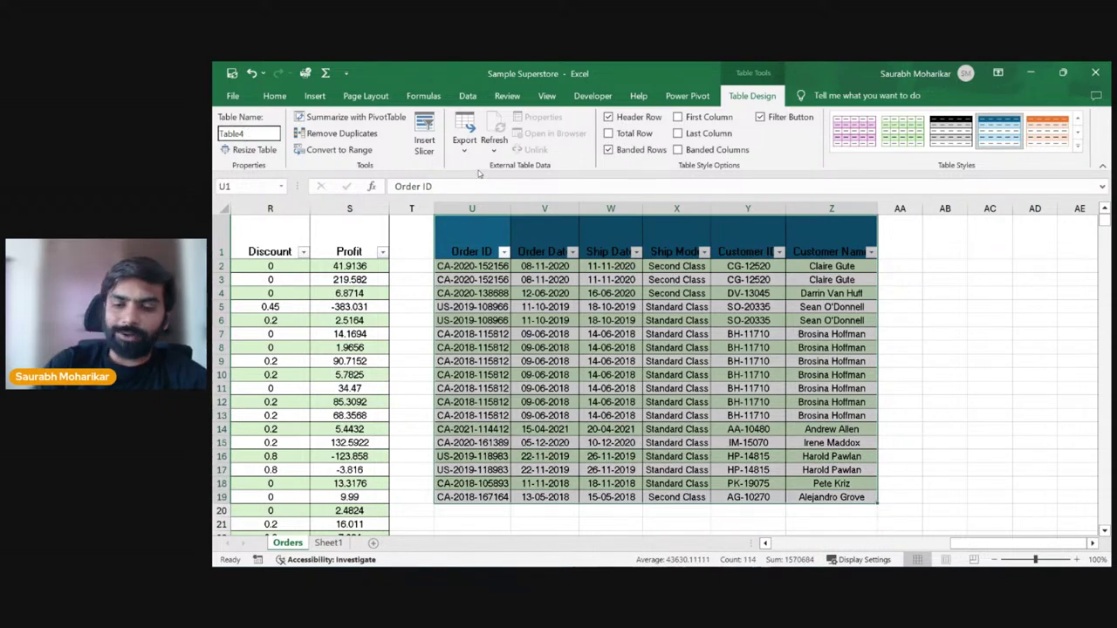
key("BackSpace")
key("BackSpace")
key("BackSpace")
key("BackSpace")
key("BackSpace")
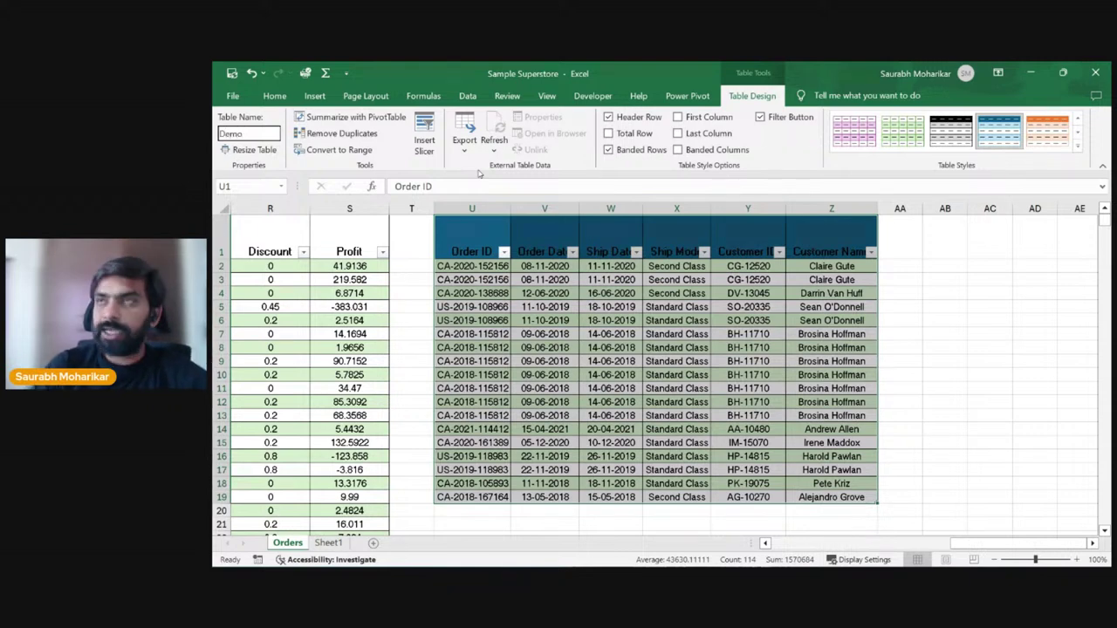
key("Return")
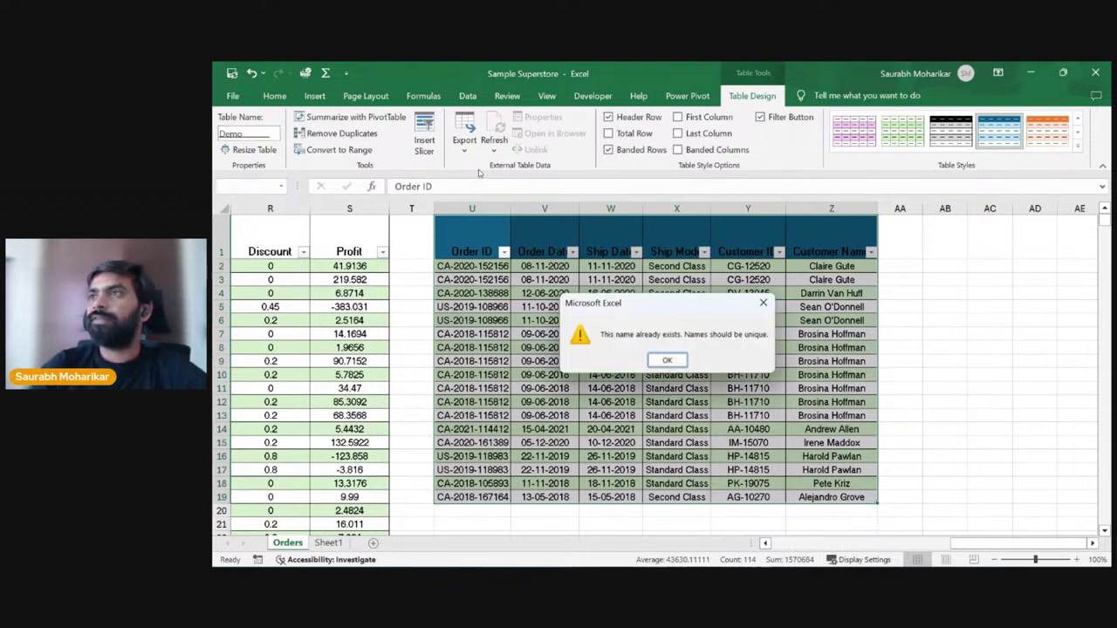
left_click(668, 362)
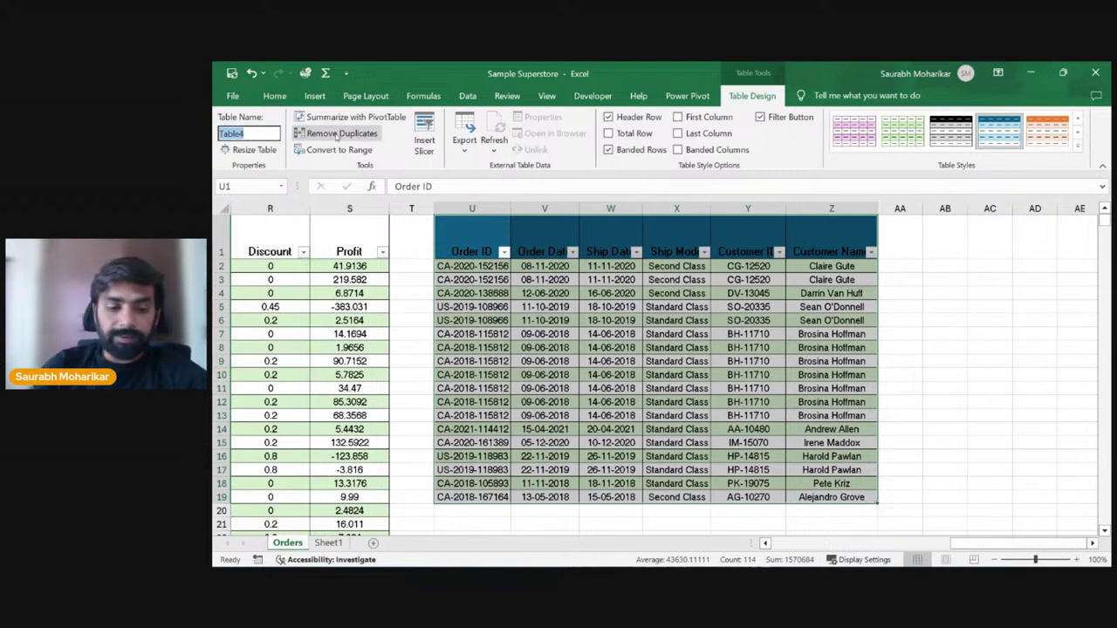
type("Demo_")
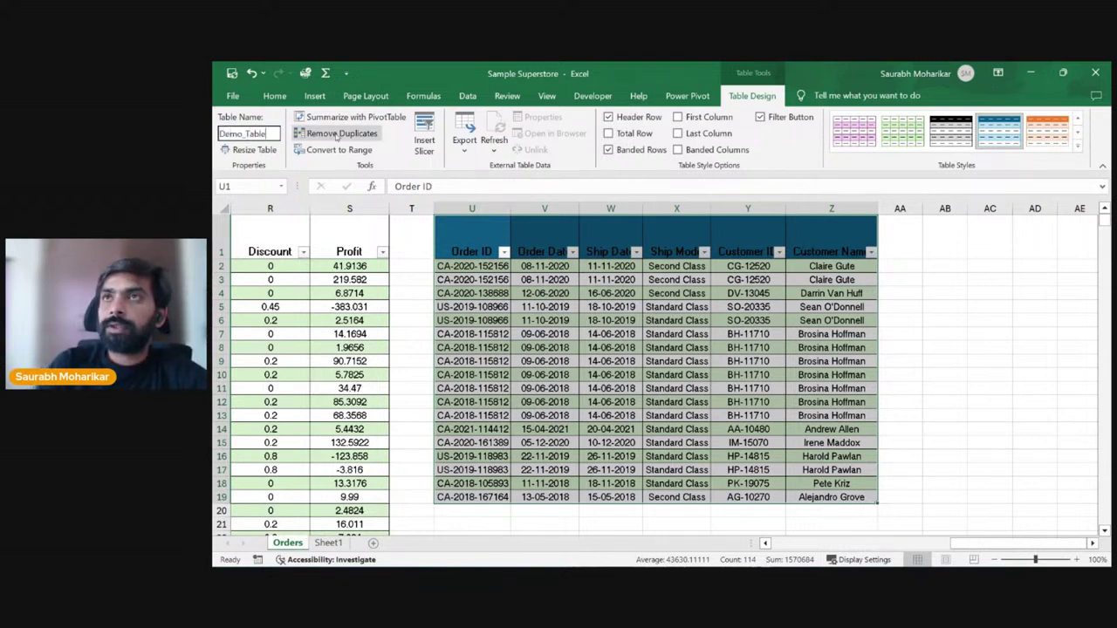
key("Return")
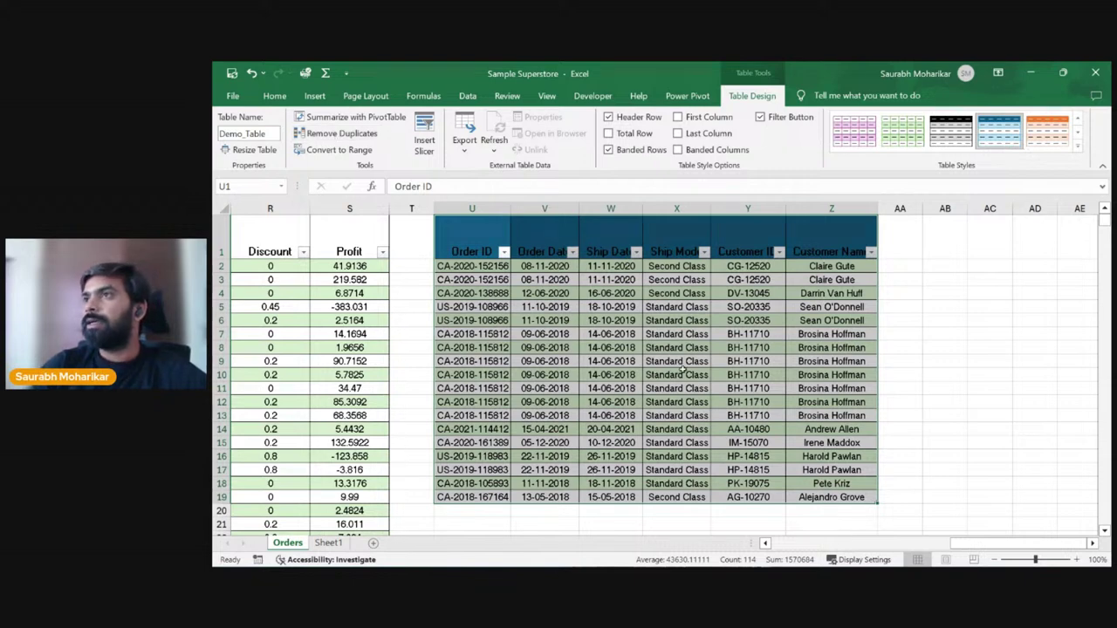
left_click(689, 353)
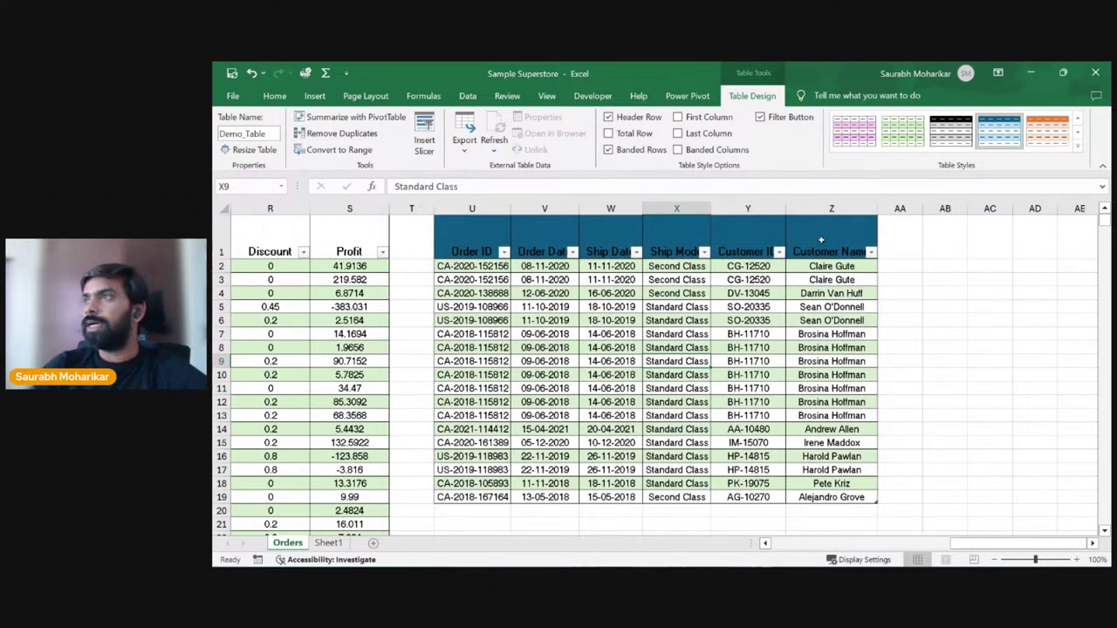
left_click(945, 267)
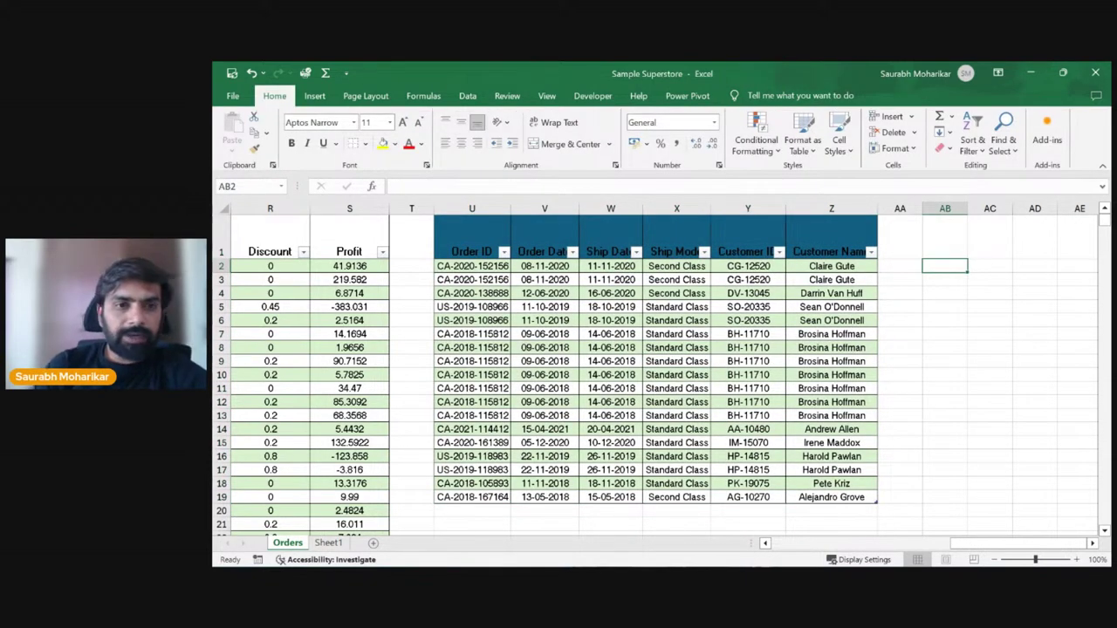
Step: Enter =INDEX(Demo_Table[#All],9,6) in AB2 to return the ninth row's Customer Name
type("=inde")
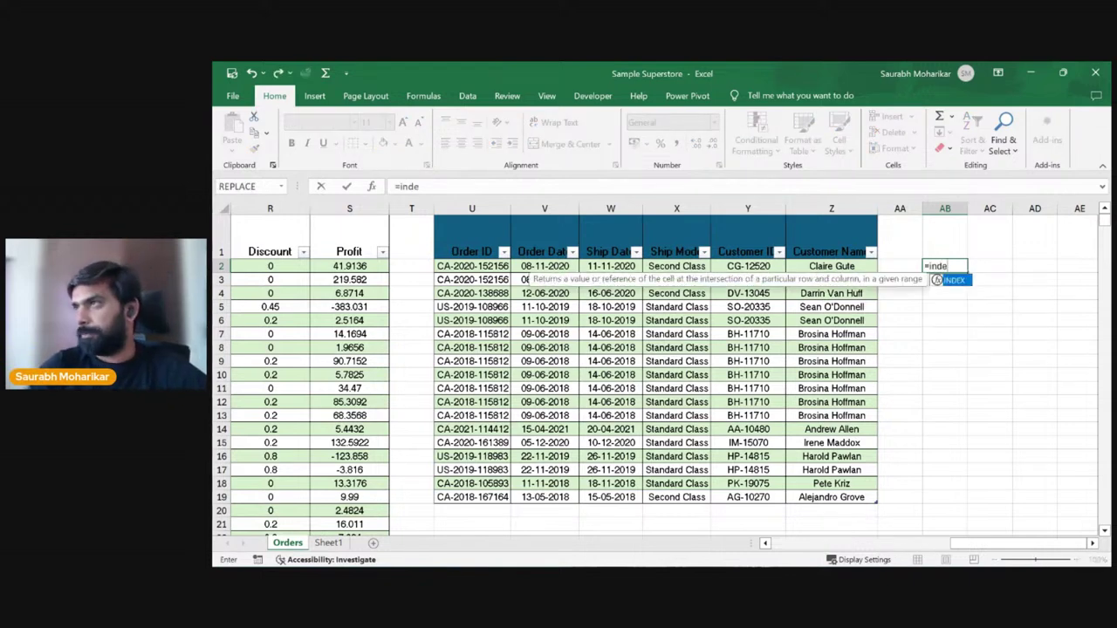
key("Tab")
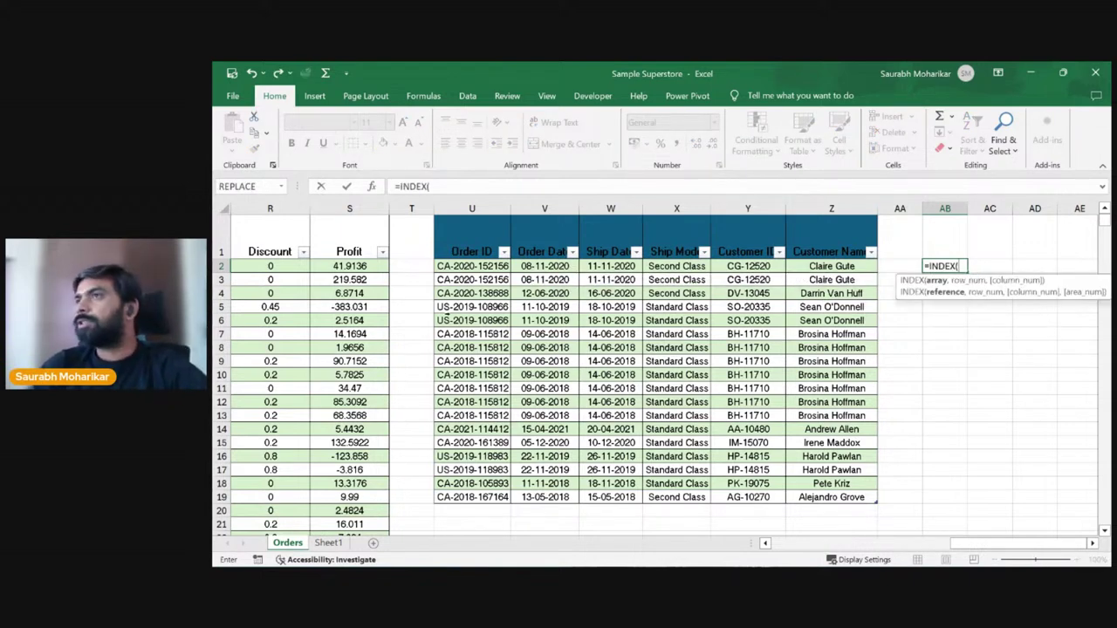
left_click(476, 240)
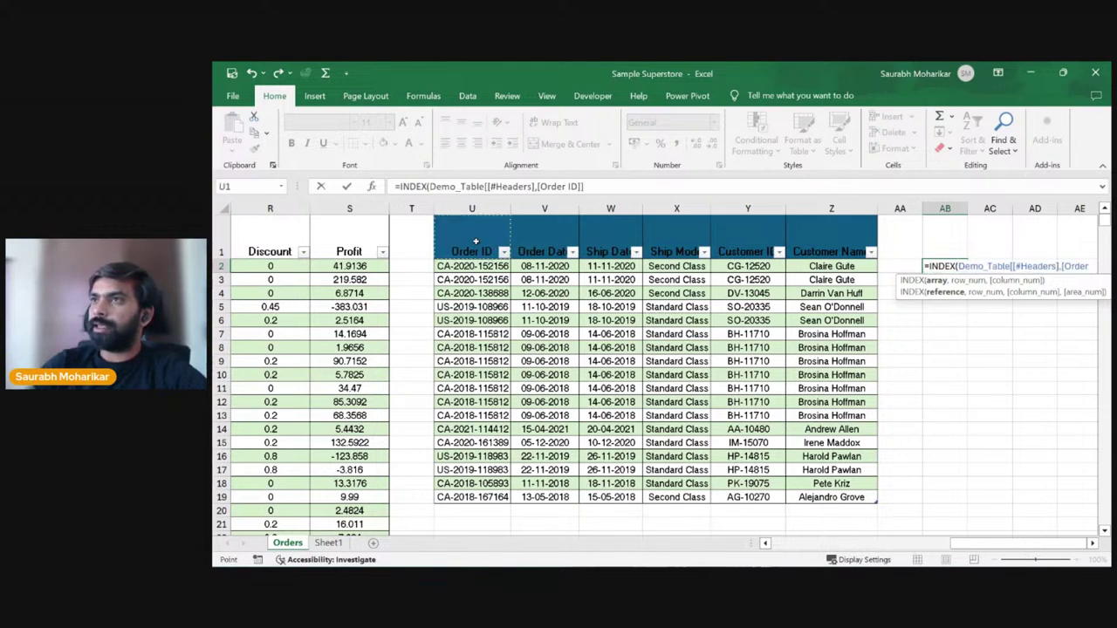
left_click_drag(476, 241, 834, 511)
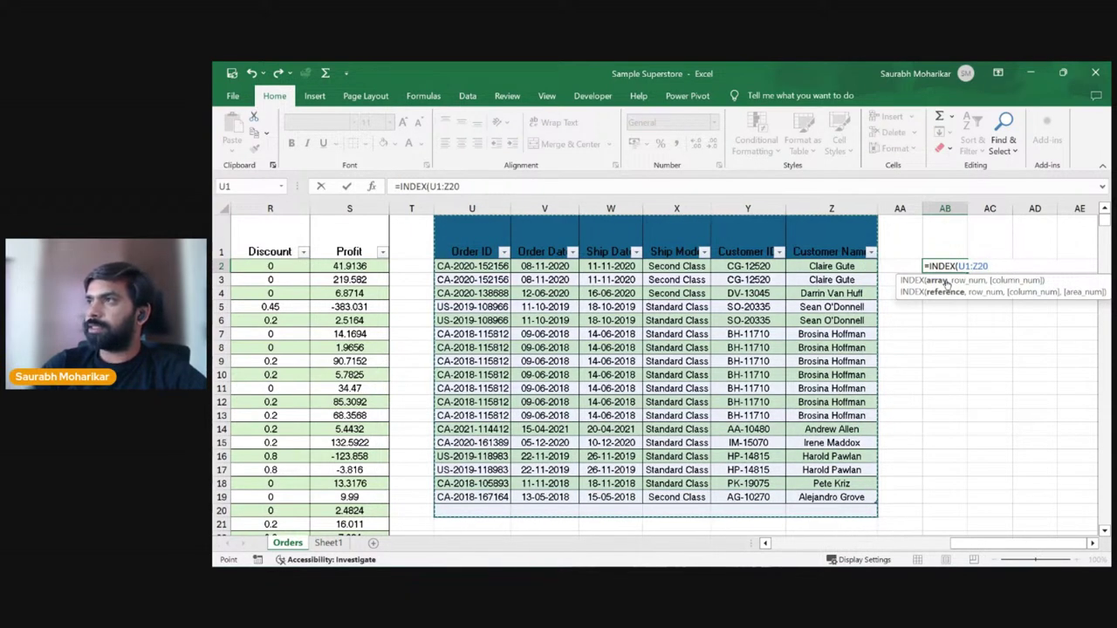
key("shift+Up")
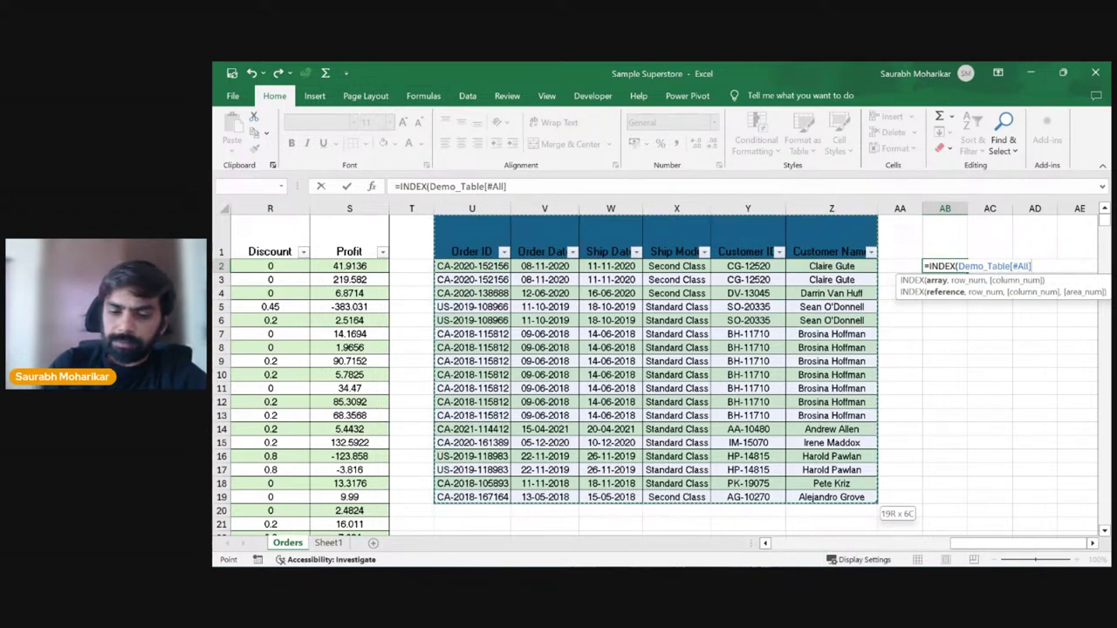
type(",")
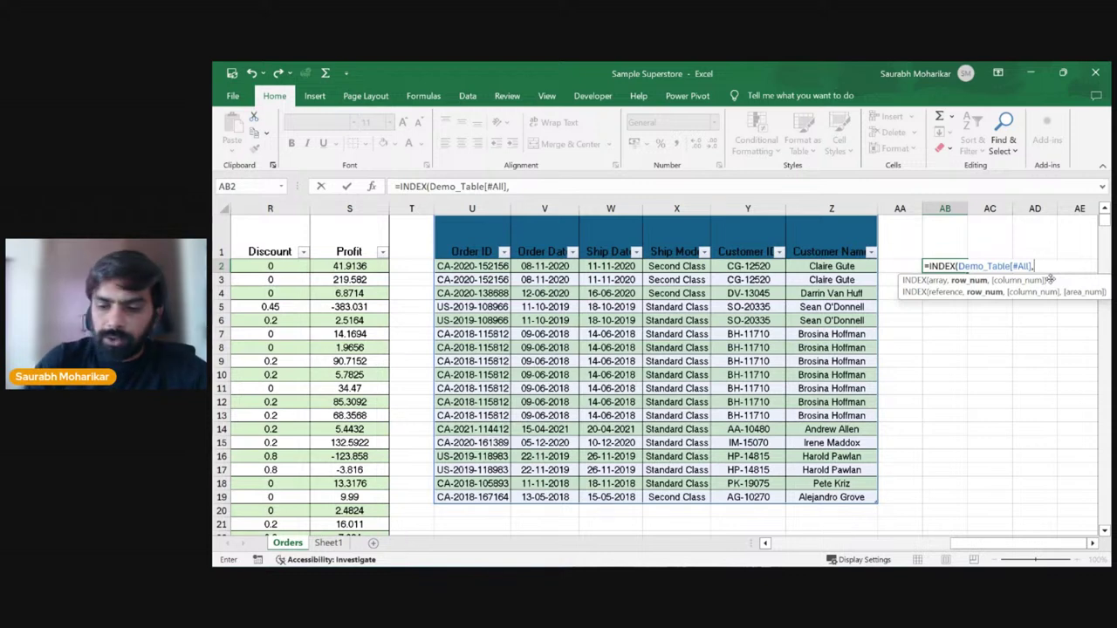
type("9,")
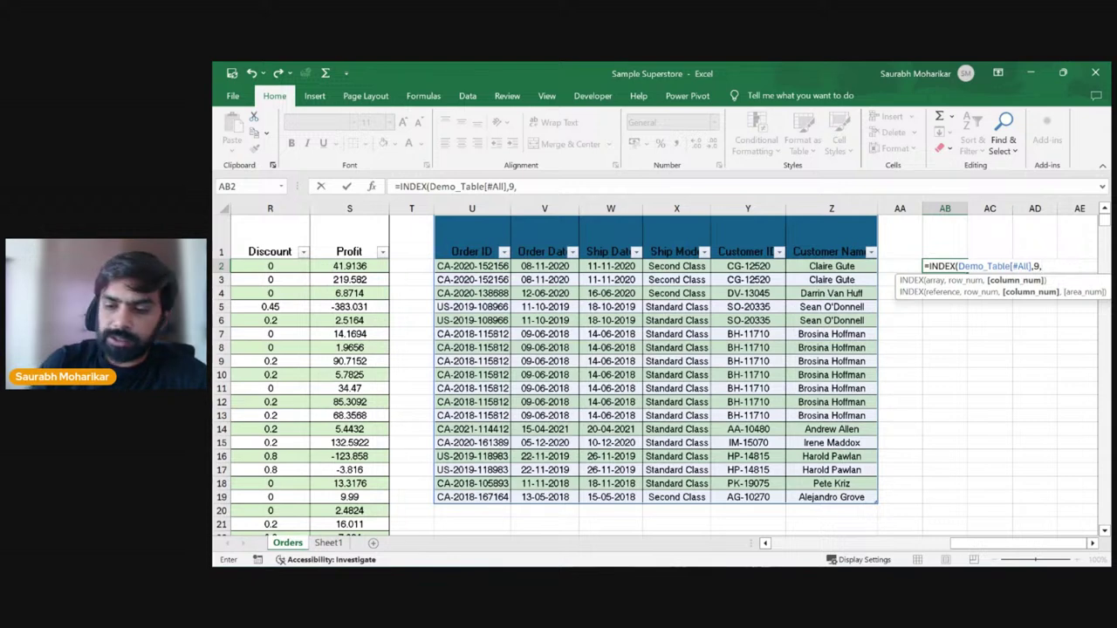
type("6)")
key("Return")
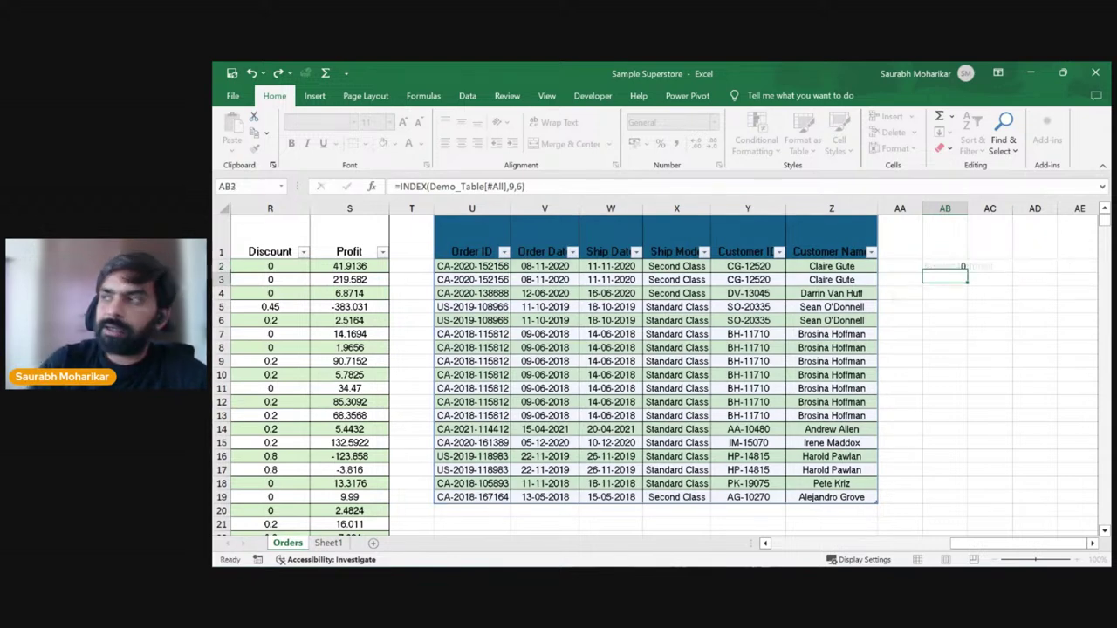
Step: Delete the row number from AB2's INDEX formula
left_click(948, 264)
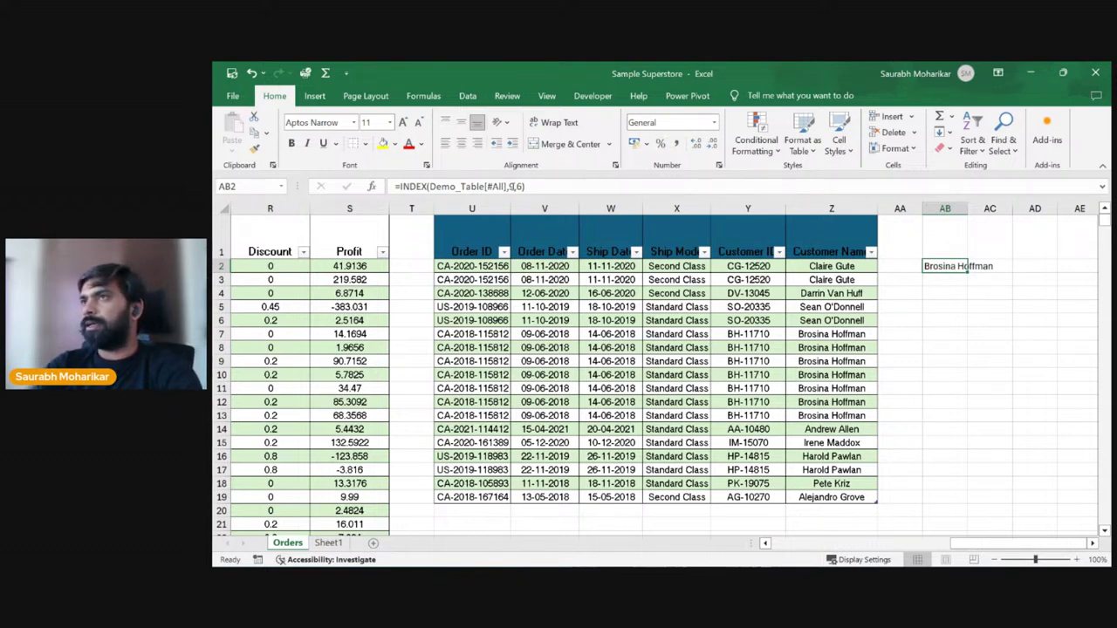
left_click(512, 186)
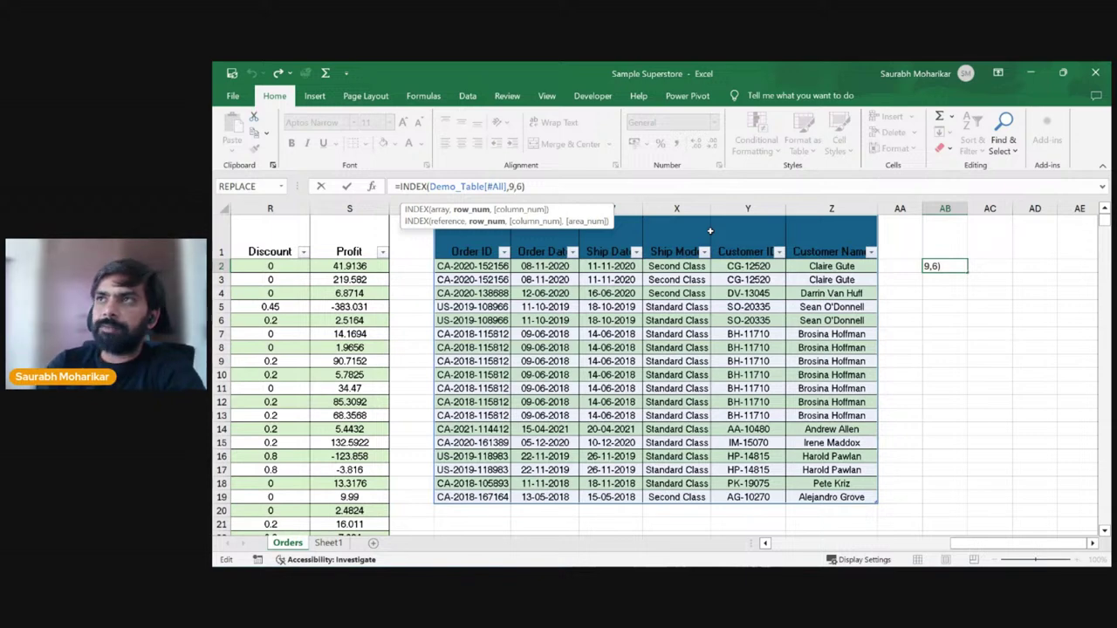
key("BackSpace")
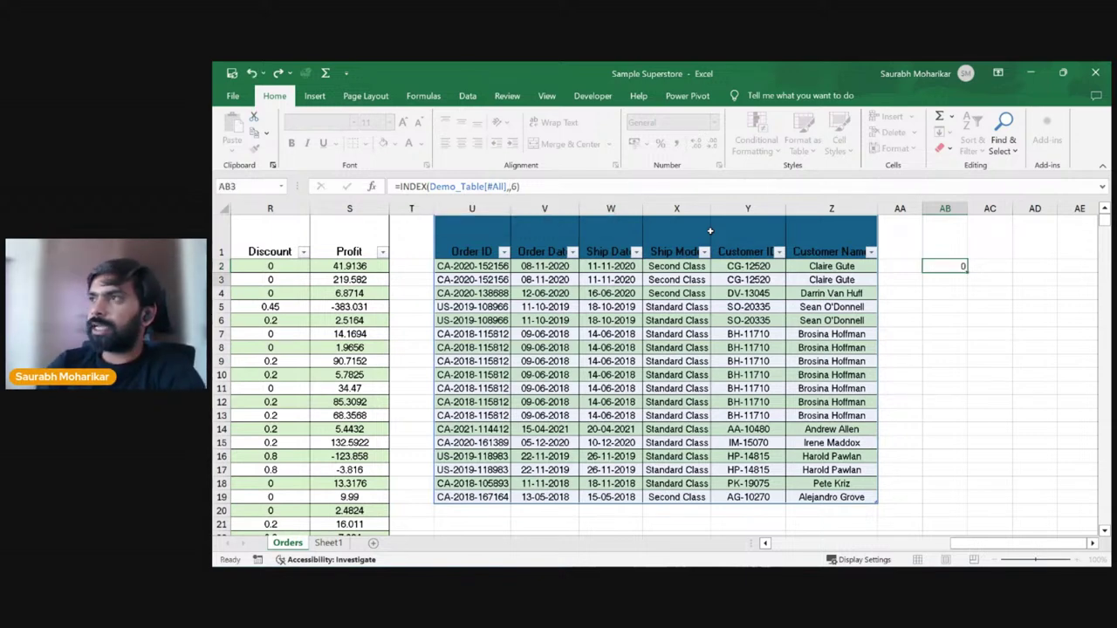
key("Return")
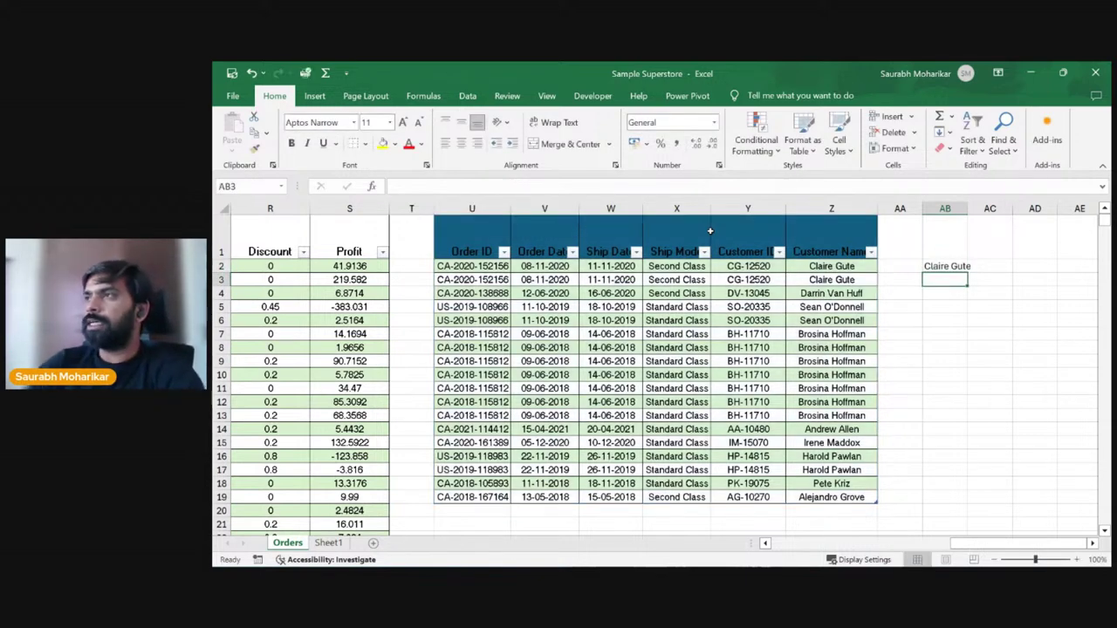
Step: Rewrite AB2 as =INDEX(Demo_Table[#All],9,) with the column argument left blank
left_click(945, 267)
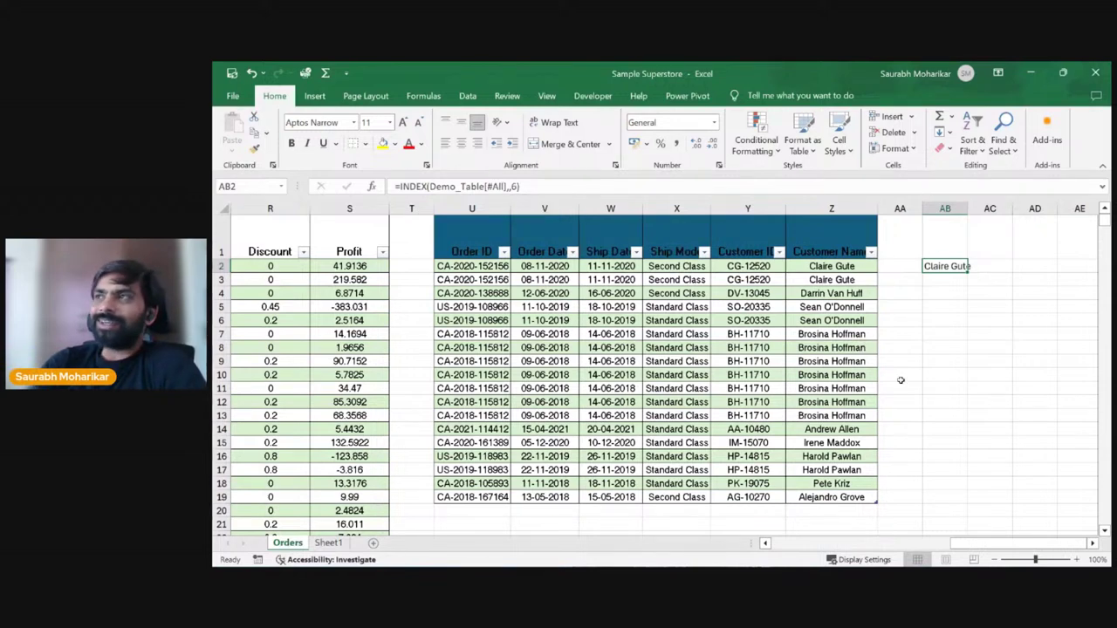
left_click(512, 185)
key("BackSpace")
key("BackSpace")
key("BackSpace")
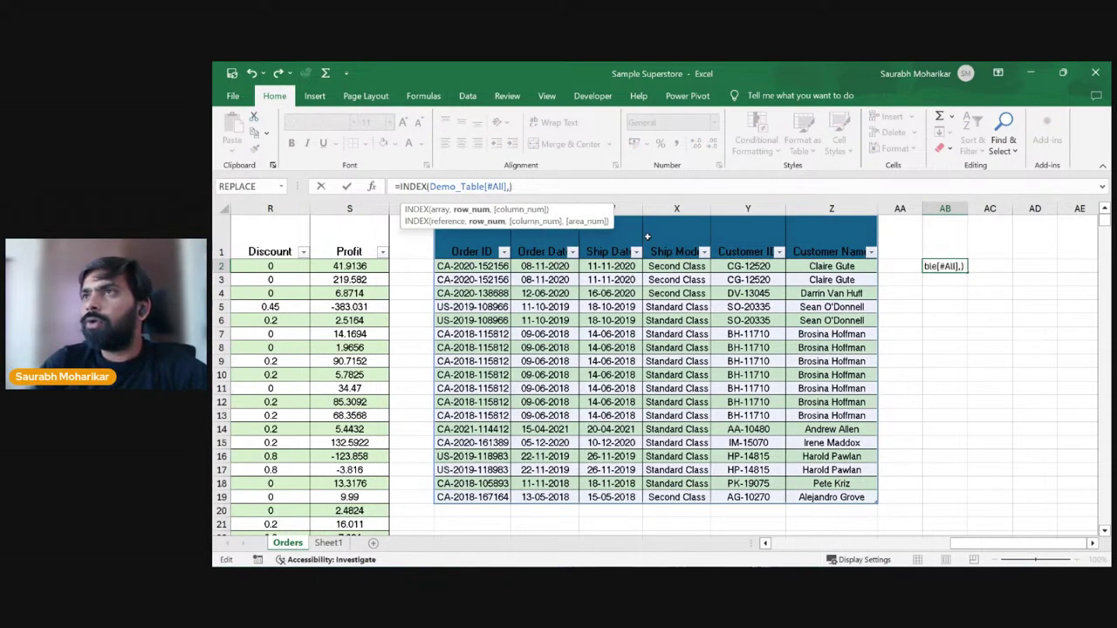
type(",")
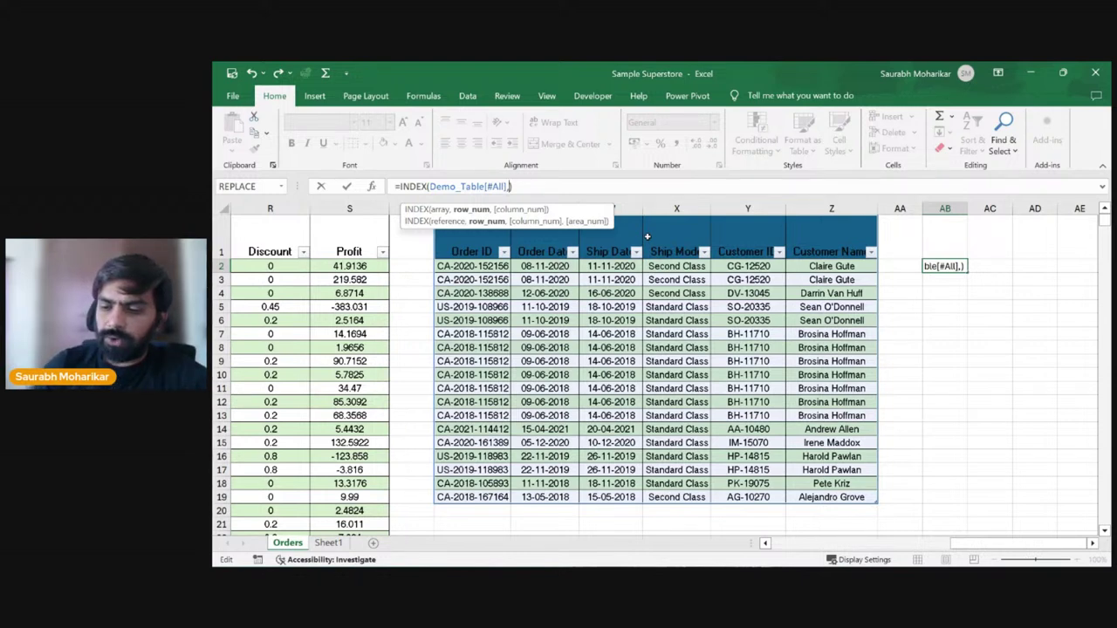
type("9")
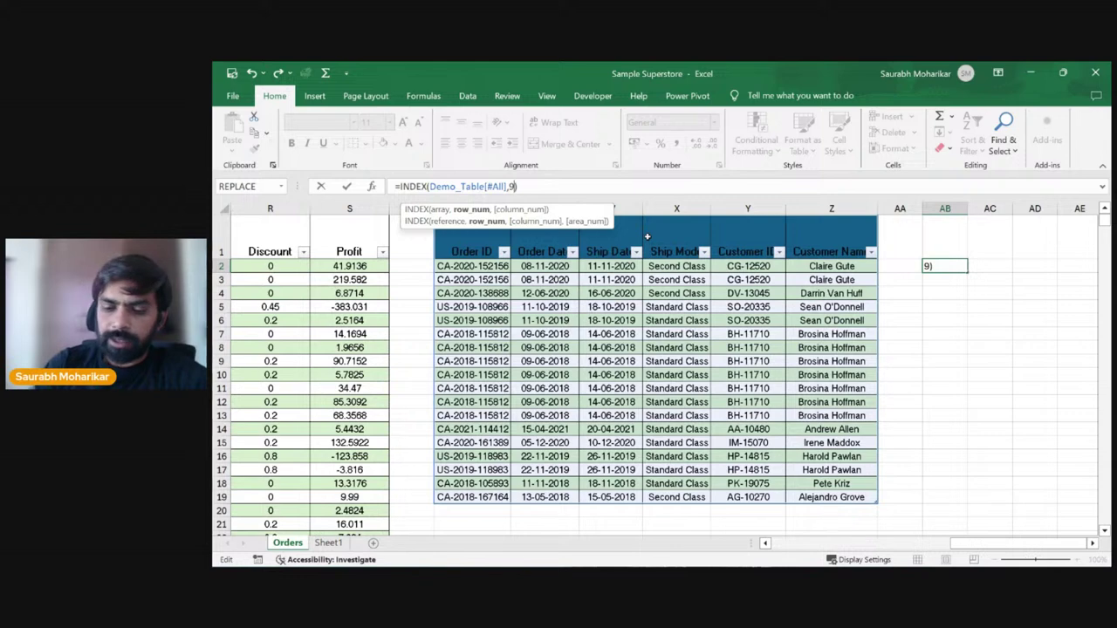
type(",")
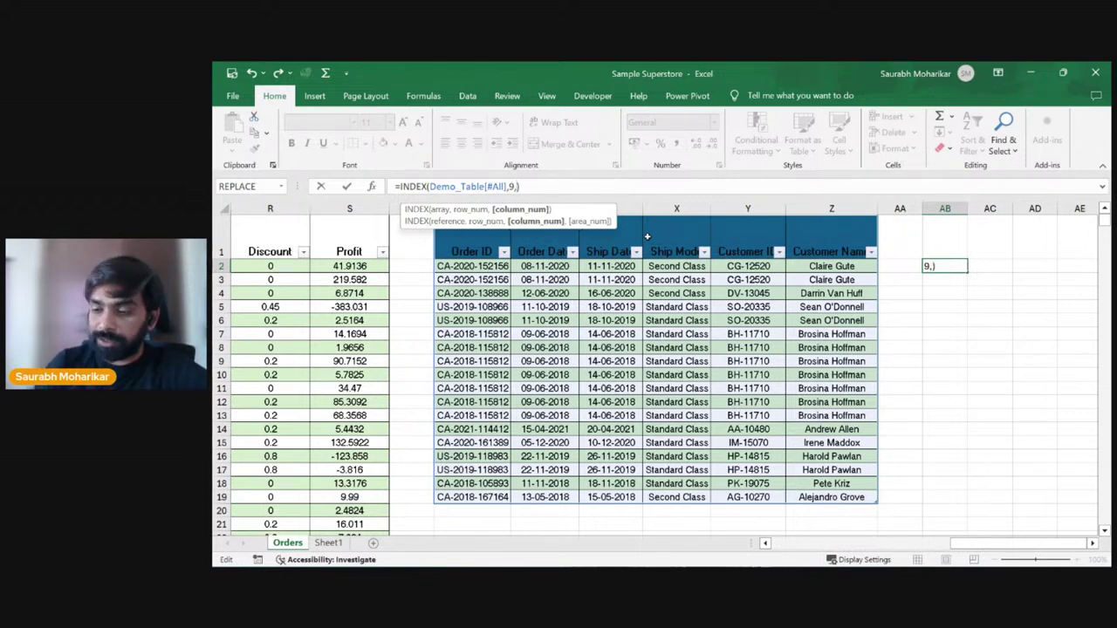
key("Return")
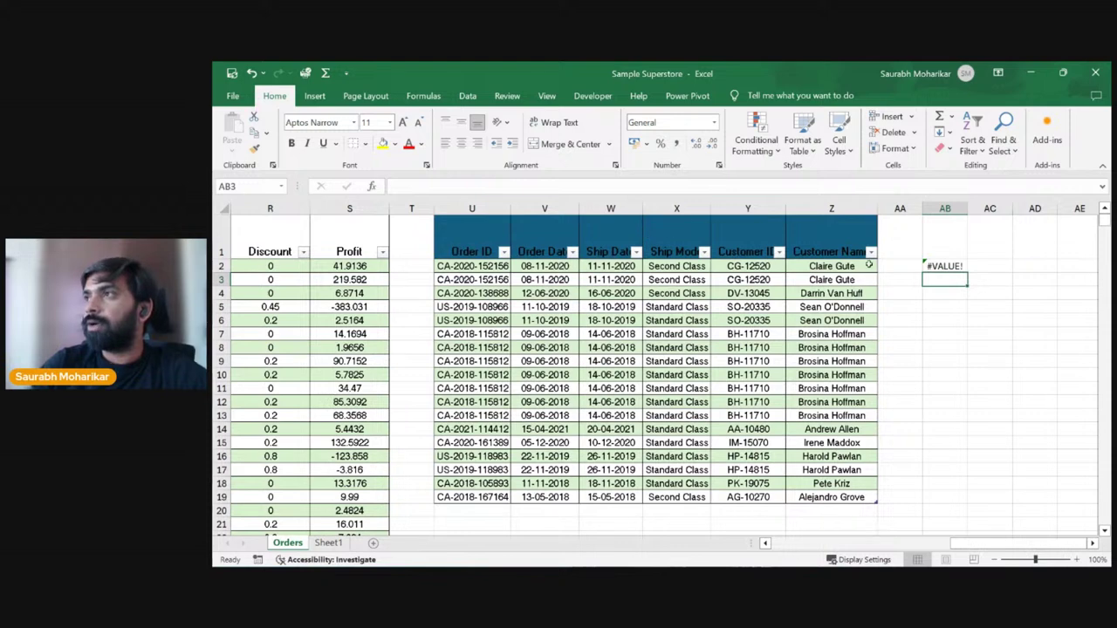
Step: Correct AB2 to =INDEX(Demo_Table[#All],9,5) so it returns the Customer ID
left_click(943, 267)
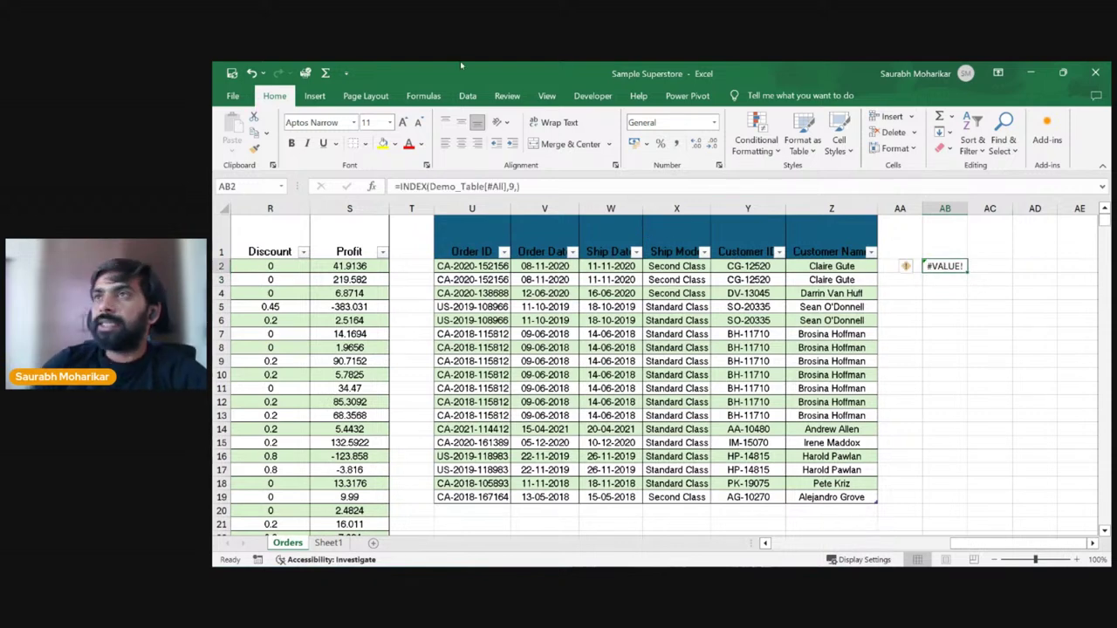
left_click(515, 187)
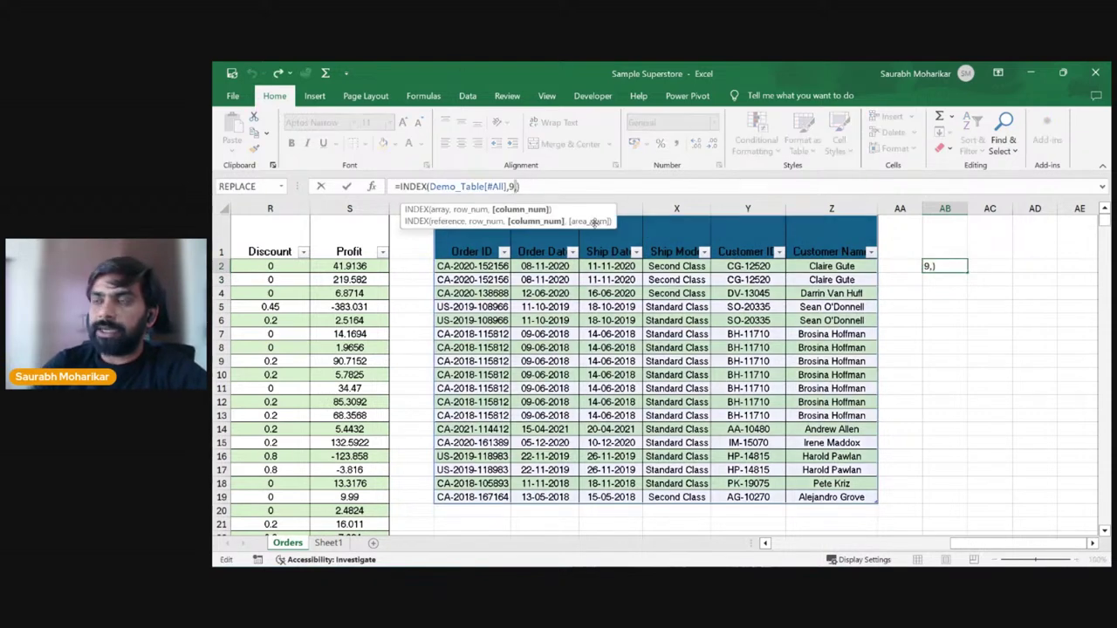
key("BackSpace")
key("Return")
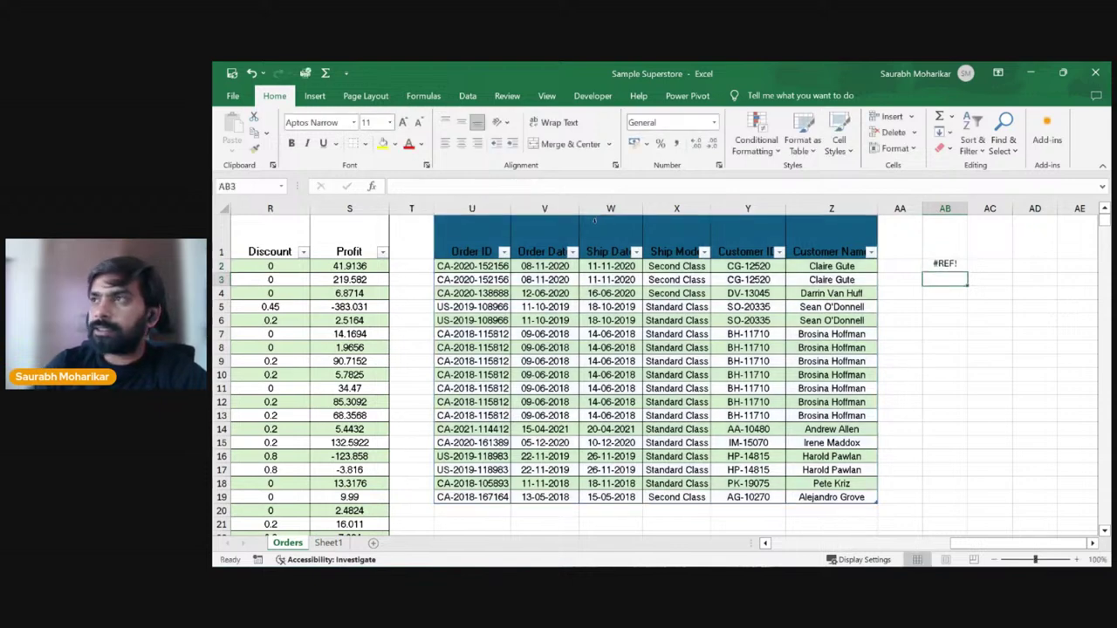
left_click(949, 267)
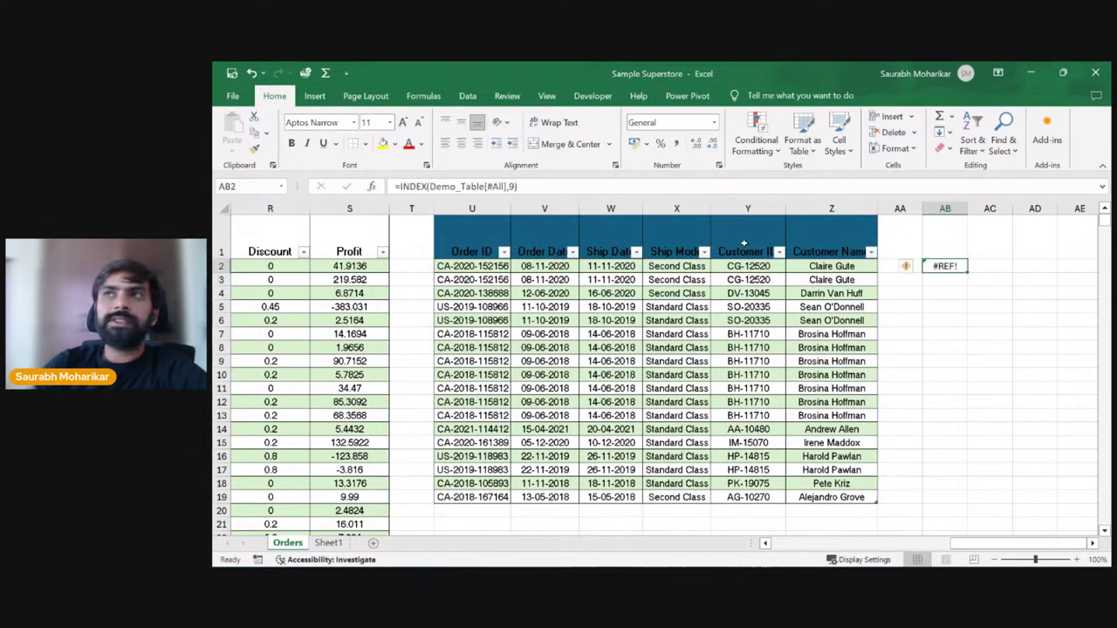
left_click(532, 188)
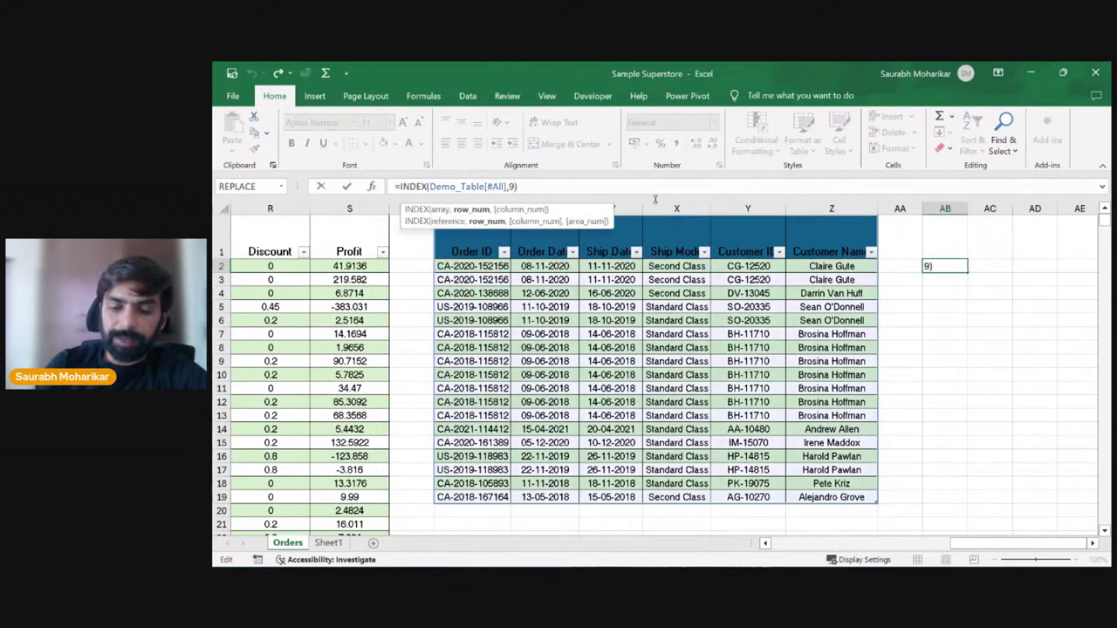
type(",5")
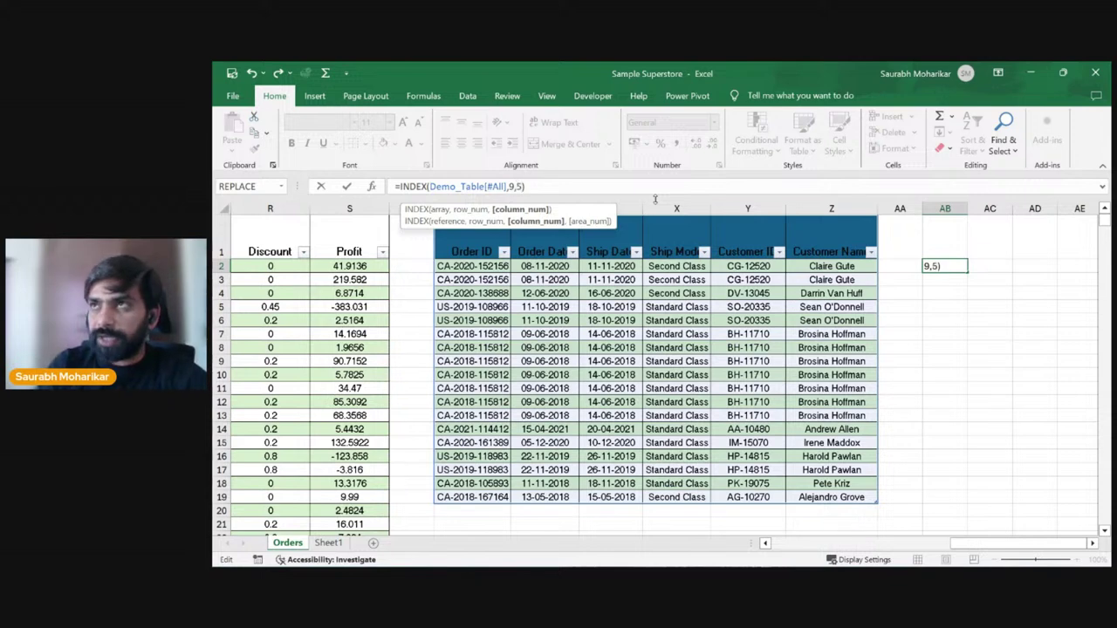
key("Return")
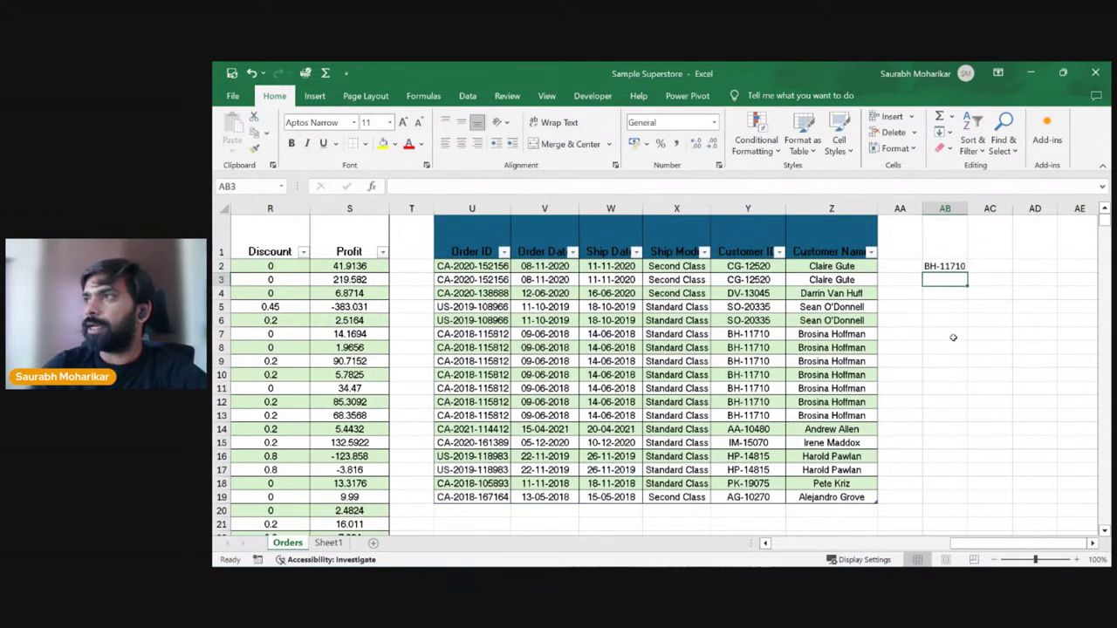
left_click(951, 265)
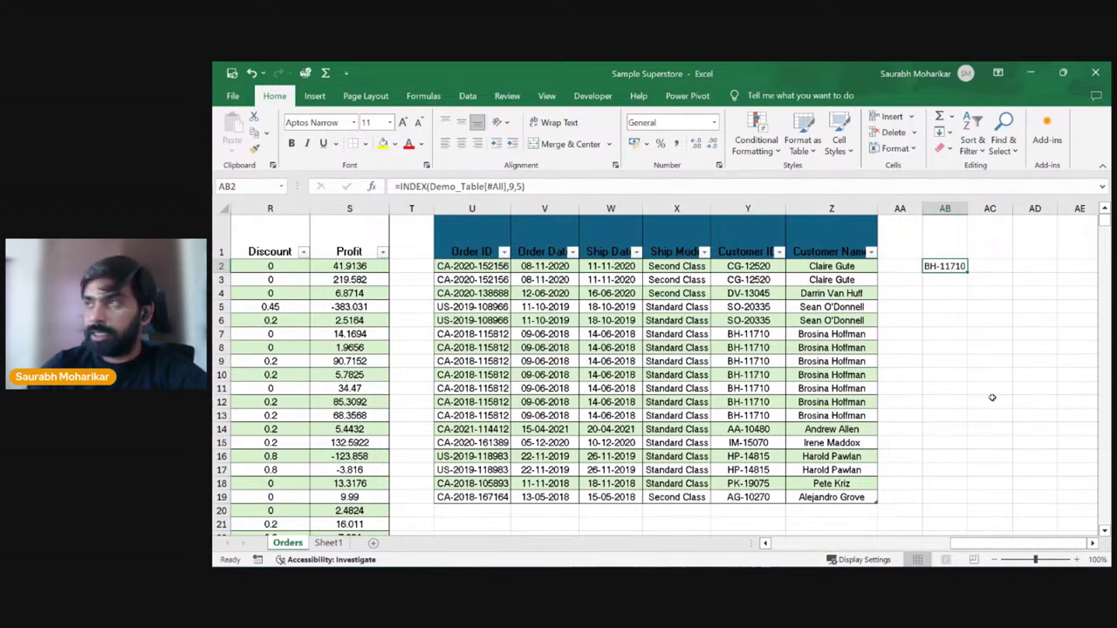
Step: Try an 'Ind' label and a new column at AA, then undo both
left_click(910, 264)
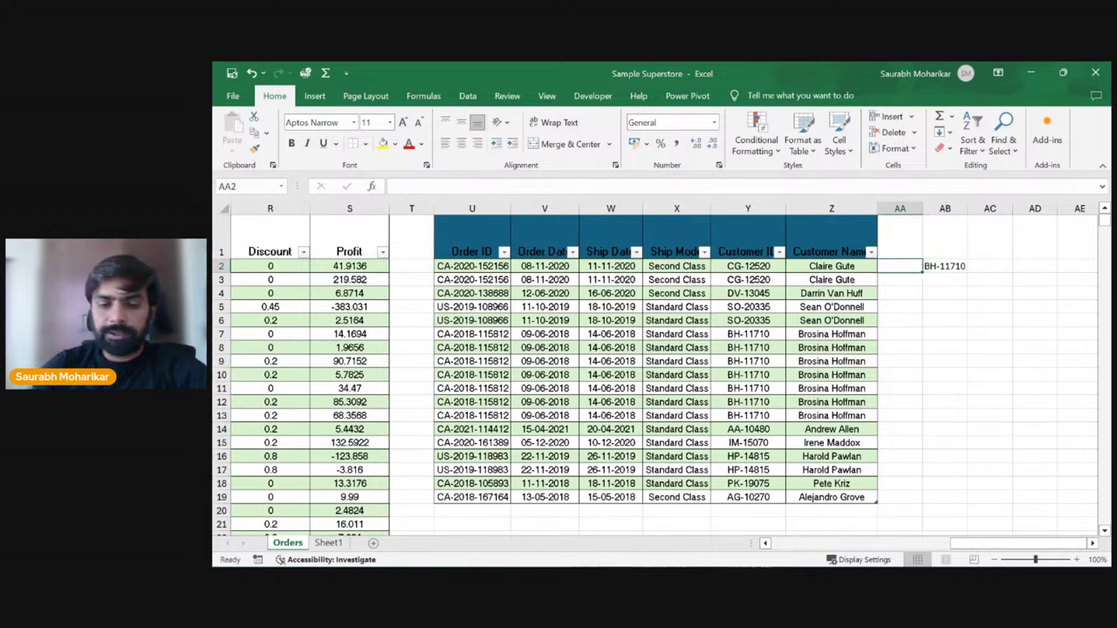
type("Index")
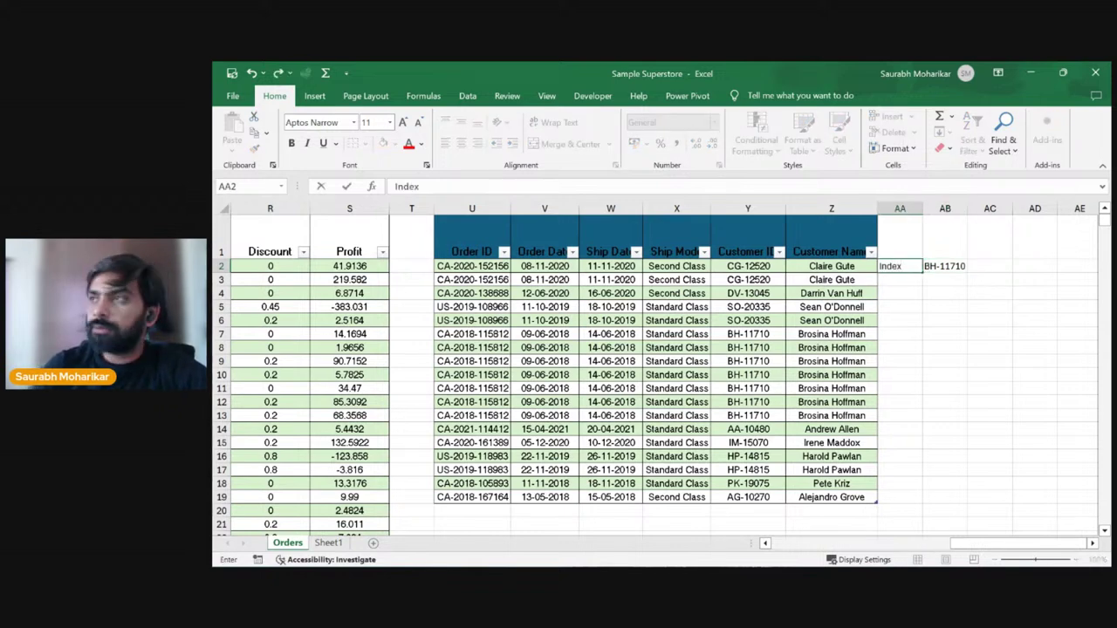
key("Return")
key("ctrl+z")
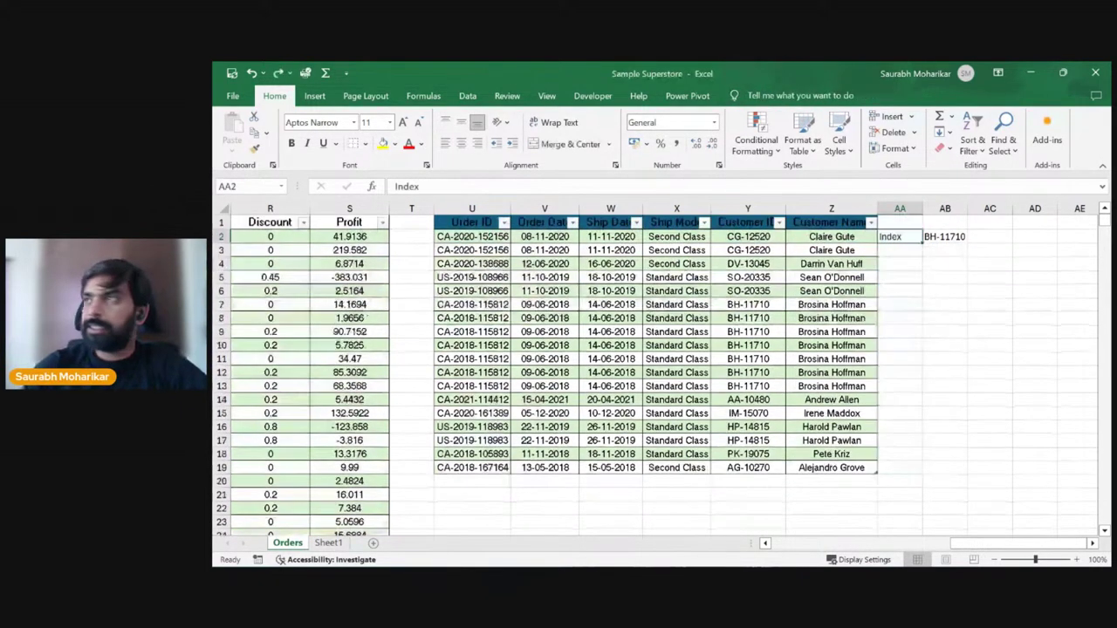
right_click(896, 213)
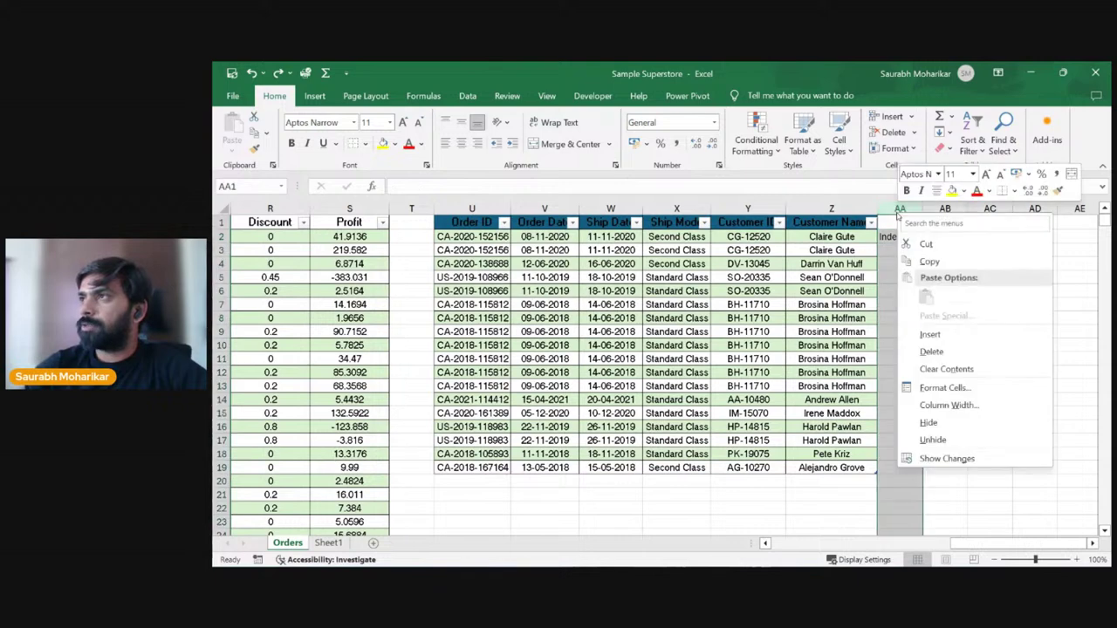
left_click(948, 334)
left_click(973, 286)
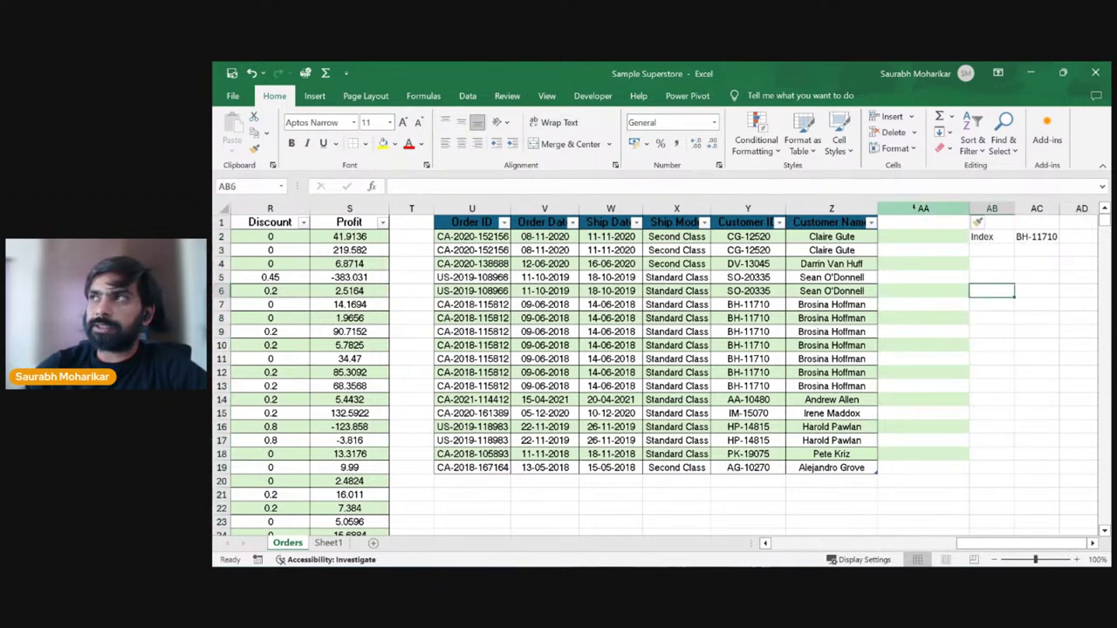
left_click(914, 210)
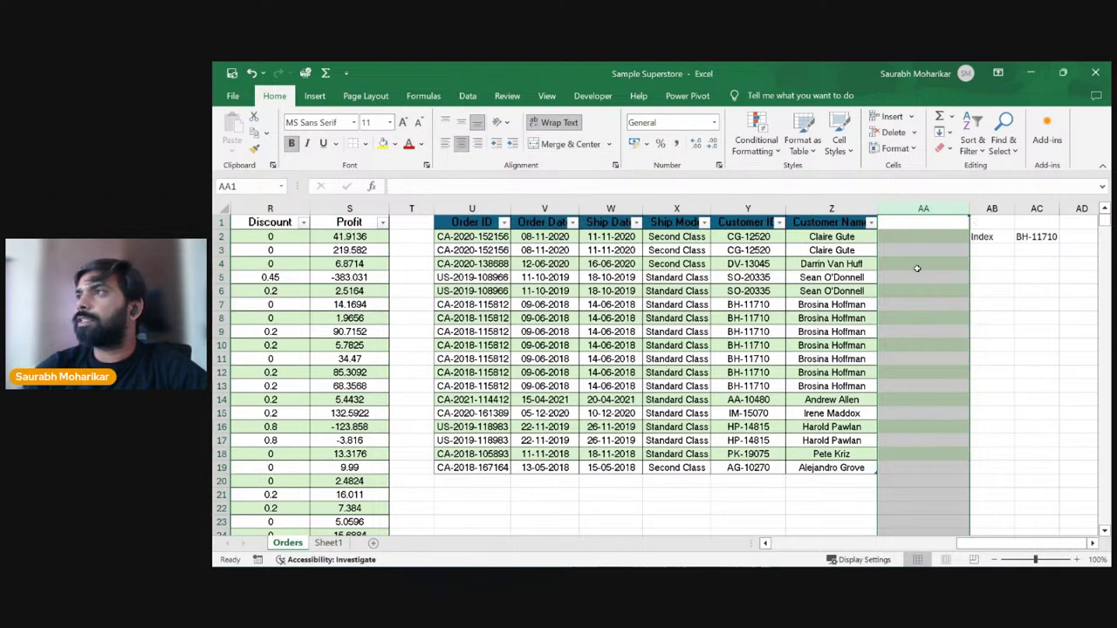
right_click(917, 267)
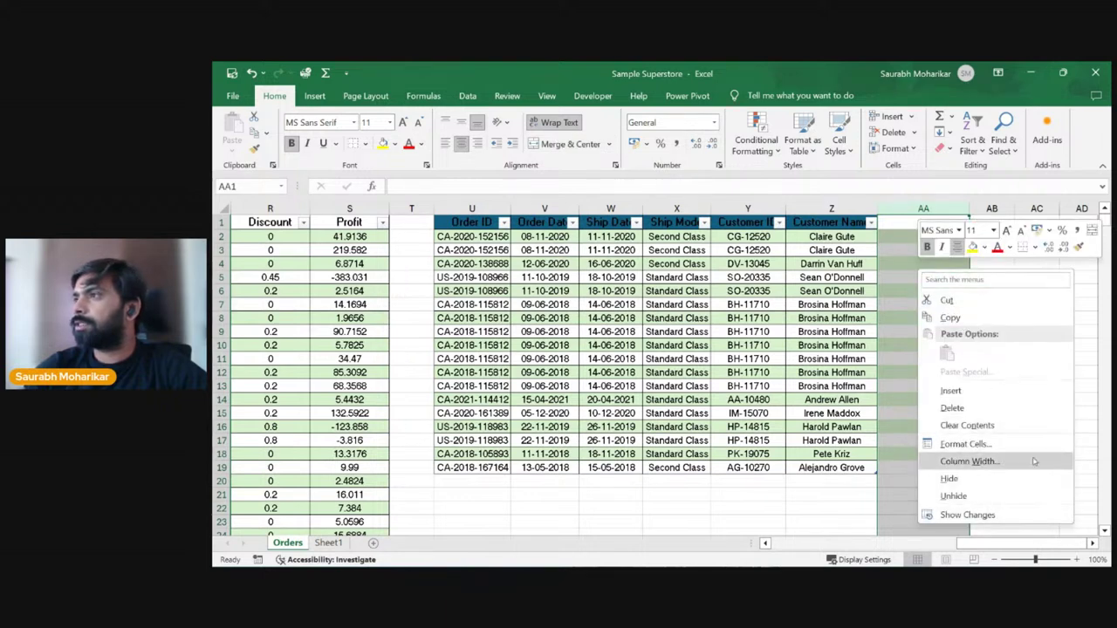
key("Escape")
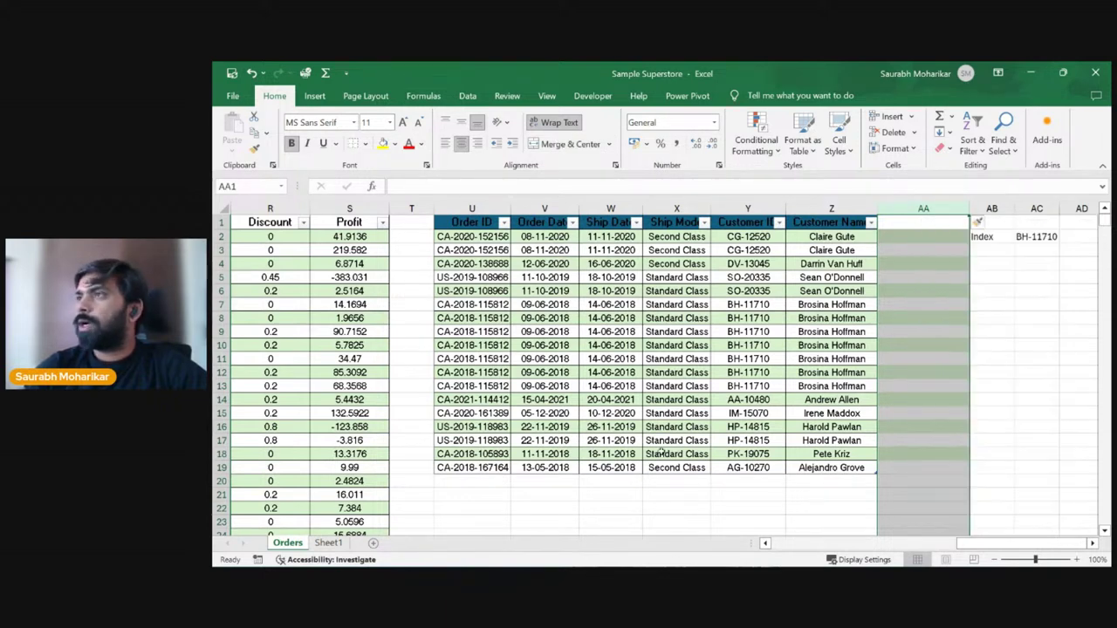
key("ctrl+z")
left_click(990, 322)
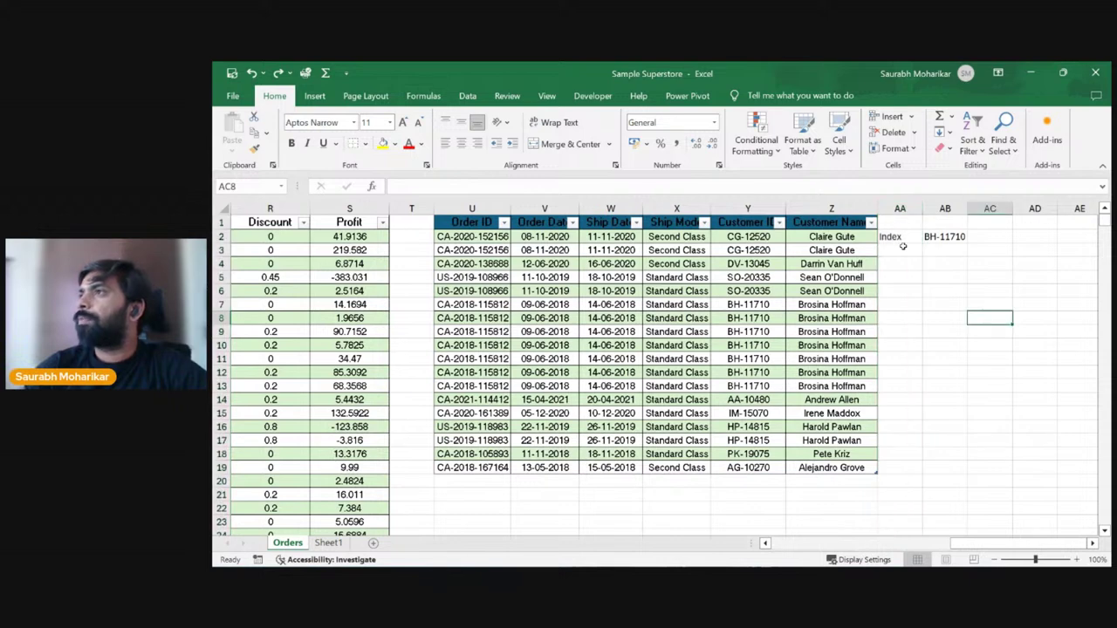
Step: Insert a column at AB and label AB2 'Index', shifting the result to AC2
left_click(902, 238)
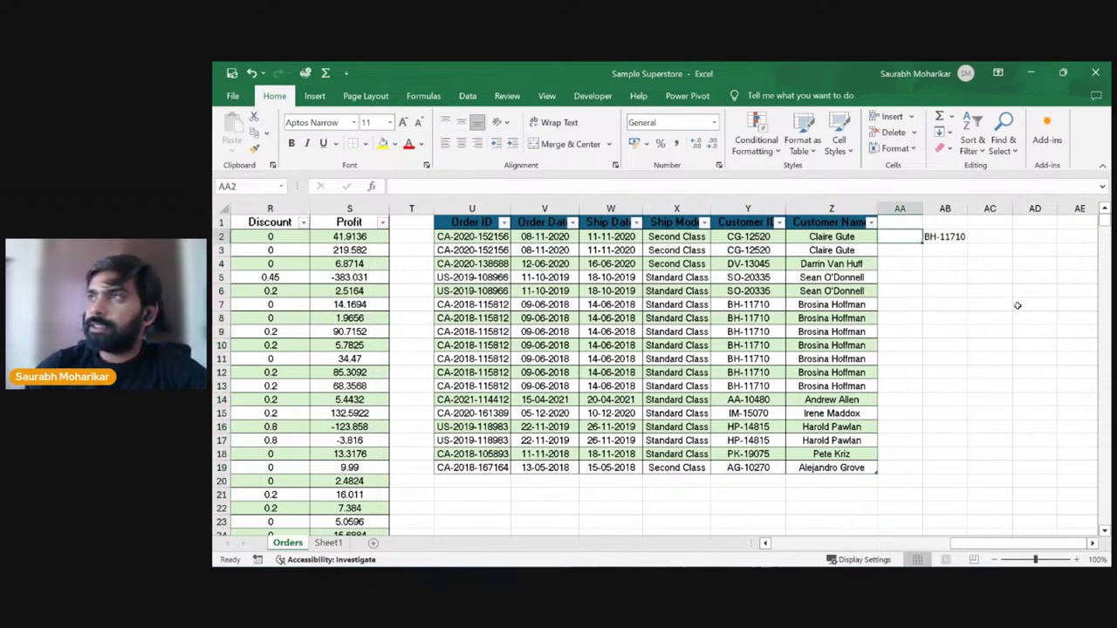
right_click(950, 209)
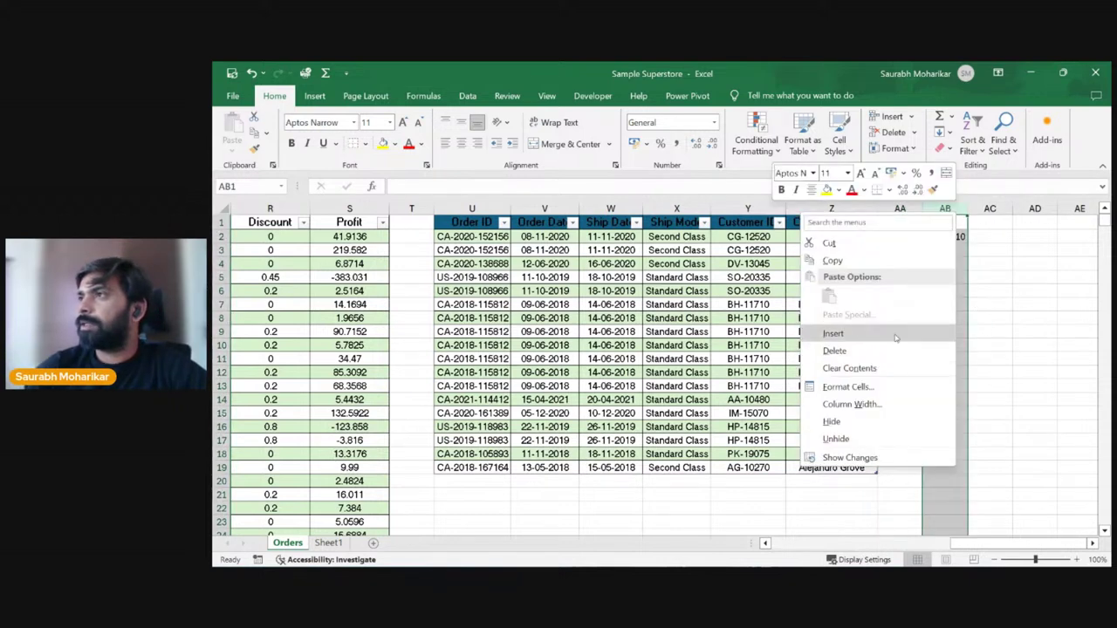
left_click(950, 335)
key("Down")
type("In")
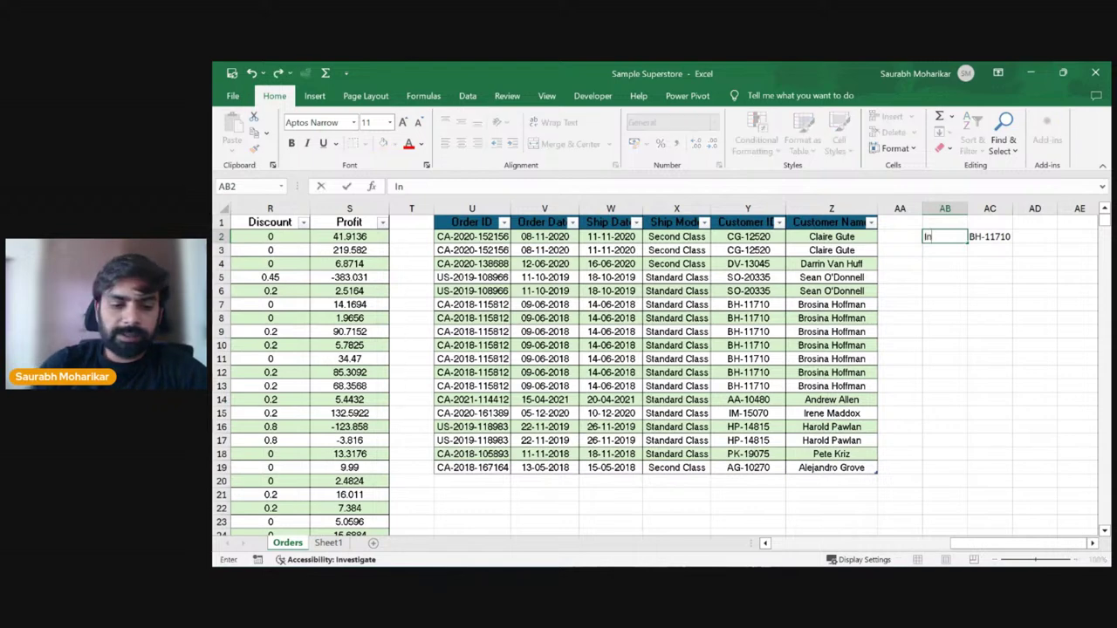
type("dex")
key("Return")
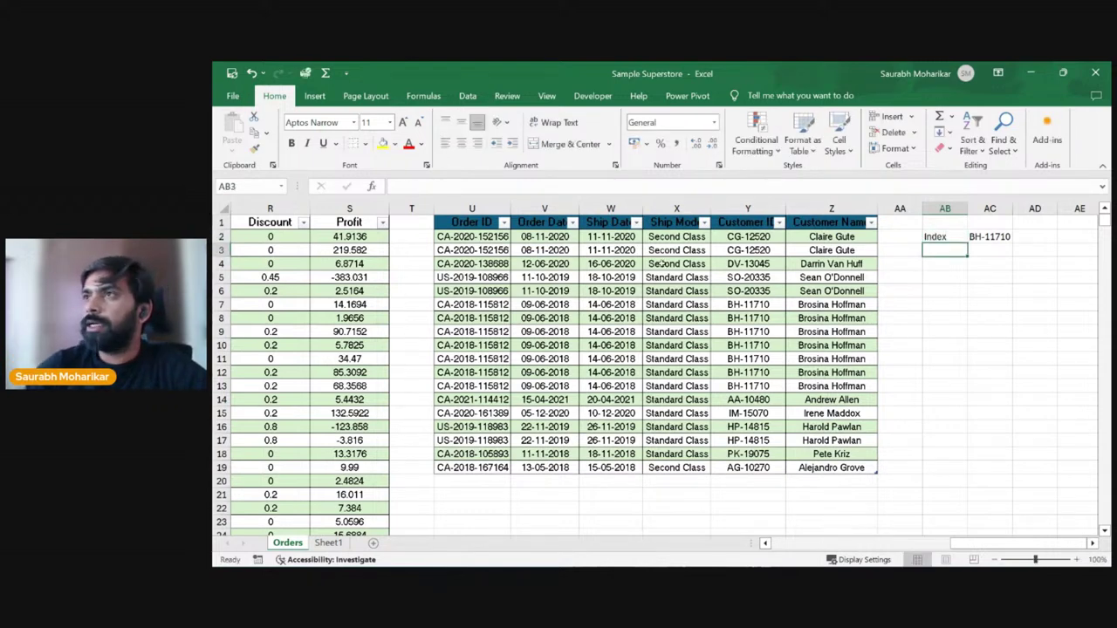
left_click(471, 481)
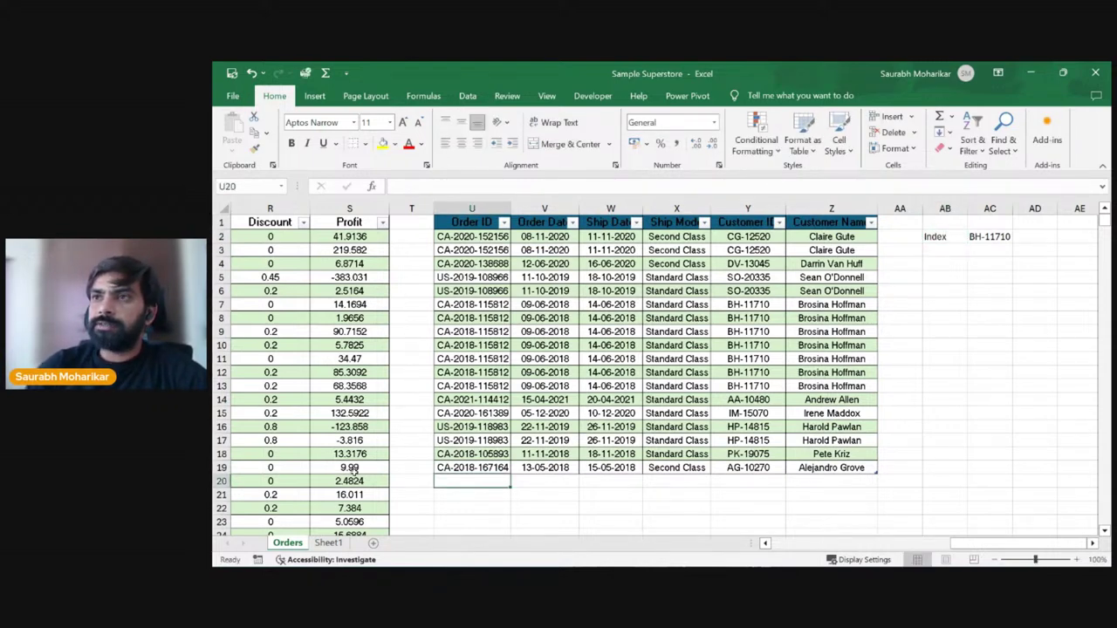
left_click(360, 482)
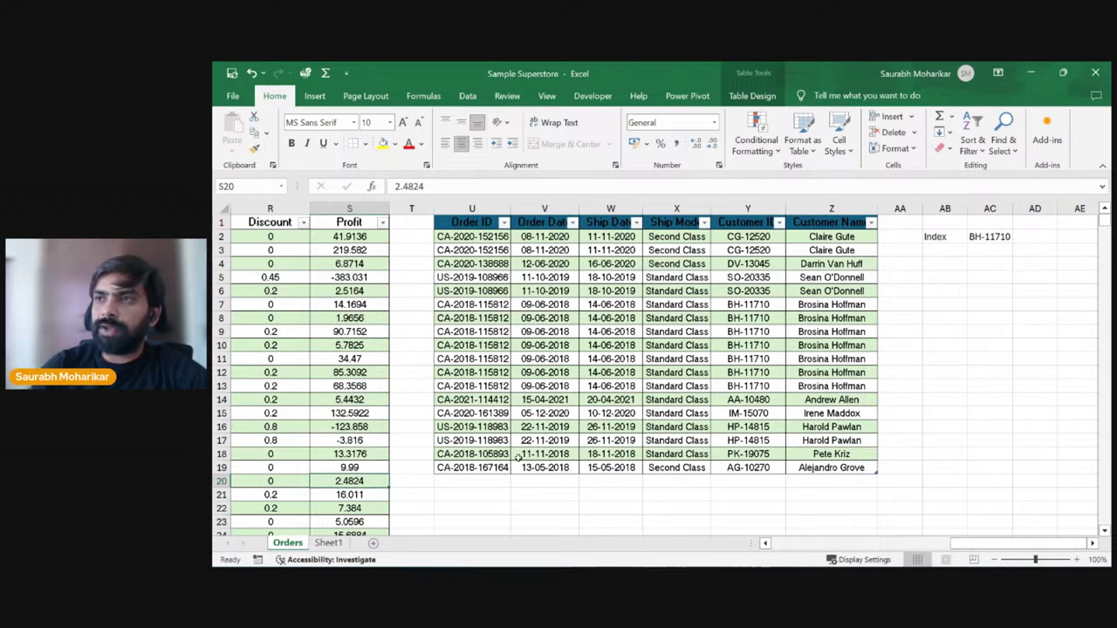
Step: Copy the last Order ID into row 20 and fill that row with row 19's values
left_click(471, 467)
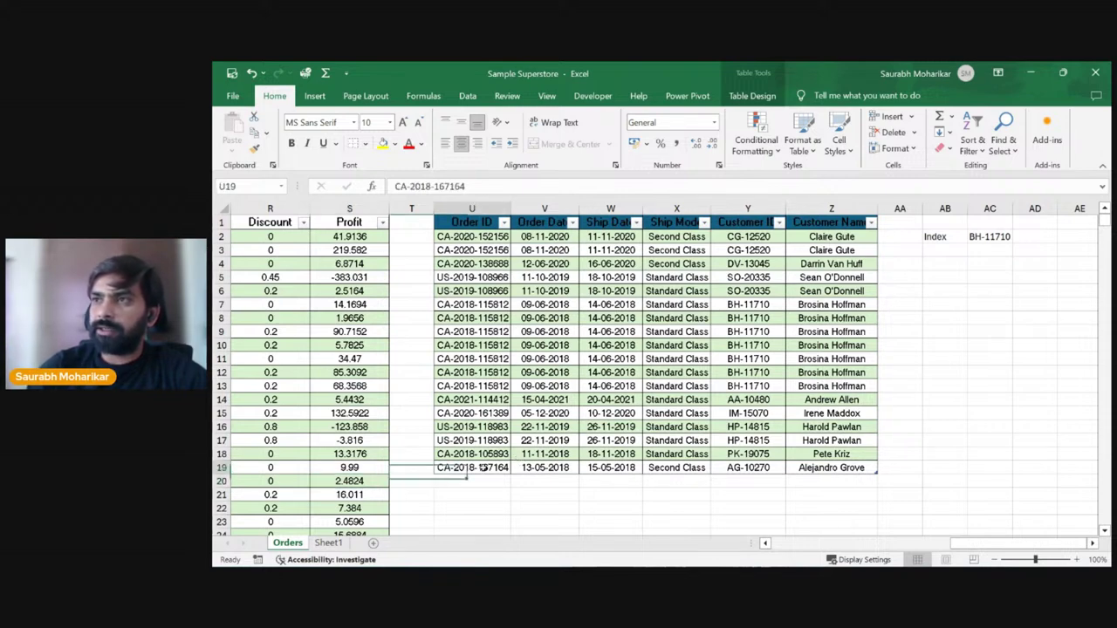
key("ctrl+c")
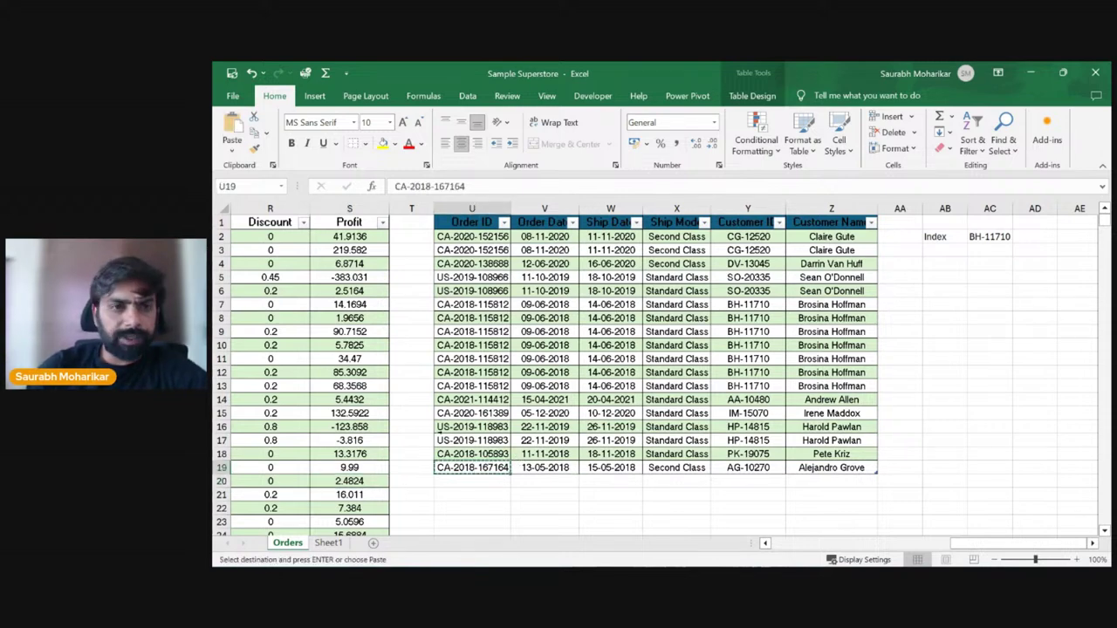
left_click(471, 482)
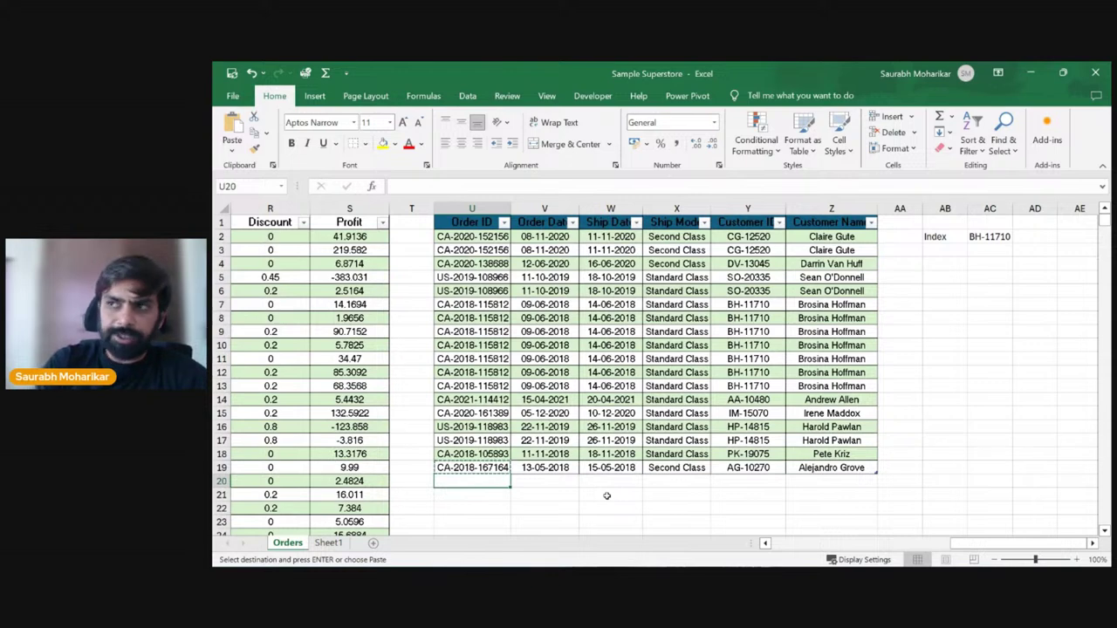
key("ctrl+v")
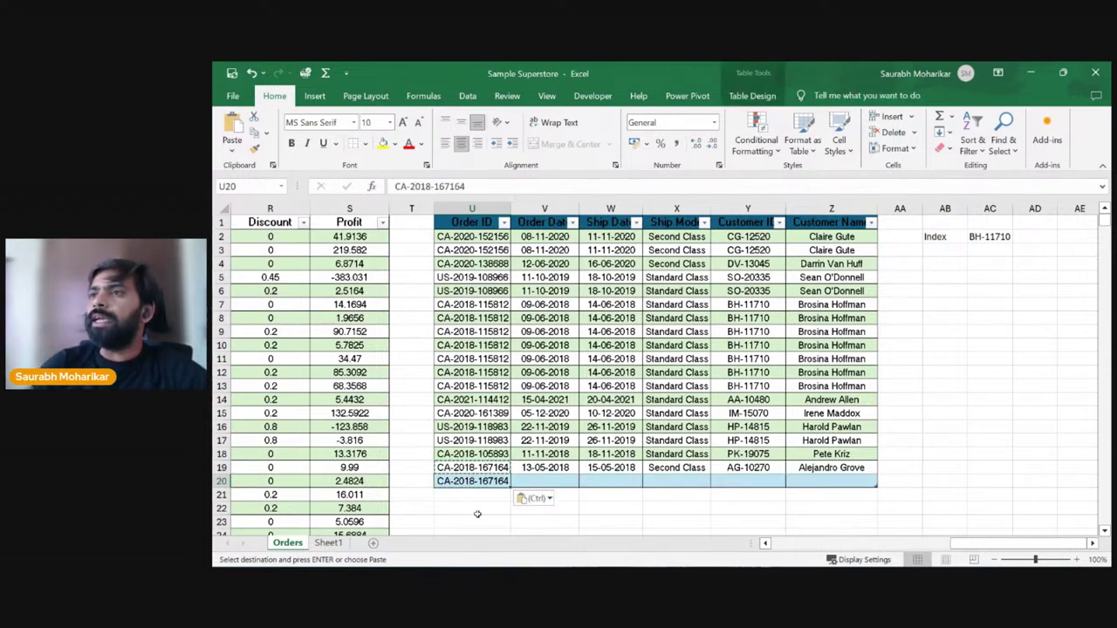
left_click(471, 508)
left_click_drag(534, 479, 652, 486)
key("shift+Right")
key("shift+Right")
key("shift+Right")
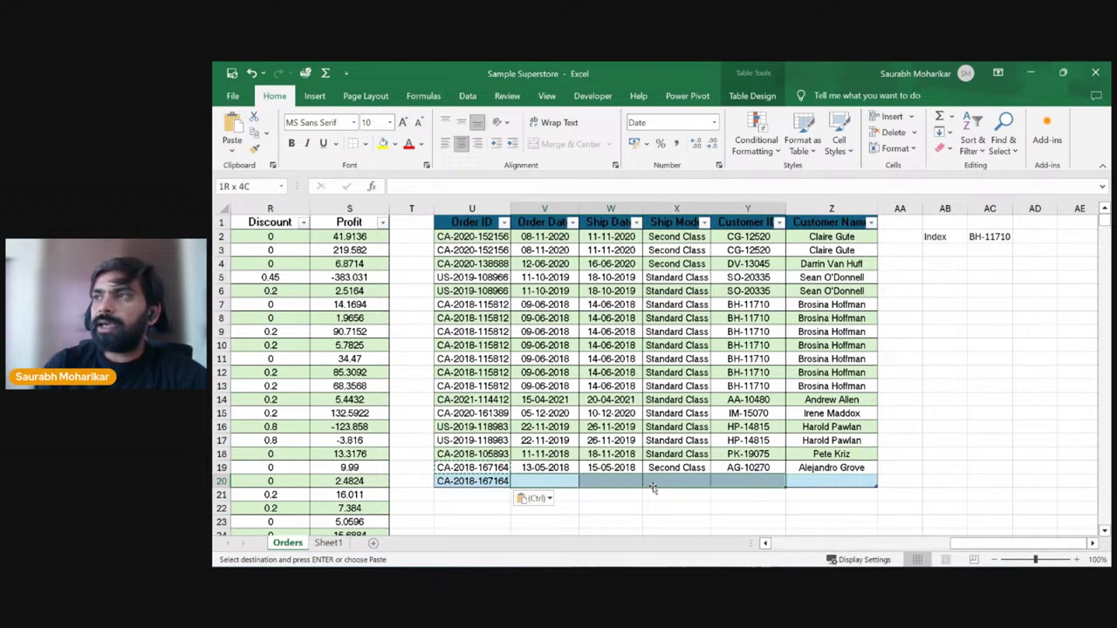
key("ctrl+d")
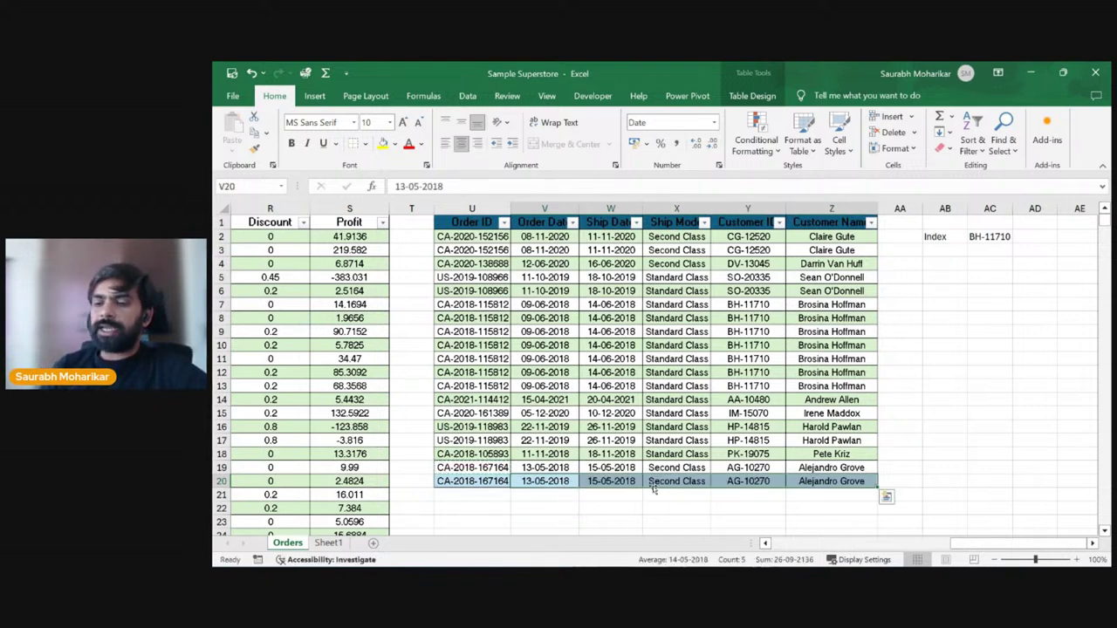
key("Tab")
left_click(532, 495)
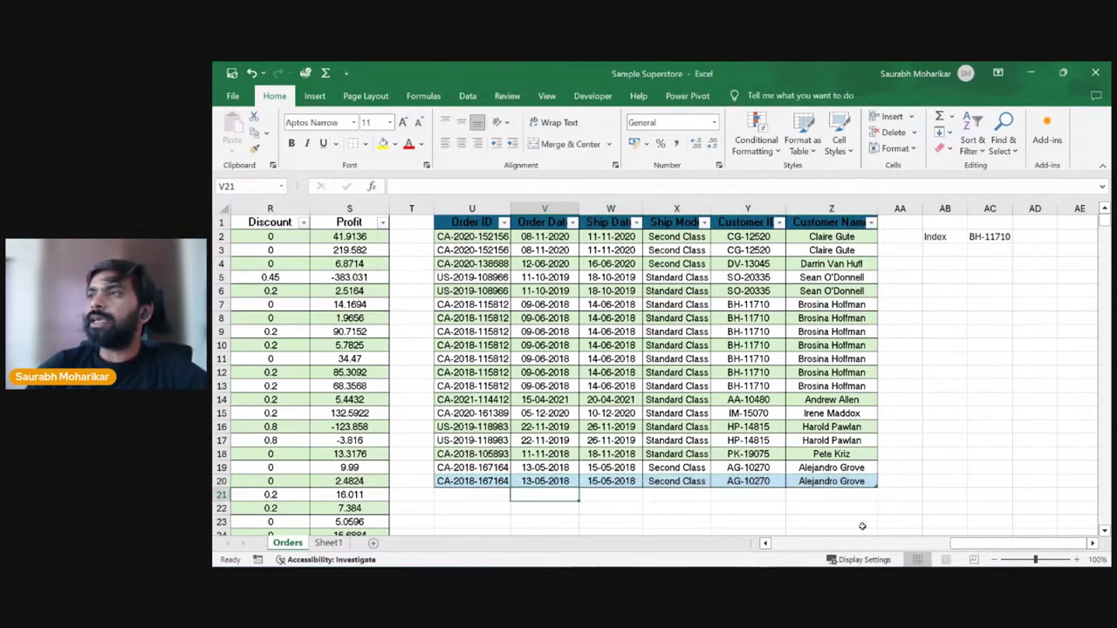
Step: Copy the 22-11-2019 order date into V21 below the table
left_click(475, 494)
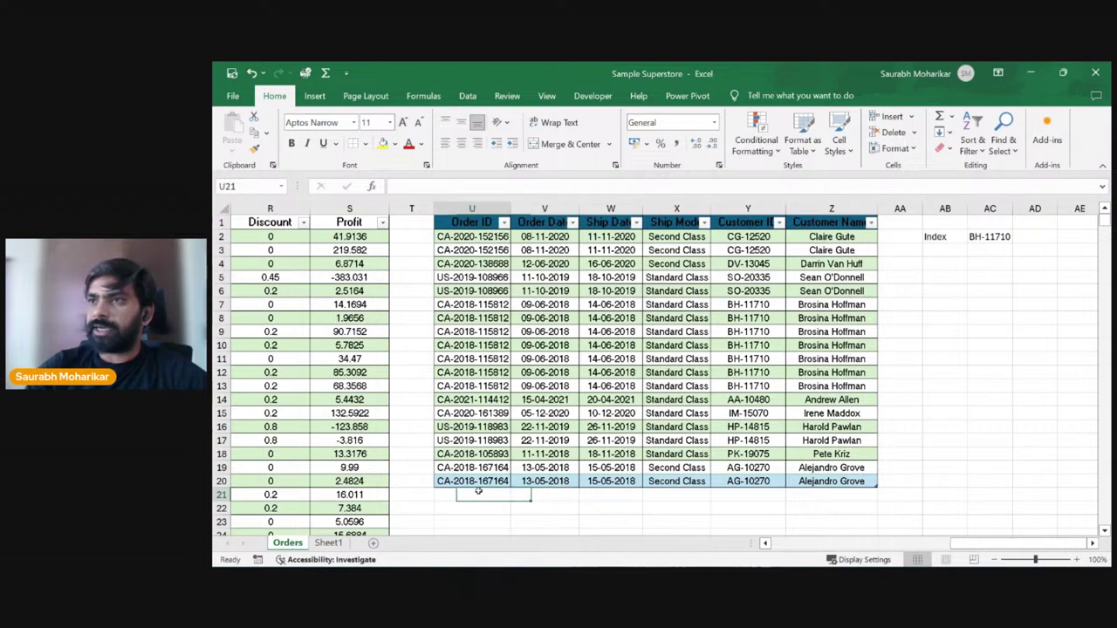
key("Right")
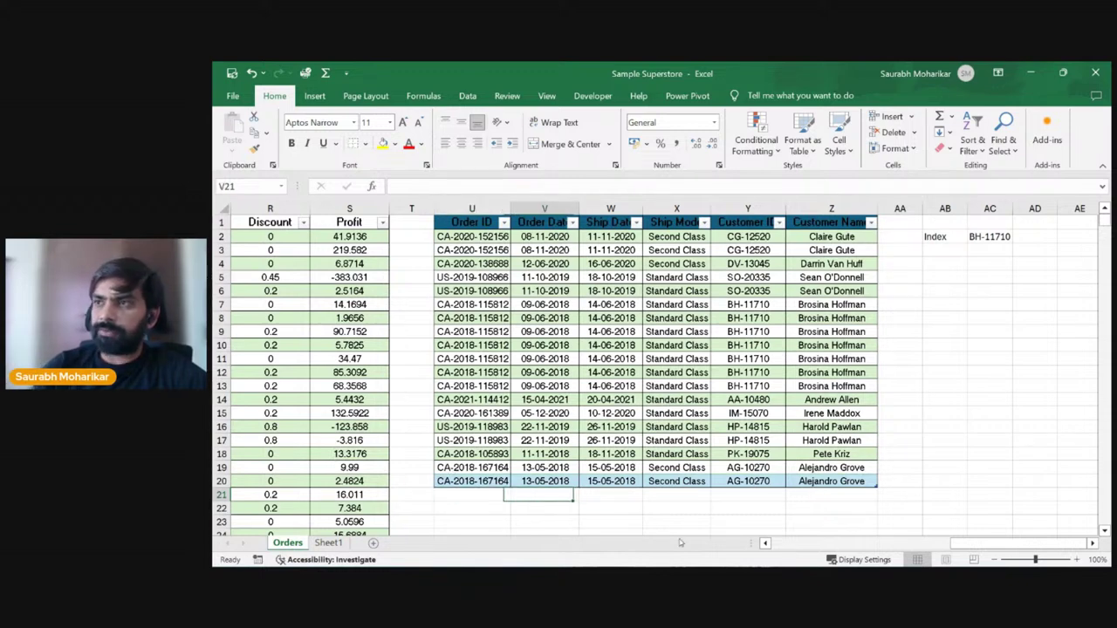
key("Up")
key("Up")
key("Up")
key("Up")
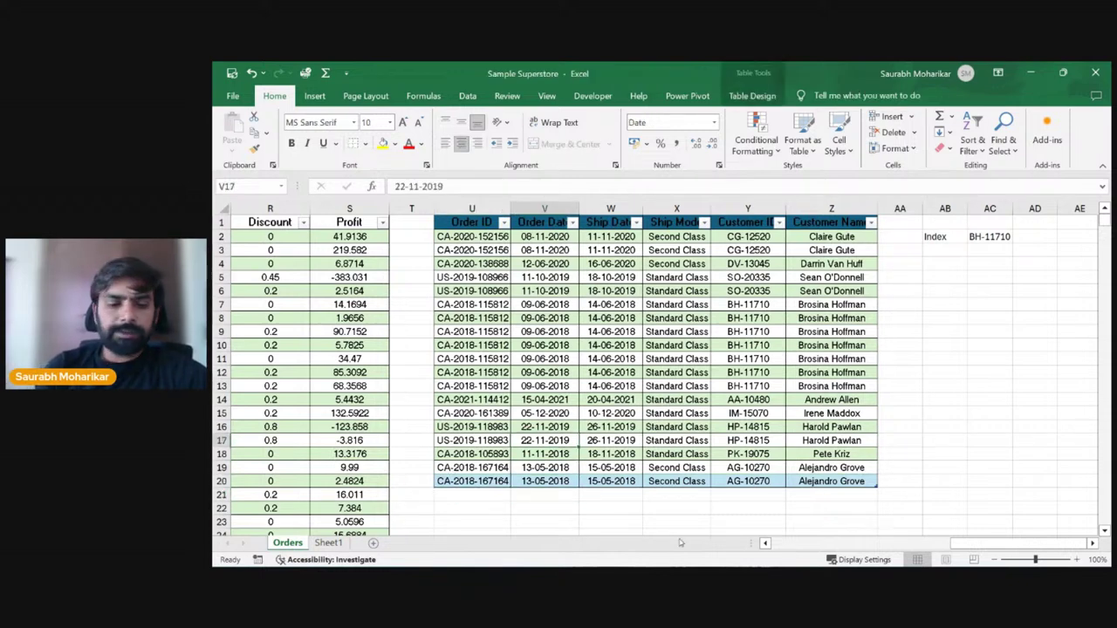
key("ctrl+c")
key("Down")
key("Down")
key("Down")
key("Down")
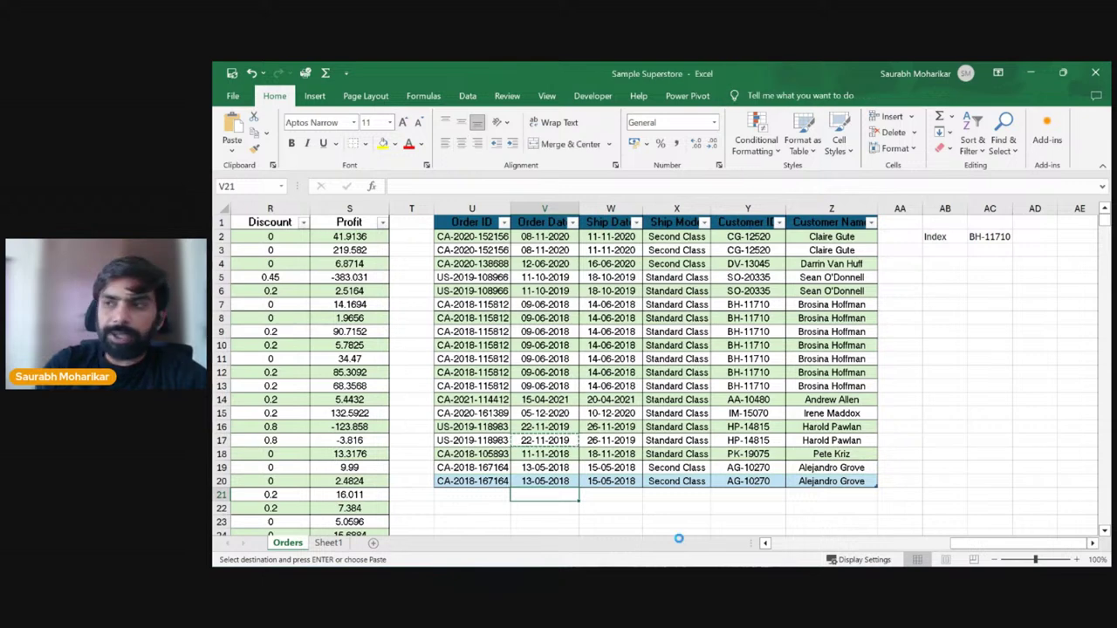
key("ctrl+v")
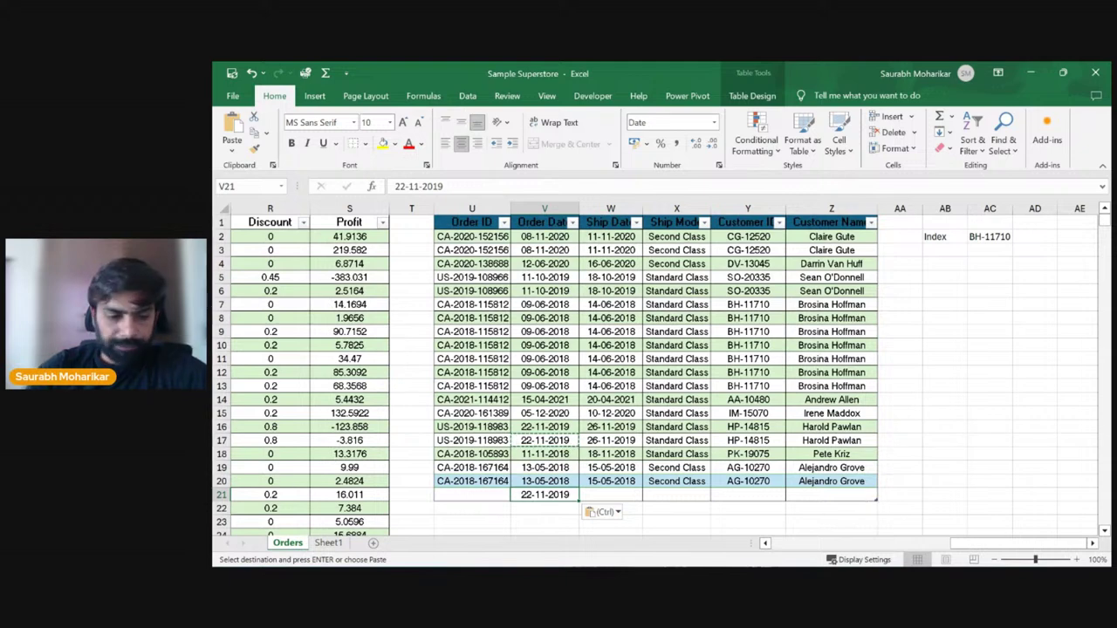
left_click(603, 511)
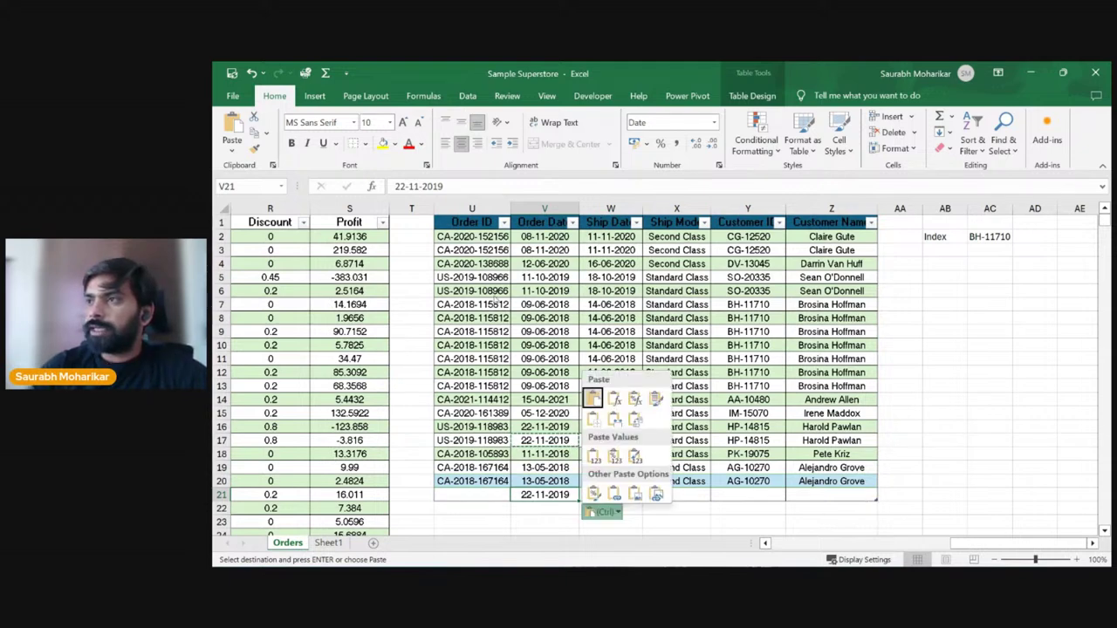
Step: Undo the stray pastes and table expansion, then cancel copy mode
key("ctrl")
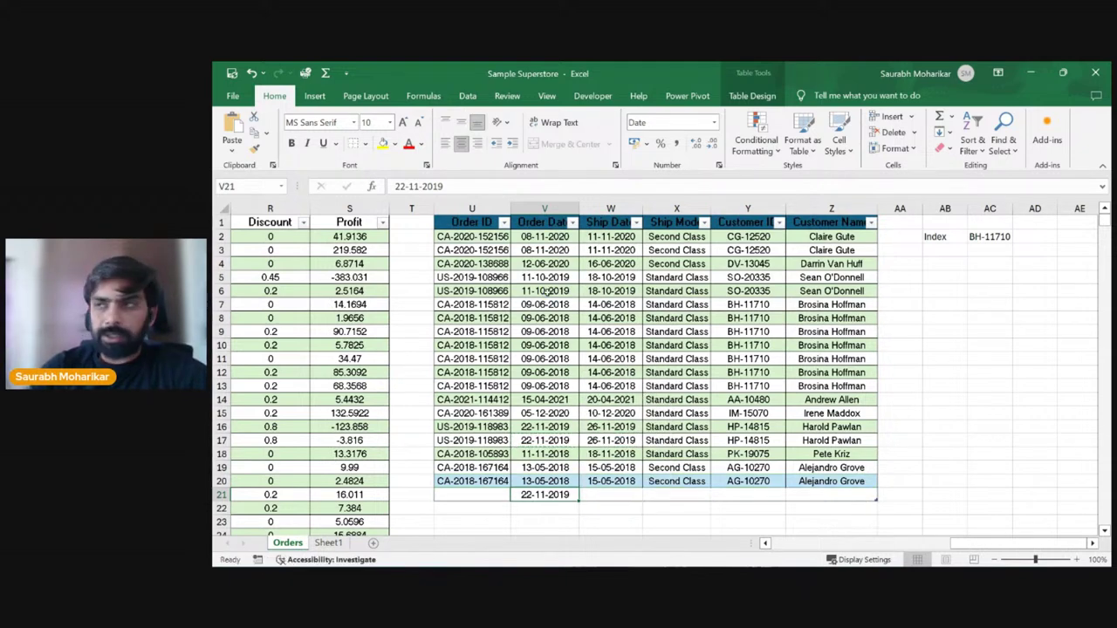
key("ctrl+z")
key("ctrl+z")
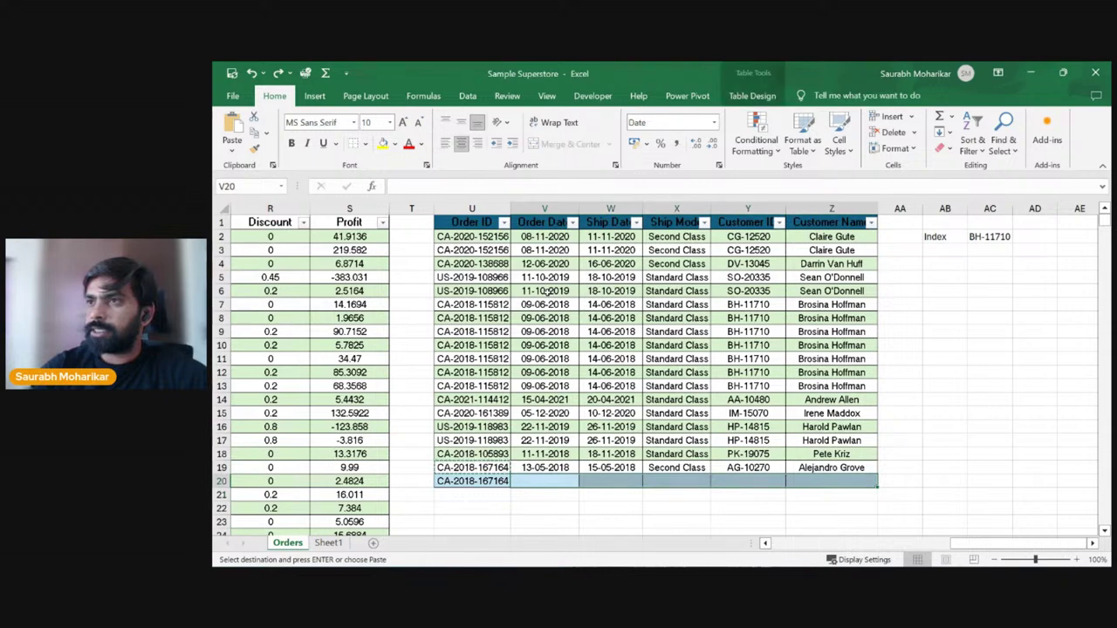
key("ctrl+z")
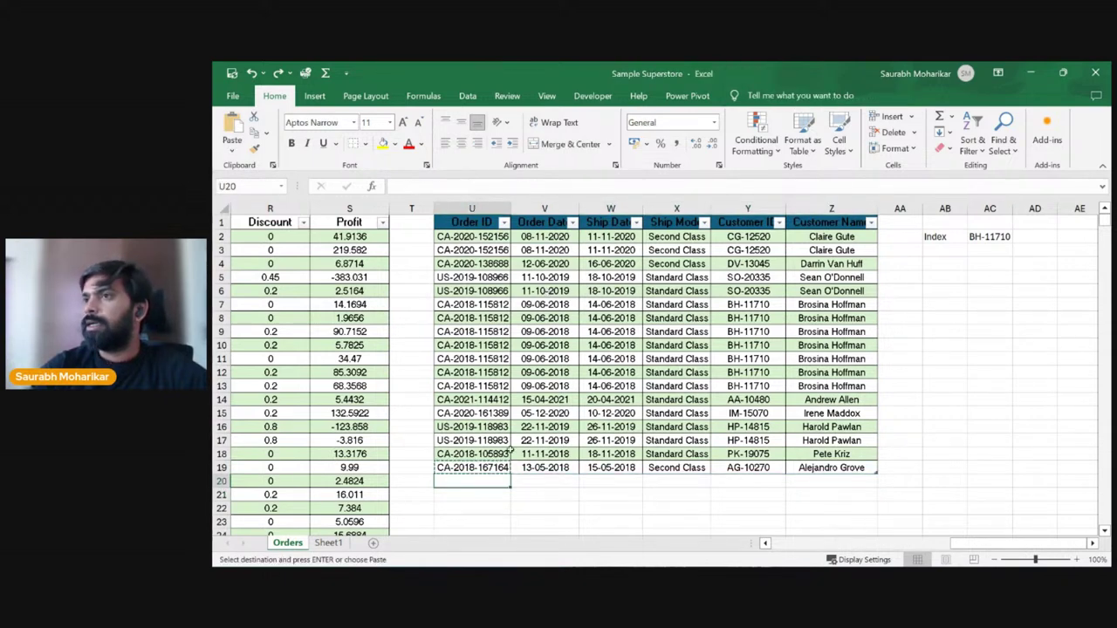
left_click(502, 468)
left_click(820, 440)
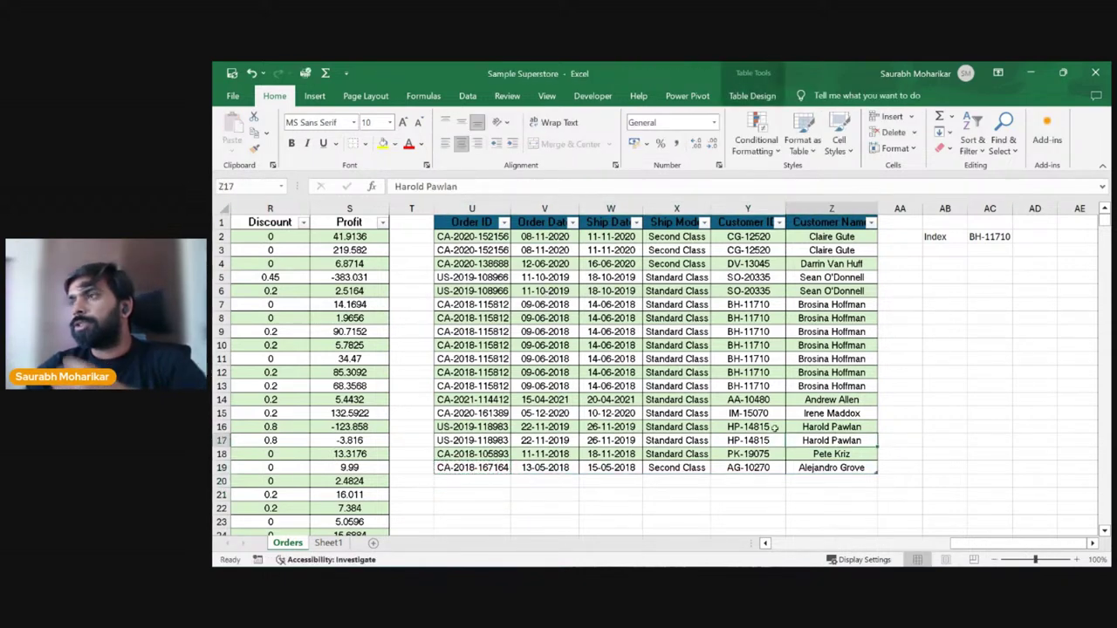
Step: Label cell AB3 'match'
left_click(943, 250)
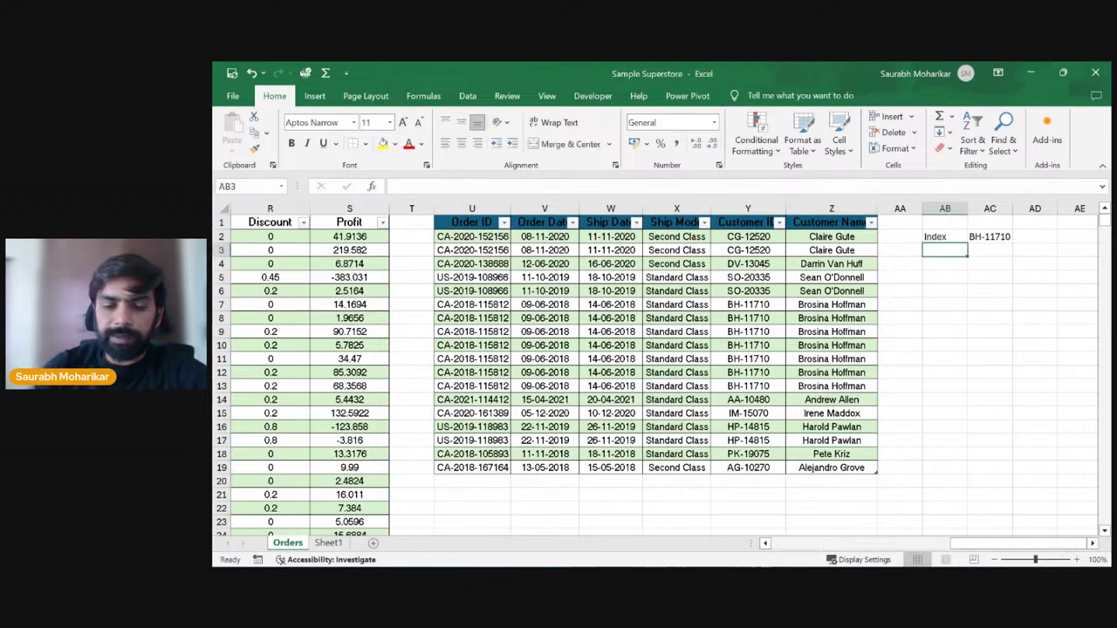
type("match")
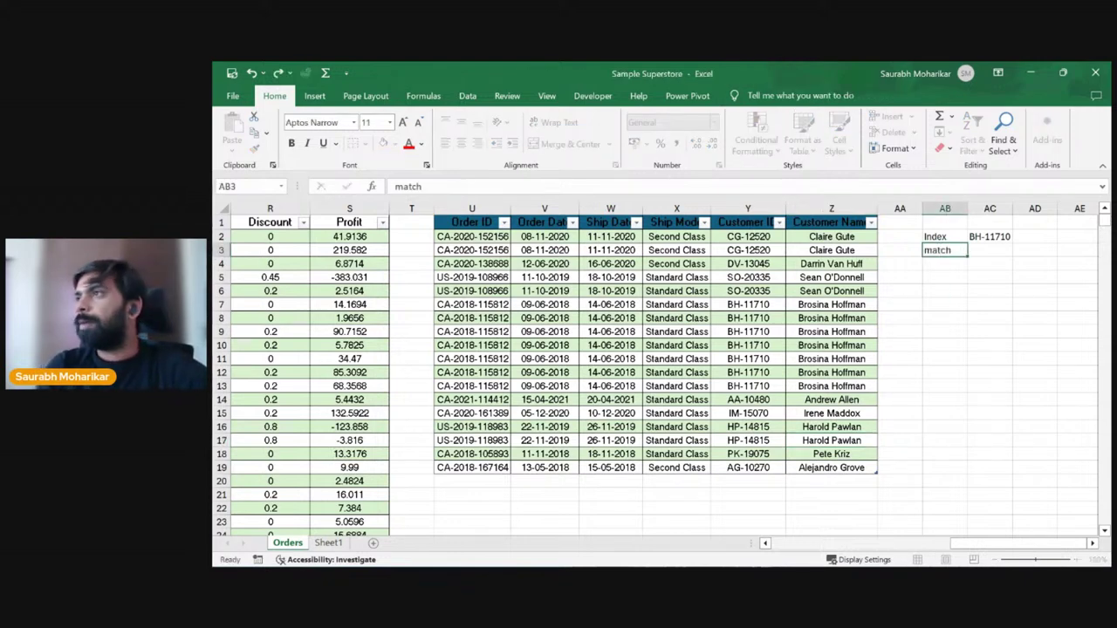
key("Tab")
Step: Enter =MATCH(AC1, Demo_Table Order ID column, 0) in AC3
type("=match")
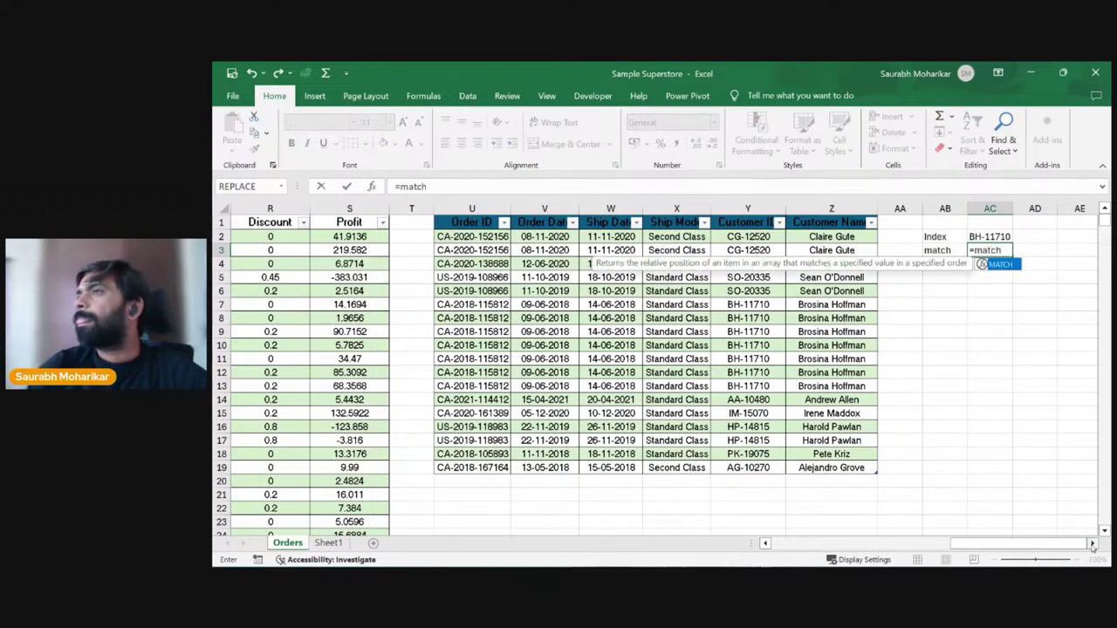
key("Tab")
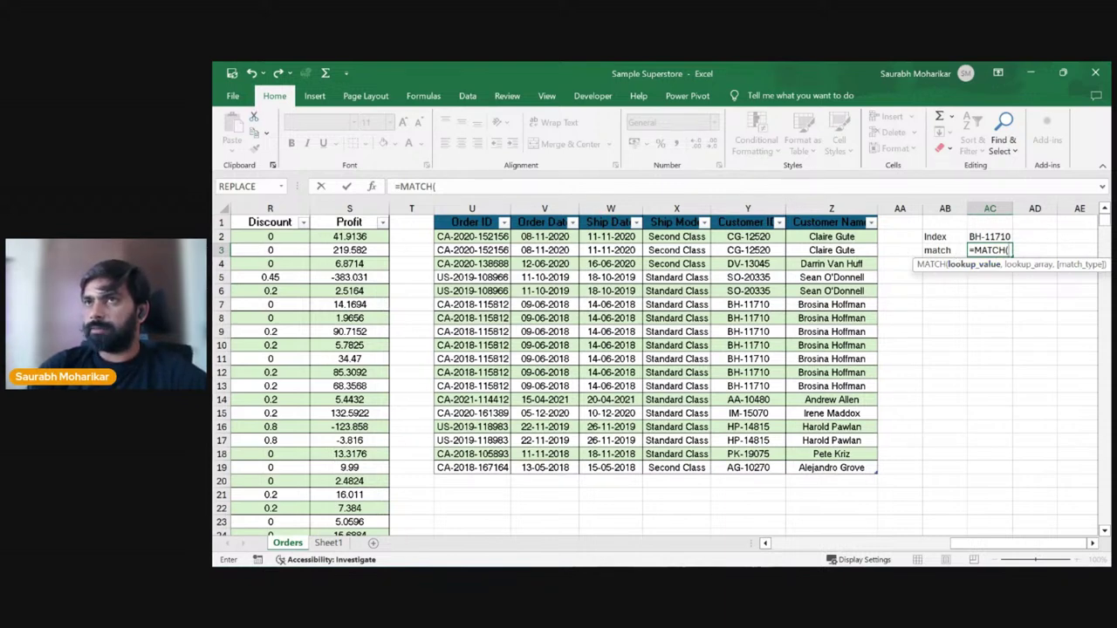
left_click(995, 222)
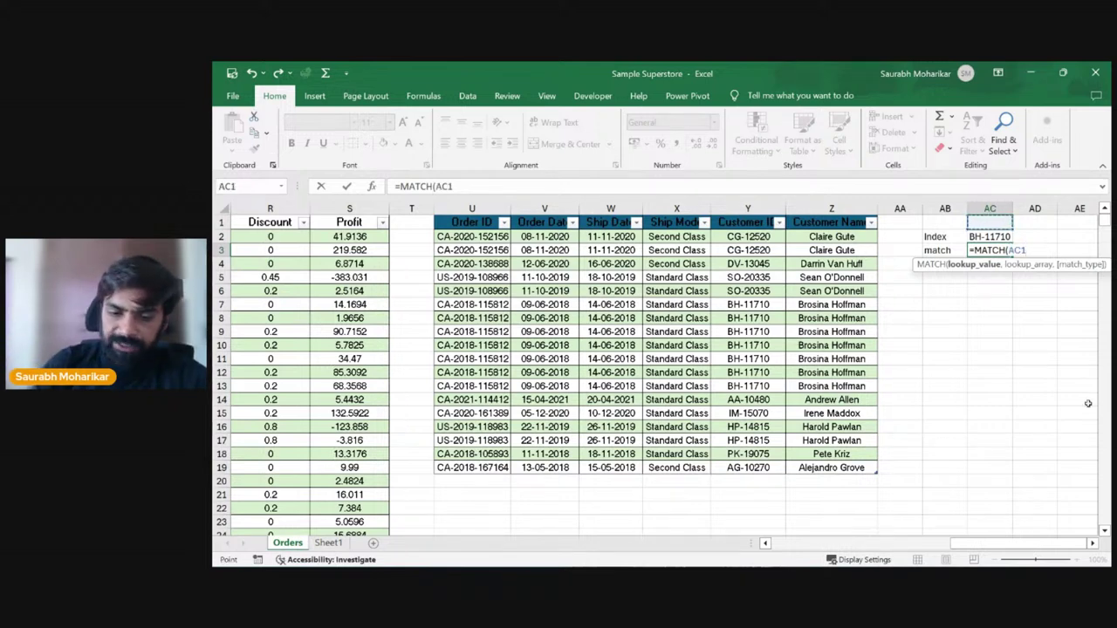
type(",")
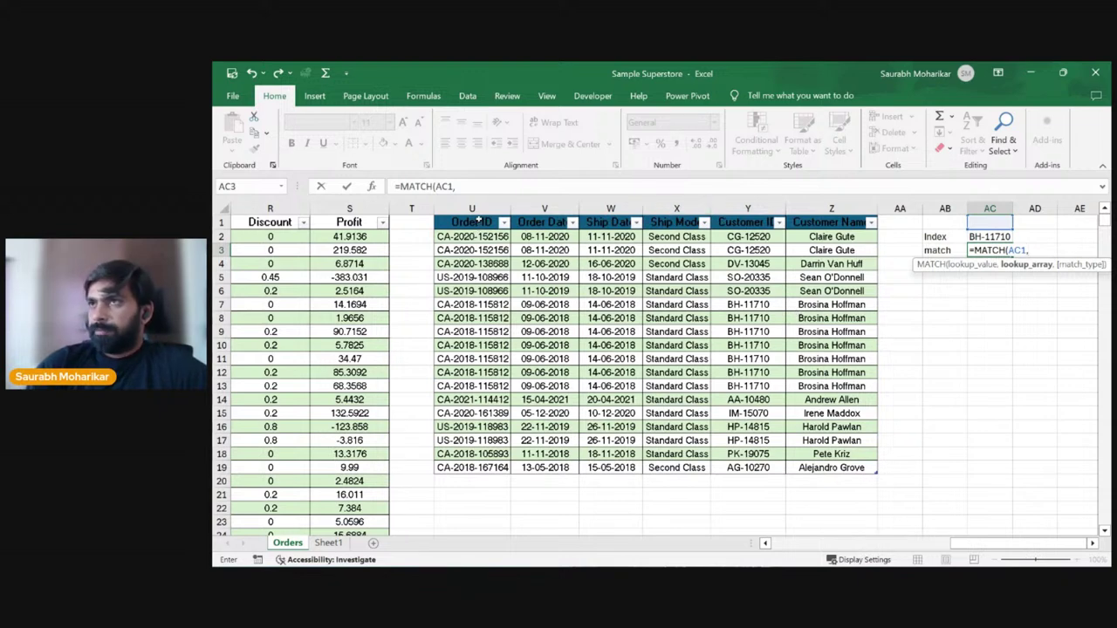
left_click_drag(478, 224, 492, 469)
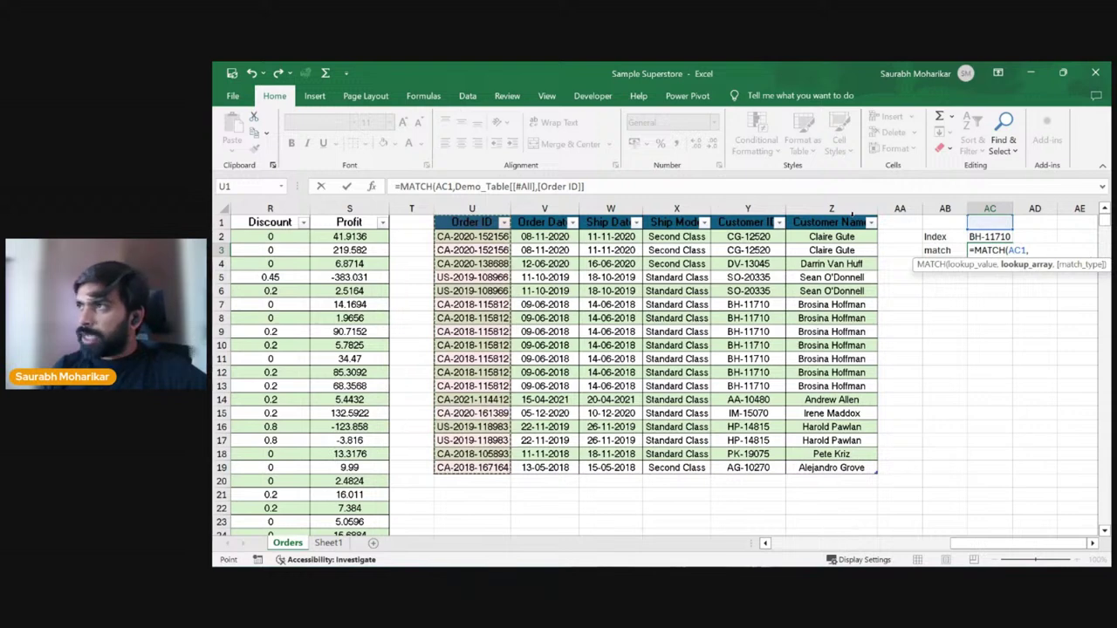
type("0")
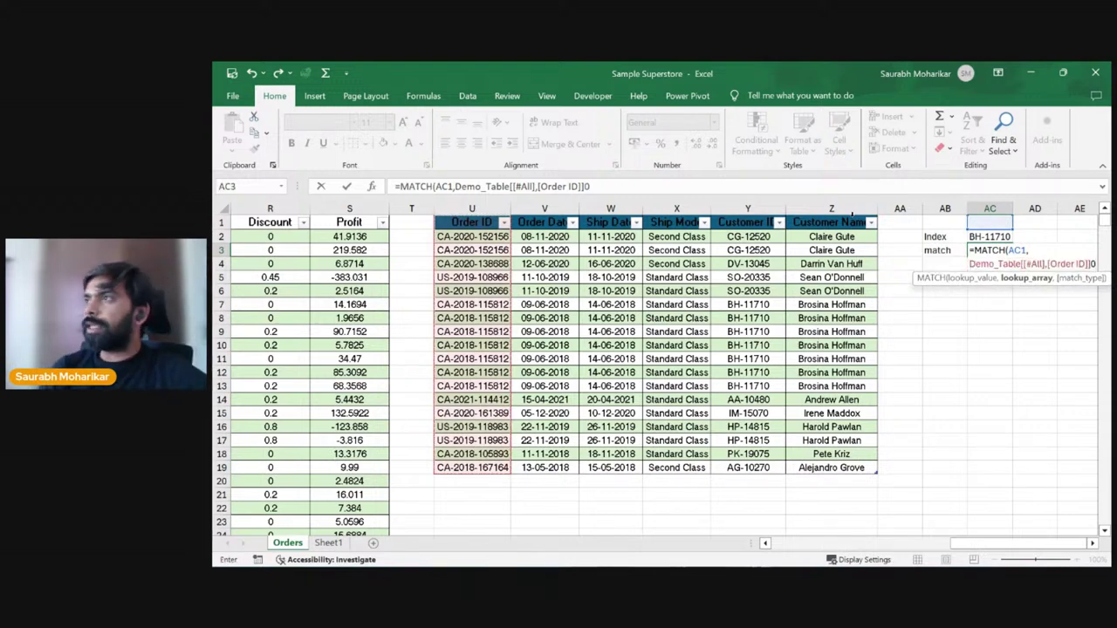
key("BackSpace")
type(",")
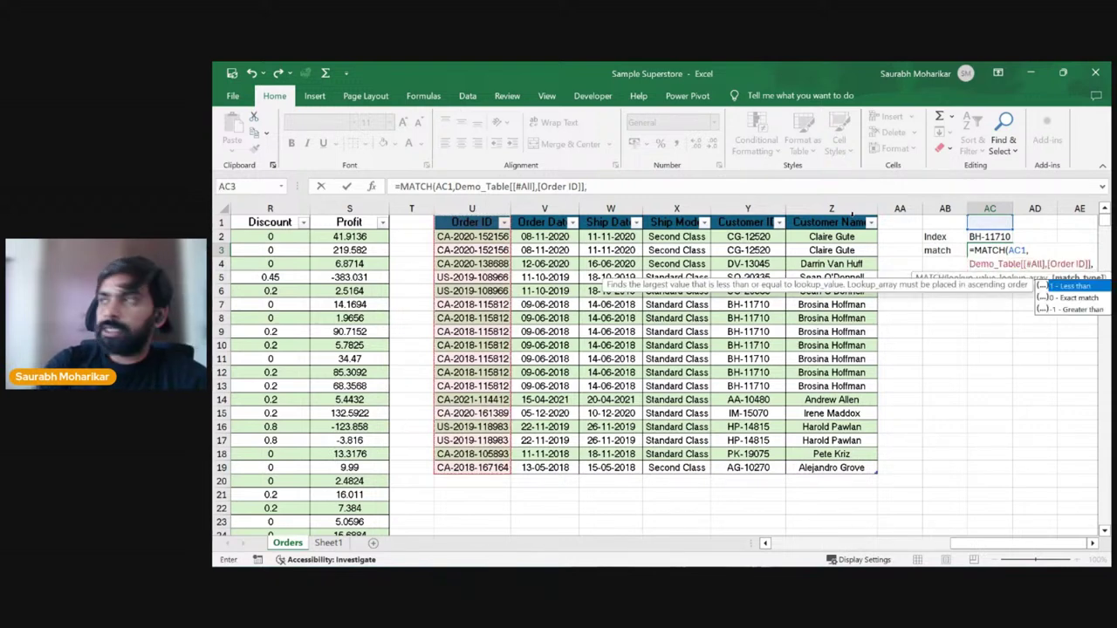
type("0")
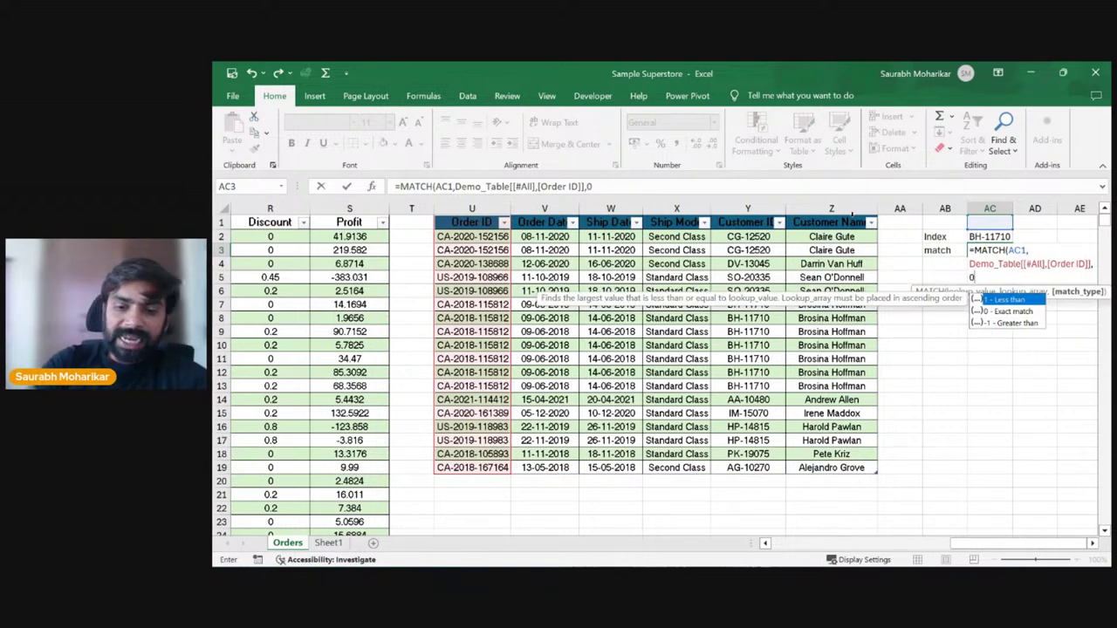
type(")")
Step: Confirm the MATCH formula and review the formulas in AC2 and AC3
left_click(944, 264)
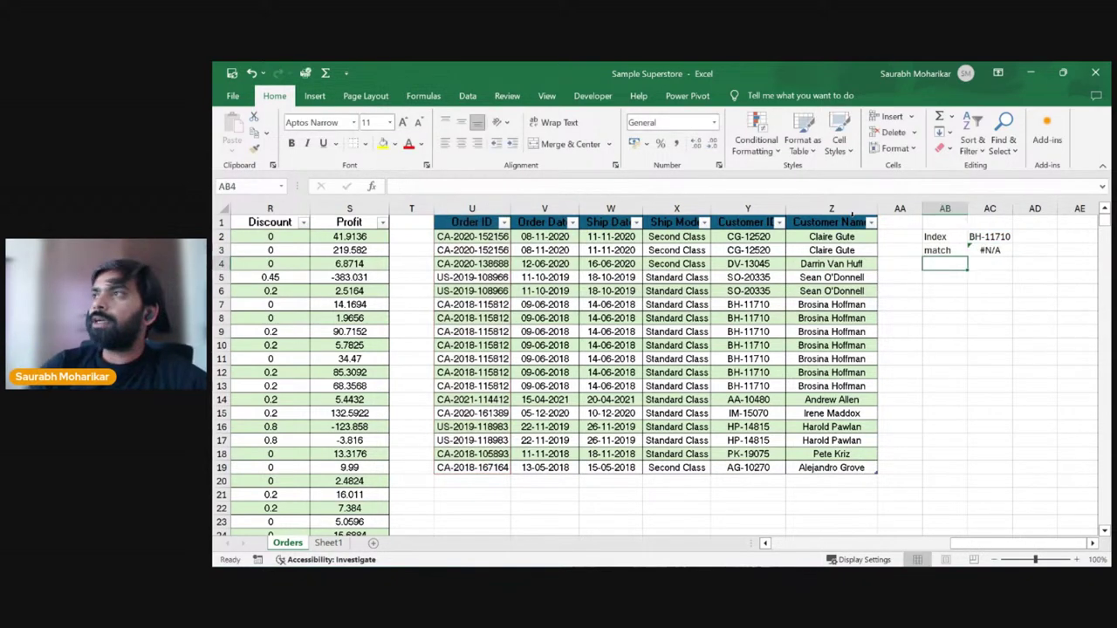
left_click(998, 241)
left_click(999, 251)
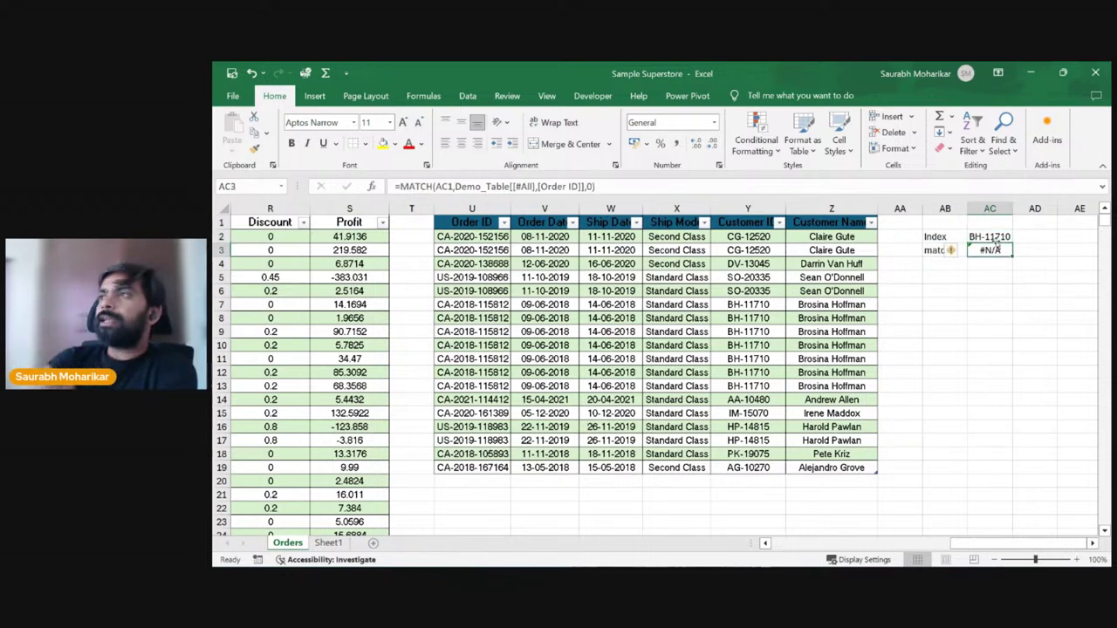
left_click(474, 331)
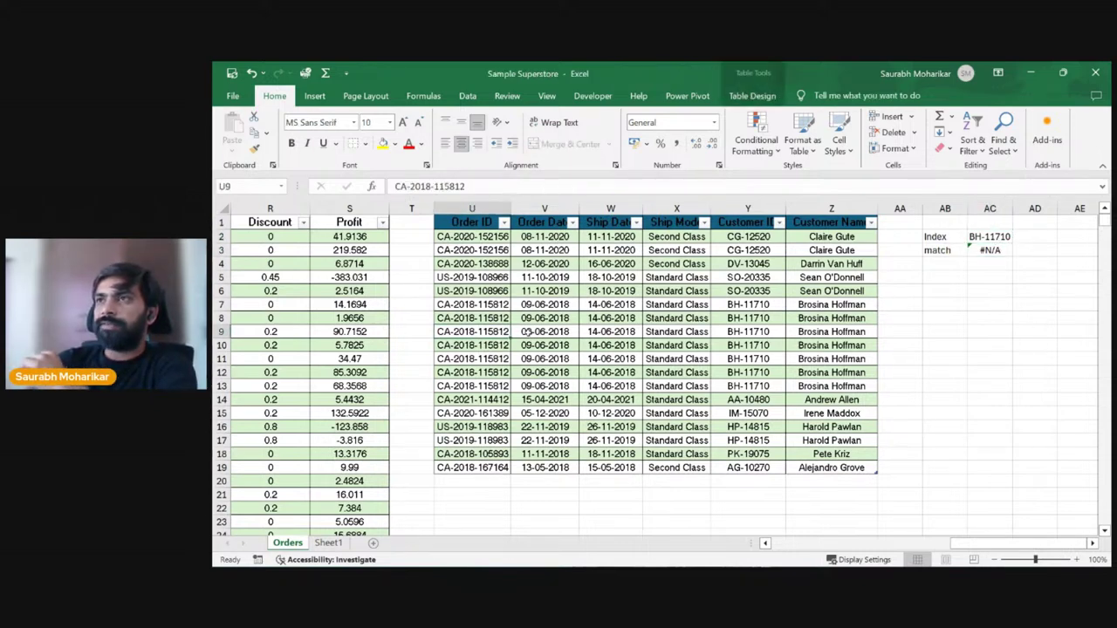
key("ctrl+c")
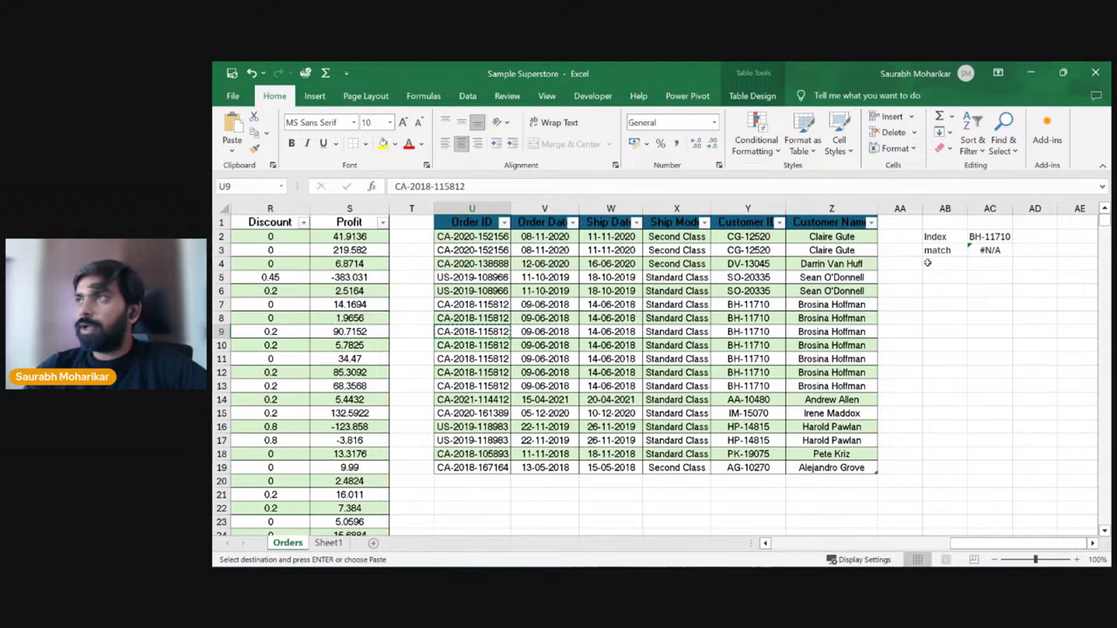
left_click(980, 225)
key("ctrl+v")
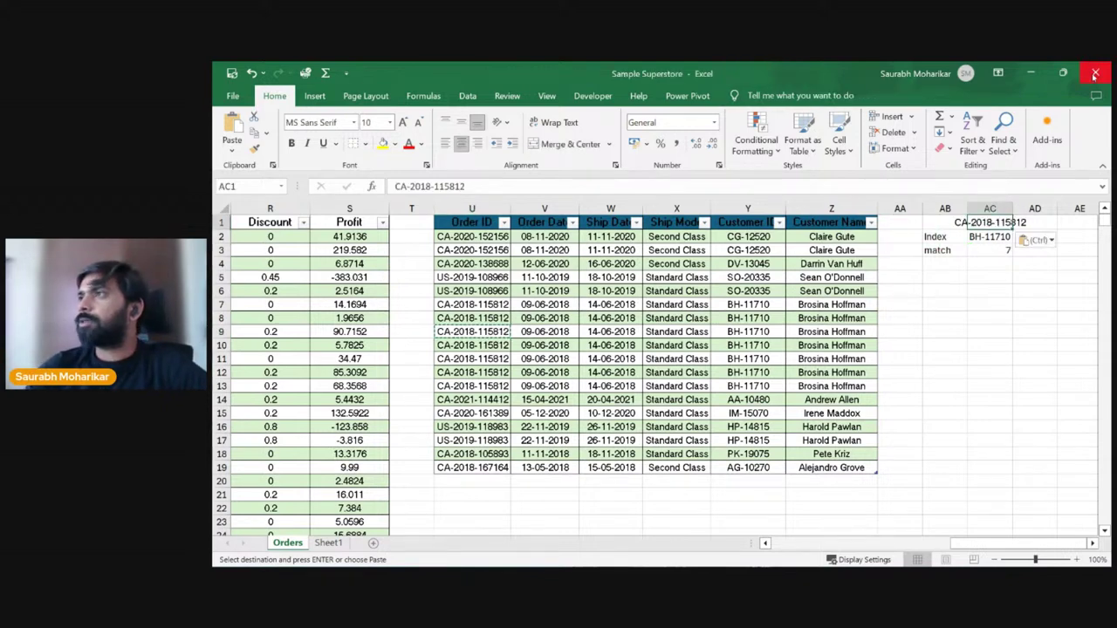
left_click_drag(1013, 210, 1044, 209)
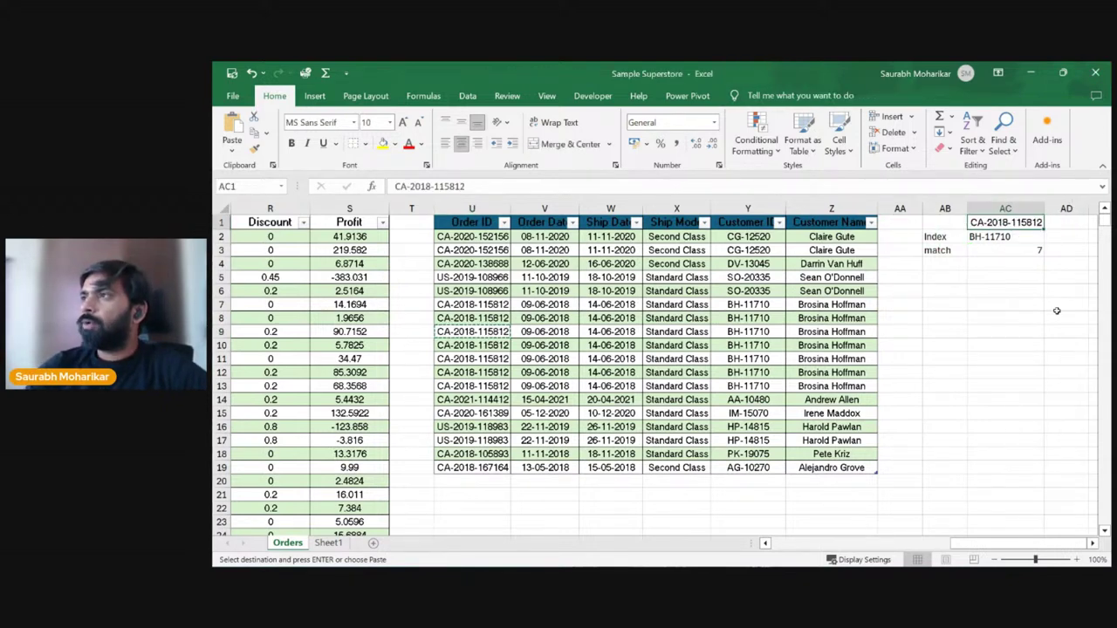
left_click(999, 253)
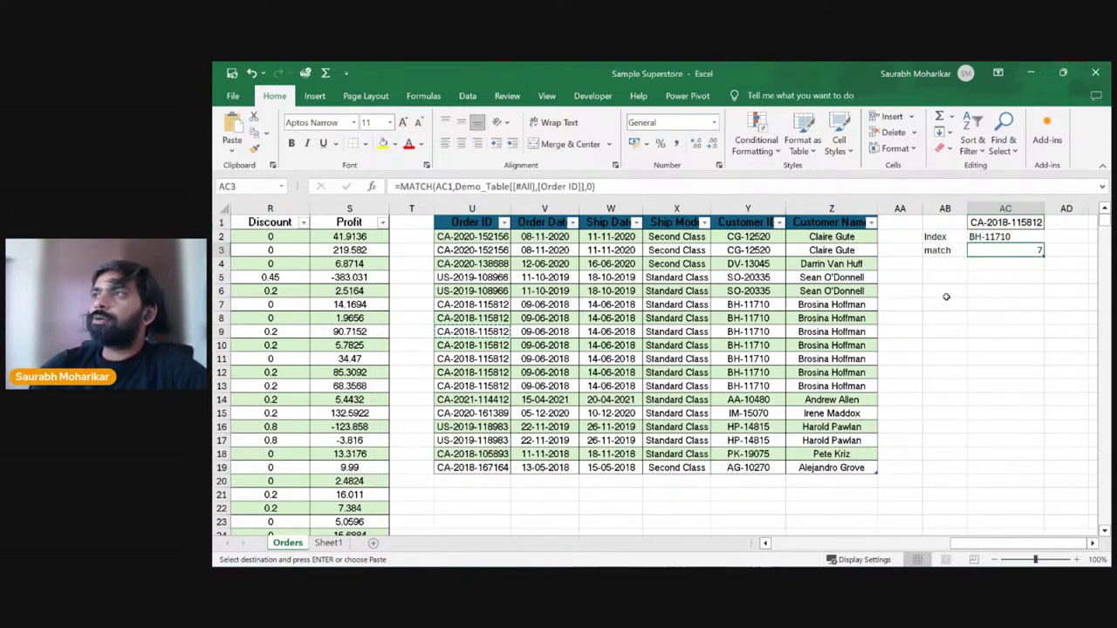
double_click(442, 186)
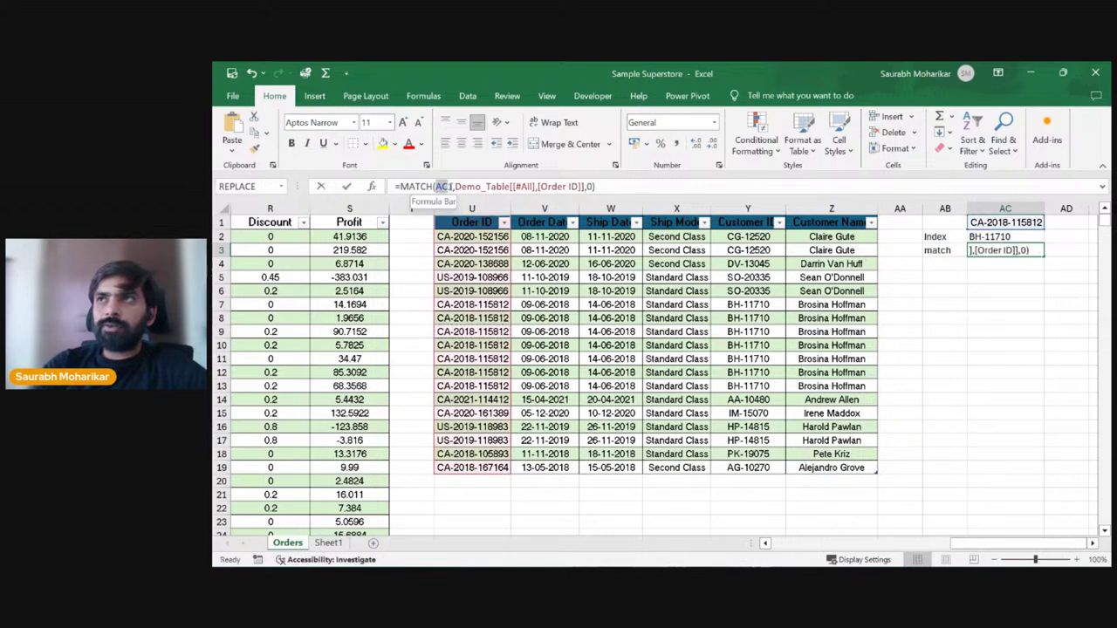
left_click(1005, 223)
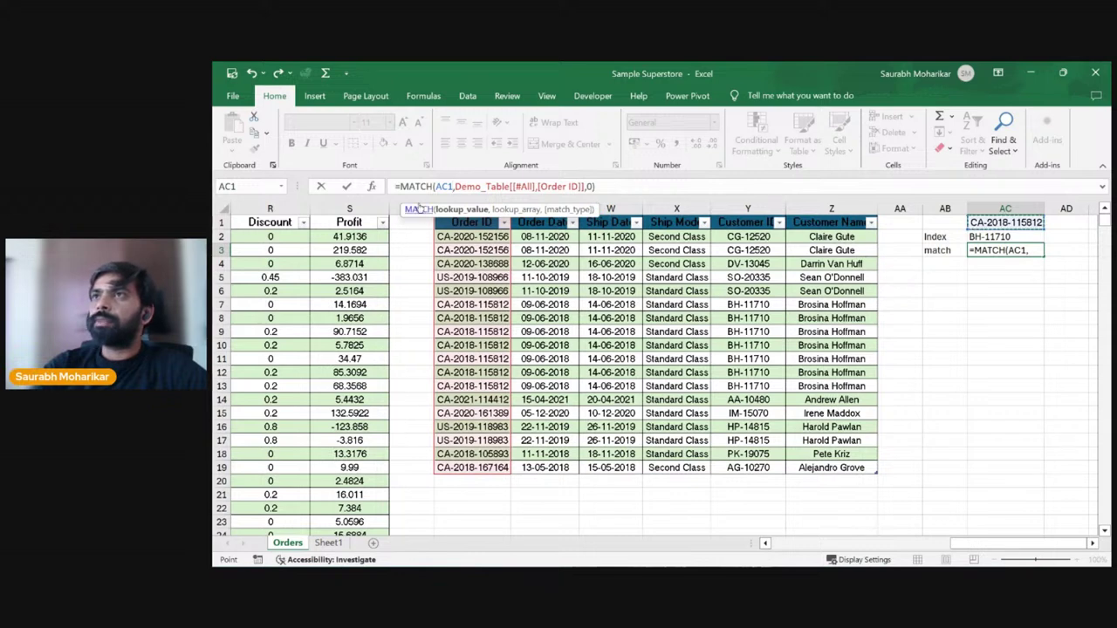
left_click_drag(467, 186, 586, 186)
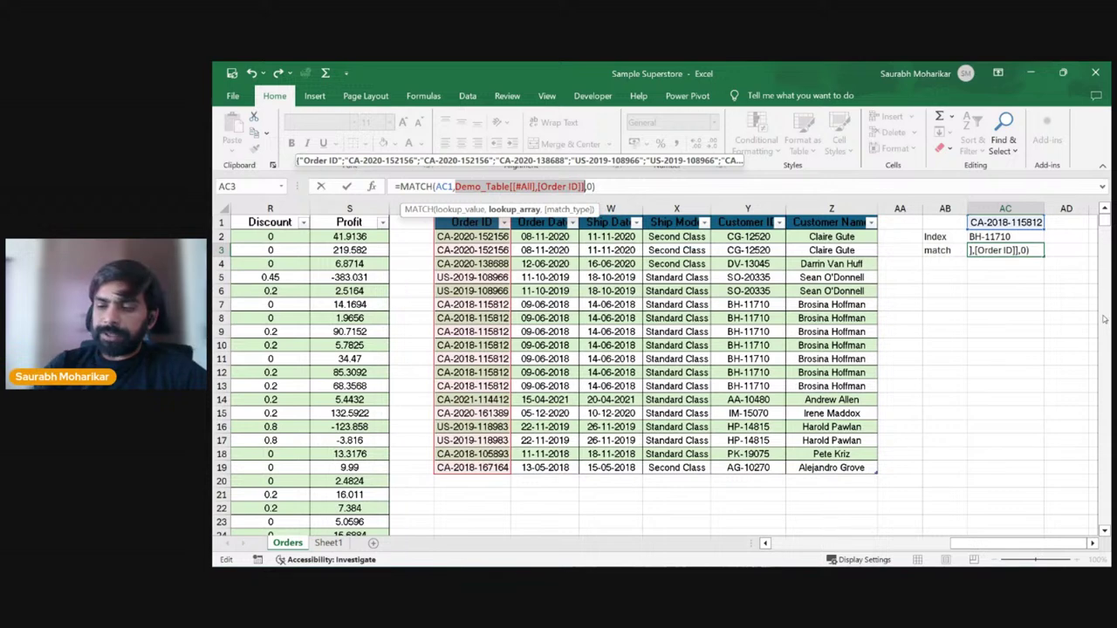
key("Return")
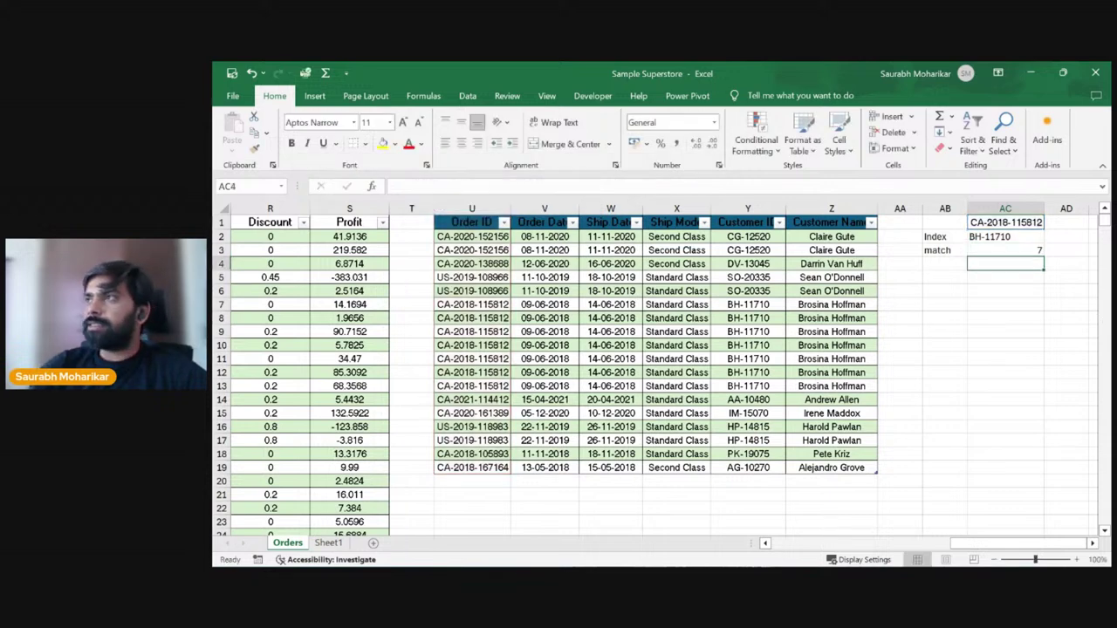
left_click(1013, 253)
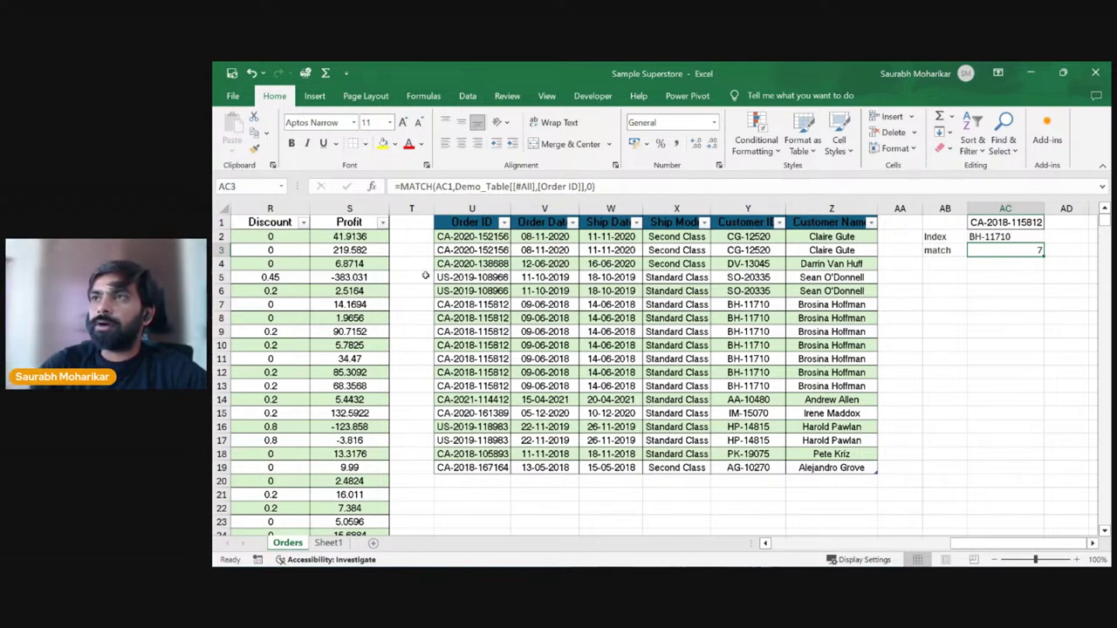
left_click(453, 238)
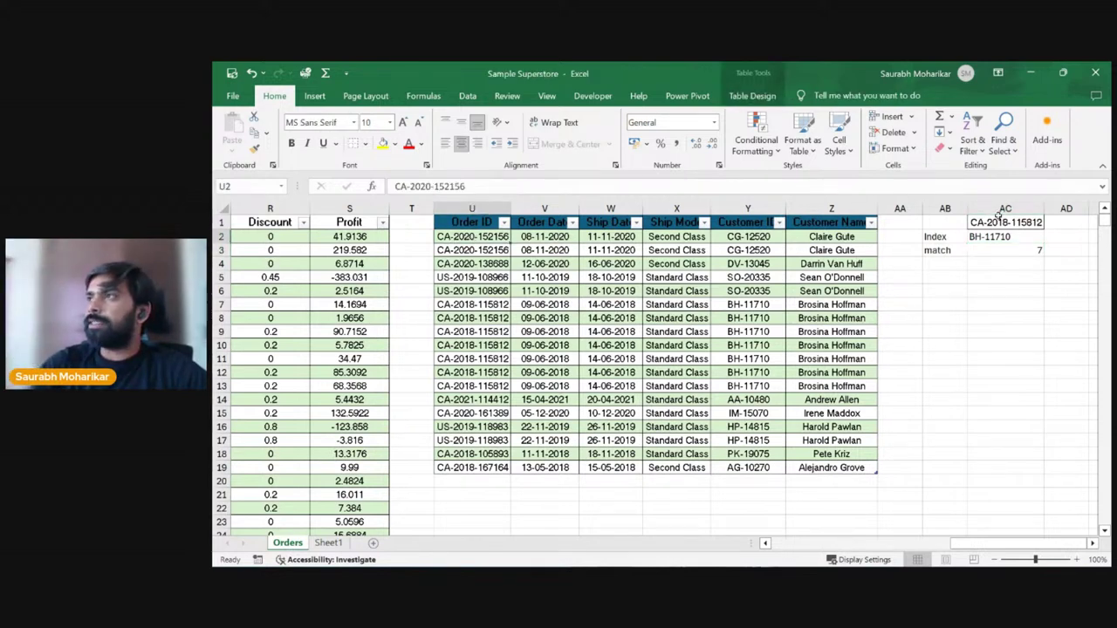
left_click(487, 306)
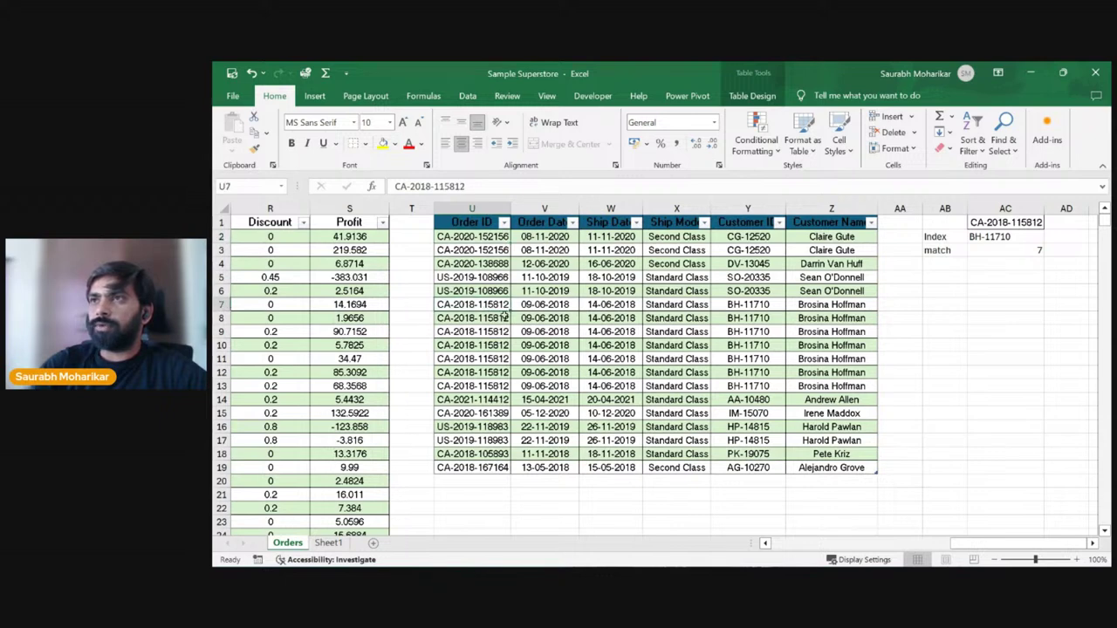
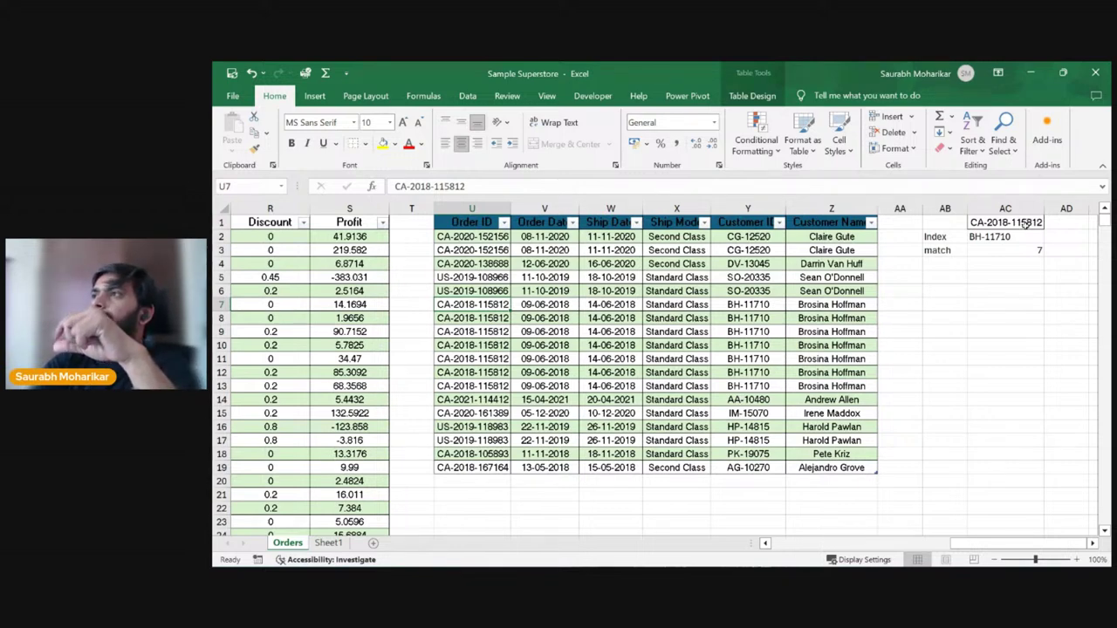
Step: Replace the Order ID range in AC3's MATCH formula with "Customer ID", which gives #VALUE!
left_click(1015, 250)
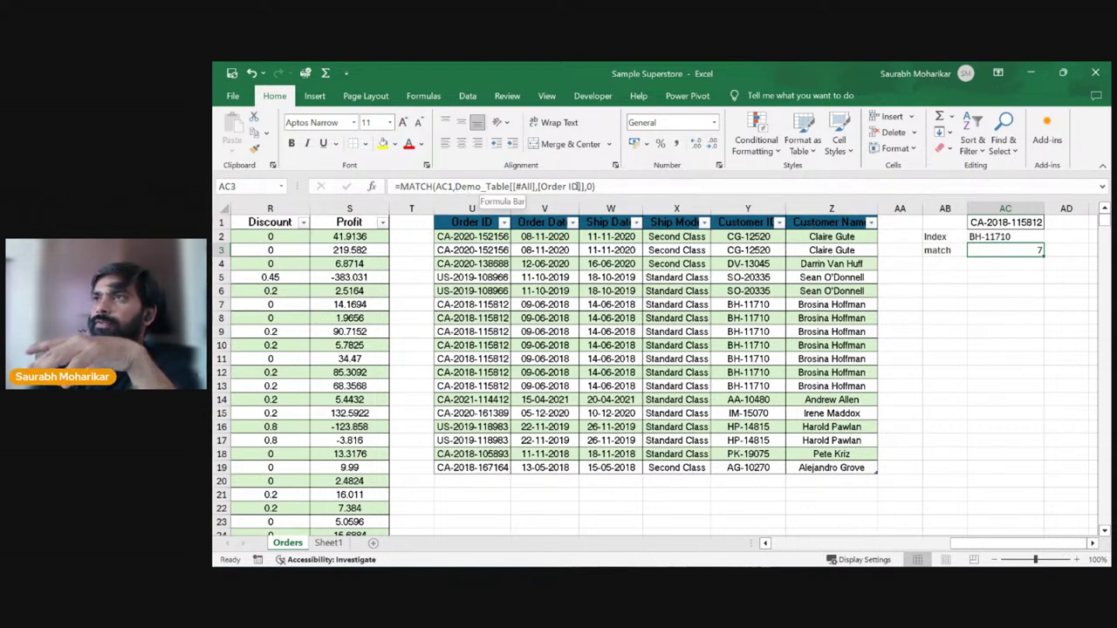
left_click(454, 186)
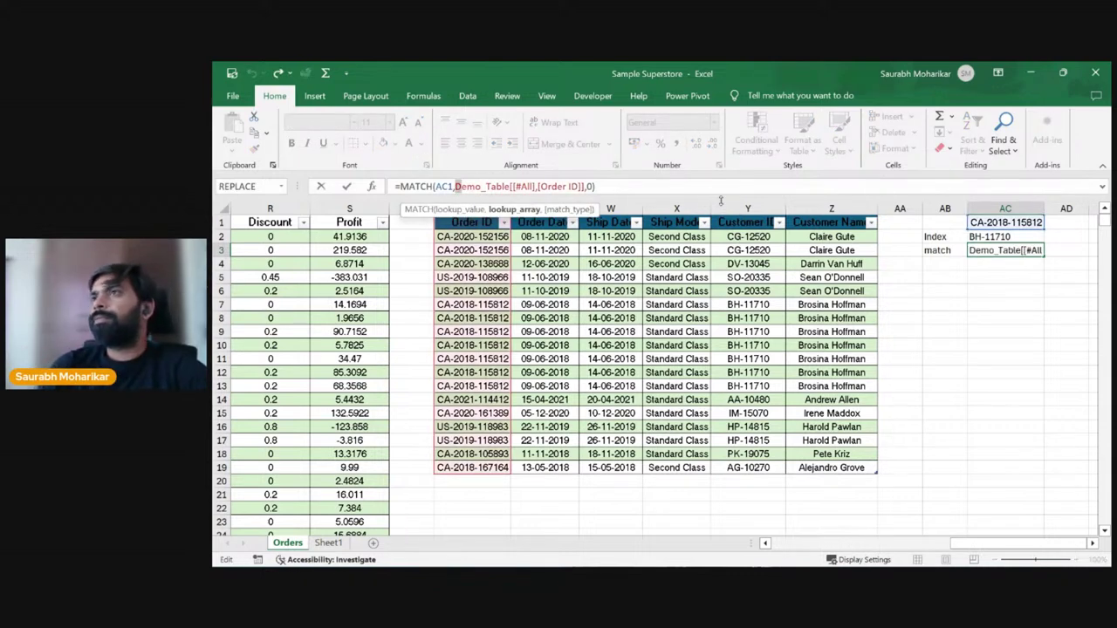
key("shift+Right")
key("shift+Right")
key("shift+Right")
key("shift+Right")
key("shift+Right")
key("shift+Right")
key("shift+Right")
key("shift+Right")
key("shift+Right")
key("shift+Right")
key("shift+Right")
key("shift+Right")
key("shift+Right")
key("shift+Right")
key("shift+Right")
key("shift+Right")
key("shift+Right")
key("shift+Right")
key("shift+Right")
key("shift+Right")
key("shift+Right")
key("shift+Right")
key("shift+Right")
key("shift+Right")
key("shift+Right")
key("shift+Right")
key("shift+Right")
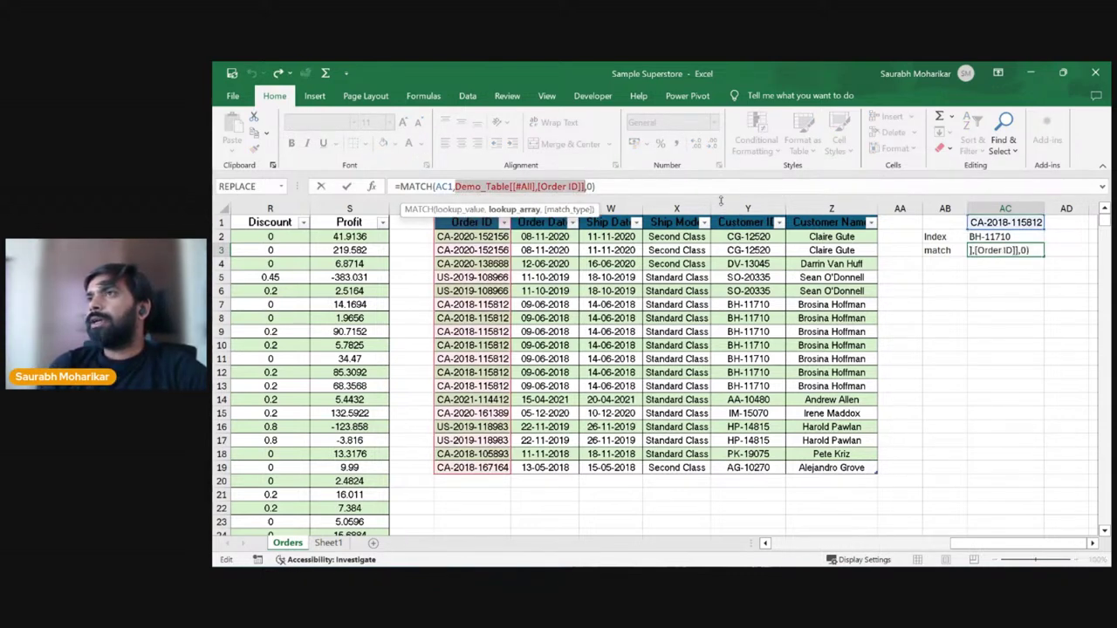
type("\"\"")
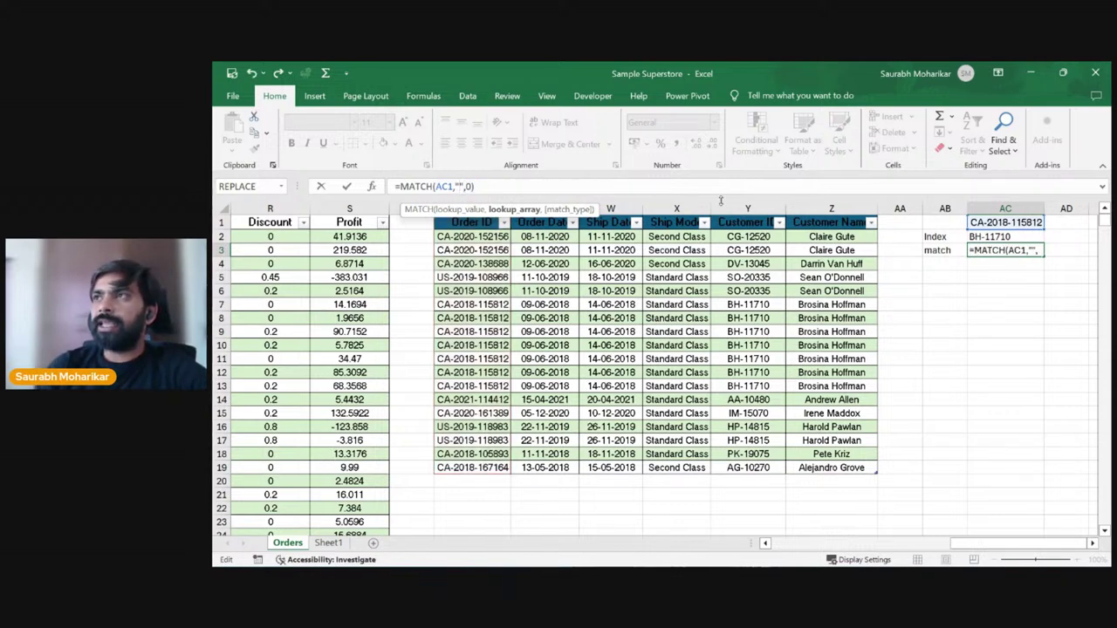
type("Customer")
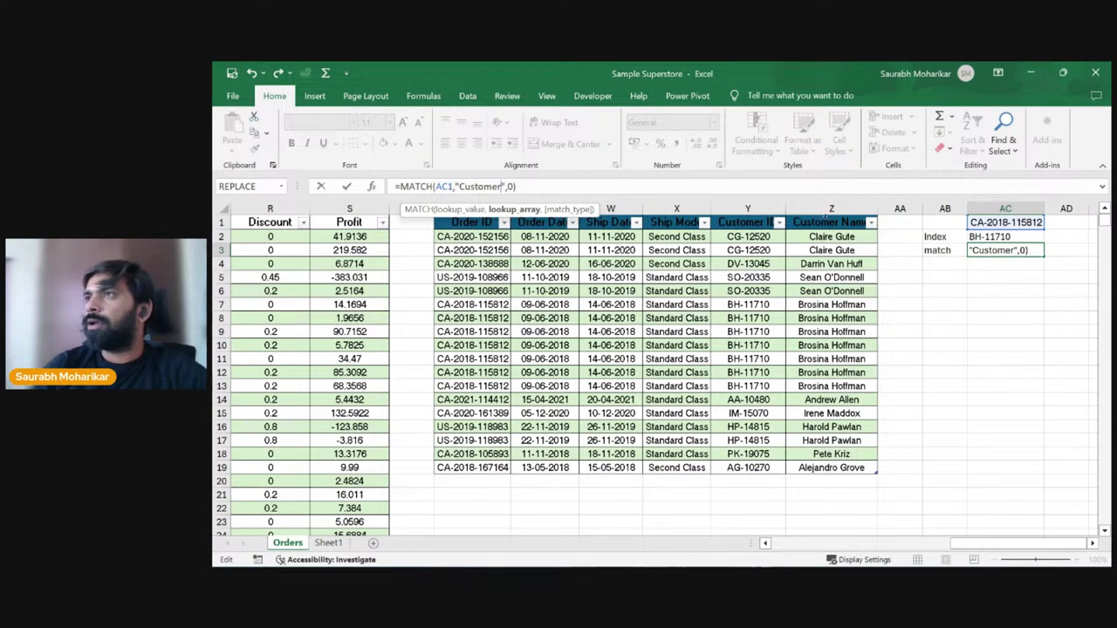
type(" ID")
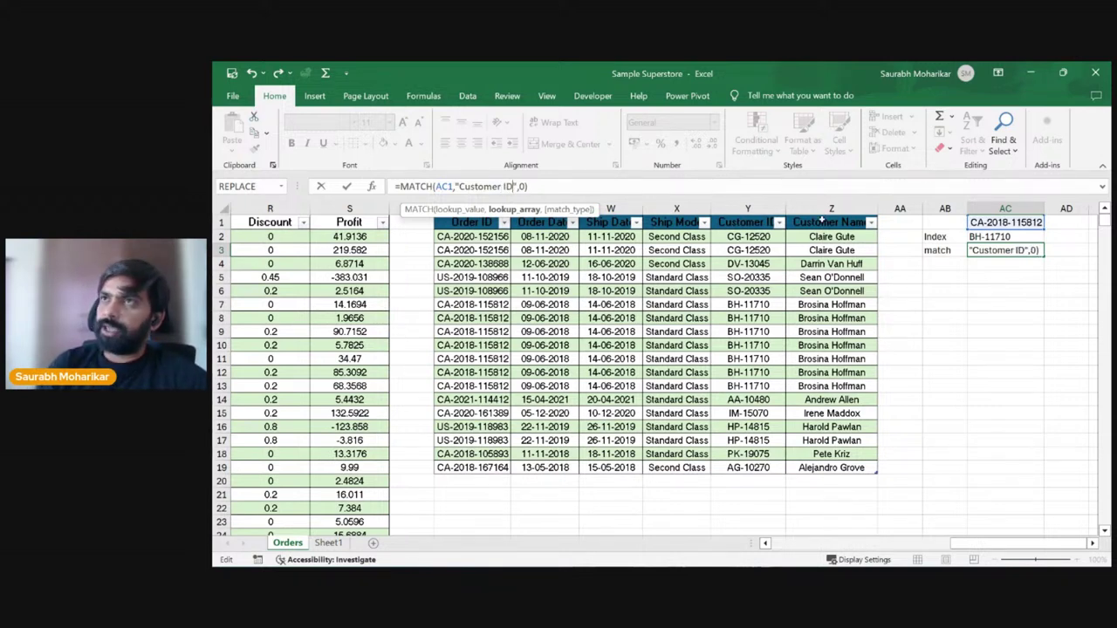
key("Return")
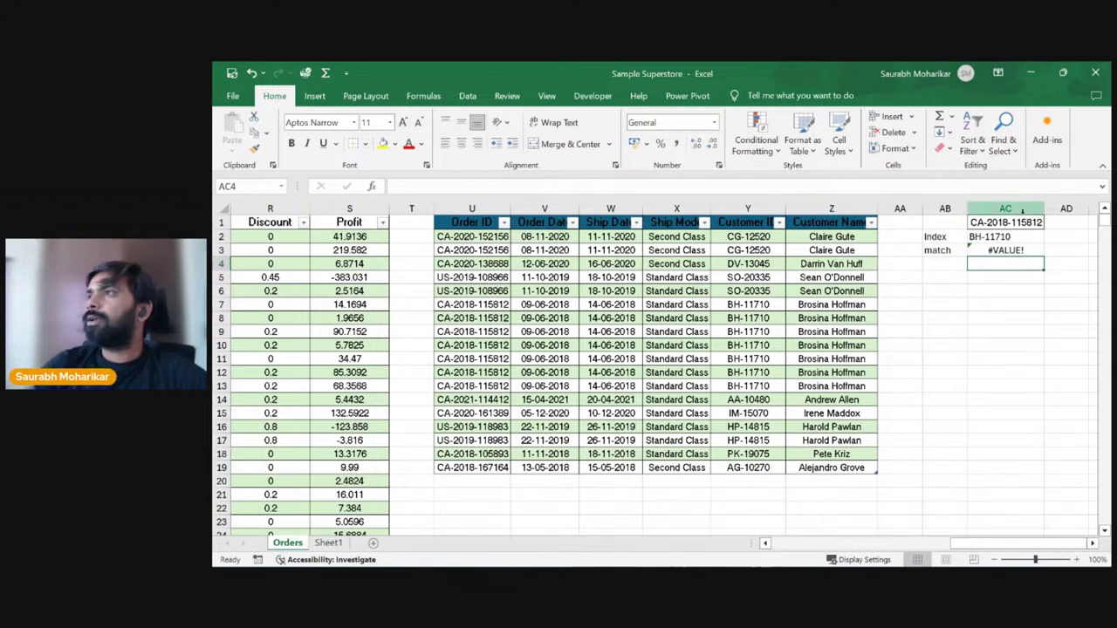
left_click(1014, 250)
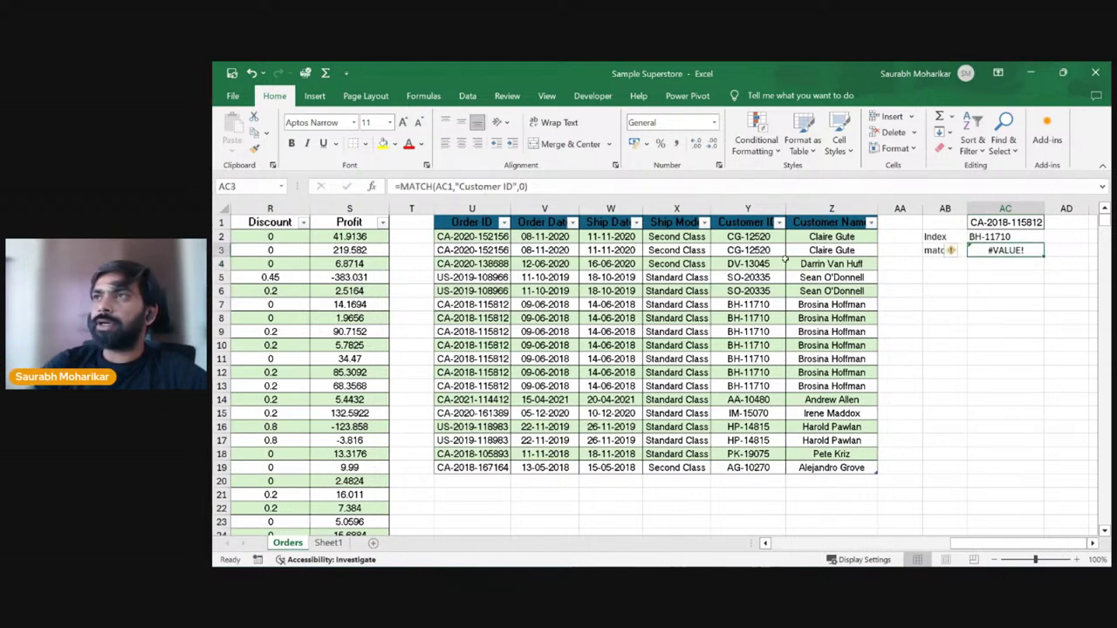
Step: Copy the customer ID from Y7 into AC1 as the lookup value
left_click(759, 304)
key("ctrl+c")
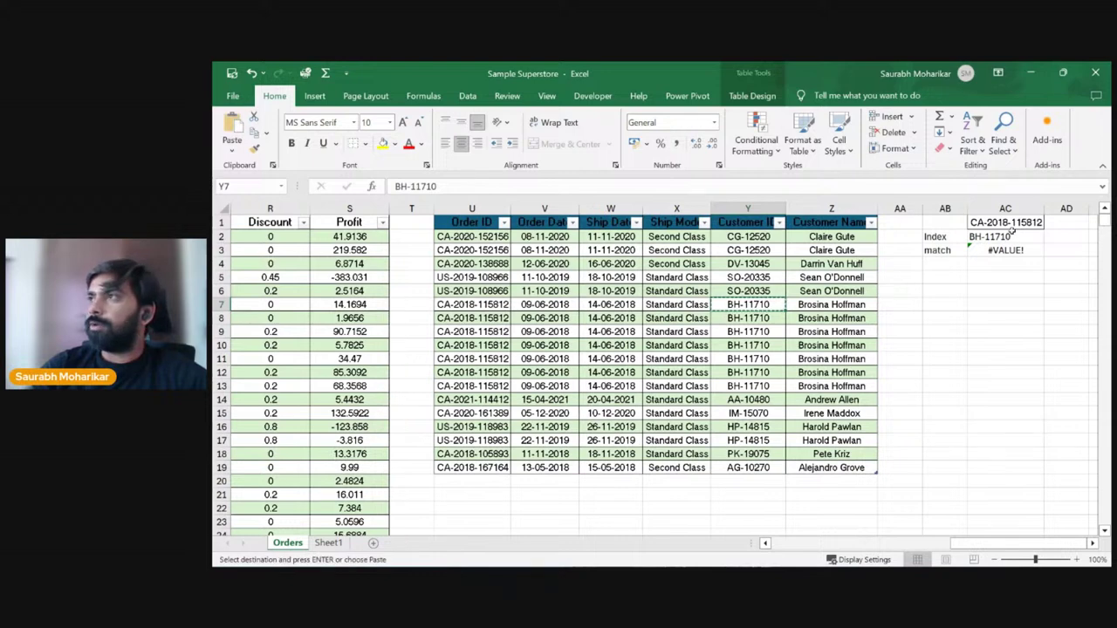
left_click(1012, 223)
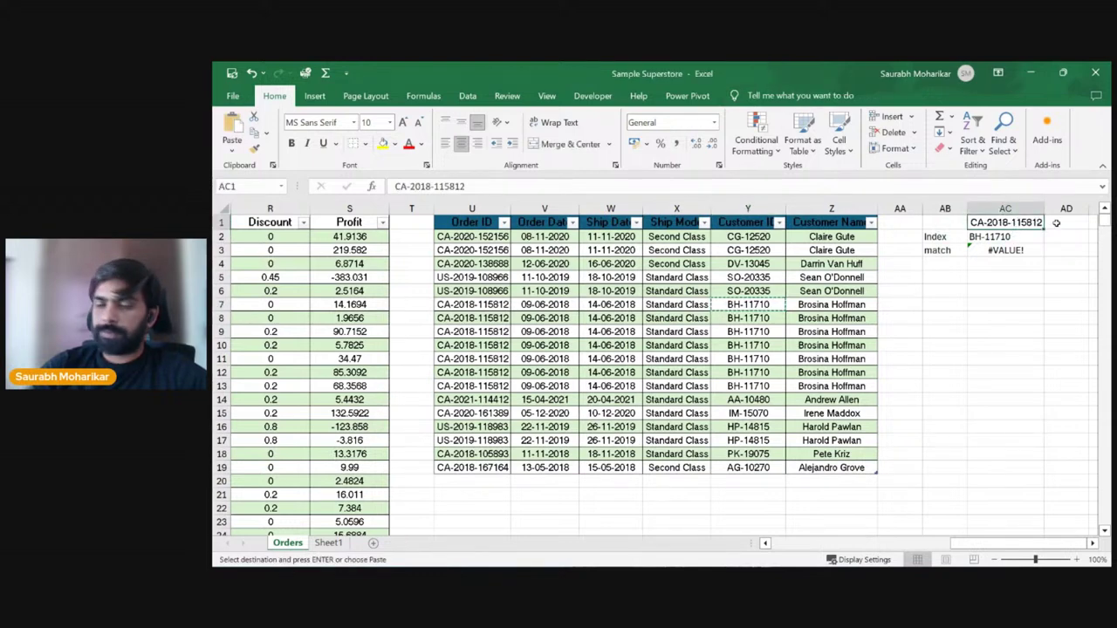
key("ctrl+v")
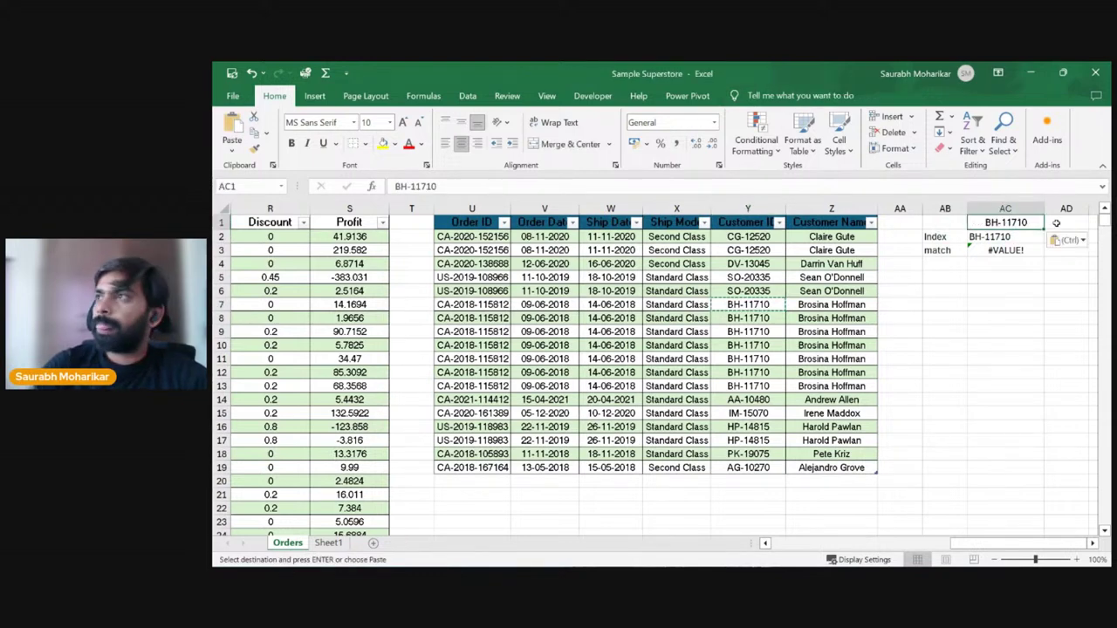
Step: Delete the "Customer ID" text from AC3's MATCH formula, leaving =MATCH(AC1,,0)
left_click(1012, 251)
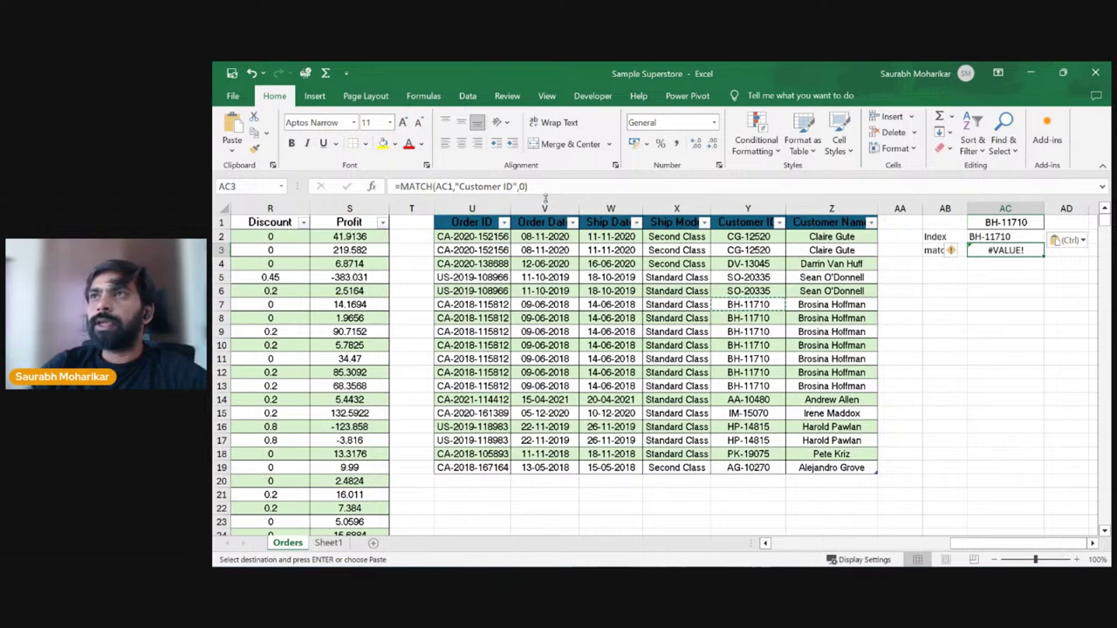
left_click(747, 222)
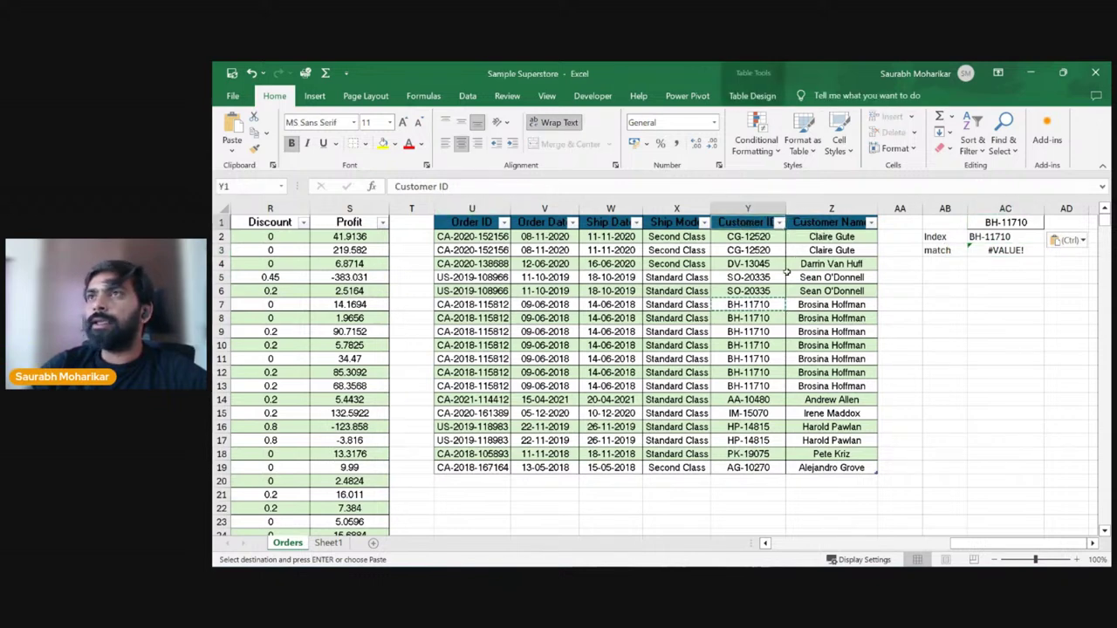
left_click(1002, 256)
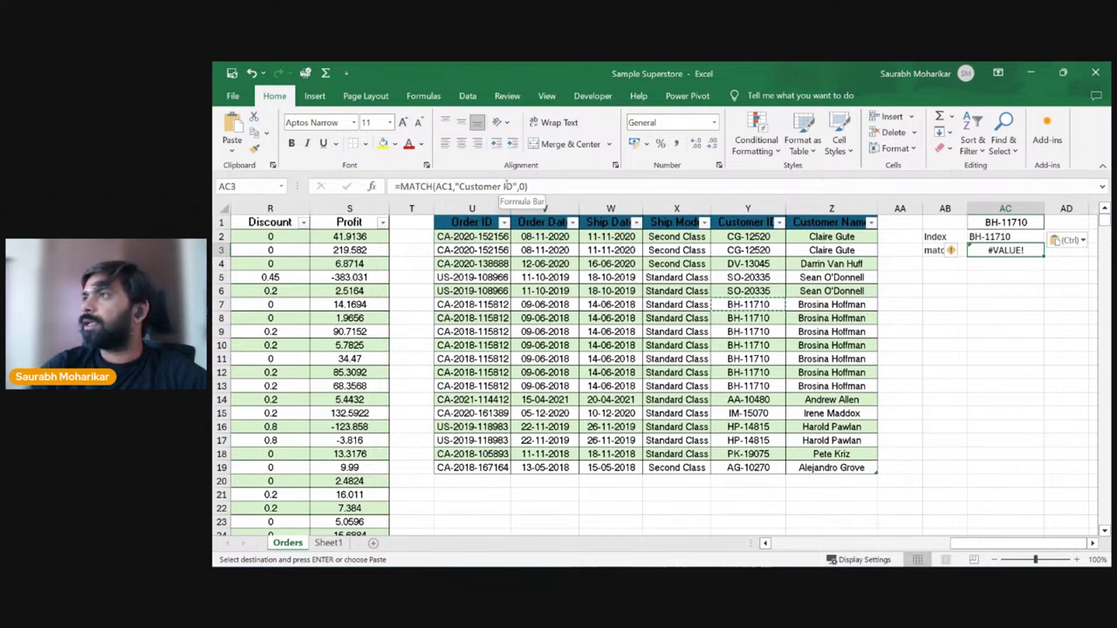
left_click(509, 186)
key("BackSpace")
key("BackSpace")
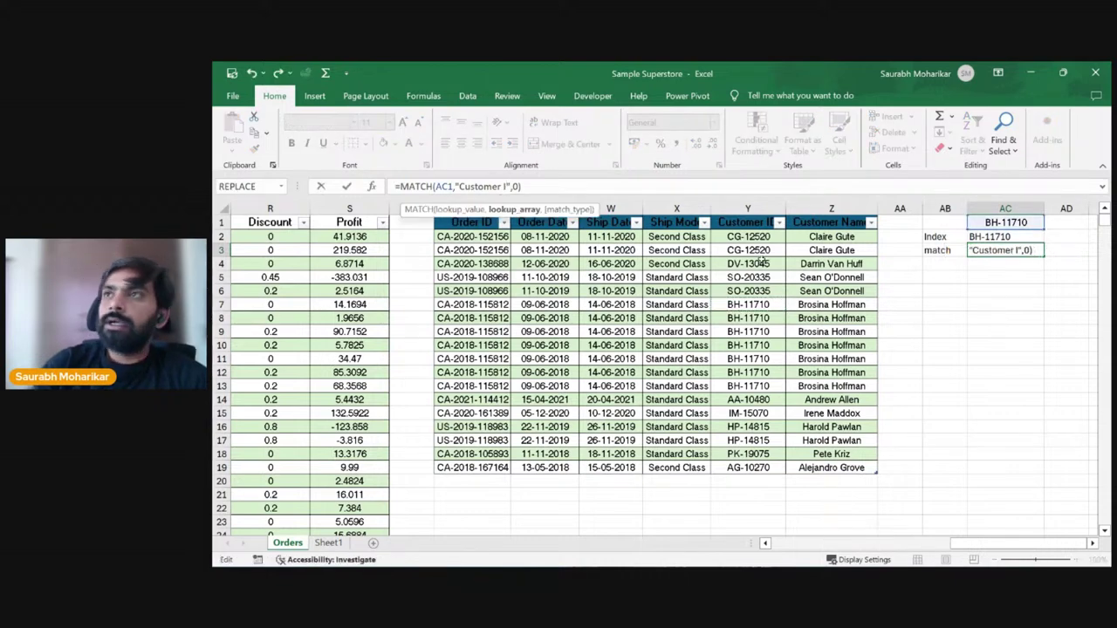
key("BackSpace")
key("BackSpace")
key("BackSpace")
key("BackSpace")
key("BackSpace")
key("BackSpace")
key("BackSpace")
key("BackSpace")
key("BackSpace")
key("BackSpace")
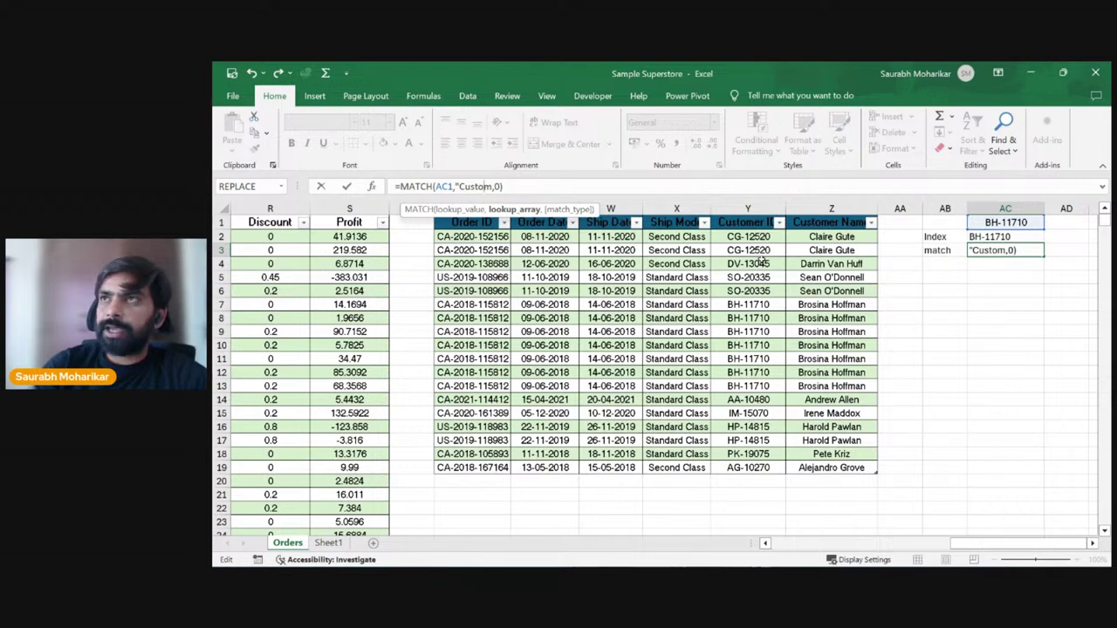
key("BackSpace")
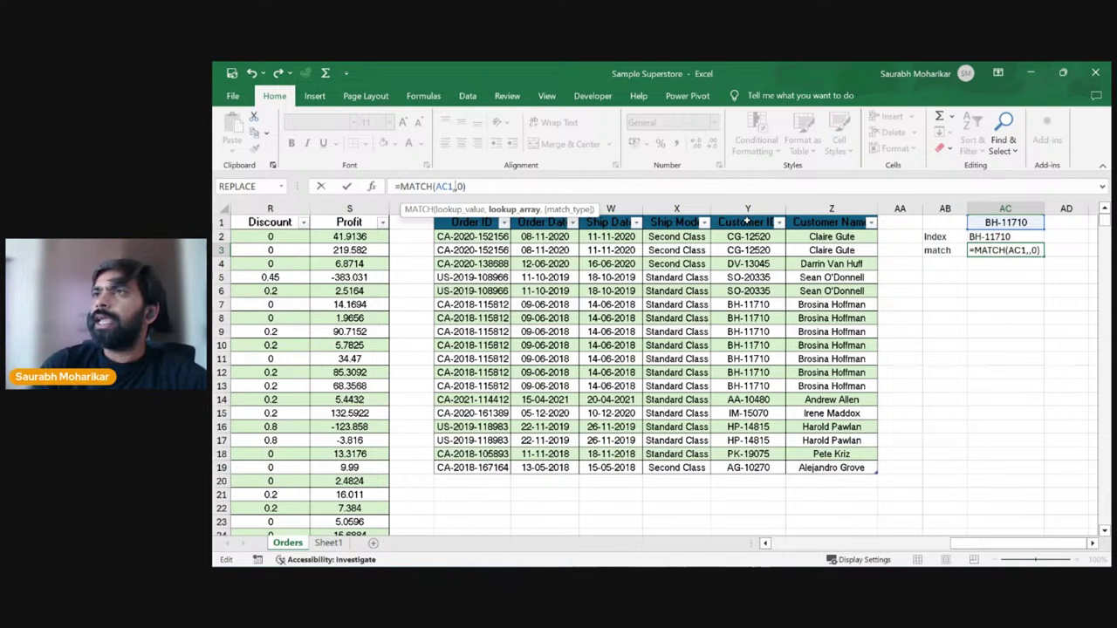
Step: Use the Customer ID header cell as MATCH's lookup range, which returns #N/A
left_click(746, 222)
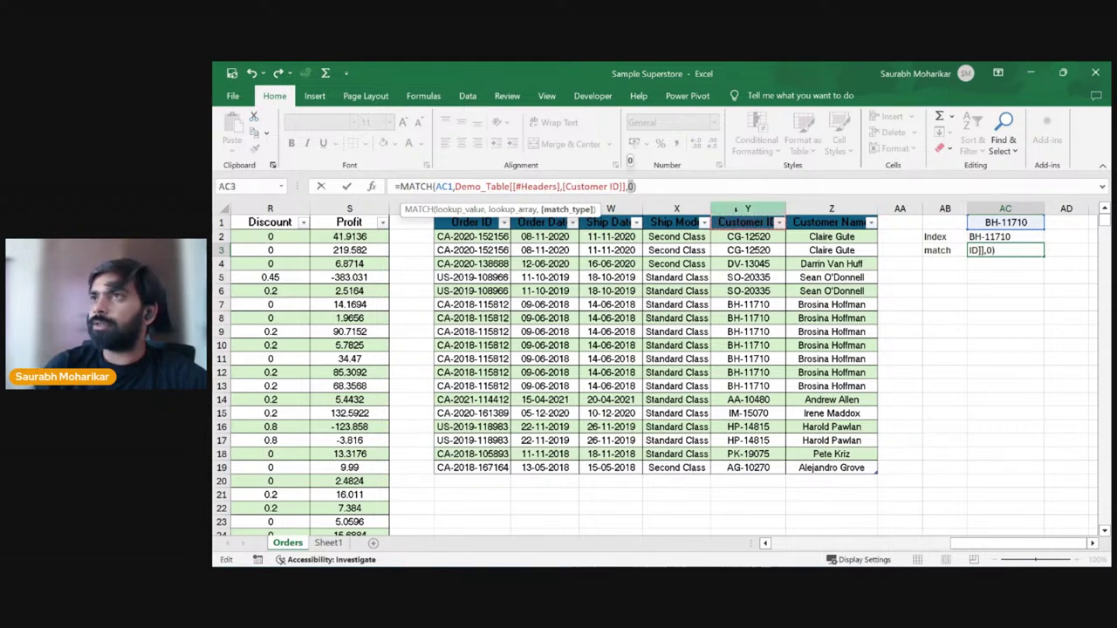
key("Return")
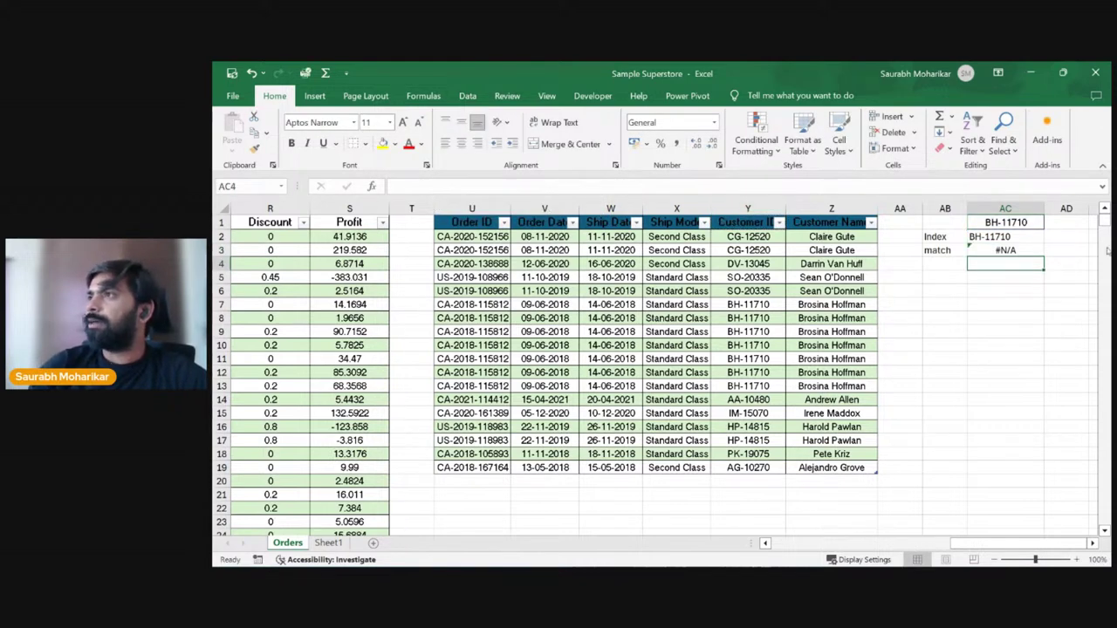
left_click(1033, 250)
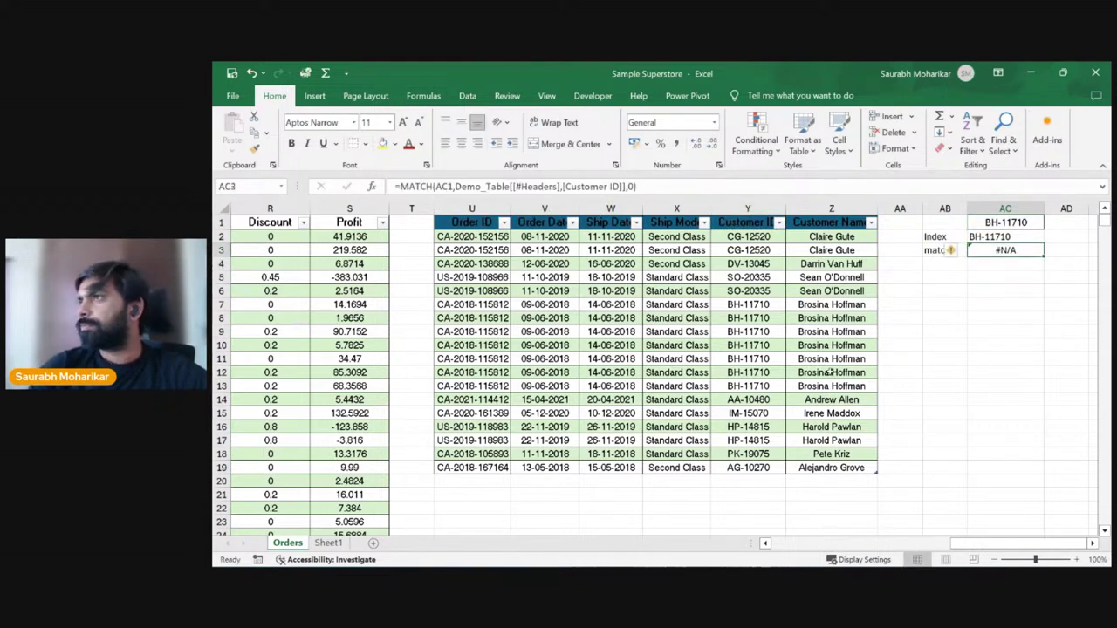
Step: Change the lookup range to the whole Customer ID column so MATCH returns 7
left_click(625, 186)
key("BackSpace")
key("BackSpace")
key("BackSpace")
key("BackSpace")
key("BackSpace")
key("BackSpace")
key("BackSpace")
key("BackSpace")
key("BackSpace")
key("BackSpace")
key("BackSpace")
key("BackSpace")
key("BackSpace")
key("BackSpace")
key("BackSpace")
key("BackSpace")
key("BackSpace")
key("BackSpace")
key("BackSpace")
key("BackSpace")
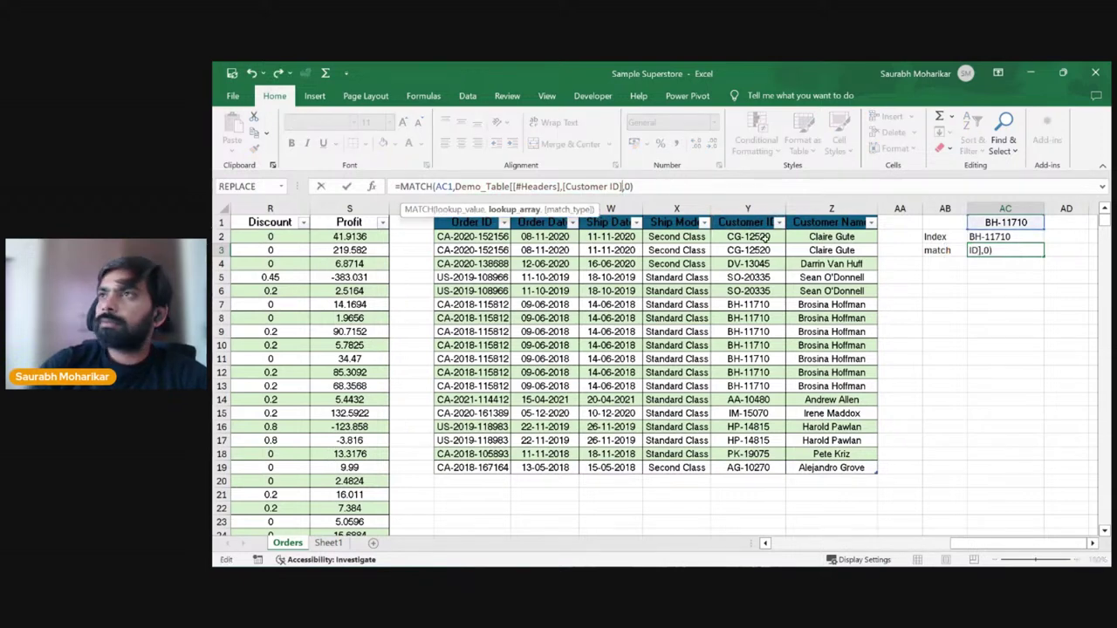
key("BackSpace")
key("BackSpace")
key("BackSpace")
key("BackSpace")
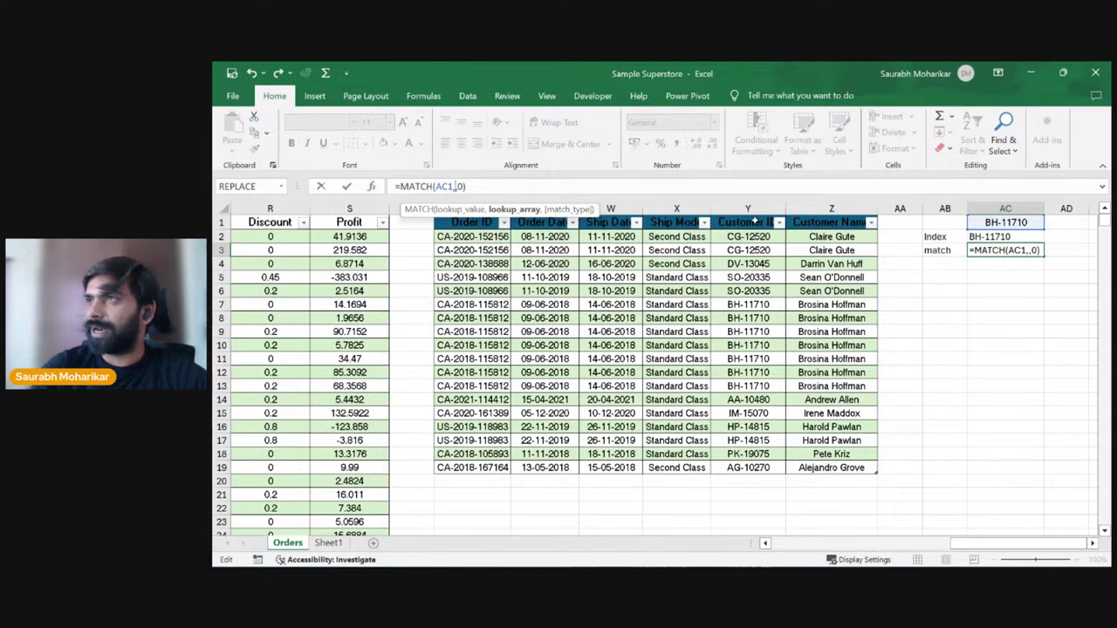
left_click_drag(752, 220, 740, 467)
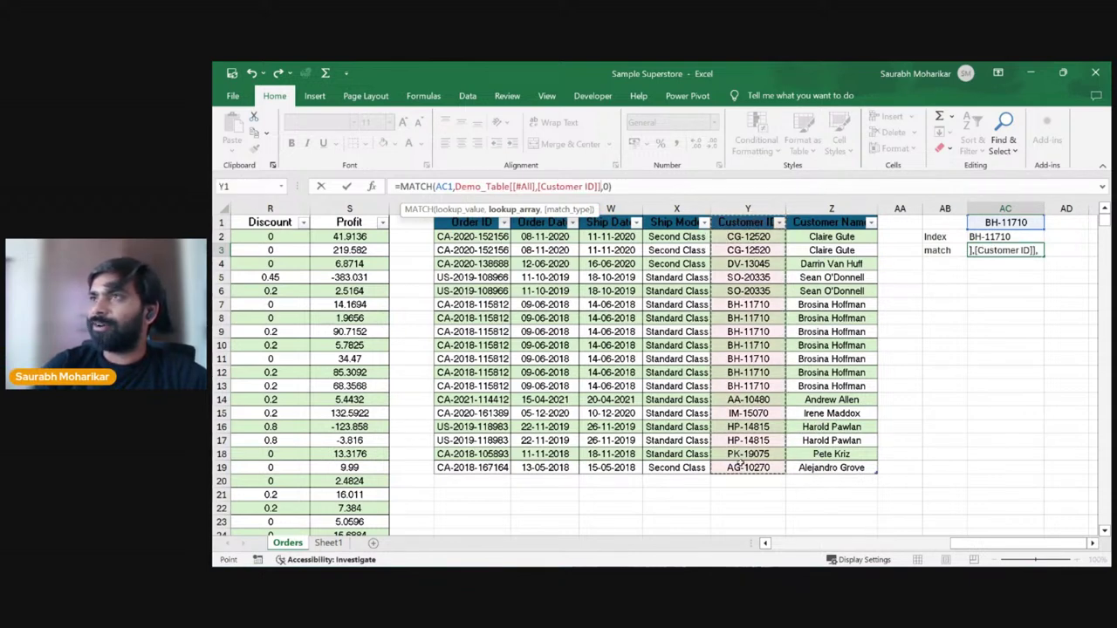
key("Return")
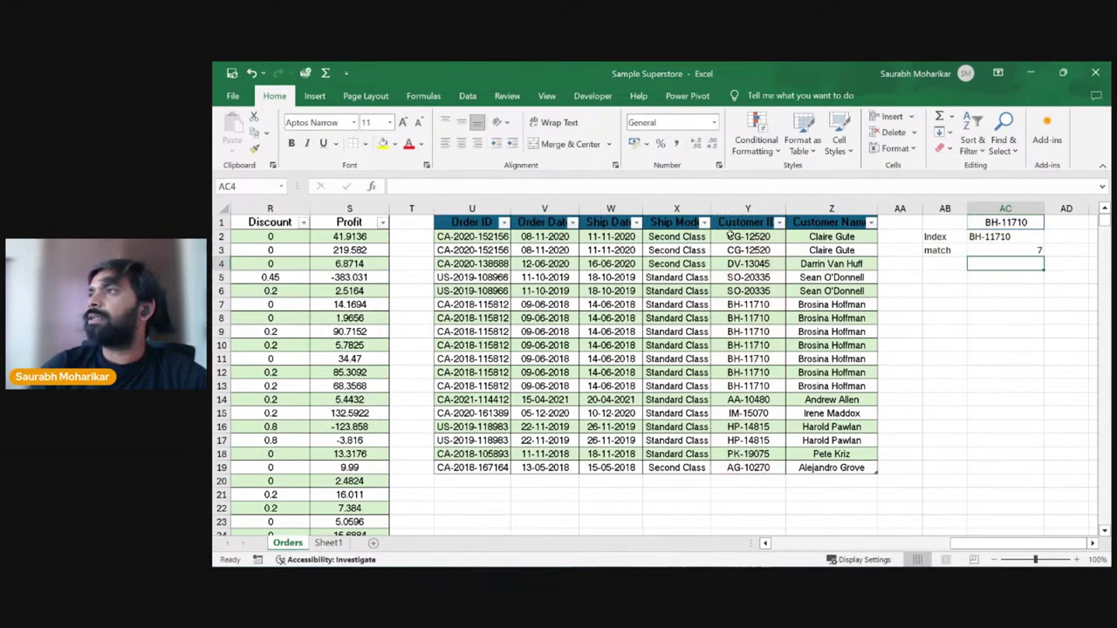
left_click(1016, 250)
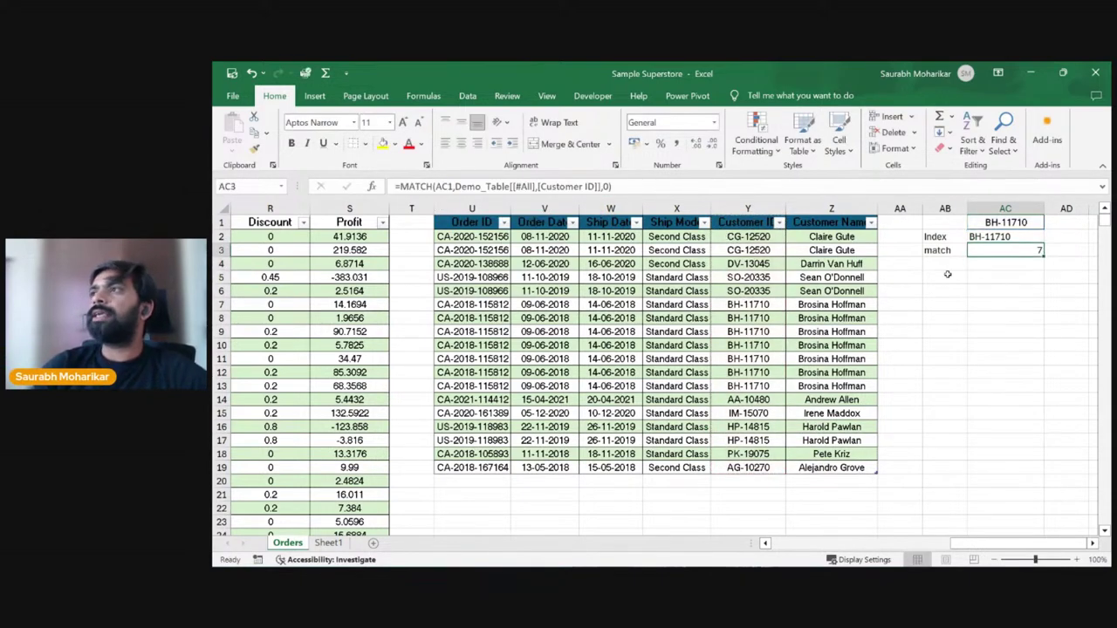
left_click(1016, 220)
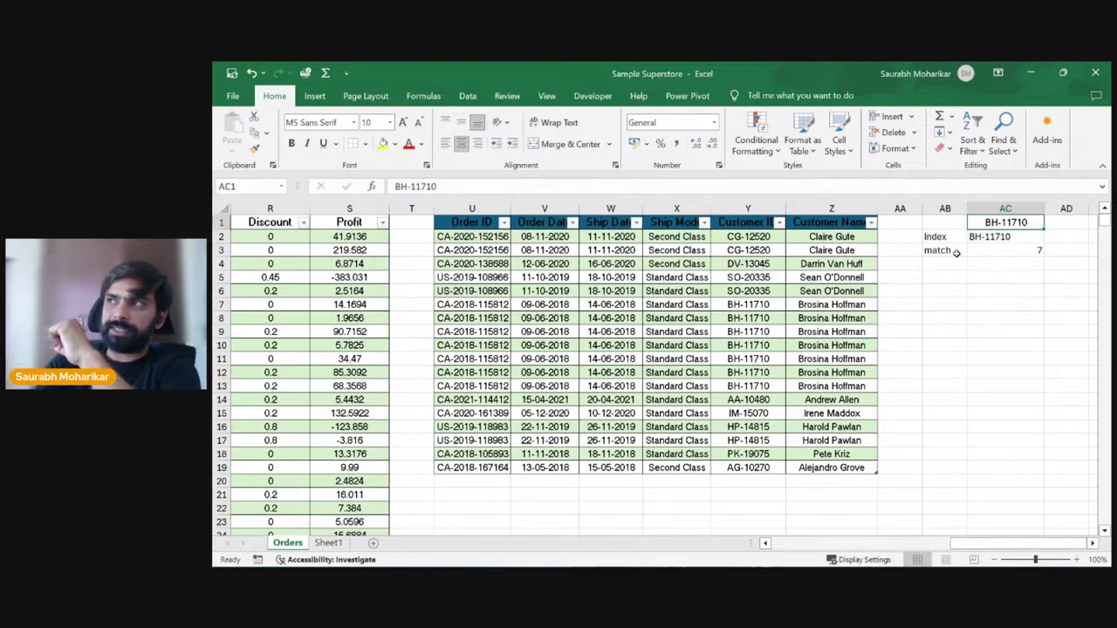
left_click(981, 237)
left_click(986, 248)
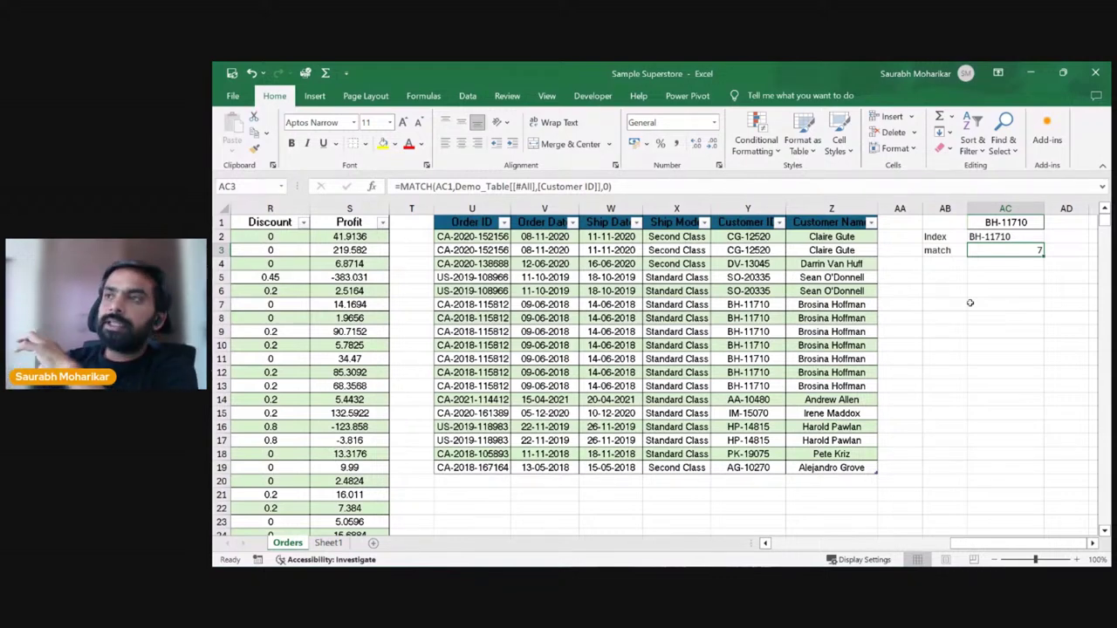
left_click(1013, 223)
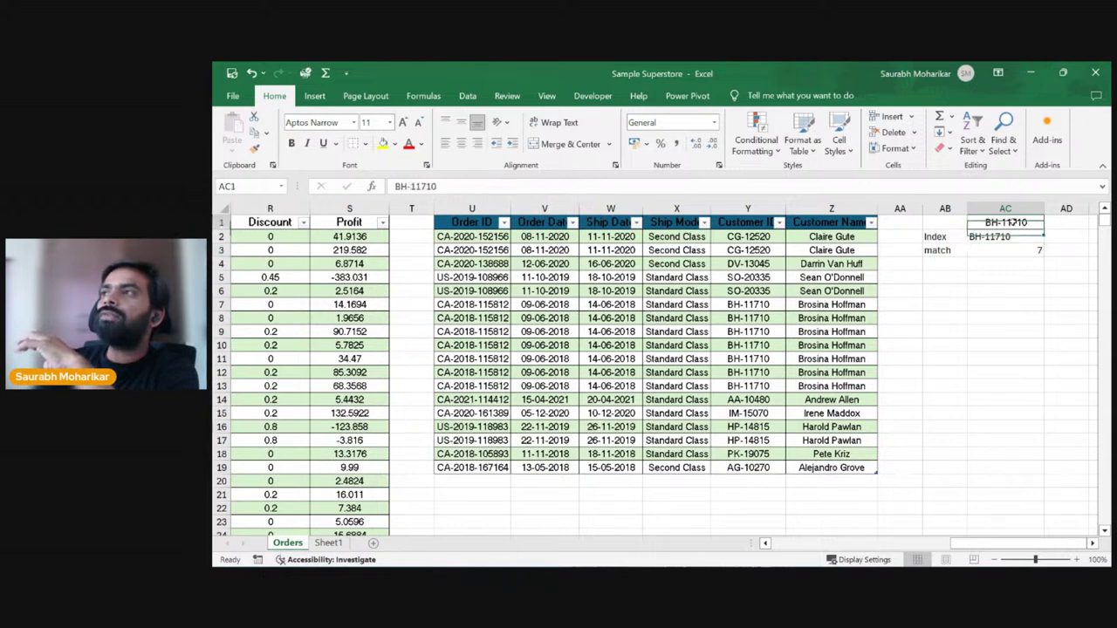
left_click(1009, 251)
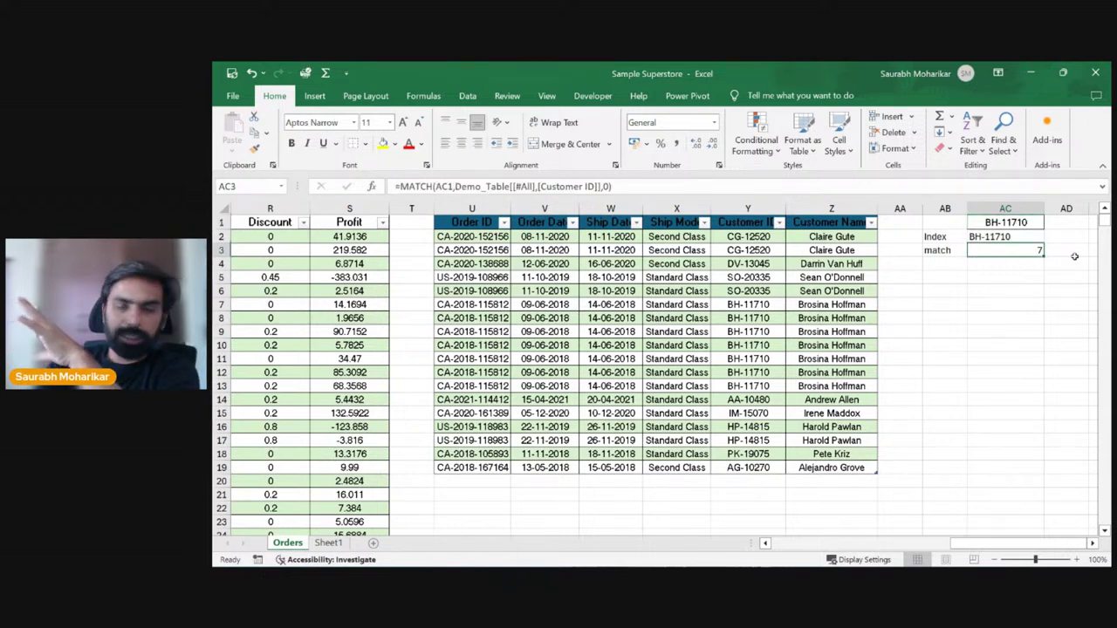
left_click(981, 236)
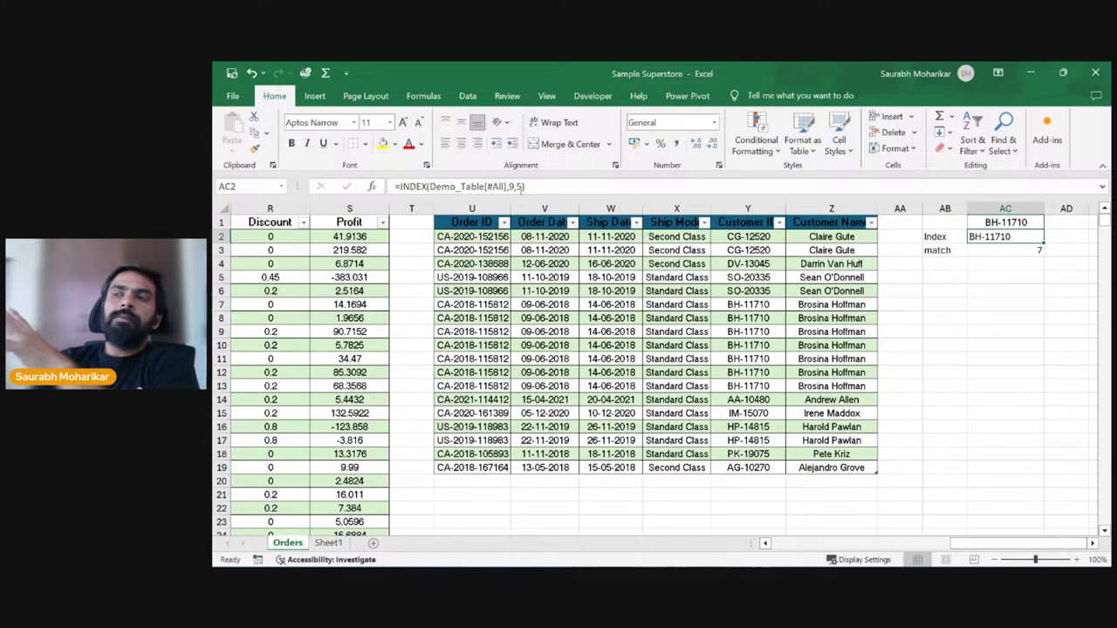
left_click(523, 186)
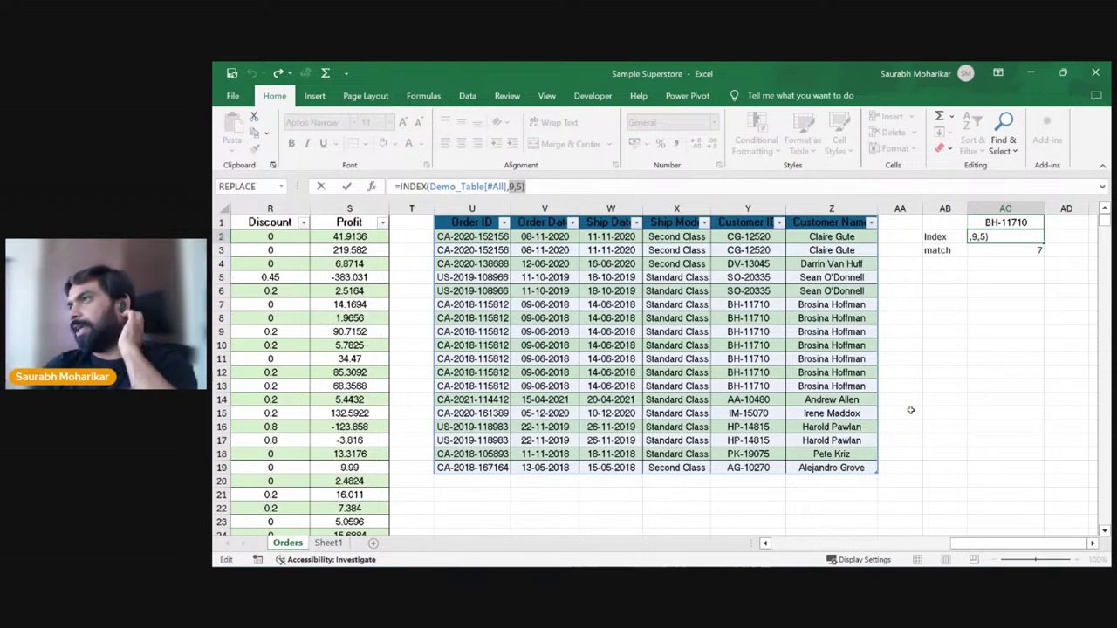
left_click_drag(939, 222, 999, 248)
key("BackSpace")
key("BackSpace")
key("BackSpace")
key("BackSpace")
key("BackSpace")
key("BackSpace")
key("BackSpace")
key("BackSpace")
key("BackSpace")
key("BackSpace")
key("BackSpace")
key("BackSpace")
key("BackSpace")
key("BackSpace")
key("BackSpace")
key("BackSpace")
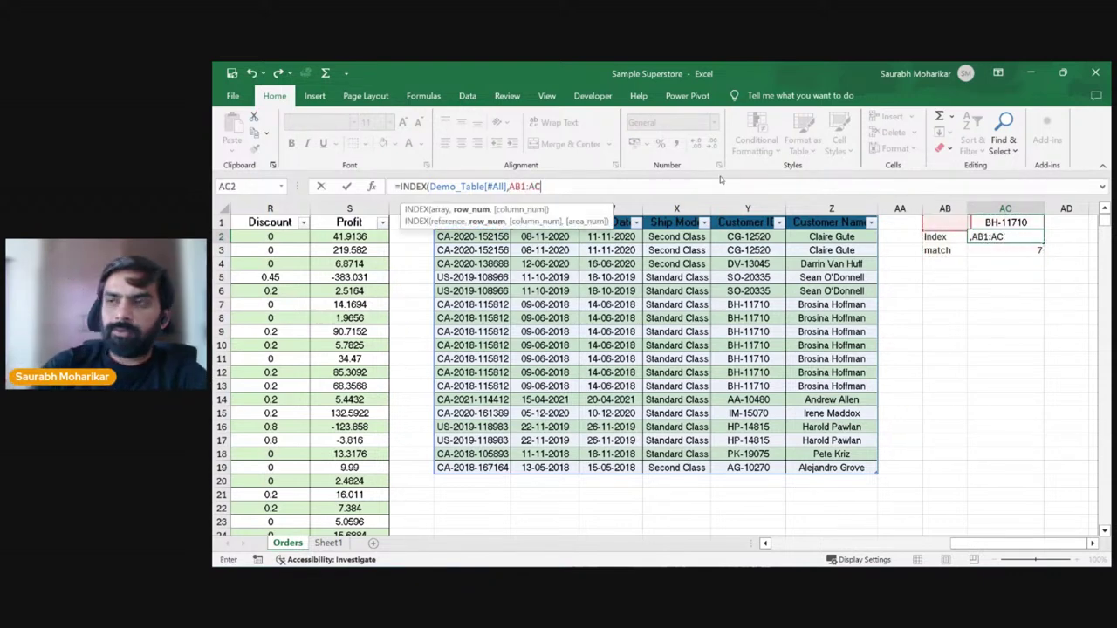
key("BackSpace")
key("BackSpace")
key("BackSpace")
key("BackSpace")
key("BackSpace")
key("BackSpace")
key("BackSpace")
key("BackSpace")
key("BackSpace")
key("BackSpace")
key("BackSpace")
key("BackSpace")
key("BackSpace")
key("BackSpace")
key("BackSpace")
key("Return")
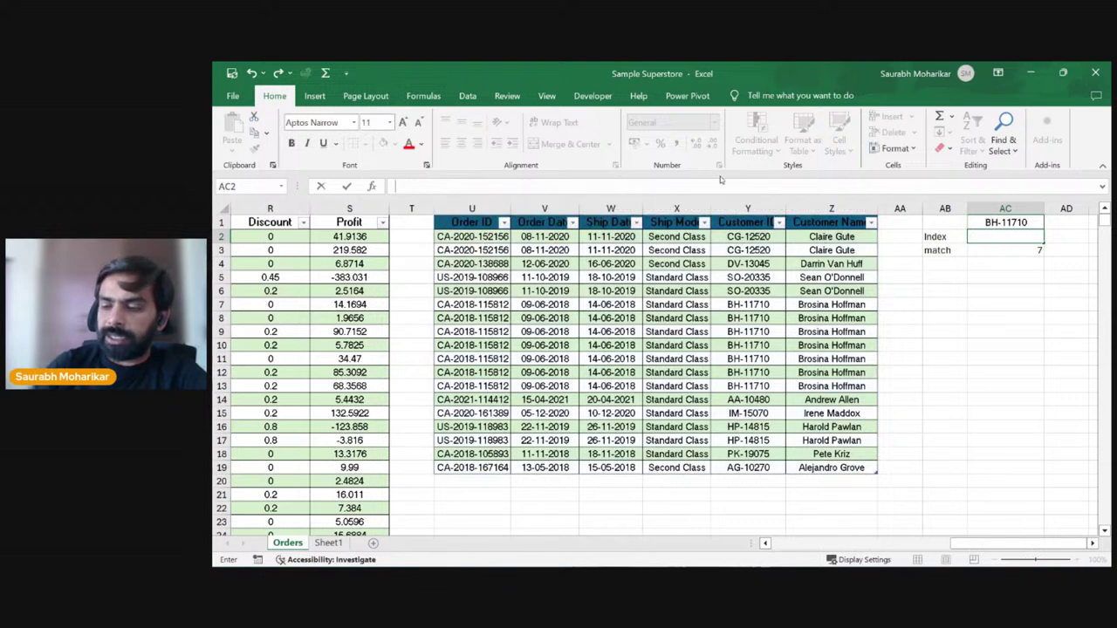
left_click(1001, 237)
key("ctrl+z")
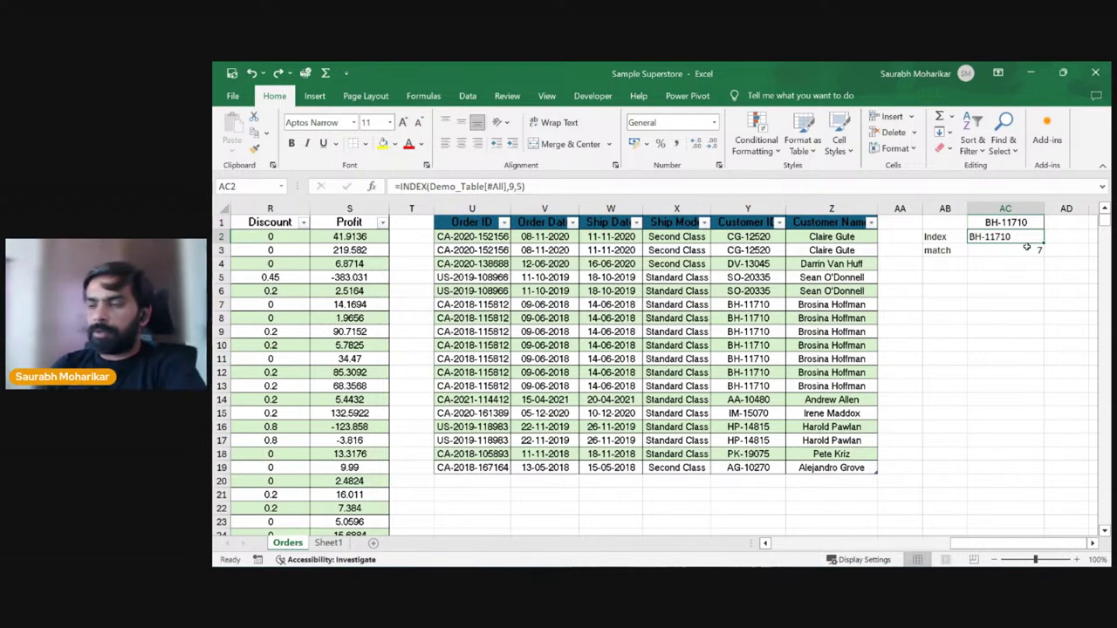
left_click(1006, 285)
left_click_drag(958, 222, 1004, 251)
Step: Clear the lookup cells AB1:AC3 and select the copied orders table U1:Z19
key("Delete")
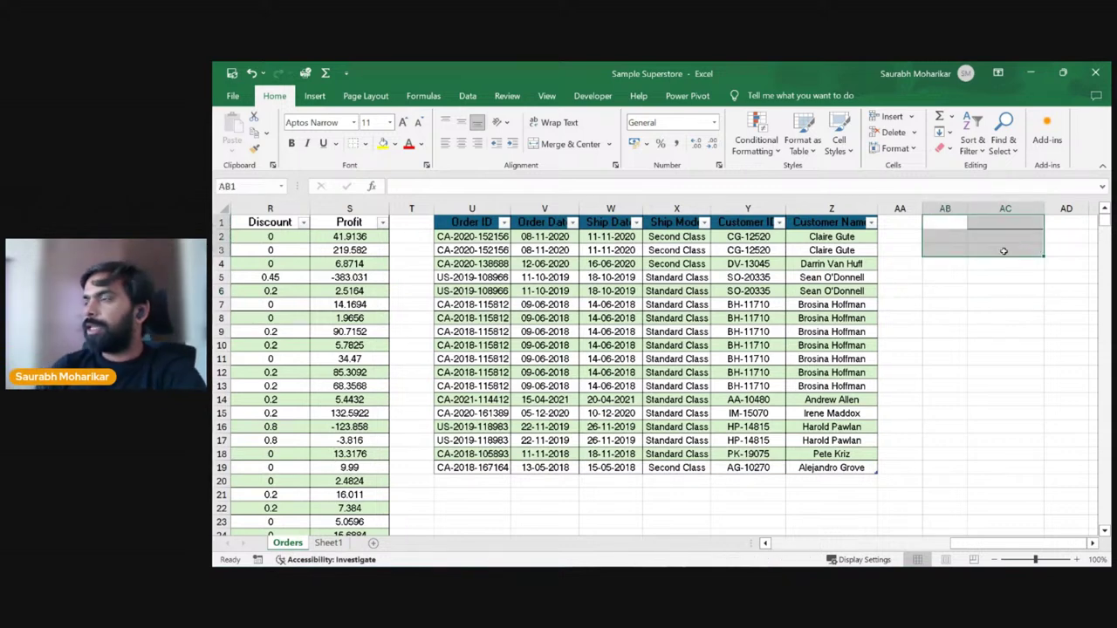
left_click(994, 238)
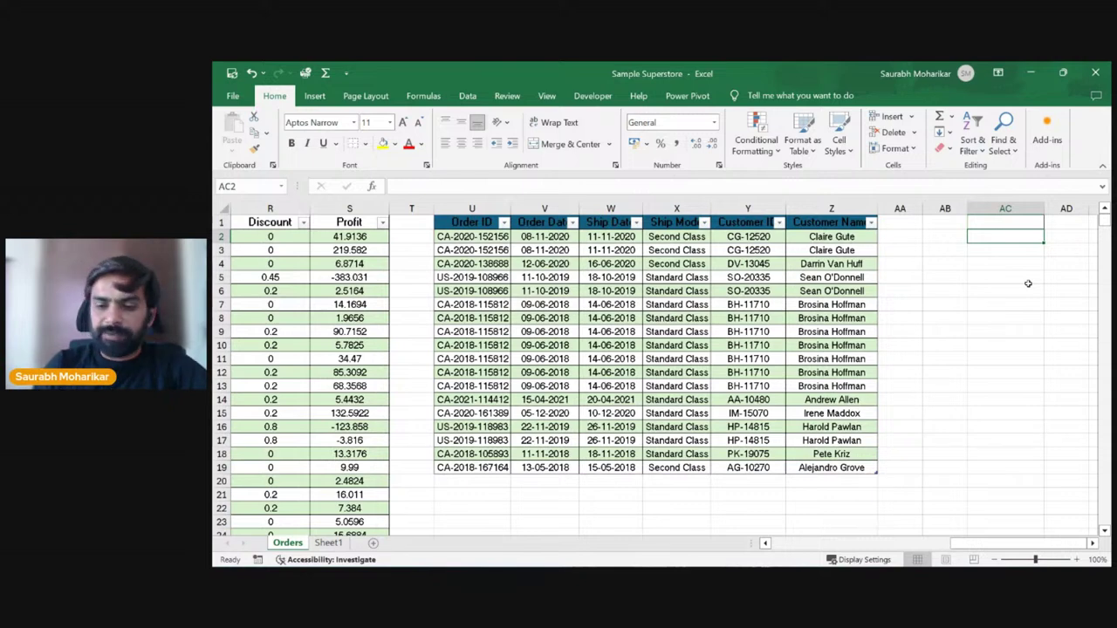
left_click(953, 241)
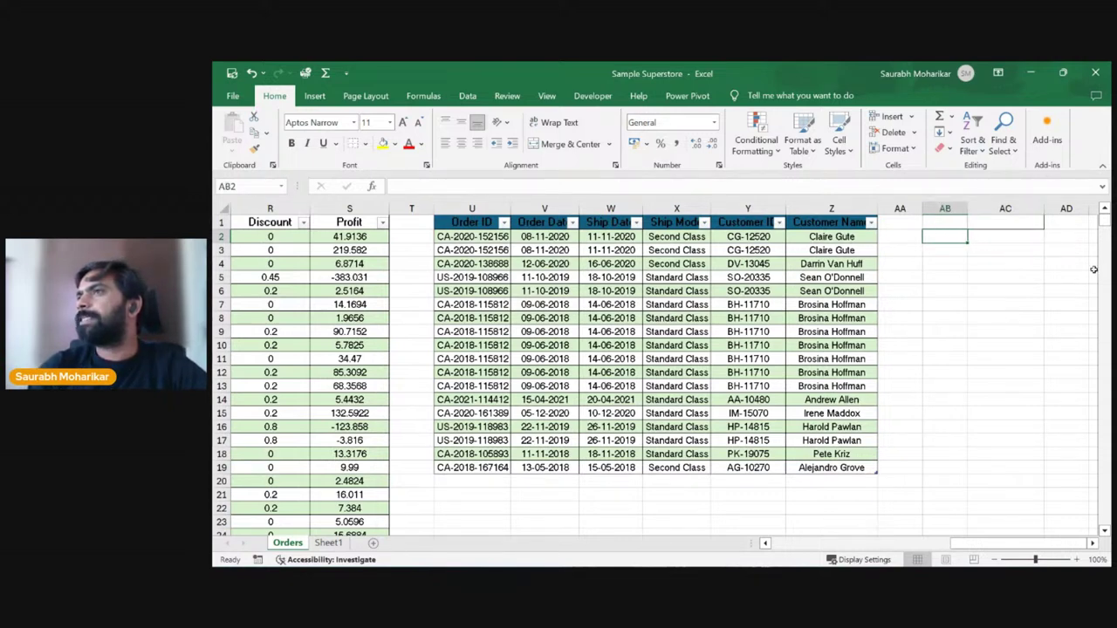
left_click_drag(471, 223, 870, 470)
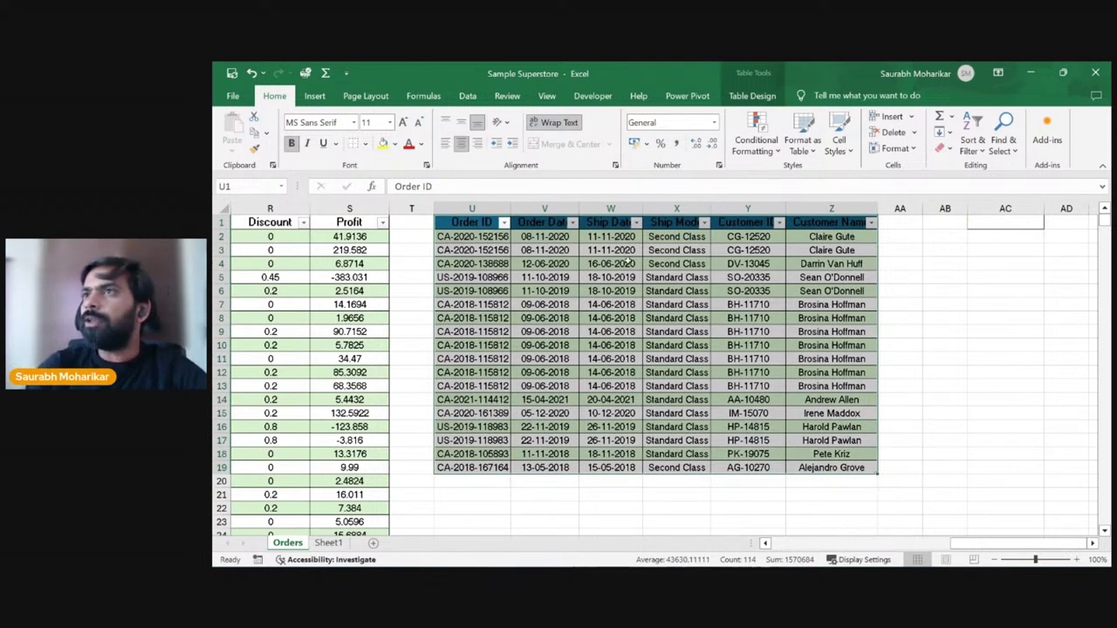
Step: Delete columns U through Z that hold the copied Demo_Table
right_click(470, 209)
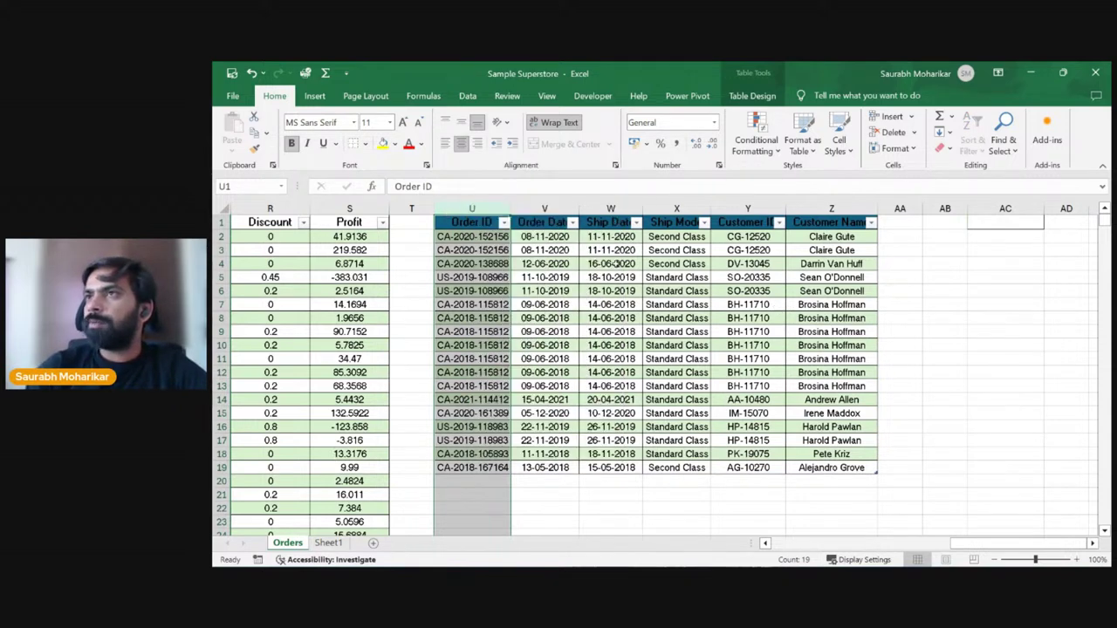
key("Escape")
left_click_drag(476, 206, 877, 209)
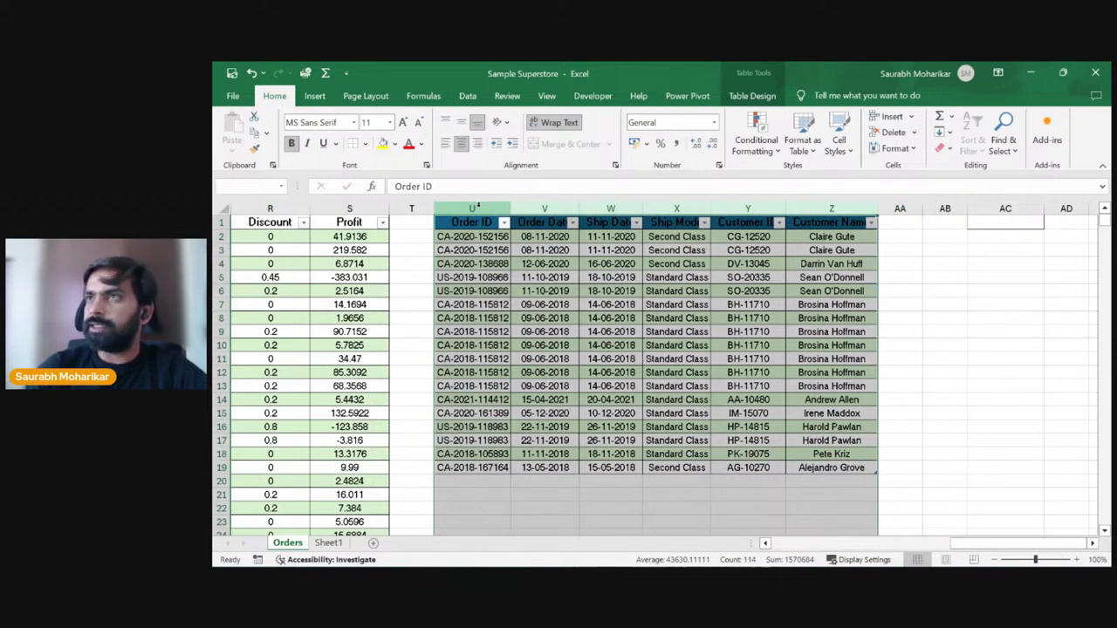
right_click(479, 207)
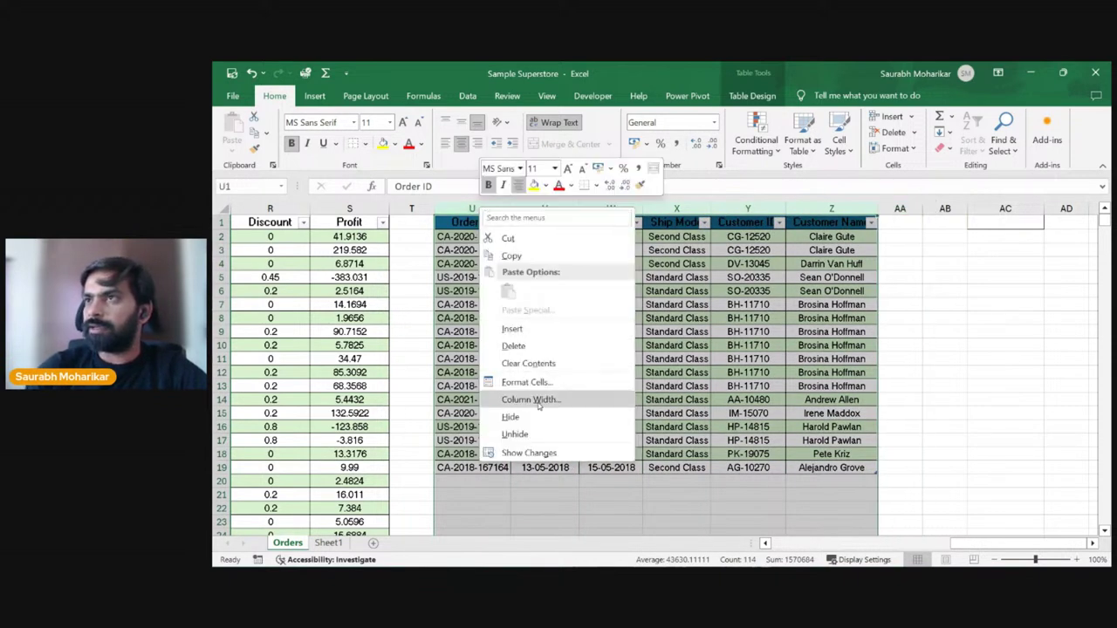
left_click(556, 347)
left_click(798, 436)
Step: Enter the labels Sales, Profit, Quantity and Discount down cells U2 to U5
left_click(427, 305)
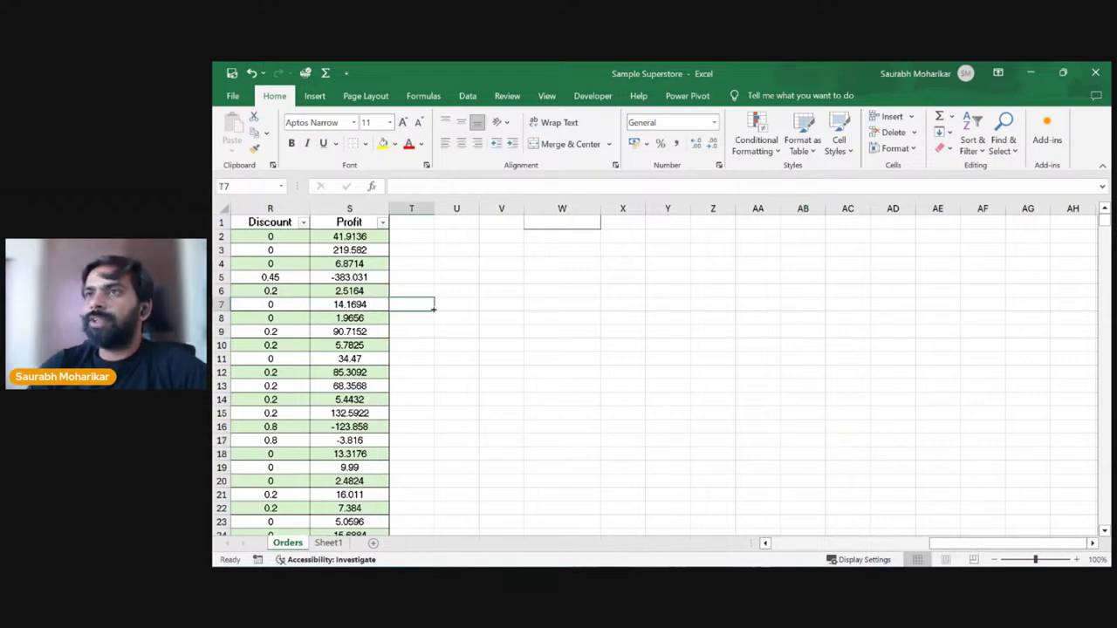
key("Up")
key("Up")
key("Up")
key("Up")
key("Up")
key("Up")
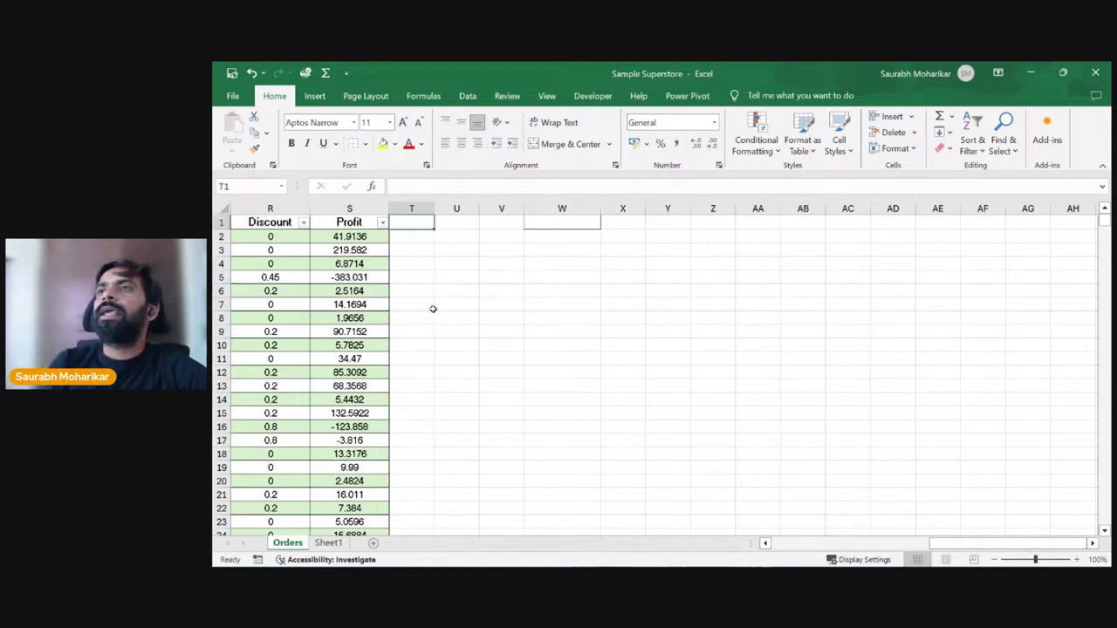
key("Down")
key("Right")
key("Right")
key("Left")
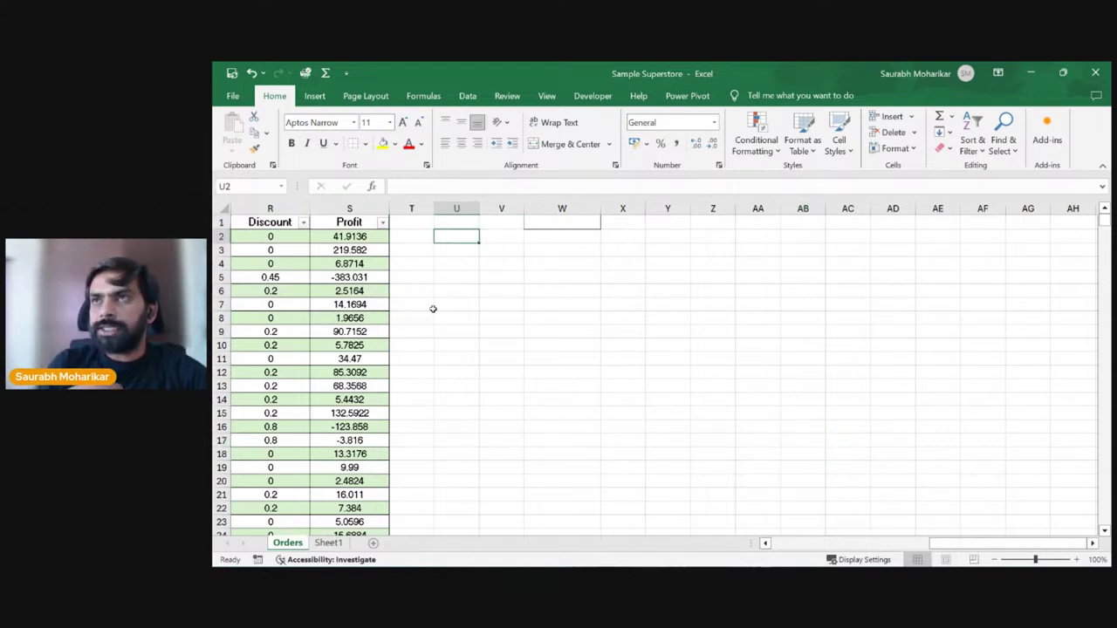
type("Sales")
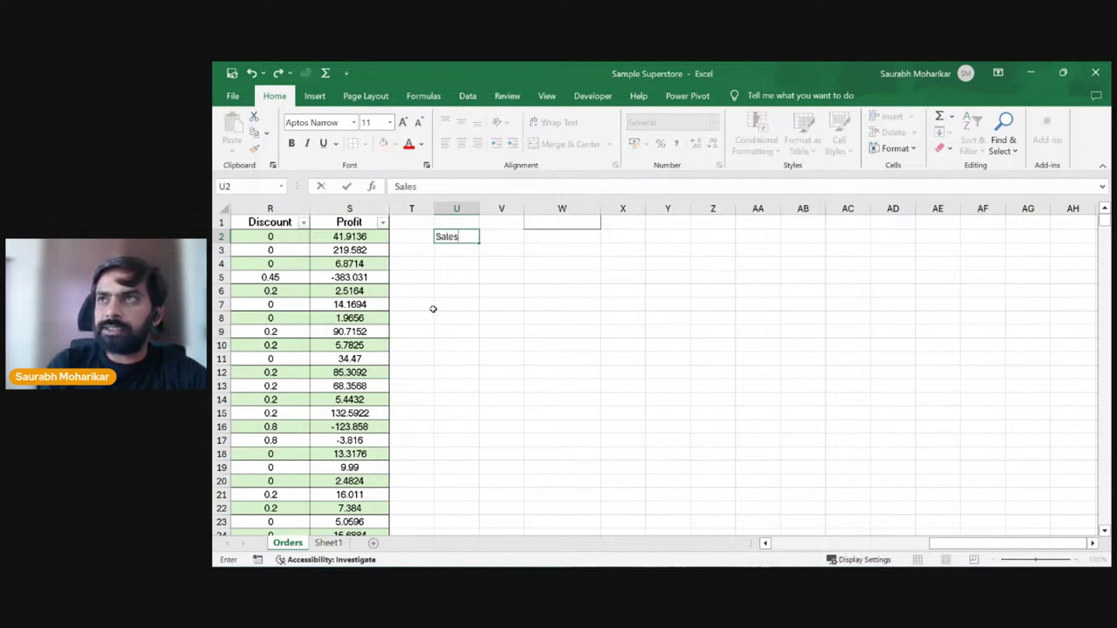
key("Return")
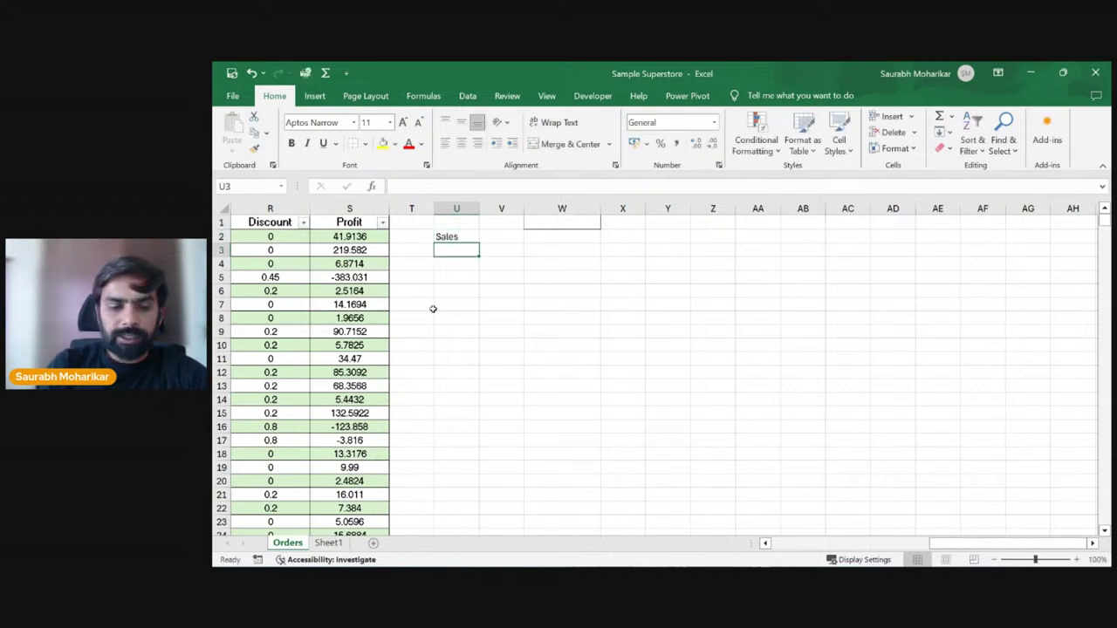
type("Profit")
key("Return")
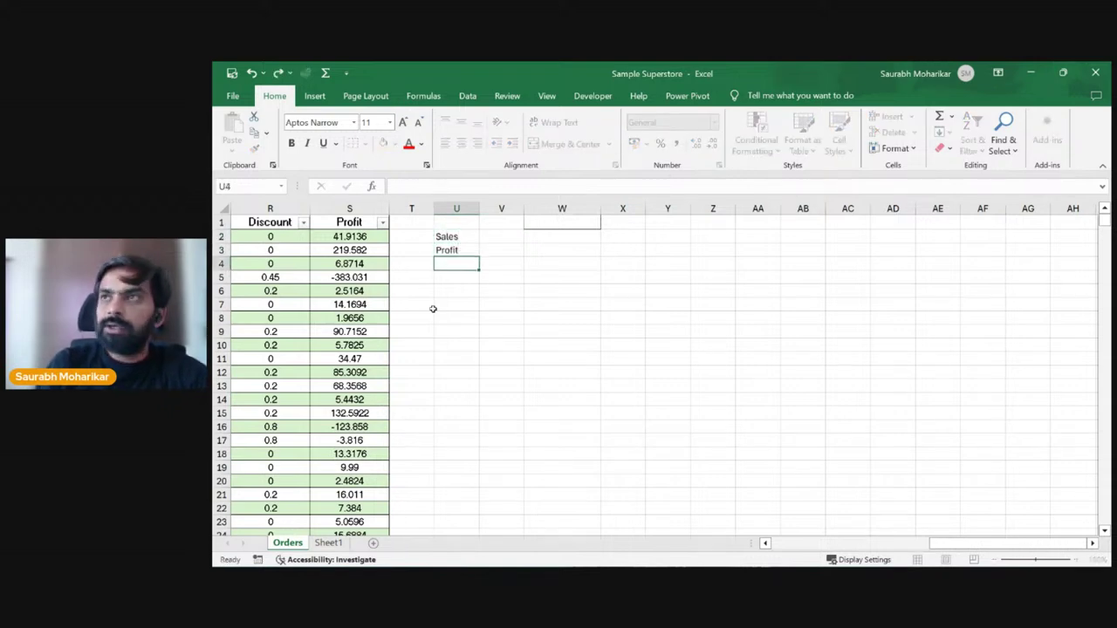
type("Quantity")
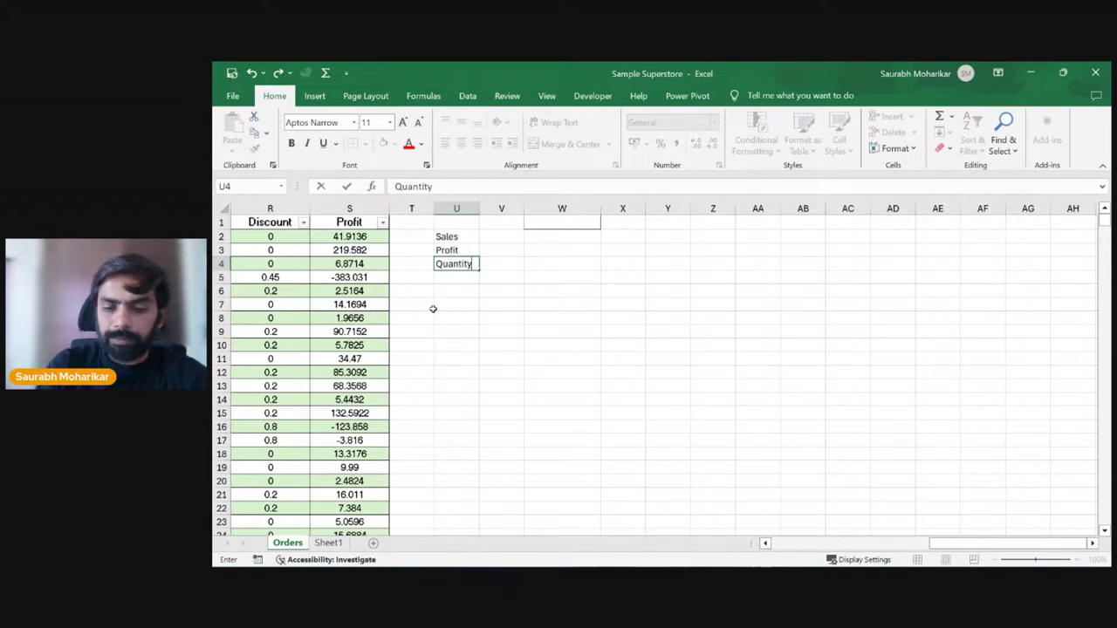
key("Return")
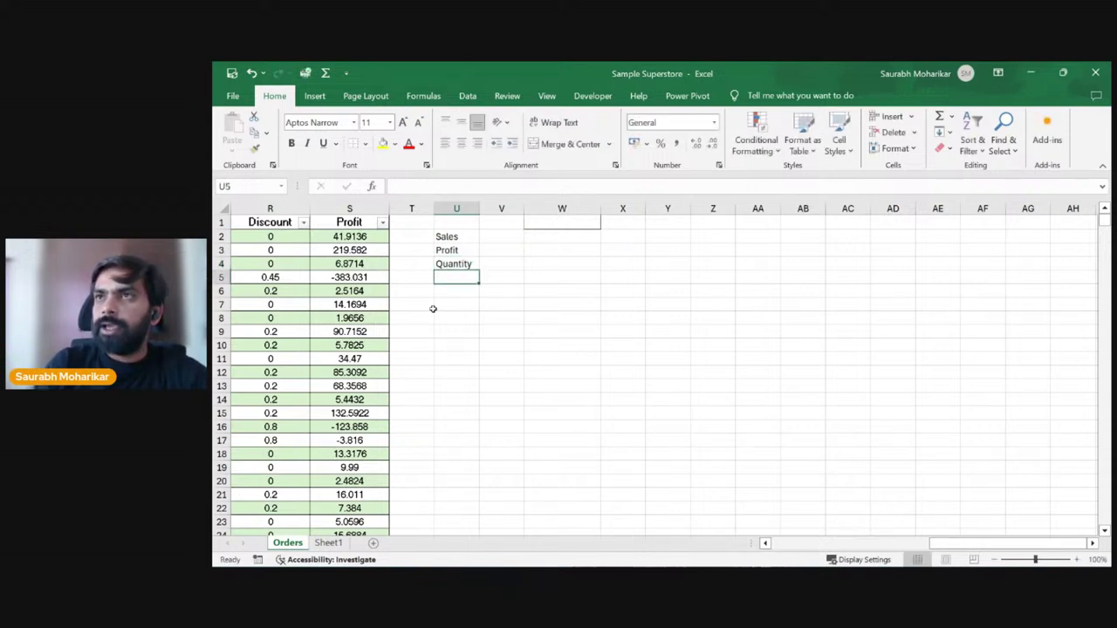
type("Discount")
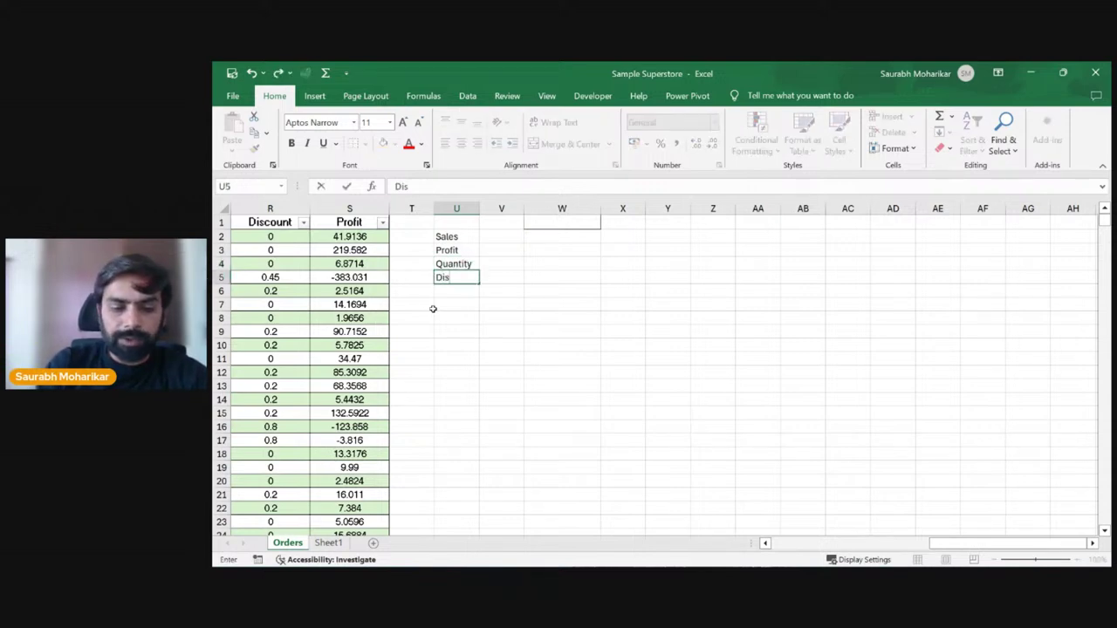
key("Return")
key("Up")
key("Up")
key("Up")
key("Up")
key("Up")
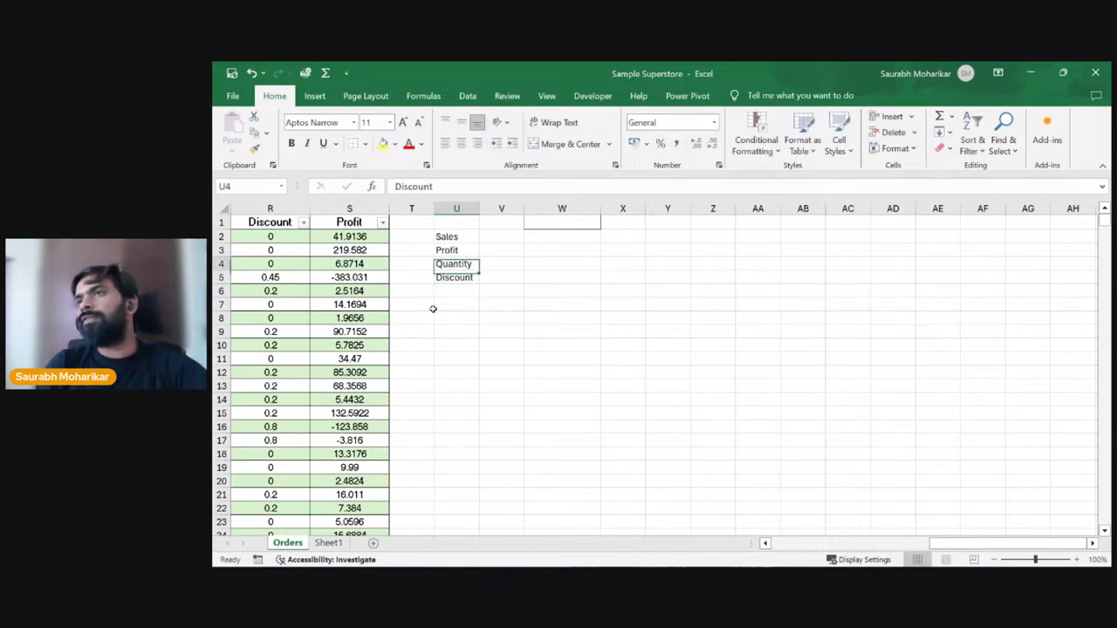
Step: Select the Profit, Quantity and Discount labels in U3:U5
key("Left")
key("Left")
key("Left")
key("Left")
key("Left")
key("Left")
key("Left")
key("Left")
key("Left")
key("Left")
key("Left")
key("Left")
key("Left")
key("Left")
key("Left")
key("Left")
key("Left")
key("Left")
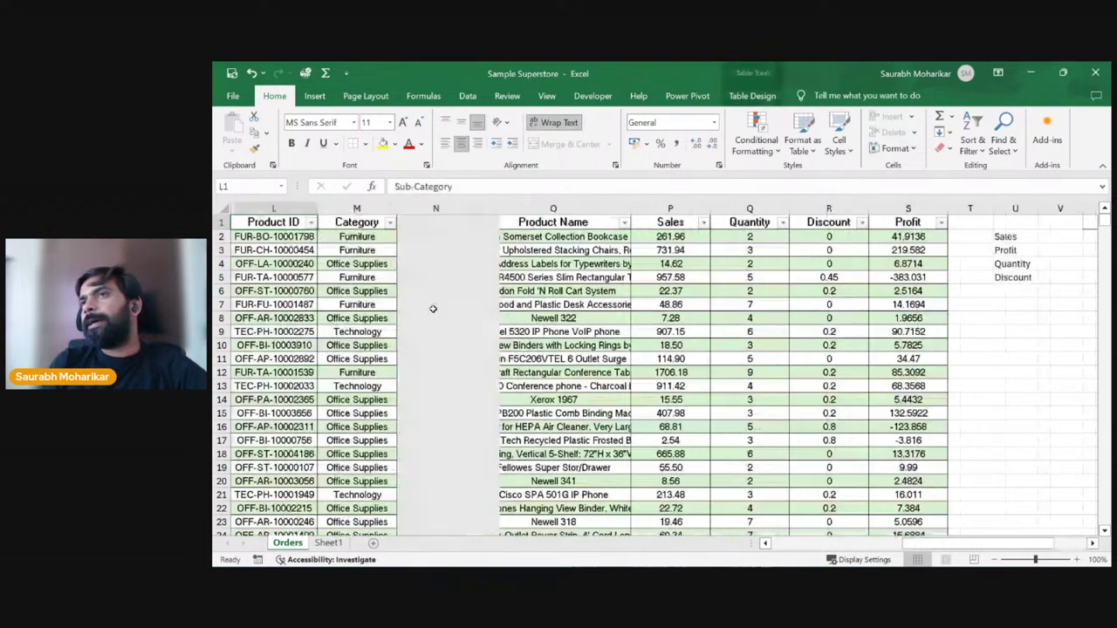
key("Right")
key("Right")
key("Right")
key("Right")
key("Right")
key("Right")
key("Right")
key("Right")
key("Right")
key("Right")
key("Right")
key("Right")
key("Right")
key("Right")
key("Right")
key("Right")
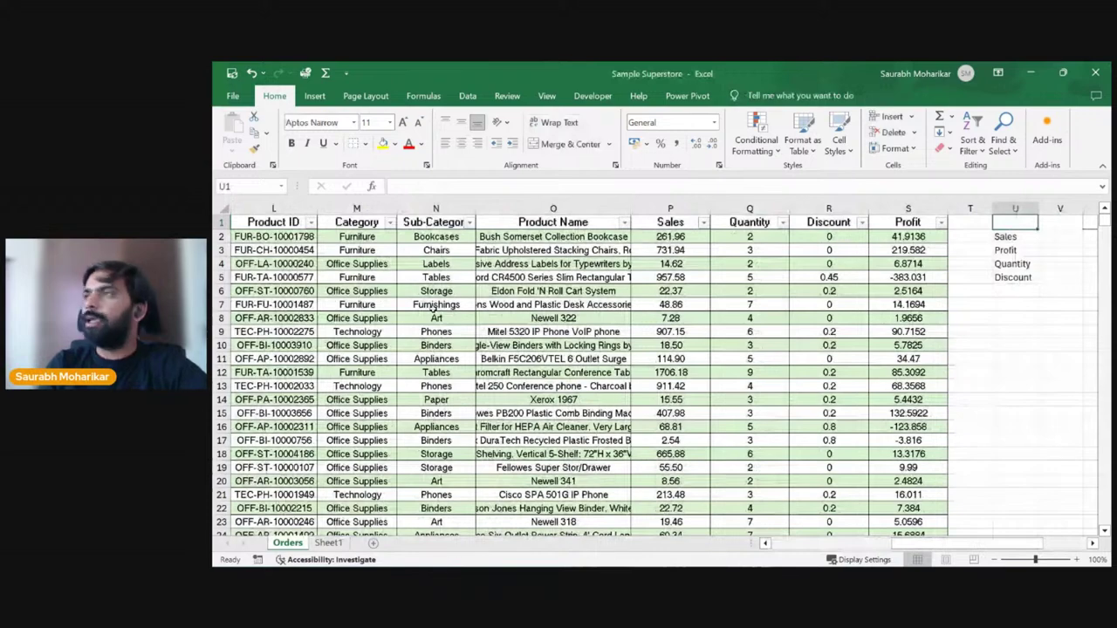
key("Right")
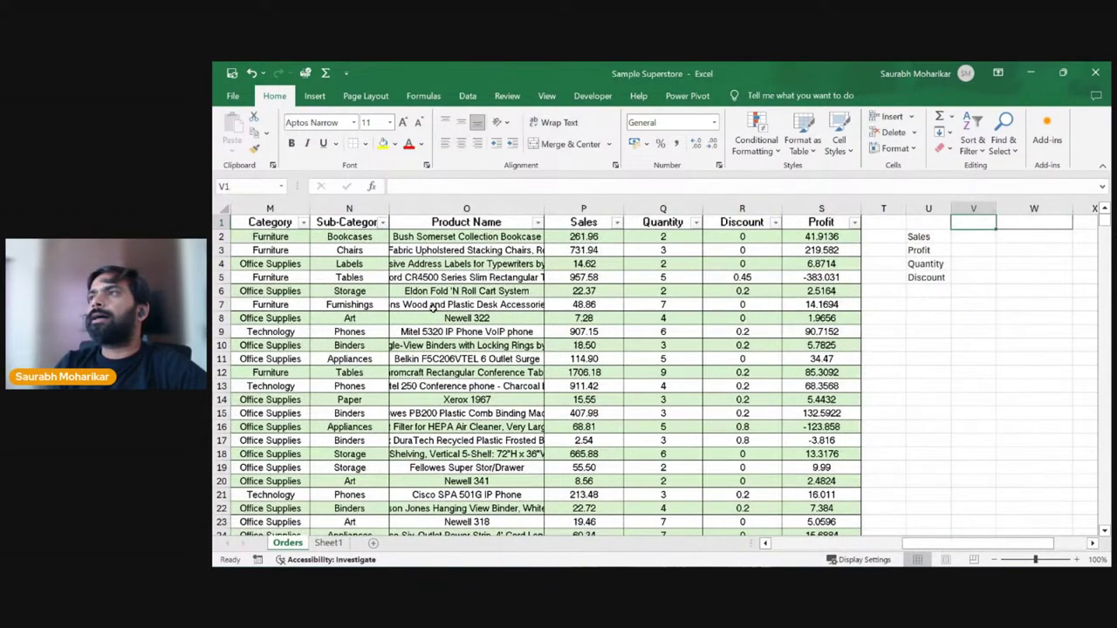
key("Left")
key("Left")
key("Left")
key("Left")
key("Left")
key("Left")
key("Left")
key("Left")
key("Left")
key("Left")
key("Left")
key("Left")
key("Left")
key("Left")
key("Left")
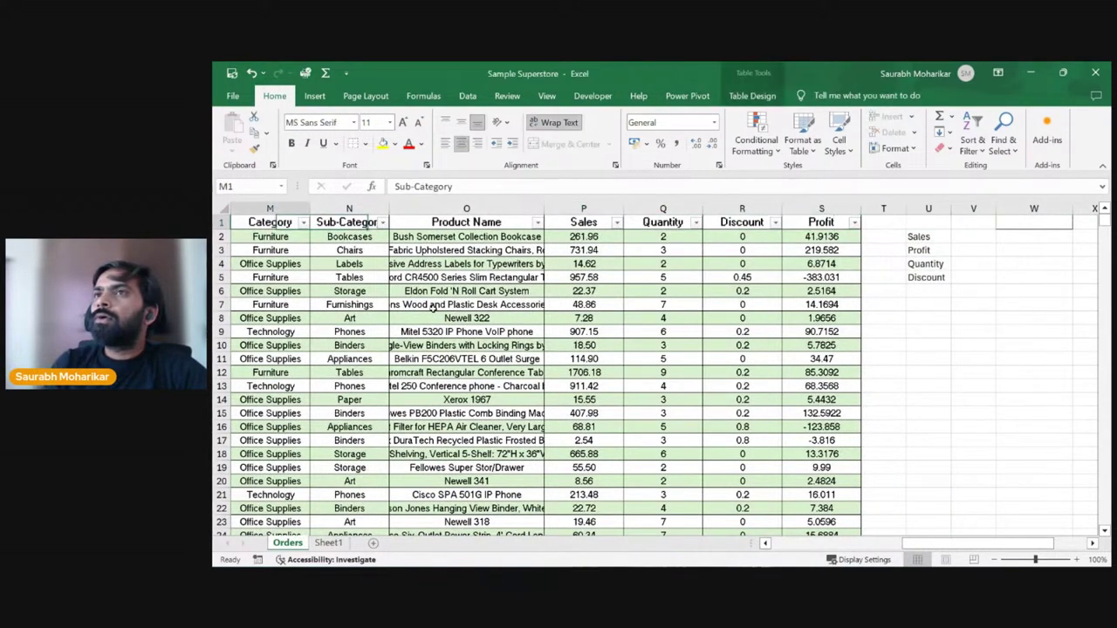
key("Left")
key("Left")
key("Left")
key("Left")
key("Left")
key("Left")
key("Right")
key("Right")
key("Right")
key("Right")
key("Right")
key("Right")
key("Right")
key("Right")
key("Right")
key("Right")
key("Right")
key("Right")
key("Right")
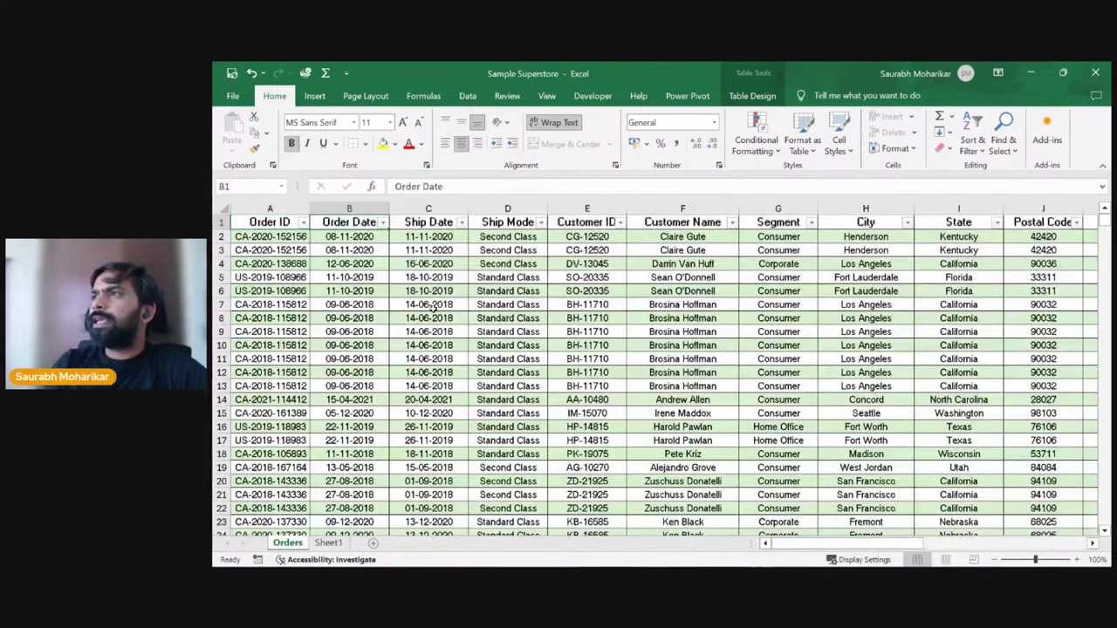
key("Right")
key("Right")
key("Right")
key("Right")
key("Right")
key("Right")
key("Right")
key("Right")
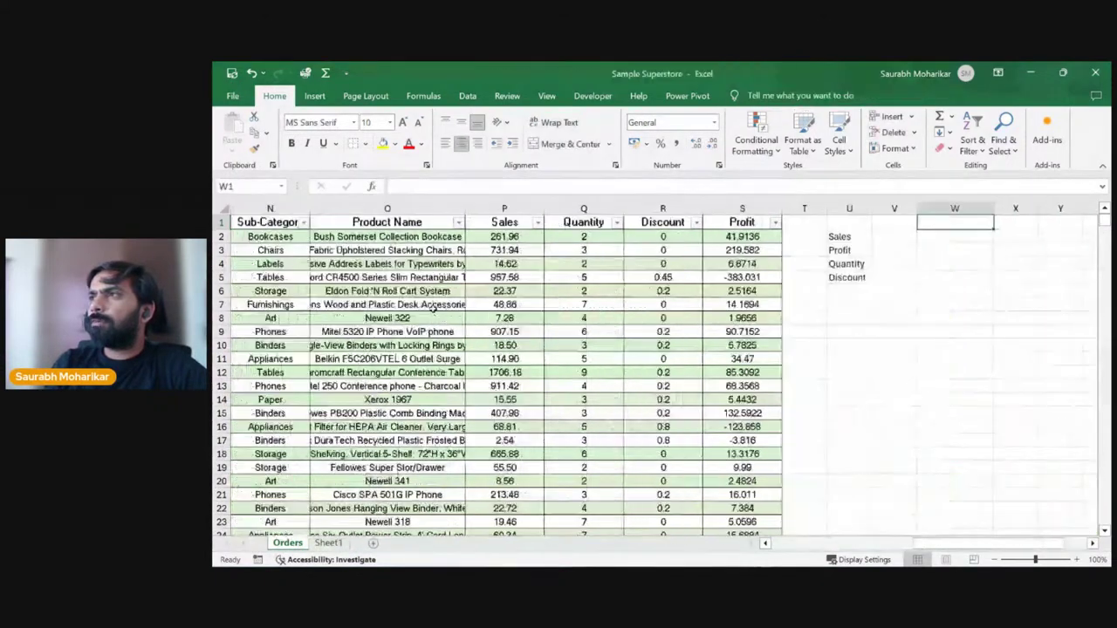
key("Down")
key("Left")
key("Down")
key("Down")
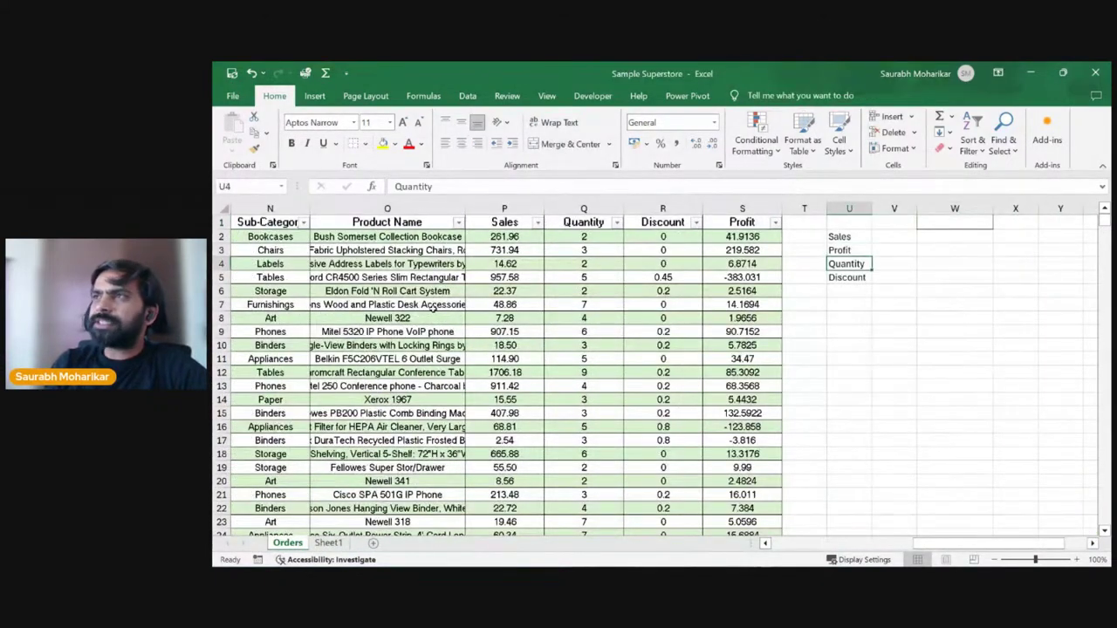
key("Up")
key("shift+Down")
key("shift+Down")
Step: Clear Profit, Quantity and Discount from U3:U5 and enter the header Region in V1
key("Delete")
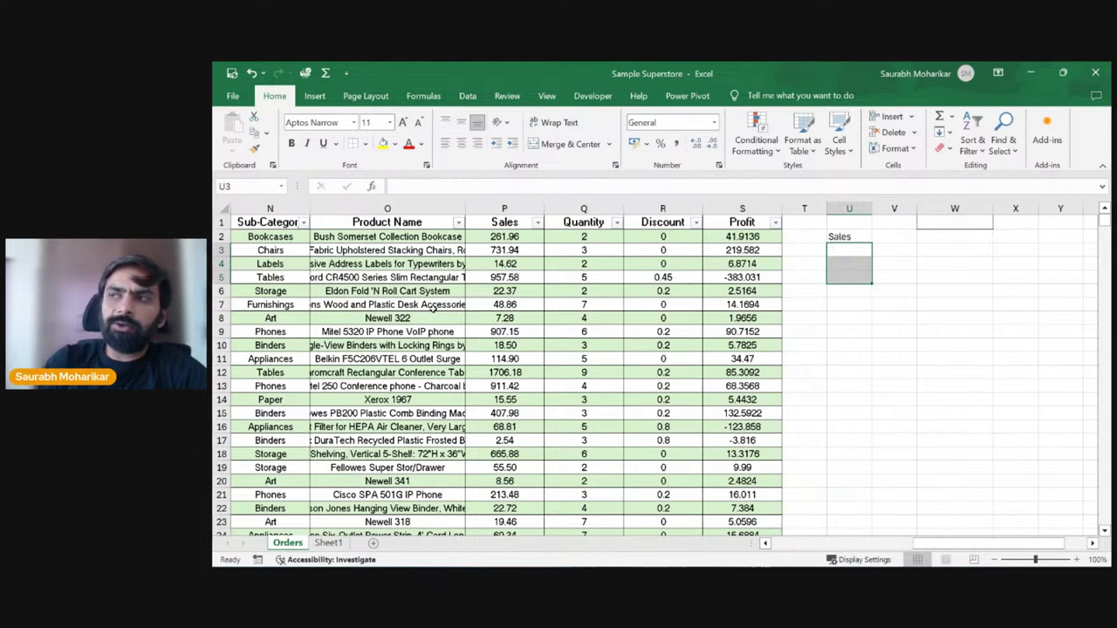
key("Up")
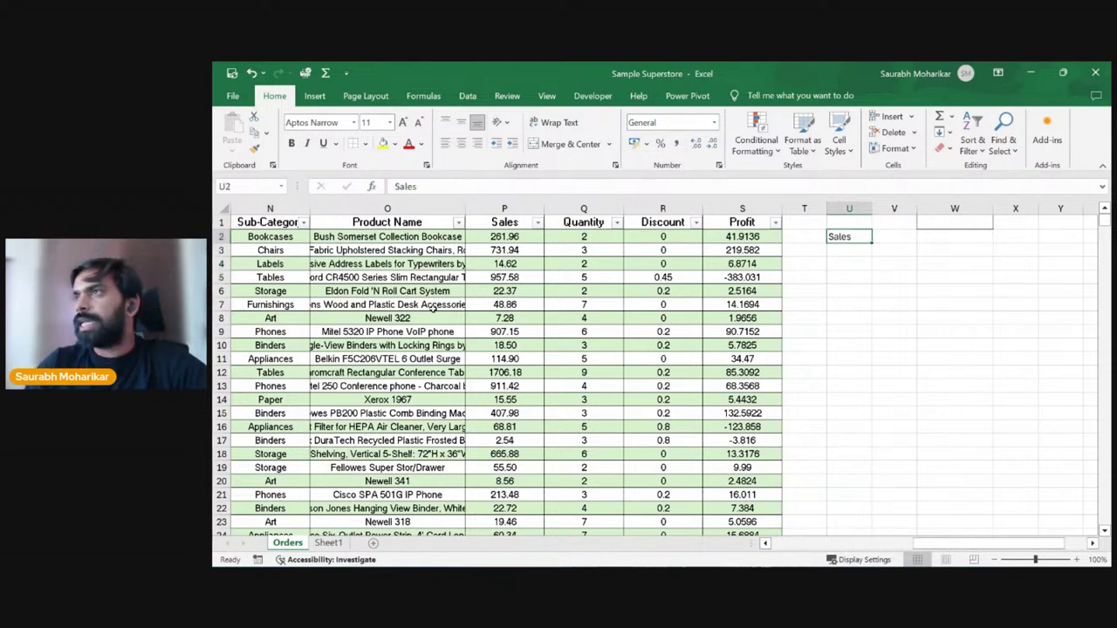
left_click(908, 224)
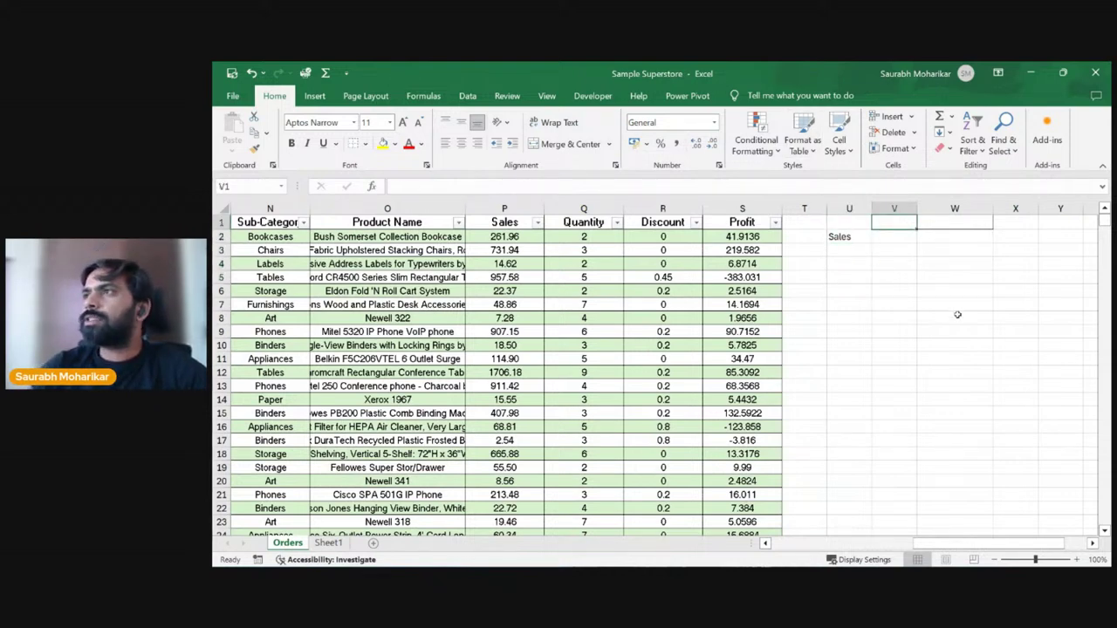
type("R")
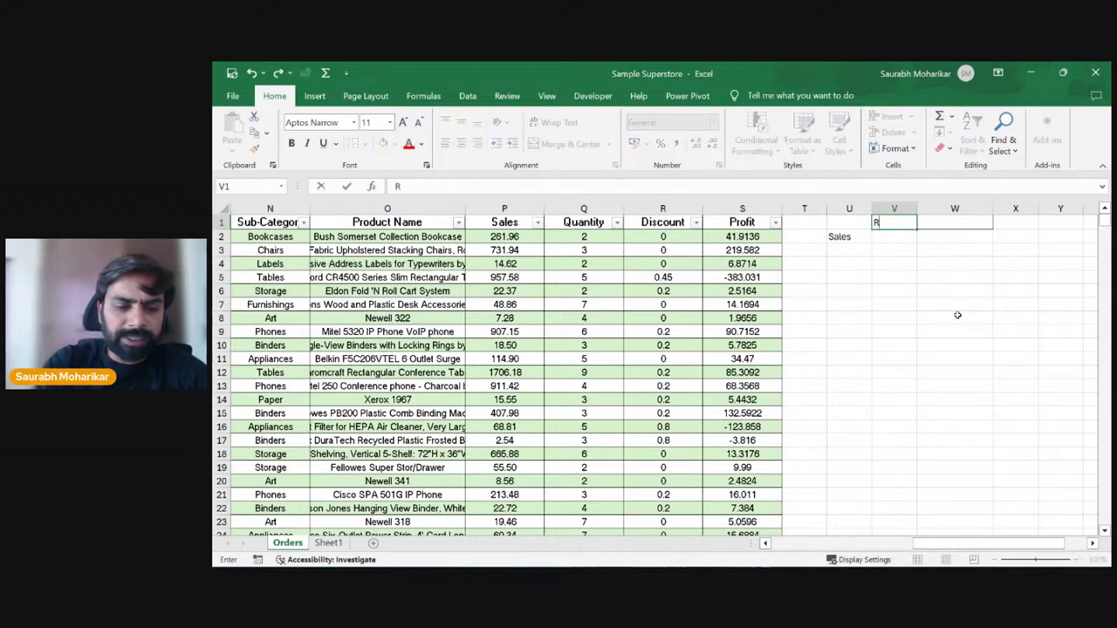
type("egion")
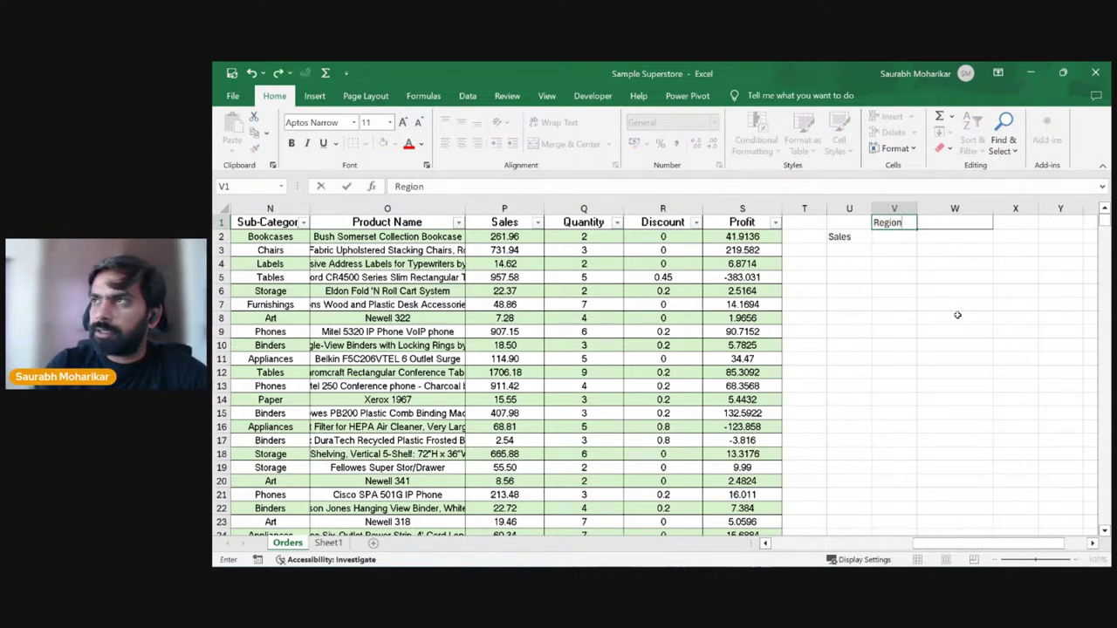
key("Return")
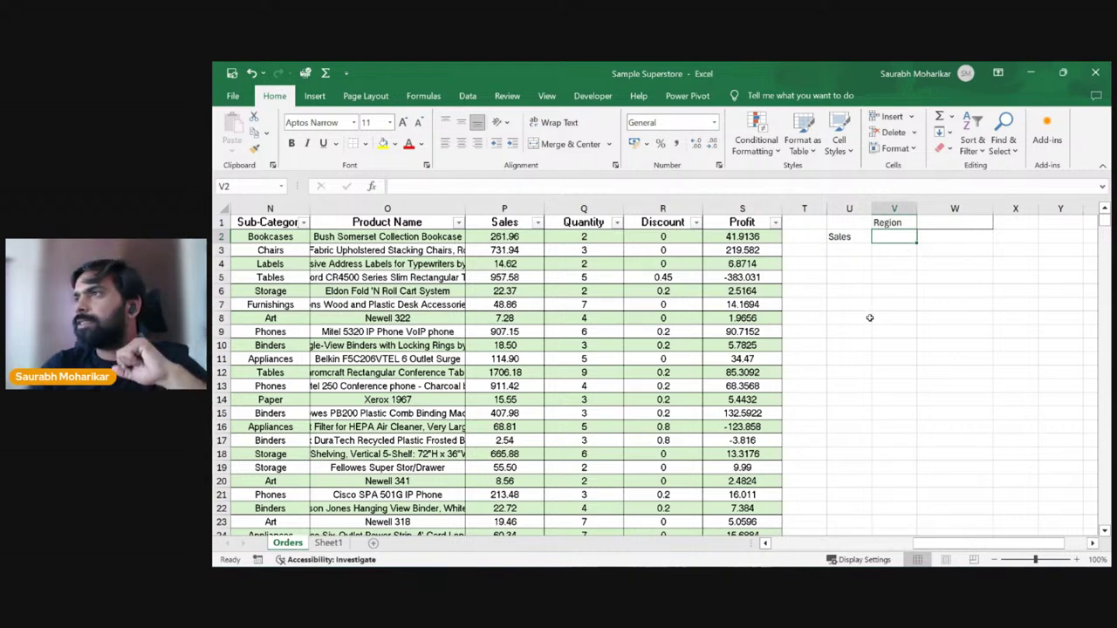
left_click(842, 237)
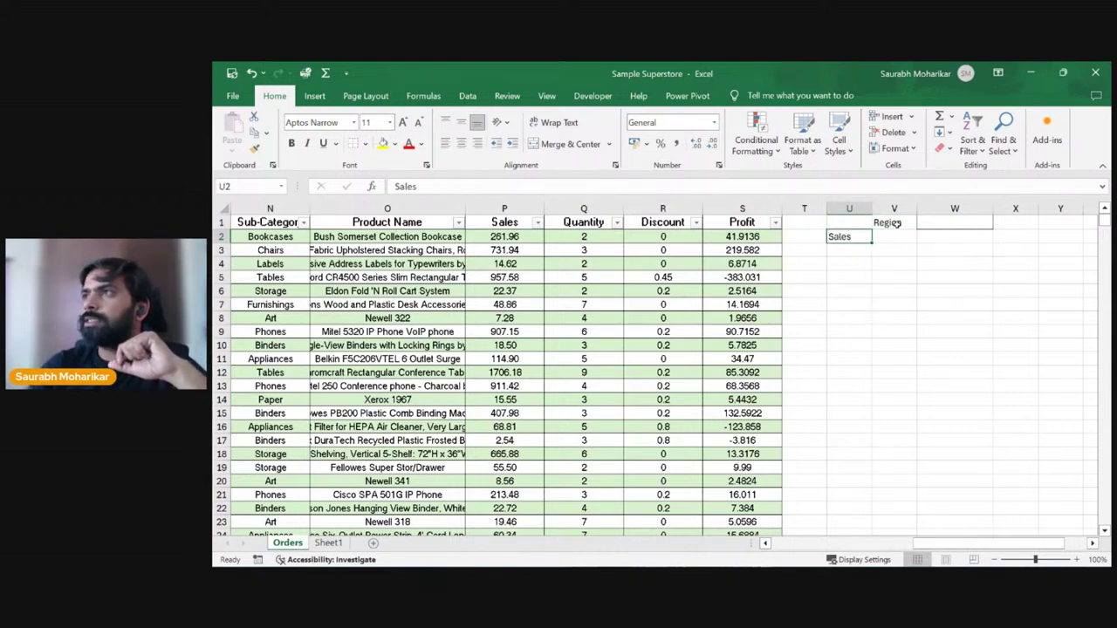
left_click(893, 227)
left_click(890, 236)
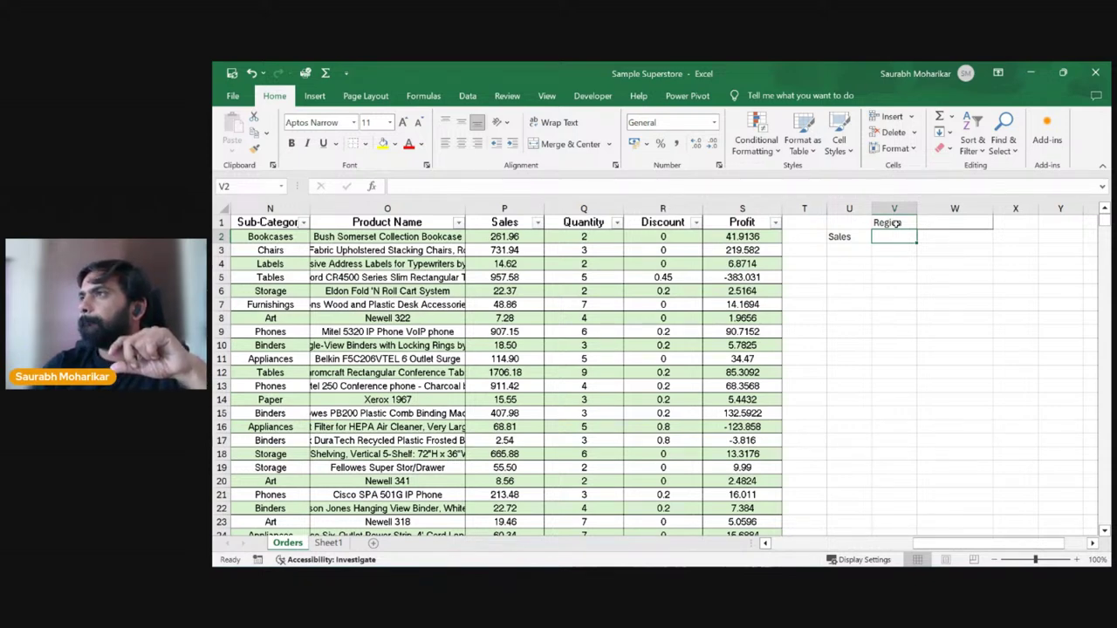
Step: Clear U1:V2, then enter the headers Region in V1 and Parameter in W1
left_click(894, 224)
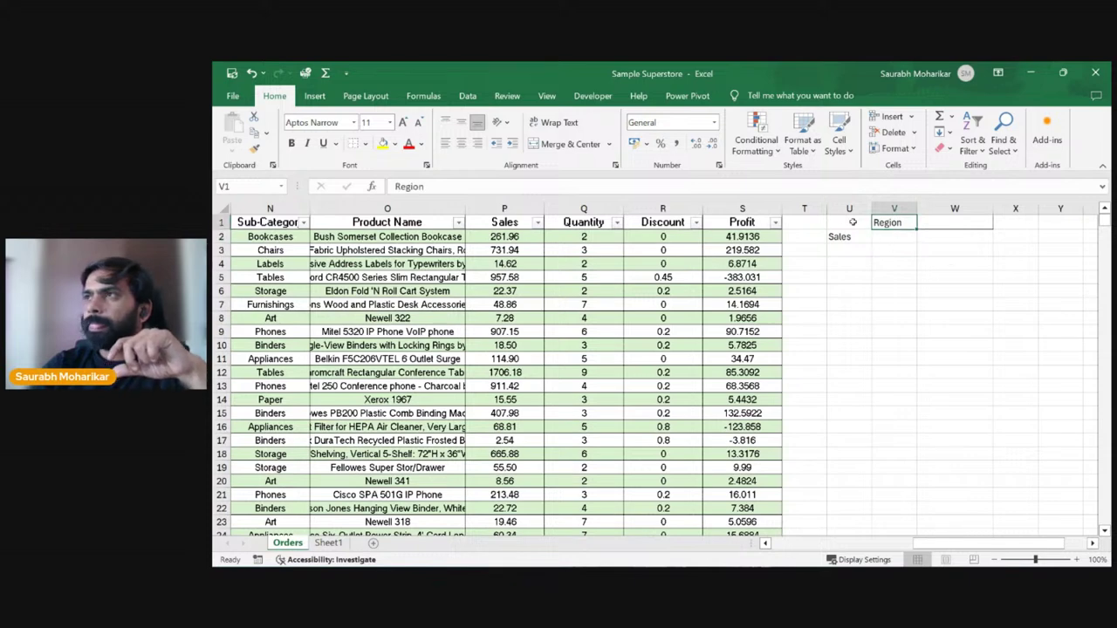
left_click(842, 225)
left_click_drag(842, 225, 898, 237)
key("Delete")
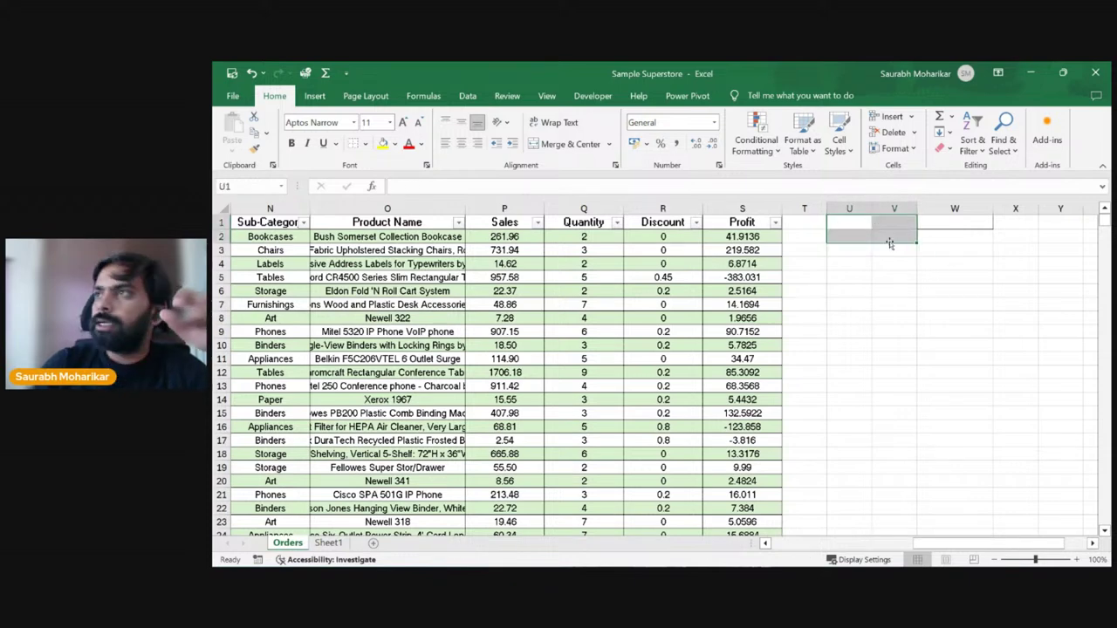
left_click(893, 223)
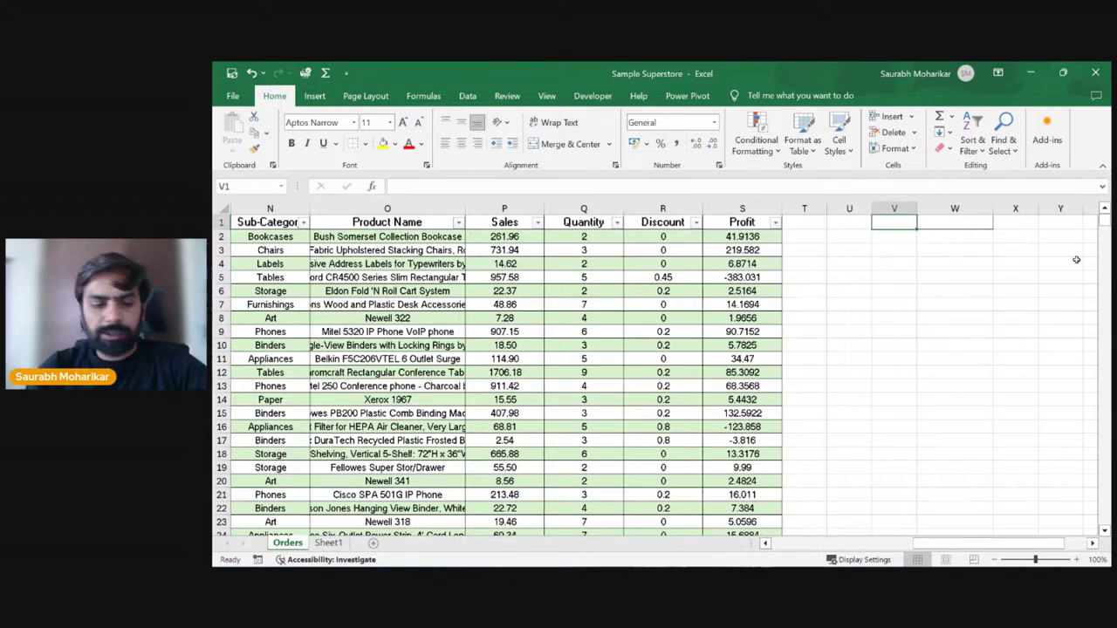
type("Region")
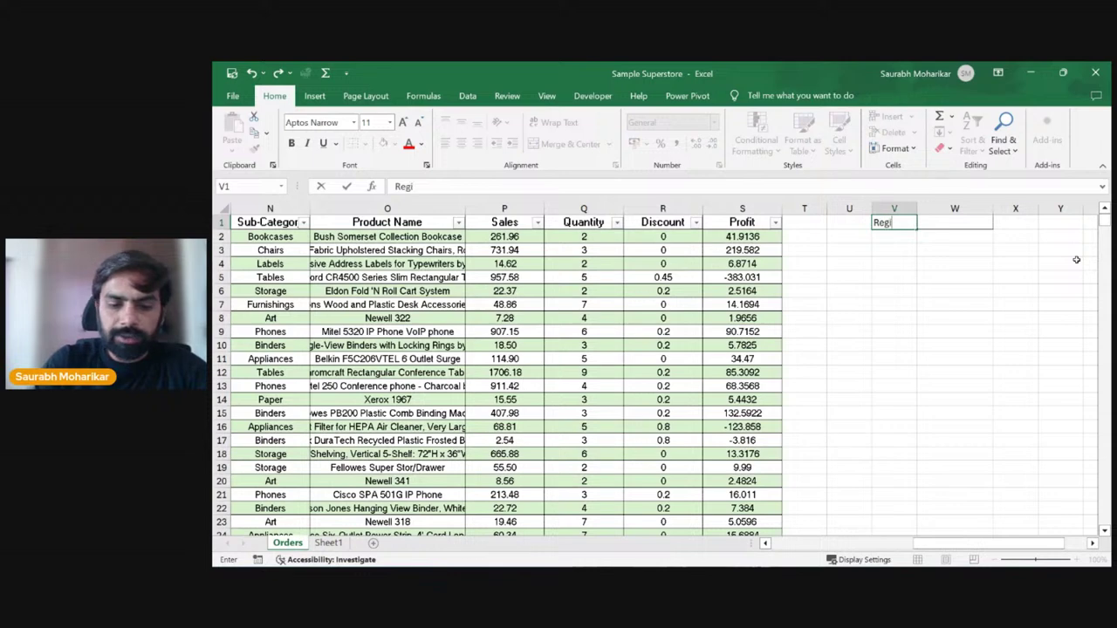
left_click(976, 223)
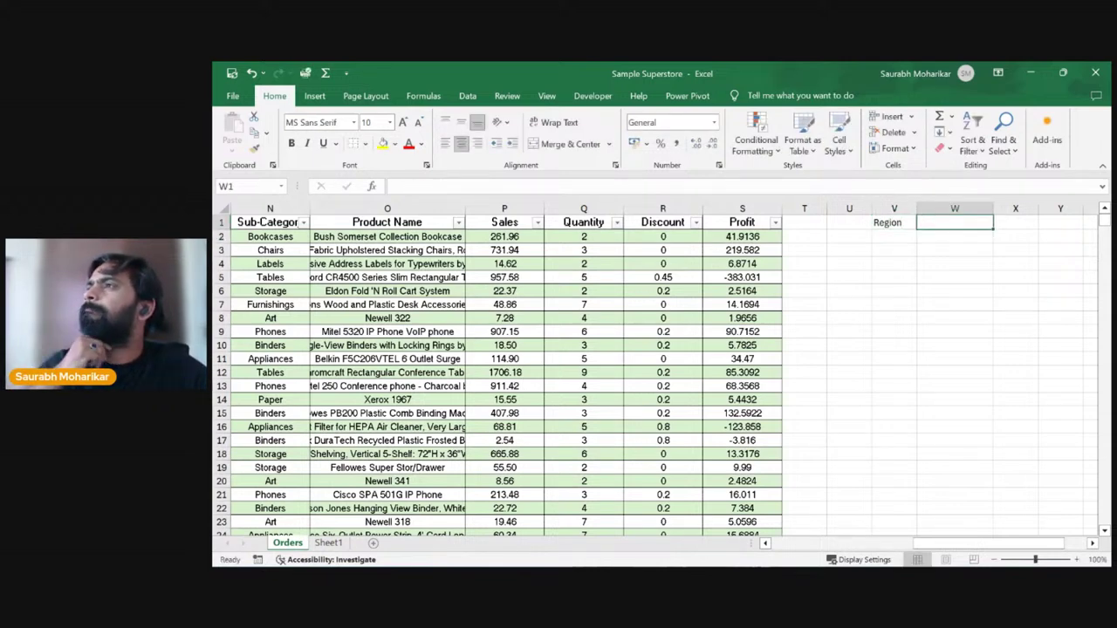
type("Para")
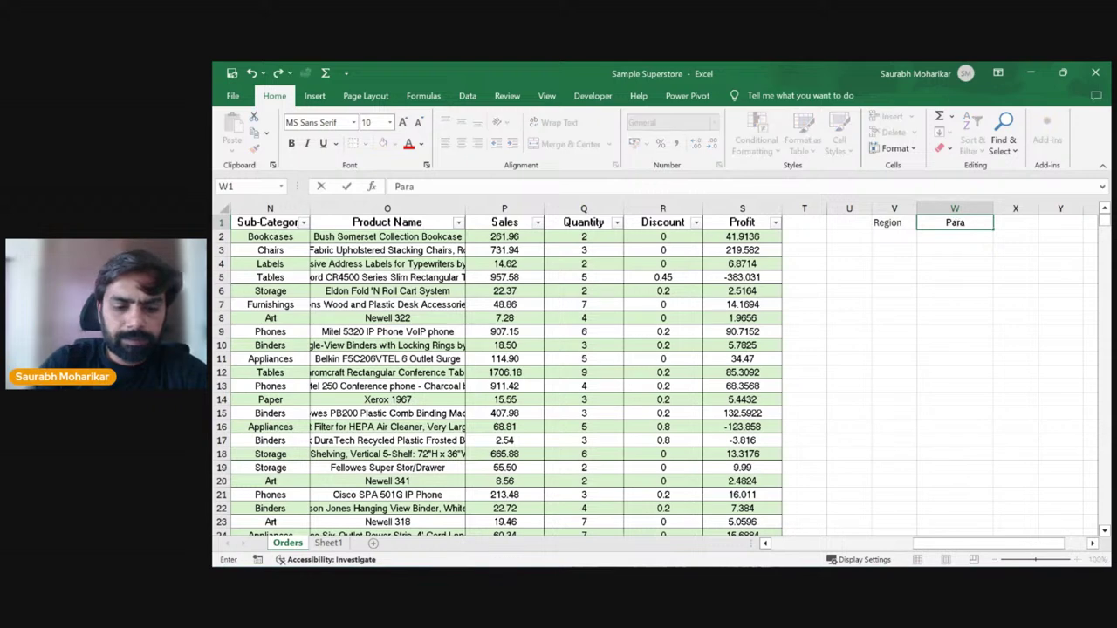
type("meter")
key("Return")
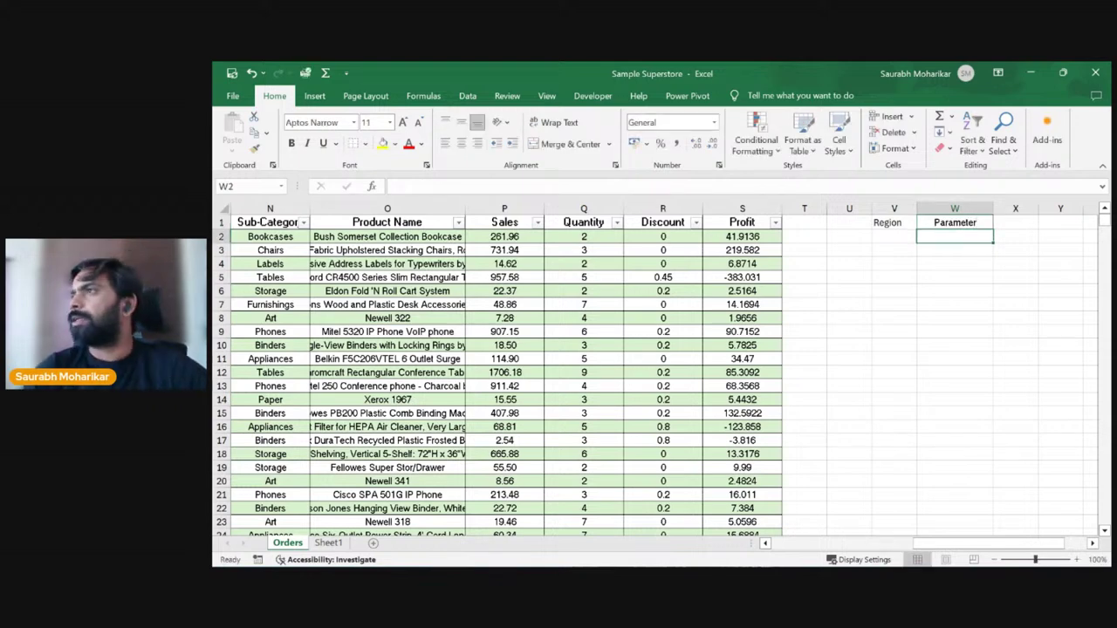
left_click(888, 232)
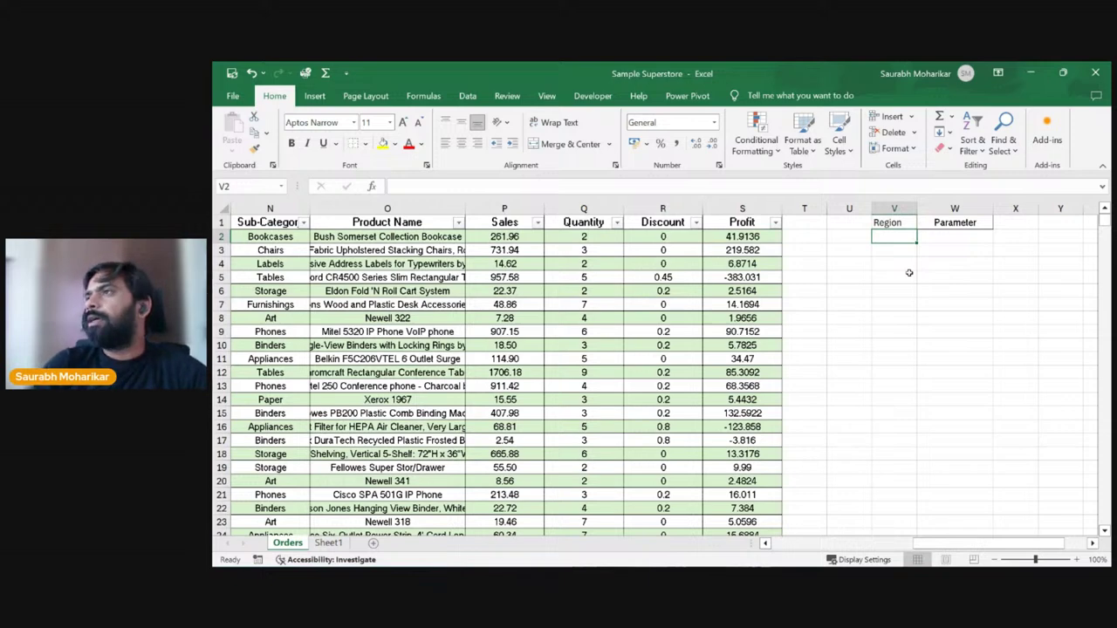
left_click(892, 248)
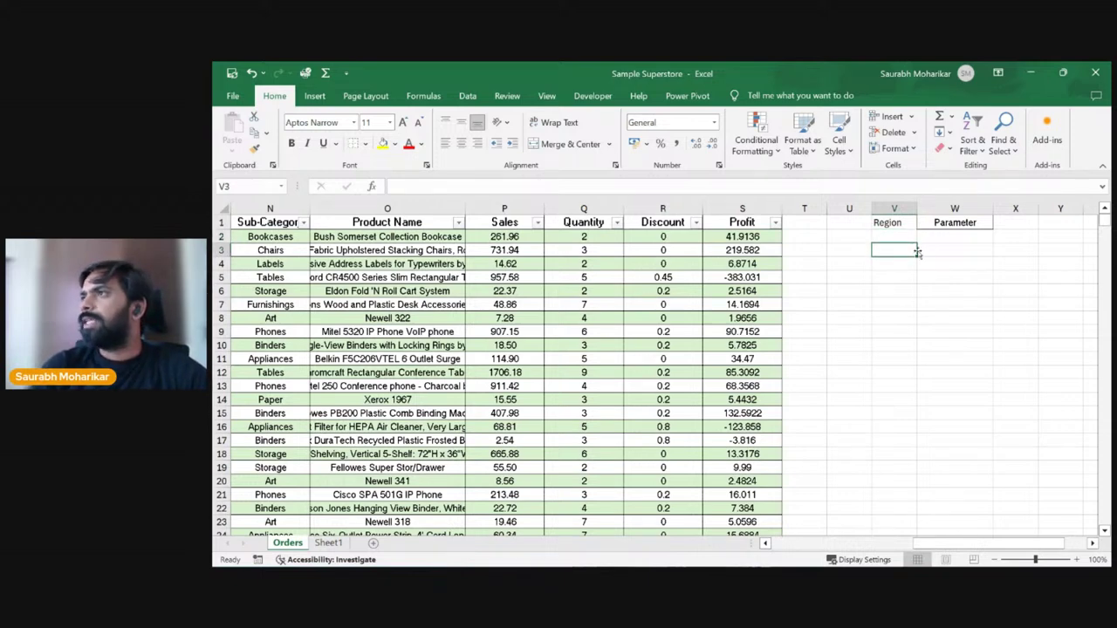
Step: Merge V3:W4 and start an INDEX formula with all of Table2 as its array
left_click_drag(908, 249, 941, 264)
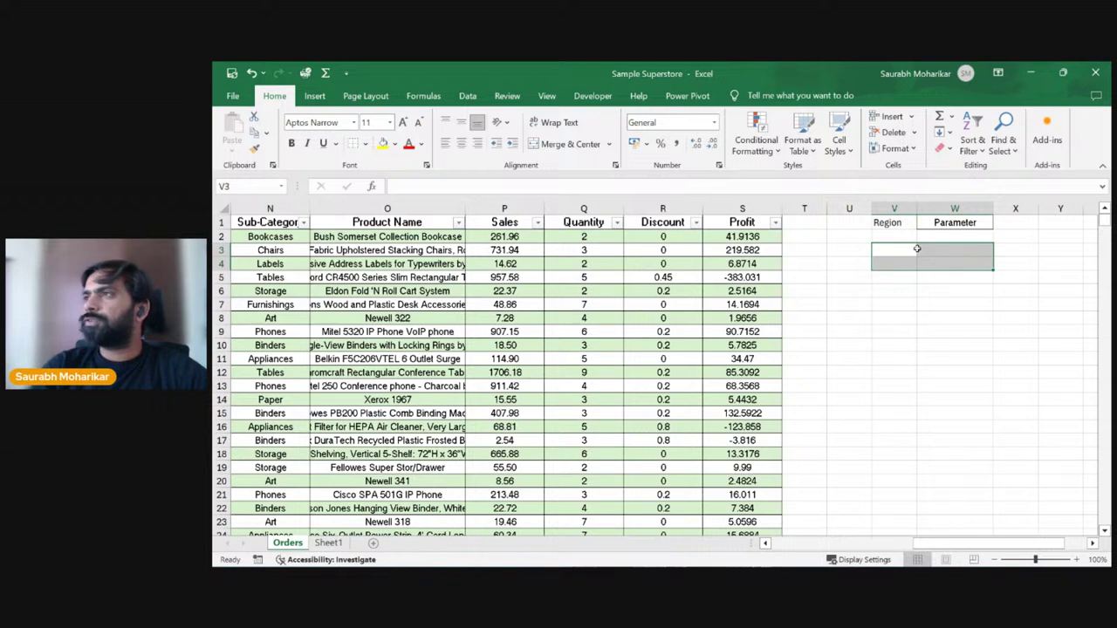
left_click(571, 145)
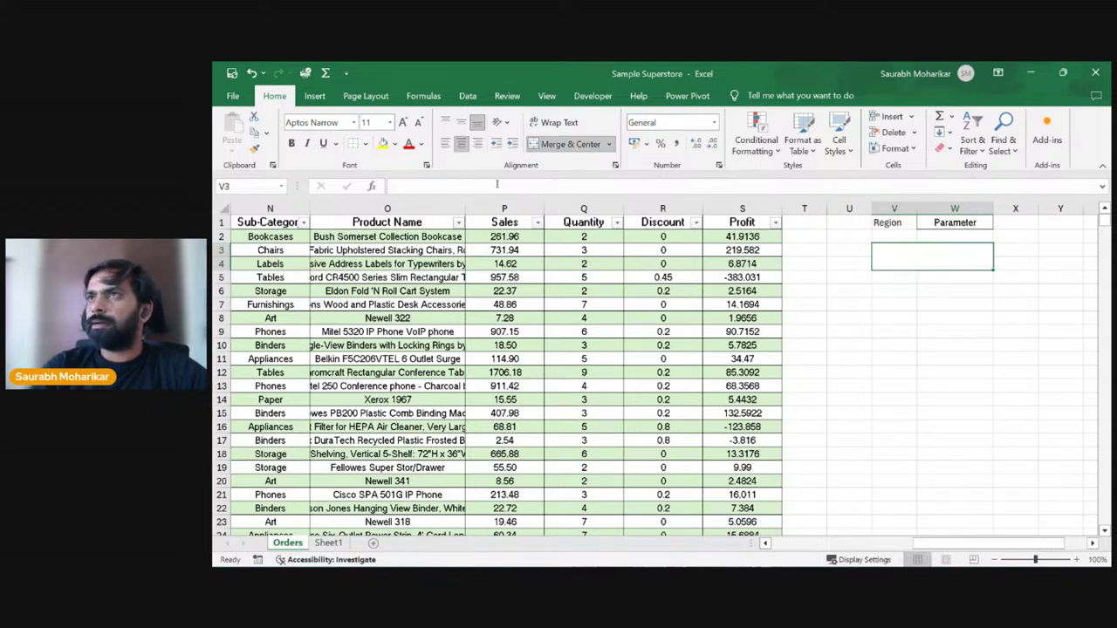
type("=index")
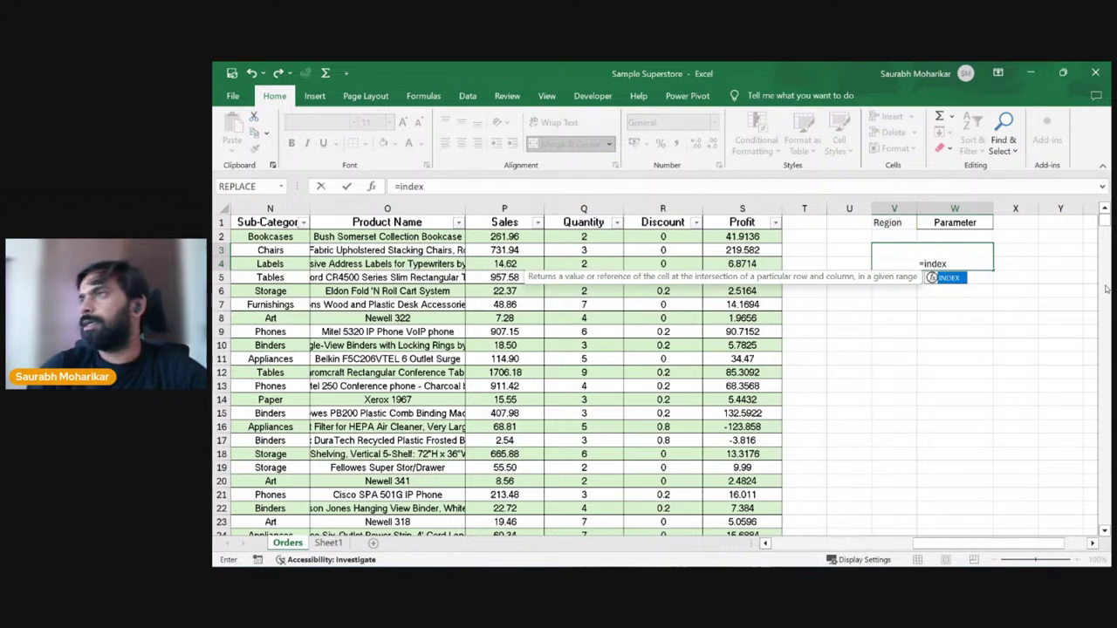
key("Tab")
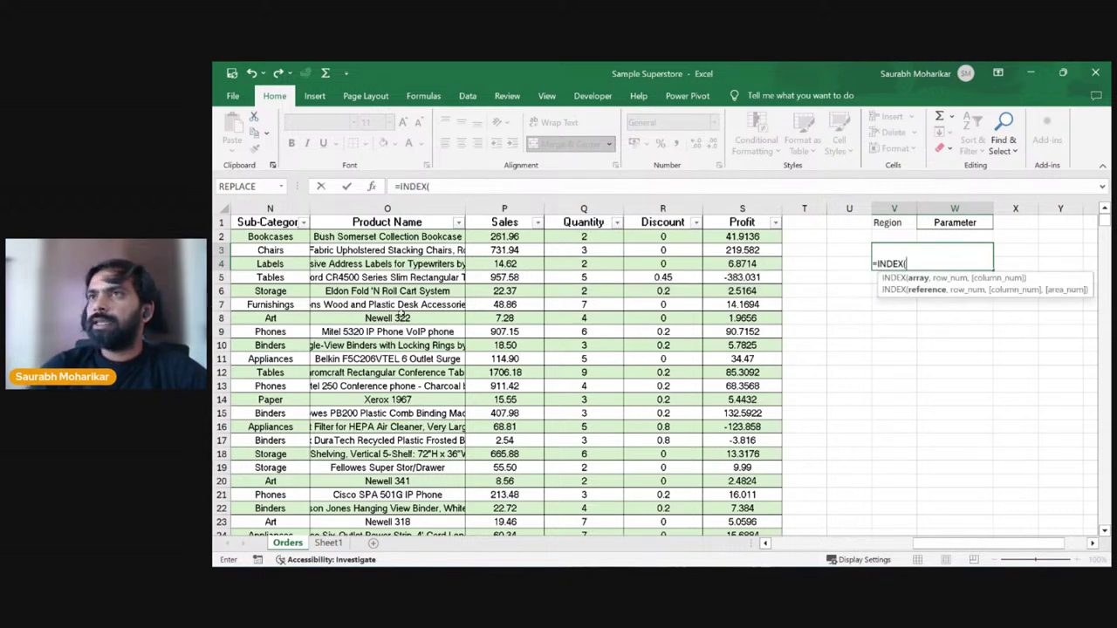
left_click(401, 317)
key("ctrl+Left")
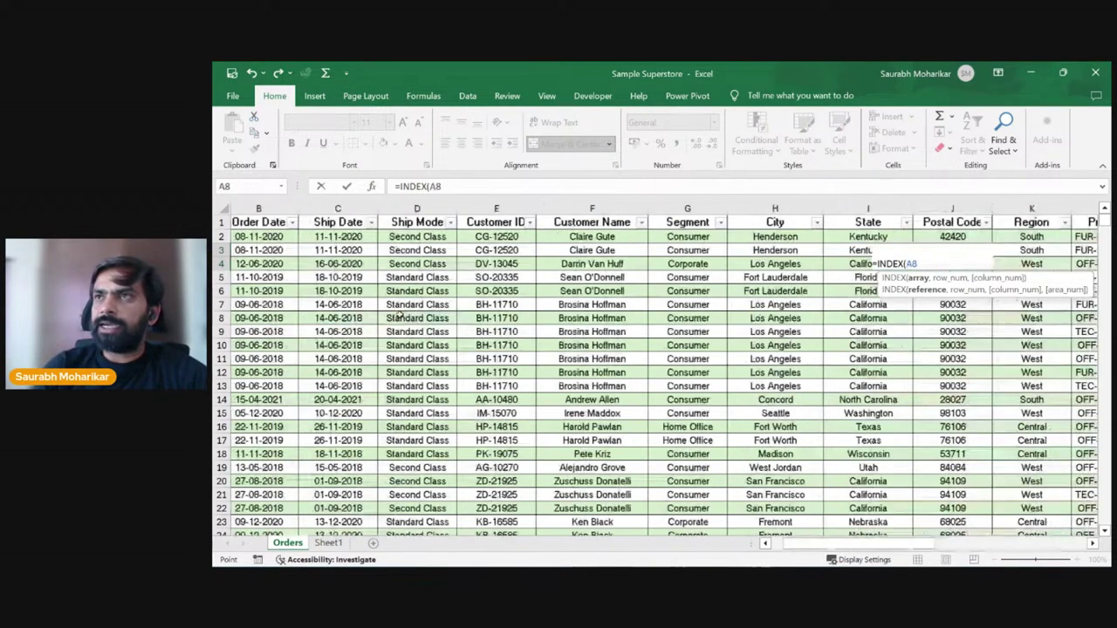
key("ctrl+Up")
key("ctrl+shift+Right")
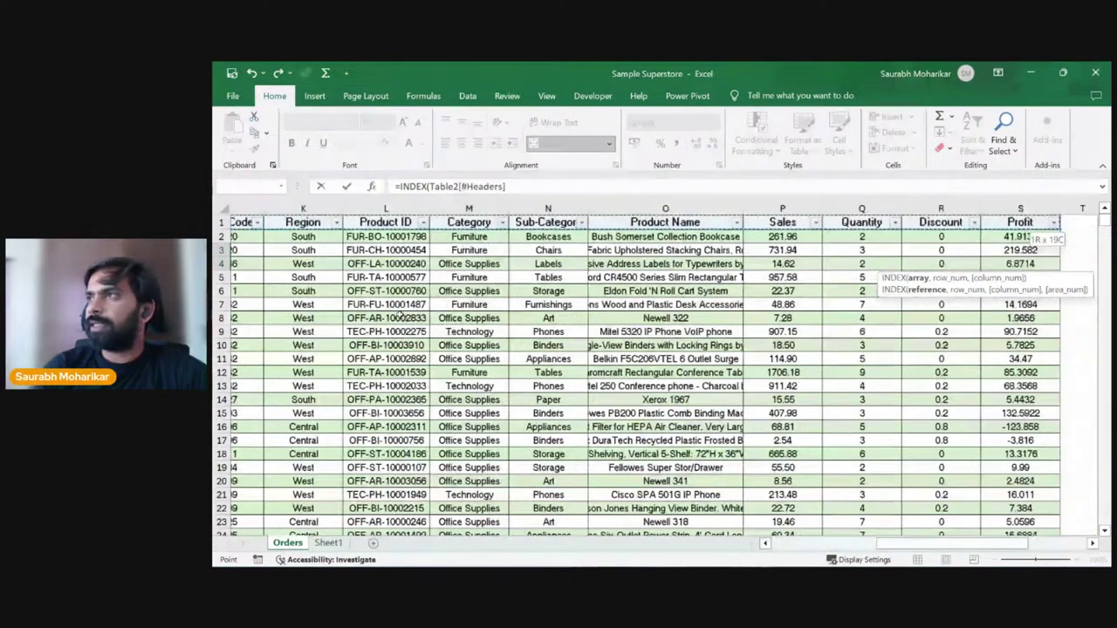
key("ctrl+shift+Down")
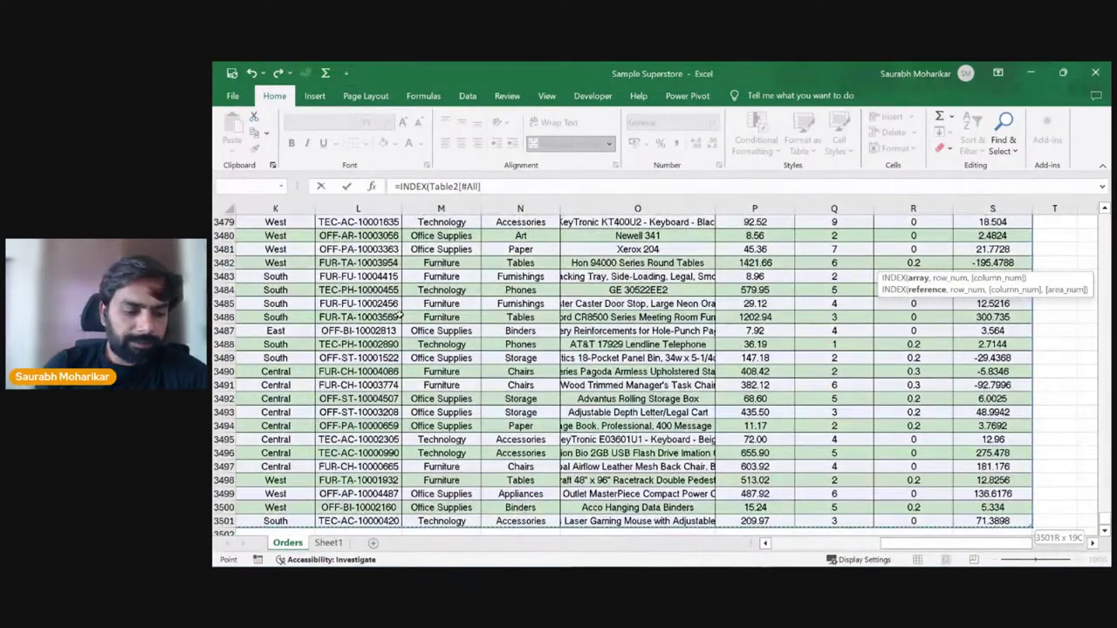
type(",")
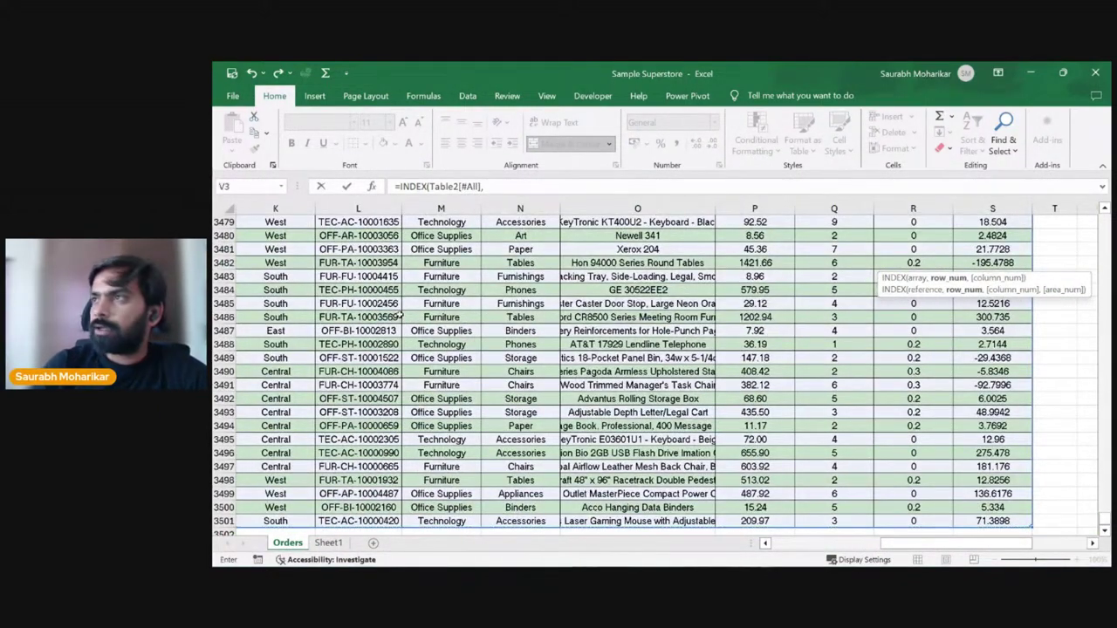
Step: Nest a MATCH function in the INDEX, with V2 as the lookup value
left_click_drag(1101, 515, 1102, 223)
left_click_drag(979, 543, 1032, 542)
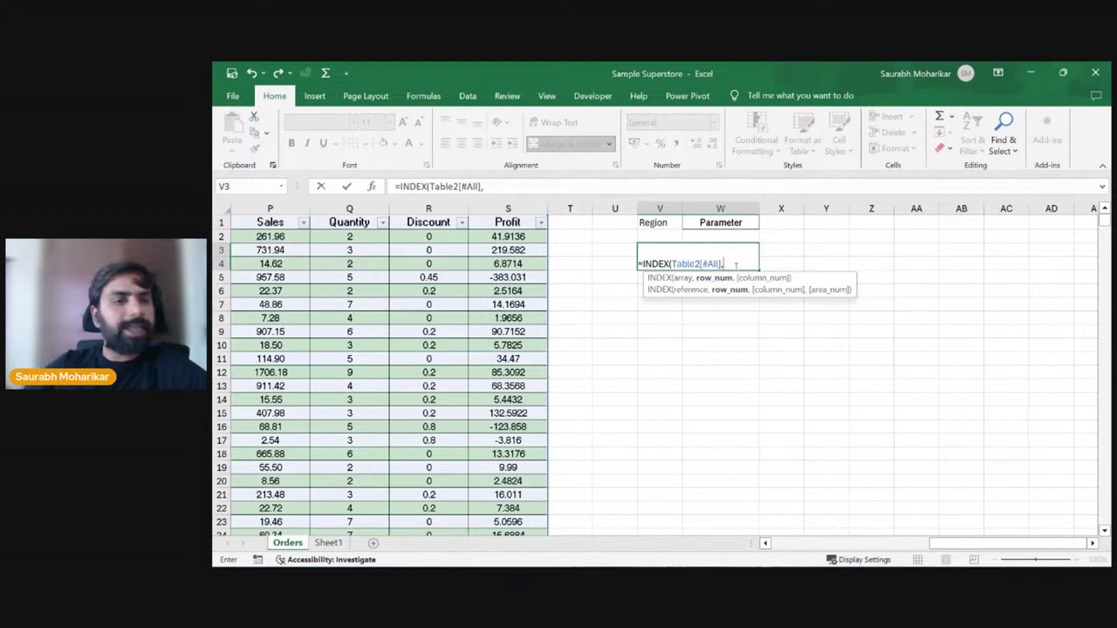
type("match")
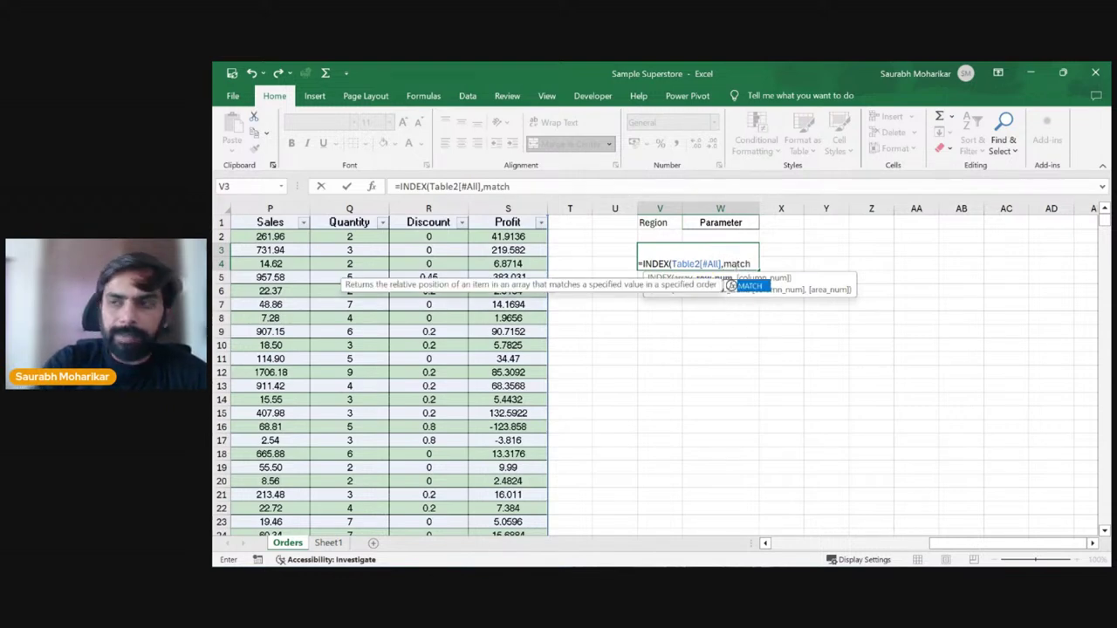
key("Tab")
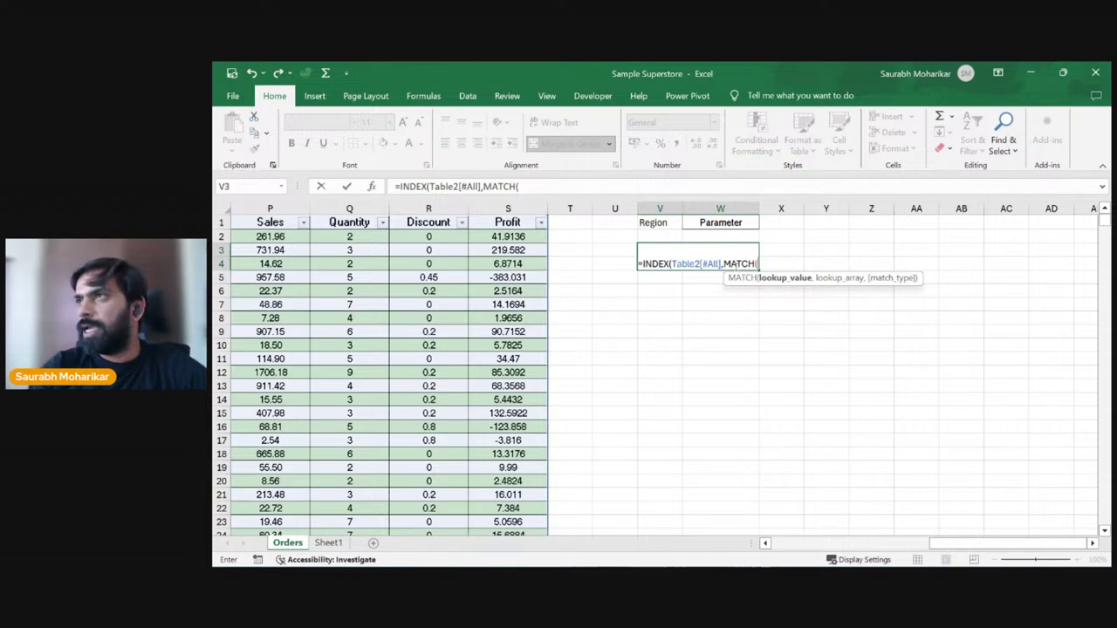
left_click(663, 236)
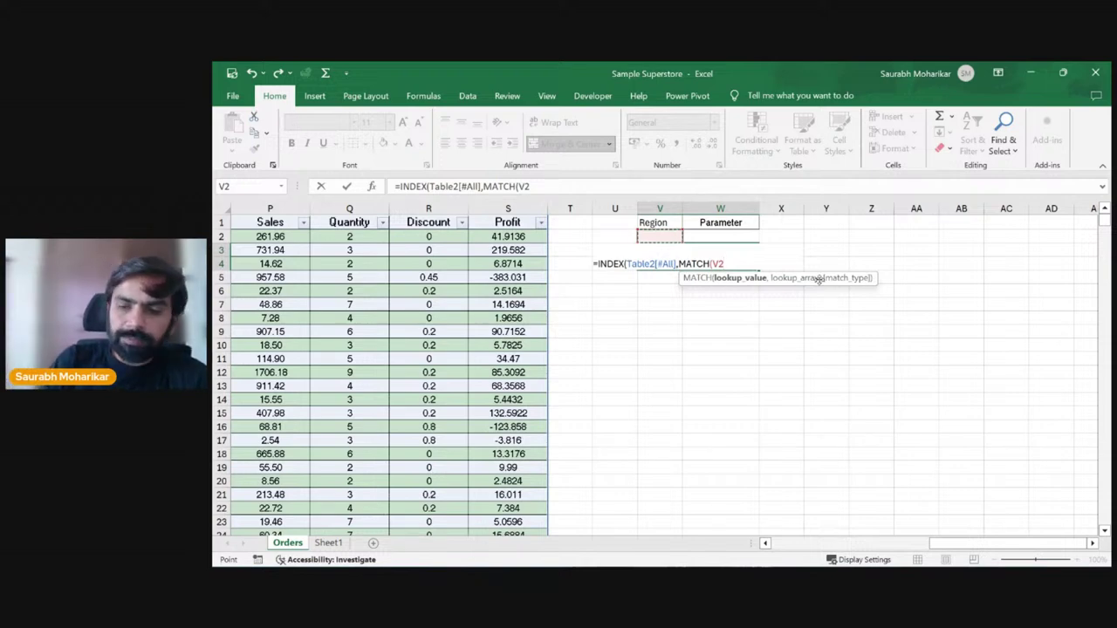
type(",")
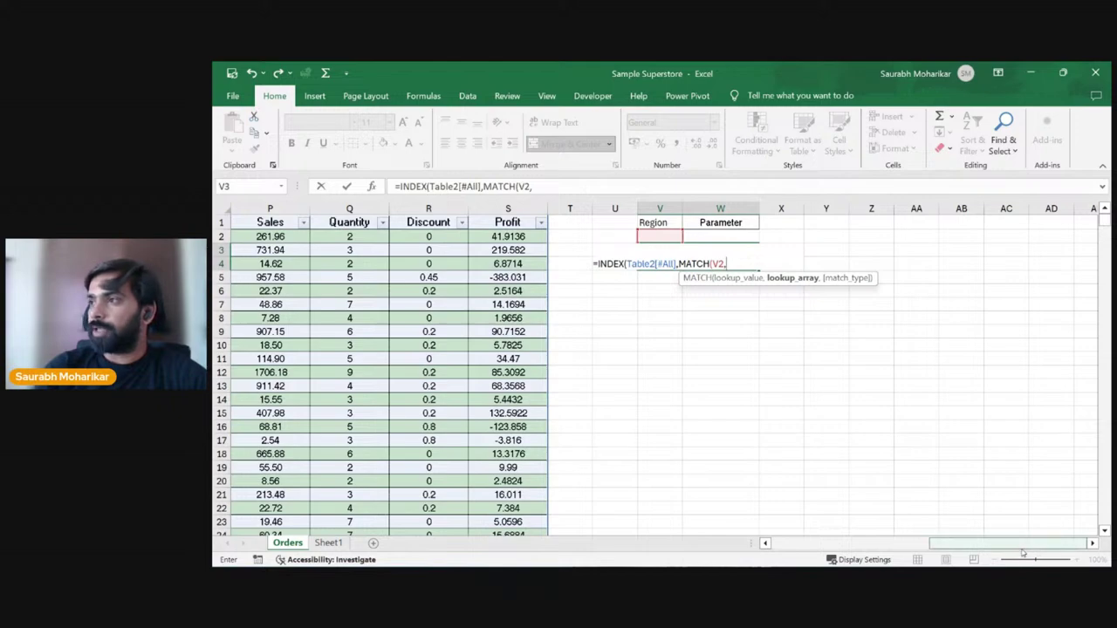
Step: Set MATCH's lookup range to the whole Region column K:K
left_click_drag(1023, 549, 863, 550)
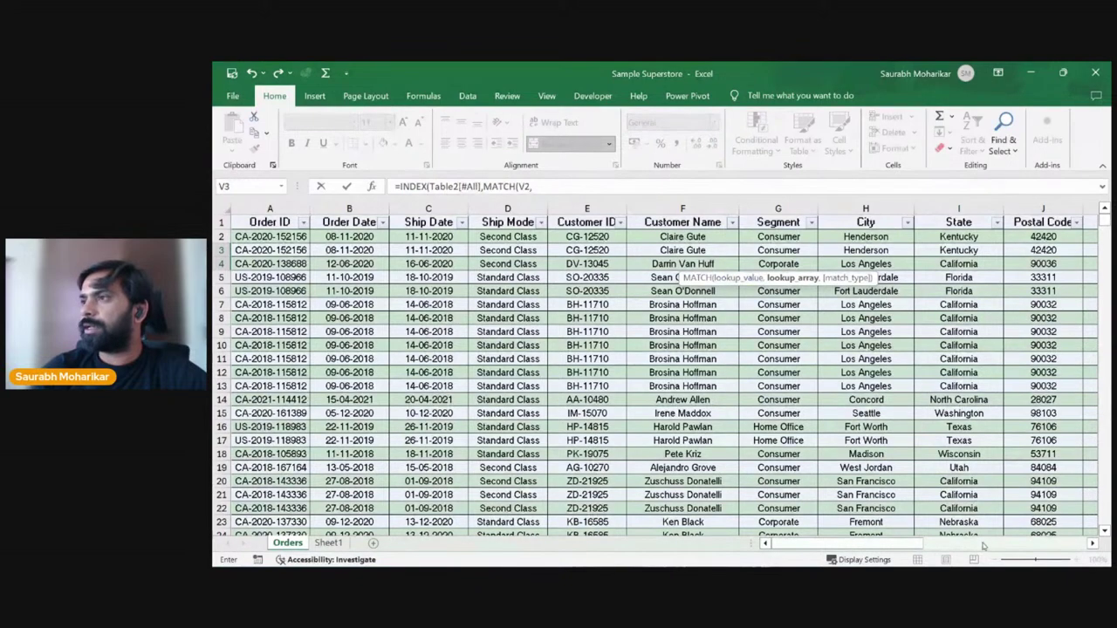
left_click_drag(881, 548, 911, 548)
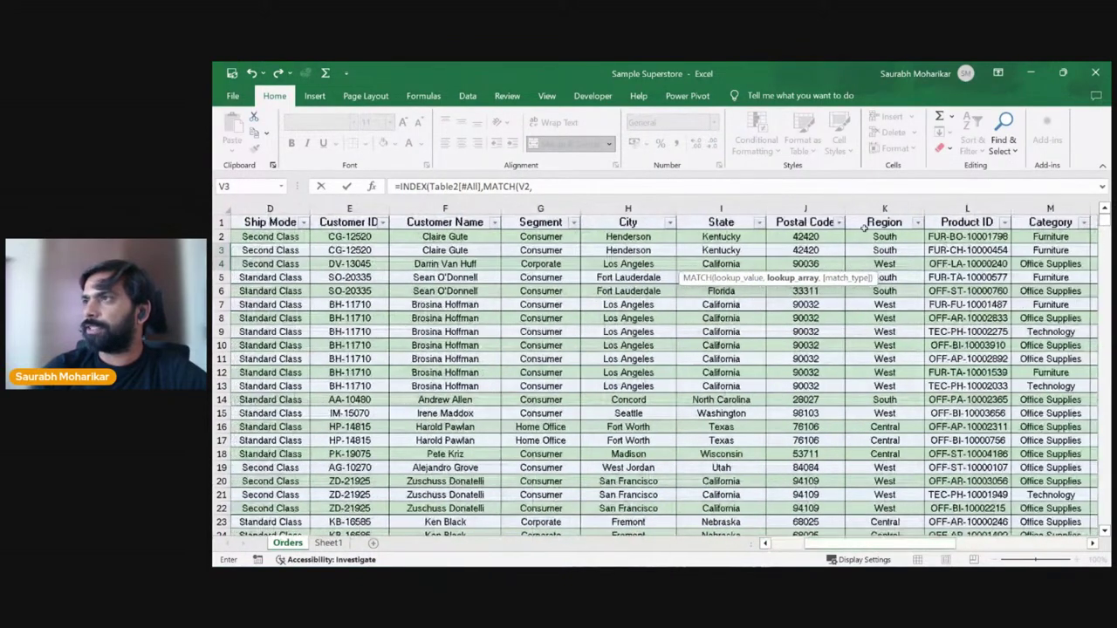
left_click_drag(878, 221, 877, 524)
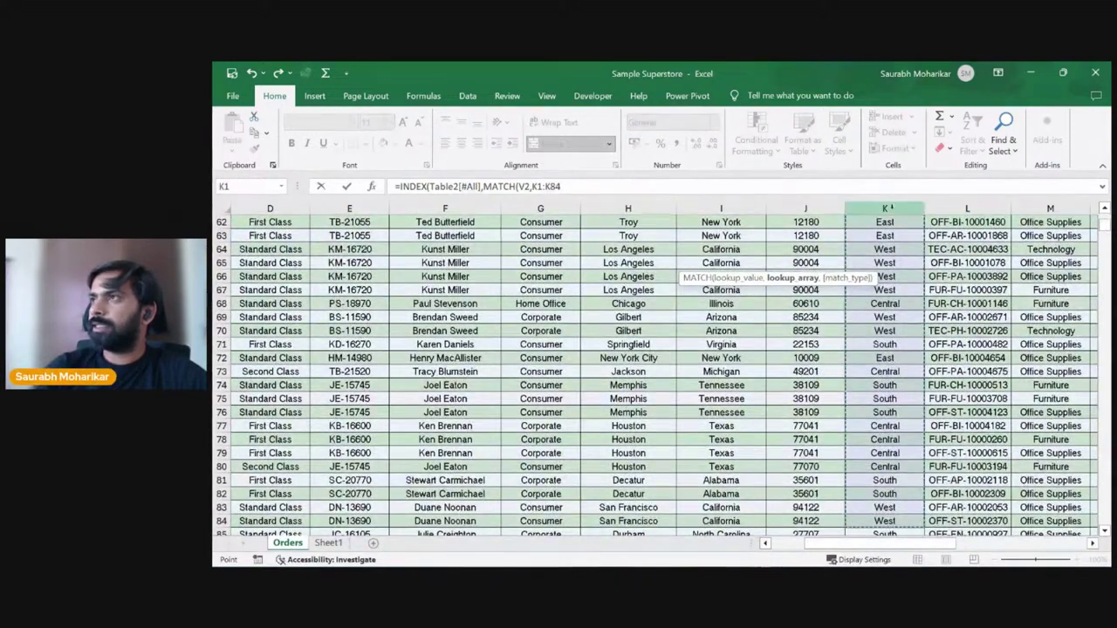
left_click(884, 209)
scroll(858, 278, "right", 6)
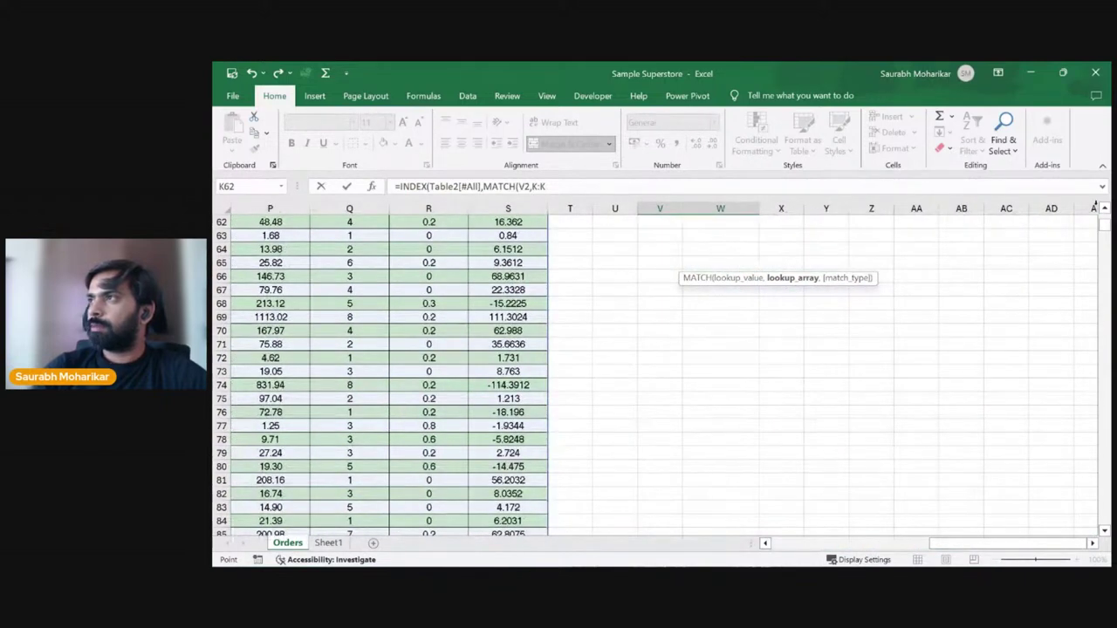
left_click_drag(1104, 225, 1104, 211)
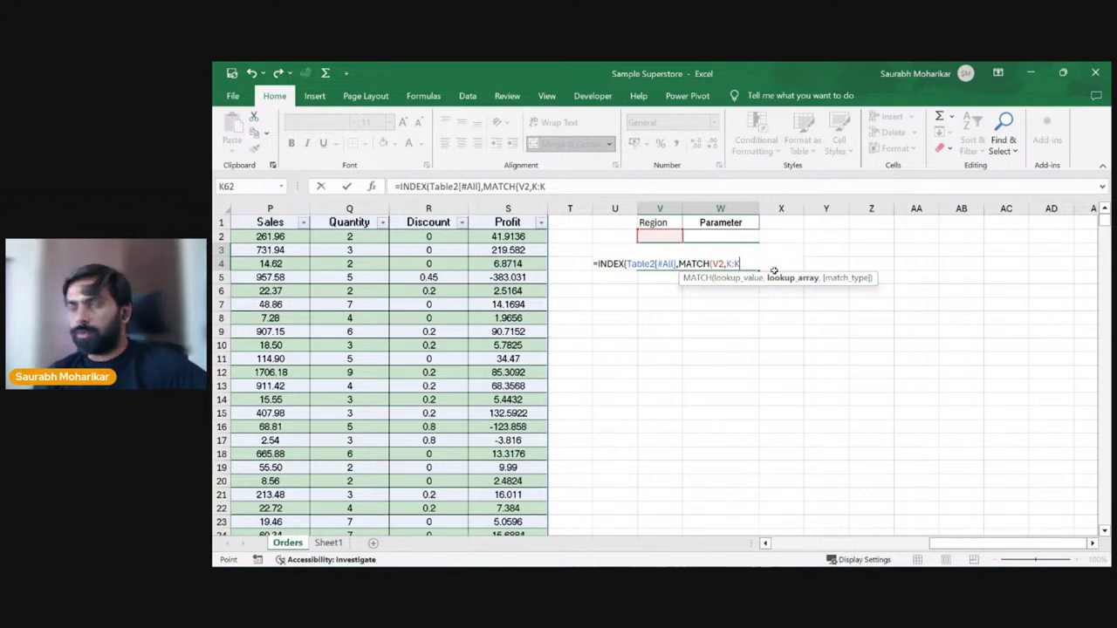
type(",")
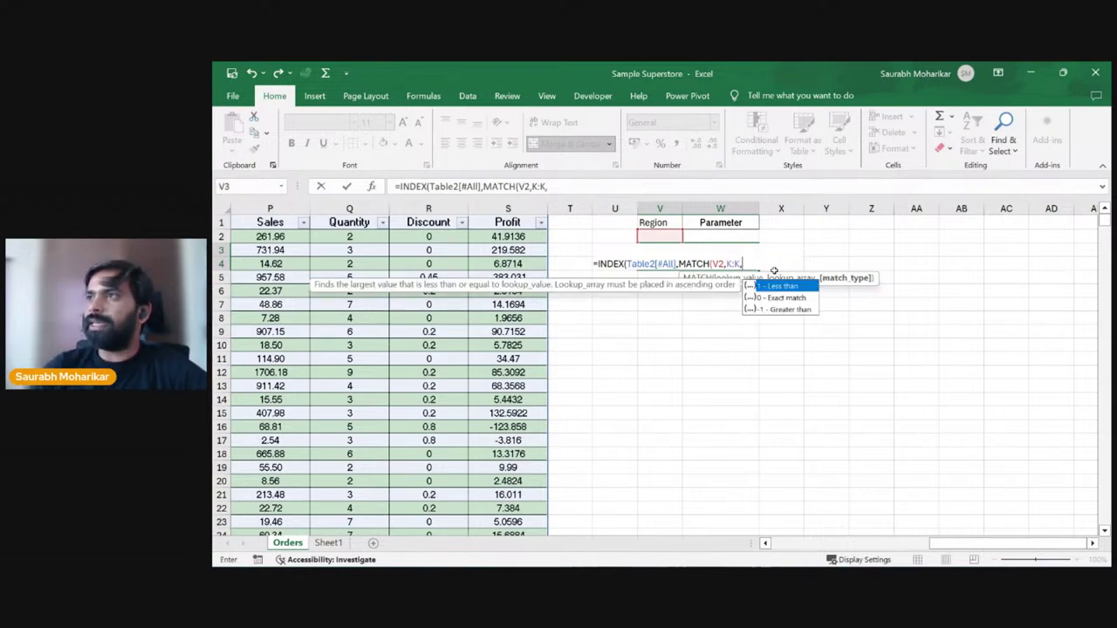
left_click(785, 297)
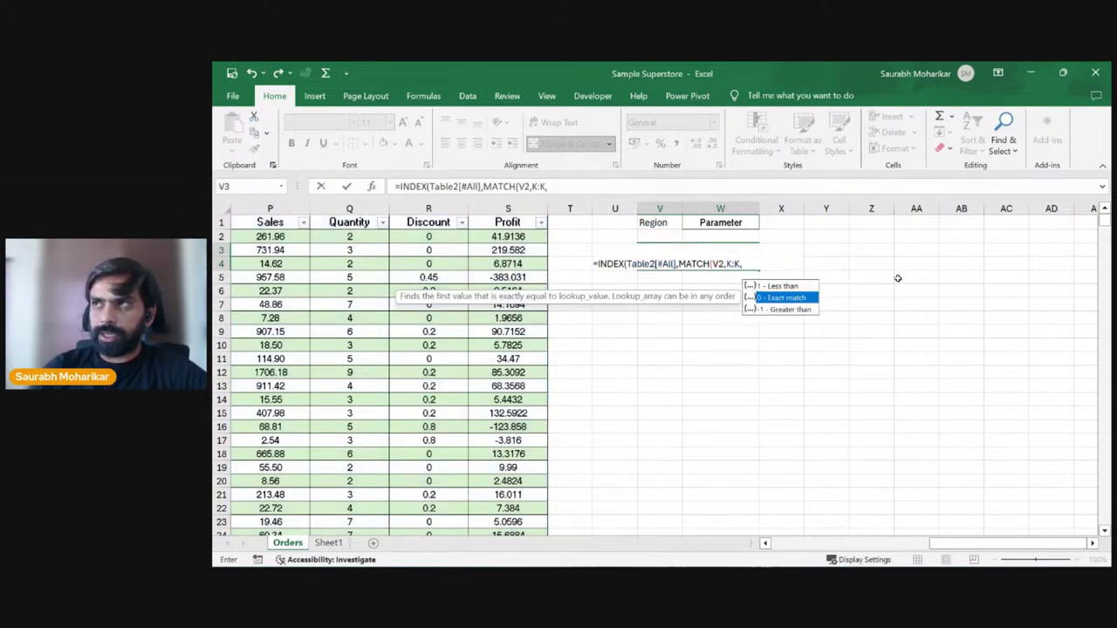
Step: Finish V3's formula with exact match 0, accept Excel's correction, and reopen it for editing
type("0")
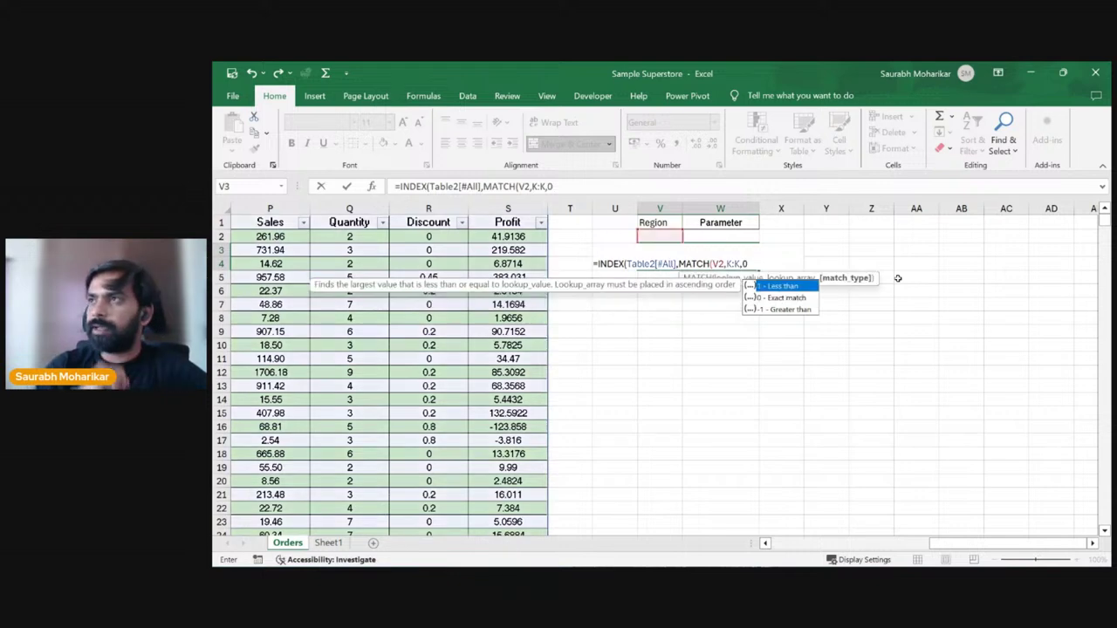
type(")")
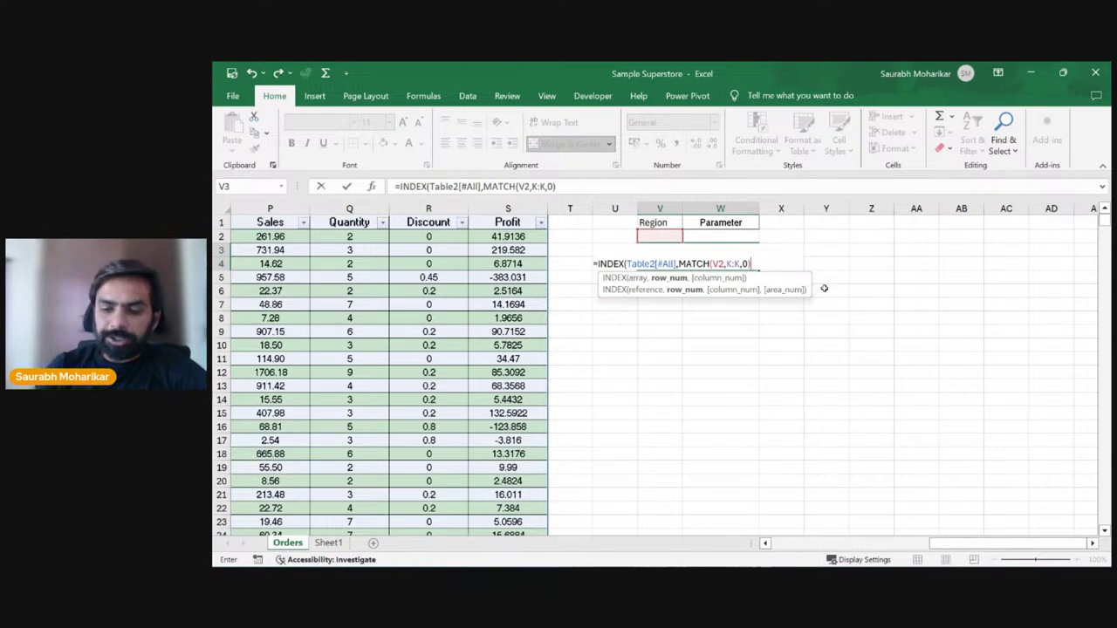
key("Return")
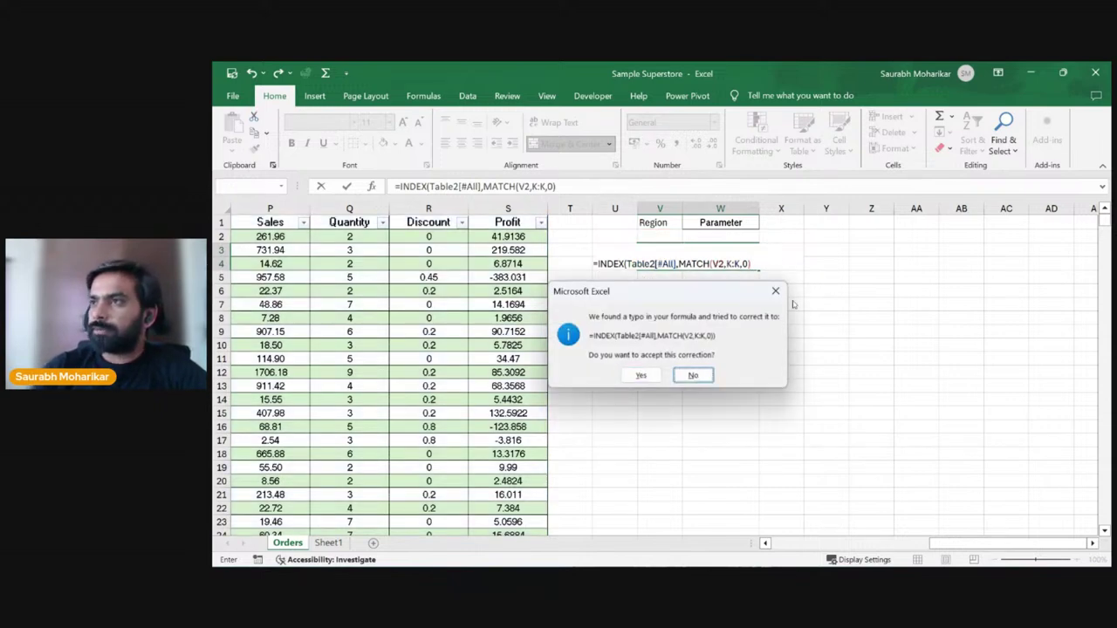
left_click(646, 375)
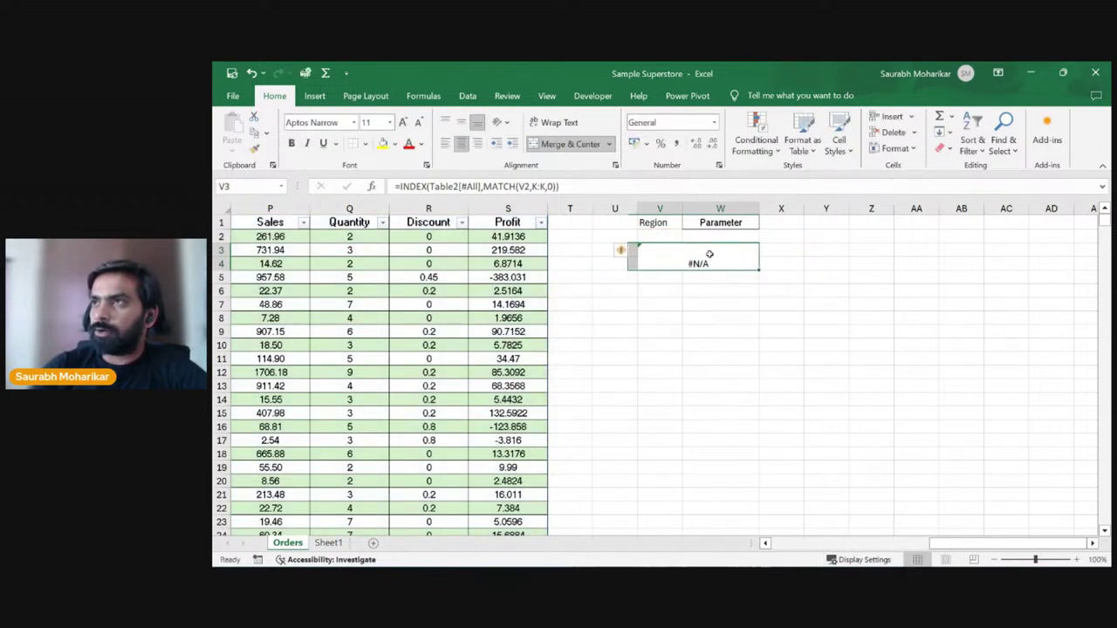
left_click(660, 186)
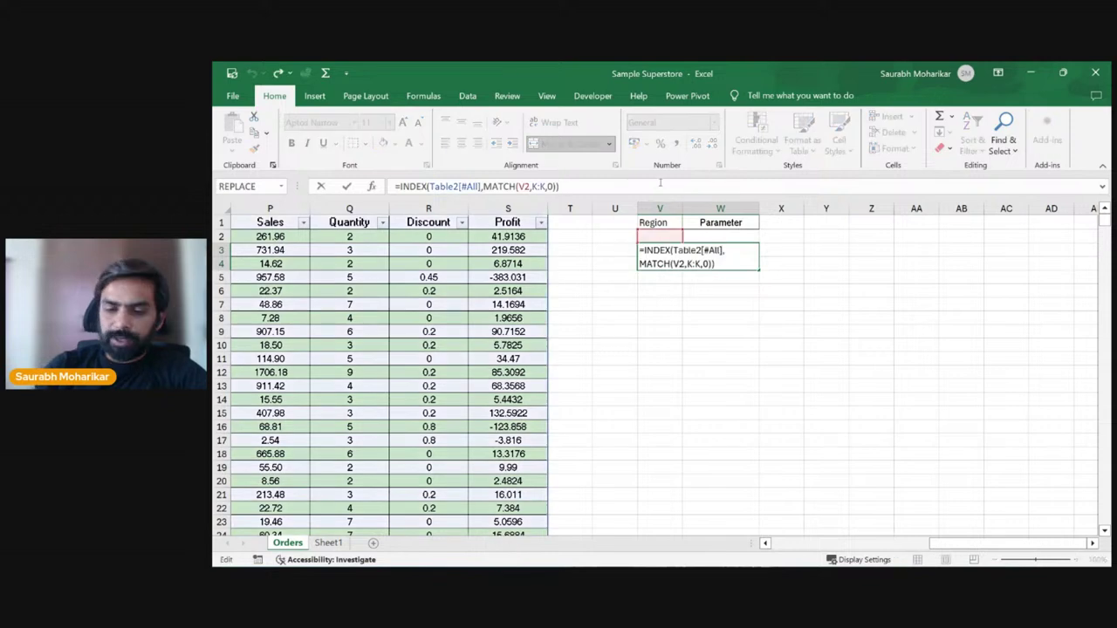
Step: Add a second MATCH argument after MATCH(V2,K:K,0) in the V3 INDEX formula
key("Left")
key("Left")
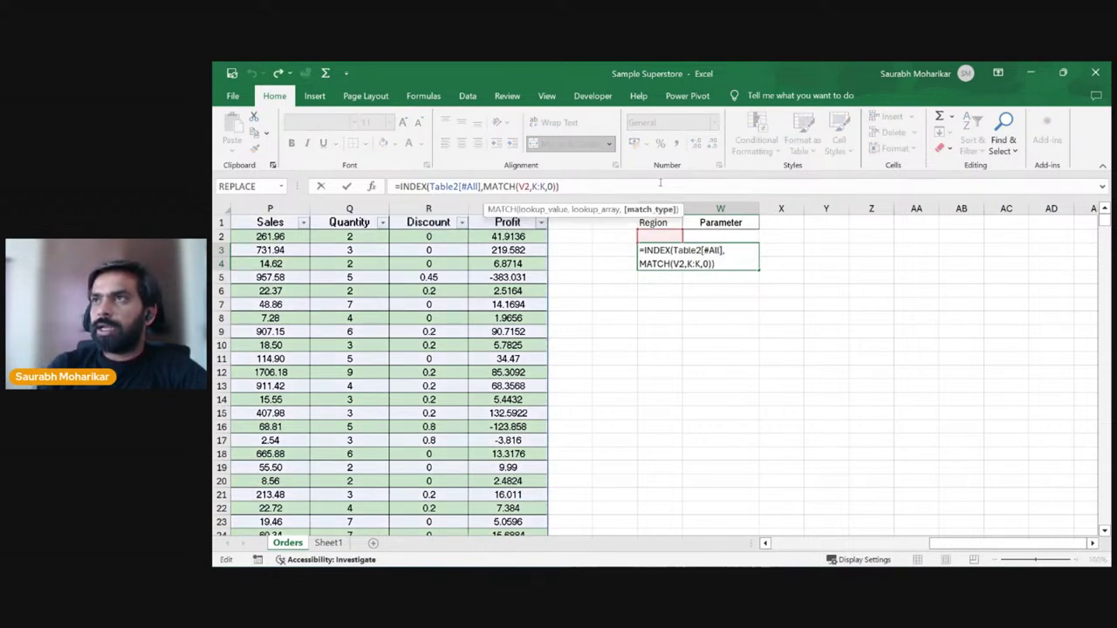
key("shift+Left")
key("shift+Left")
key("shift+Left")
key("shift+Left")
key("shift+Left")
key("shift+Left")
key("shift+Left")
key("shift+Left")
key("shift+Left")
key("shift+Left")
key("shift+Left")
key("shift+Left")
key("shift+Left")
key("shift+Left")
key("shift+Left")
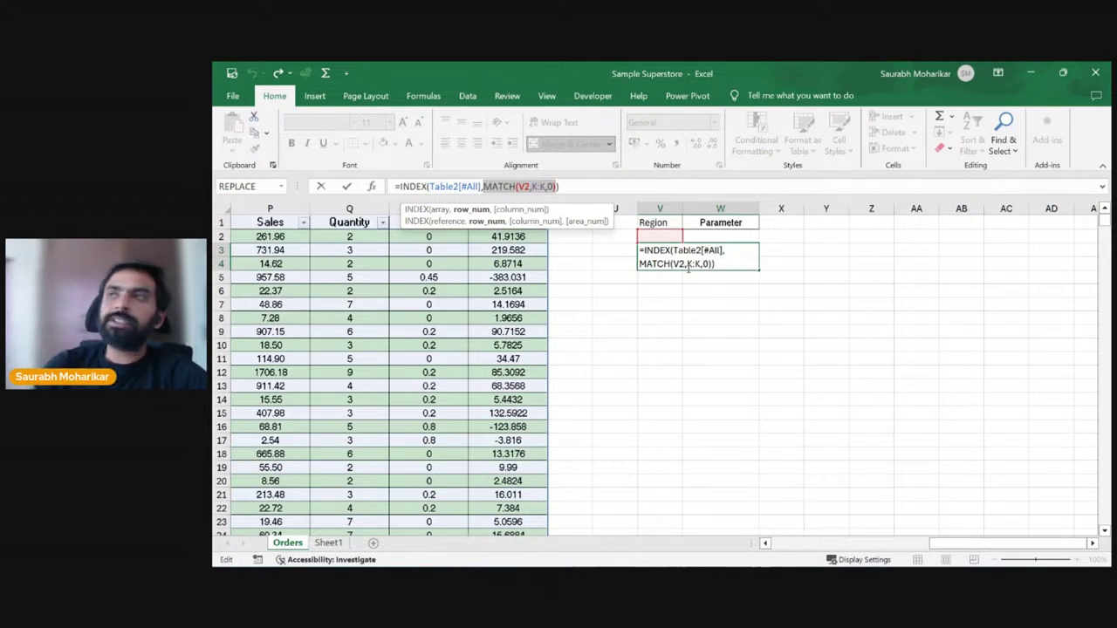
left_click(608, 196)
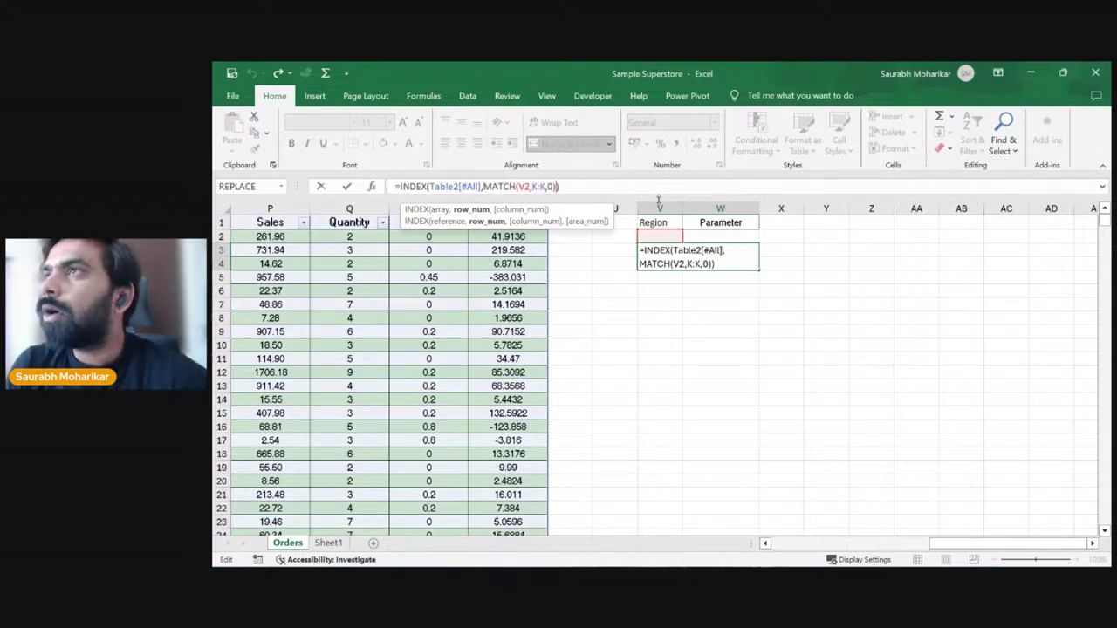
type(",")
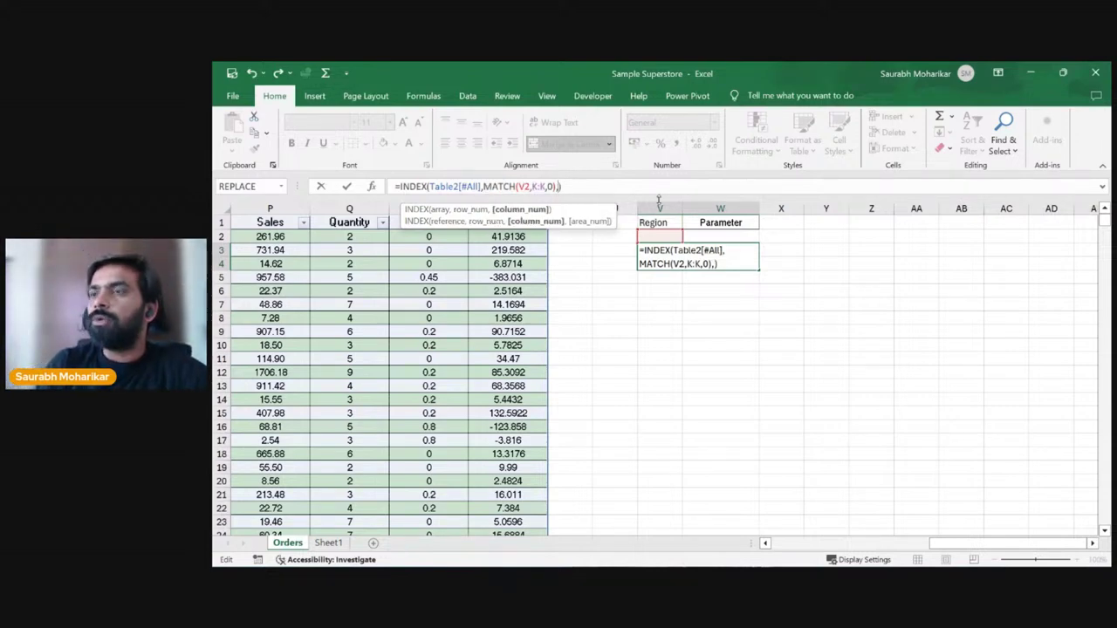
key("Left")
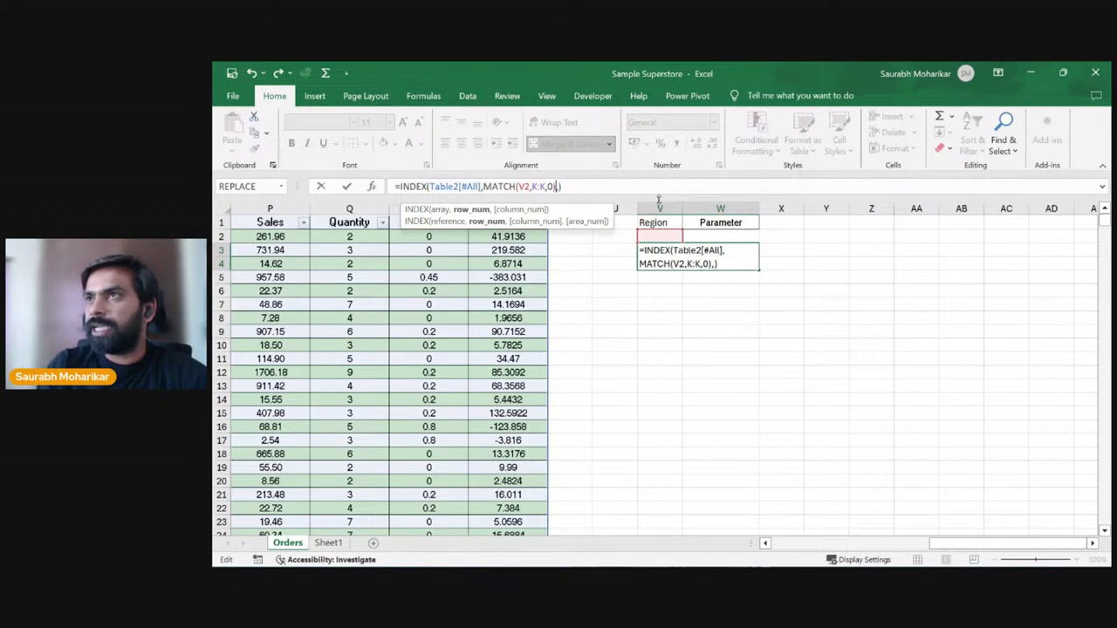
key("Right")
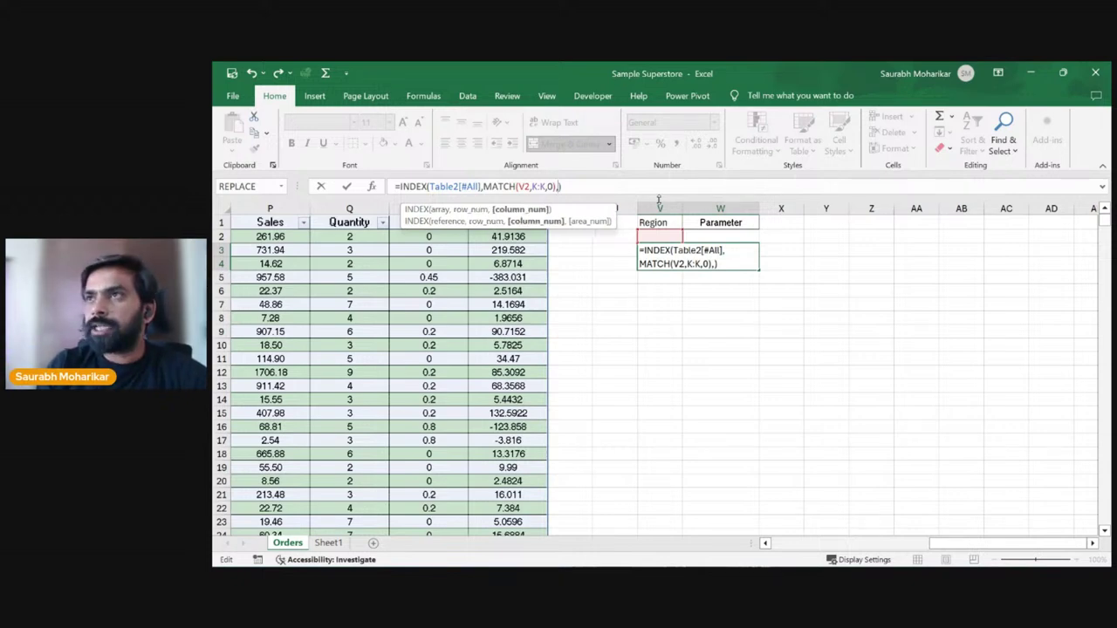
type("match")
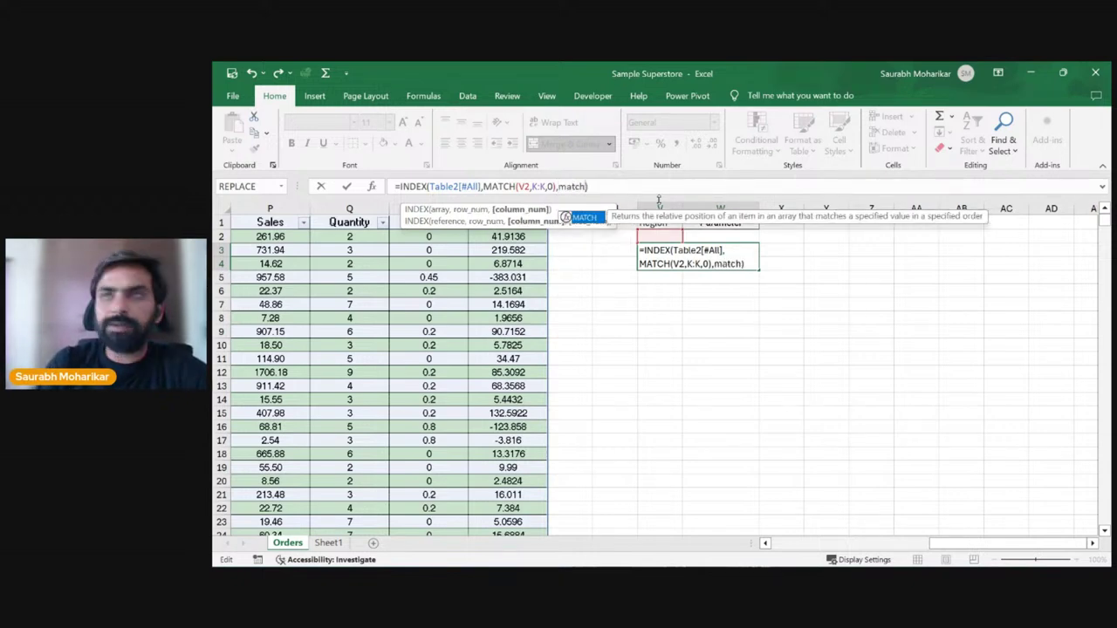
key("Tab")
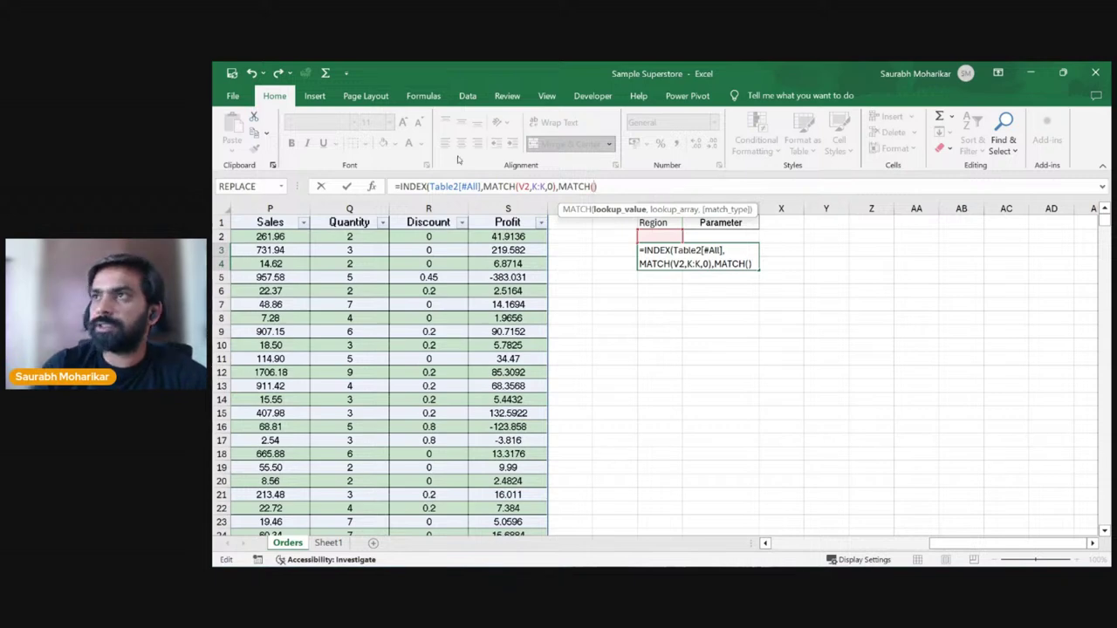
Step: Match W2 against the Sales-to-Profit headers with exact match 0 and commit the formula
left_click(725, 236)
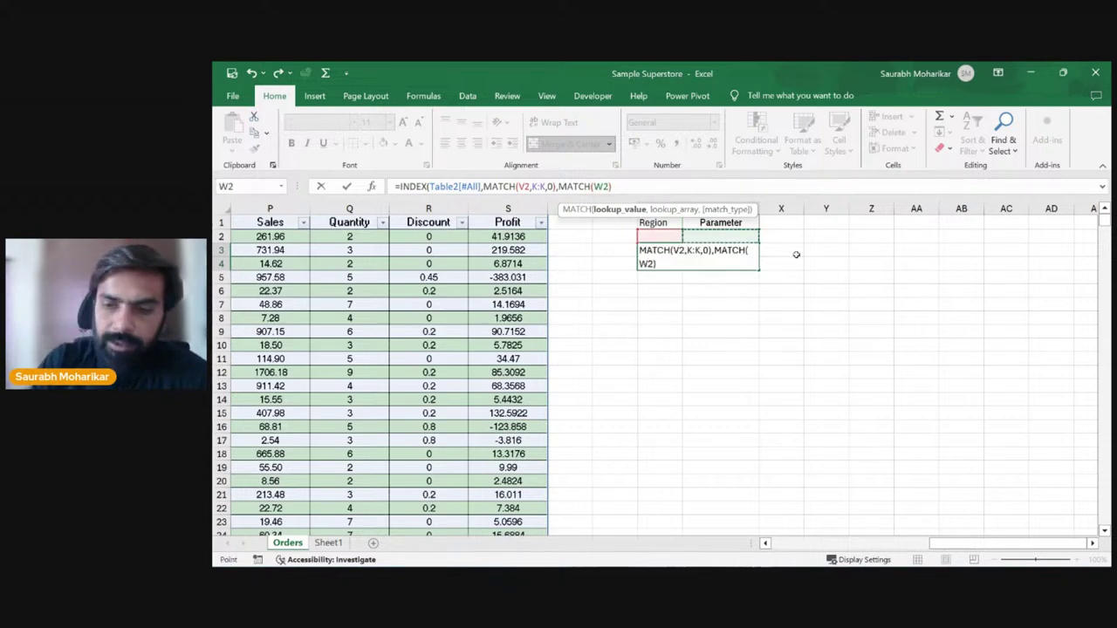
type(",")
left_click_drag(949, 543, 901, 543)
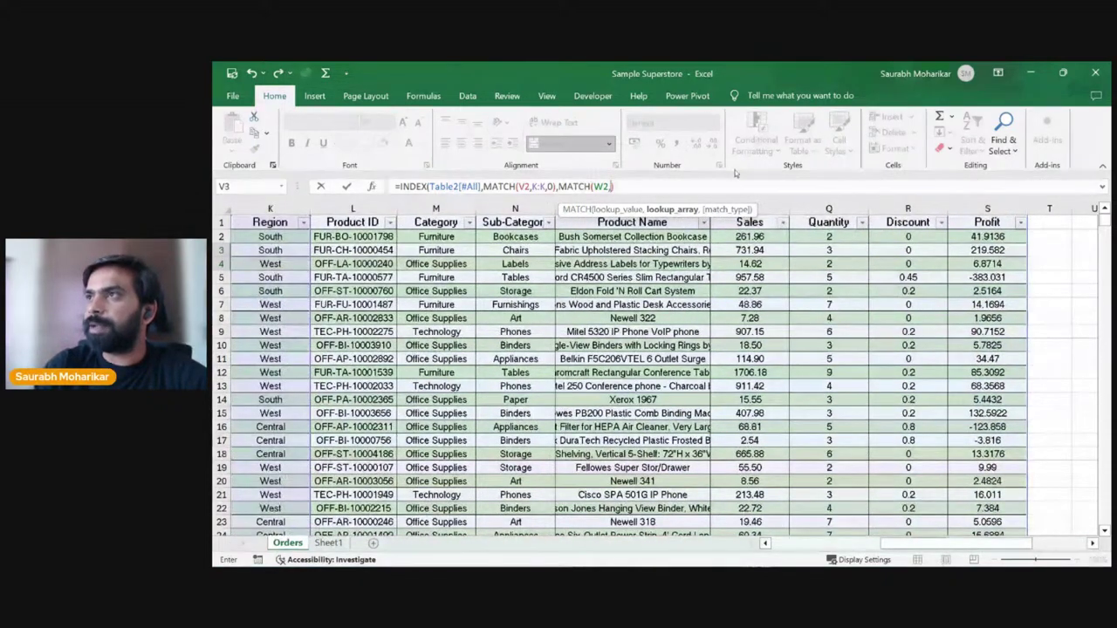
left_click_drag(755, 222, 980, 223)
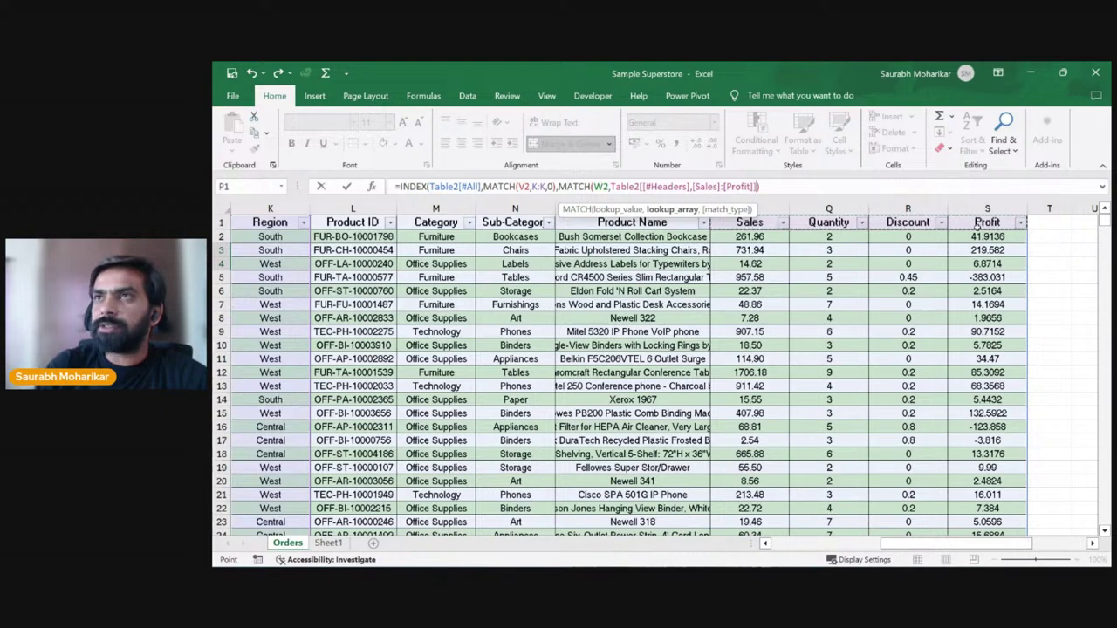
left_click_drag(978, 547, 1027, 542)
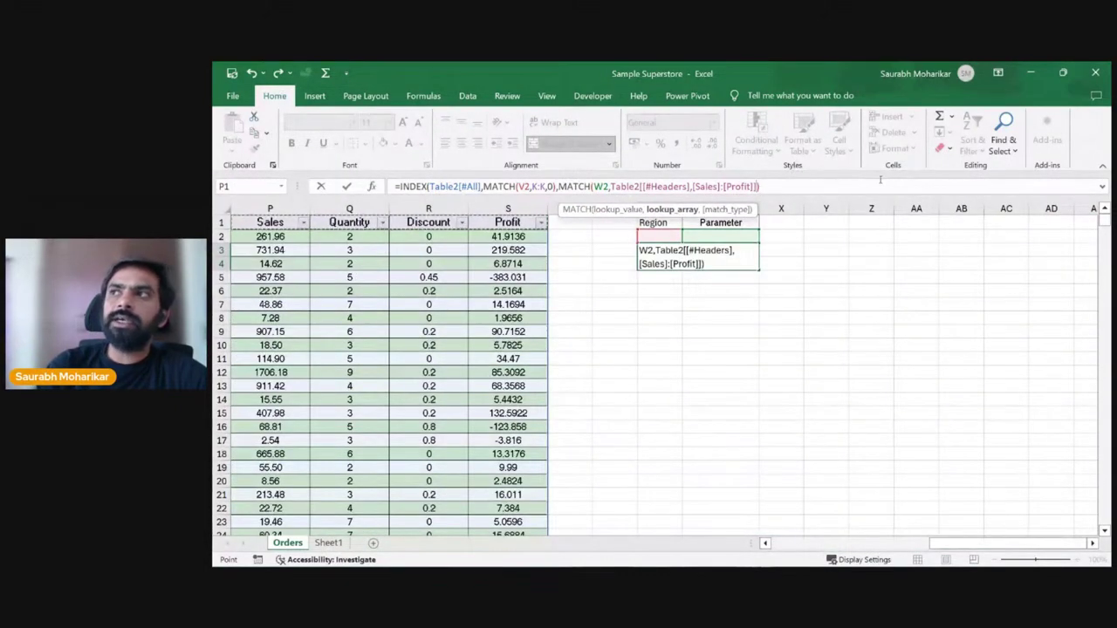
type(",0")
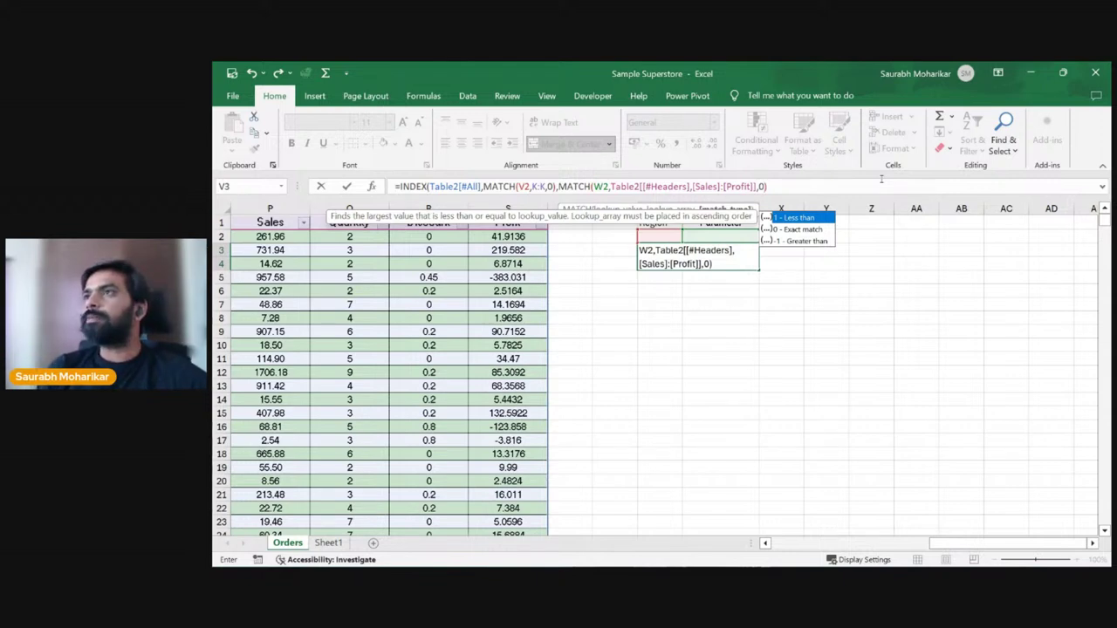
key("Return")
key("Return")
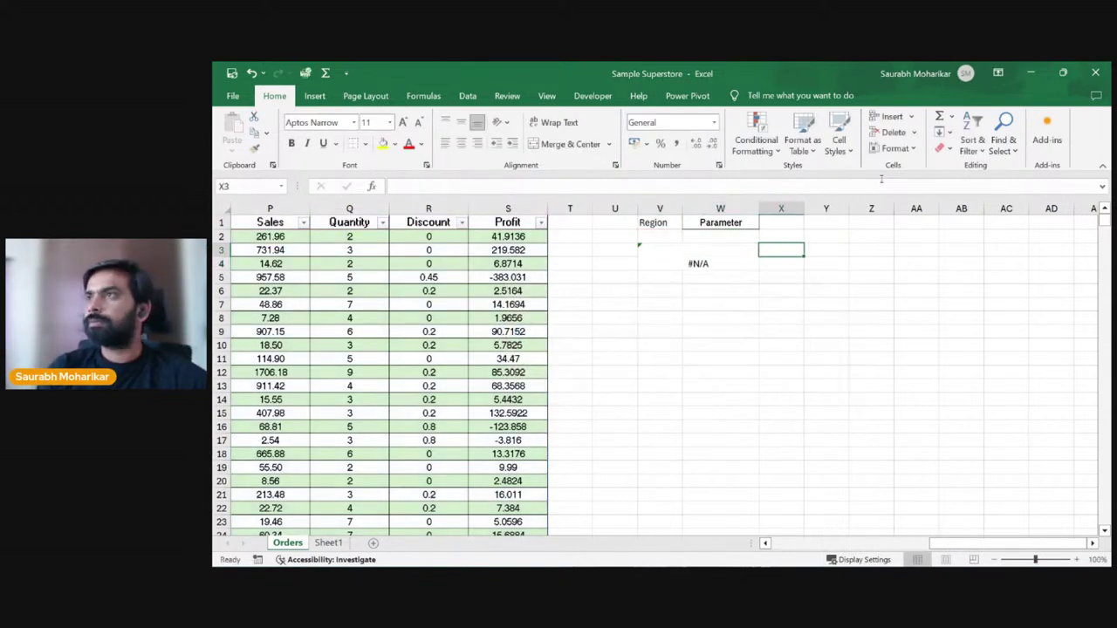
Step: Review the Table2[#All] and column MATCH parts of V3's formula, recommit it, then select V2
left_click(798, 186)
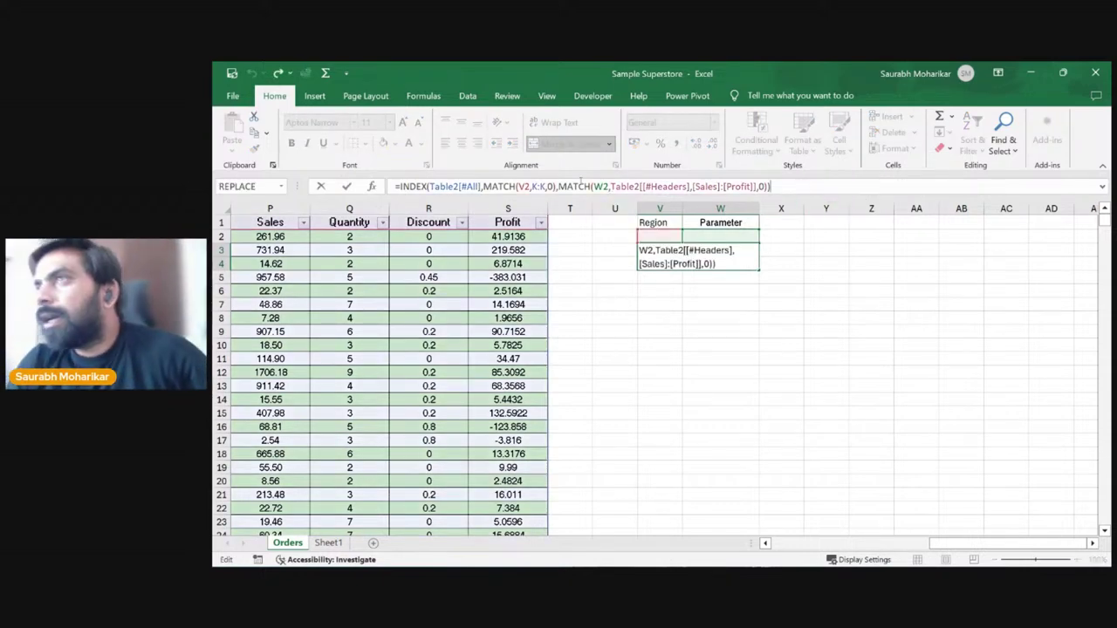
left_click_drag(430, 186, 555, 189)
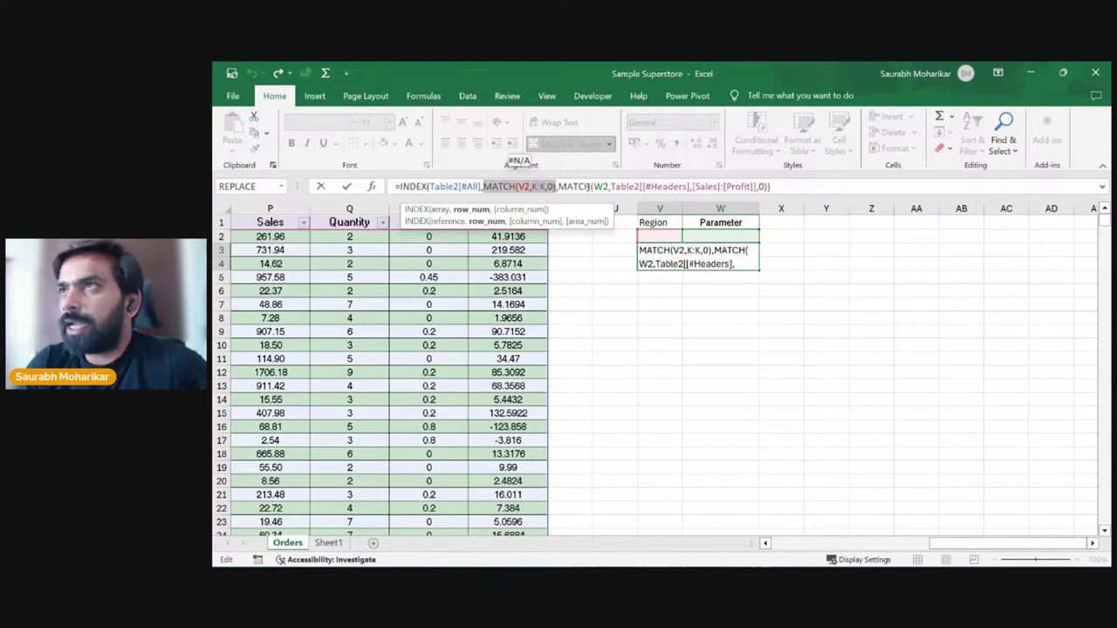
left_click_drag(555, 186, 766, 187)
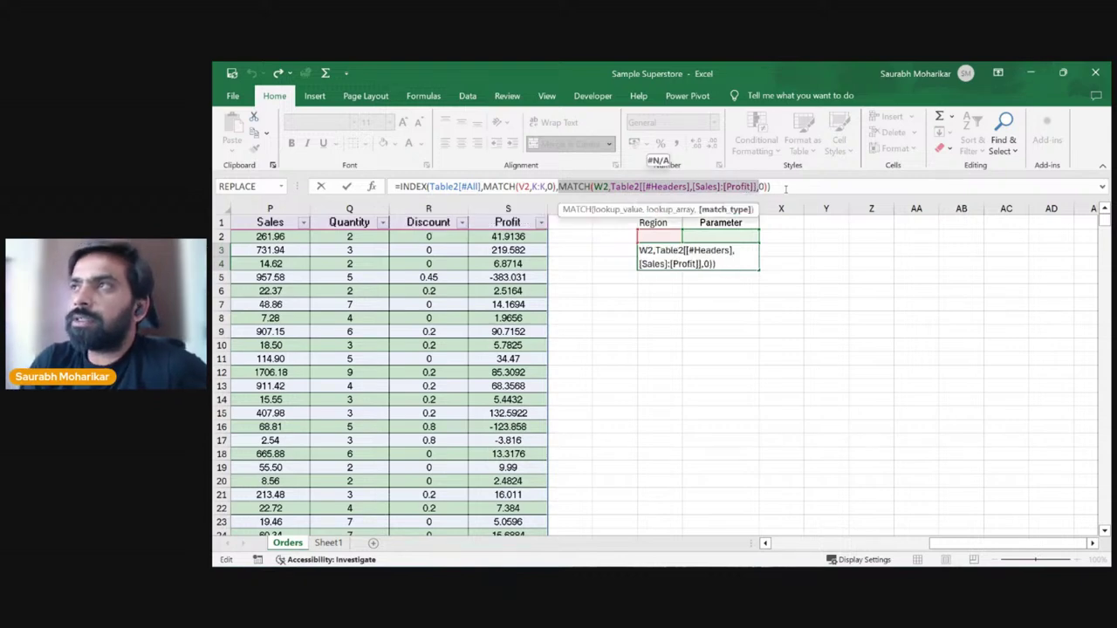
left_click(785, 187)
key("Return")
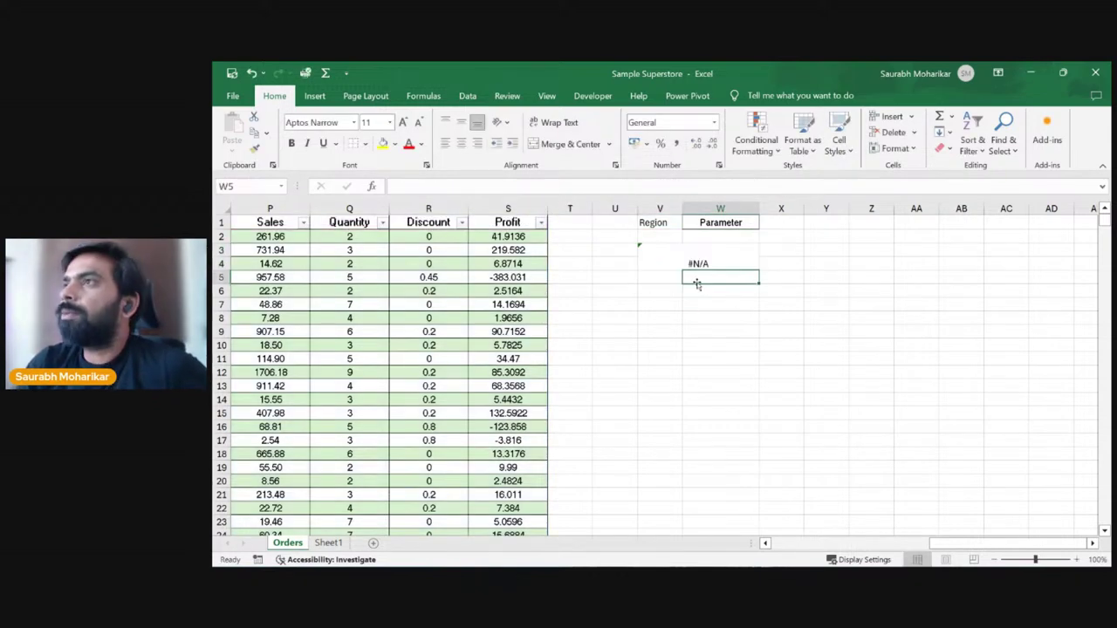
left_click(705, 252)
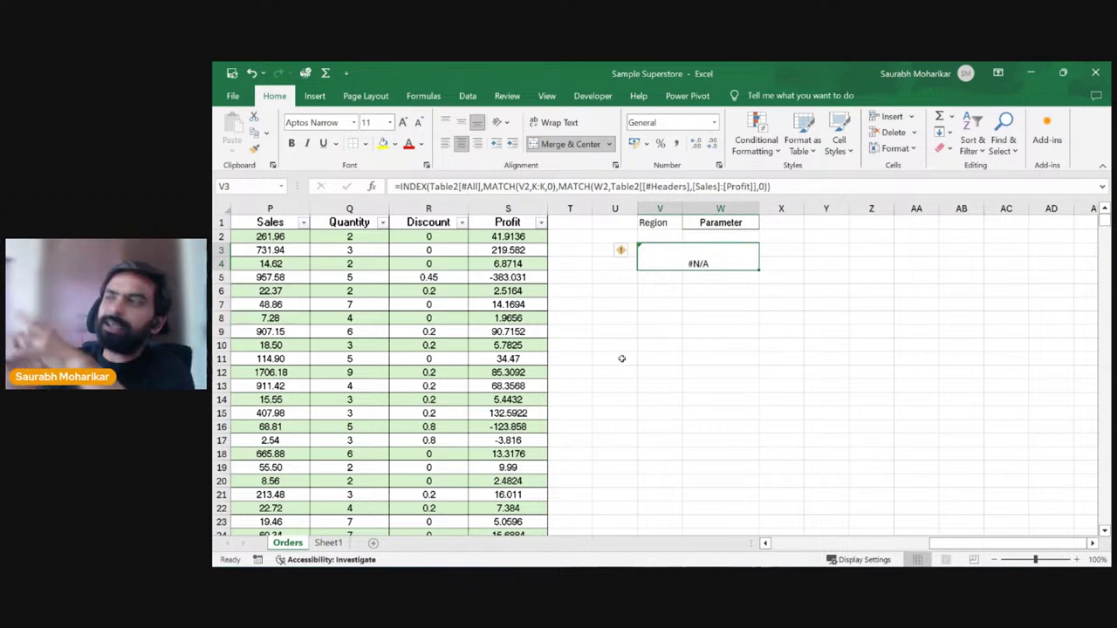
left_click(653, 236)
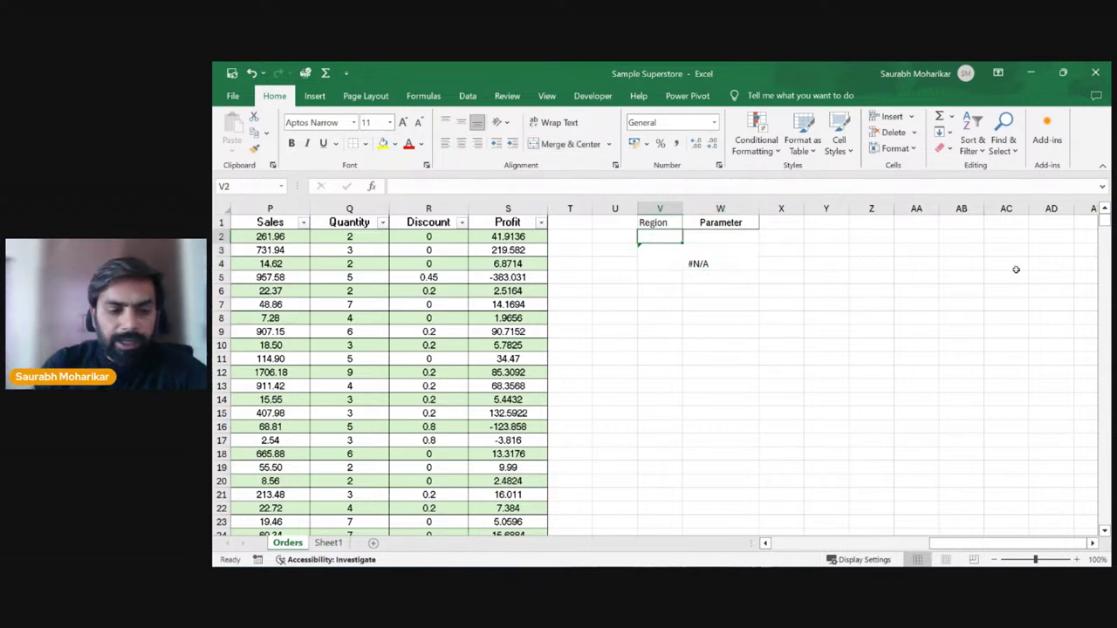
Step: Enter West as the Region in V2 and Sales as the Parameter in W2
type("West")
key("Return")
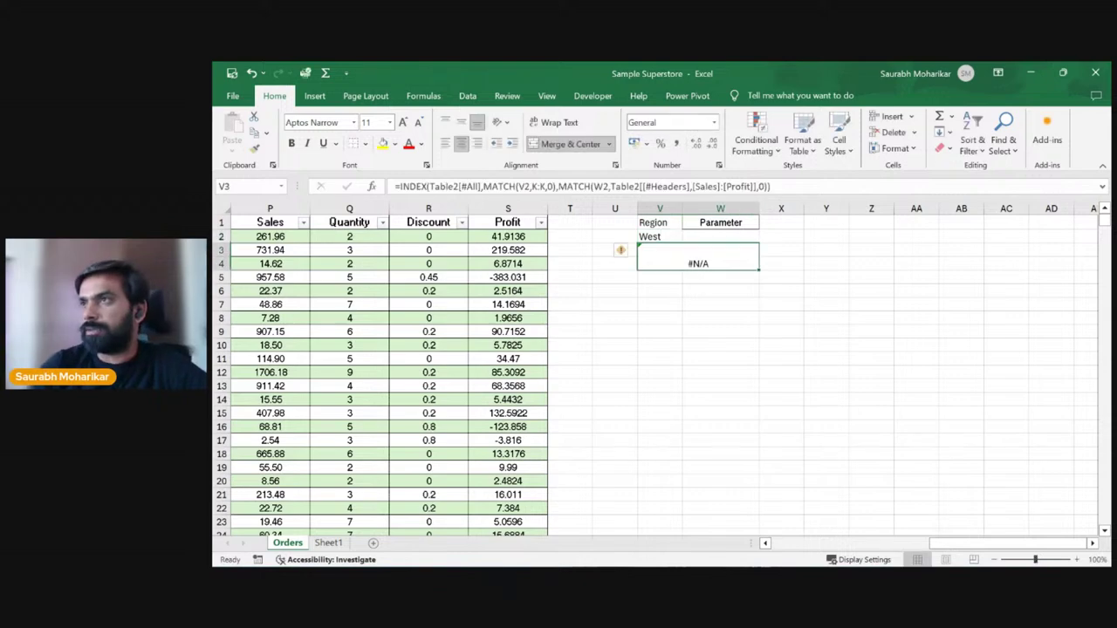
left_click(717, 238)
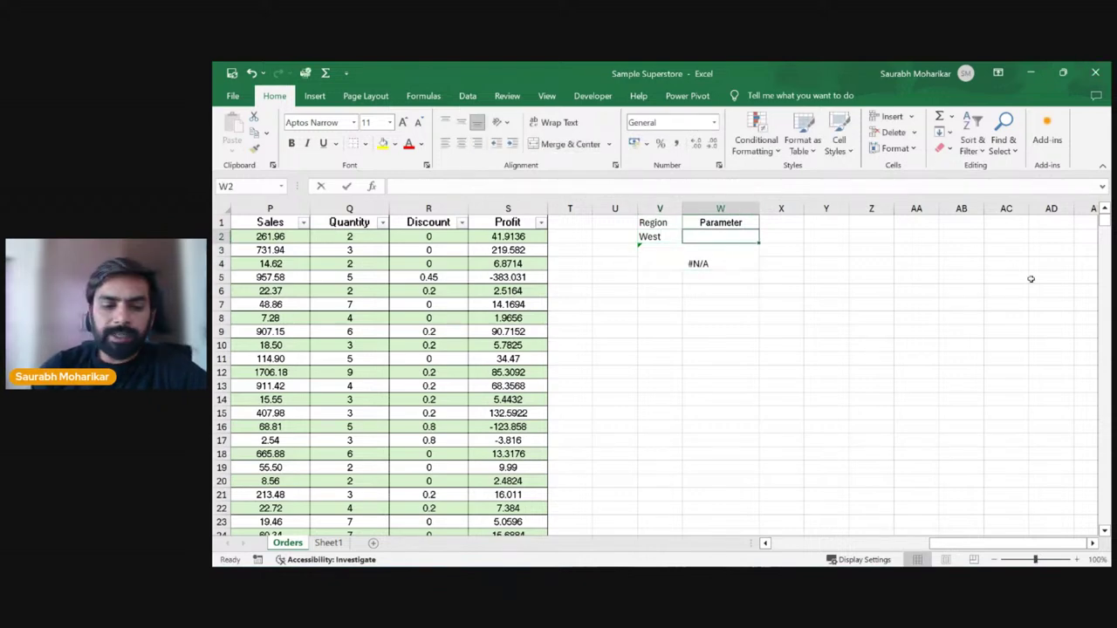
type("Sales")
key("Return")
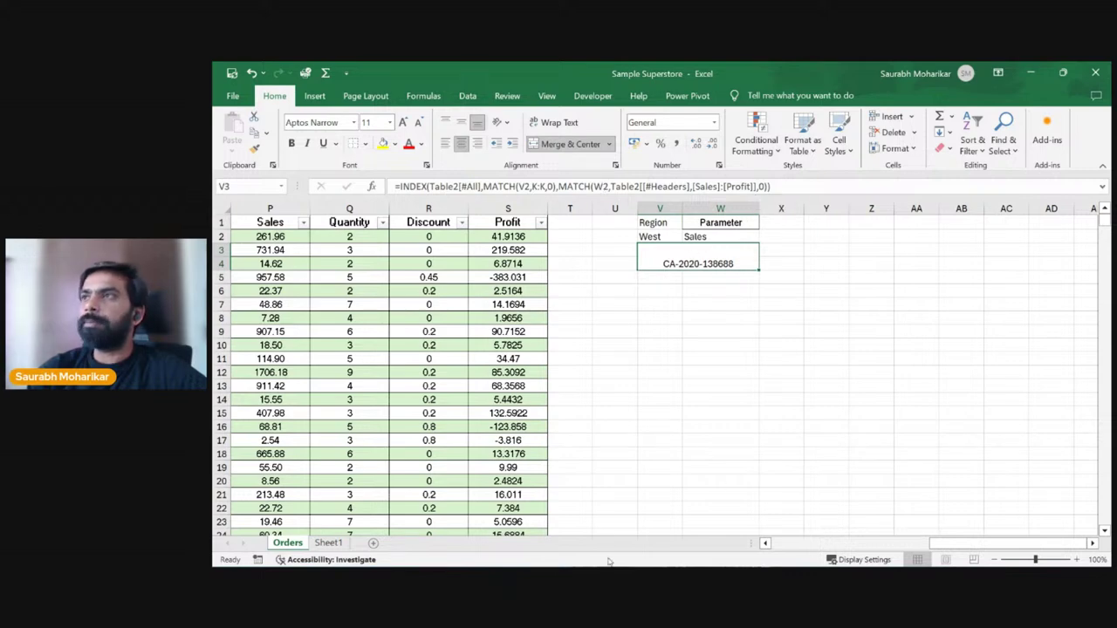
left_click_drag(1010, 545, 873, 545)
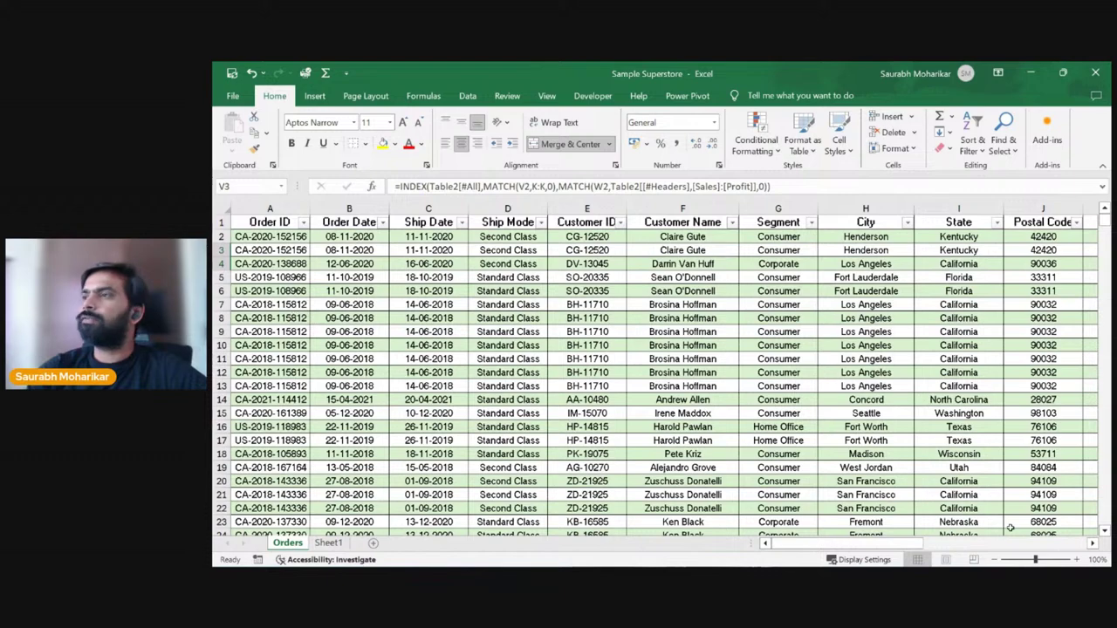
left_click_drag(877, 545, 1038, 546)
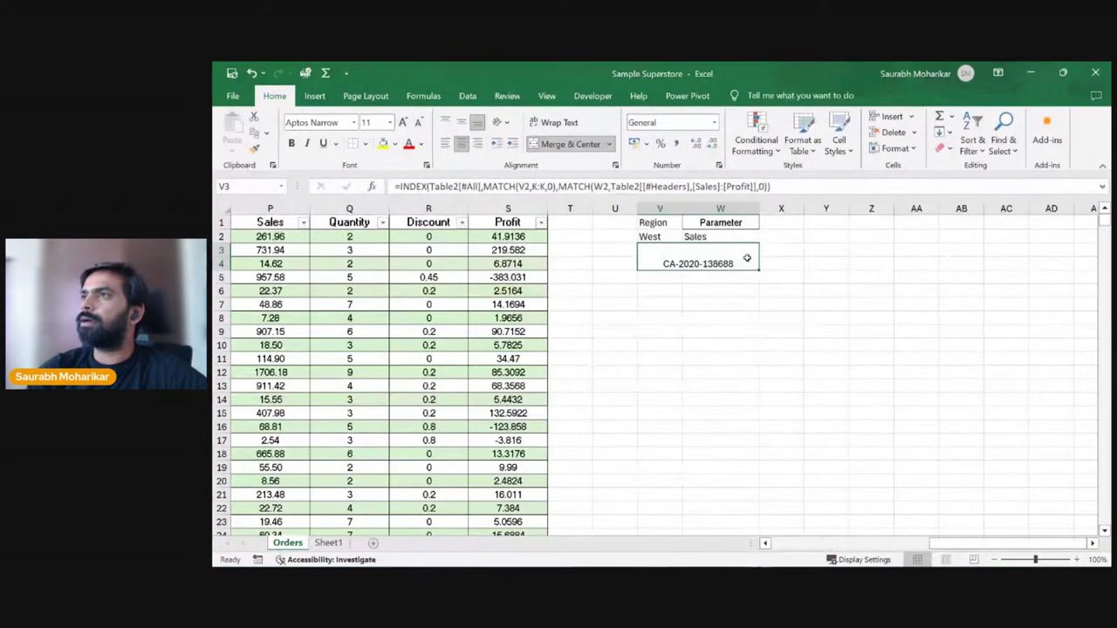
left_click(726, 237)
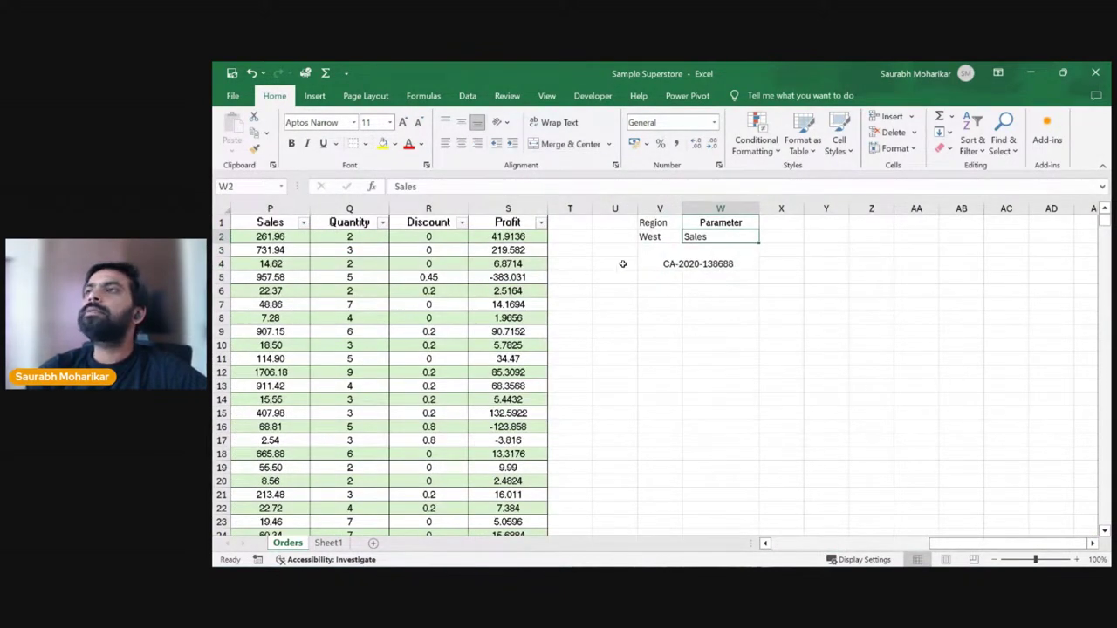
Step: Rebuild V3's column lookup as MATCH(W2, Sales-to-Profit headers, 0) and recommit the formula
left_click(650, 262)
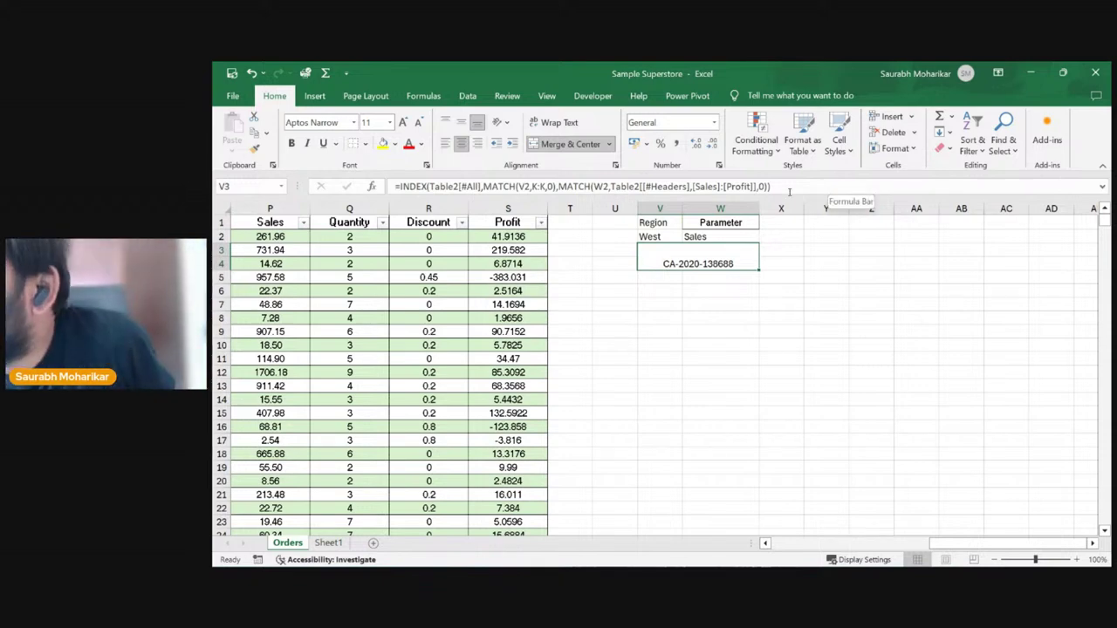
left_click(794, 186)
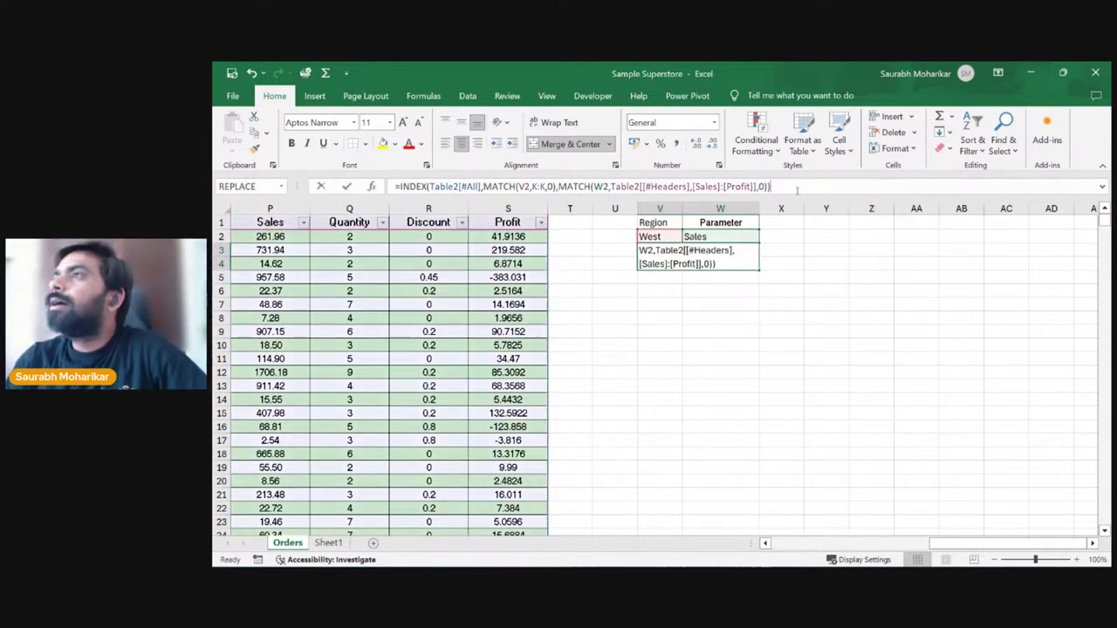
key("BackSpace")
key("BackSpace")
key("BackSpace")
key("BackSpace")
key("BackSpace")
key("BackSpace")
key("BackSpace")
key("BackSpace")
key("BackSpace")
key("BackSpace")
key("BackSpace")
key("BackSpace")
key("BackSpace")
key("BackSpace")
key("BackSpace")
key("BackSpace")
key("BackSpace")
key("BackSpace")
key("BackSpace")
key("BackSpace")
key("BackSpace")
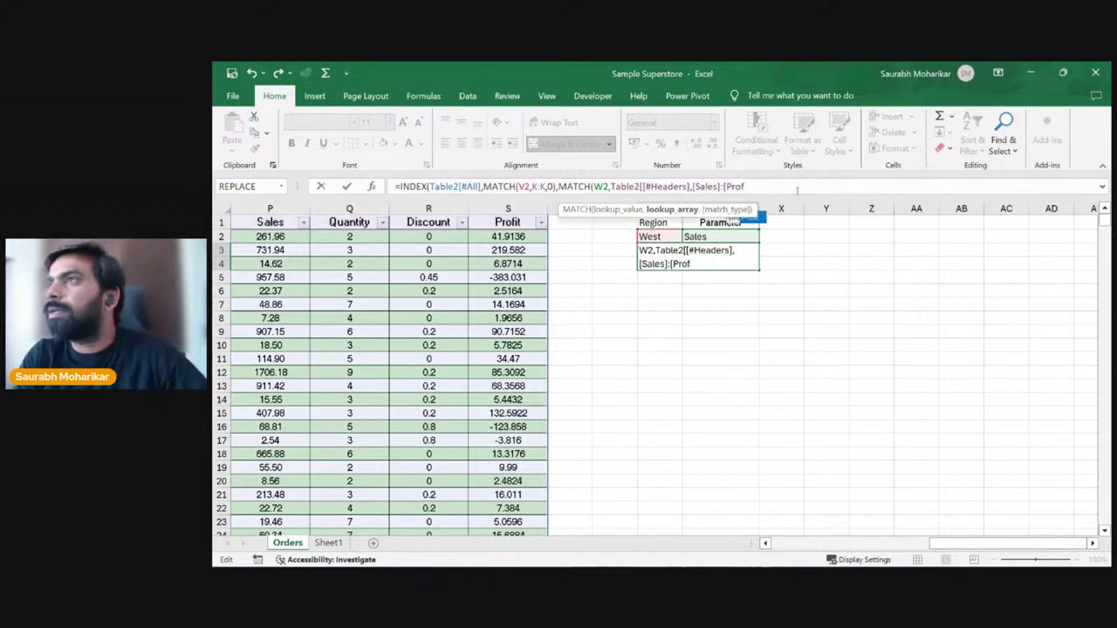
key("BackSpace")
key("BackSpace")
key("BackSpace")
key("BackSpace")
key("BackSpace")
key("BackSpace")
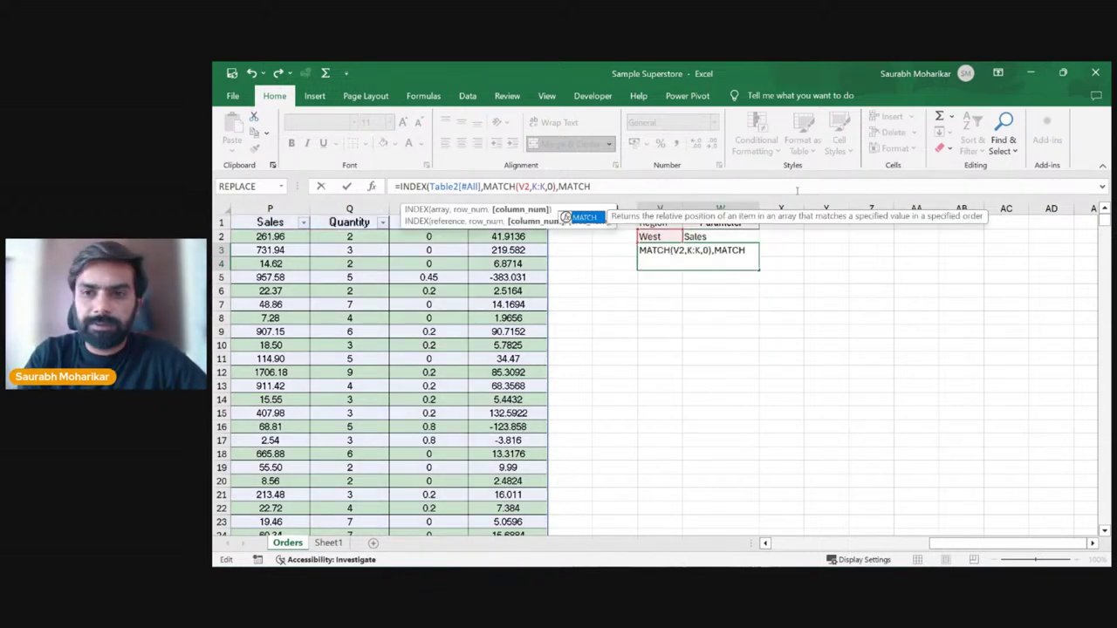
key("BackSpace")
key("BackSpace")
key("BackSpace")
key("BackSpace")
key("BackSpace")
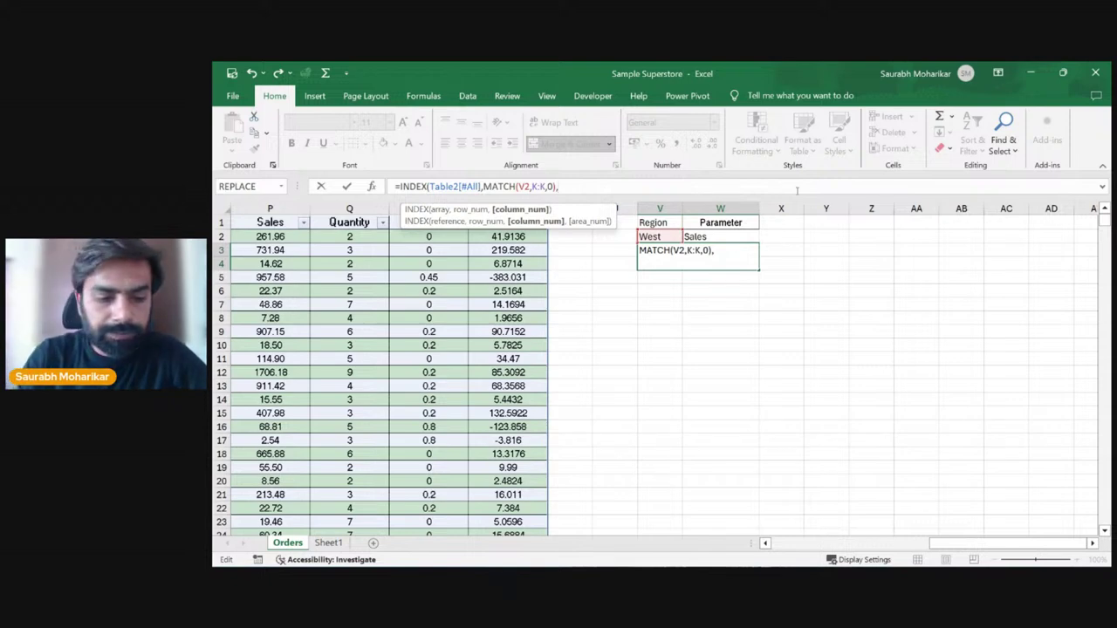
type("match(")
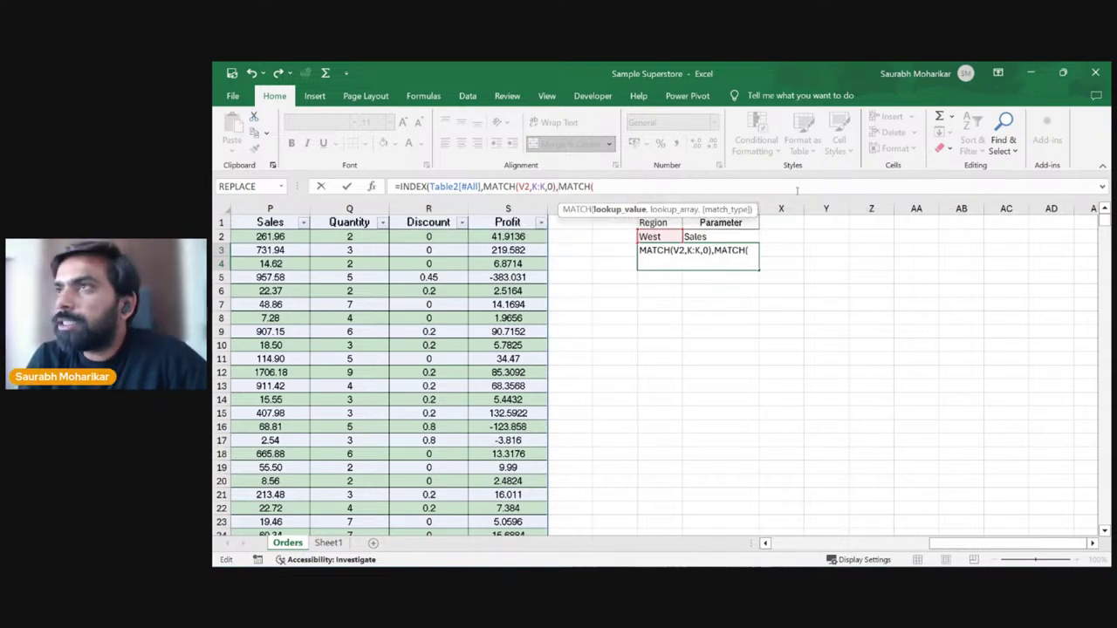
left_click(731, 237)
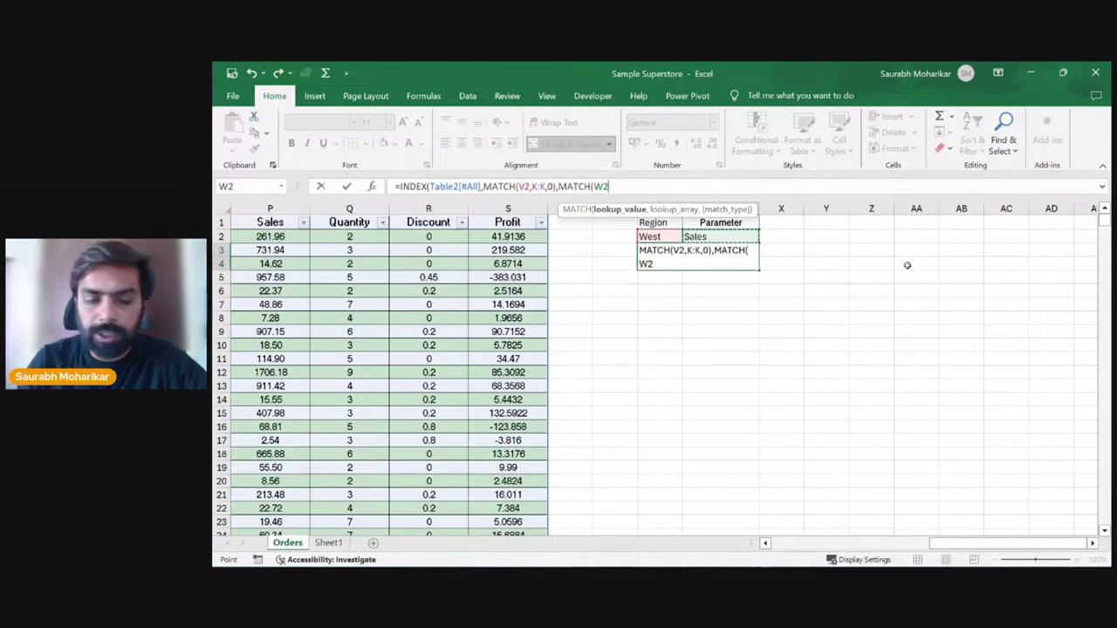
type(",")
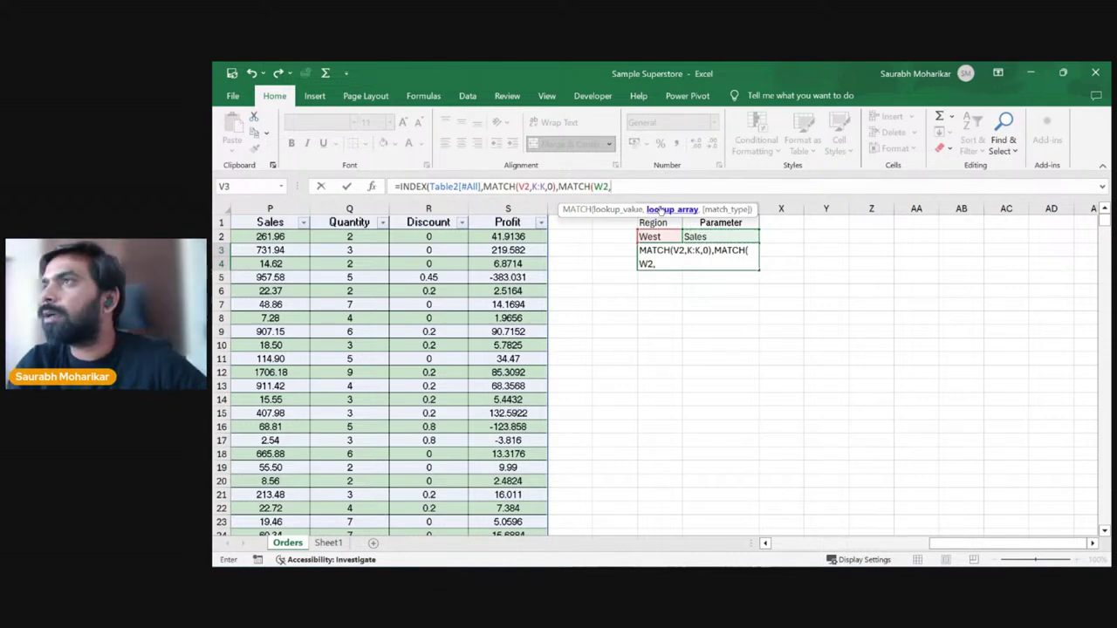
left_click_drag(271, 223, 505, 222)
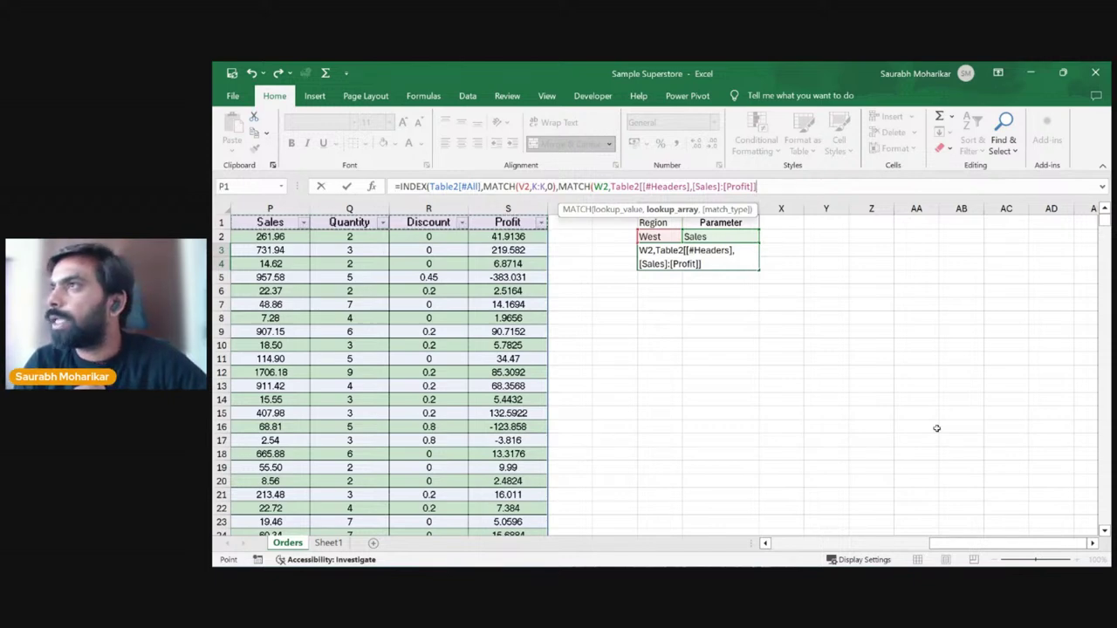
type(",")
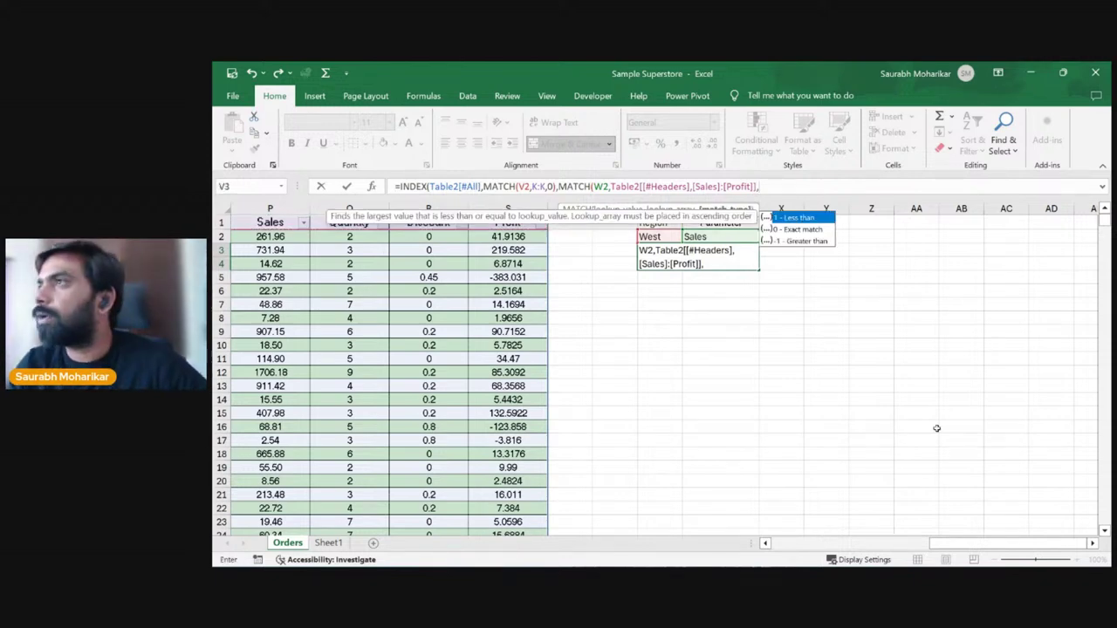
type("0")
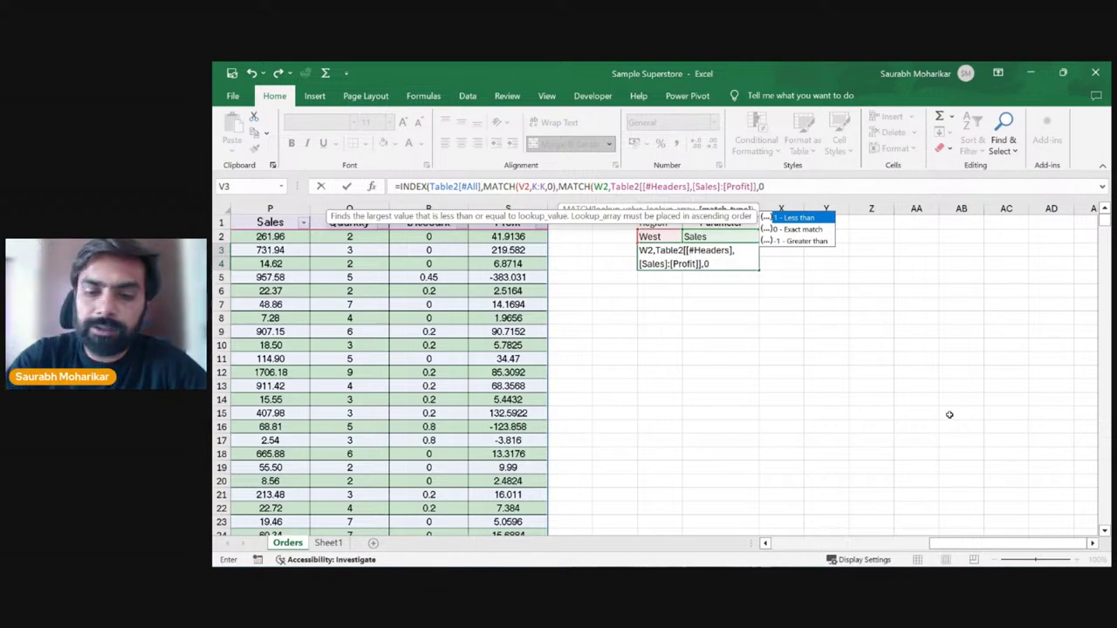
type(")")
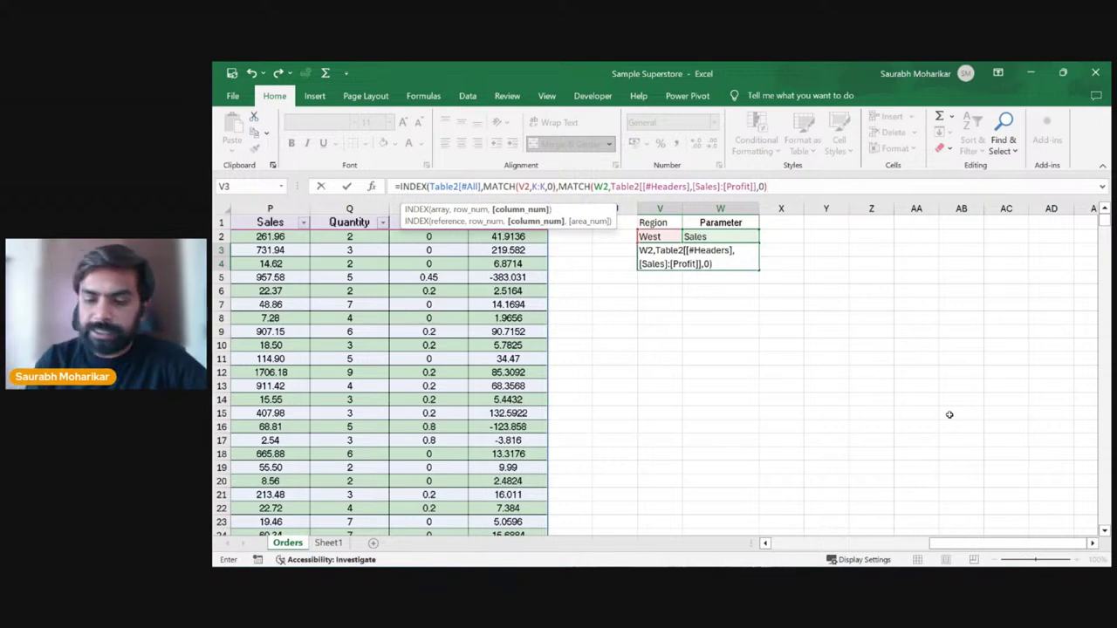
type(")")
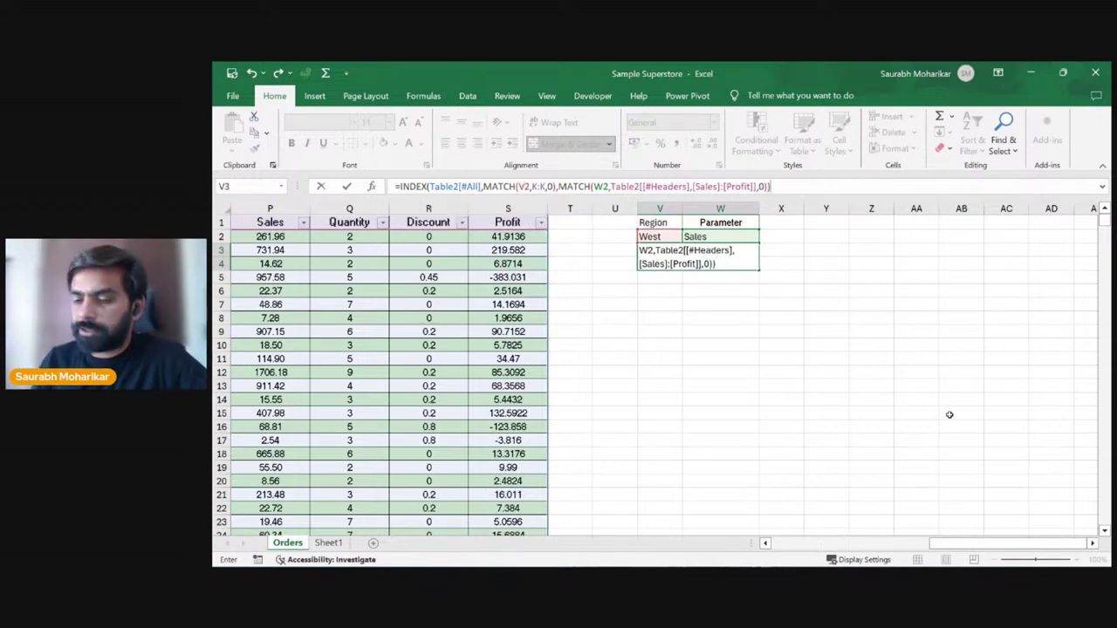
key("Return")
Step: Merge and centre V3 with W3 and apply the Number format to the lookup cell
left_click(693, 259)
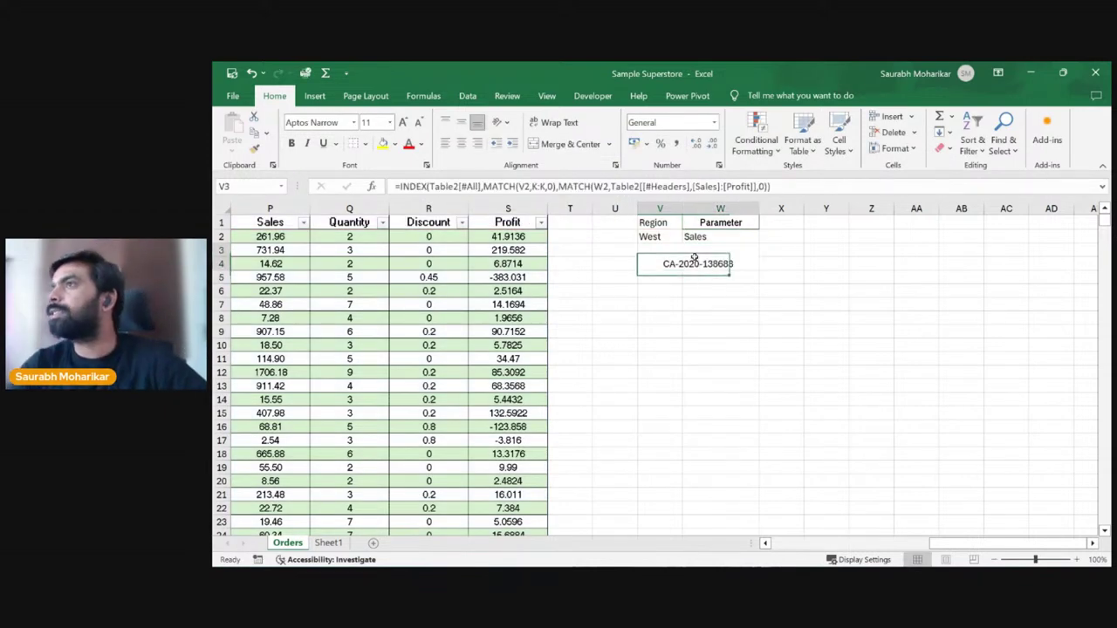
key("alt+h")
key("m")
key("c")
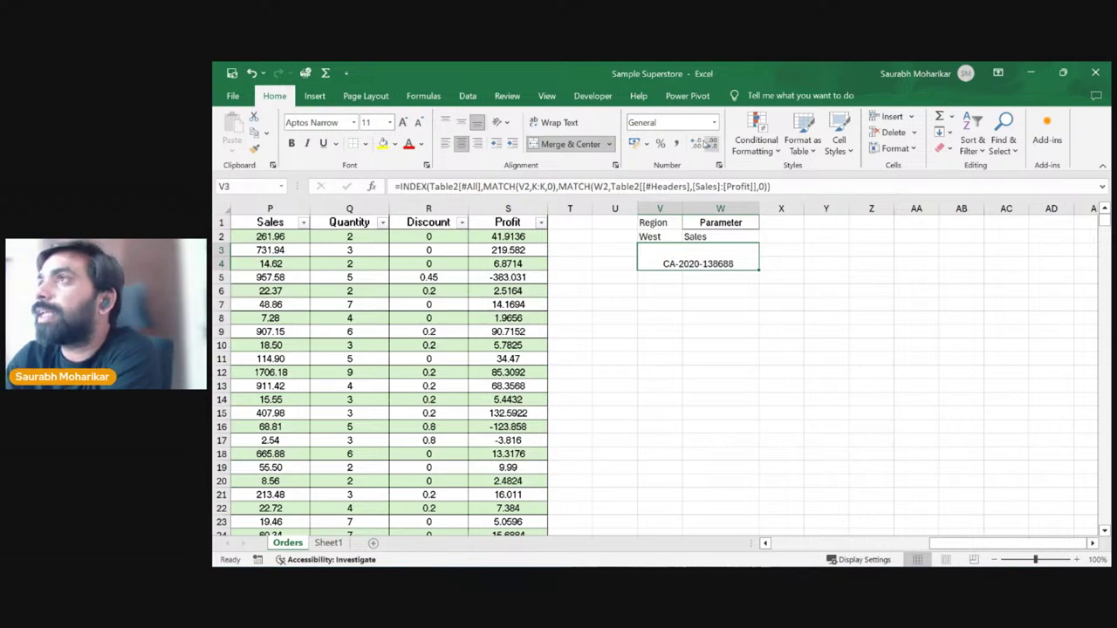
left_click(689, 122)
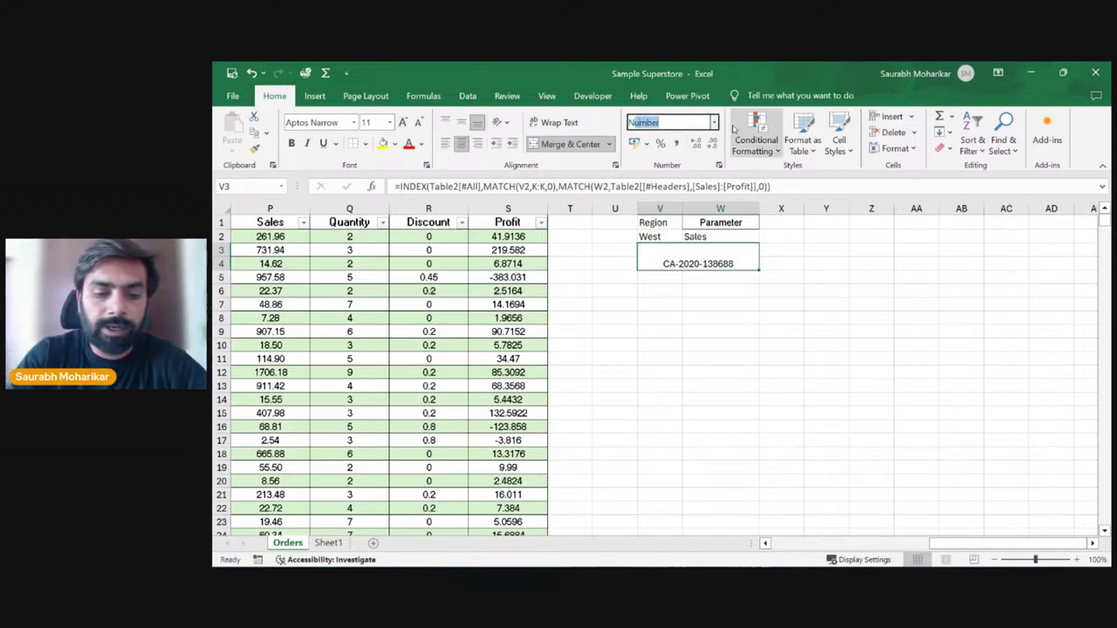
type("Nu")
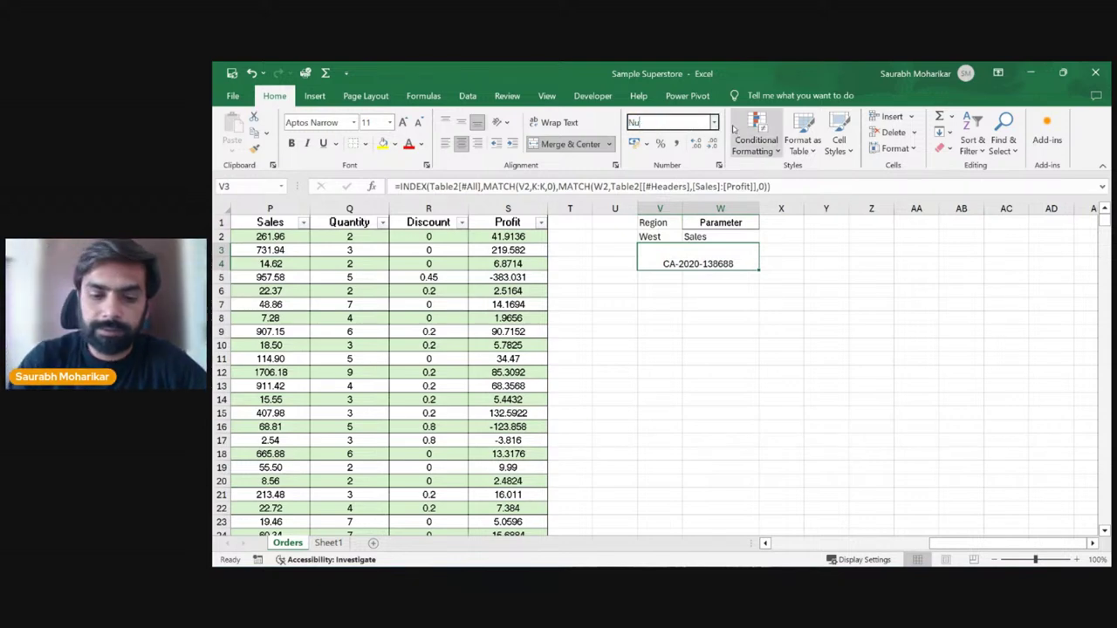
key("Return")
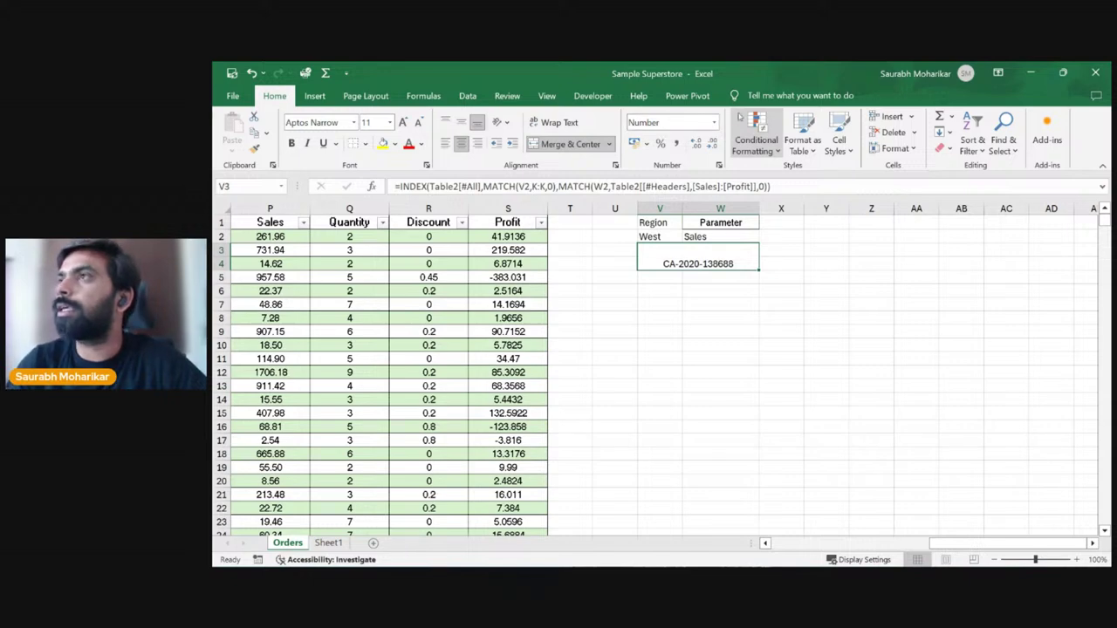
left_click(724, 305)
left_click(738, 255)
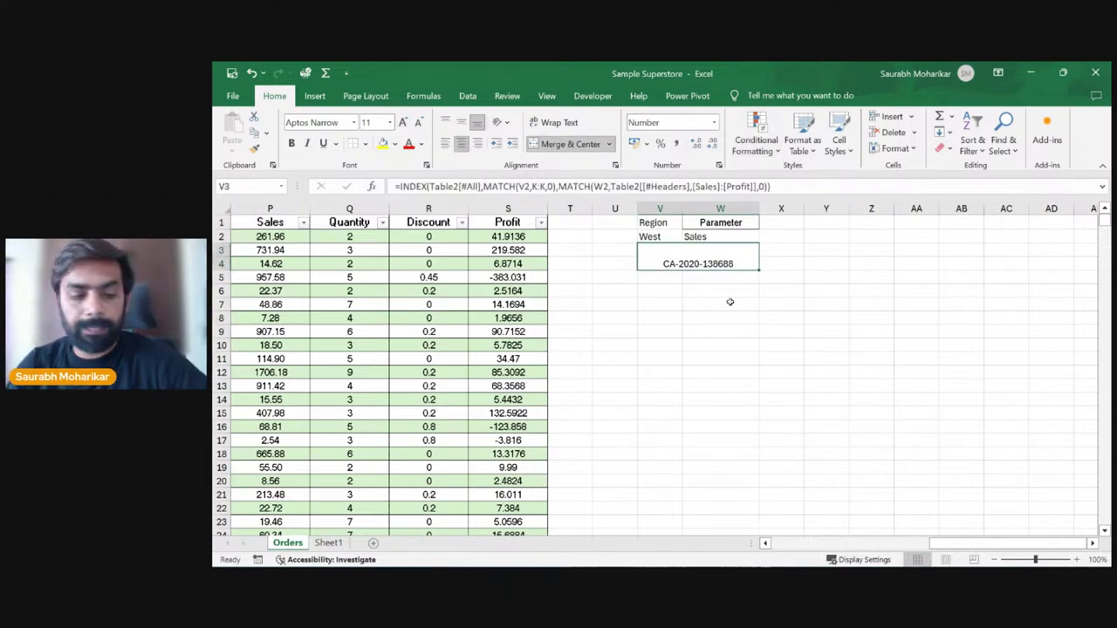
key("ctrl+c")
left_click(436, 288)
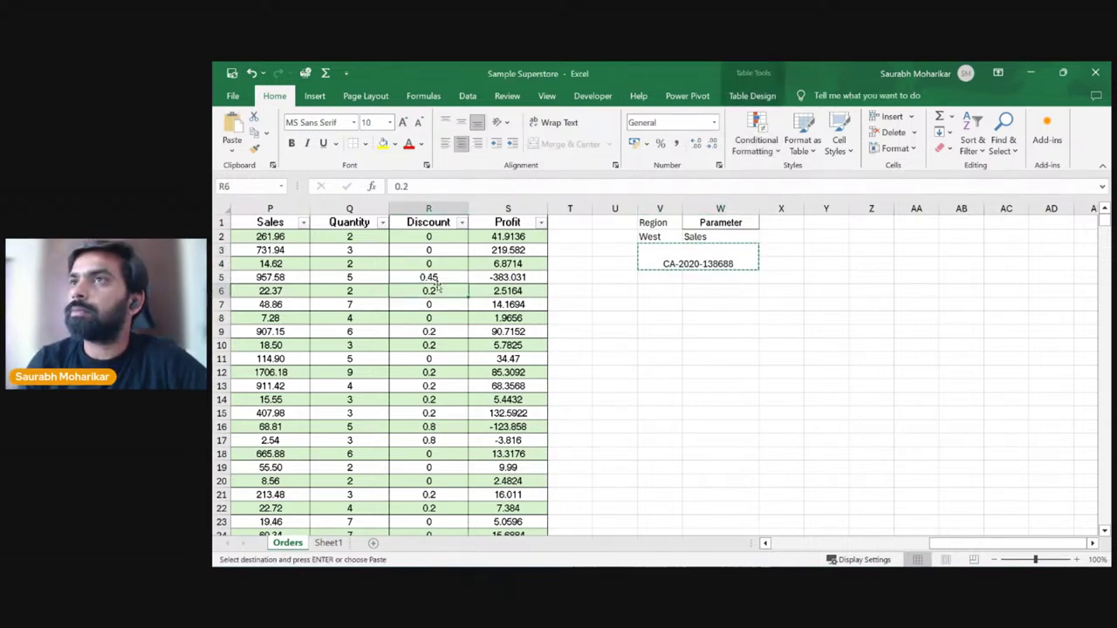
key("Left")
key("Left")
key("Left")
key("Left")
key("Left")
key("Left")
key("Left")
key("Left")
key("Left")
key("Left")
key("Left")
key("Left")
key("Left")
key("Left")
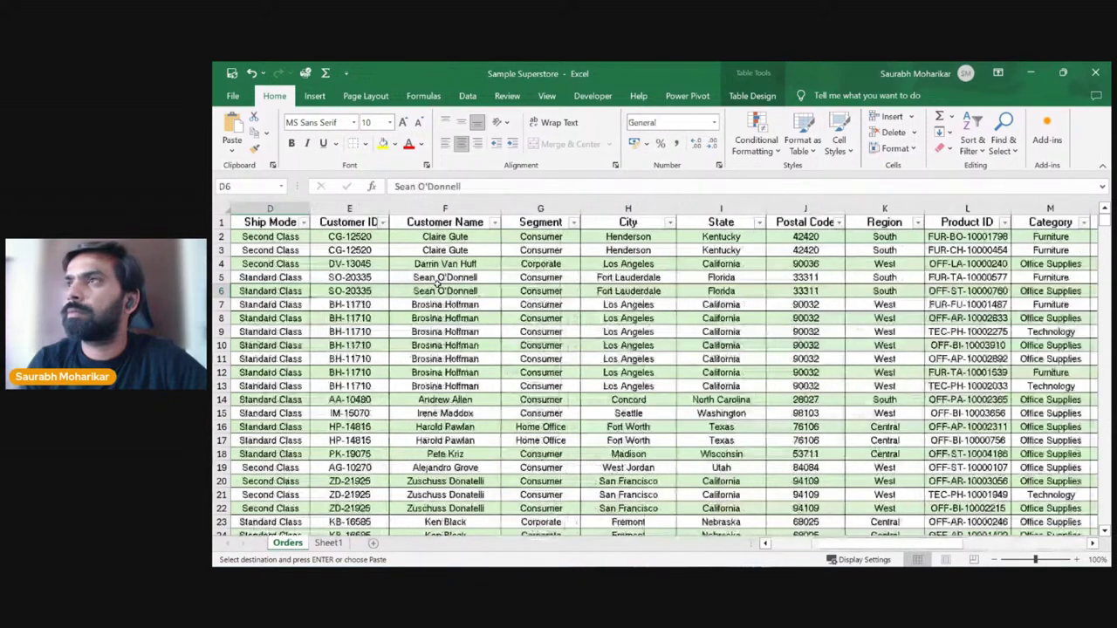
key("Left")
key("Left")
key("Left")
key("Up")
key("Up")
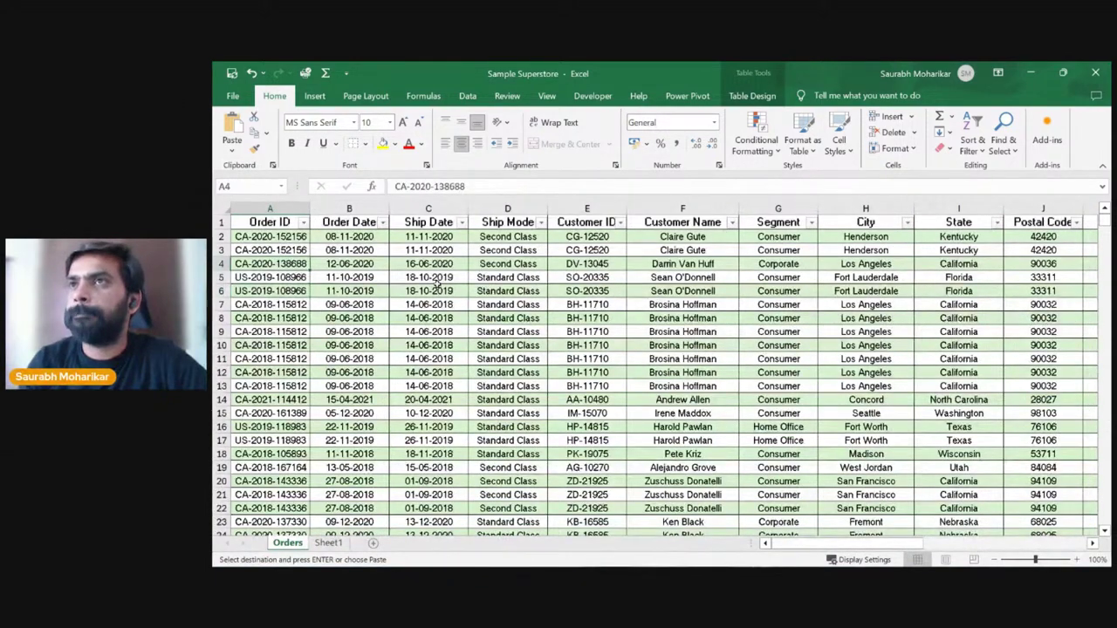
key("ctrl+f")
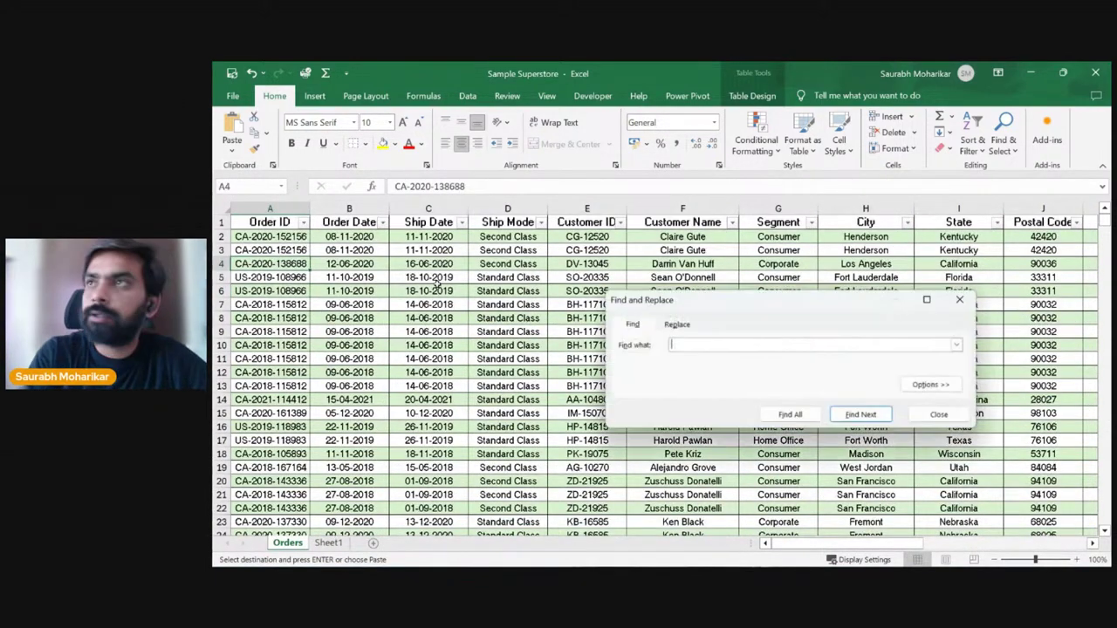
key("ctrl+v")
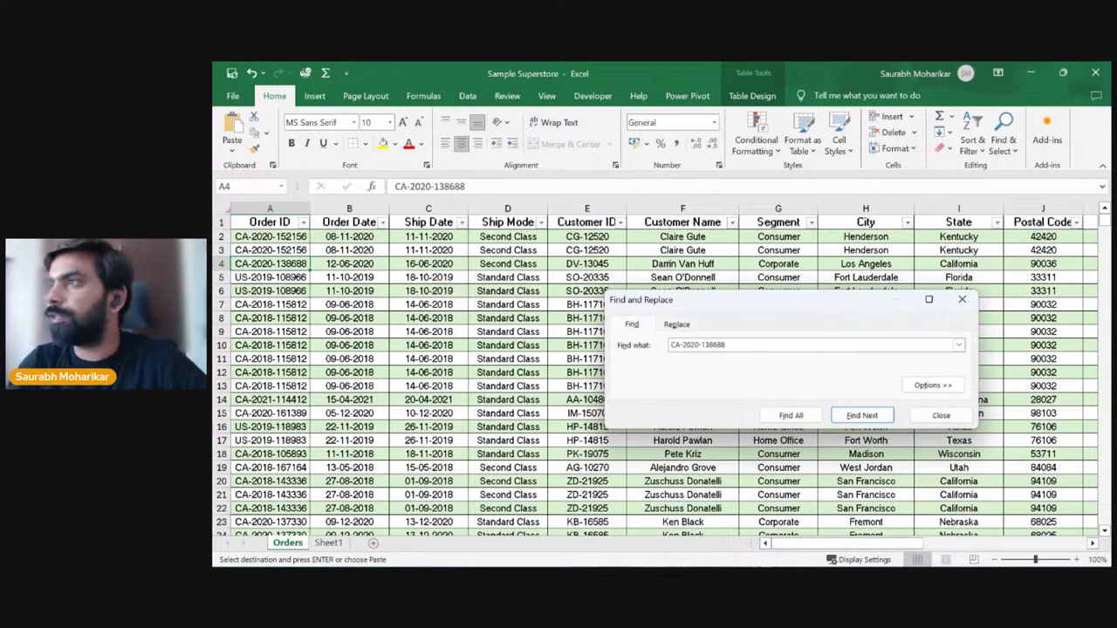
left_click(854, 417)
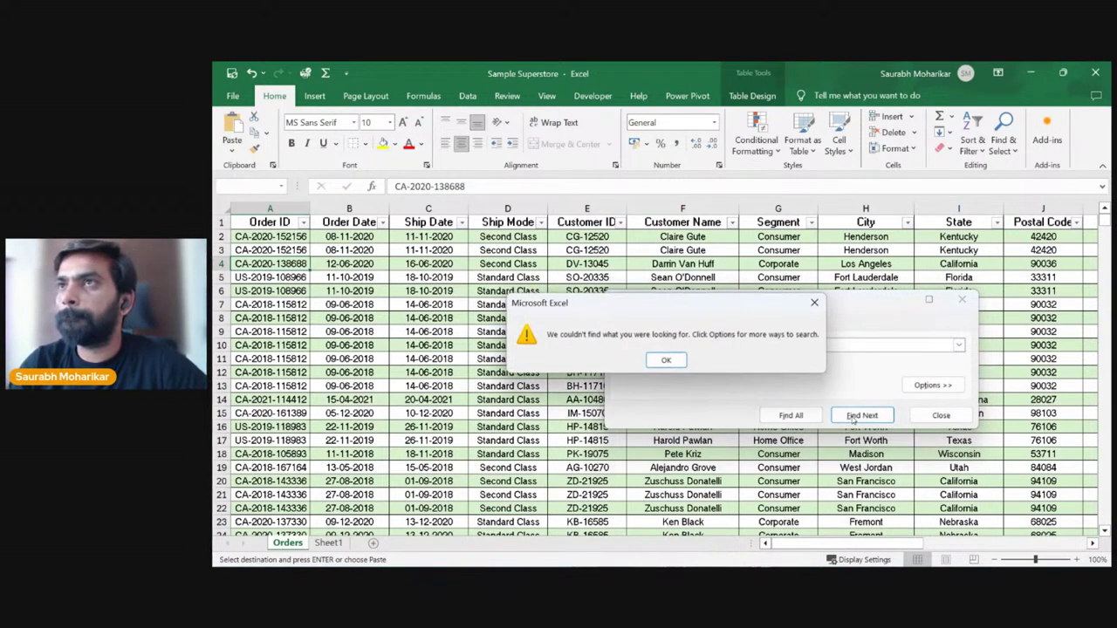
left_click(683, 363)
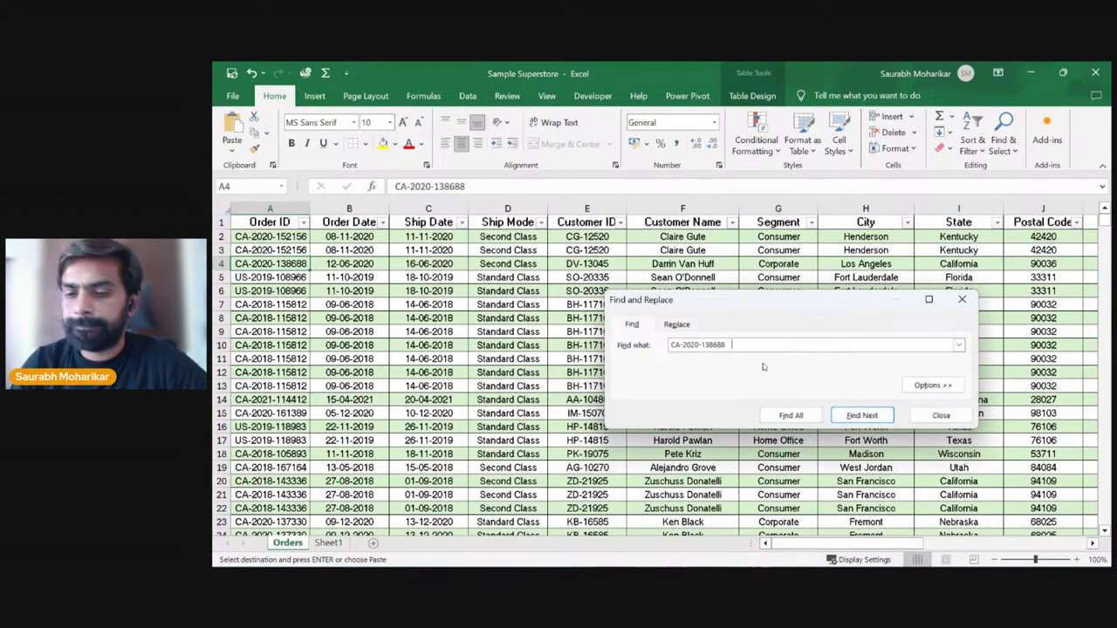
left_click(868, 417)
left_click(868, 417)
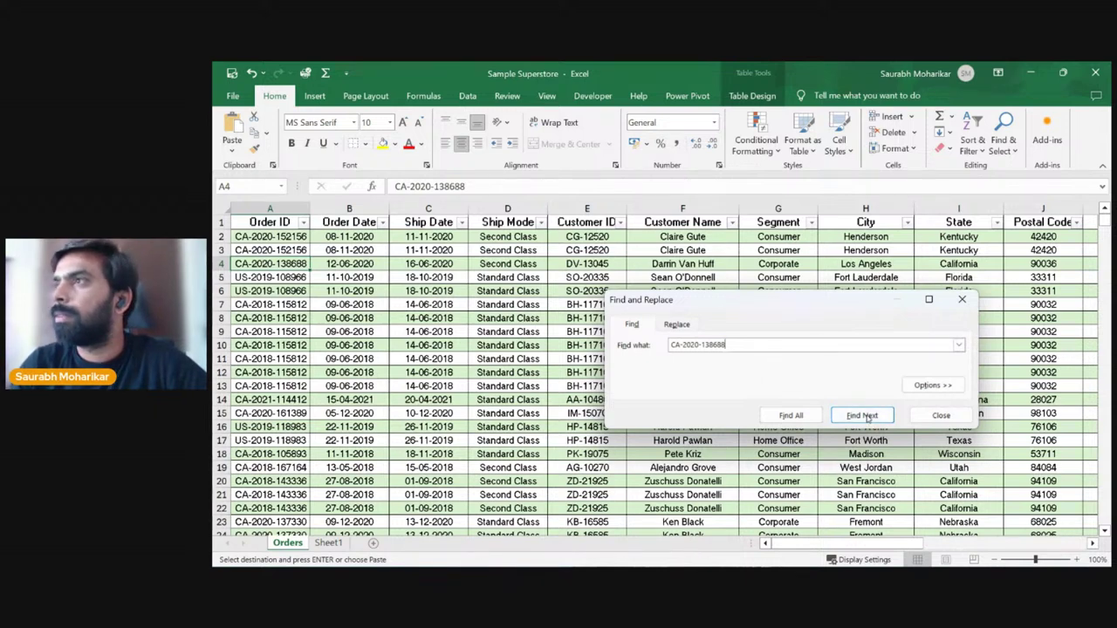
left_click(940, 416)
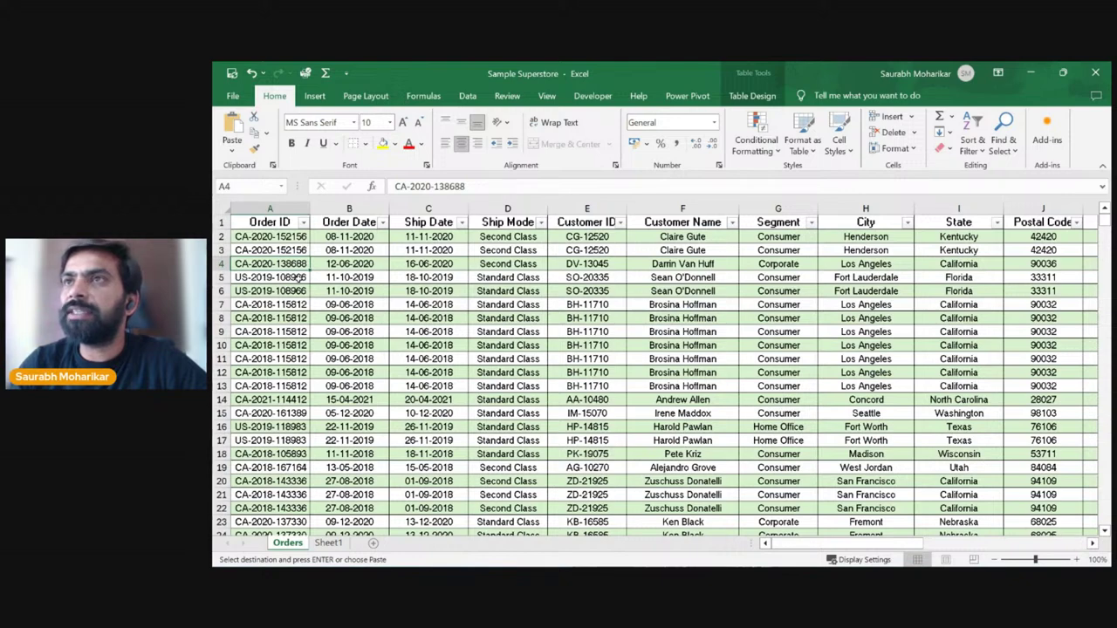
left_click_drag(899, 543, 1061, 542)
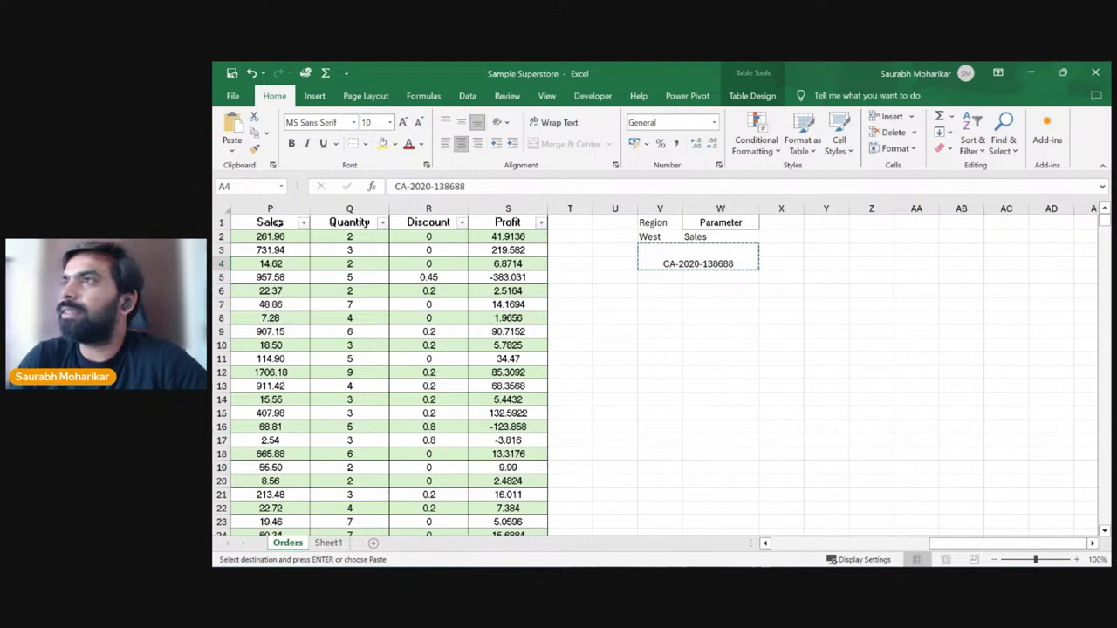
Step: Copy and remove V3's column MATCH, leaving =INDEX(Table2[#All],MATCH(V2,K:K,0))
left_click(726, 263)
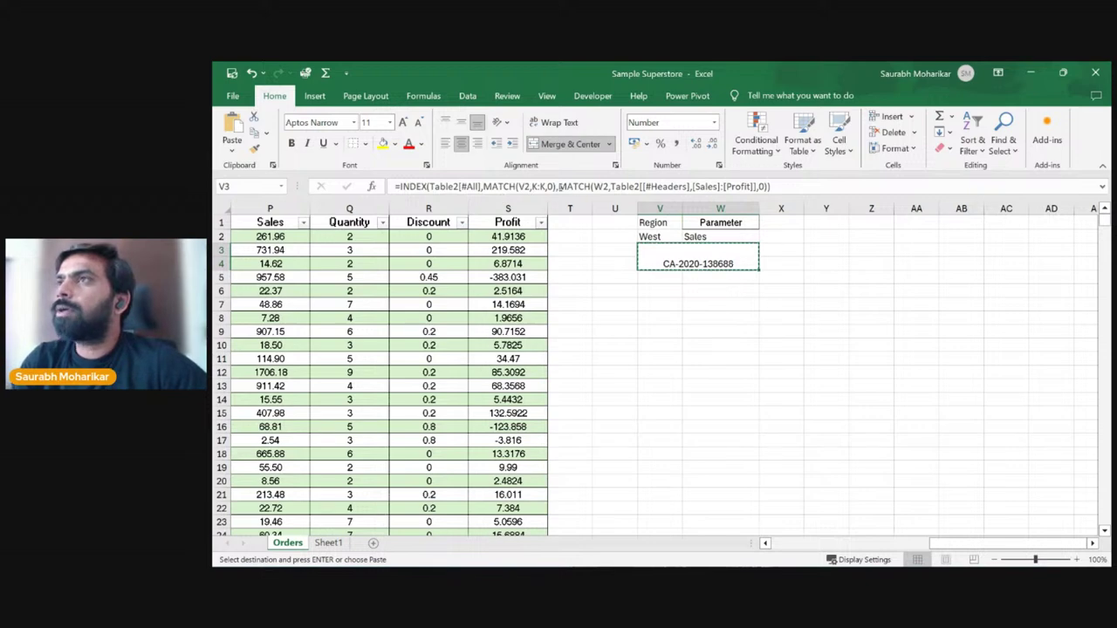
left_click(584, 188)
left_click_drag(559, 187, 766, 187)
key("ctrl+c")
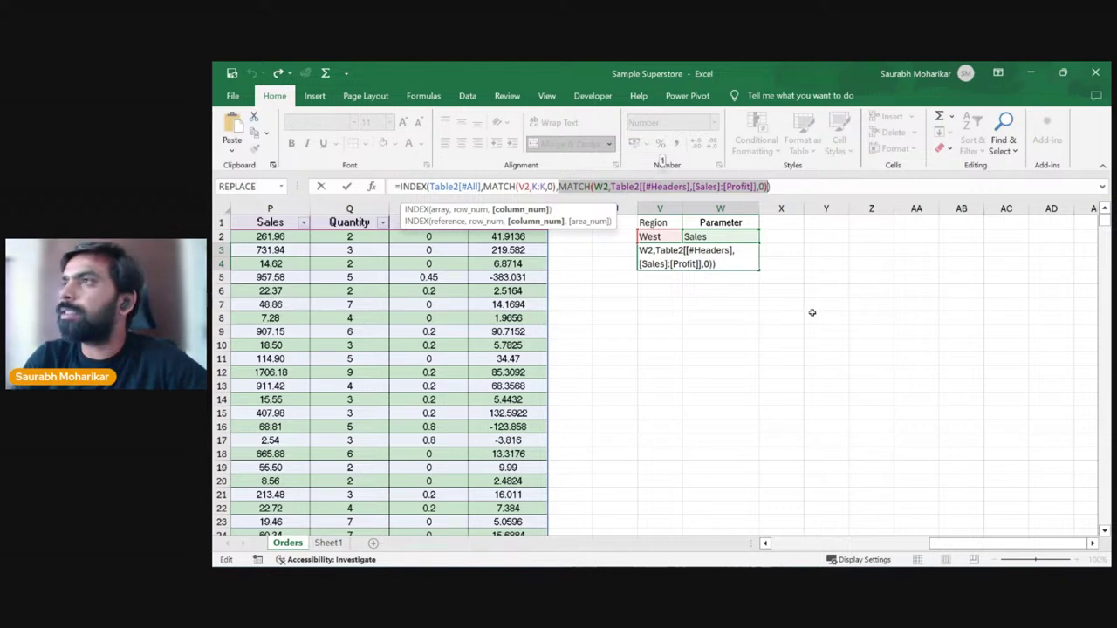
left_click(883, 340)
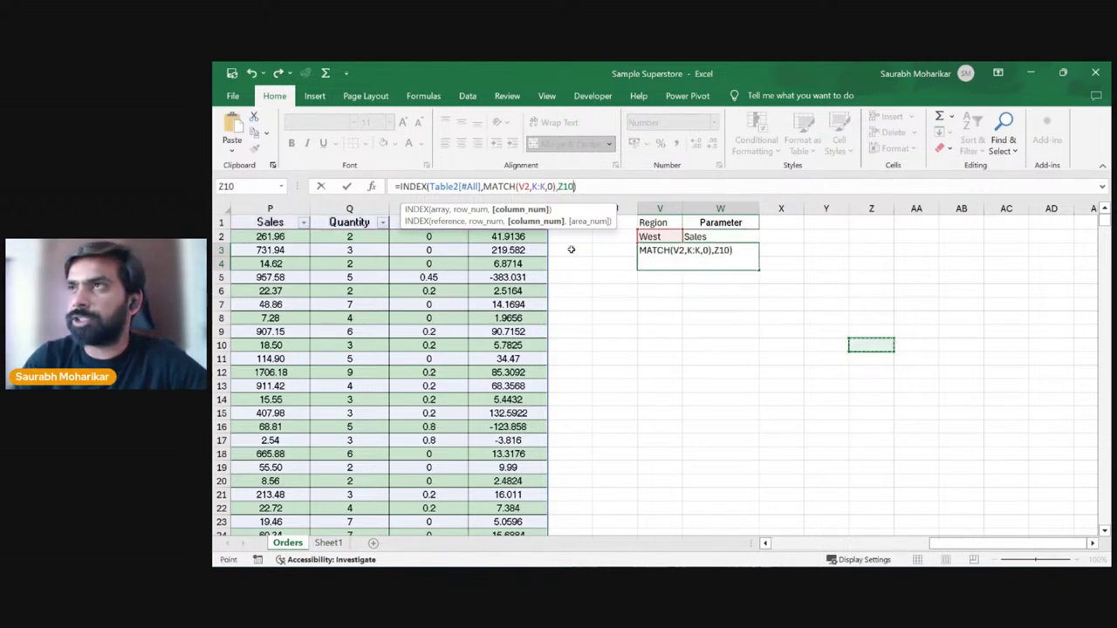
key("BackSpace")
key("BackSpace")
key("BackSpace")
key("BackSpace")
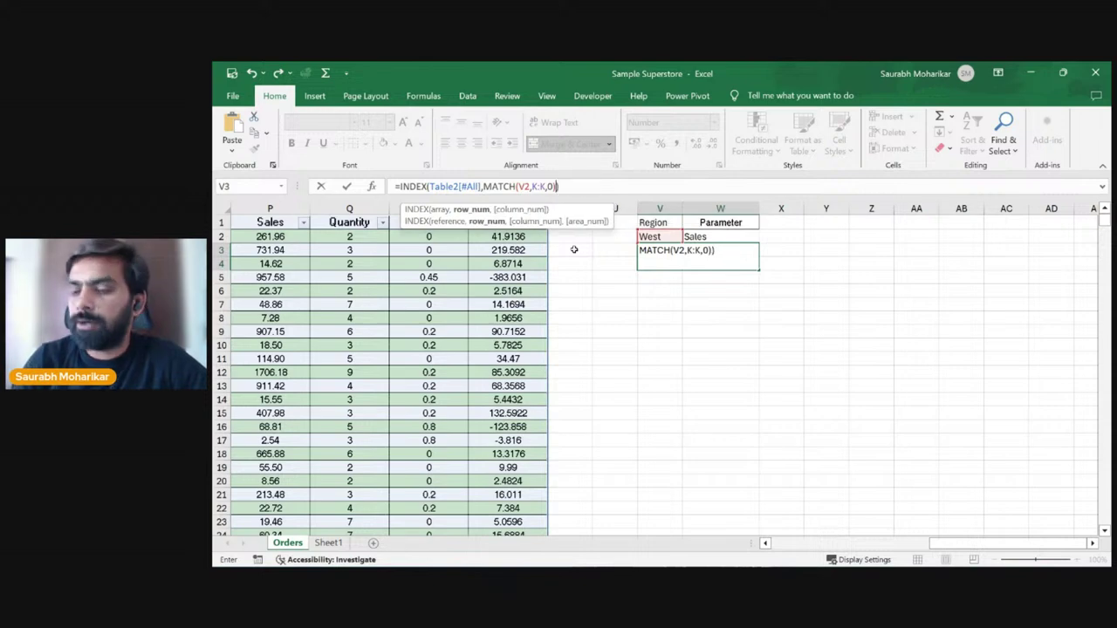
key("Return")
Step: Paste the copied column MATCH into Y2 as a formula, which returns 1 for Sales
left_click(834, 241)
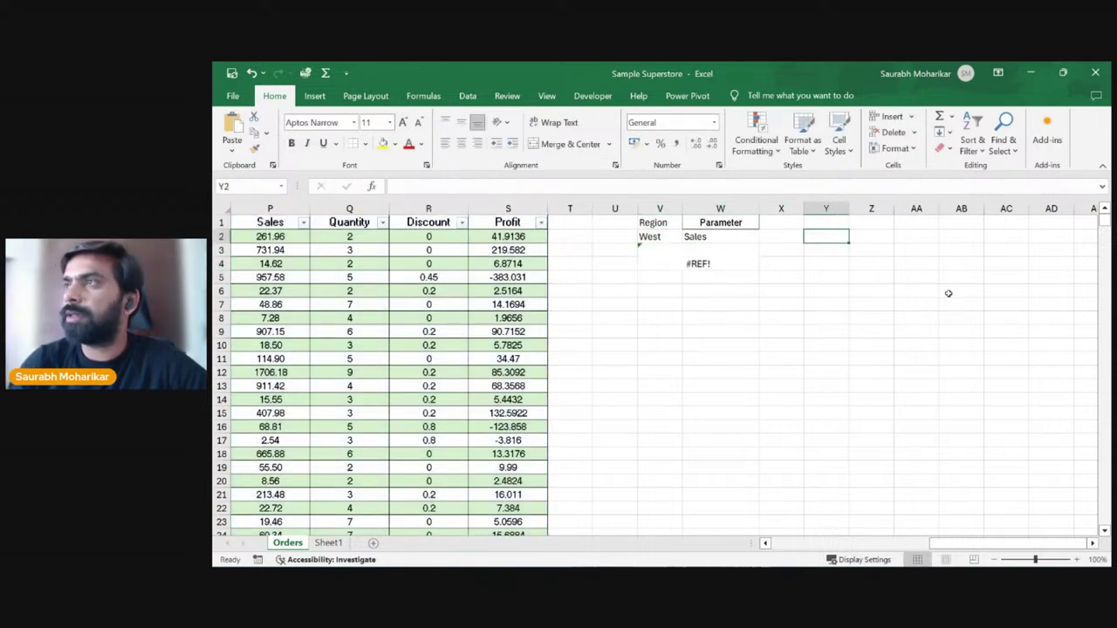
type("=")
key("ctrl+v")
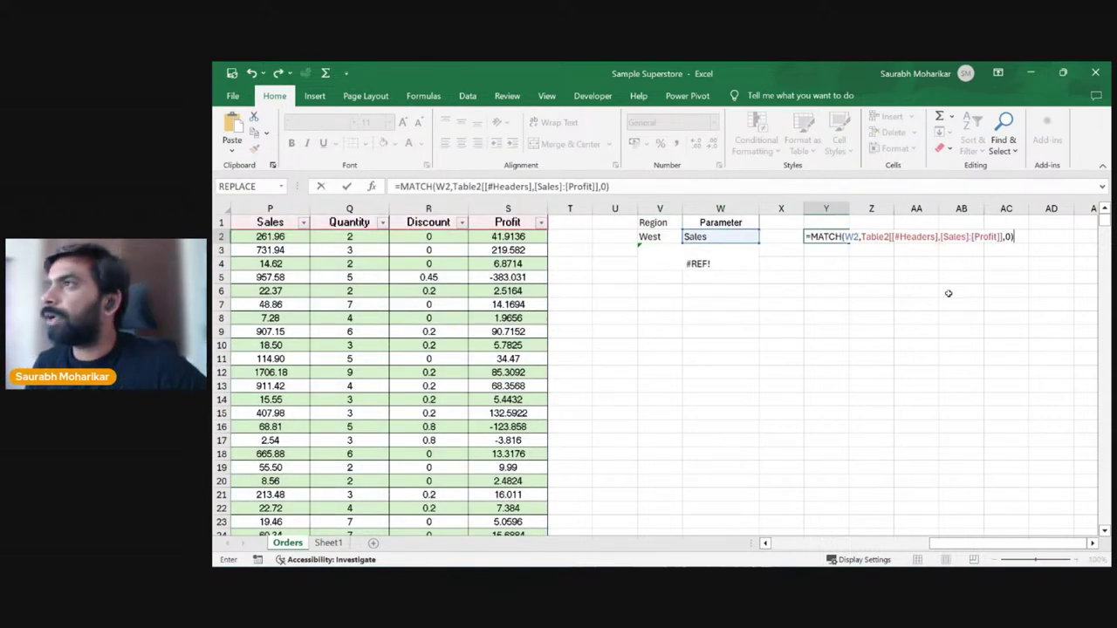
key("Return")
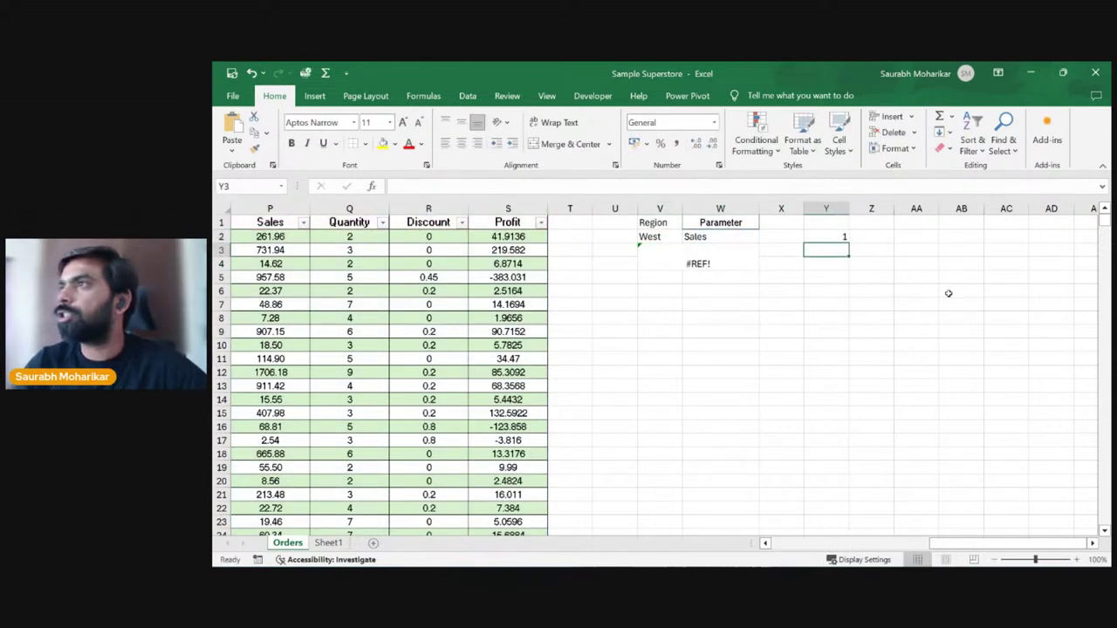
left_click(835, 236)
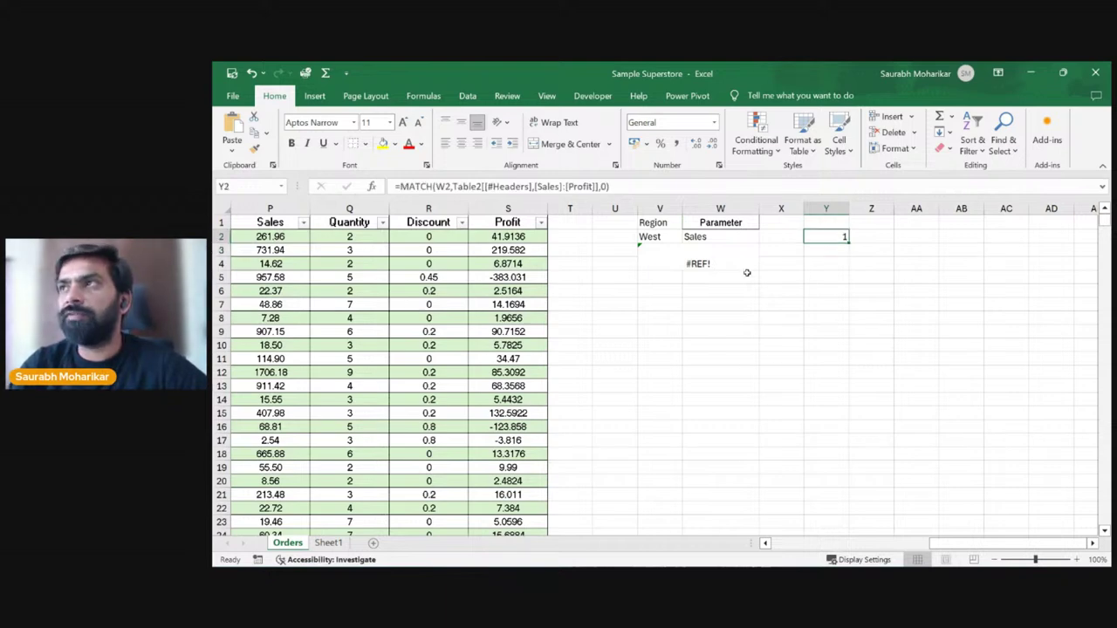
left_click(690, 235)
left_click(850, 236)
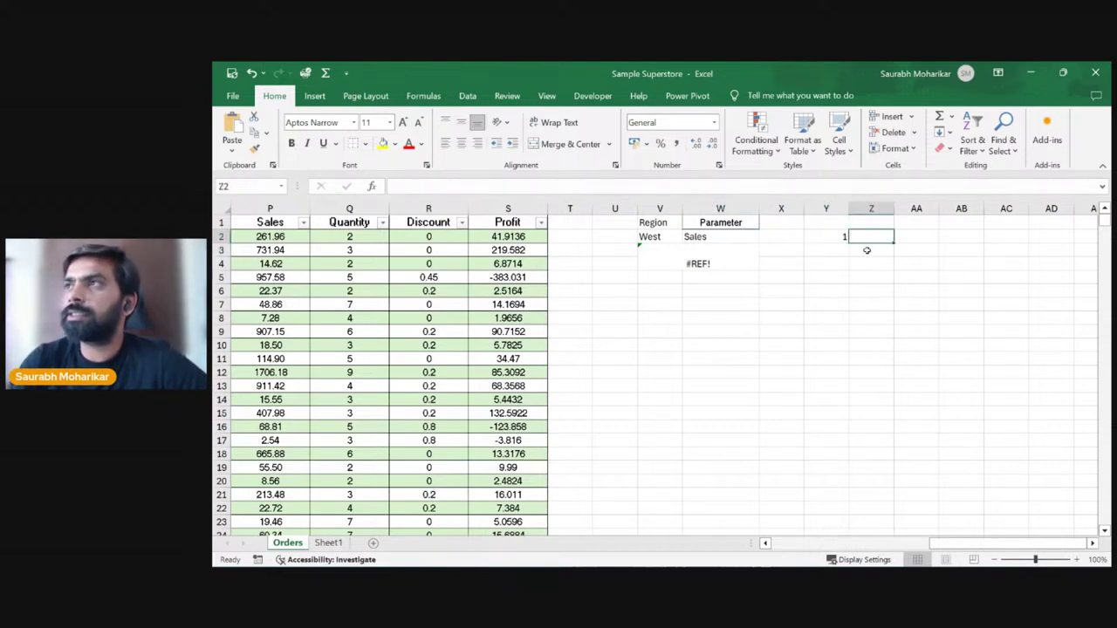
left_click(842, 236)
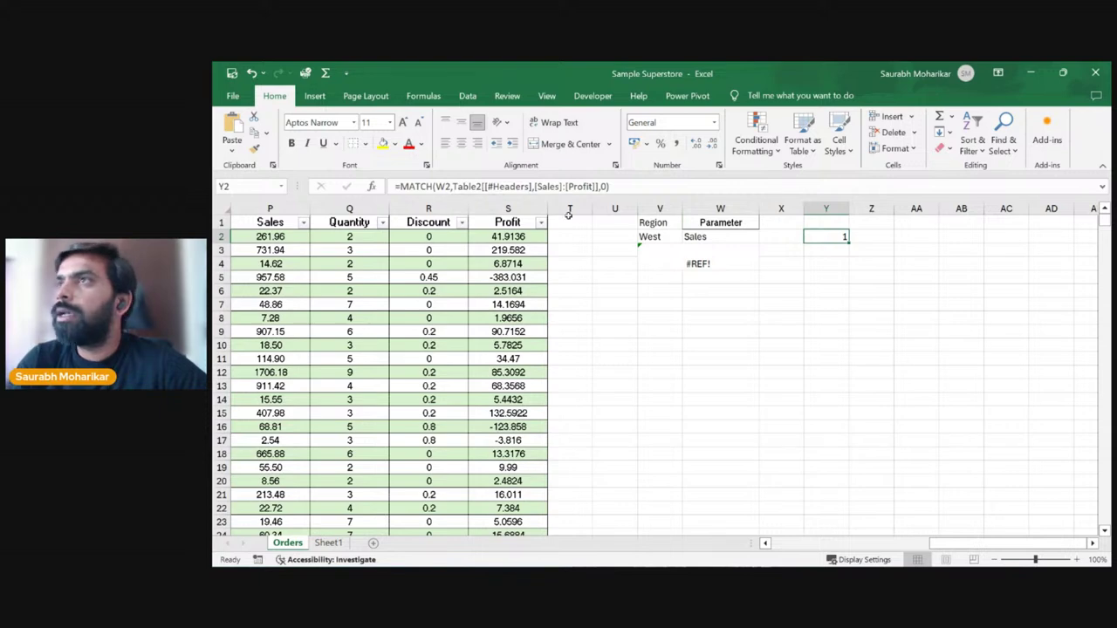
left_click(698, 261)
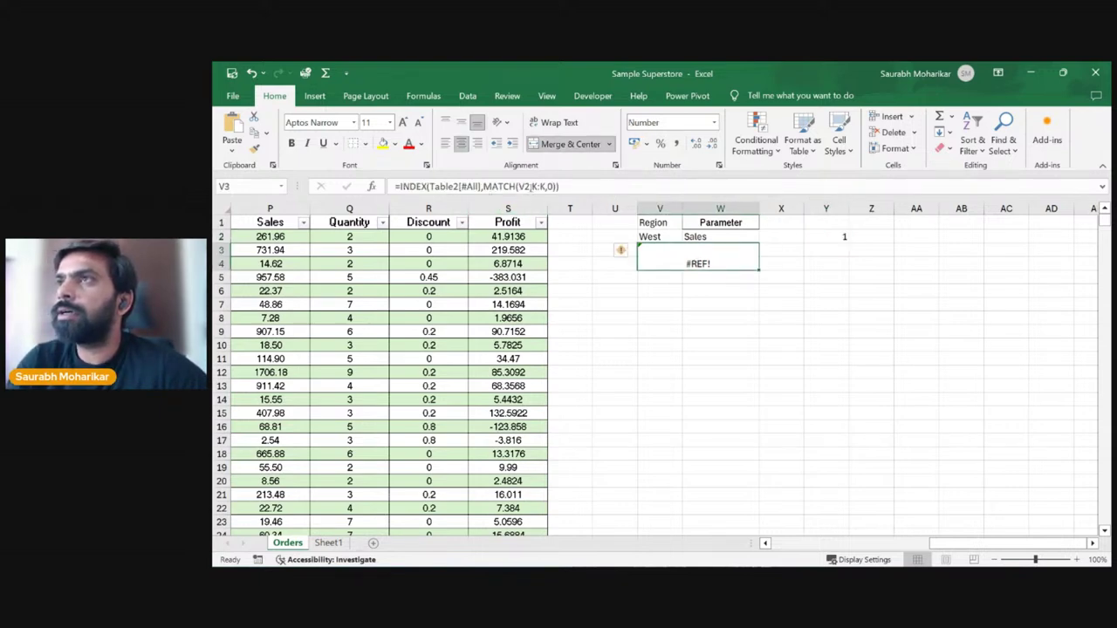
Step: Try Z6 in place of V3's row MATCH, then undo that and the Y2 formula
left_click_drag(483, 186, 559, 185)
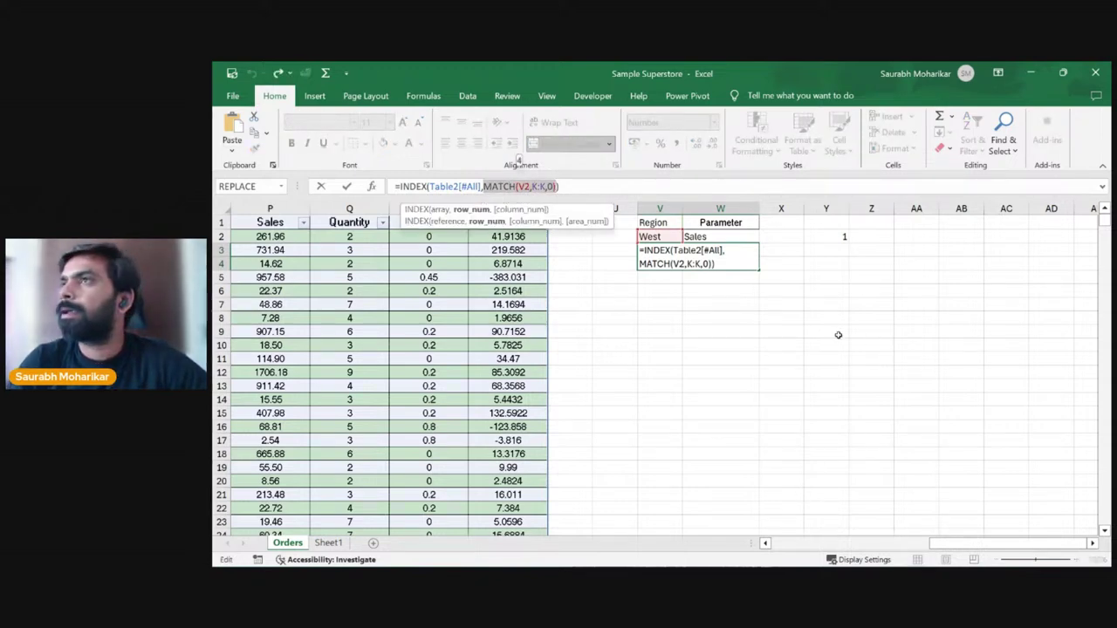
left_click(863, 293)
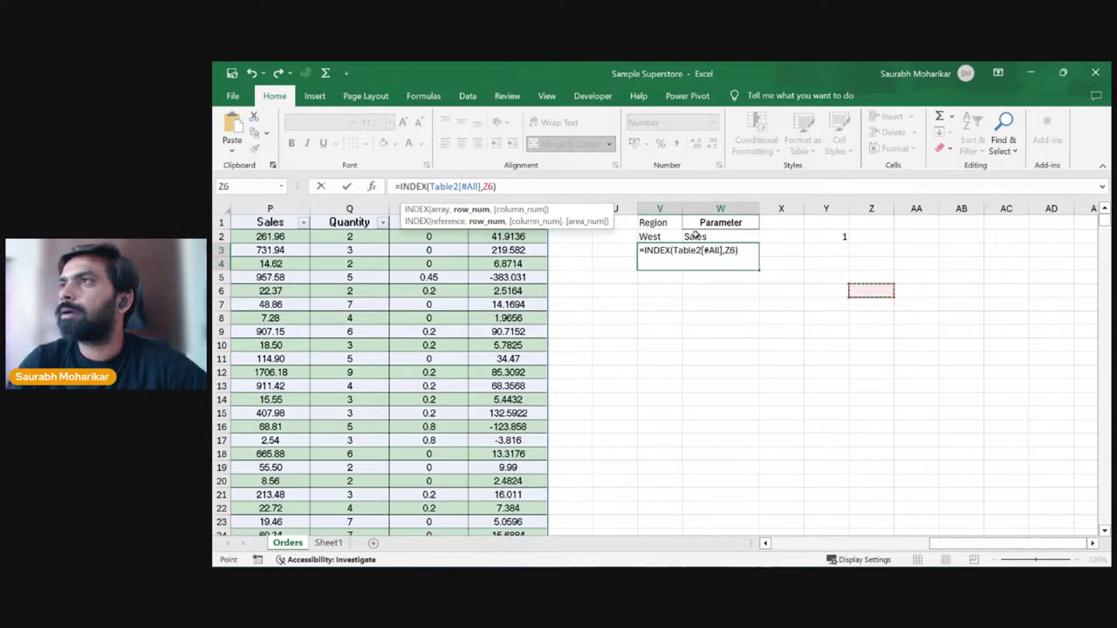
left_click(746, 253)
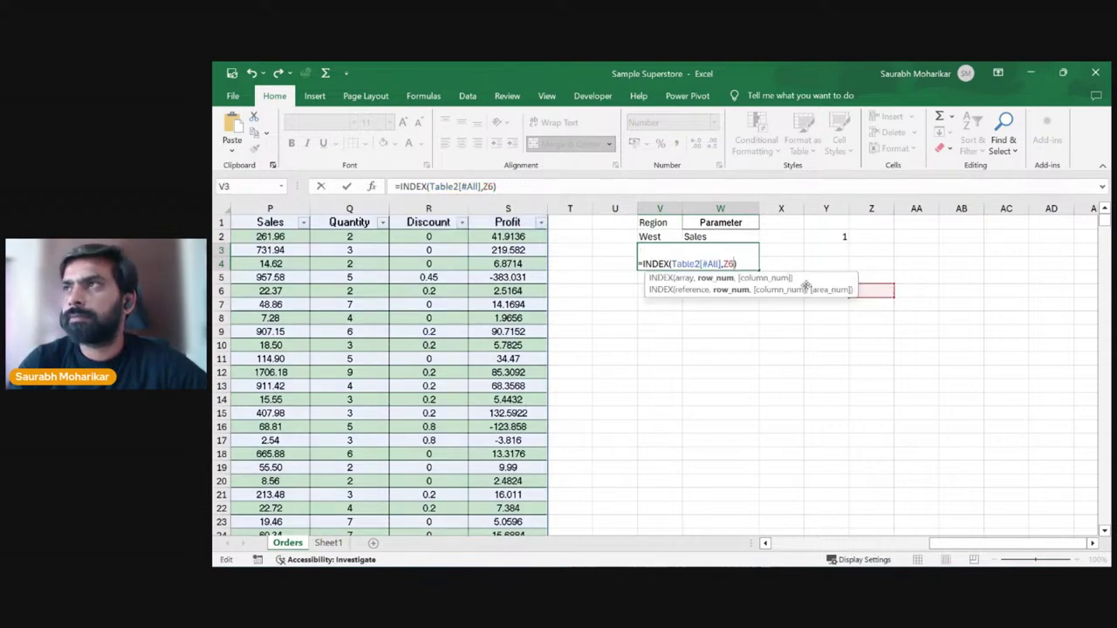
key("Return")
key("ctrl+z")
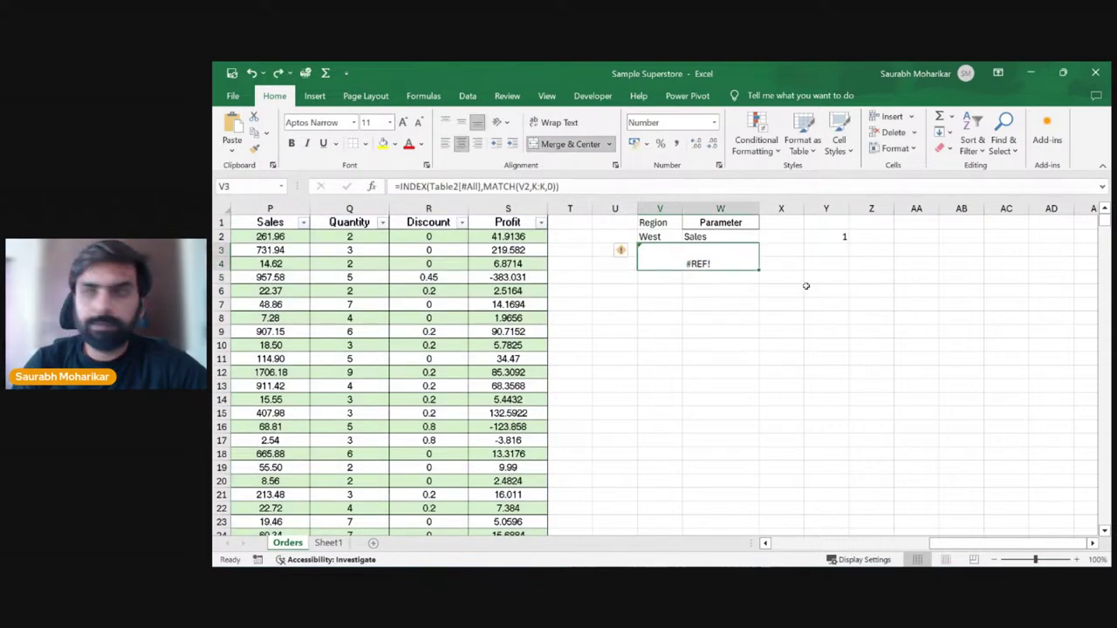
key("ctrl+z")
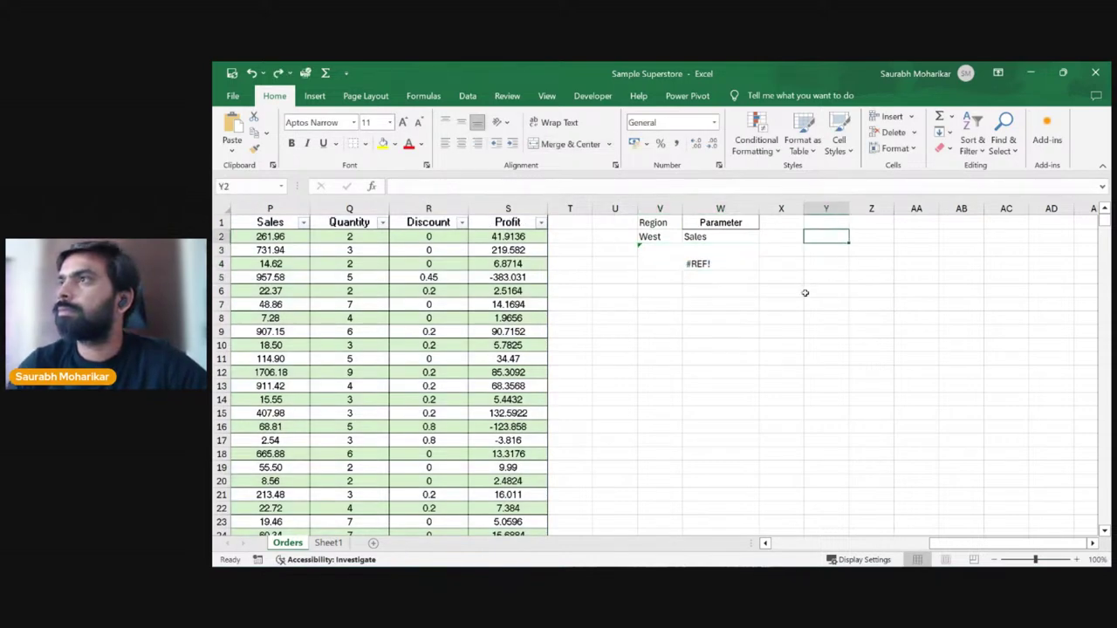
Step: Test =MATCH(V2,K:K,0) in Y3, returning 4 for West, and check the Region column
left_click(821, 246)
type("=MATCH(V2,K:K,0)")
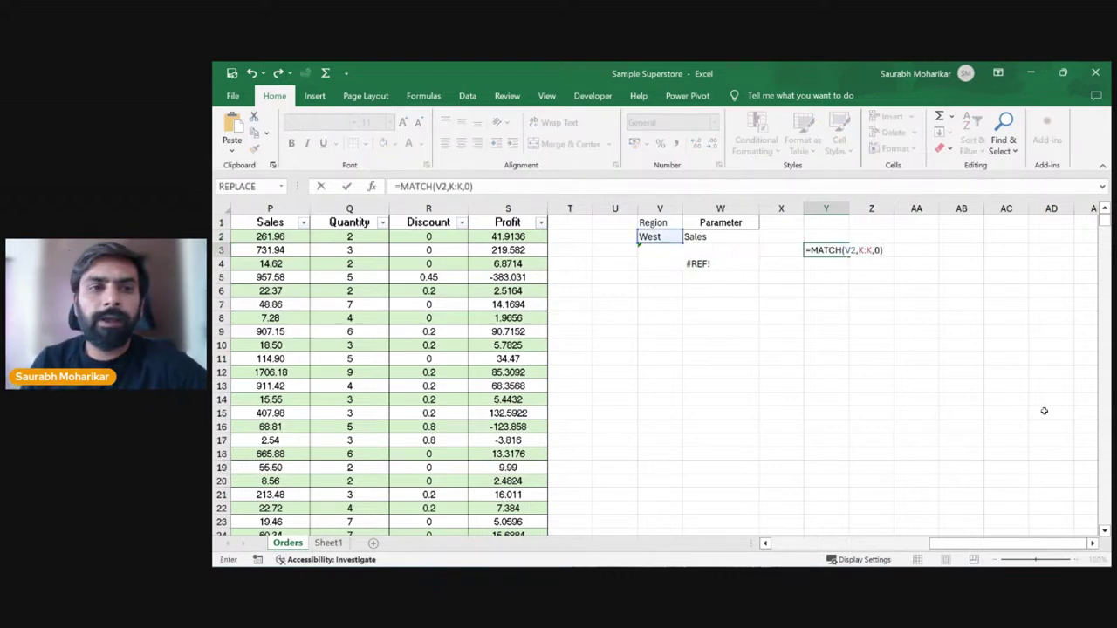
key("Return")
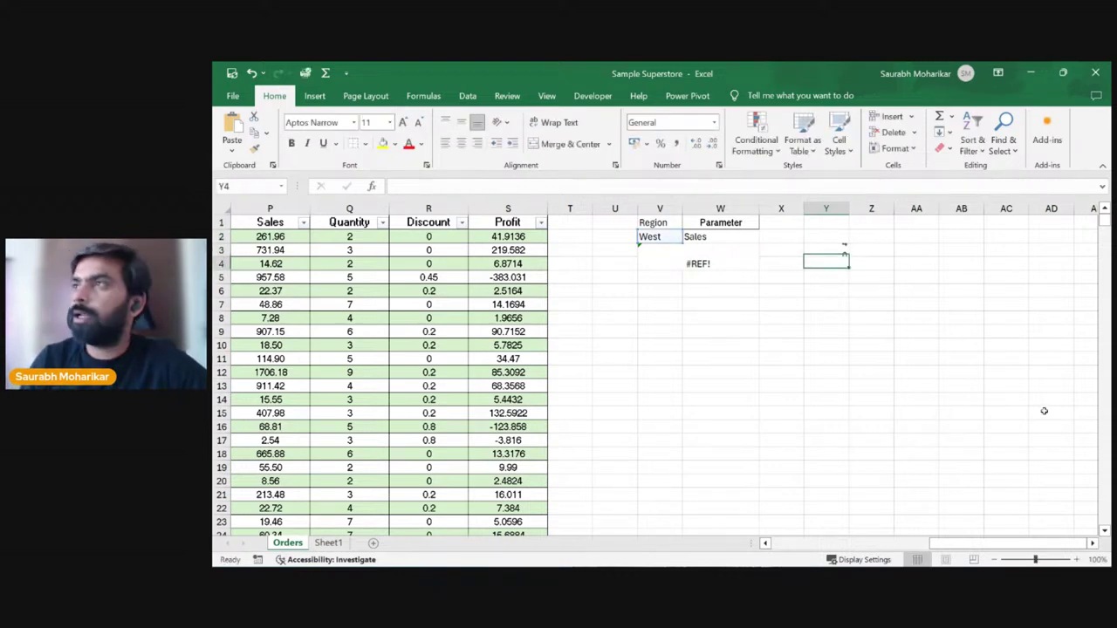
left_click(839, 250)
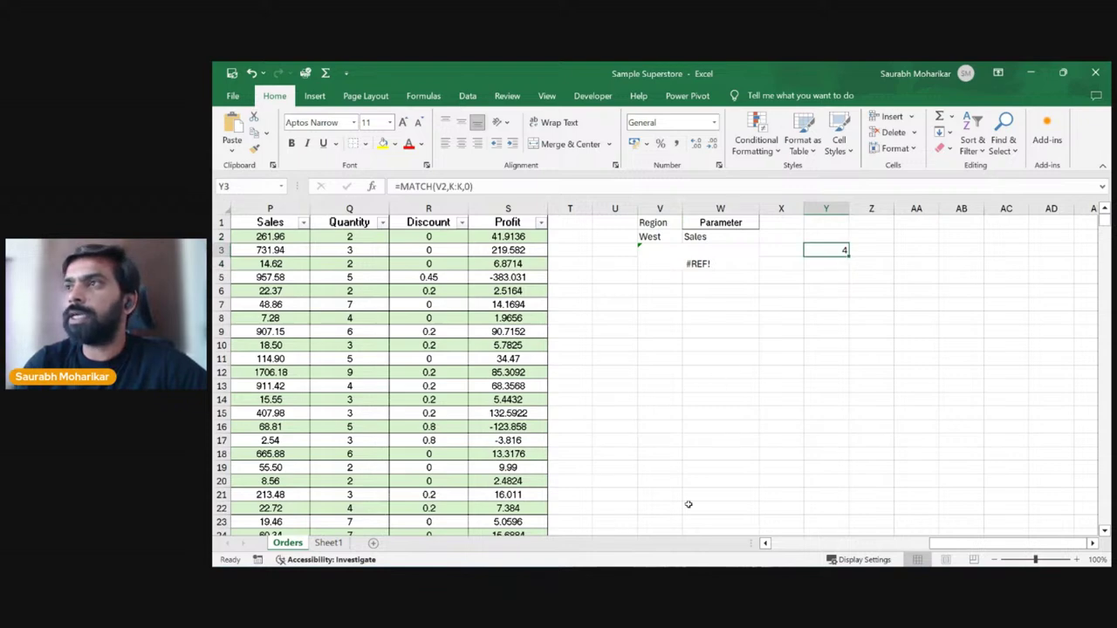
left_click_drag(986, 544, 829, 544)
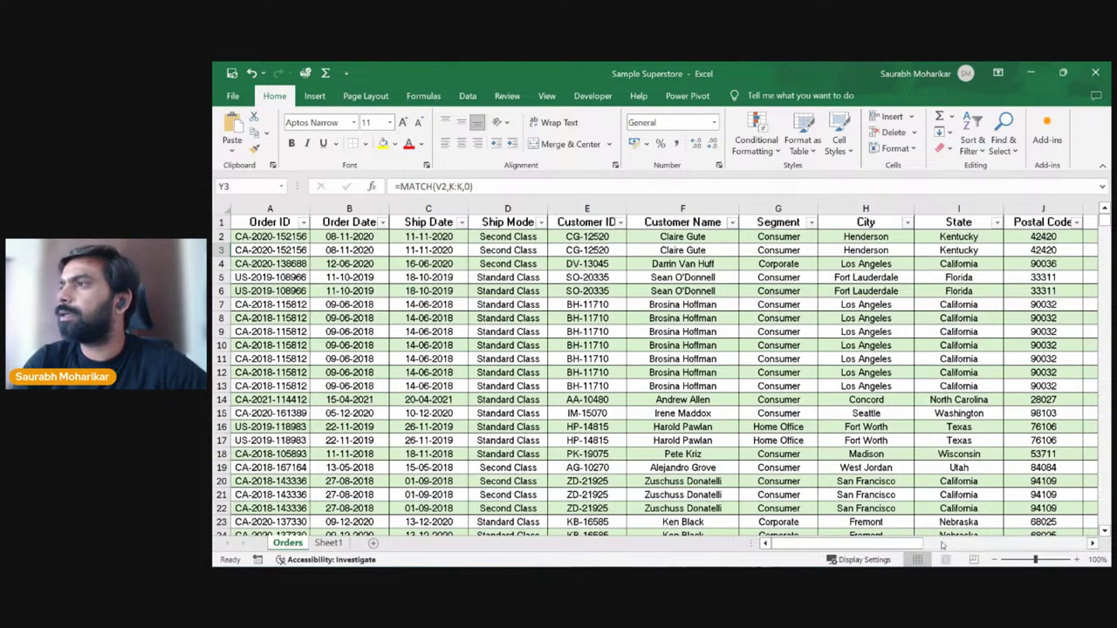
left_click_drag(899, 544, 942, 547)
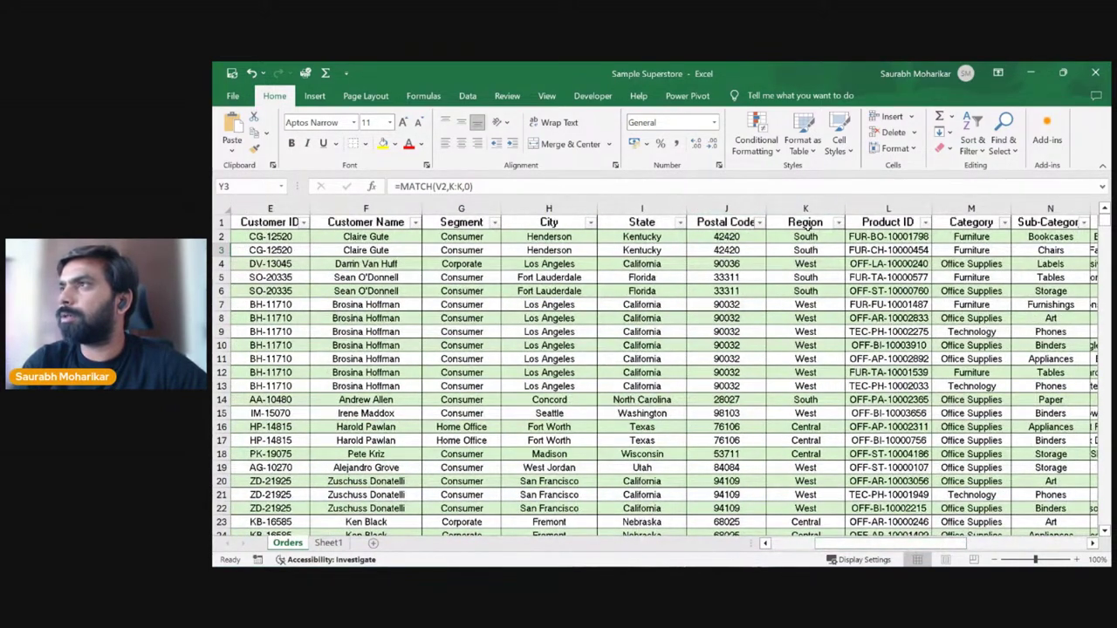
left_click(808, 262)
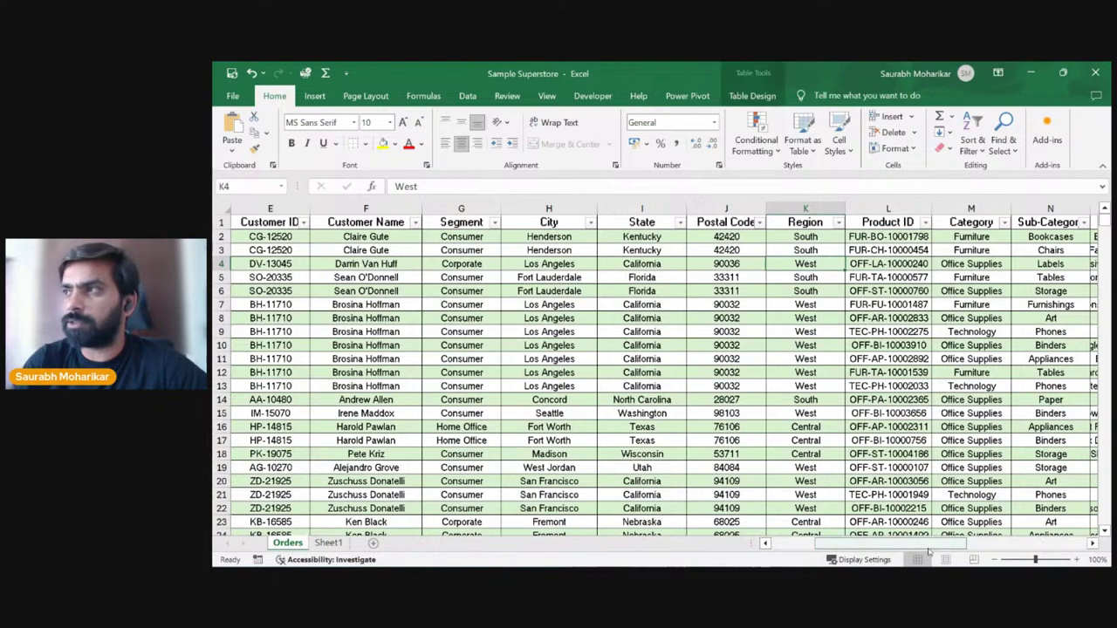
left_click_drag(928, 545, 1047, 545)
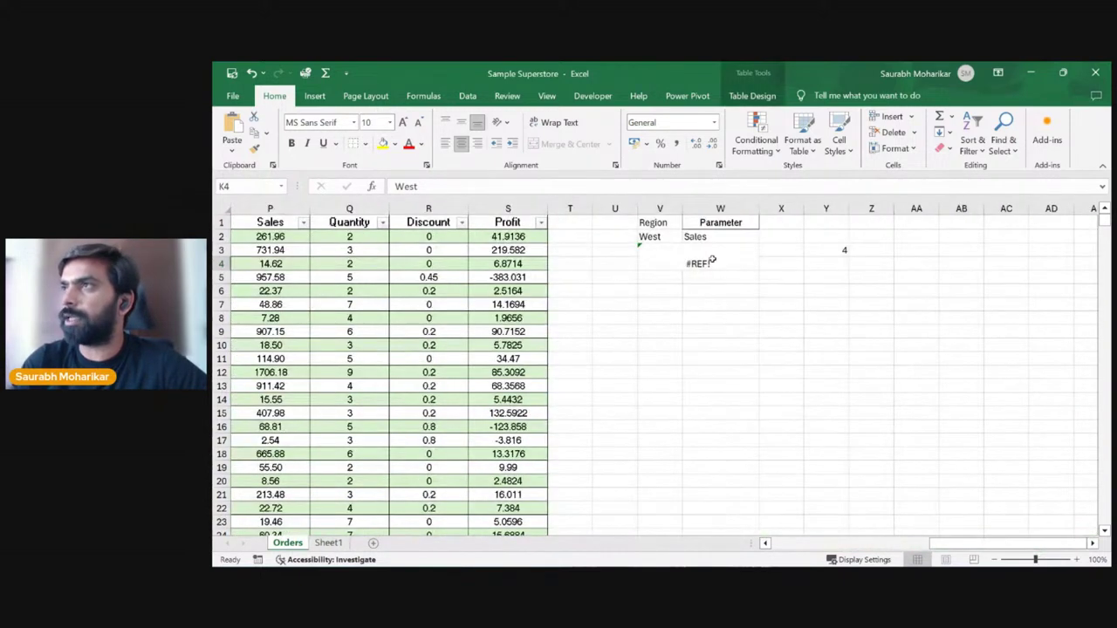
Step: Clear the helper MATCH result from Y3
left_click(650, 255)
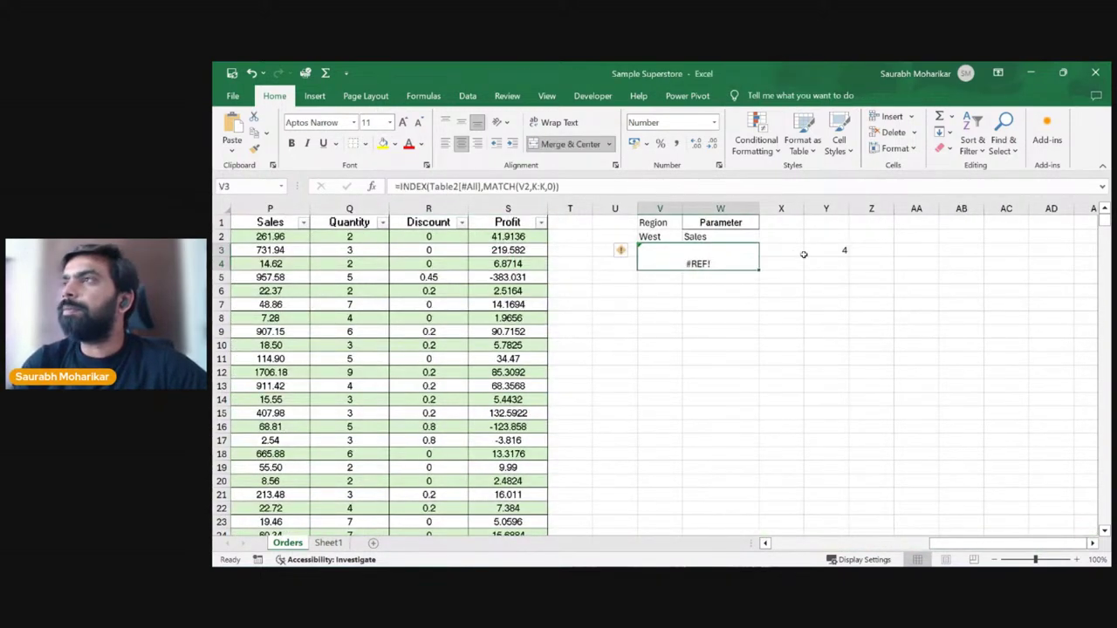
left_click(834, 249)
key("Delete")
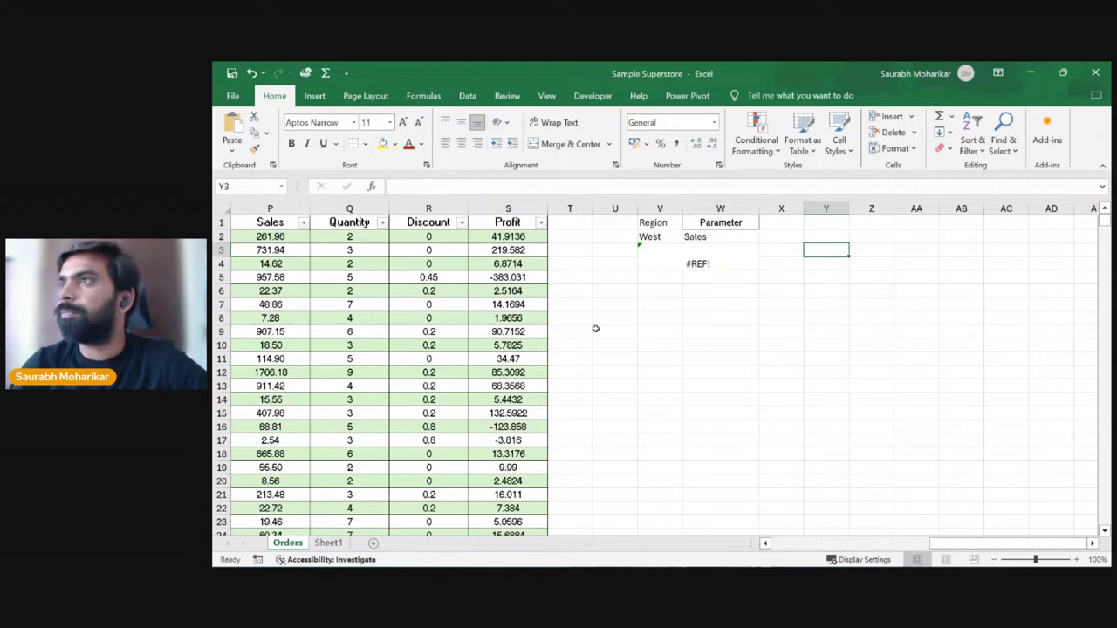
left_click(731, 260)
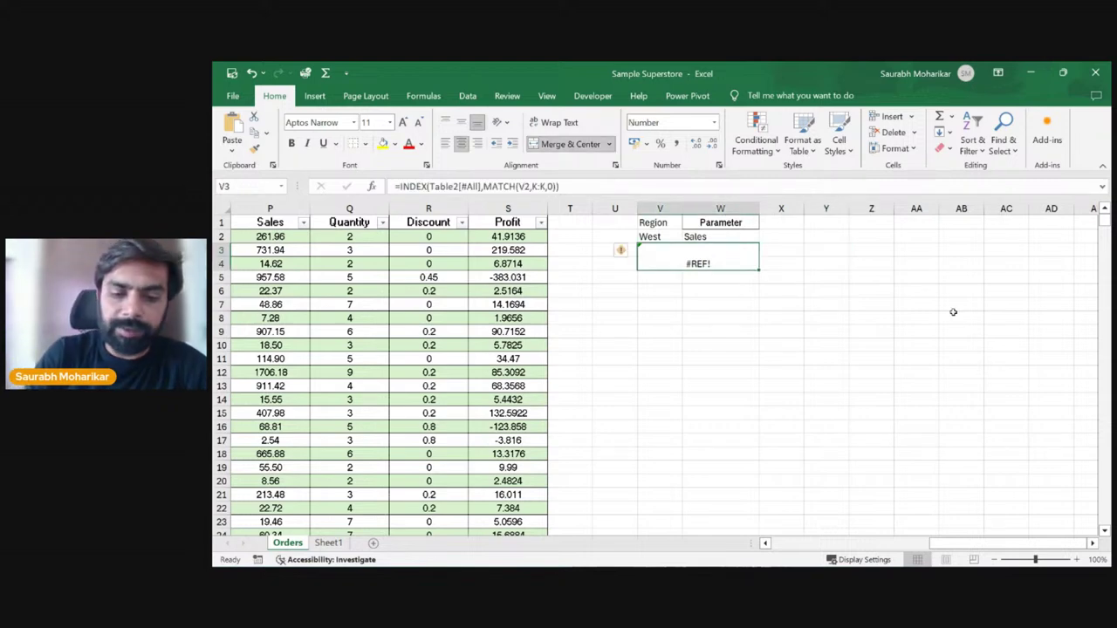
Step: Start a new INDEX formula in V3, then abandon it, leaving the cell empty
type("=index")
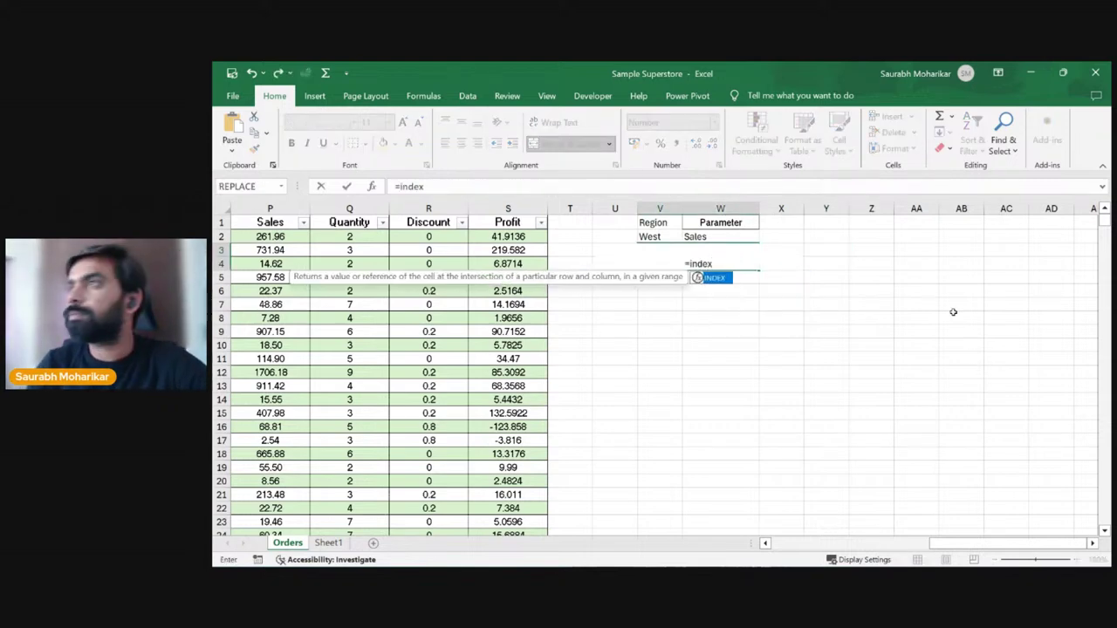
key("Tab")
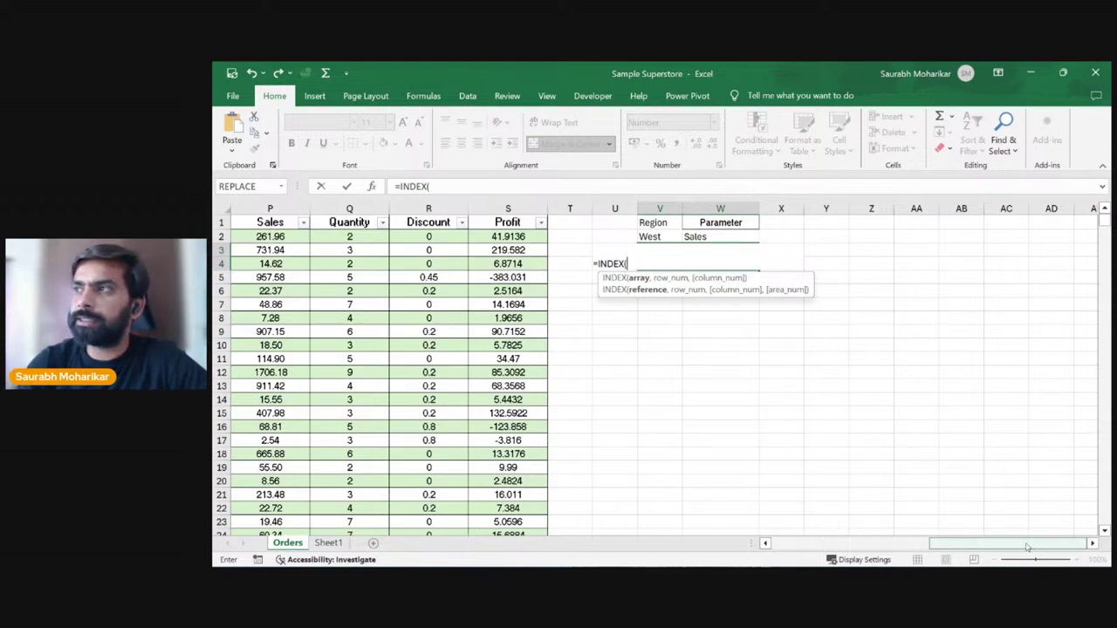
left_click_drag(1028, 547, 865, 547)
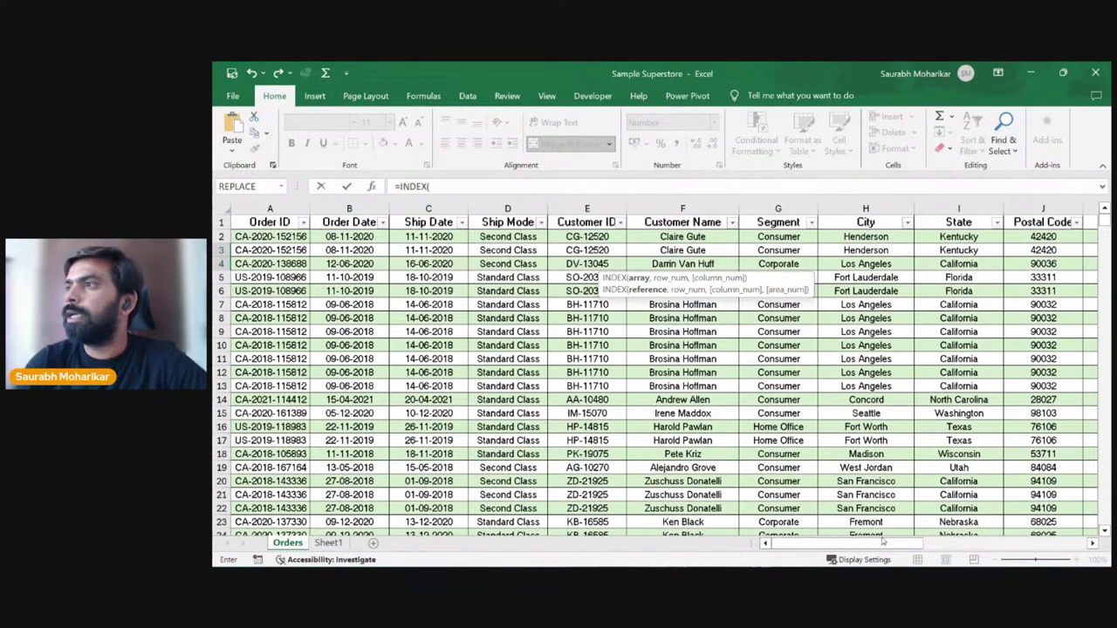
left_click_drag(883, 541, 1038, 542)
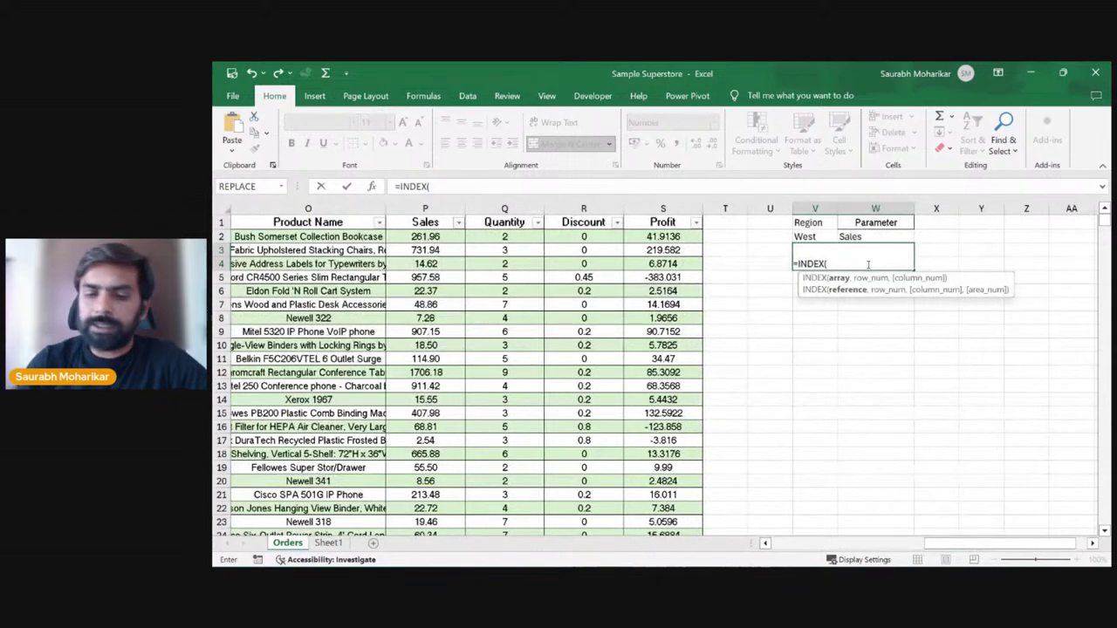
key("Escape")
left_click(864, 370)
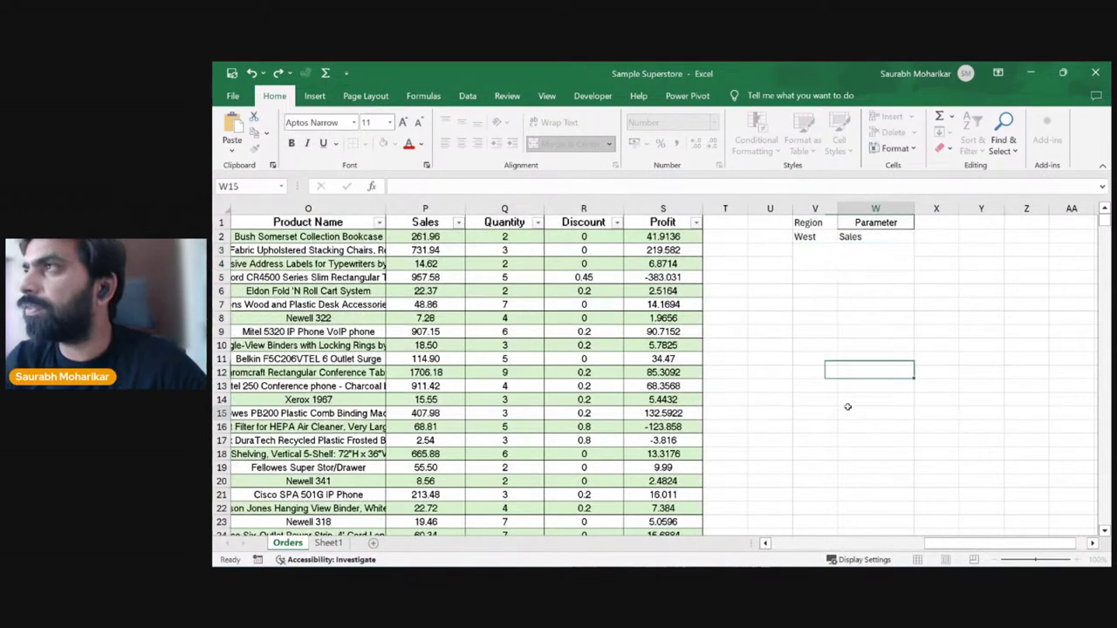
left_click(588, 253)
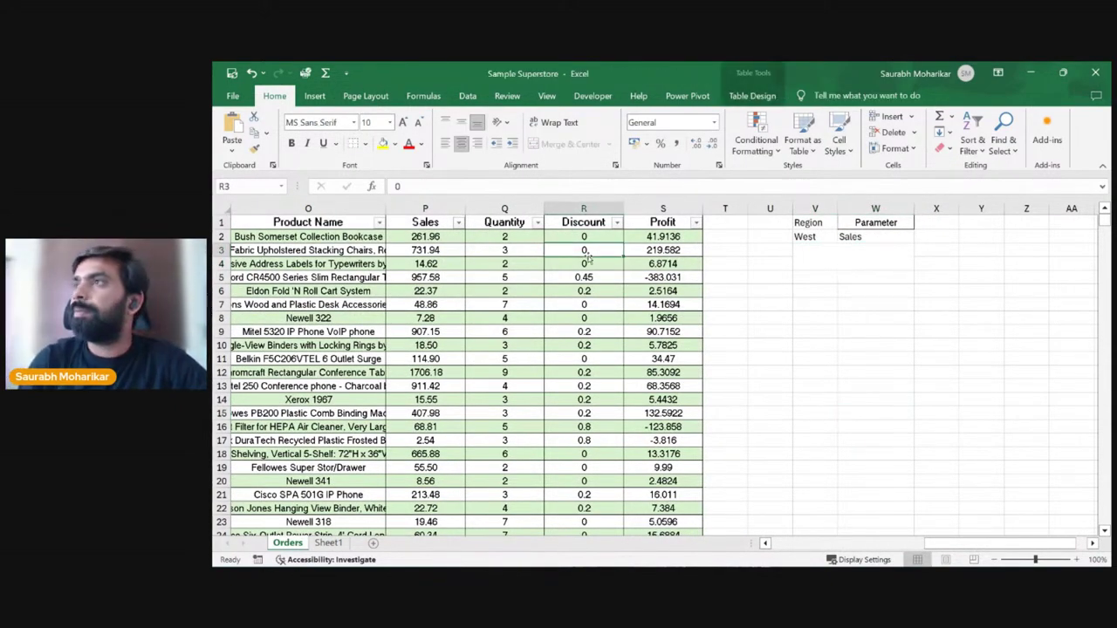
Step: Select the whole Orders table and insert a PivotTable from Table2 on a new worksheet
key("ctrl+Left")
key("ctrl+Up")
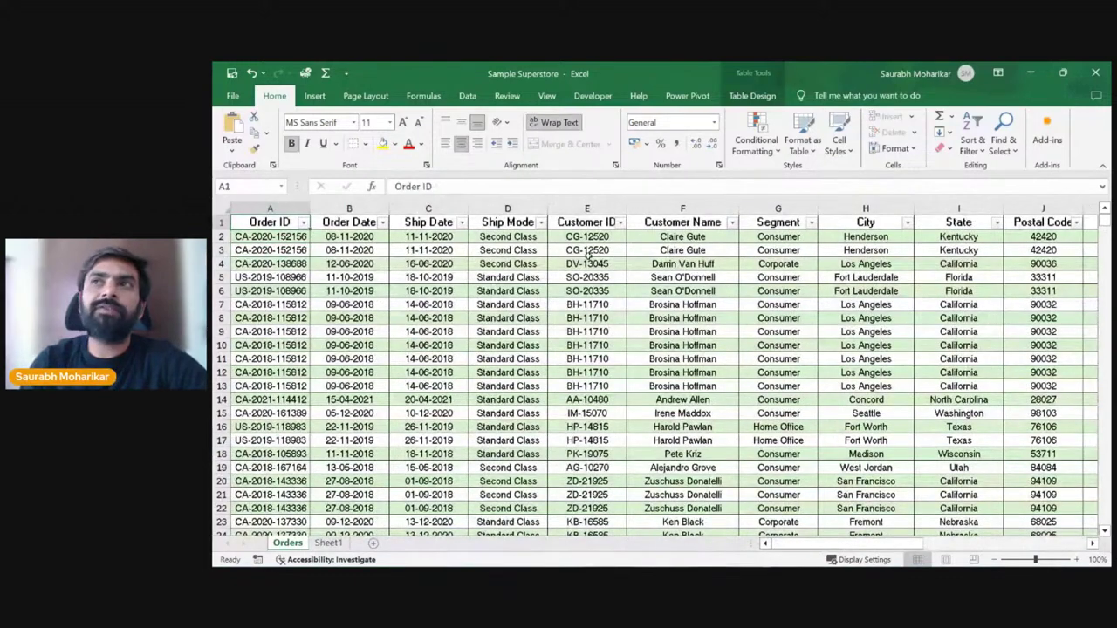
key("ctrl+shift+Right")
key("ctrl+shift+Down")
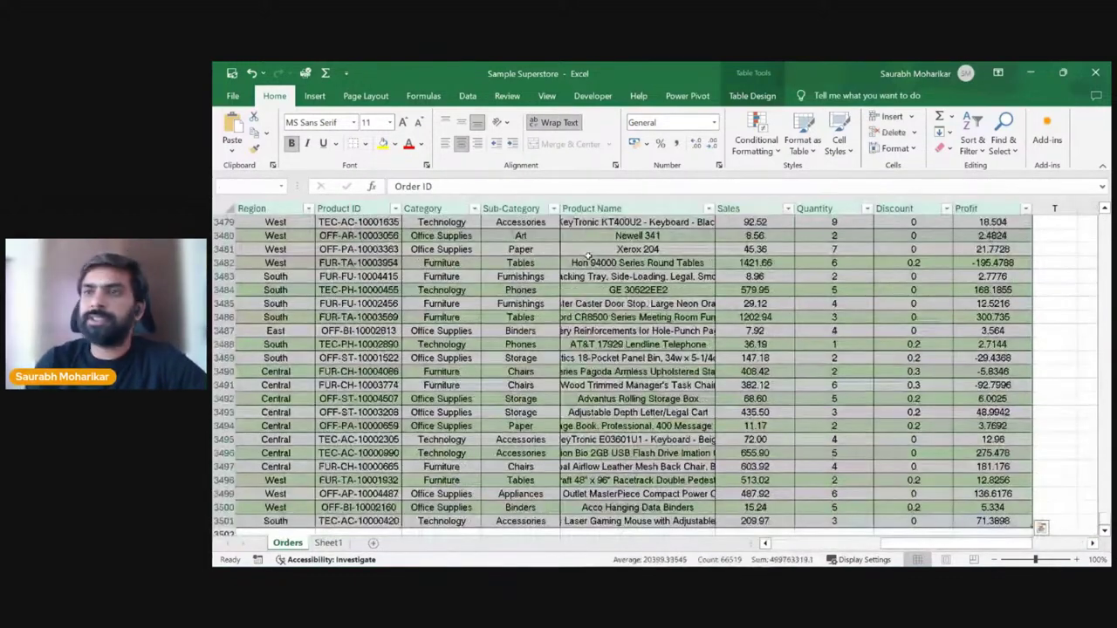
left_click(321, 96)
left_click(237, 123)
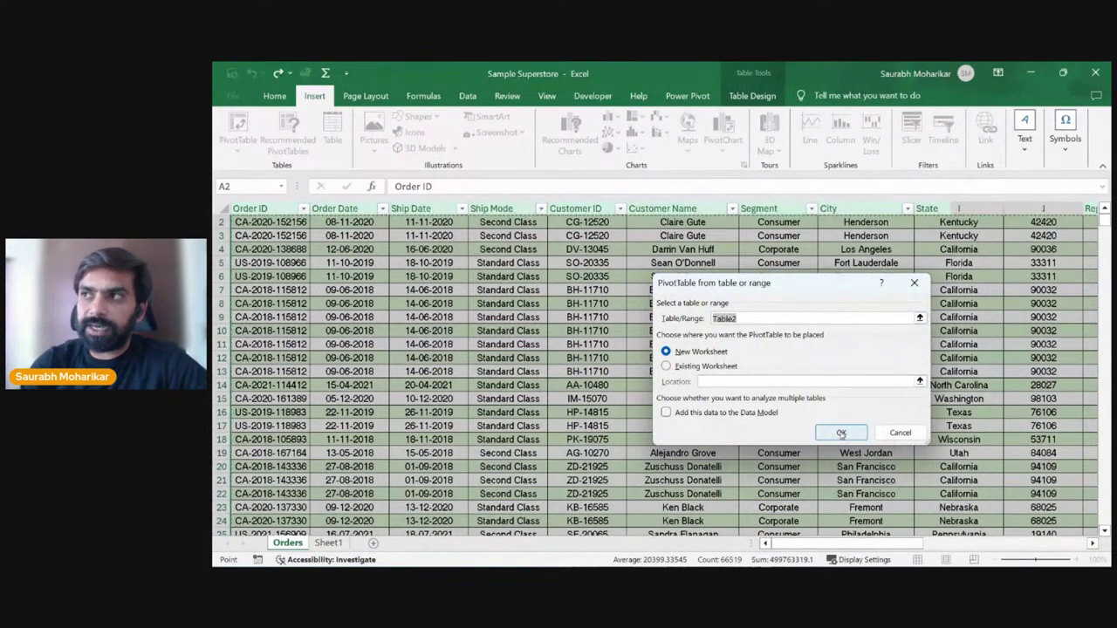
left_click(841, 433)
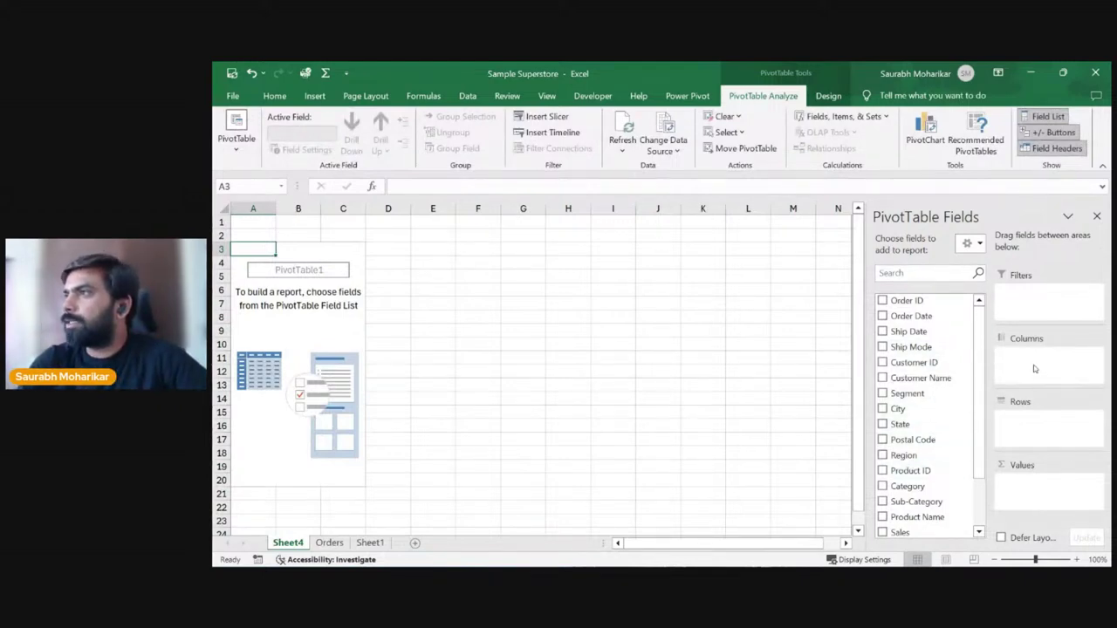
Step: Build the pivot summing Sales, Quantity, Discount and Profit, broken down by Region rows
scroll(927, 377, "down", 2)
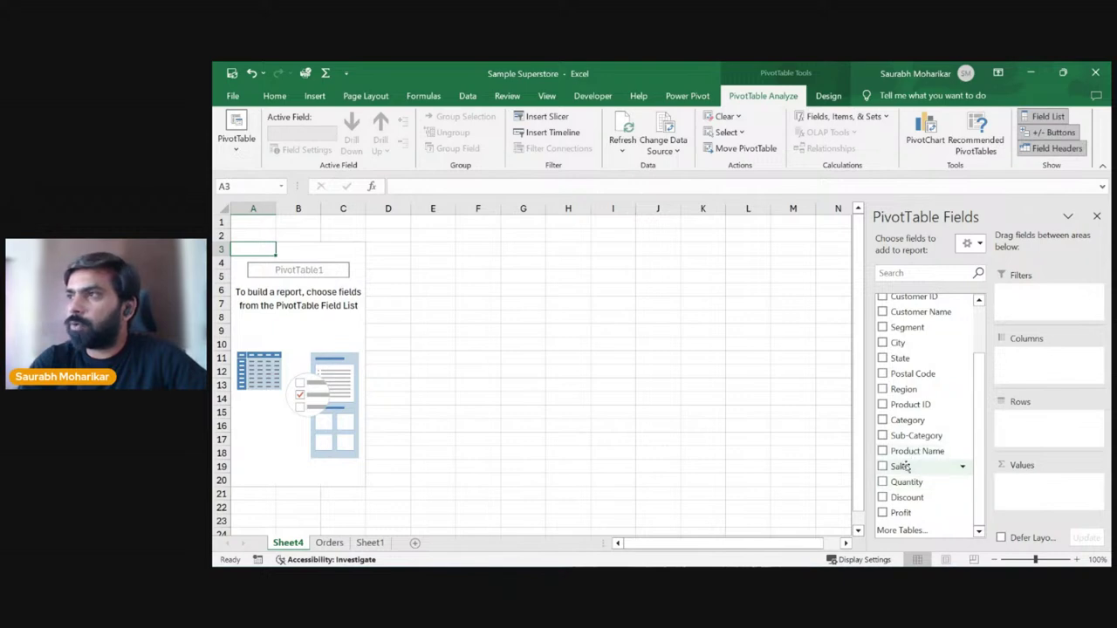
left_click_drag(900, 467, 1048, 356)
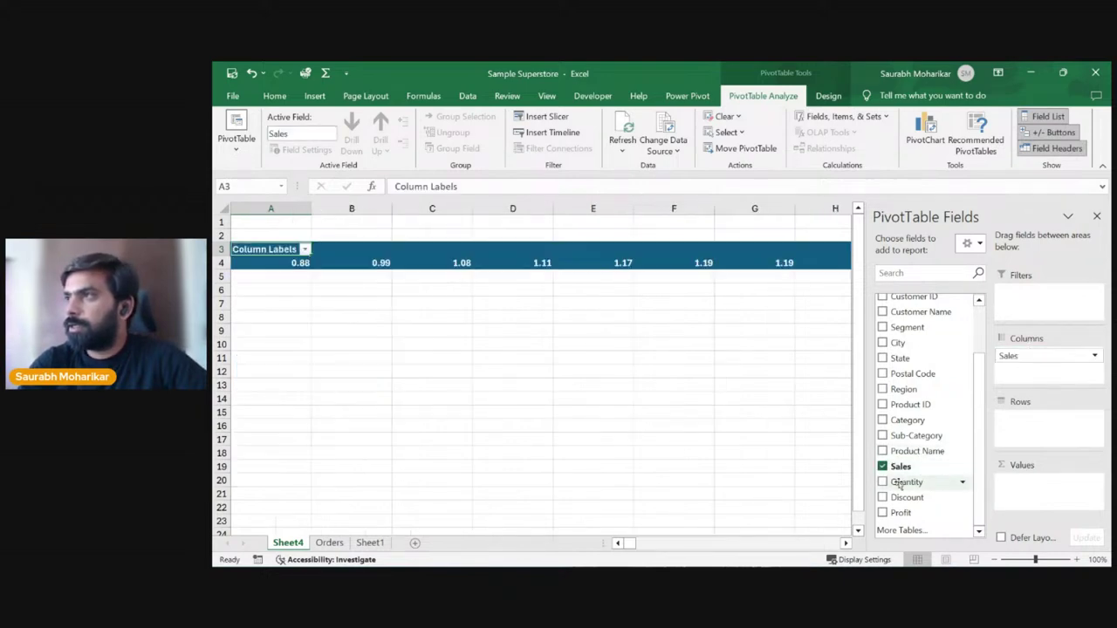
left_click_drag(899, 483, 948, 469)
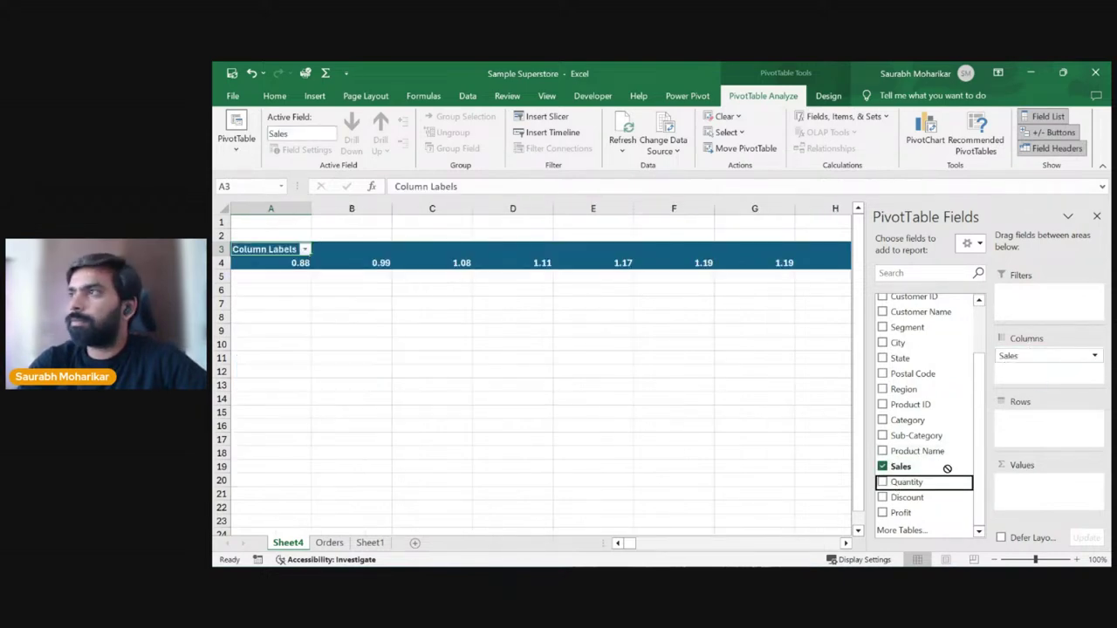
left_click_drag(1039, 355, 1016, 422)
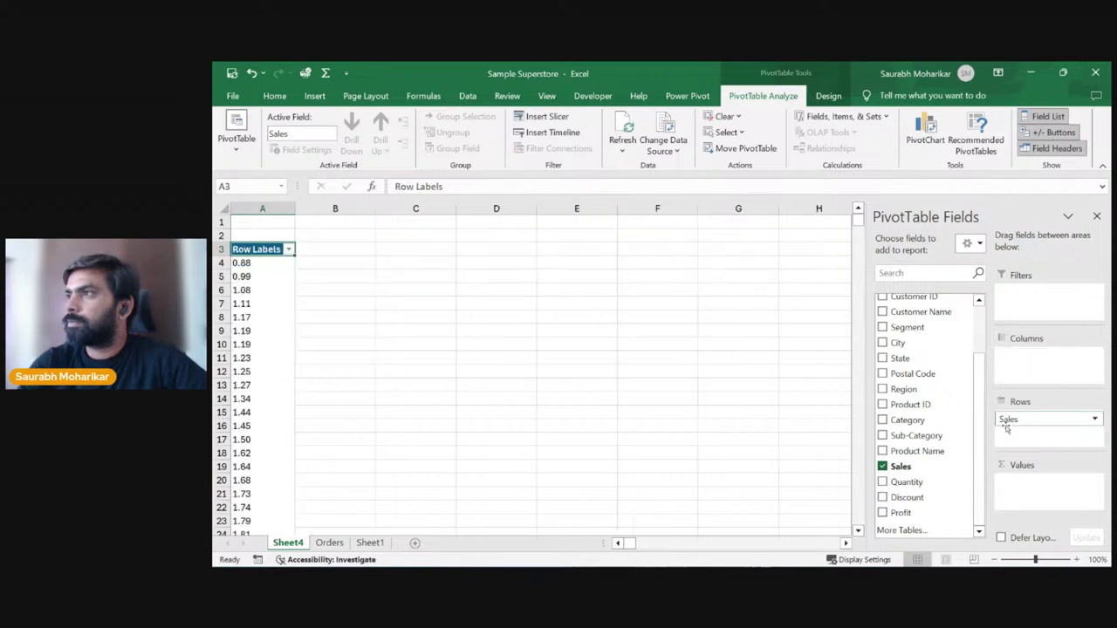
left_click_drag(905, 483, 1047, 486)
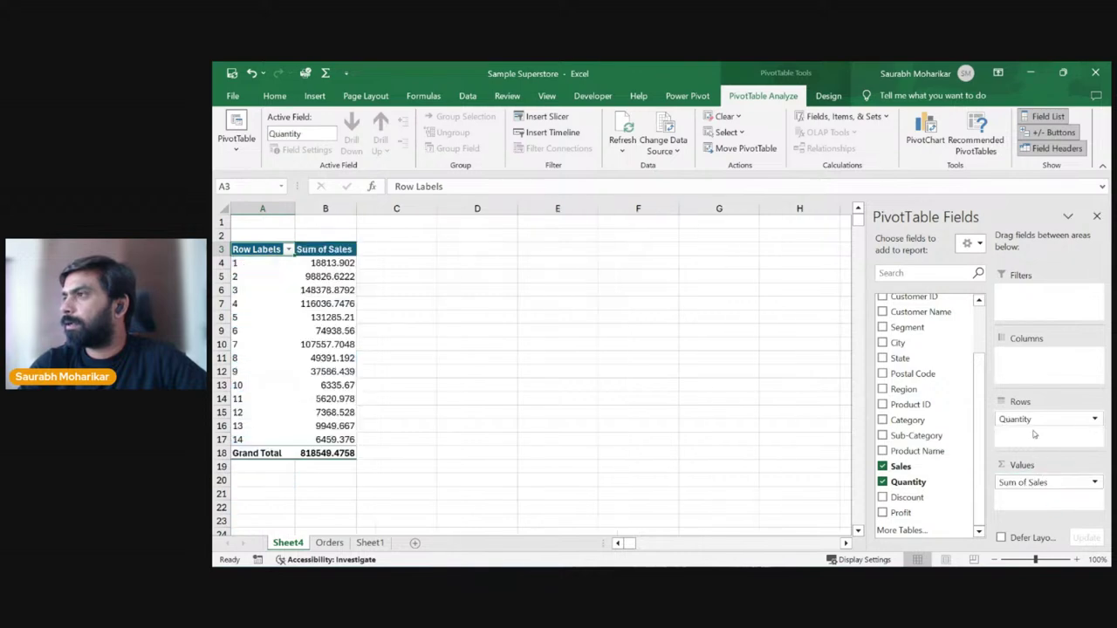
left_click_drag(1028, 419, 1037, 495)
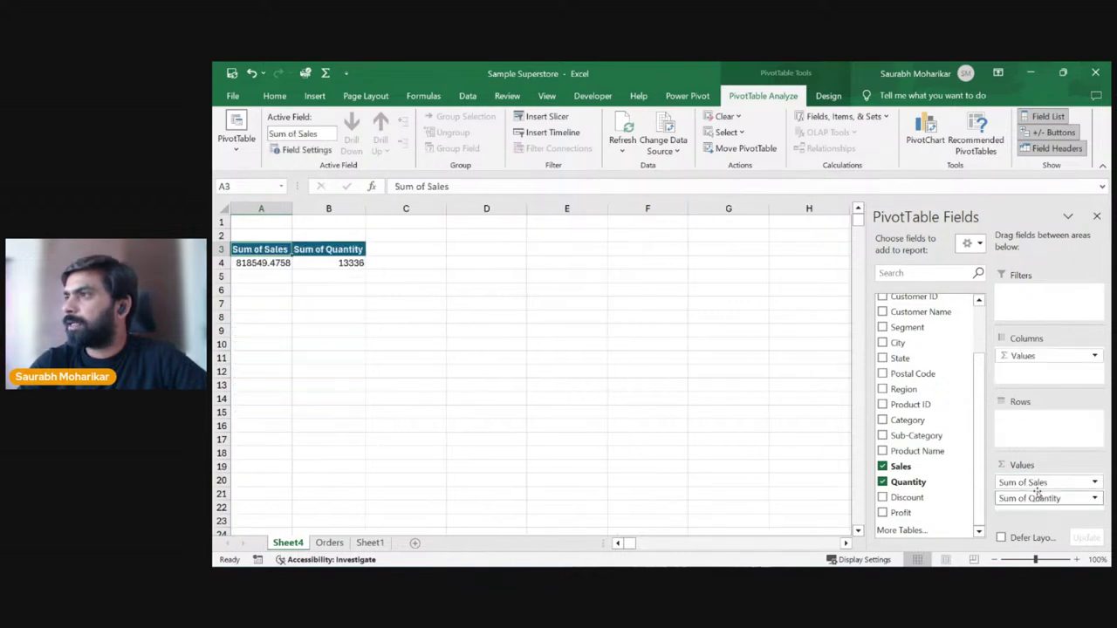
left_click(908, 498)
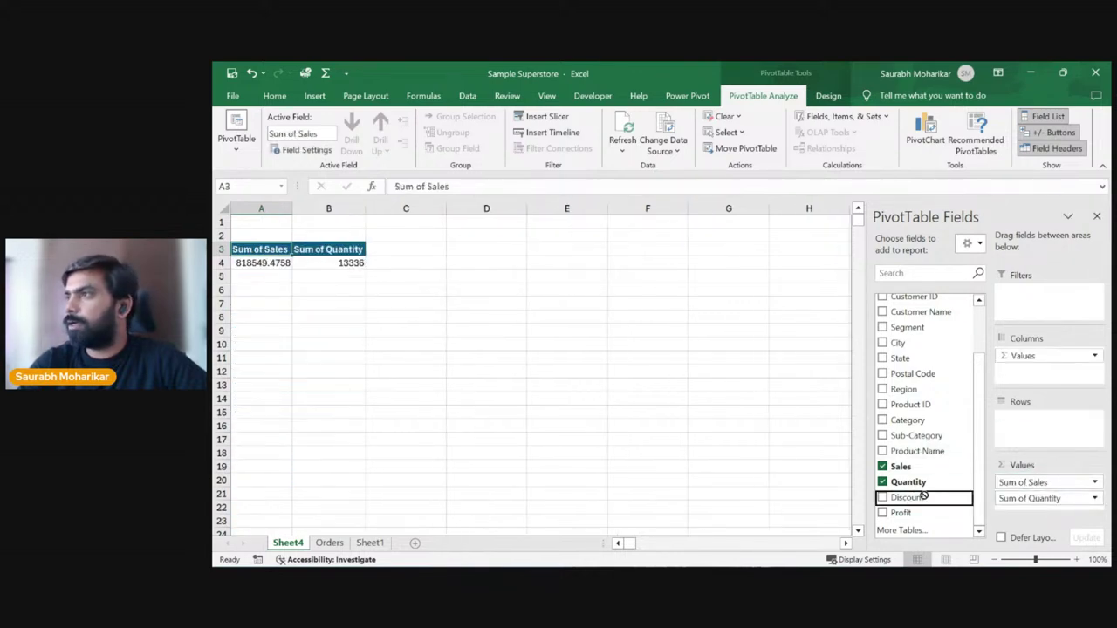
left_click_drag(904, 512, 1053, 523)
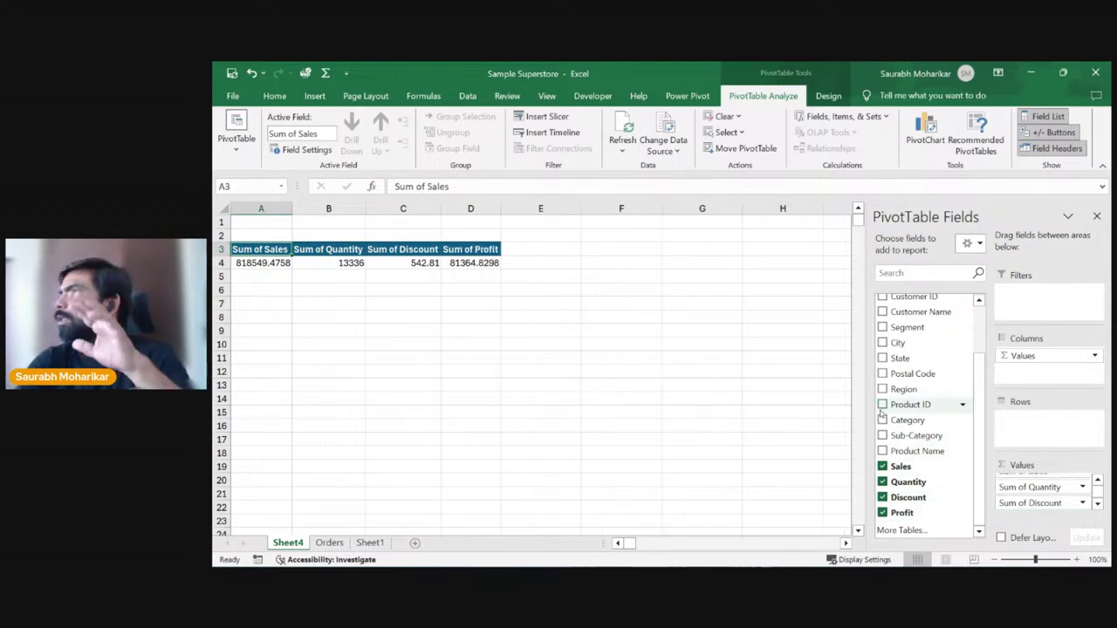
scroll(977, 430, "up", 1)
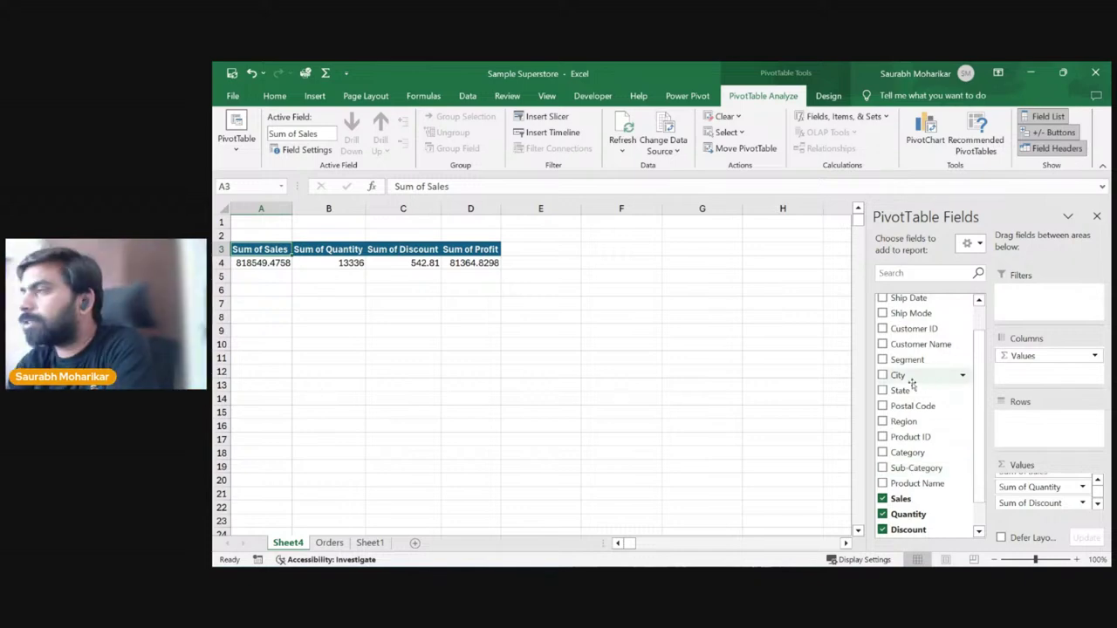
left_click_drag(953, 424, 1021, 425)
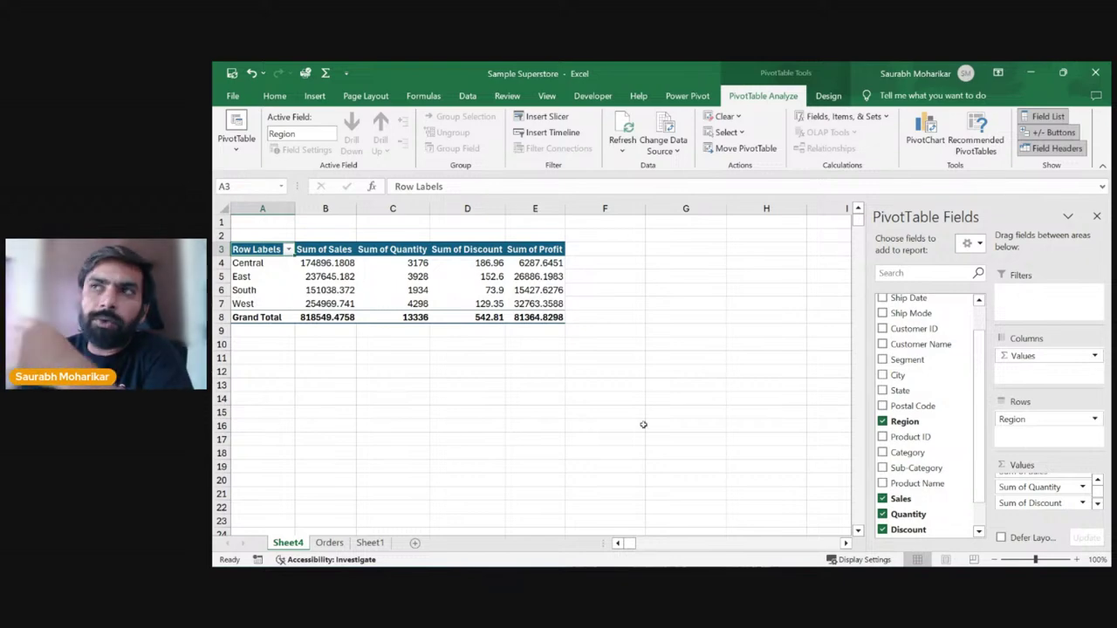
Step: Replace Region with Sub-Category as the pivot's row field
left_click(680, 318)
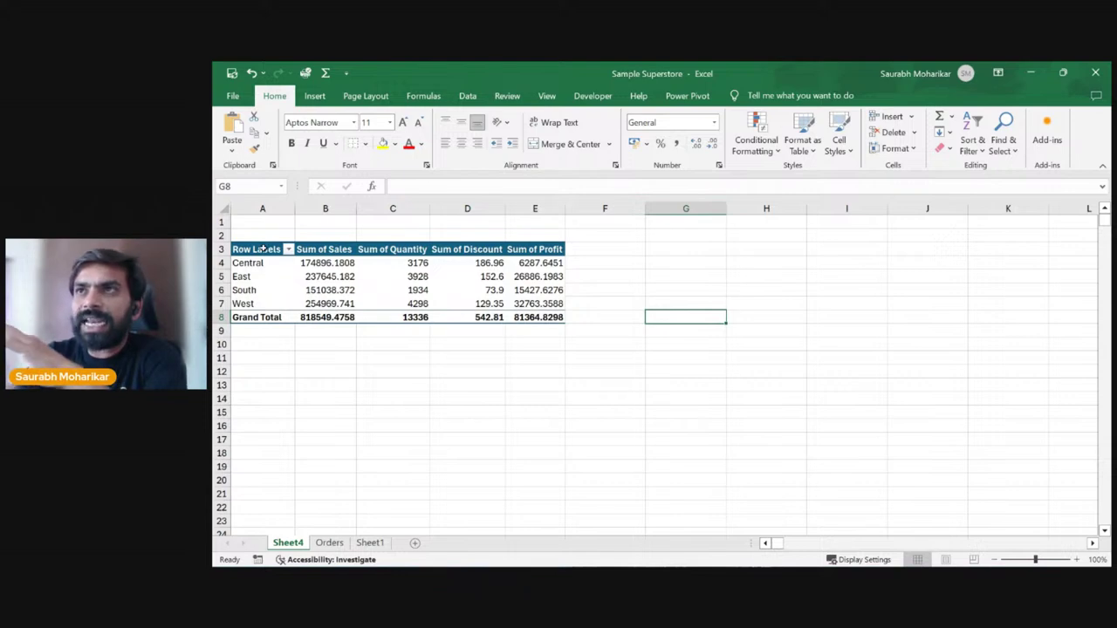
left_click_drag(263, 249, 534, 318)
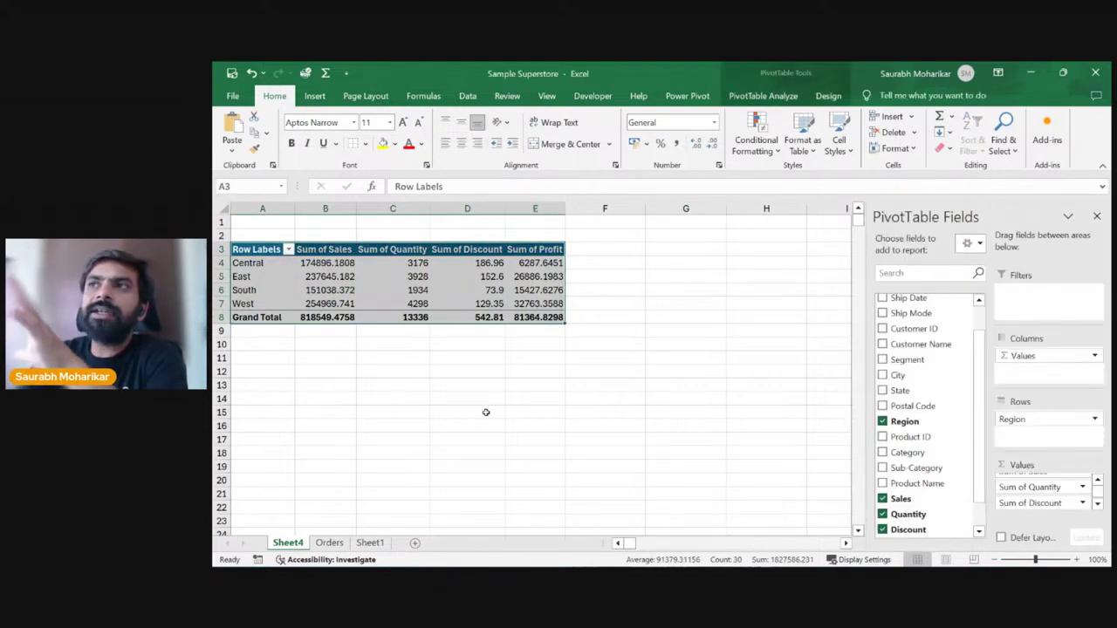
left_click(882, 421)
left_click_drag(906, 452, 1047, 441)
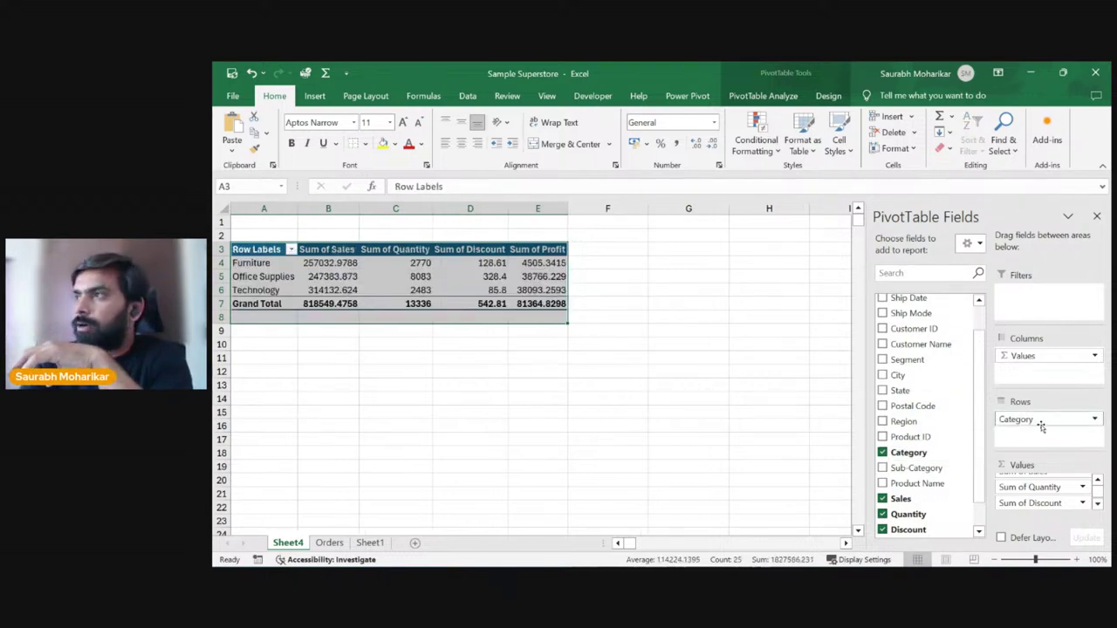
left_click(905, 452)
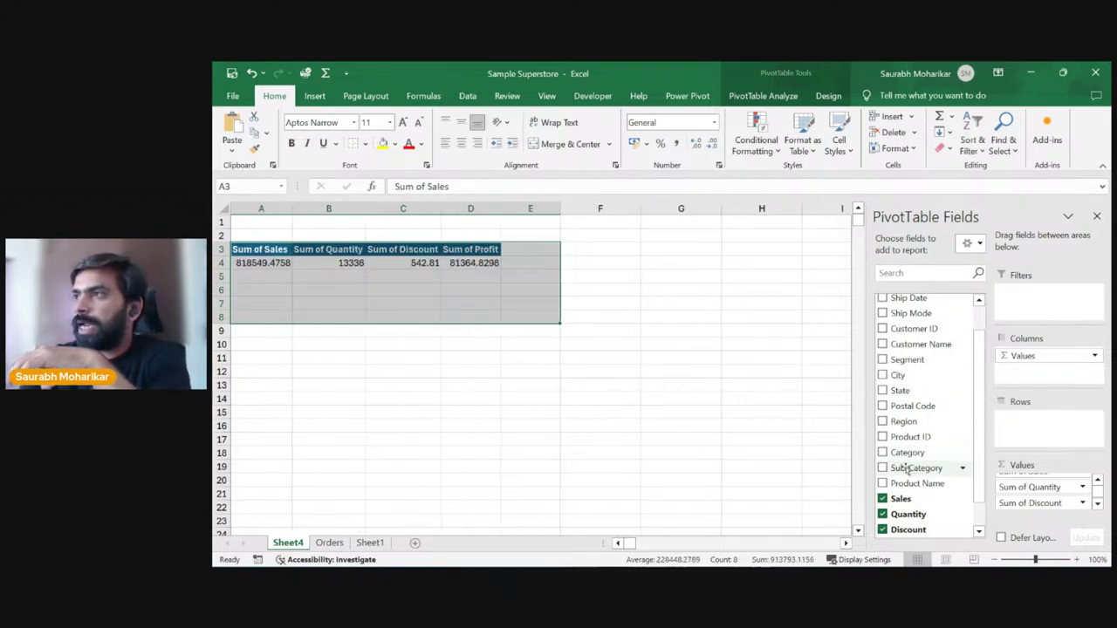
left_click(915, 468)
Step: Copy the sub-category pivot range A3:E20
left_click_drag(425, 353, 424, 345)
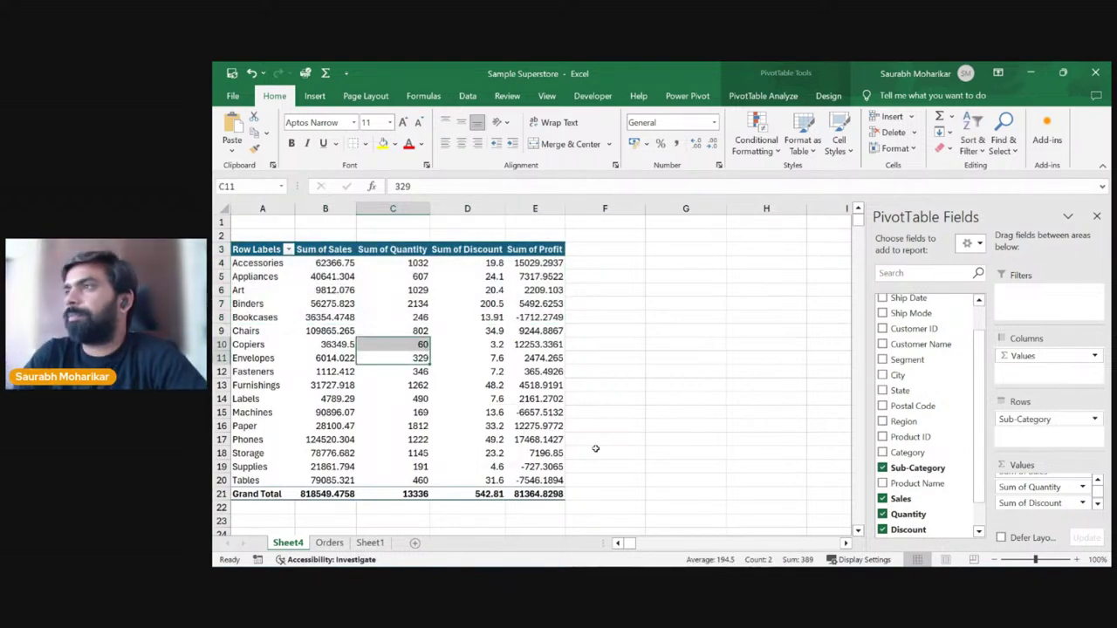
left_click_drag(1047, 419, 1019, 434)
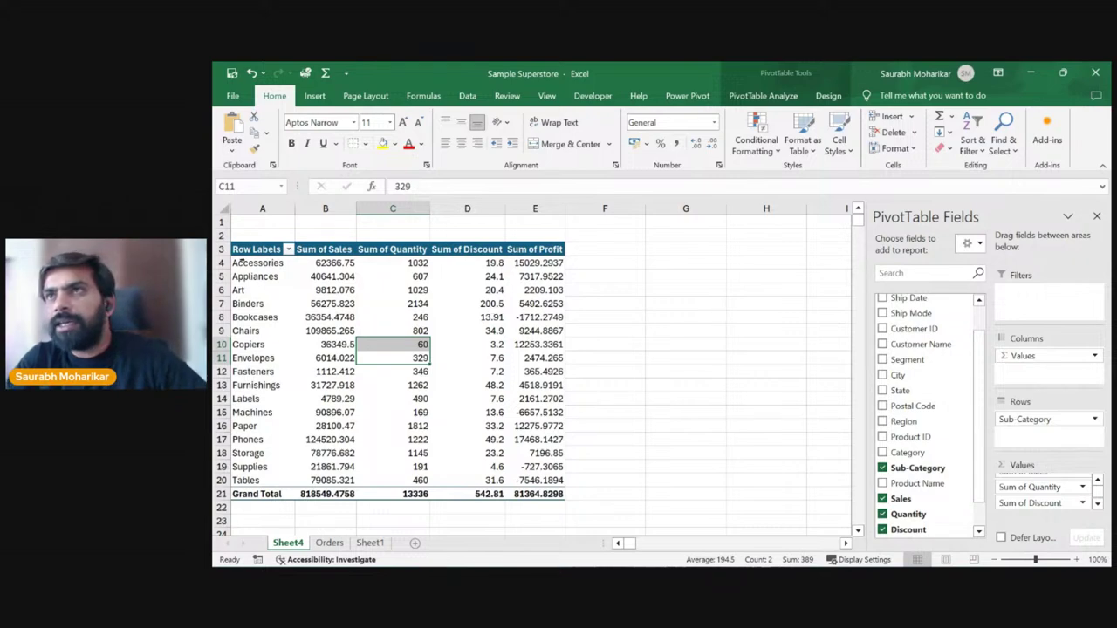
left_click_drag(252, 249, 559, 480)
key("ctrl+c")
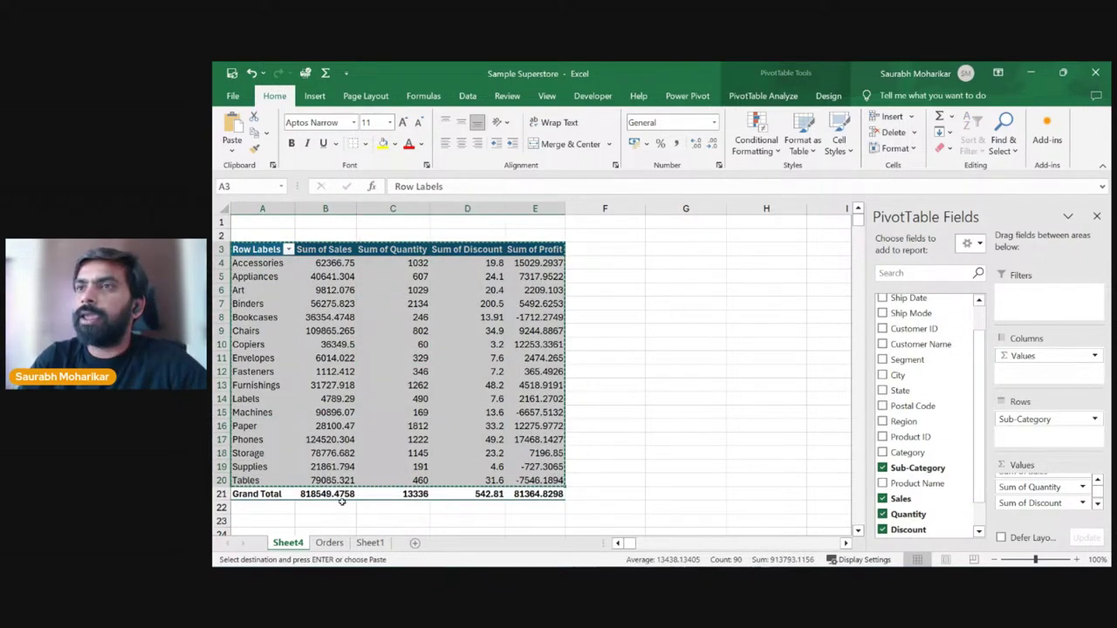
left_click(330, 543)
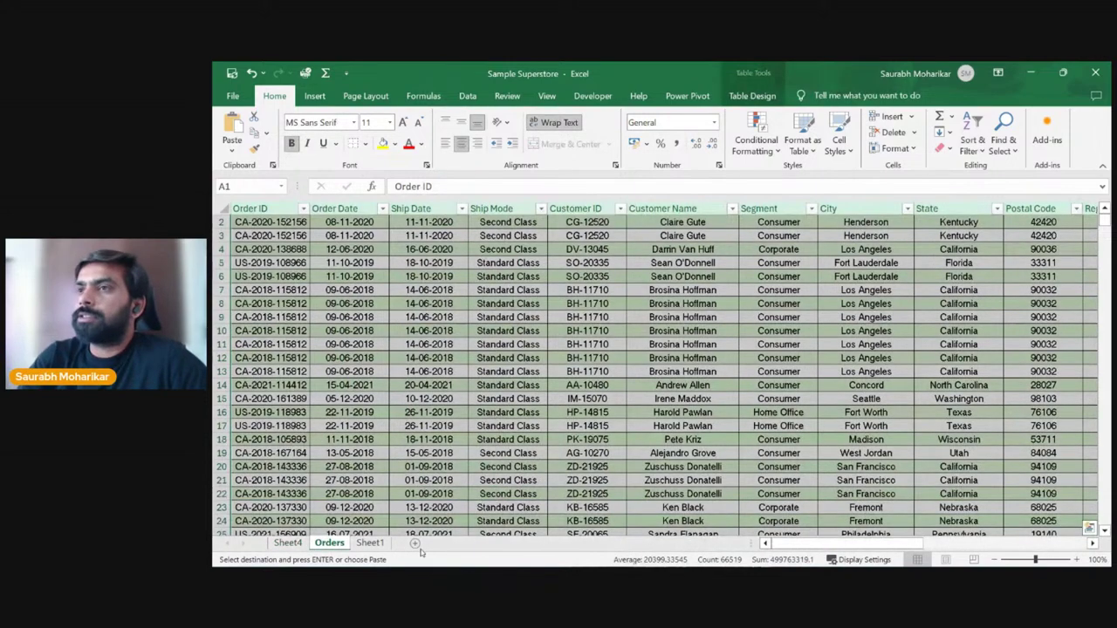
Step: Paste the pivot into F3 as Values & Source Formatting
left_click(288, 543)
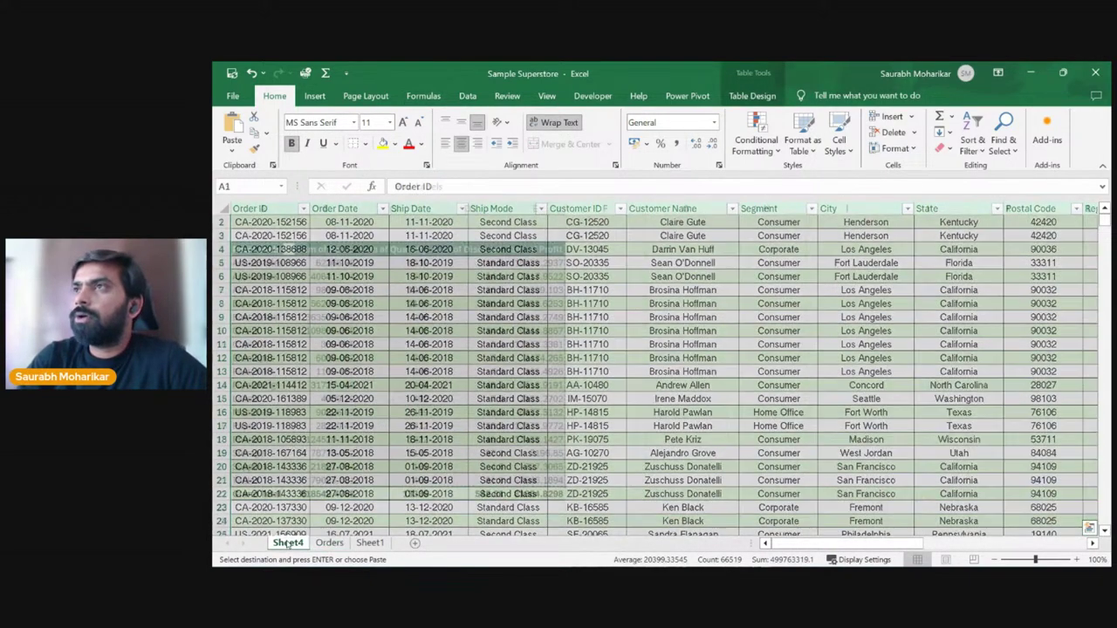
left_click(637, 250)
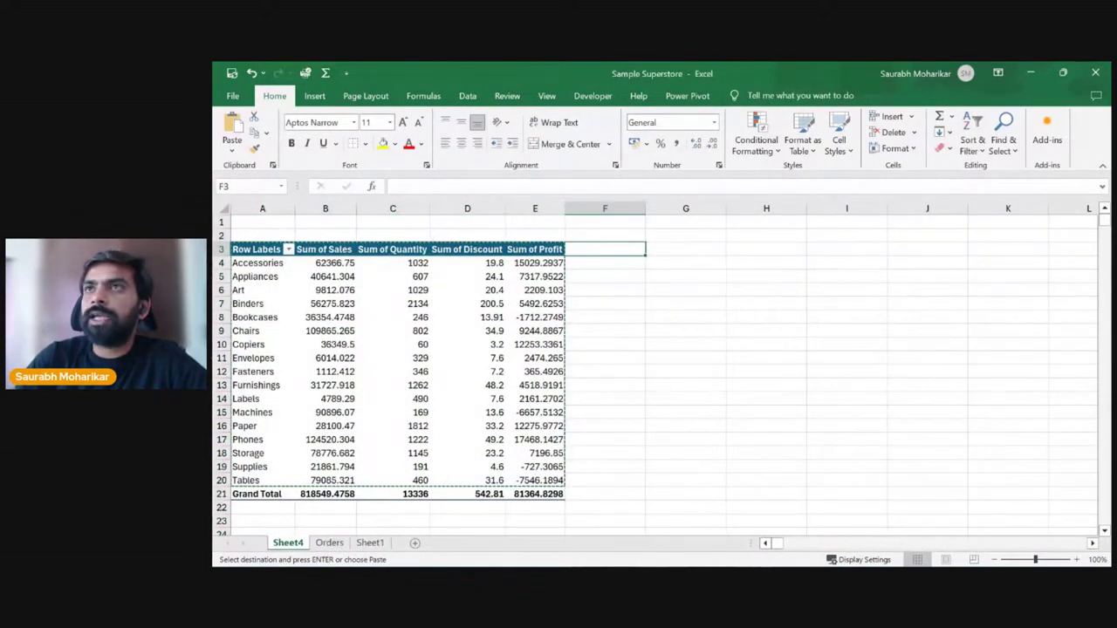
left_click(231, 148)
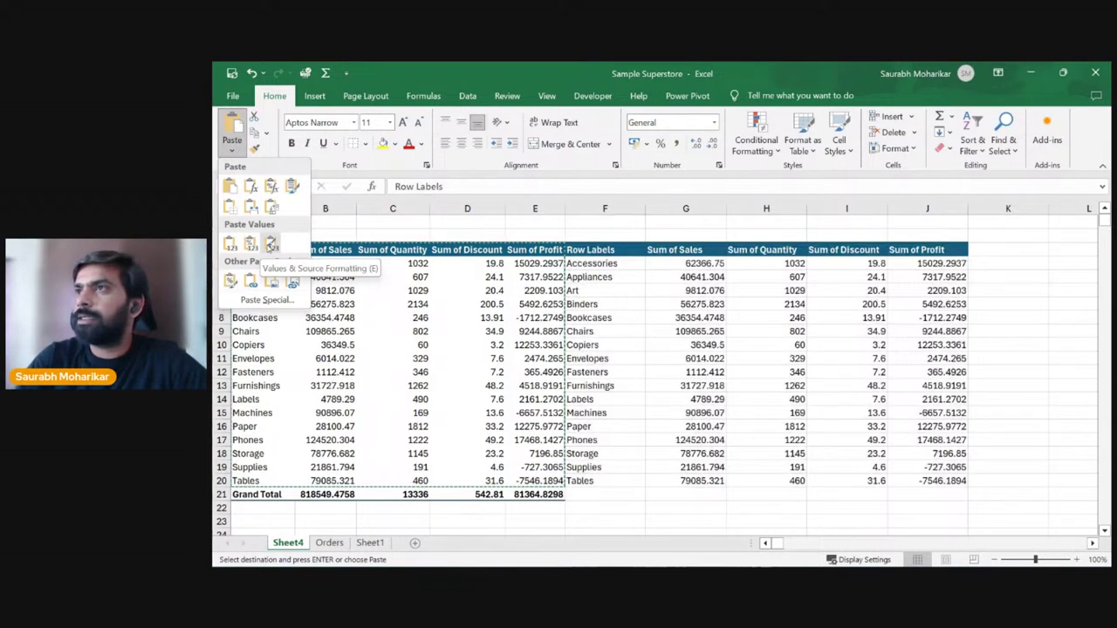
left_click(272, 245)
left_click(745, 345)
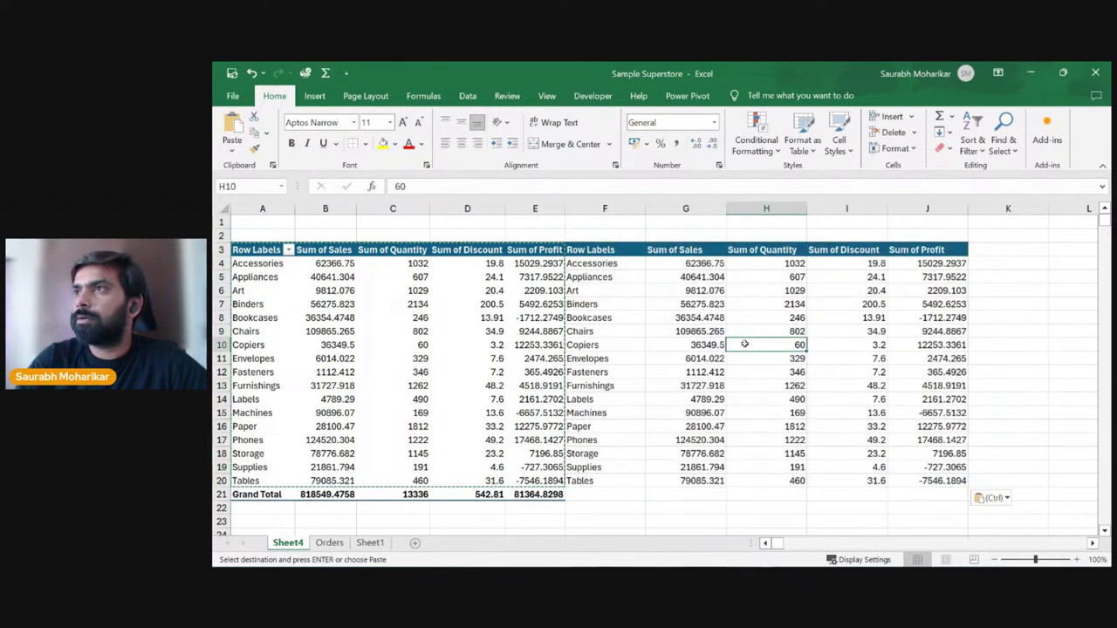
left_click(258, 250)
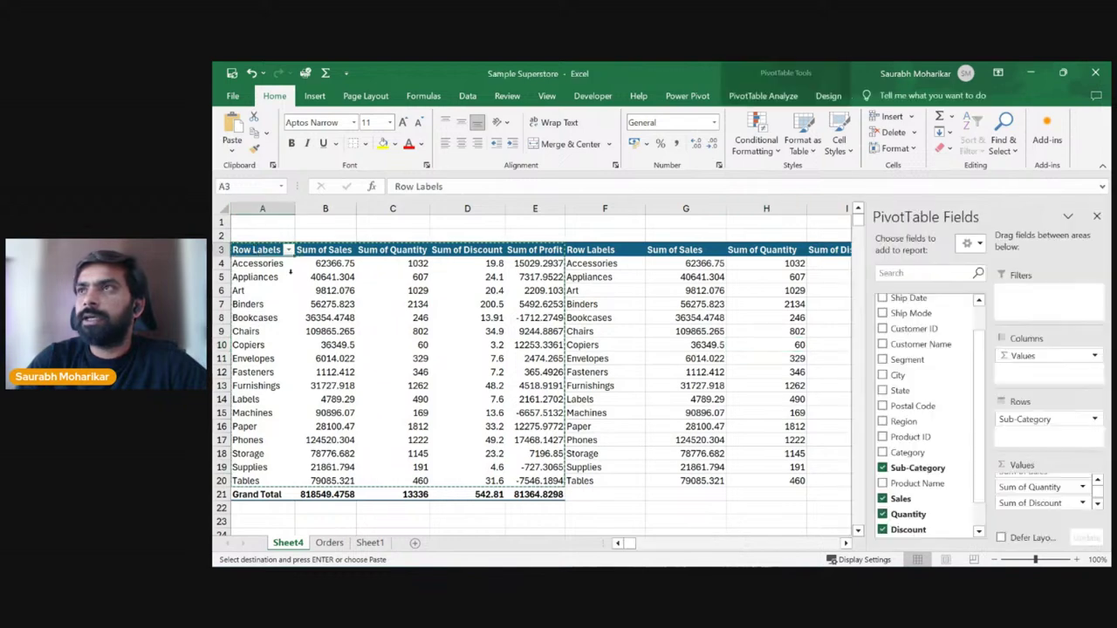
Step: Remove the original pivot by deleting columns A through E
key("ctrl+v")
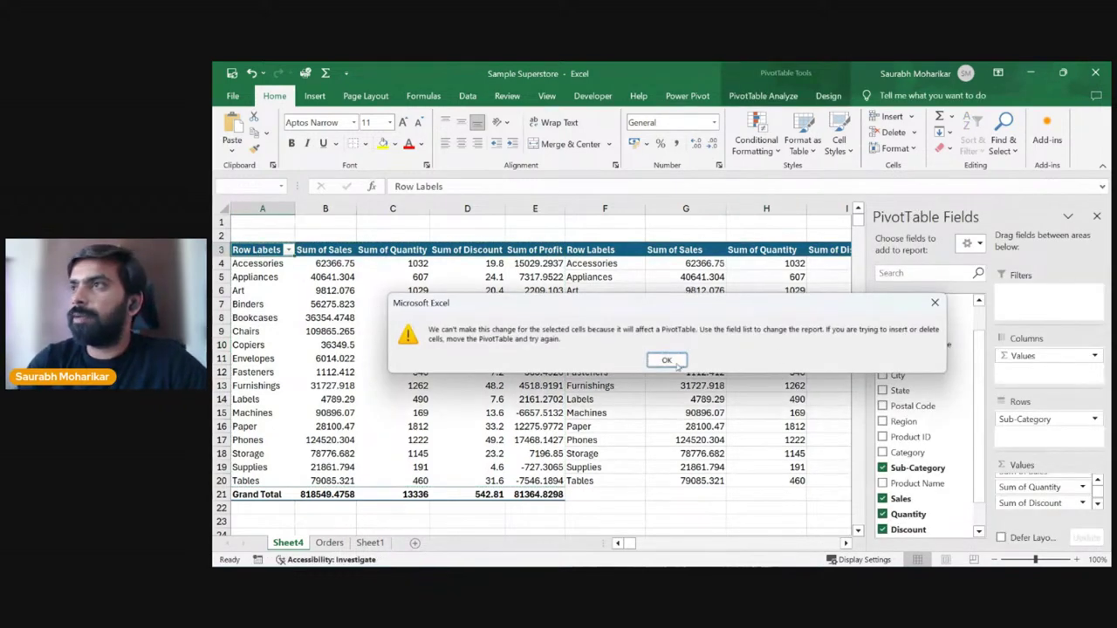
left_click(667, 359)
left_click_drag(262, 209, 523, 208)
right_click(523, 207)
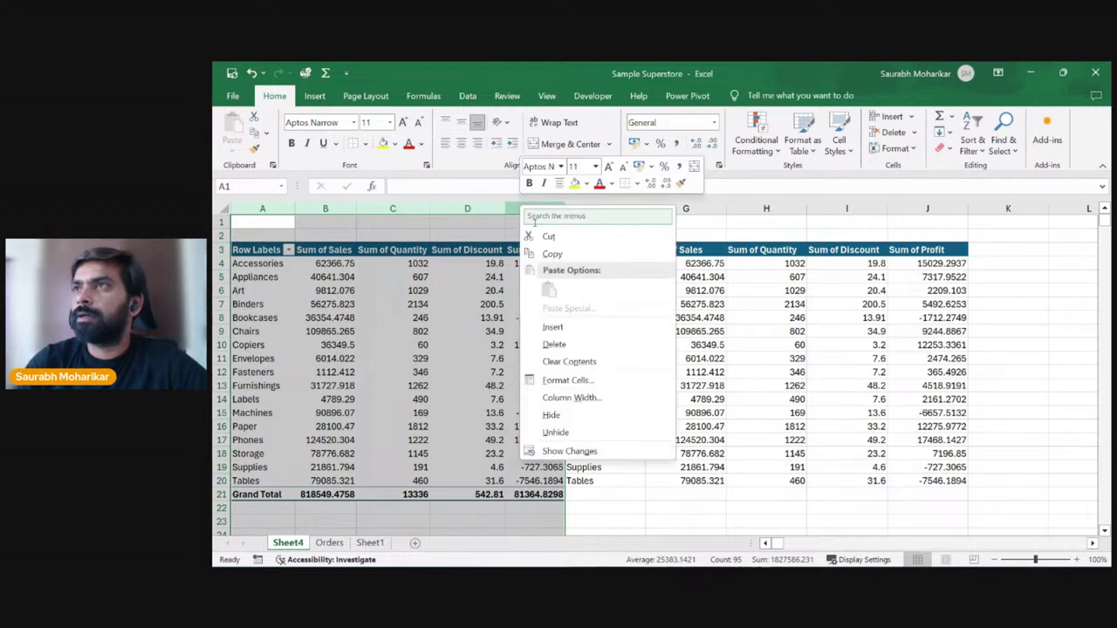
left_click(572, 349)
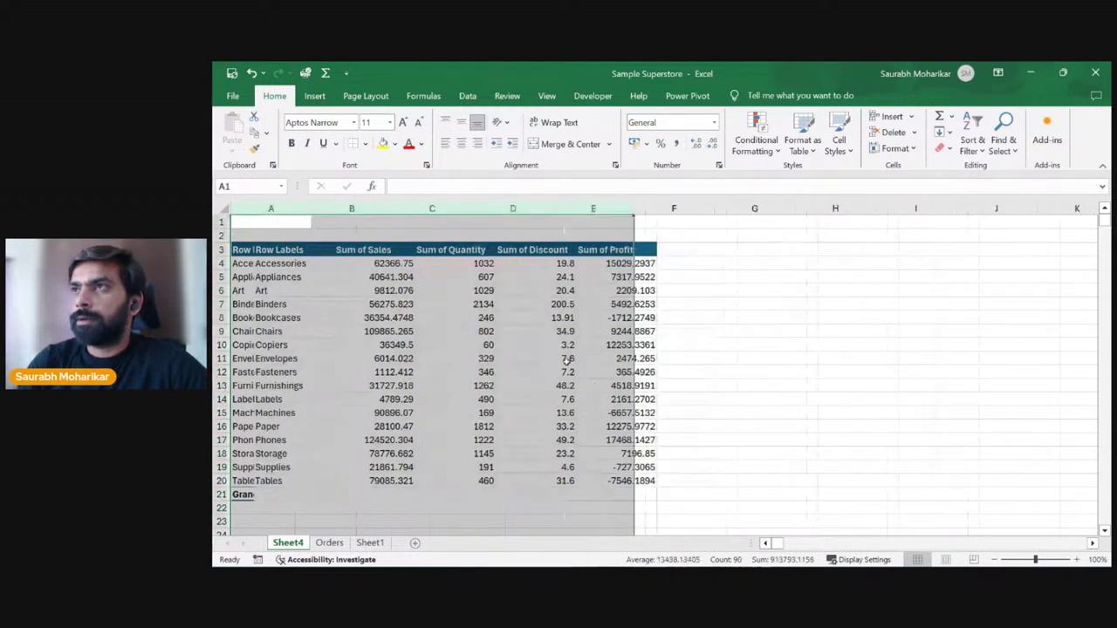
Step: Give the static table A3:E20 all borders with centre and middle alignment
left_click(437, 345)
left_click_drag(262, 249, 623, 455)
scroll(623, 478, "down", 1)
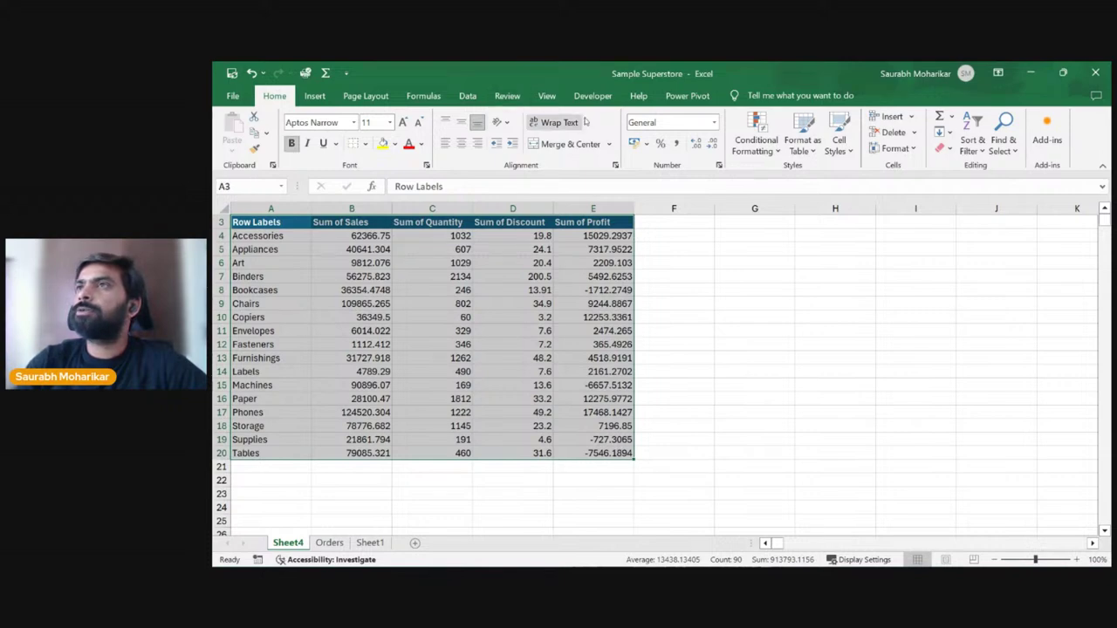
left_click(365, 143)
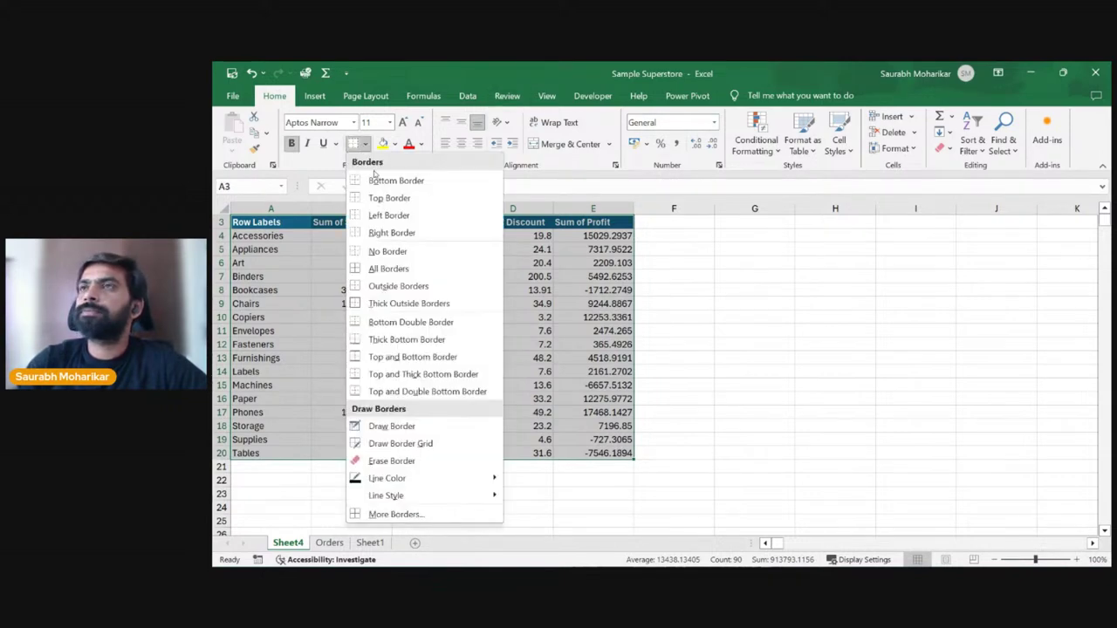
left_click(388, 269)
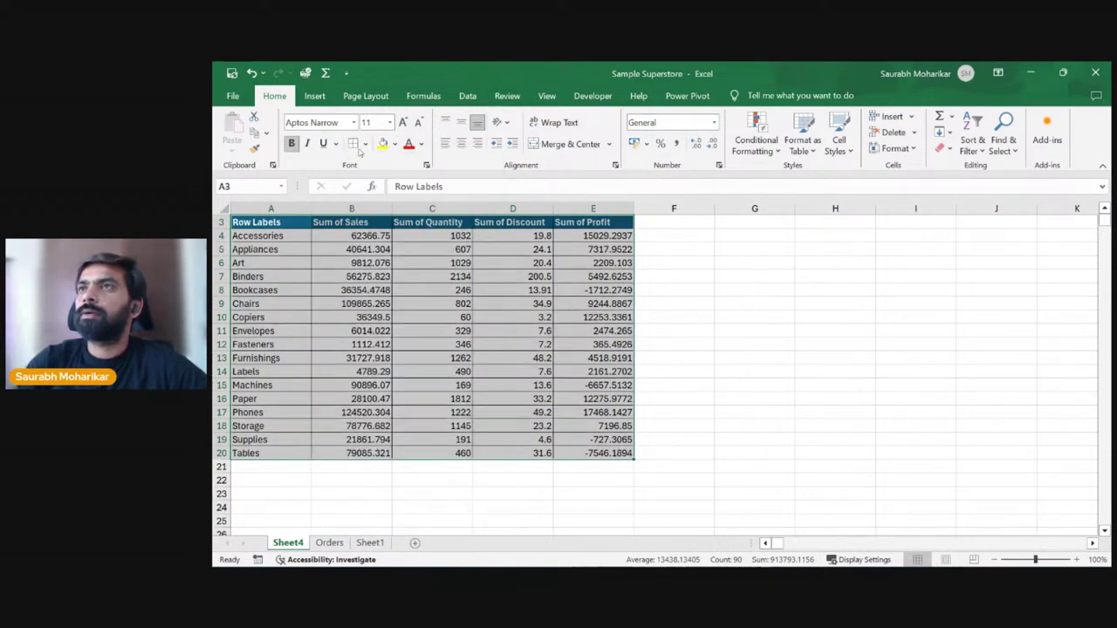
left_click(460, 143)
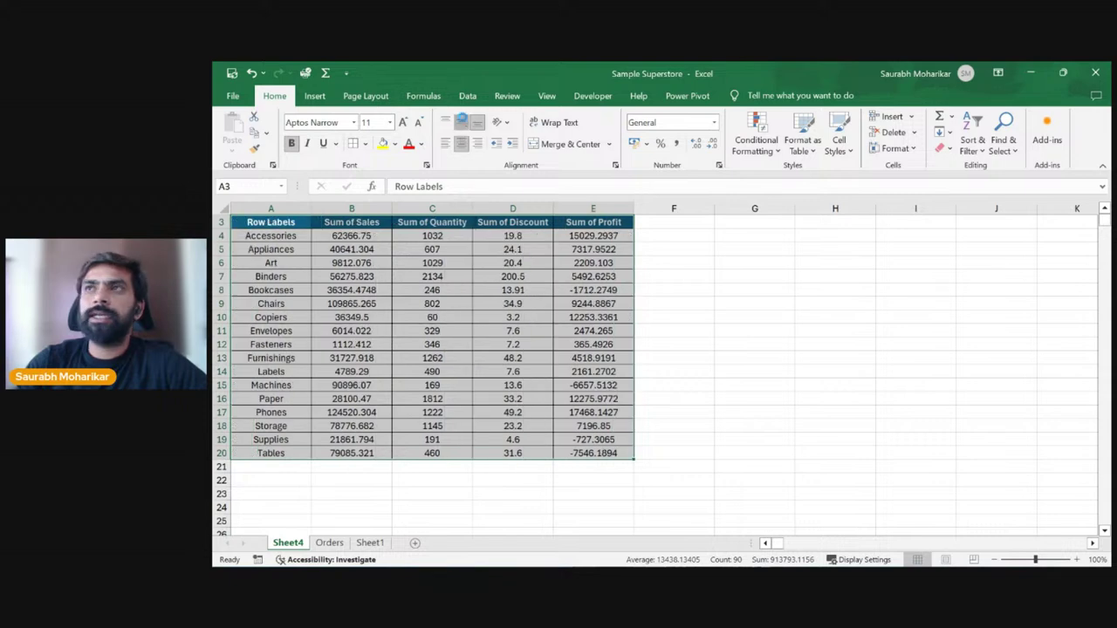
left_click(461, 122)
left_click(791, 329)
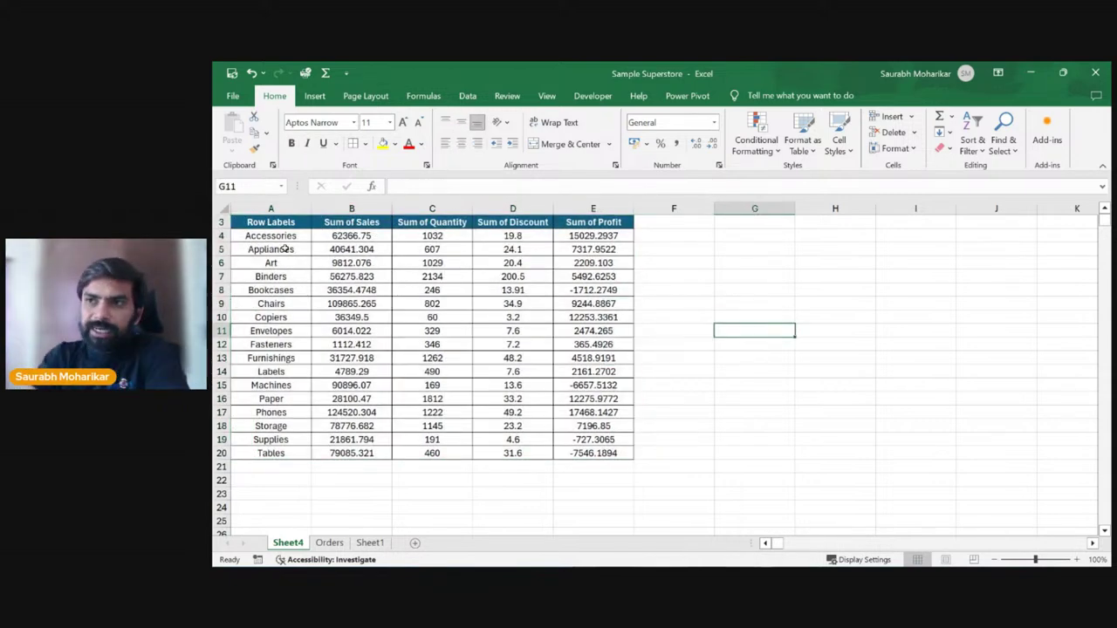
Step: Copy the Region and Parameter headers from the Orders sheet
left_click(329, 542)
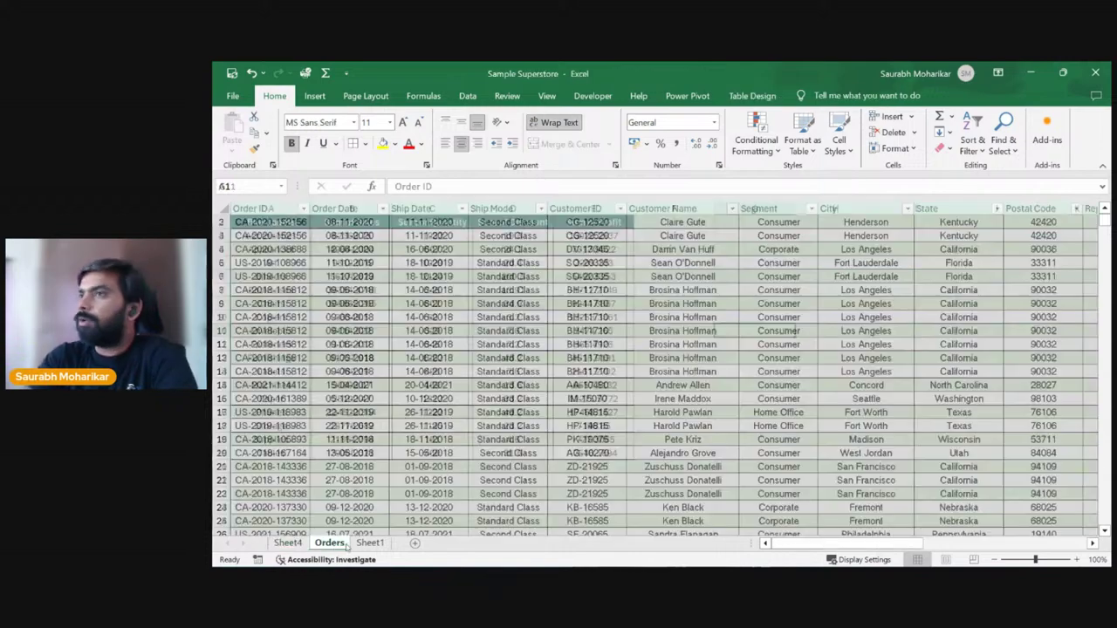
left_click(580, 359)
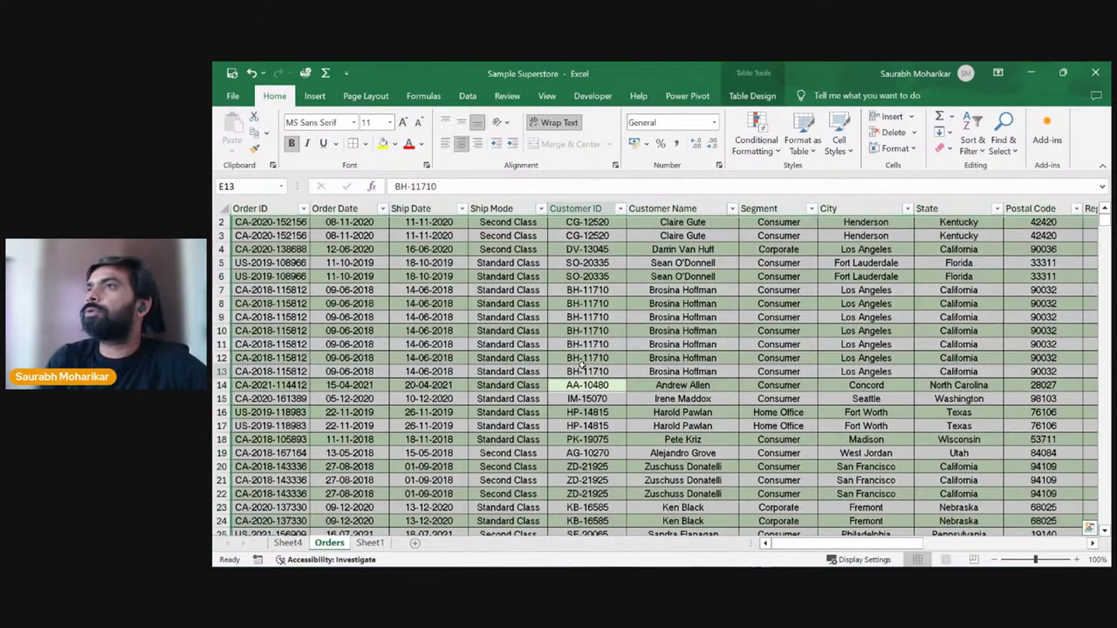
key("ctrl+Up")
key("ctrl+Right")
key("ctrl+Right")
key("ctrl+Right")
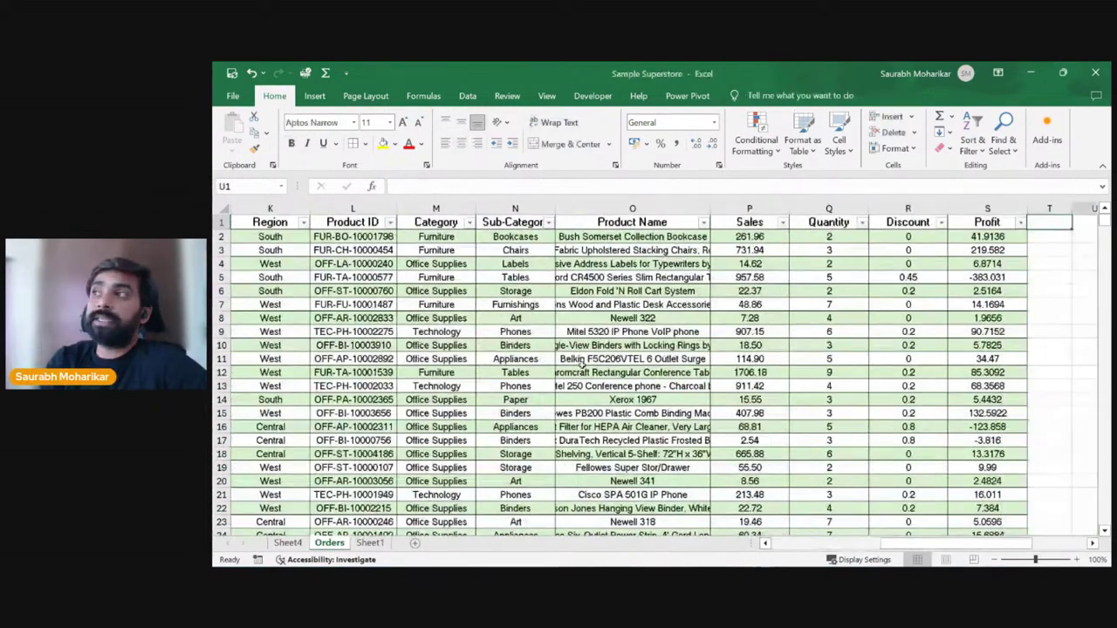
scroll(582, 360, "right", 1)
key("Left")
key("Down")
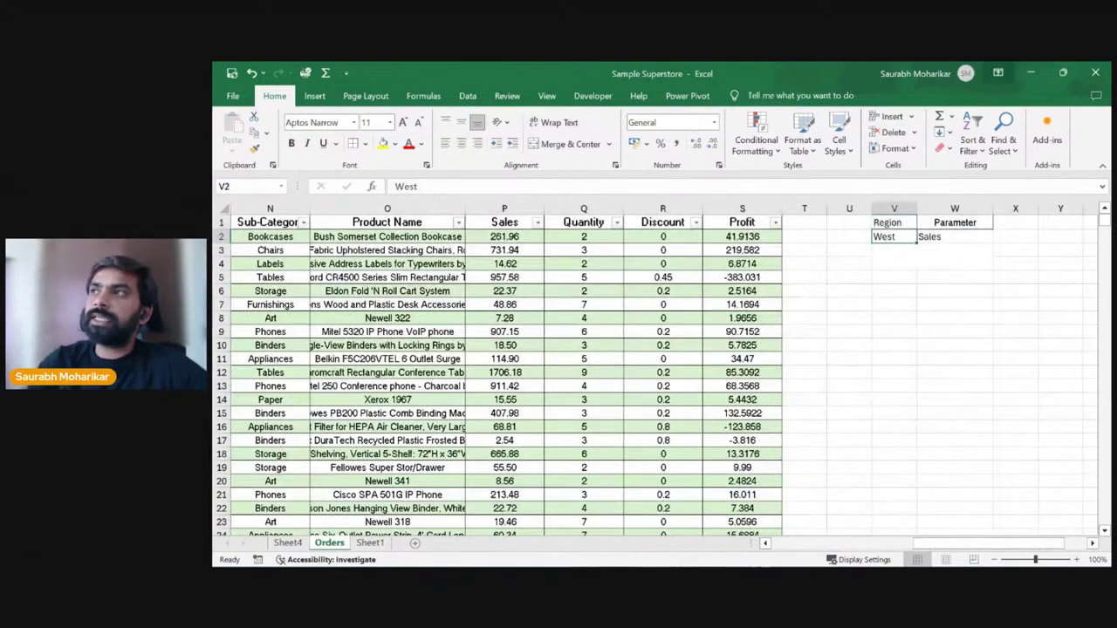
left_click(959, 237)
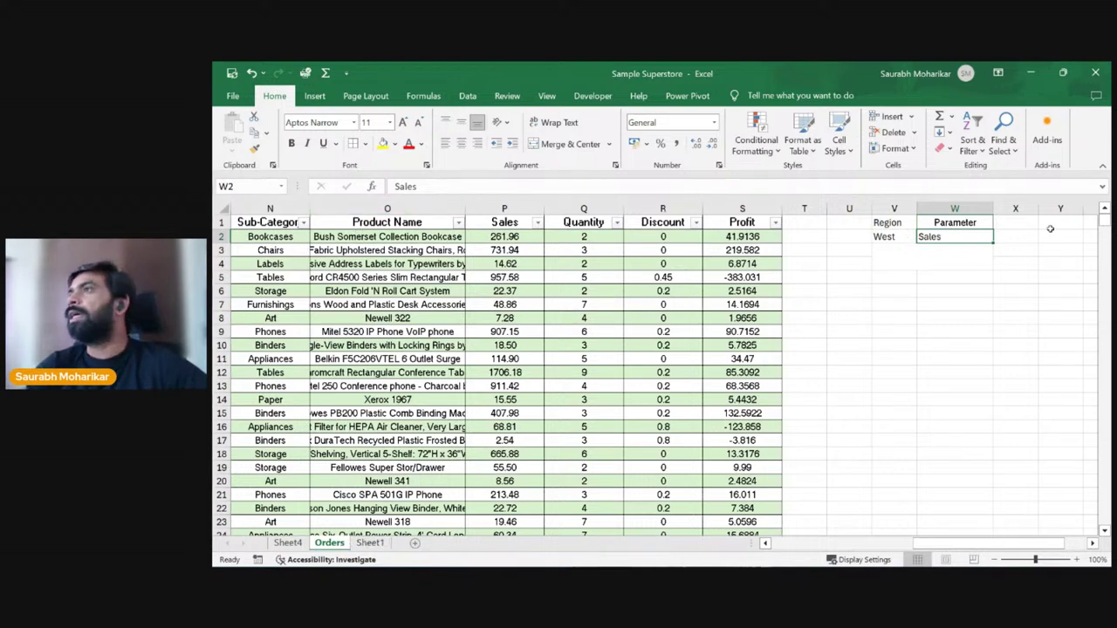
left_click_drag(888, 222, 944, 220)
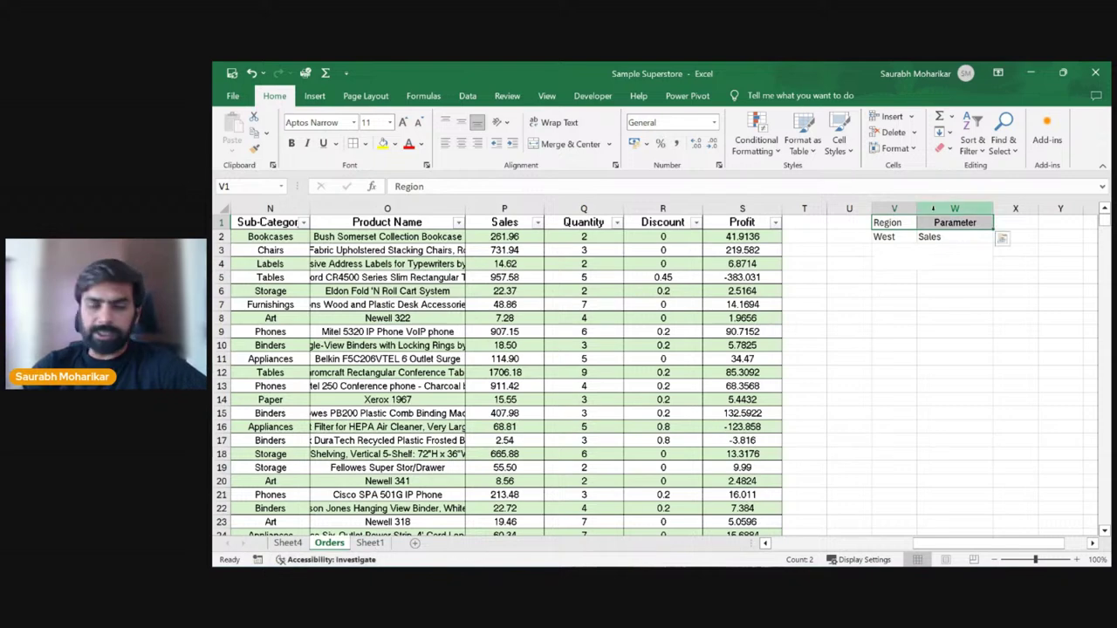
key("ctrl+c")
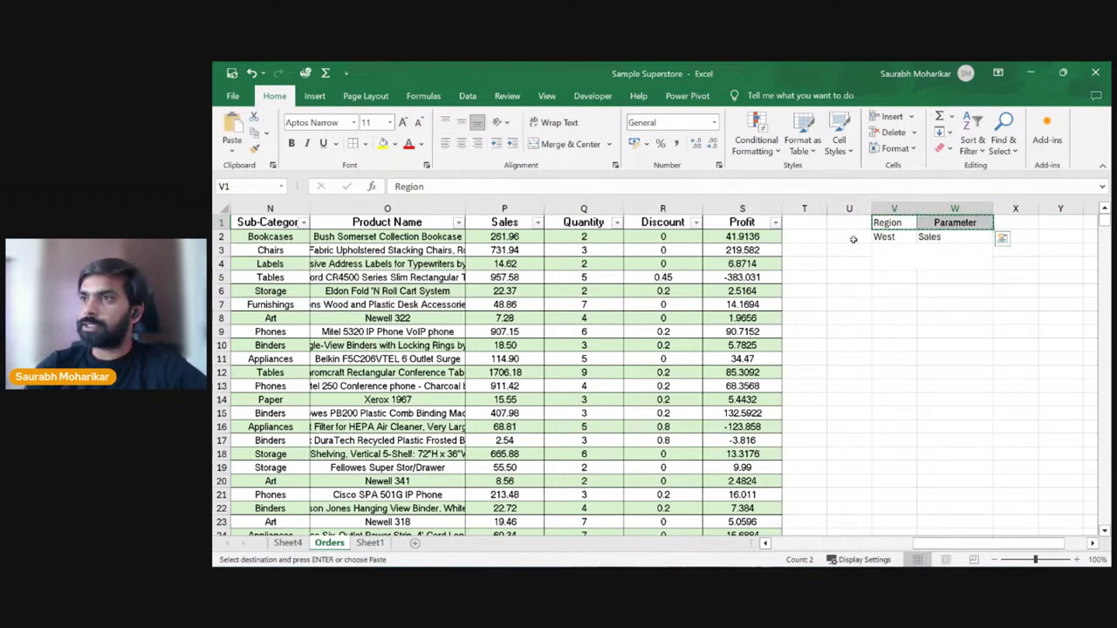
Step: Start renaming Sheet4 to 'Summarized Data'
left_click(288, 542)
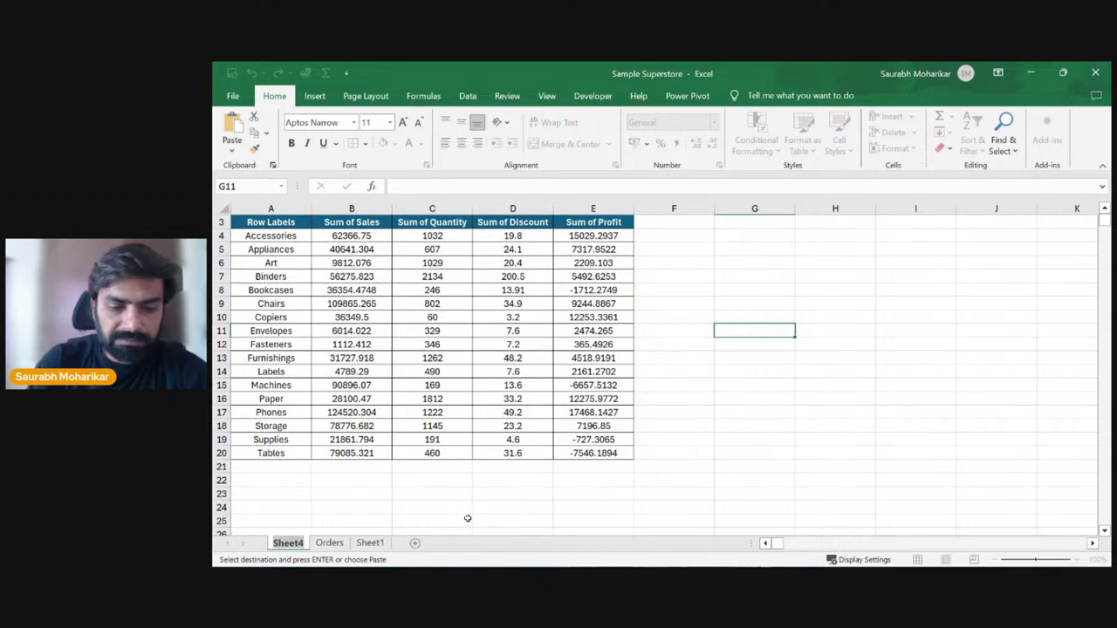
key("alt+h")
type("orSummari")
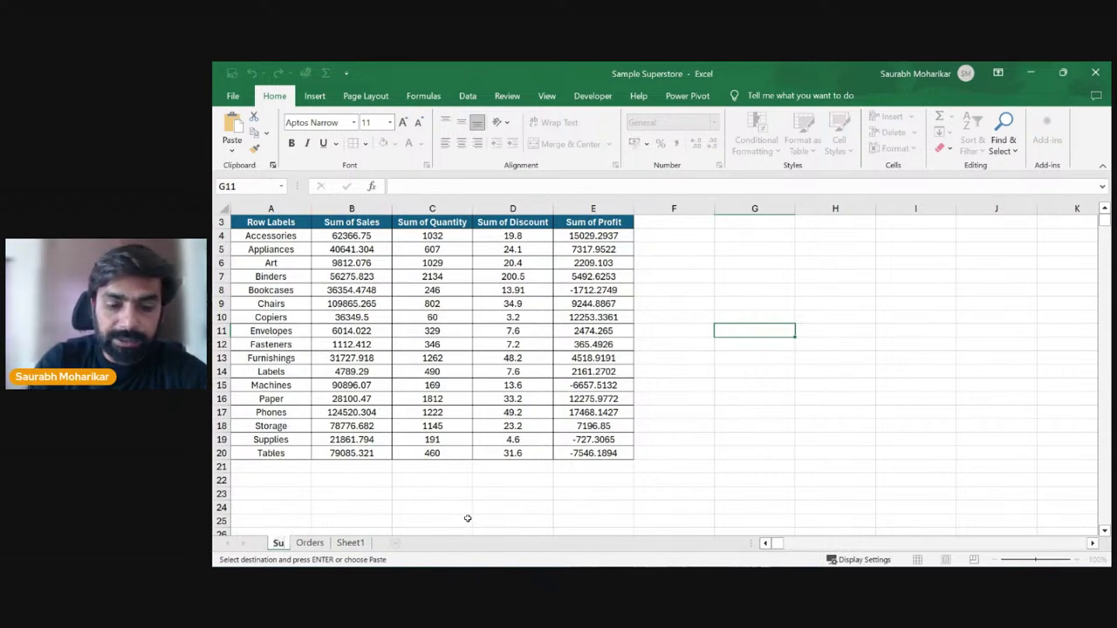
type("zed Data")
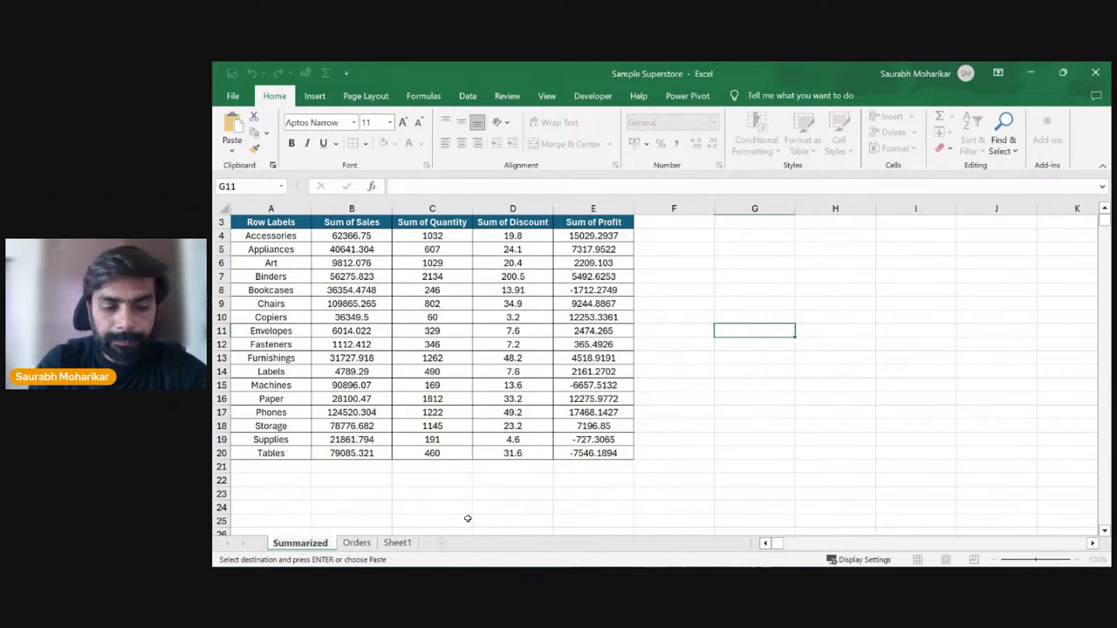
Step: Commit the sheet name, paste Region and Parameter into G3:H3, and merge G5:H5
left_click(751, 387)
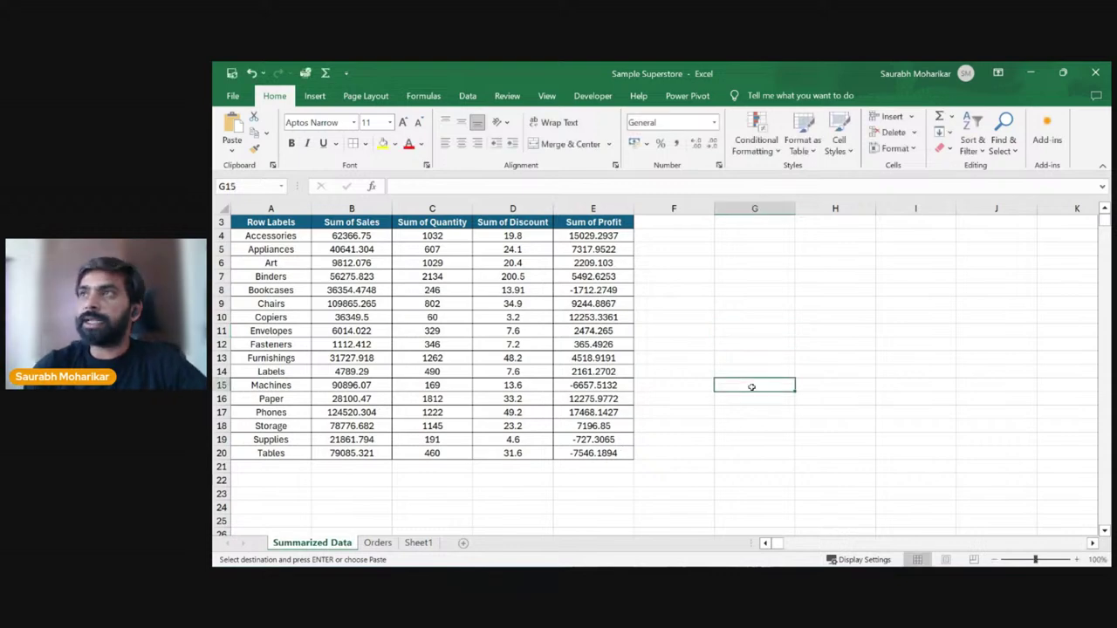
left_click(776, 223)
key("ctrl+v")
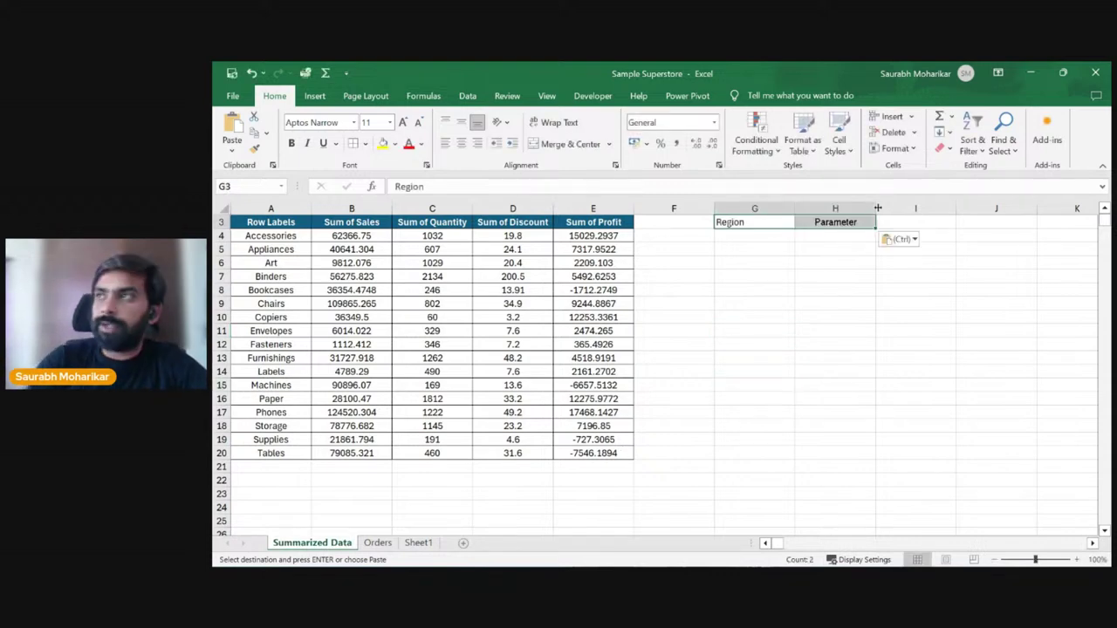
left_click(794, 264)
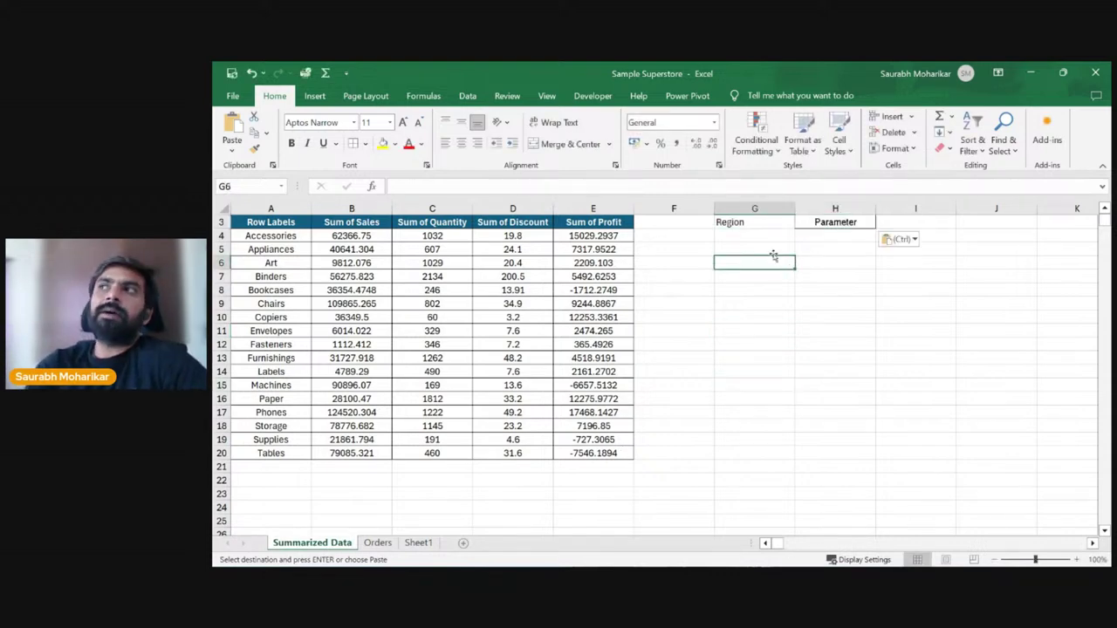
left_click_drag(778, 253, 804, 245)
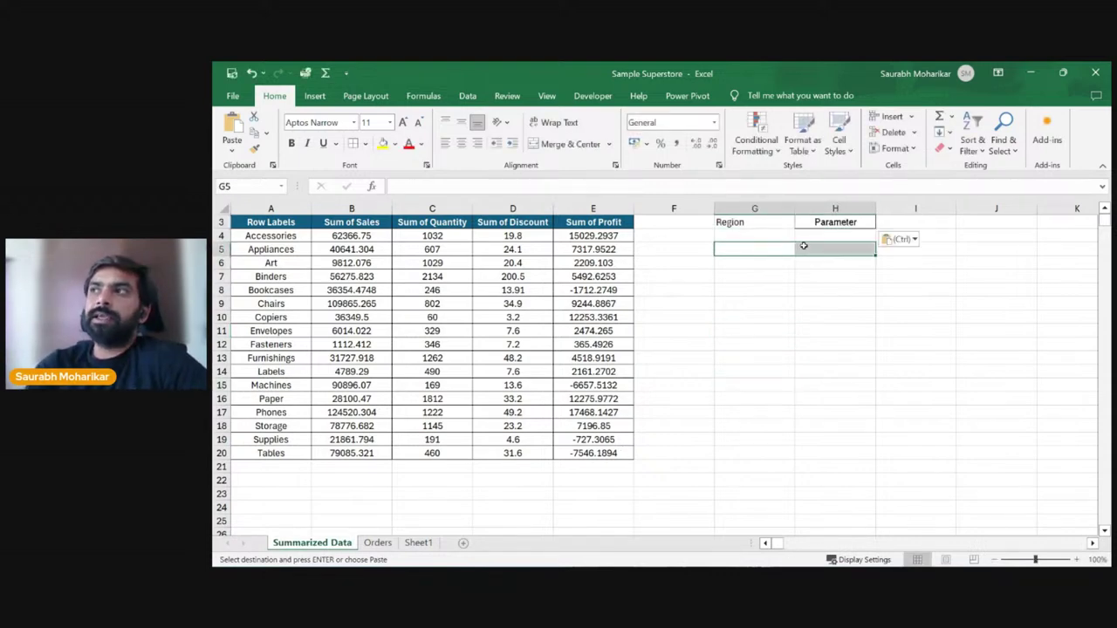
left_click(569, 143)
left_click(847, 344)
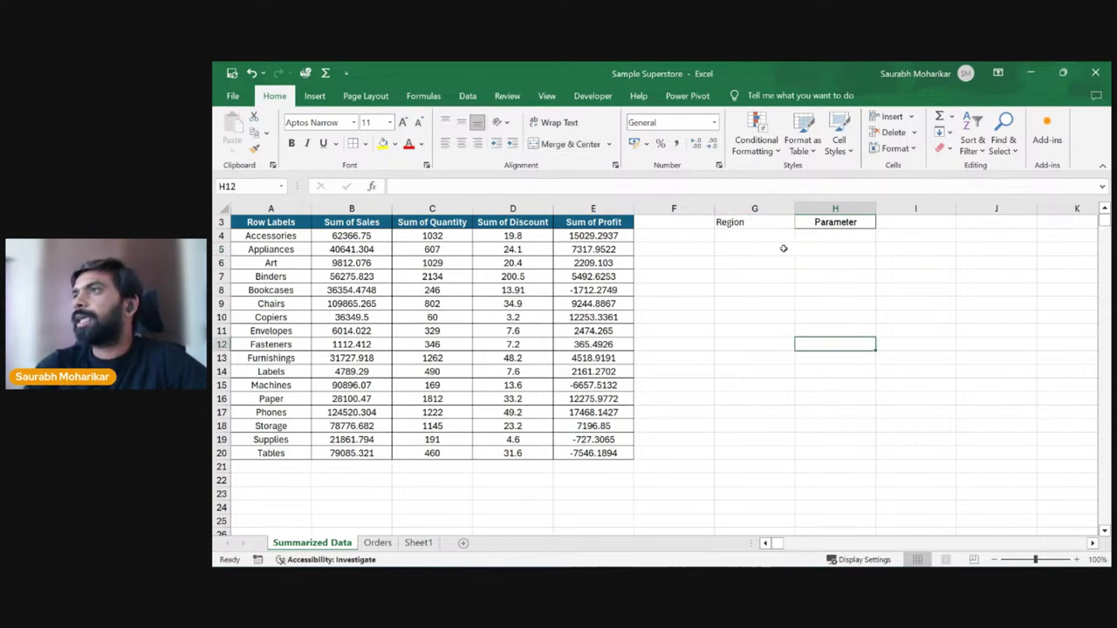
left_click(784, 249)
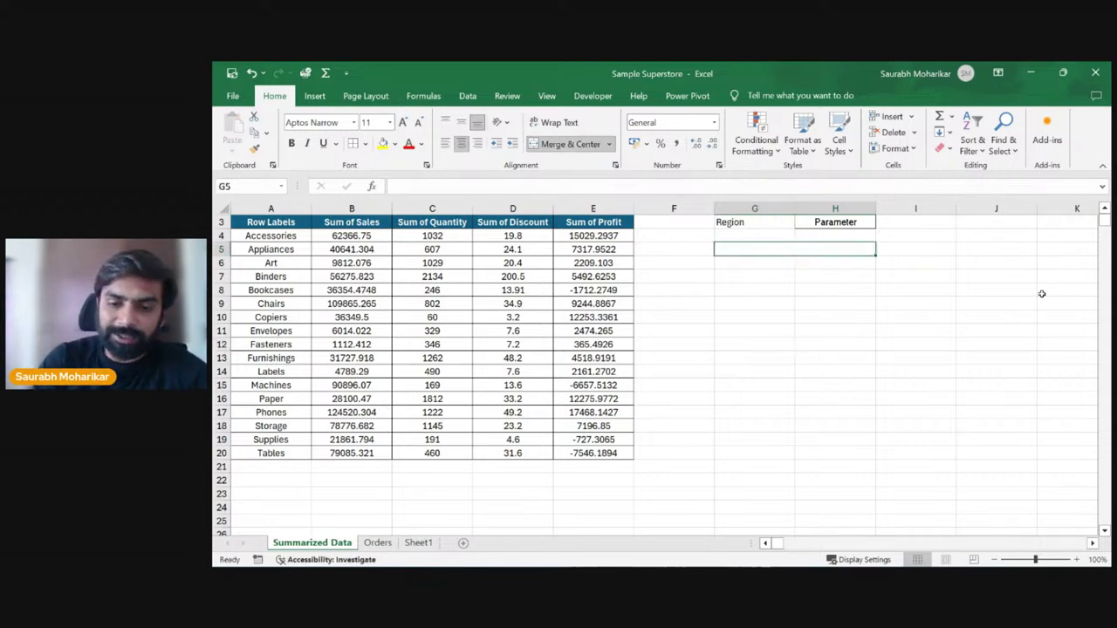
Step: Start an INDEX formula in G5 using table A3:E20 as the array
type("=index")
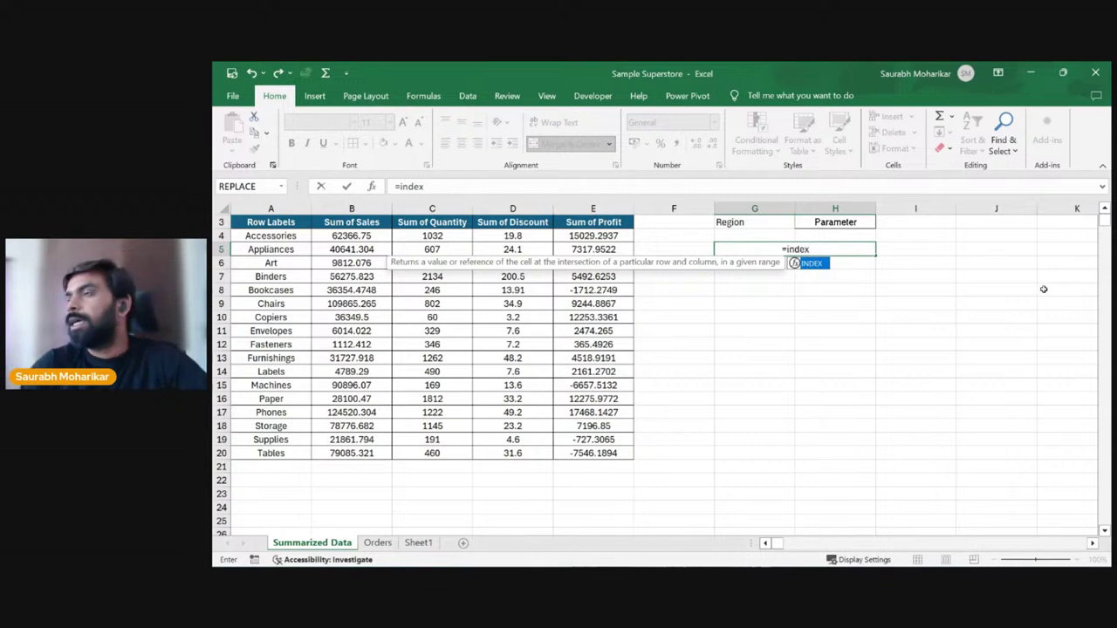
key("Tab")
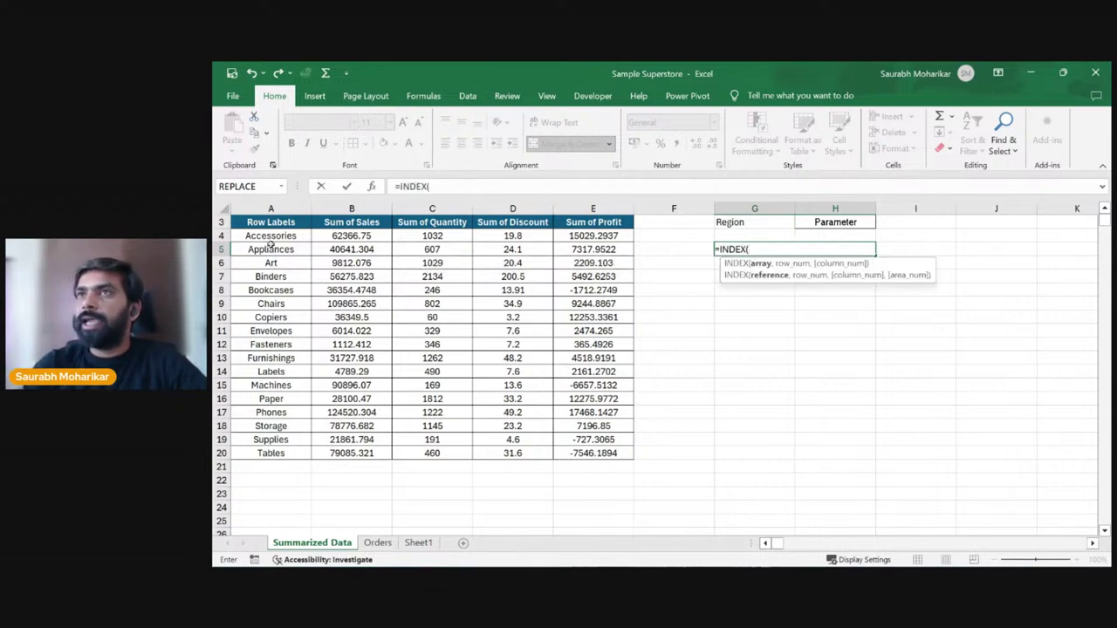
left_click_drag(270, 223, 615, 454)
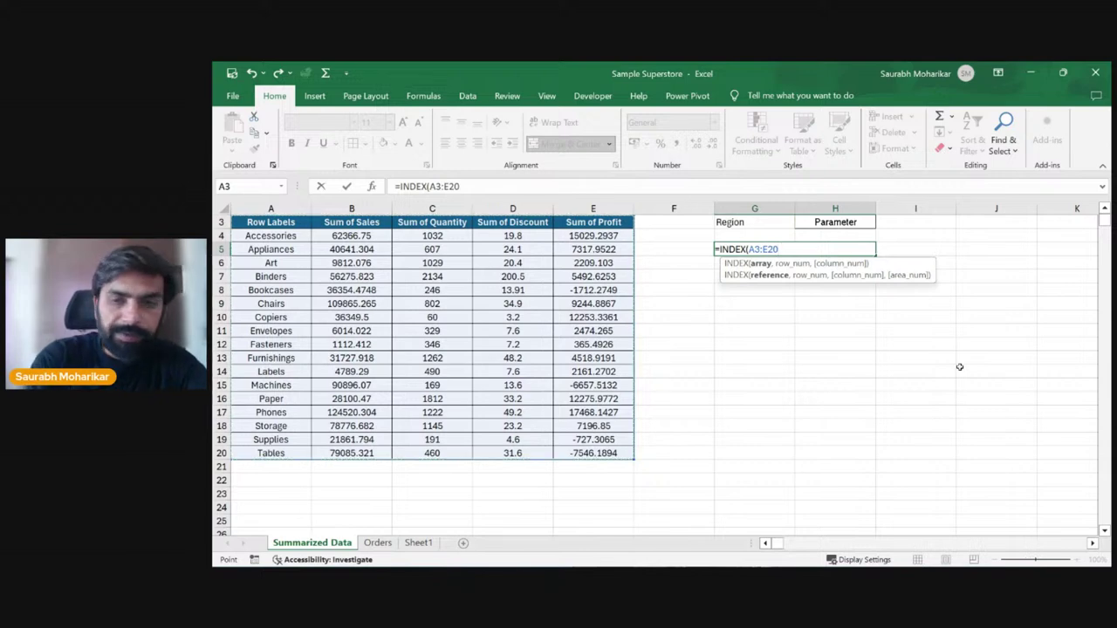
key("F3")
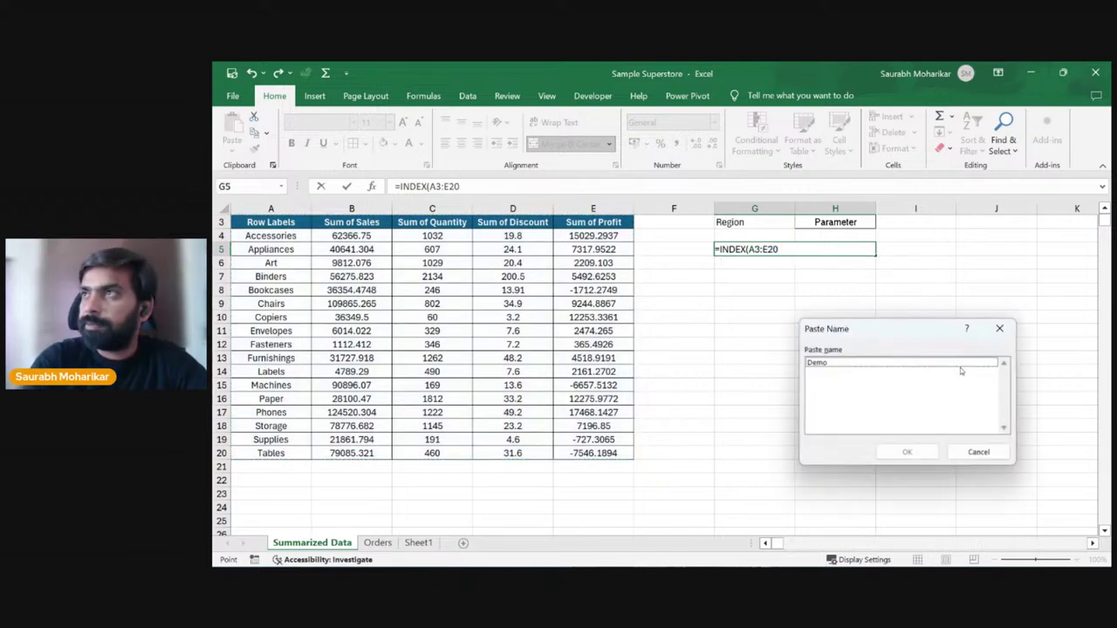
left_click(986, 456)
key("F4")
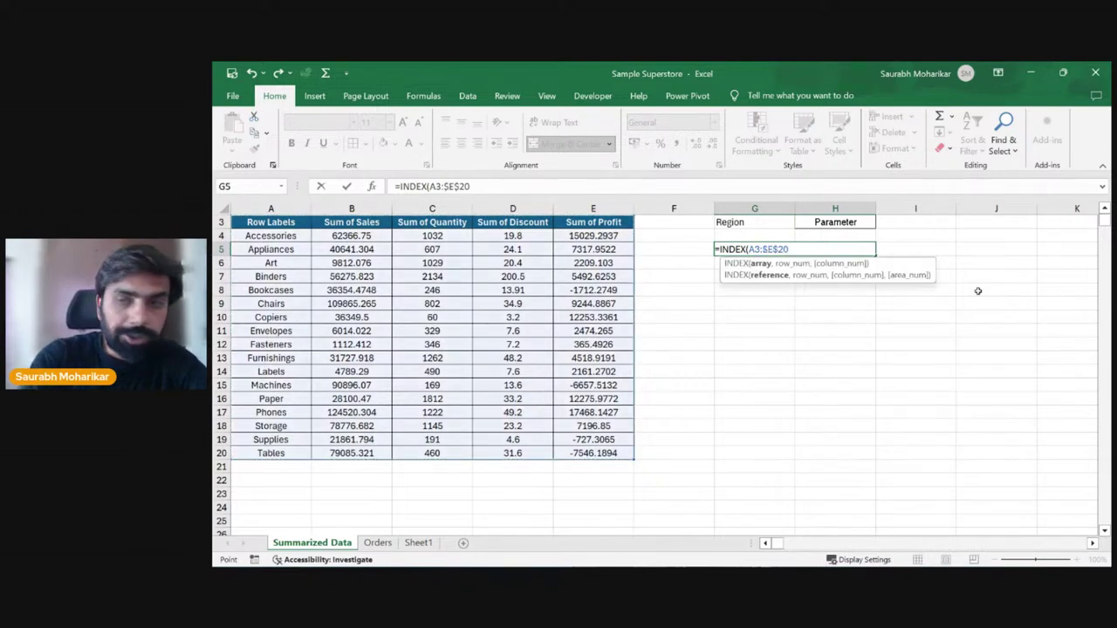
Step: Add a row MATCH looking up G4 in A3:A20 with exact match
type(",")
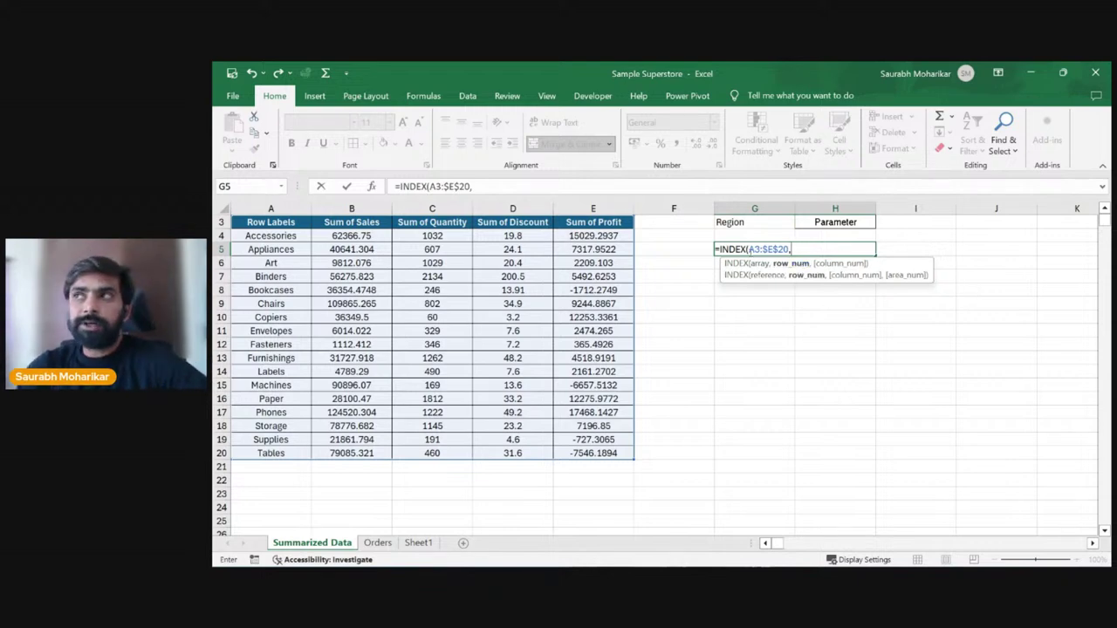
type("matc")
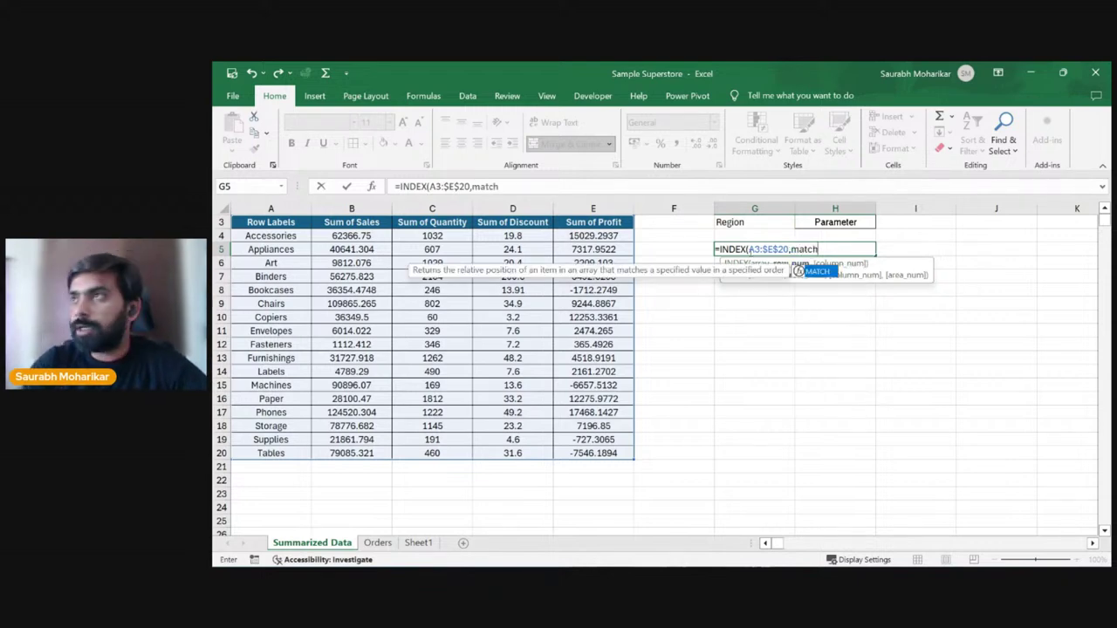
type("h")
key("Tab")
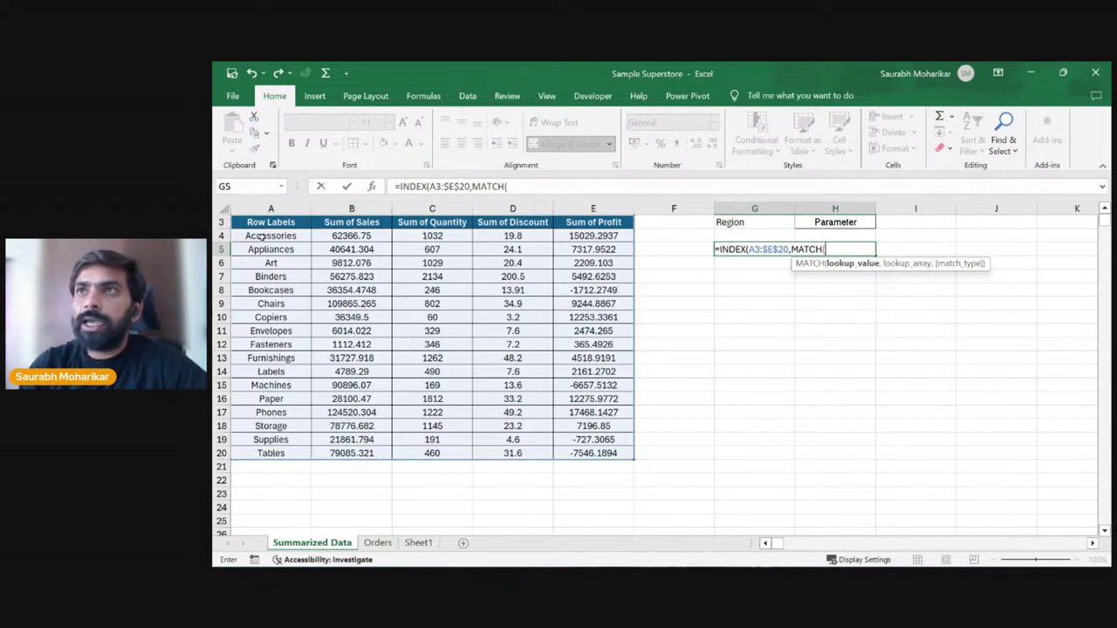
left_click_drag(272, 225, 309, 454)
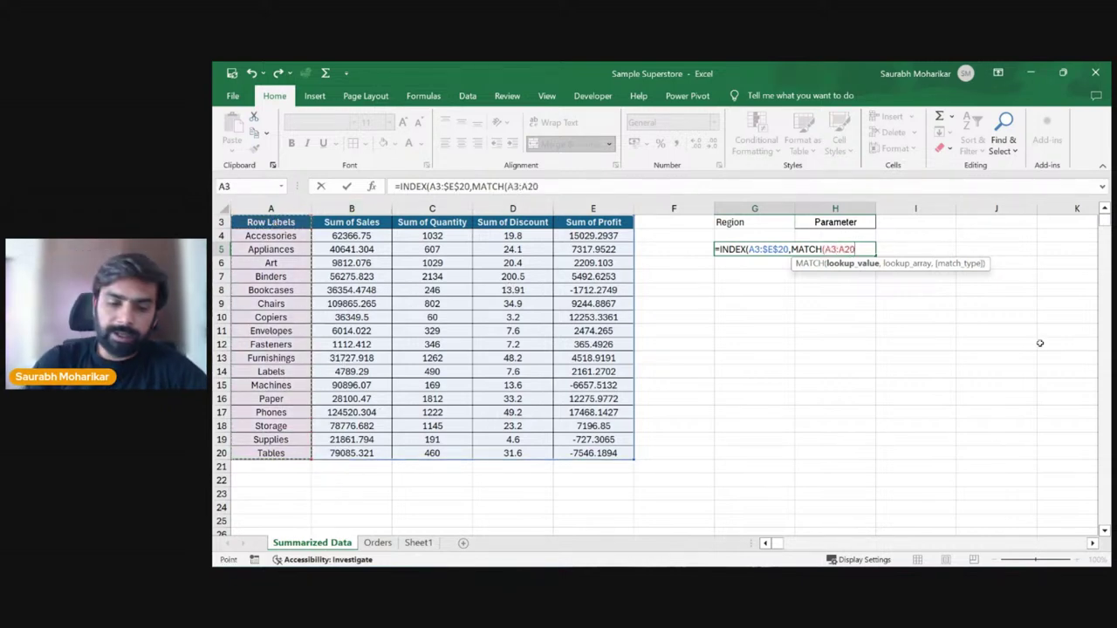
type(",")
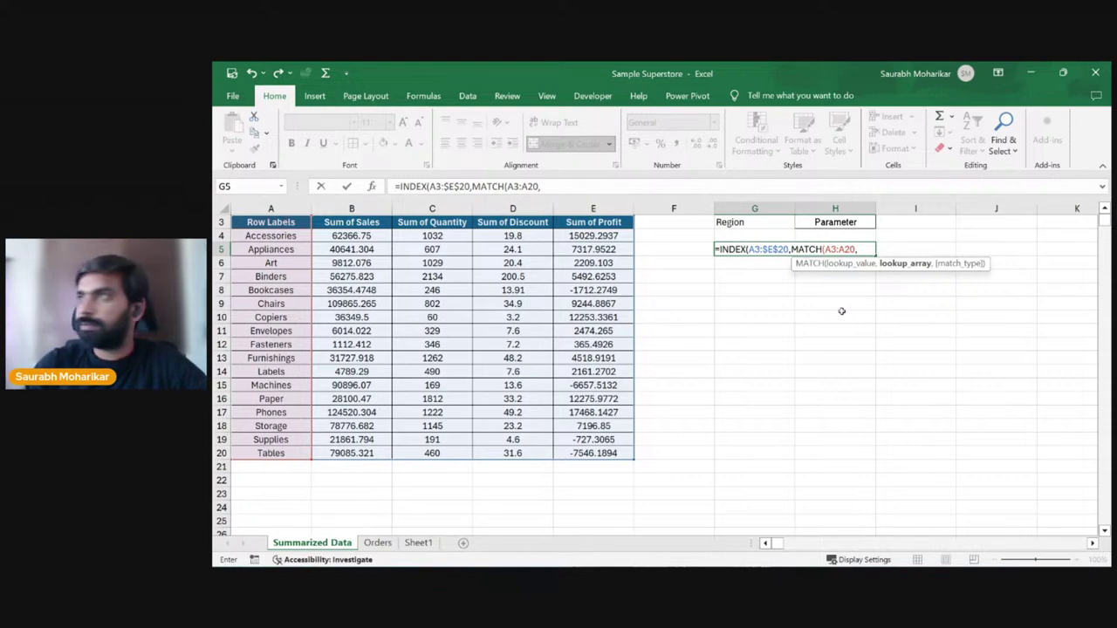
left_click(755, 235)
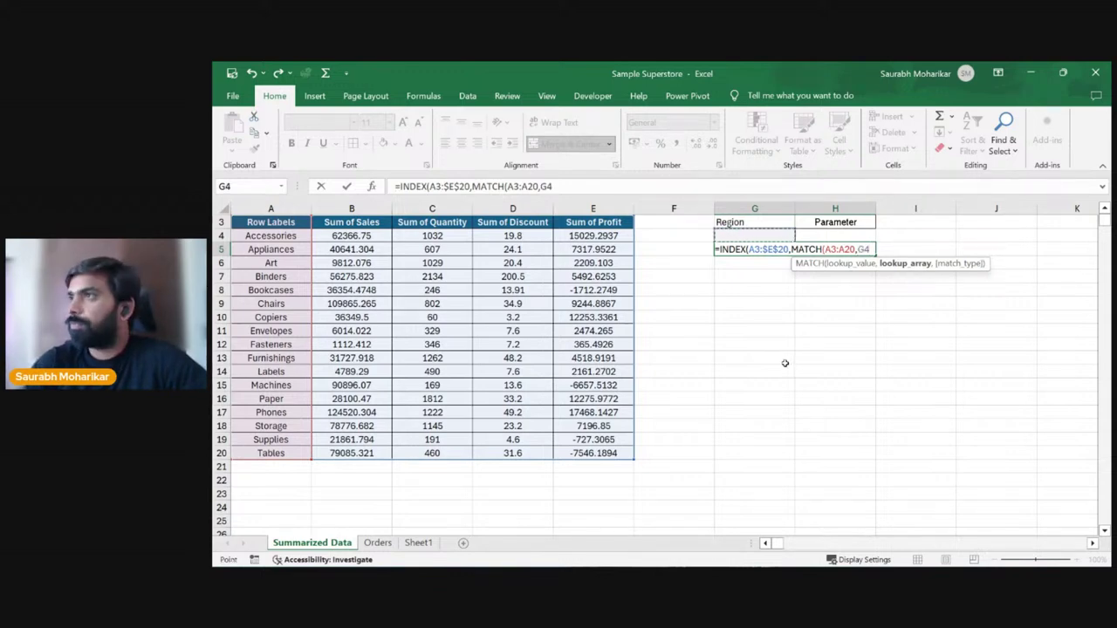
key("BackSpace")
key("BackSpace")
key("BackSpace")
key("BackSpace")
key("BackSpace")
key("BackSpace")
key("BackSpace")
key("BackSpace")
key("BackSpace")
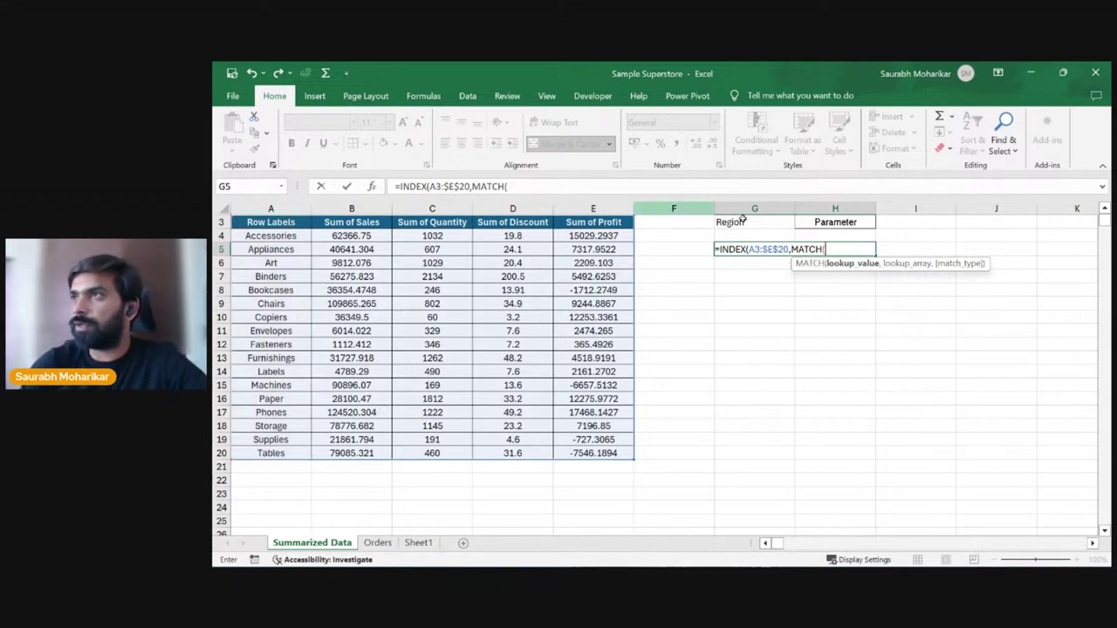
left_click(771, 236)
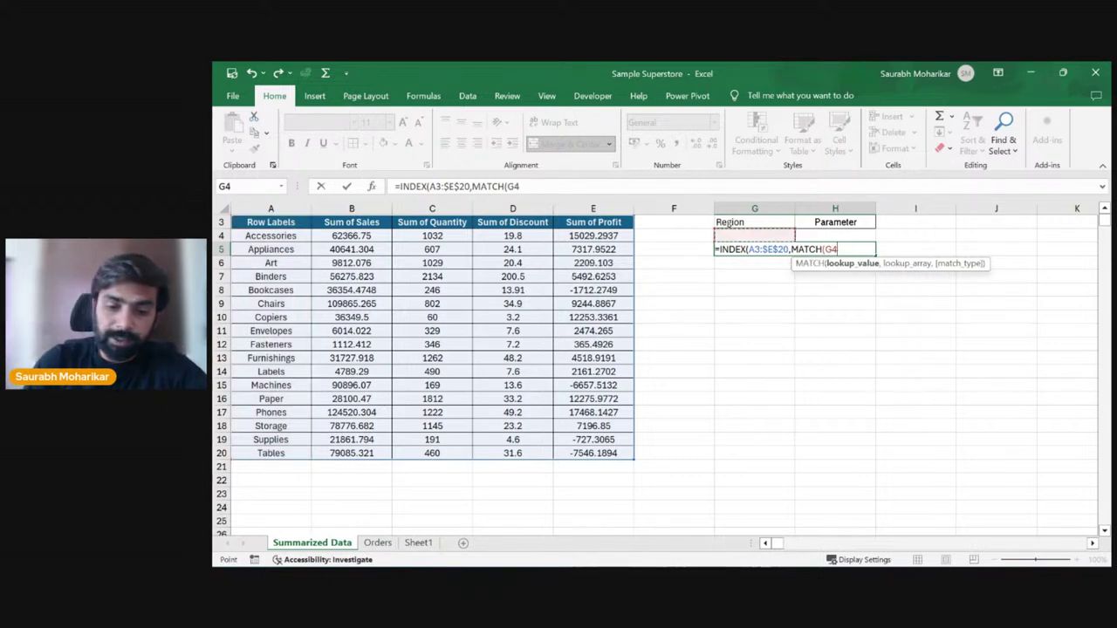
type(",")
left_click_drag(278, 222, 288, 453)
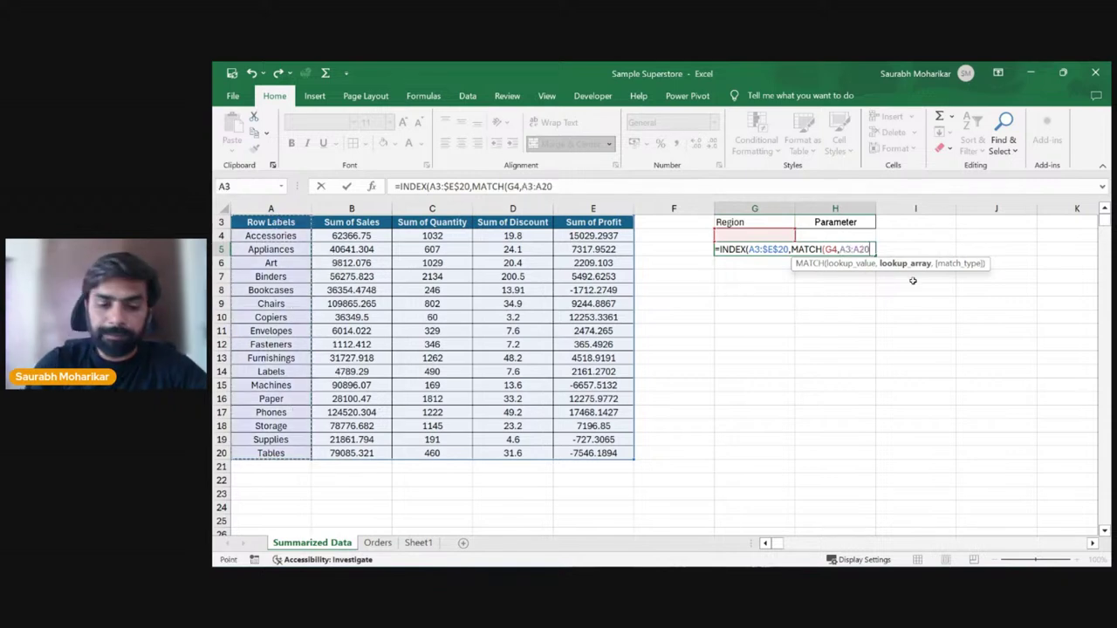
type(",0")
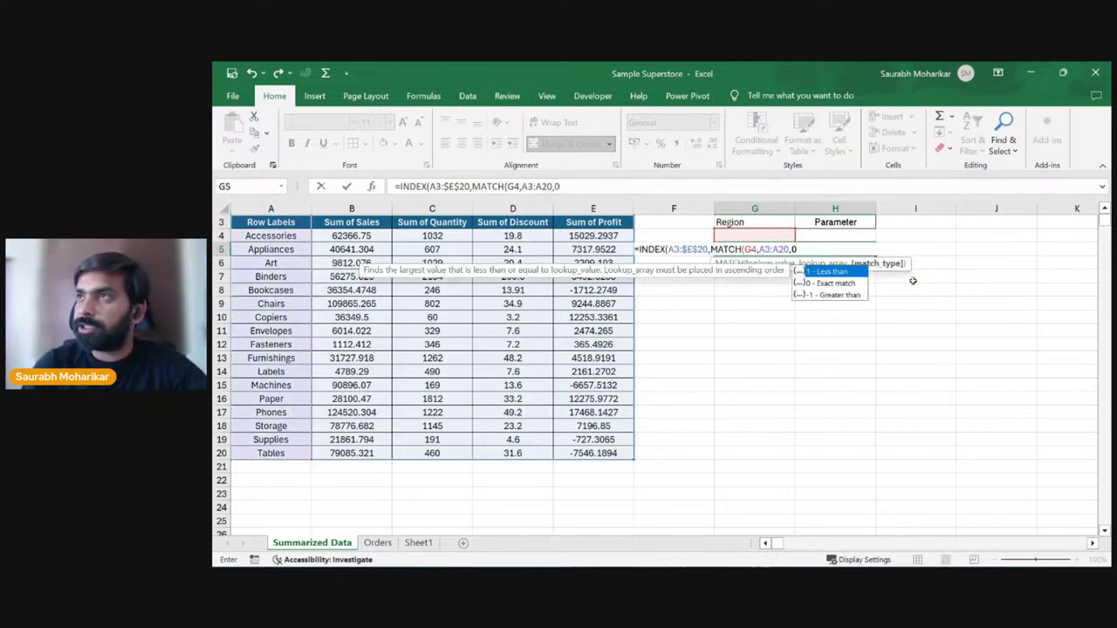
type(")")
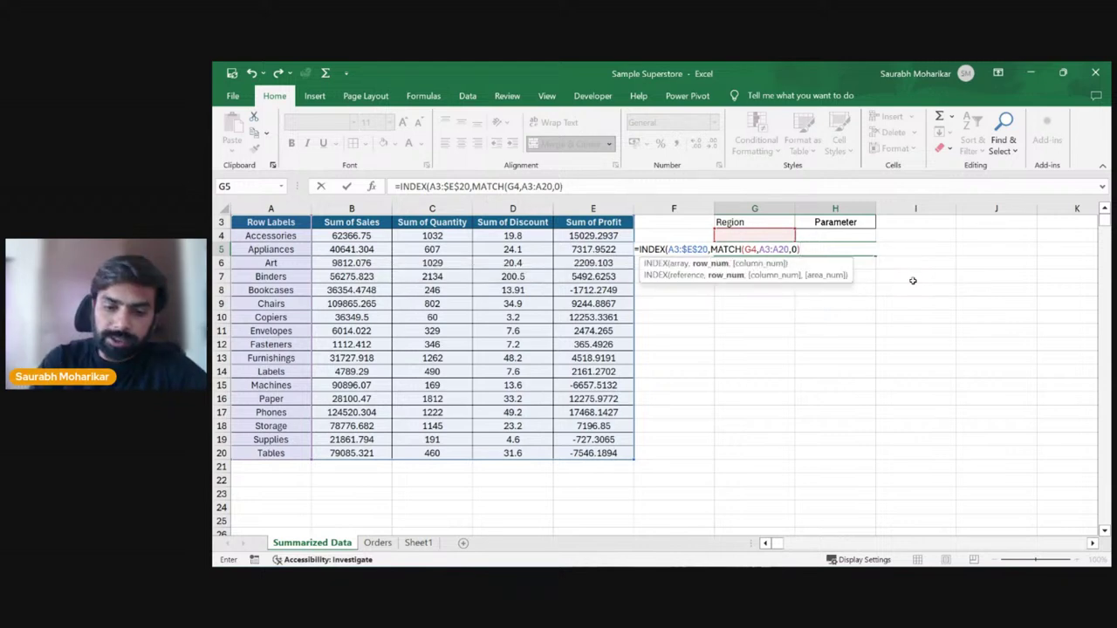
type(",")
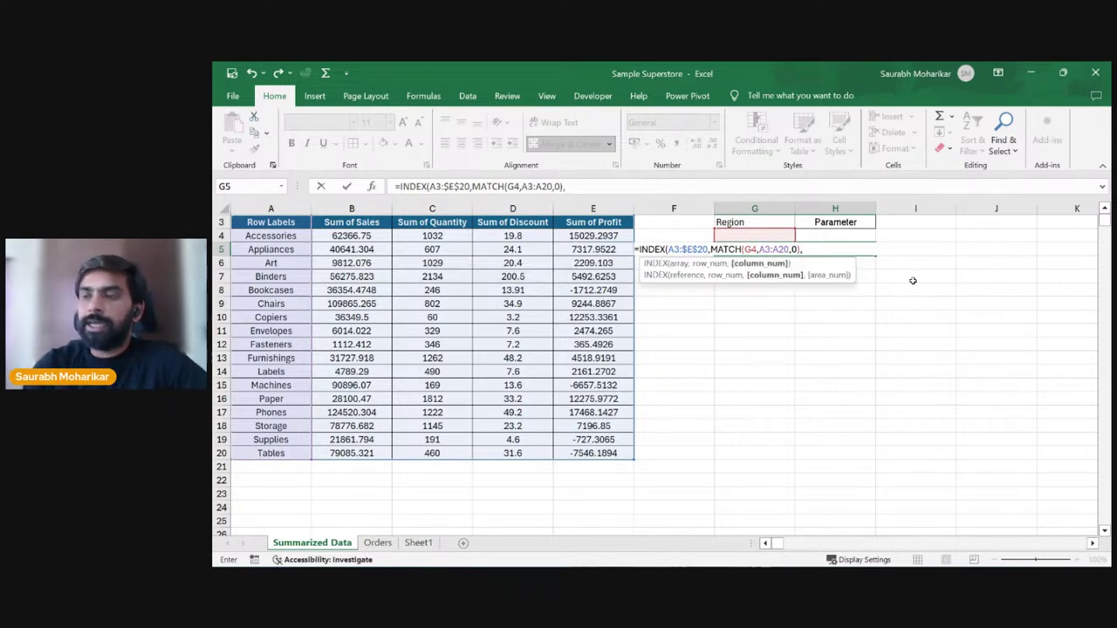
type("match")
Step: Add a column MATCH of H4 in header row B3:E3 with exact match and commit
key("Tab")
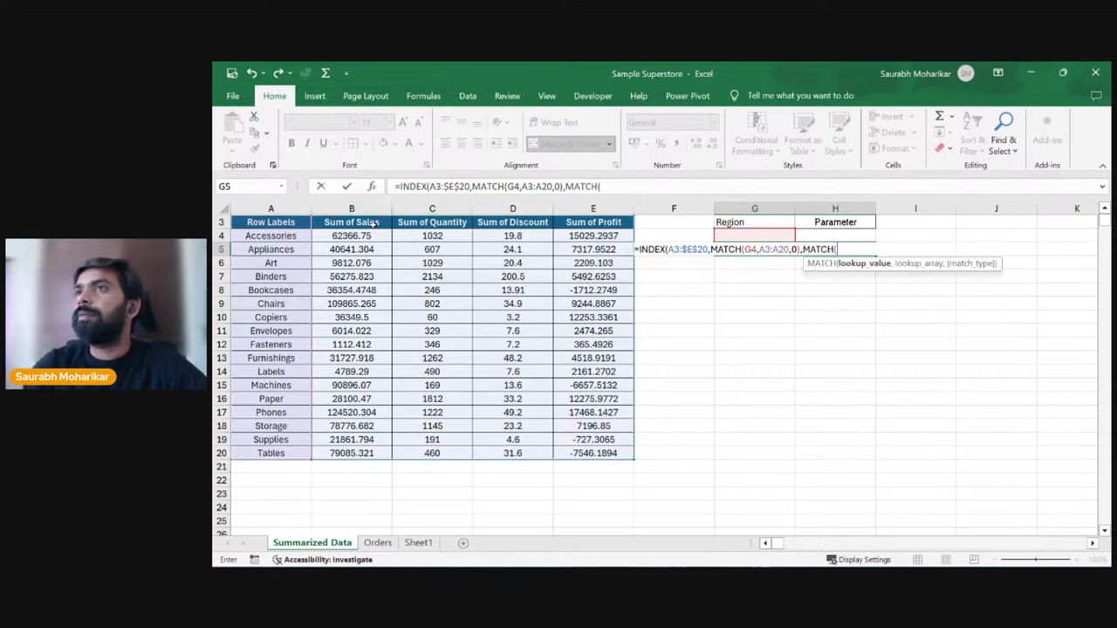
left_click_drag(365, 221, 594, 223)
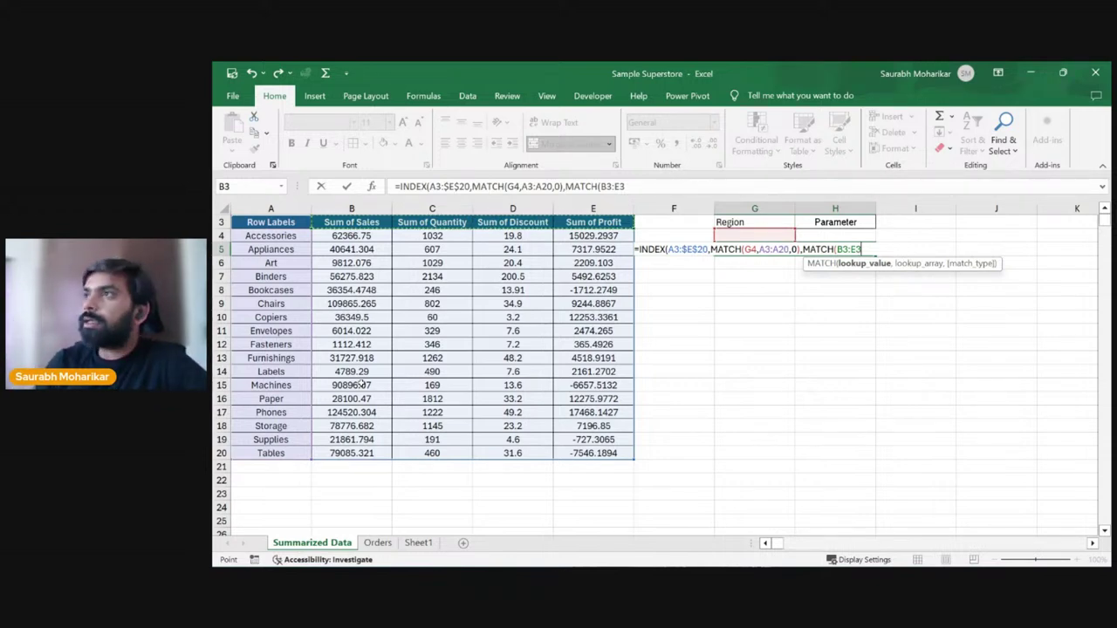
key("BackSpace")
key("BackSpace")
key("BackSpace")
key("BackSpace")
key("BackSpace")
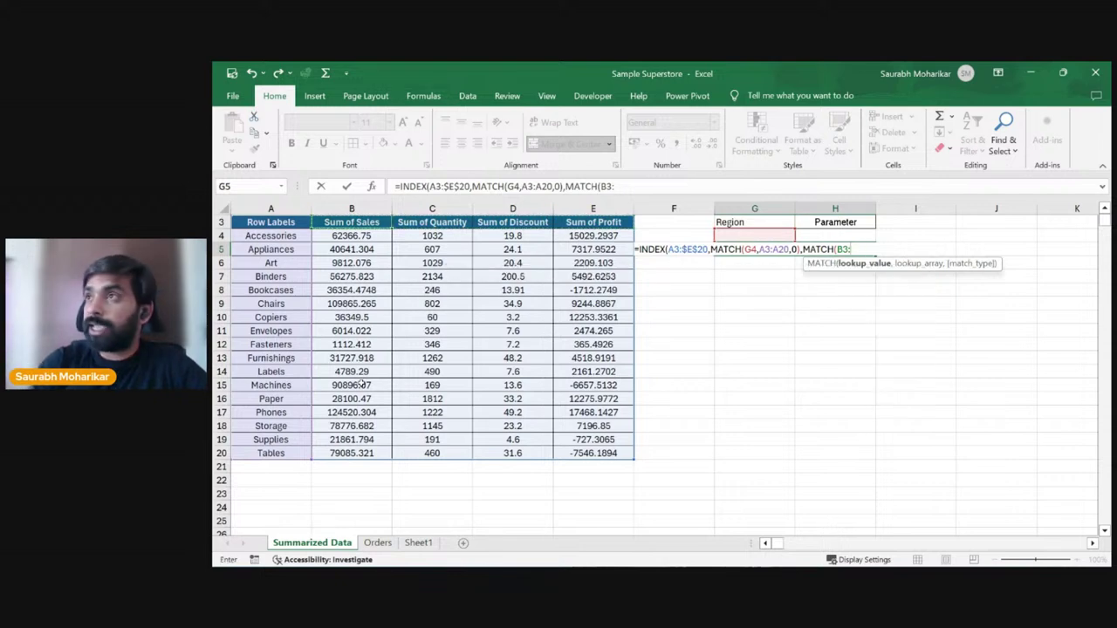
left_click(835, 235)
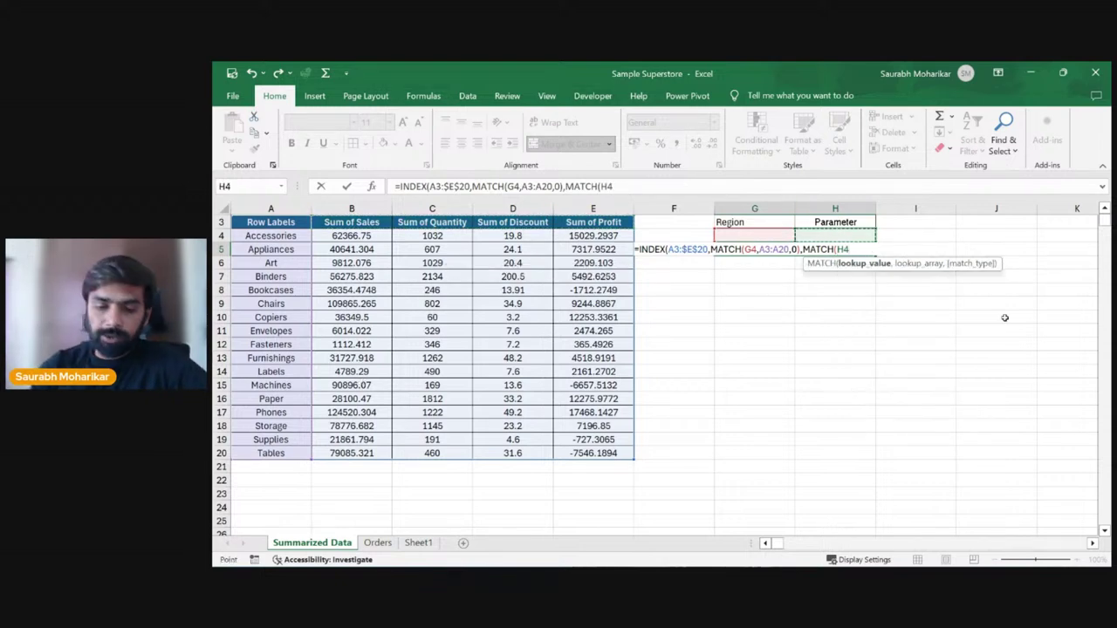
type(",")
left_click_drag(371, 218, 567, 199)
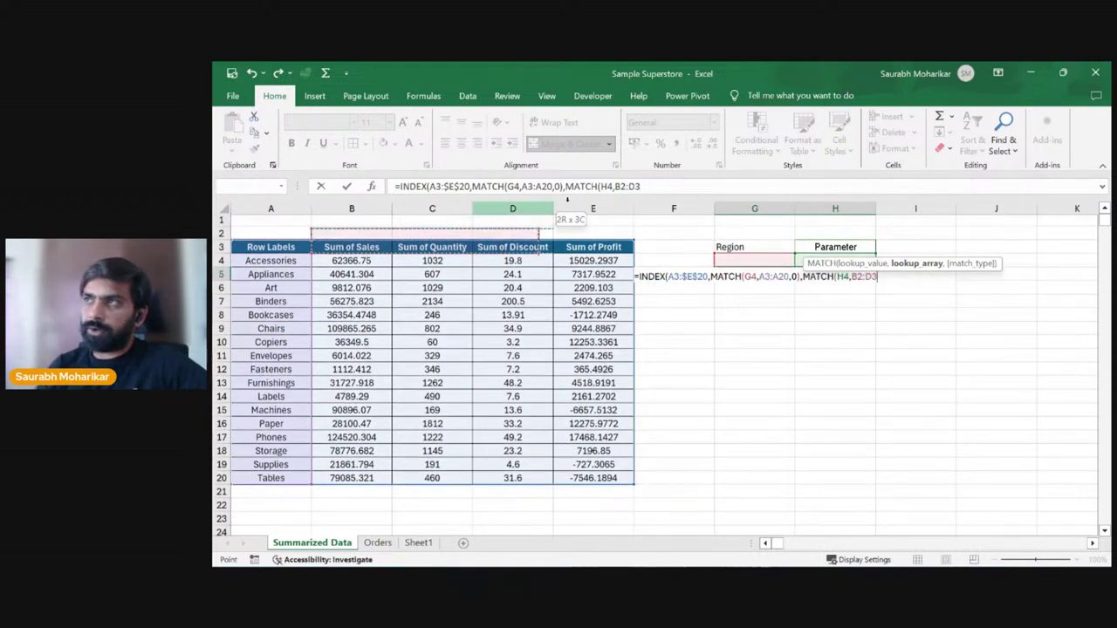
left_click_drag(567, 199, 593, 248)
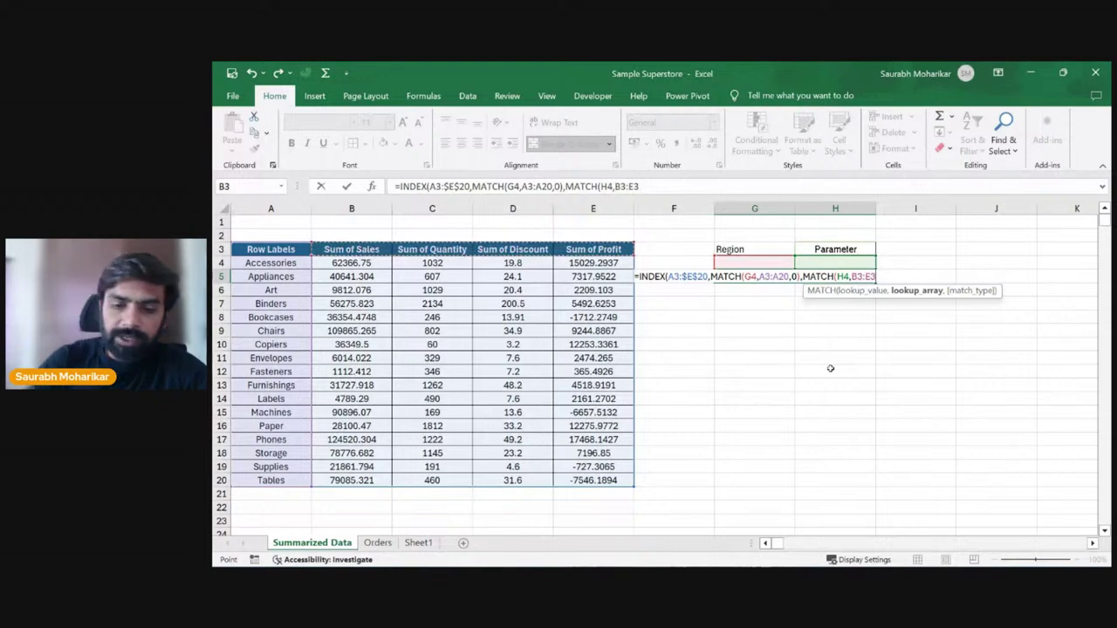
type(")")
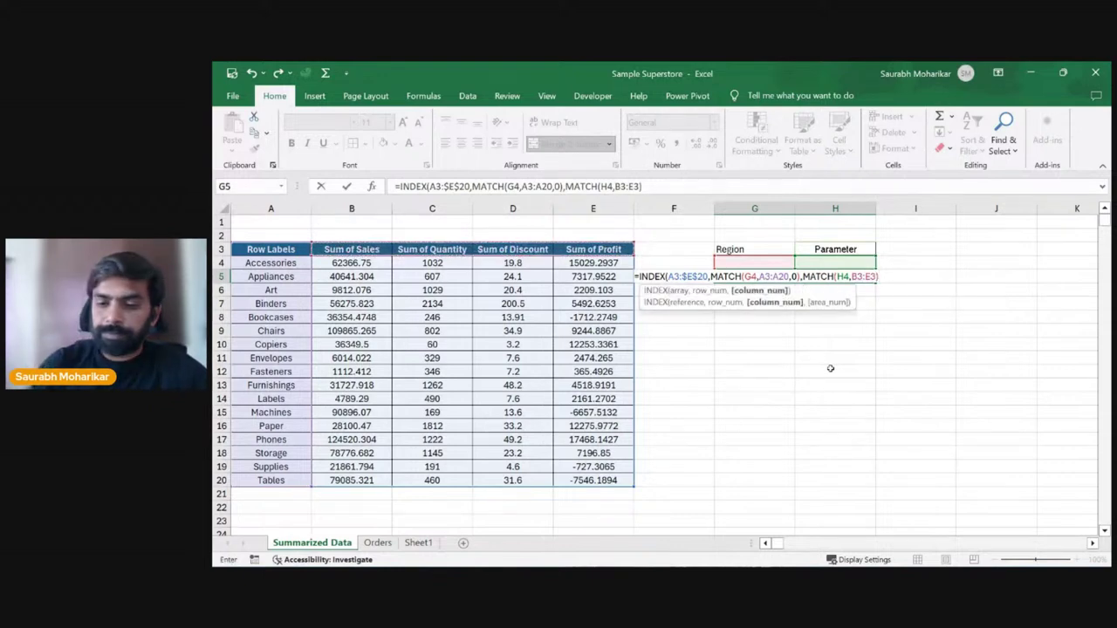
key("BackSpace")
type(",0")
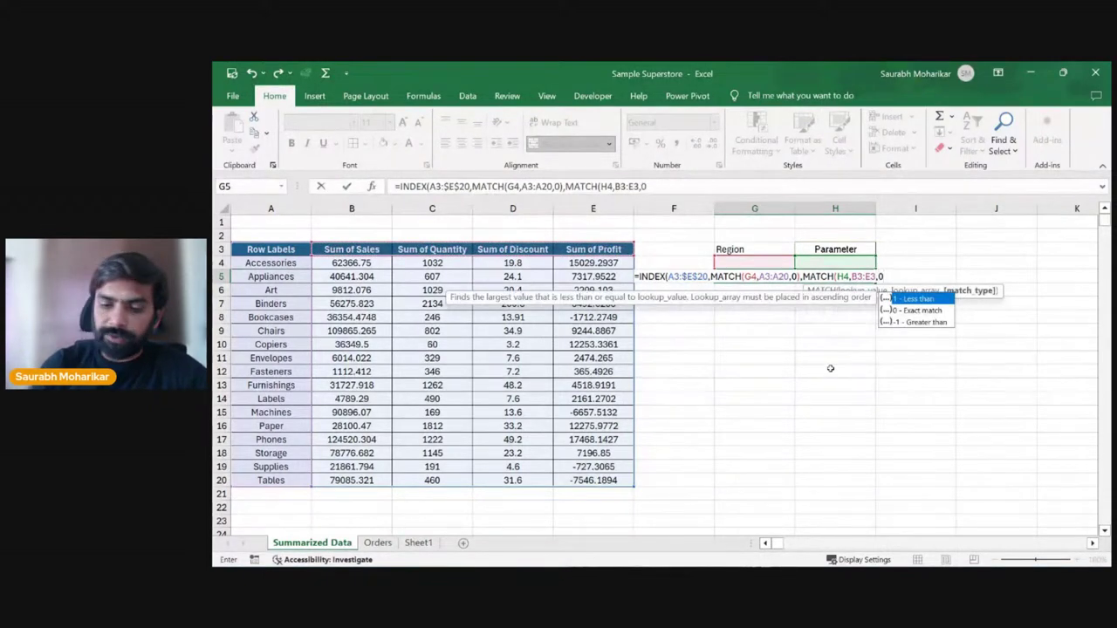
type(")")
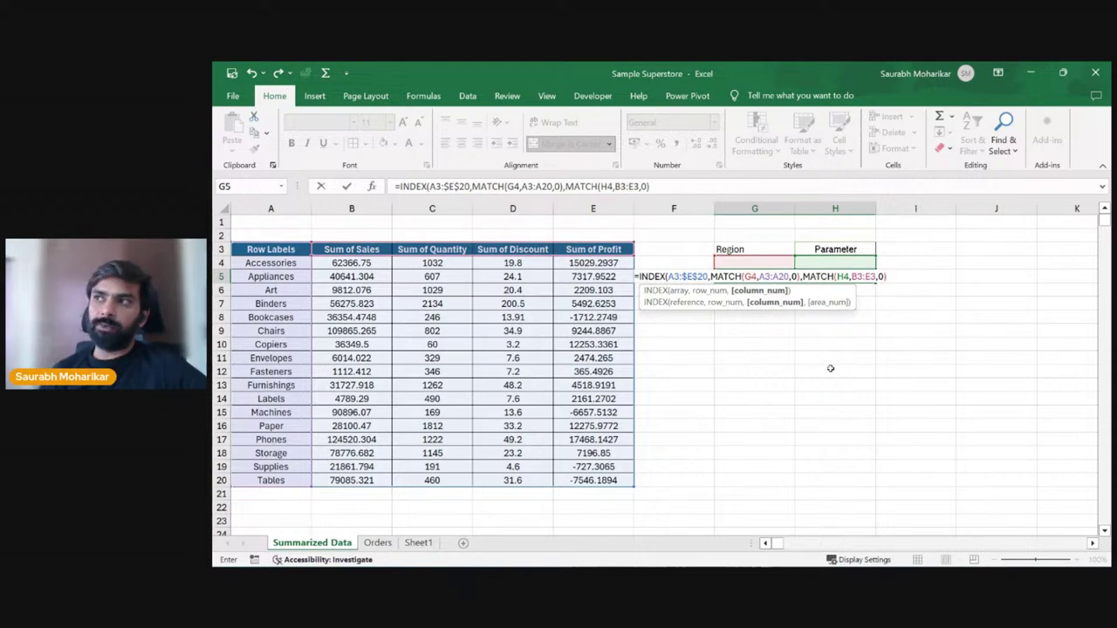
type(")")
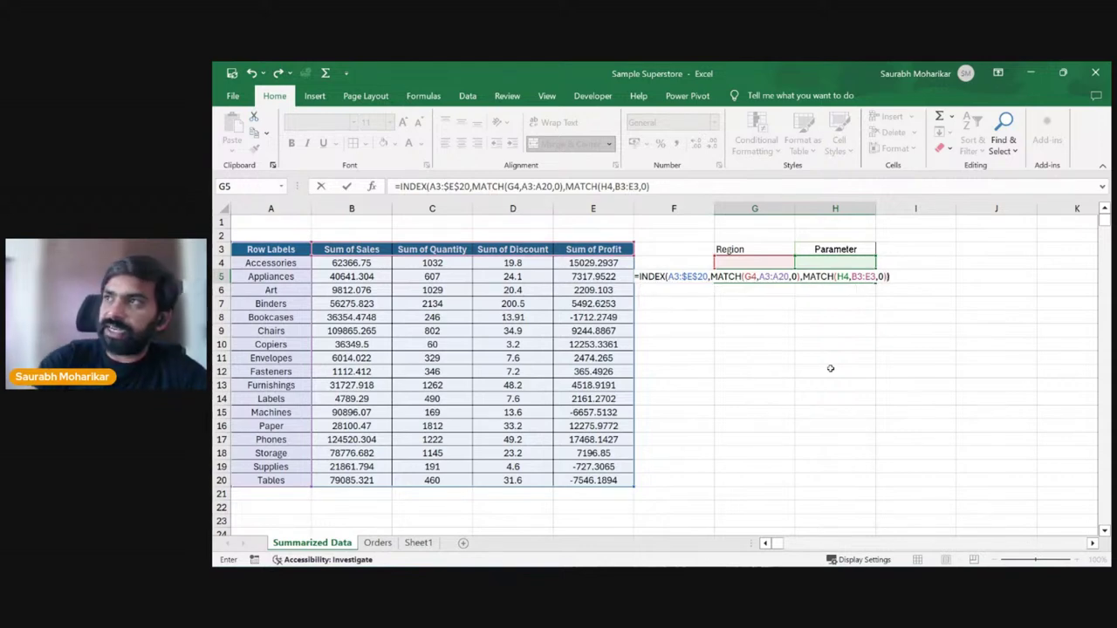
key("Return")
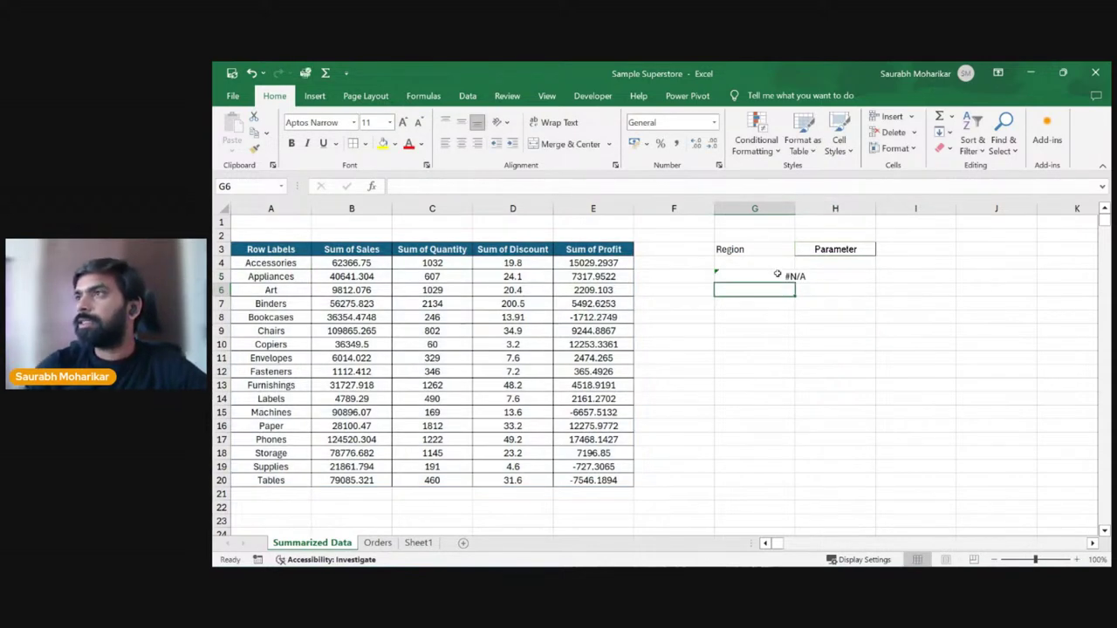
Step: Overwrite the Region header in G3 with a subcategory label
left_click(777, 274)
left_click(770, 264)
left_click(755, 249)
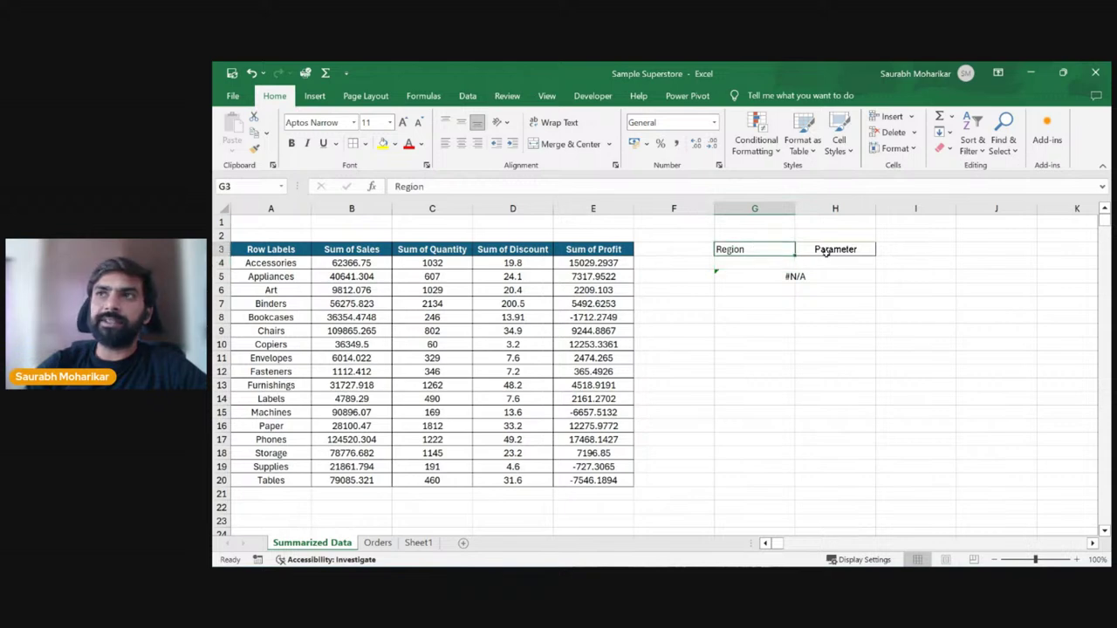
type("Su")
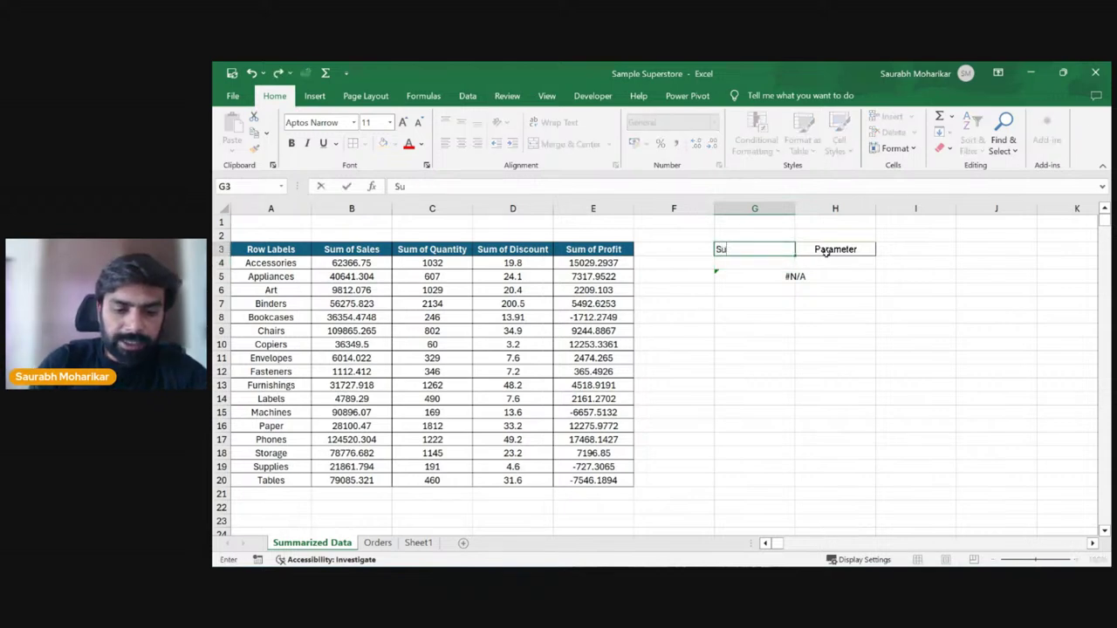
type("ncatg")
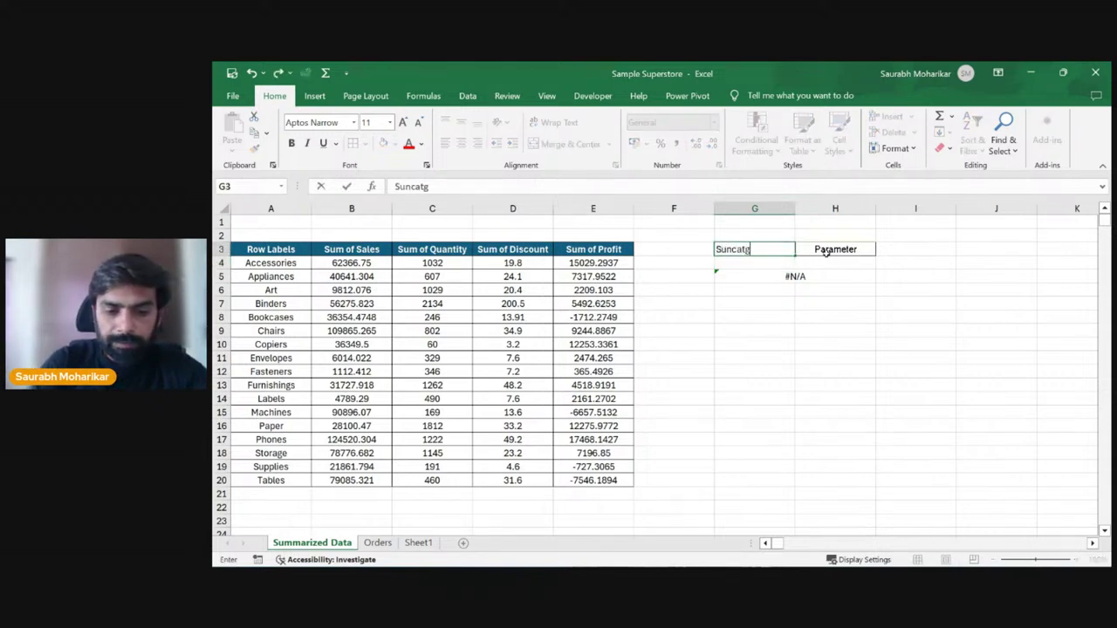
type("ry")
key("Return")
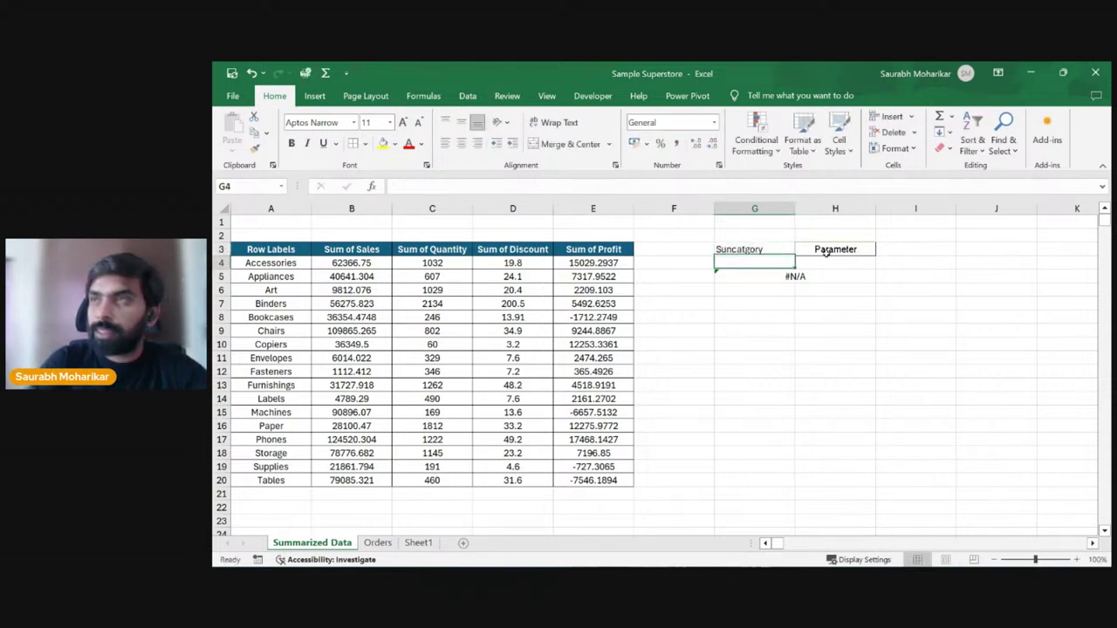
Step: Correct the G3 header to 'Subcatgory' and copy it
left_click(748, 249)
left_click(408, 187)
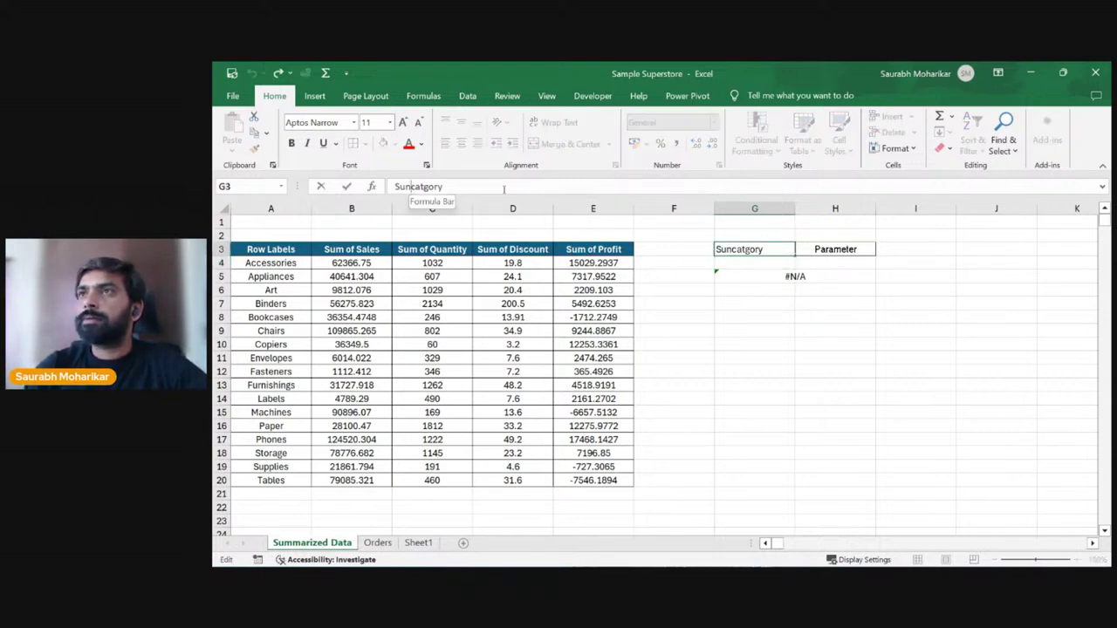
key("BackSpace")
type("B")
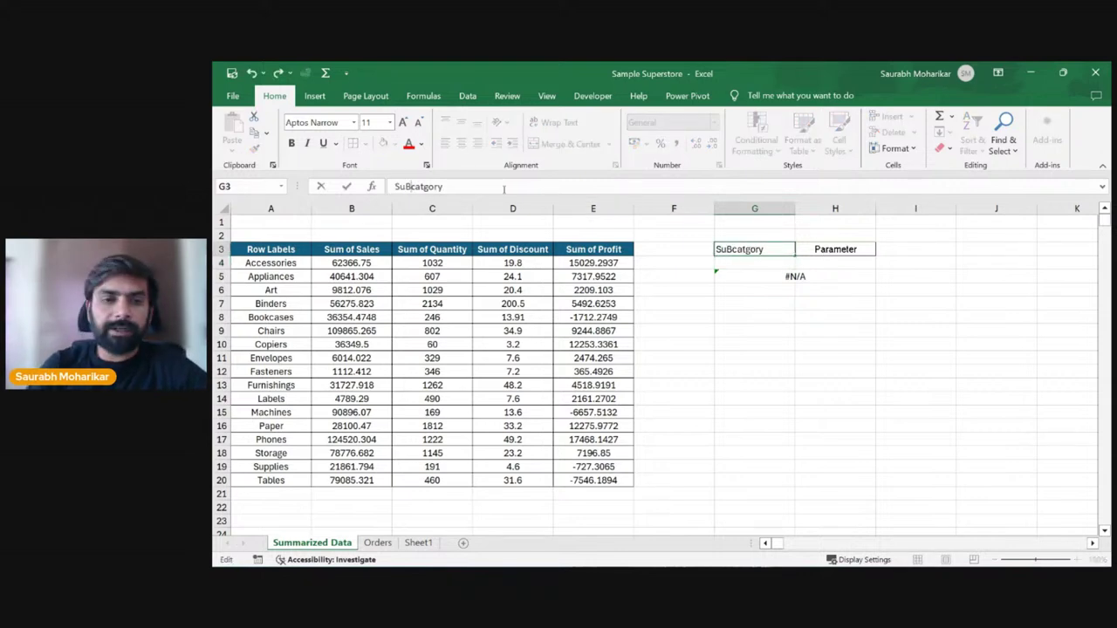
key("BackSpace")
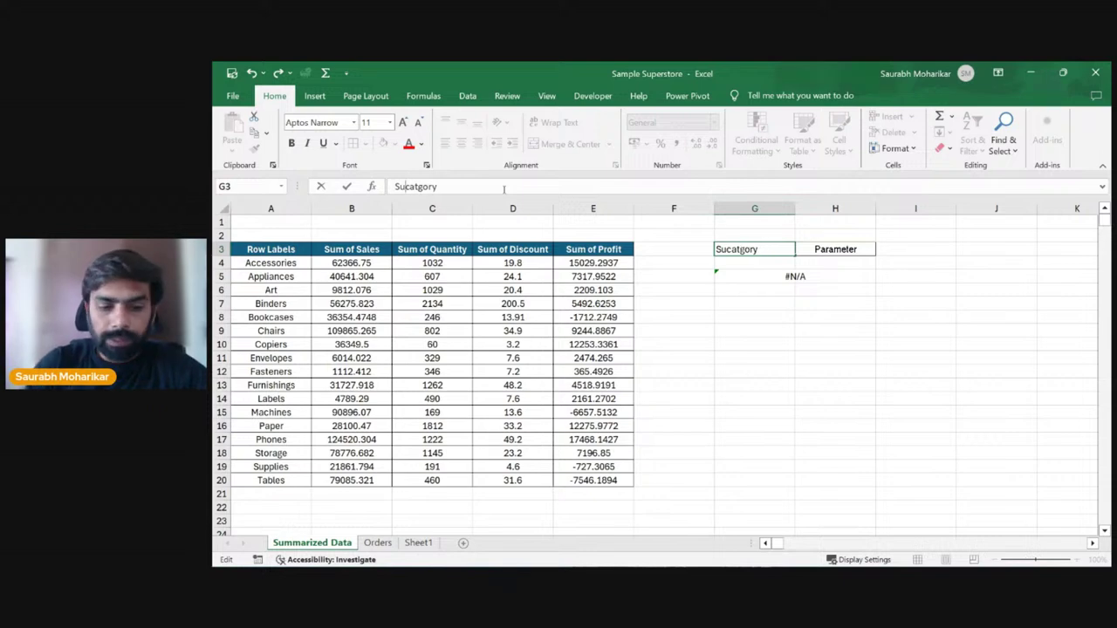
type("b")
key("Return")
key("Up")
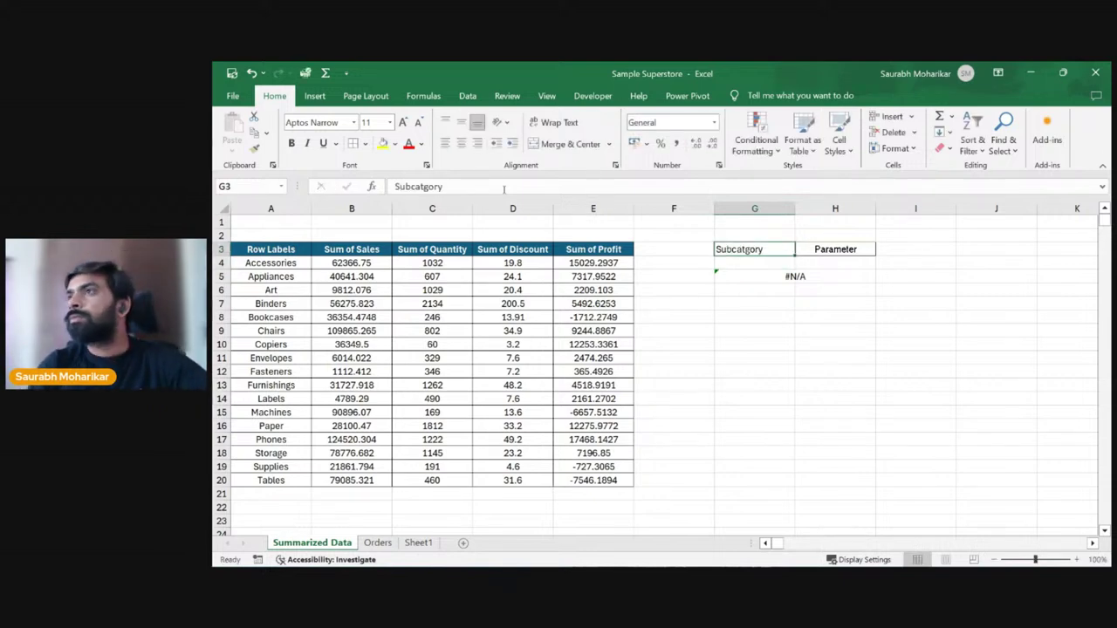
key("ctrl+c")
key("Left")
key("Left")
key("Left")
key("Left")
key("Left")
key("Left")
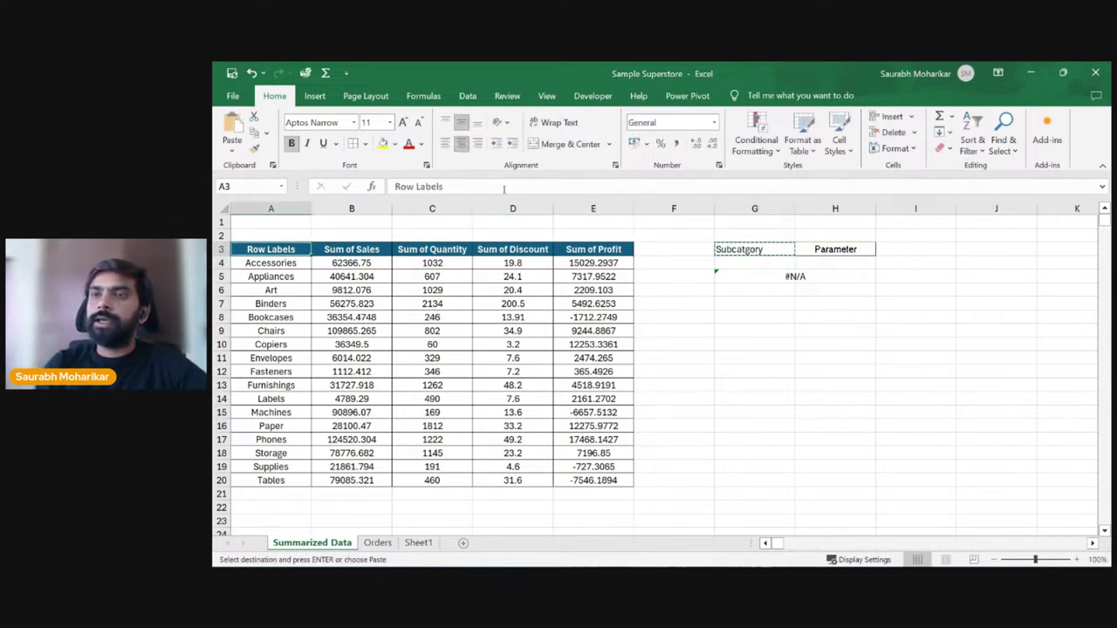
Step: Paste 'Subcatgory' over Row Labels in A3
key("ctrl+v")
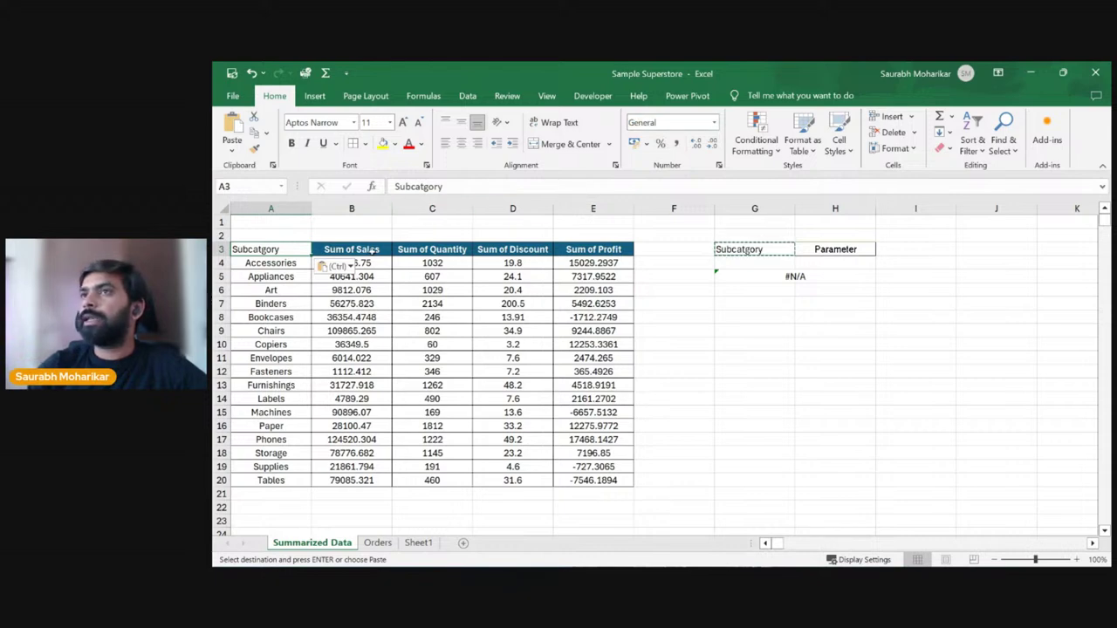
key("Right")
key("Escape")
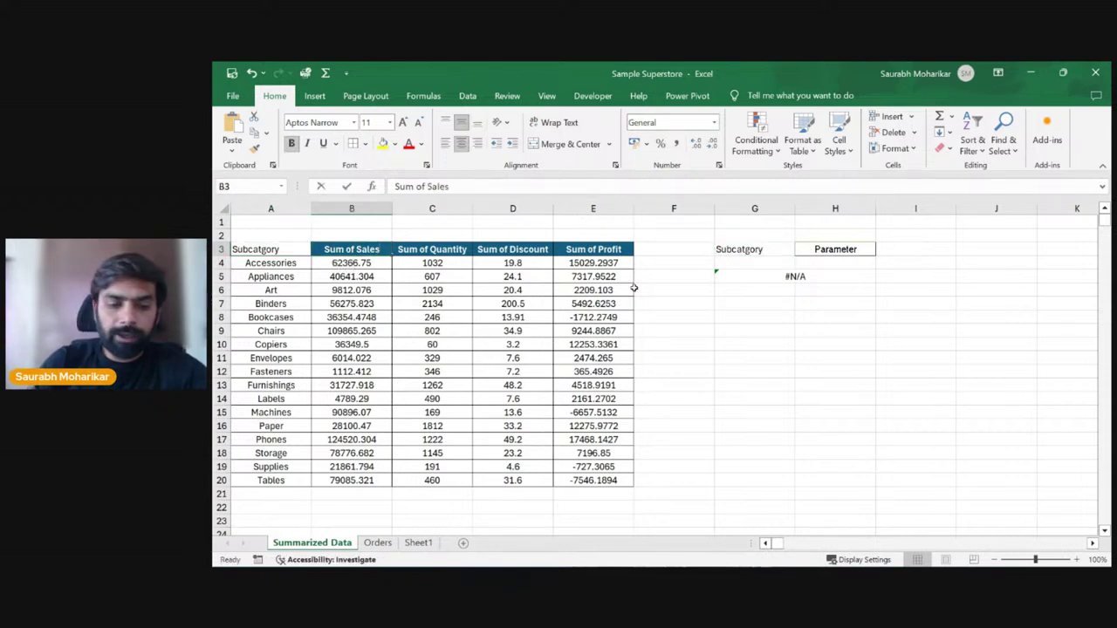
Step: Rename headers B3:E3 to Sales, Quantity, Discount and Profit
type("Sales")
key("Tab")
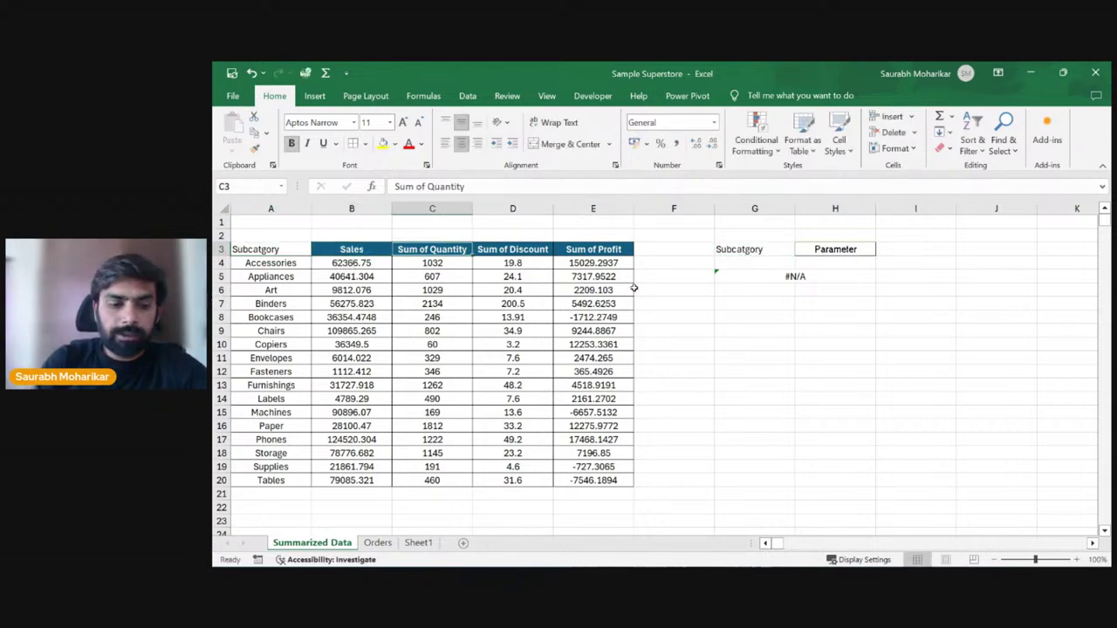
type("W")
key("BackSpace")
type("Quantity")
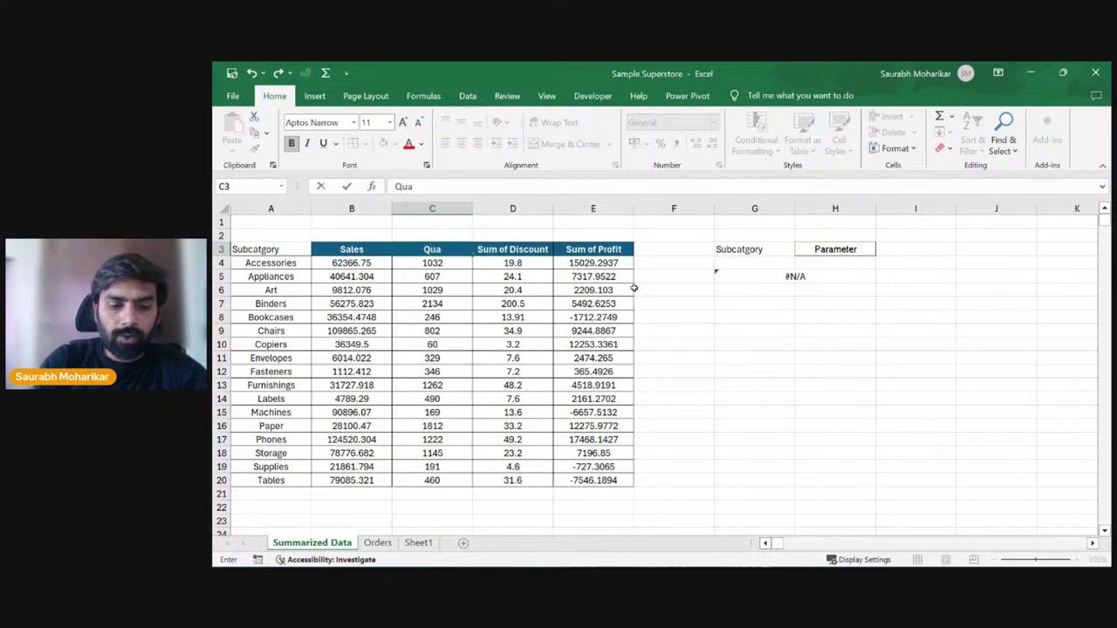
key("Tab")
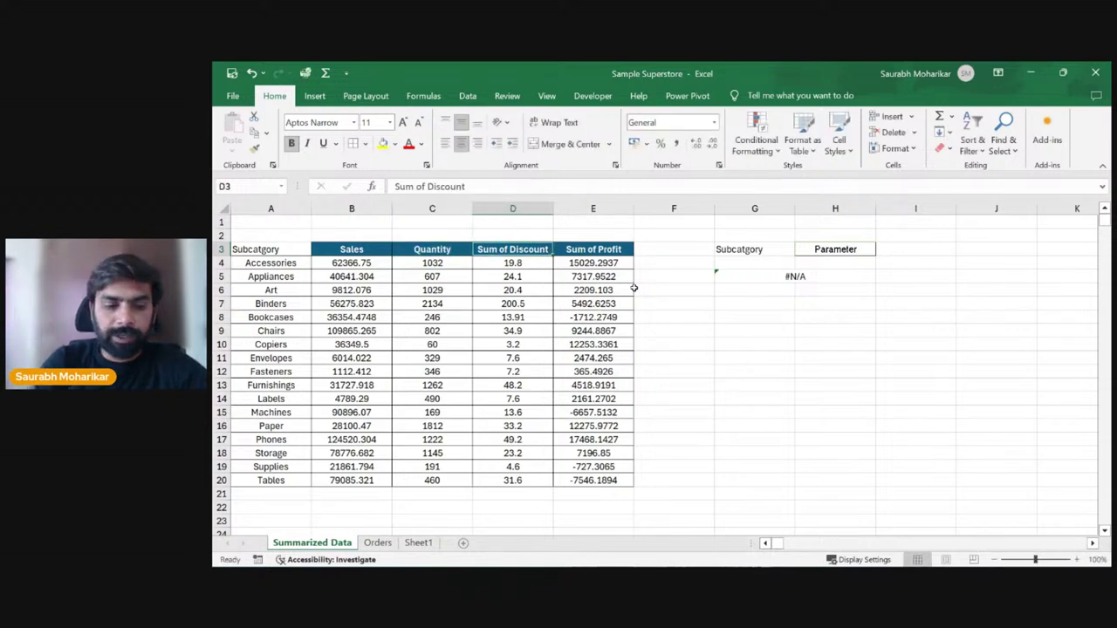
type("Discount")
key("Tab")
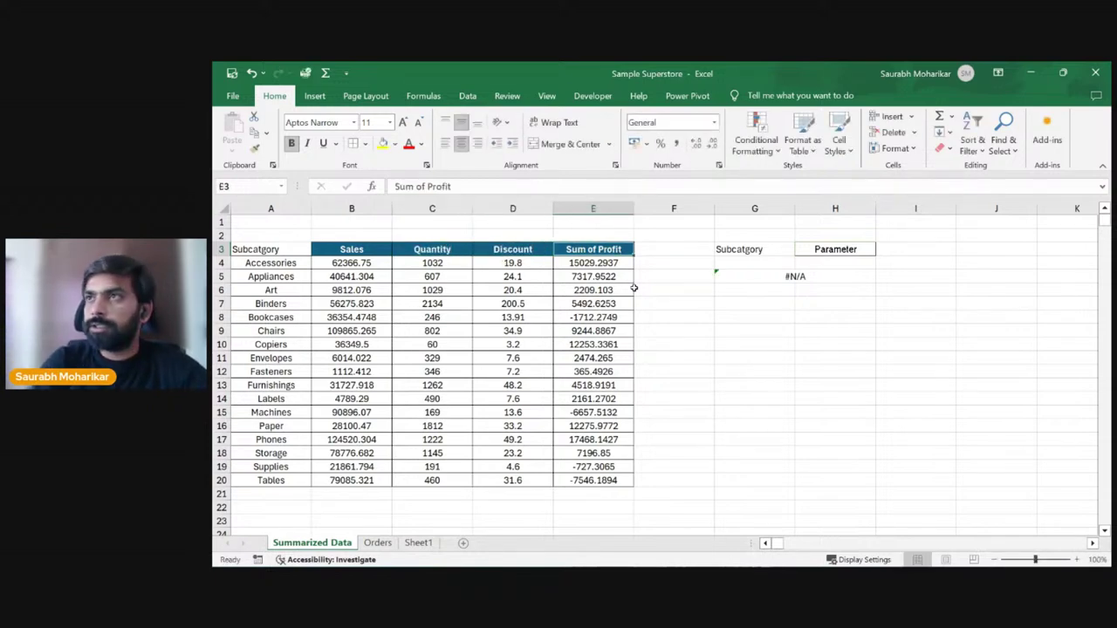
type("Profit")
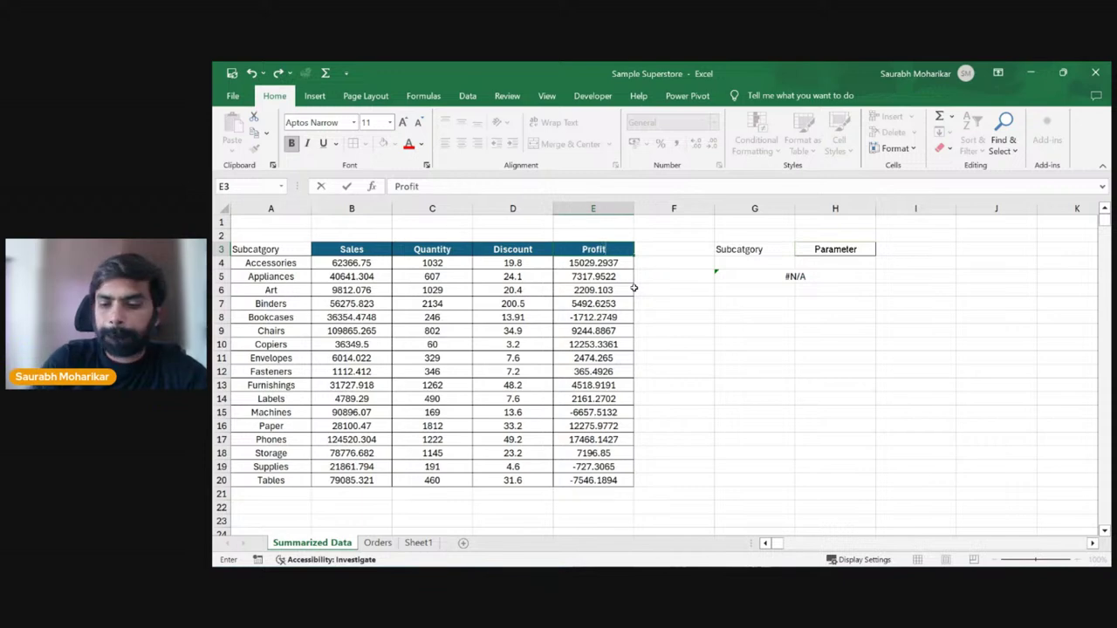
key("Return")
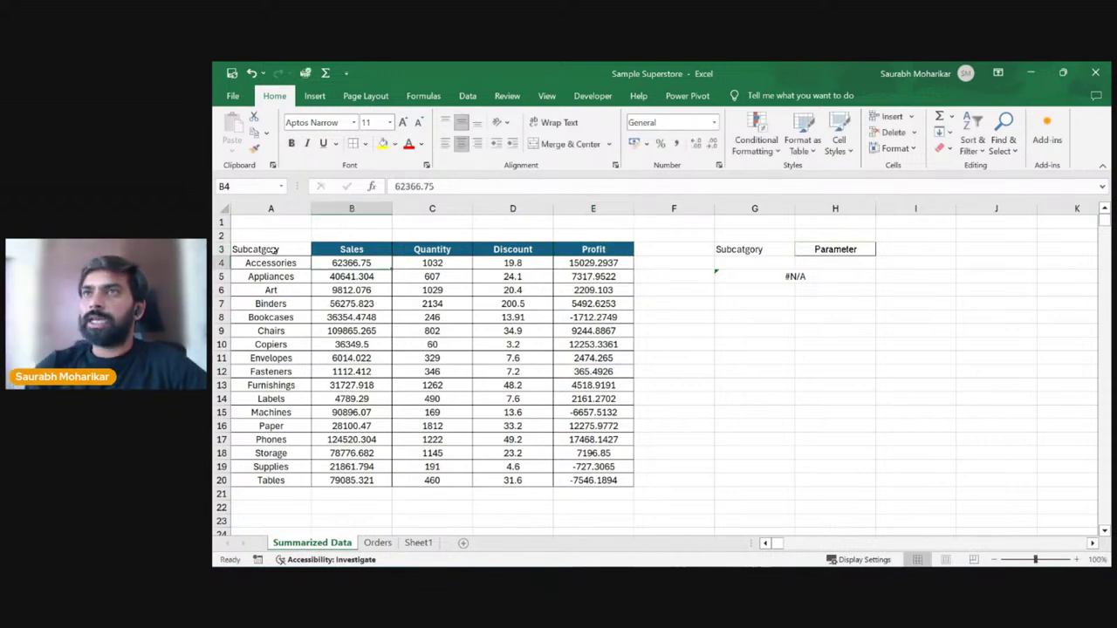
left_click_drag(273, 250, 602, 480)
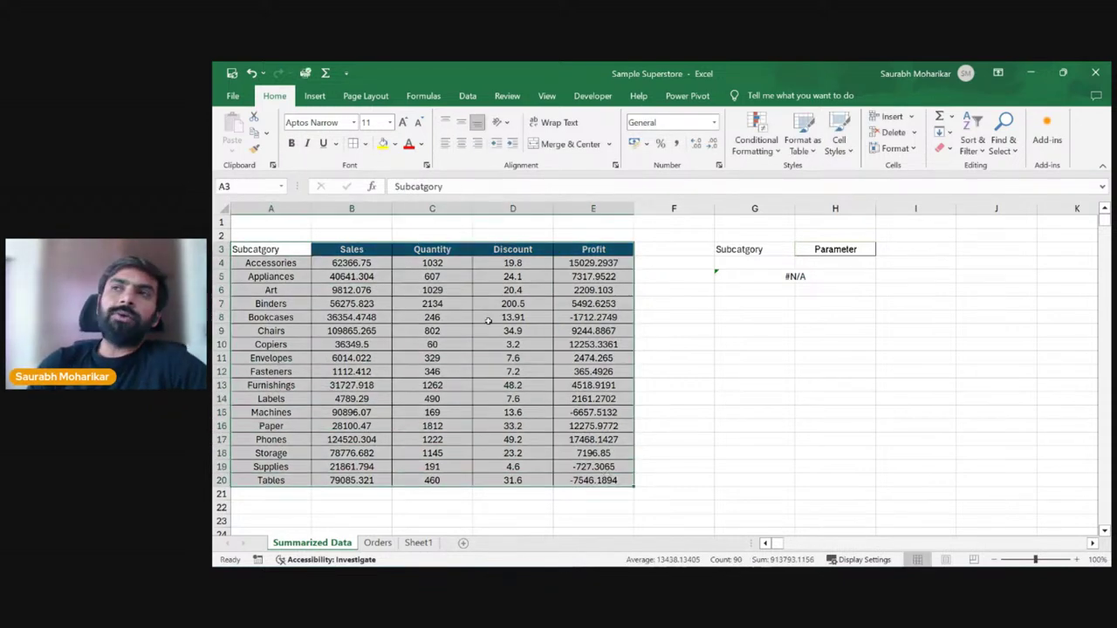
Step: Enter Art in G4 and Sales in H4 to test the G5 lookup
left_click(761, 265)
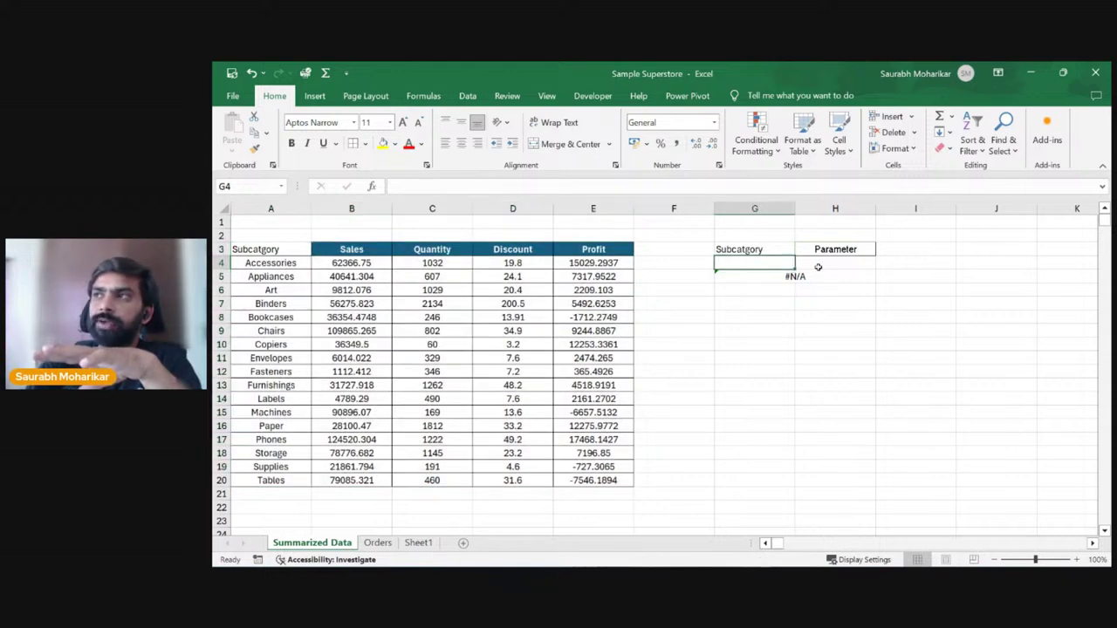
left_click(813, 275)
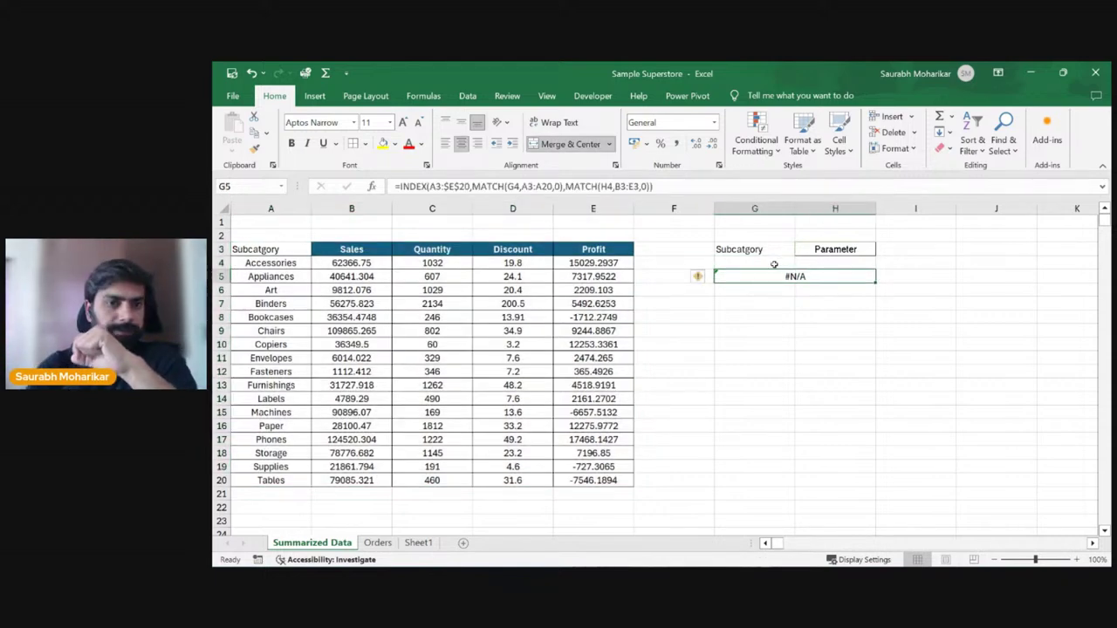
left_click(781, 261)
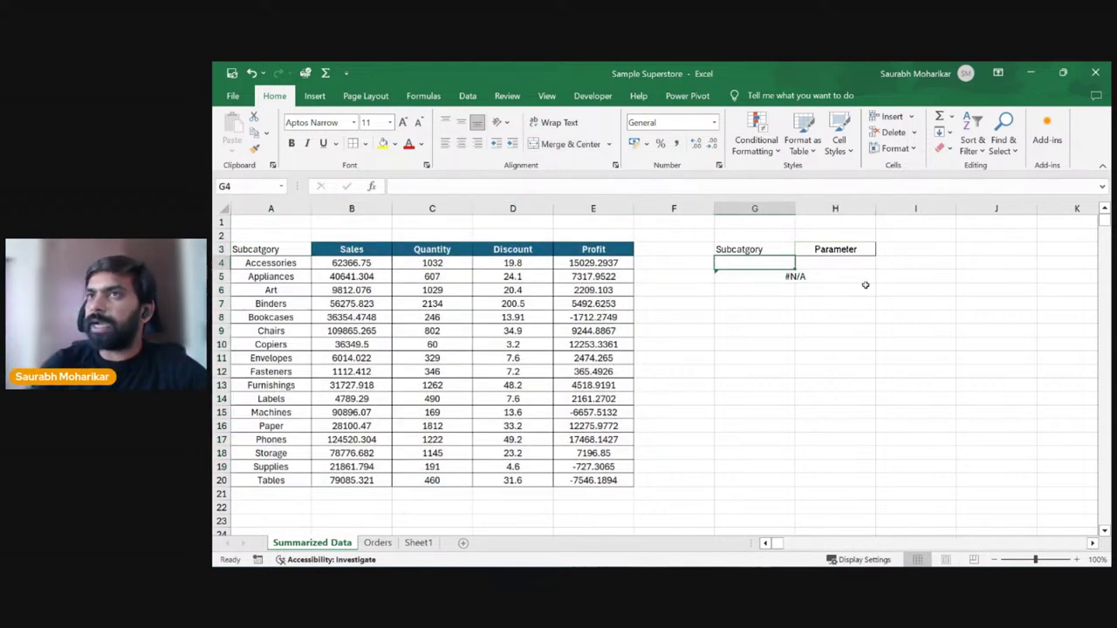
type("Art")
key("Tab")
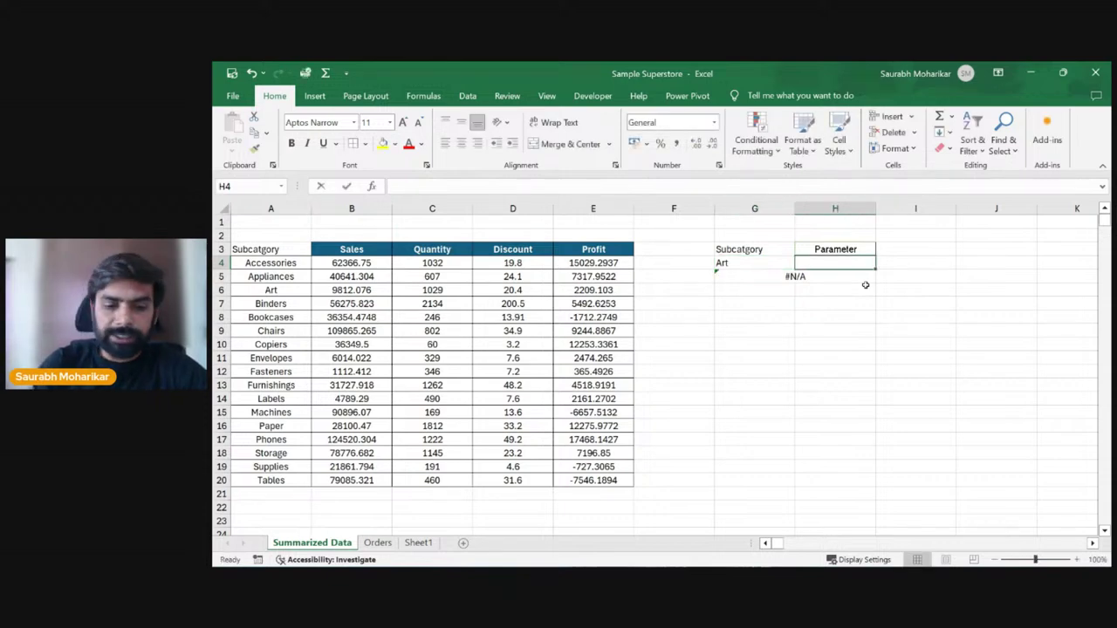
type("Sales")
key("Return")
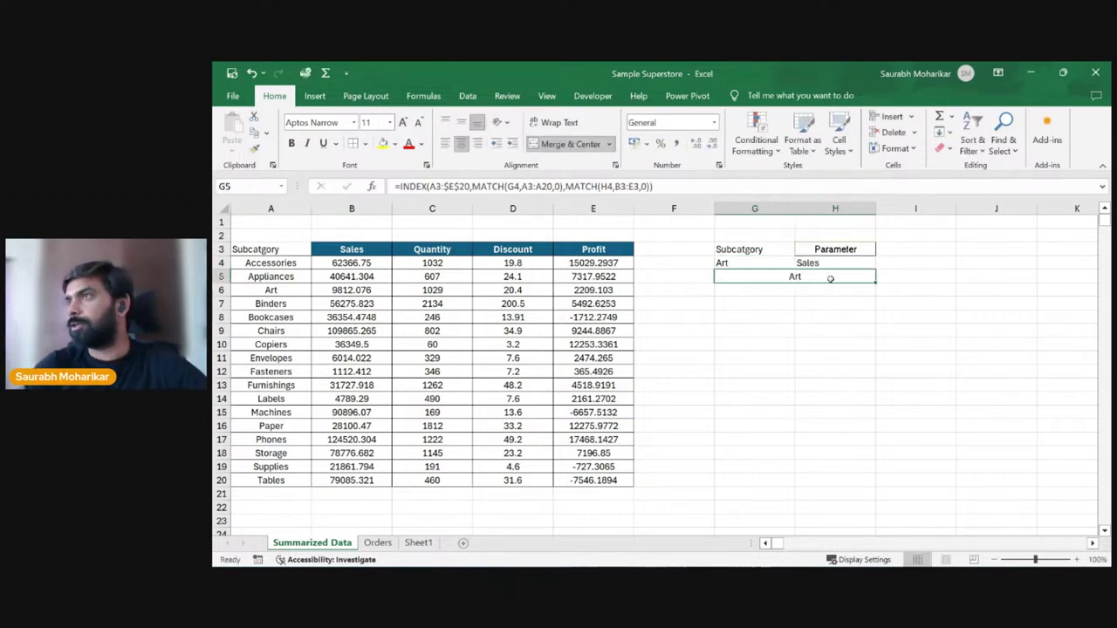
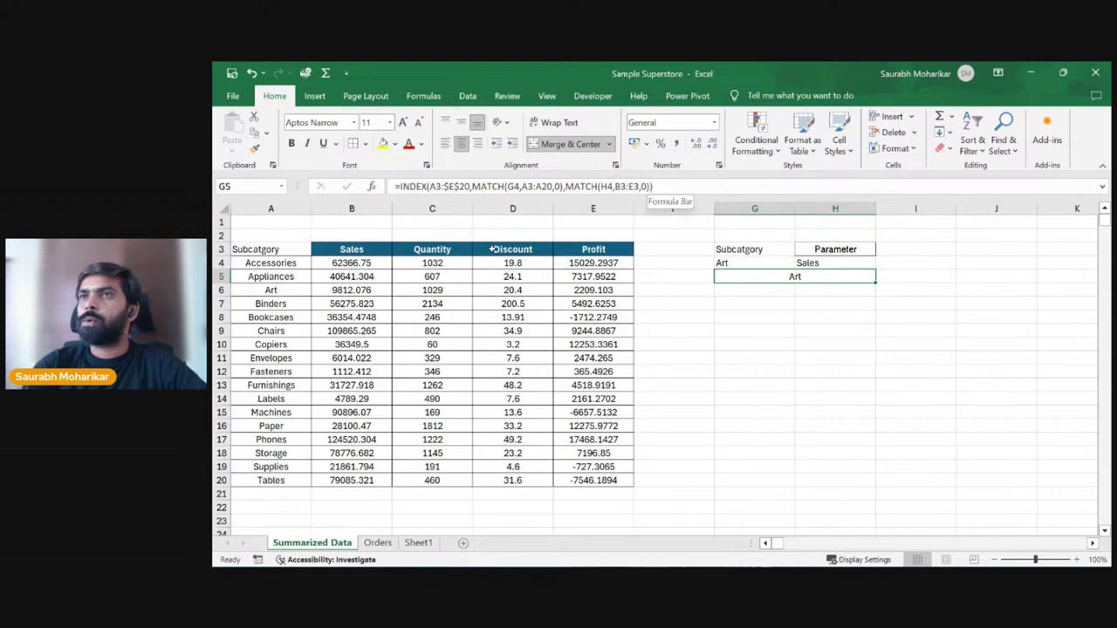
Step: Enter =MATCH(G4,A3:A20,0) in I4, returning 4 as Art's row position
left_click_drag(272, 262, 273, 289)
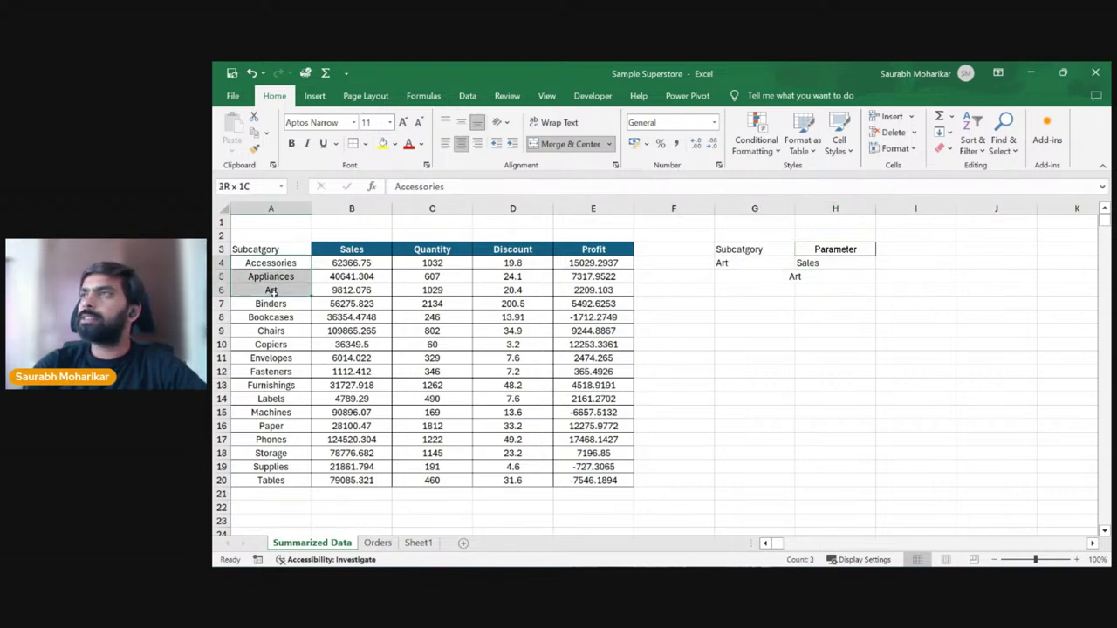
left_click(810, 277)
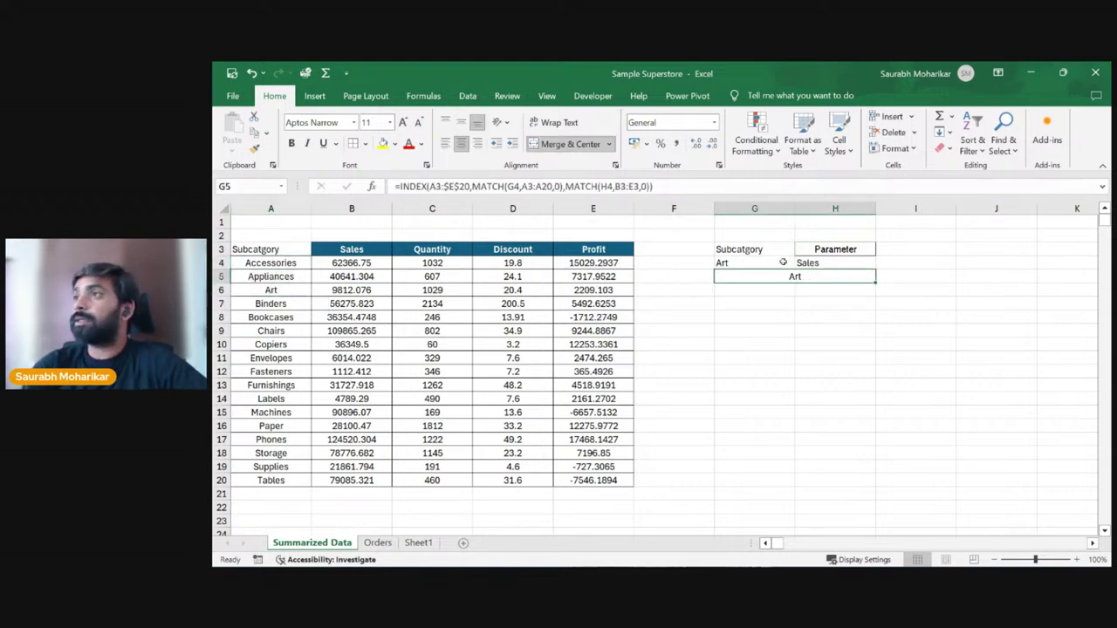
left_click(812, 261)
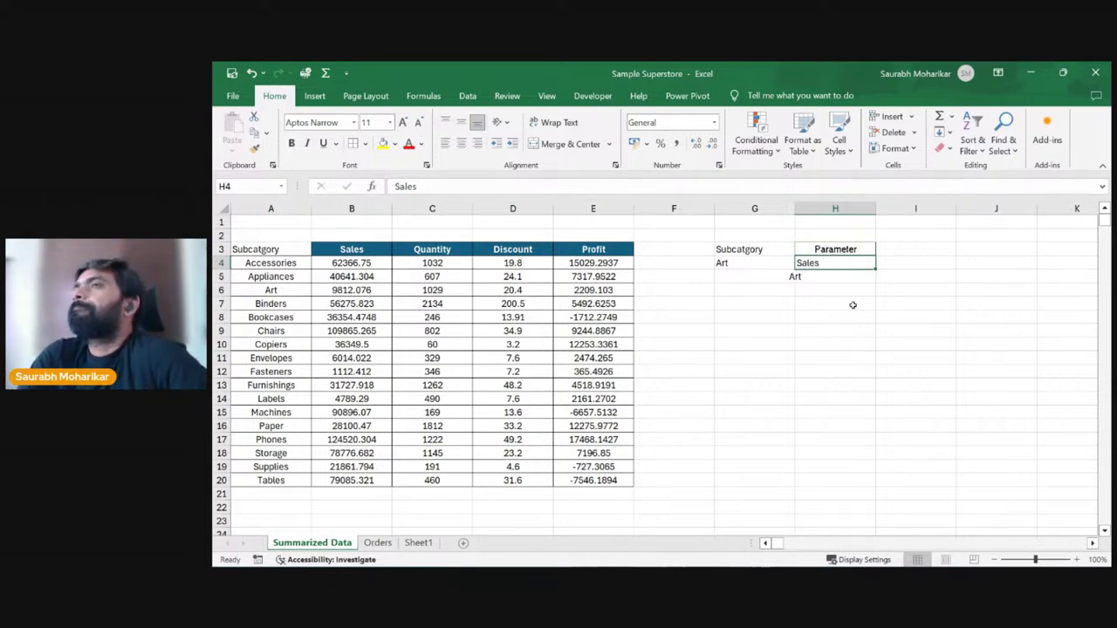
left_click(786, 280)
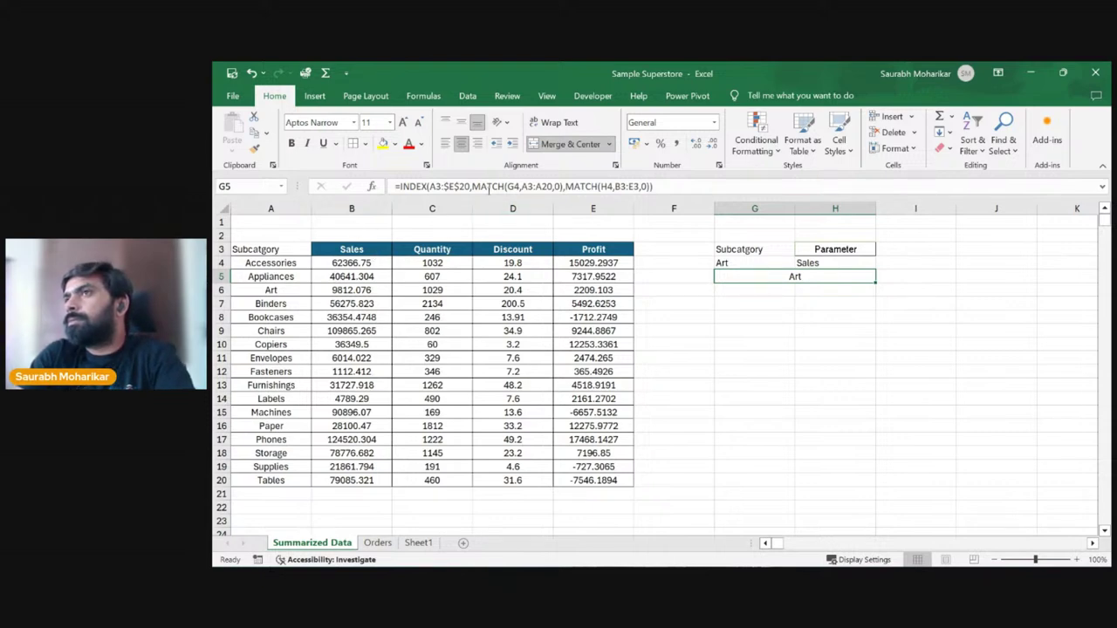
left_click_drag(472, 186, 563, 188)
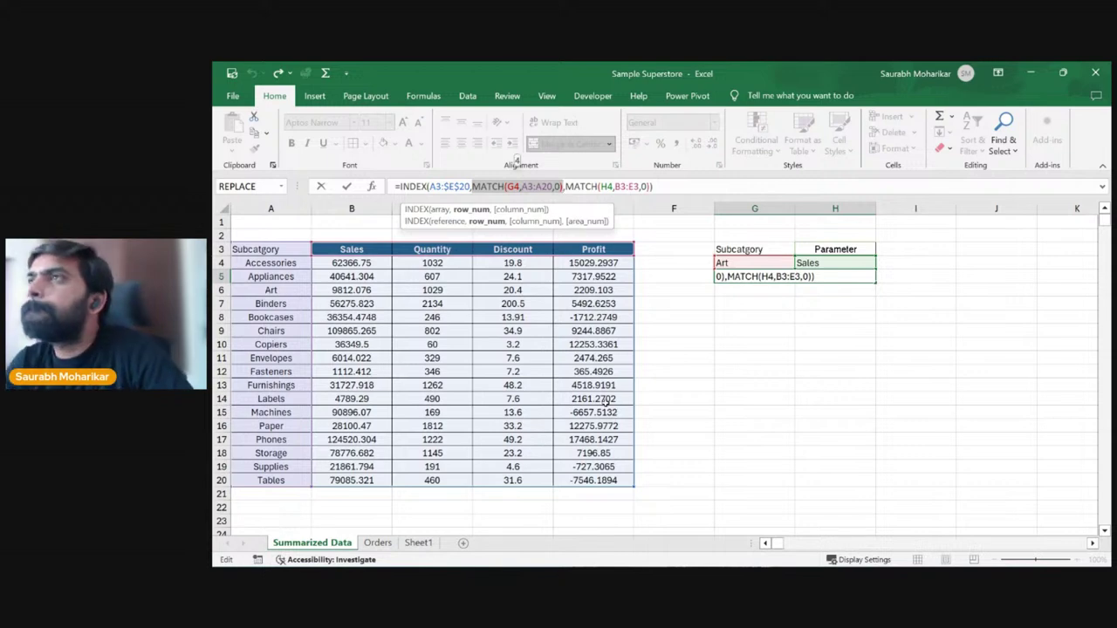
key("ctrl+c")
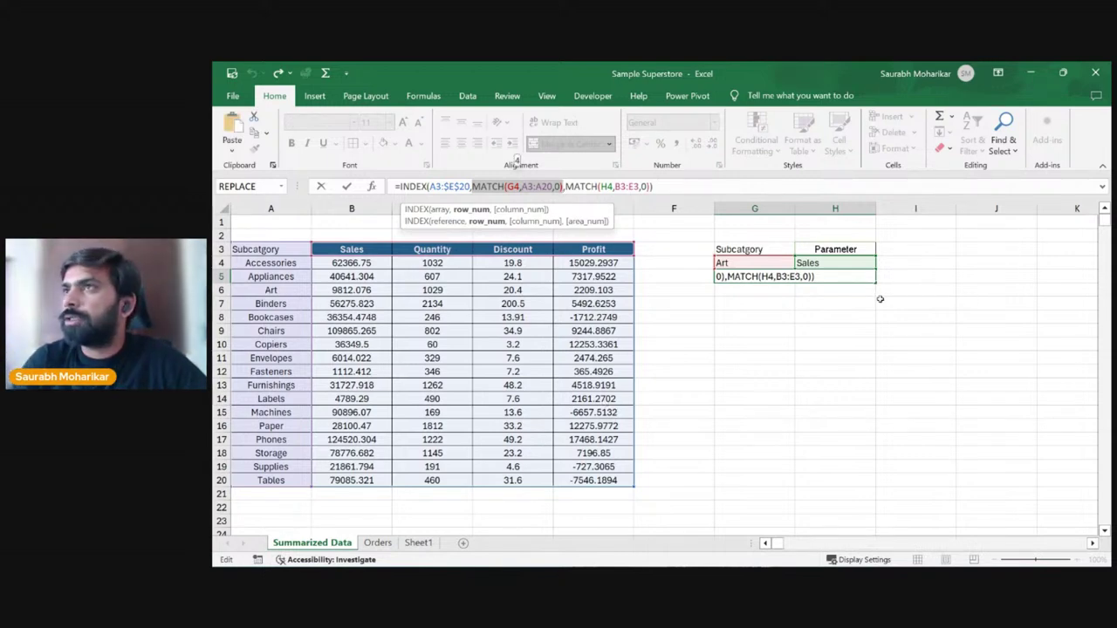
key("Return")
left_click(928, 260)
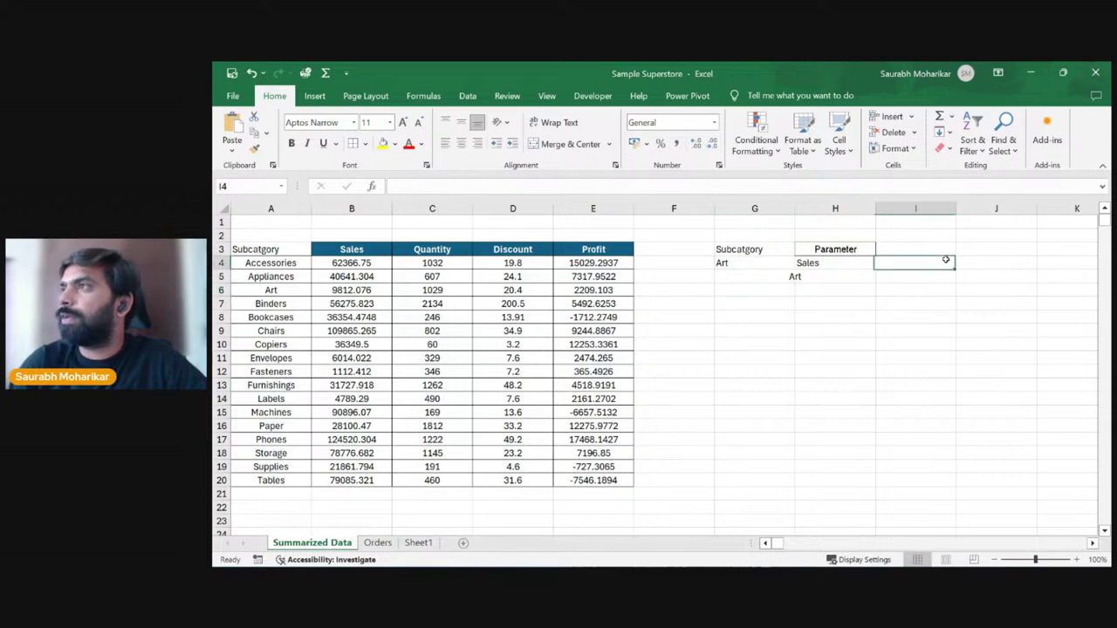
type("=")
key("ctrl+v")
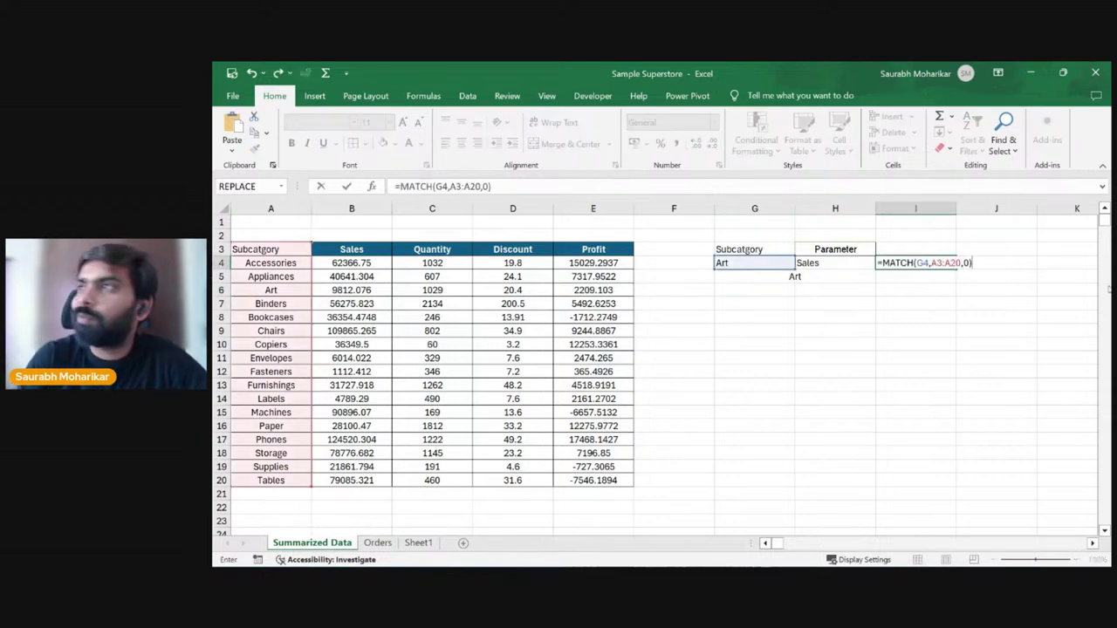
key("Return")
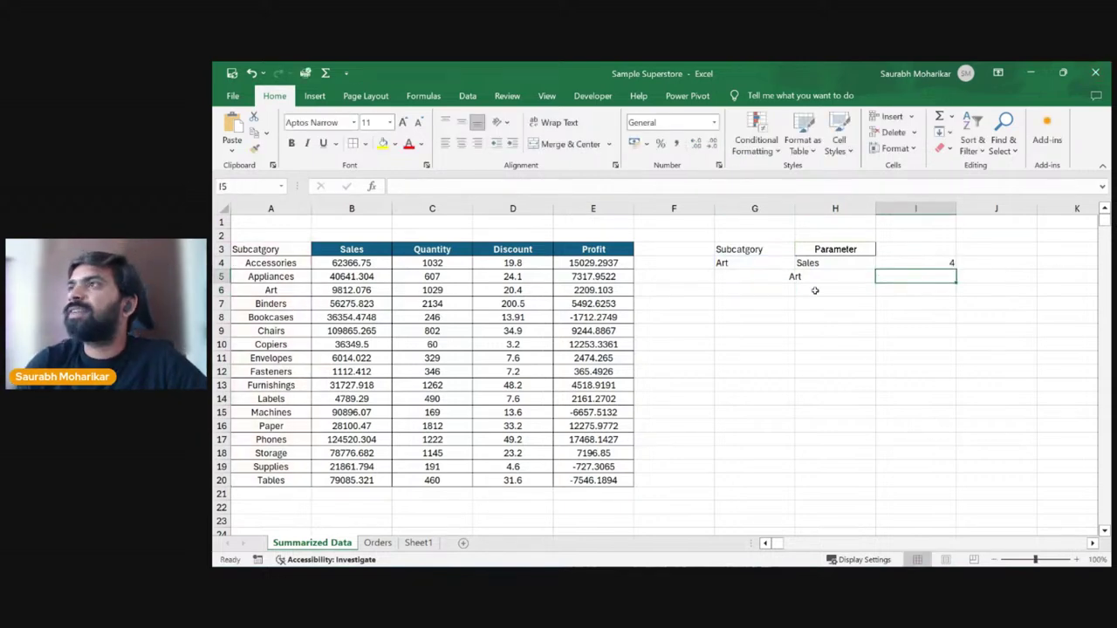
Step: Enter =MATCH(H4,B3:E3,0) in I5, returning 1 as the Sales column position
left_click(923, 262)
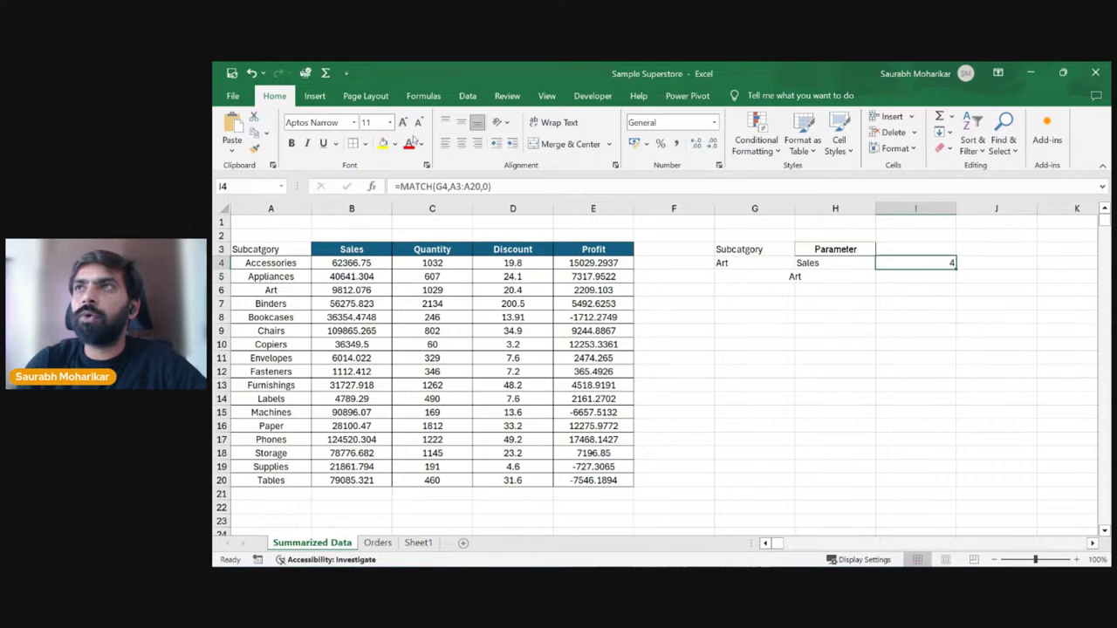
left_click(797, 275)
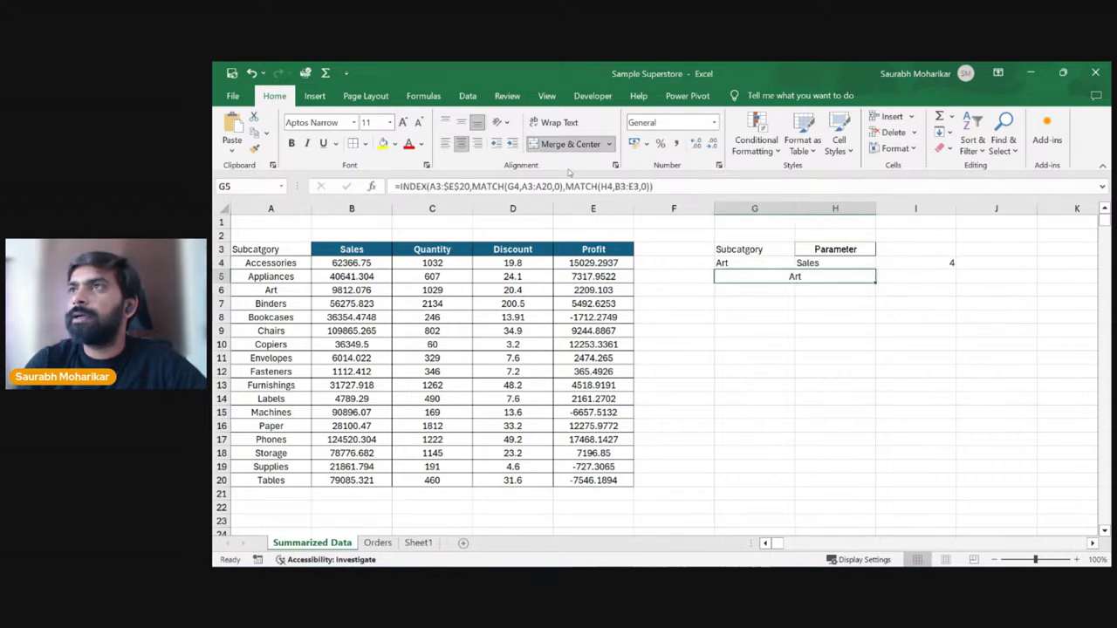
left_click_drag(565, 186, 651, 187)
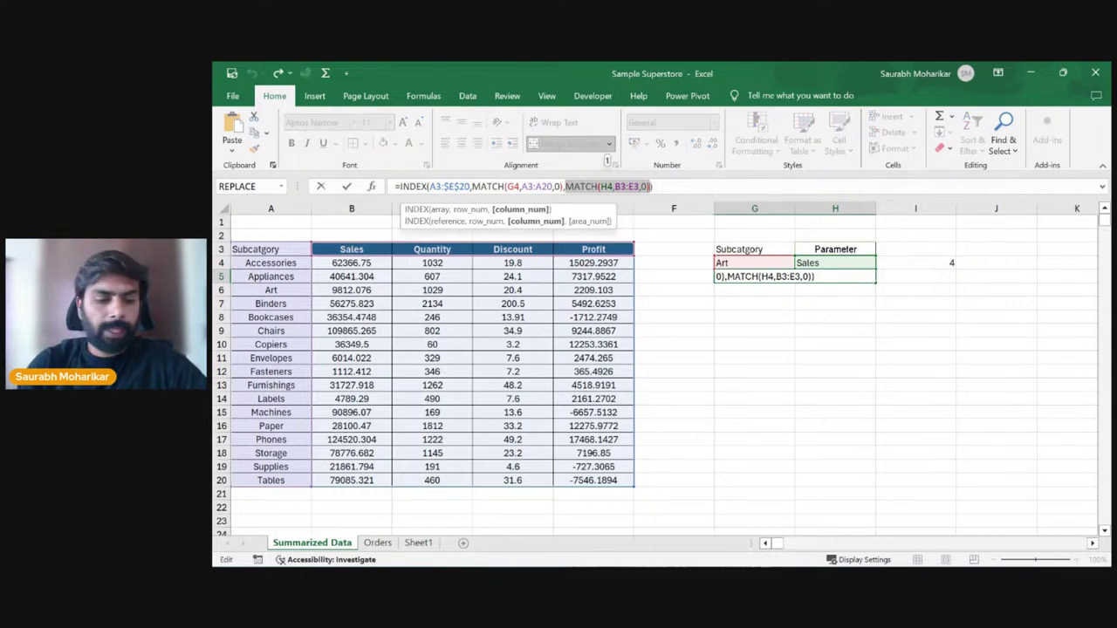
key("Return")
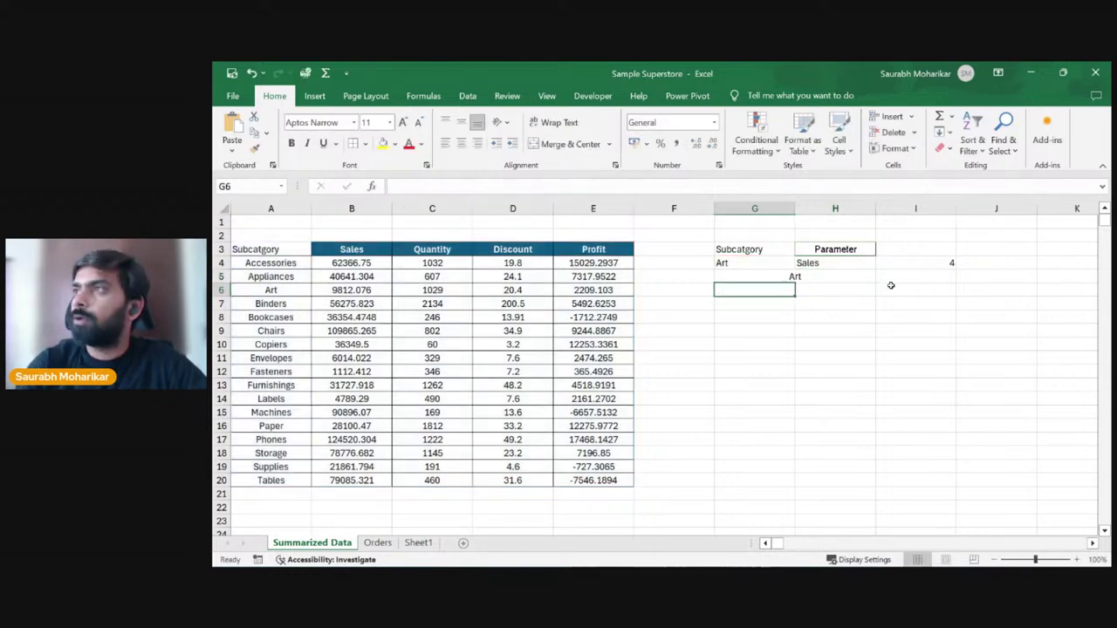
left_click(940, 279)
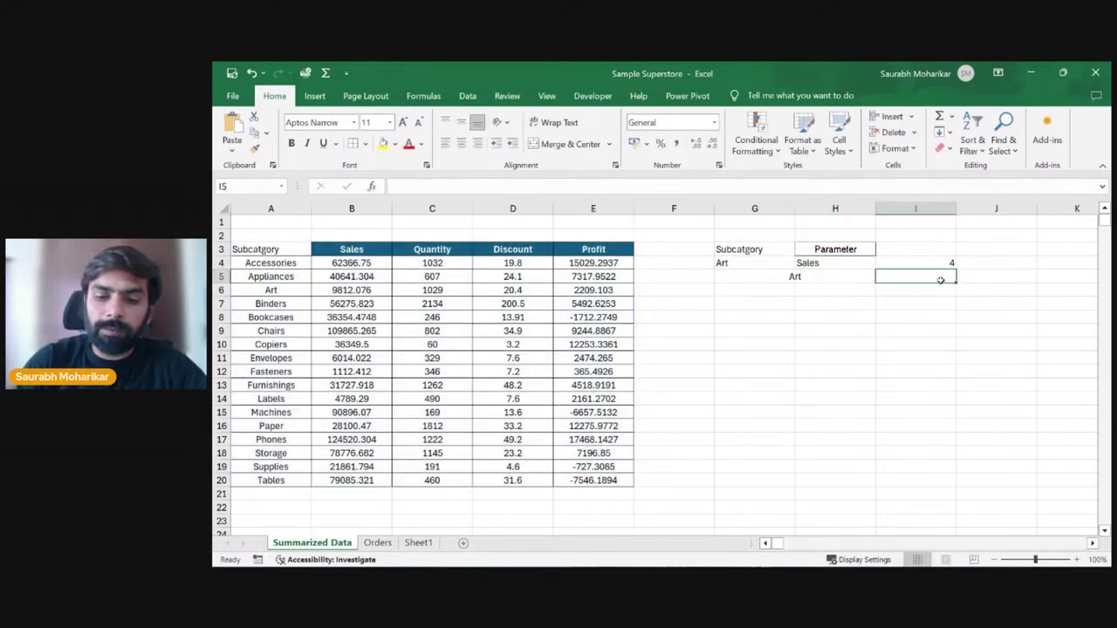
type("=")
key("ctrl+v")
key("Return")
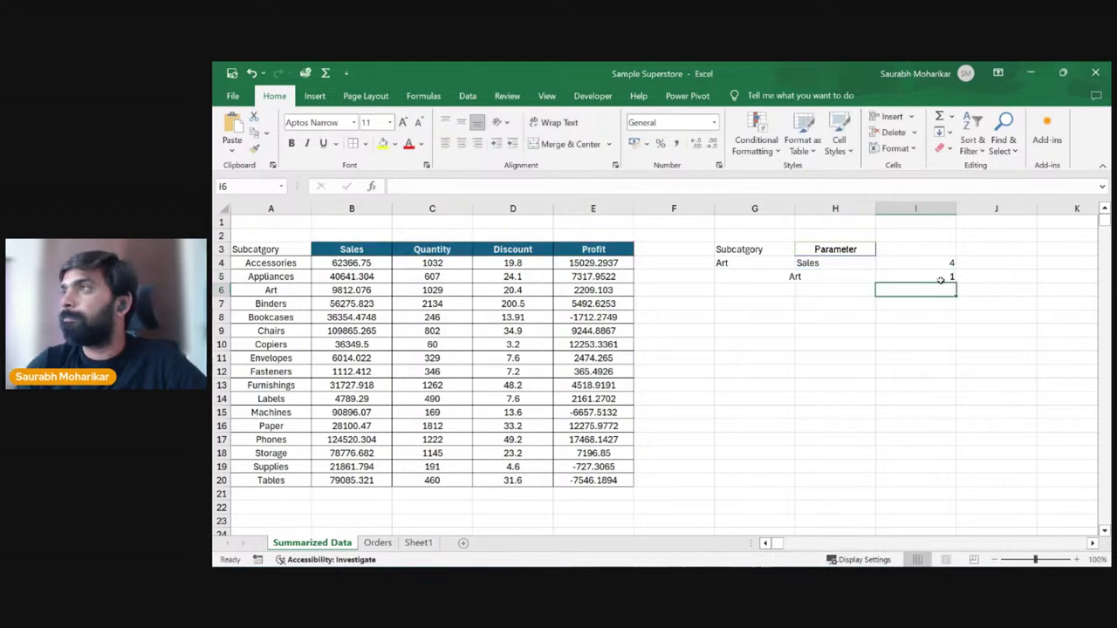
left_click(940, 272)
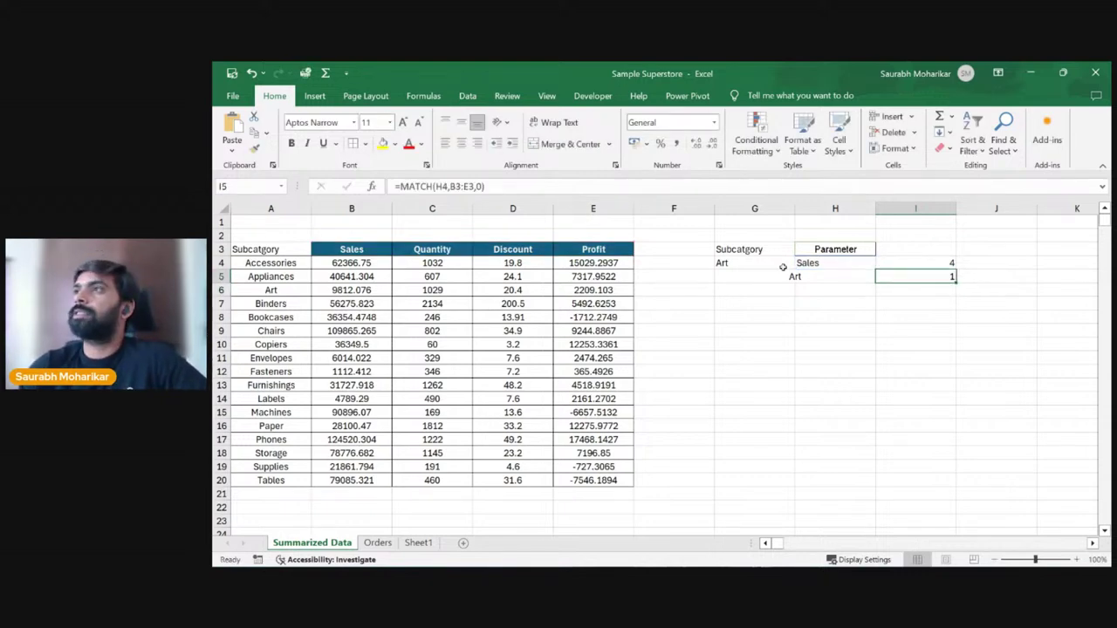
left_click(373, 251)
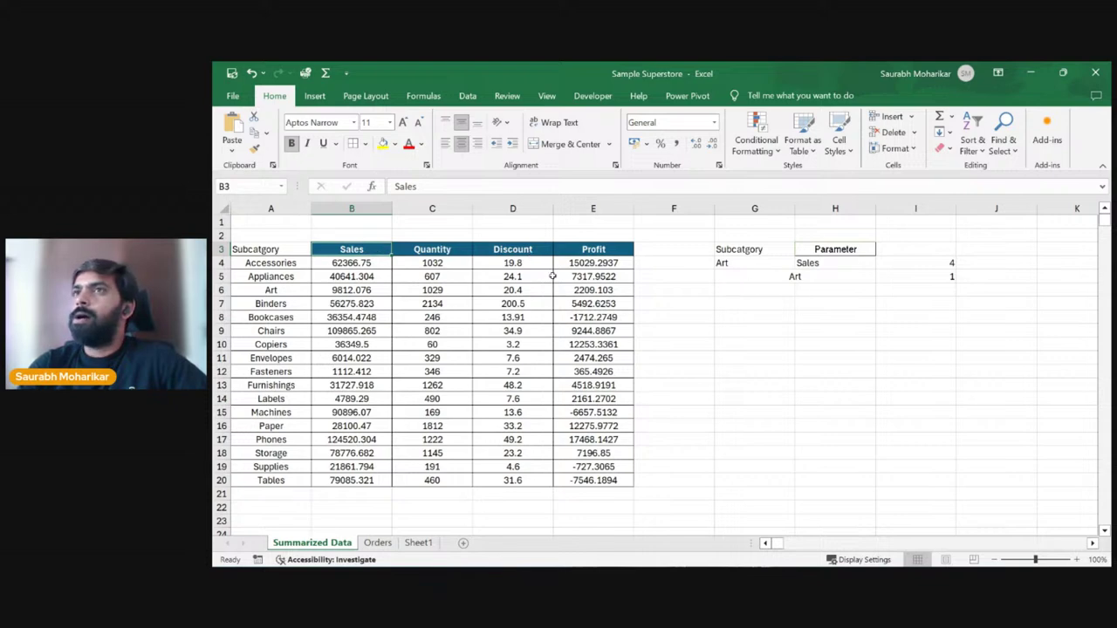
left_click(811, 277)
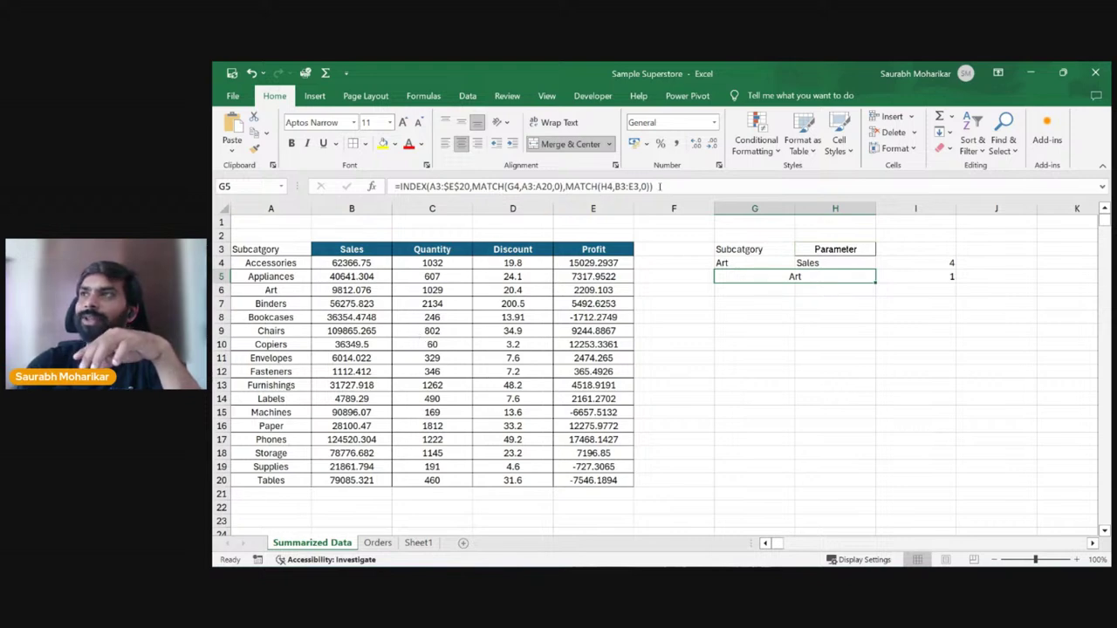
left_click(660, 185)
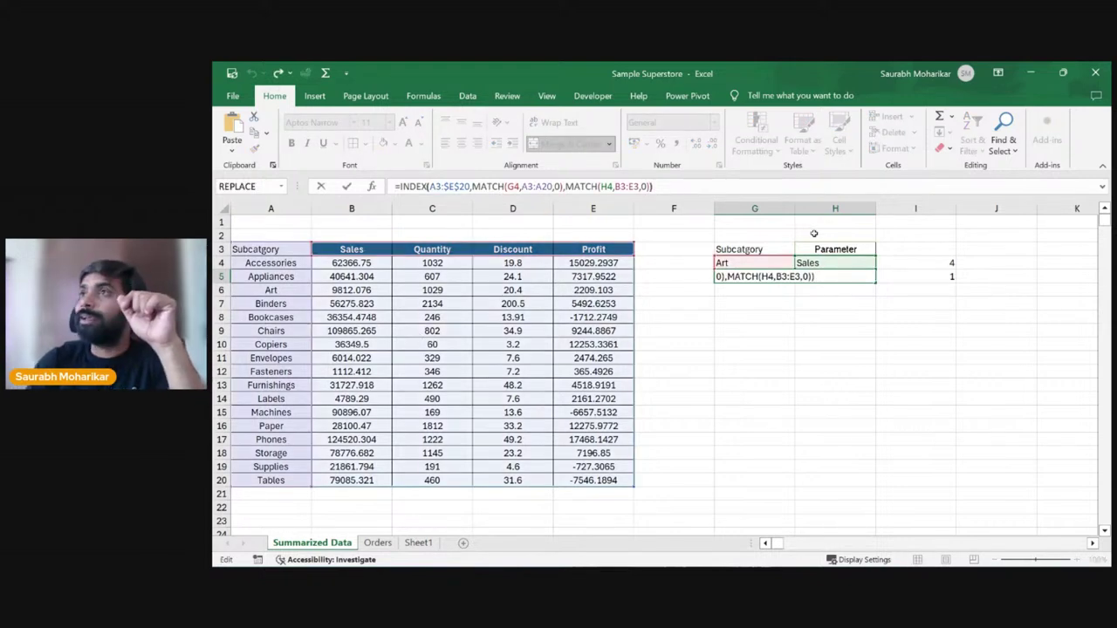
key("Left")
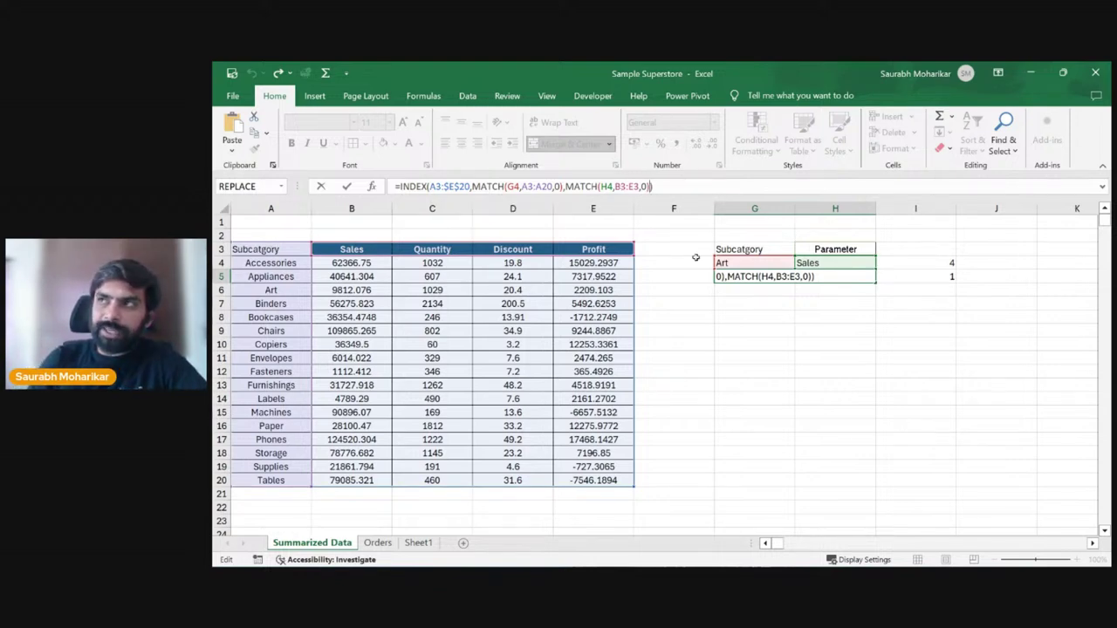
key("Return")
left_click(764, 278)
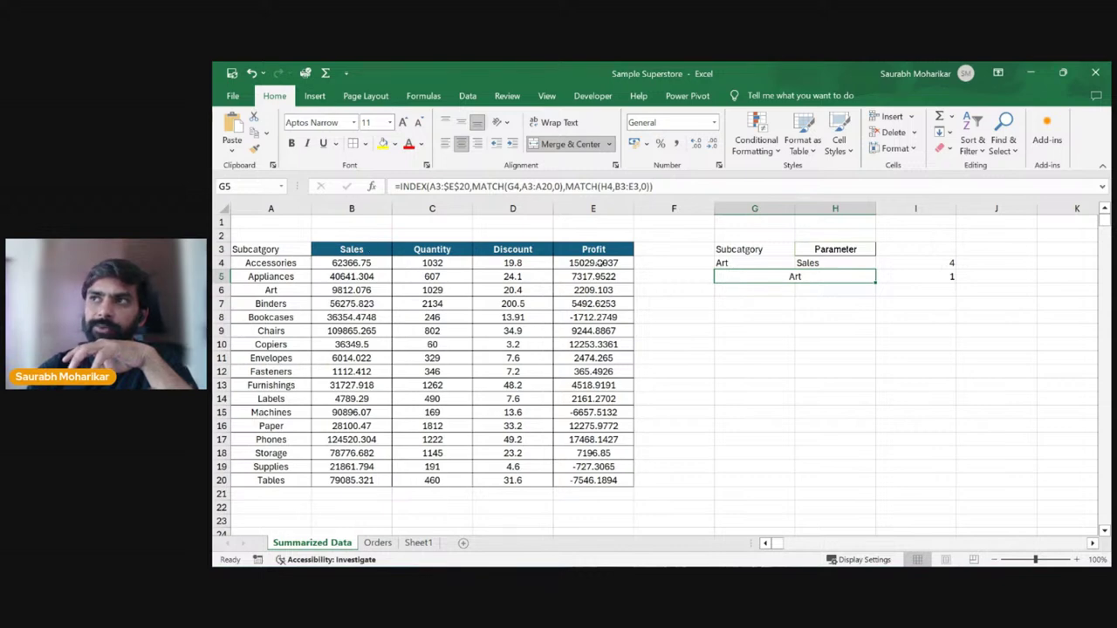
left_click(620, 185)
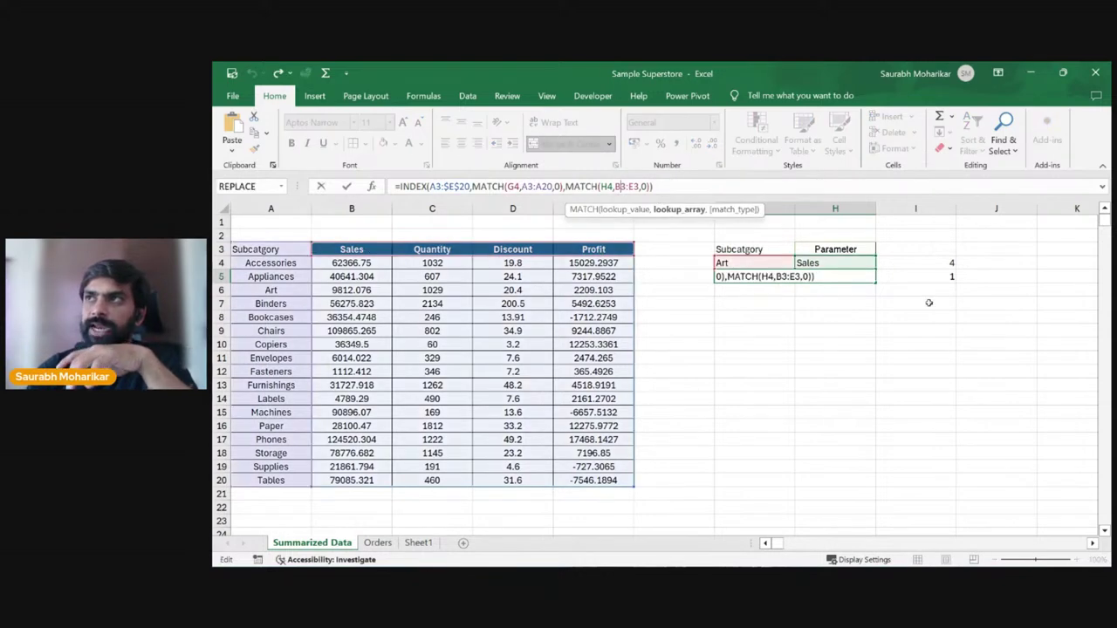
key("BackSpace")
type("A")
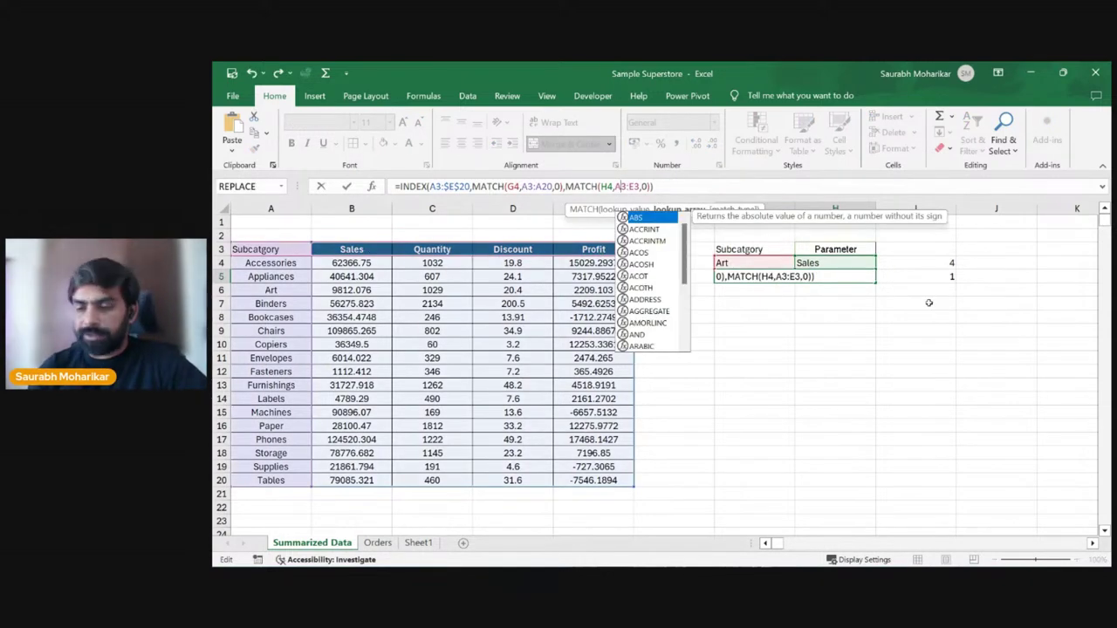
key("Return")
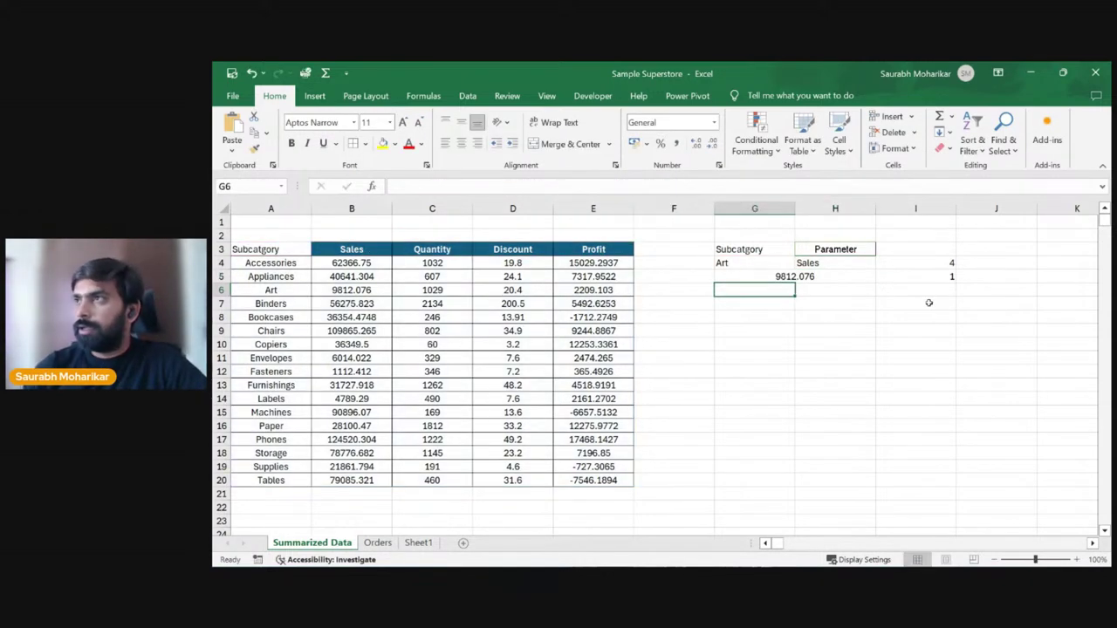
left_click(817, 276)
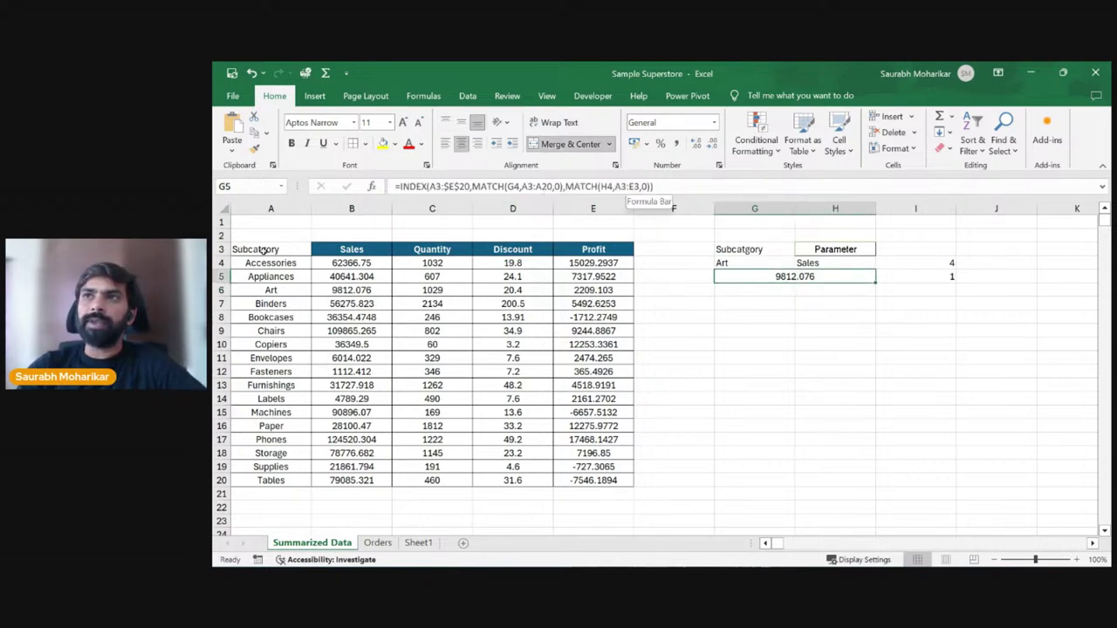
left_click_drag(262, 250, 596, 251)
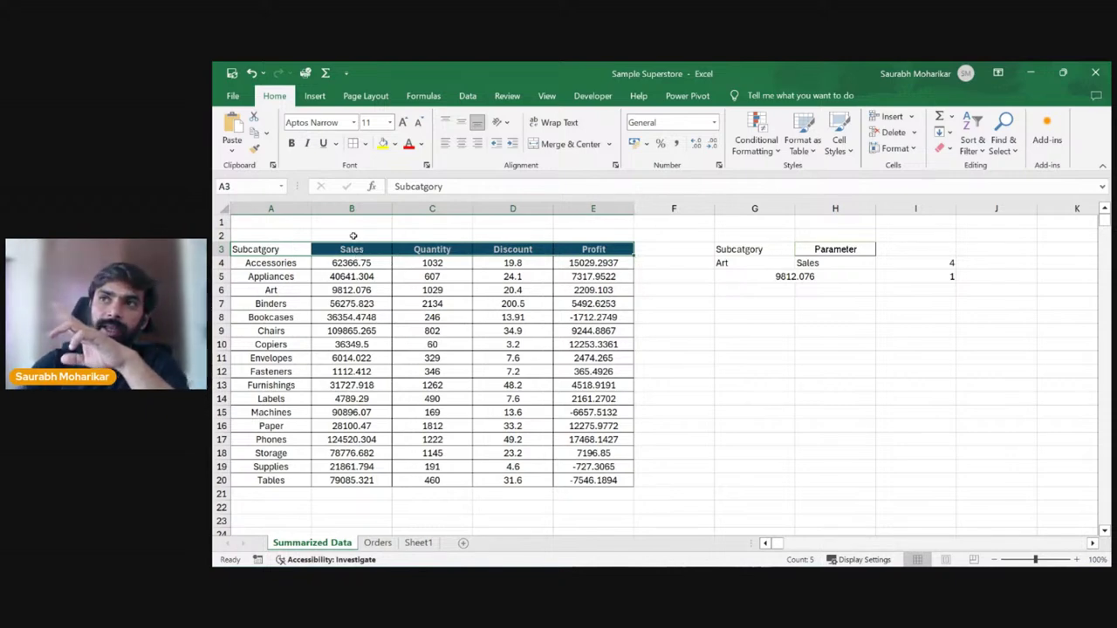
left_click(367, 289)
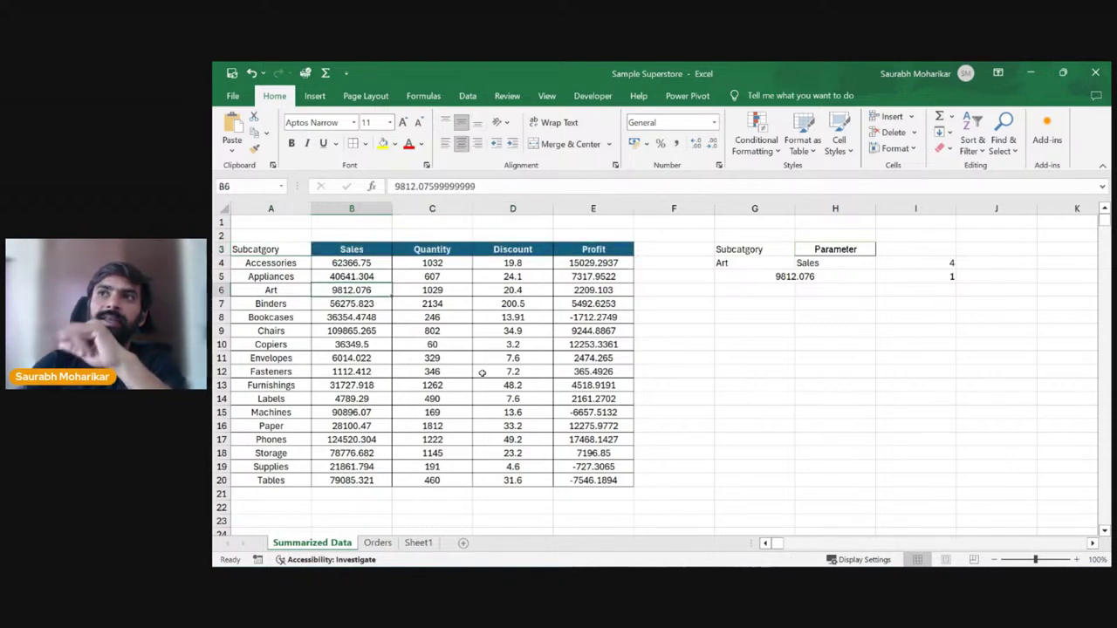
left_click(838, 264)
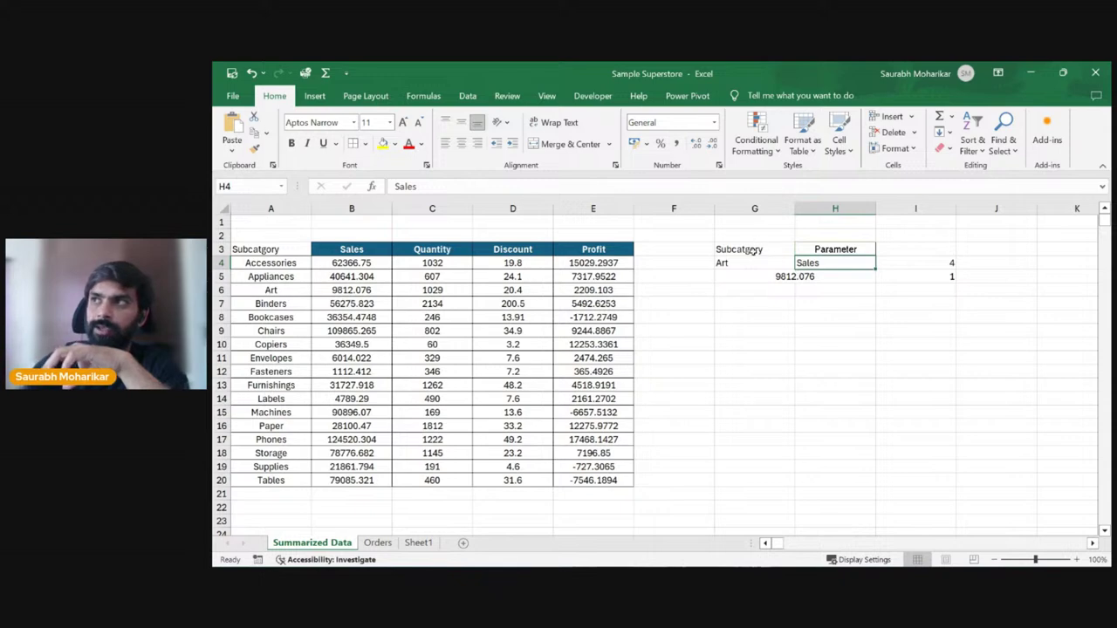
left_click(828, 280)
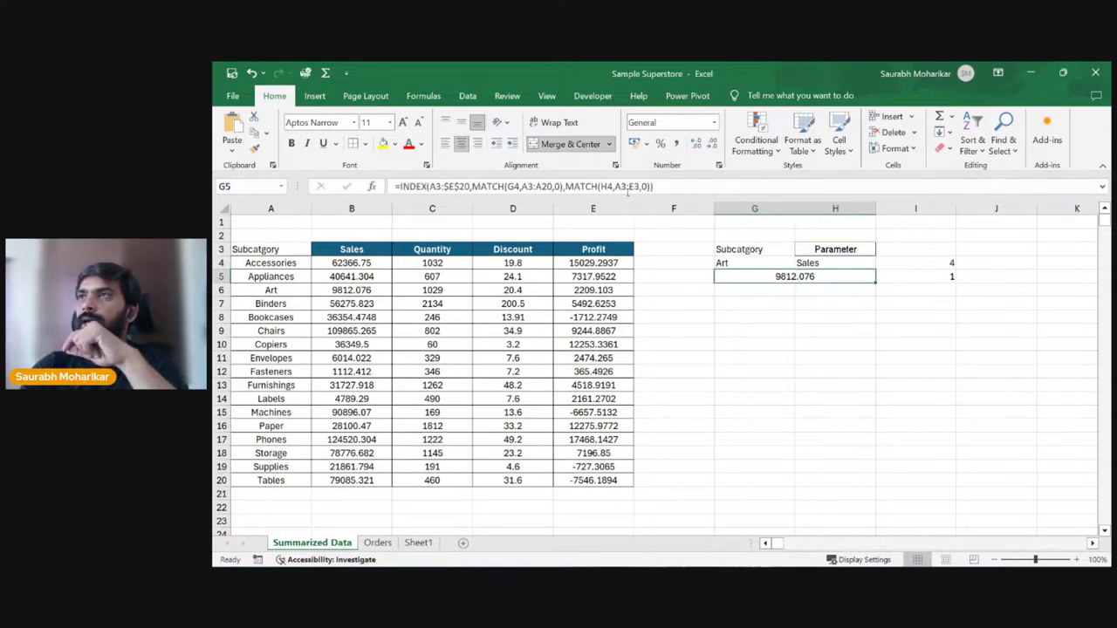
left_click(623, 186)
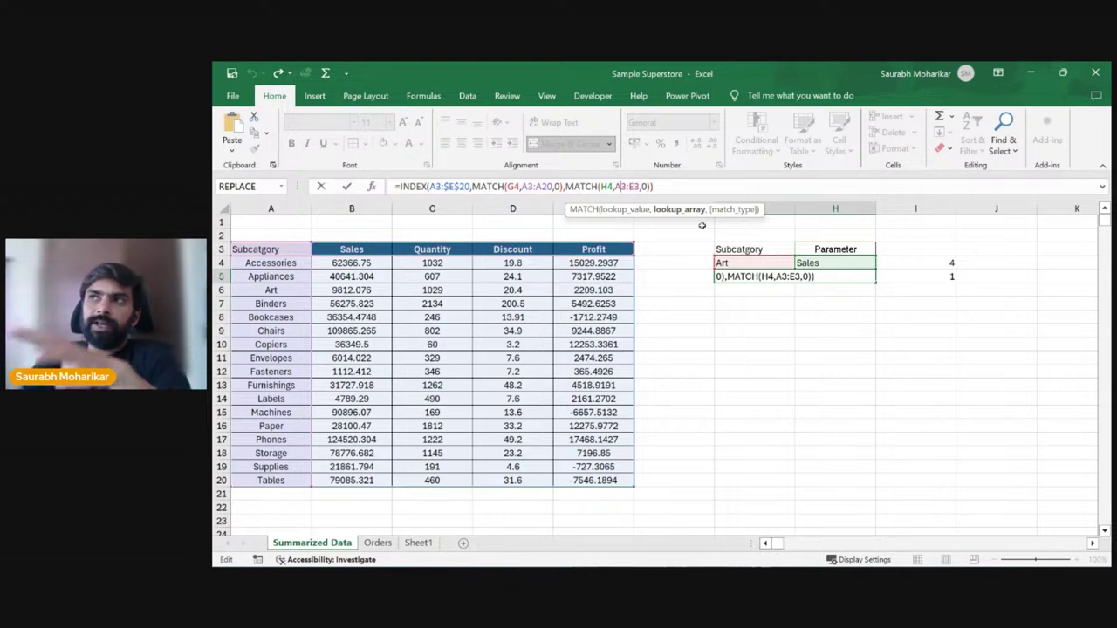
Step: Add +1 after the column MATCH in G5's lookup formula
key("Return")
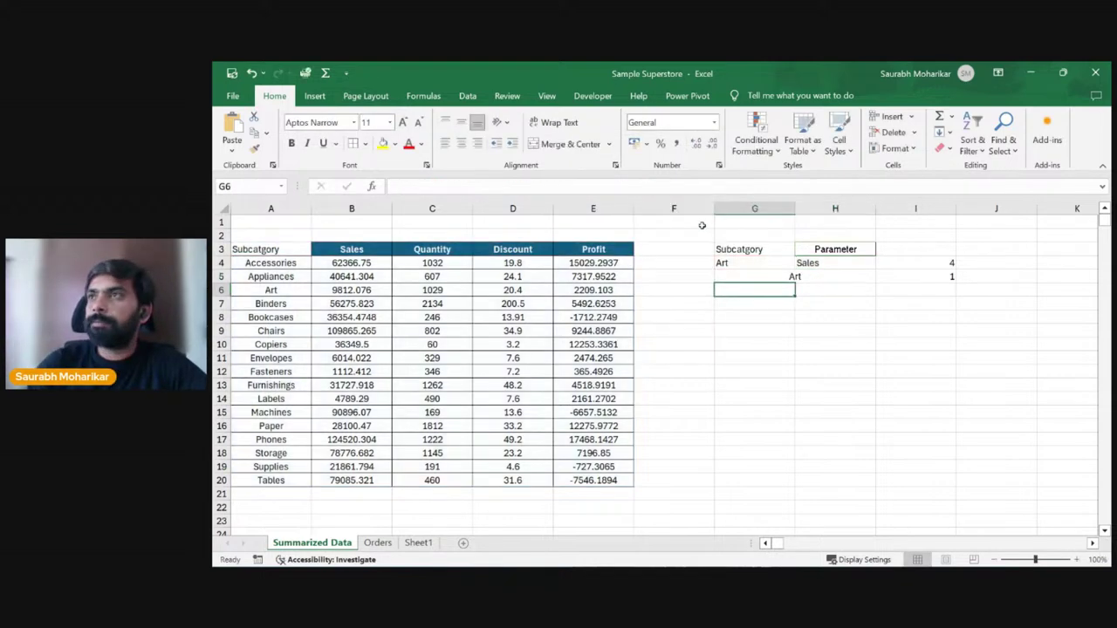
left_click(790, 276)
left_click(367, 249)
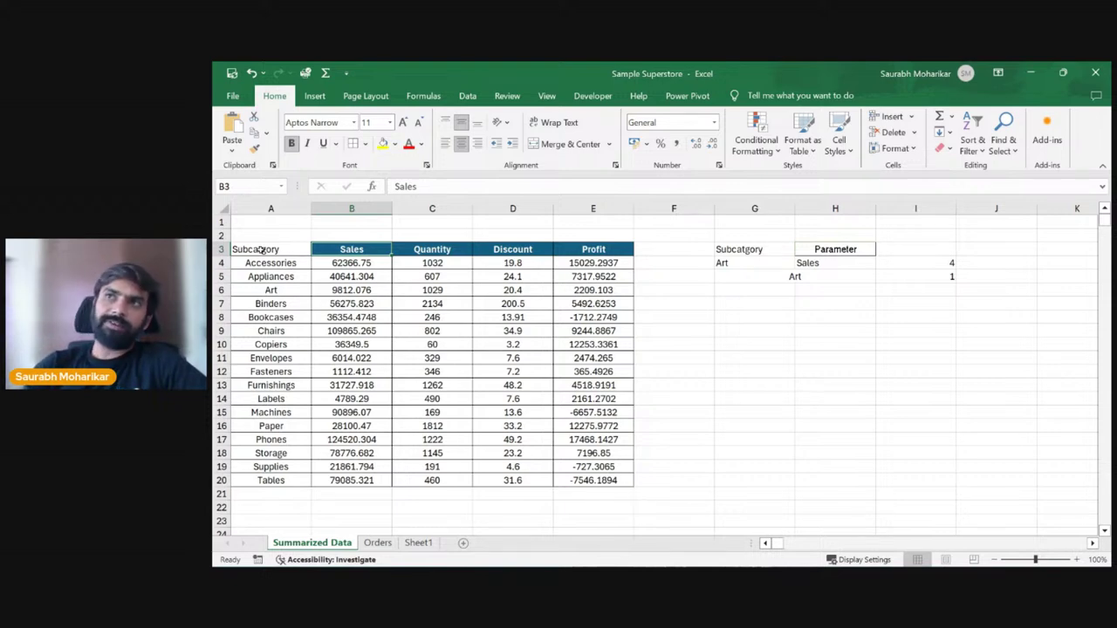
double_click(818, 277)
left_click(653, 187)
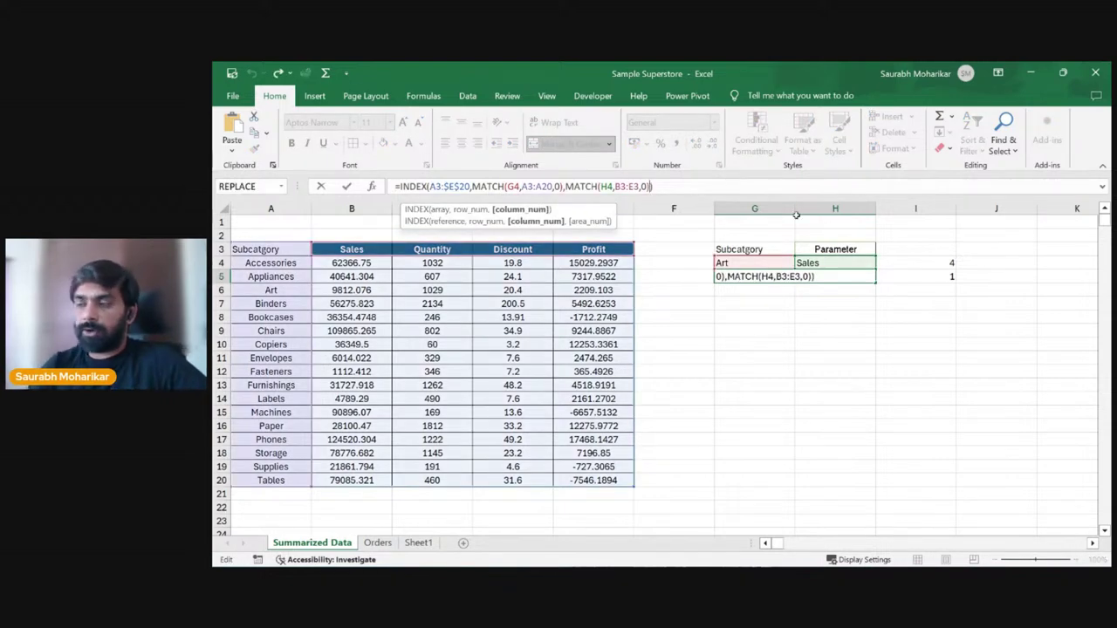
type("+")
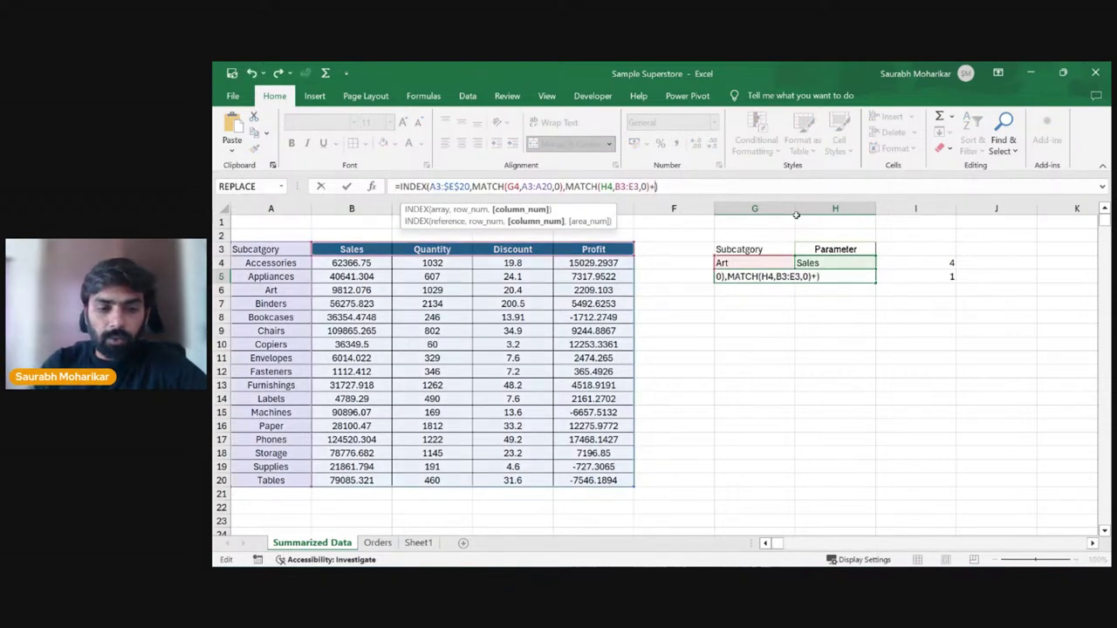
type("1")
key("Return")
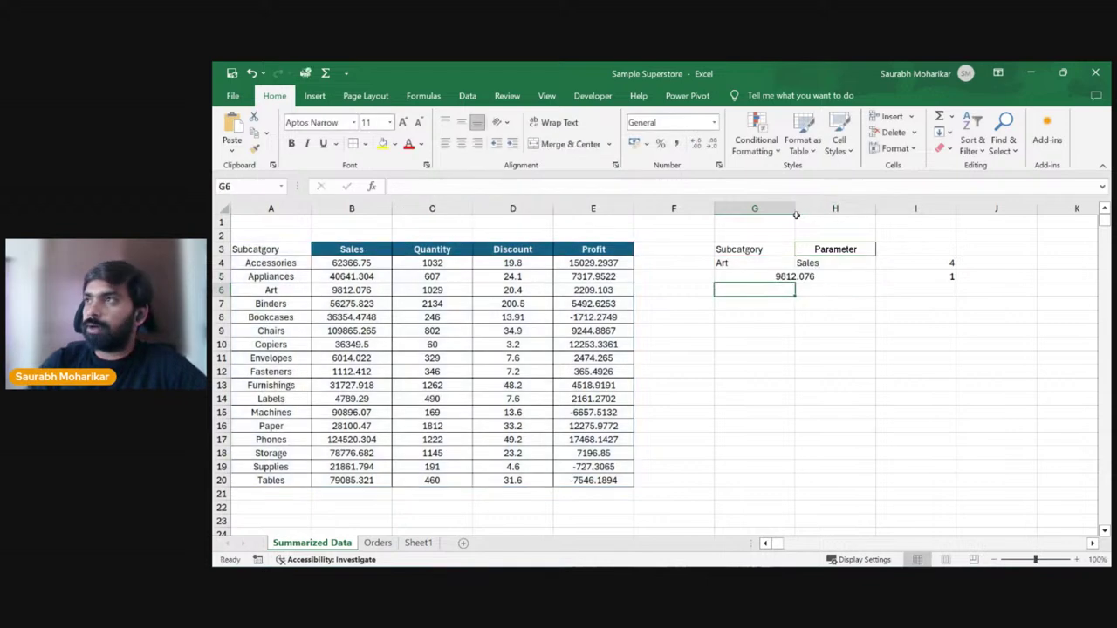
left_click(822, 277)
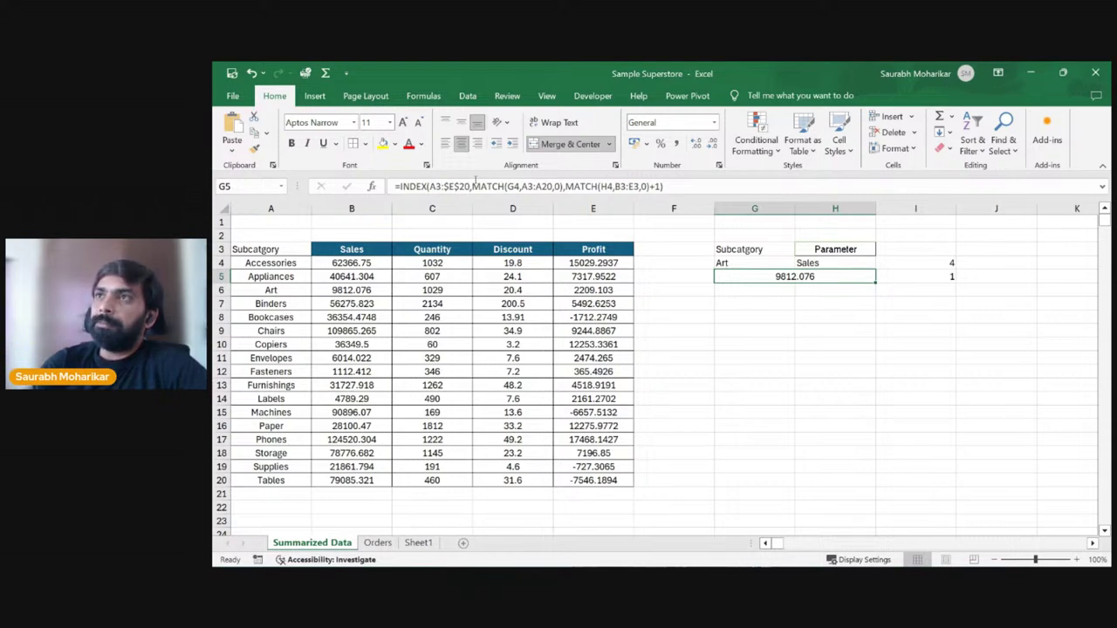
left_click_drag(472, 186, 563, 186)
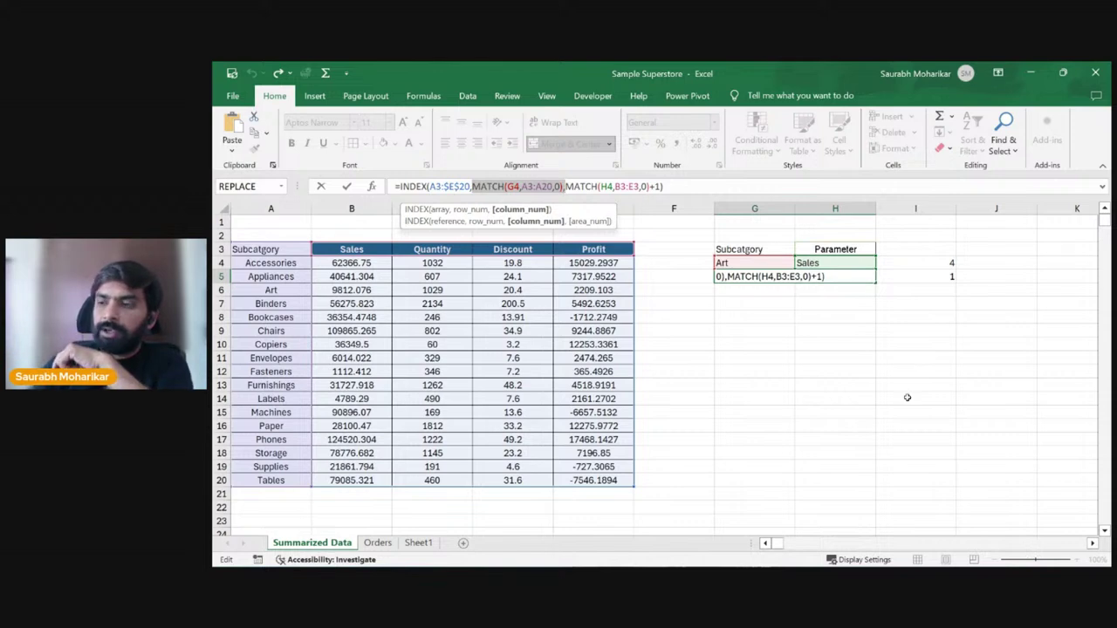
key("Return")
Step: Clear the helper numbers 4 and 1 from I4:J5
left_click(954, 262)
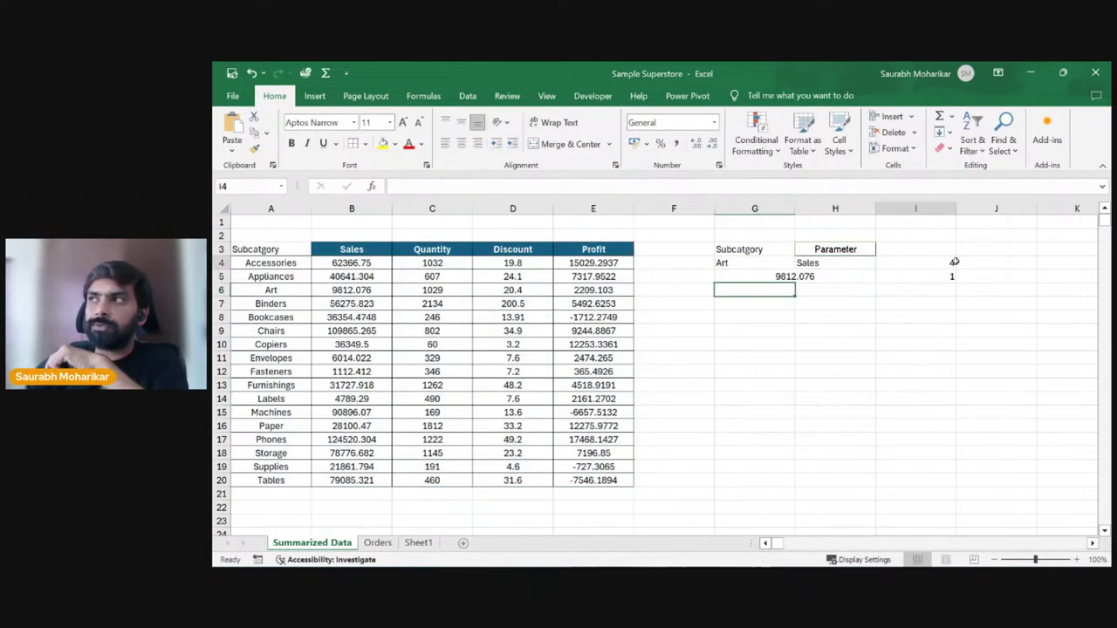
left_click_drag(954, 262, 955, 277)
key("Delete")
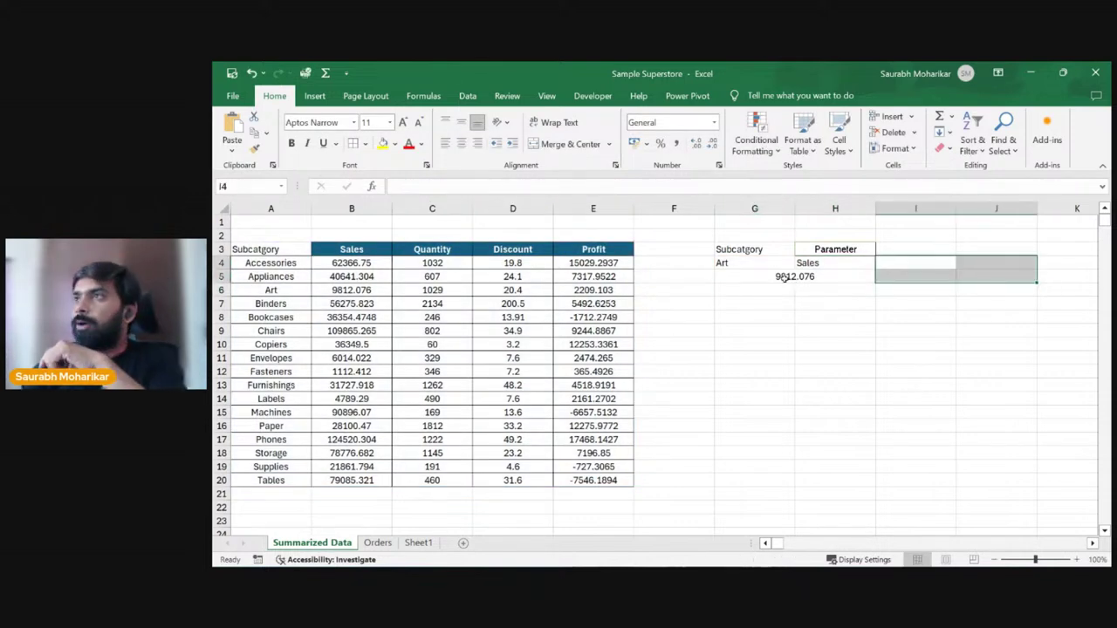
Step: Enter Chairs in G4 and Profit in H4, giving 9244.8867
left_click(755, 262)
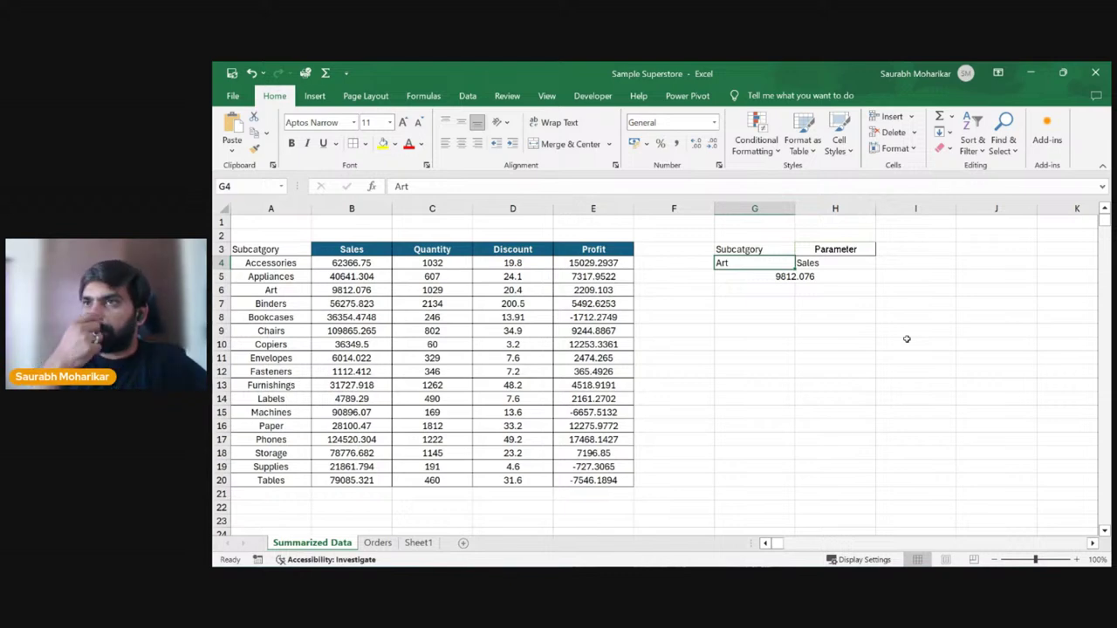
type("Chairs")
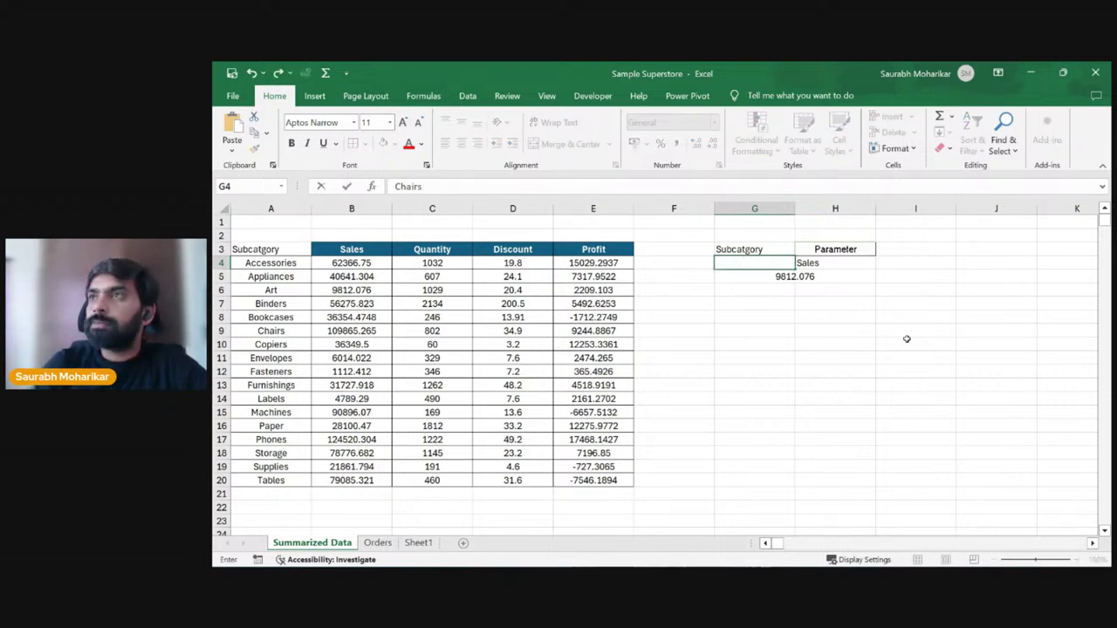
key("Return")
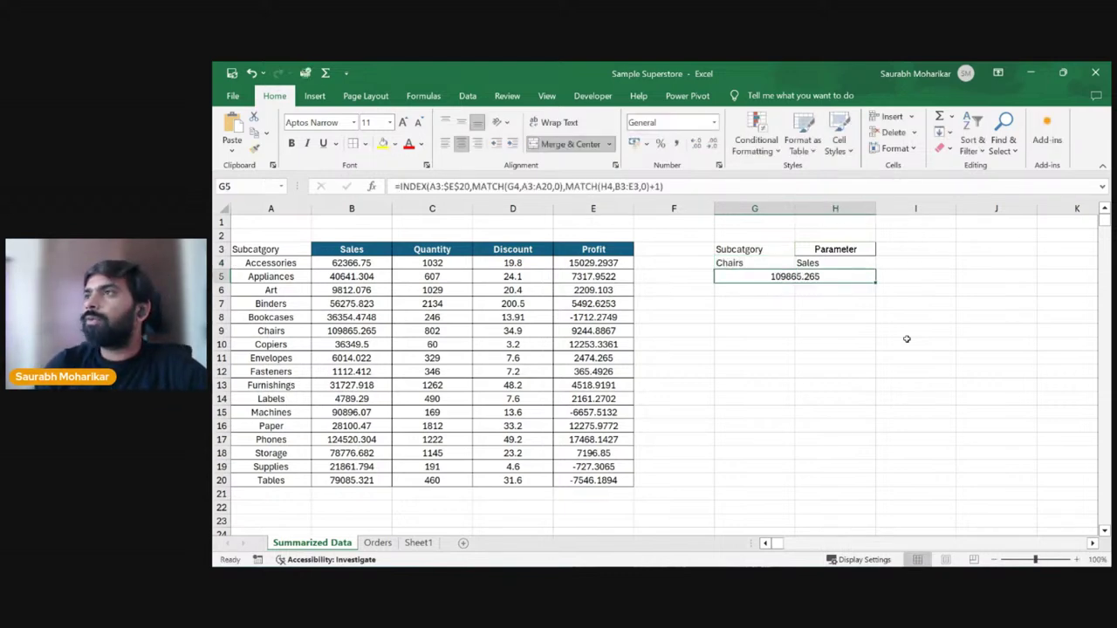
left_click(829, 263)
type("Profit")
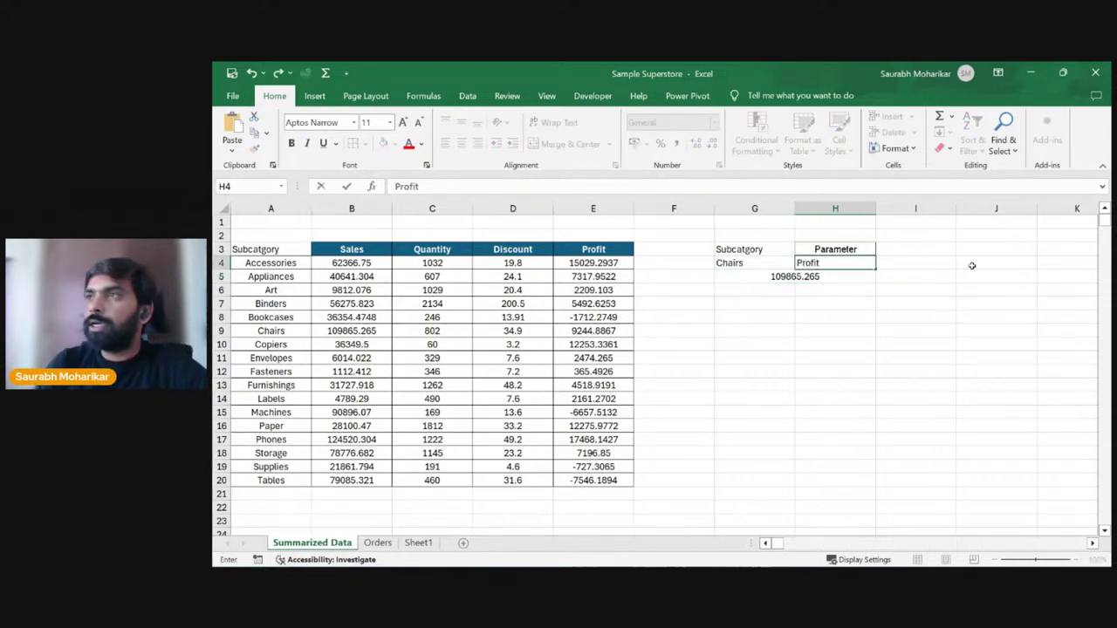
key("Return")
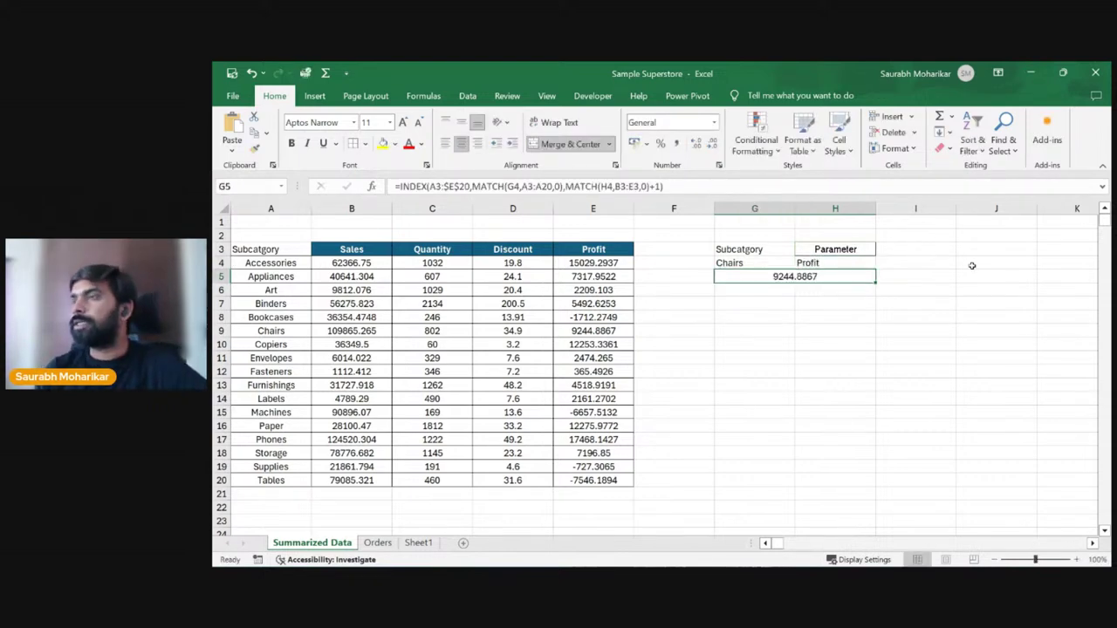
Step: Round the G5 result to 9245 and make it 18 pt bold
left_click(710, 142)
left_click(710, 142)
left_click(710, 142)
left_click(710, 142)
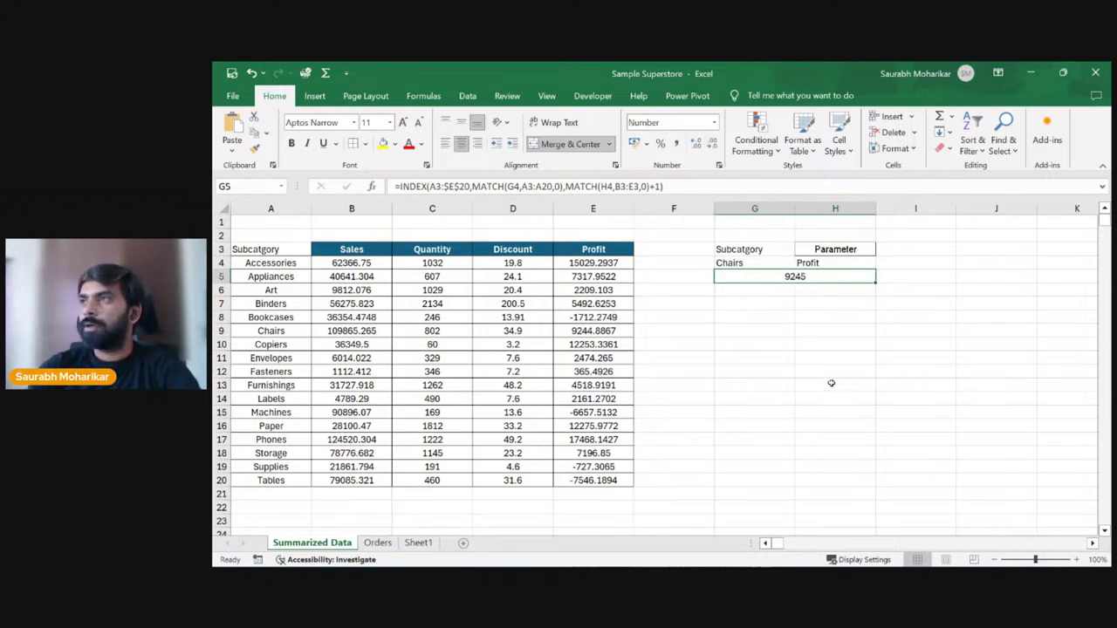
left_click(828, 358)
left_click(807, 277)
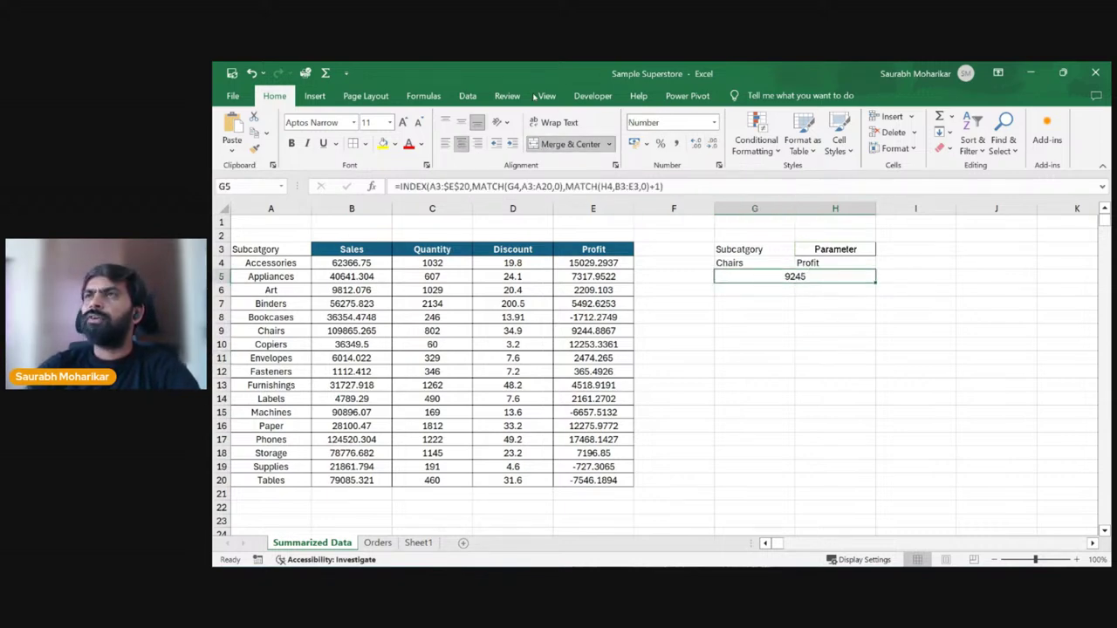
left_click(402, 122)
left_click(402, 122)
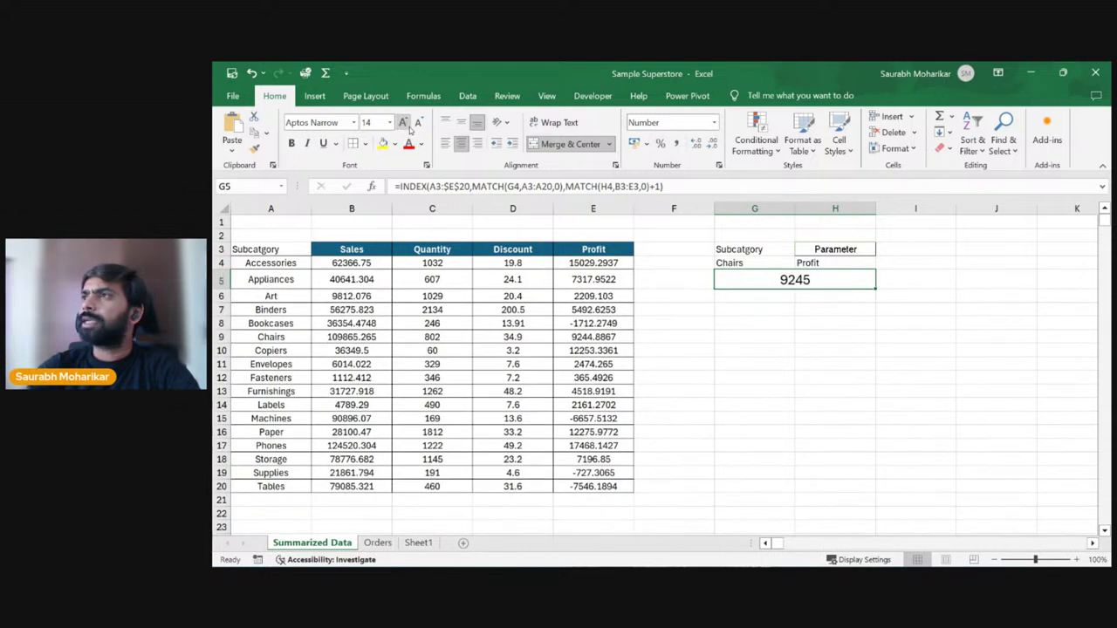
left_click(403, 123)
left_click(404, 123)
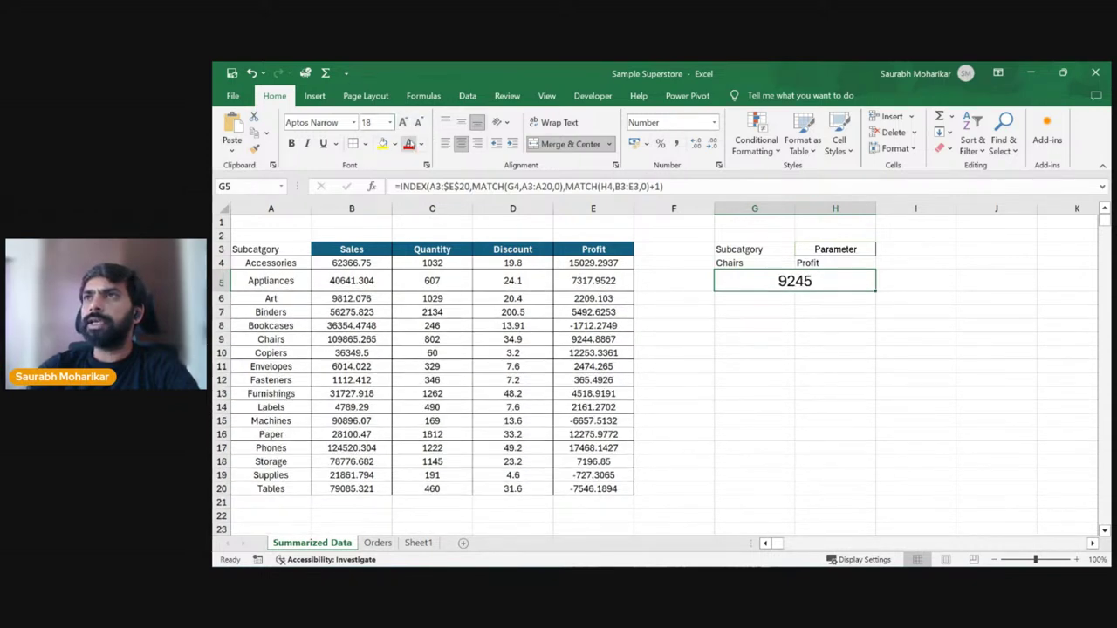
left_click(291, 143)
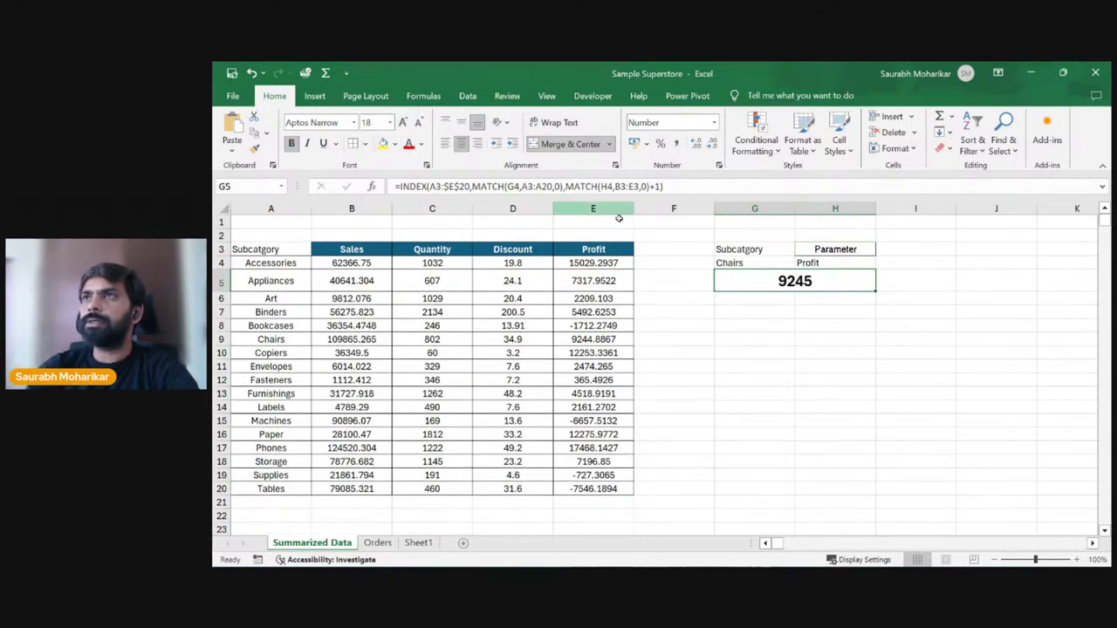
left_click(859, 339)
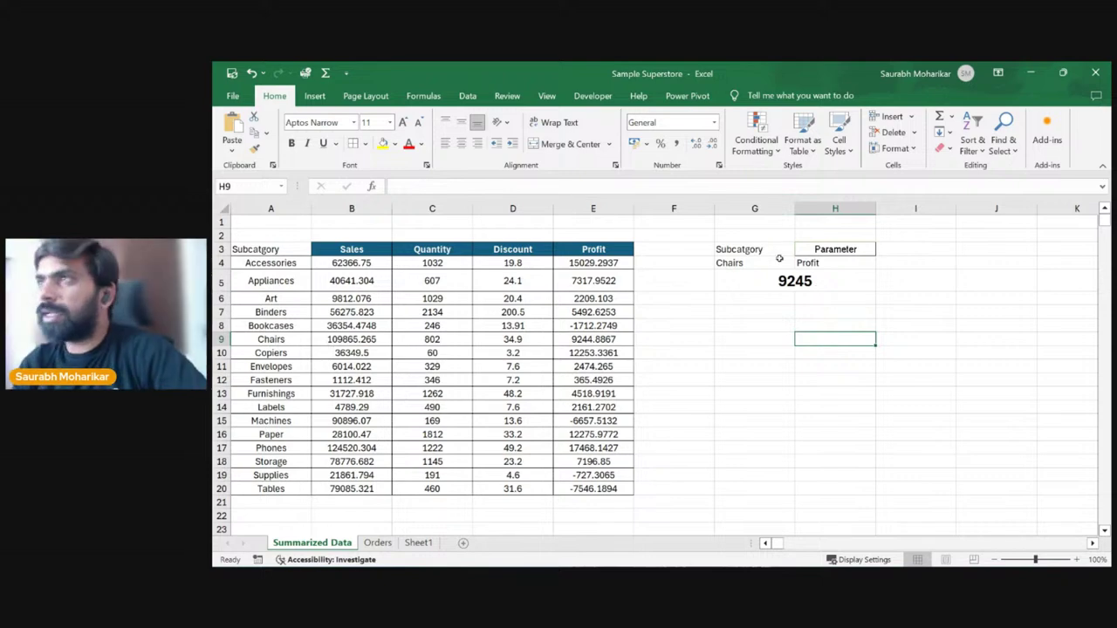
Step: Apply All Borders and centre alignment to the lookup box G3:H5
left_click_drag(770, 250, 788, 271)
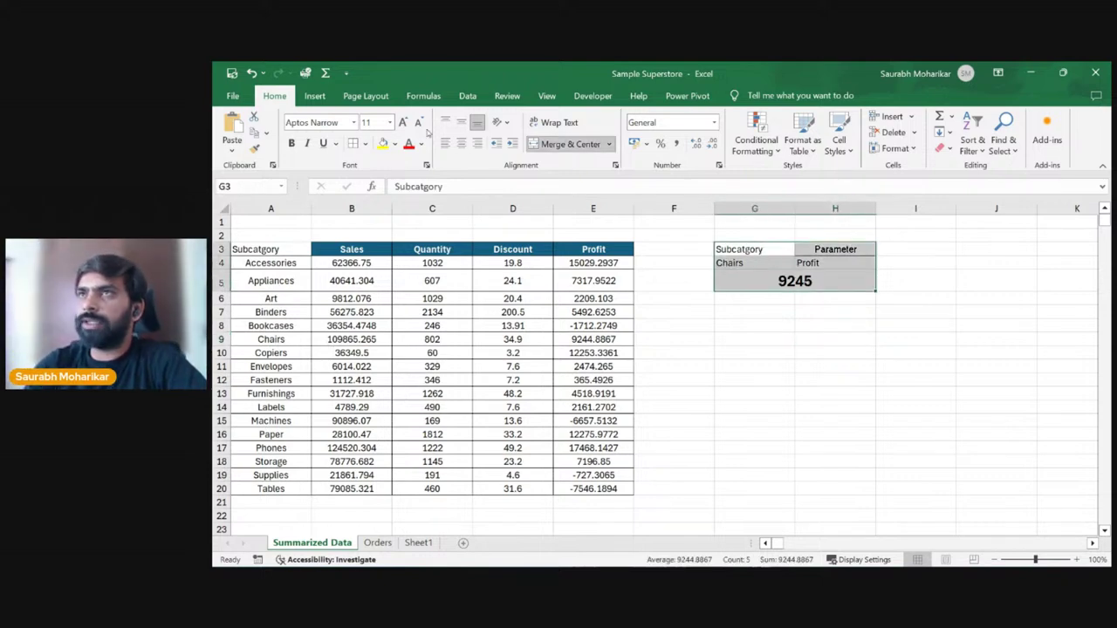
left_click(366, 144)
left_click(366, 145)
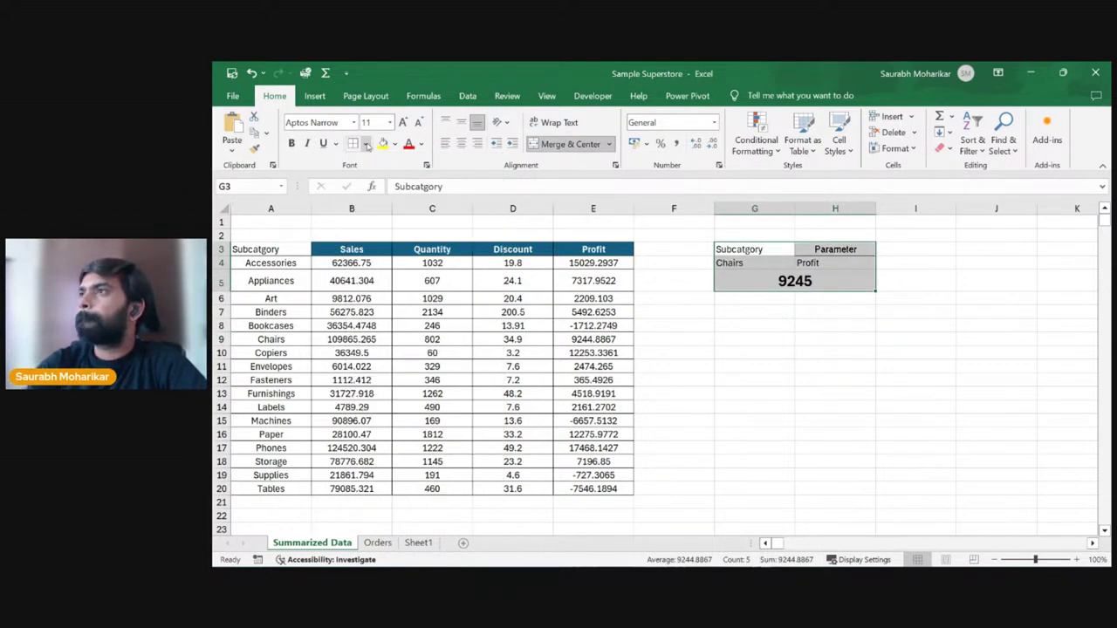
left_click(366, 145)
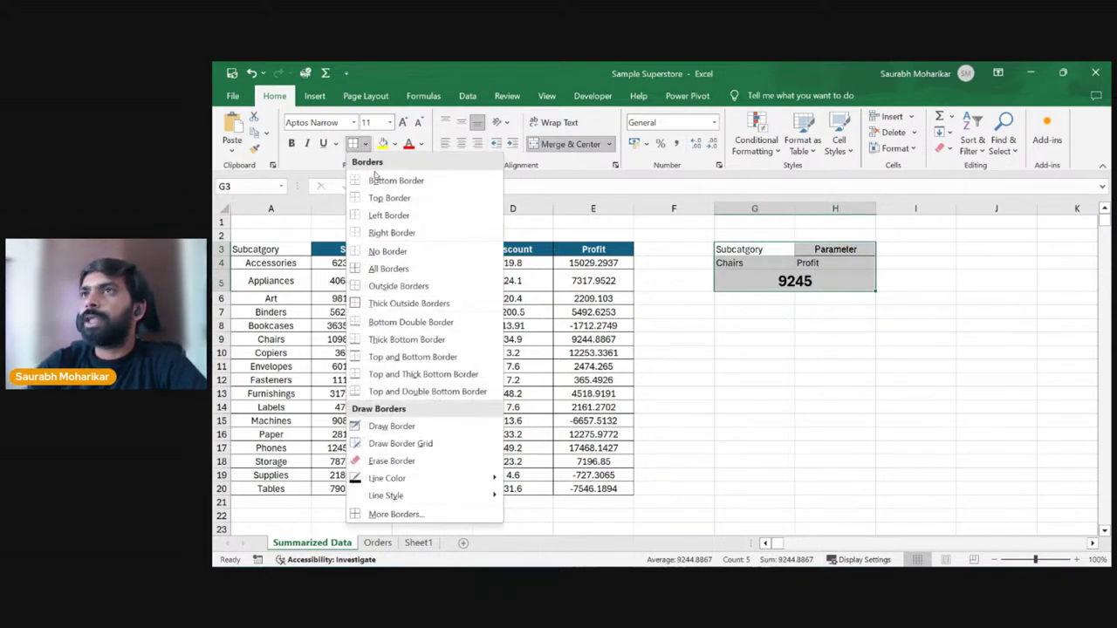
left_click(419, 271)
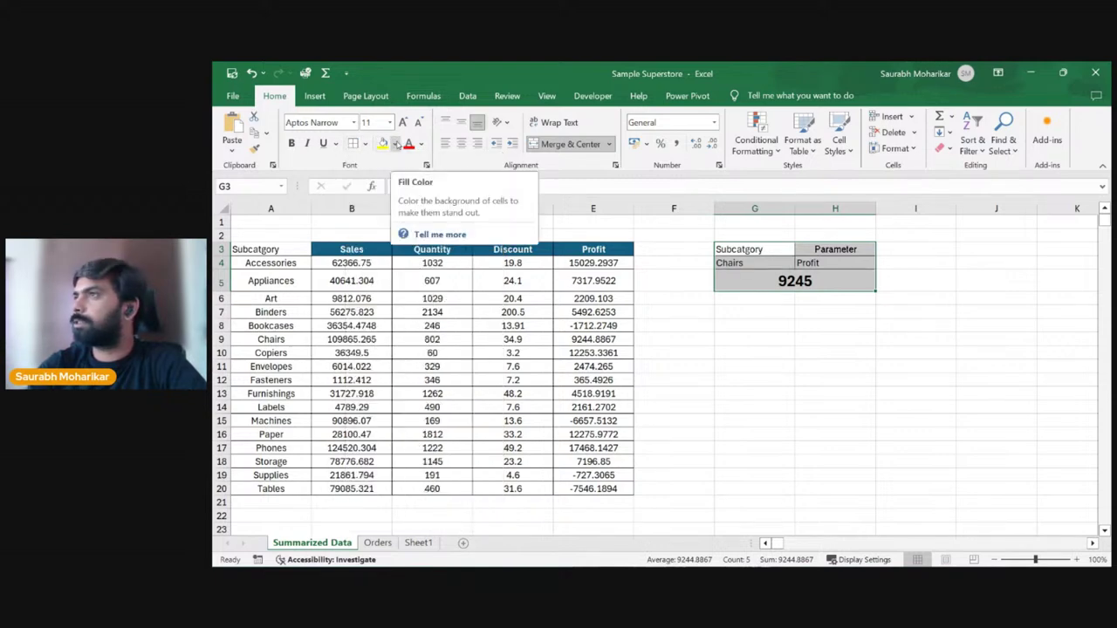
left_click(460, 143)
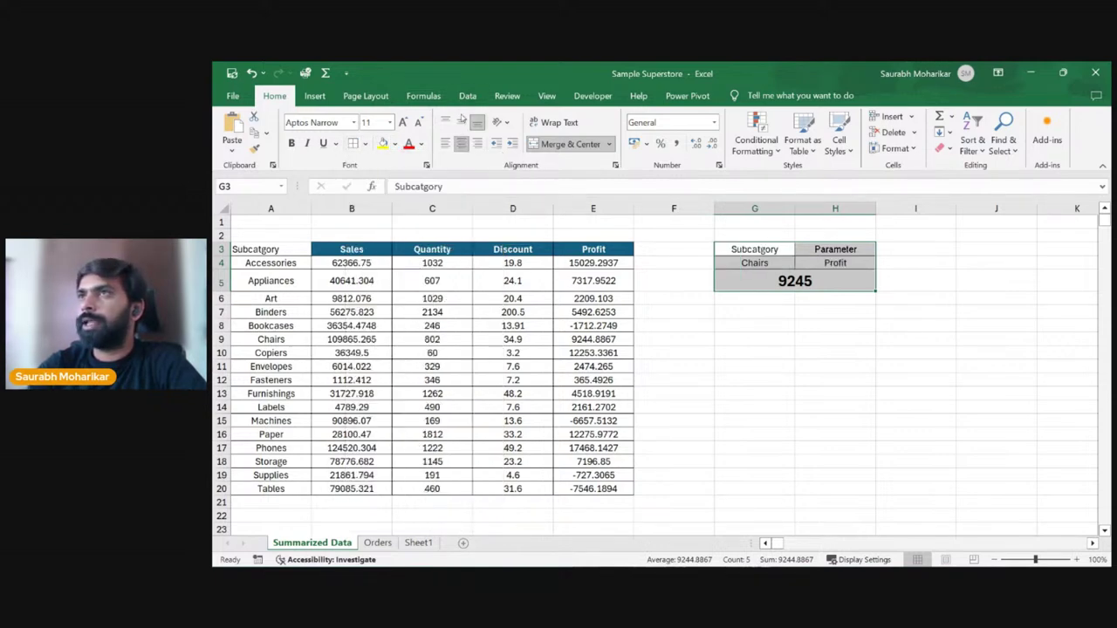
left_click(911, 421)
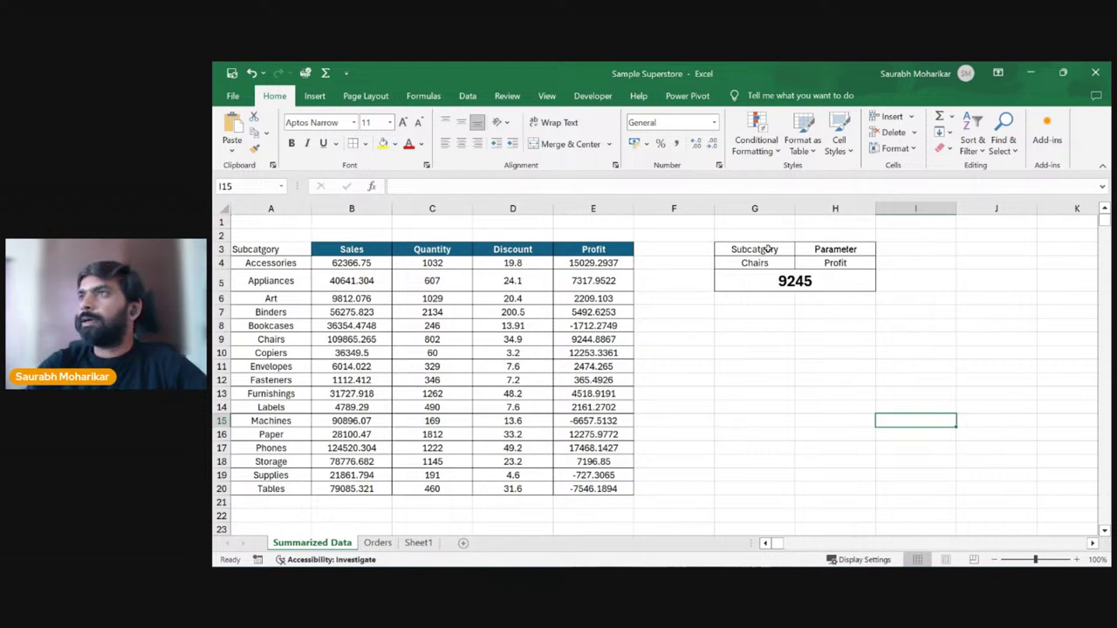
Step: Fill the header cells G3:H3 with yellow
left_click_drag(759, 250, 837, 253)
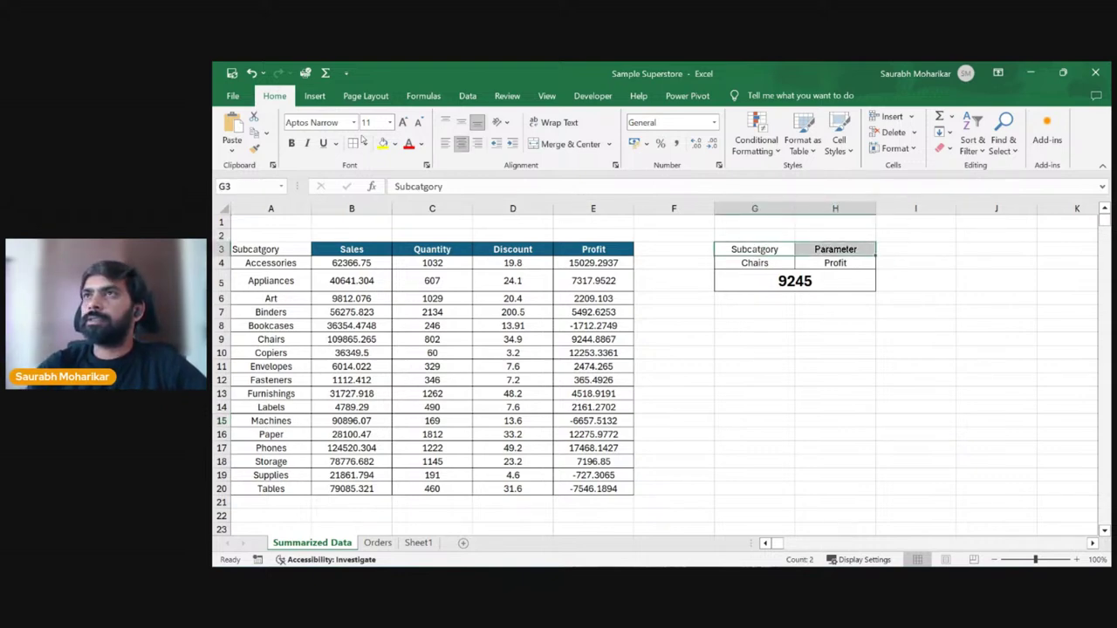
left_click(382, 143)
left_click(941, 407)
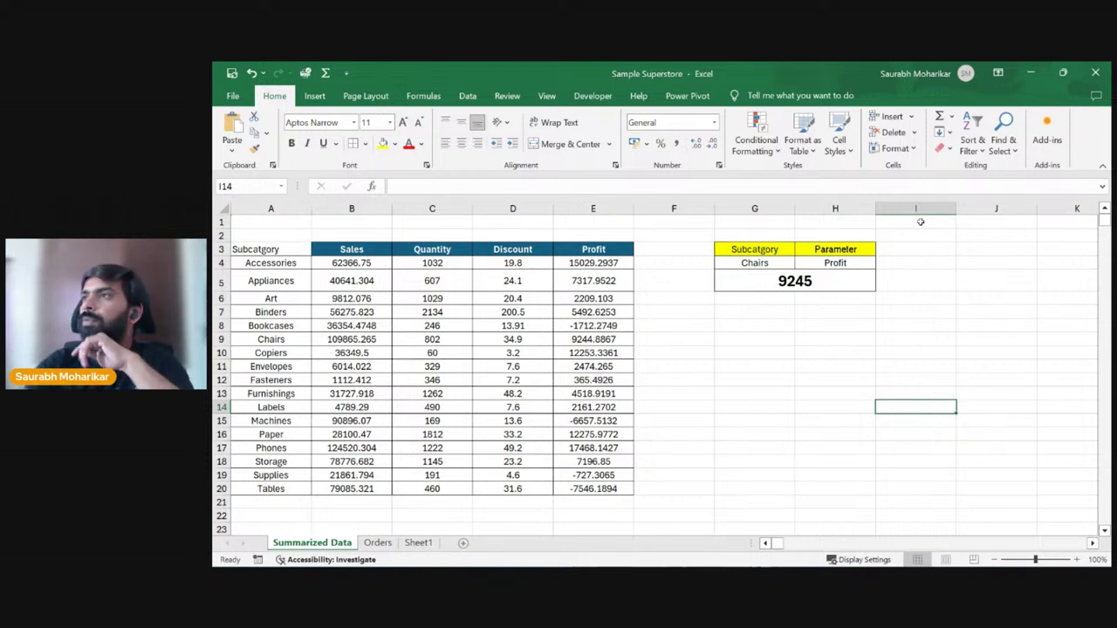
left_click(759, 262)
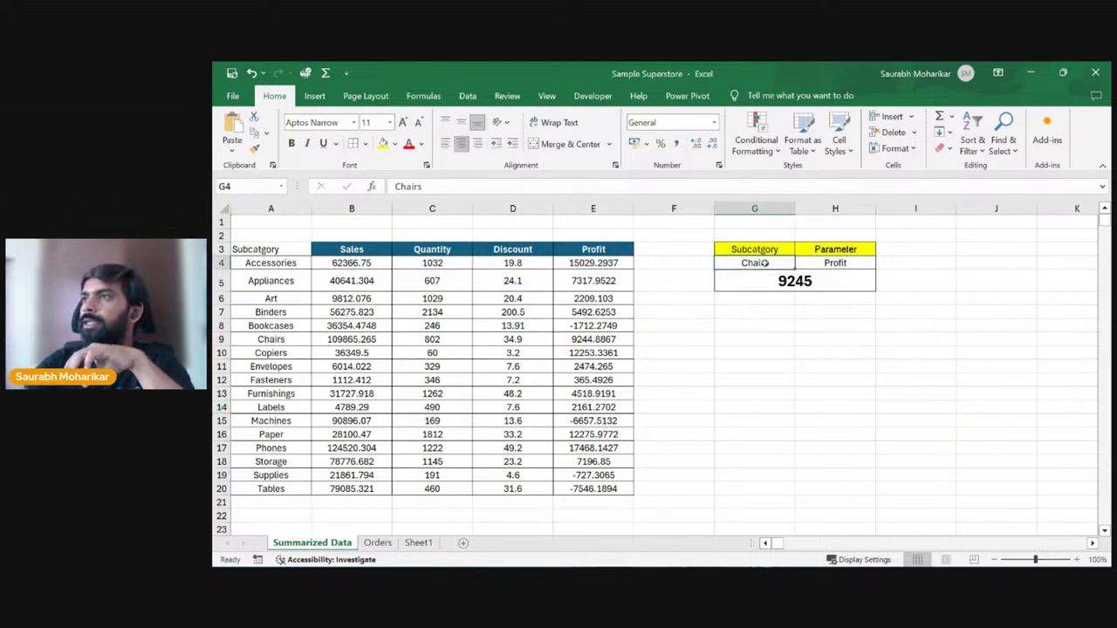
left_click(830, 262)
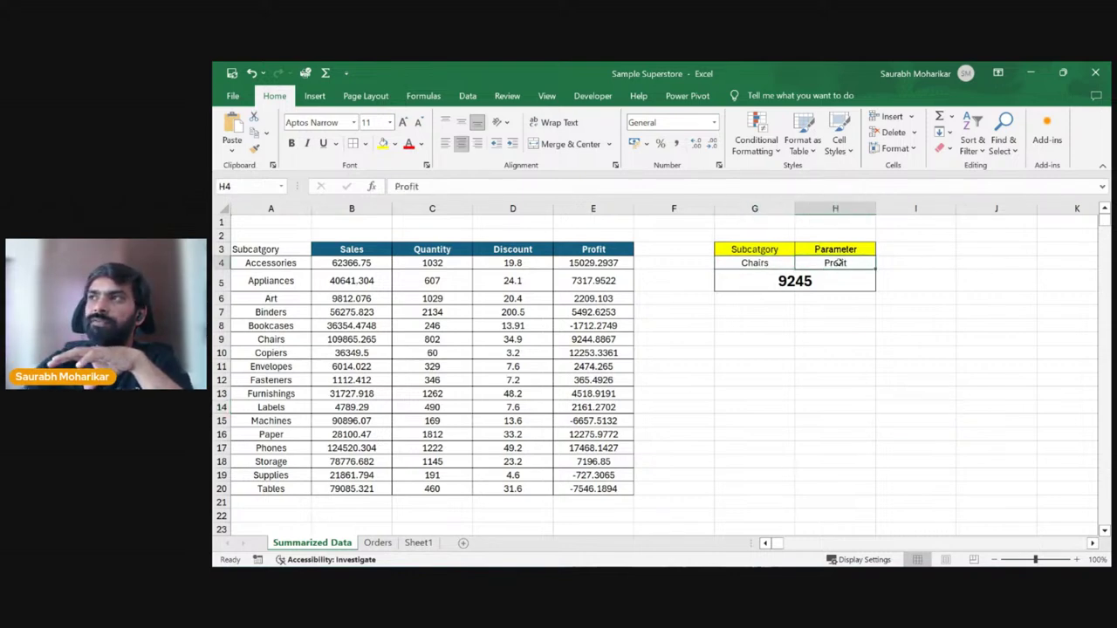
left_click(761, 264)
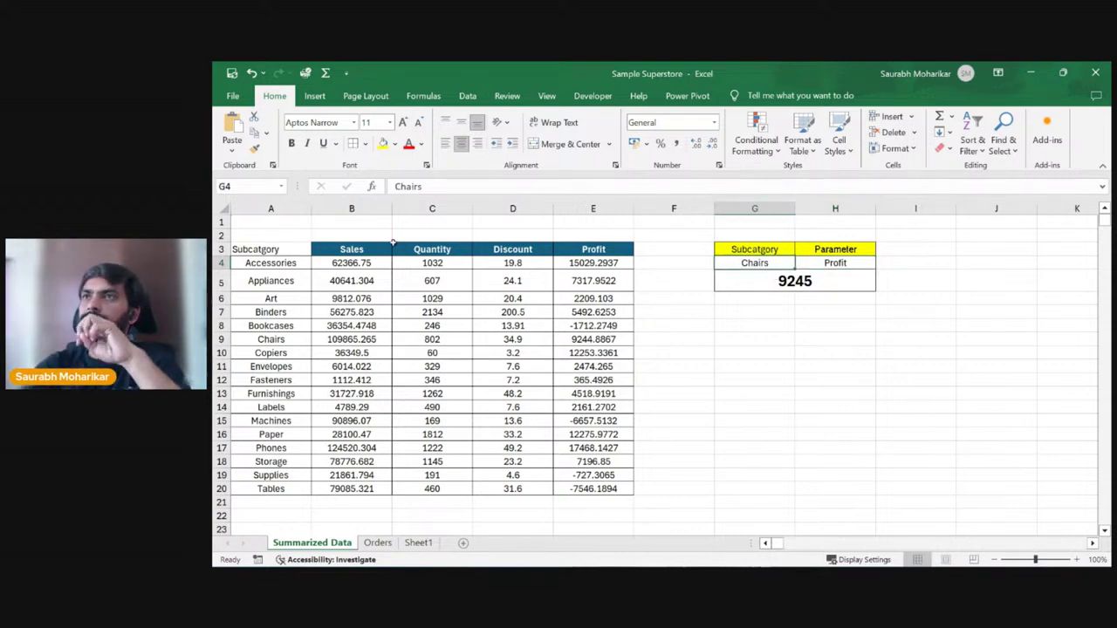
left_click_drag(281, 250, 611, 489)
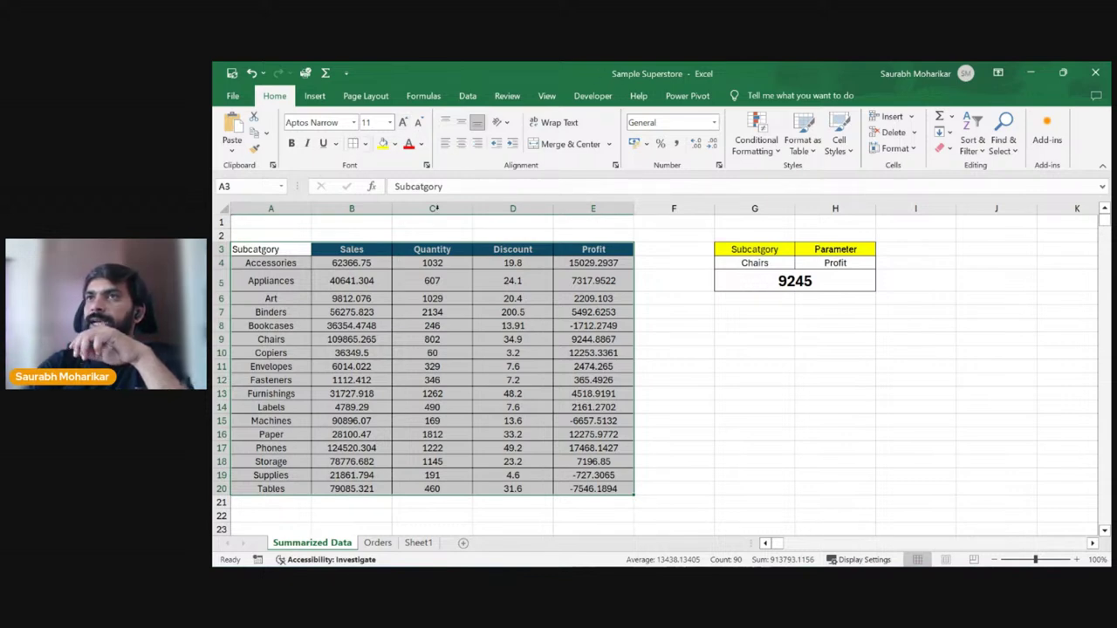
Step: Apply All Borders to the subcategory table A3:E20
left_click(365, 144)
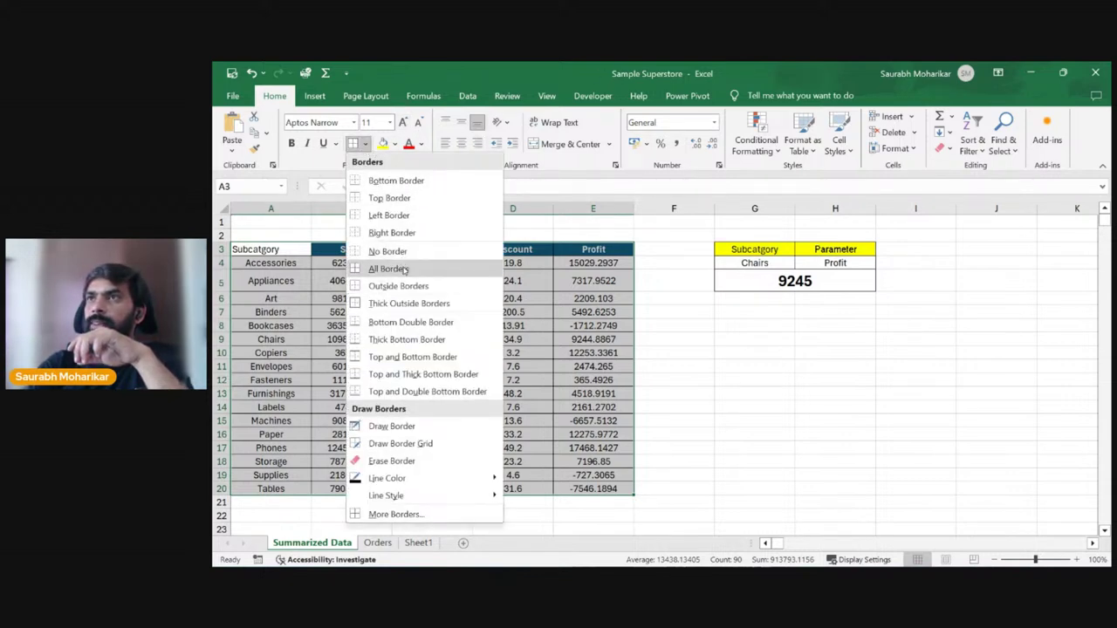
left_click(405, 269)
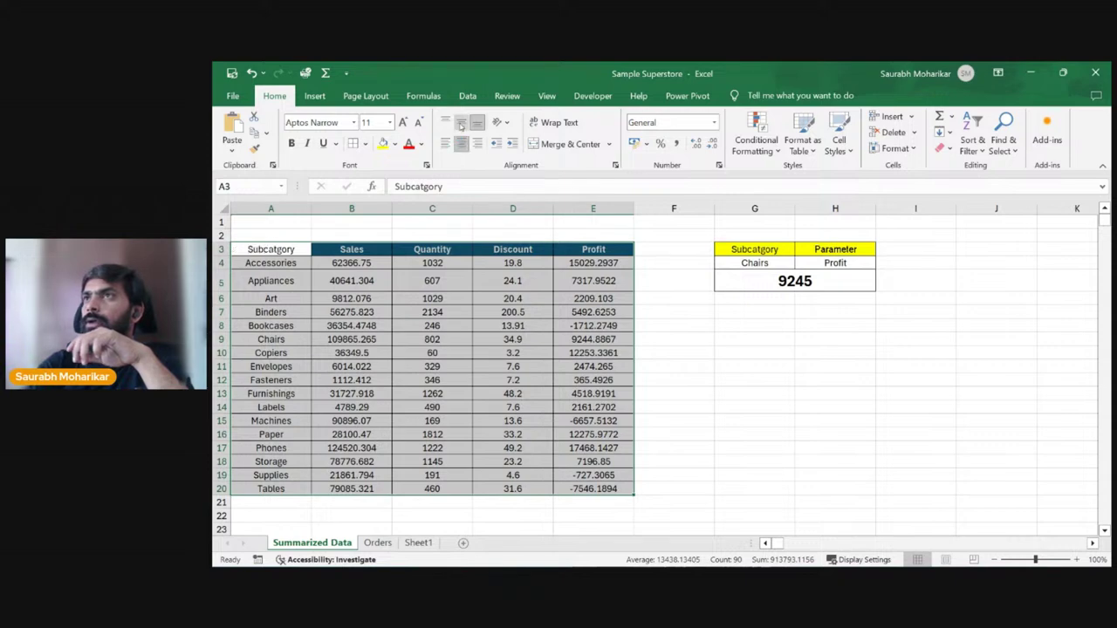
left_click(497, 368)
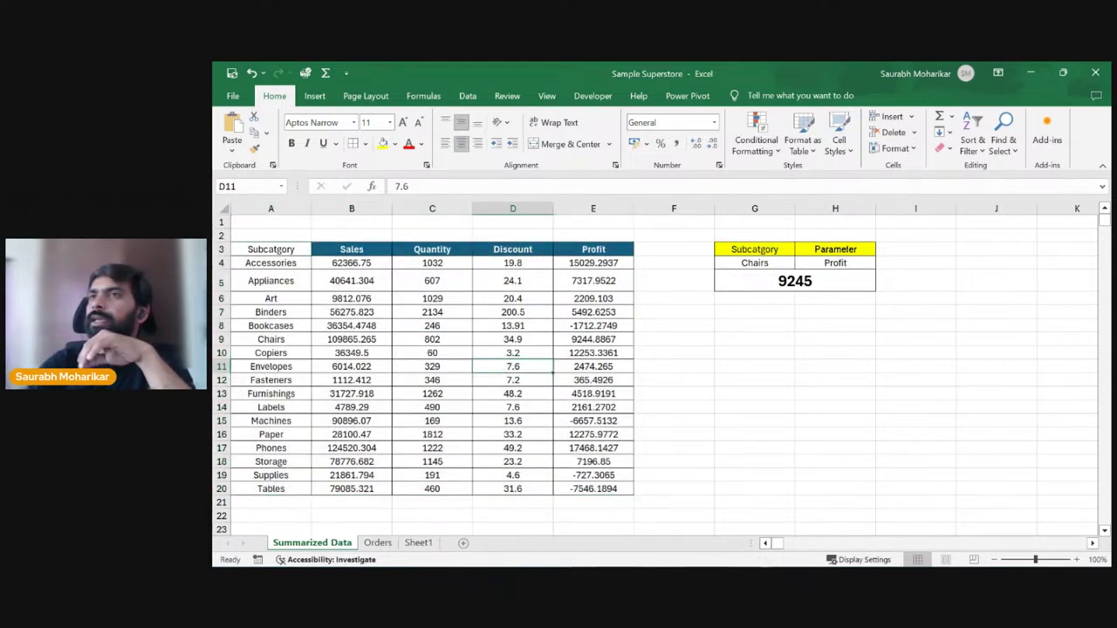
left_click_drag(283, 260, 281, 487)
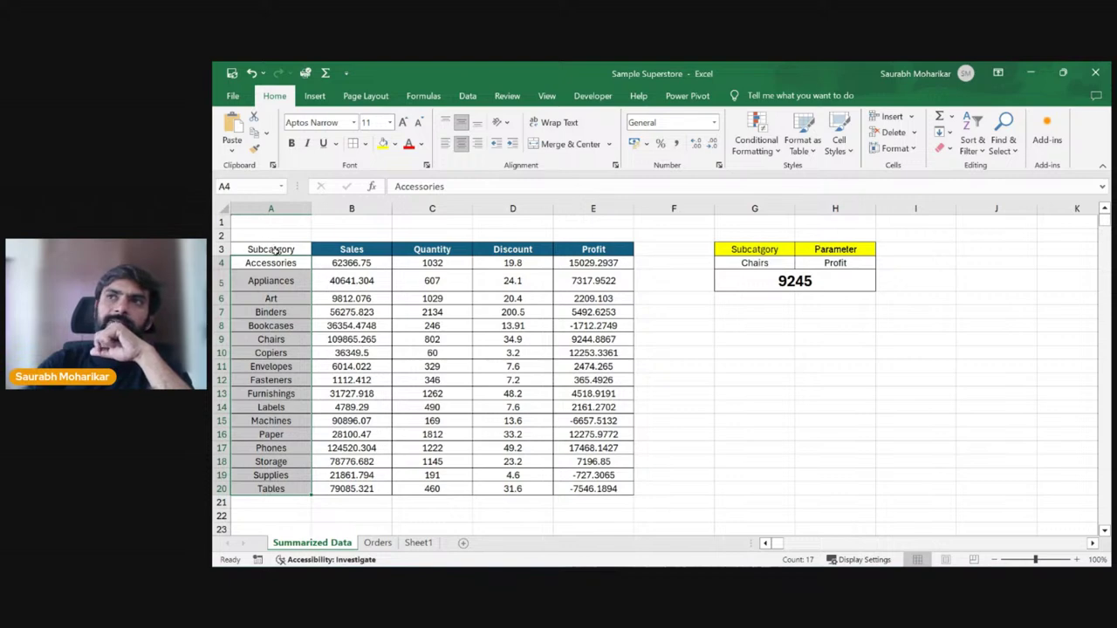
left_click_drag(273, 251, 628, 260)
left_click(515, 298)
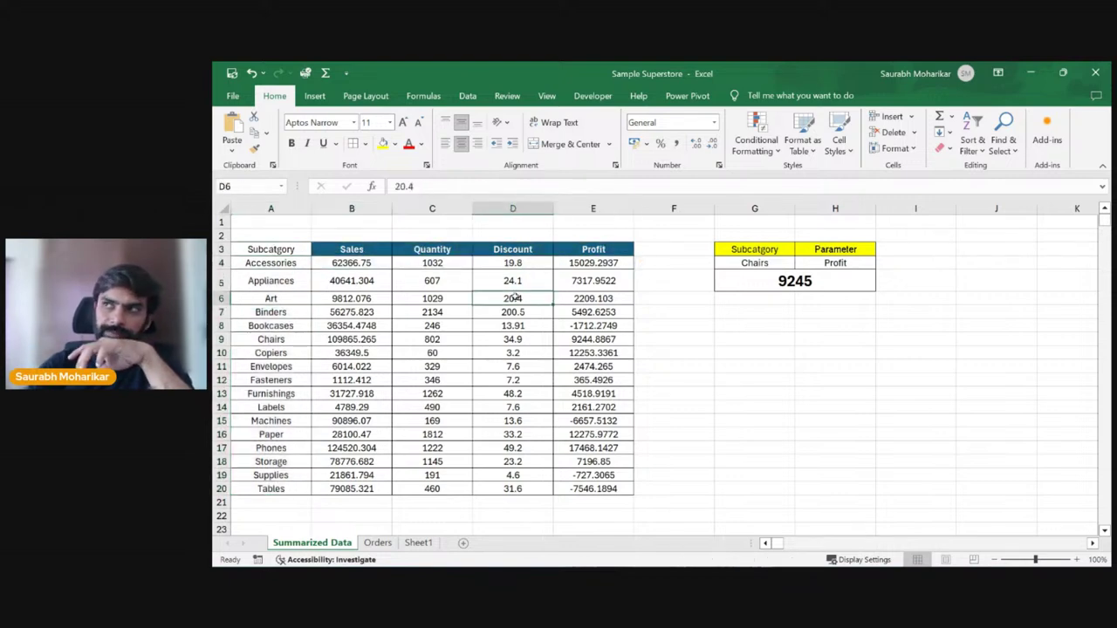
left_click(764, 263)
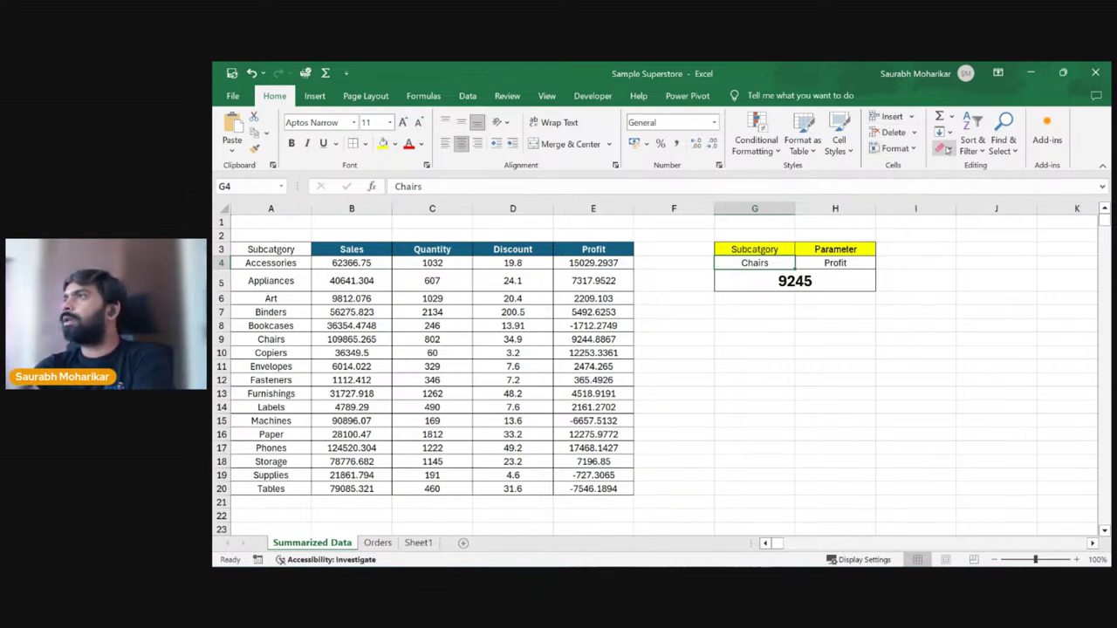
Step: Browse the table style, insert and cell format options without changing anything
left_click(820, 151)
left_click(820, 152)
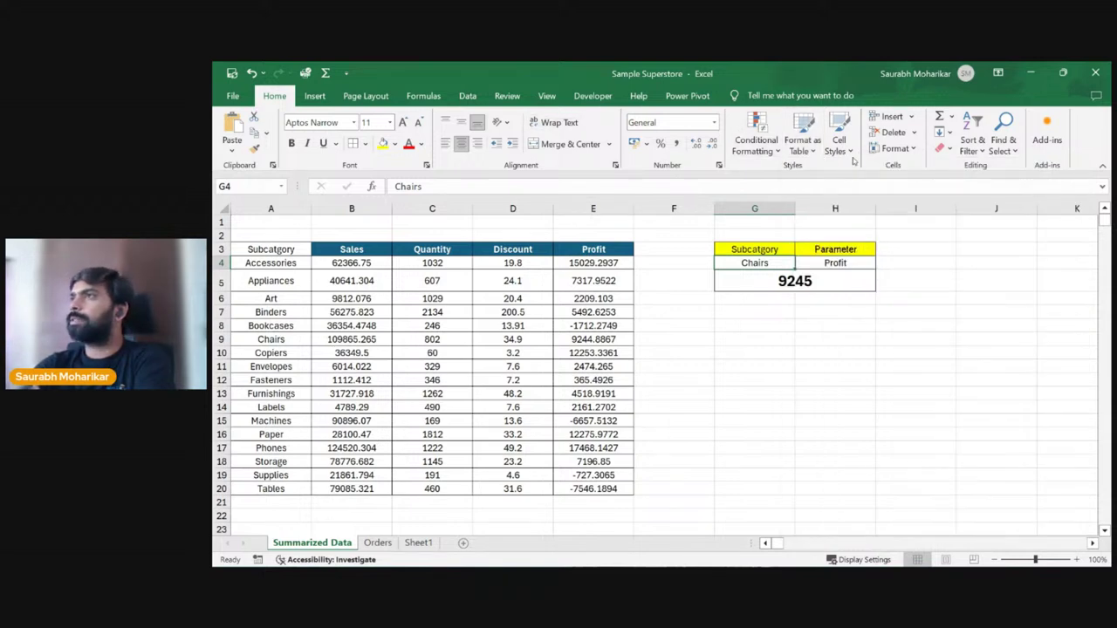
left_click(905, 119)
left_click(906, 119)
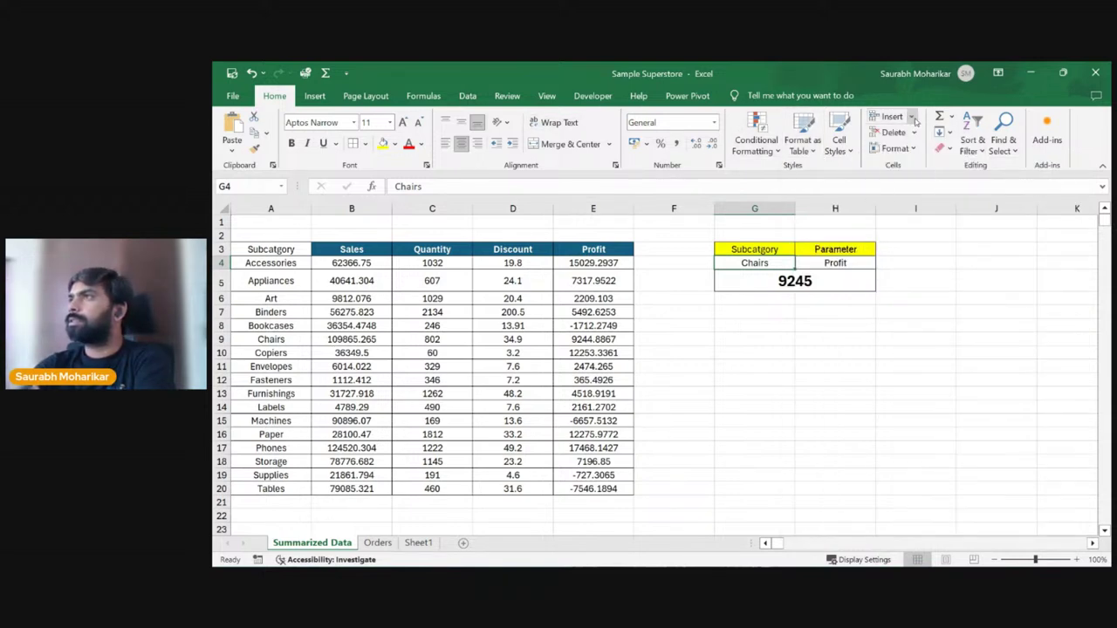
left_click(913, 148)
left_click(917, 154)
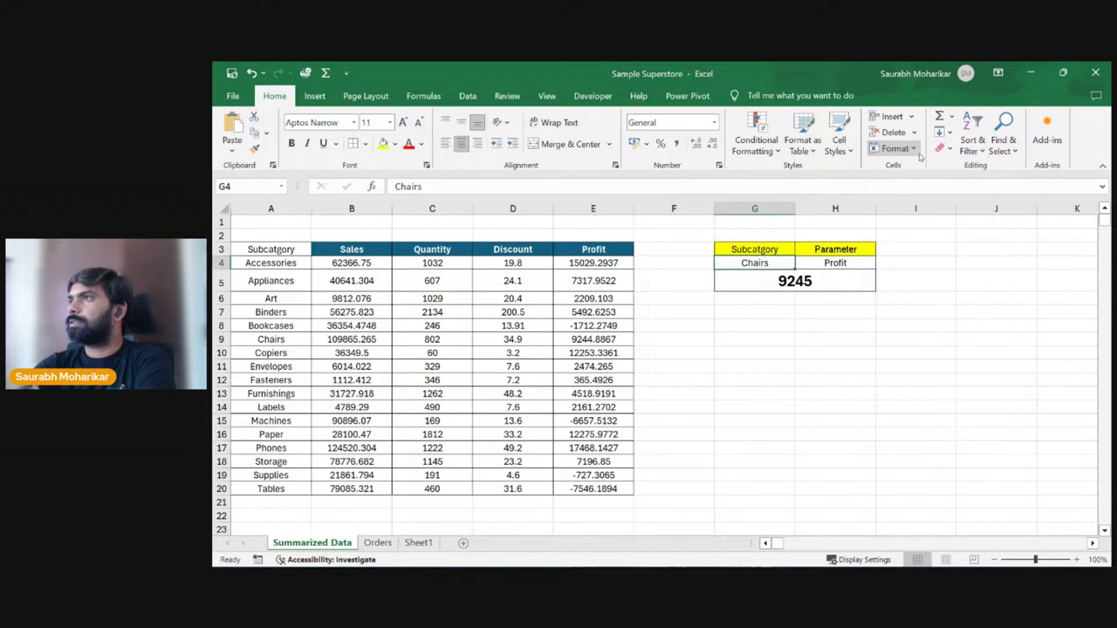
Step: Add List data validation to G4 with source =$A$4:$A$20
left_click(467, 96)
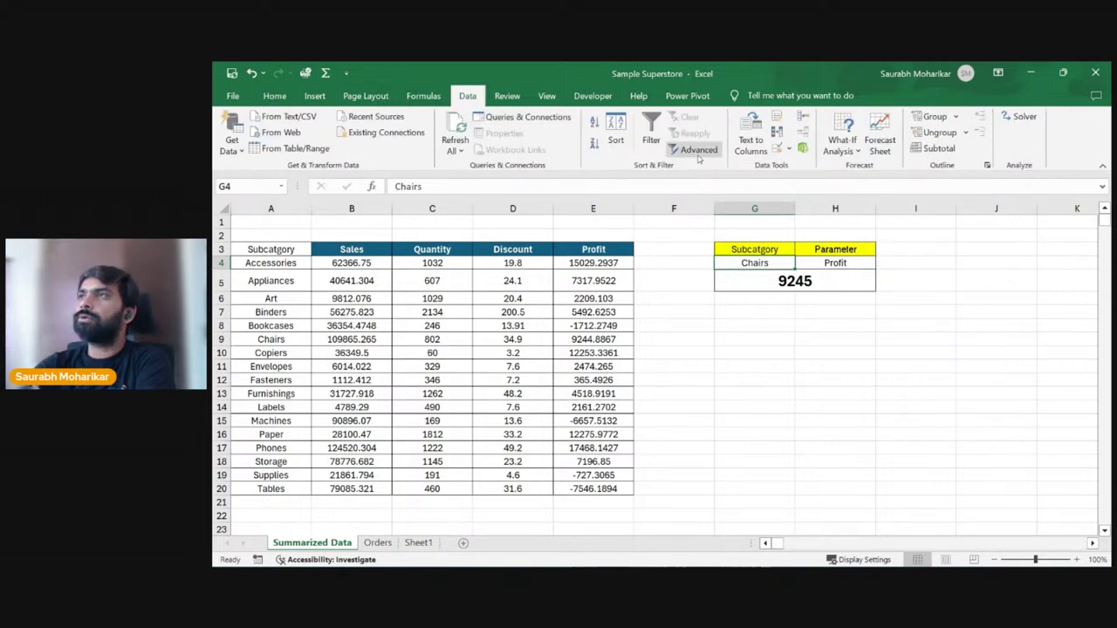
left_click(785, 149)
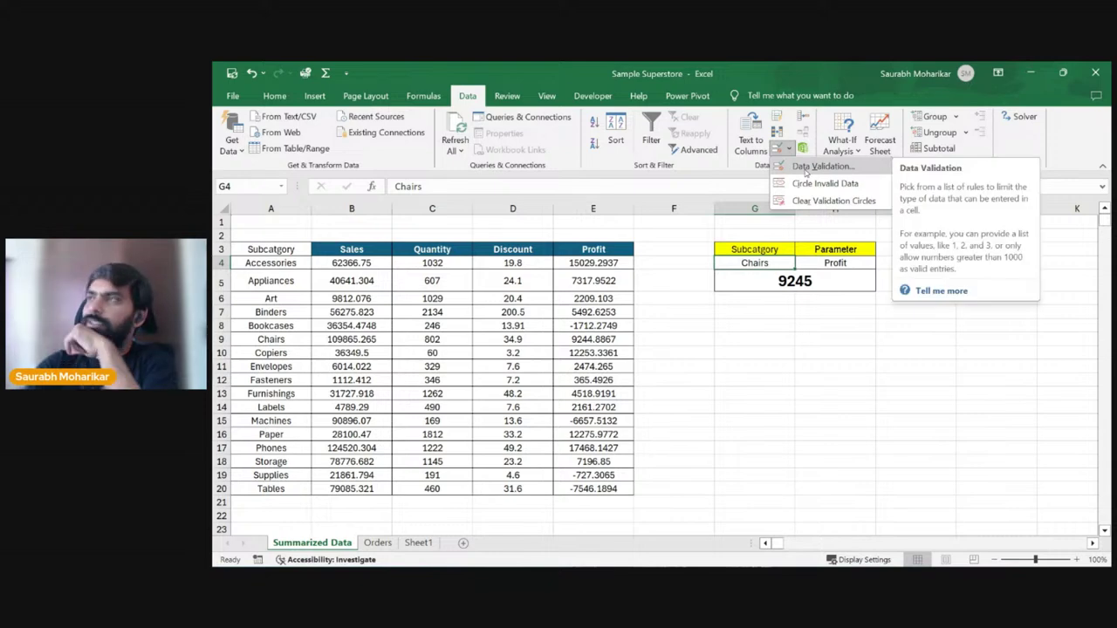
left_click(820, 167)
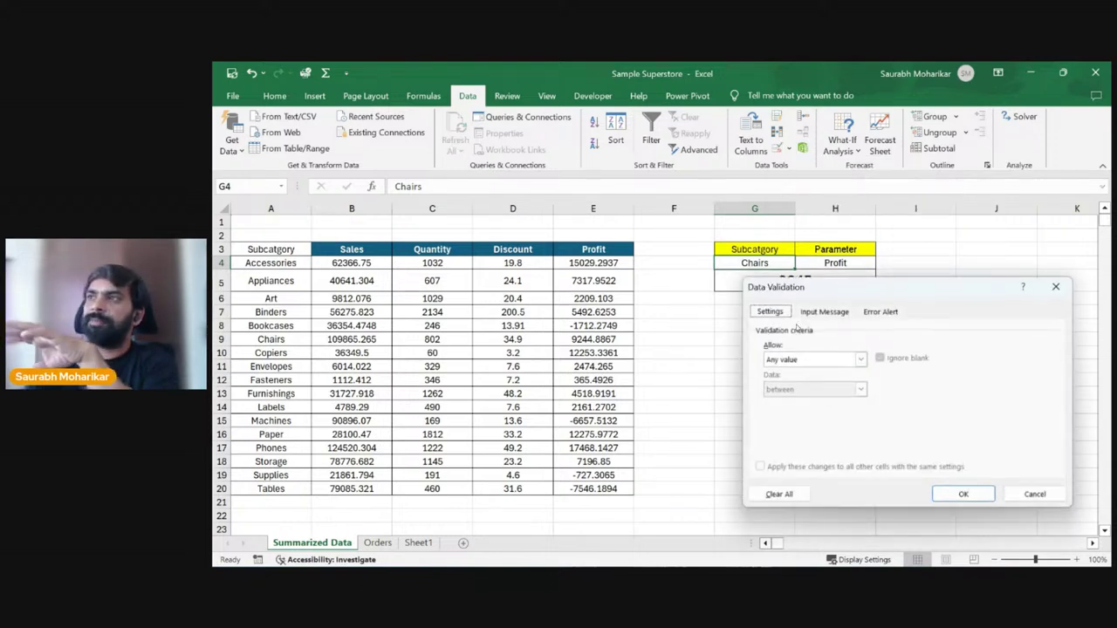
left_click(808, 358)
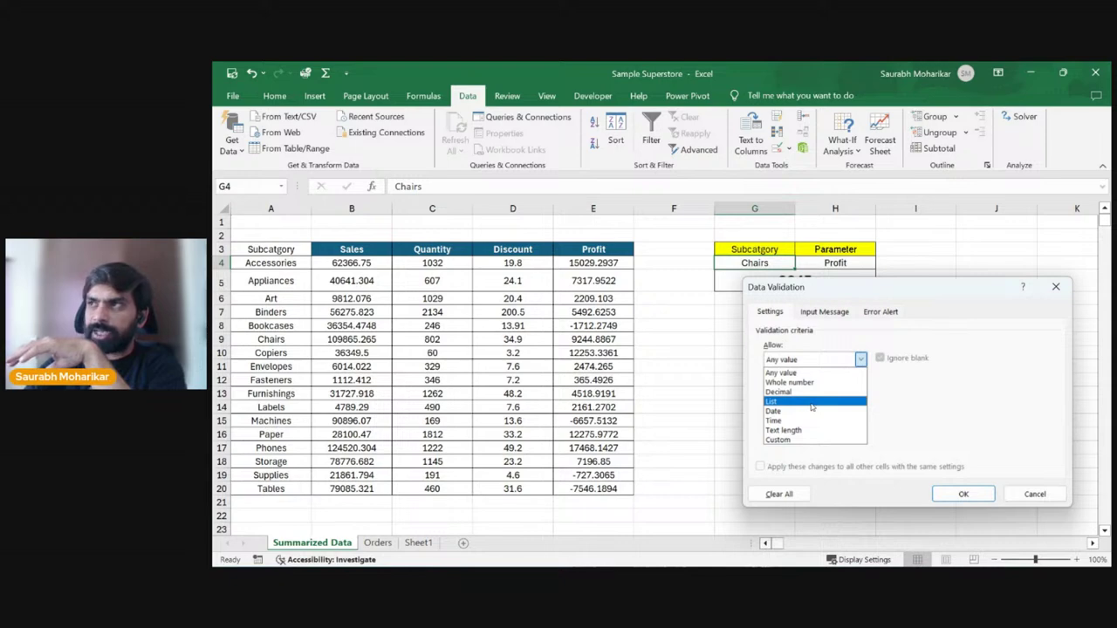
left_click(812, 404)
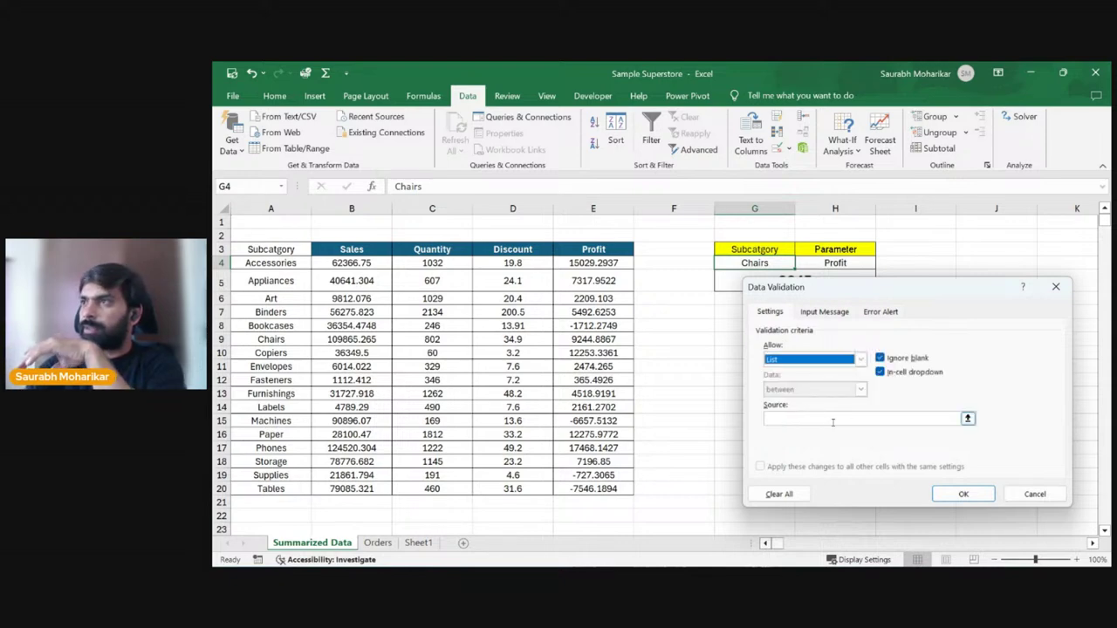
left_click(967, 420)
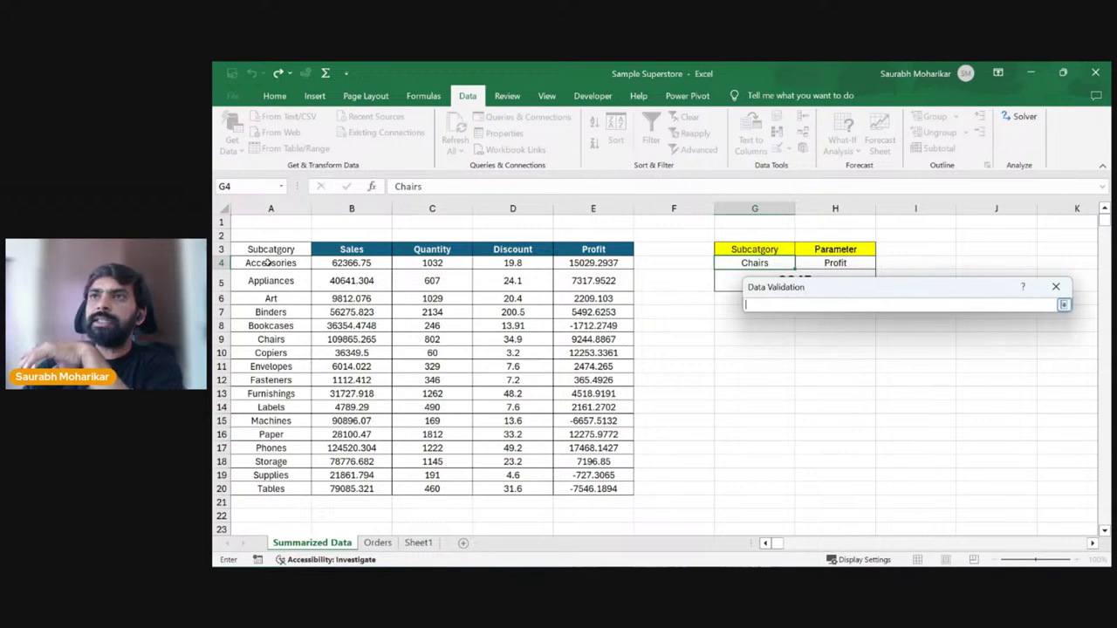
left_click_drag(268, 262, 292, 489)
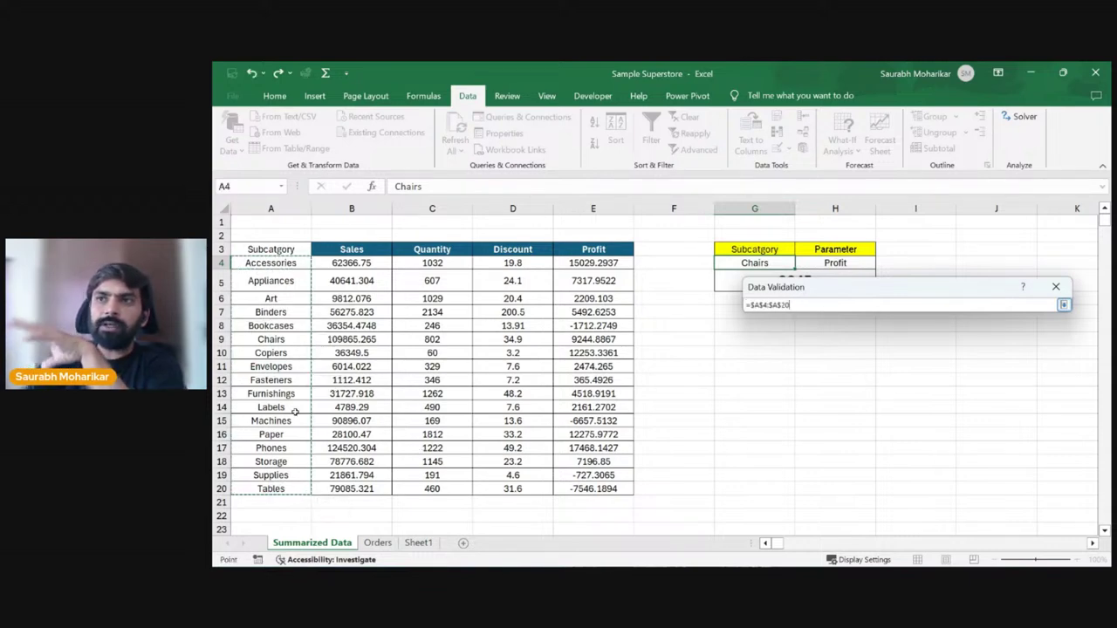
left_click(1064, 305)
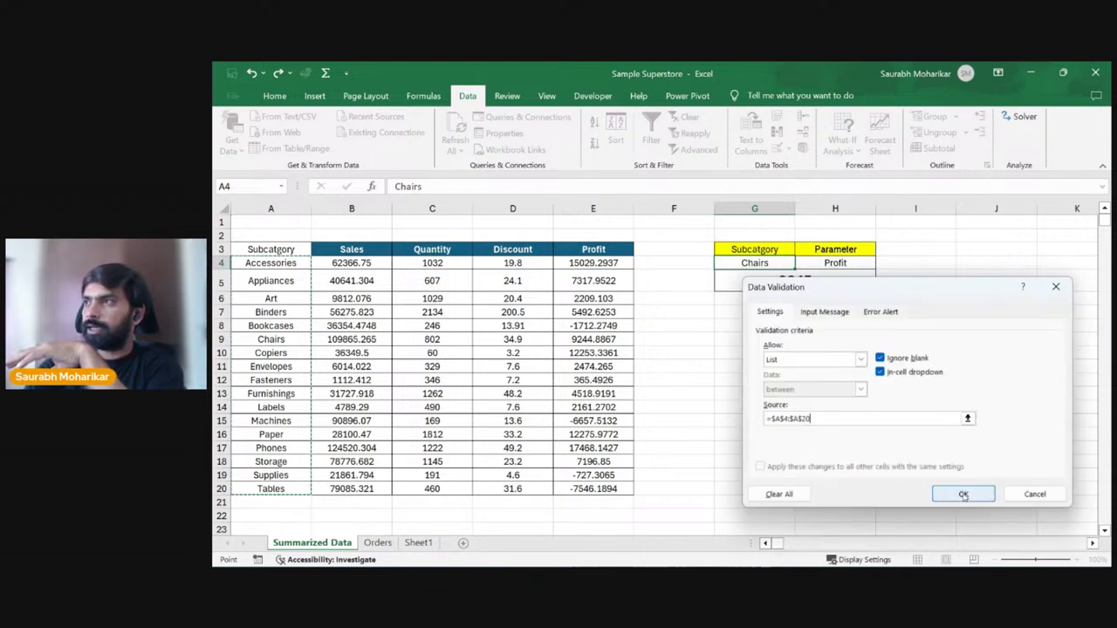
left_click(964, 494)
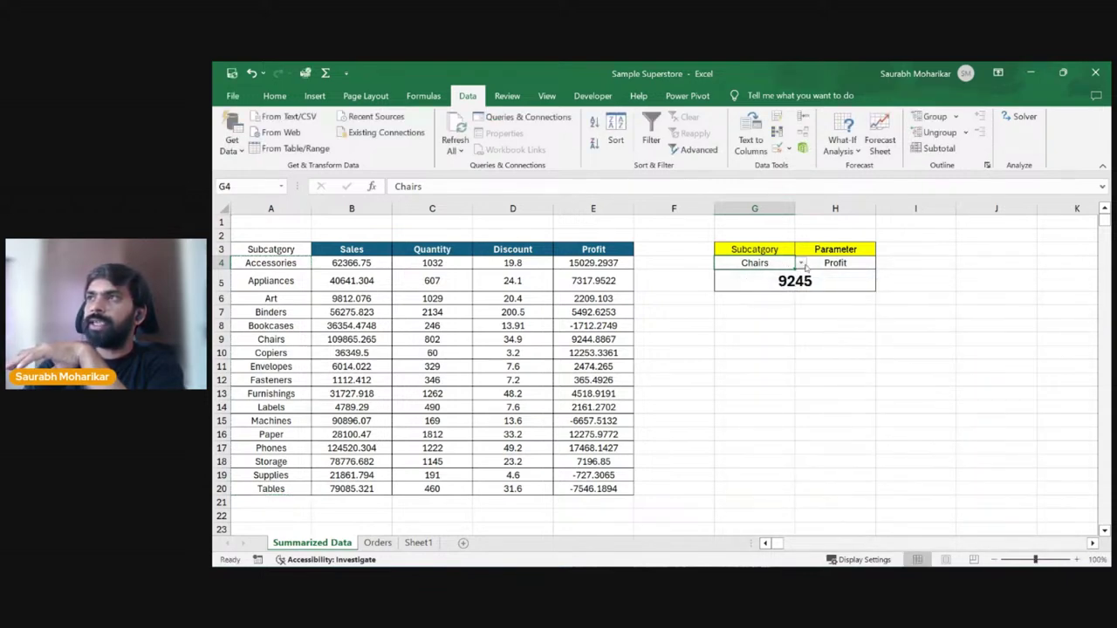
Step: Pick Appliances from G4's dropdown, making the result 7318
left_click(800, 264)
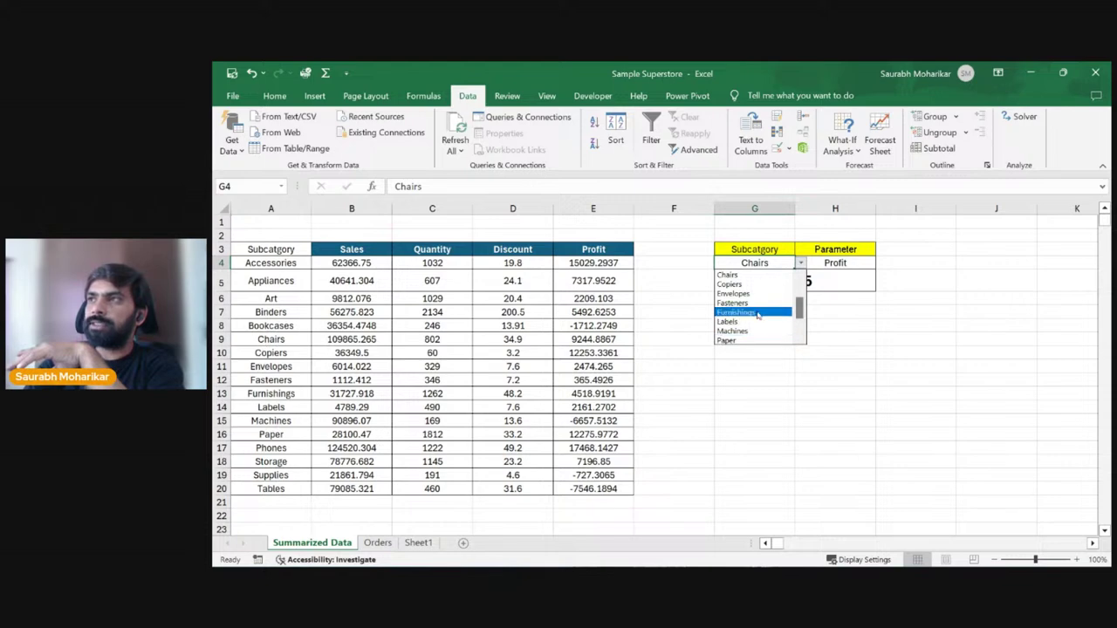
scroll(800, 307, "up", 2)
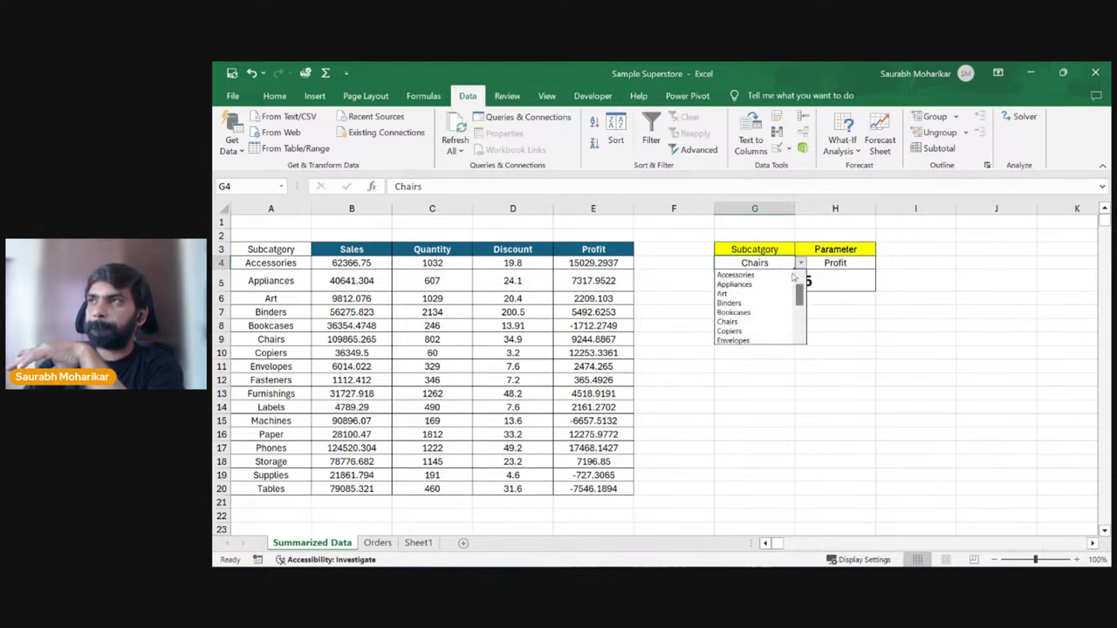
left_click(733, 285)
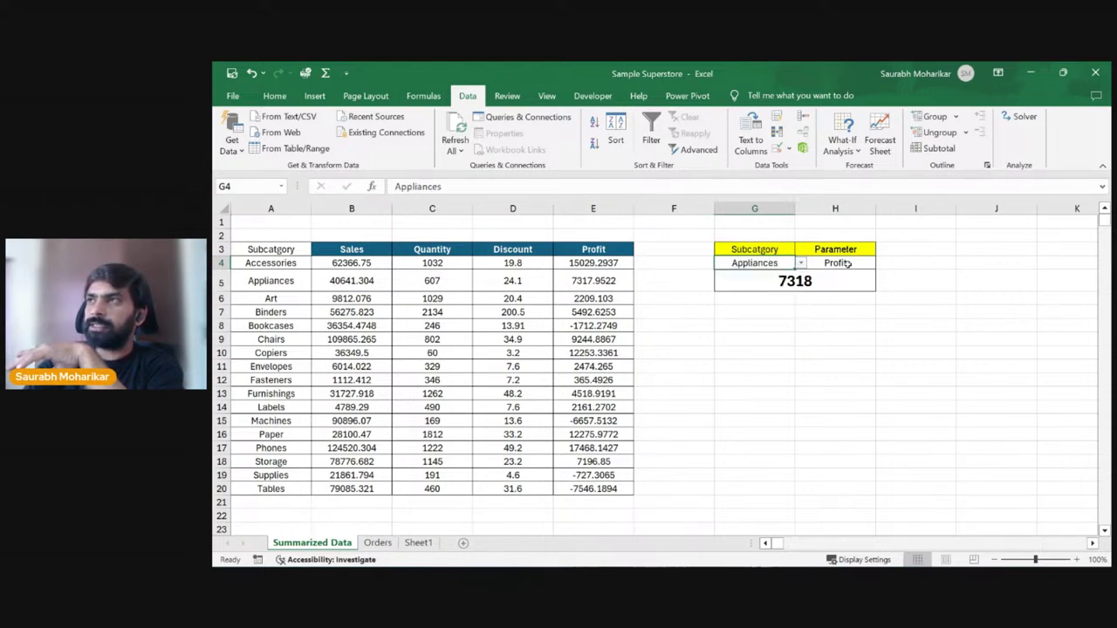
Step: Try Bookcases, Labels and Supplies in G4's dropdown, settling on Labels for 2161
left_click(801, 264)
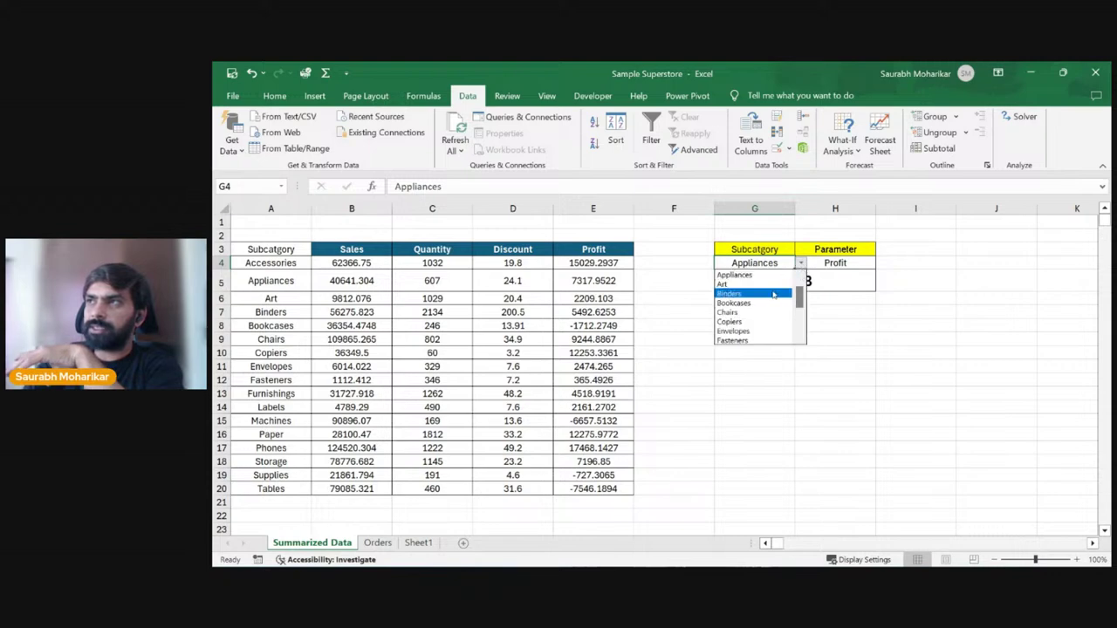
left_click(766, 304)
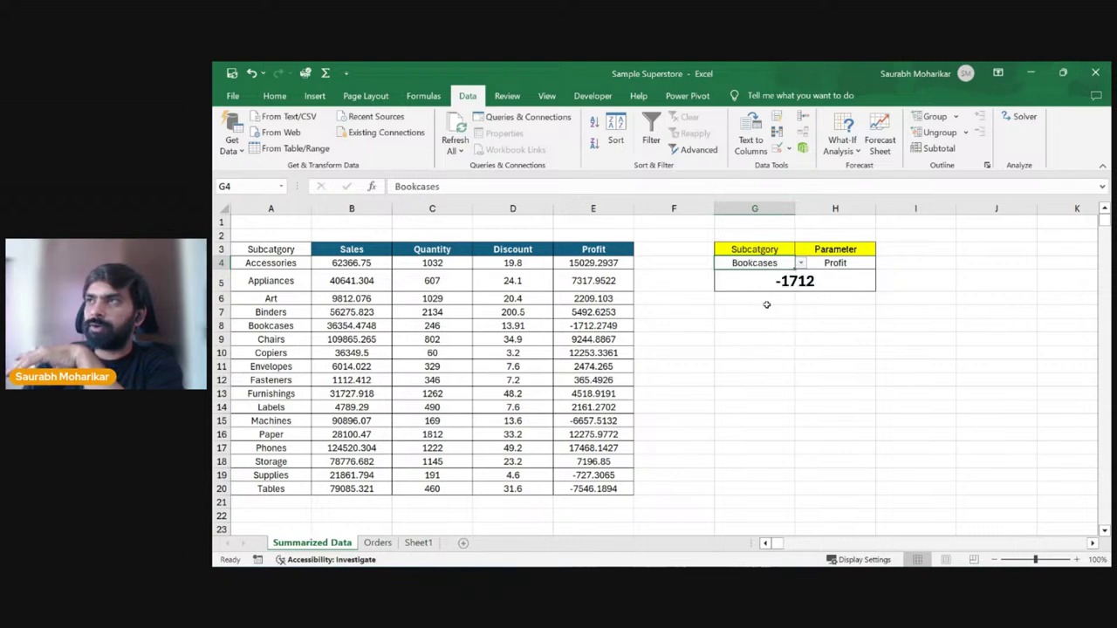
left_click(796, 264)
scroll(759, 314, "down", 1)
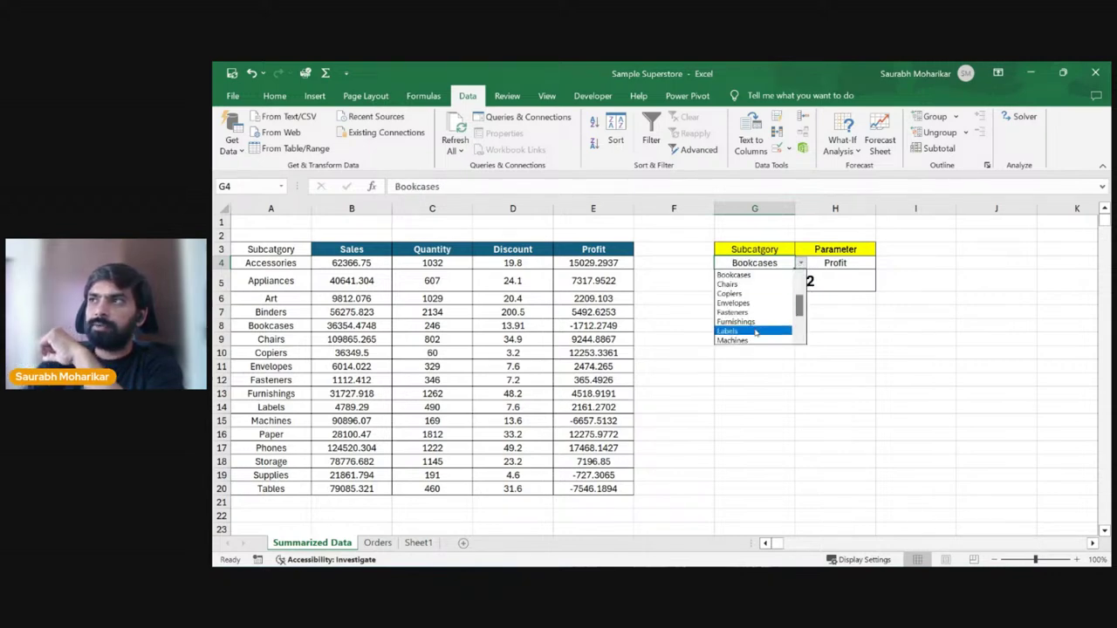
left_click(762, 324)
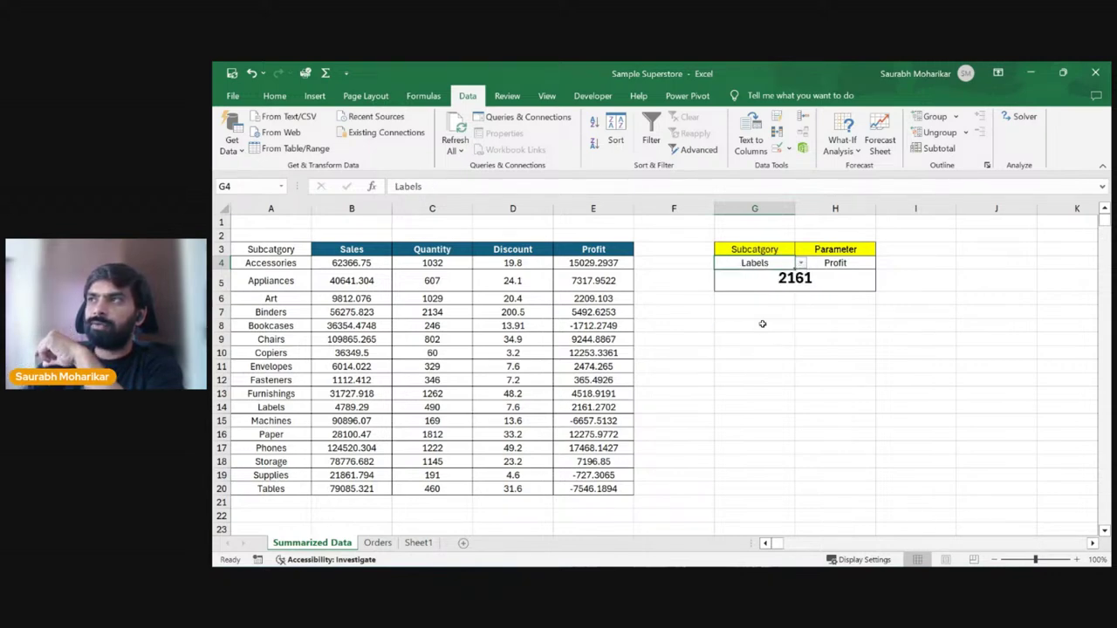
left_click(810, 282)
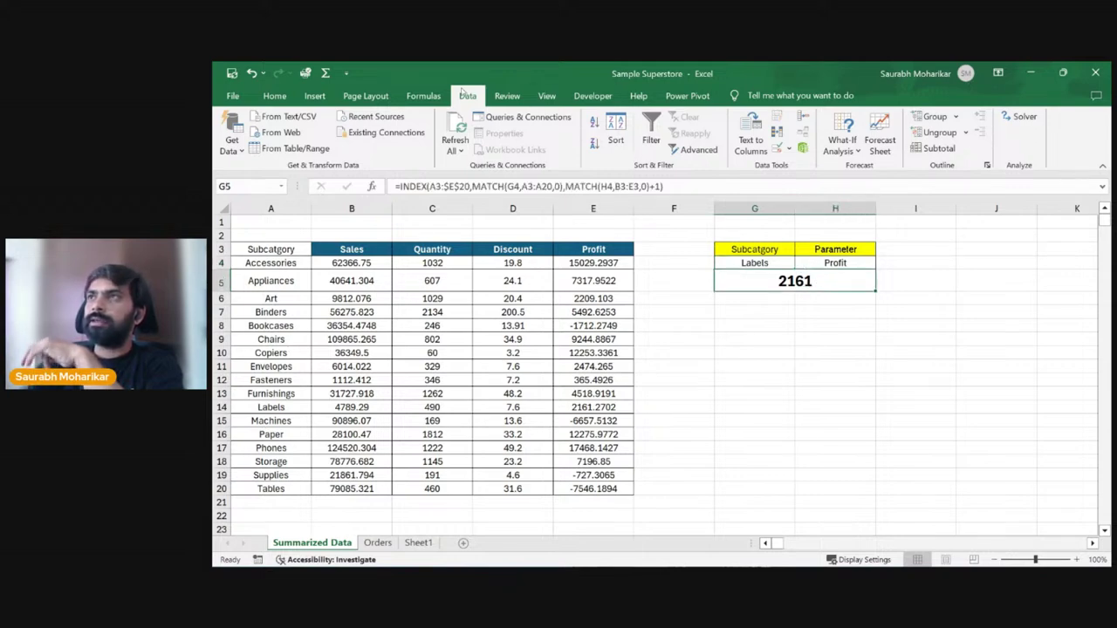
left_click(760, 262)
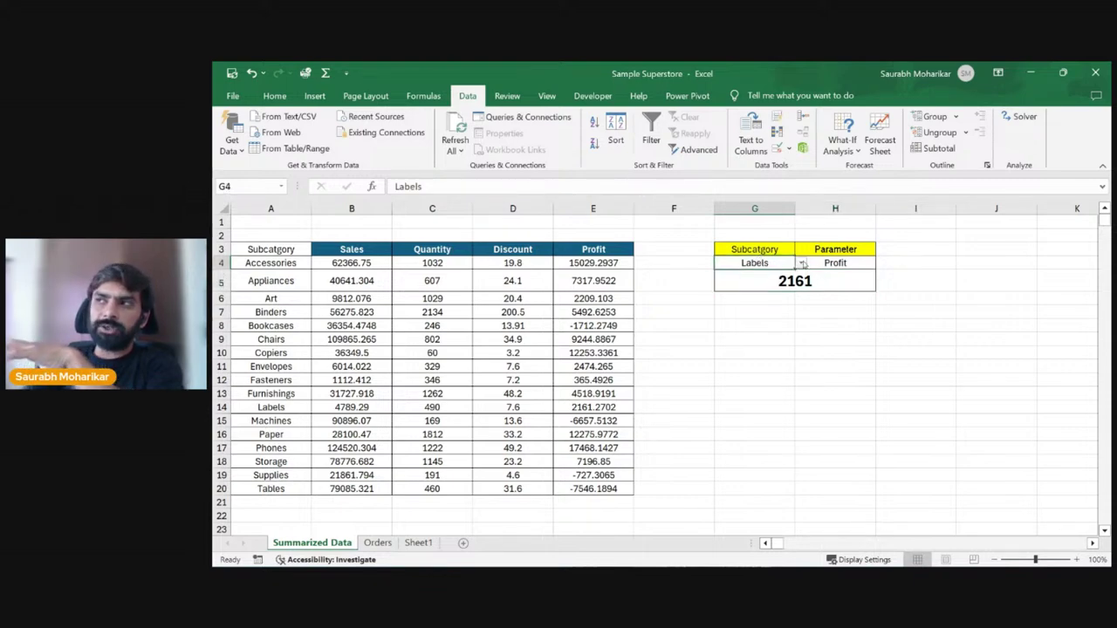
left_click(801, 264)
left_click(746, 327)
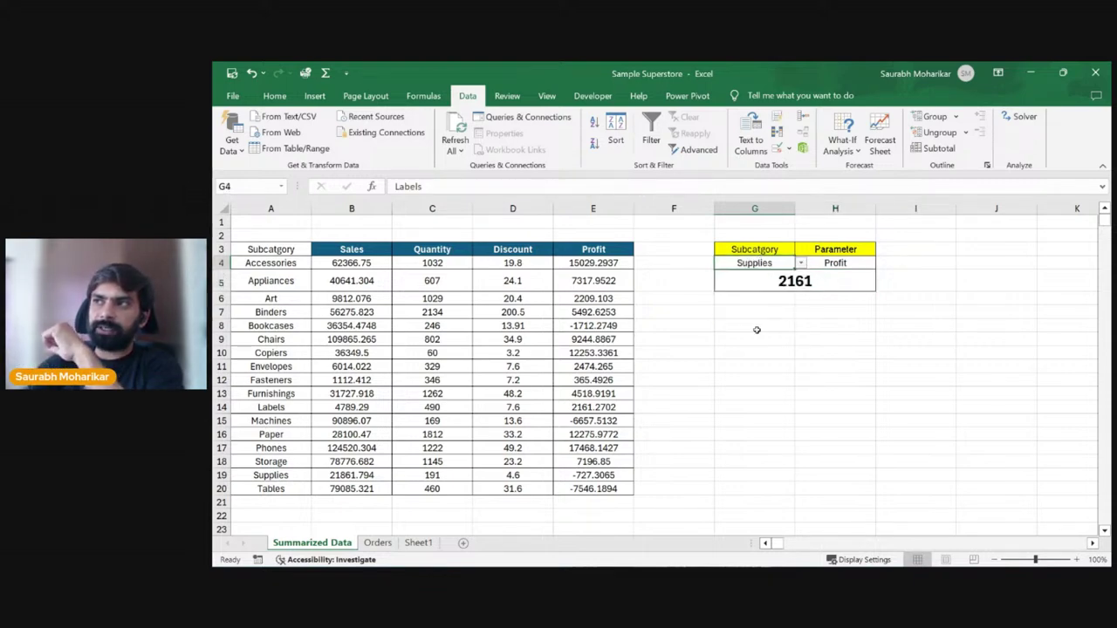
left_click(800, 264)
left_click(750, 288)
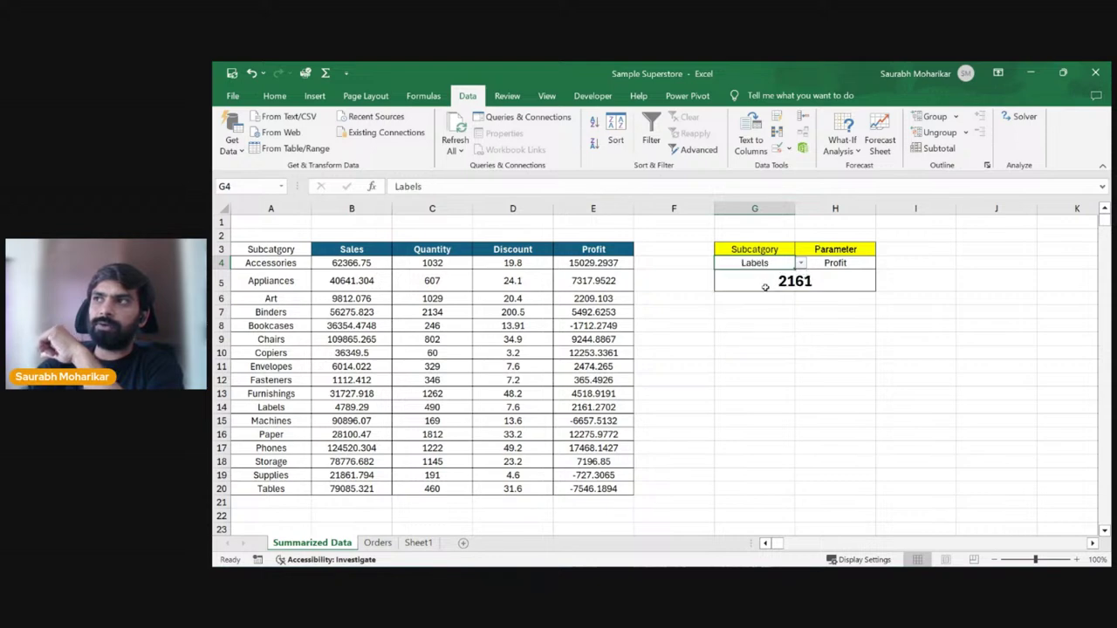
left_click(836, 267)
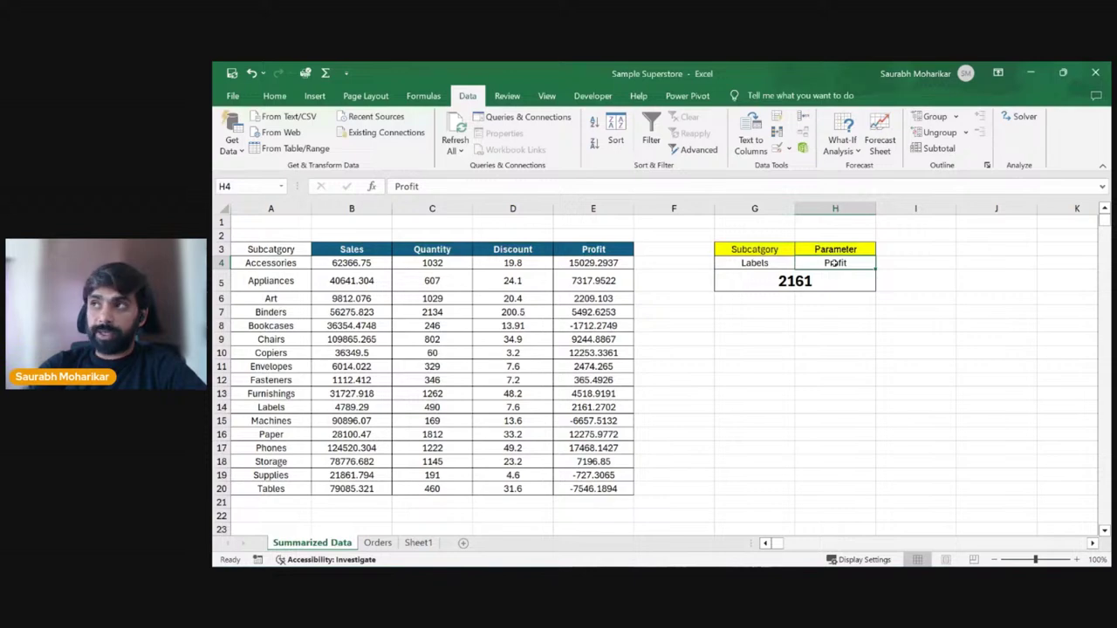
Step: Add List data validation to H4 sourced from the header row B3:E3
left_click(784, 153)
left_click(807, 164)
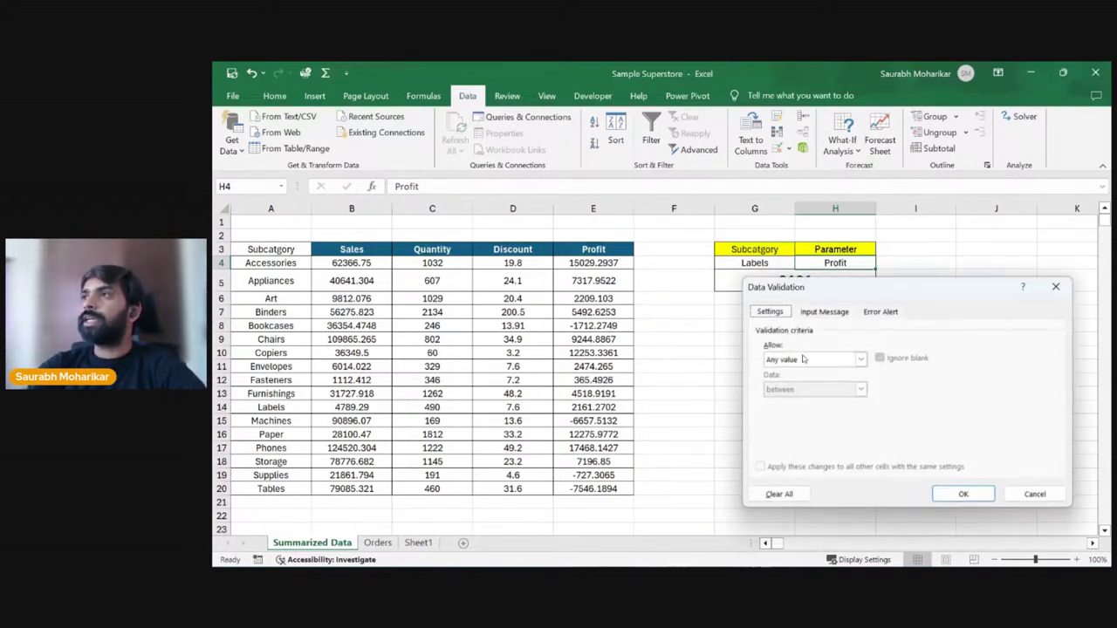
left_click(860, 360)
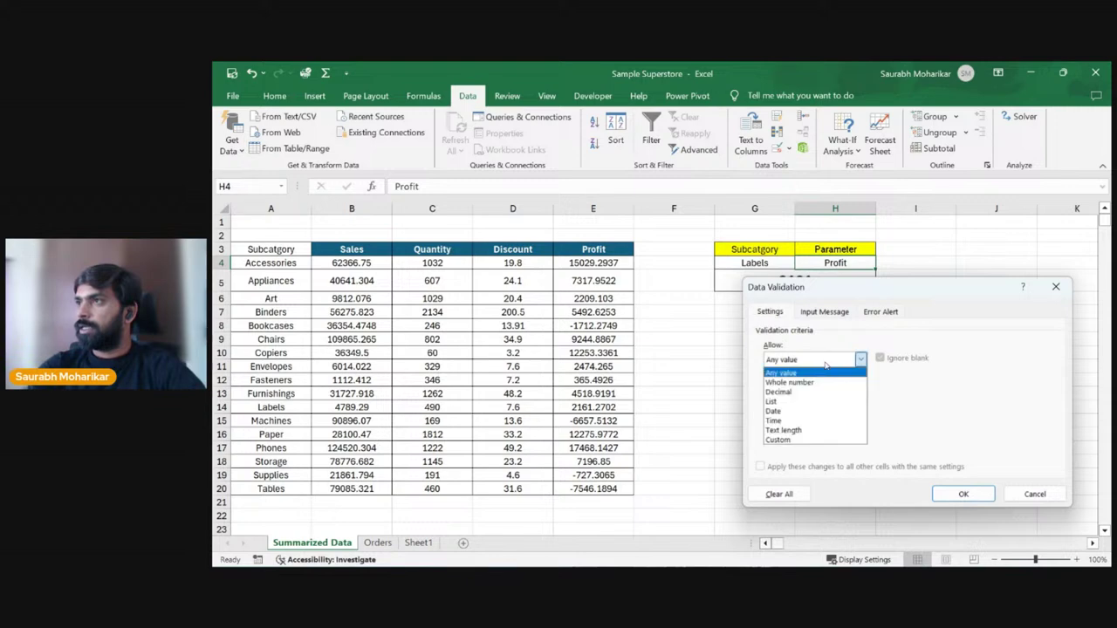
left_click(801, 402)
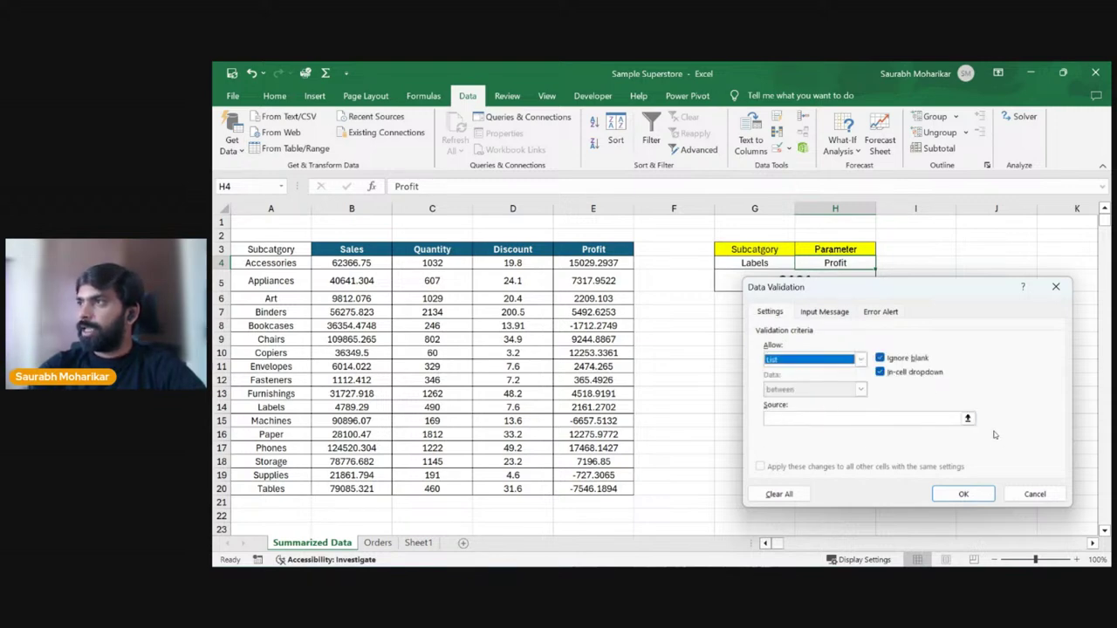
left_click(967, 418)
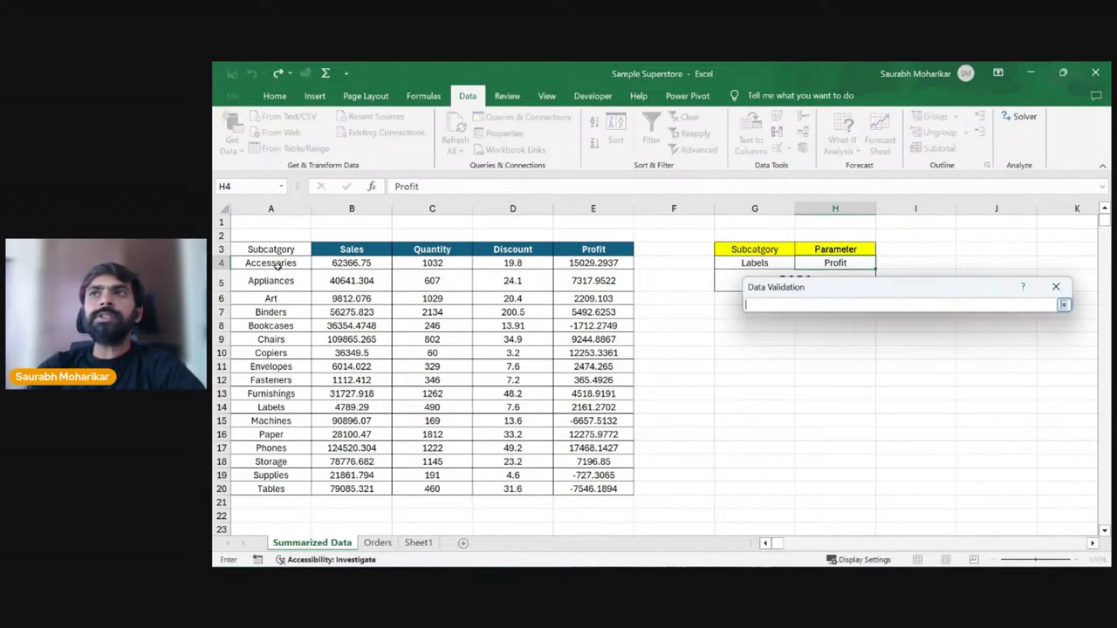
left_click_drag(351, 250, 612, 254)
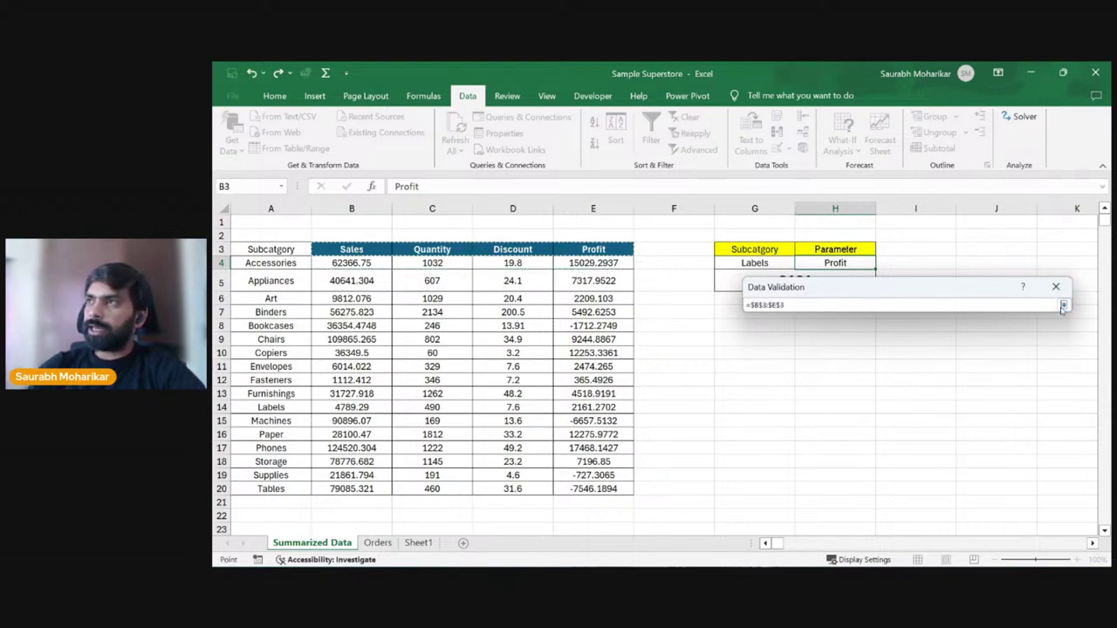
left_click(1063, 303)
left_click(964, 494)
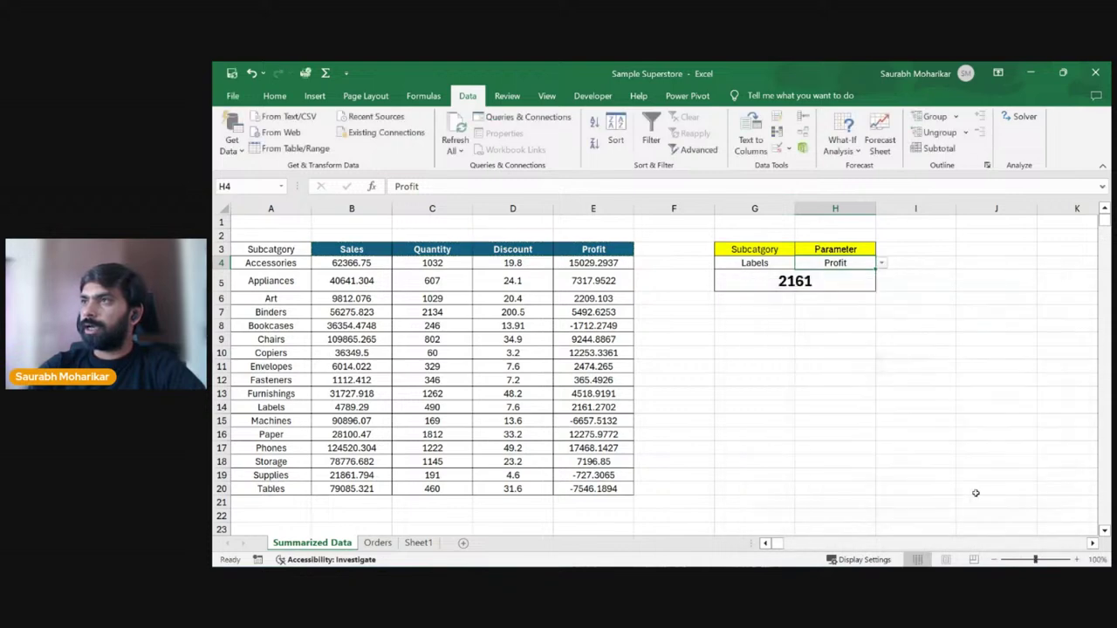
Step: Try Machines as subcategory and Quantity as parameter via the dropdowns
key("Left")
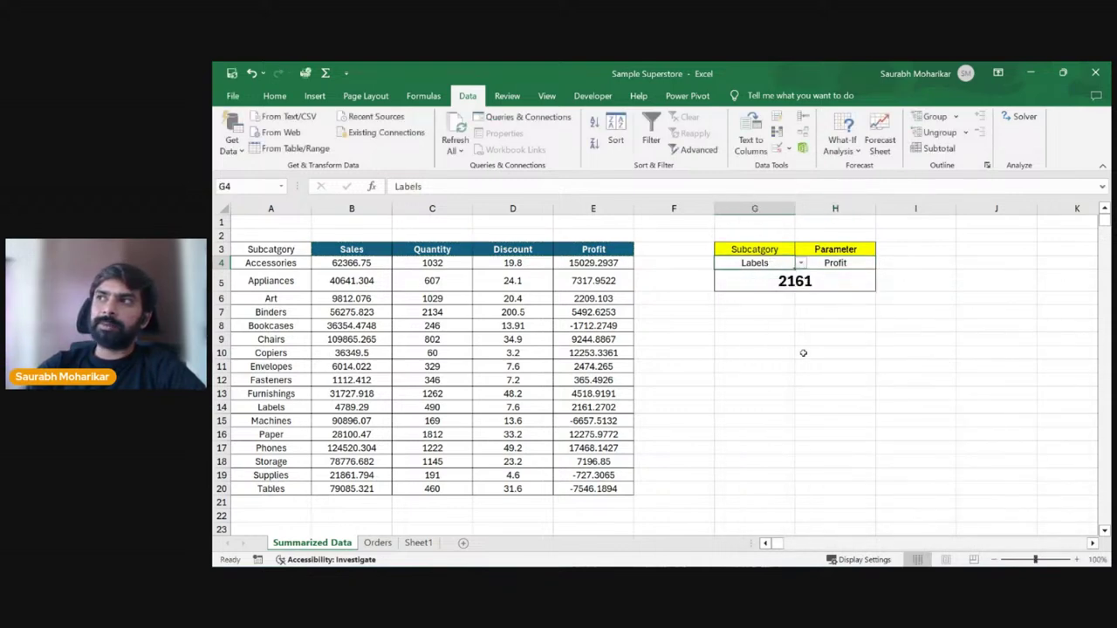
left_click(835, 264)
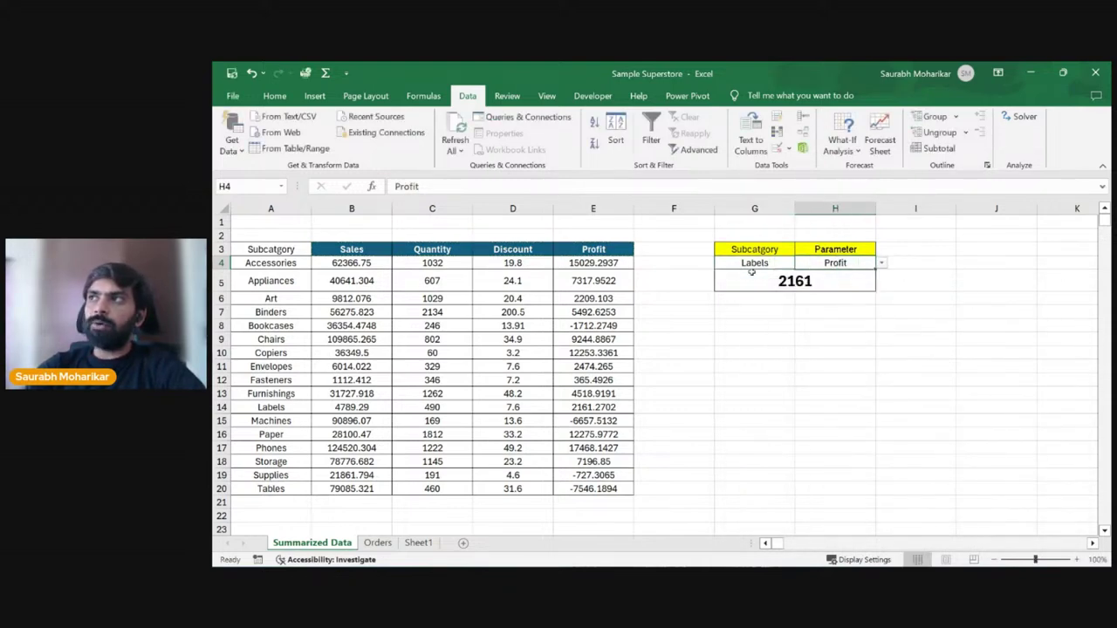
left_click(752, 265)
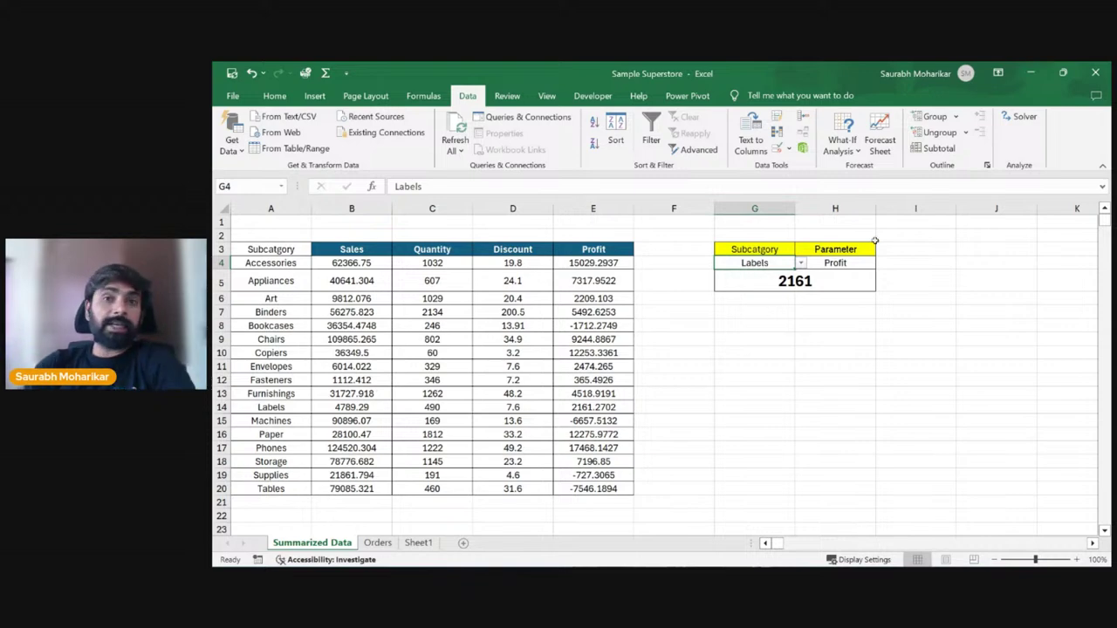
left_click(801, 263)
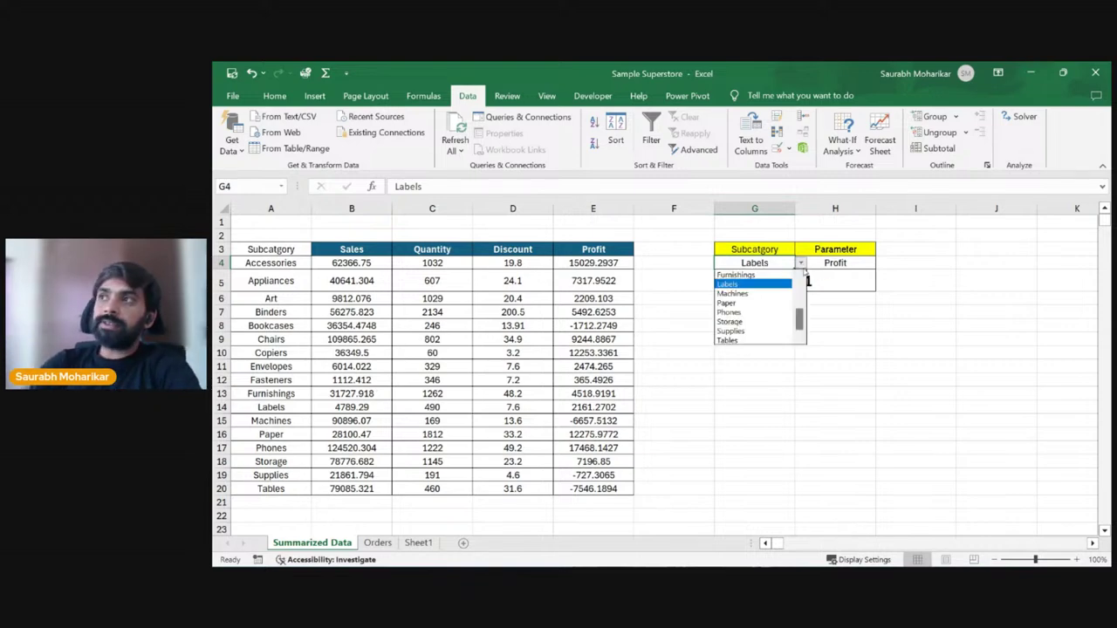
left_click(748, 295)
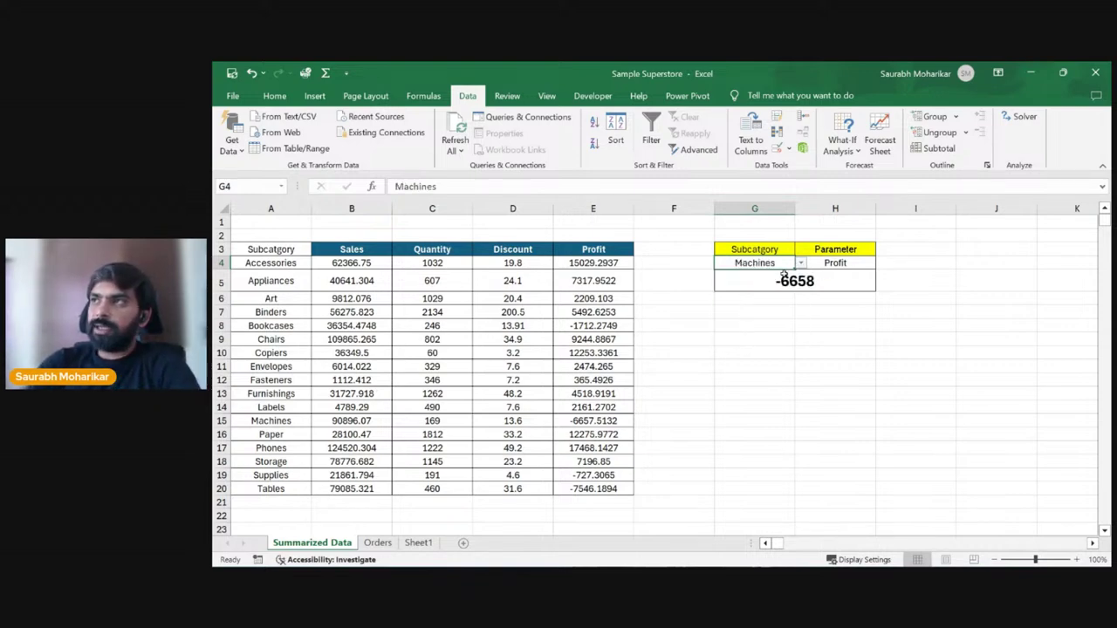
left_click(863, 262)
left_click(881, 264)
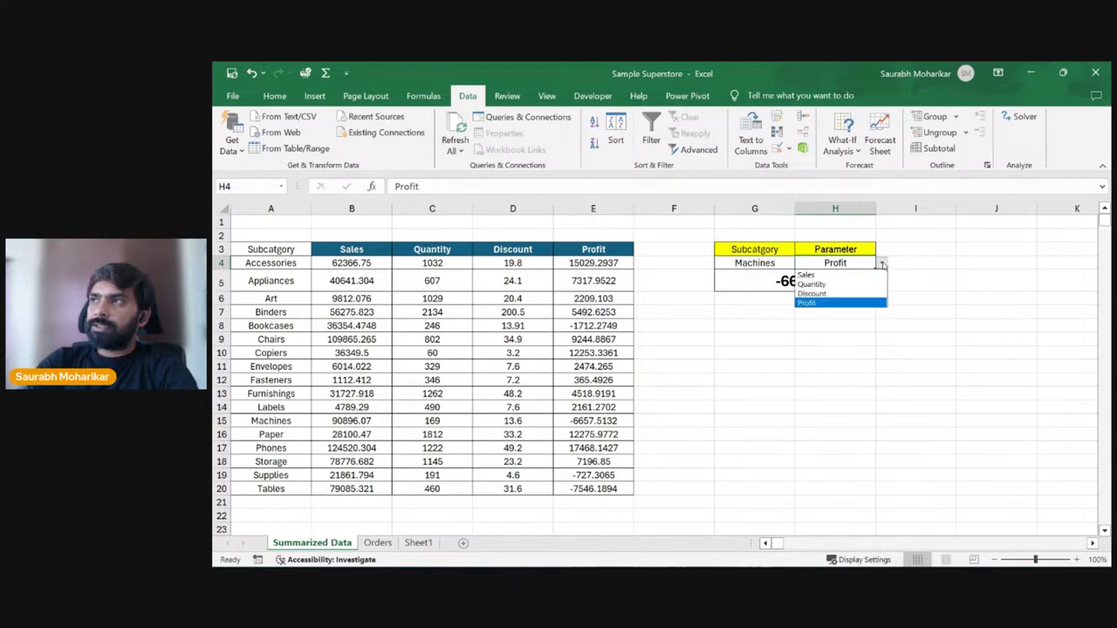
left_click(862, 288)
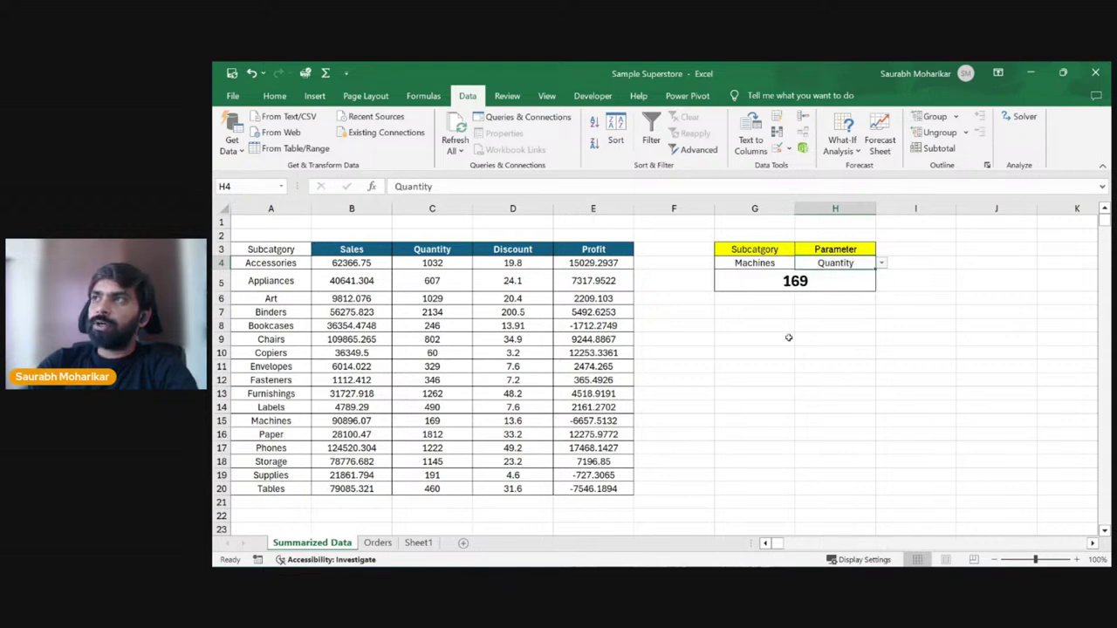
Step: Set the lookup to Phones and Profit, returning 17468
left_click(774, 263)
left_click(800, 263)
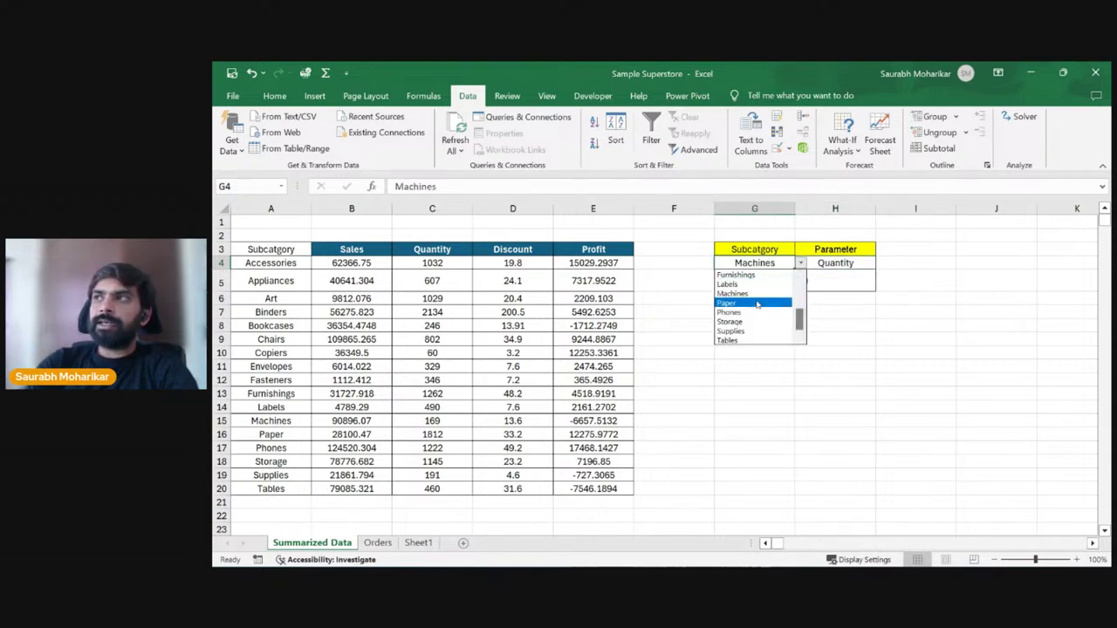
left_click(754, 313)
left_click(861, 265)
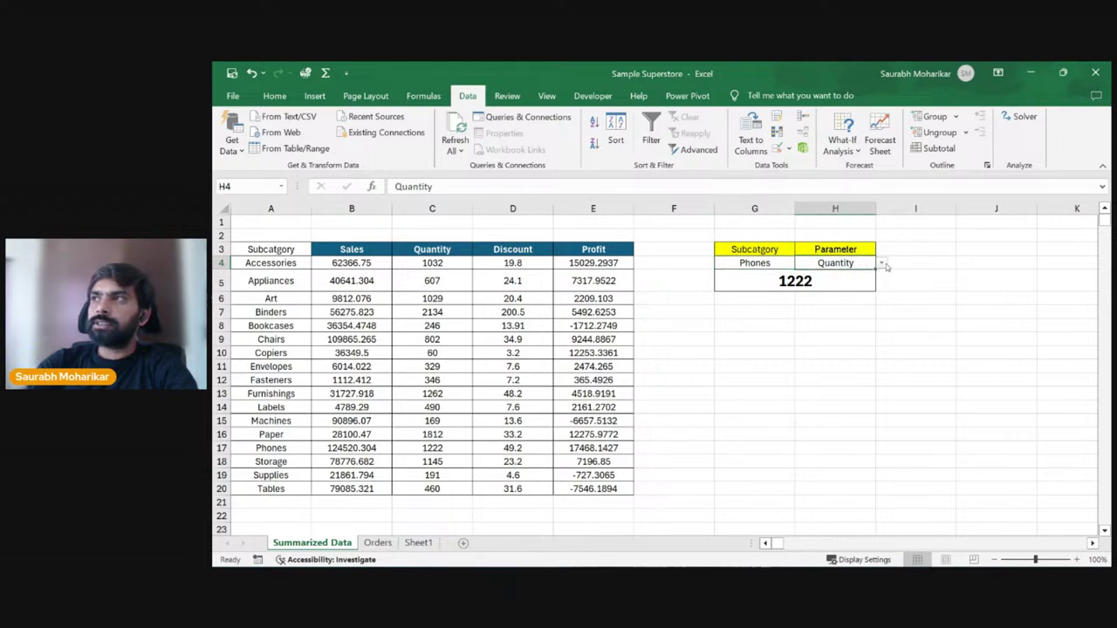
left_click(881, 263)
left_click(842, 303)
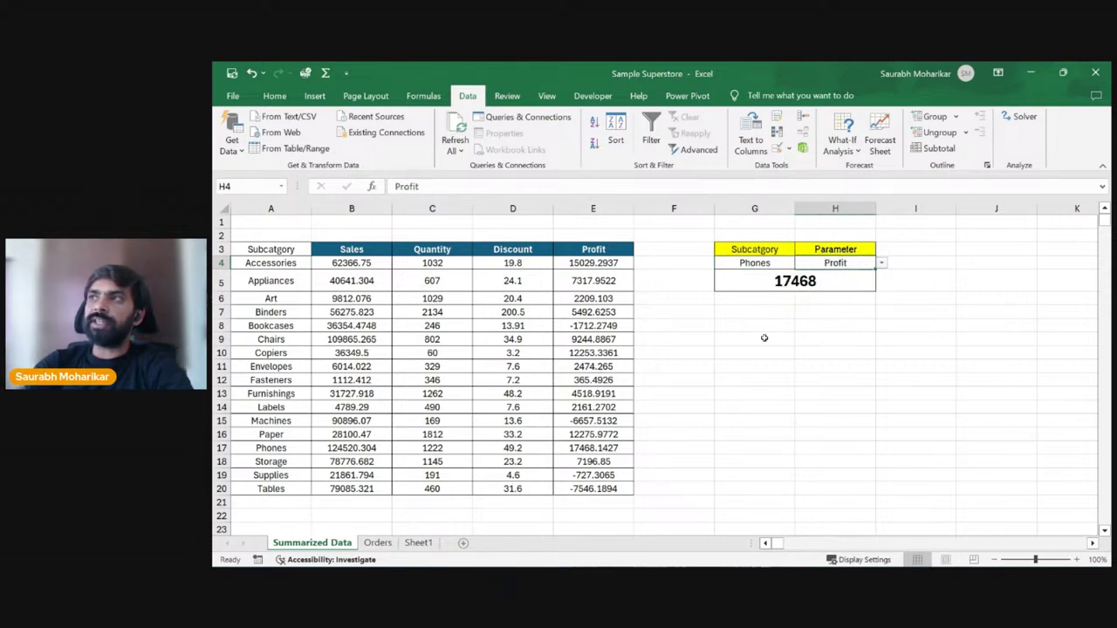
left_click(949, 370)
left_click(816, 288)
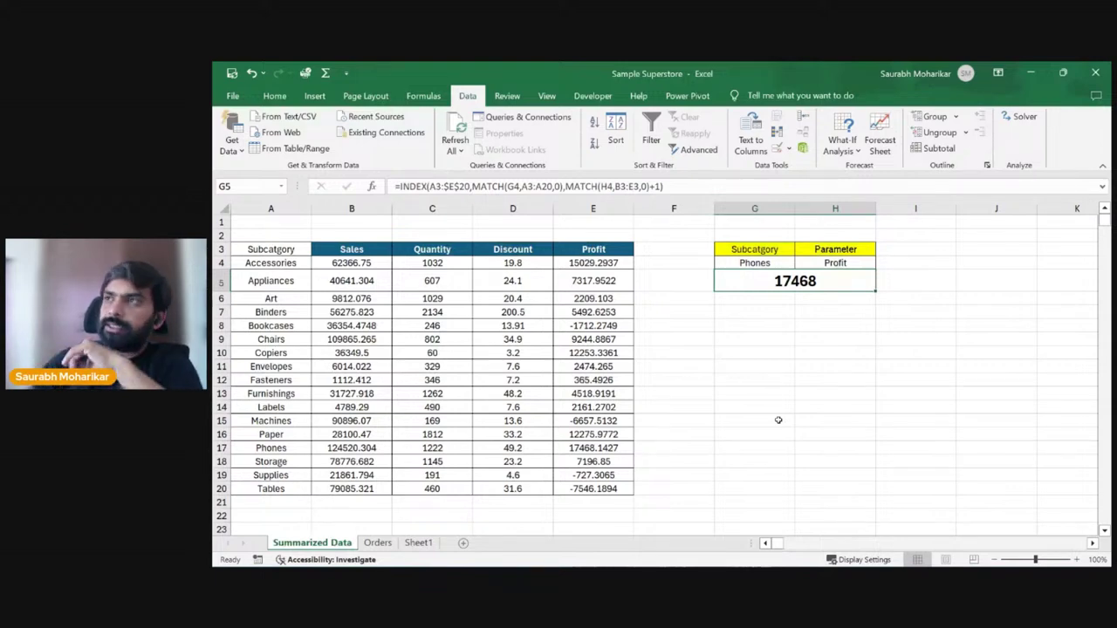
left_click_drag(756, 250, 855, 281)
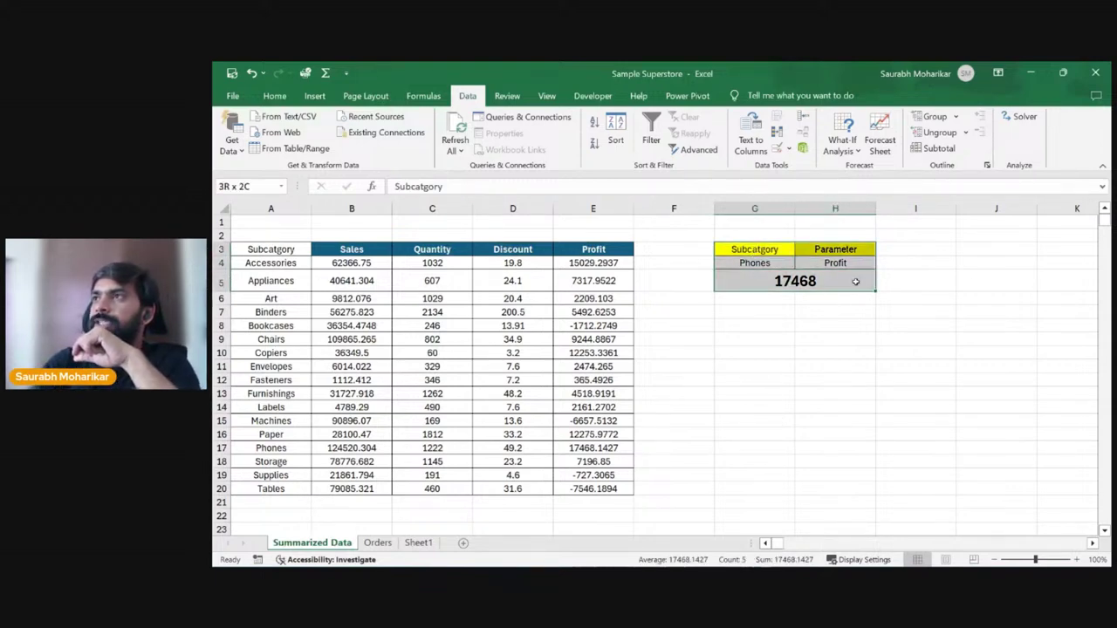
left_click(1015, 314)
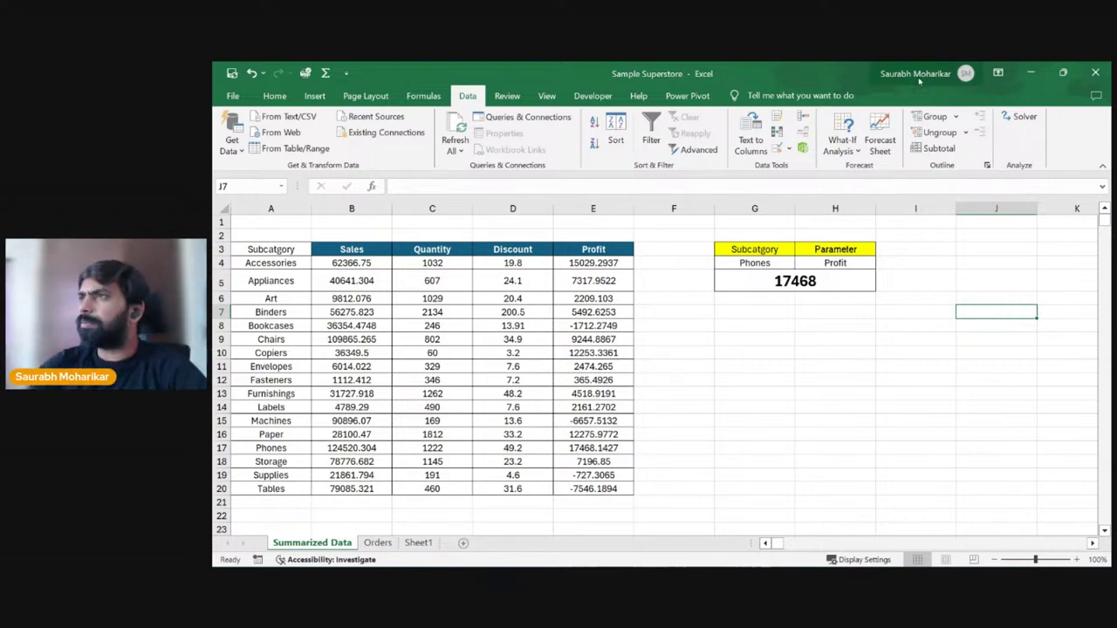
left_click(807, 377)
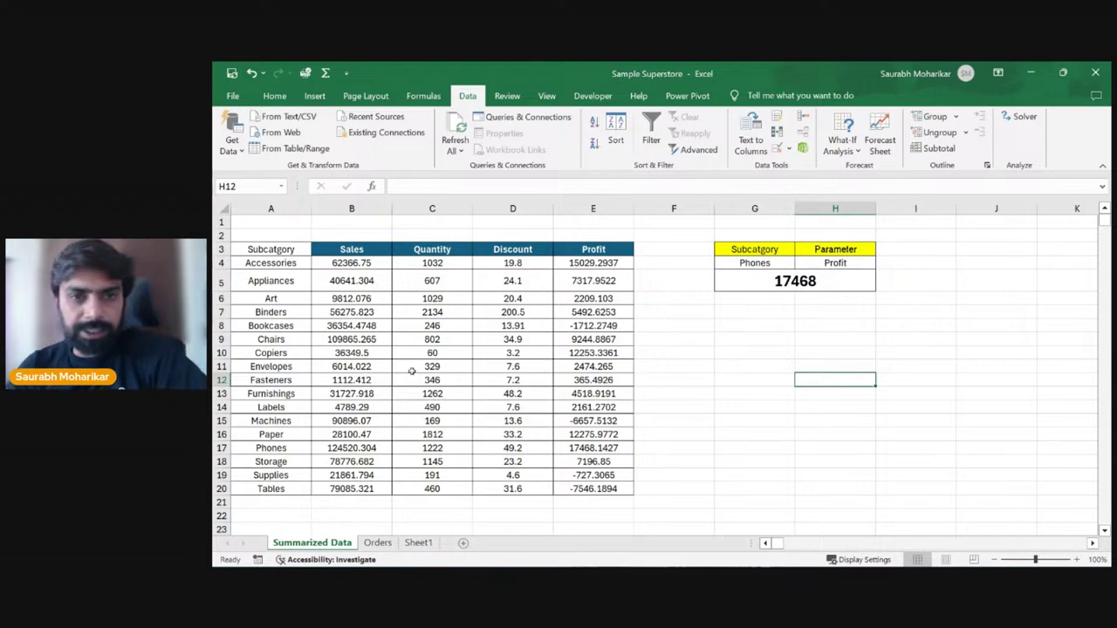
left_click(377, 543)
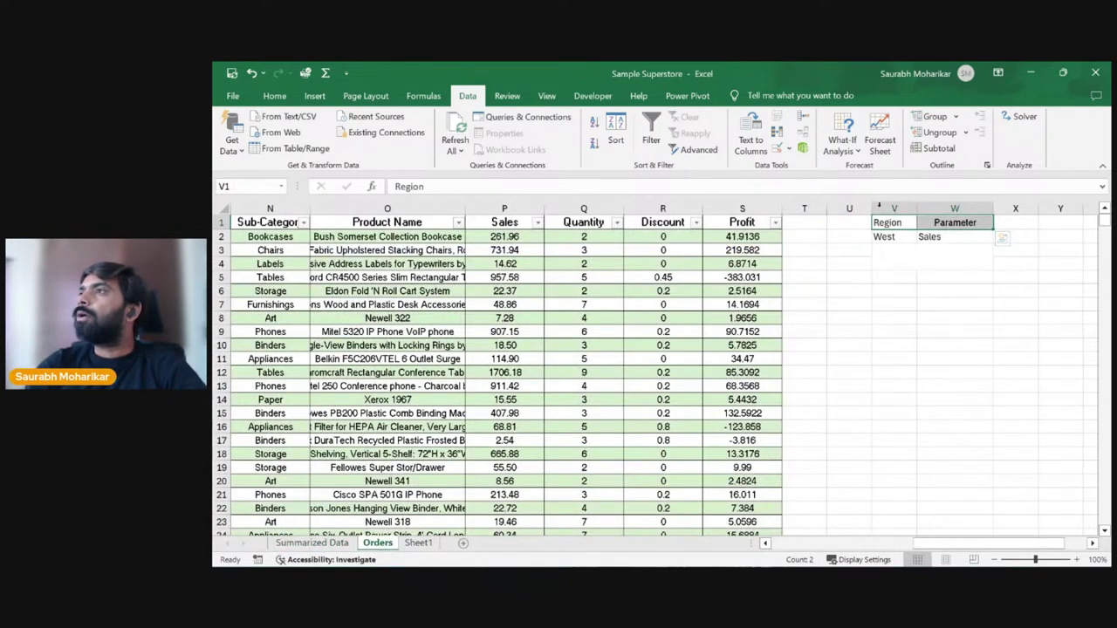
left_click_drag(889, 224, 952, 234)
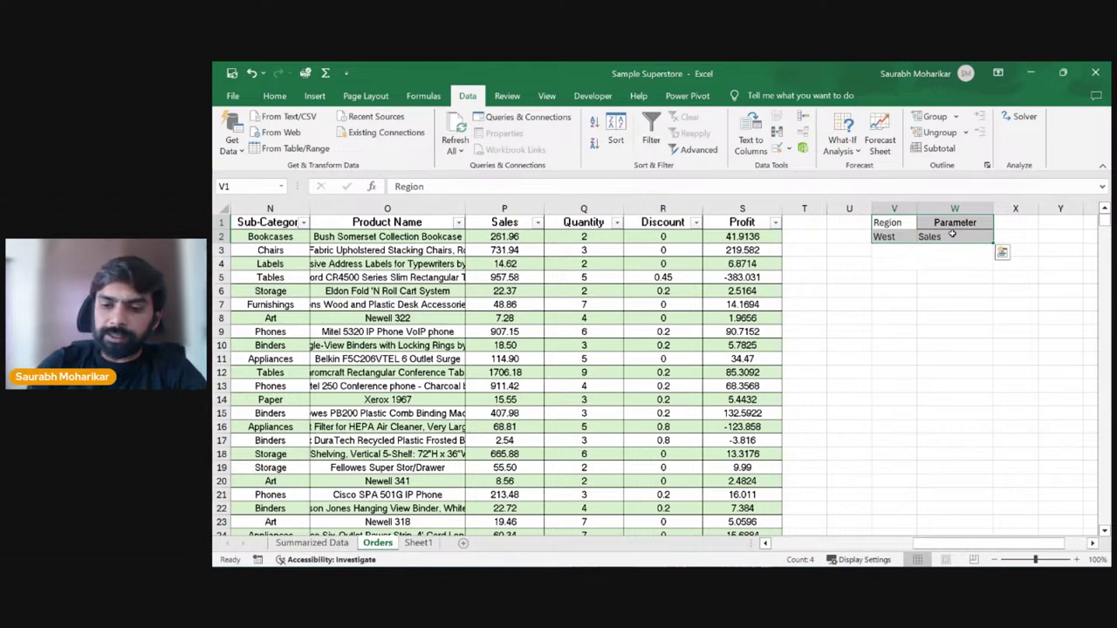
left_click(312, 543)
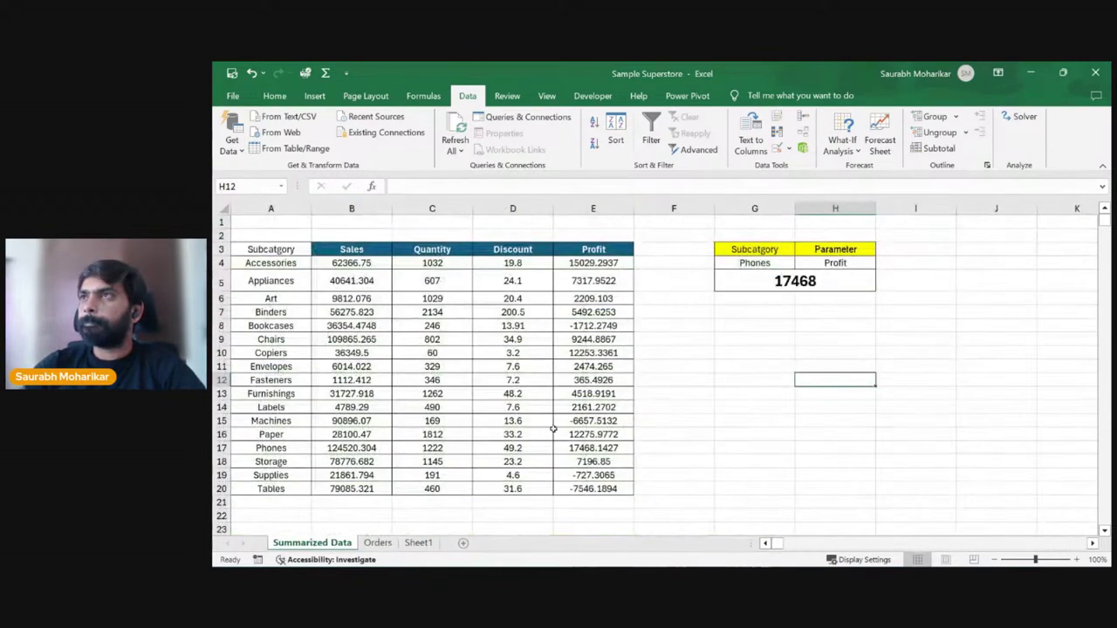
left_click(805, 289)
left_click(995, 339)
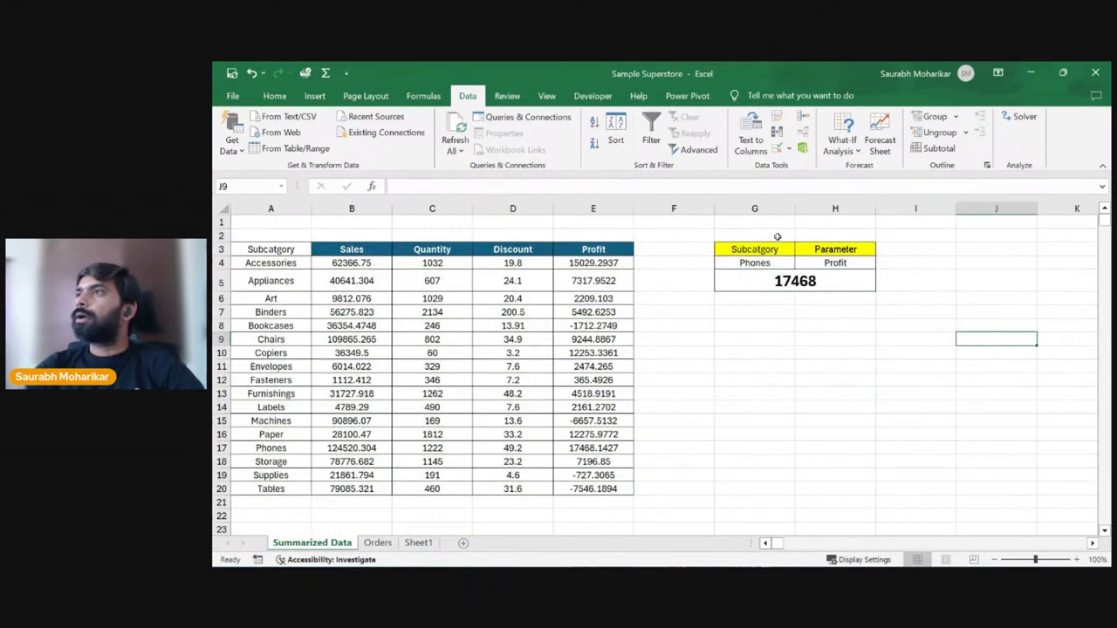
left_click_drag(770, 250, 846, 288)
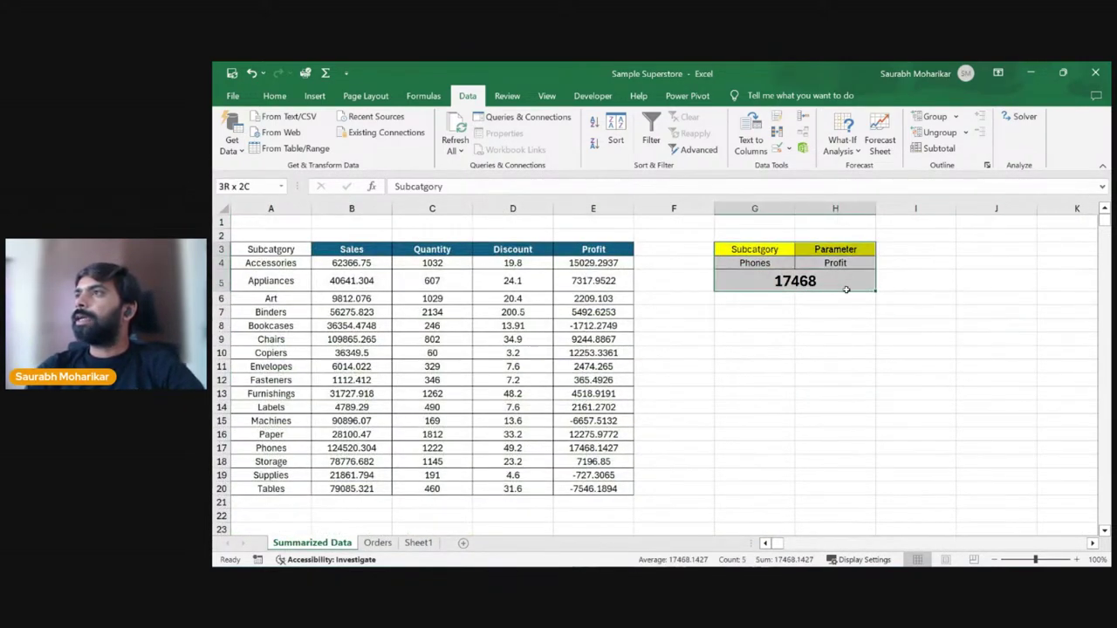
left_click(957, 311)
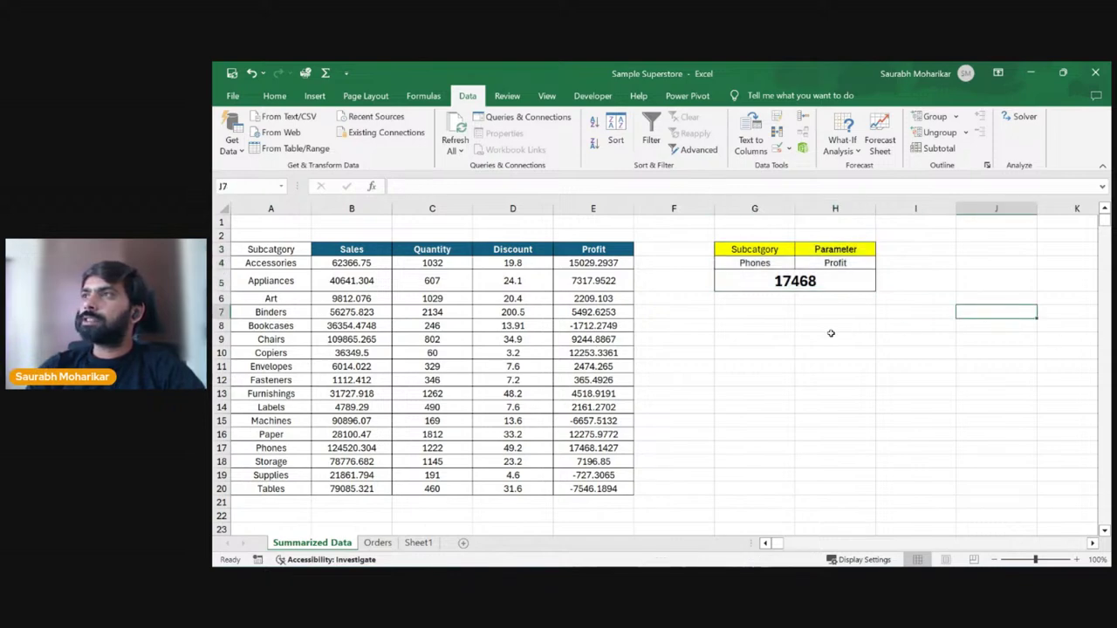
left_click(850, 284)
left_click(985, 356)
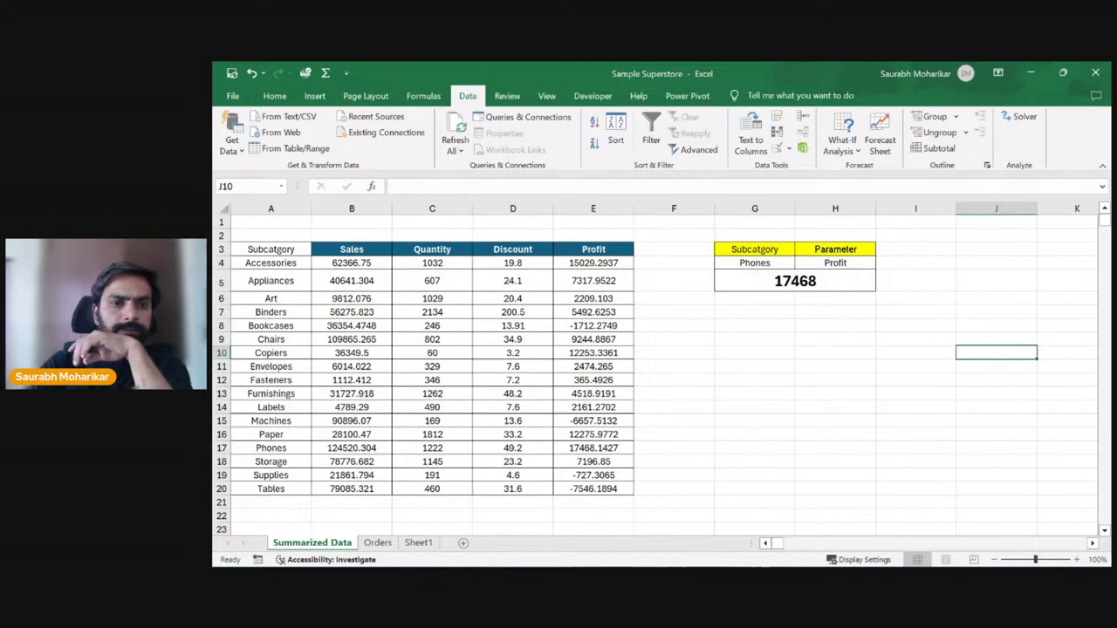
left_click(812, 279)
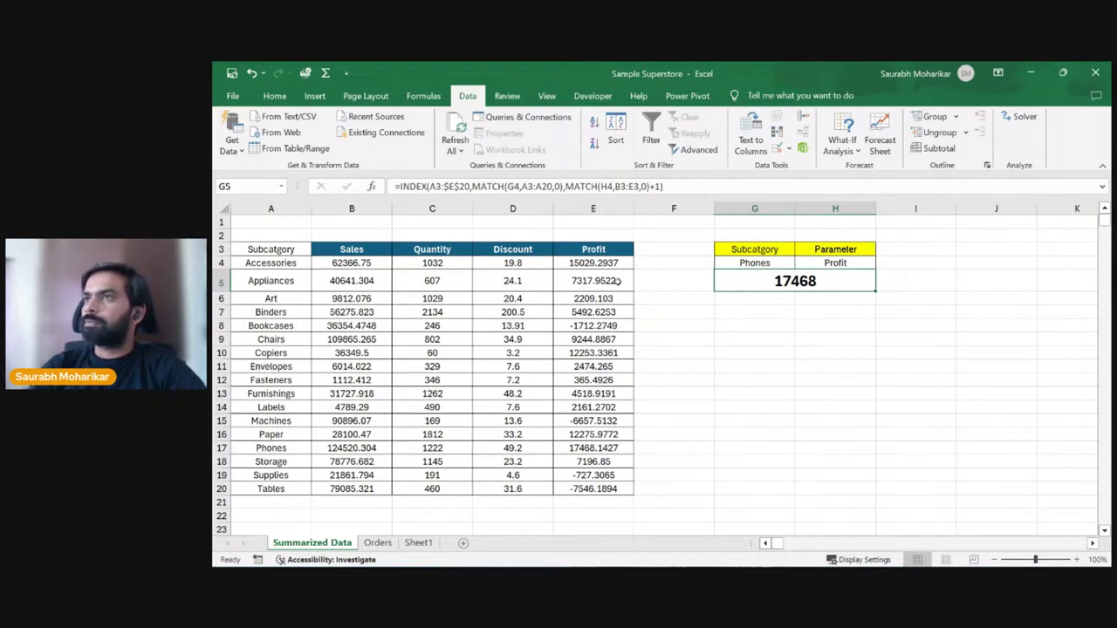
left_click(767, 263)
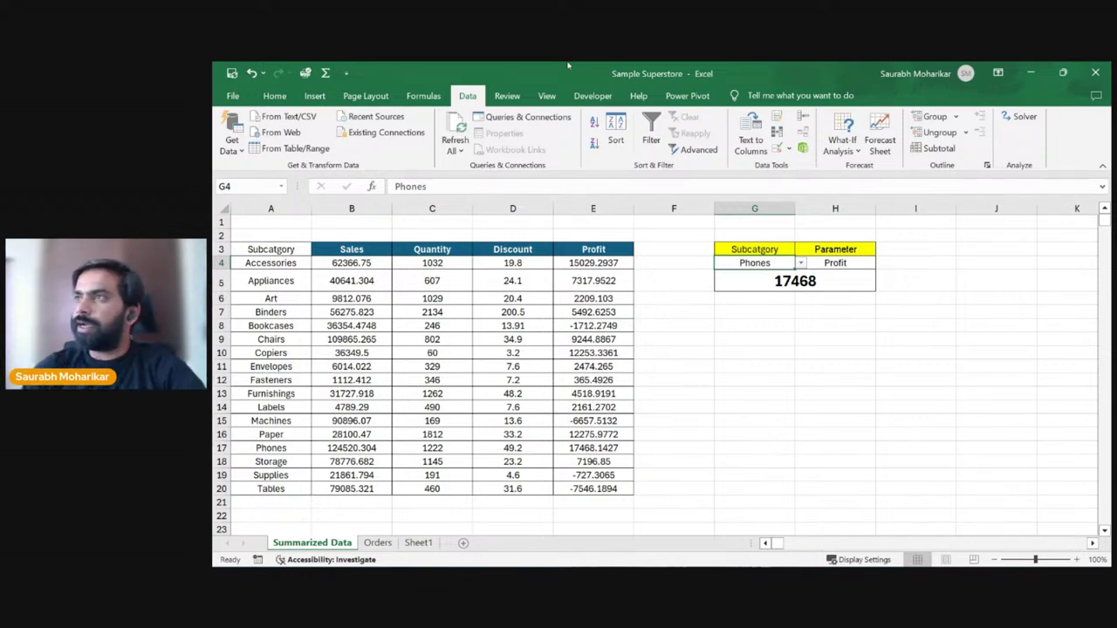
Step: On Sheet1, enter D in B2:B4 beside Index, match and Index + Match
left_click(431, 542)
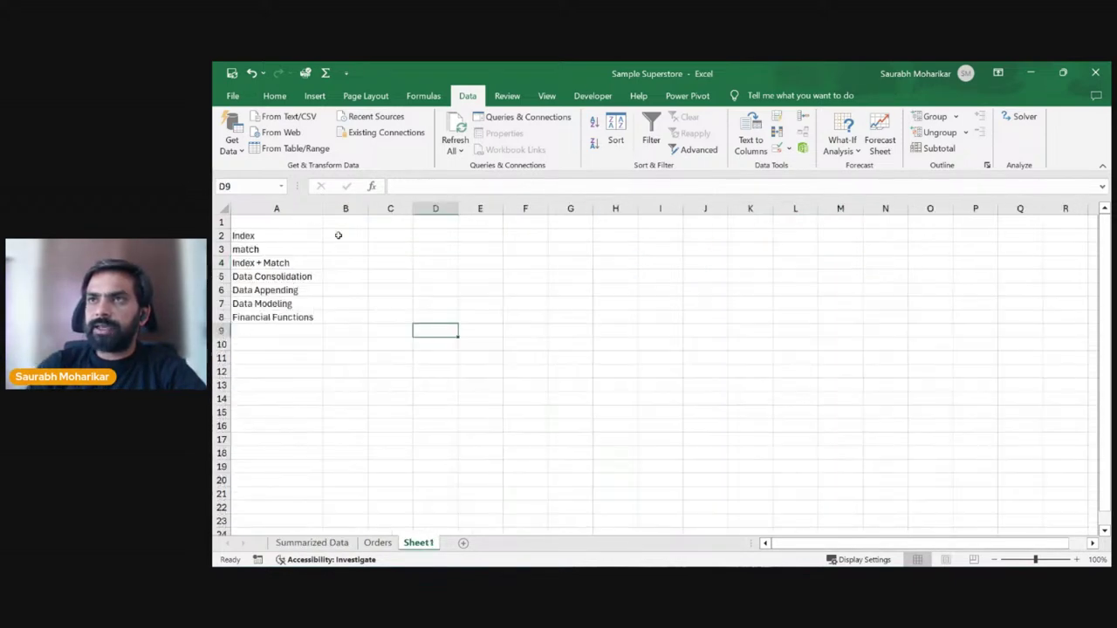
left_click(340, 235)
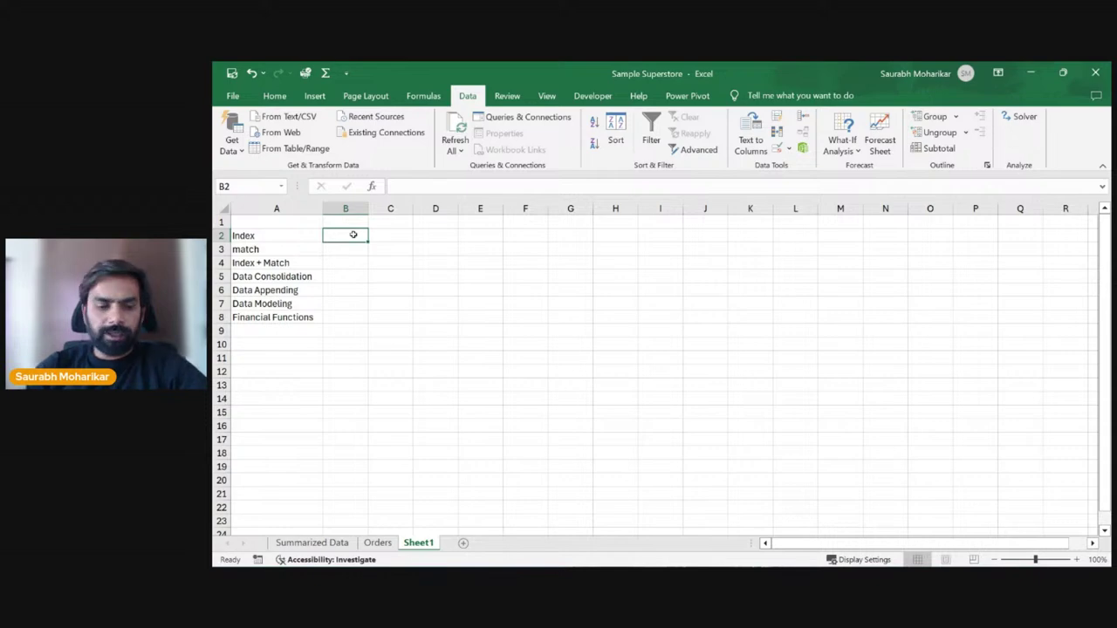
type("D")
key("Return")
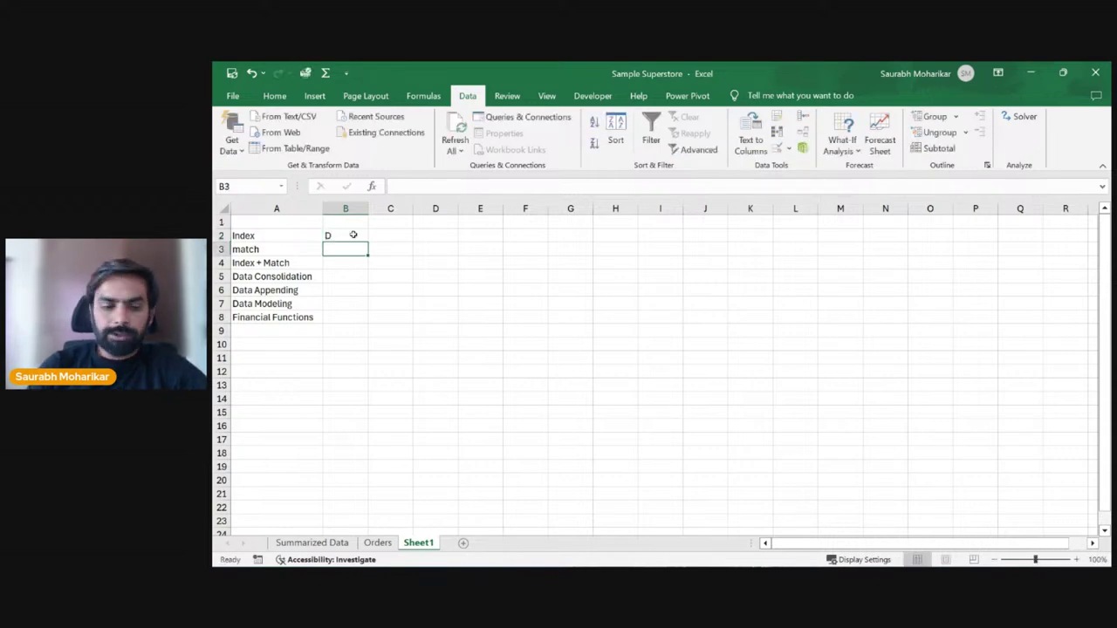
type("D")
key("Return")
type("D")
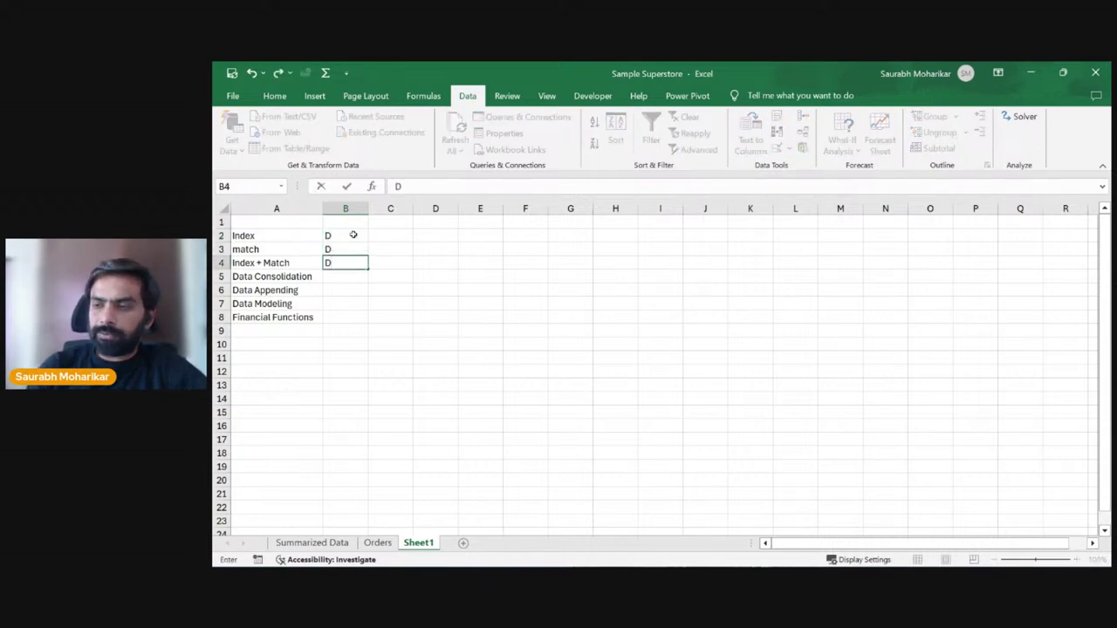
key("Return")
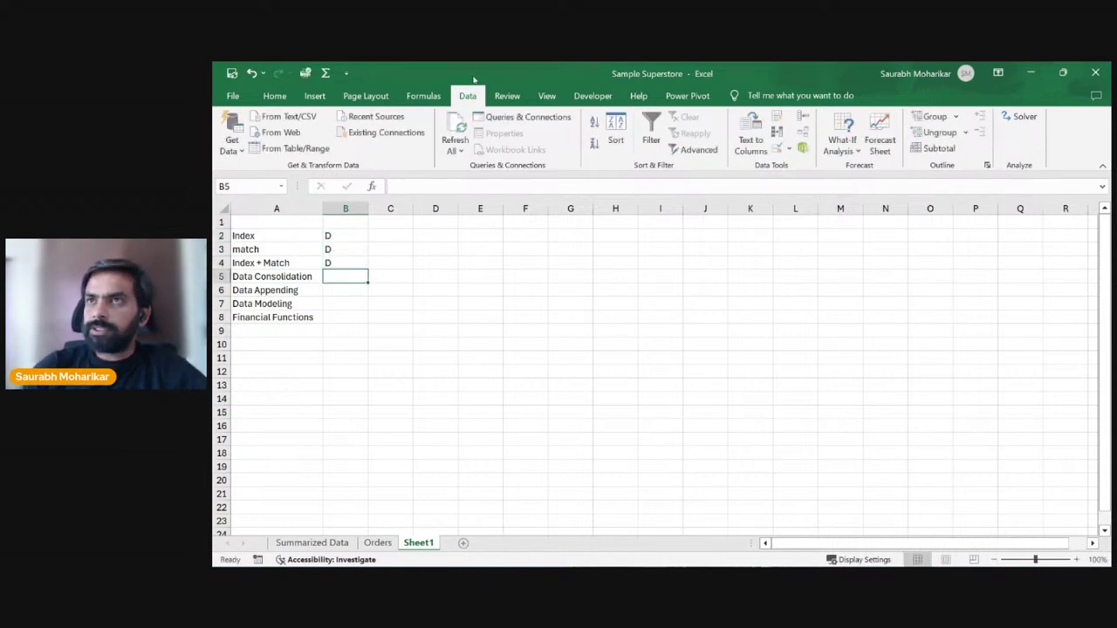
Step: Select the Data Consolidation and Data Appending topics, then return to Summarized Data
left_click(305, 277)
left_click(293, 289)
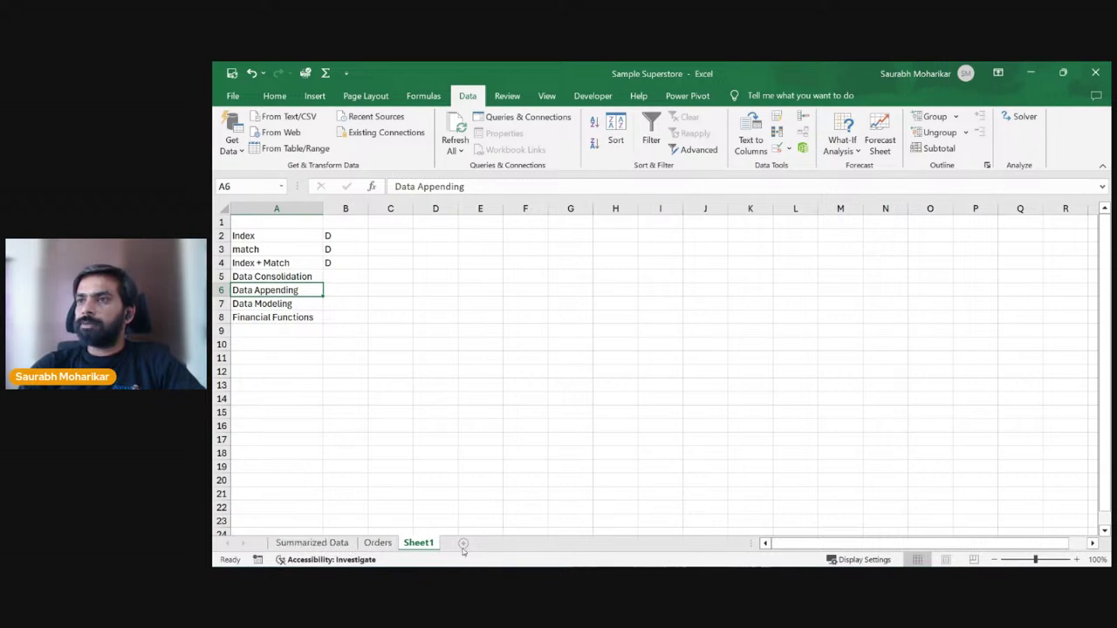
left_click(312, 543)
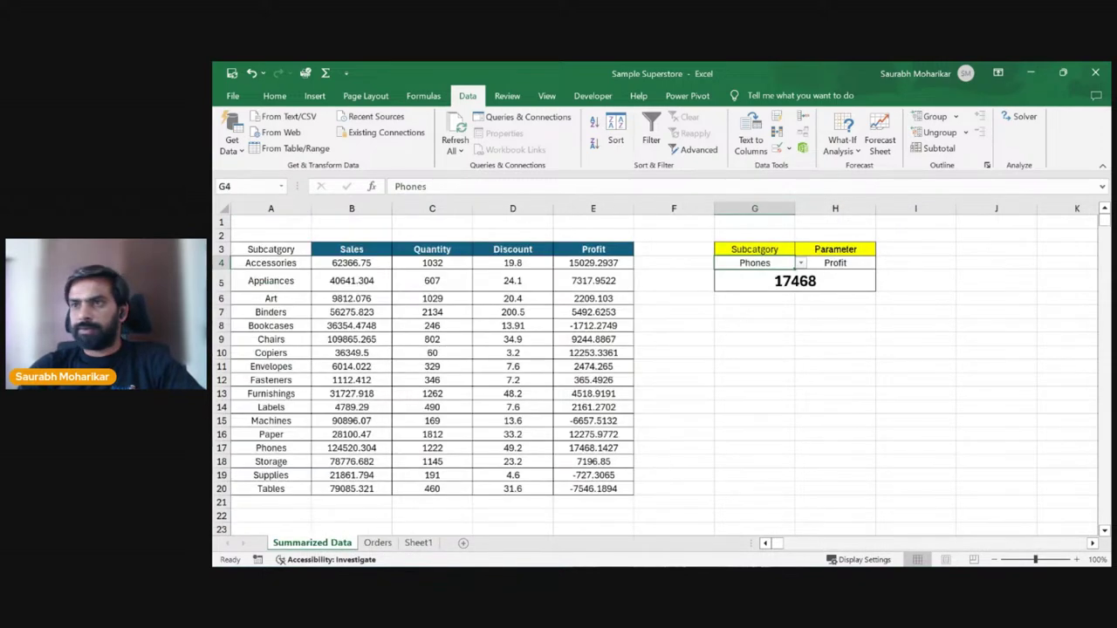
Step: Browse the Orders table down to its last record and back to the header row, then return to Sheet1
left_click(375, 544)
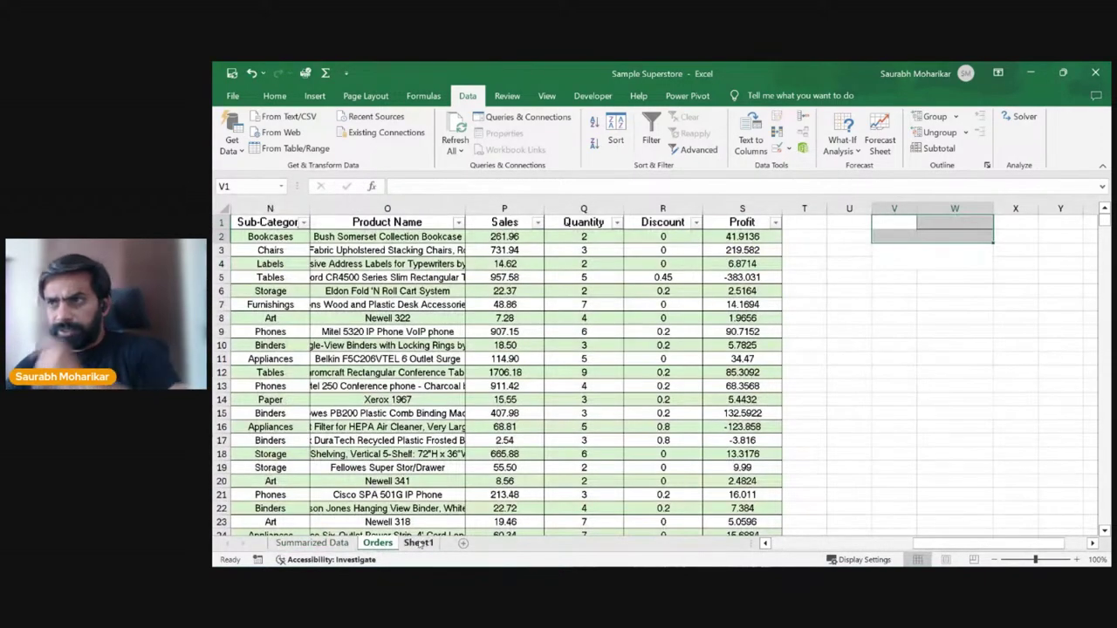
left_click(340, 452)
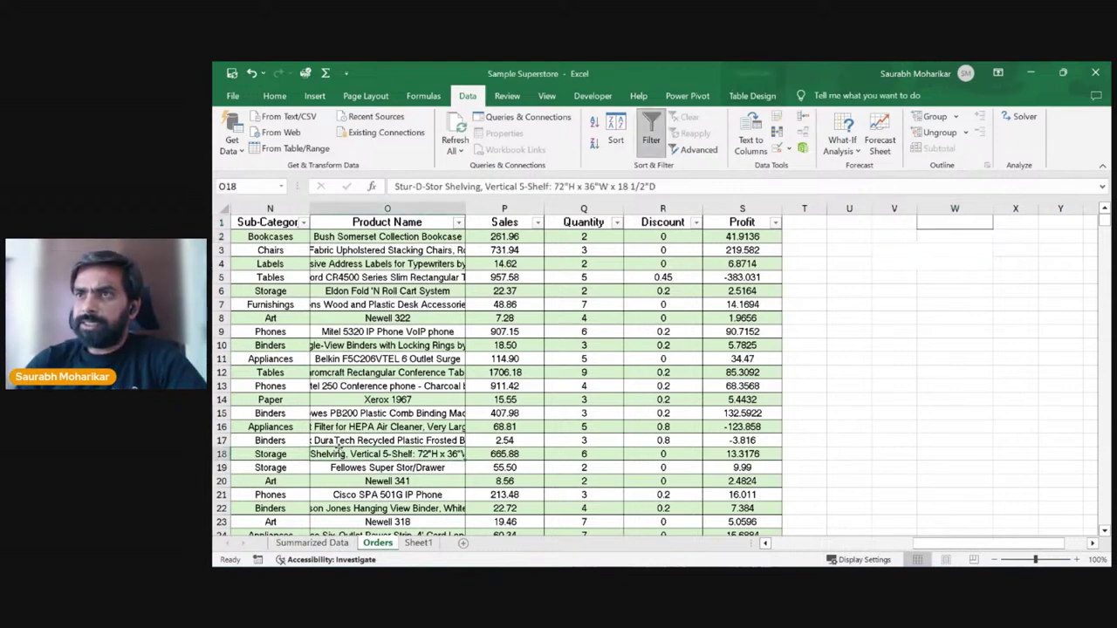
key("ctrl+Left")
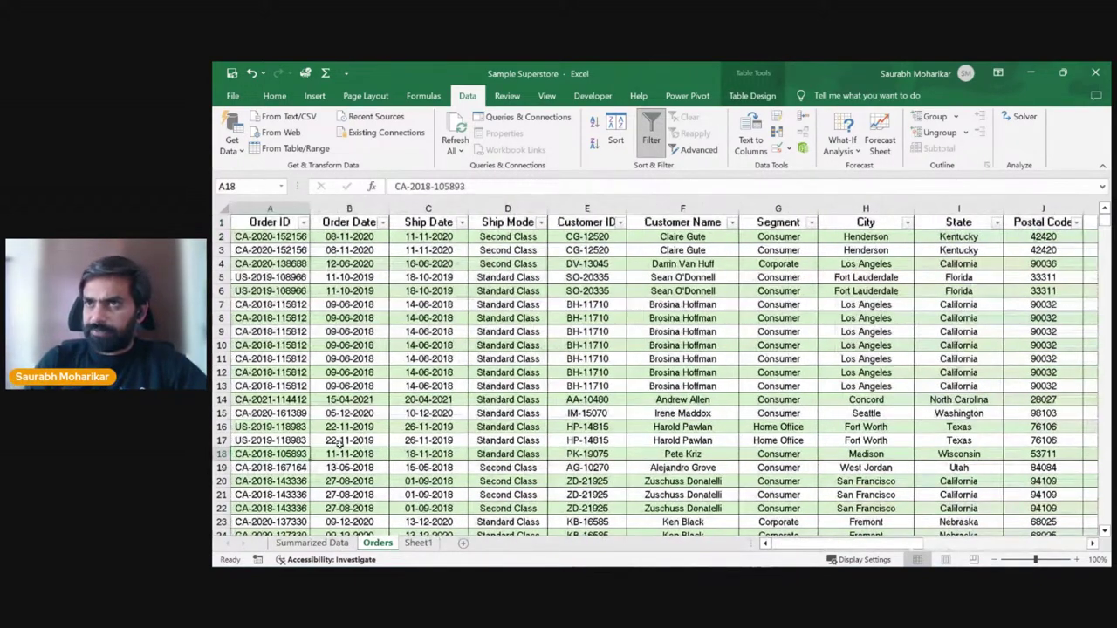
key("ctrl+Down")
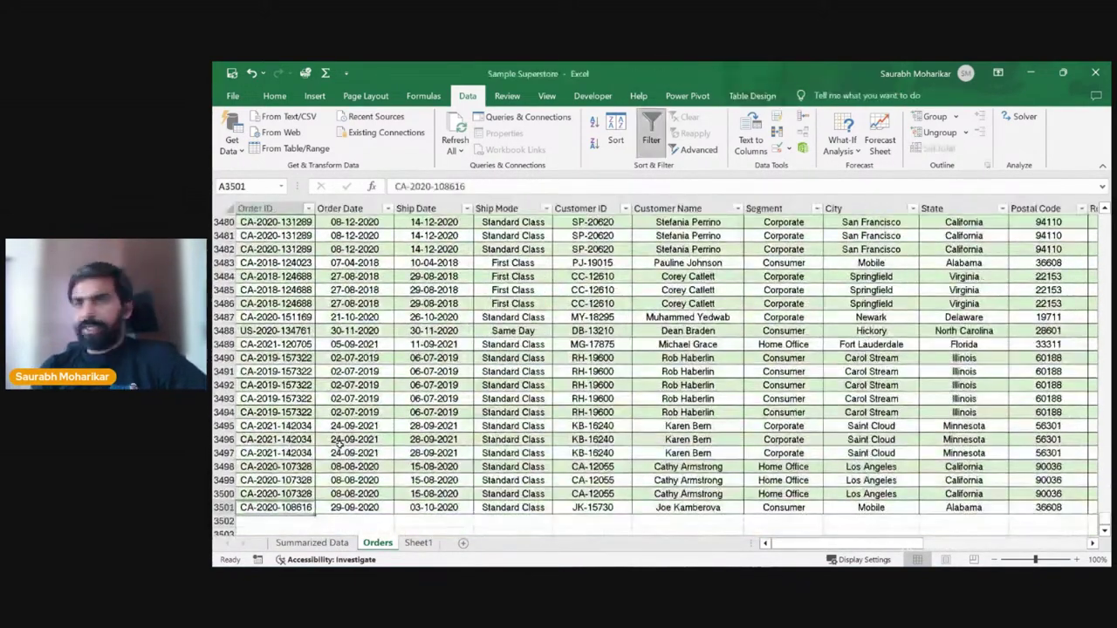
key("Down")
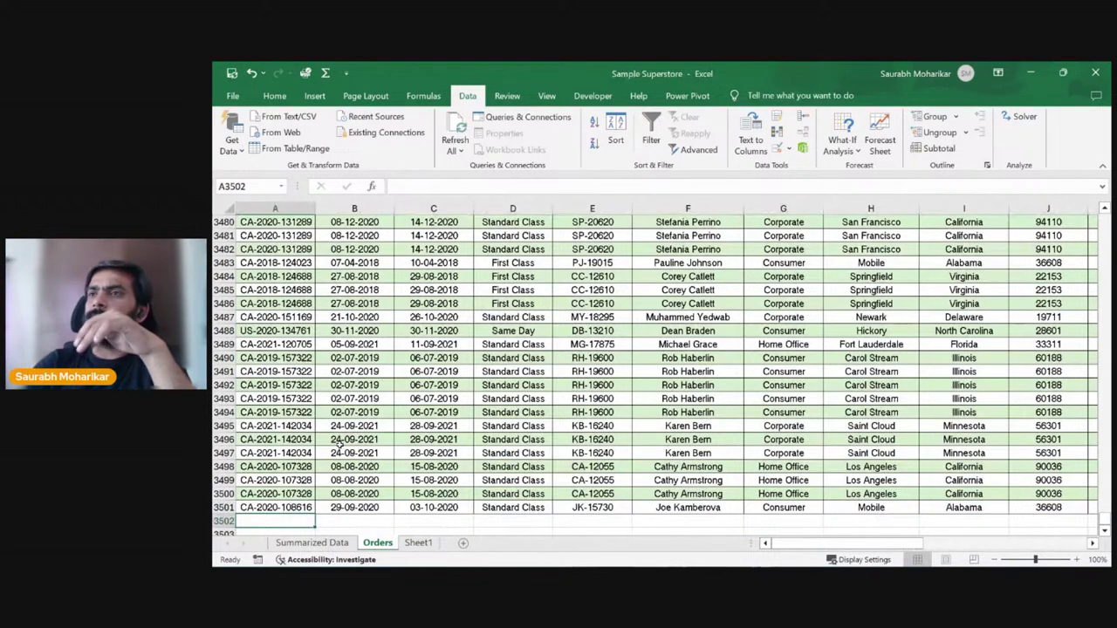
scroll(347, 441, "up", 2)
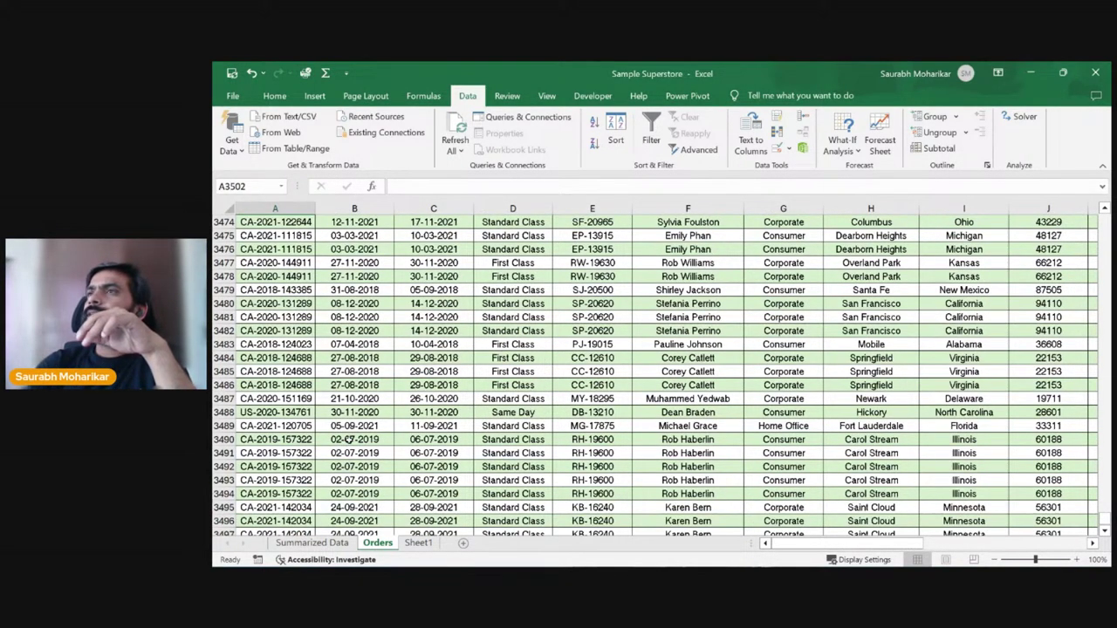
scroll(348, 441, "up", 12)
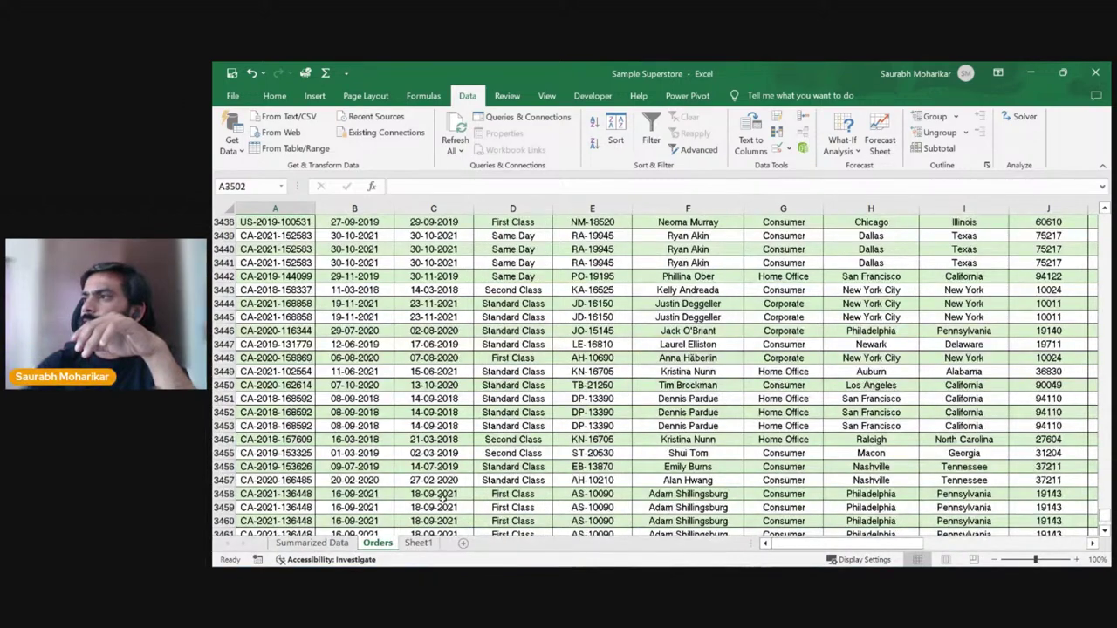
left_click_drag(1103, 522, 1103, 218)
left_click(222, 222)
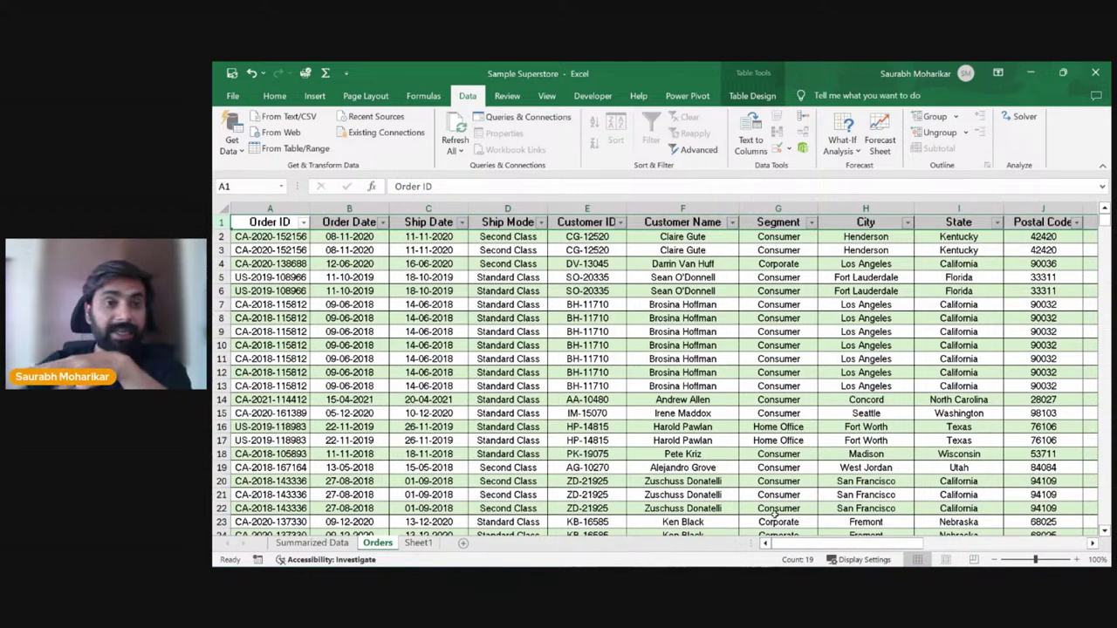
left_click(513, 308)
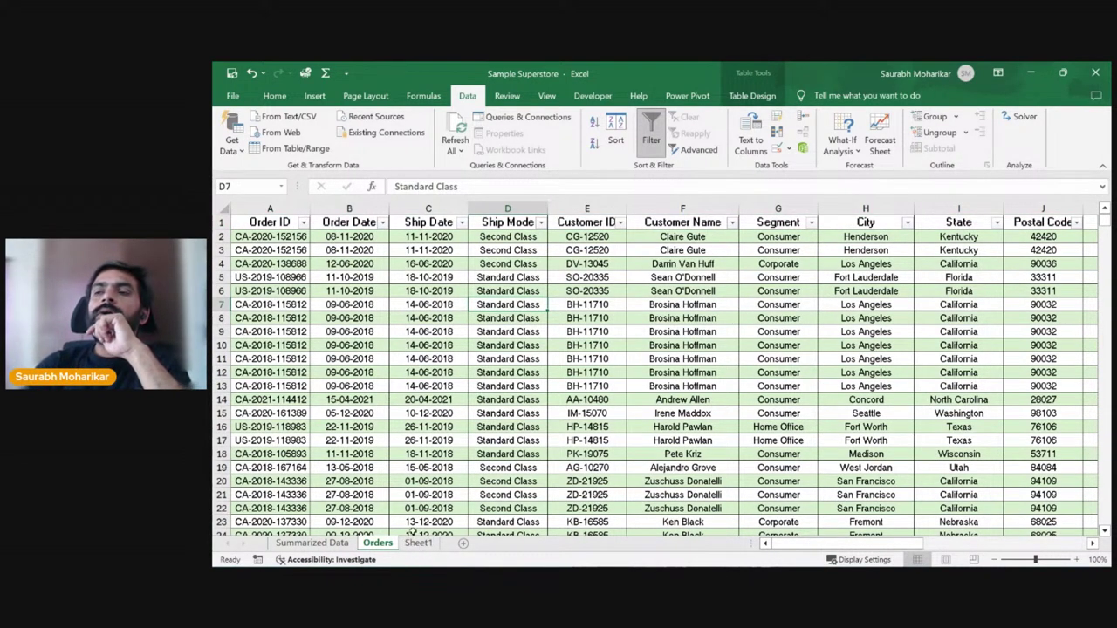
left_click(418, 543)
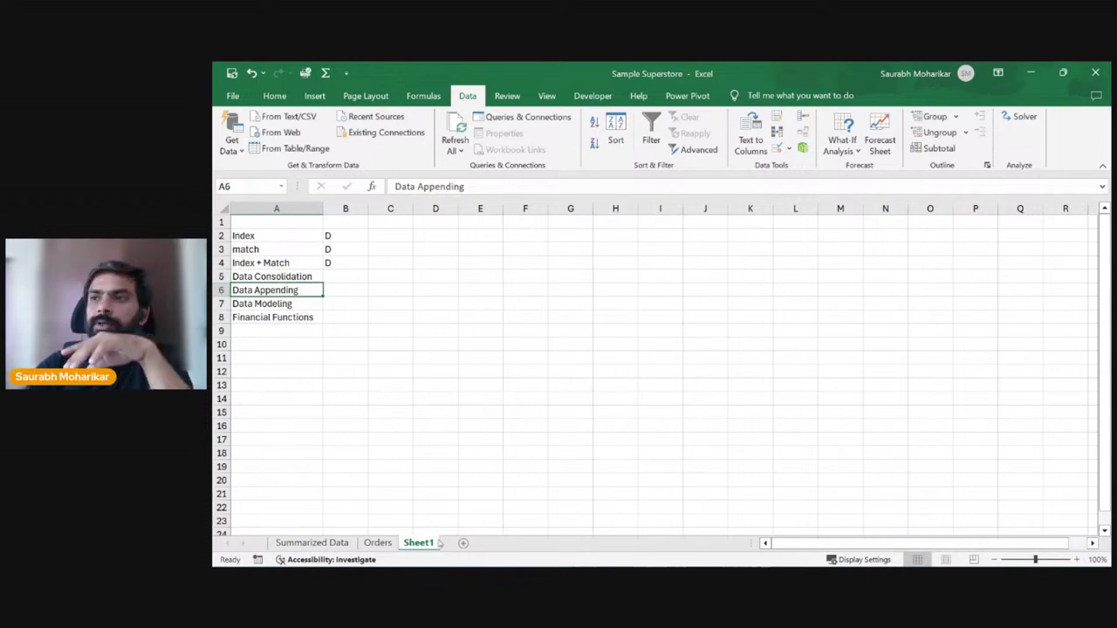
Step: Add a new blank sheet and rename Sheet1 to 'Agenda'
left_click(464, 543)
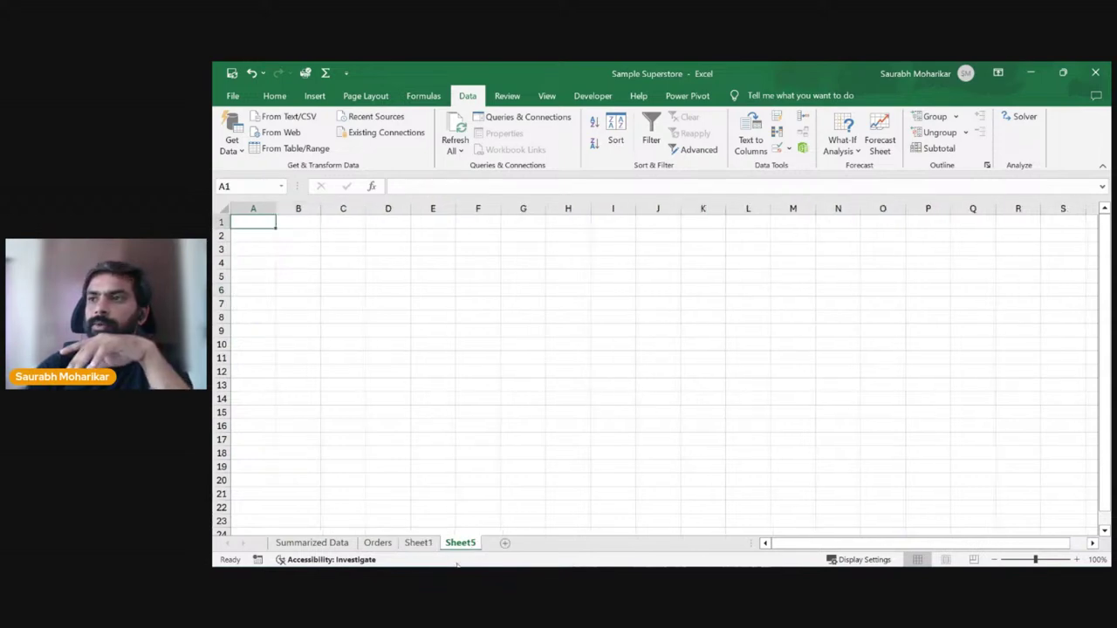
left_click(419, 543)
key("alt+h")
type("orAgenda")
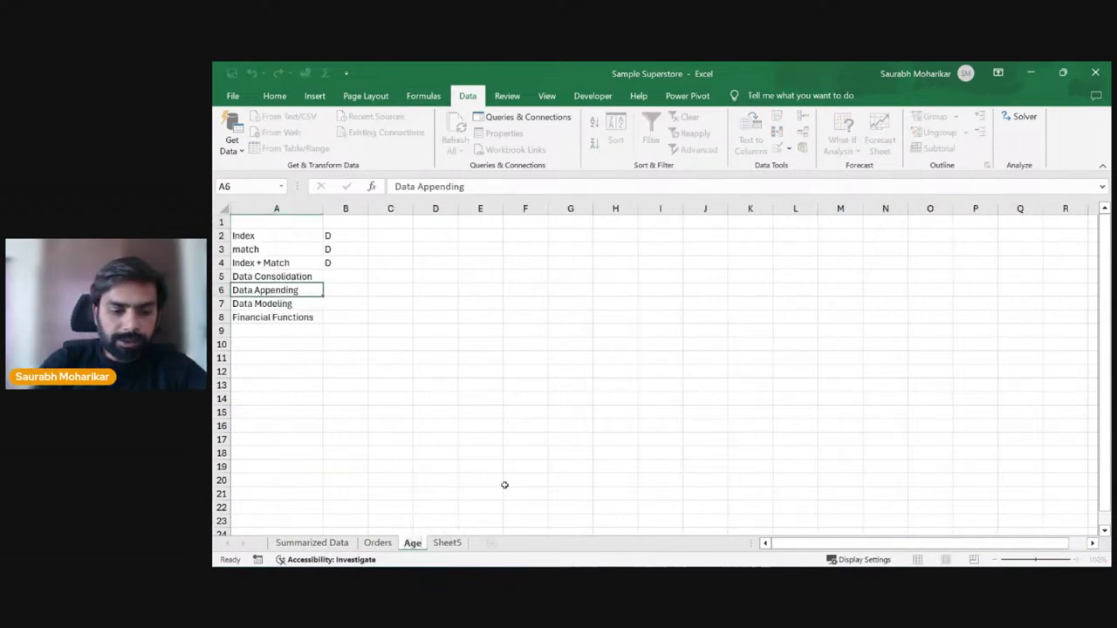
key("Return")
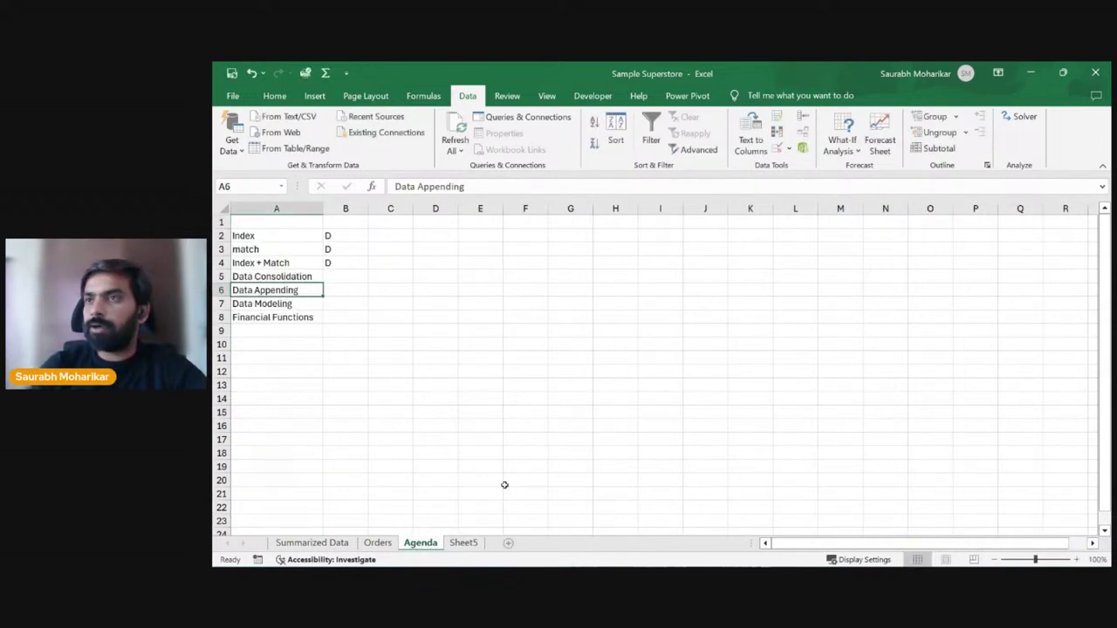
Step: Open Sheet5 and leave its name unchanged
left_click(463, 542)
double_click(464, 543)
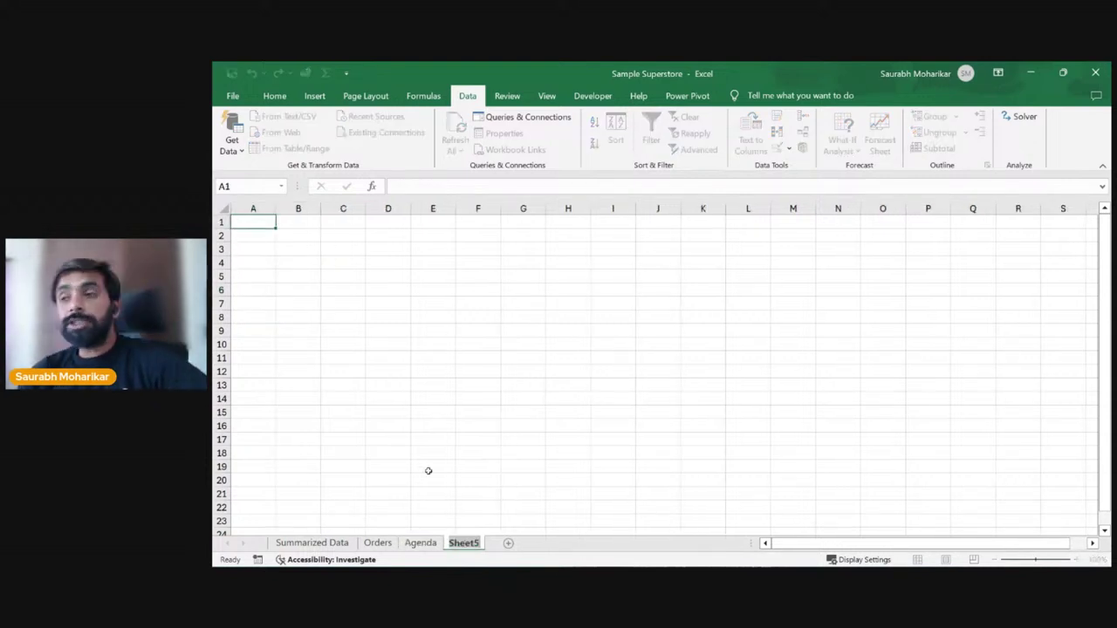
left_click(558, 463)
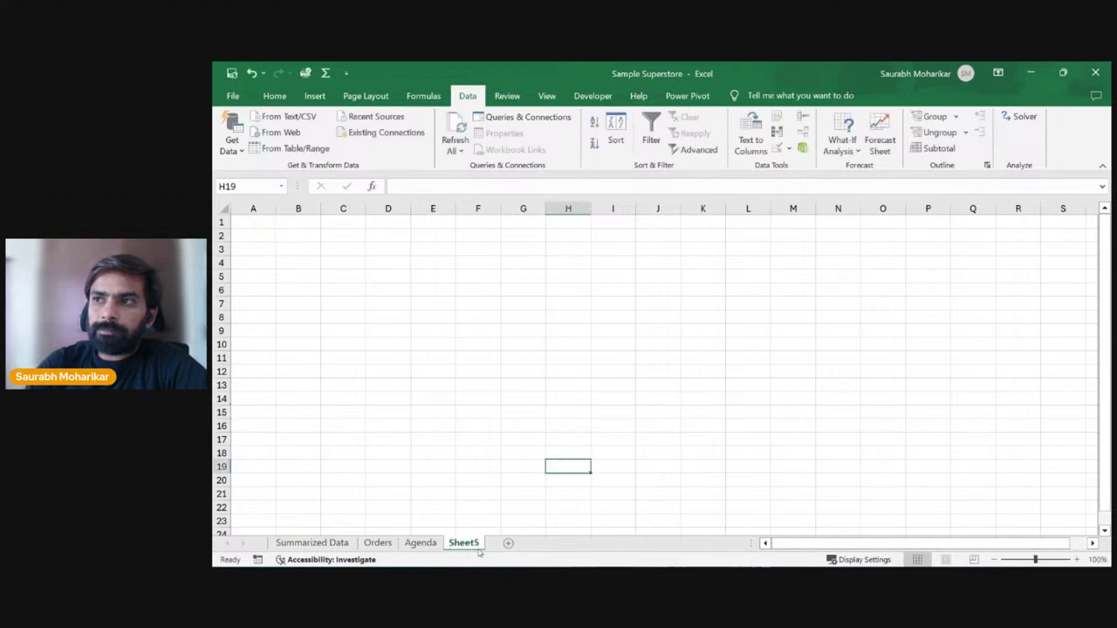
Step: Copy the Orders headings Order ID through Segment in A1:G1
left_click(378, 543)
left_click(302, 223)
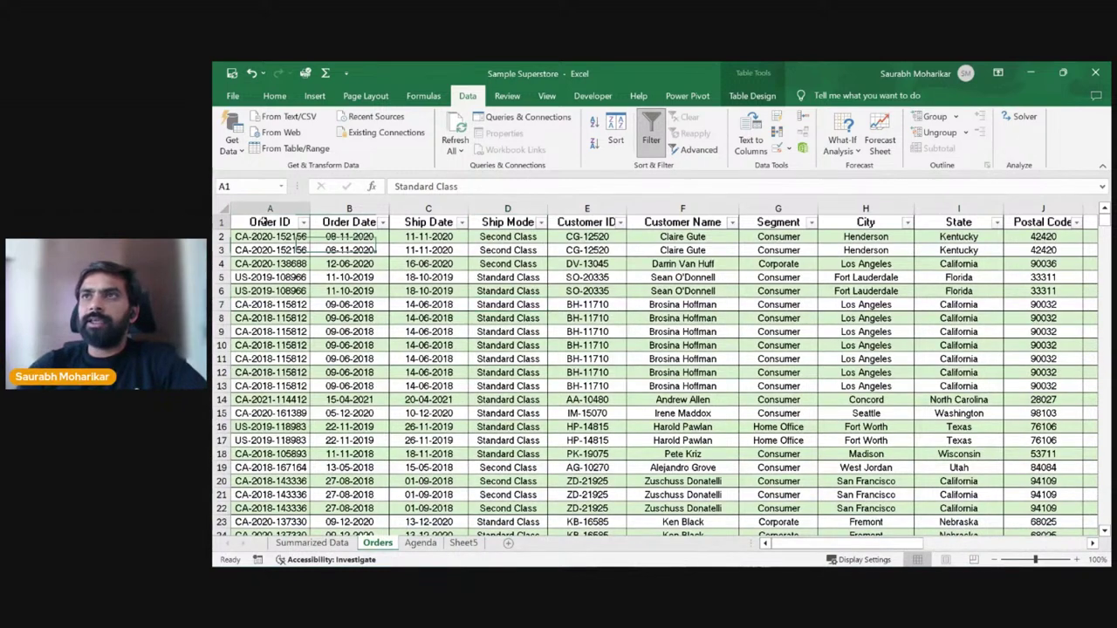
left_click_drag(301, 223, 785, 224)
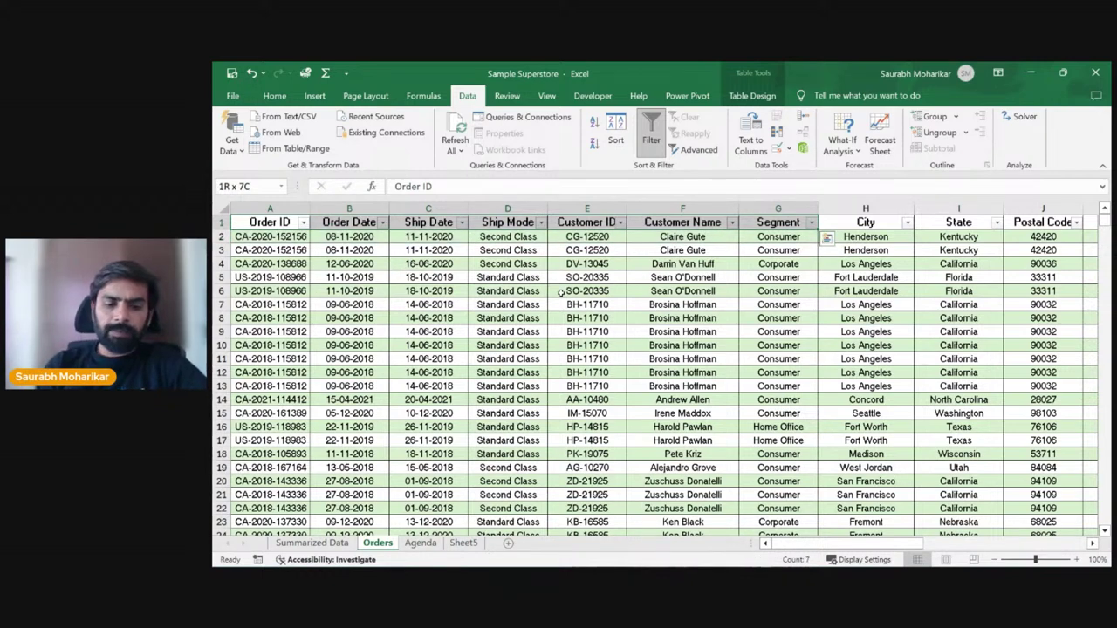
key("ctrl+c")
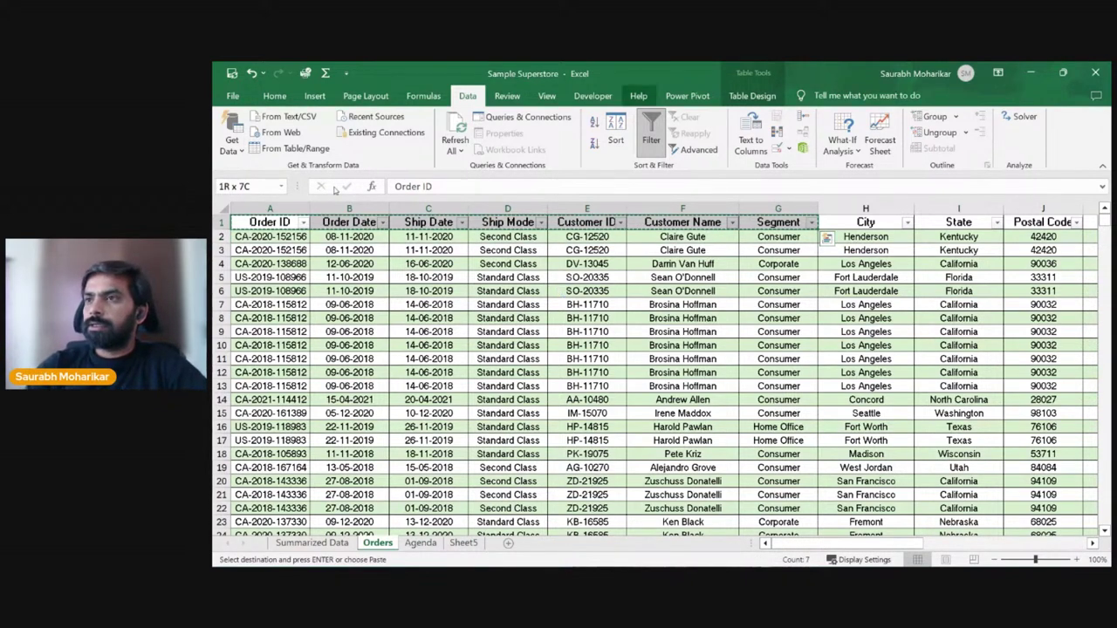
Step: Add a new blank Sheet6 after Sheet5
left_click(423, 544)
left_click(465, 543)
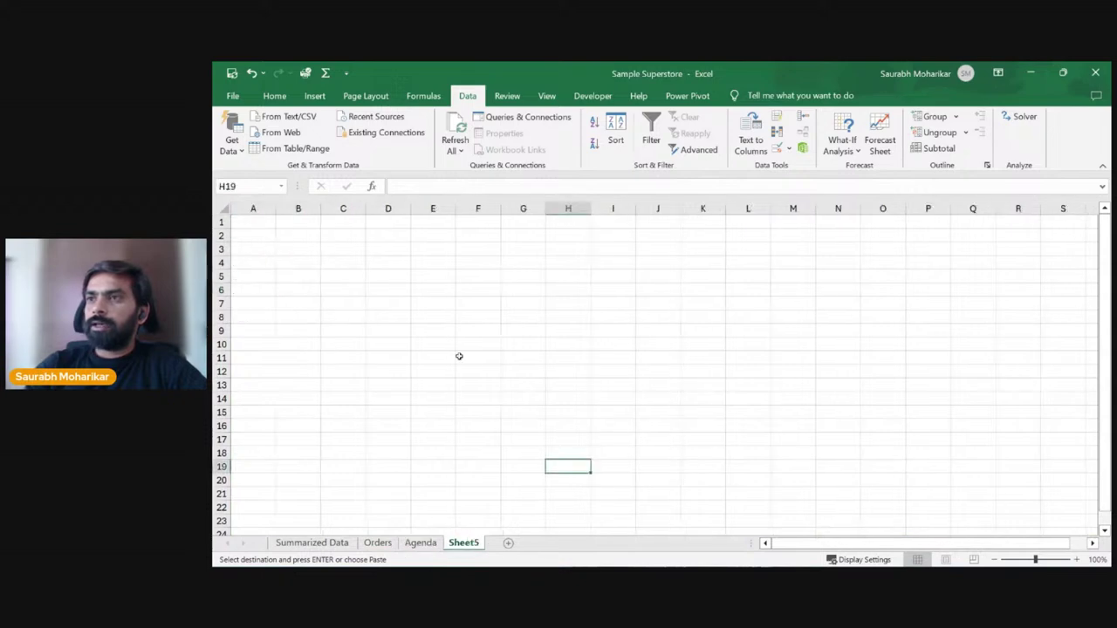
left_click(508, 542)
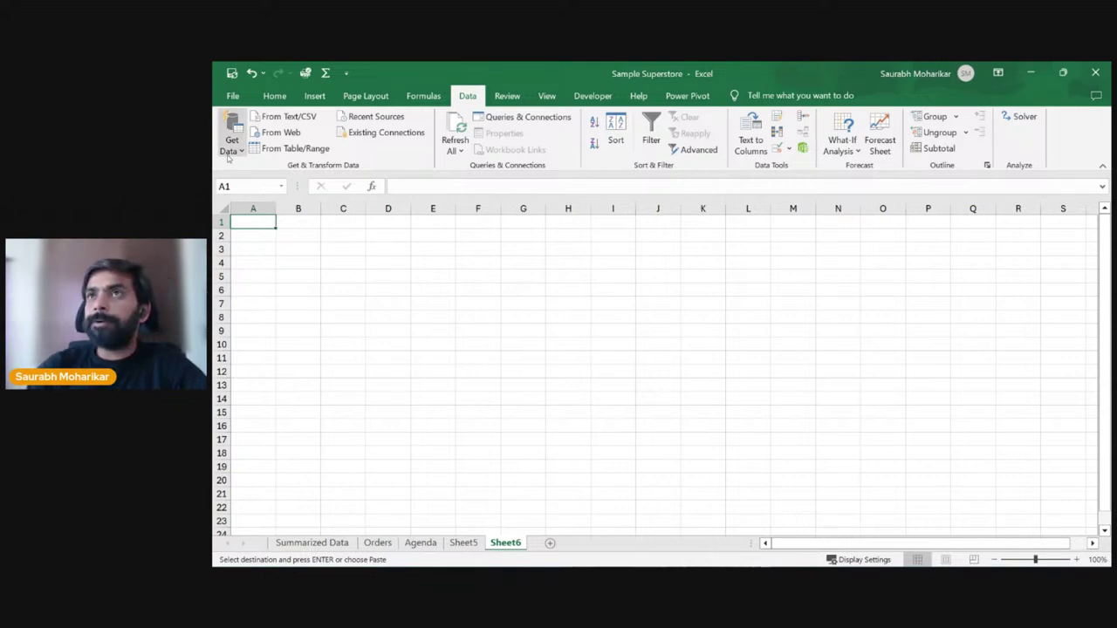
Step: Paste the Order ID–Segment headings into A1 and widen columns A–F to fit them
key("ctrl+v")
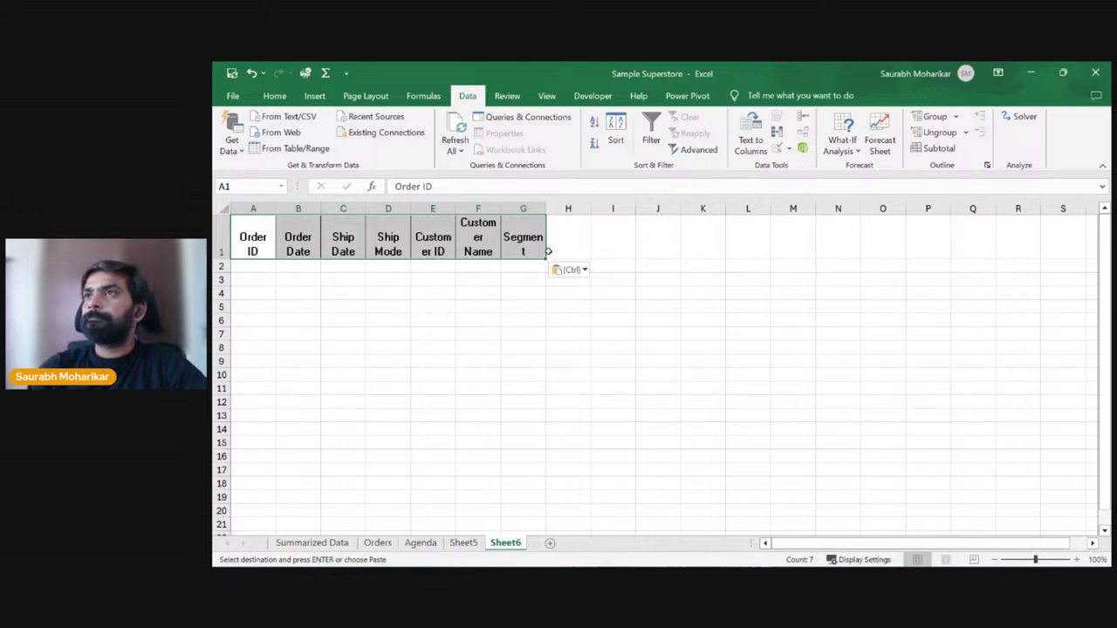
left_click_drag(500, 207, 550, 207)
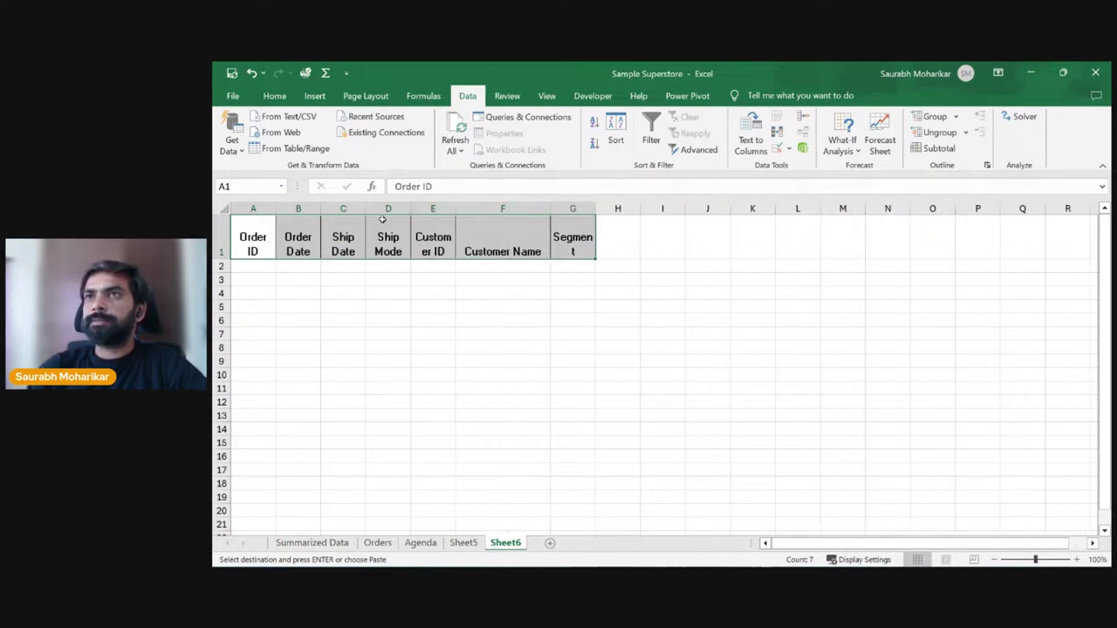
double_click(454, 207)
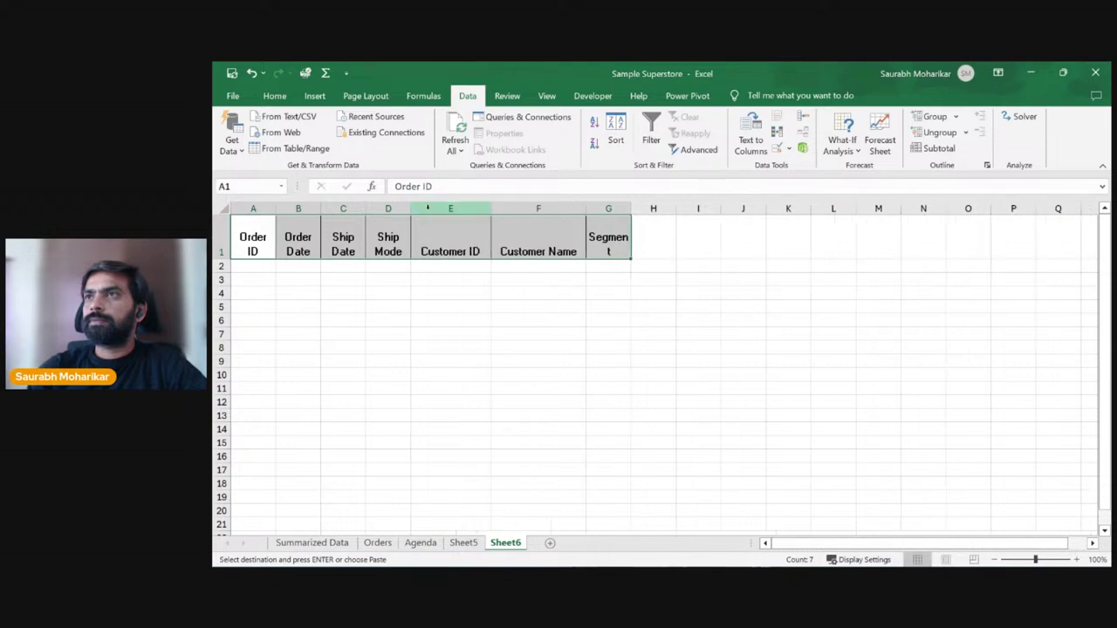
left_click_drag(407, 208, 482, 208)
left_click_drag(366, 209, 398, 209)
left_click_drag(320, 209, 356, 209)
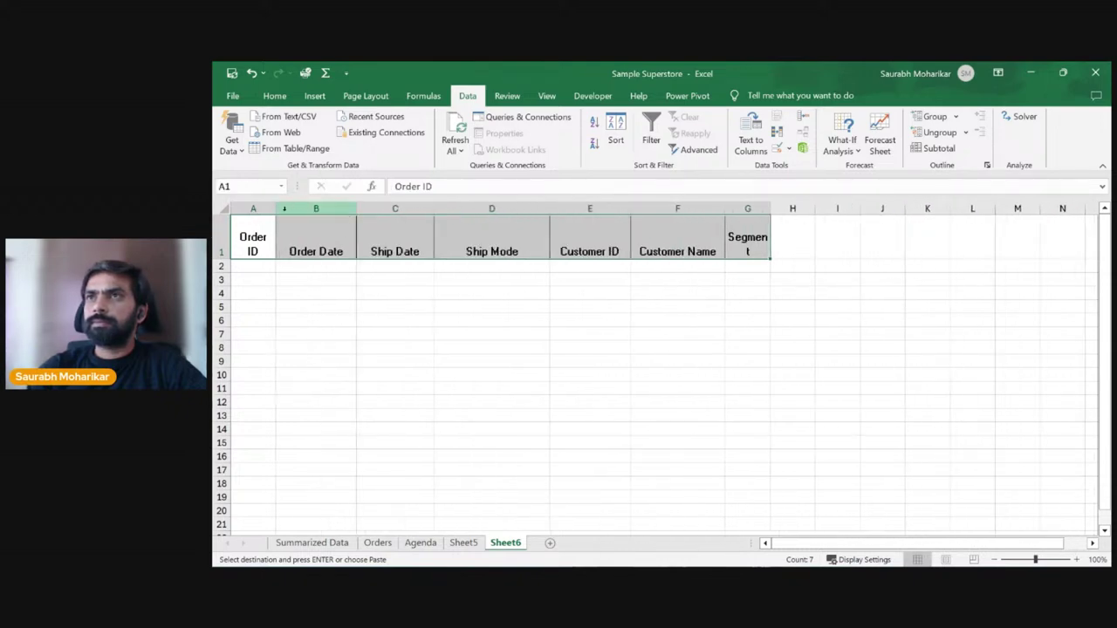
left_click_drag(276, 209, 323, 208)
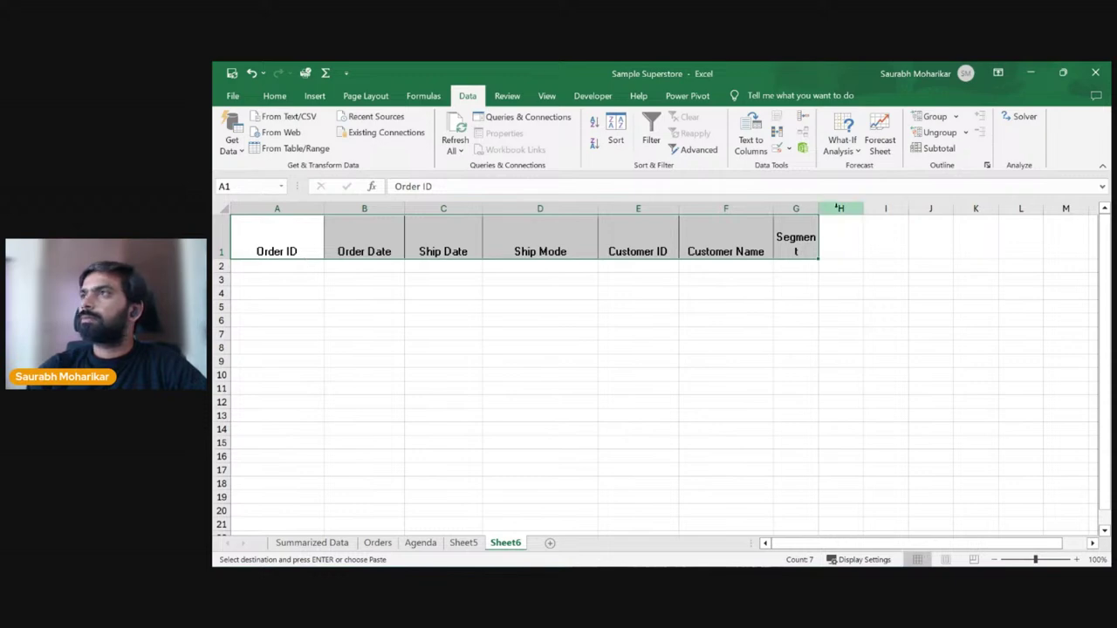
Step: Widen column G for Segment and shrink row 1 to single-line height
left_click_drag(819, 209, 838, 213)
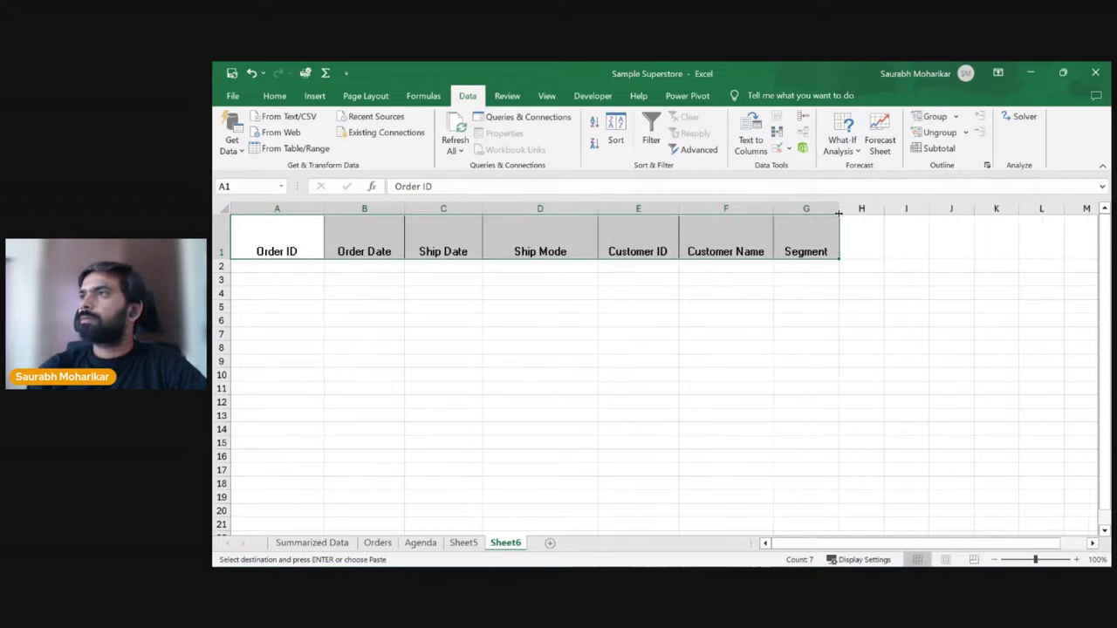
double_click(228, 260)
left_click(441, 259)
left_click(294, 222)
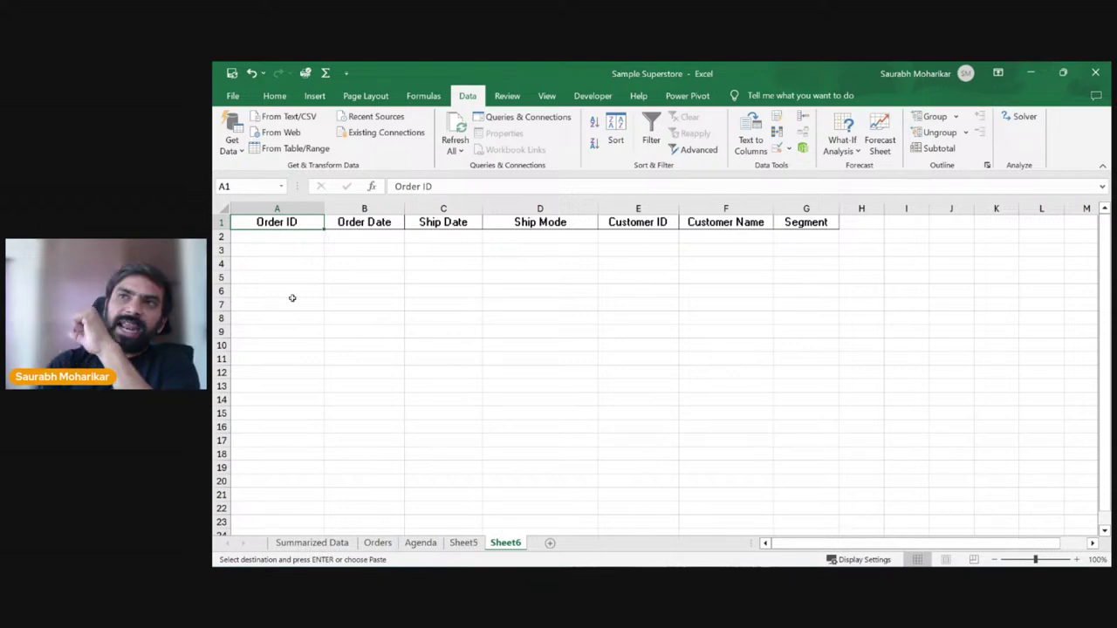
left_click(287, 238)
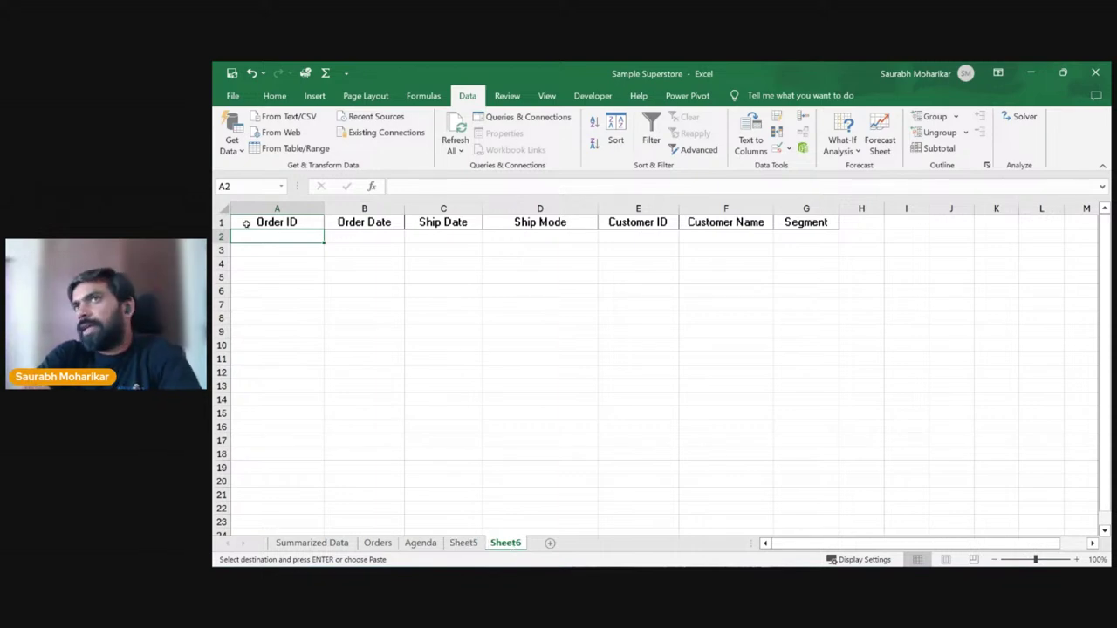
Step: Create a blank Book1 workbook, select the Superstore headings A1:G1, and switch to Book1
left_click(238, 100)
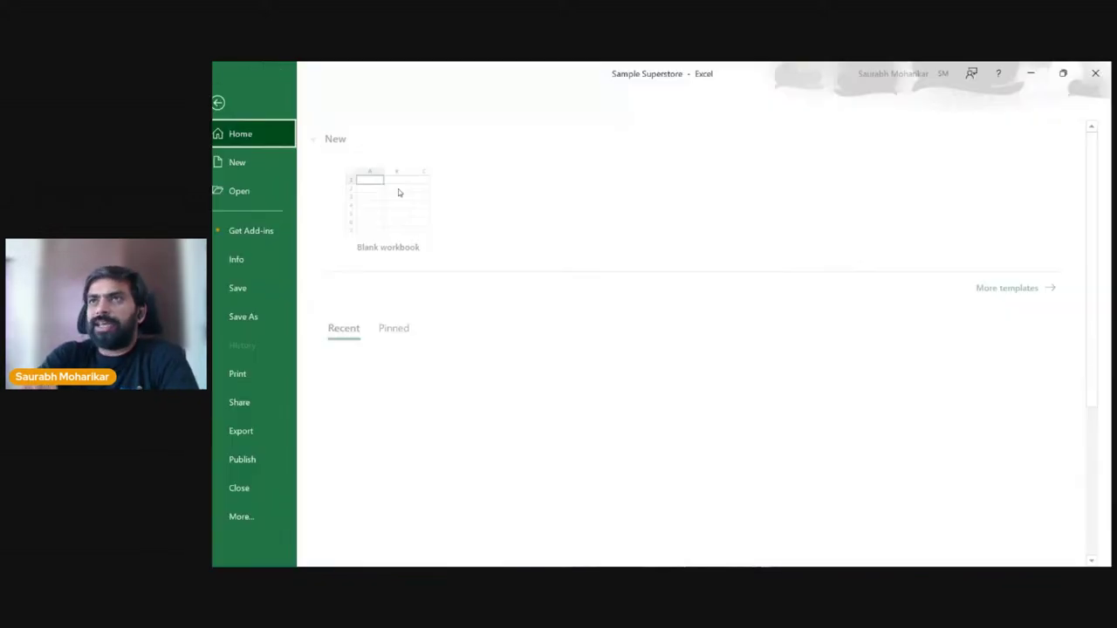
key("ctrl+n")
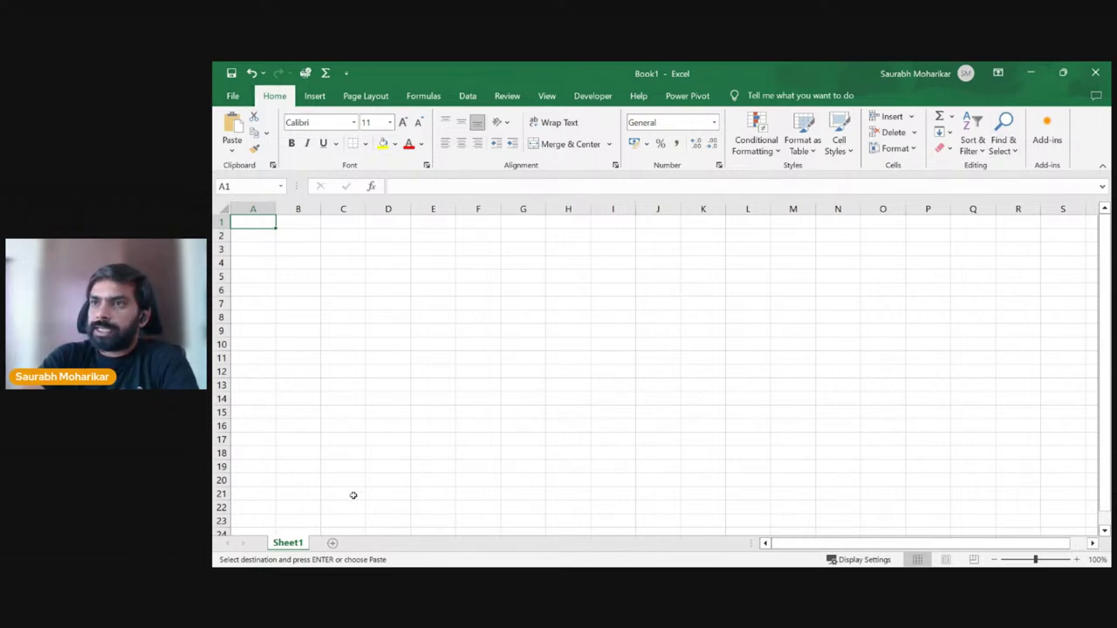
key("ctrl+w")
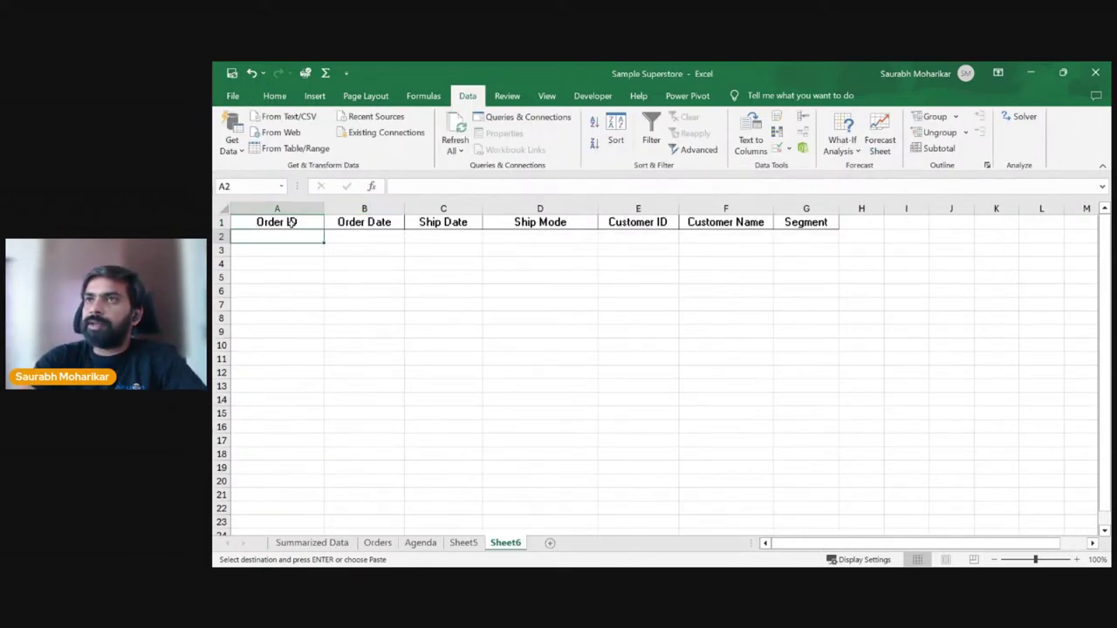
left_click_drag(292, 223, 805, 223)
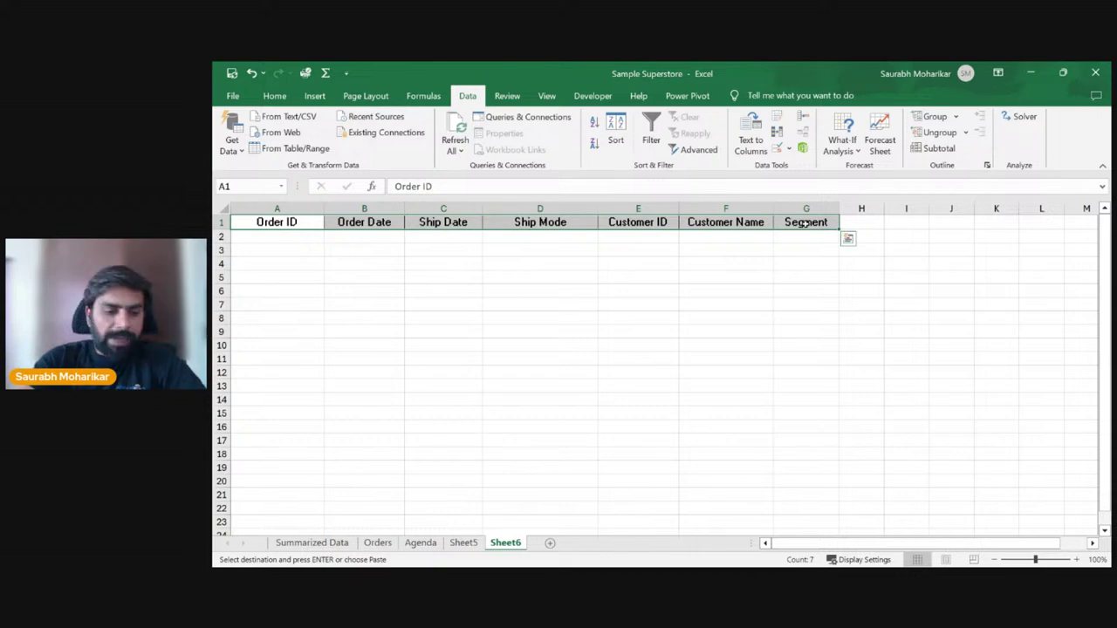
key("ctrl+Tab")
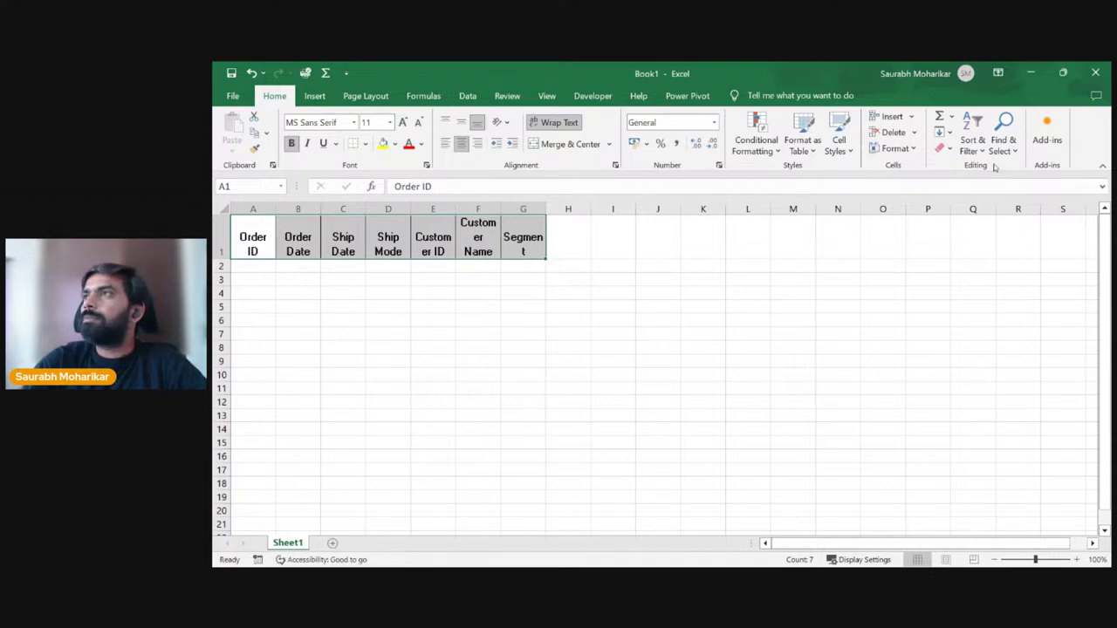
Step: AutoFit columns A–G and adjust row 1 height for the headers
left_click(894, 148)
left_click(922, 236)
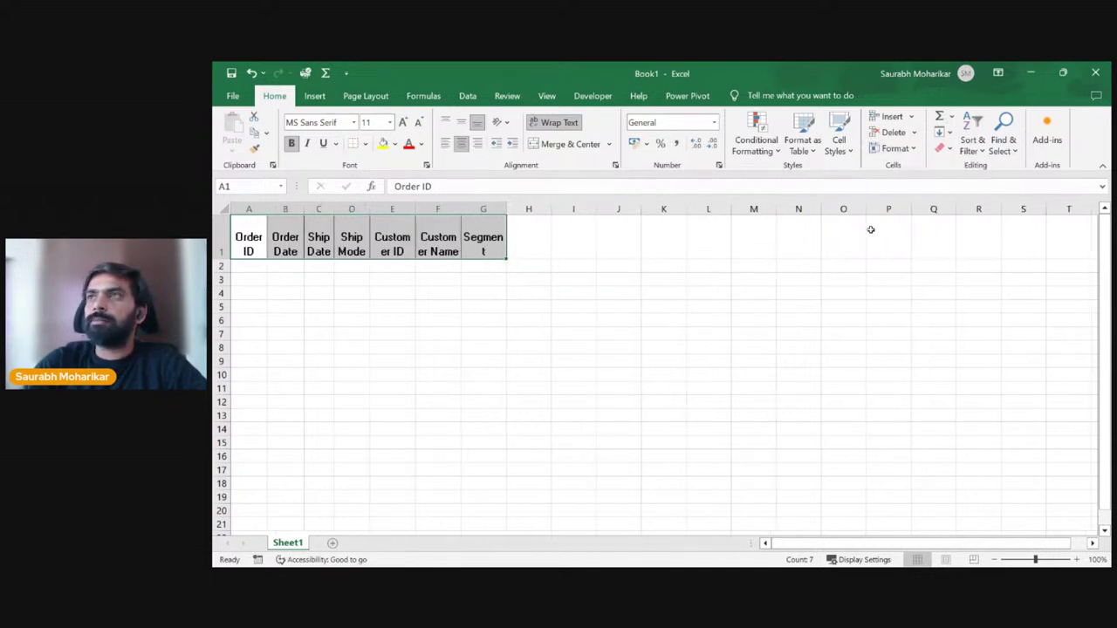
left_click_drag(226, 257, 227, 226)
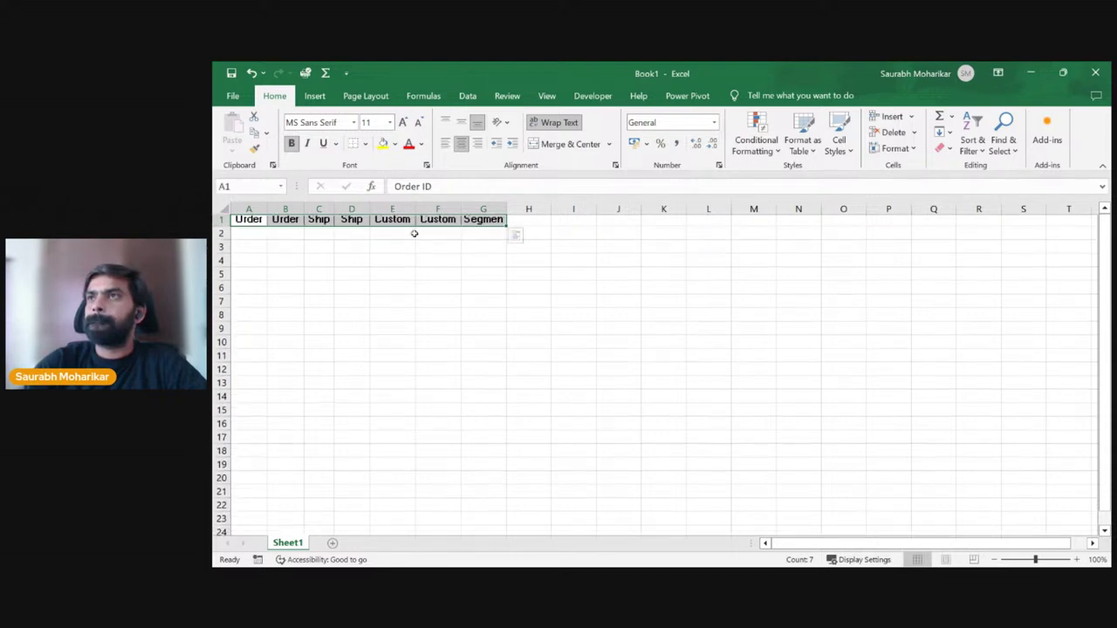
double_click(229, 225)
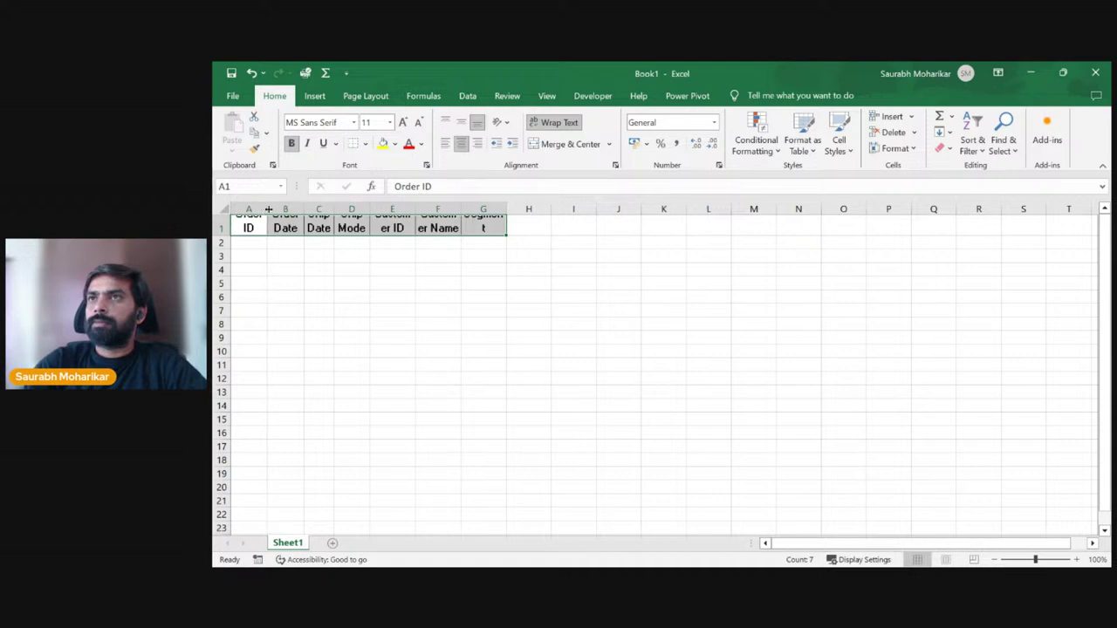
Step: Fit columns A–F so Order ID through Customer Name each show on one line
double_click(268, 210)
double_click(318, 209)
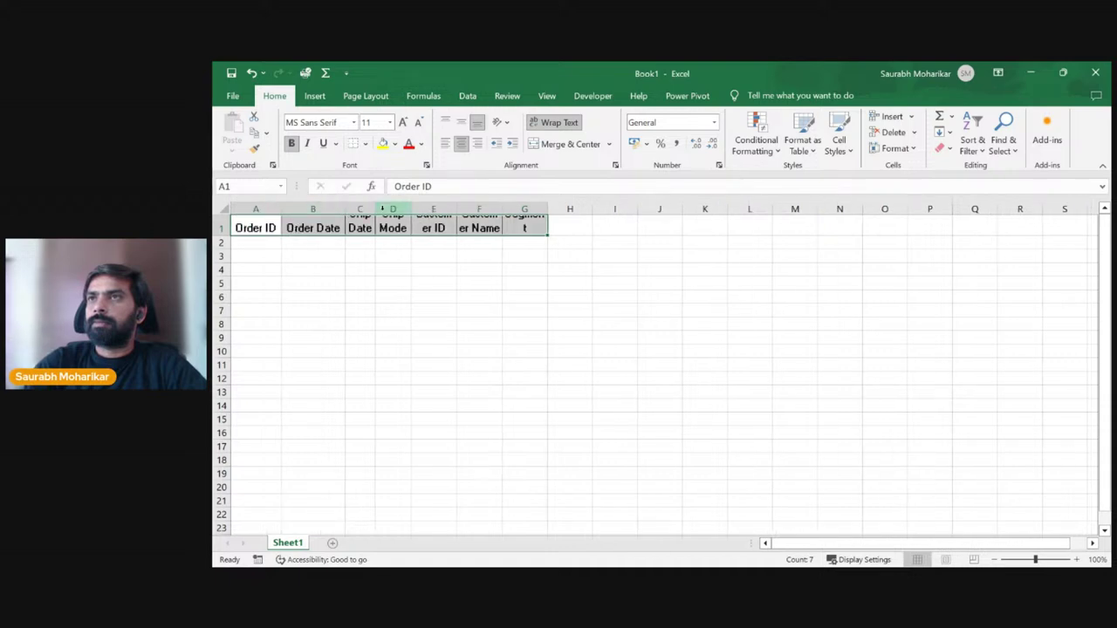
double_click(376, 209)
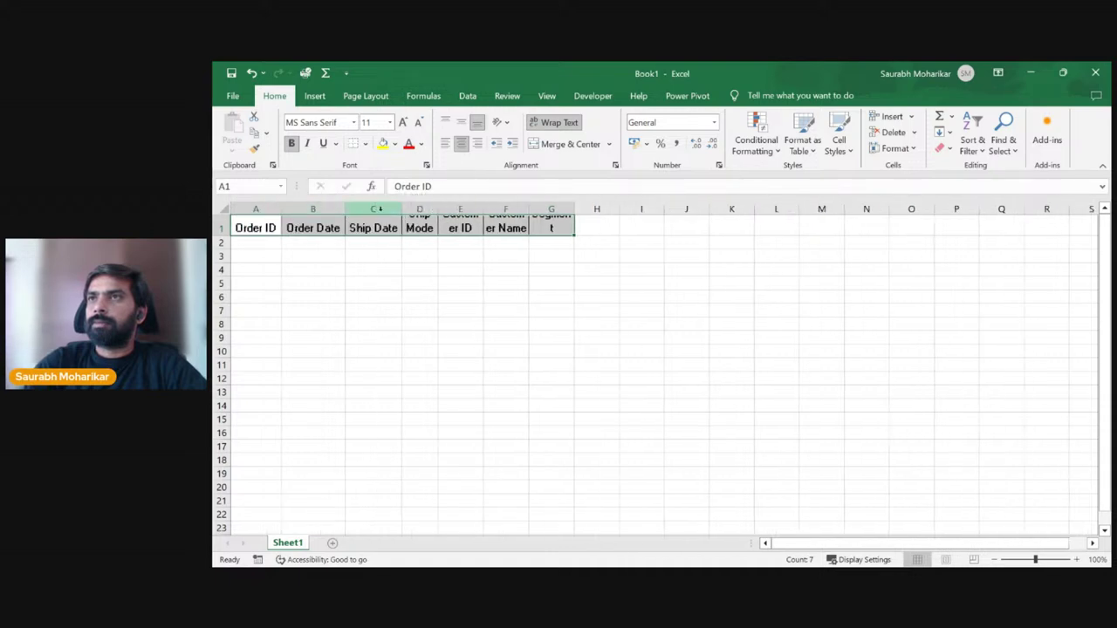
double_click(437, 210)
double_click(512, 209)
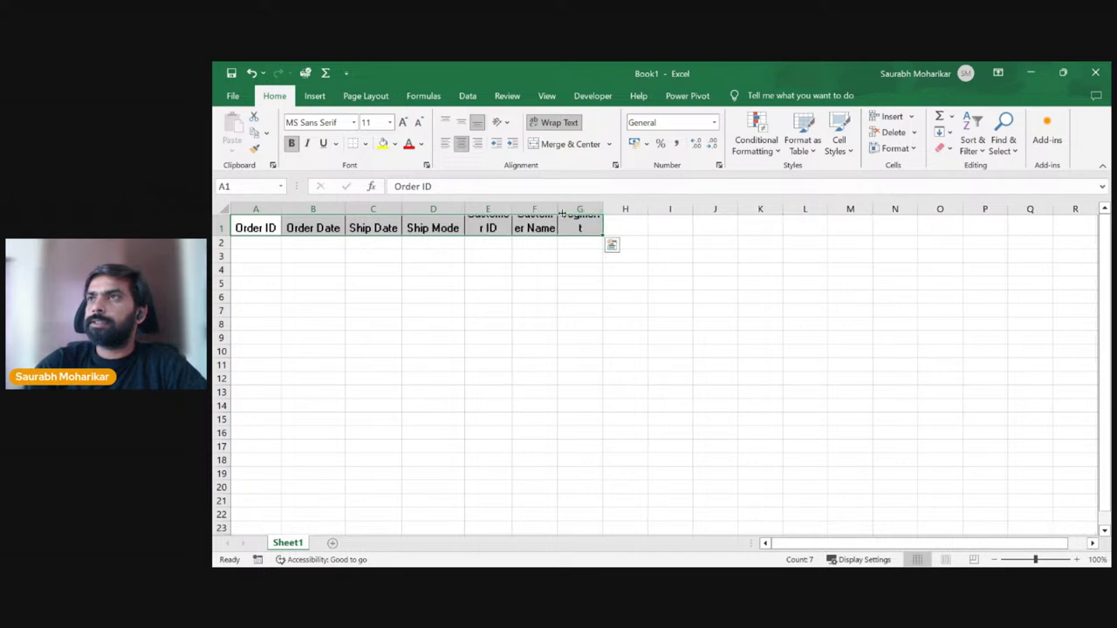
double_click(557, 209)
left_click_drag(512, 209, 541, 209)
Step: Widen column G for Segment and autofit row 1 to single-line height
left_click_drag(682, 208, 725, 208)
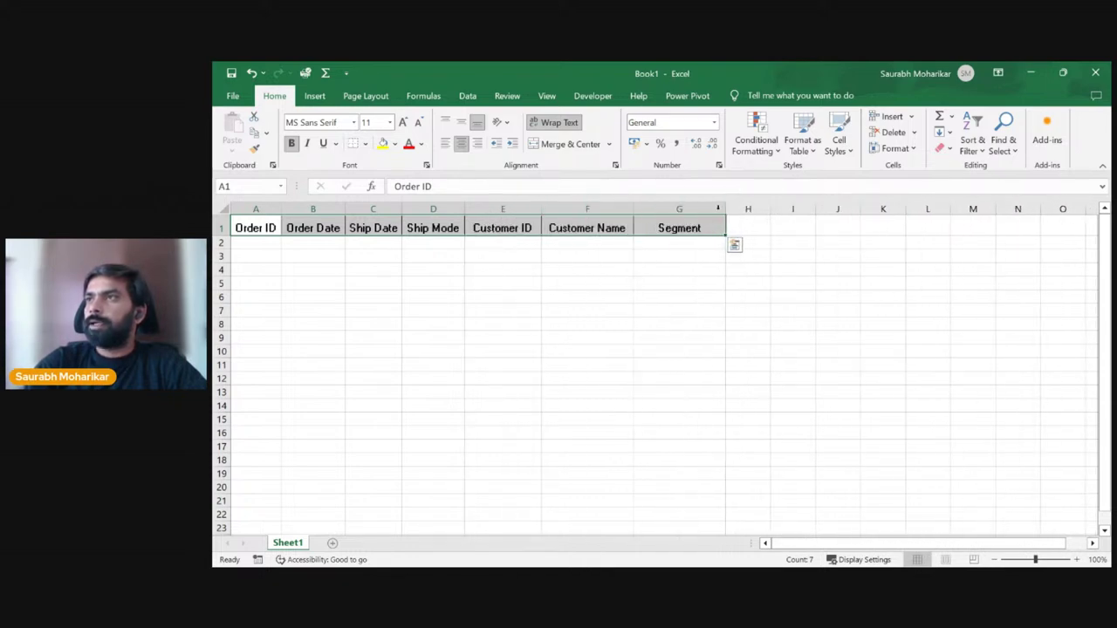
double_click(229, 236)
left_click(399, 279)
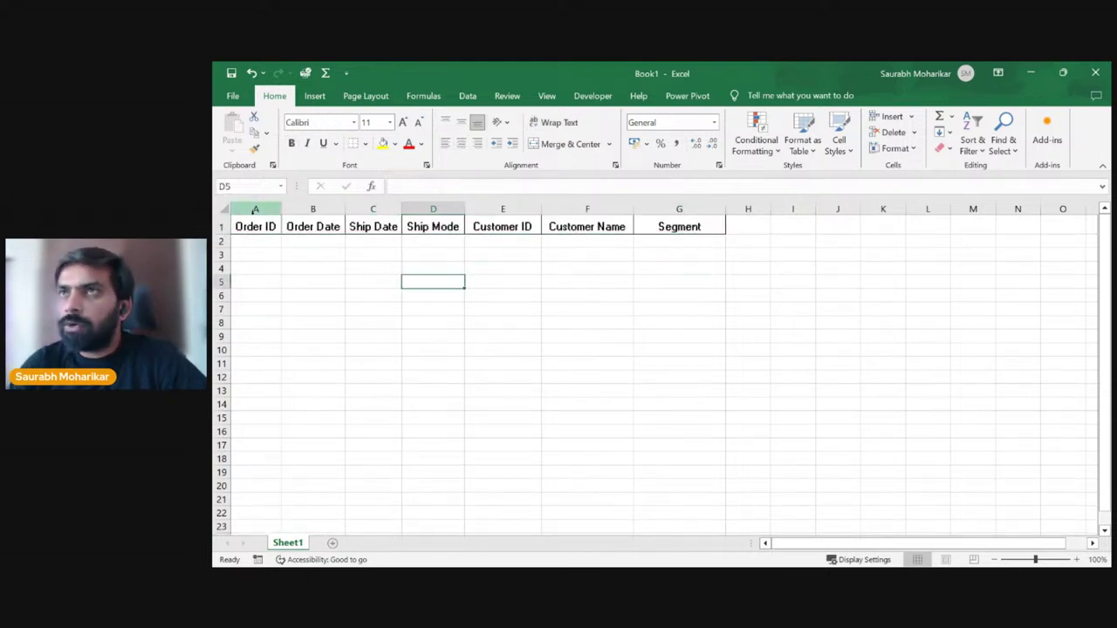
left_click(269, 242)
Step: Add Sheet2, rename Sheet1 to 'Consolidated Data', then go to Sheet2
left_click(332, 543)
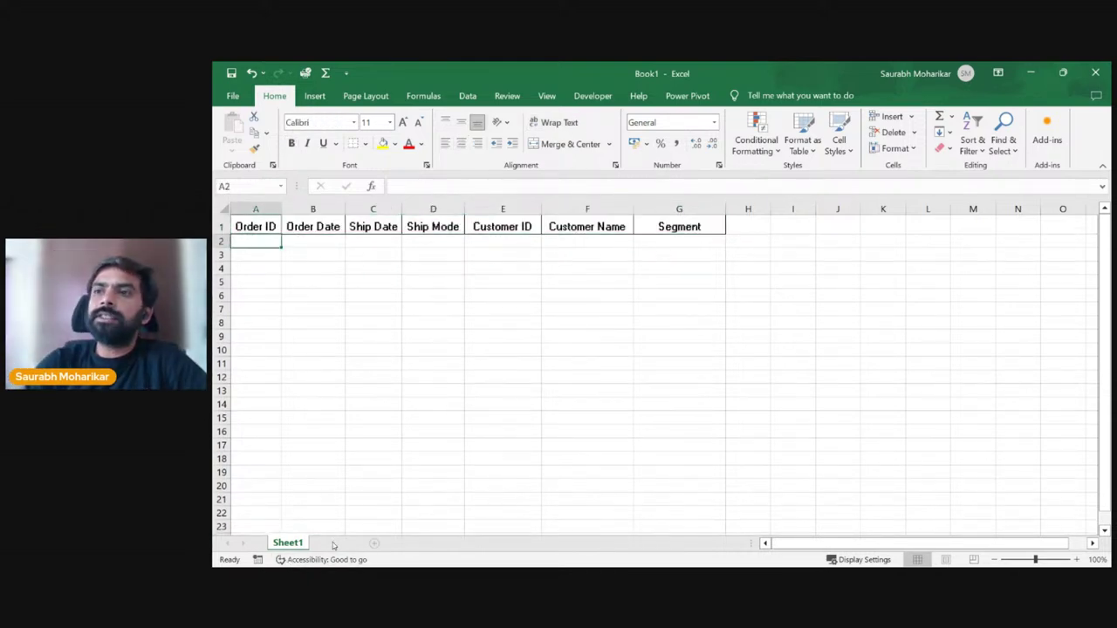
left_click(296, 545)
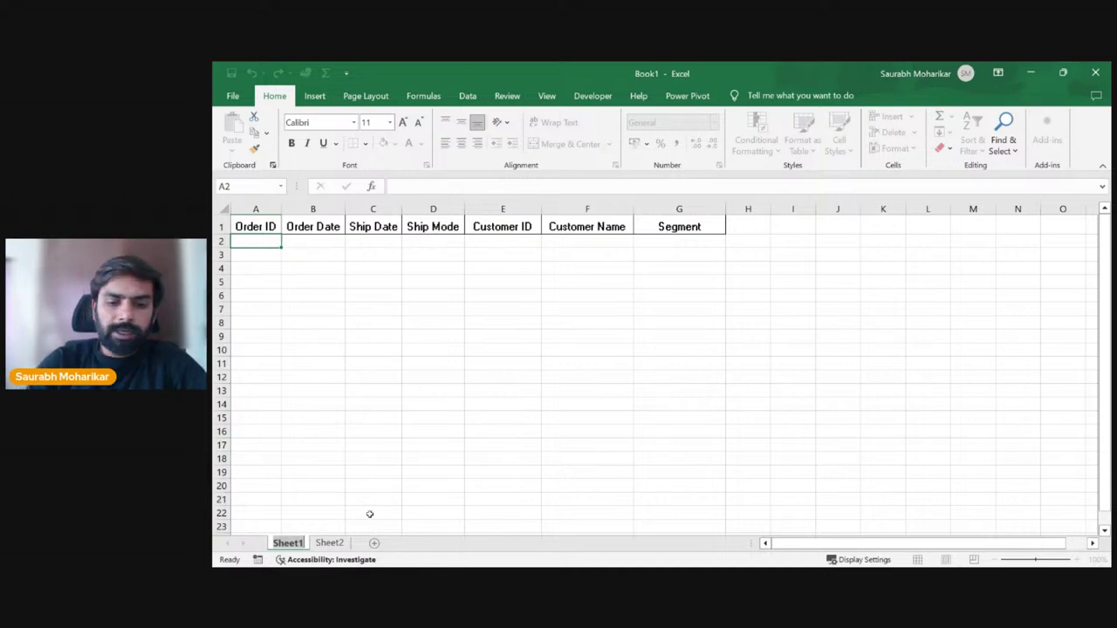
key("alt+h")
type("orConsolidate")
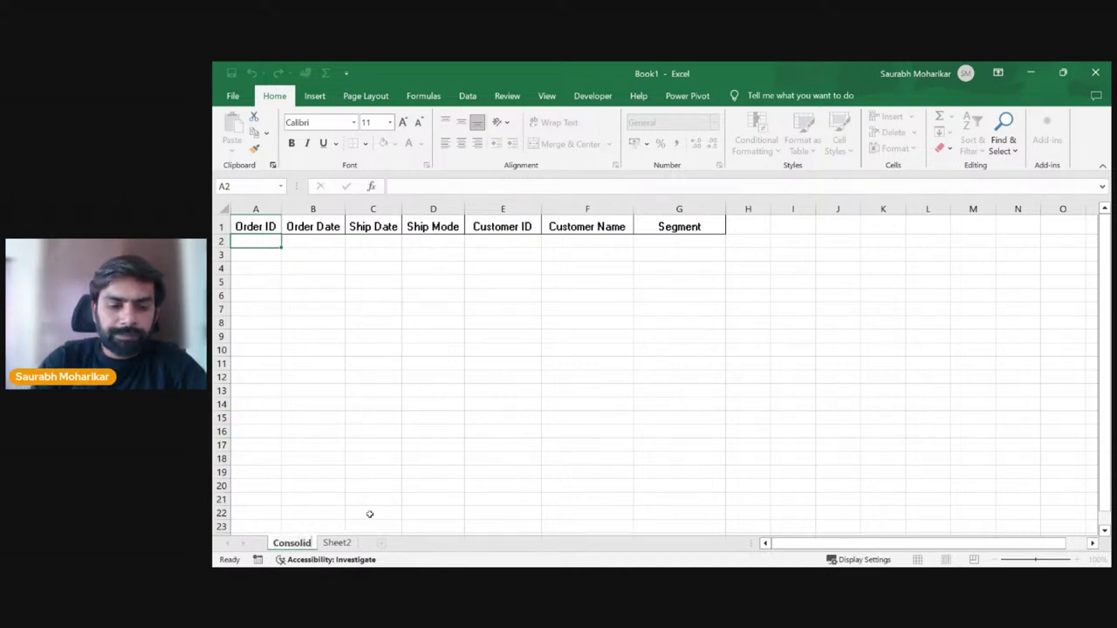
type("d Data")
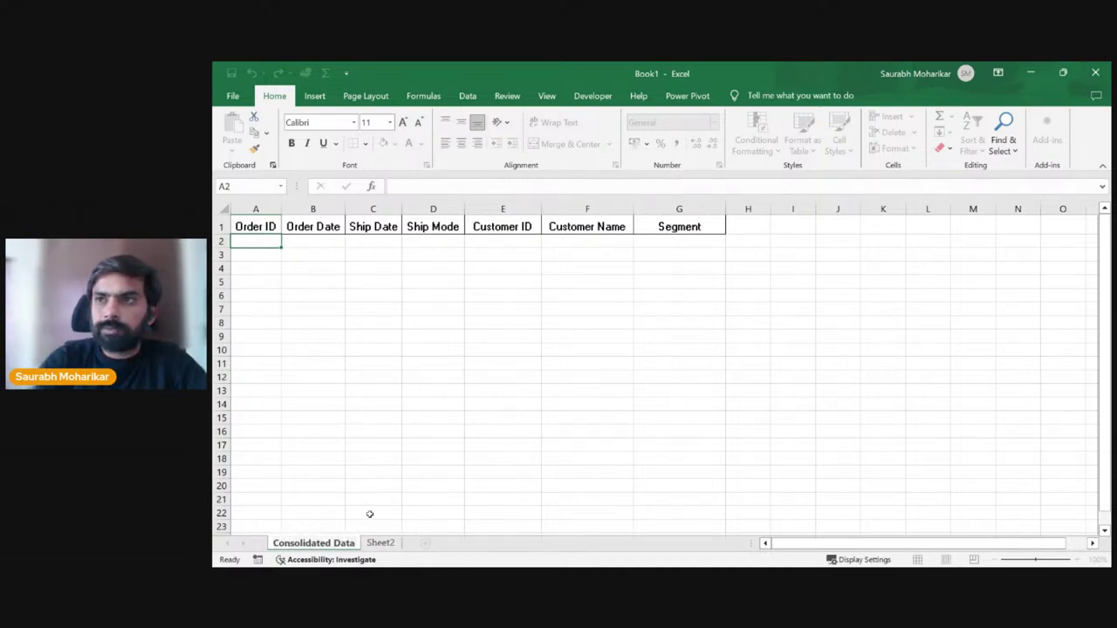
left_click(422, 441)
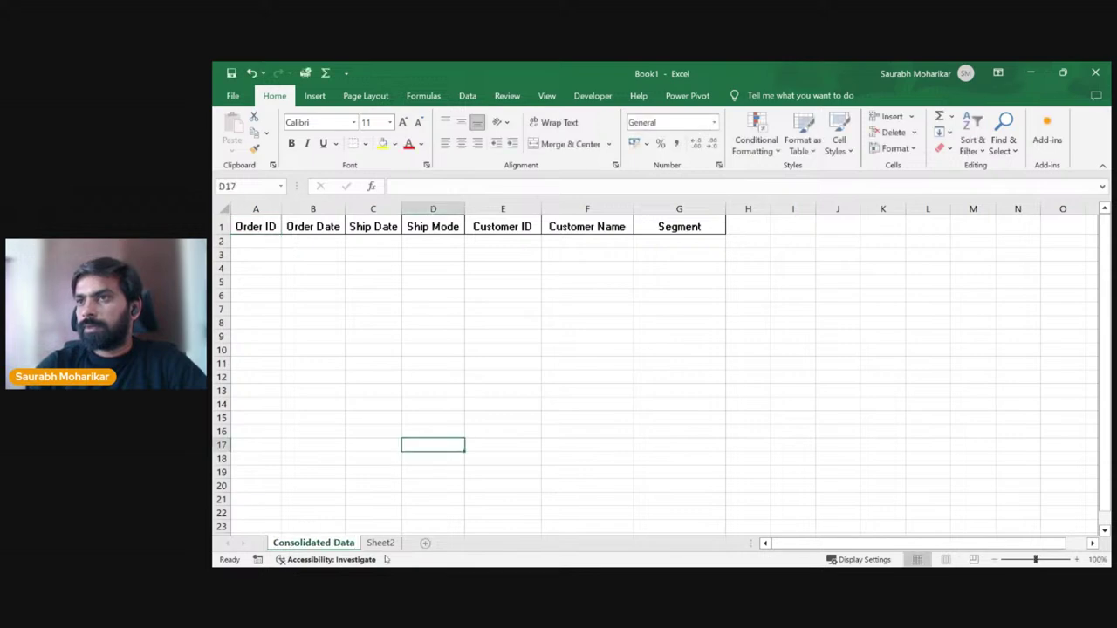
left_click(382, 543)
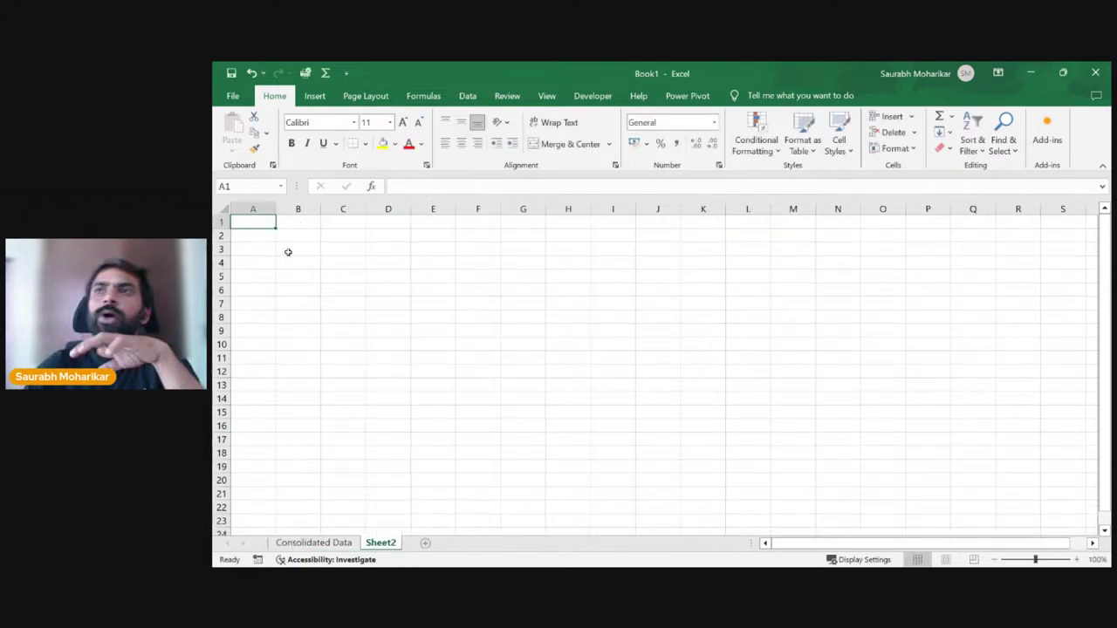
left_click(341, 251)
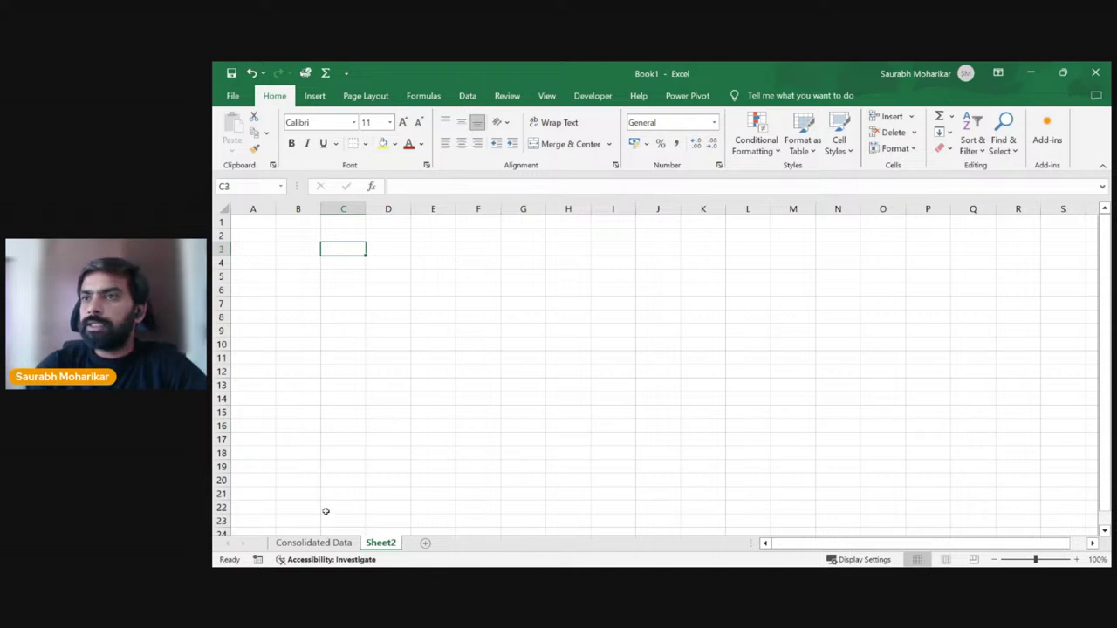
Step: Paste the Consolidated Data headers A1:G1 transposed into Sheet2 starting at B3
left_click(311, 542)
left_click_drag(266, 229, 679, 229)
key("ctrl+c")
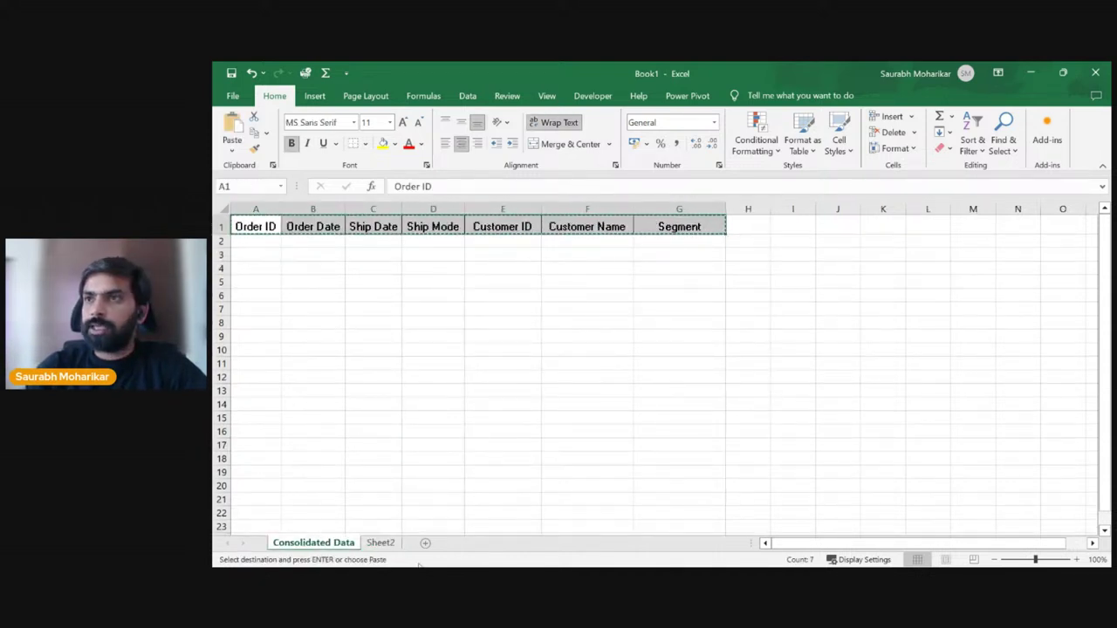
left_click(382, 543)
right_click(301, 253)
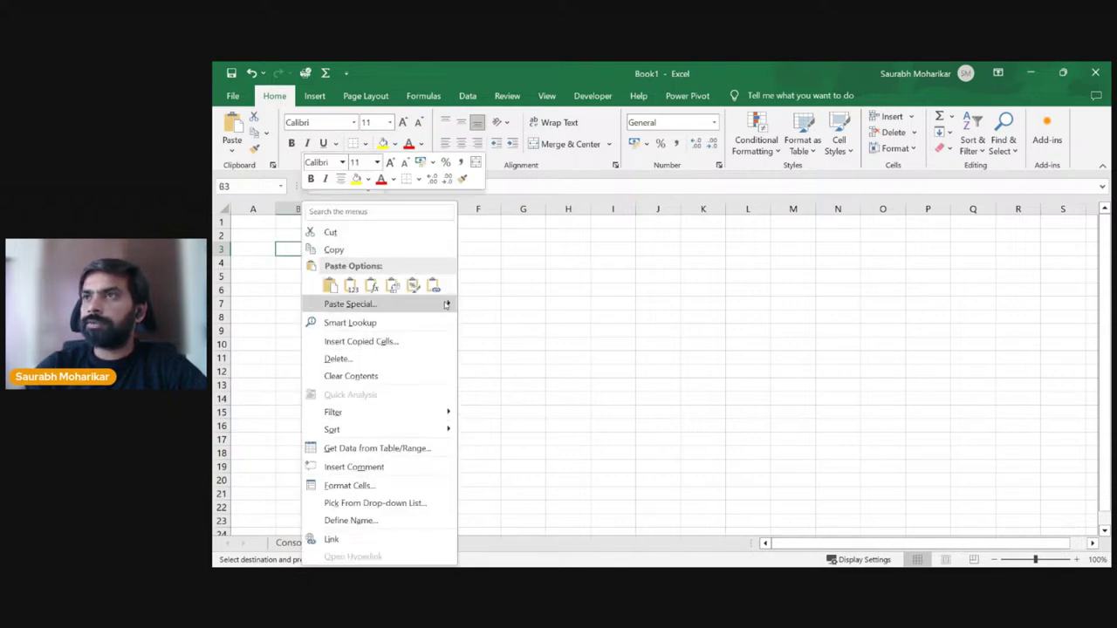
mouse_move(447, 304)
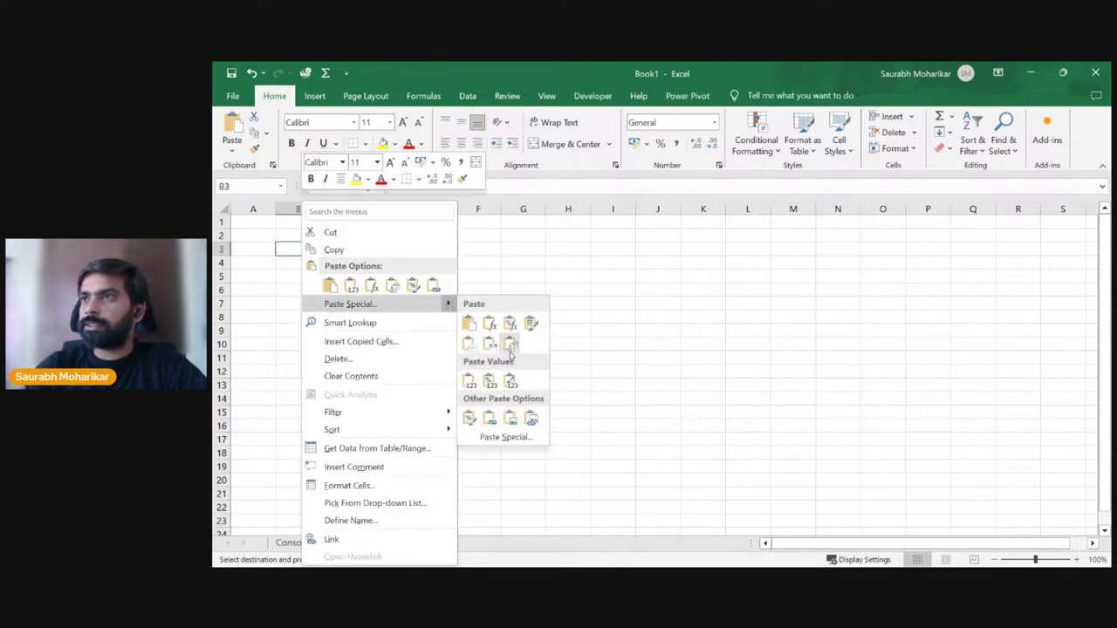
left_click(504, 437)
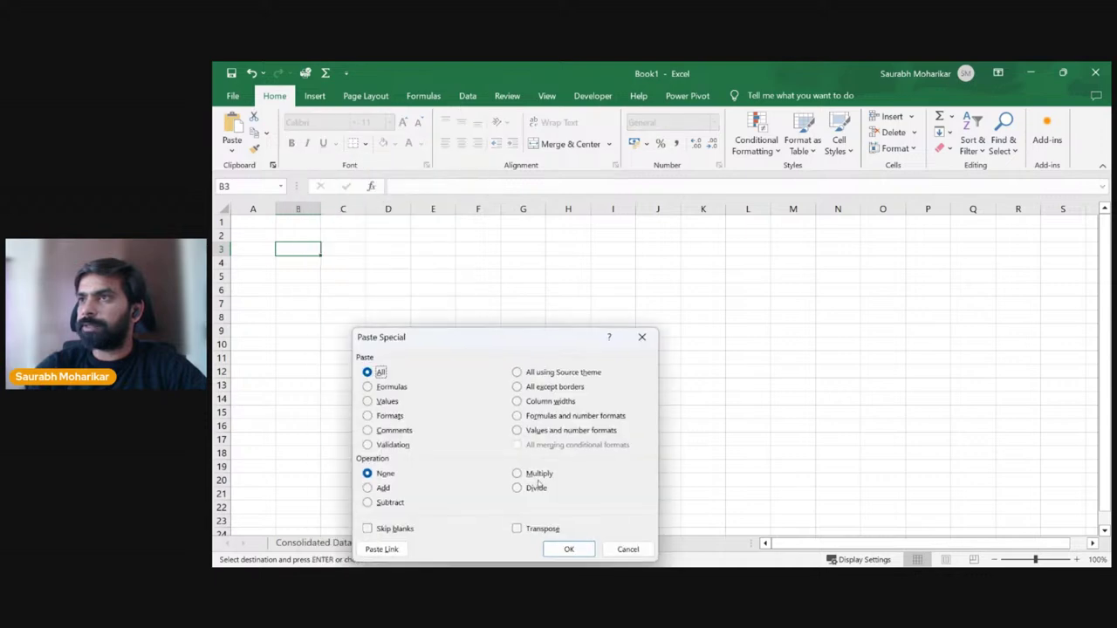
left_click(517, 529)
left_click(568, 549)
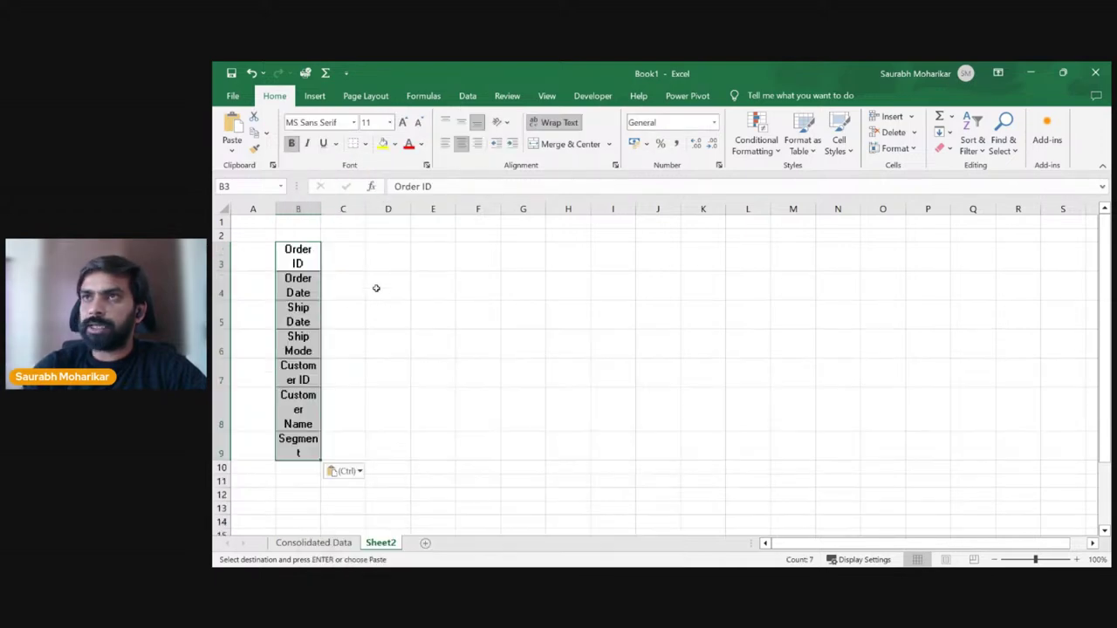
Step: Widen columns B and C, then select the Ship Date row
left_click_drag(322, 206, 363, 208)
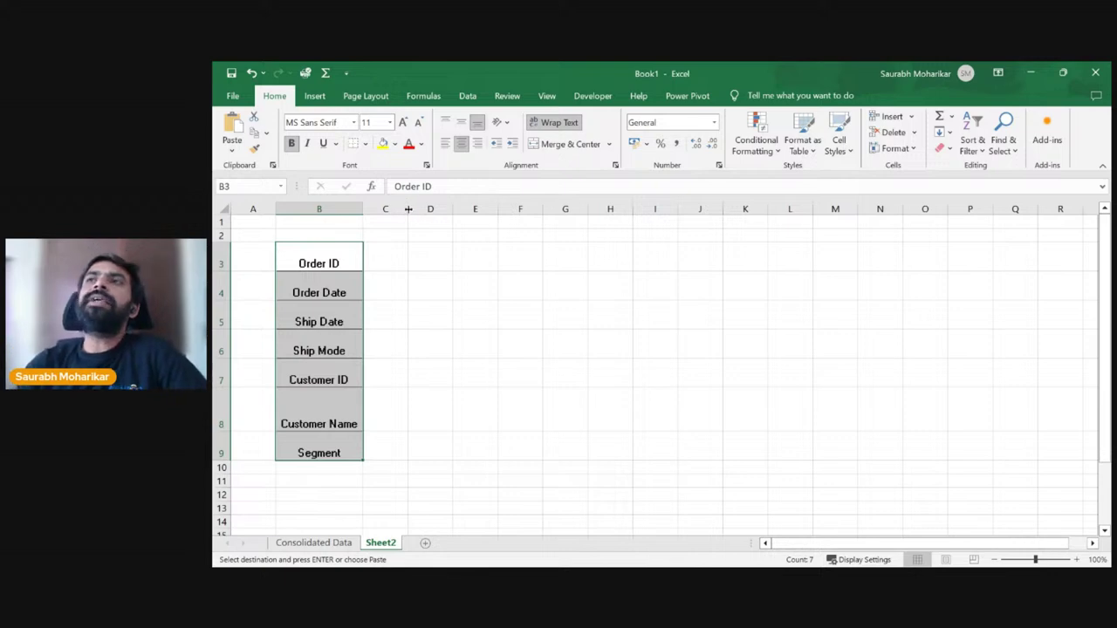
left_click_drag(408, 209, 467, 210)
left_click(416, 265)
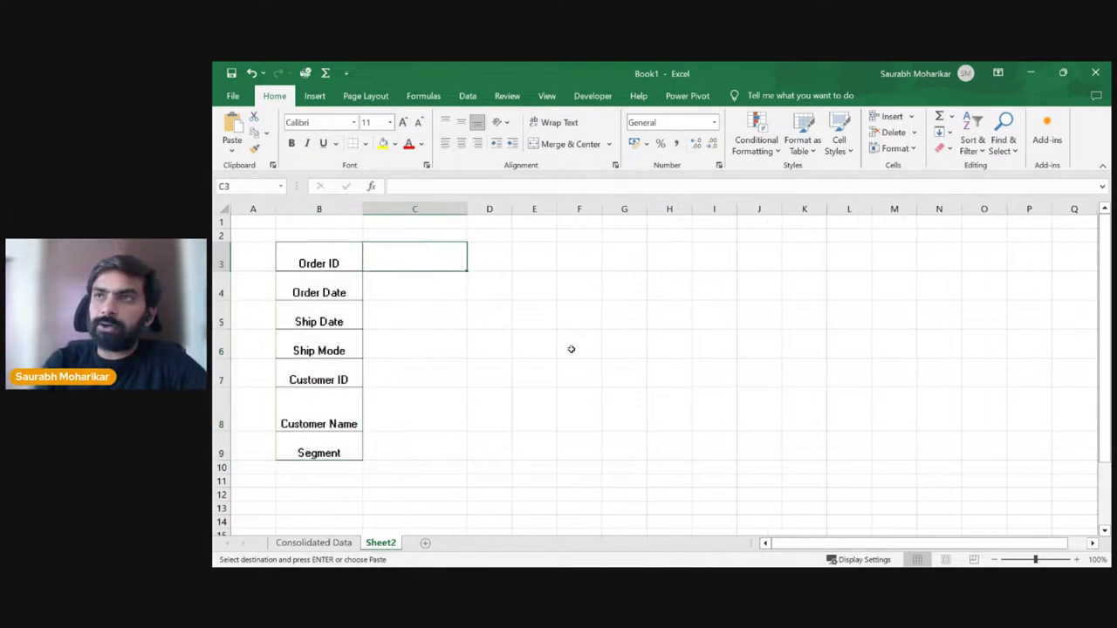
key("Down")
key("Down")
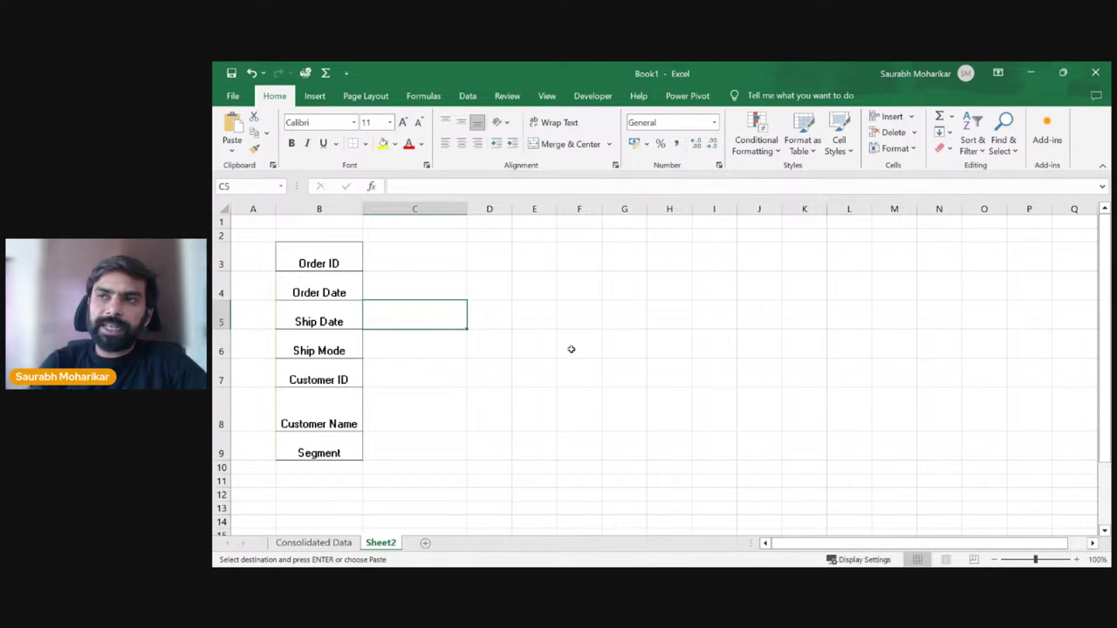
key("Down")
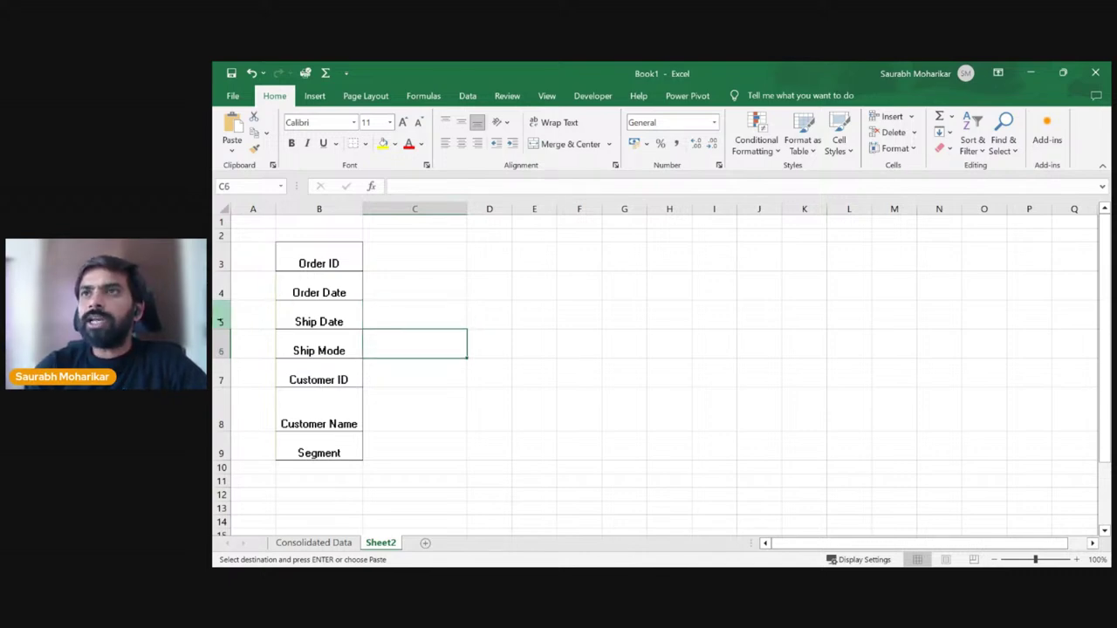
left_click(221, 322)
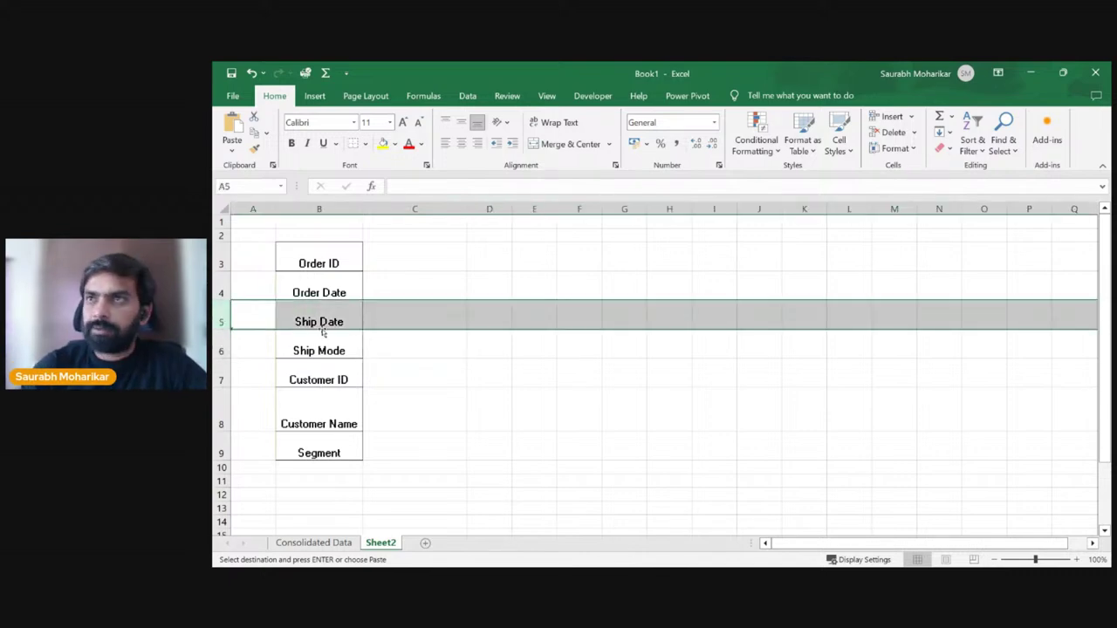
Step: Delete the Ship Date row from the Sheet2 field list
right_click(228, 320)
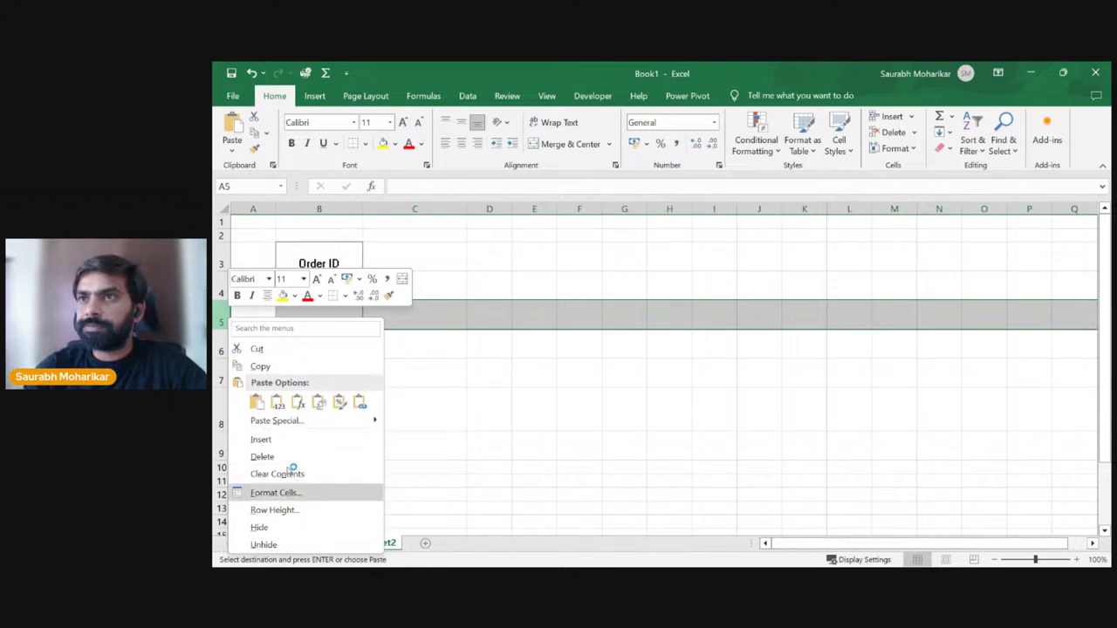
left_click(312, 457)
left_click(528, 409)
Step: Check the remaining fields B3:B8 against the Consolidated Data headers
left_click(336, 258)
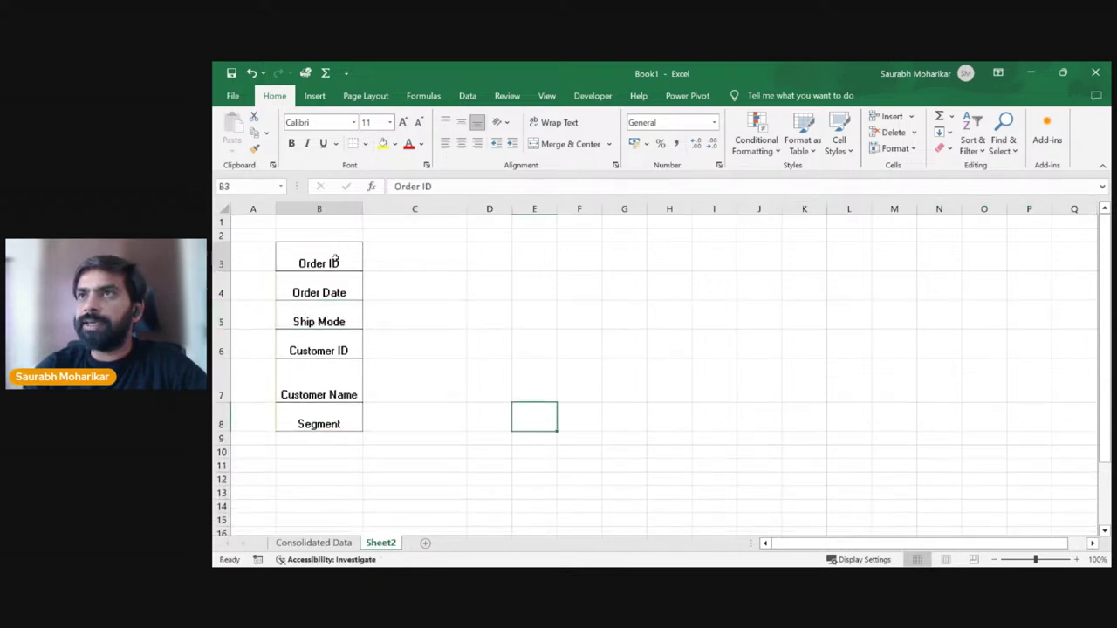
left_click(333, 284)
left_click(331, 345)
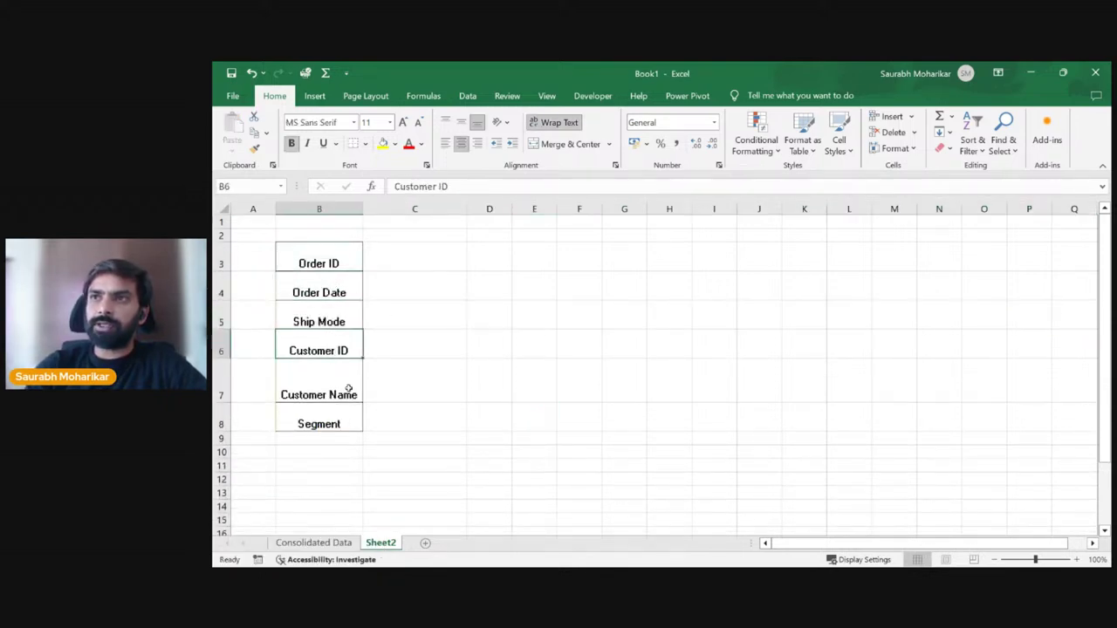
left_click(344, 390)
left_click(332, 424)
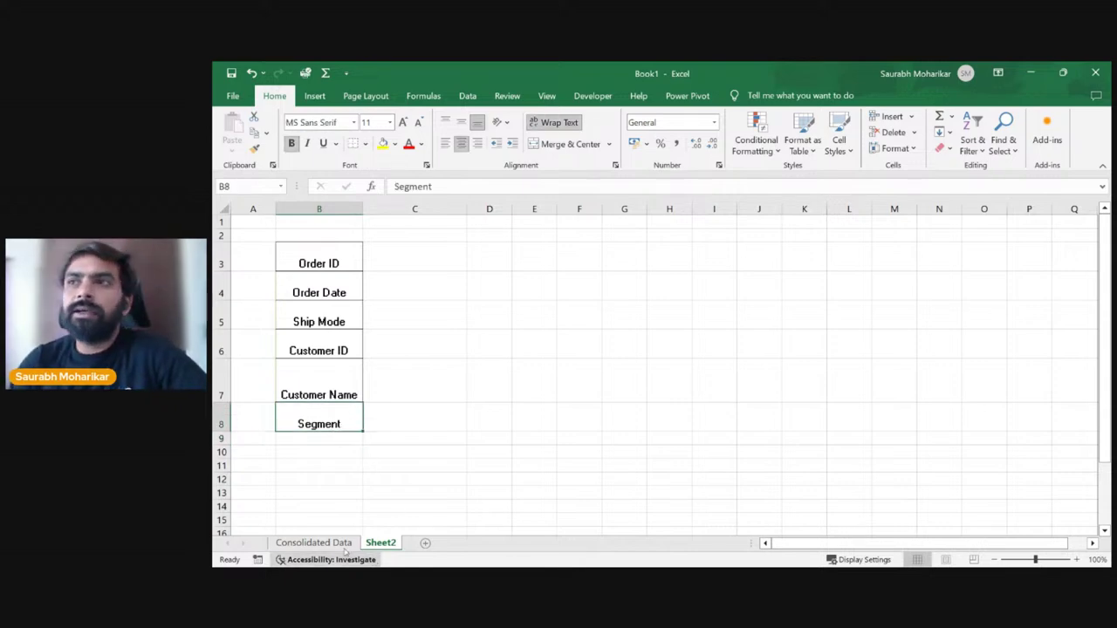
left_click(313, 542)
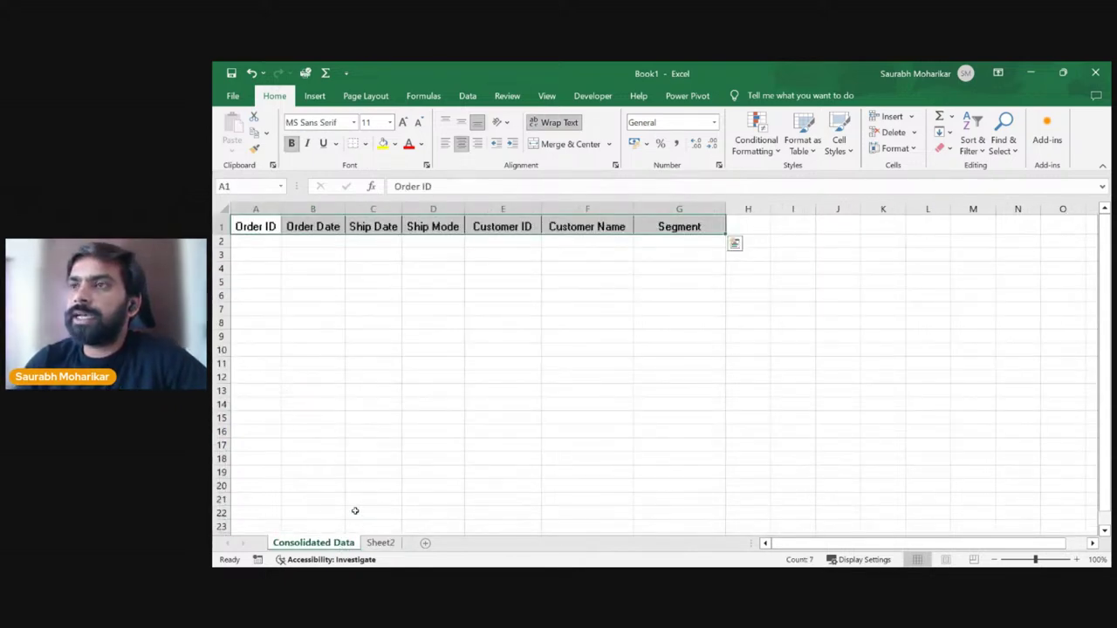
left_click(380, 543)
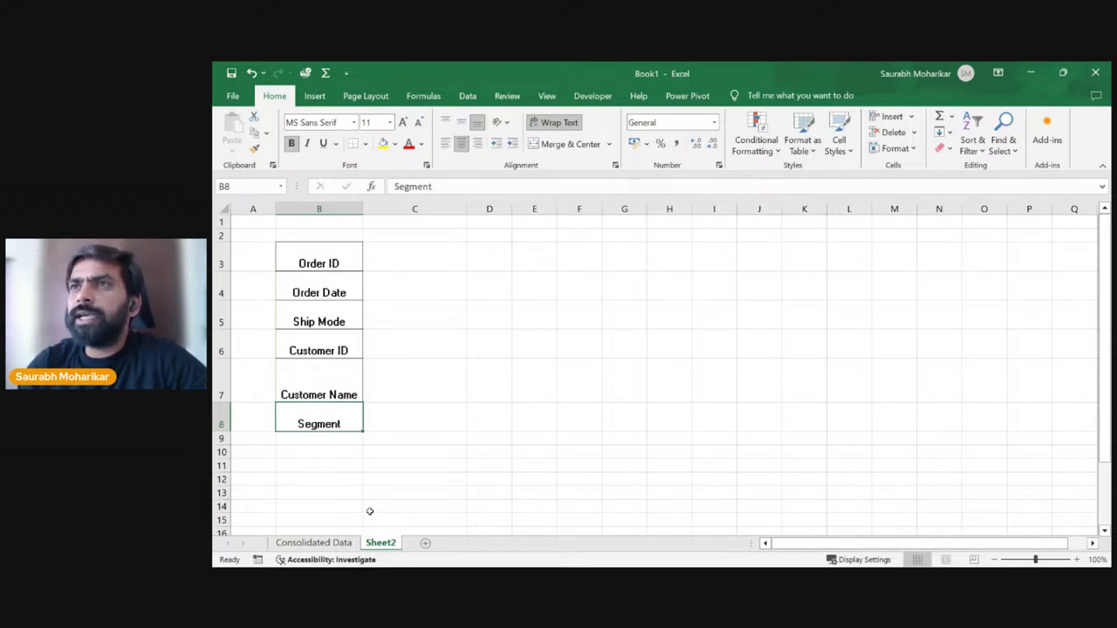
Step: Delete column C from the Consolidated Data headers
left_click(323, 542)
right_click(373, 210)
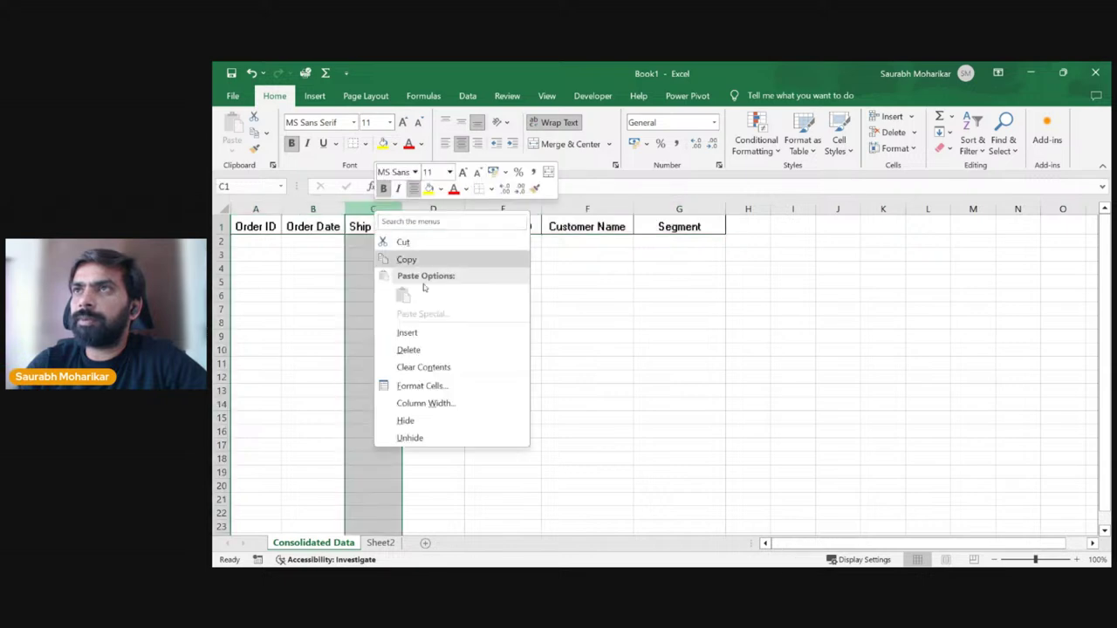
left_click(448, 353)
left_click_drag(523, 365, 524, 377)
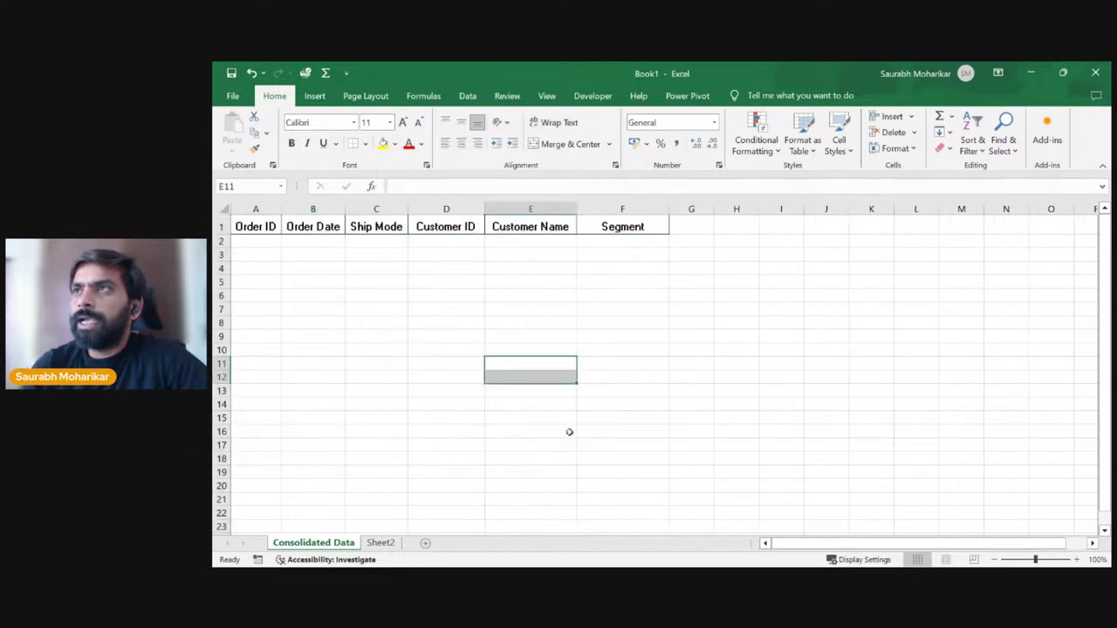
Step: Add a 'Category' header in G1 formatted like Segment and autofit column G
left_click(617, 224)
key("ctrl+c")
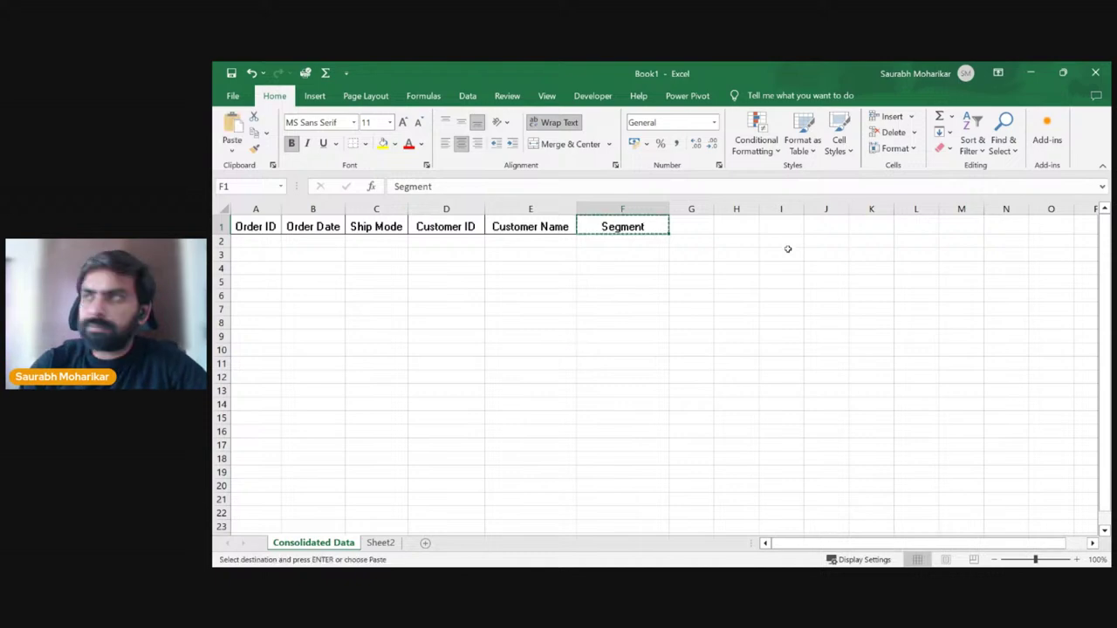
left_click(690, 225)
key("ctrl+v")
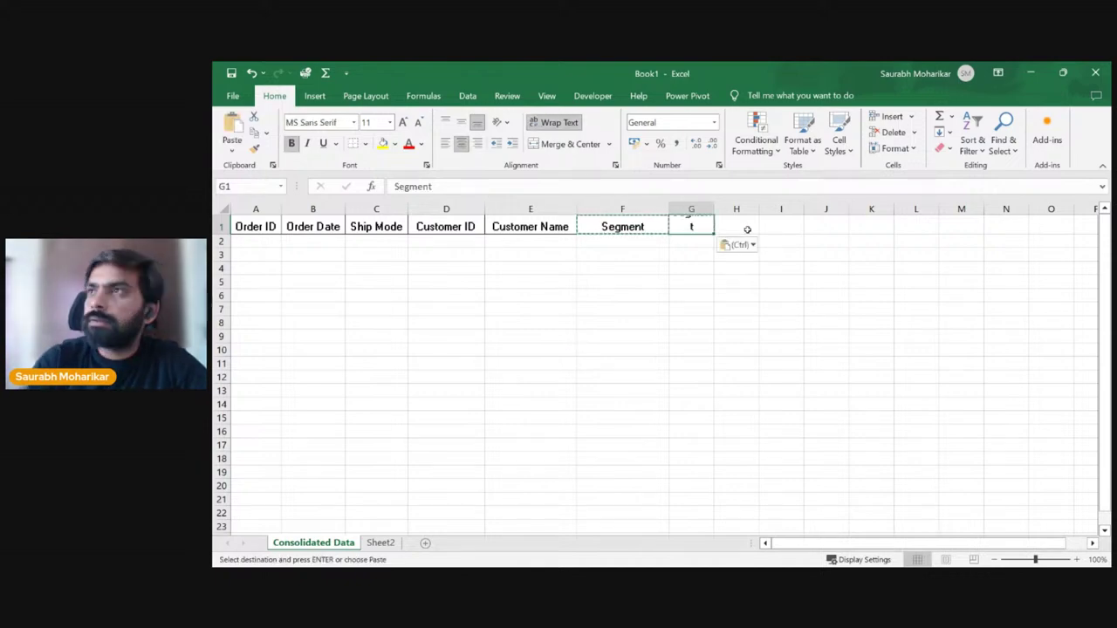
type("Category")
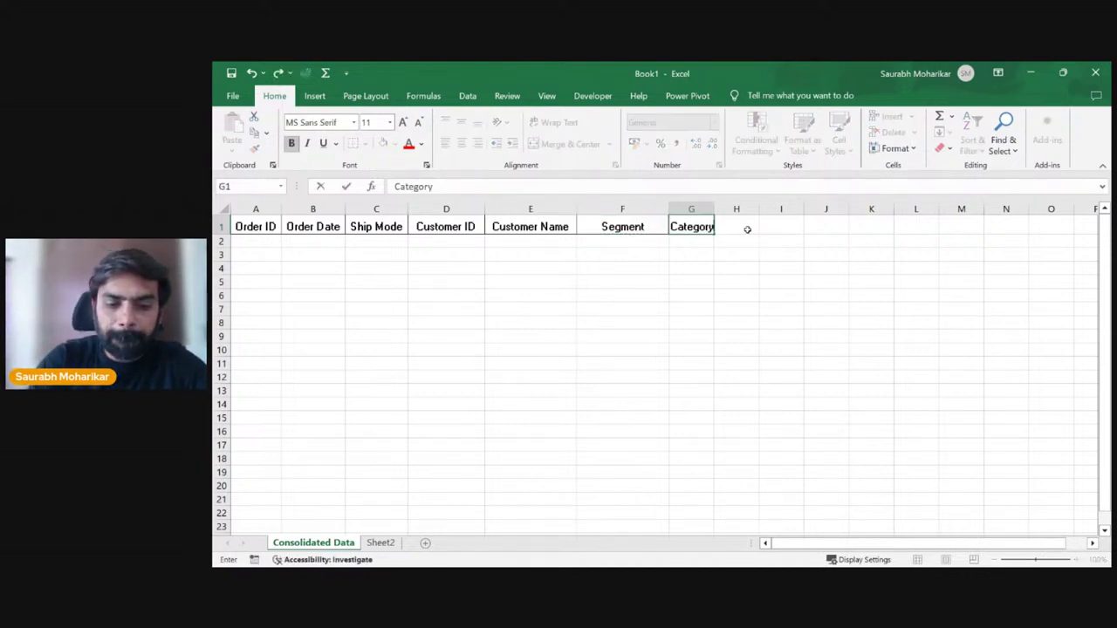
key("Return")
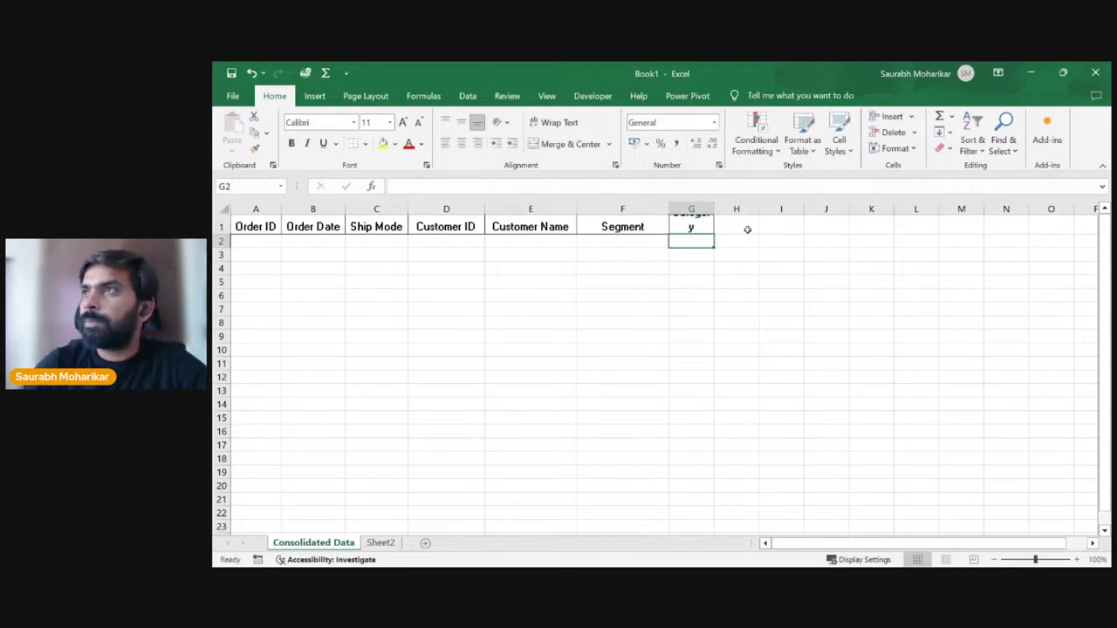
double_click(718, 208)
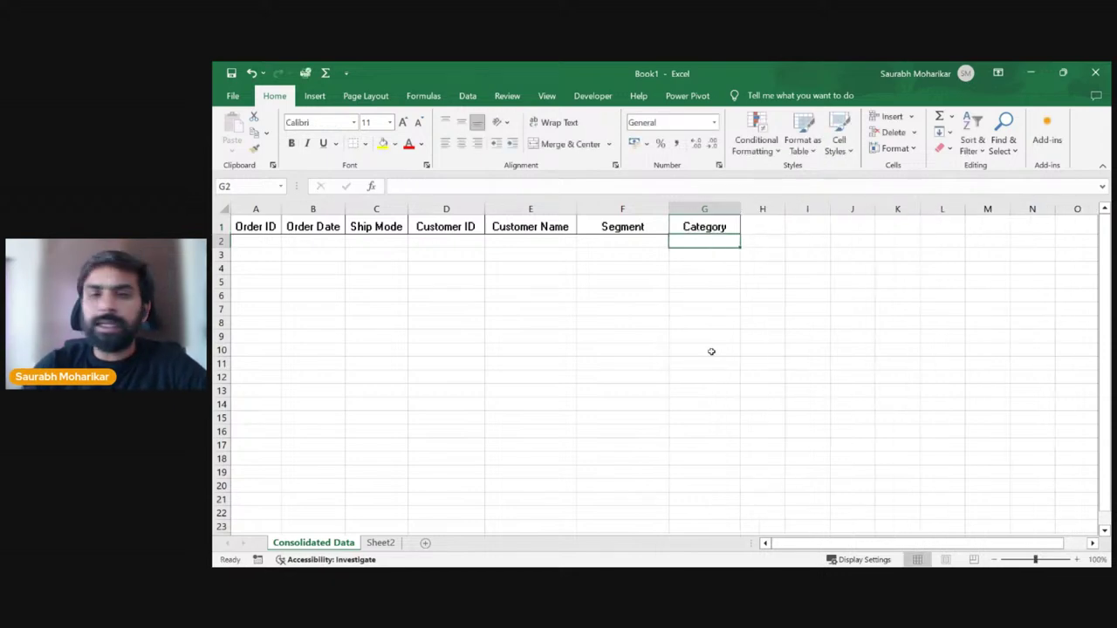
left_click(720, 225)
left_click(748, 225)
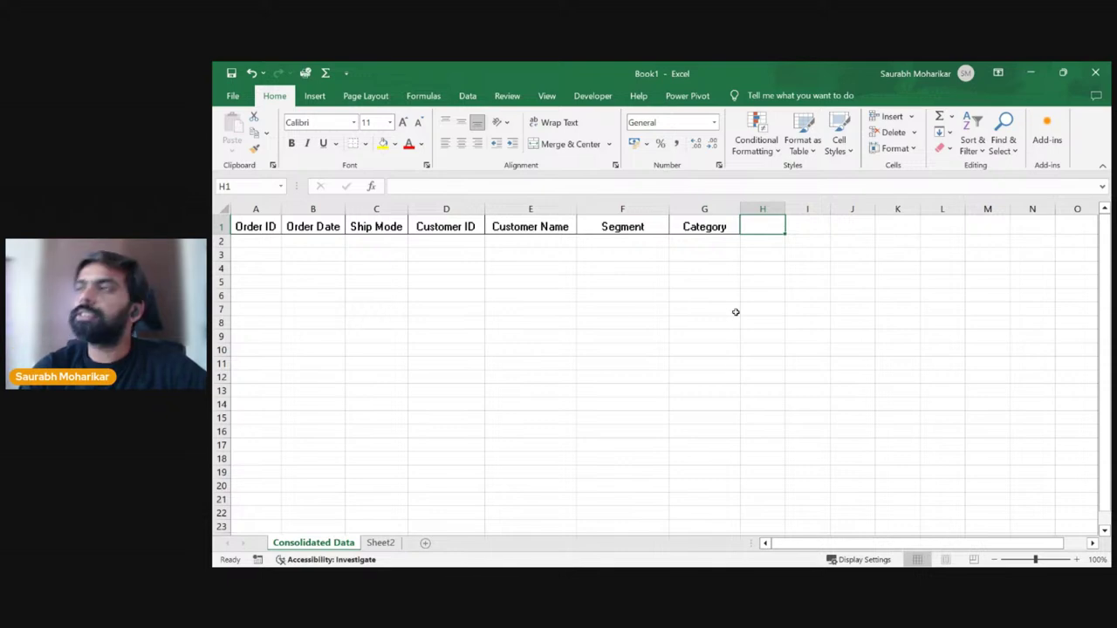
Step: On Sheet2, enter Category in B9 directly below Segment
left_click(380, 542)
left_click(331, 441)
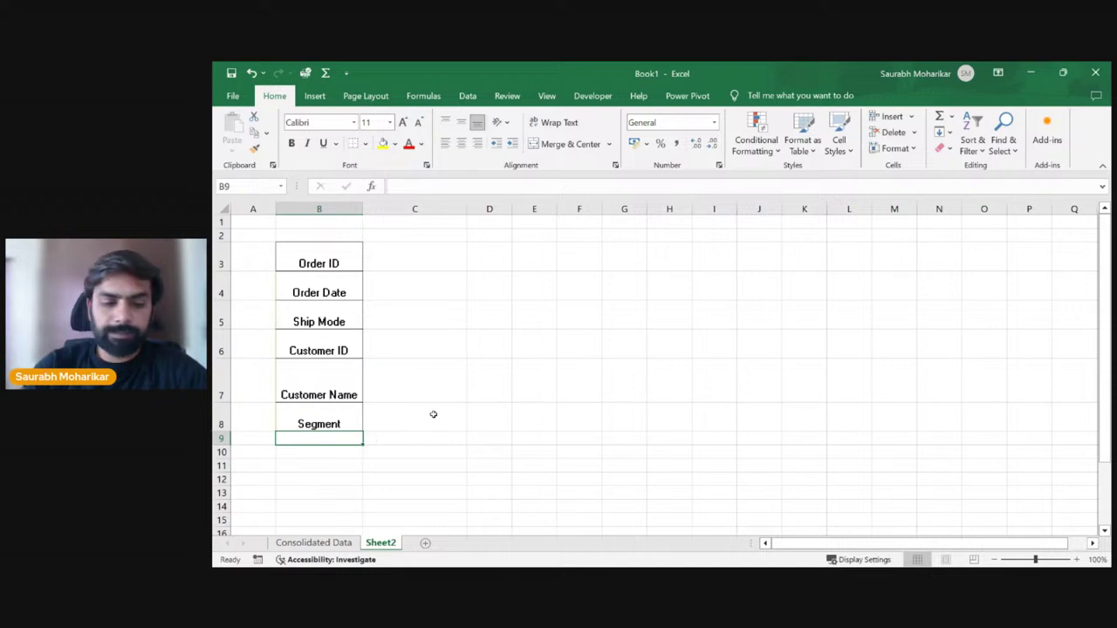
type("Category")
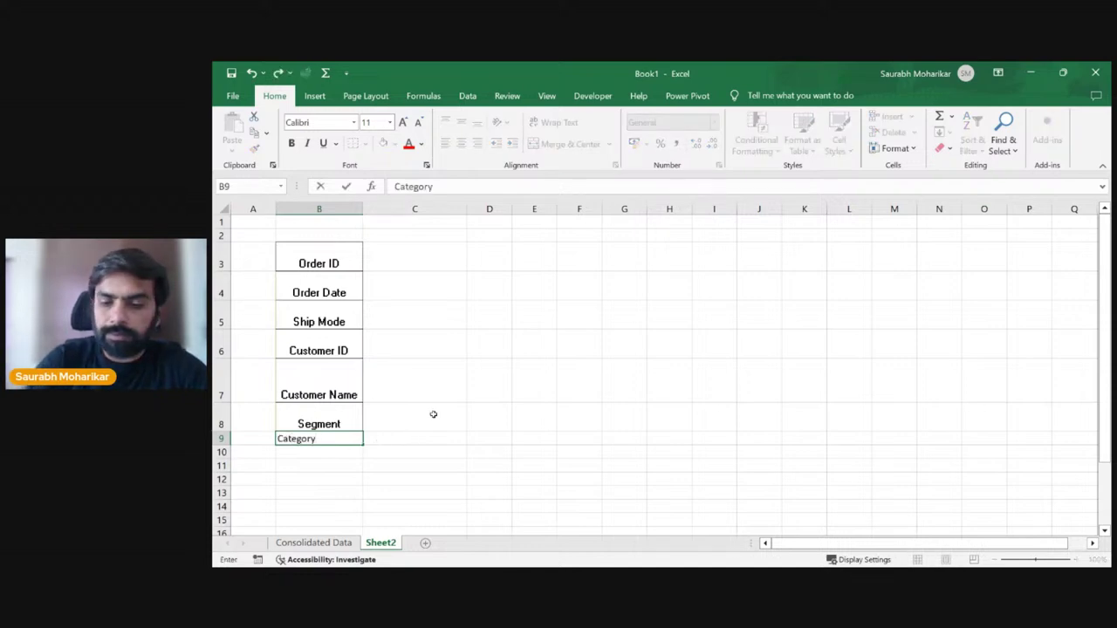
key("Return")
left_click(415, 427)
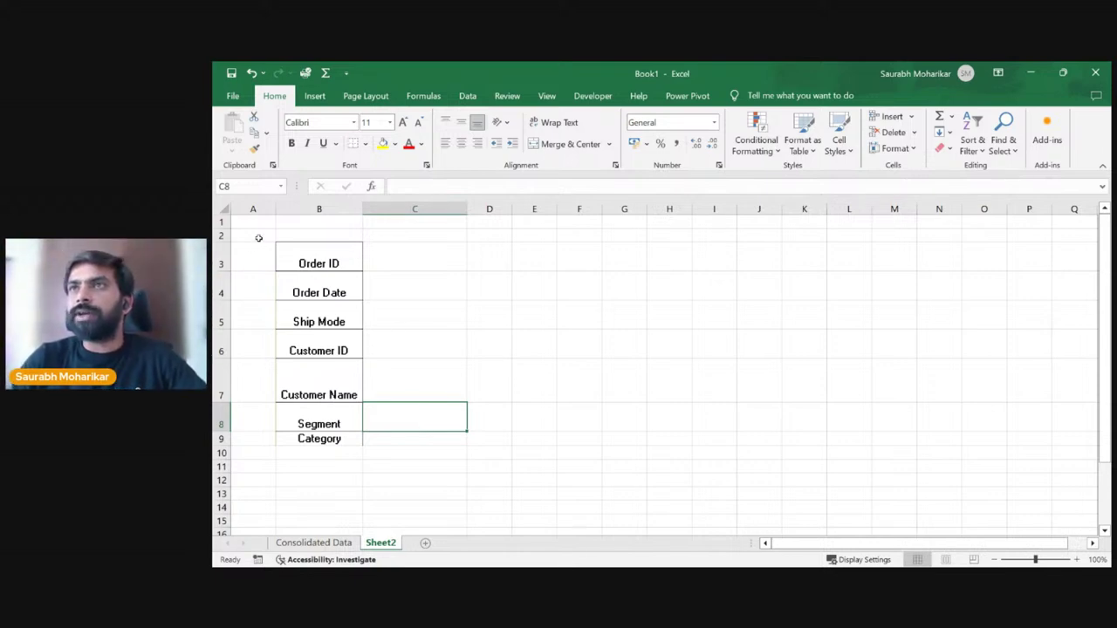
Step: Shorten the tall rows 3 and 7 so the field list rows have even heights
left_click_drag(245, 220, 463, 441)
left_click(319, 273)
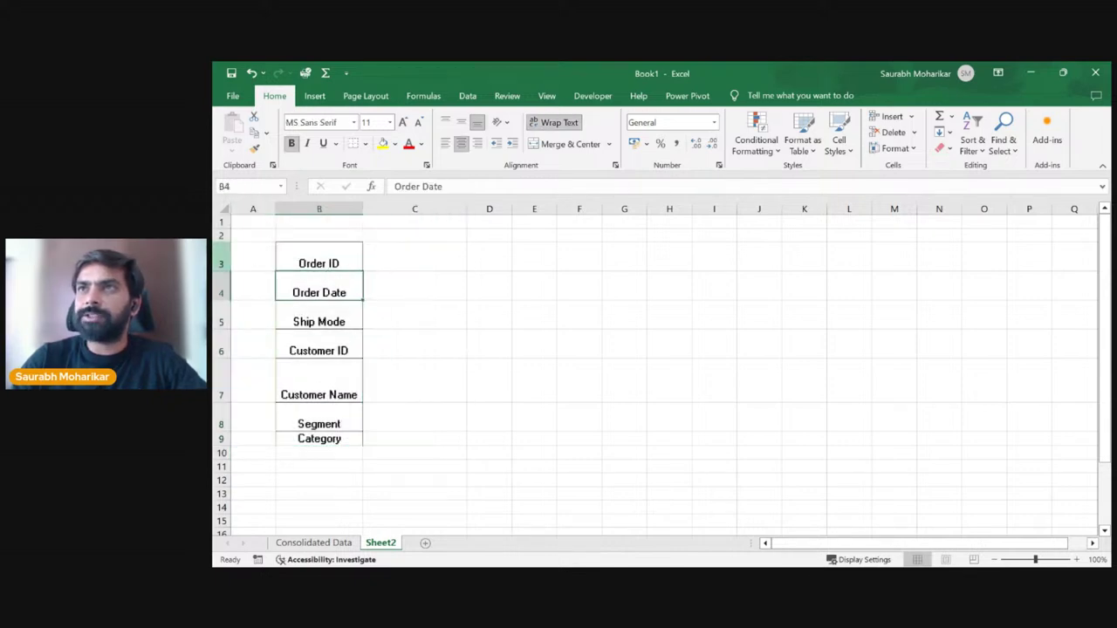
left_click_drag(222, 272, 229, 300)
left_click(233, 319)
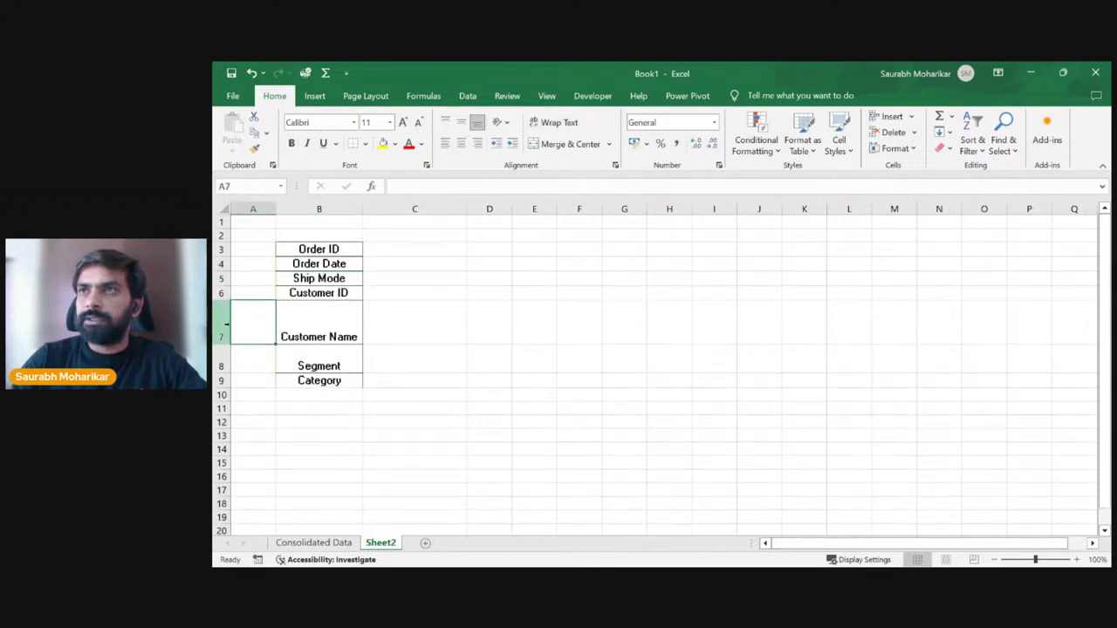
left_click_drag(228, 344, 226, 314)
Step: Apply All Borders to the field list B3:B9
left_click(481, 369)
left_click_drag(319, 250, 341, 339)
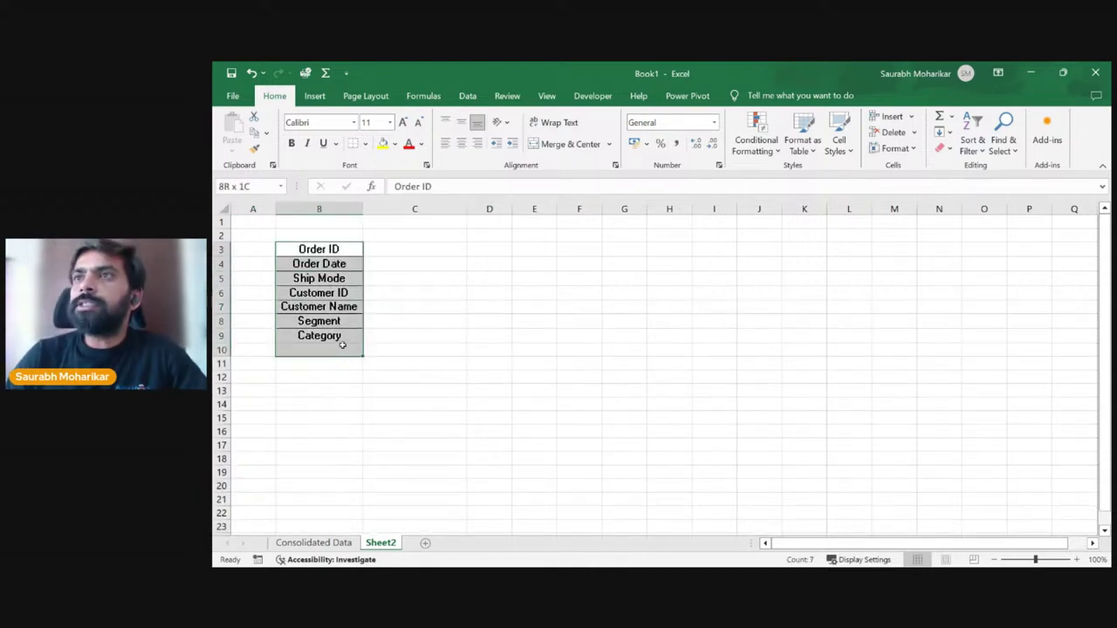
left_click(364, 144)
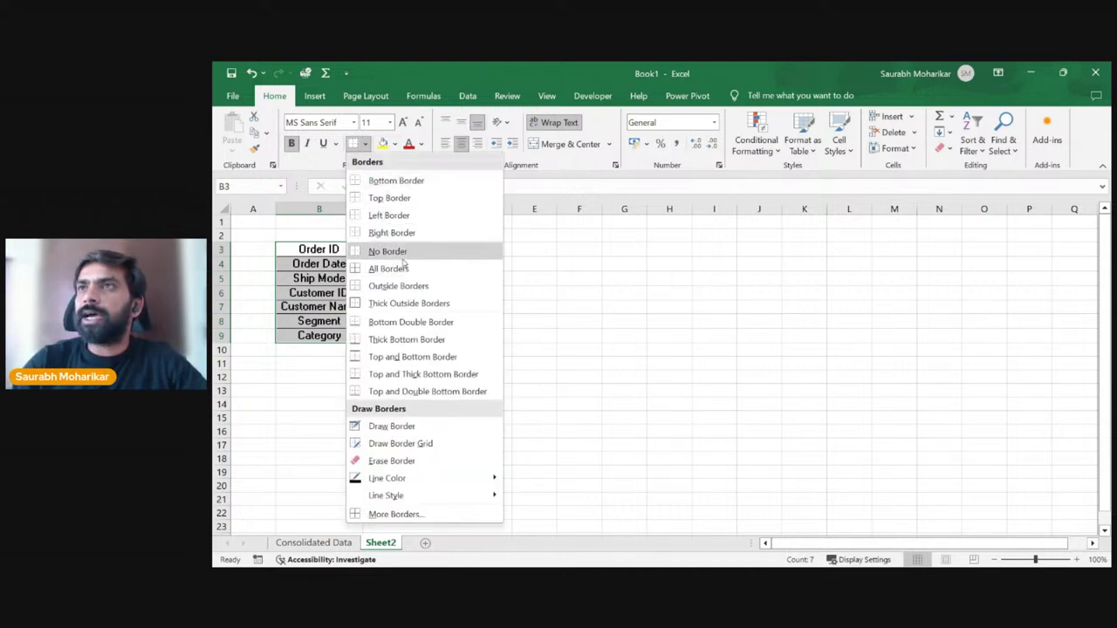
left_click(401, 268)
left_click(436, 305)
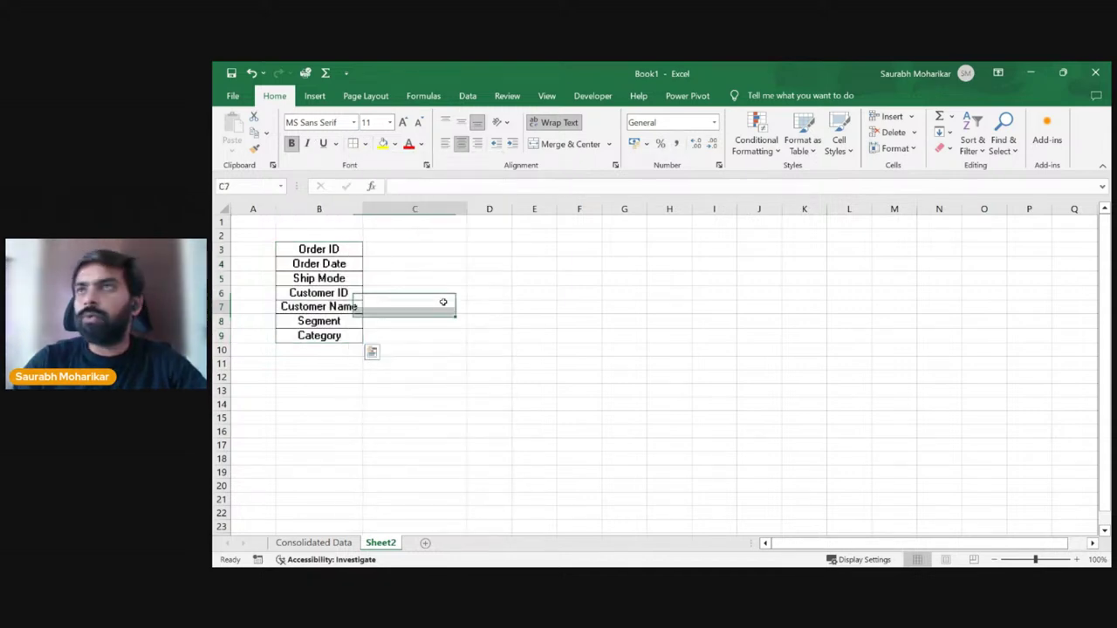
left_click(392, 253)
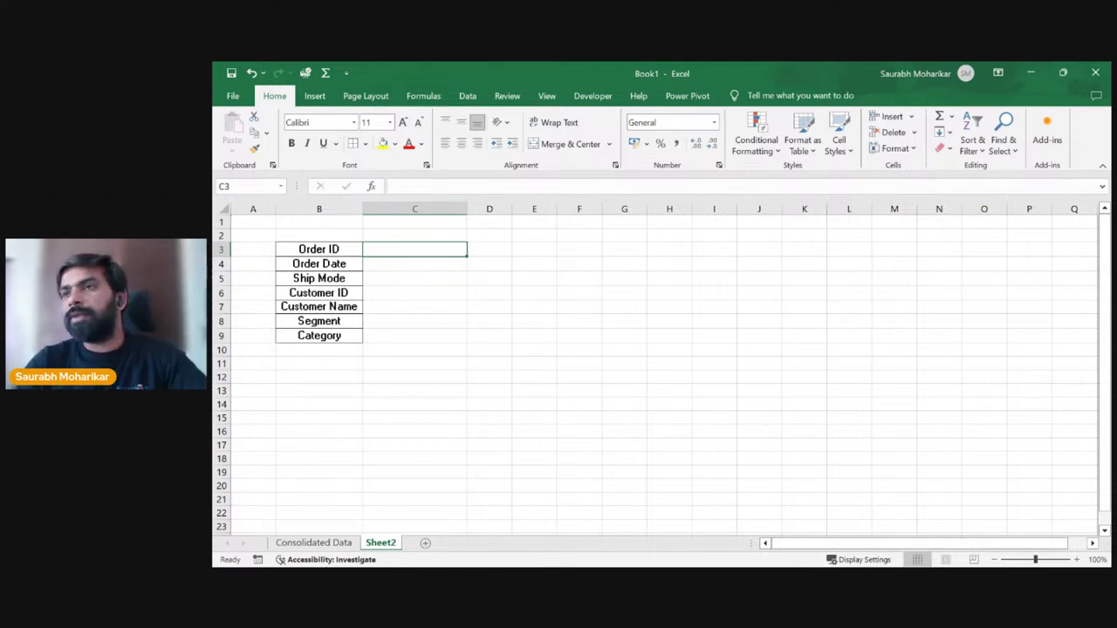
Step: Copy the first order ID from Sample Superstore's Orders sheet into Consolidated Data A2, widening column A
left_click(313, 542)
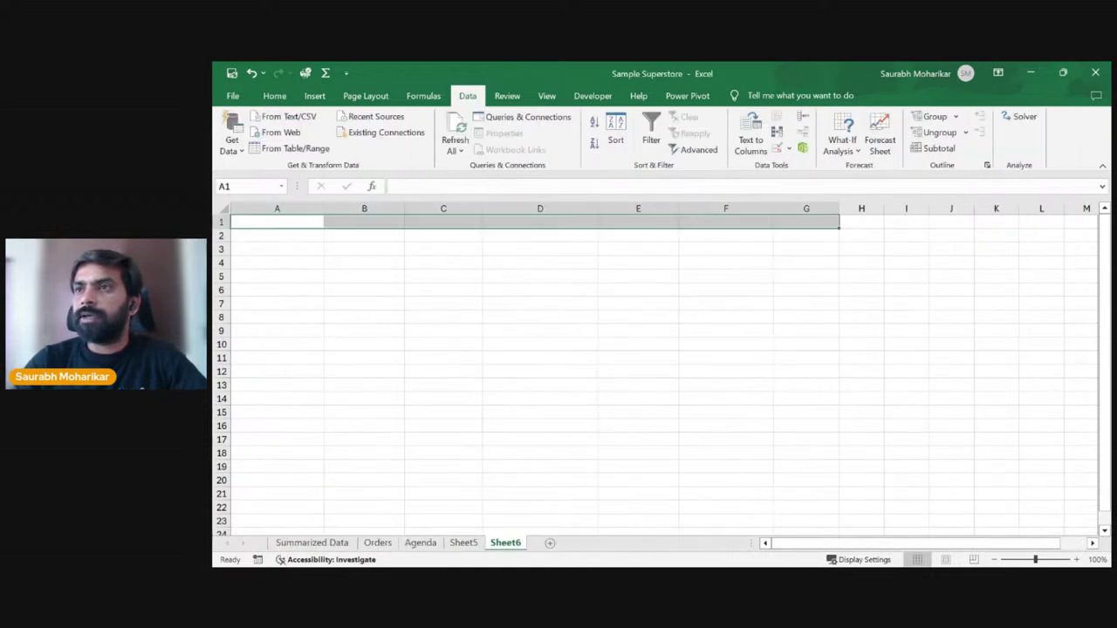
left_click(377, 542)
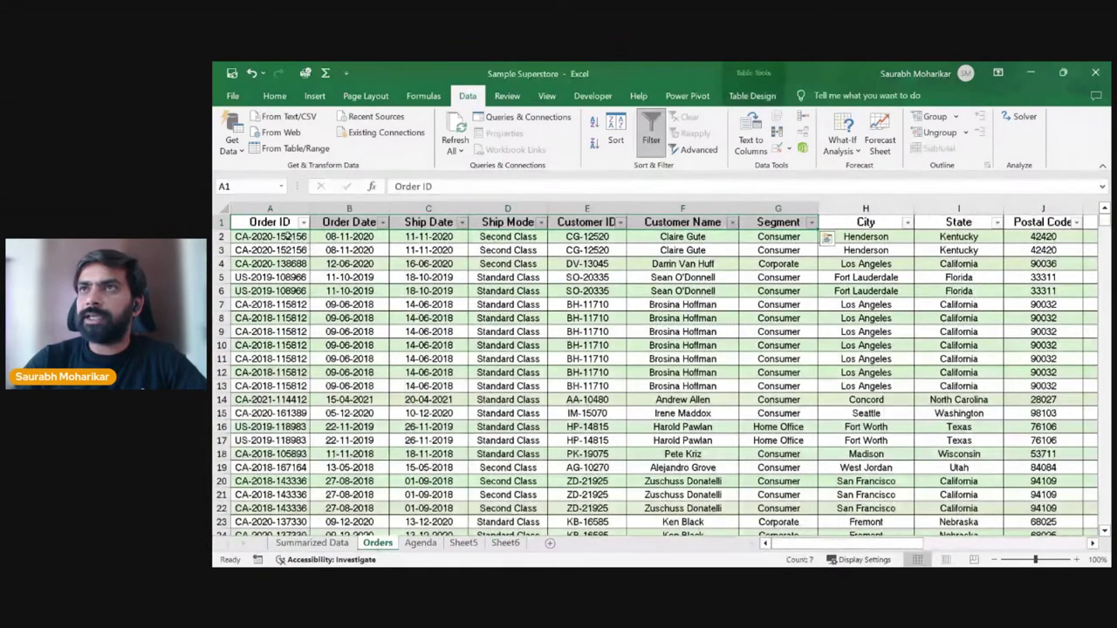
key("ctrl+c")
key("alt+Tab")
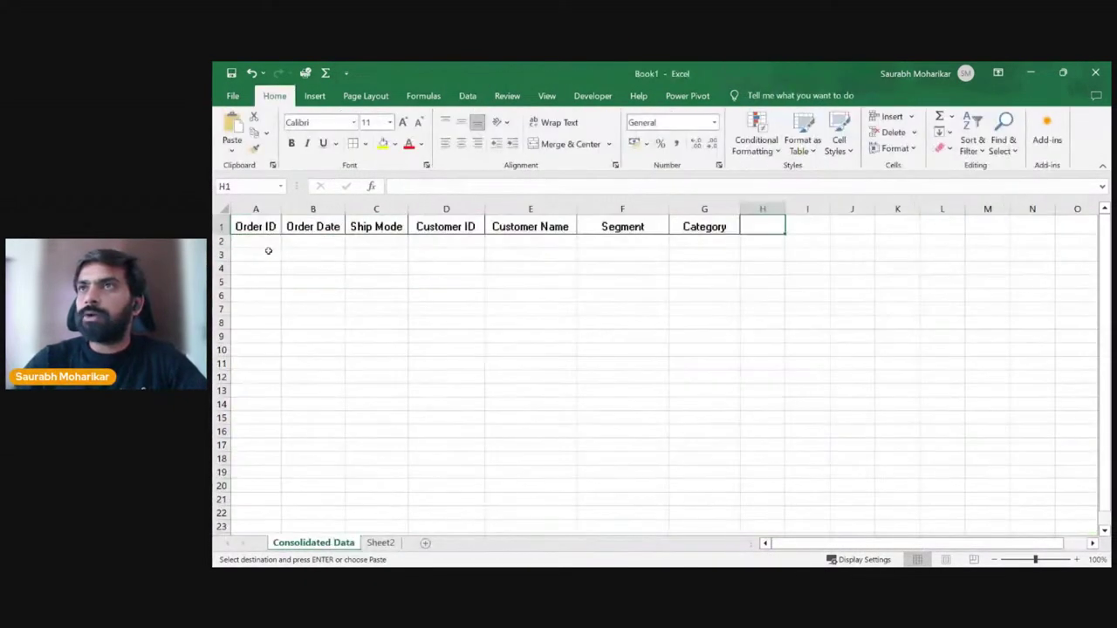
key("ctrl+v")
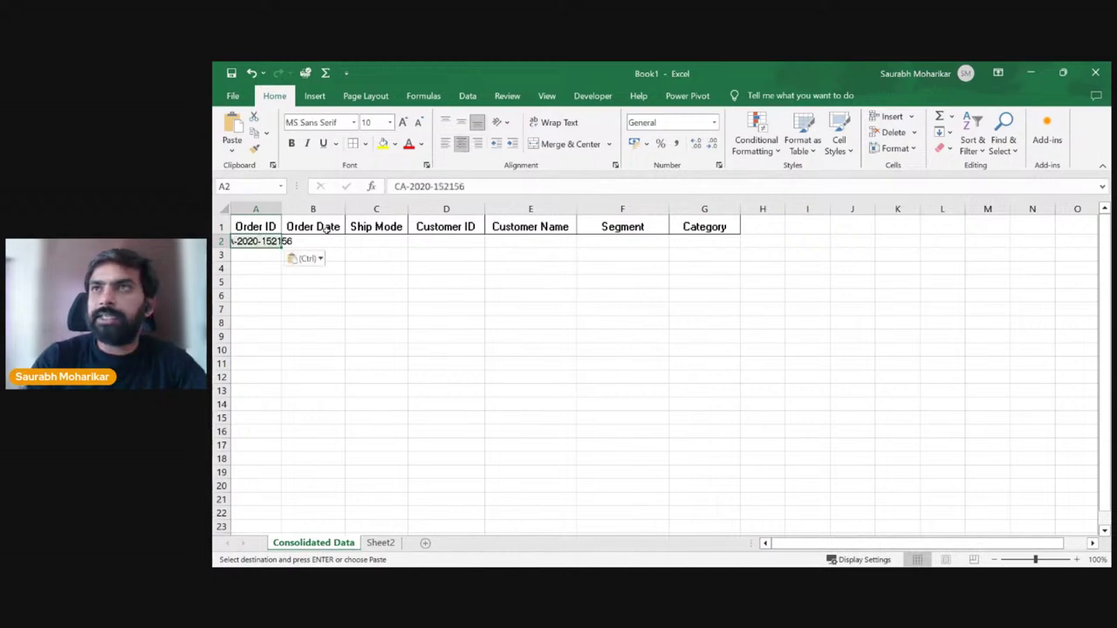
double_click(280, 212)
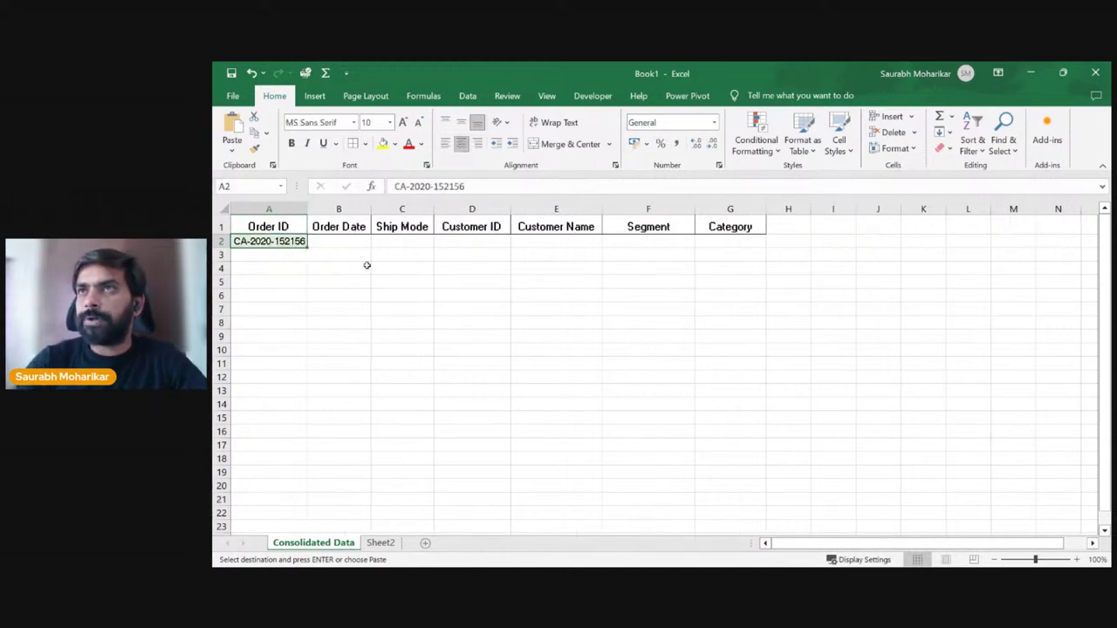
Step: Copy the first order's Order Date into Consolidated Data cell B2
key("alt+Tab")
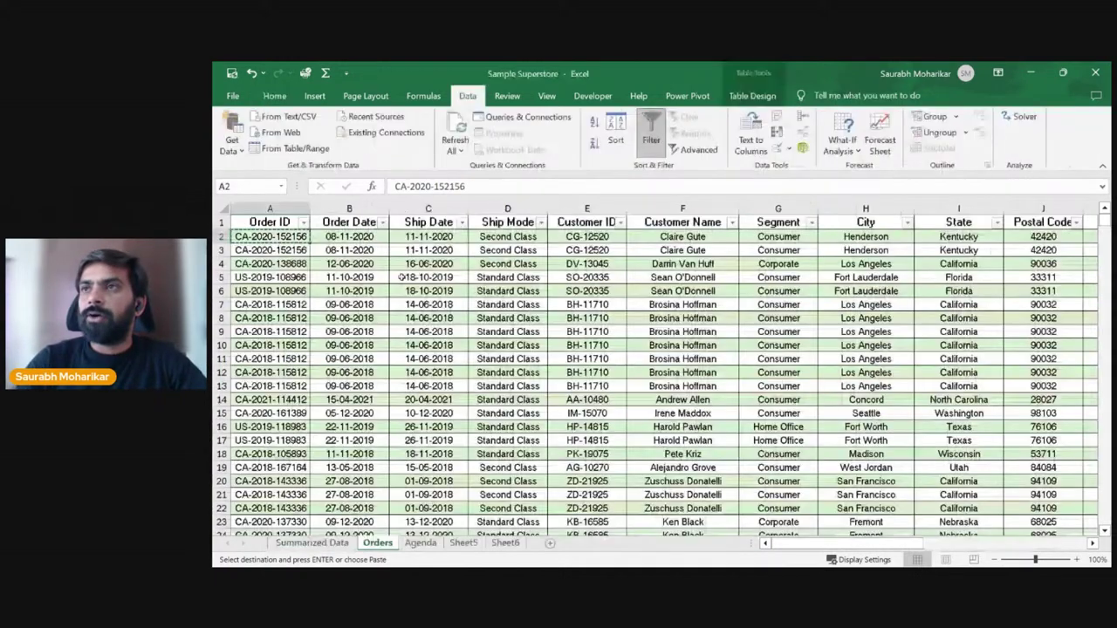
left_click_drag(347, 236, 407, 236)
left_click(358, 237)
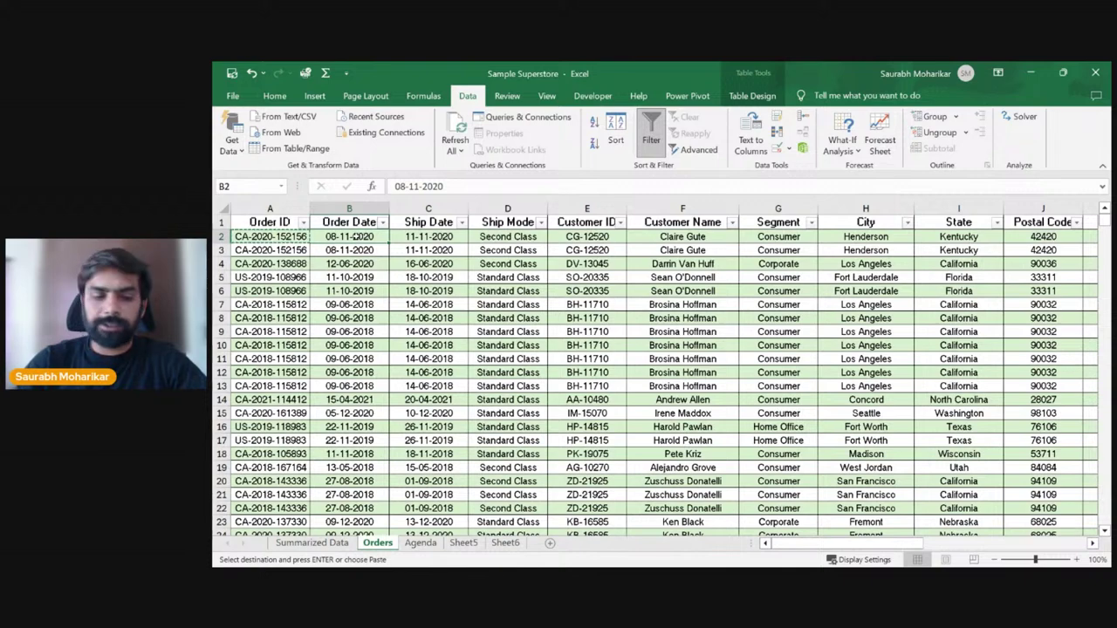
key("ctrl+c")
key("alt+Tab")
left_click(354, 246)
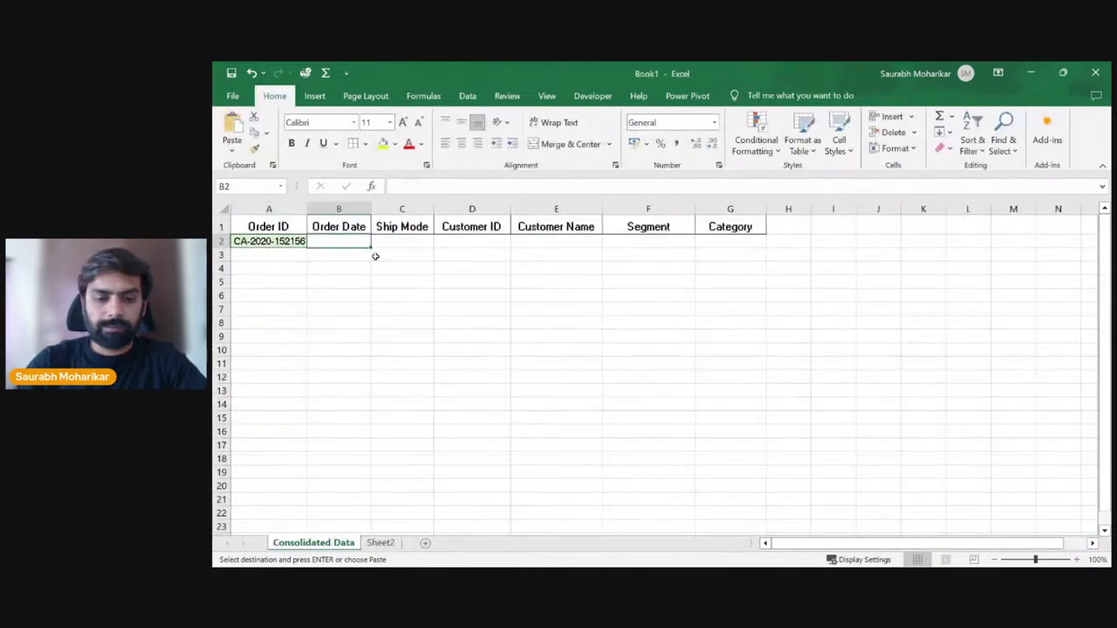
key("ctrl+v")
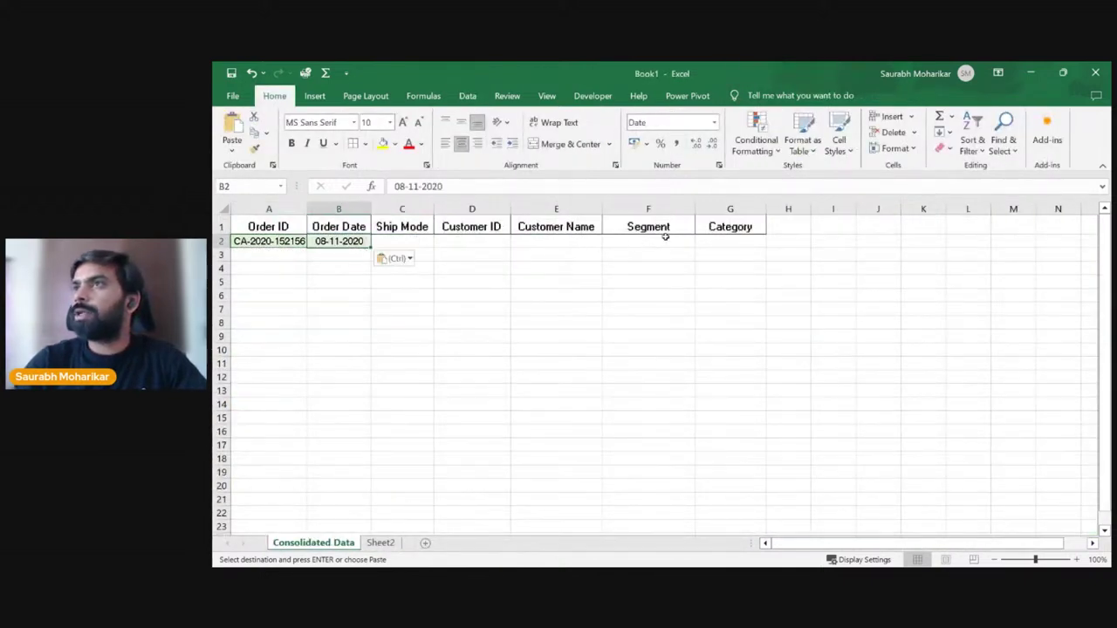
Step: Paste the first order's remaining values into row 2 starting at C2
key("alt+Tab")
left_click_drag(429, 237, 761, 241)
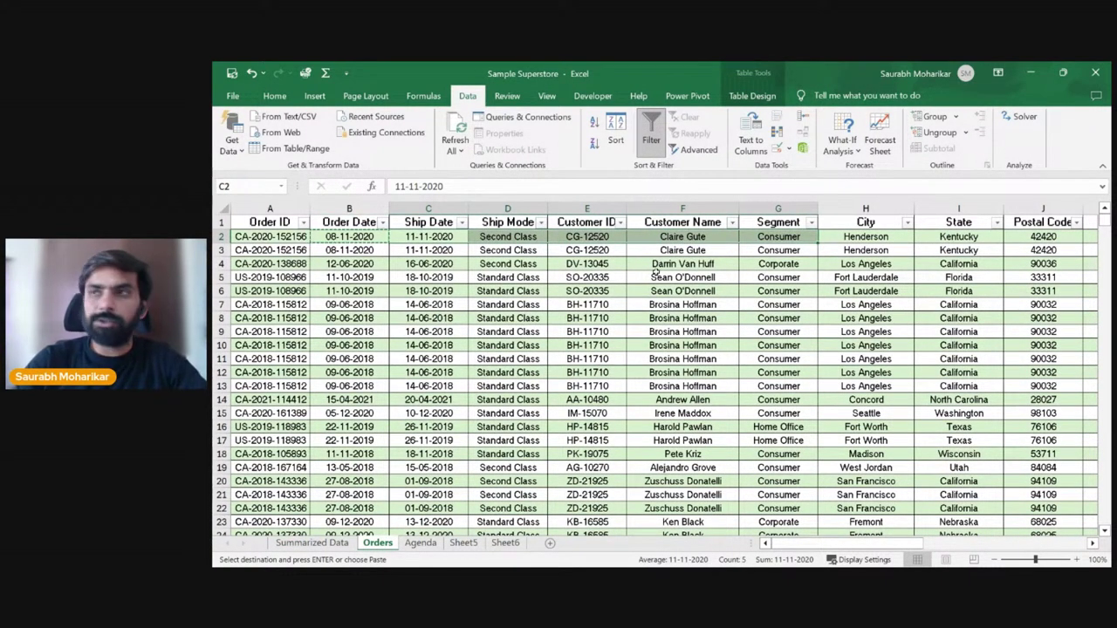
key("alt+Tab")
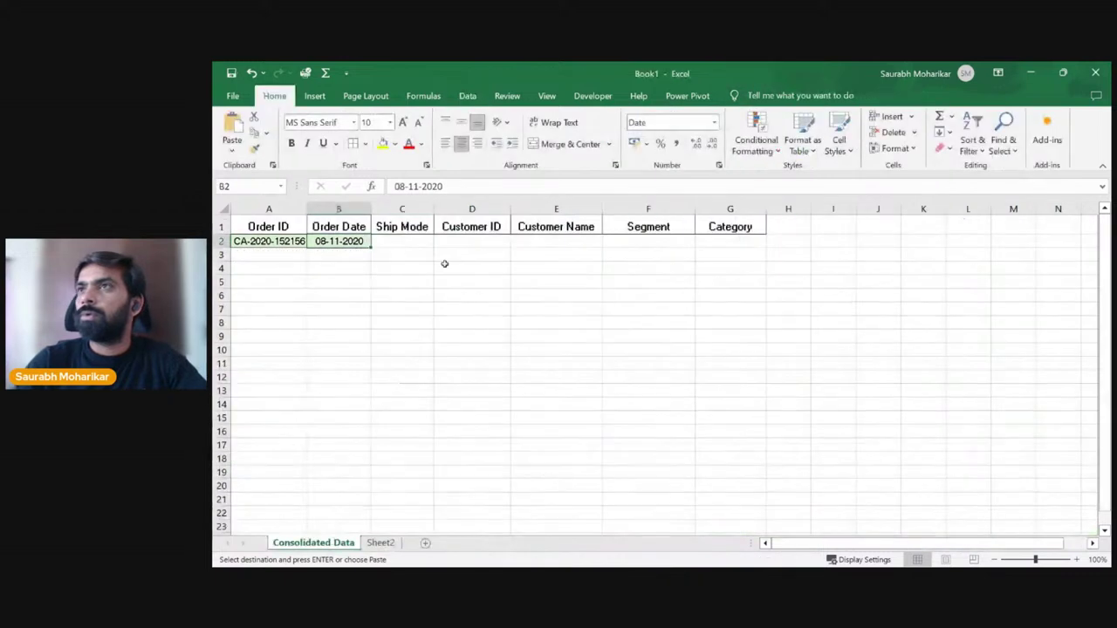
left_click(400, 243)
key("ctrl+v")
left_click(660, 276, "ctrl")
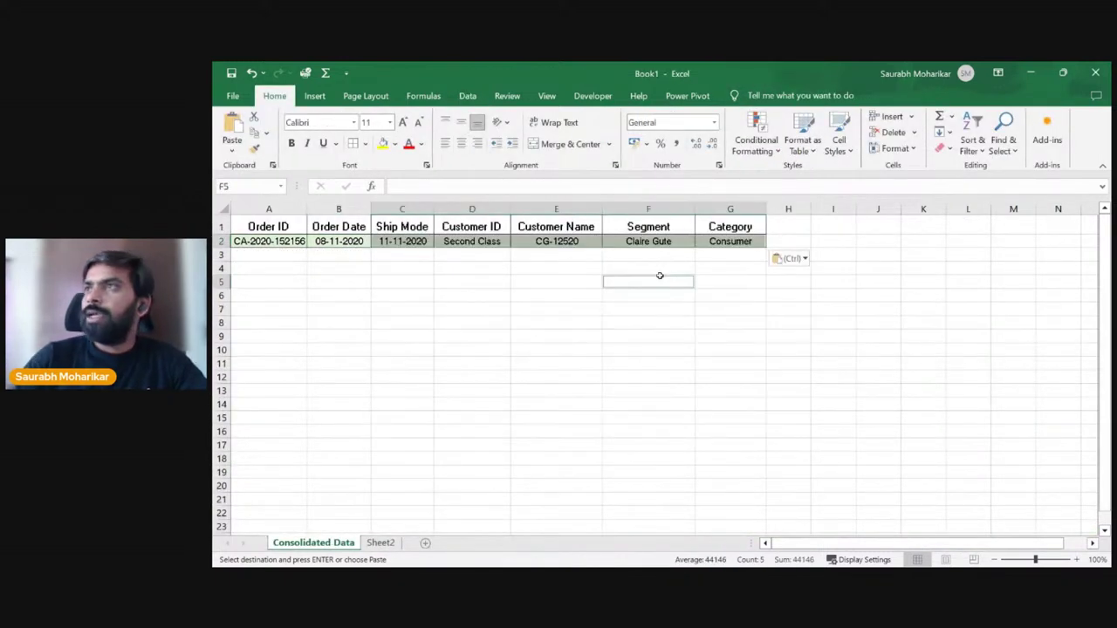
left_click(747, 258)
left_click(737, 227)
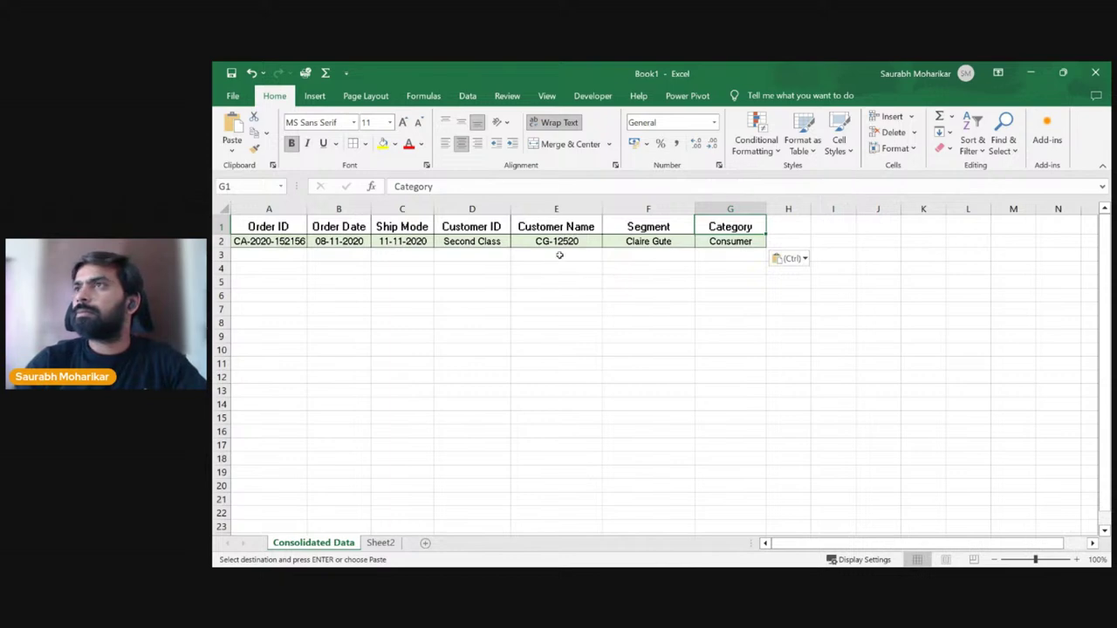
Step: Cut the misaligned values D2:G2 so they can move one column left
key("alt+Tab")
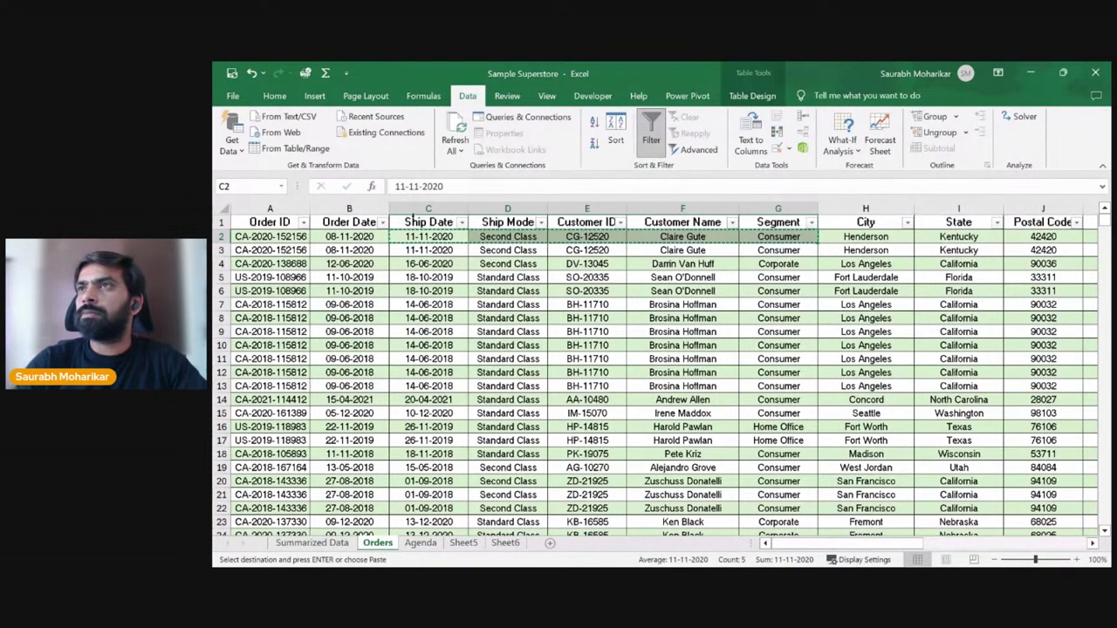
key("alt+Tab")
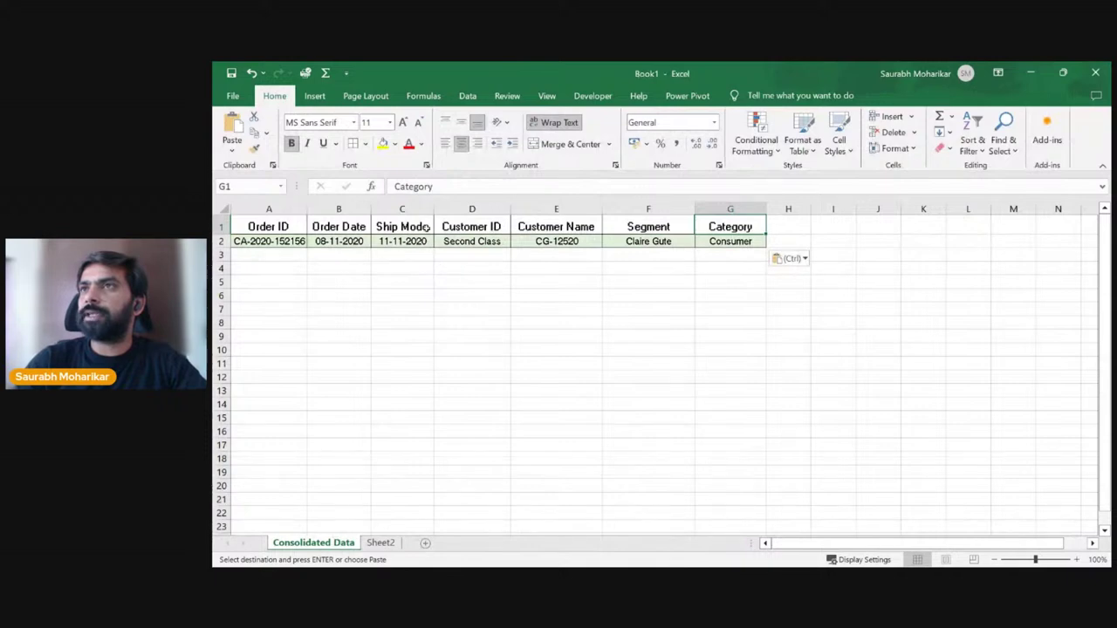
left_click_drag(458, 241, 729, 242)
key("ctrl+c")
Step: Move the cut values one column left into C2, leaving G2 empty
left_click(403, 242)
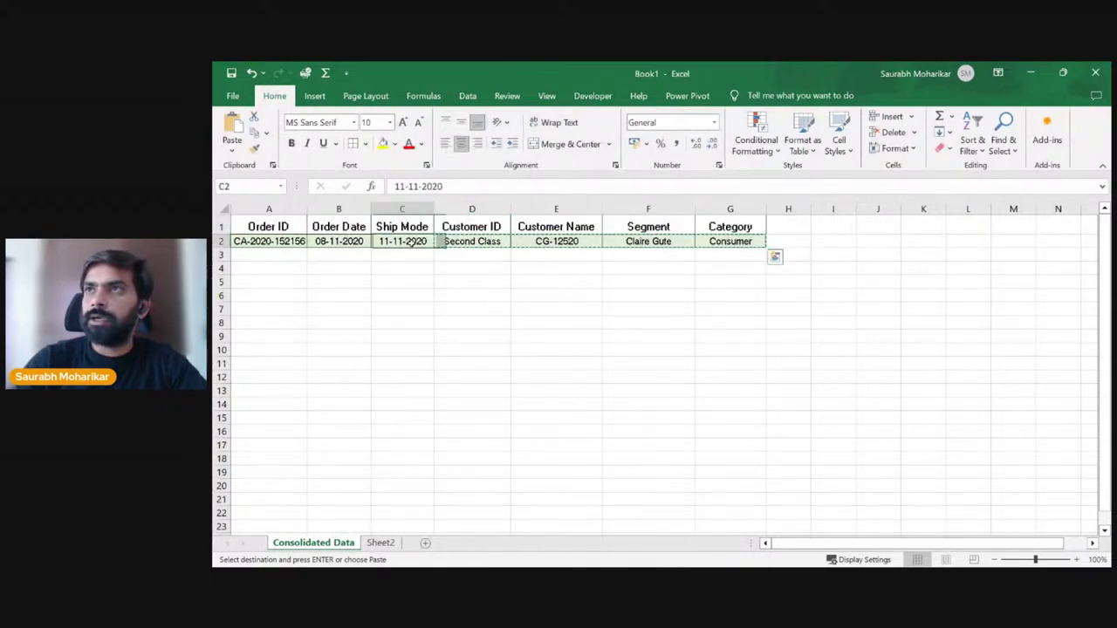
key("ctrl+v")
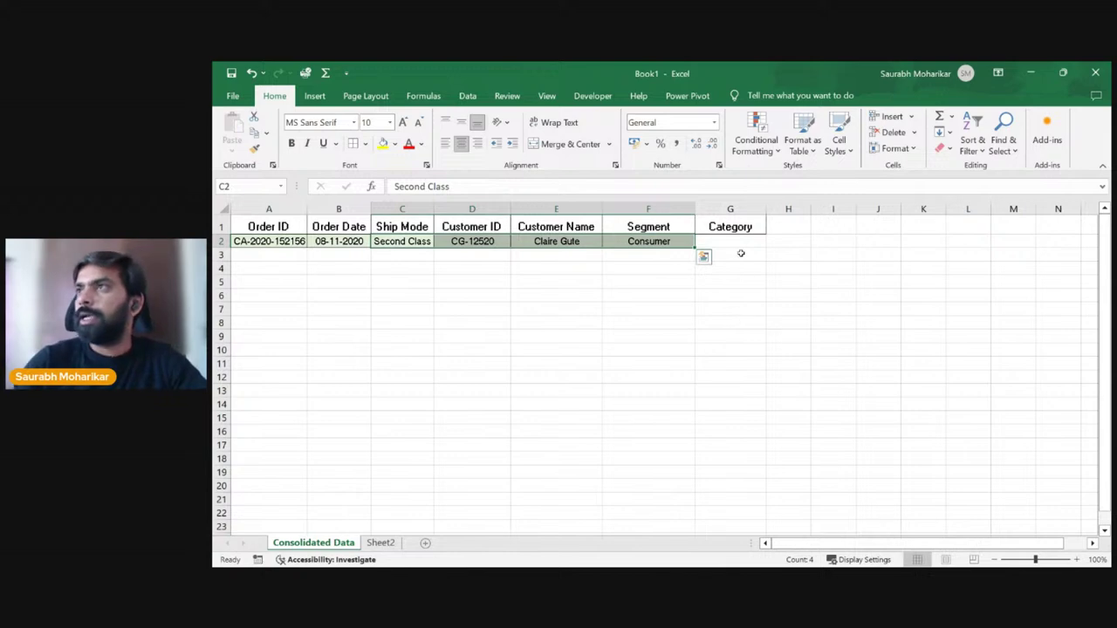
left_click(741, 242)
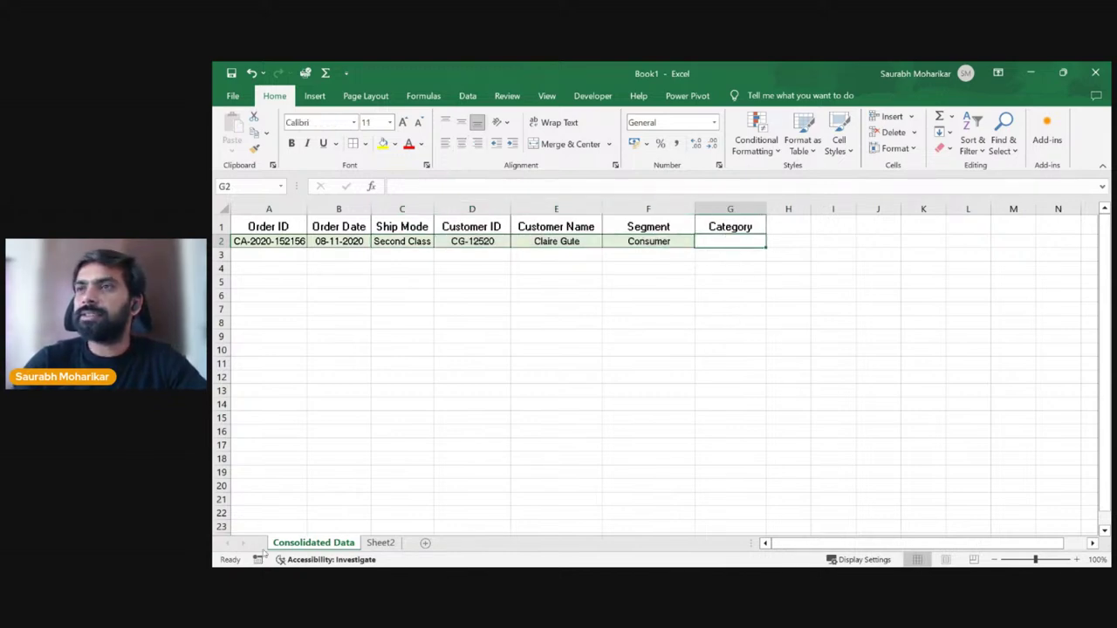
Step: Check the source order and enter Furniture as the Category in G2
key("alt+Tab")
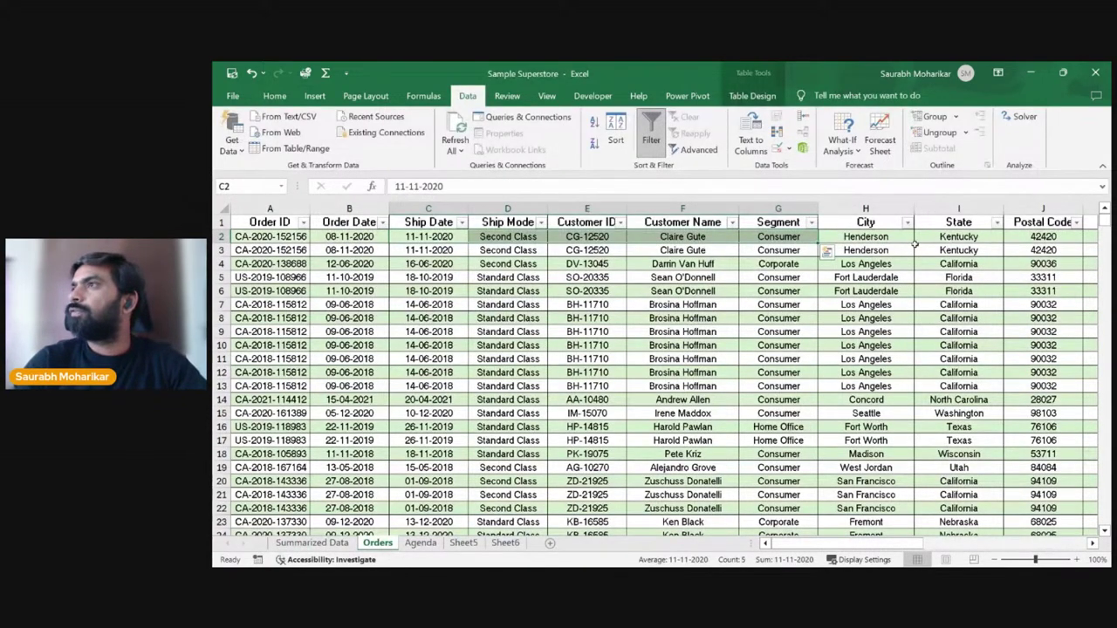
key("alt+Tab")
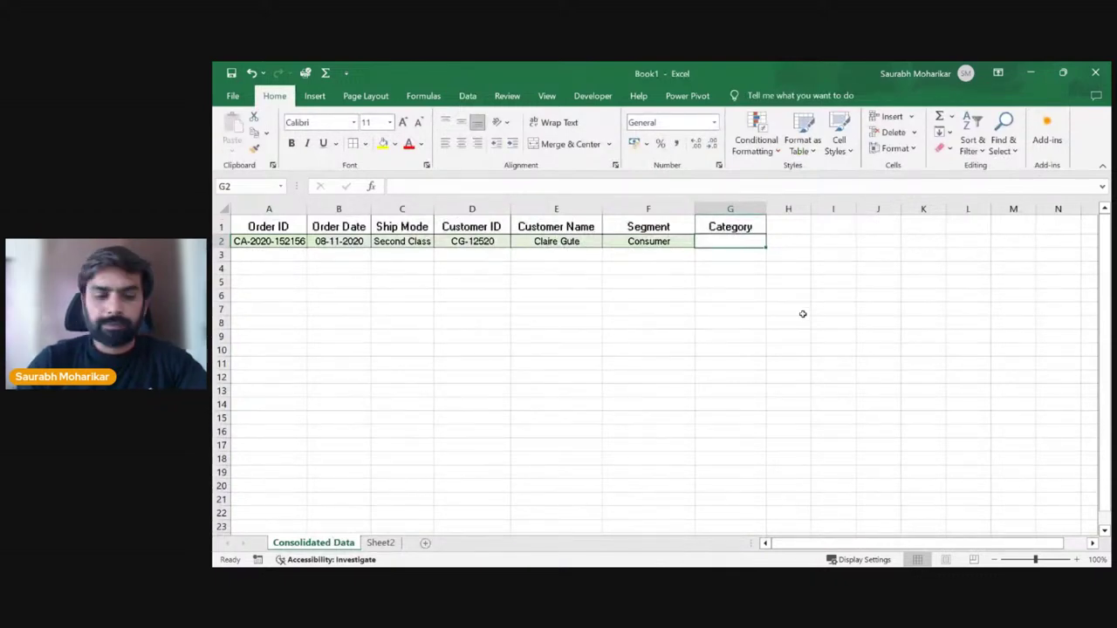
type("Furniture")
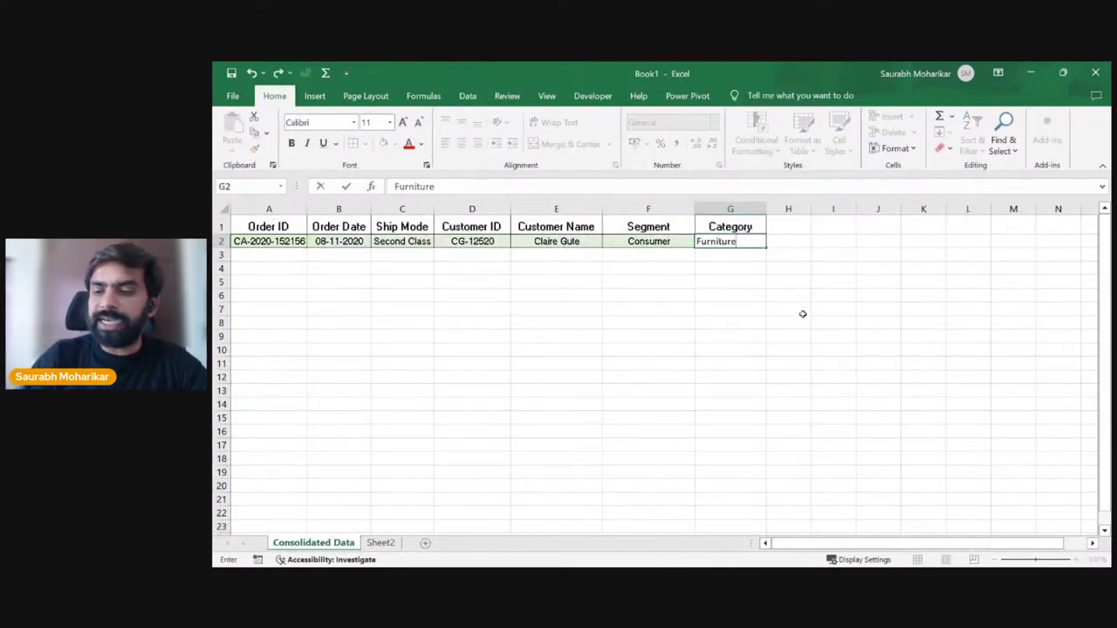
key("Return")
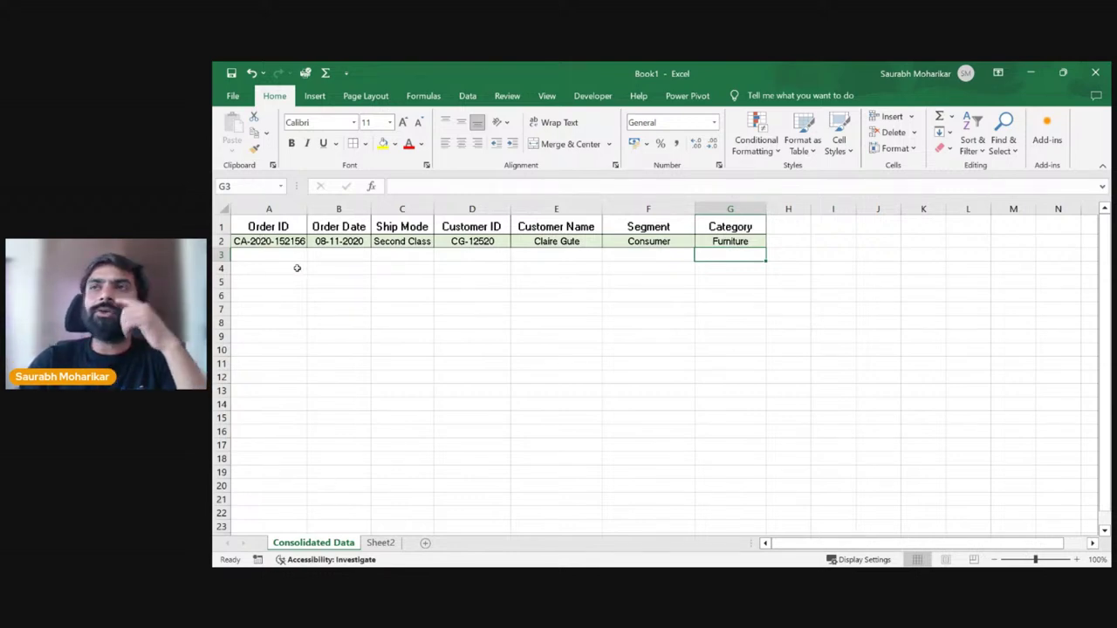
left_click(375, 545)
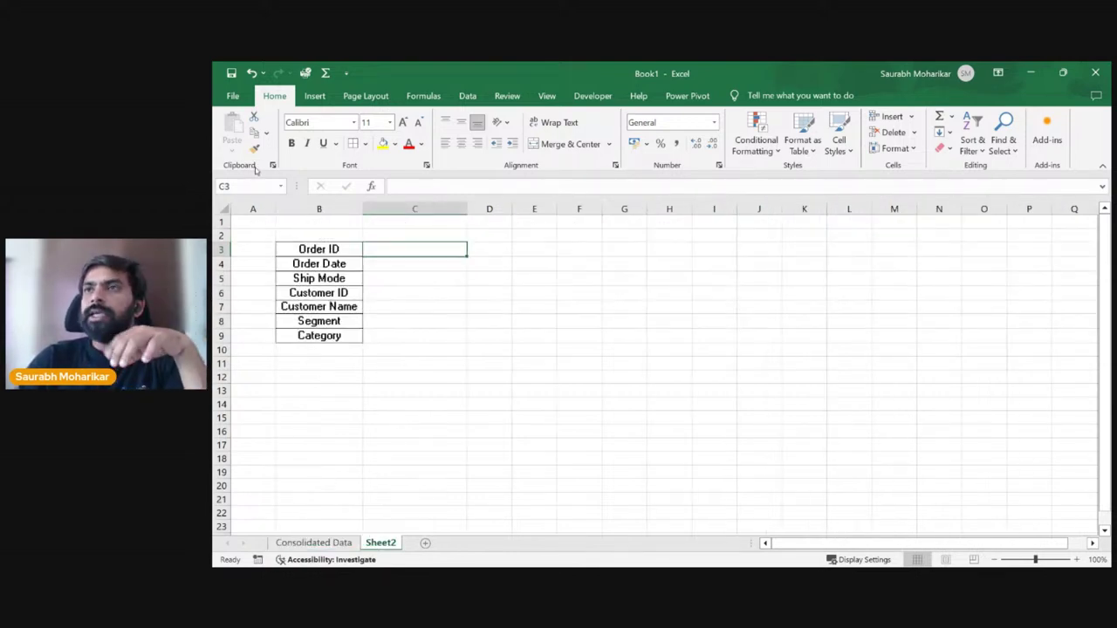
Step: Copy the sample order row A2:G2 on Consolidated Data
left_click(347, 543)
left_click_drag(271, 241, 759, 239)
key("ctrl+c")
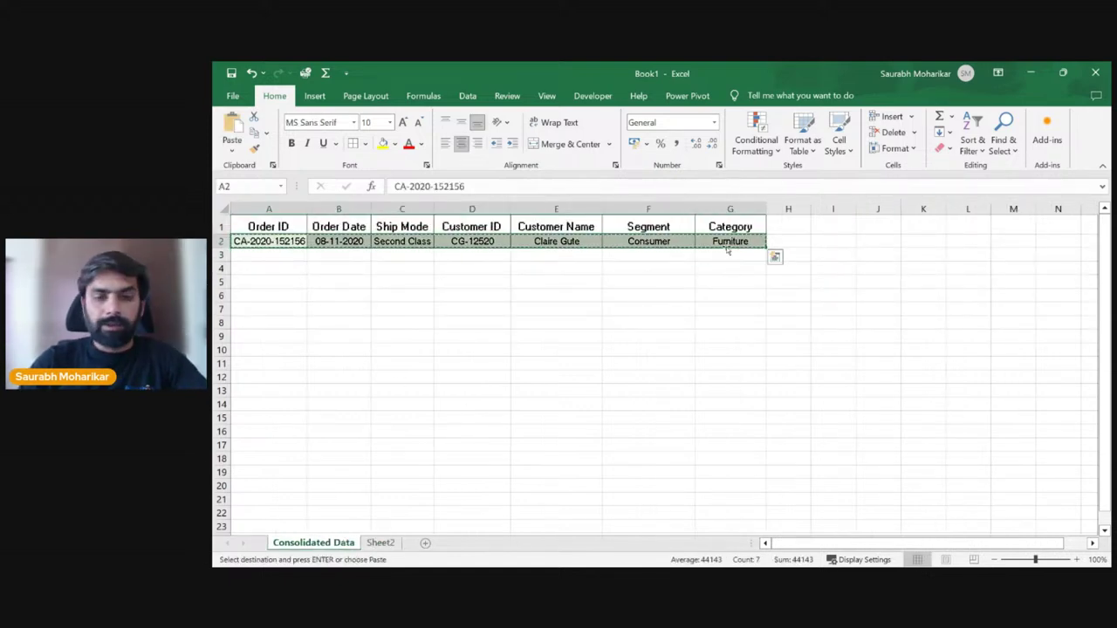
Step: Paste the row transposed into Sheet2 C3:C9 with Paste Special's Transpose option
left_click(380, 543)
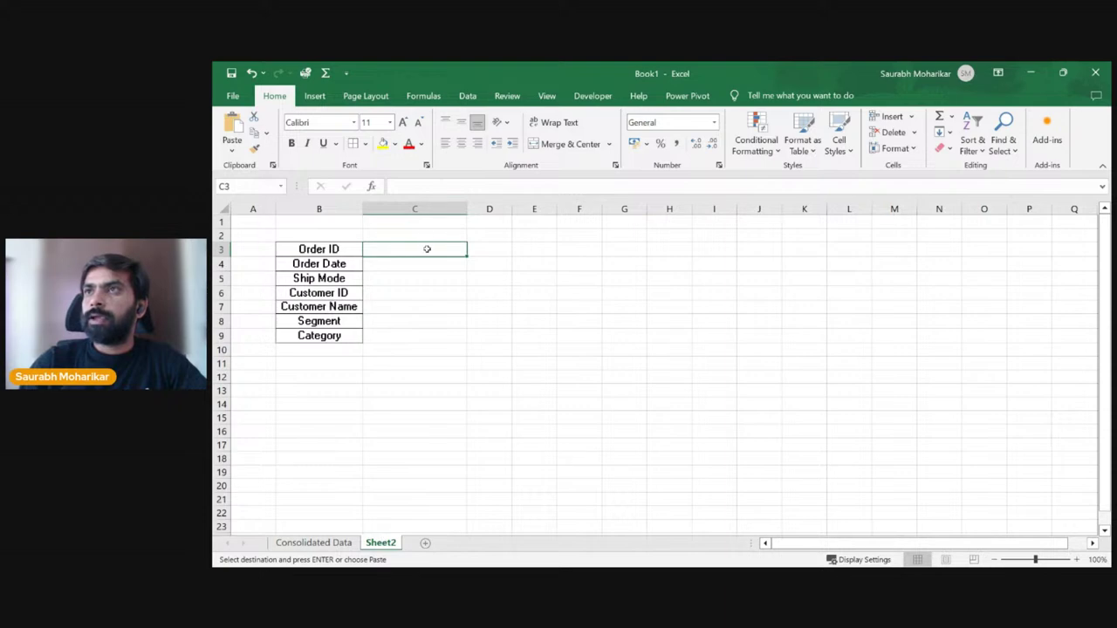
right_click(426, 246)
mouse_move(532, 303)
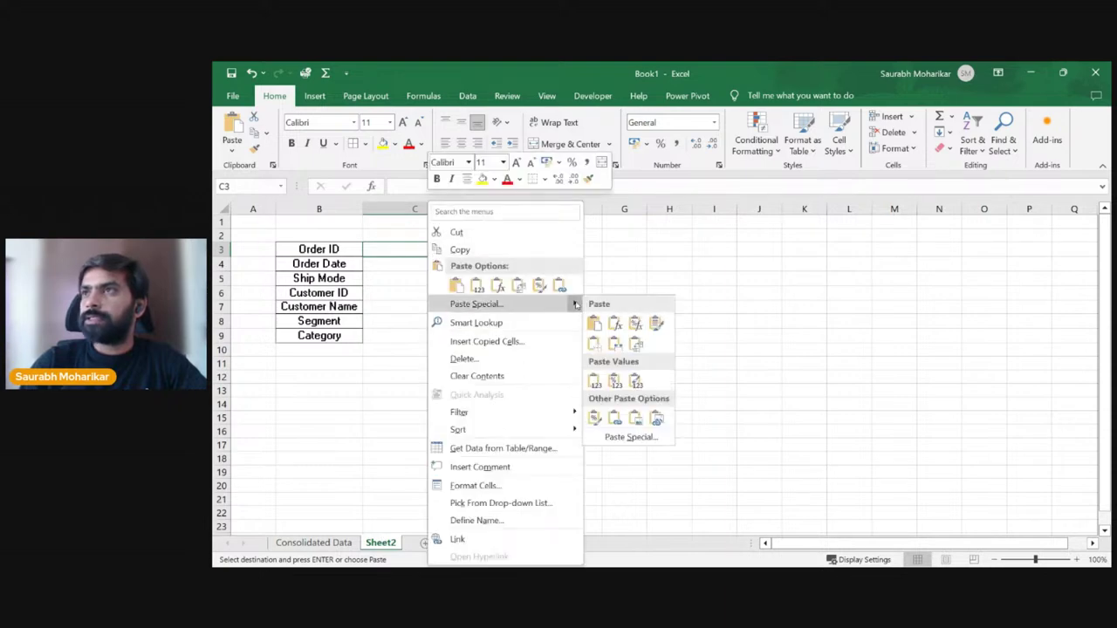
left_click(631, 437)
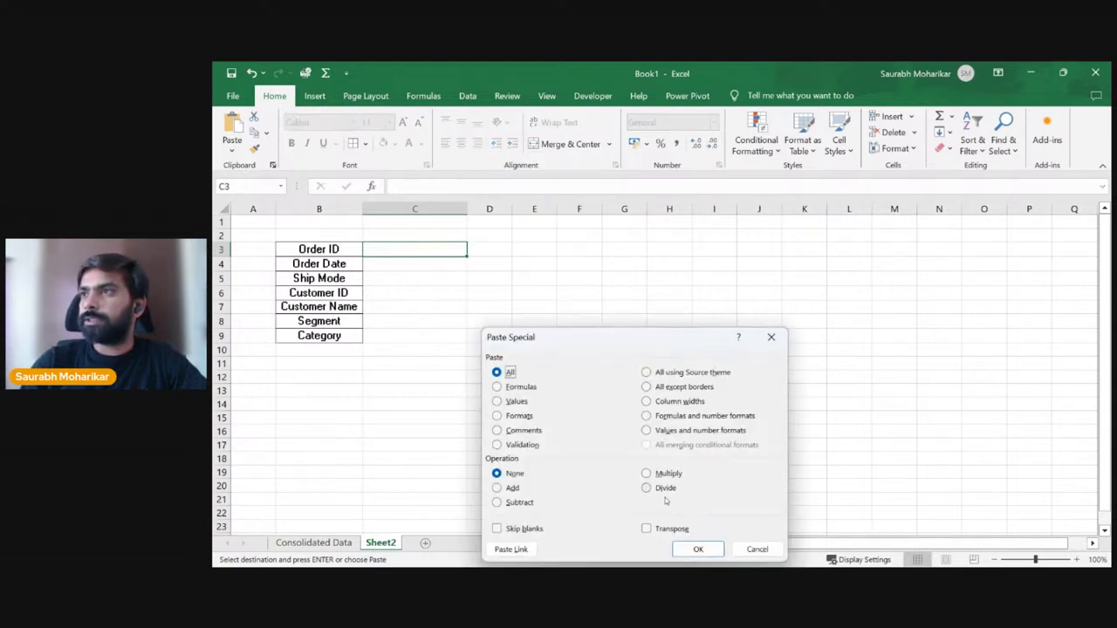
left_click(647, 529)
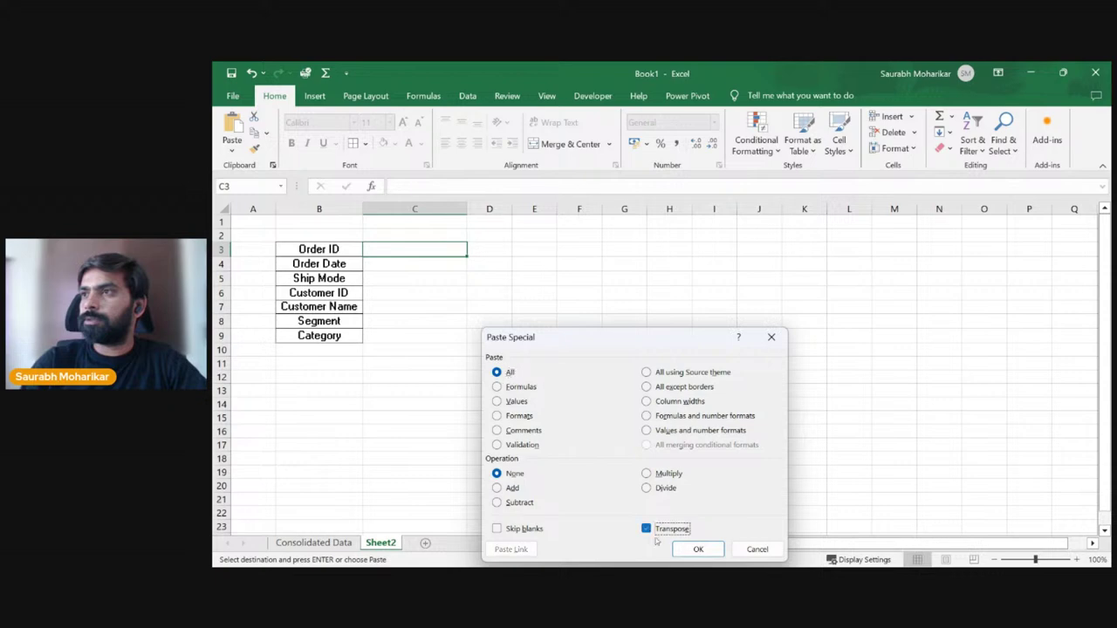
left_click(698, 548)
left_click(626, 390)
left_click_drag(405, 251, 424, 337)
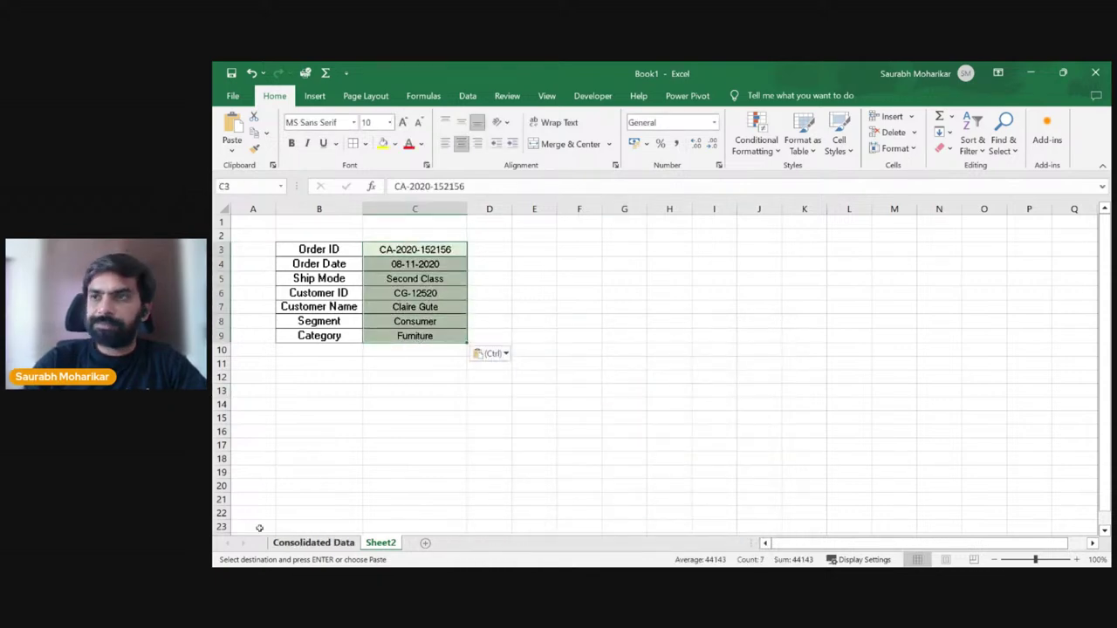
Step: Delete the sample order row 2 from Consolidated Data
left_click(313, 543)
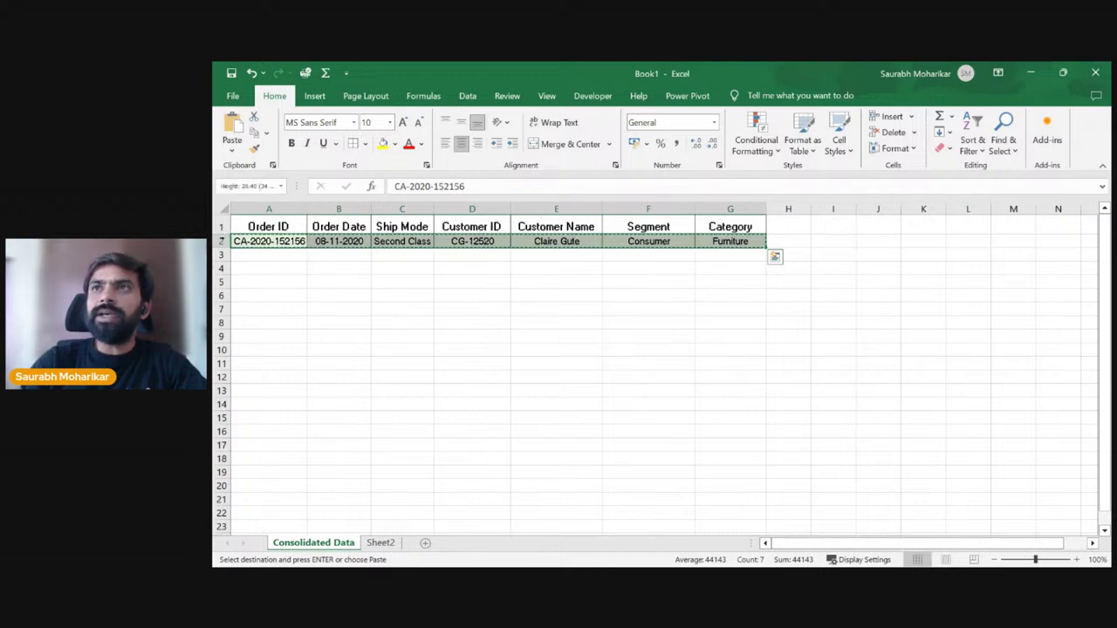
left_click(222, 241)
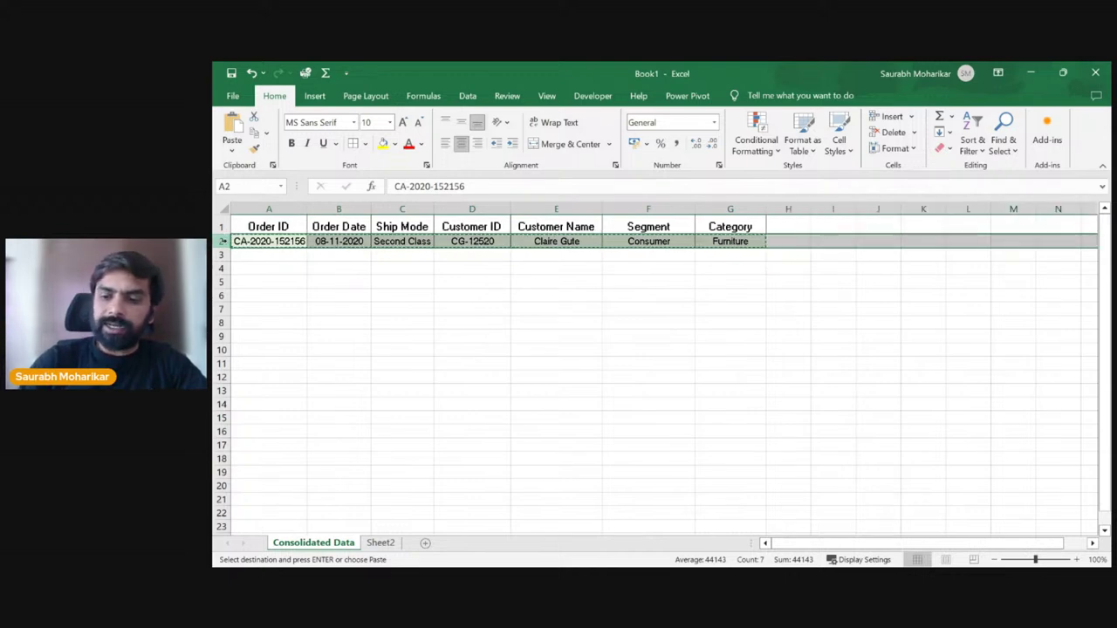
right_click(222, 241)
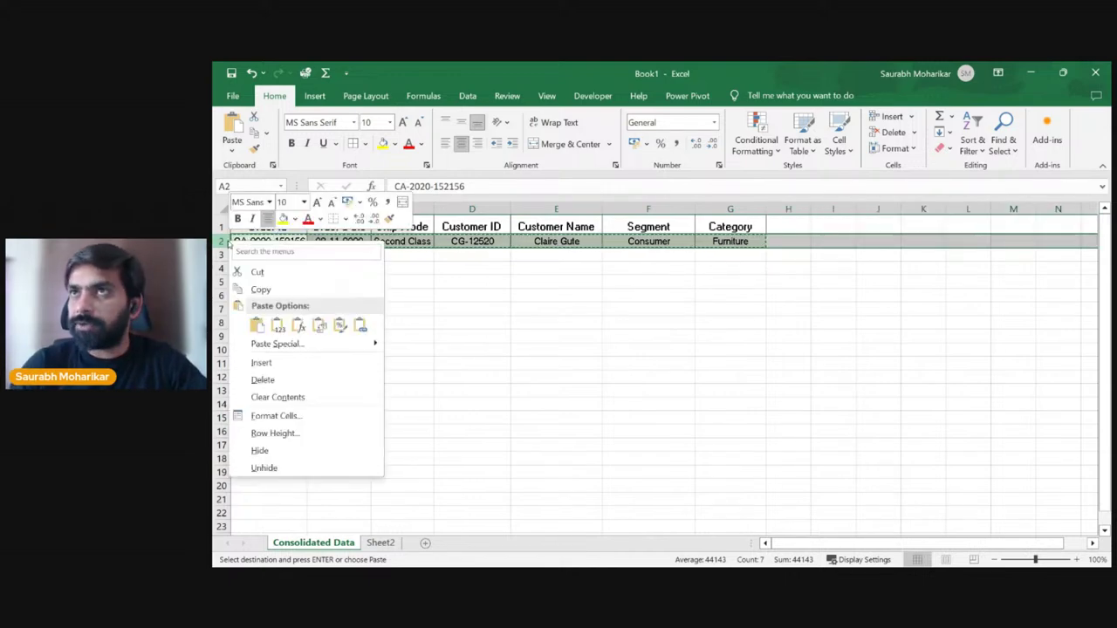
left_click(283, 379)
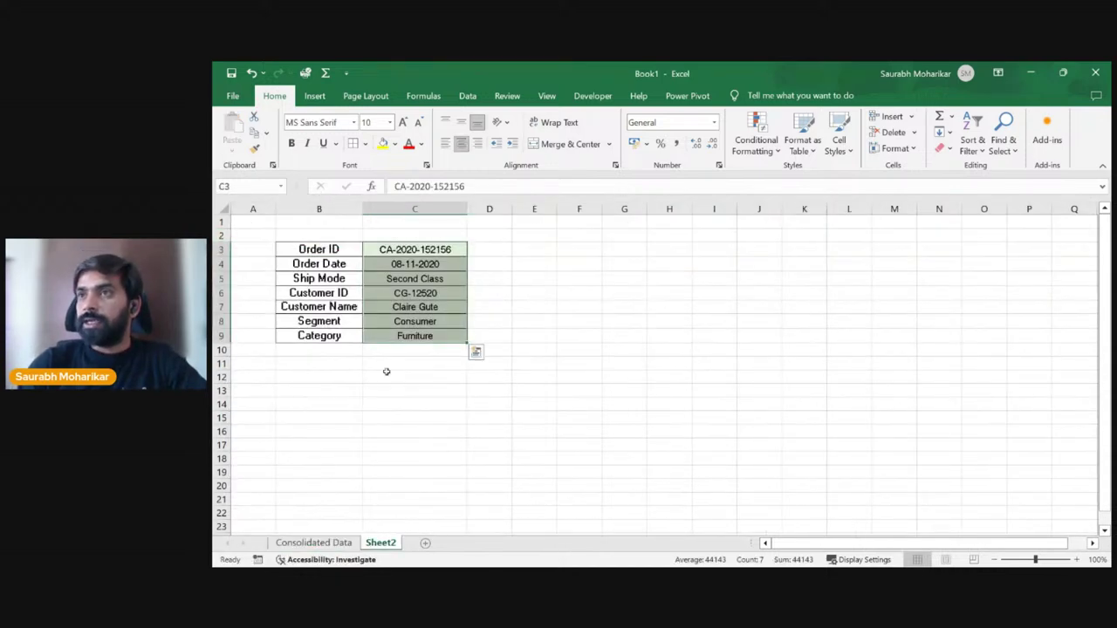
Step: Enter Submit in Sheet2 cell C11 below the form
left_click(428, 251)
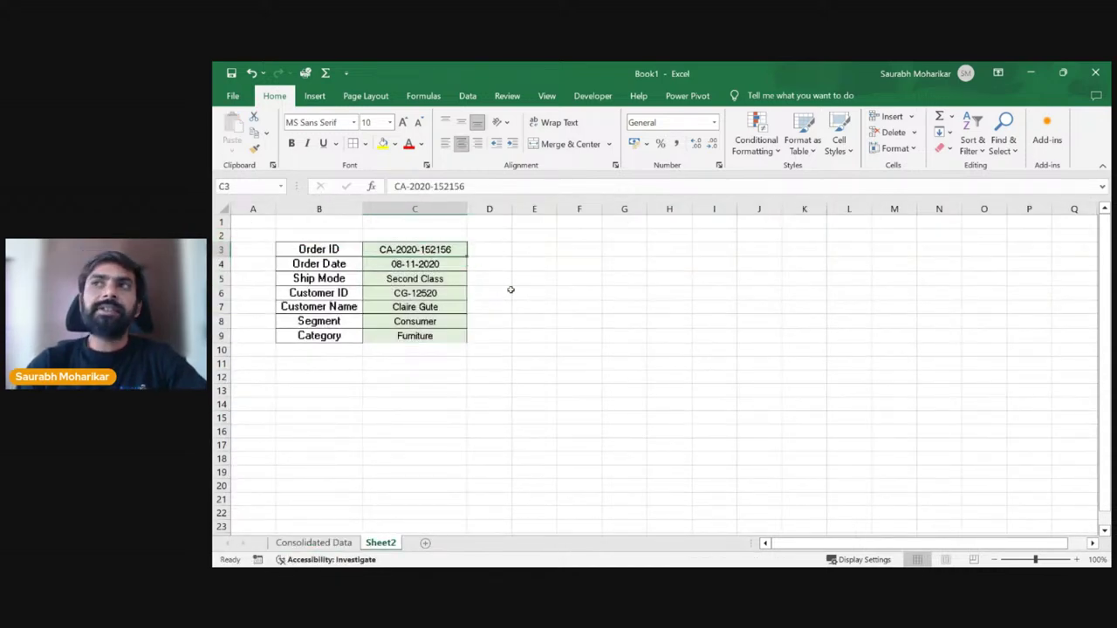
left_click(414, 366)
type("S")
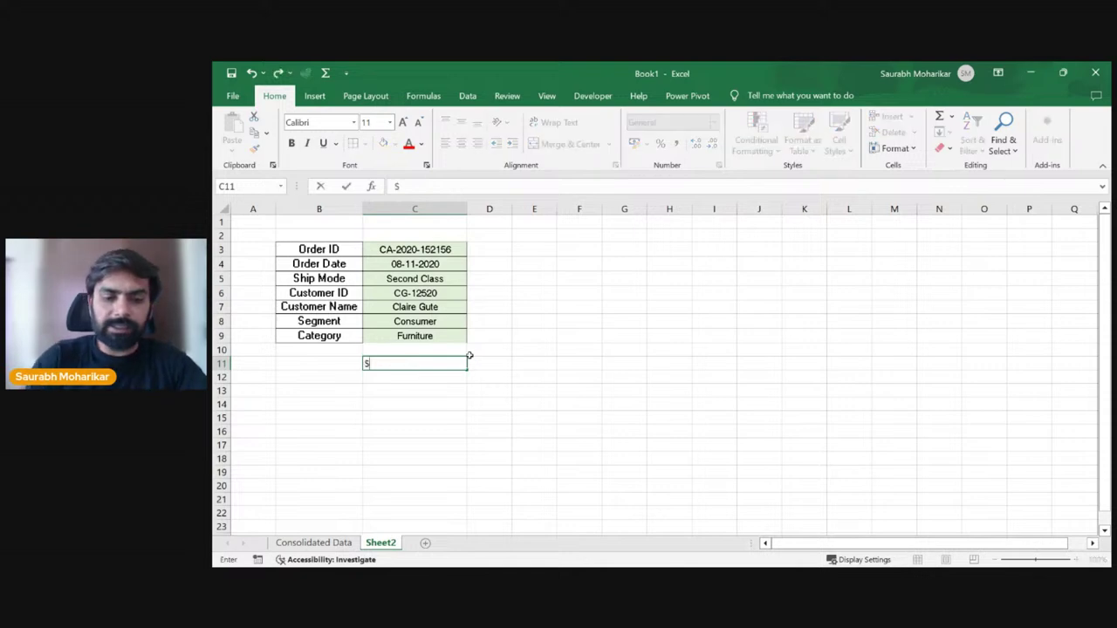
type("ubmit")
key("Return")
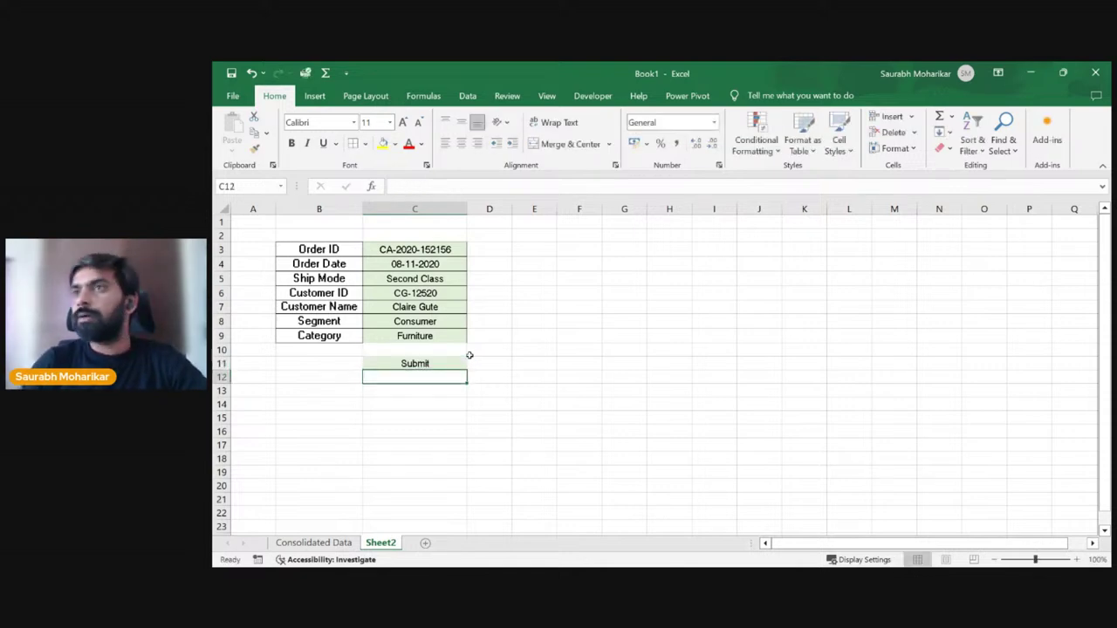
left_click(449, 363)
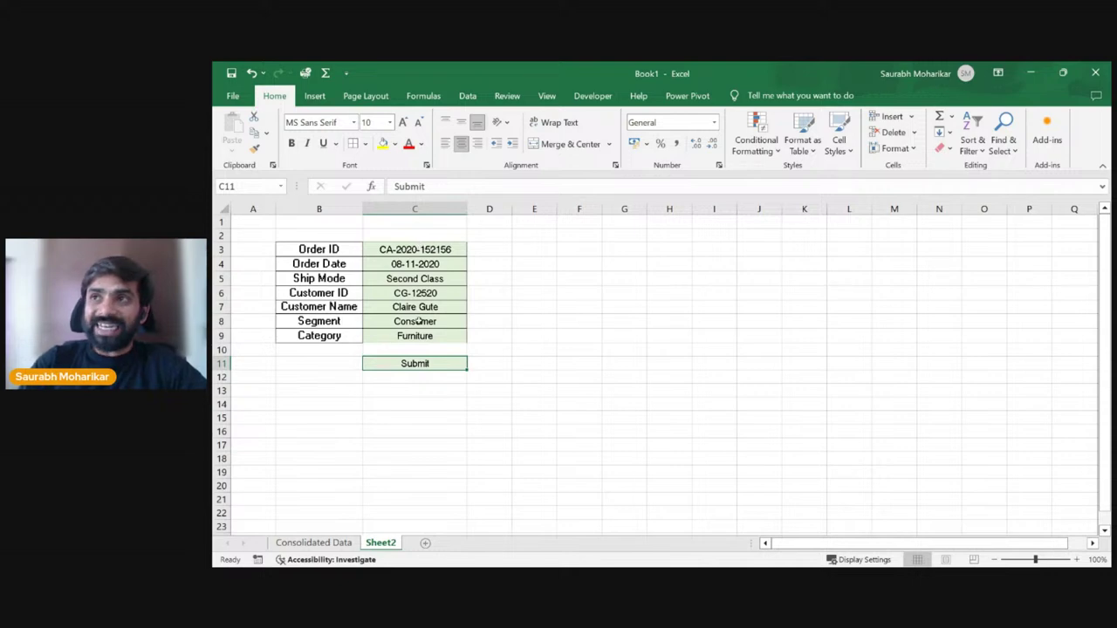
left_click(313, 543)
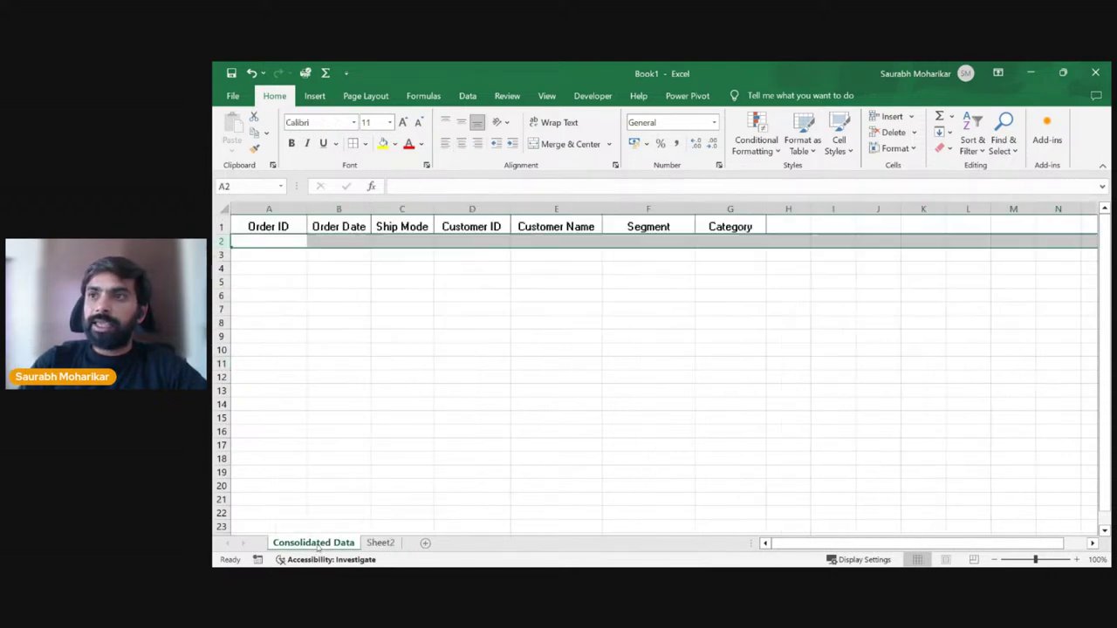
left_click(272, 242)
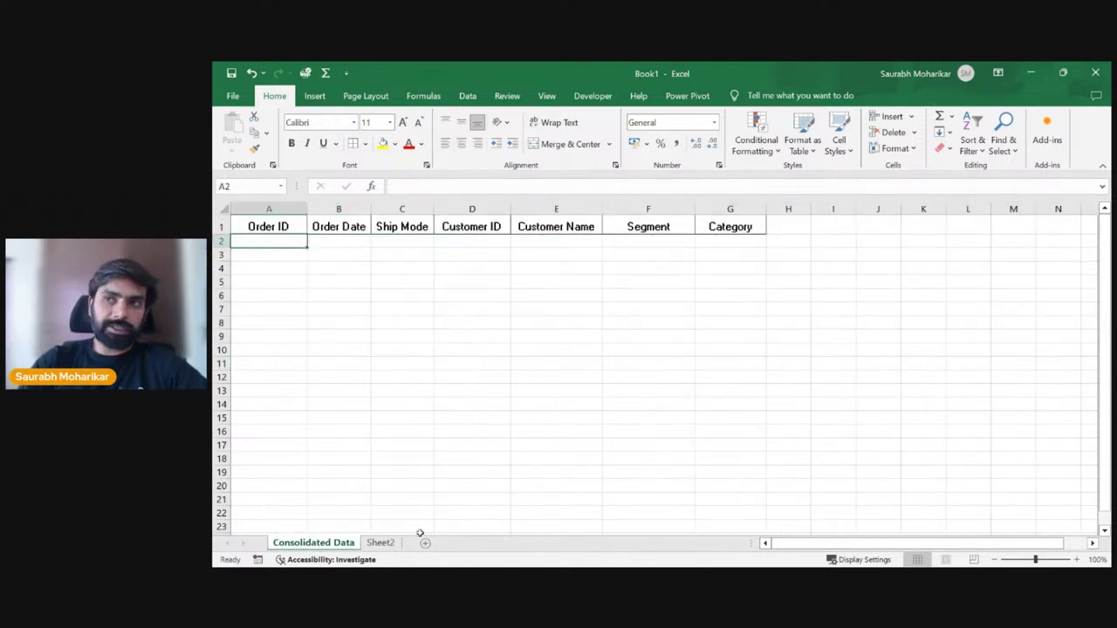
left_click(381, 541)
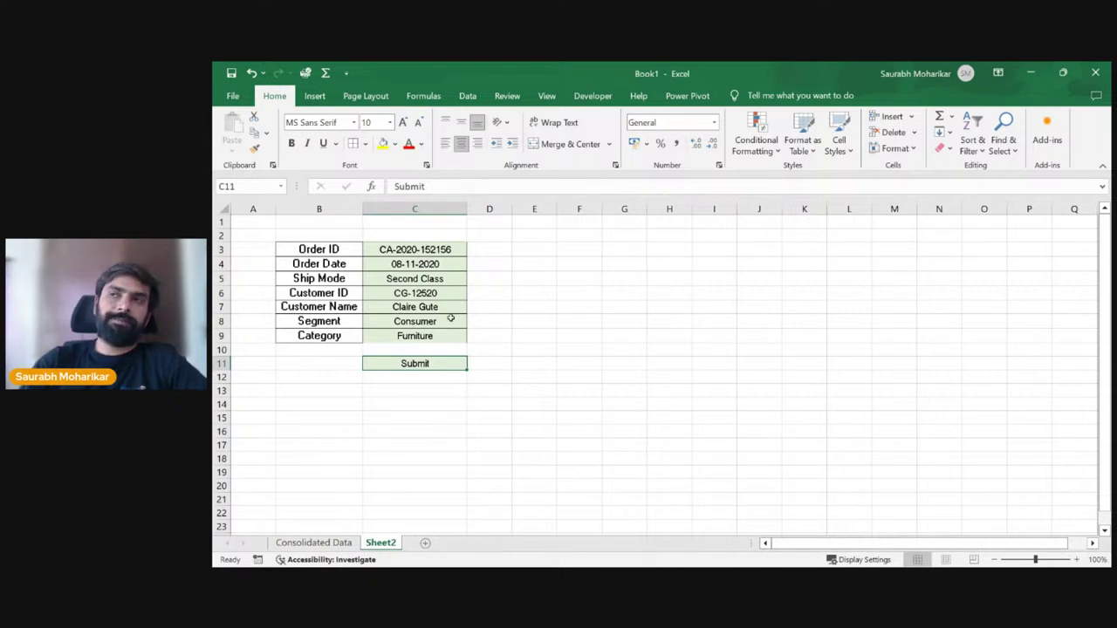
left_click(434, 250)
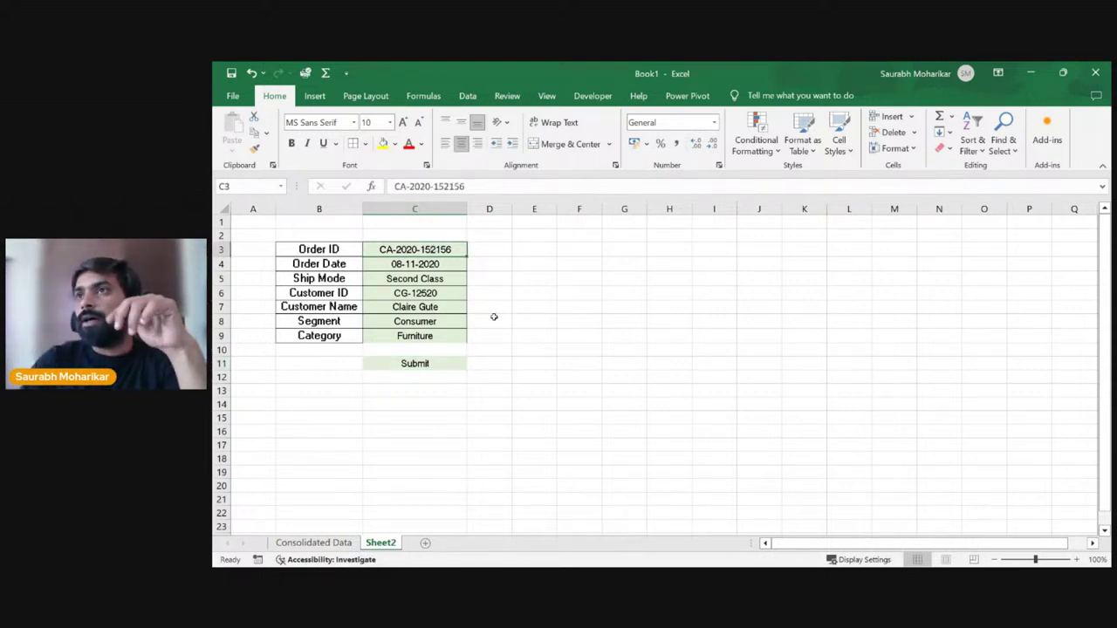
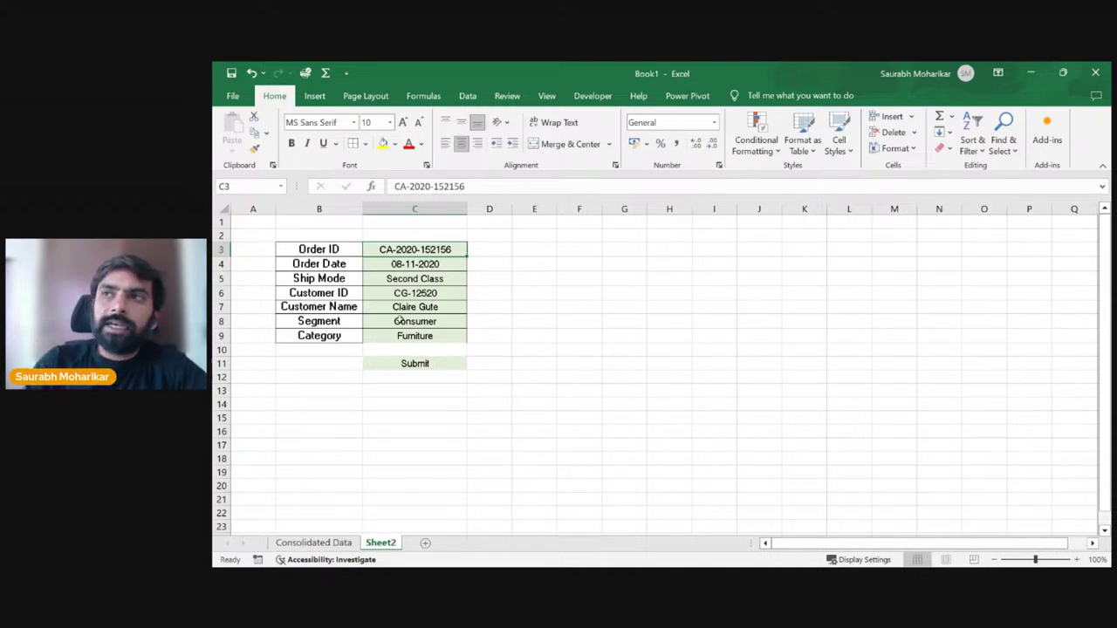
Step: Rename the order form's sheet to 'Data Entry'
left_click_drag(430, 251, 432, 337)
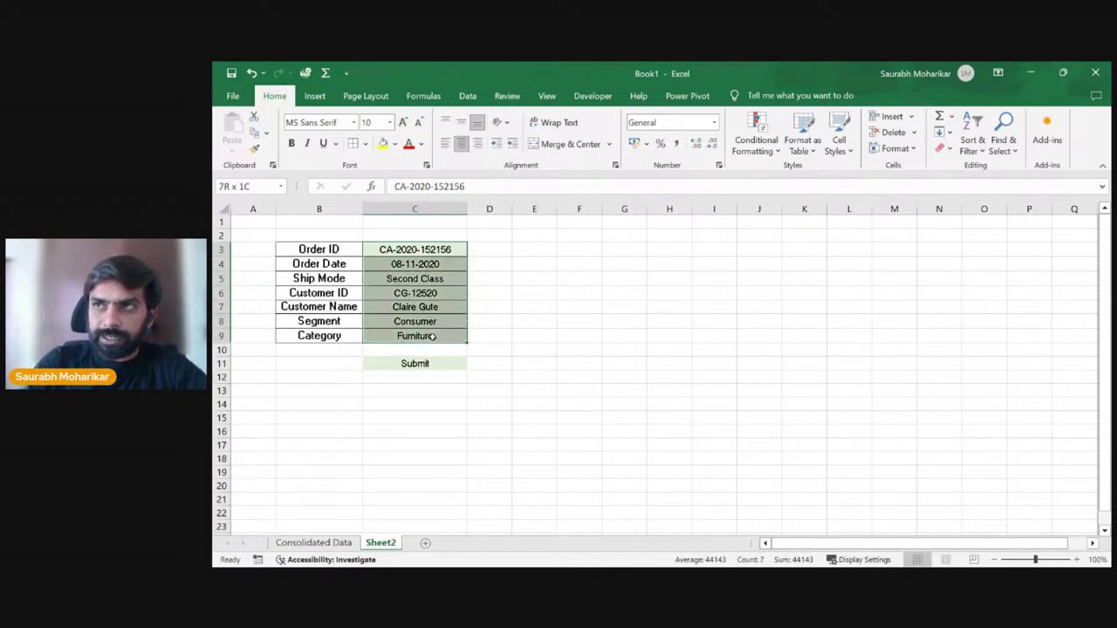
left_click(414, 364)
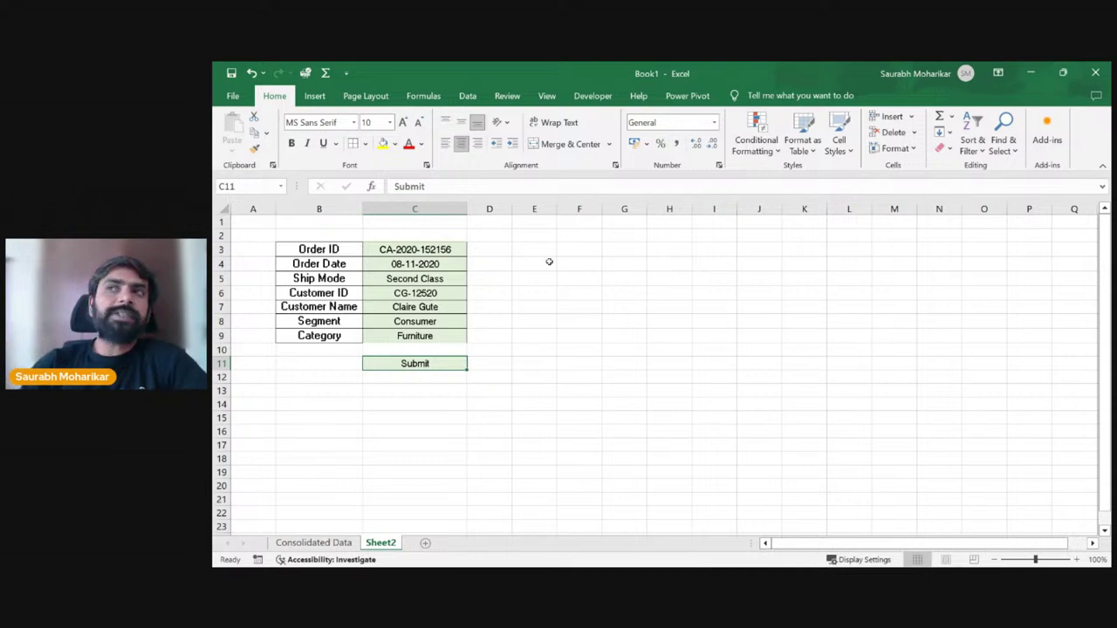
left_click(316, 541)
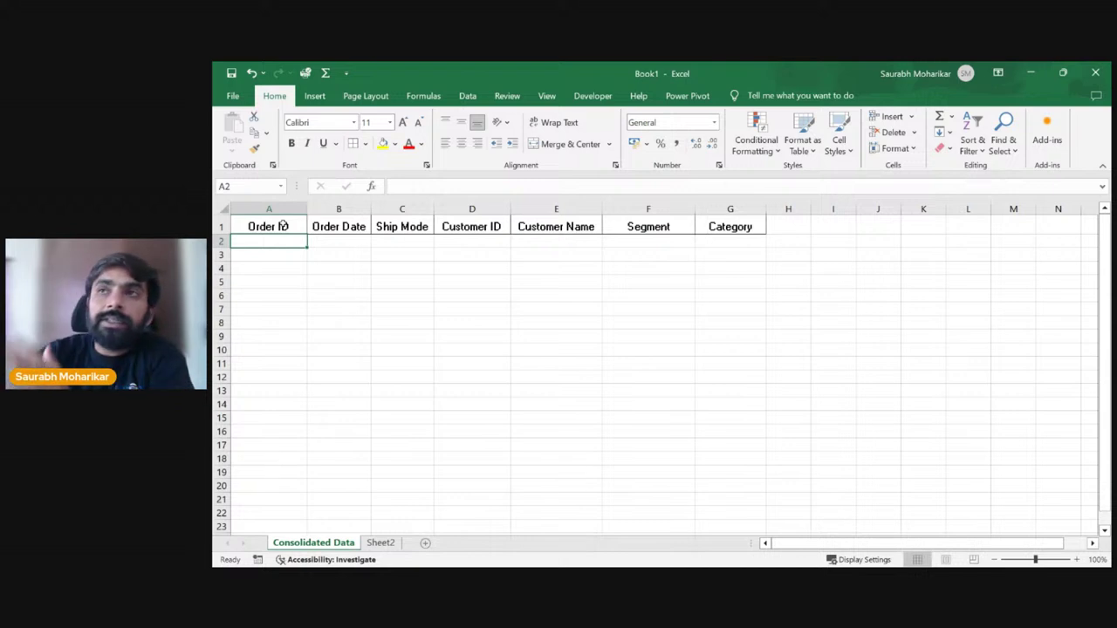
left_click(381, 543)
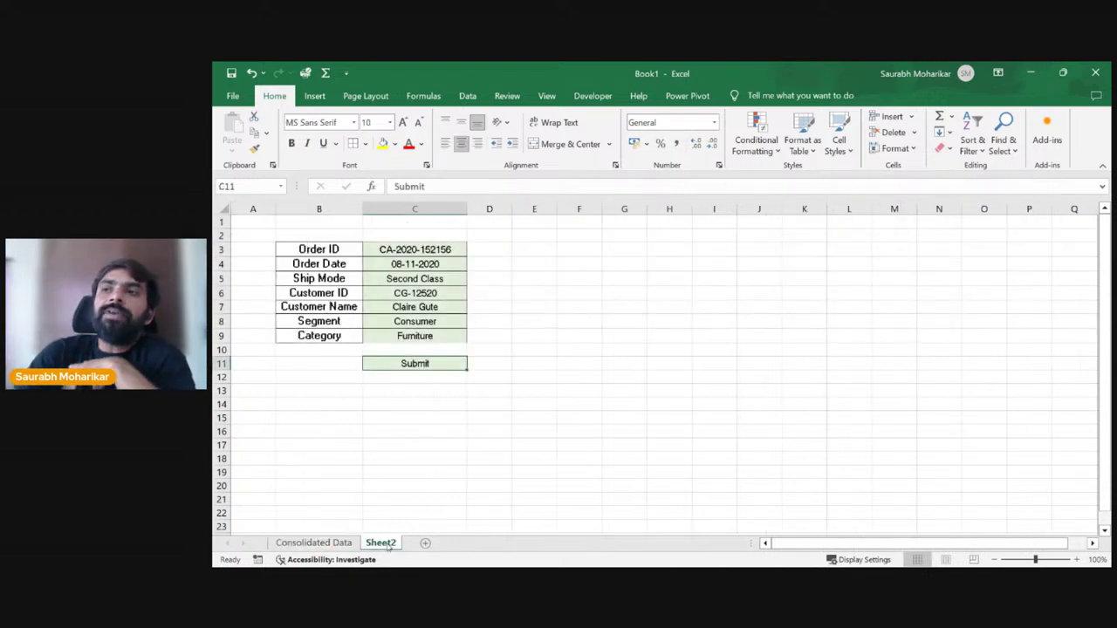
key("alt+h")
type("or")
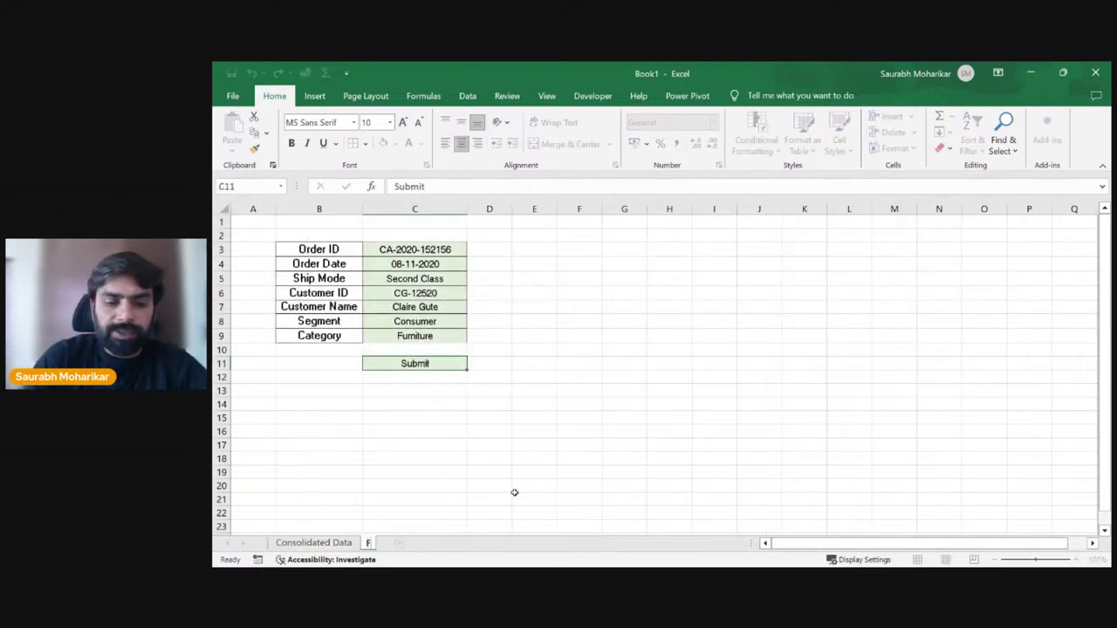
type("Form")
key("BackSpace")
key("BackSpace")
key("BackSpace")
key("BackSpace")
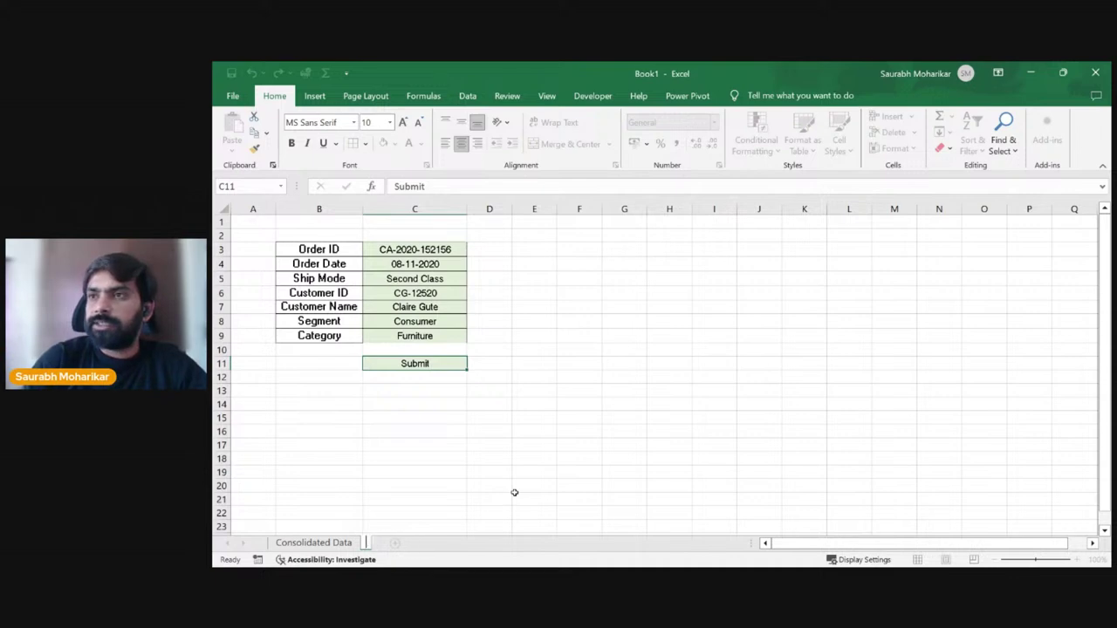
type("Data")
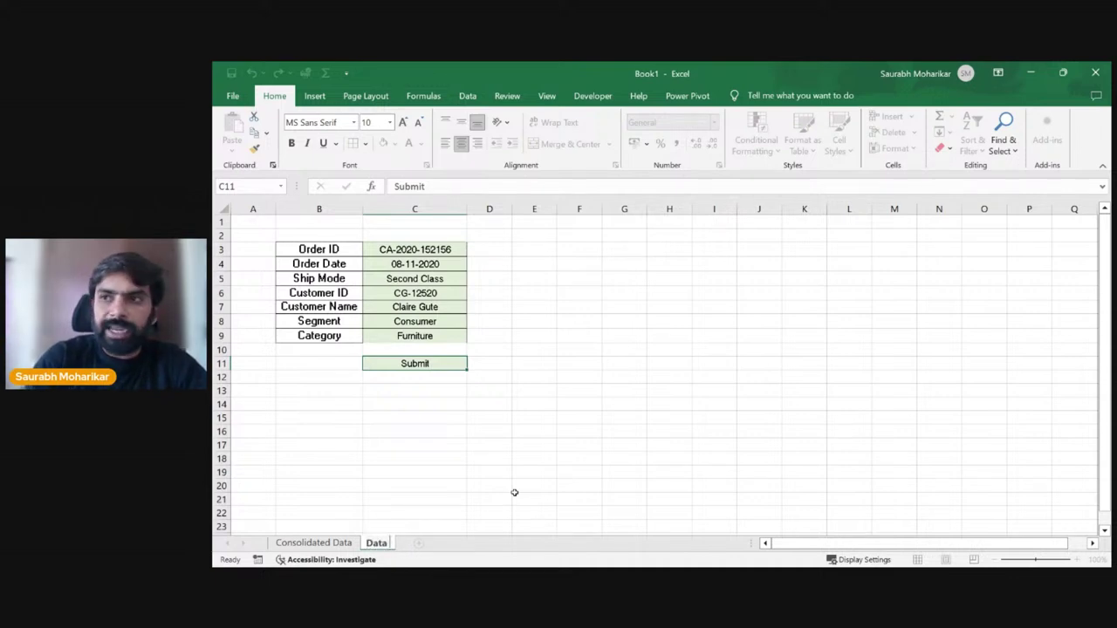
type(" Entry")
key("Return")
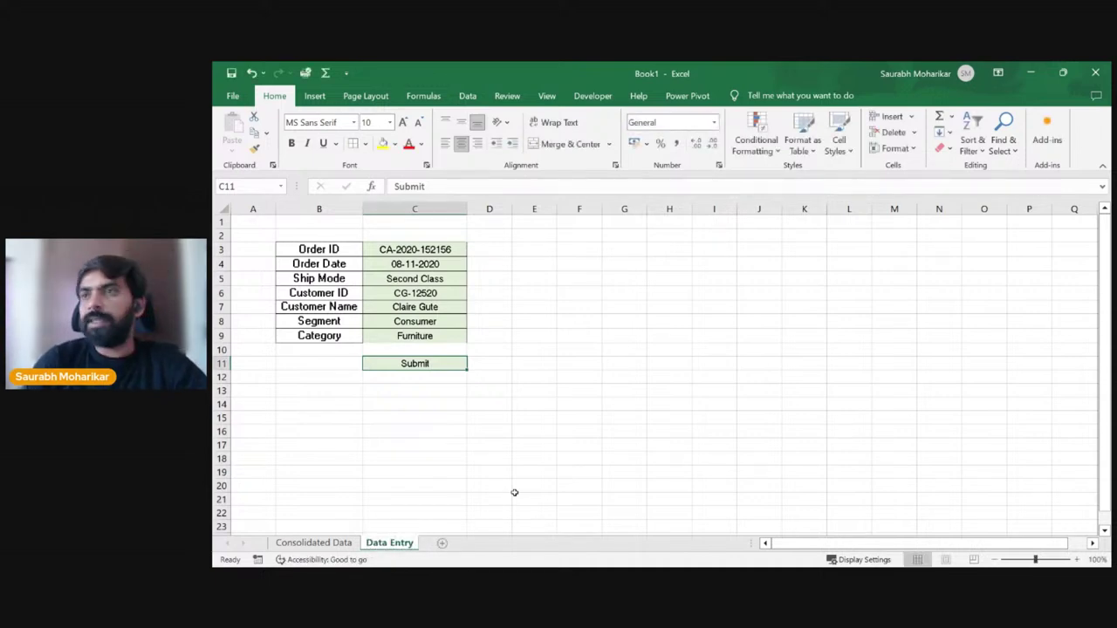
Step: Clear the sample values from C3:C9 and the Submit label from C11
left_click(519, 428)
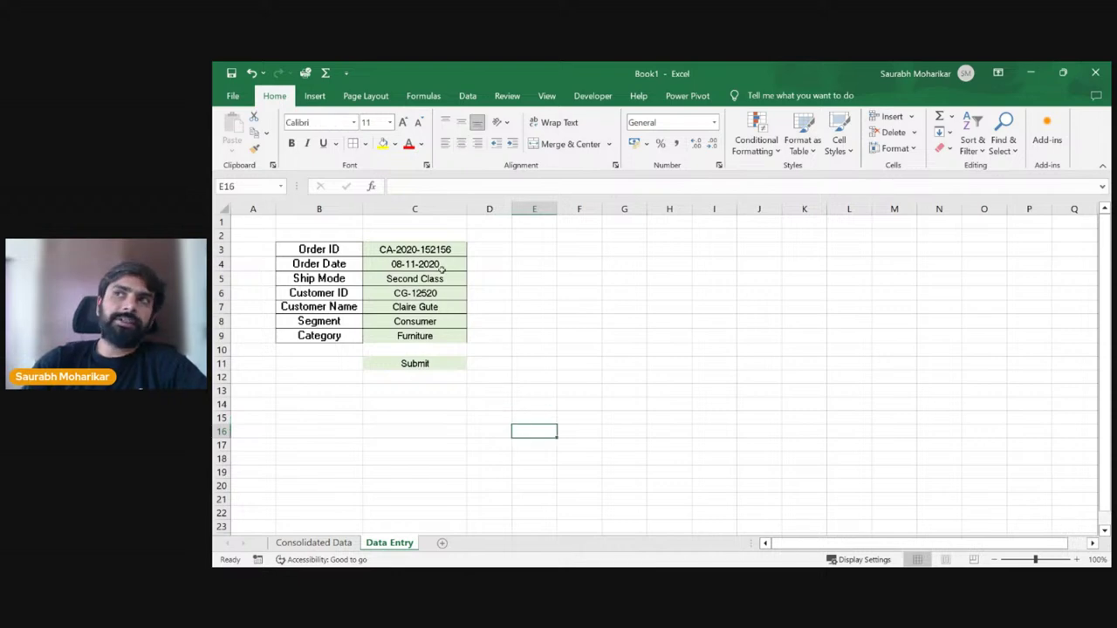
left_click_drag(434, 249, 441, 336)
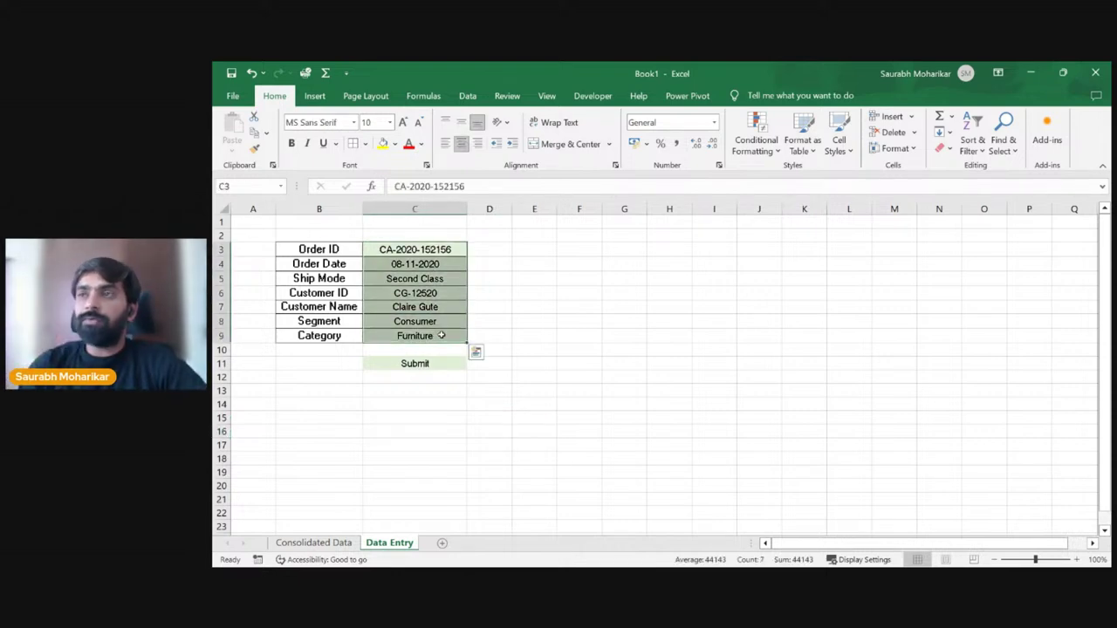
left_click(445, 364)
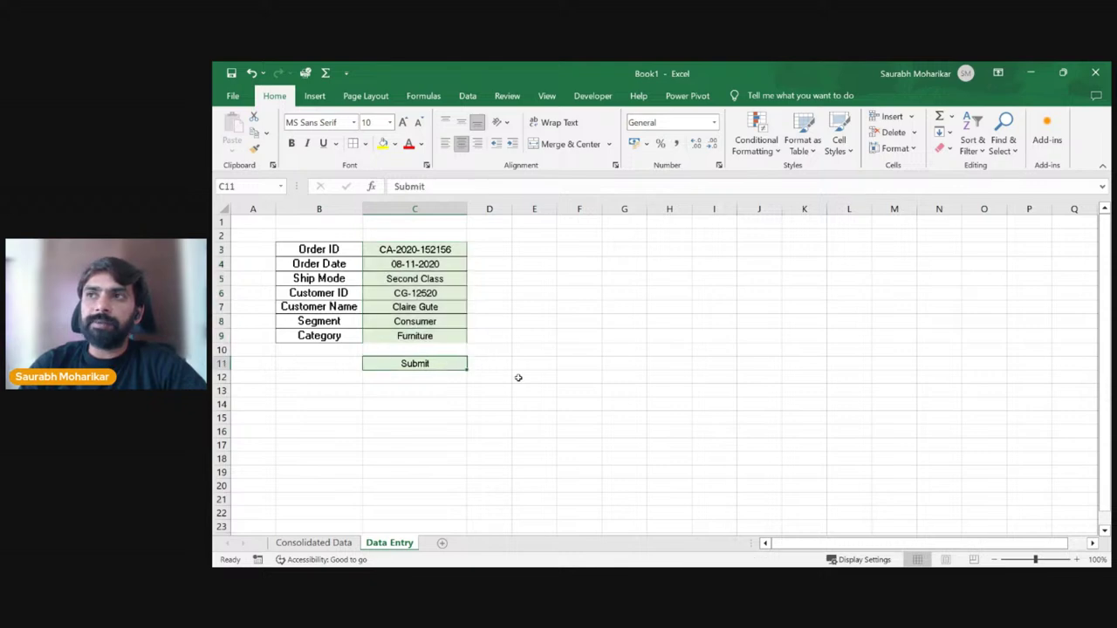
left_click(642, 377)
left_click(326, 542)
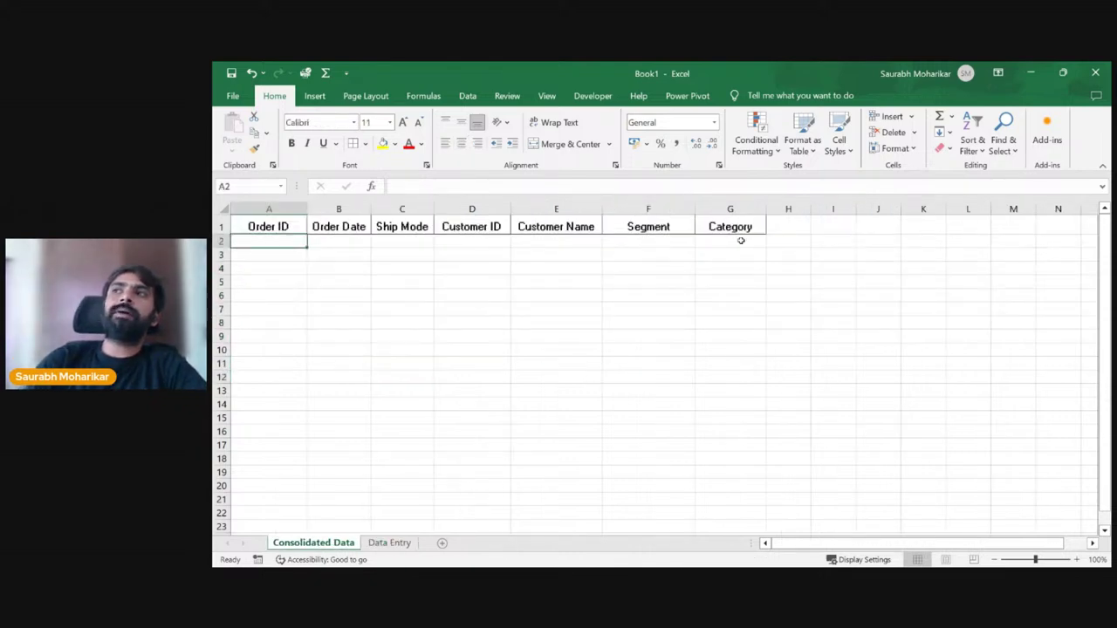
left_click_drag(292, 241, 725, 237)
left_click(390, 542)
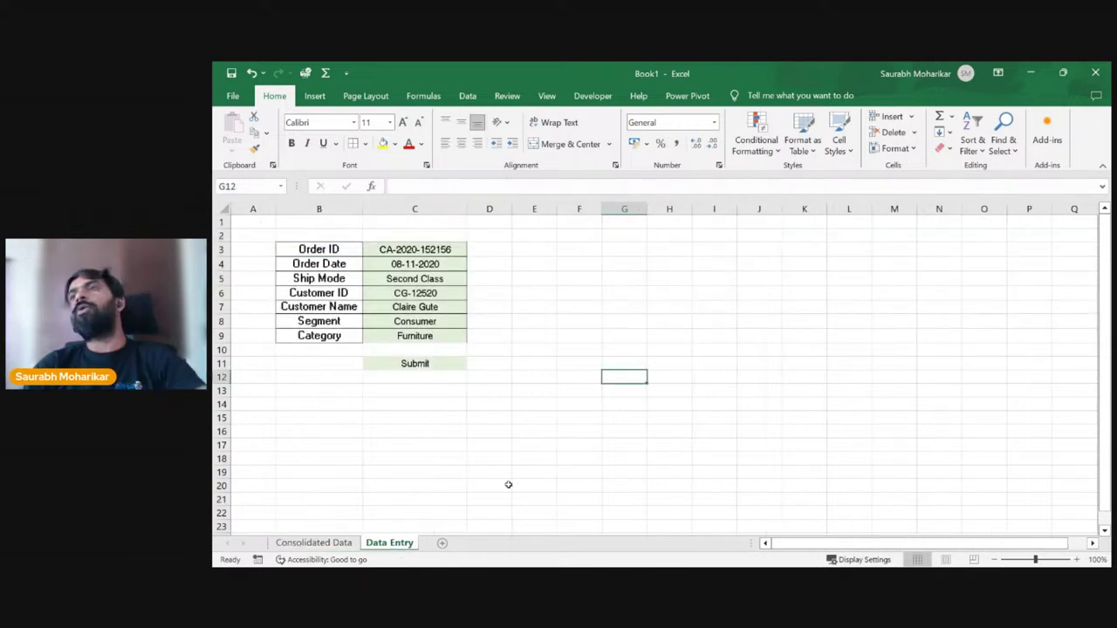
left_click_drag(430, 247, 442, 329)
key("Delete")
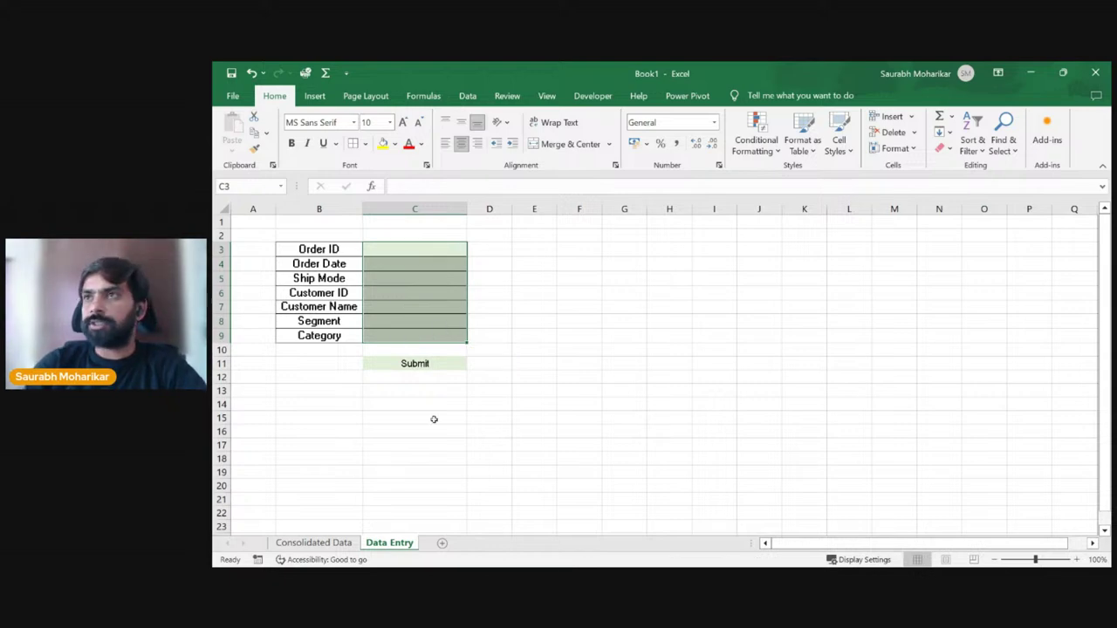
left_click(439, 362)
key("Delete")
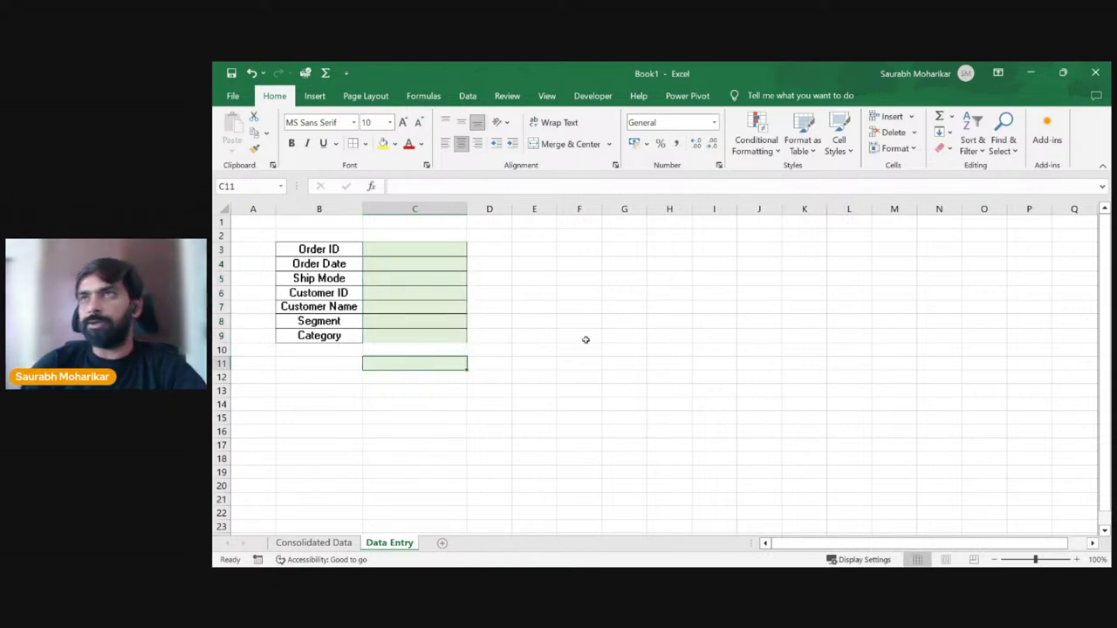
left_click_drag(424, 248, 424, 337)
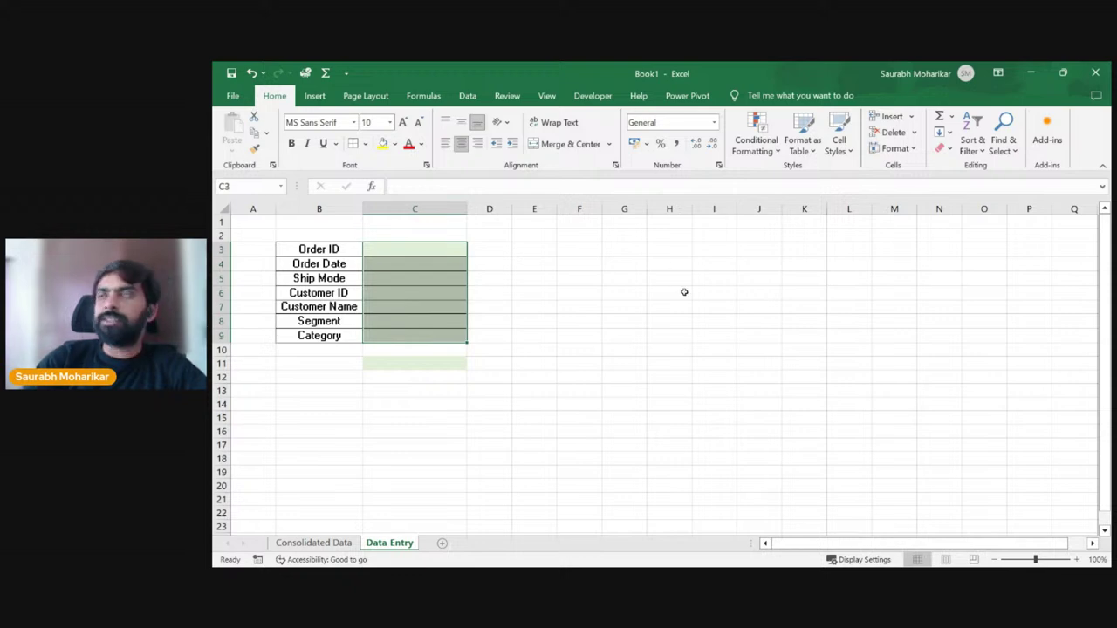
Step: Create a new conditional formatting rule on C3:C9 for cells containing Blanks
left_click(778, 151)
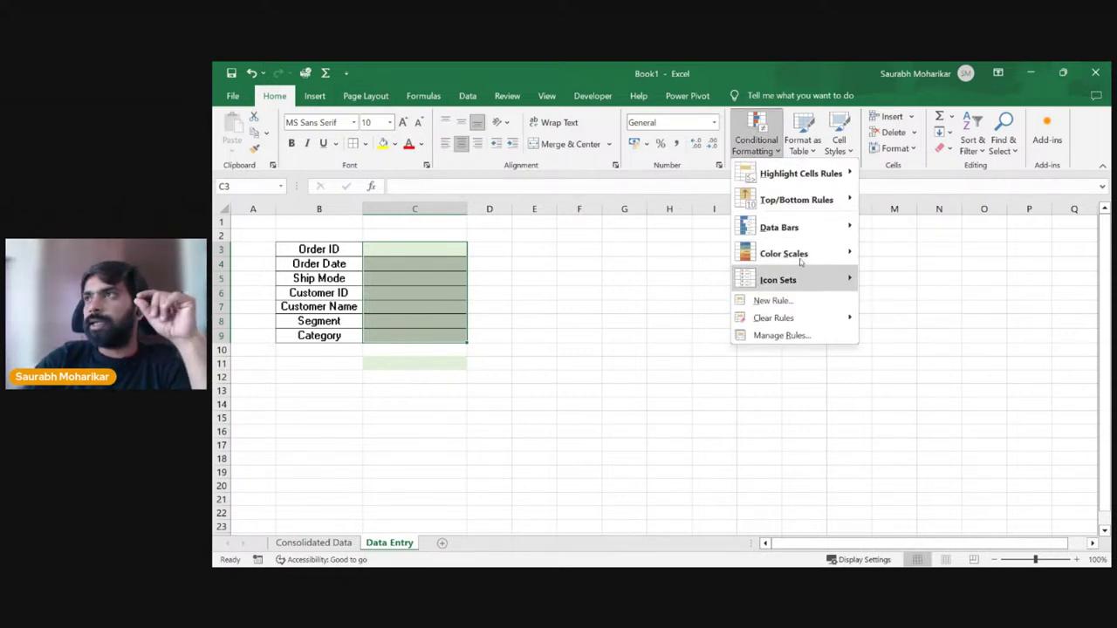
left_click(777, 335)
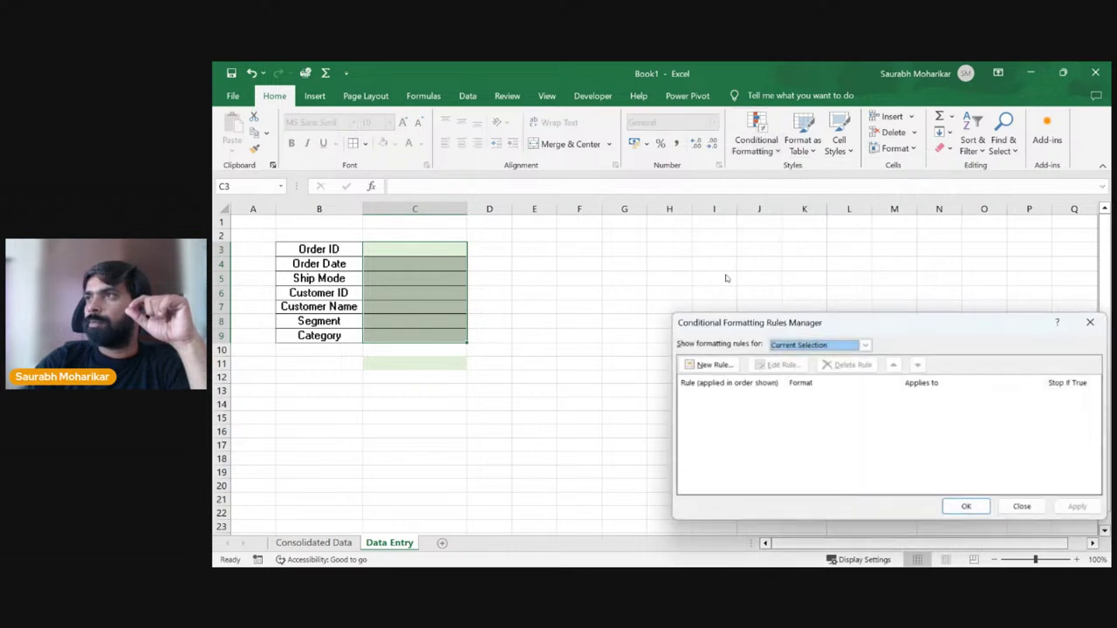
left_click(708, 367)
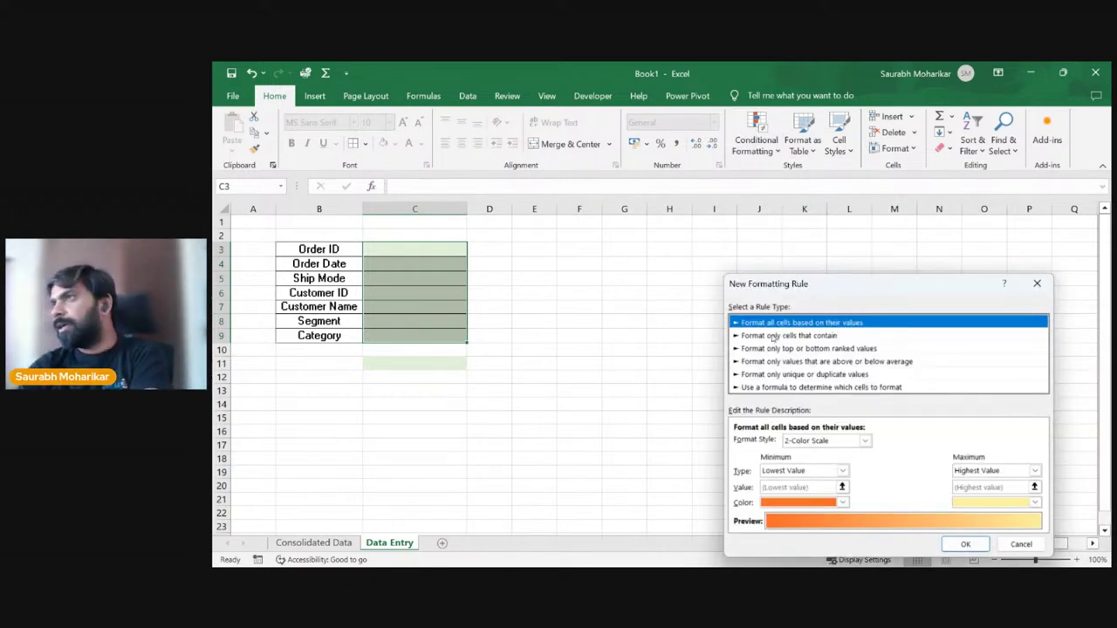
left_click(785, 335)
left_click(800, 444)
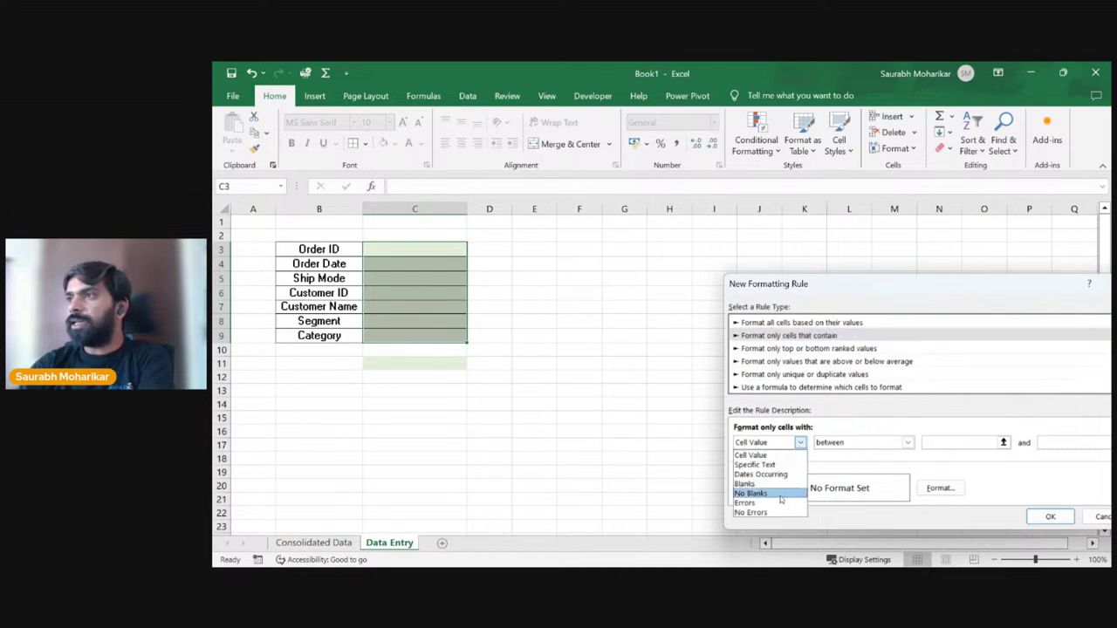
left_click(783, 485)
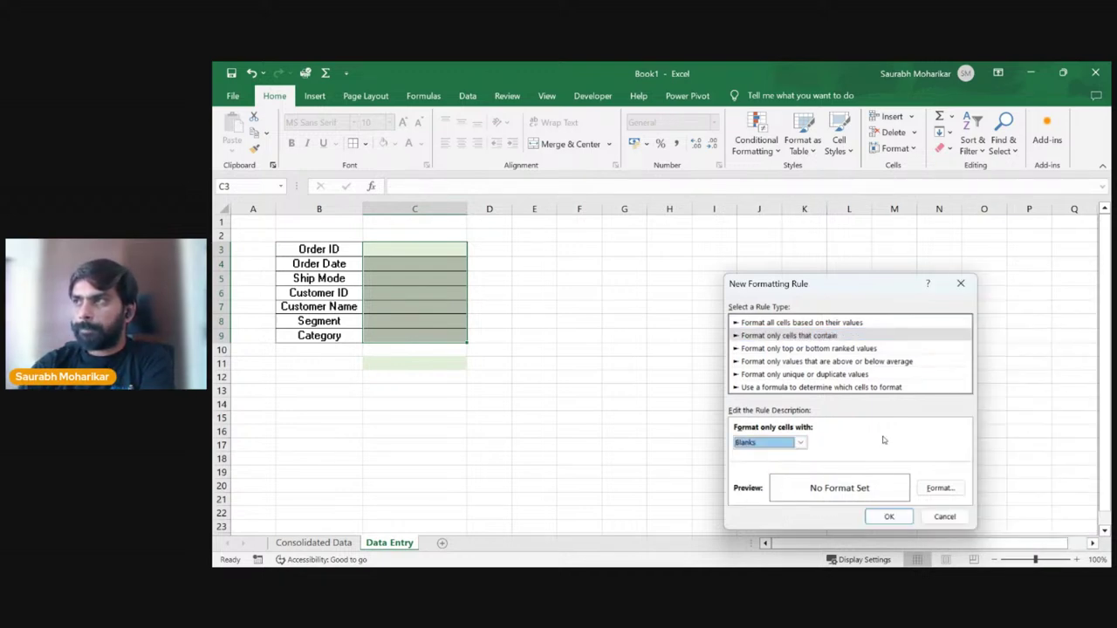
Step: Give the blank-cell rule a light orange fill and apply it to the form fields
left_click(958, 488)
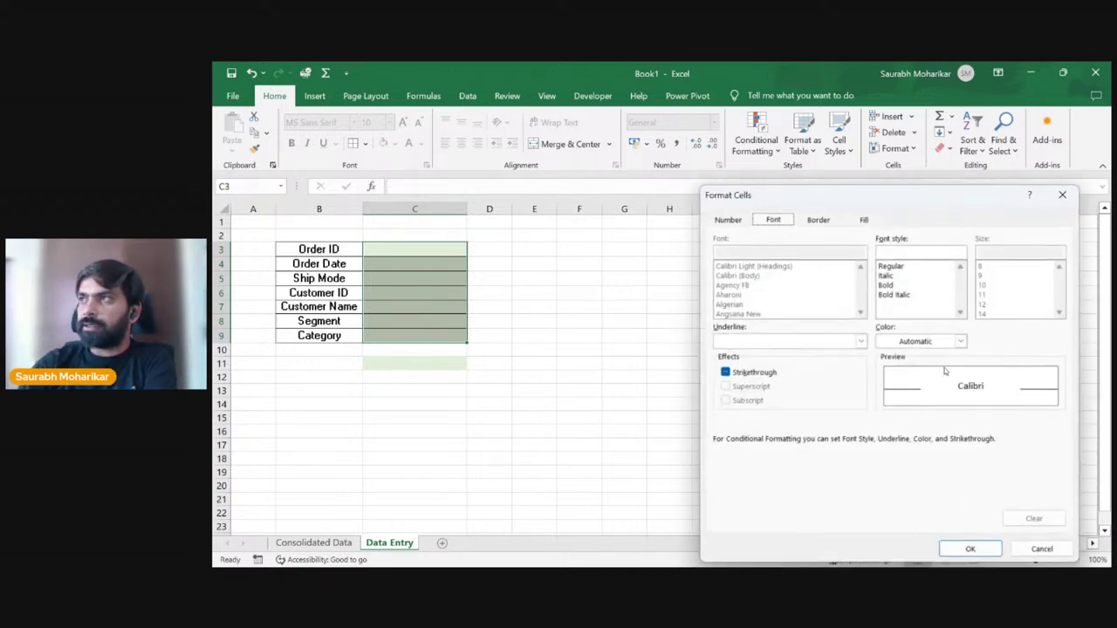
left_click(865, 220)
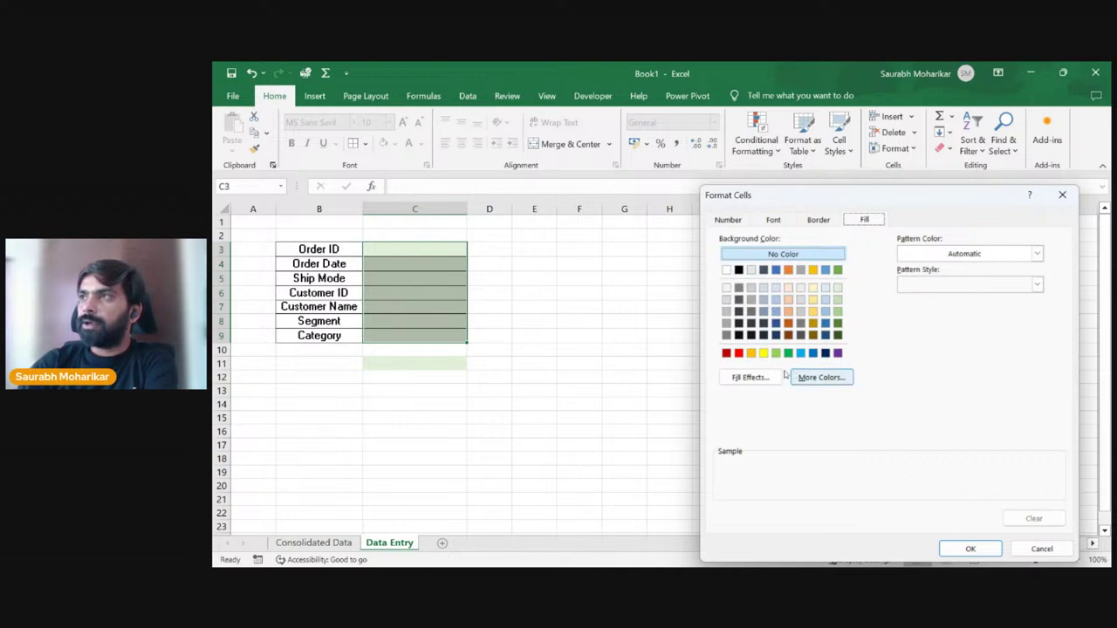
left_click(789, 311)
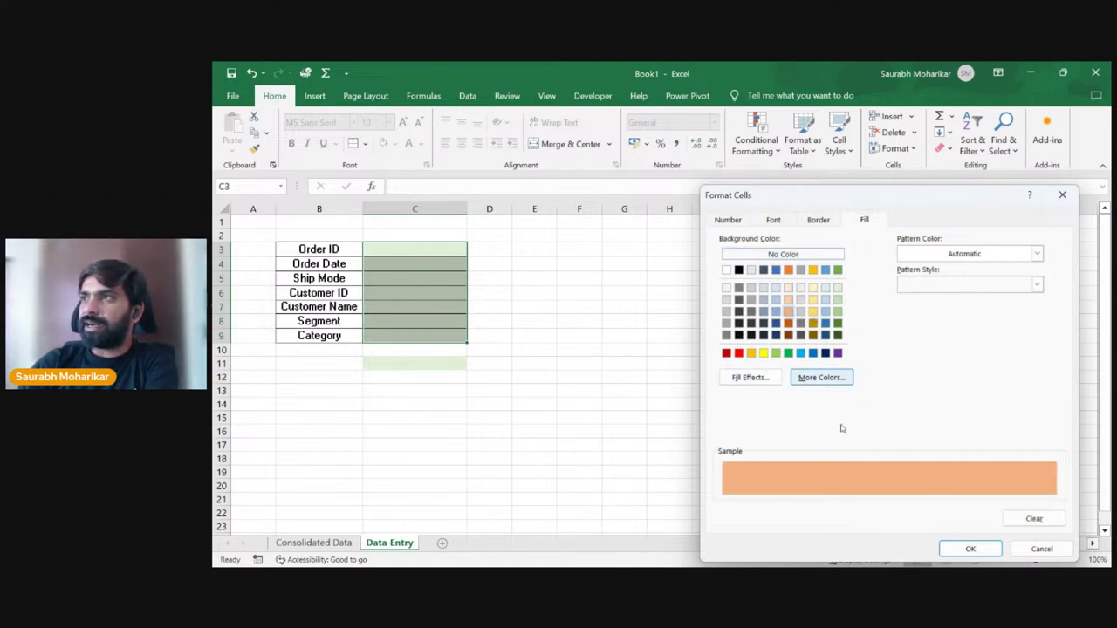
left_click(972, 551)
left_click(895, 519)
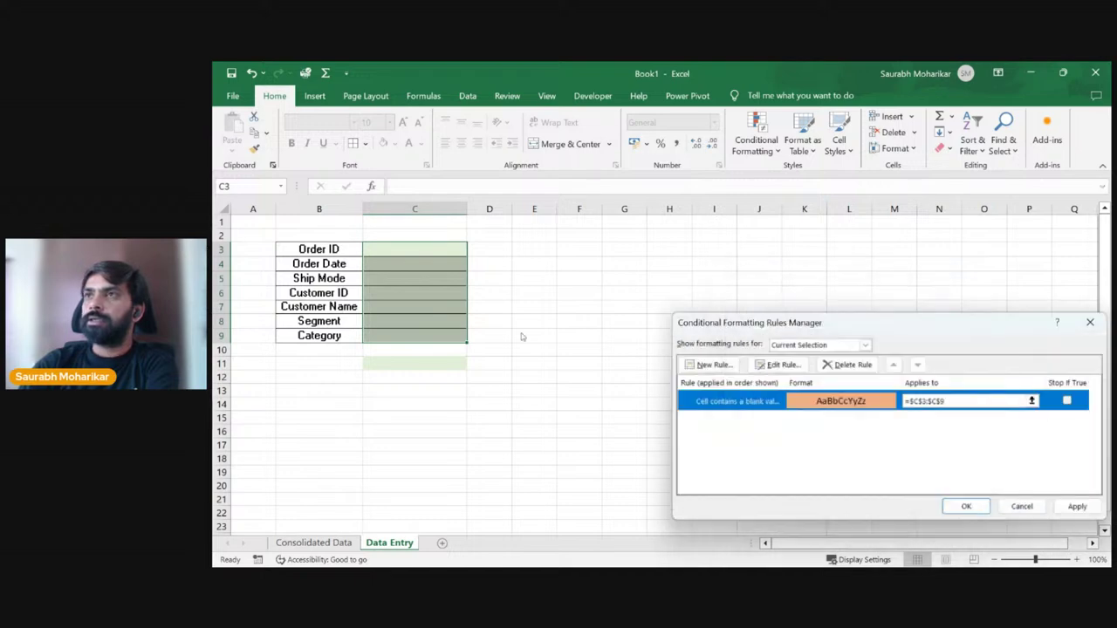
left_click(966, 506)
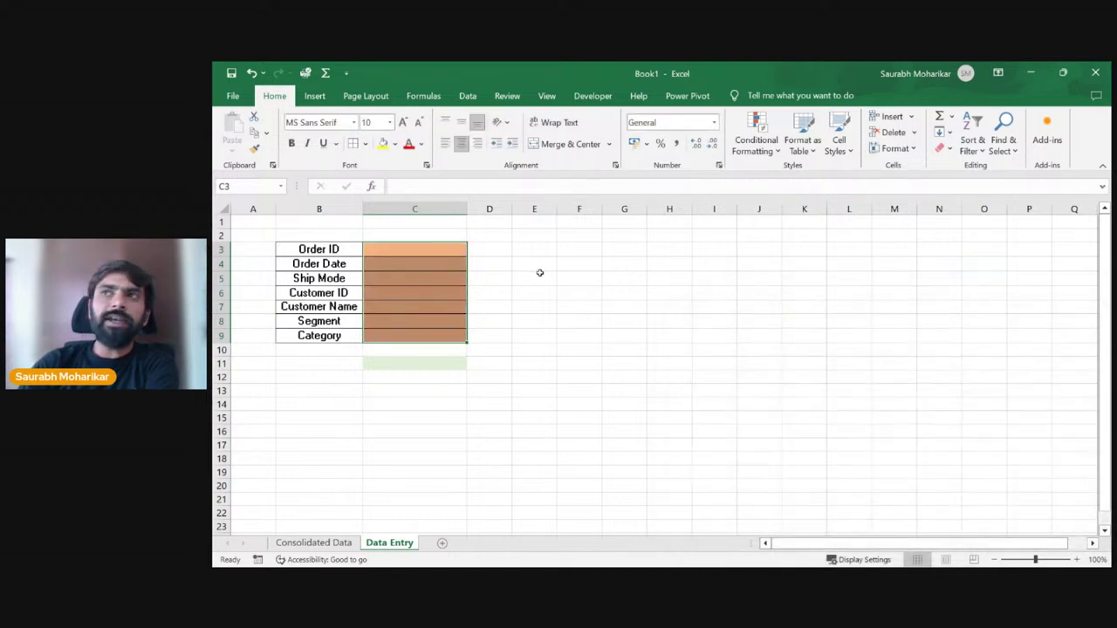
left_click(567, 277)
left_click_drag(393, 251, 442, 337)
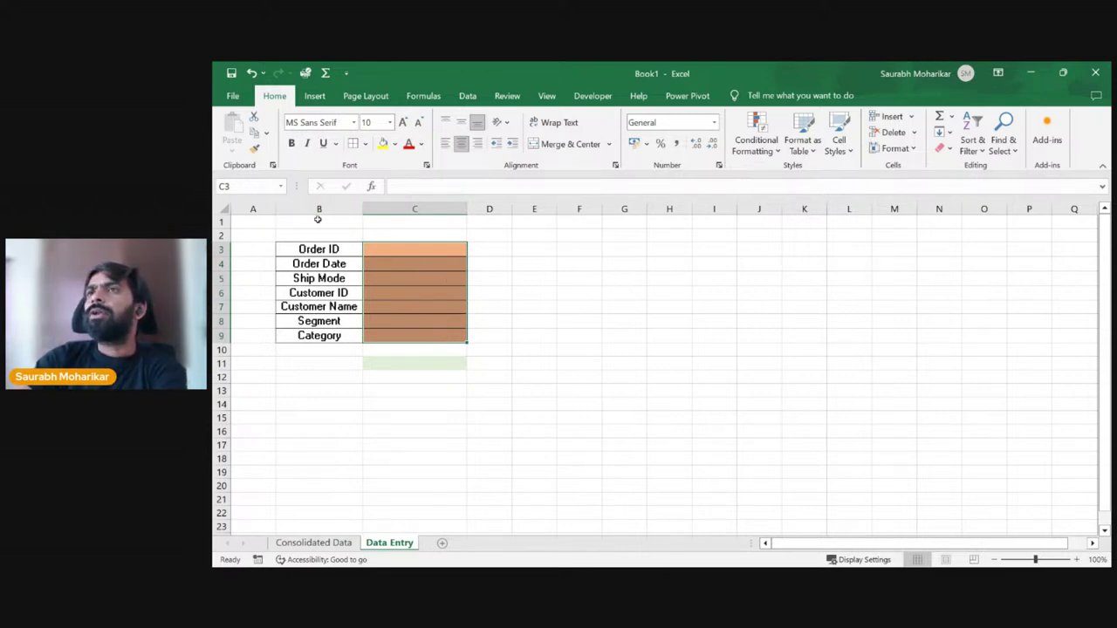
left_click_drag(340, 222, 449, 222)
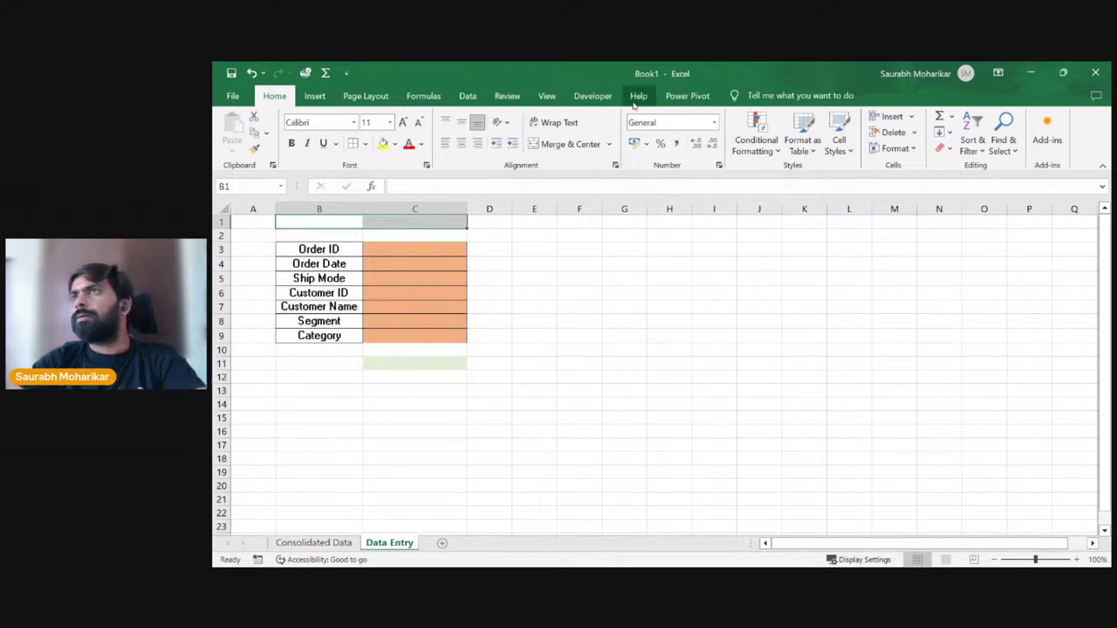
Step: Merge B1:C1, enter the title 'Data Entry', and make it 14-pt bold dark gold
left_click(567, 144)
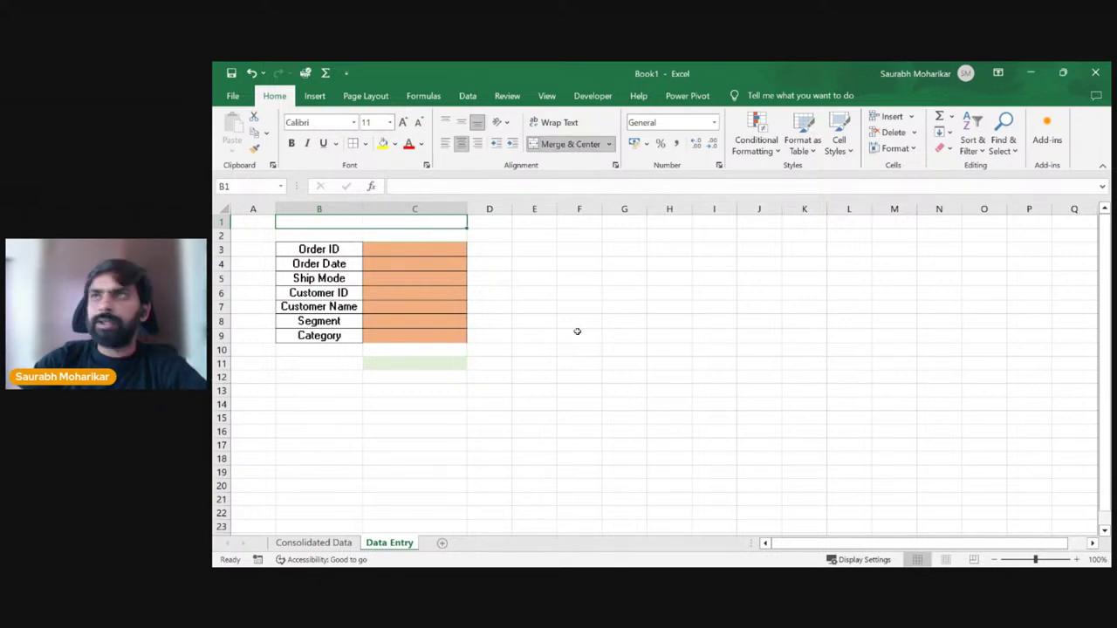
type("Data")
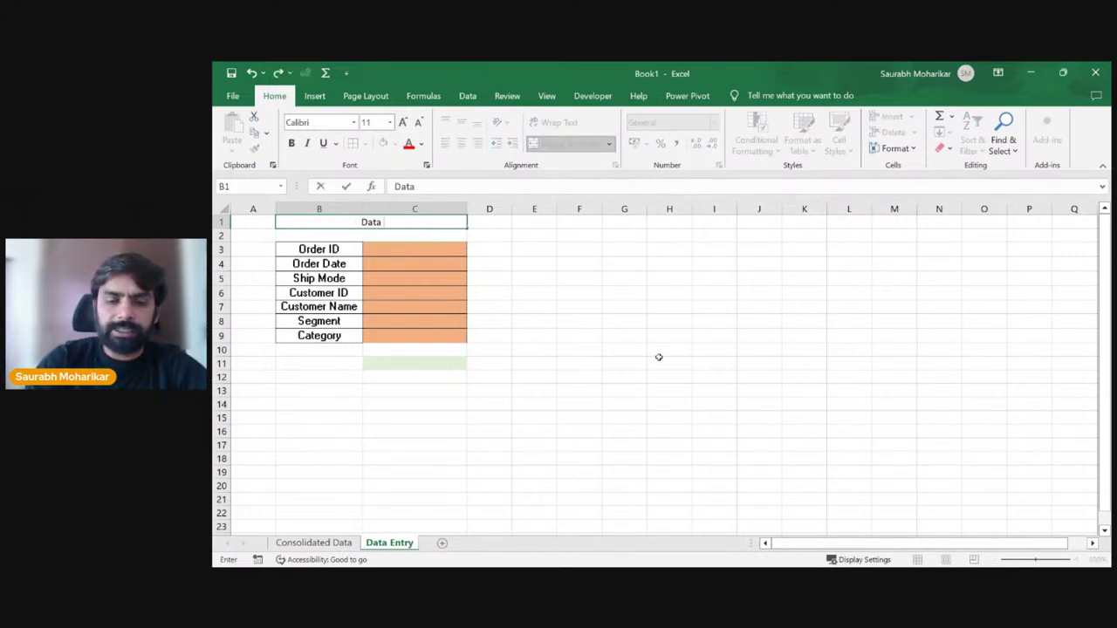
type(" Entry")
key("Return")
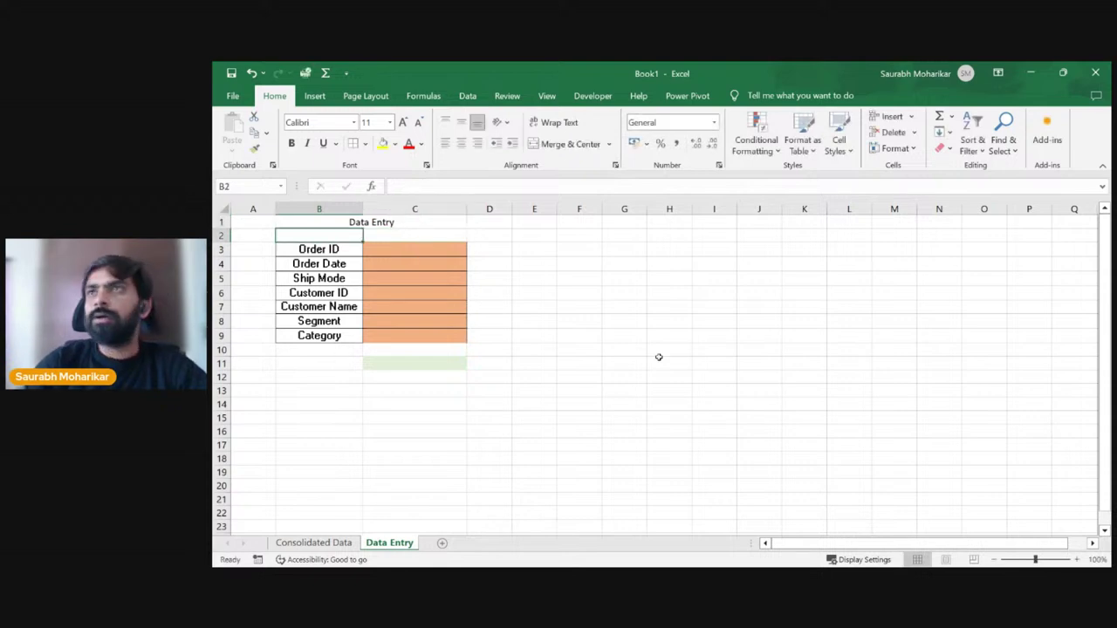
left_click(404, 224)
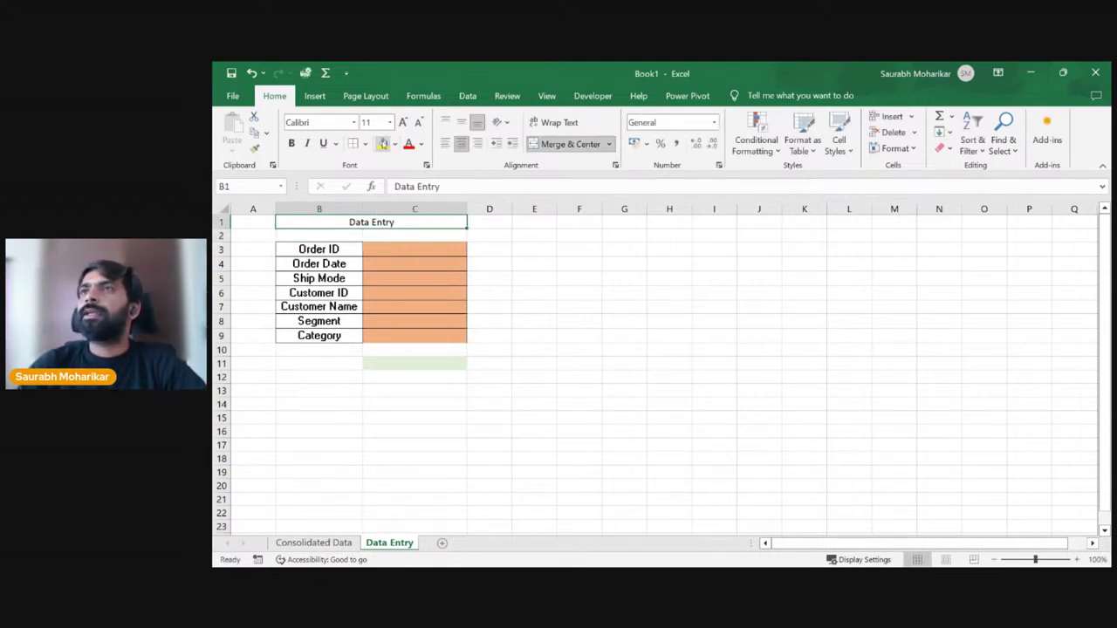
left_click(402, 123)
left_click(402, 122)
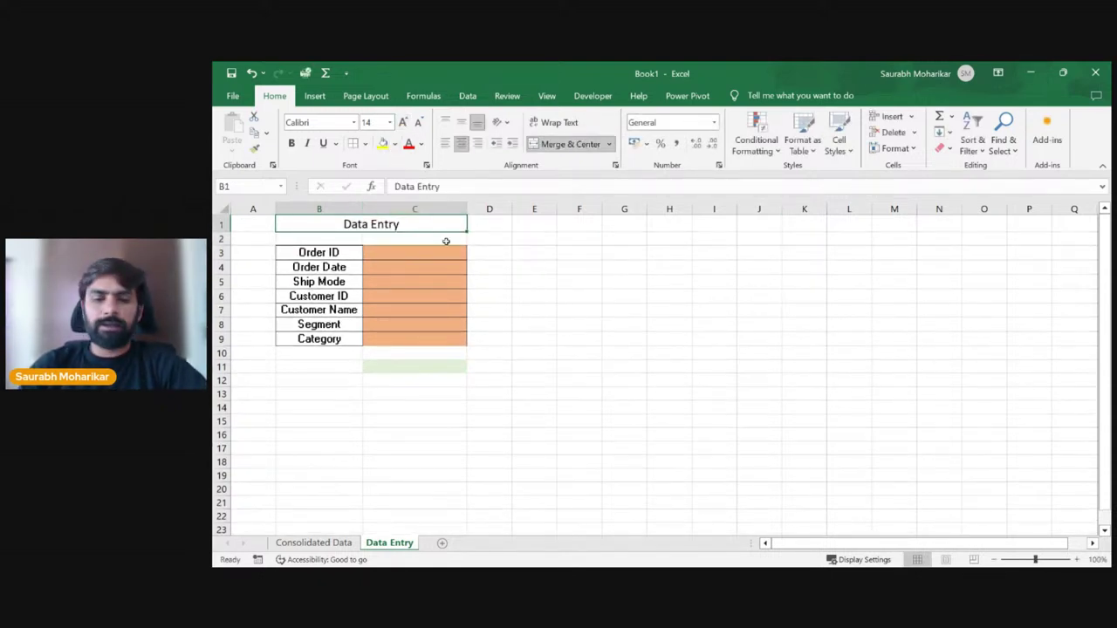
key("ctrl+b")
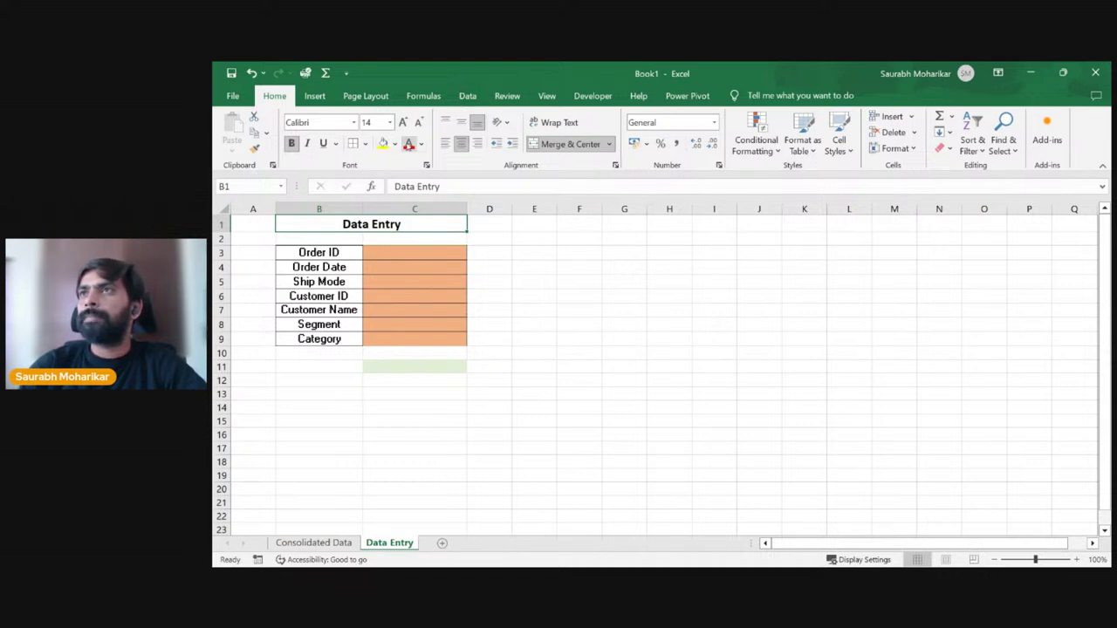
left_click(410, 144)
left_click(421, 147)
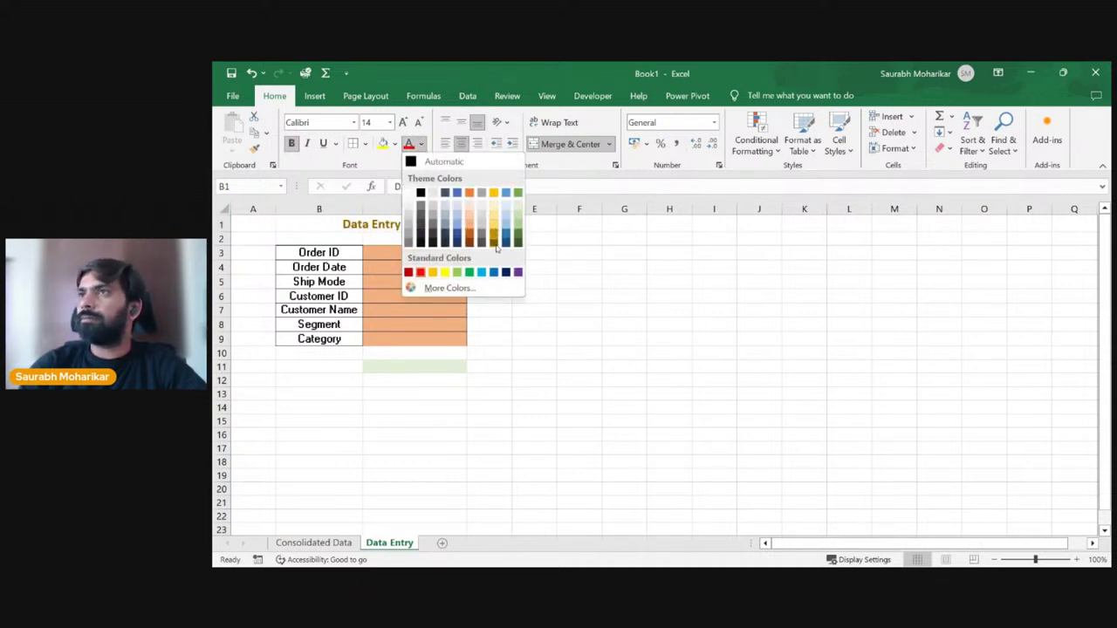
left_click(494, 243)
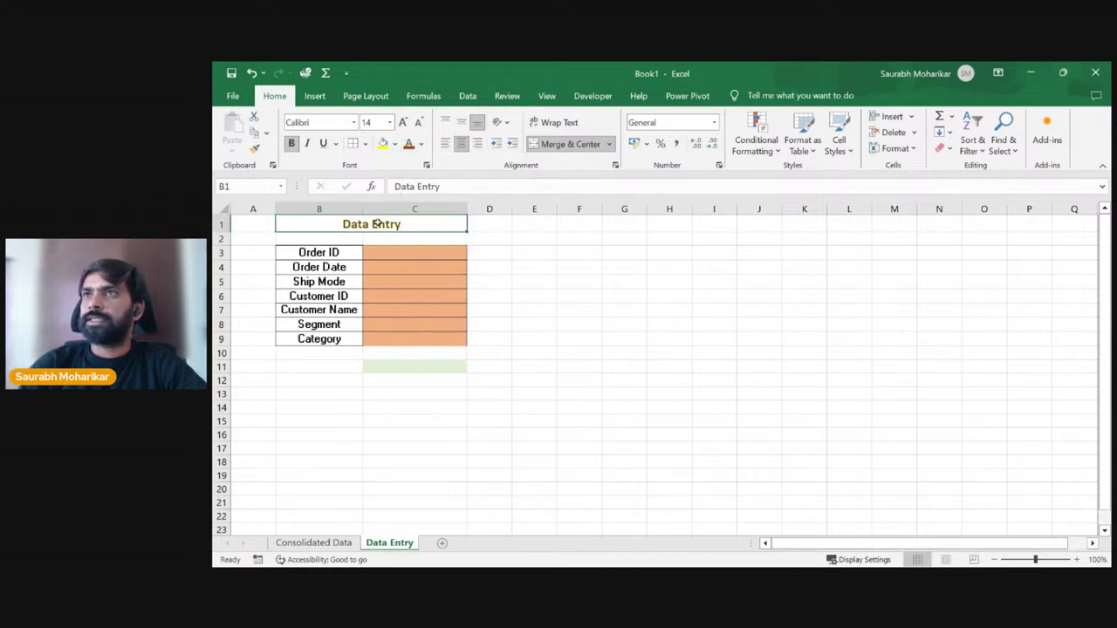
Step: Merge cells B2 and C2 into one cell
left_click_drag(427, 224, 443, 339)
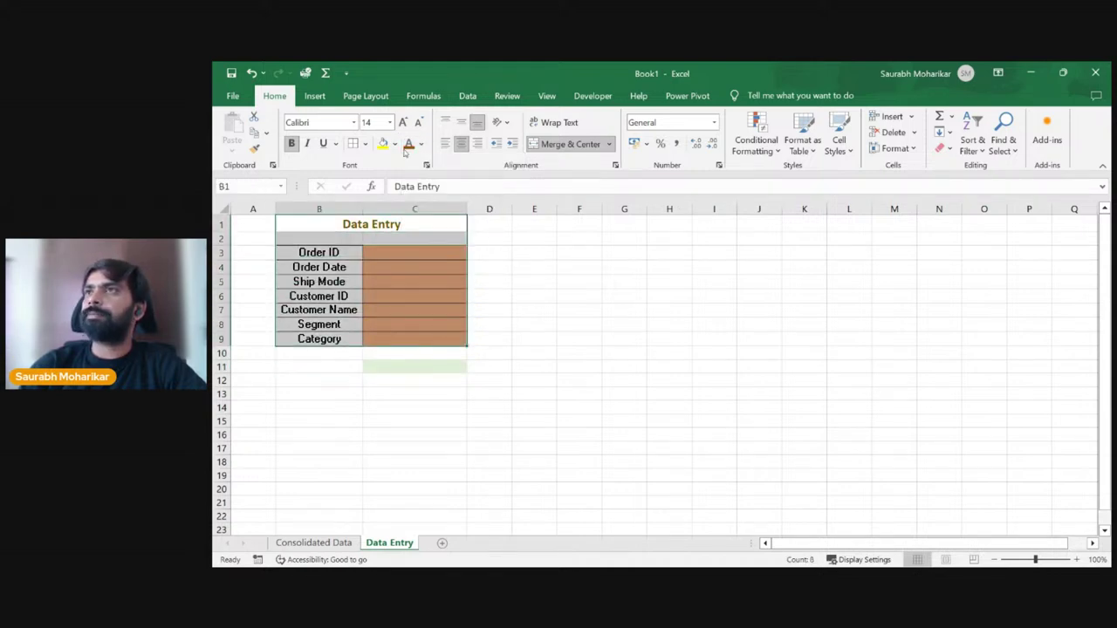
left_click(671, 327)
left_click(353, 241)
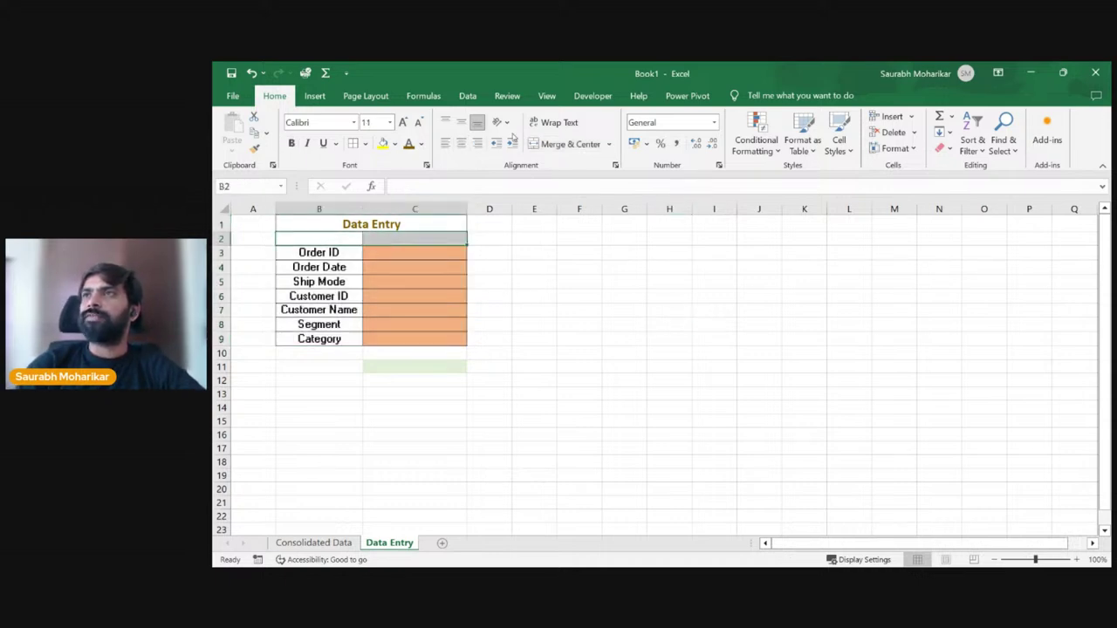
left_click(567, 144)
left_click(623, 365)
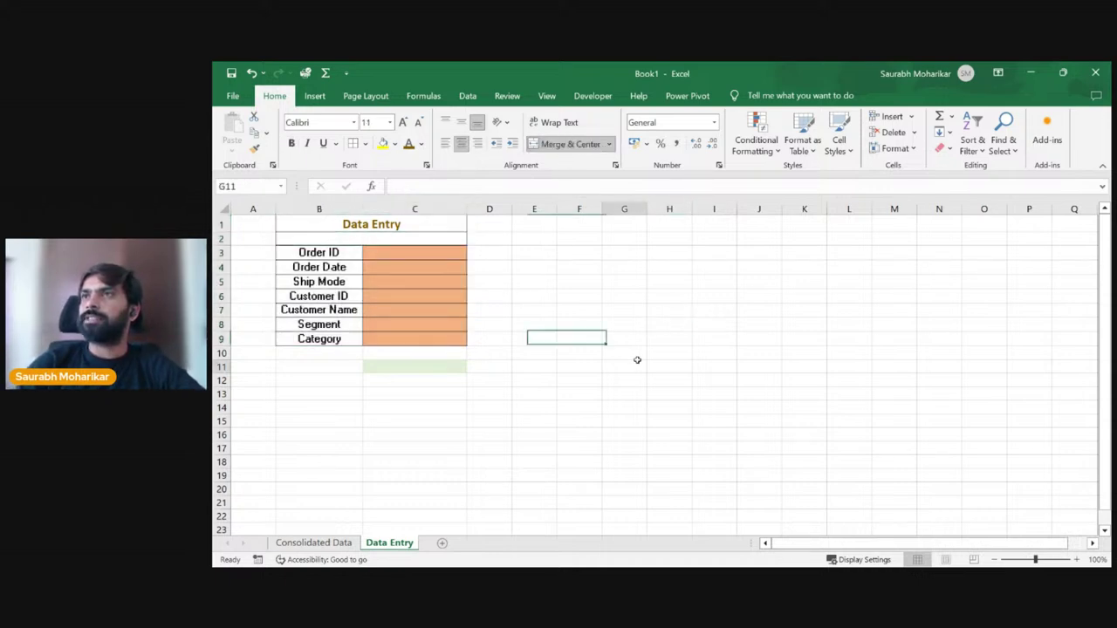
Step: Check the Consolidated Data sheet, then select B11:C12 below the form
left_click(438, 253)
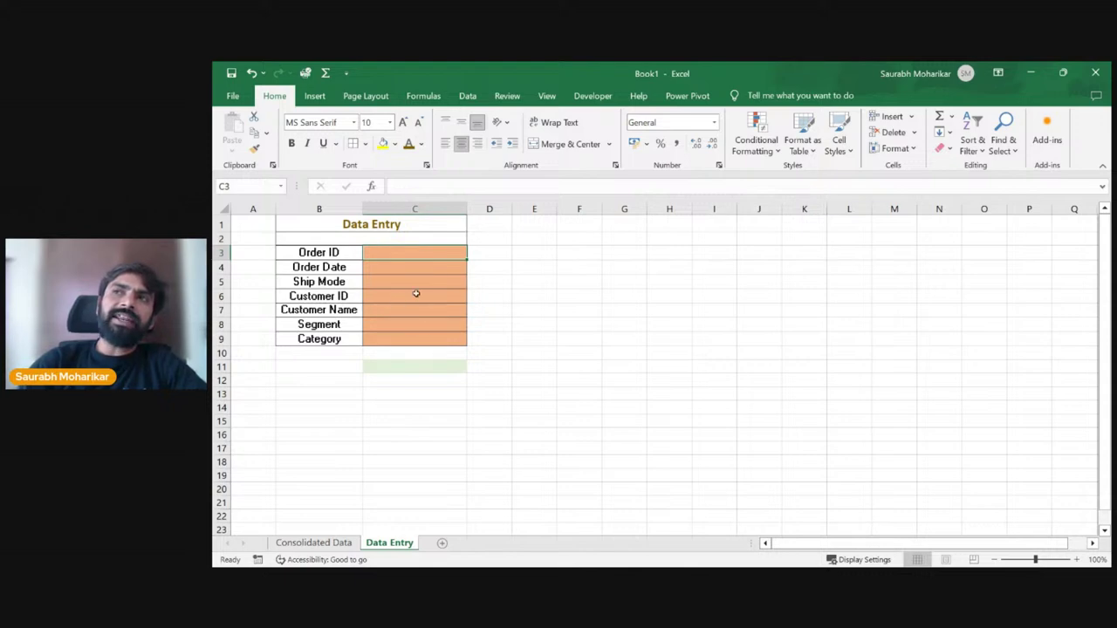
left_click(313, 542)
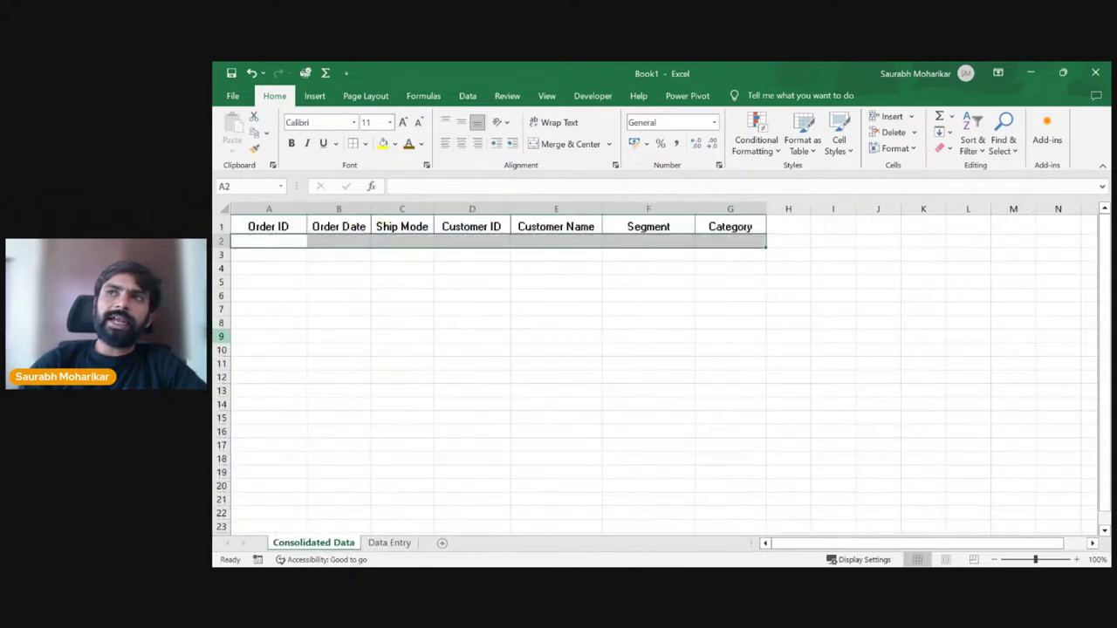
left_click(389, 543)
left_click(411, 319)
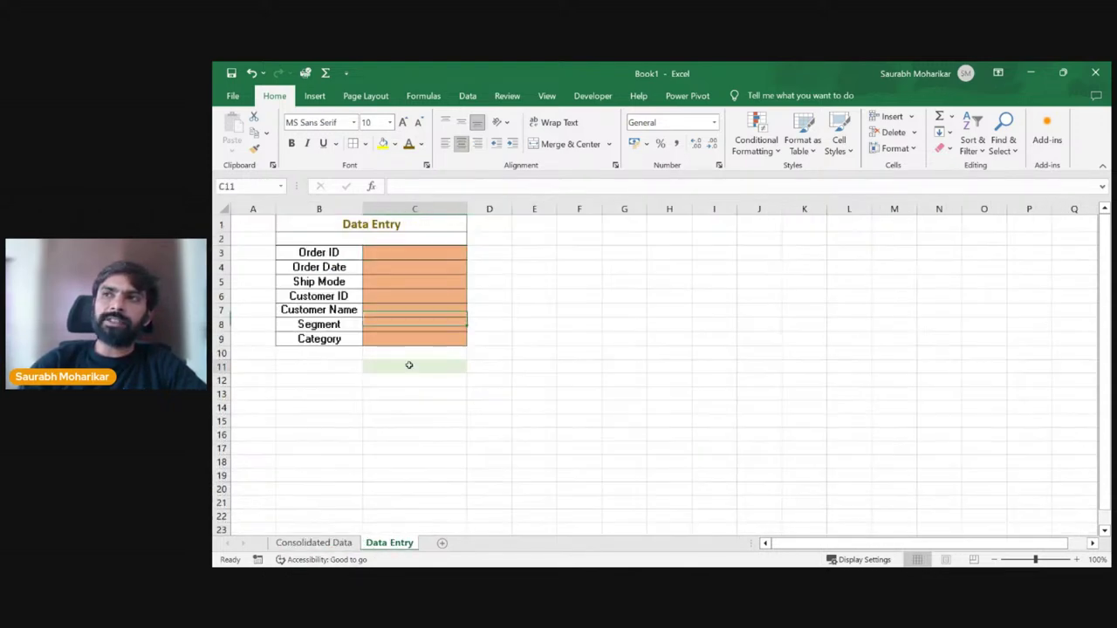
left_click(369, 364)
left_click_drag(337, 368, 429, 377)
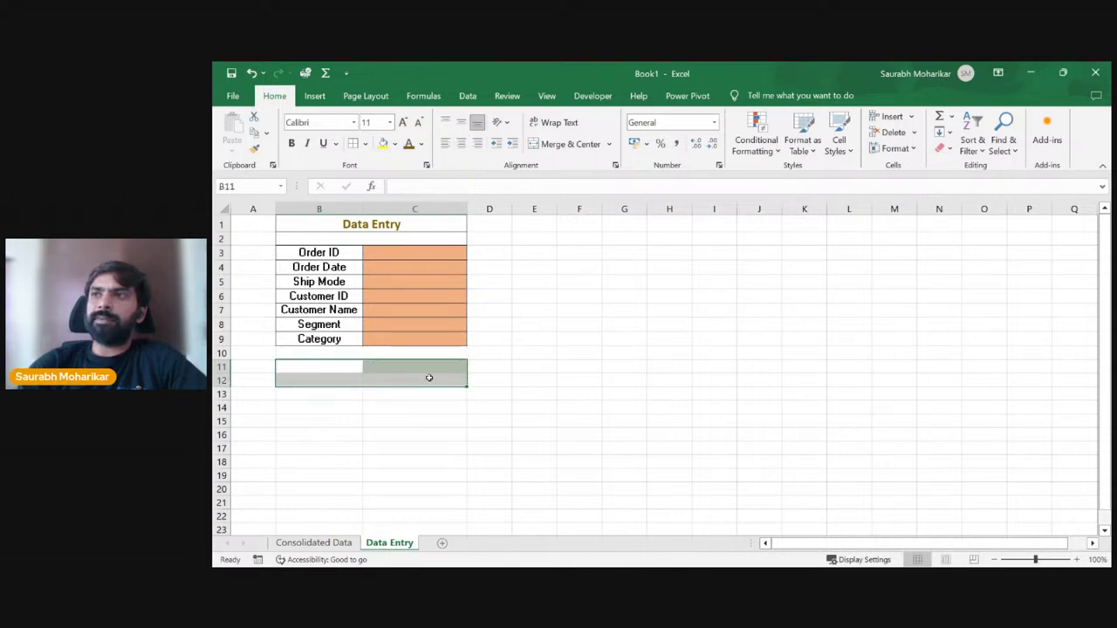
Step: Try merging B11:C12, then undo the merge
left_click(562, 144)
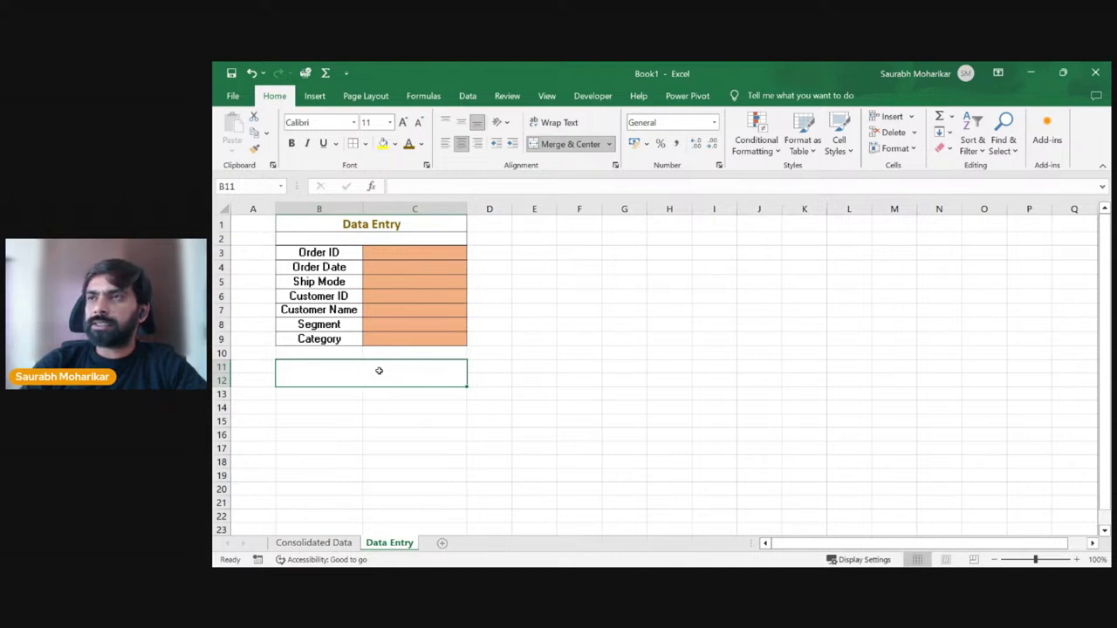
left_click(562, 144)
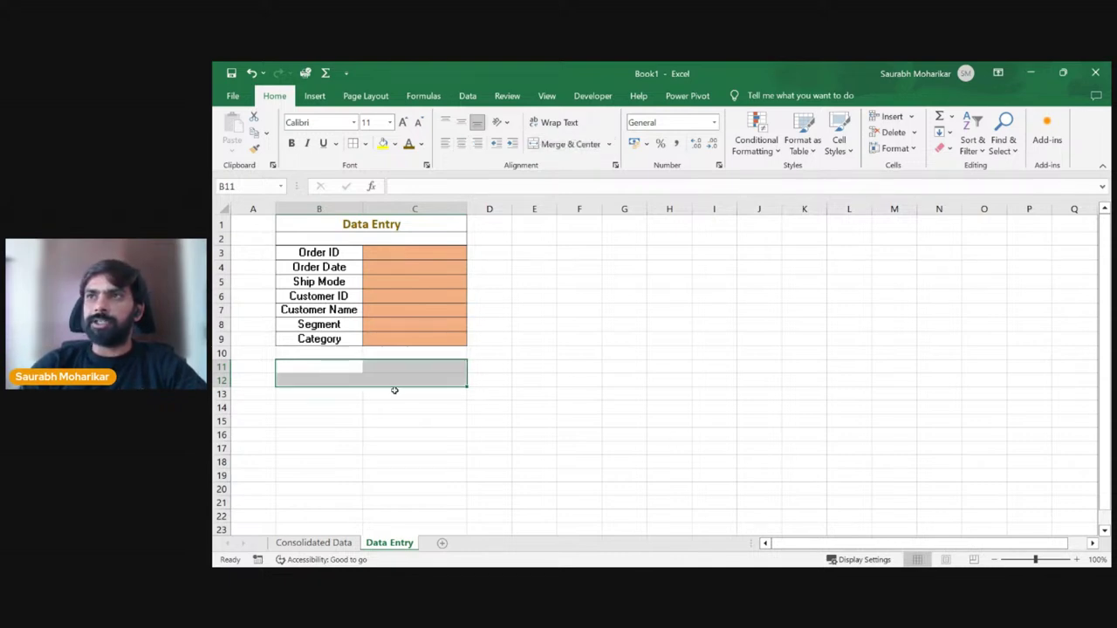
left_click(532, 406)
left_click(396, 387)
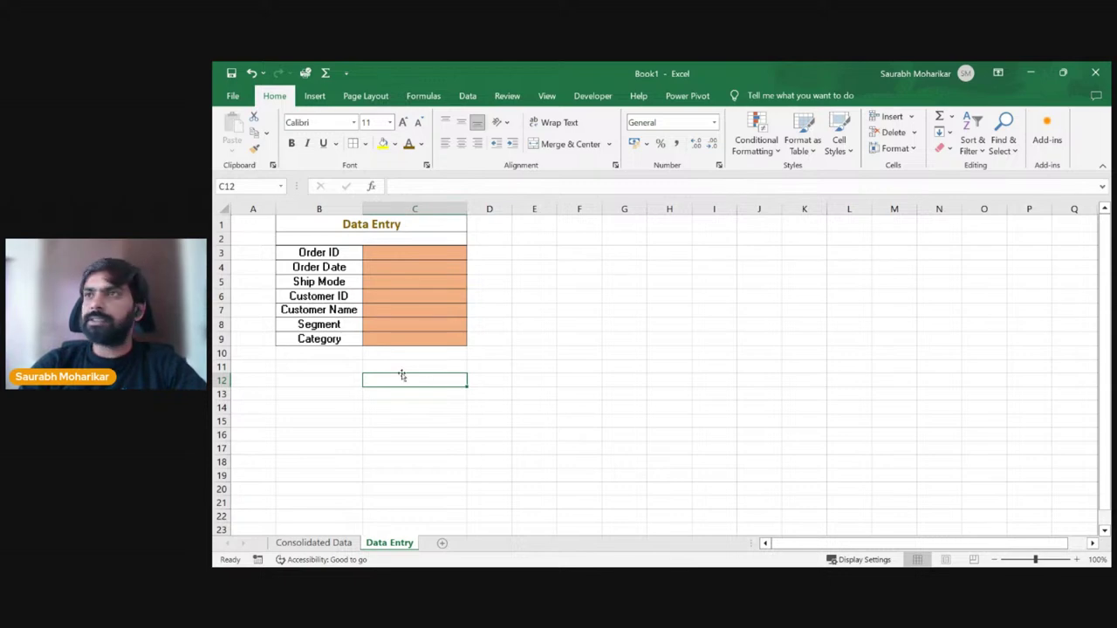
Step: Enter the label 'Submit' in C11 and centre it
left_click(401, 367)
type("Submit")
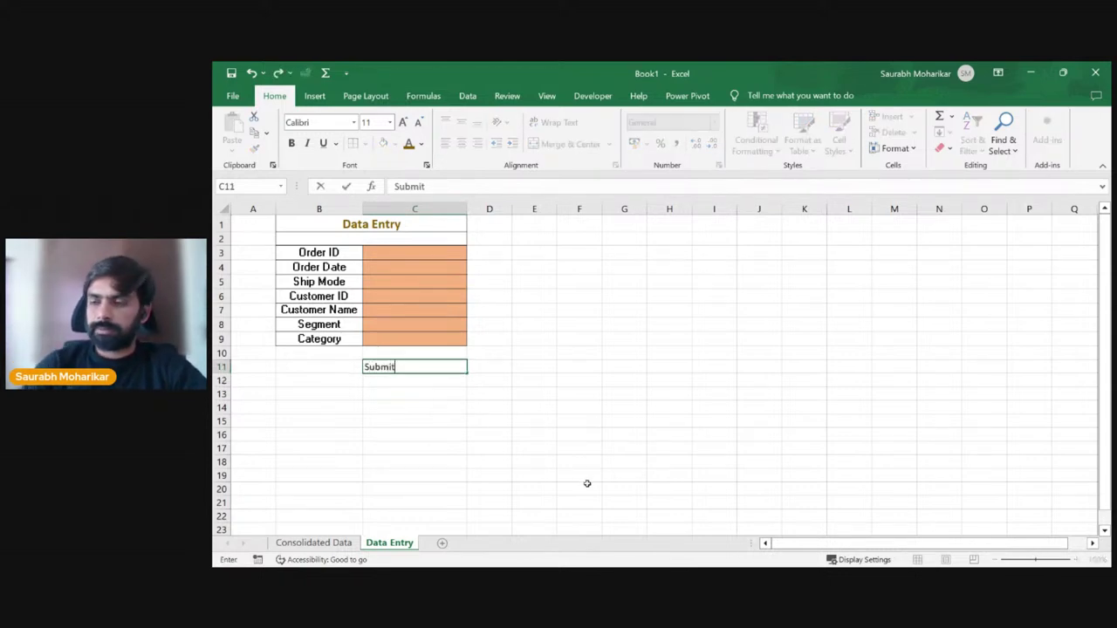
key("Return")
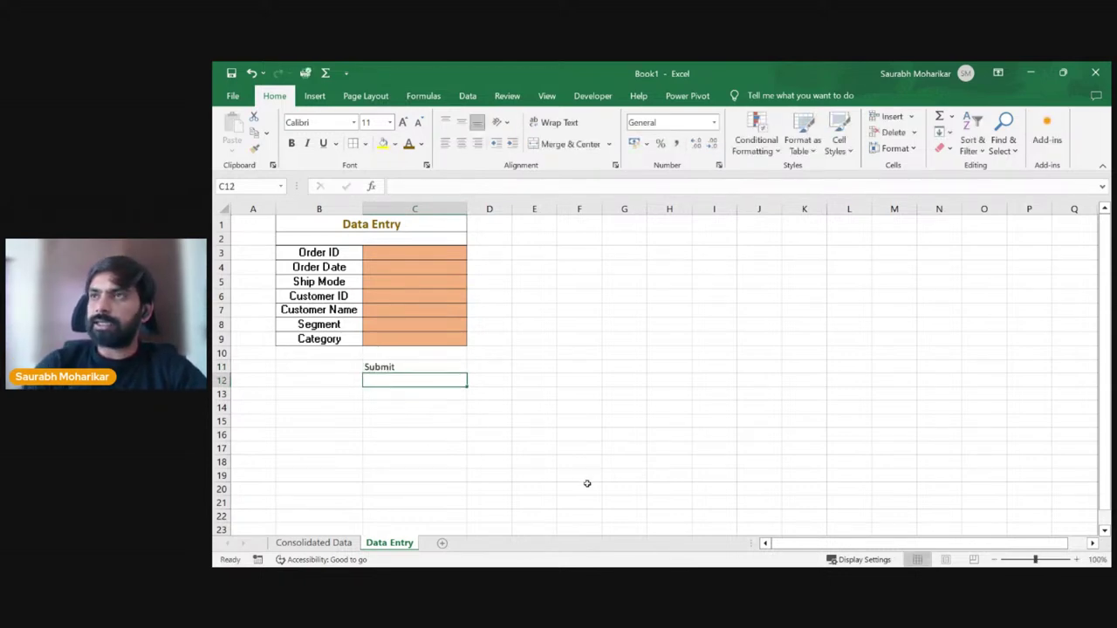
left_click(419, 368)
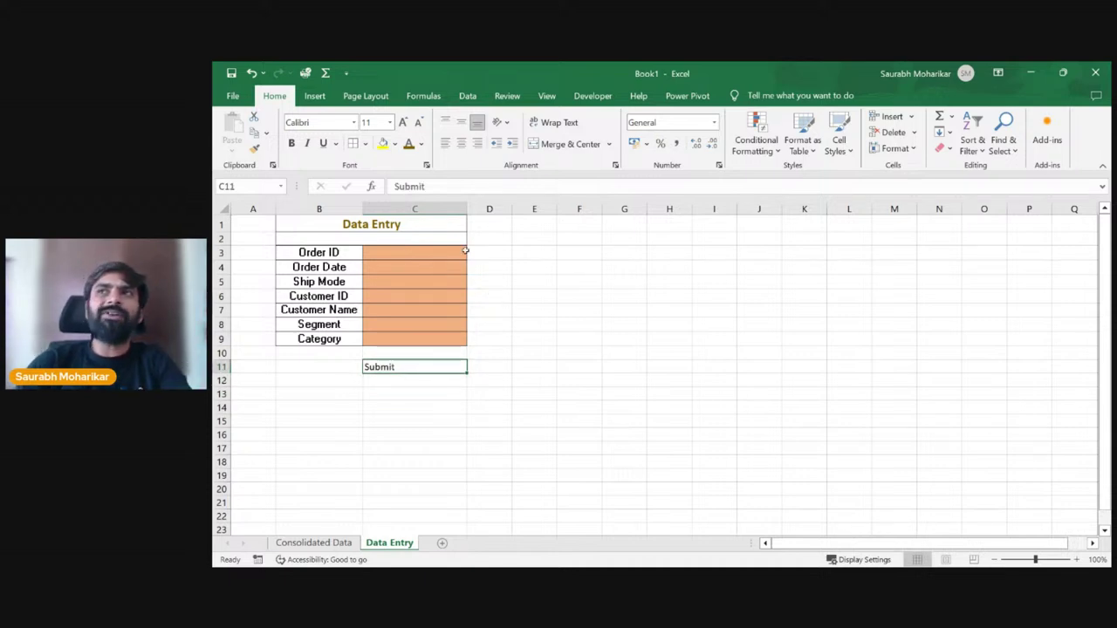
left_click(459, 144)
left_click(633, 378)
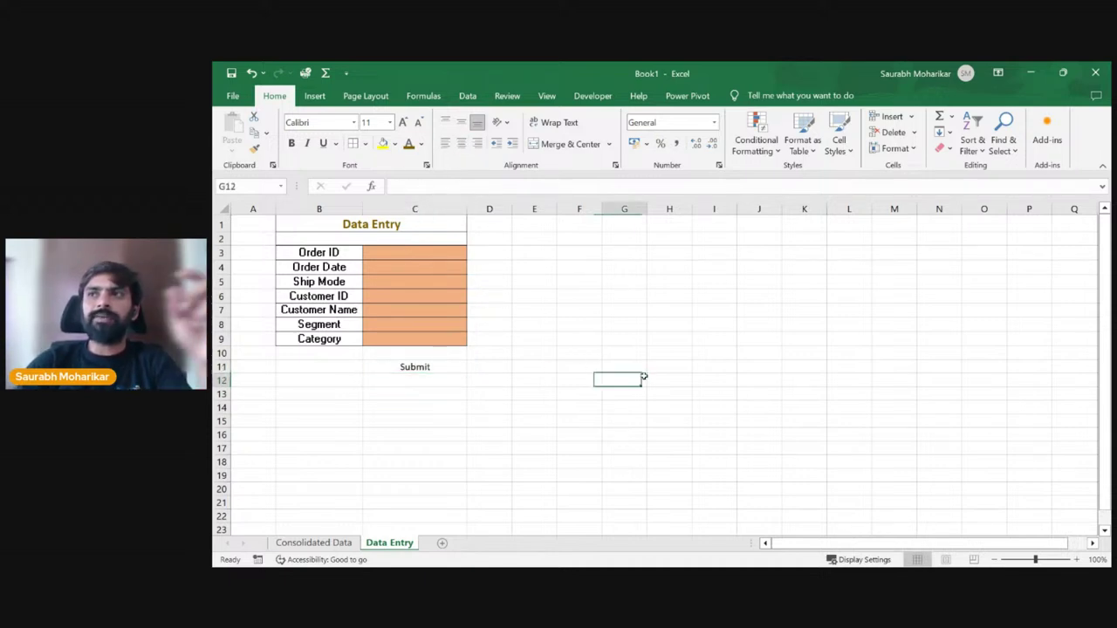
left_click(443, 369)
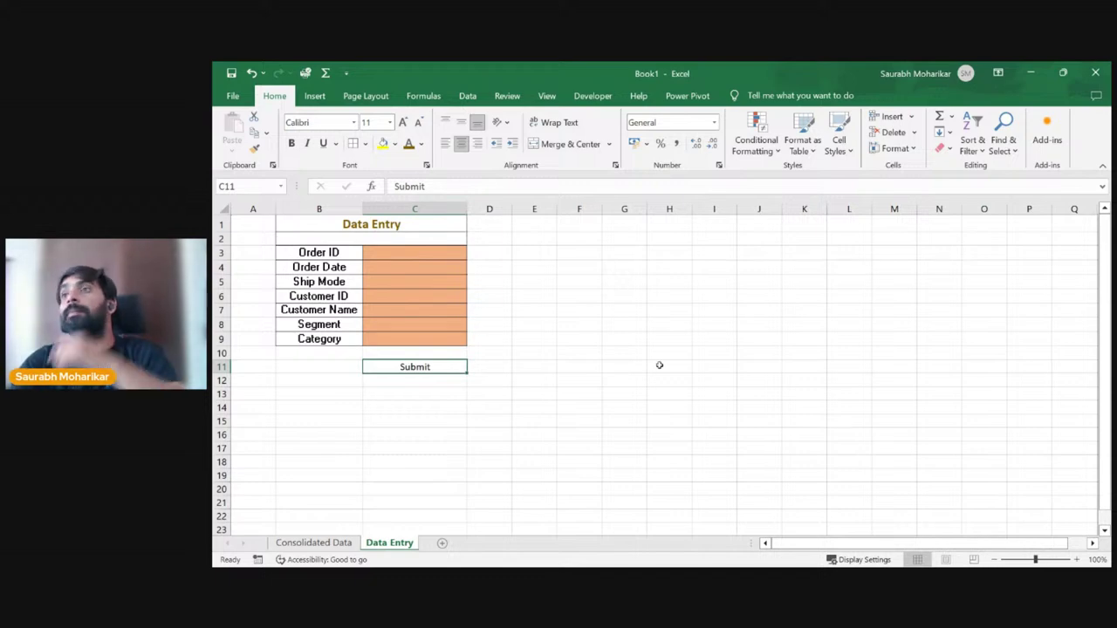
right_click(454, 370)
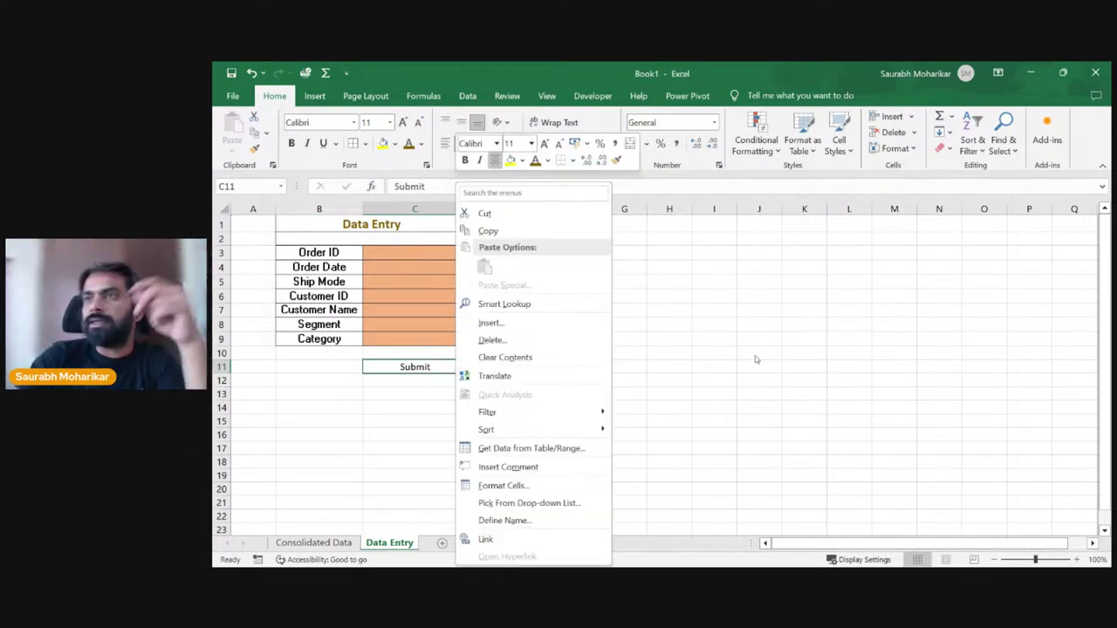
key("Escape")
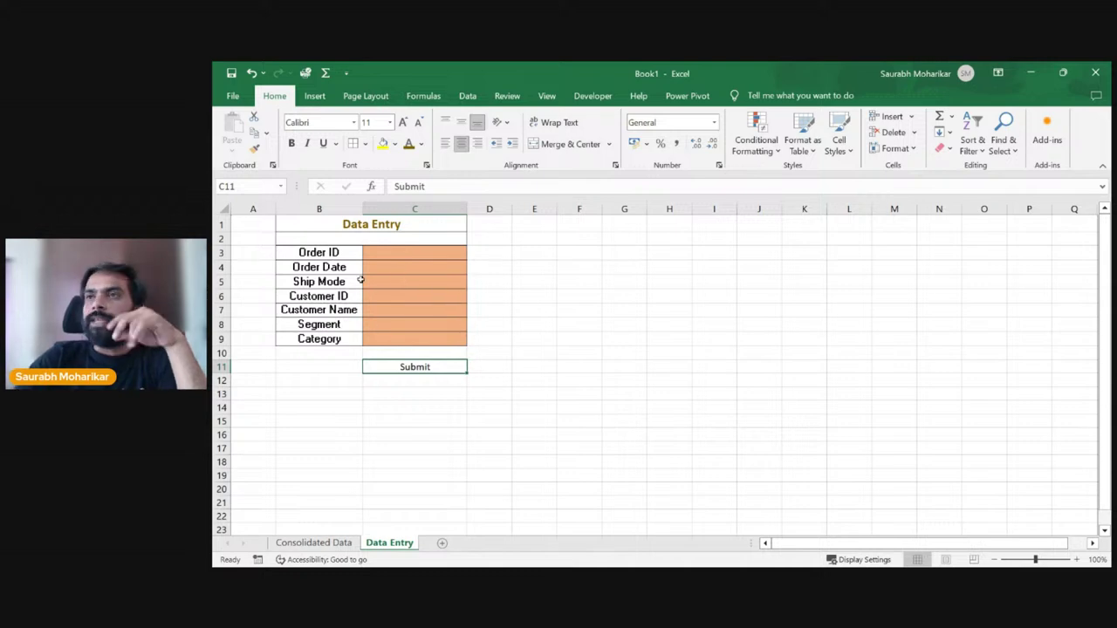
left_click(406, 252)
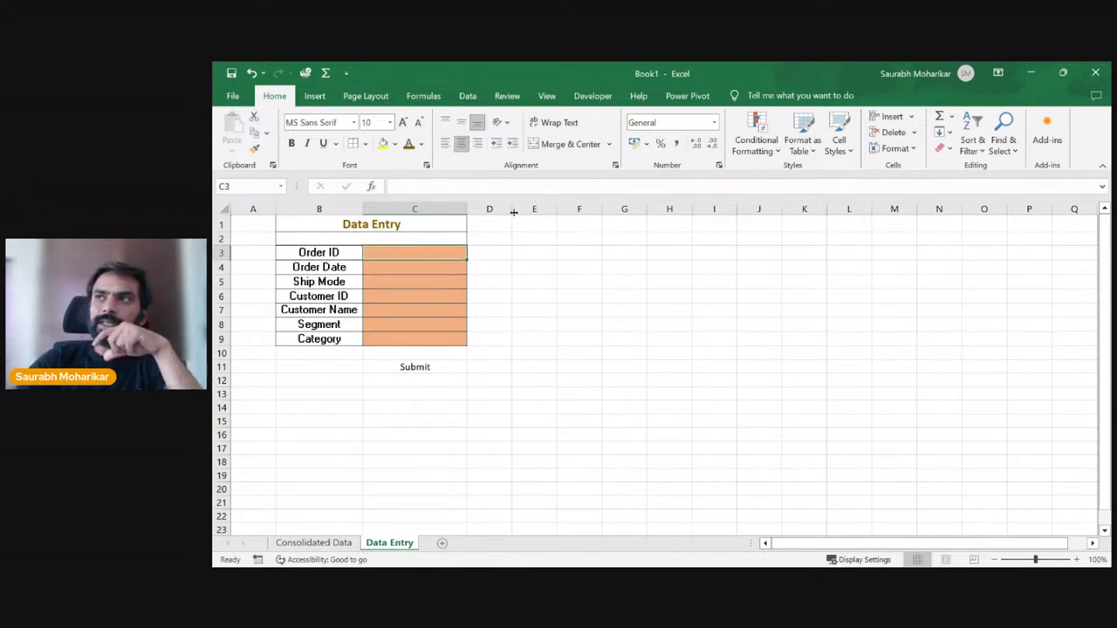
Step: Narrow column D beside the form and select the input cells C3:C9
left_click_drag(513, 212, 479, 212)
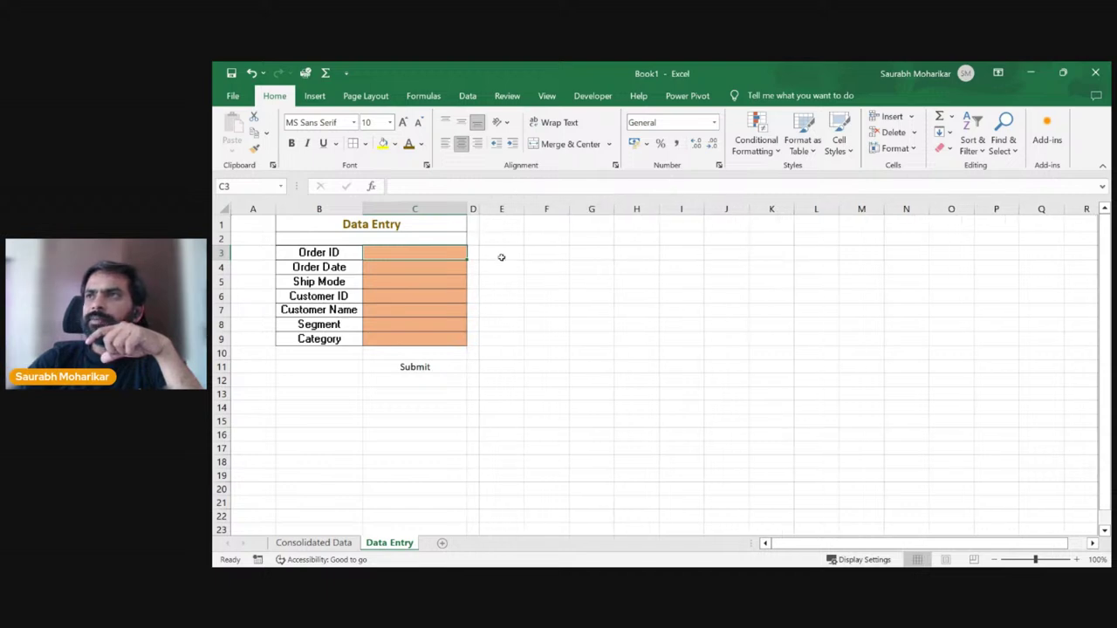
left_click(531, 284)
left_click(474, 253)
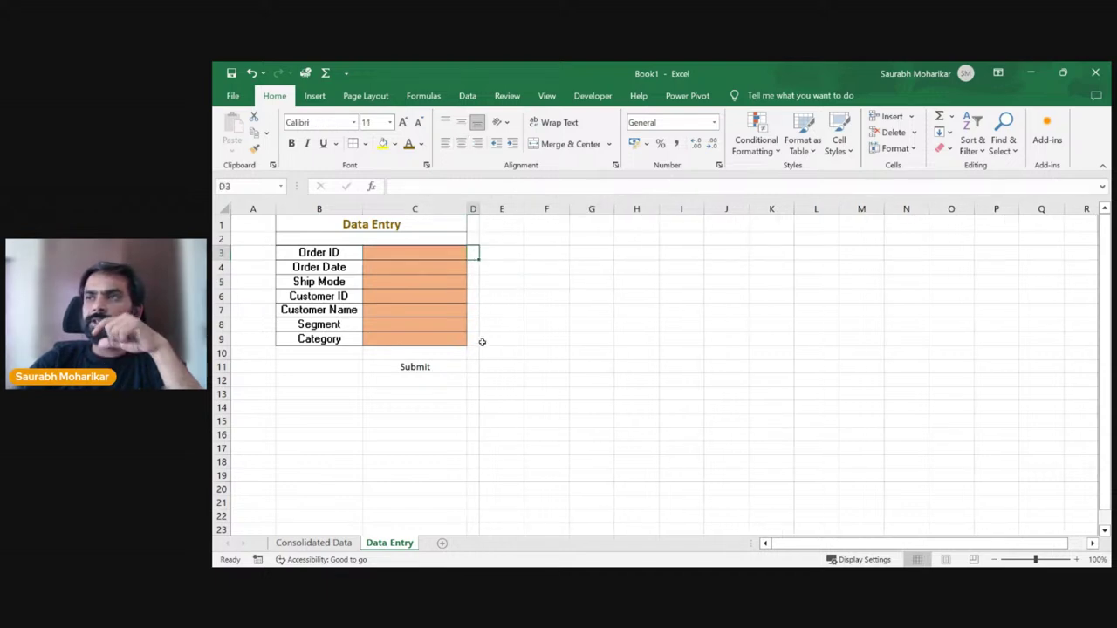
left_click(417, 254)
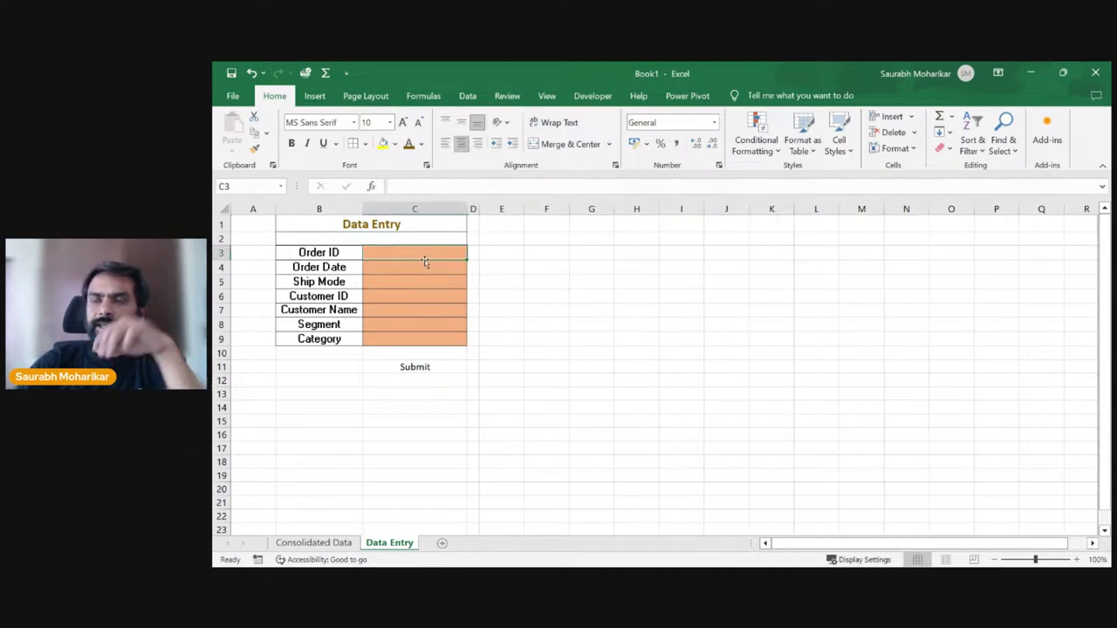
left_click_drag(415, 252, 433, 341)
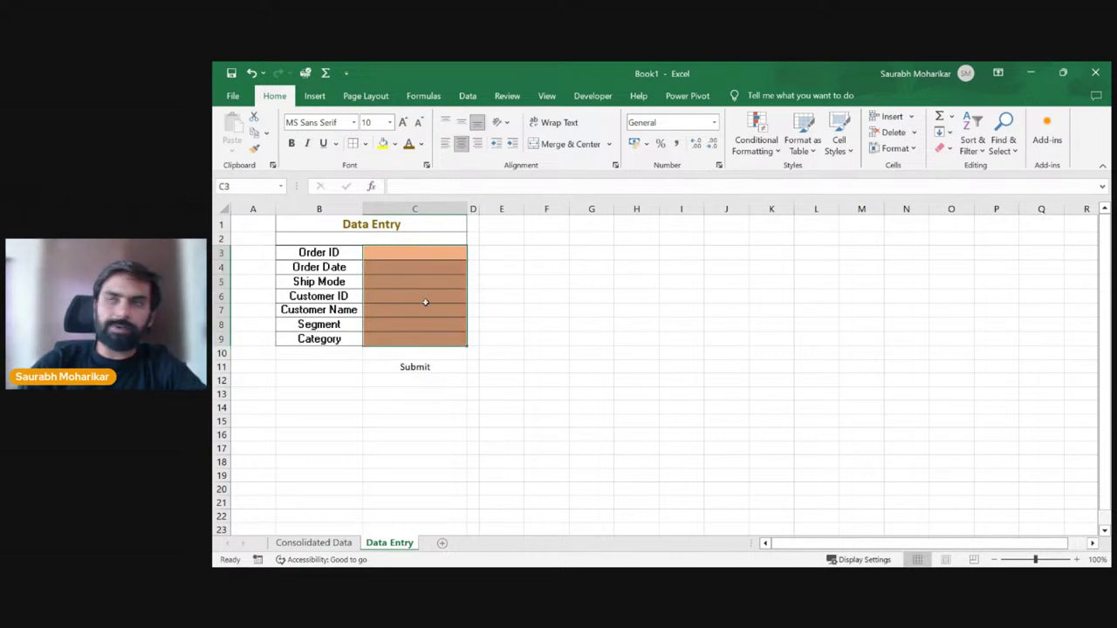
left_click(411, 252)
left_click_drag(431, 252, 443, 340)
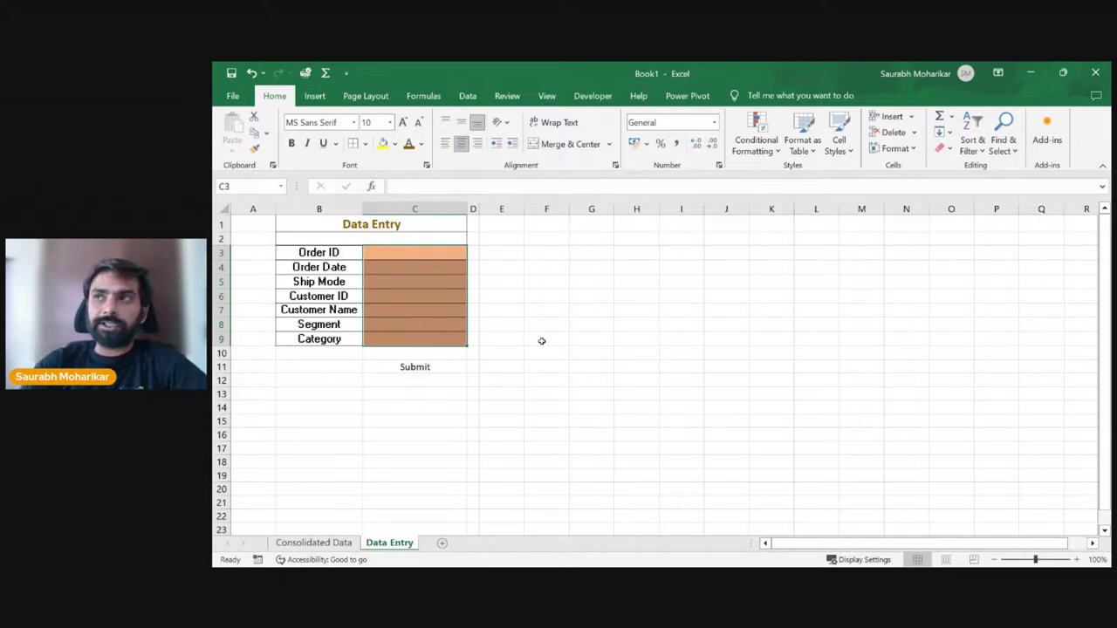
left_click(580, 339)
left_click_drag(399, 251, 410, 338)
left_click(428, 252)
Step: Enter test values into the input cells C3 through C6
type("sdcsd")
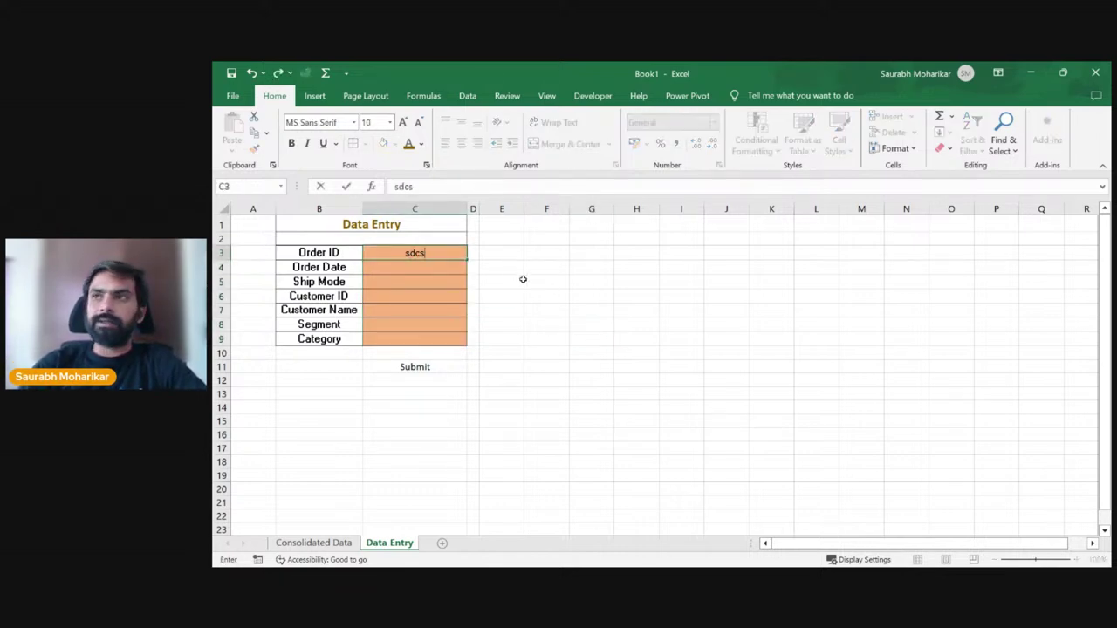
left_click(602, 311)
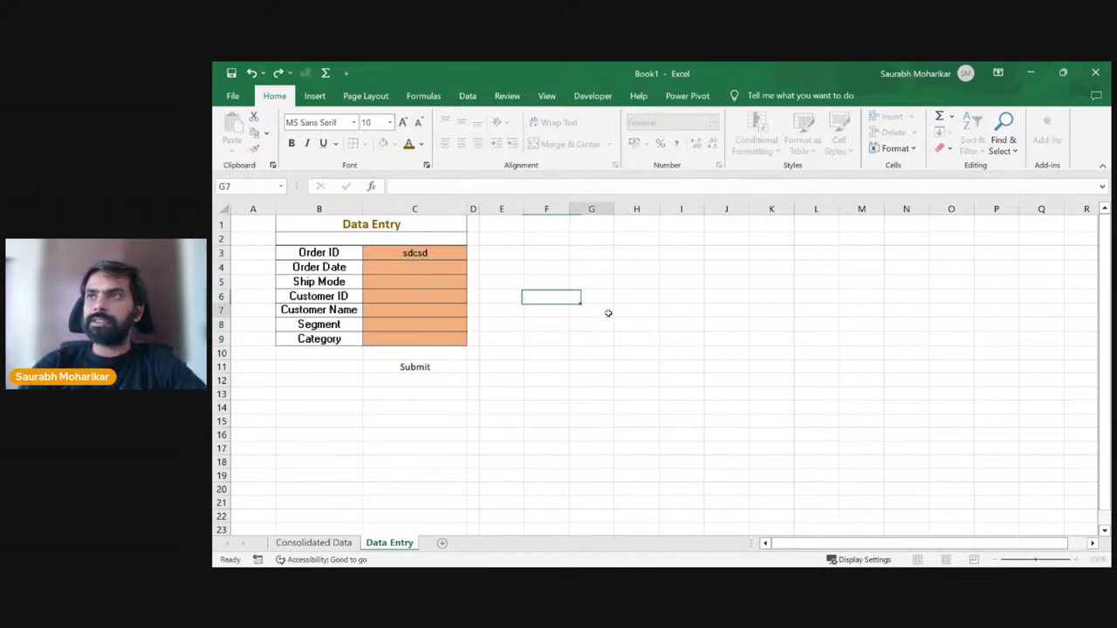
left_click(418, 266)
type("acsd")
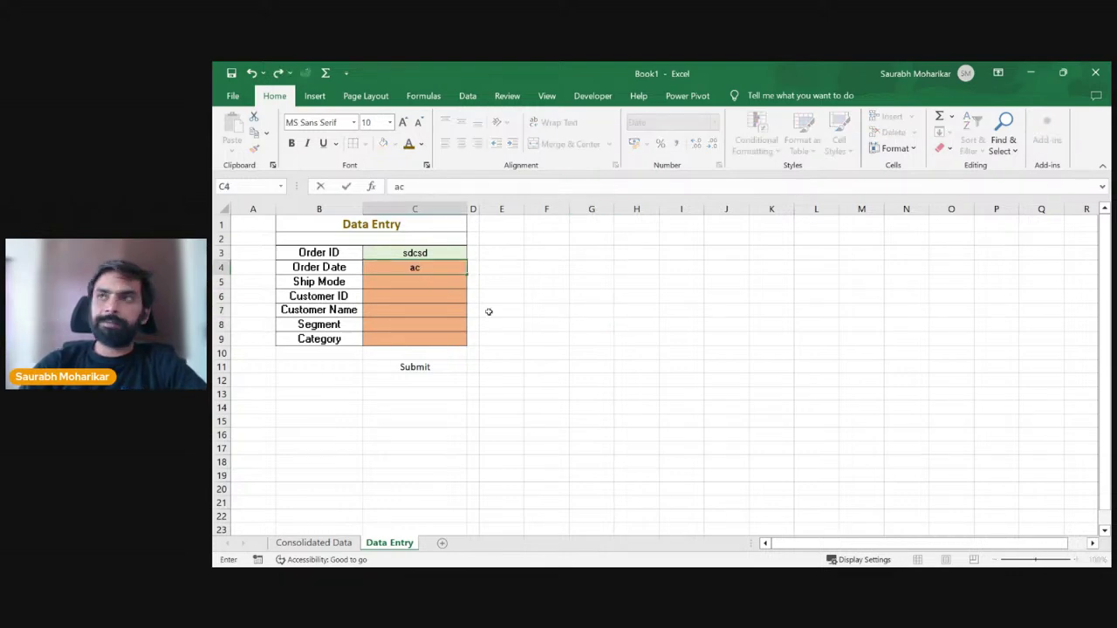
left_click(684, 335)
left_click(413, 279)
type("ascasc")
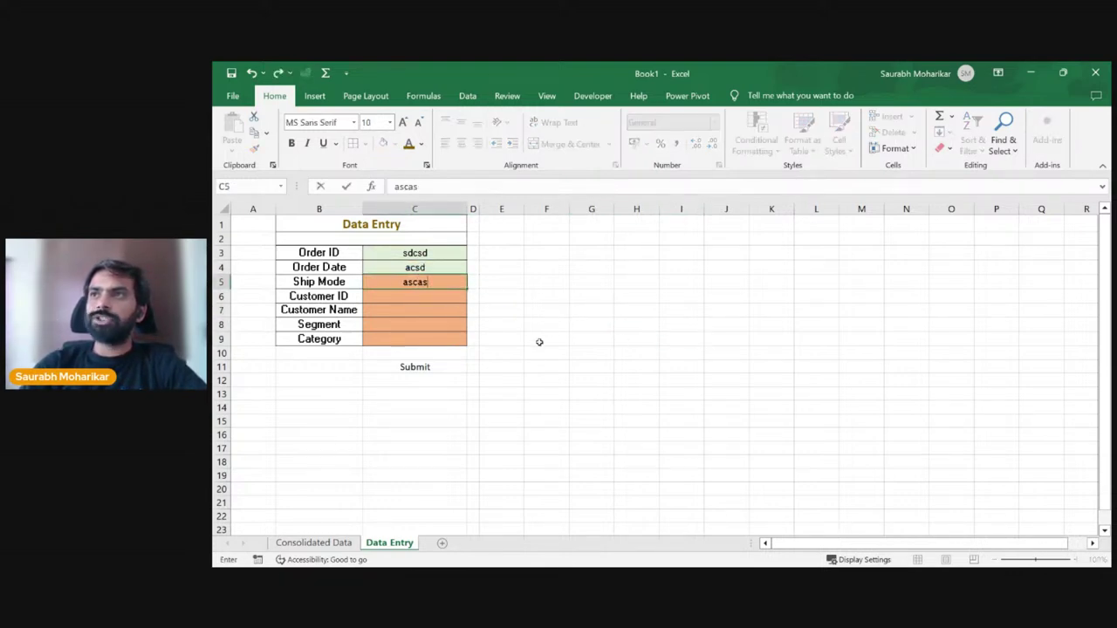
left_click(681, 353)
left_click(419, 295)
type("ascasc")
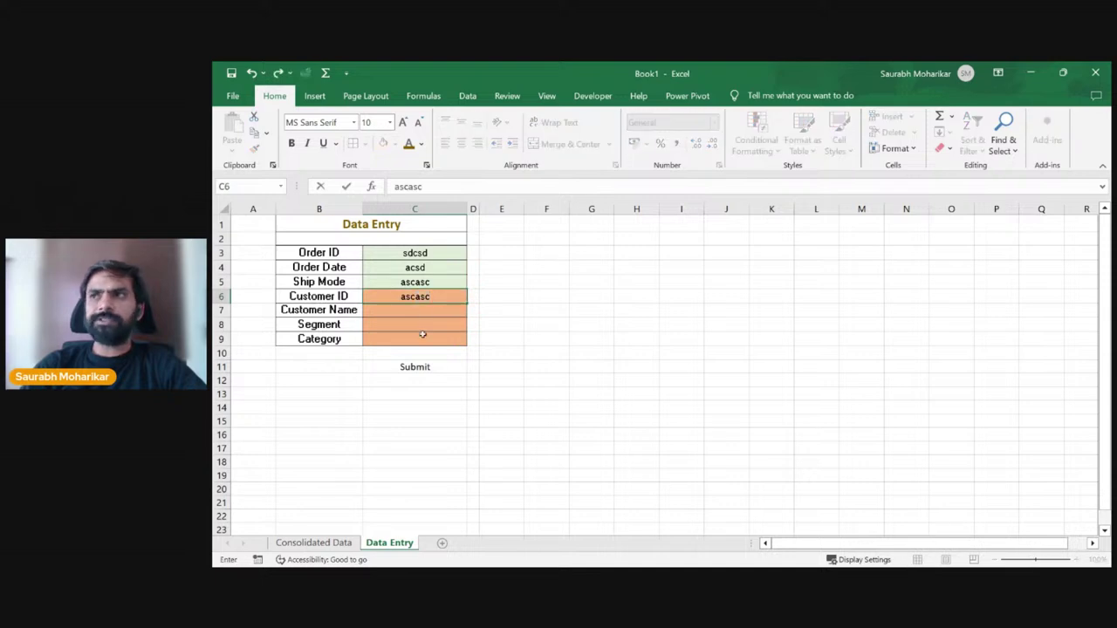
left_click(590, 311)
Step: Undo the test entries so C3:C9 are empty again
left_click_drag(419, 252, 425, 339)
key("ctrl+z")
key("ctrl+z")
key("ctrl+z")
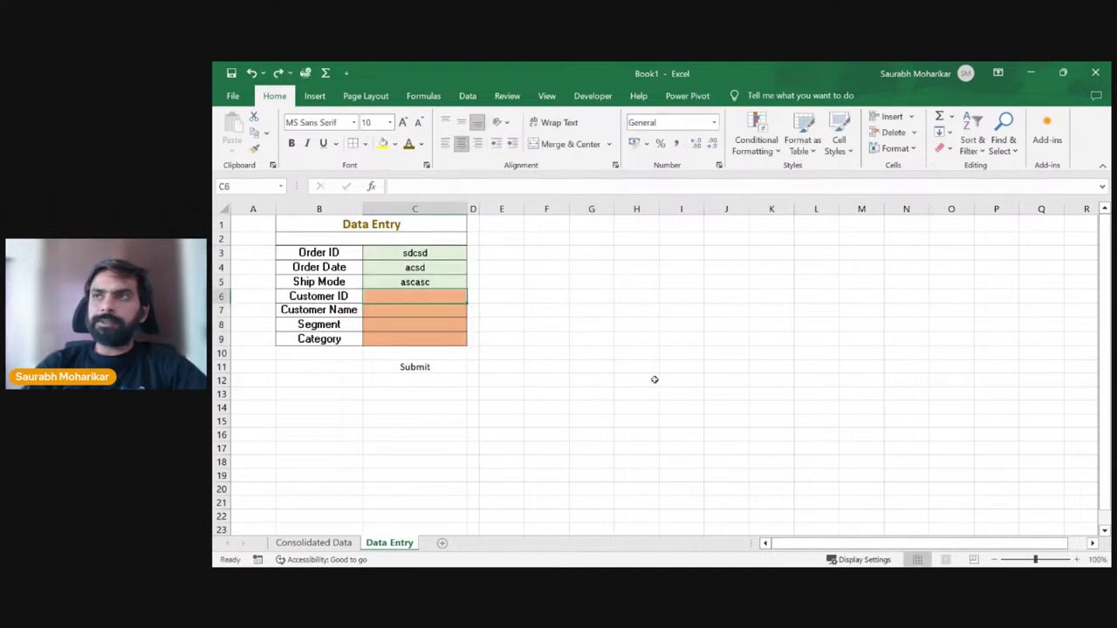
key("ctrl+z")
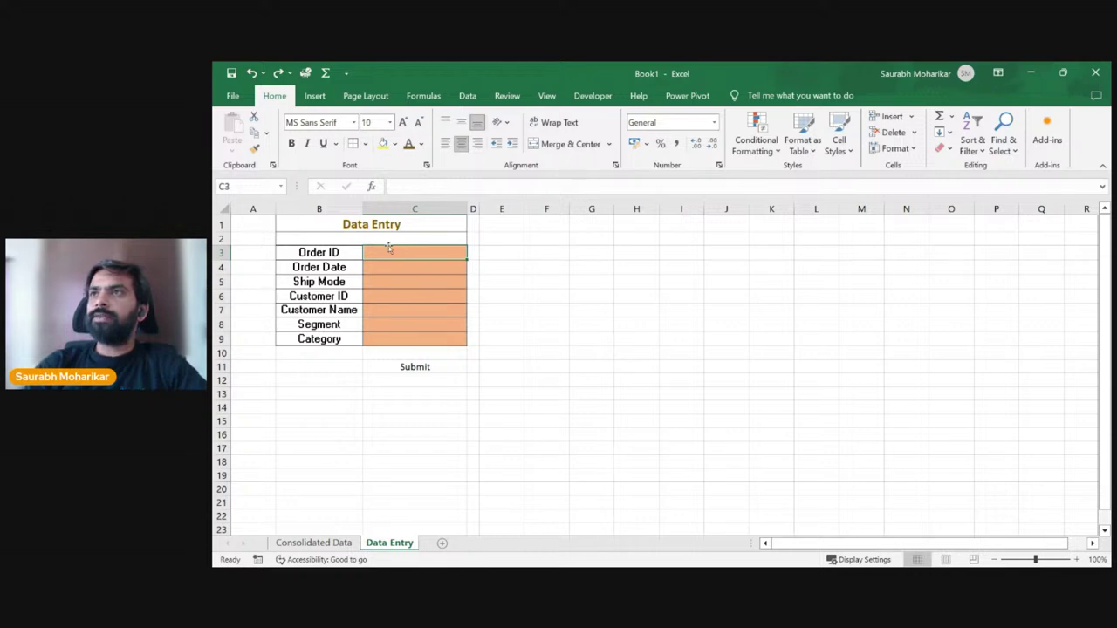
left_click_drag(406, 253, 421, 338)
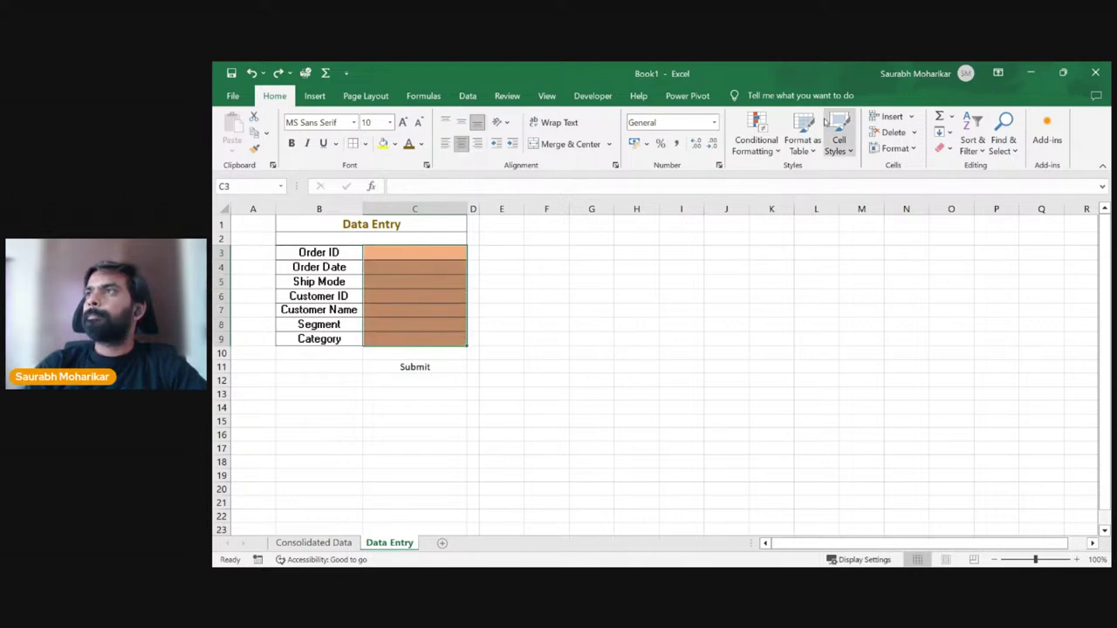
Step: Create a new conditional formatting rule on C3:C9 for cells containing No Blanks
left_click(755, 143)
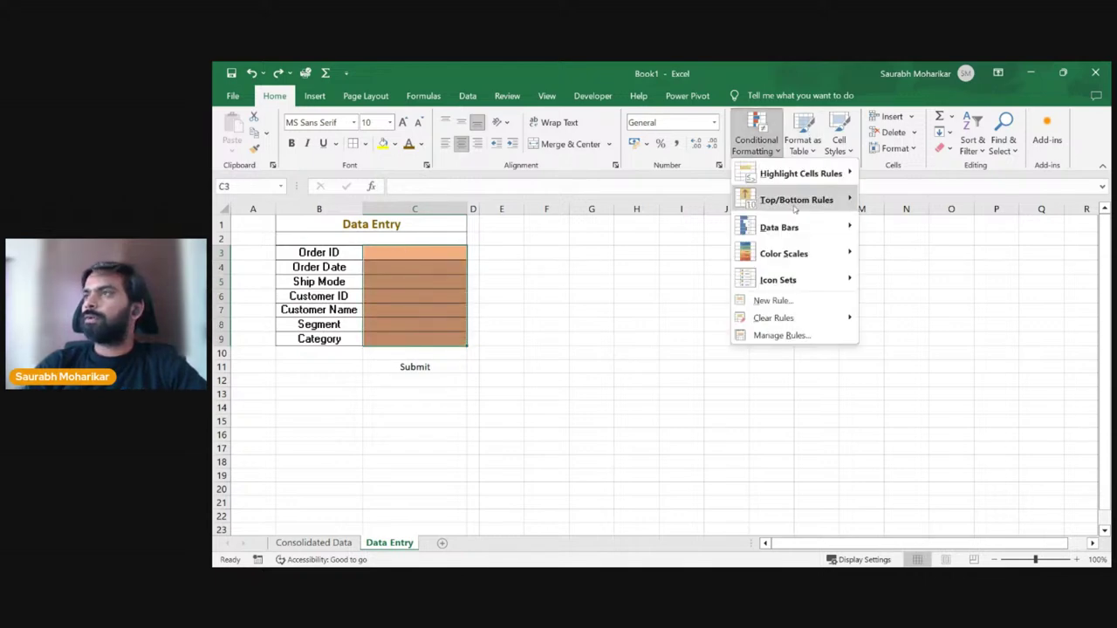
left_click(842, 336)
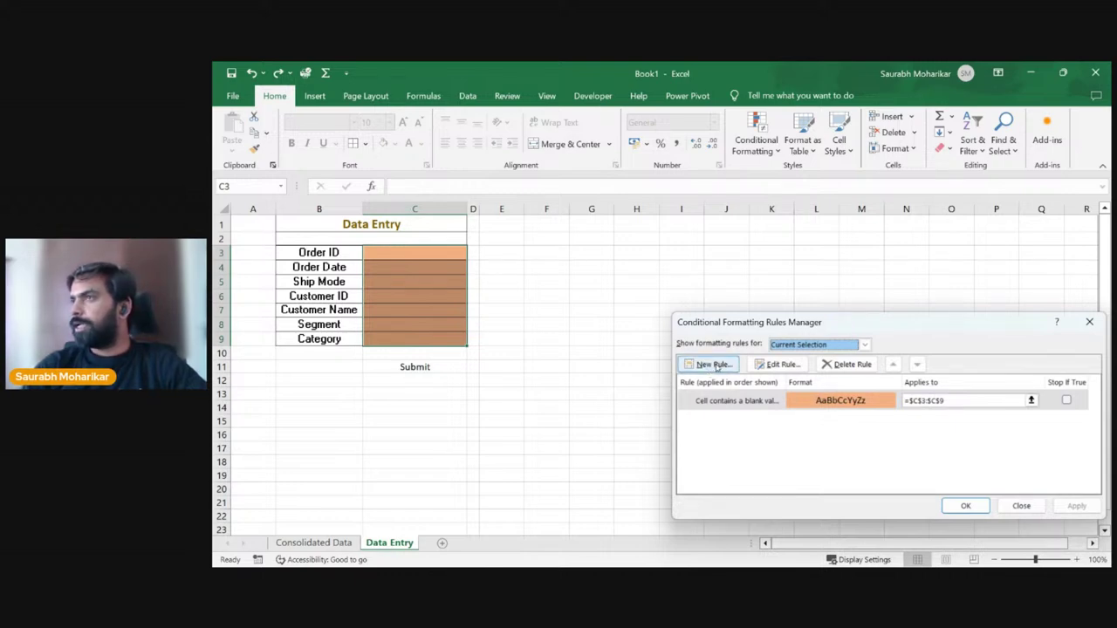
left_click(714, 365)
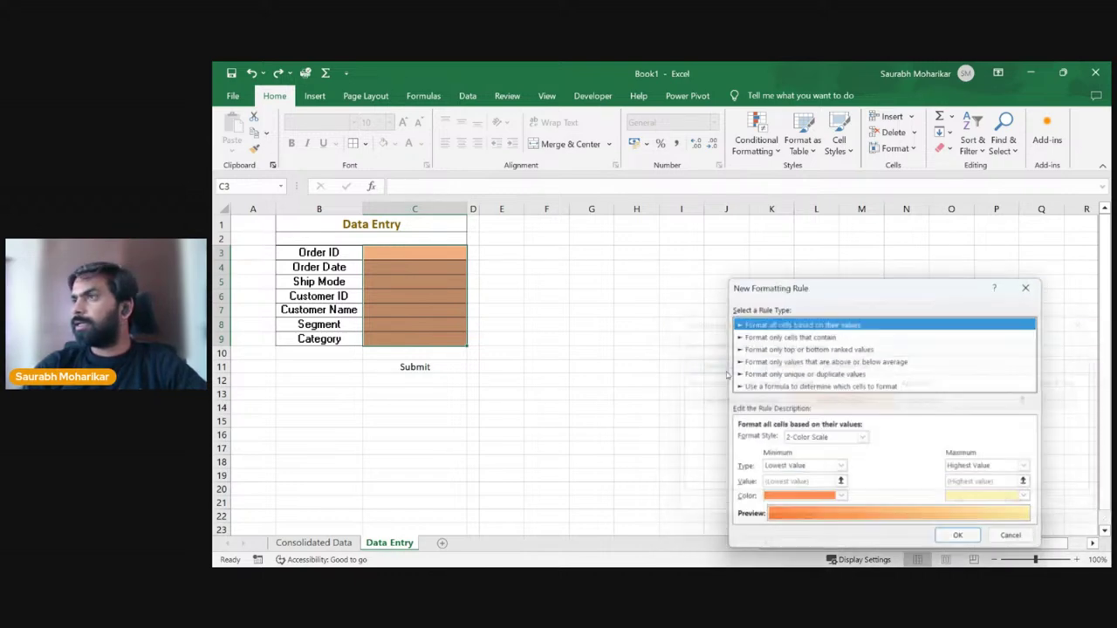
left_click(771, 337)
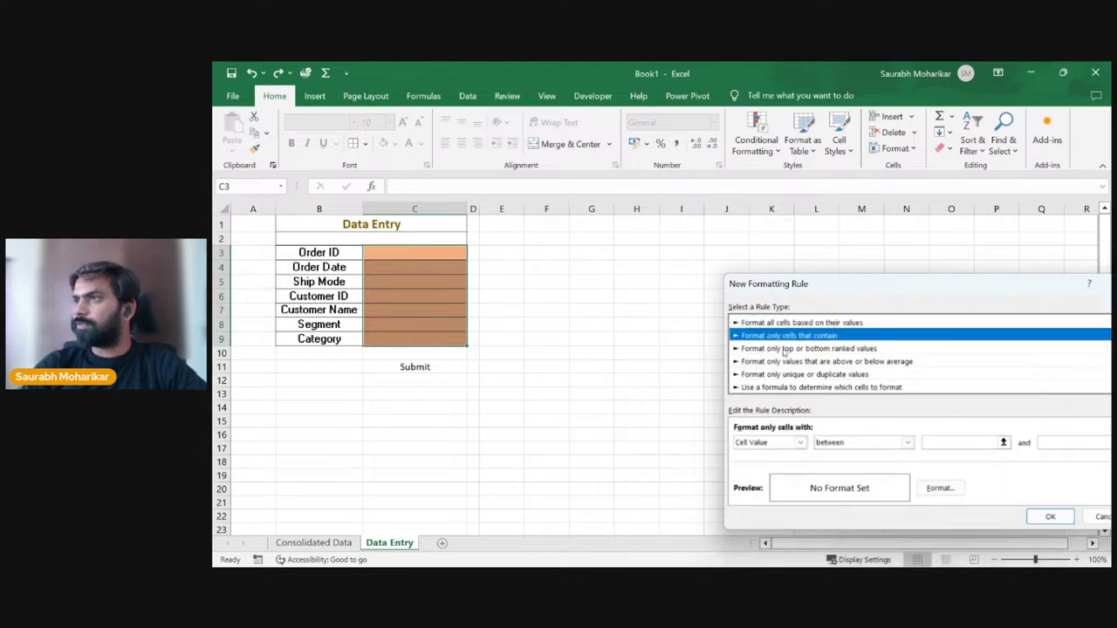
left_click(799, 442)
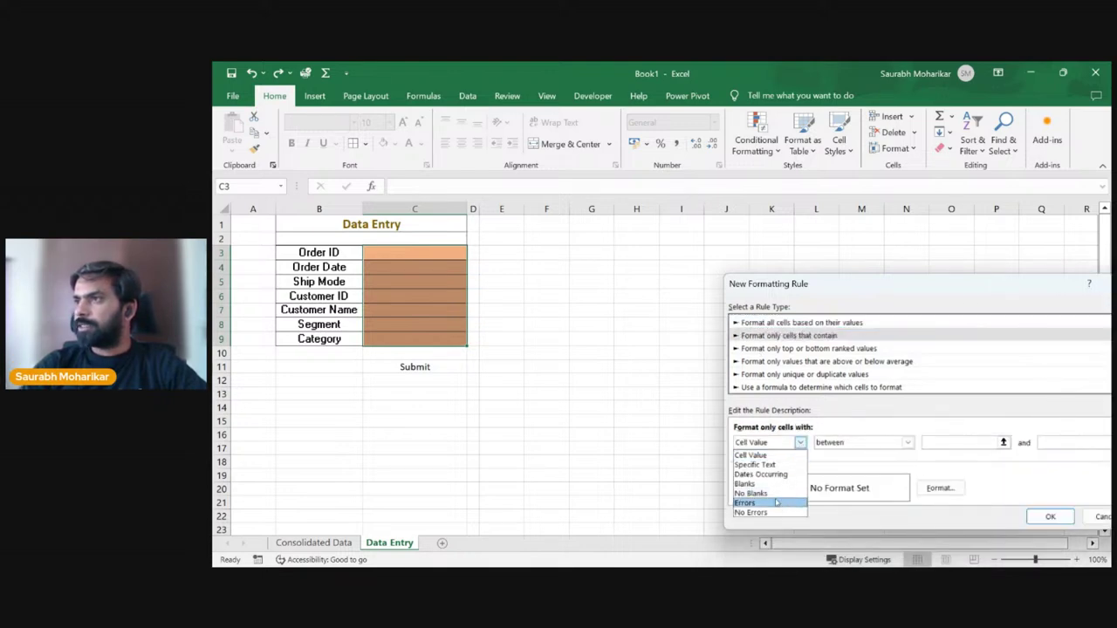
left_click(774, 494)
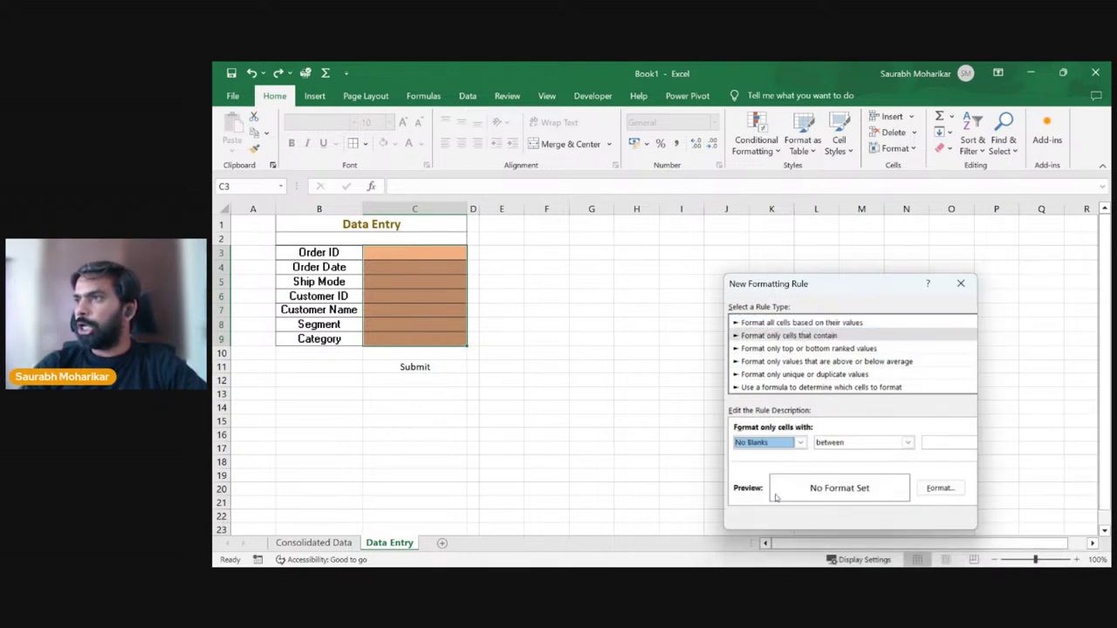
Step: Give the No Blanks rule a white fill and apply it
left_click(938, 488)
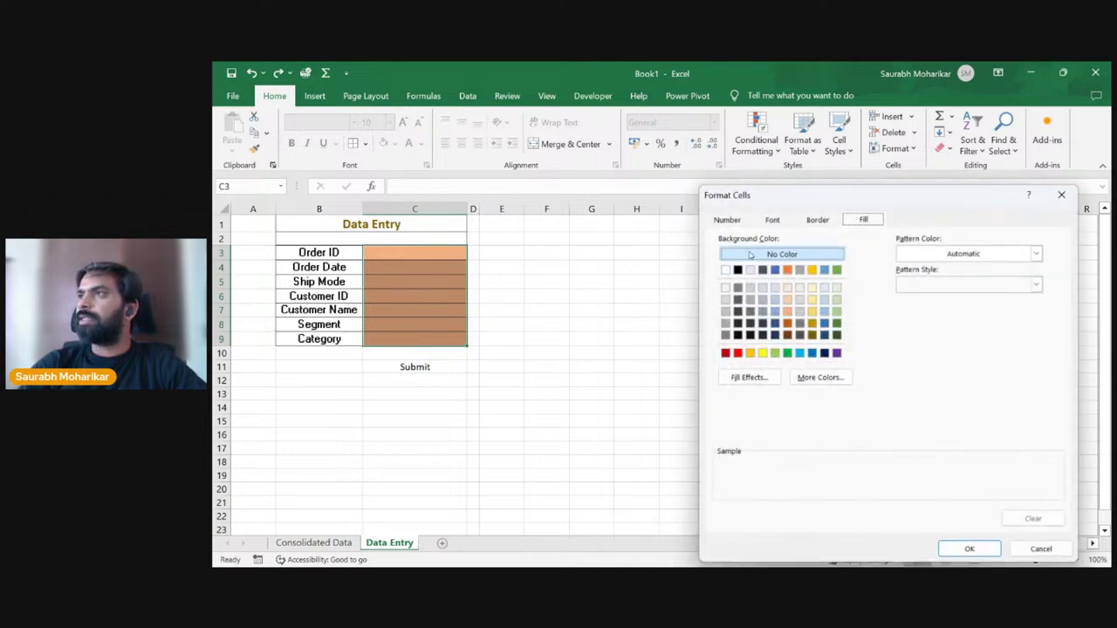
left_click(724, 269)
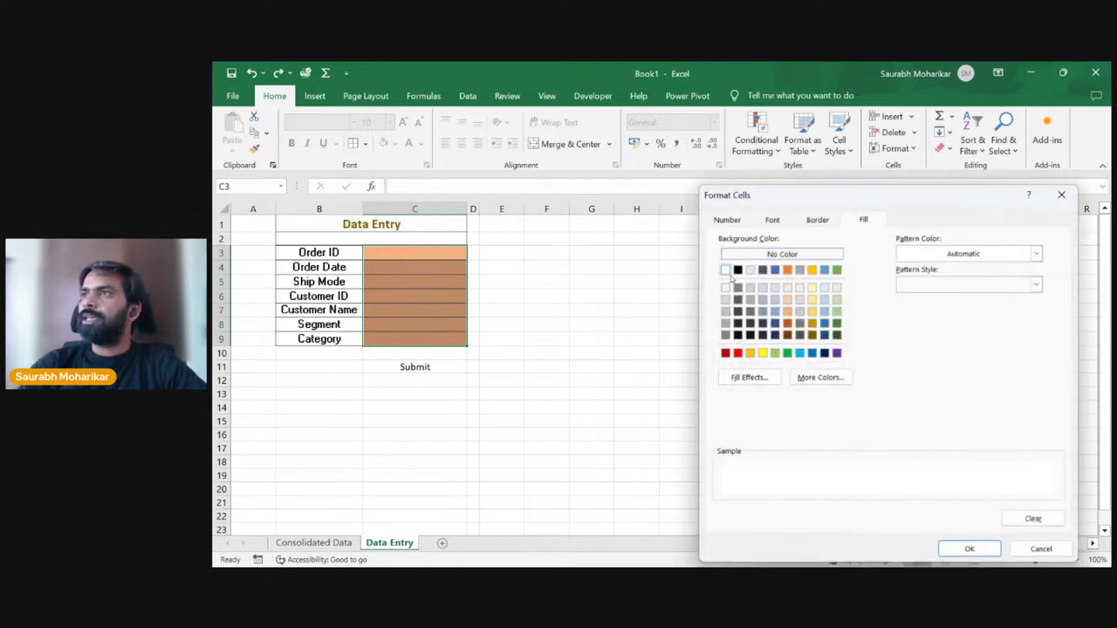
left_click(968, 548)
left_click(889, 517)
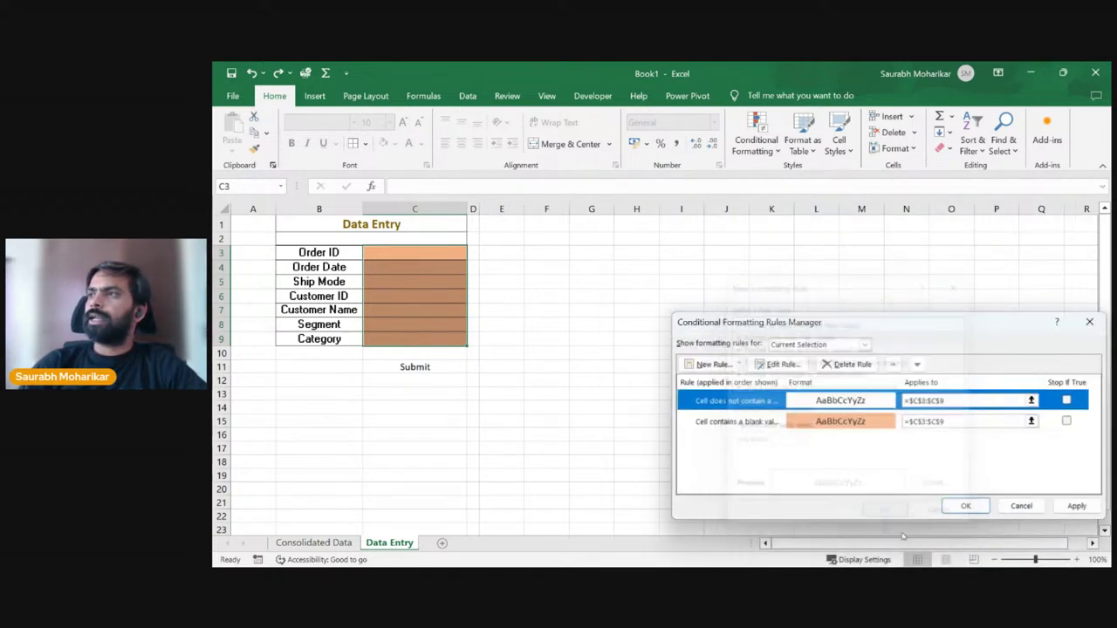
left_click(966, 507)
Step: Test the rule with an entry in C5, then undo it
left_click(436, 277)
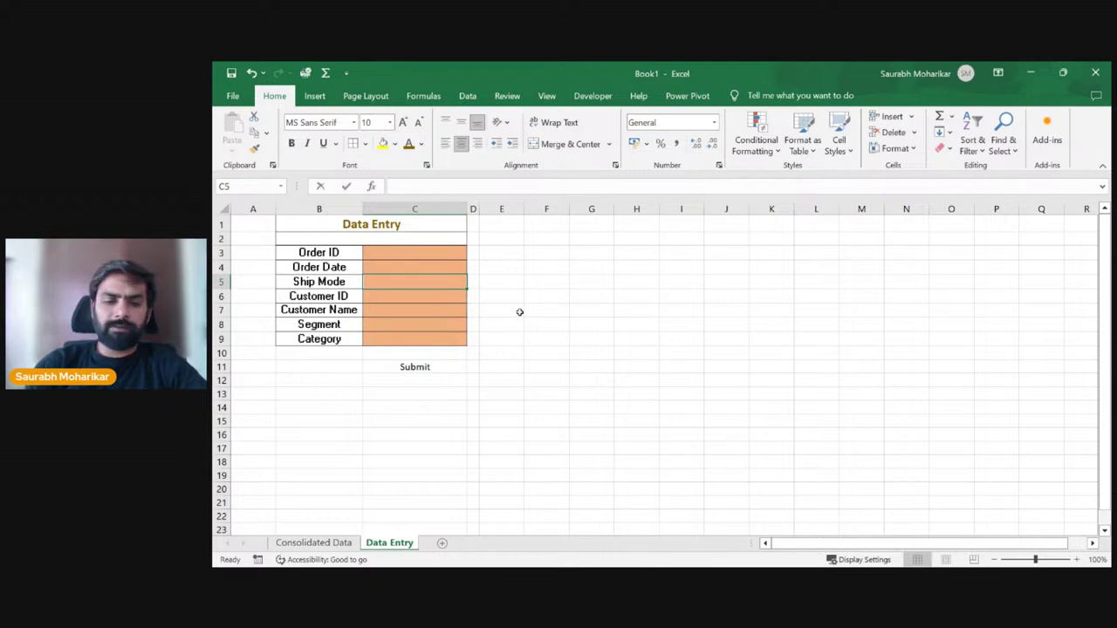
type("sudhcvsd")
key("Return")
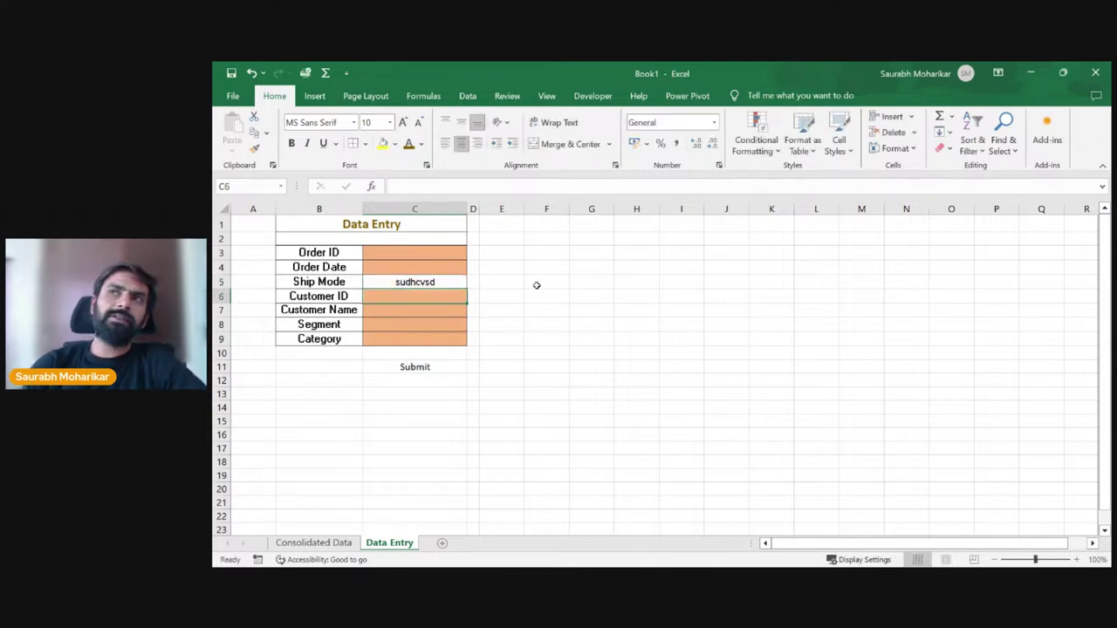
key("ctrl+z")
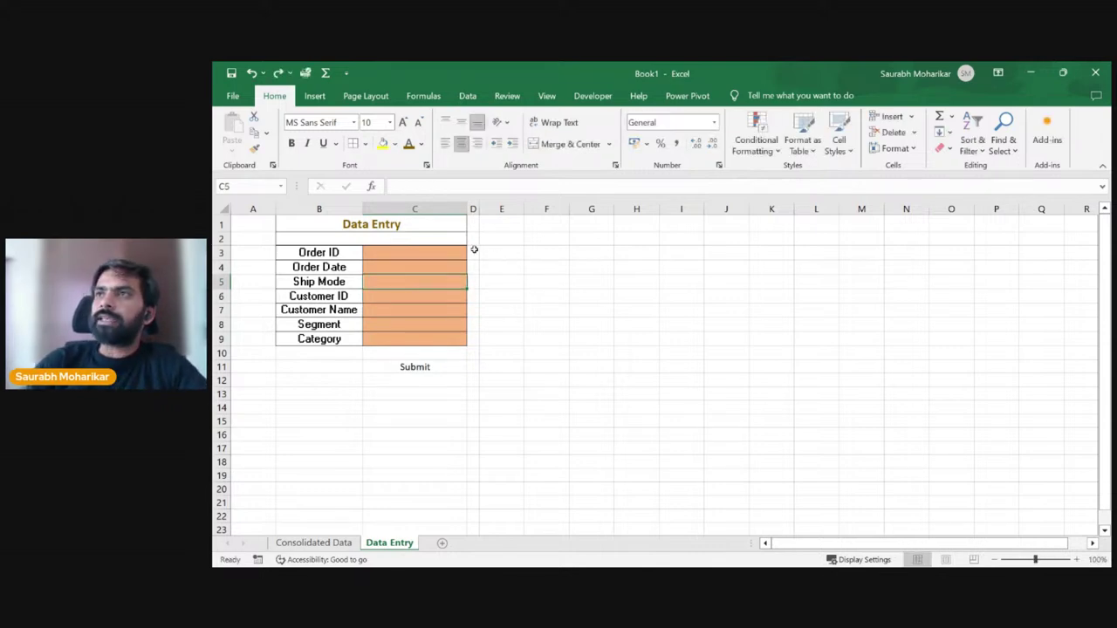
Step: Enter =IF(C3="","","P") in D3 beside the Order ID field
left_click(474, 251)
key("shift+Down")
key("shift+Down")
key("shift+Down")
key("shift+Down")
key("shift+Down")
key("shift+Down")
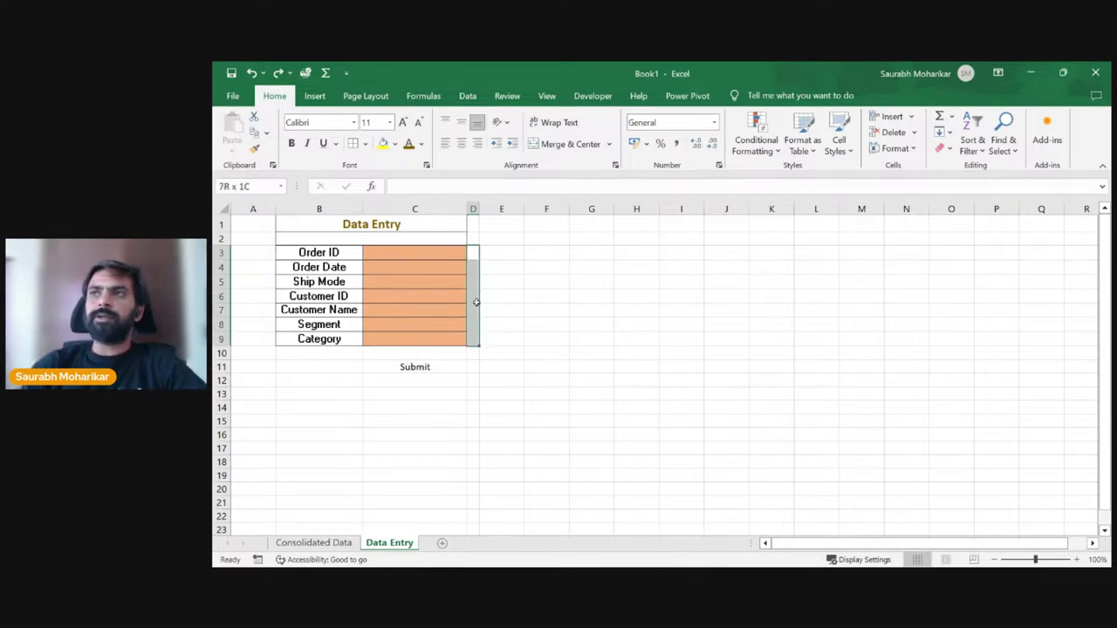
left_click(581, 281)
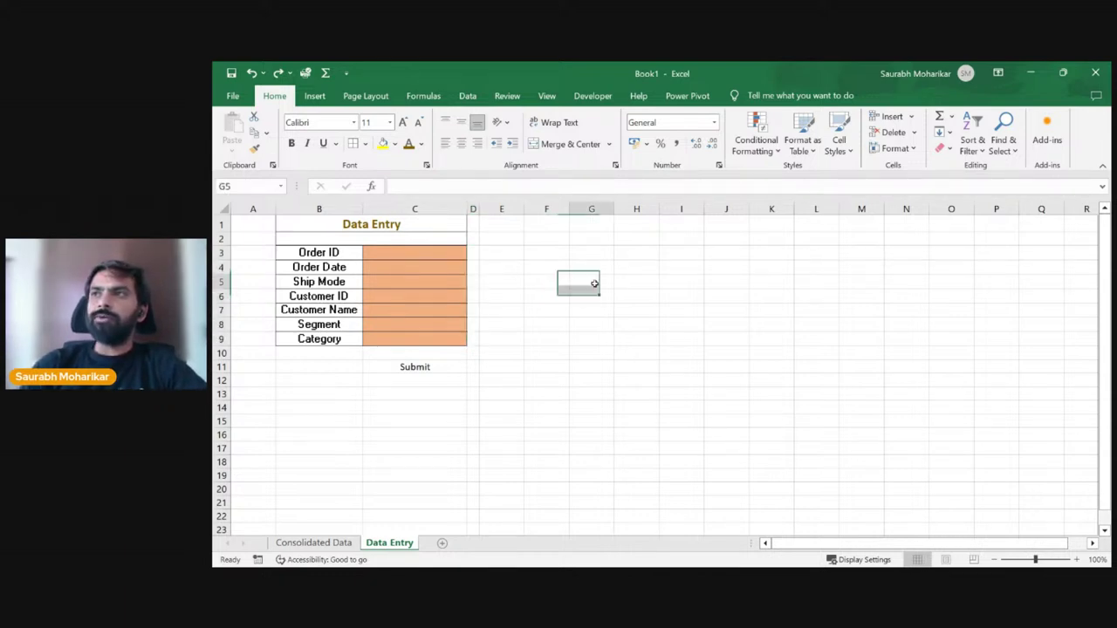
left_click(472, 252)
type("=")
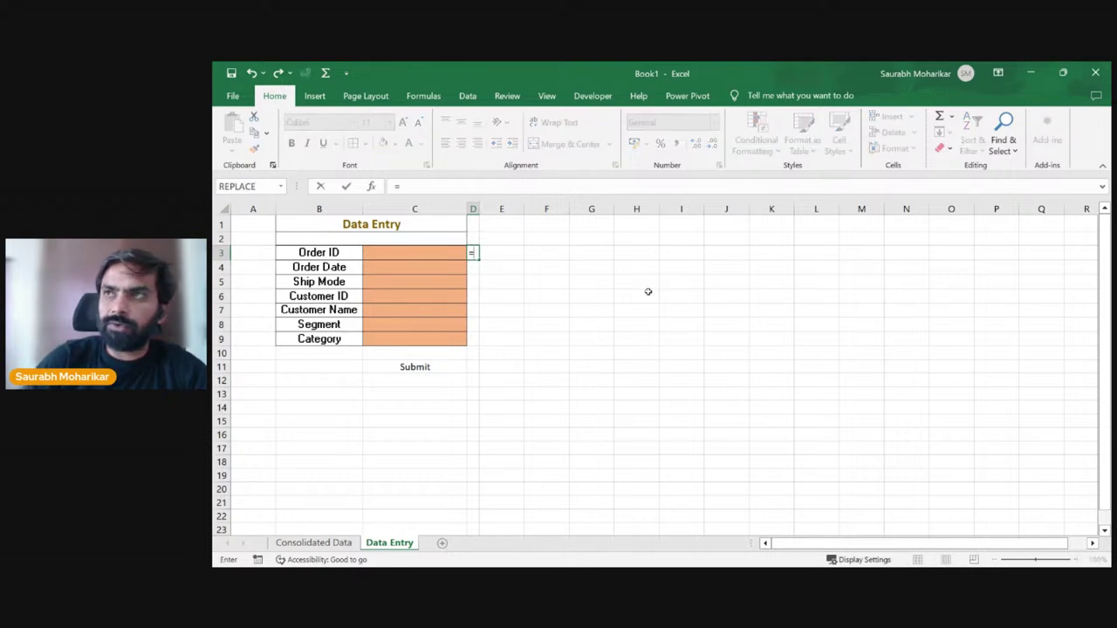
type("if")
key("Tab")
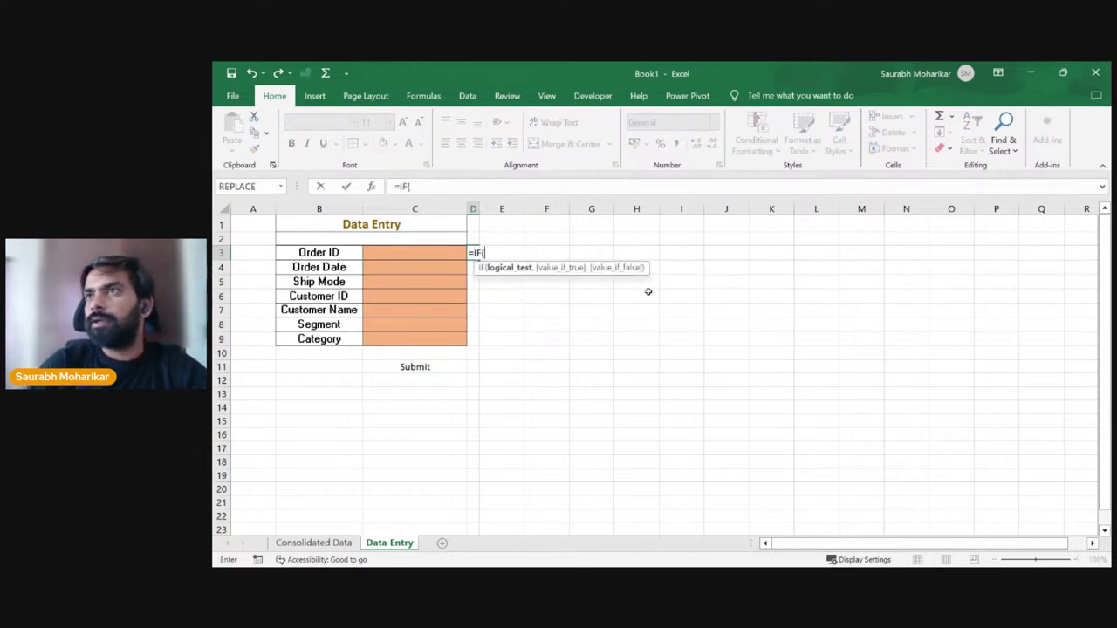
left_click(401, 250)
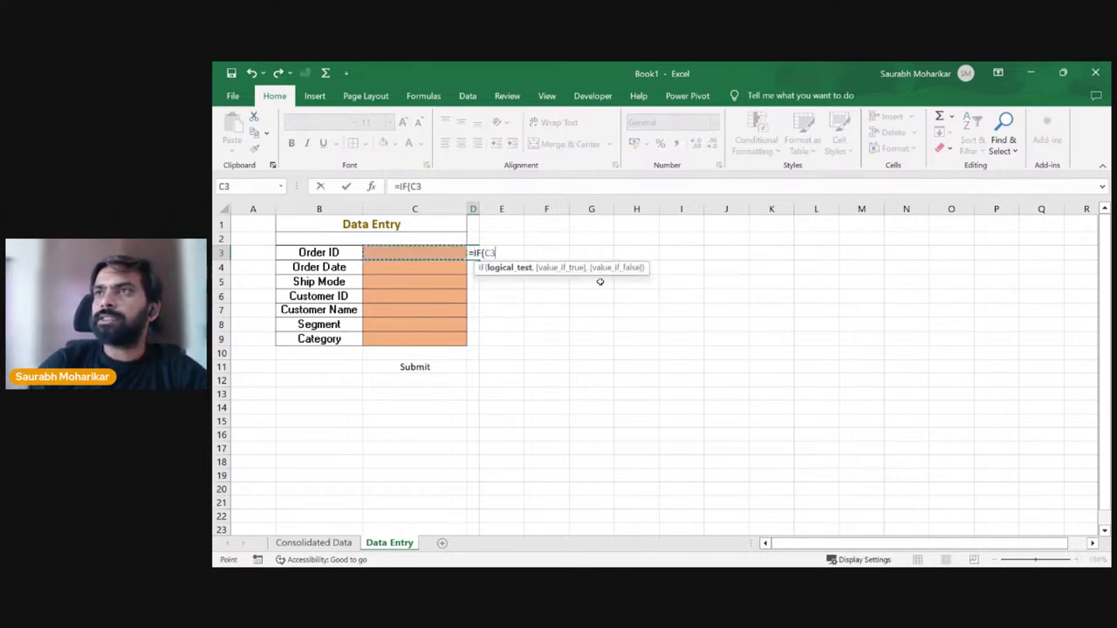
type("=")
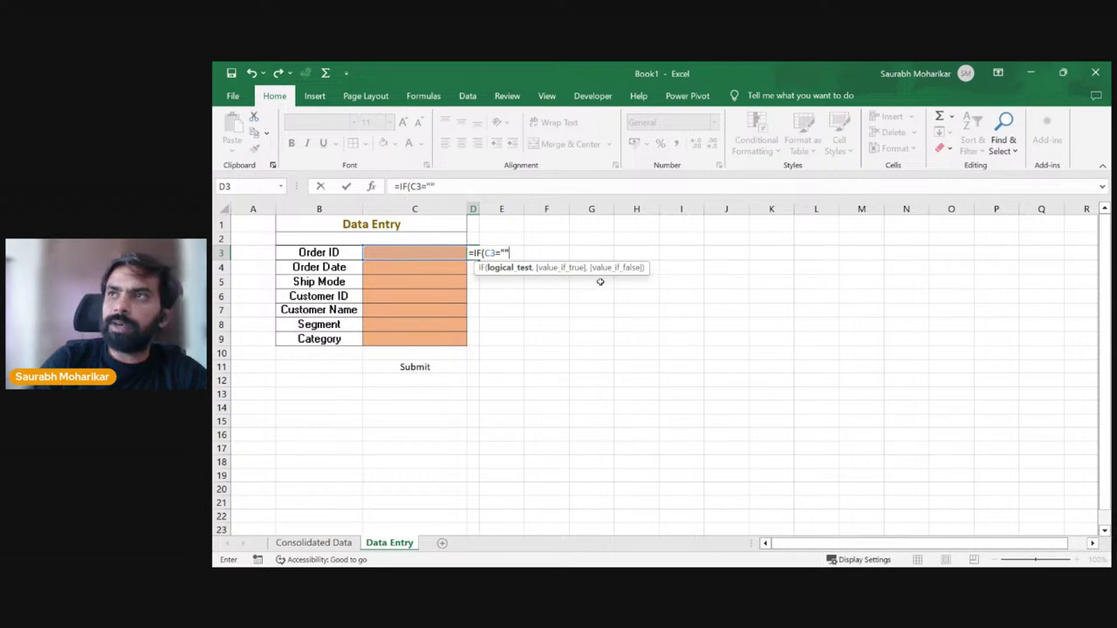
type("\"\",")
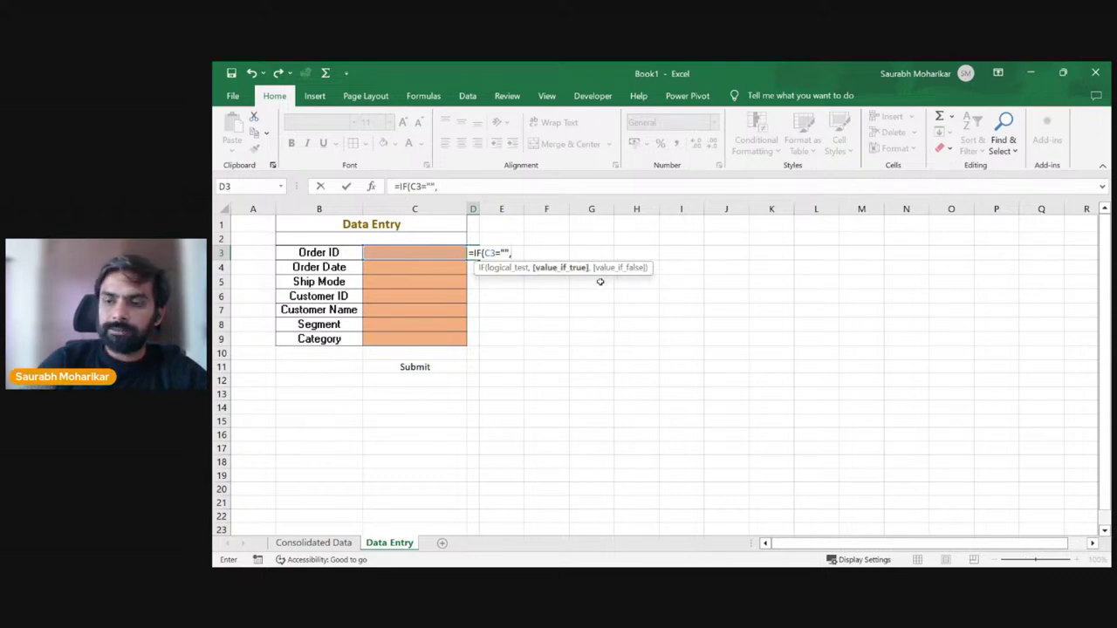
type("\"\",")
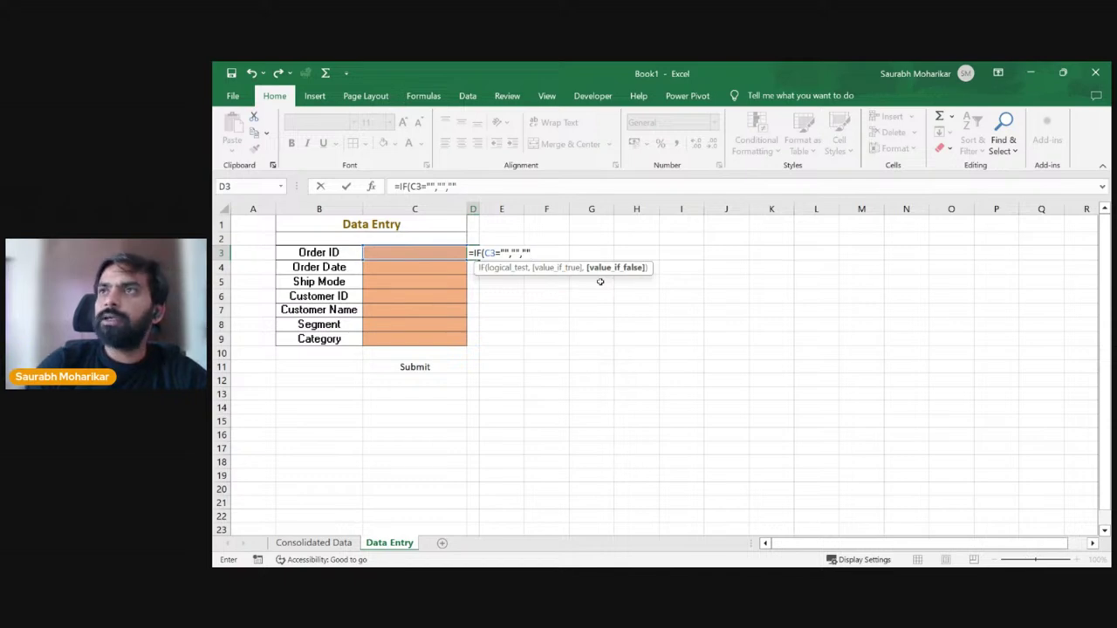
left_click(521, 186)
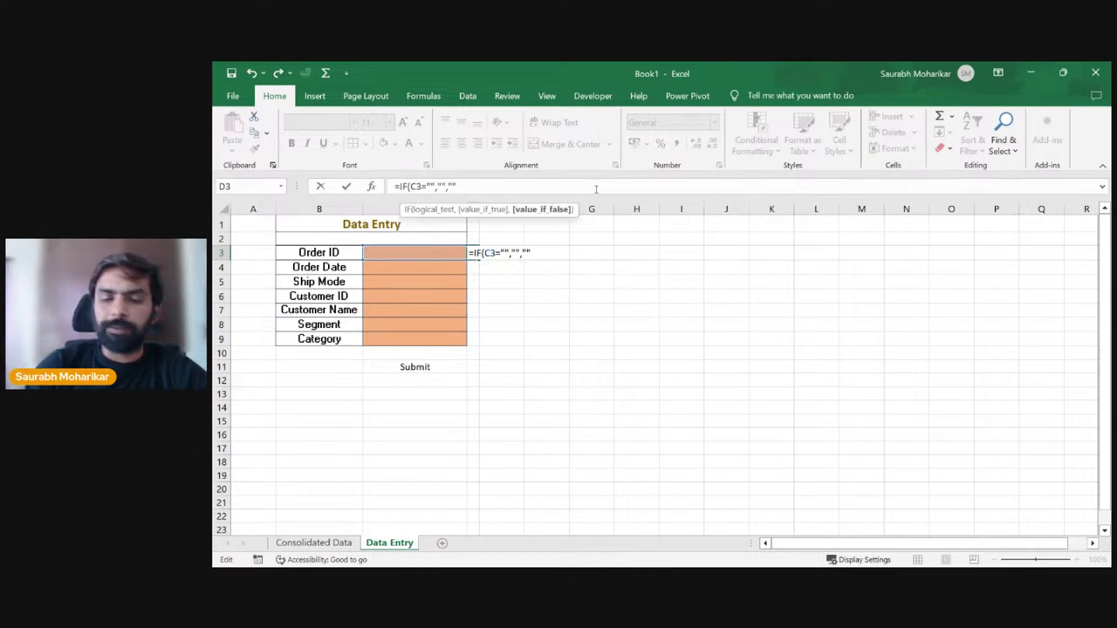
type("\"P\"")
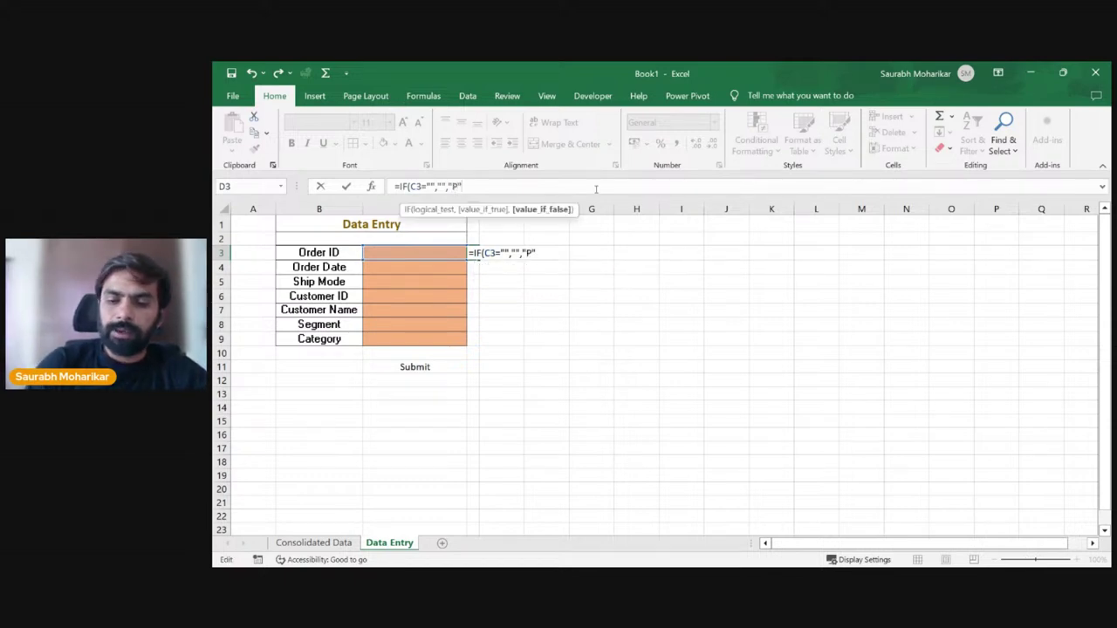
type(")")
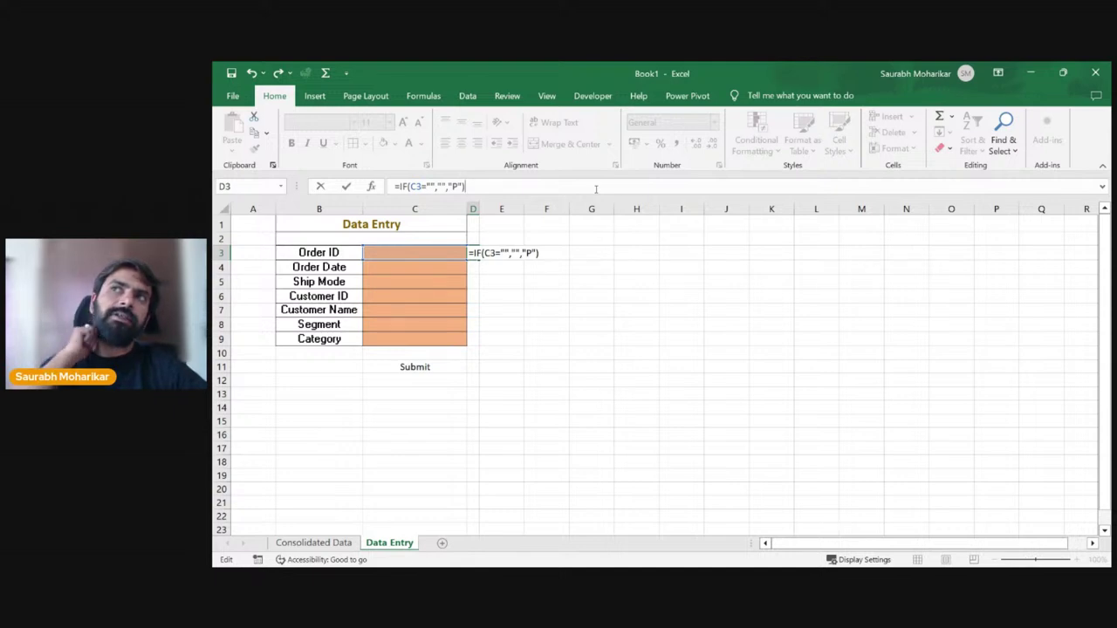
key("Return")
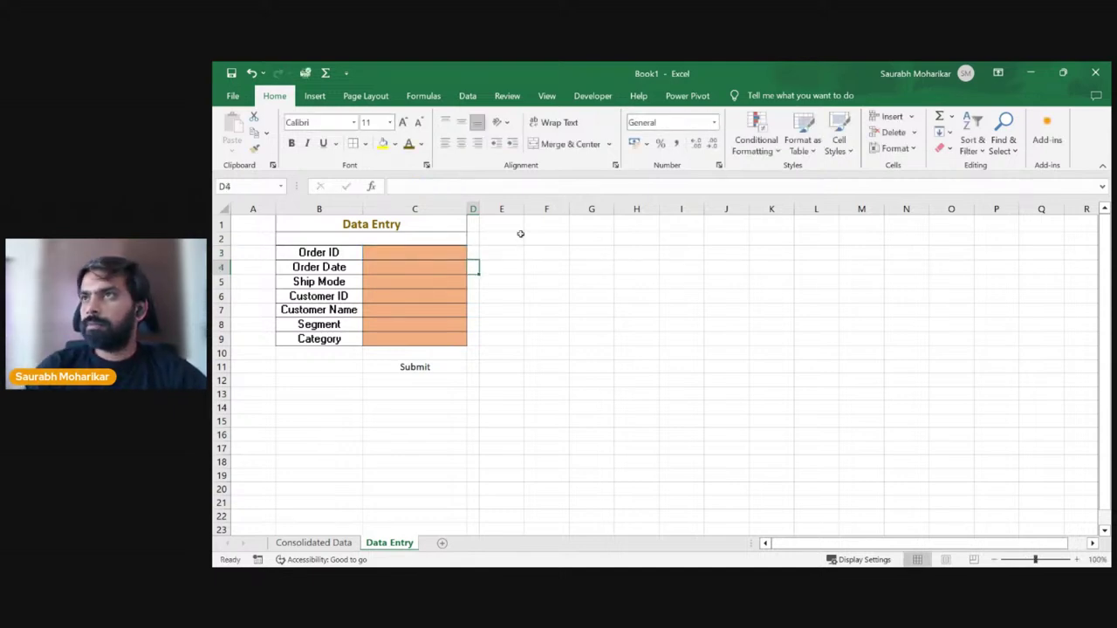
Step: Set cell D3's font to Wingdings 2 so 'P' shows as a tick
left_click(477, 251)
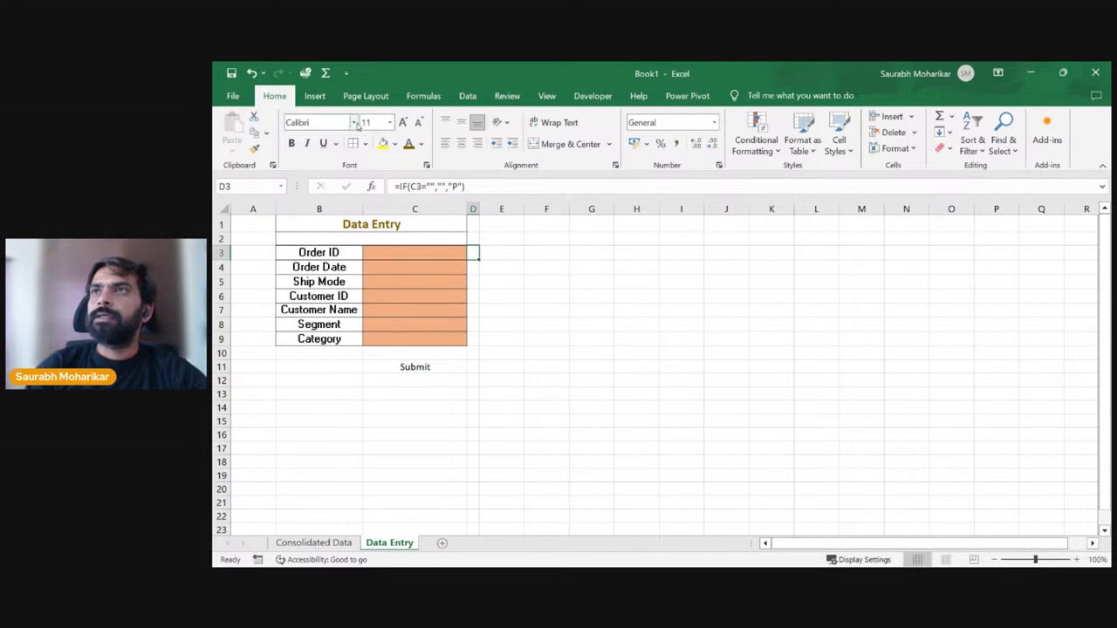
left_click(353, 123)
scroll(383, 368, "down", 3)
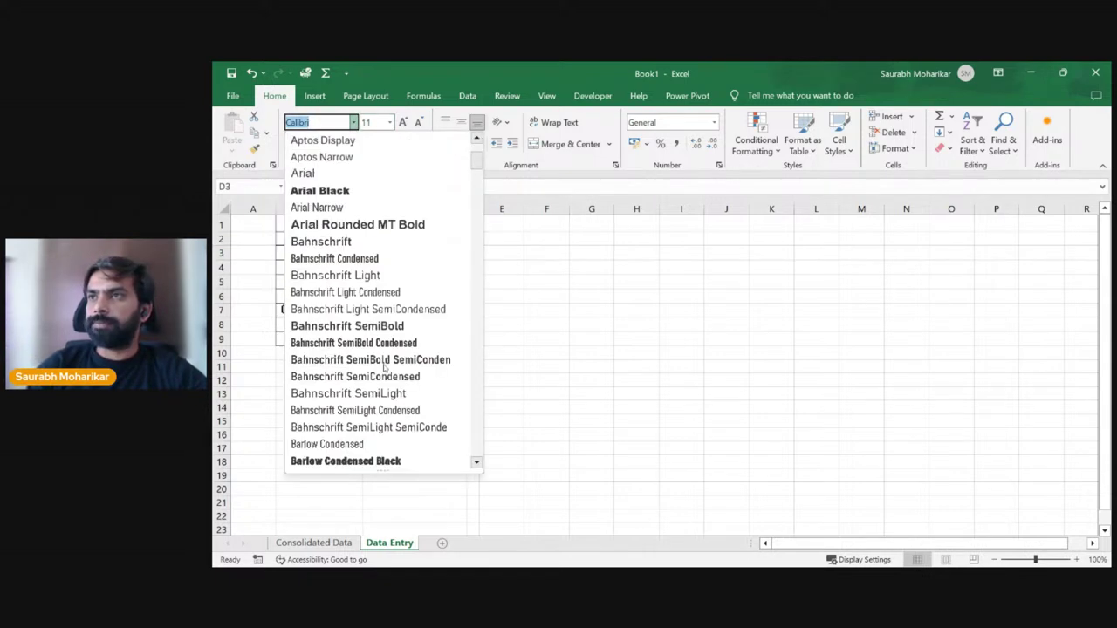
scroll(383, 369, "down", 2)
scroll(467, 419, "down", 20)
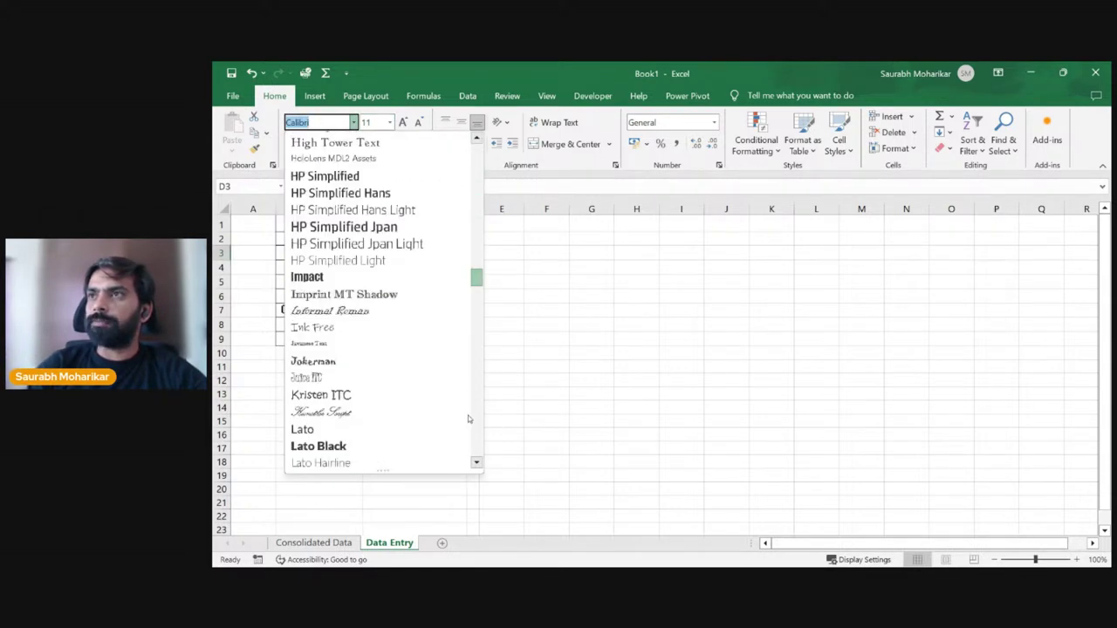
scroll(467, 415, "down", 20)
scroll(479, 428, "up", 7)
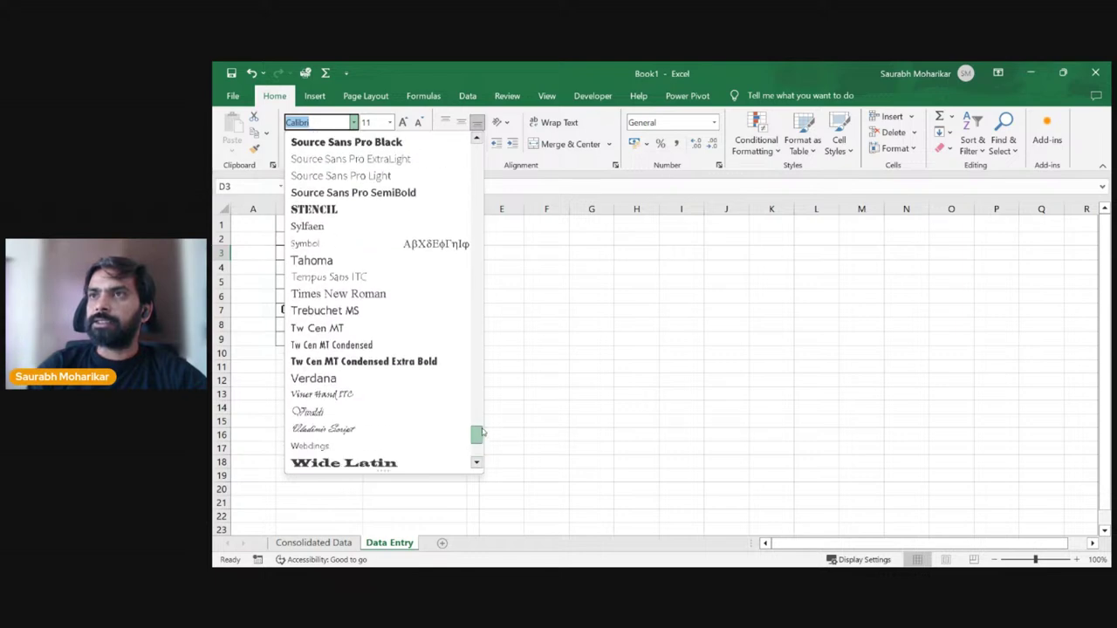
scroll(482, 432, "down", 5)
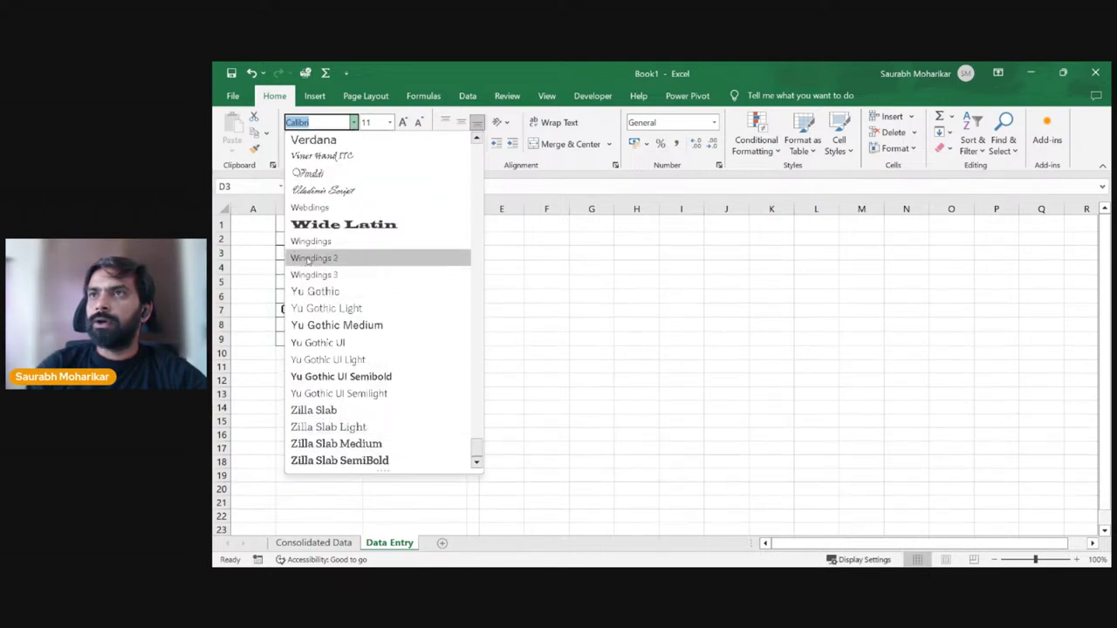
left_click(366, 258)
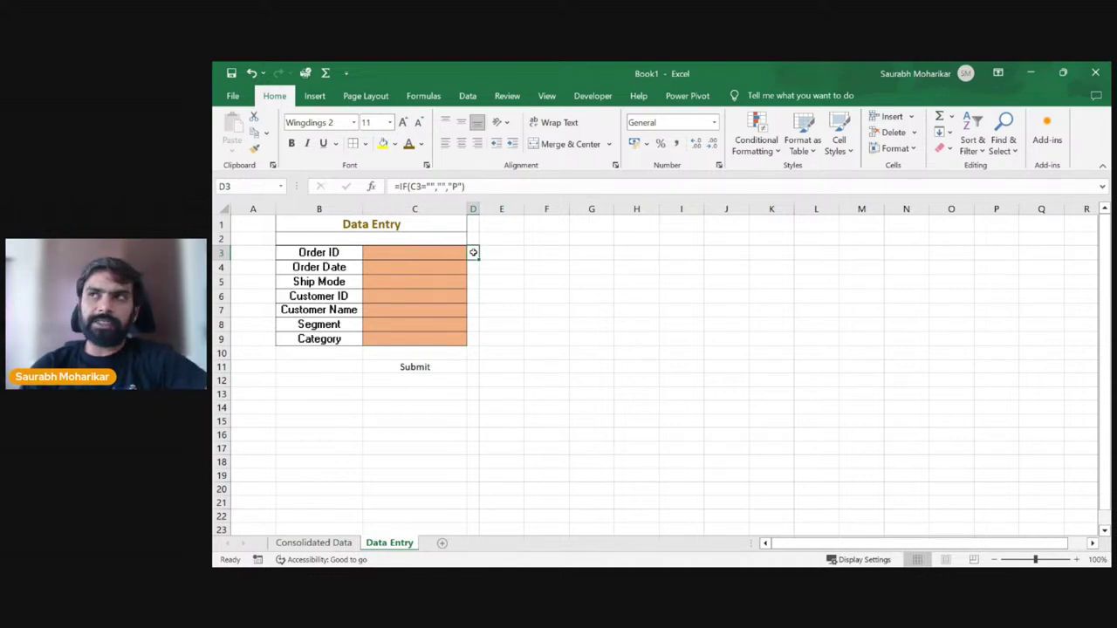
left_click(456, 252)
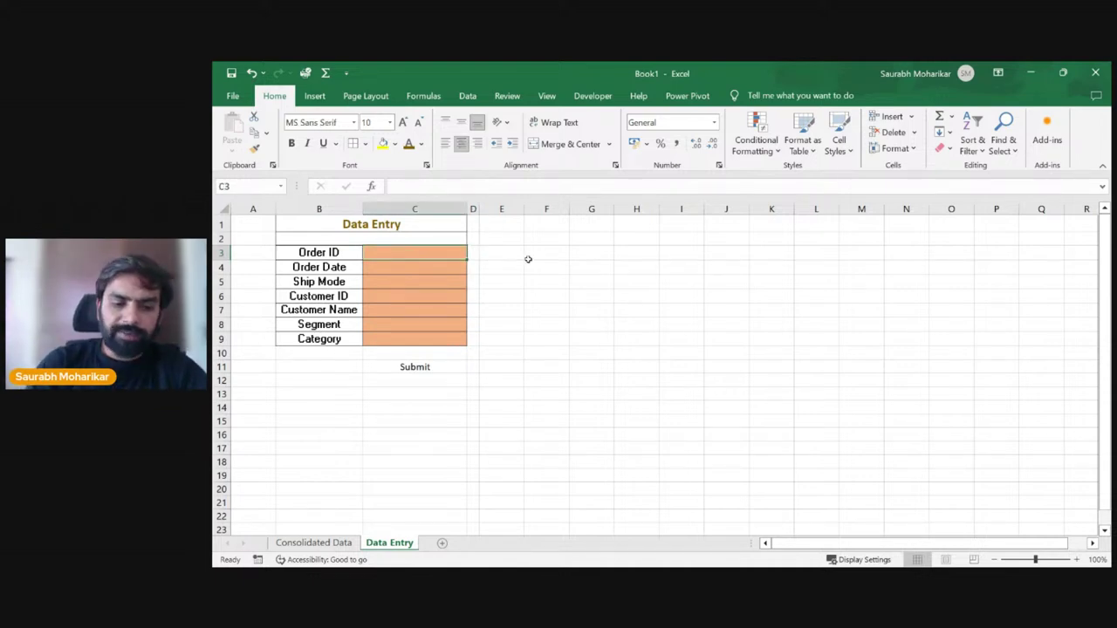
Step: Enter test Order ID 'idcbidsjbc' in C3 and review the conditional formatting rules
type("idcbidsjbc")
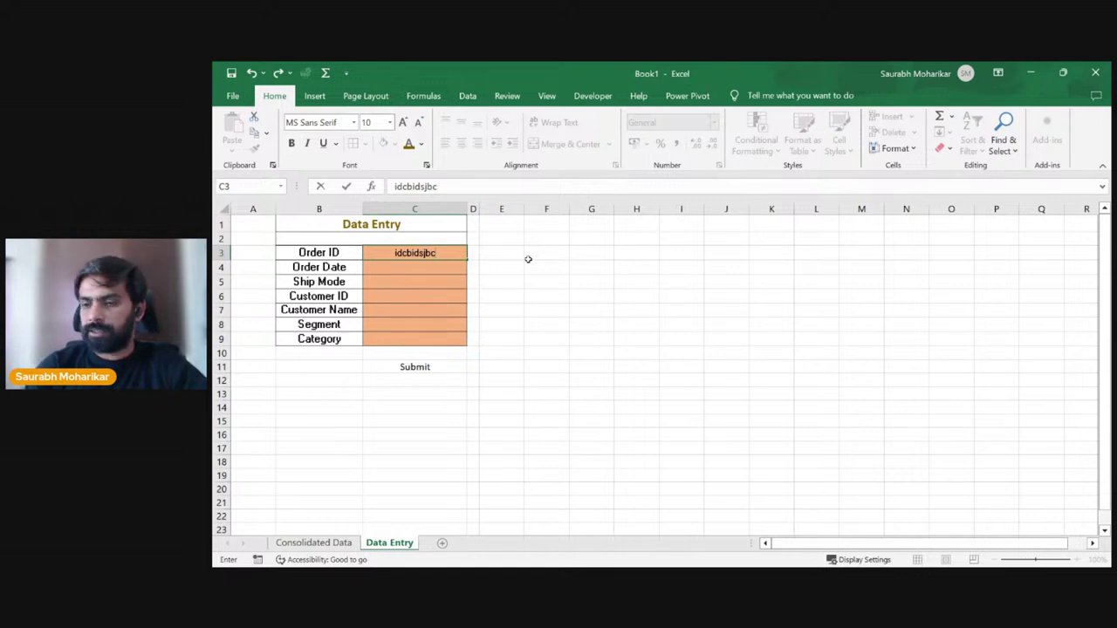
key("Return")
left_click(475, 251)
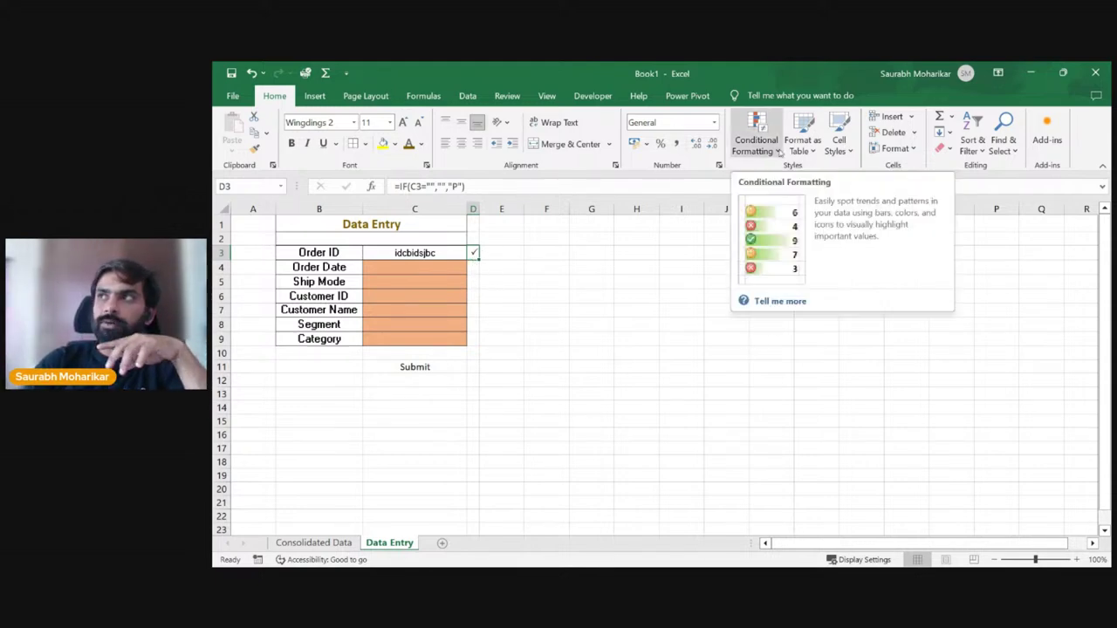
left_click(776, 151)
left_click(801, 339)
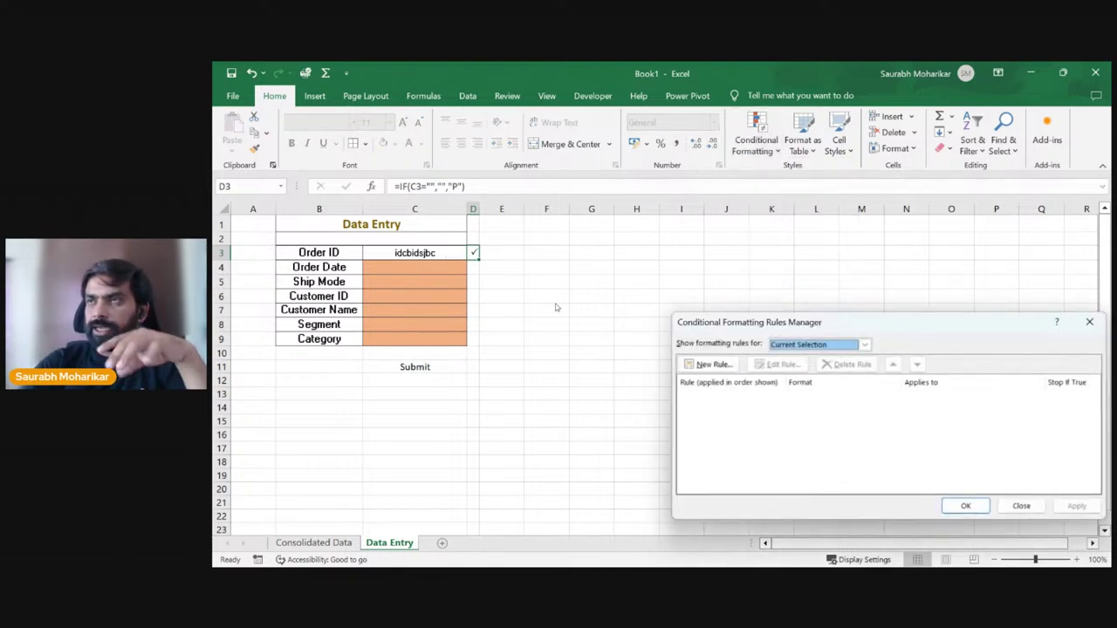
left_click(1021, 506)
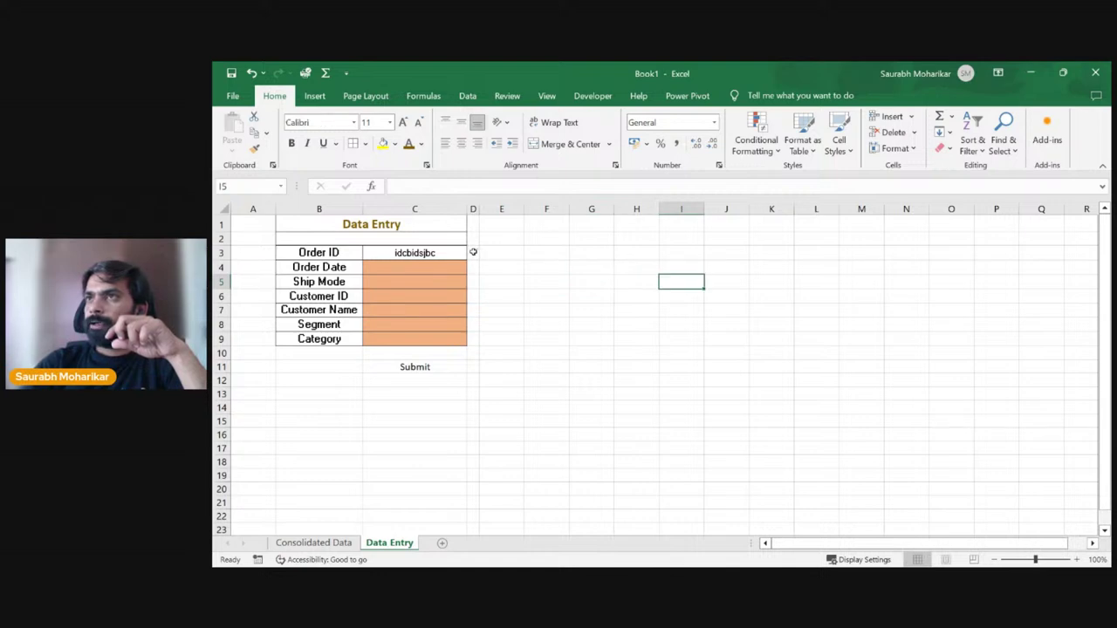
Step: Copy the check formula from D3 into D4:D9
key("ctrl+c")
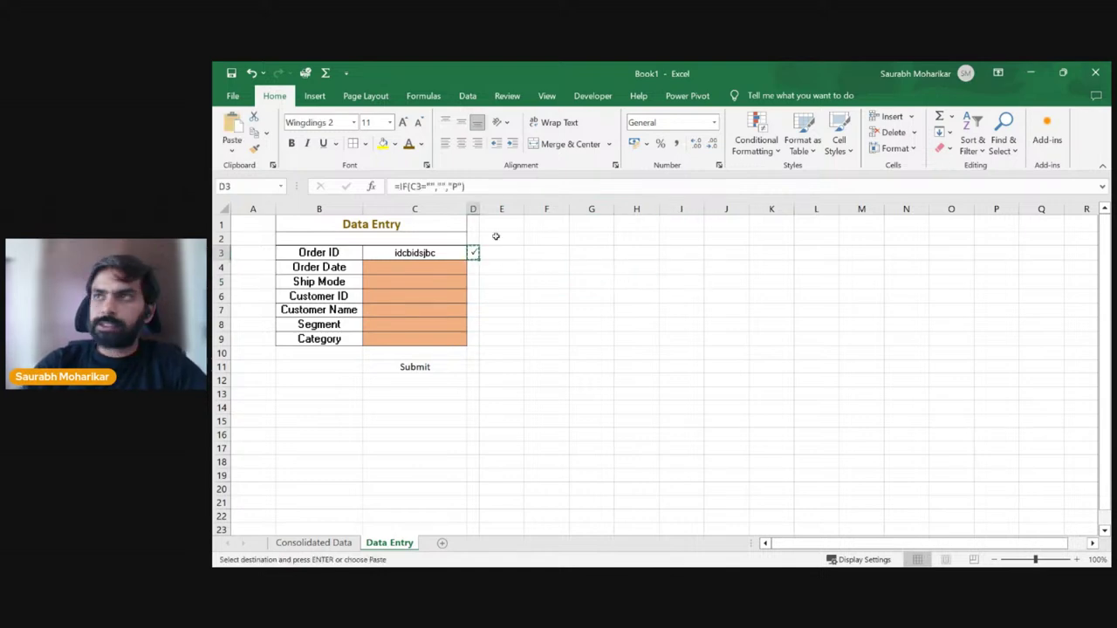
left_click_drag(473, 266, 475, 346)
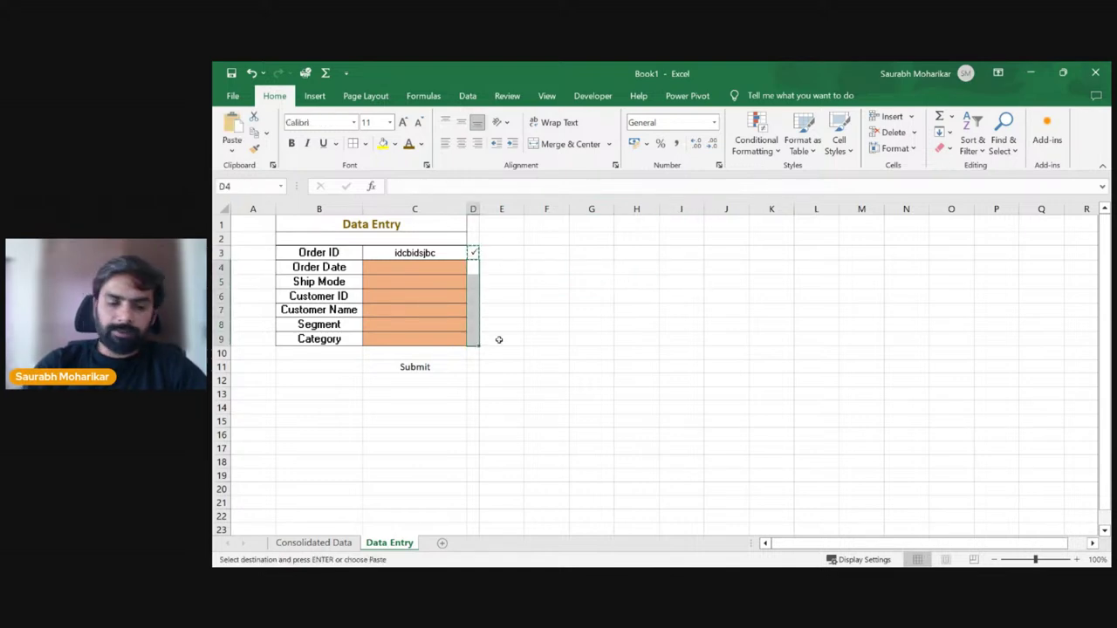
key("ctrl+v")
left_click(583, 285)
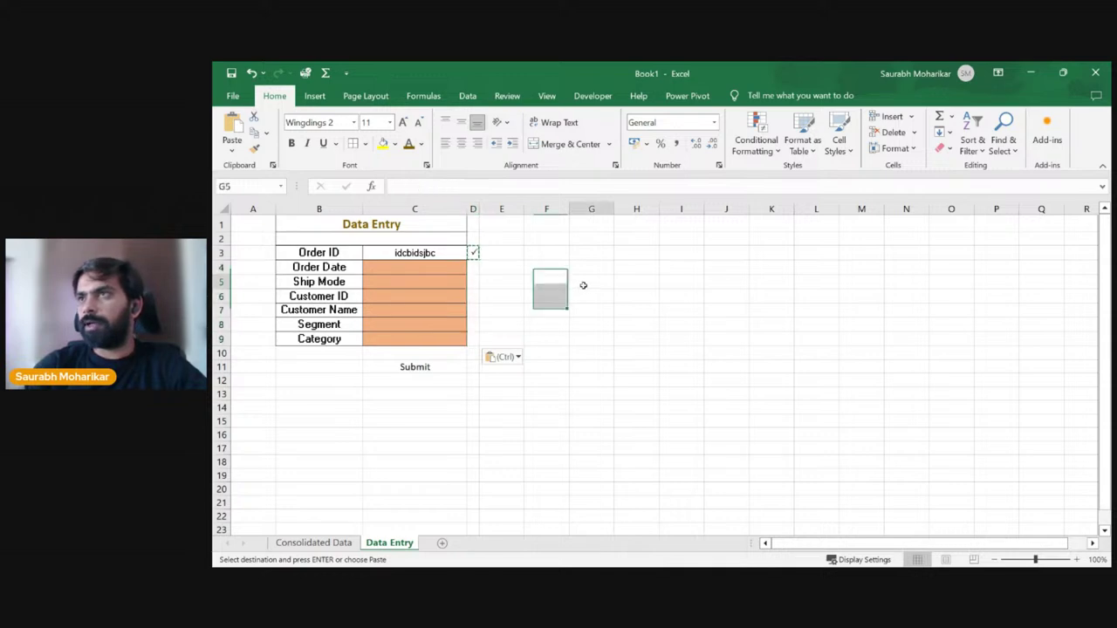
Step: Enter test values in Order Date, Customer ID, Segment and Category (C4, C6, C8, C9)
left_click(424, 271)
type("acsdz")
left_click(743, 353)
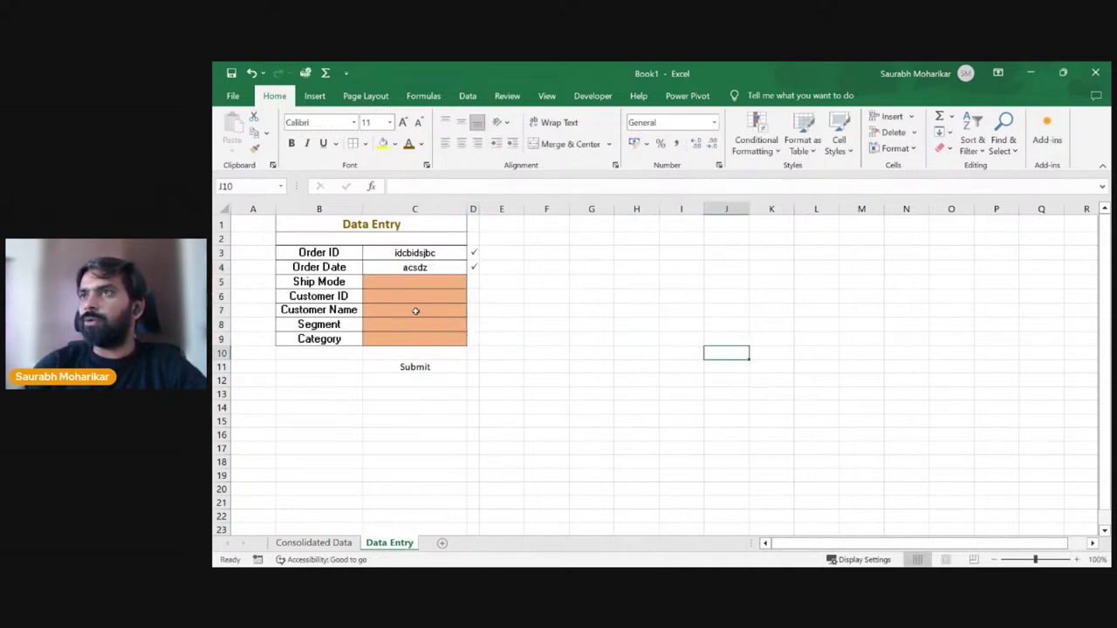
left_click(411, 299)
type("zxxz")
left_click(621, 353)
left_click(424, 321)
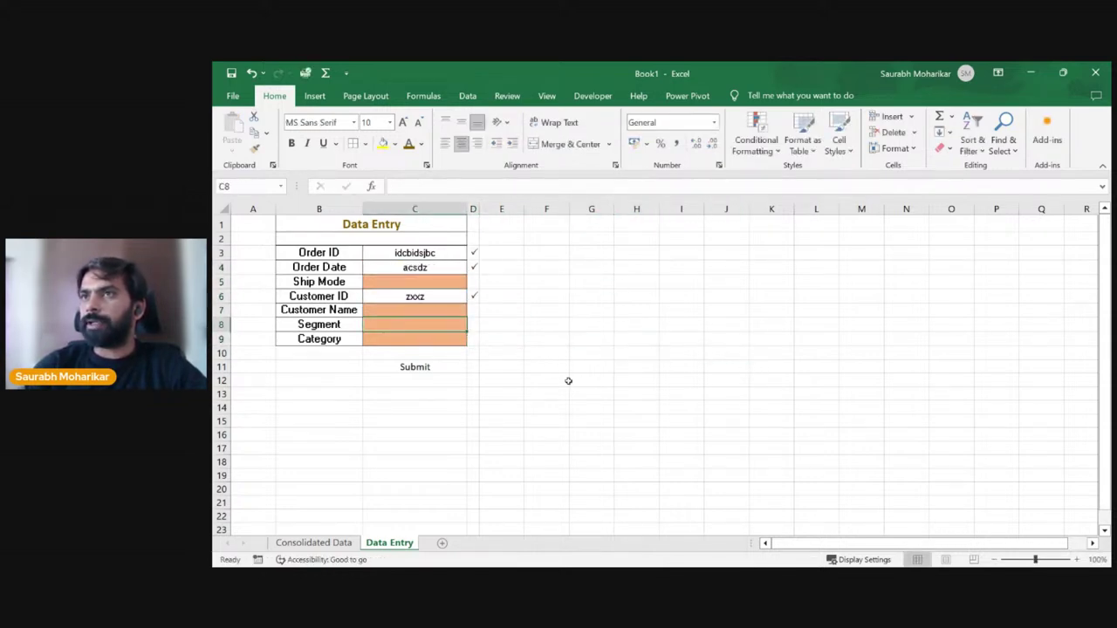
type("zx dx")
left_click(572, 382)
left_click(424, 349)
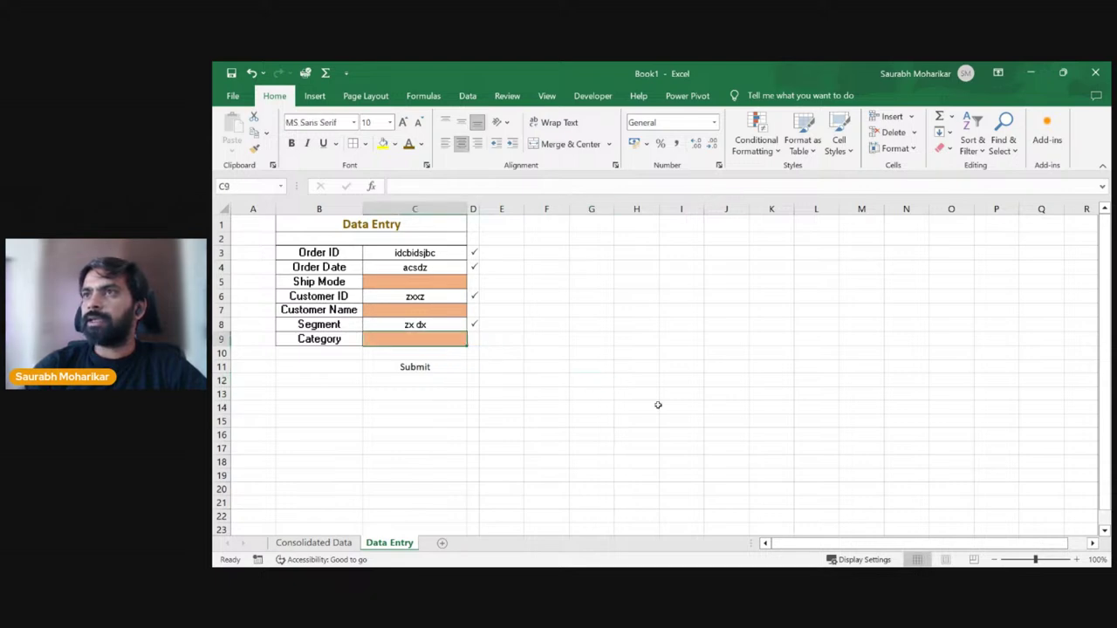
type("dcsd")
left_click(551, 353)
Step: Enter test values 'zdcsd' for Customer Name and 'sdds' for Ship Mode
left_click(425, 310)
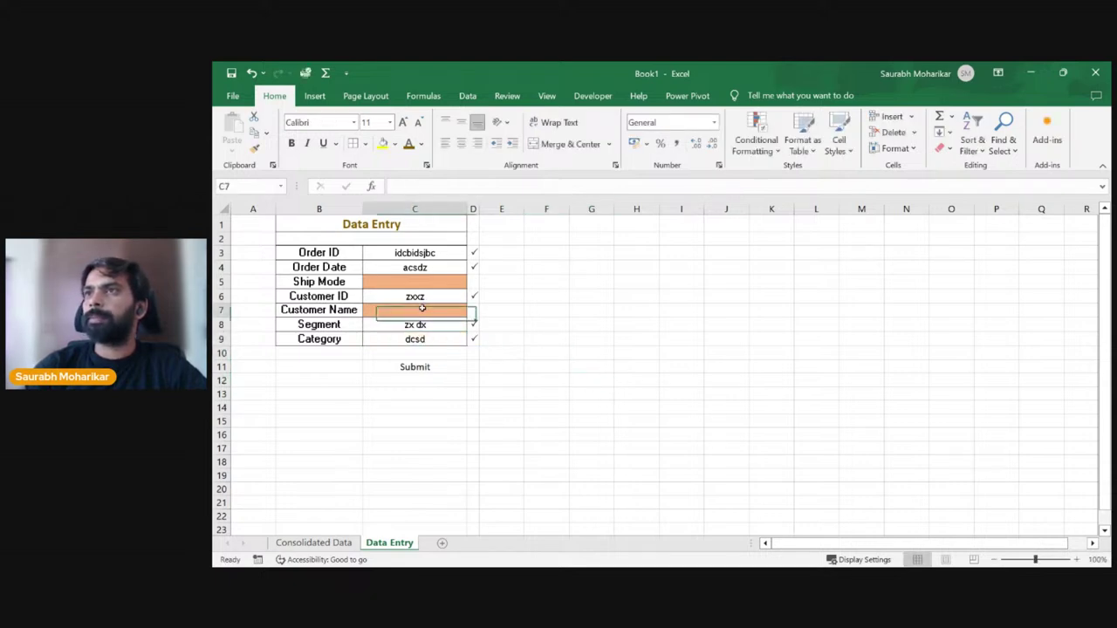
type("zdcsd")
left_click(404, 281)
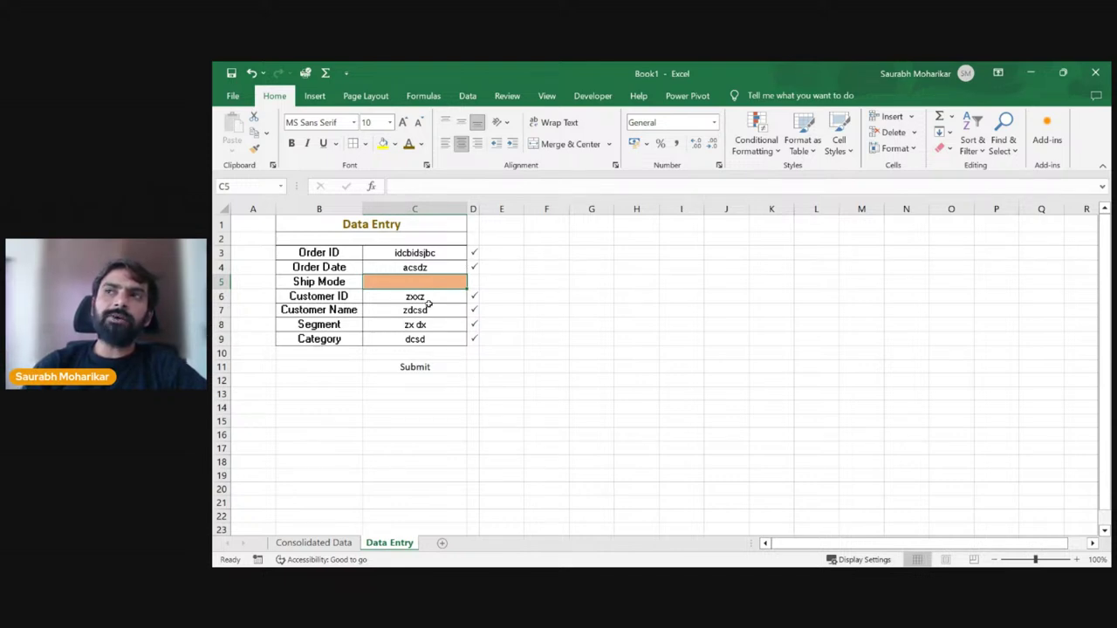
type("sdds")
left_click(681, 297)
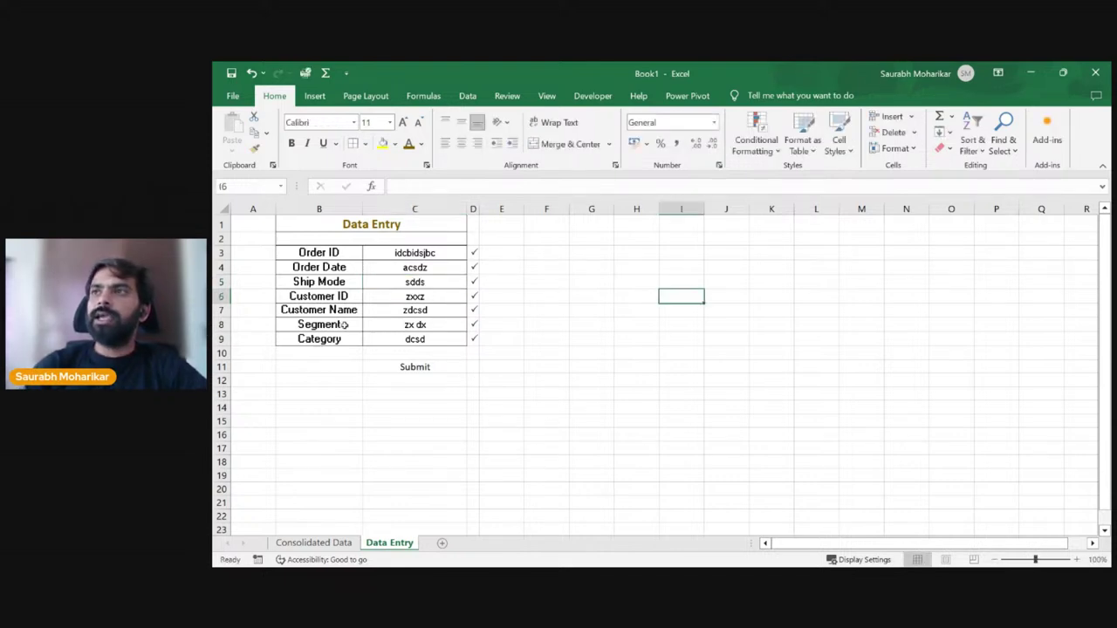
left_click(426, 369)
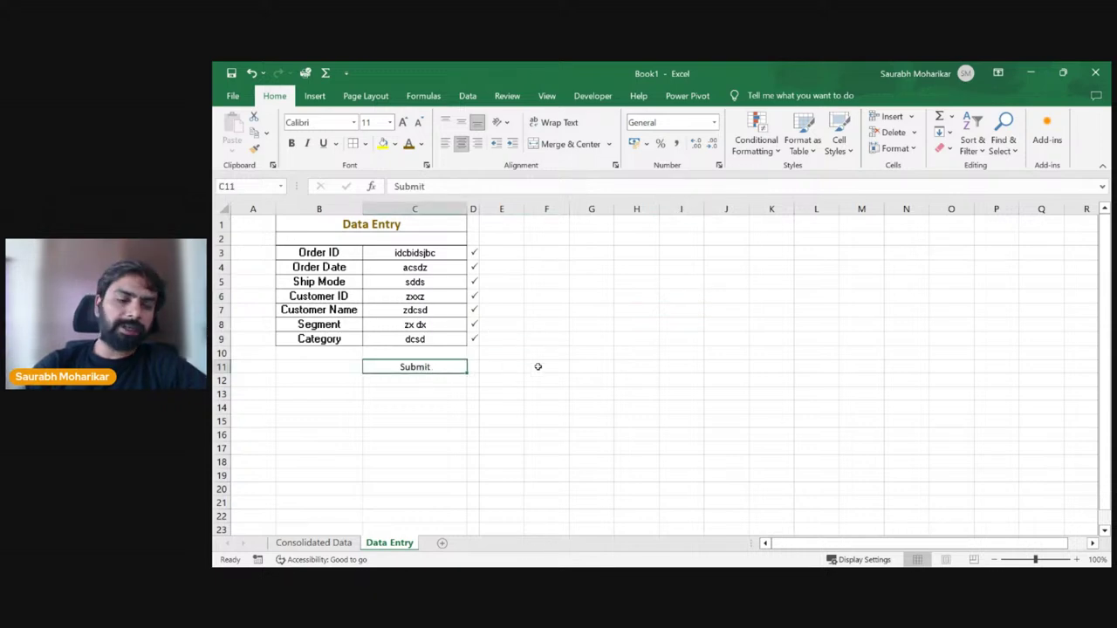
Step: Undo the test entries in the form fields
key("ctrl+z")
key("ctrl+z")
key("ctrl+z")
key("ctrl+z")
key("ctrl+z")
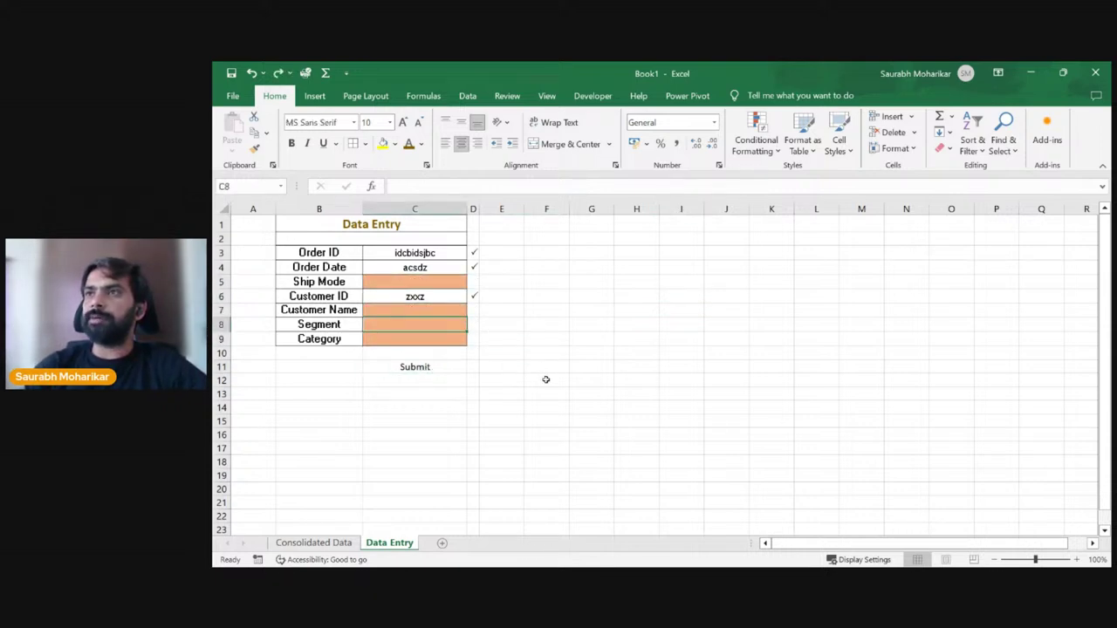
key("ctrl+z")
left_click(473, 253)
Step: Fill the D3 check formula back down to D9
key("ctrl+c")
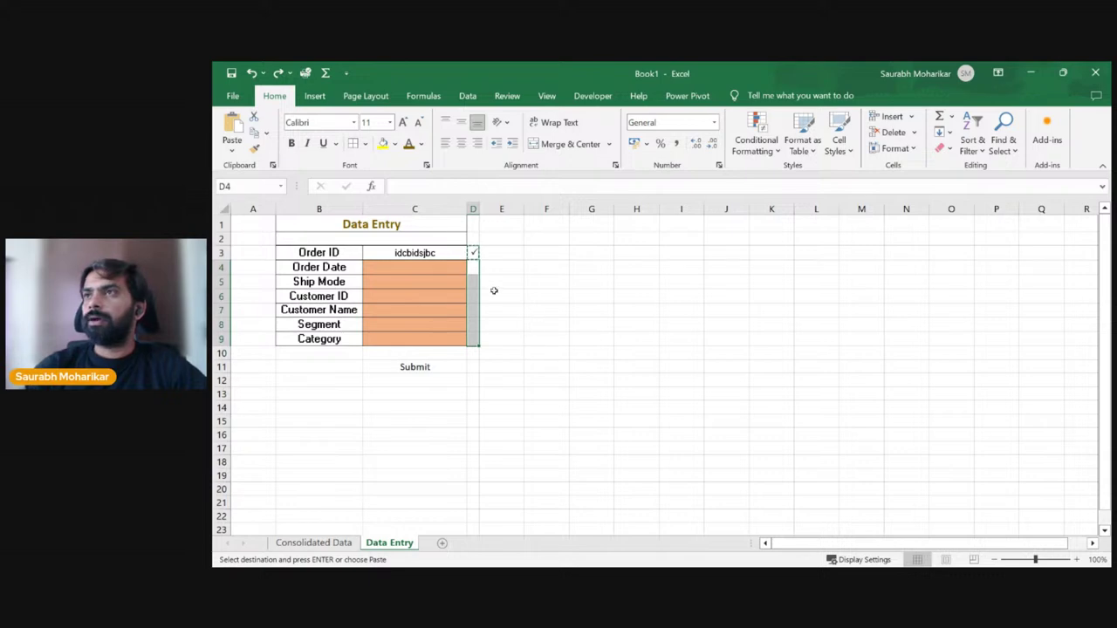
left_click(548, 269)
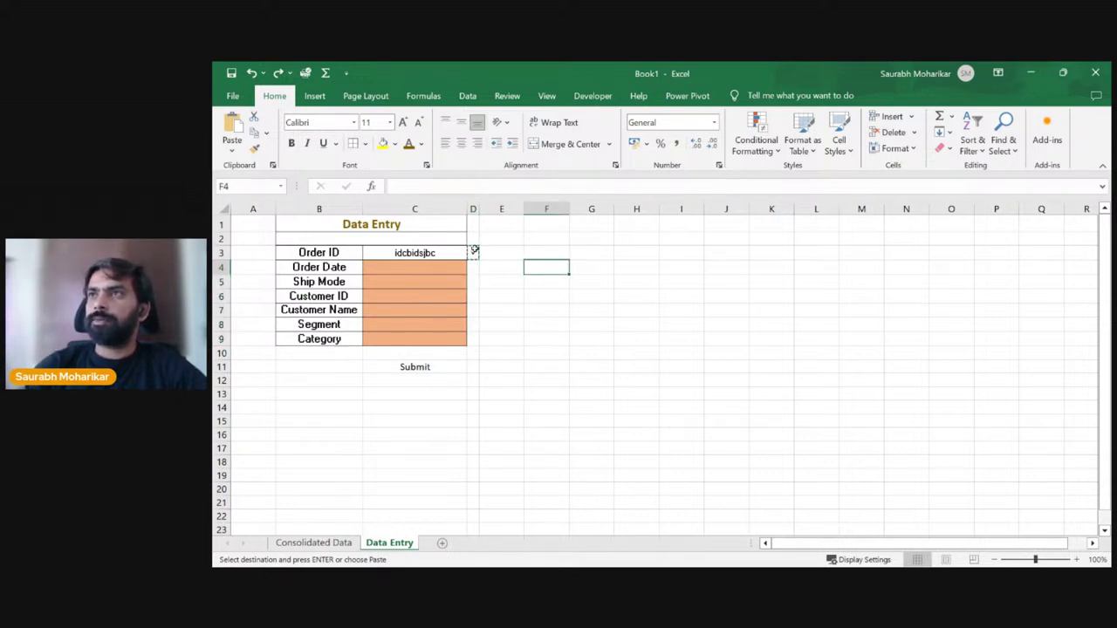
left_click(474, 252)
left_click_drag(478, 259, 479, 342)
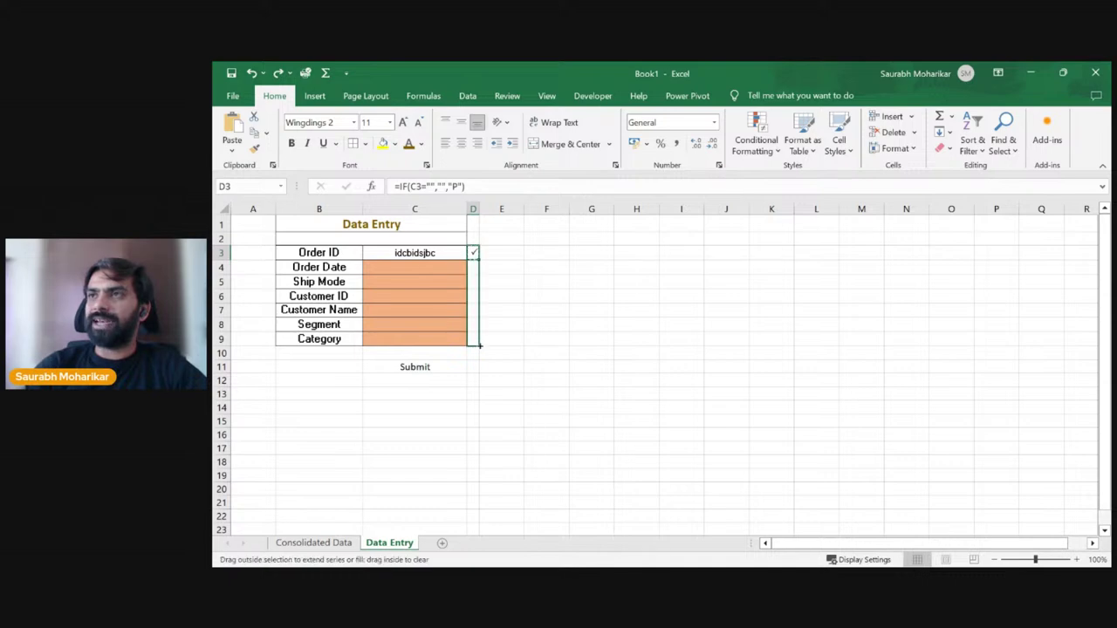
left_click(528, 339)
Step: Delete the Order ID test value from C3 and select D3:D9
left_click(444, 252)
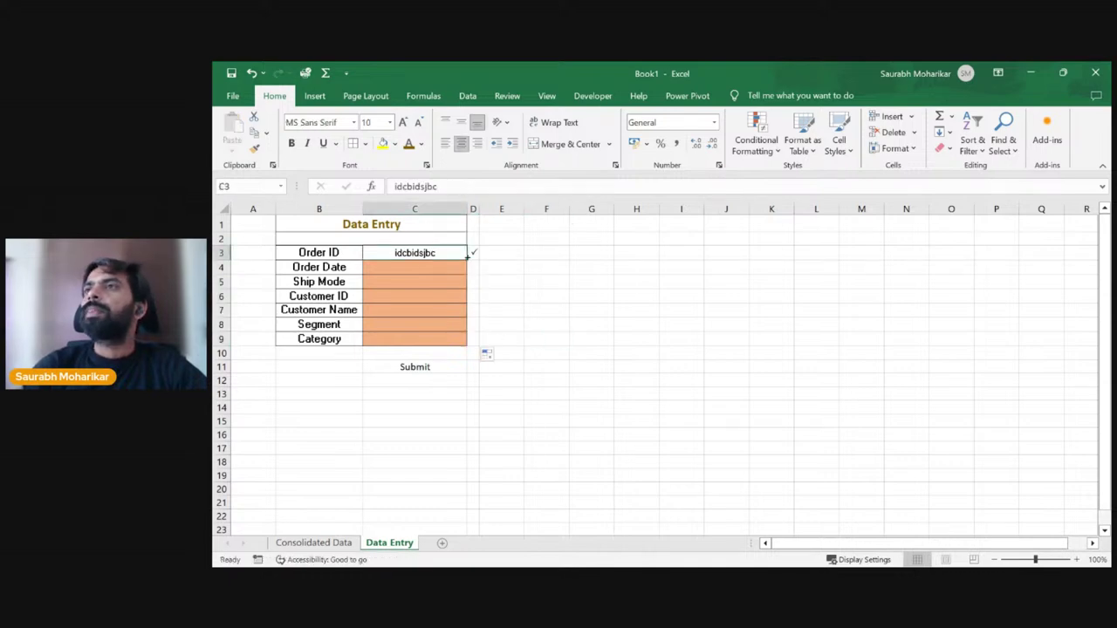
key("Delete")
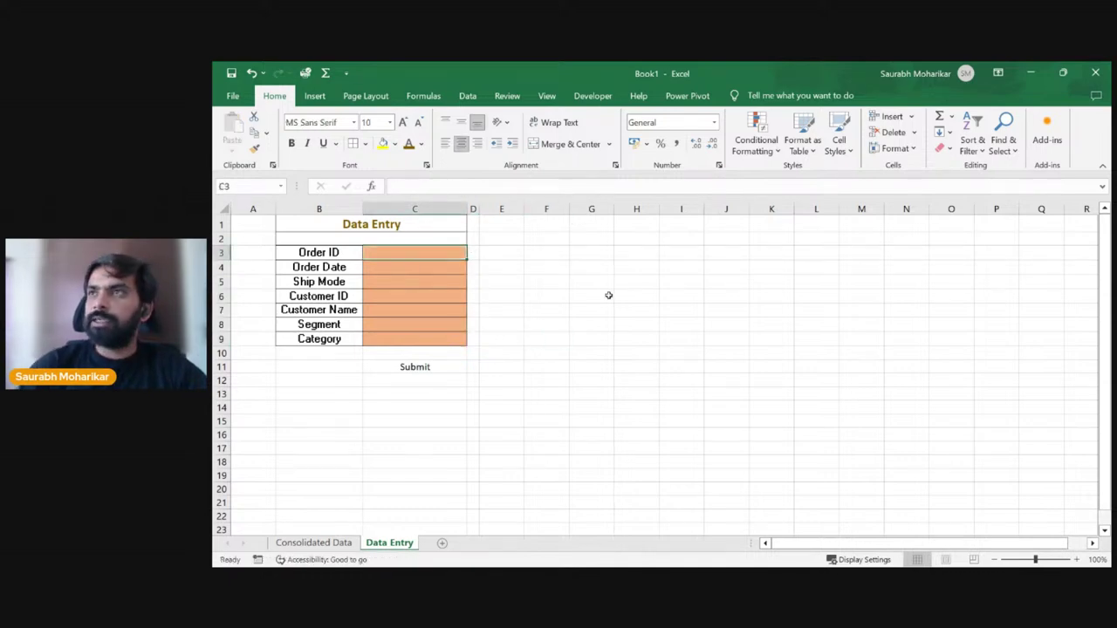
left_click_drag(546, 323, 546, 314)
left_click(473, 254)
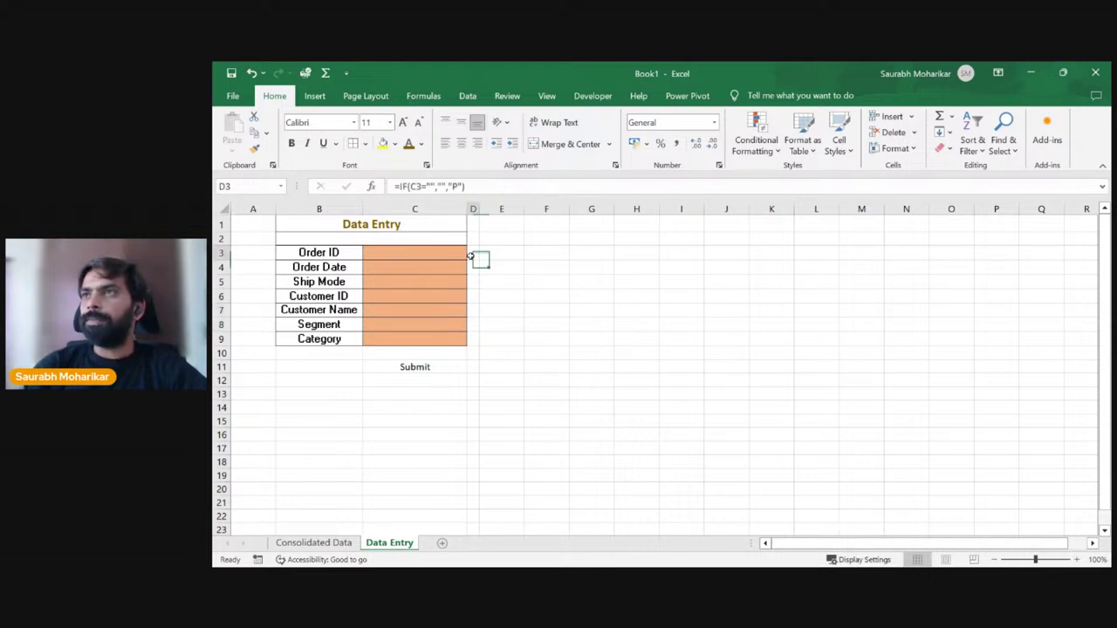
key("shift+Down")
key("shift+Down")
key("shift+Down")
key("shift+Down")
key("shift+Down")
key("shift+Down")
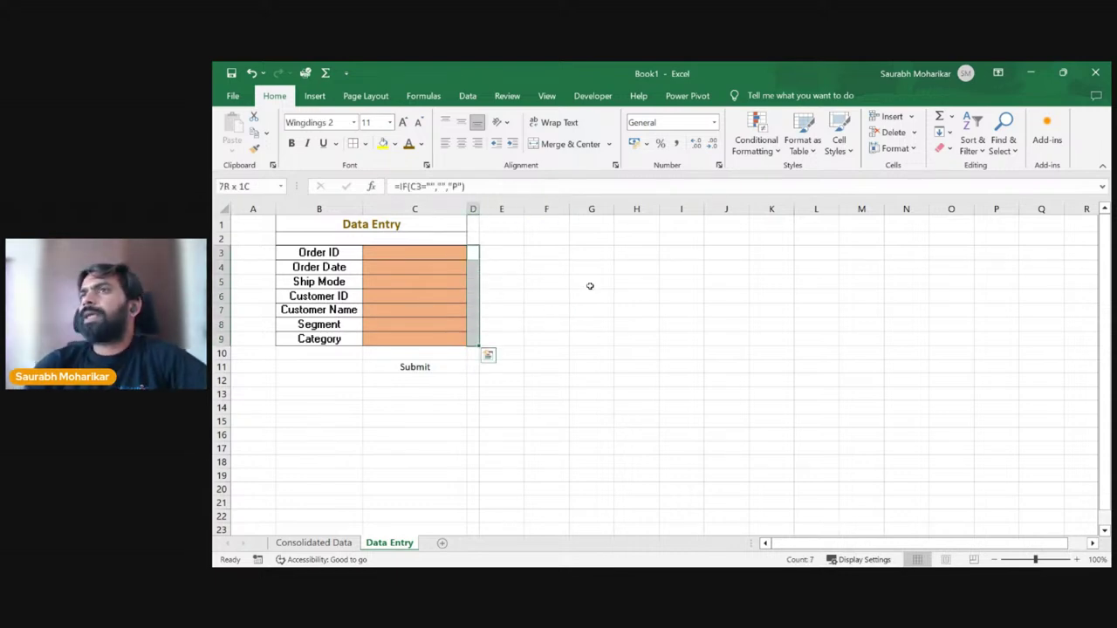
Step: Start a new conditional formatting rule on D3:D9 that matches No Blanks cells
left_click(778, 152)
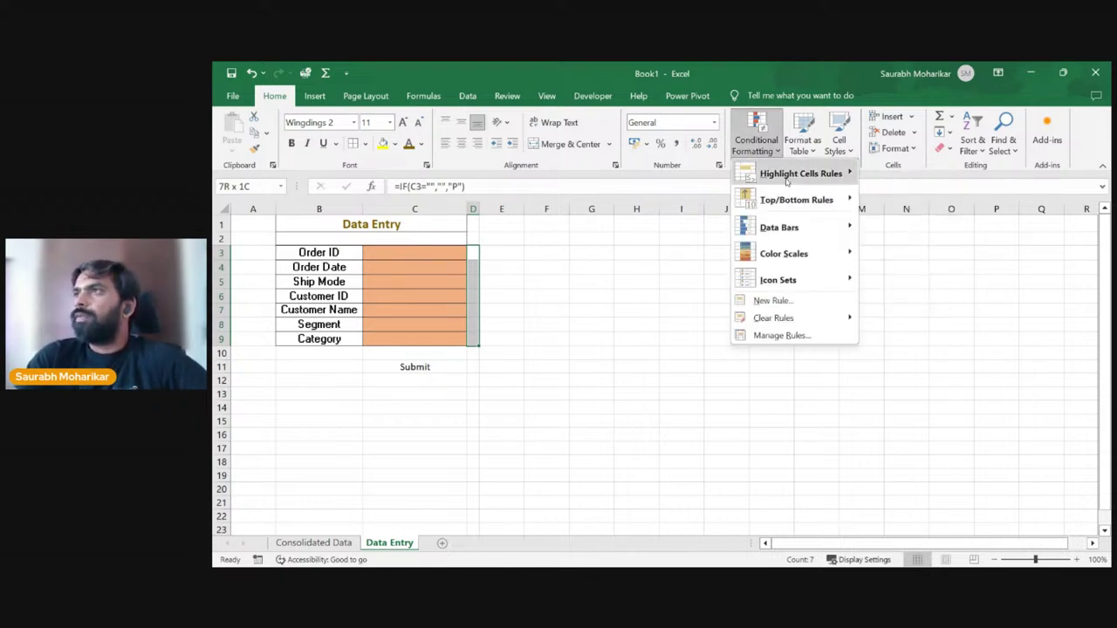
left_click(780, 335)
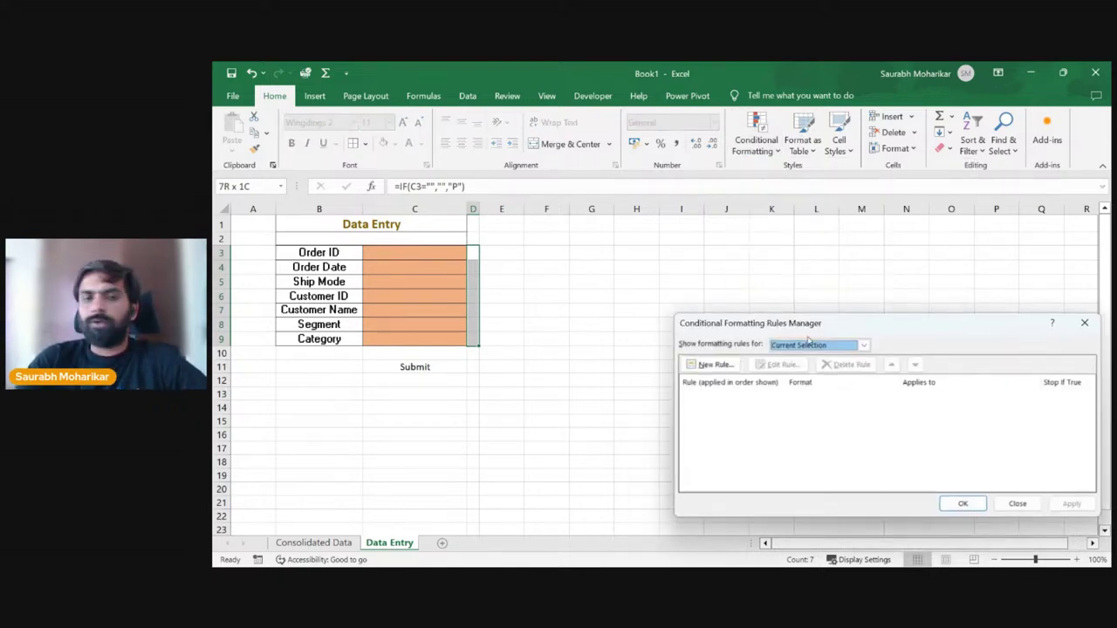
left_click(706, 362)
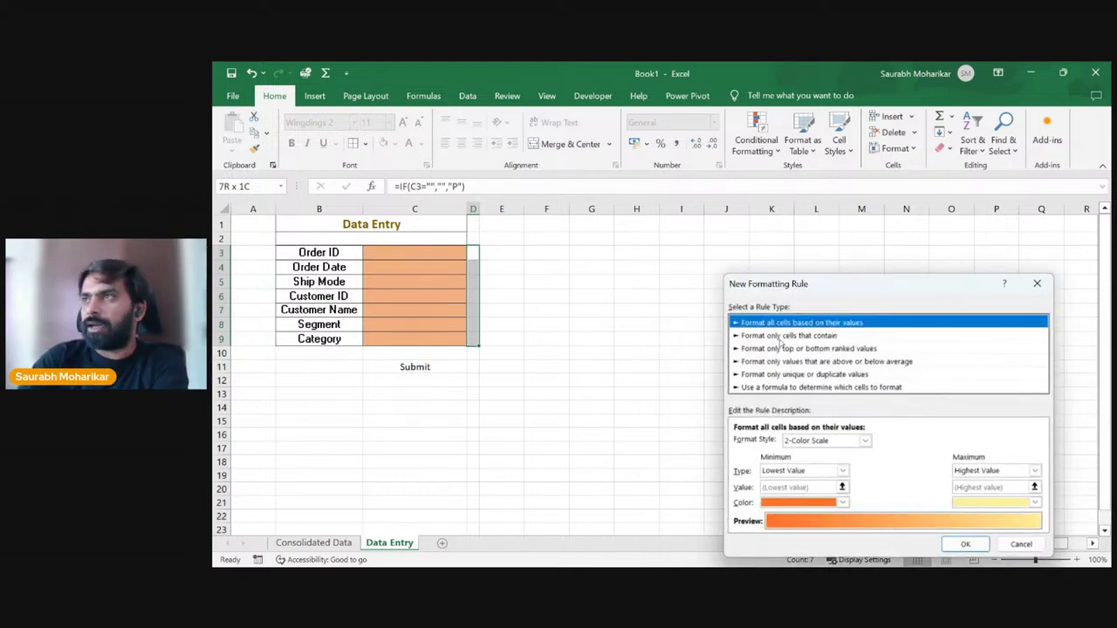
left_click(781, 337)
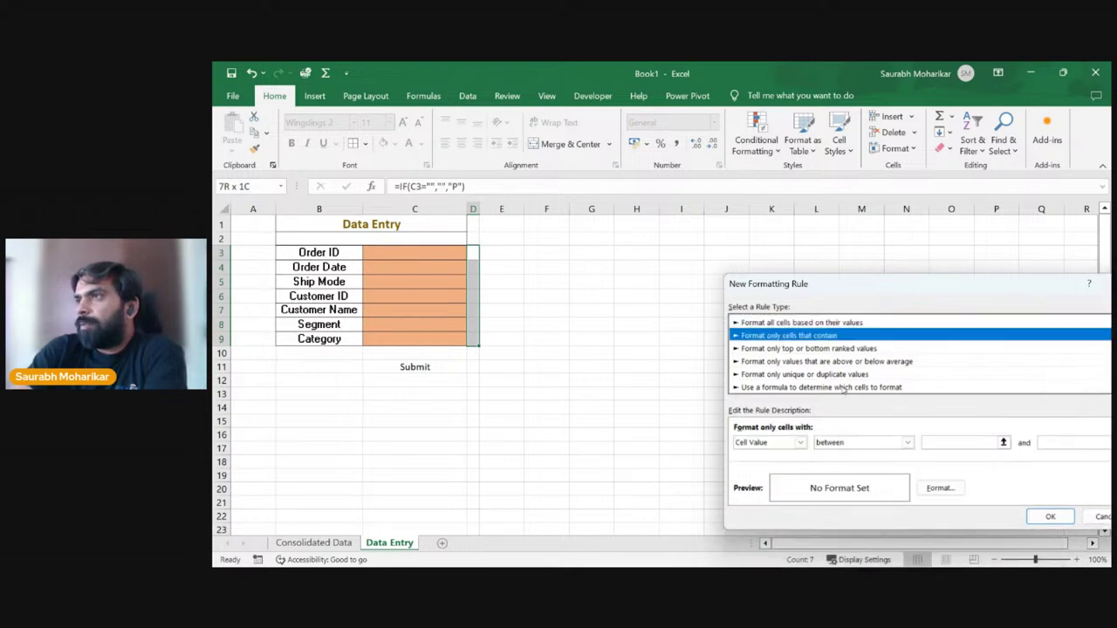
left_click(779, 443)
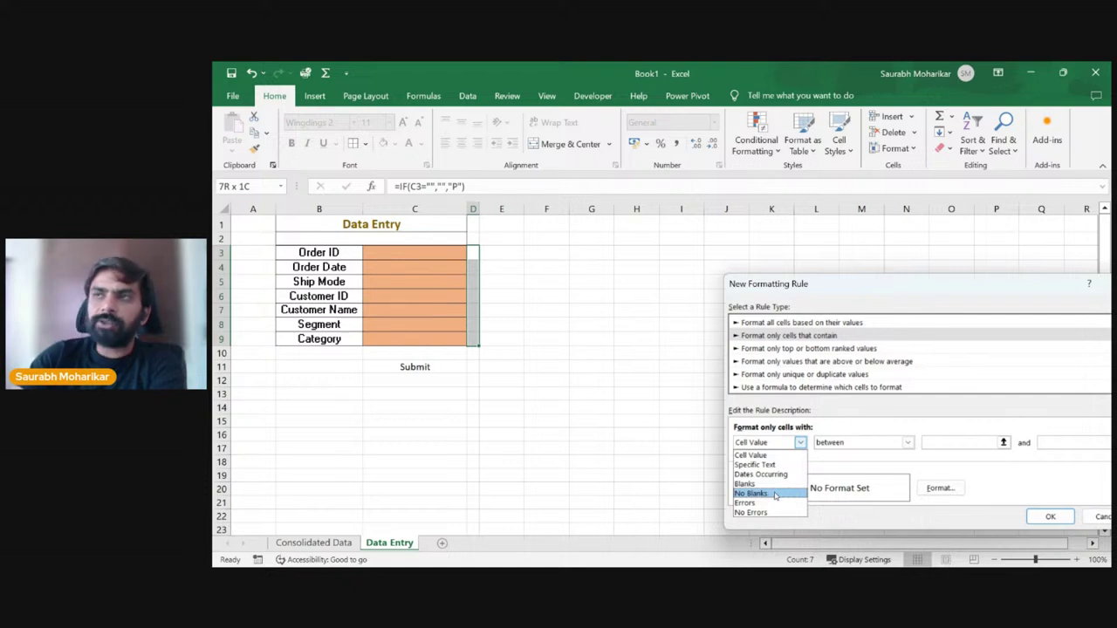
left_click(774, 494)
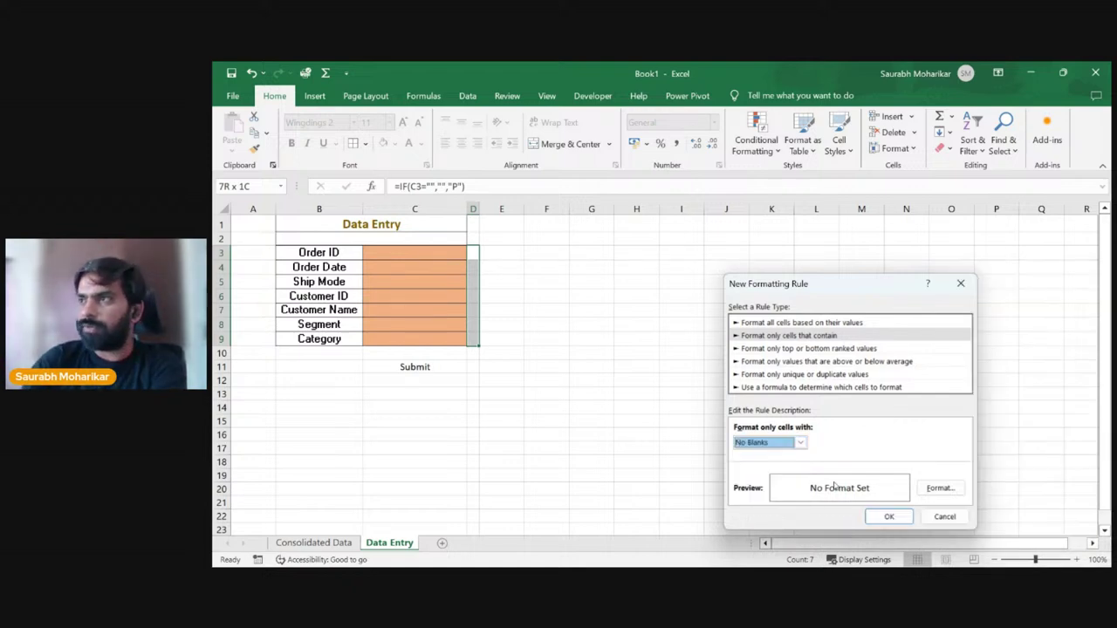
Step: Give the No Blanks rule a green fill format and apply it
left_click(939, 488)
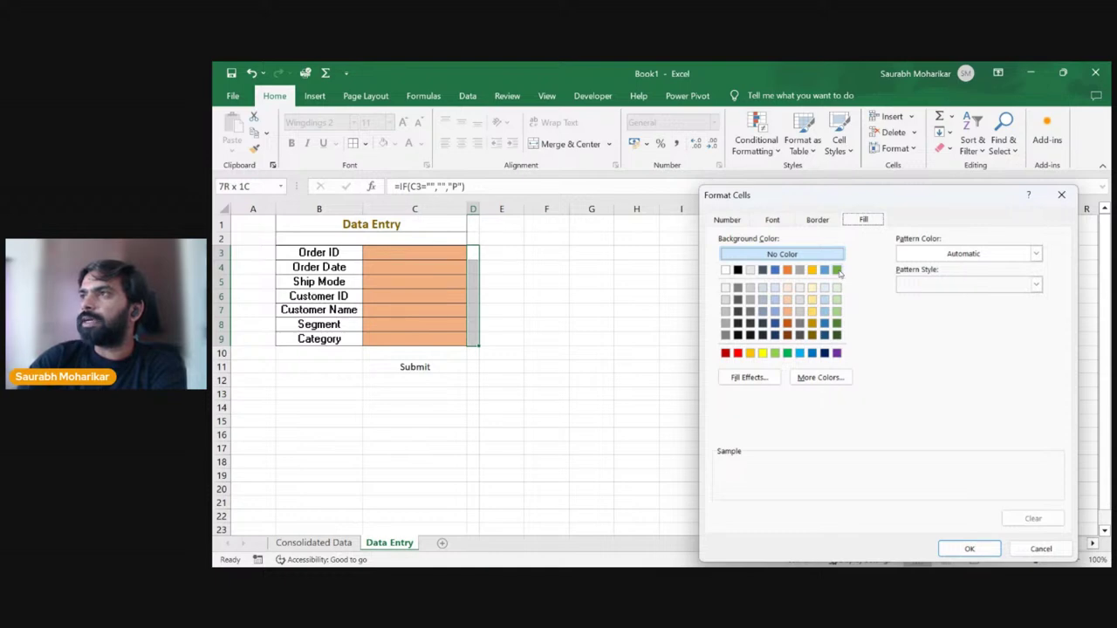
left_click(837, 270)
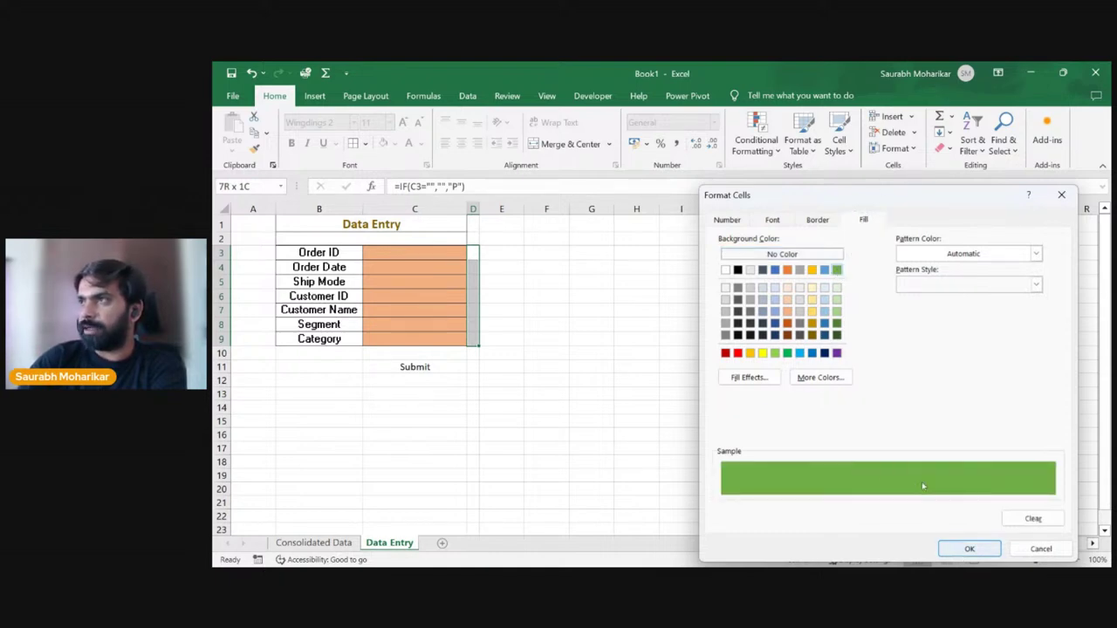
left_click(785, 221)
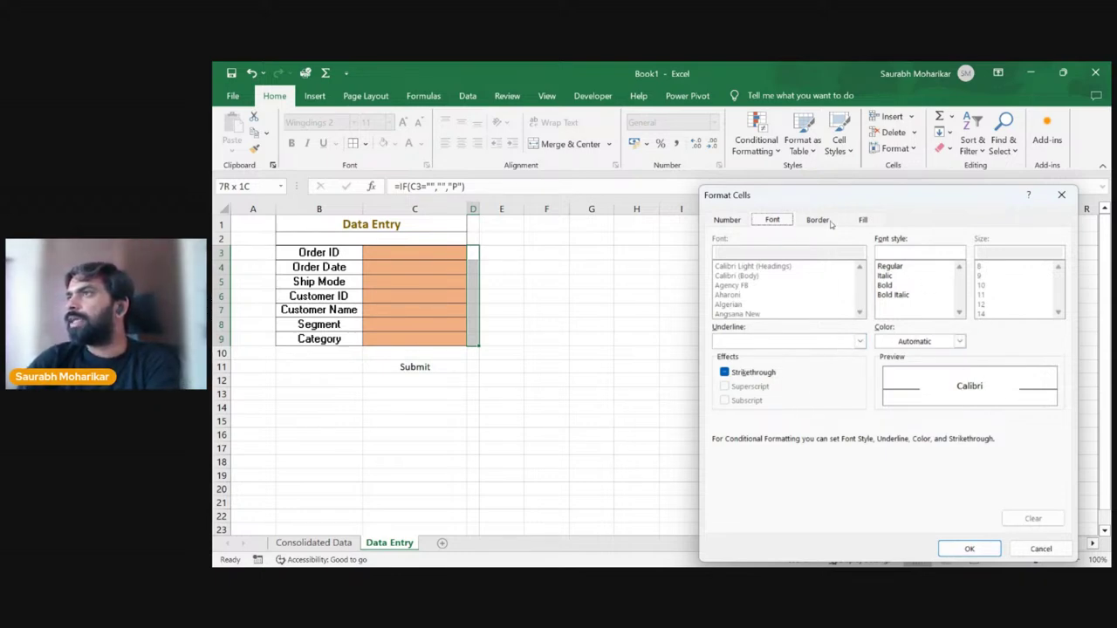
left_click(917, 277)
key("Up")
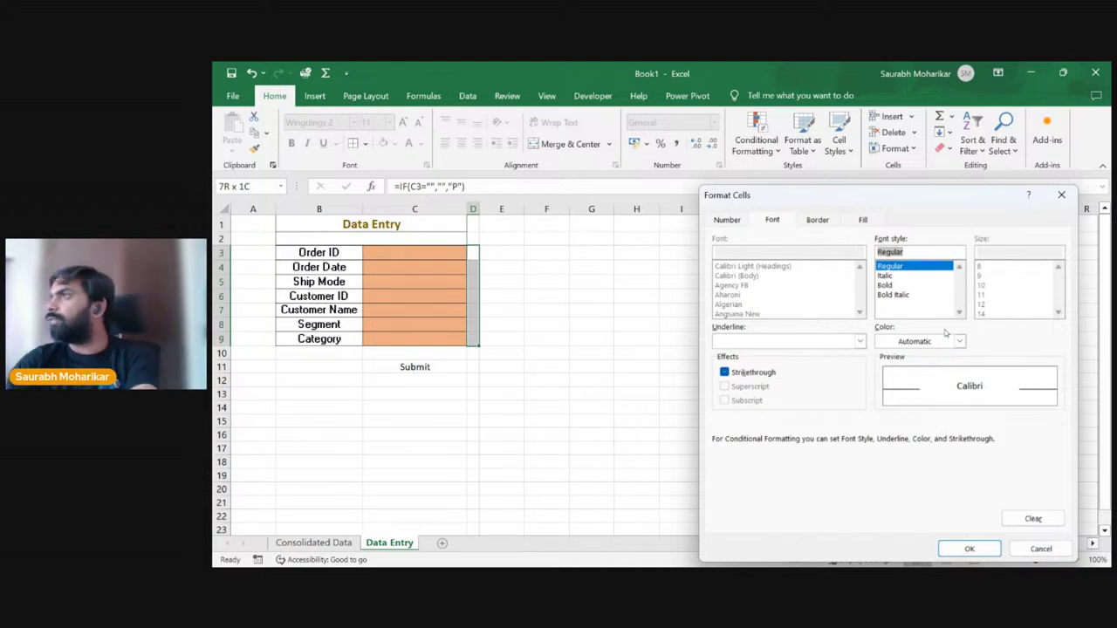
left_click(859, 342)
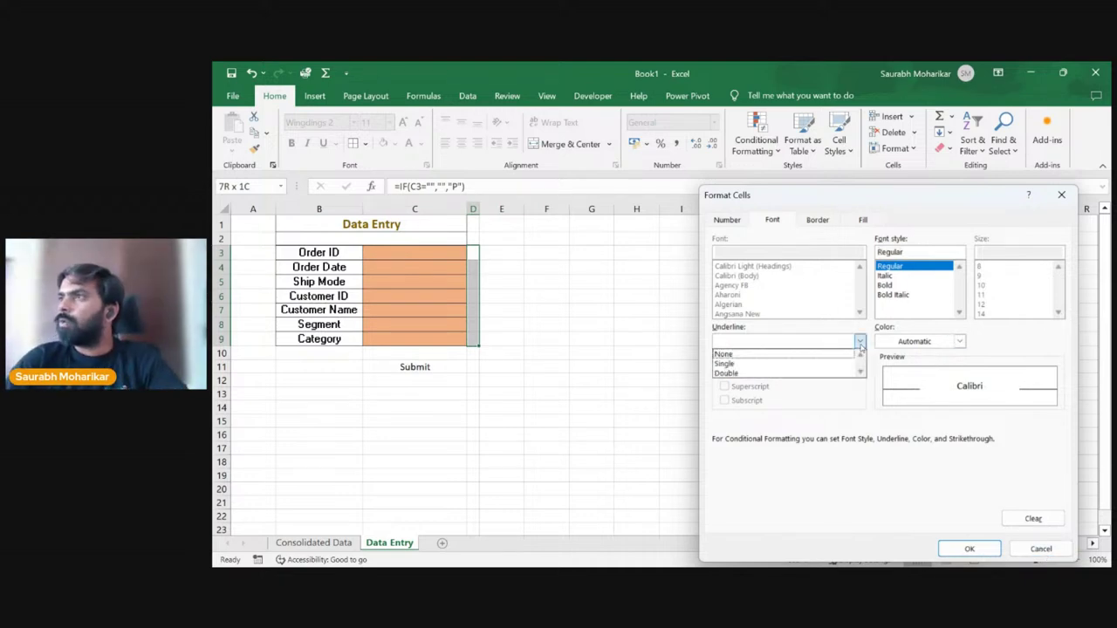
left_click(859, 341)
left_click(724, 372)
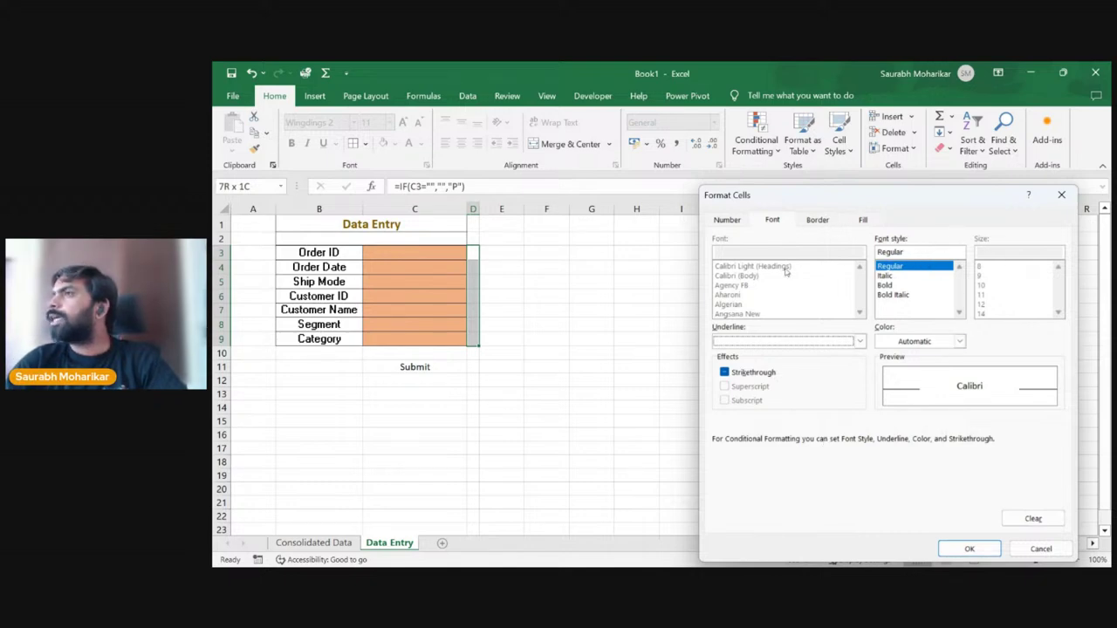
left_click(727, 220)
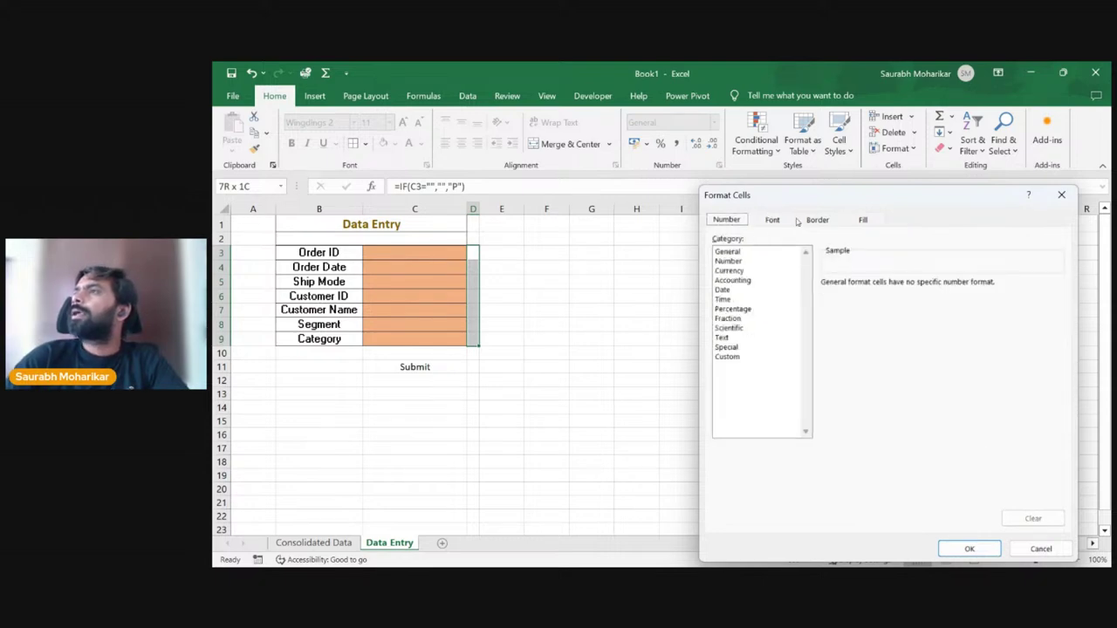
left_click(772, 220)
left_click(817, 220)
left_click(863, 220)
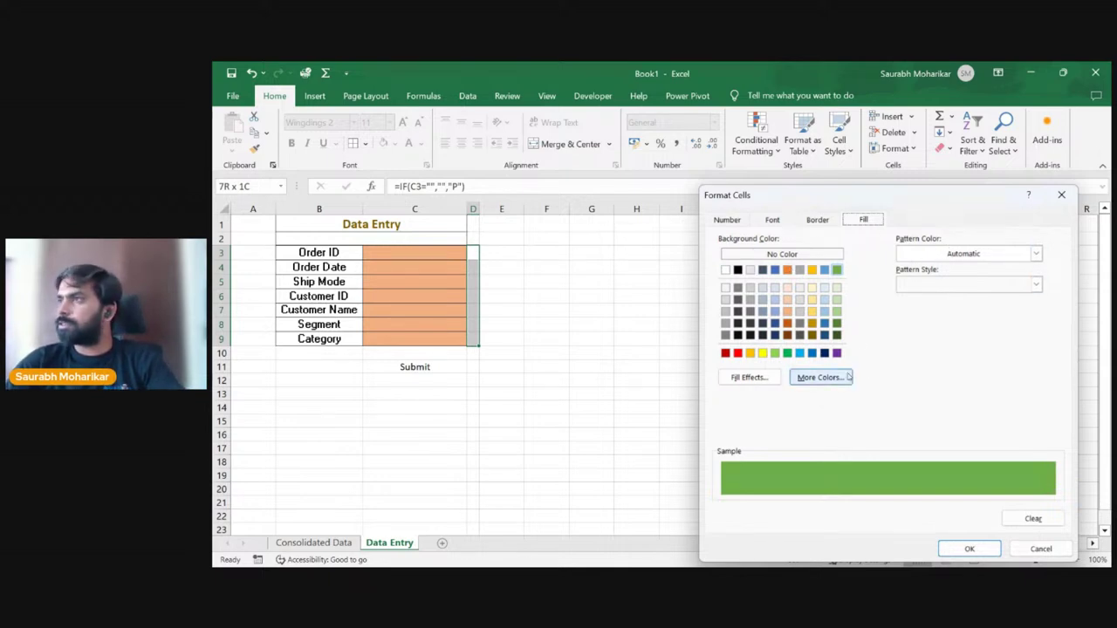
left_click(969, 548)
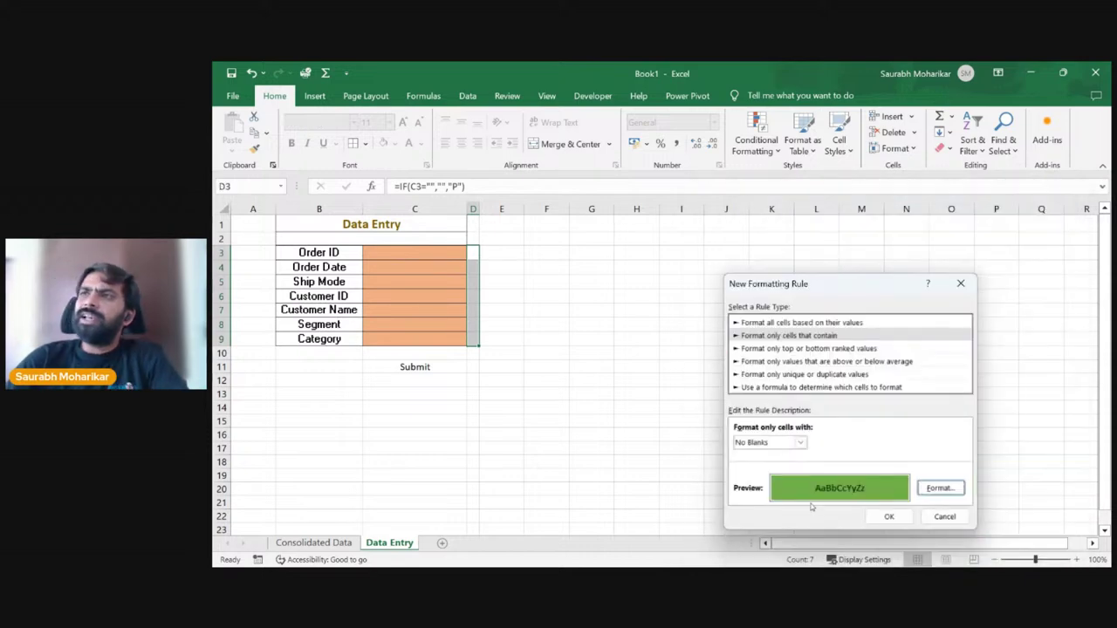
left_click(897, 516)
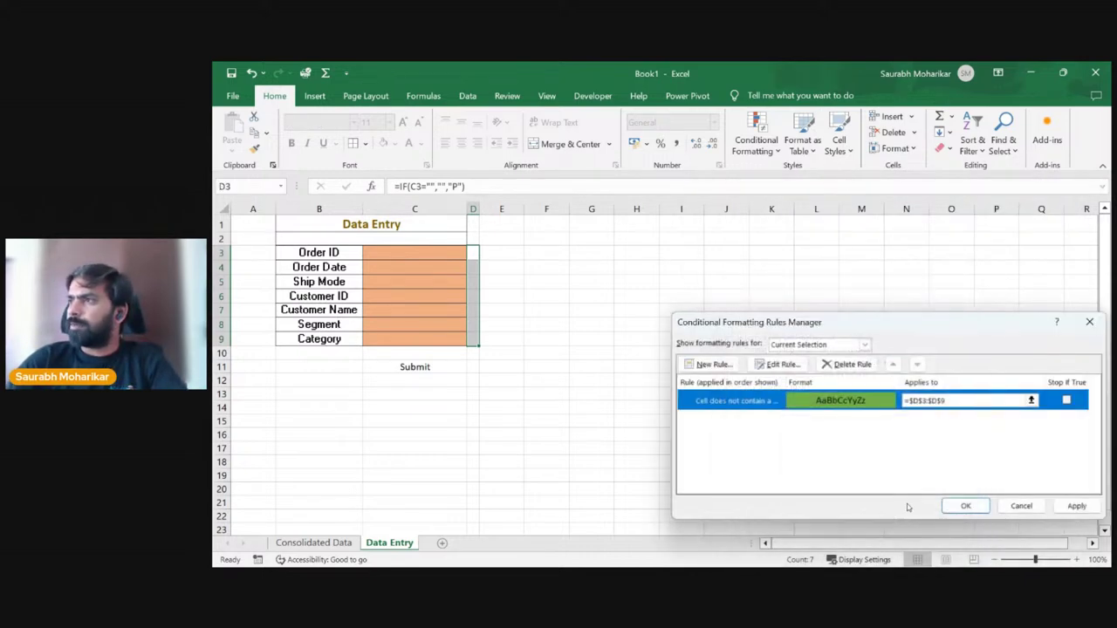
left_click(958, 506)
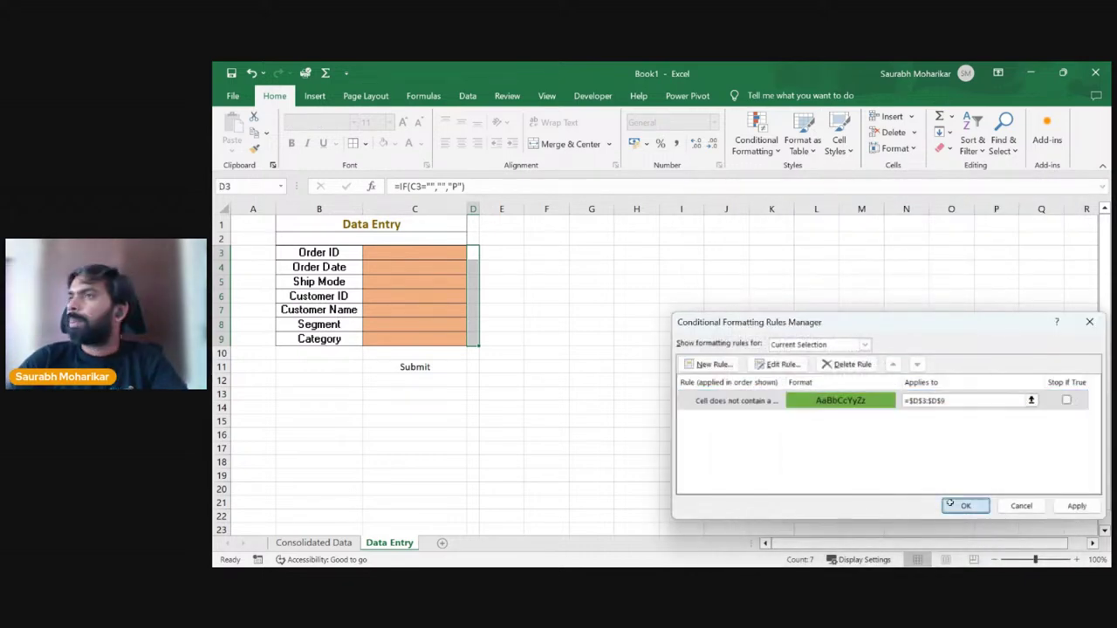
left_click(503, 264)
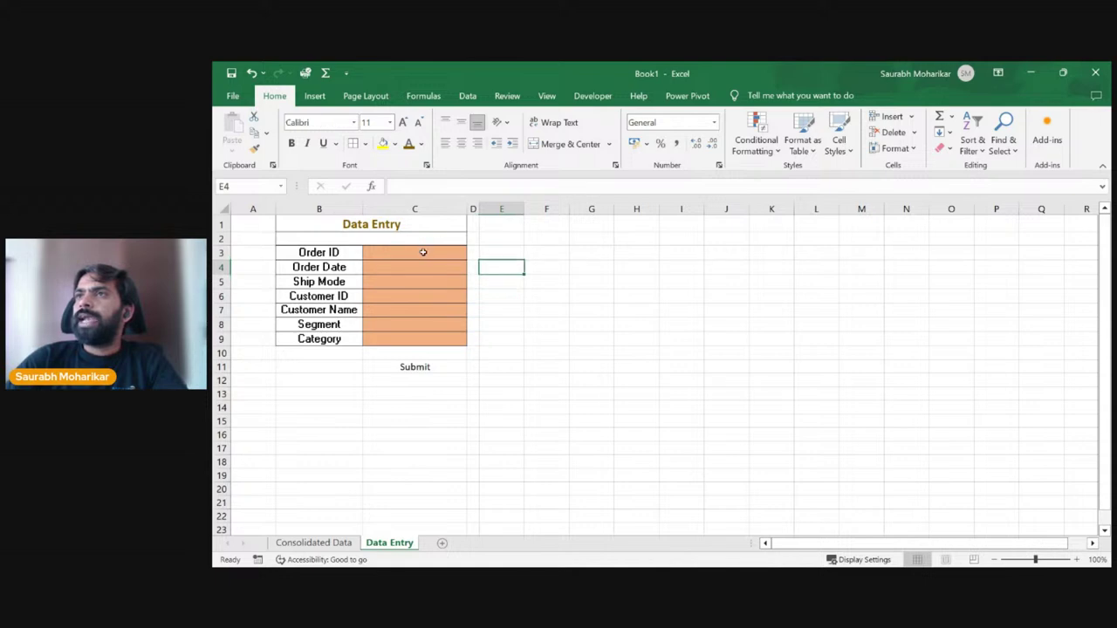
Step: Enter test Order ID 'sdvsfv' in C3 to check the green tick, then delete it
left_click(422, 252)
type("sdvsfv")
left_click(627, 309)
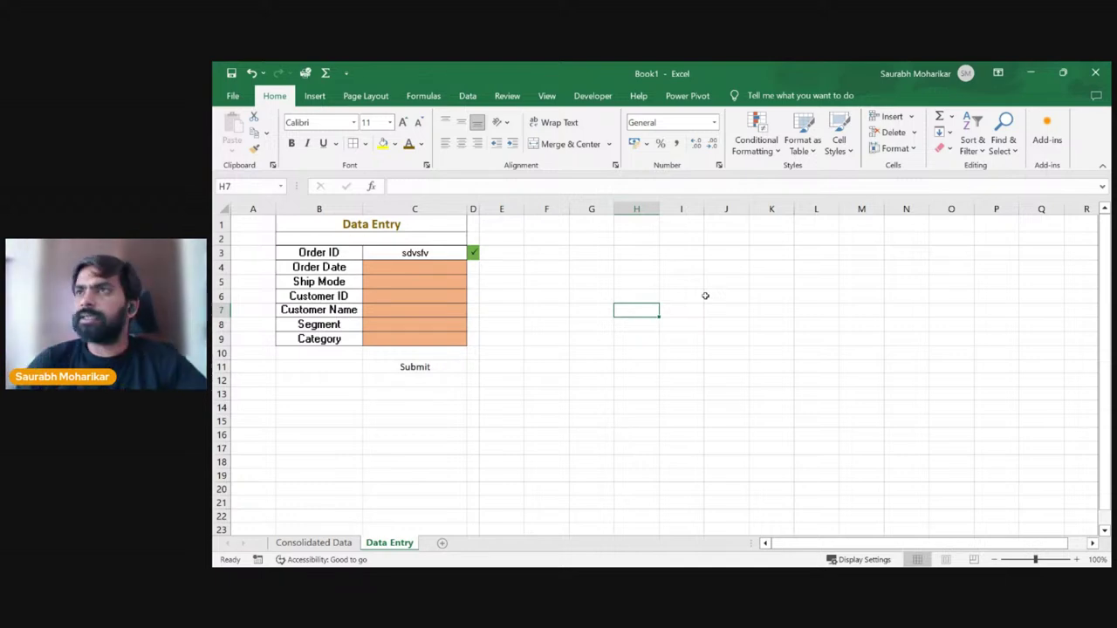
left_click(445, 260)
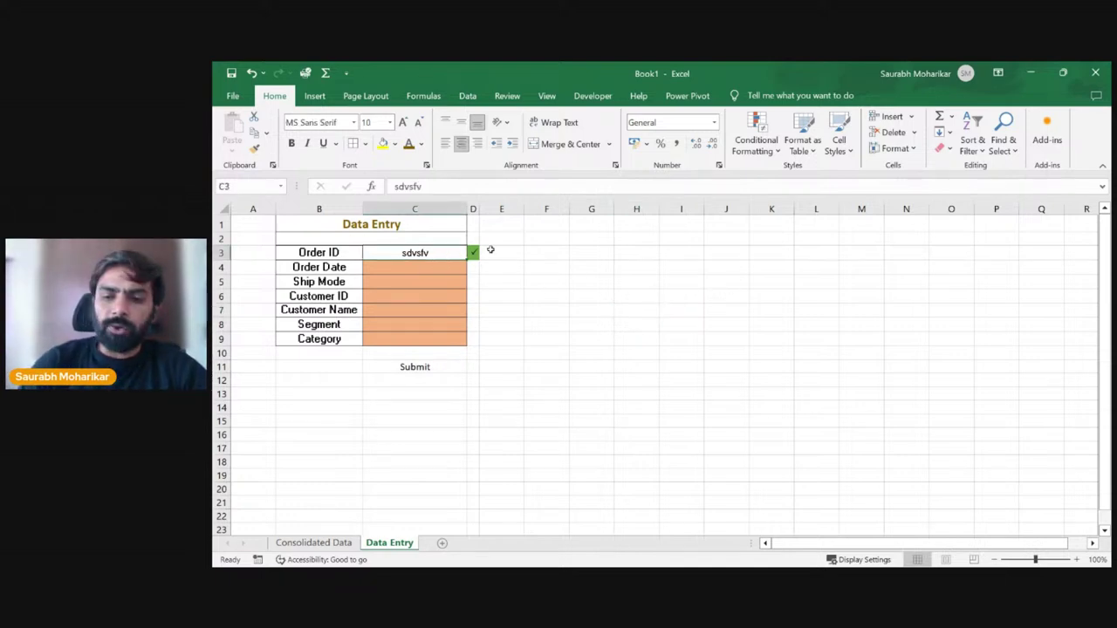
key("Delete")
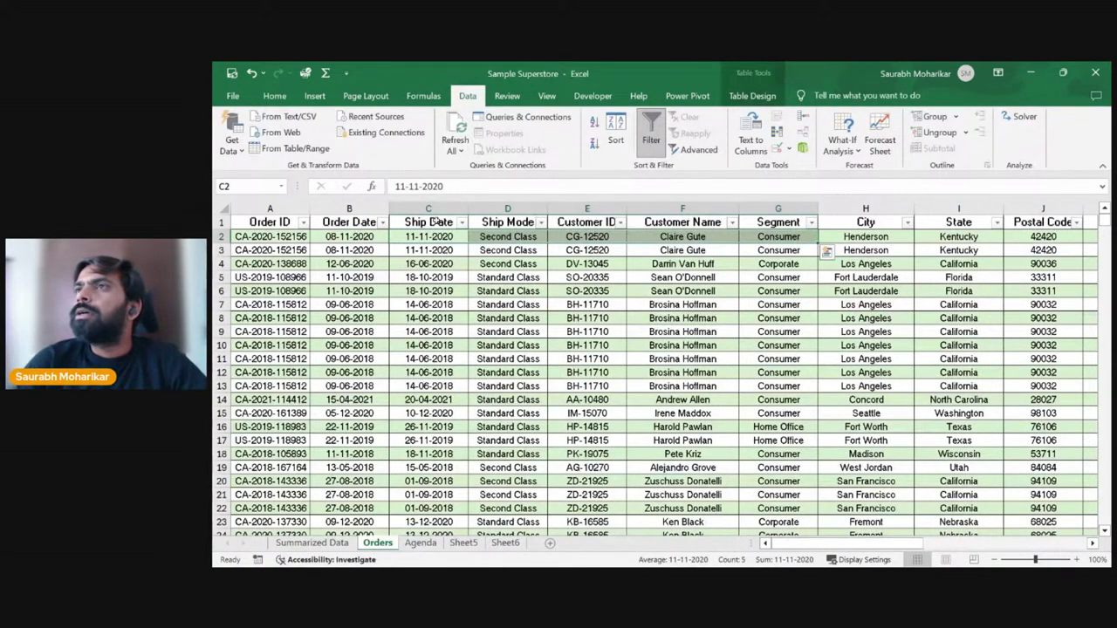
Step: Delete the Ship Date column from the Orders table
left_click(428, 209)
right_click(423, 210)
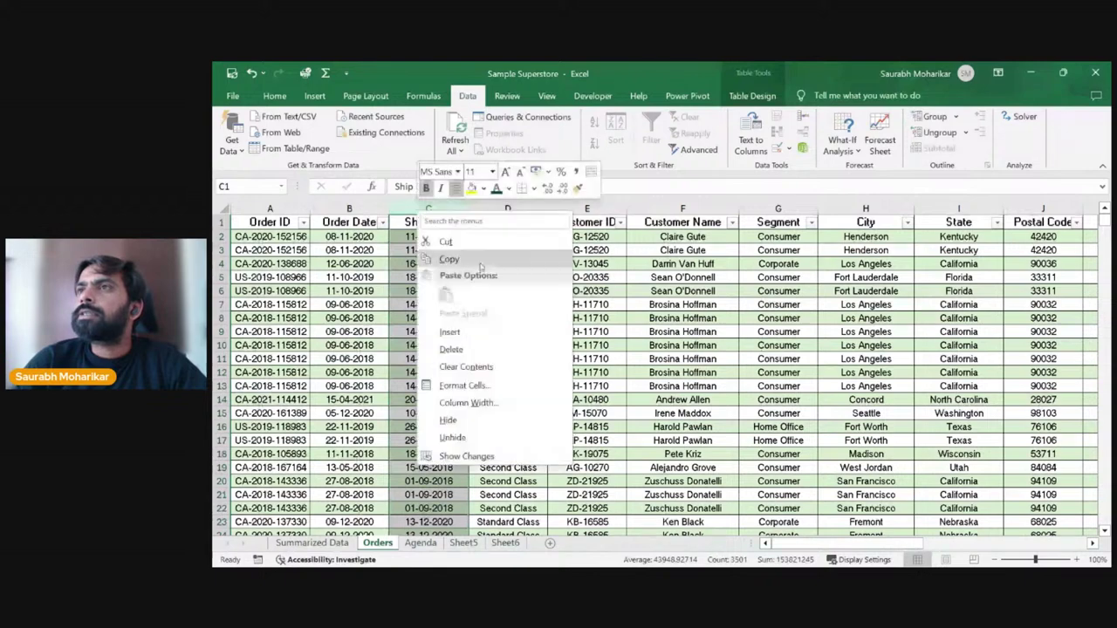
left_click(469, 350)
left_click(526, 296)
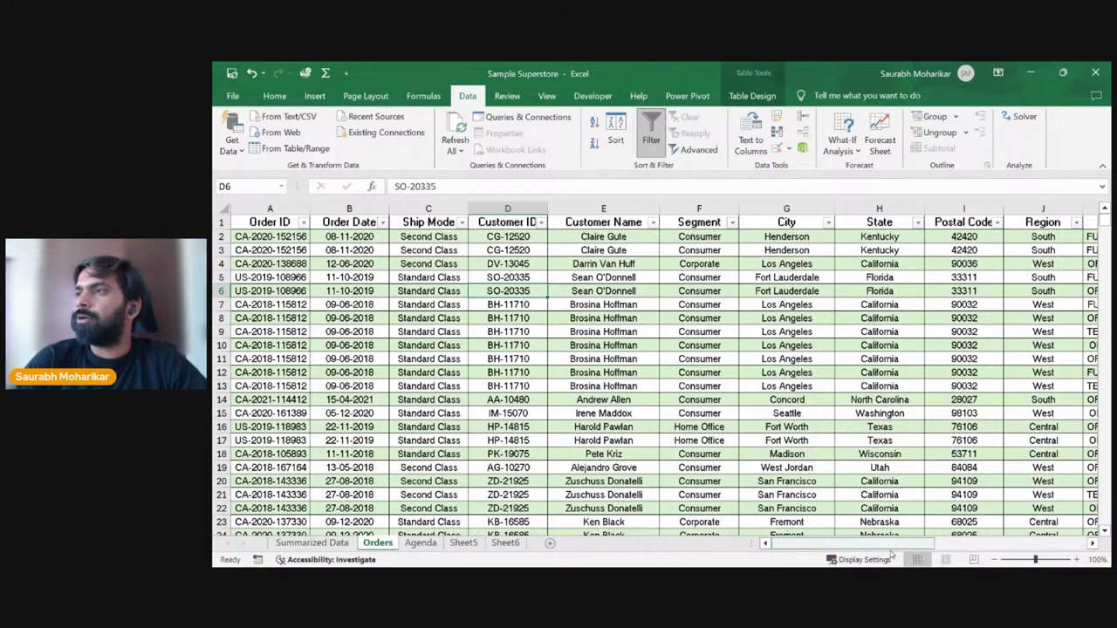
Step: Insert a copy of the Category column before the City column
left_click_drag(866, 546, 941, 552)
left_click(600, 222)
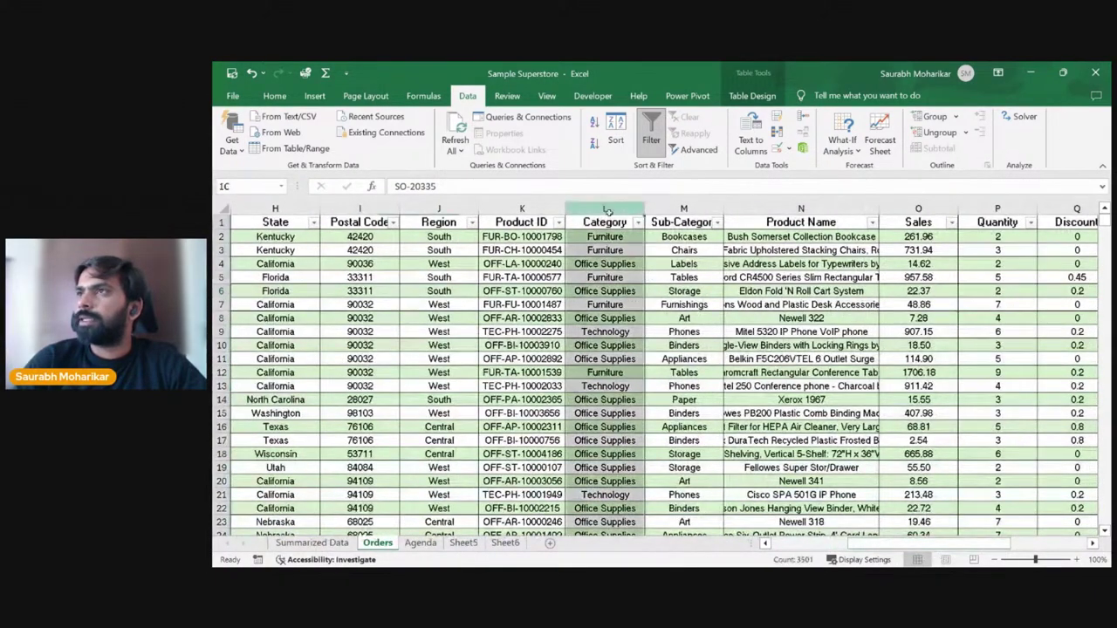
key("ctrl+c")
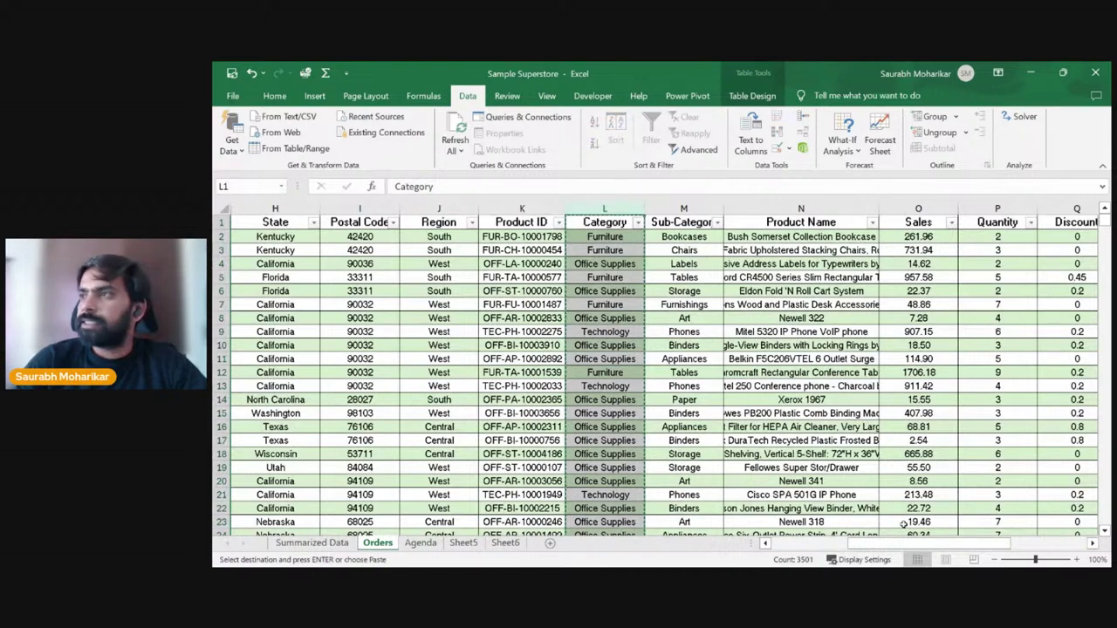
left_click_drag(898, 547, 786, 553)
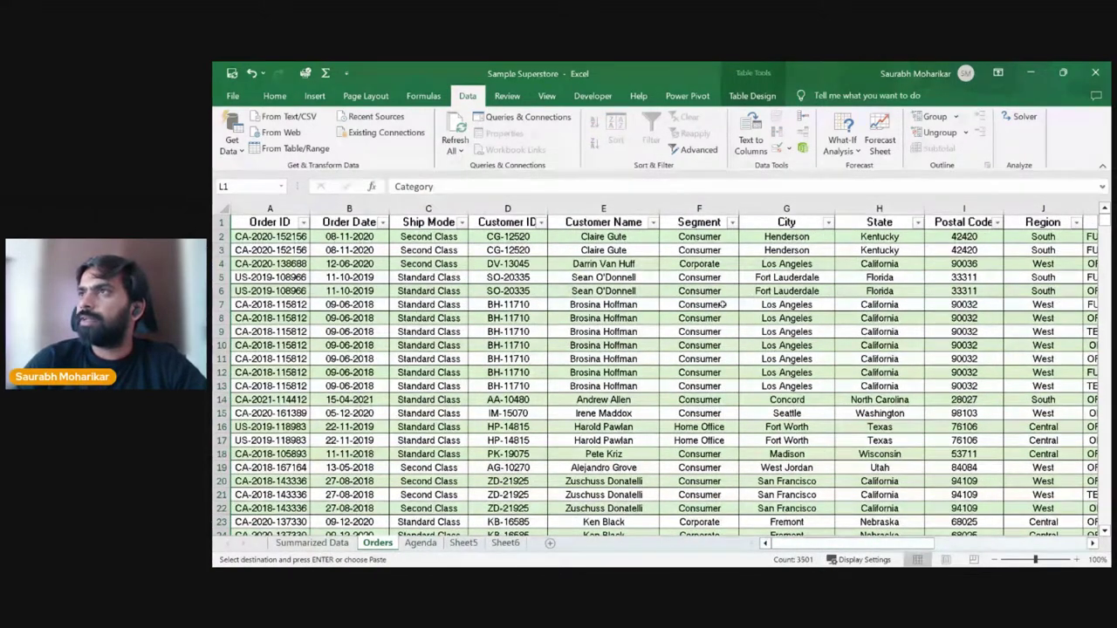
left_click(773, 209)
right_click(773, 209)
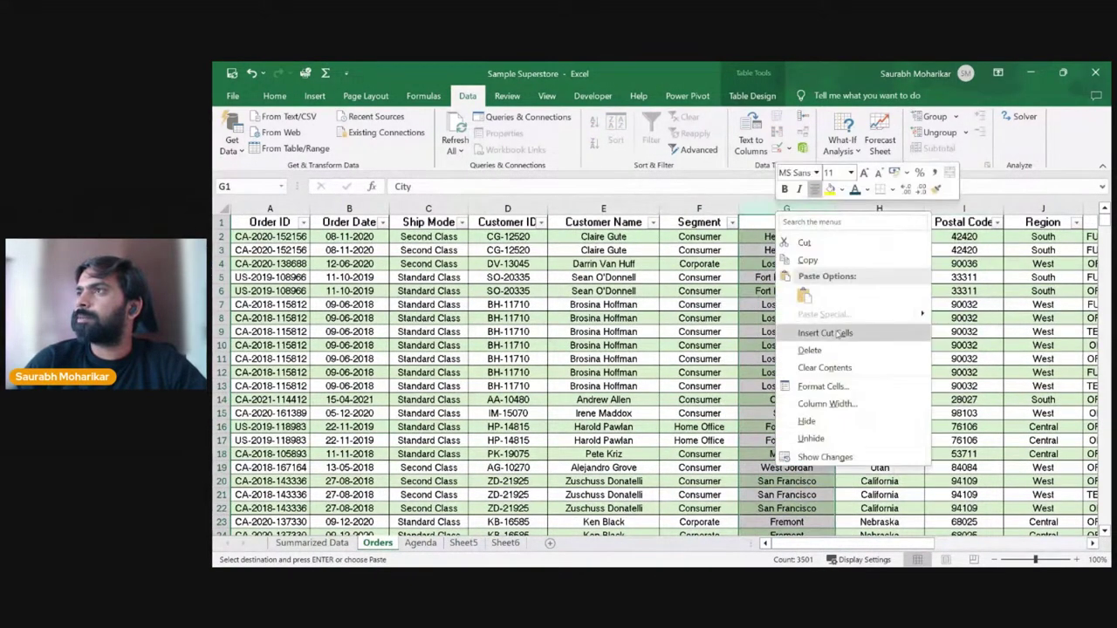
left_click(844, 330)
key("Down")
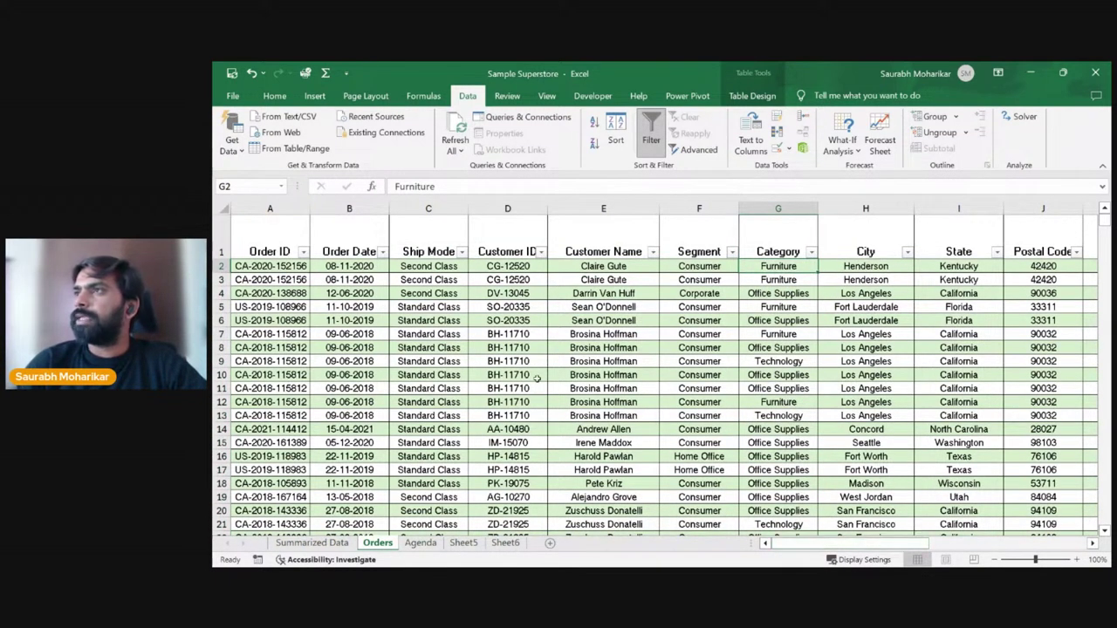
Step: Copy the first record's seven fields, A2:G2
left_click(428, 321)
key("Left")
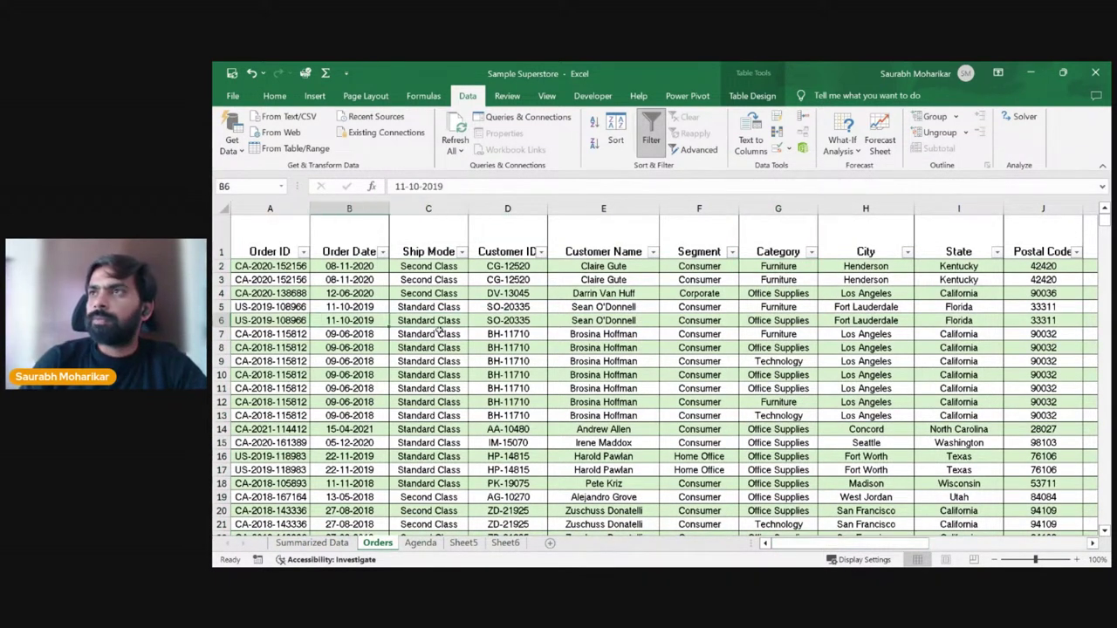
key("Left")
key("Up")
key("Up")
key("Up")
key("Up")
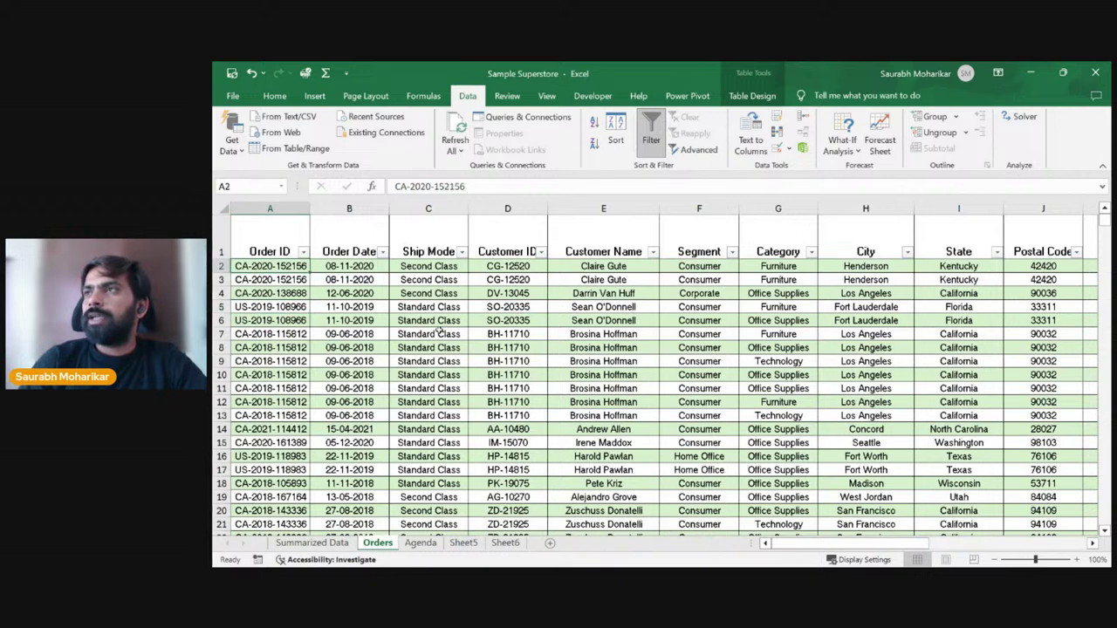
key("shift+Right")
key("shift+Right")
key("shift+Right")
key("shift+Right")
key("shift+Right")
key("shift+Right")
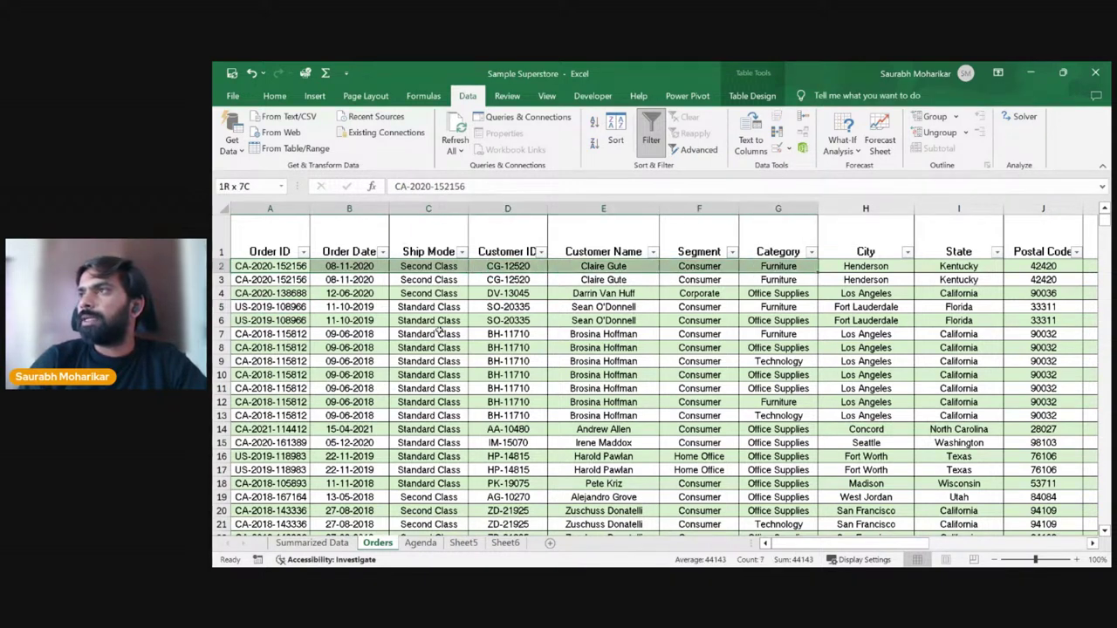
key("ctrl+c")
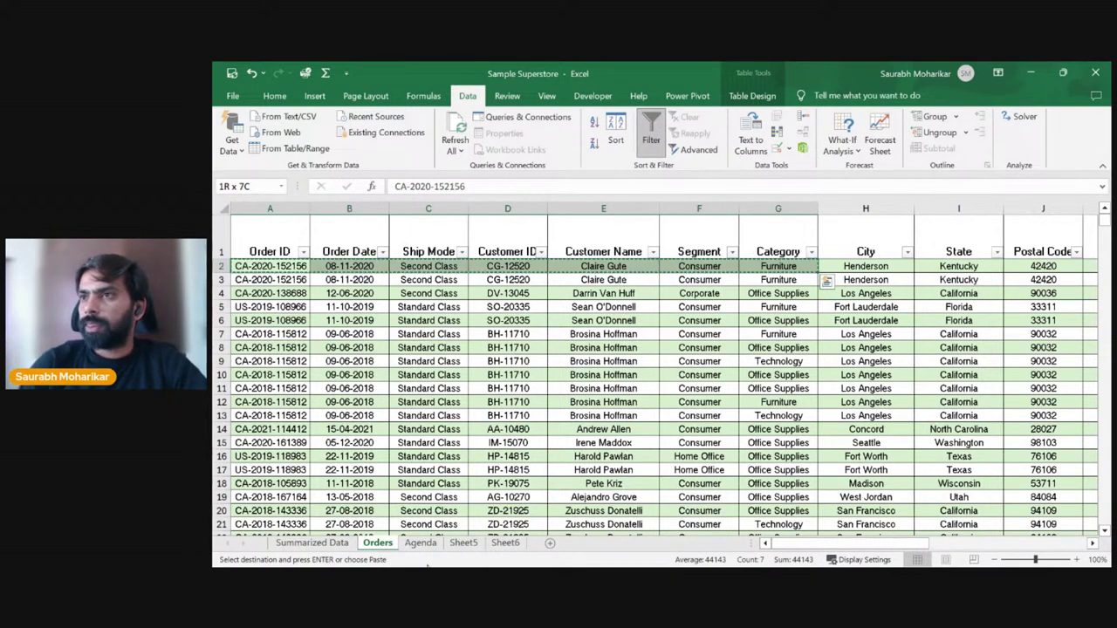
Step: Delete the extra Sheet5 and Sheet6 from the Sample Superstore workbook
left_click(508, 541)
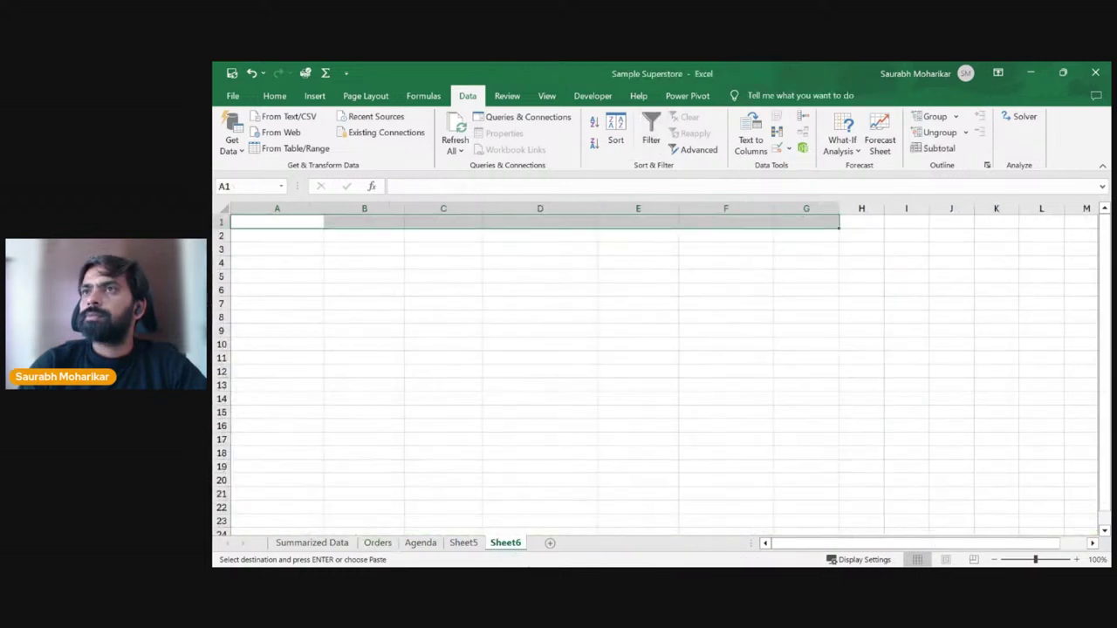
left_click(471, 545)
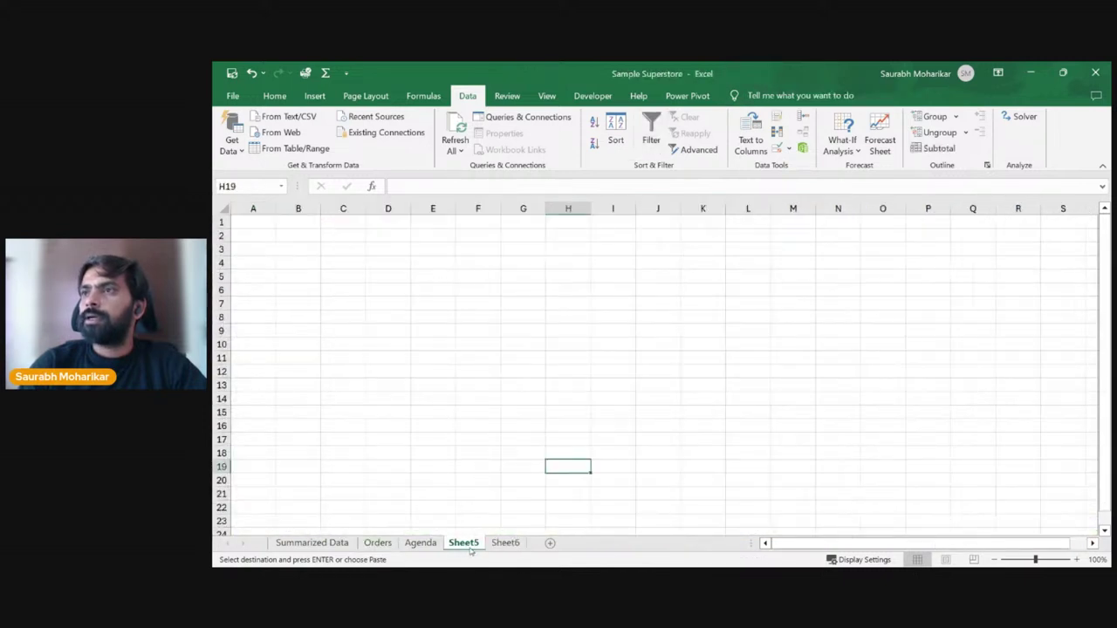
left_click(420, 543)
right_click(461, 543)
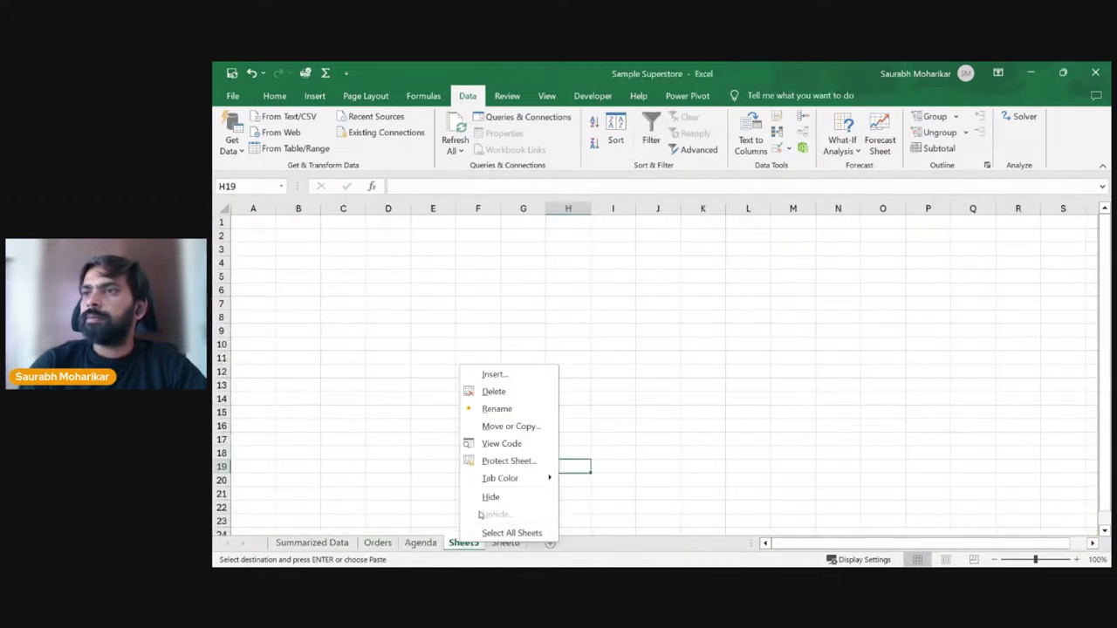
left_click(503, 391)
right_click(472, 543)
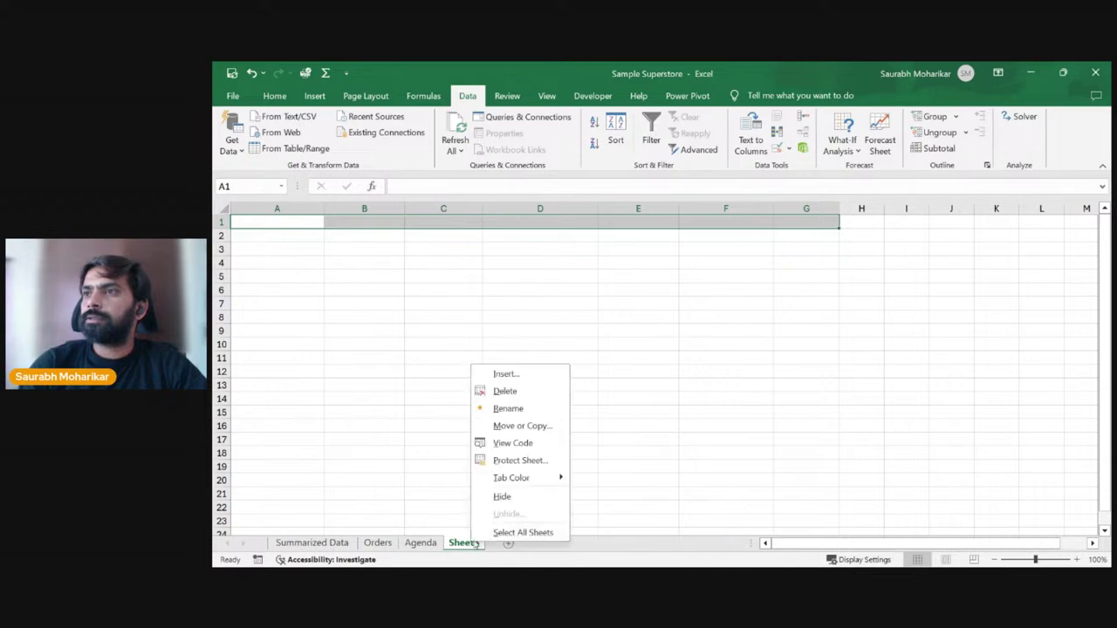
left_click(506, 391)
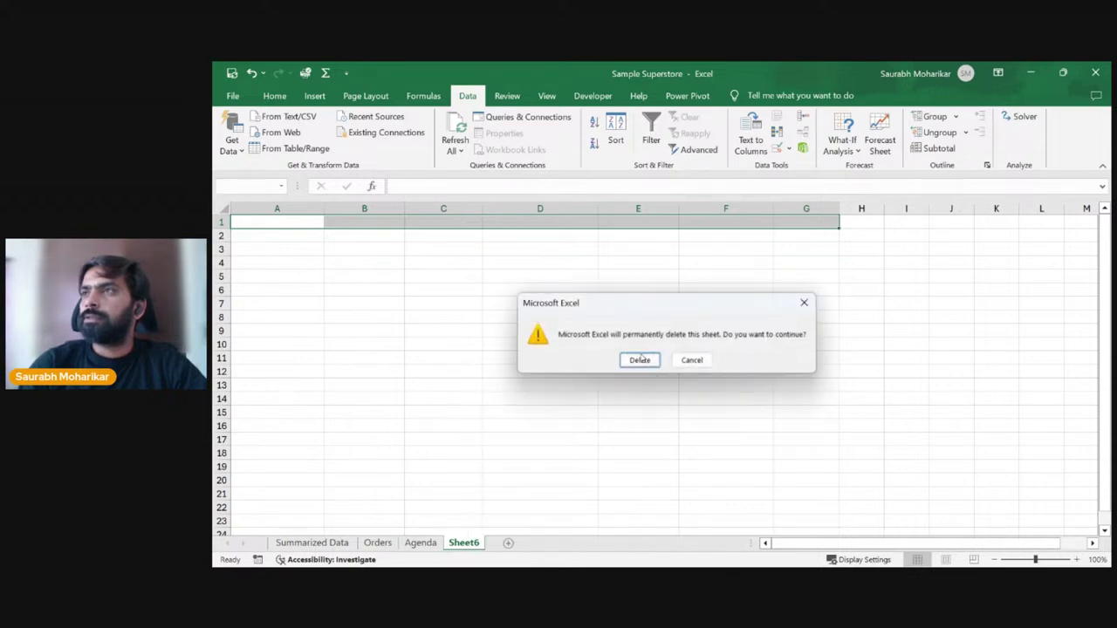
left_click(698, 361)
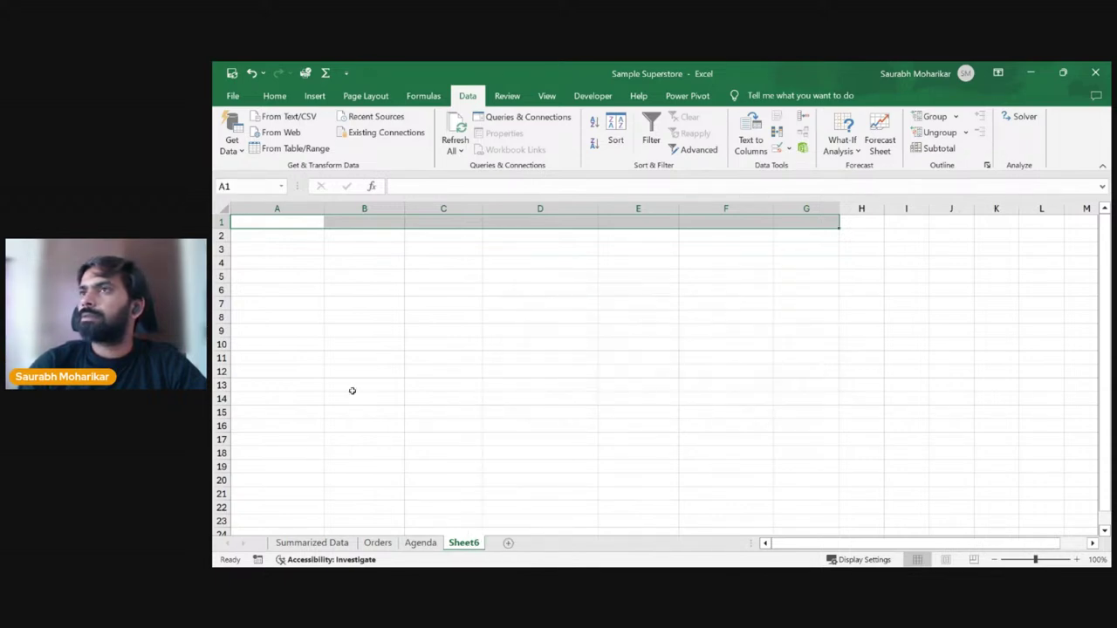
left_click(494, 467)
right_click(463, 543)
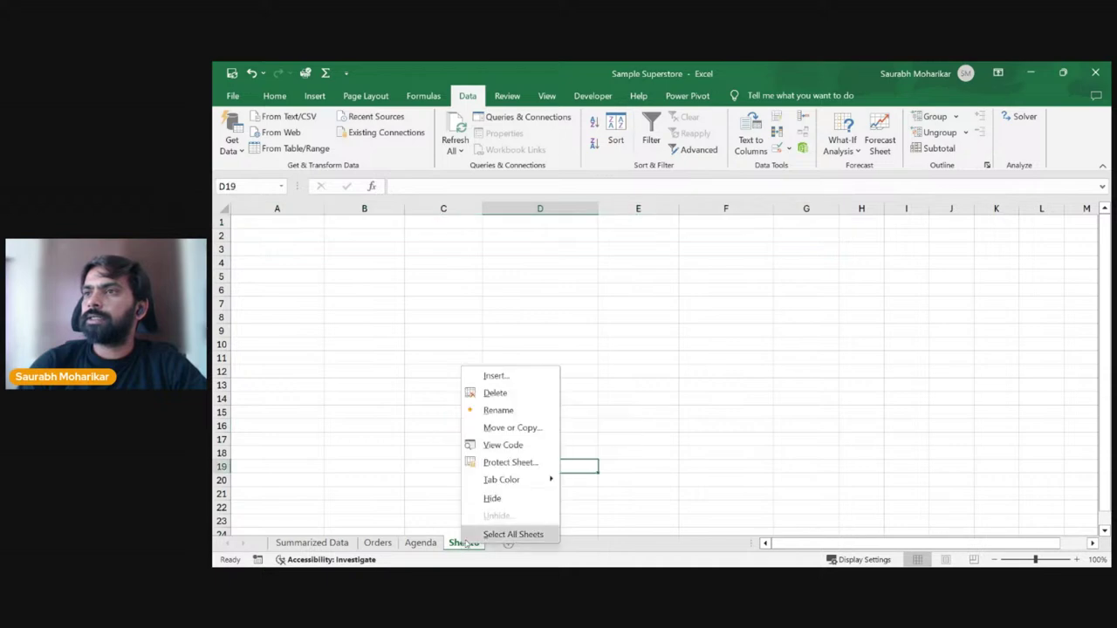
left_click(494, 393)
left_click(640, 361)
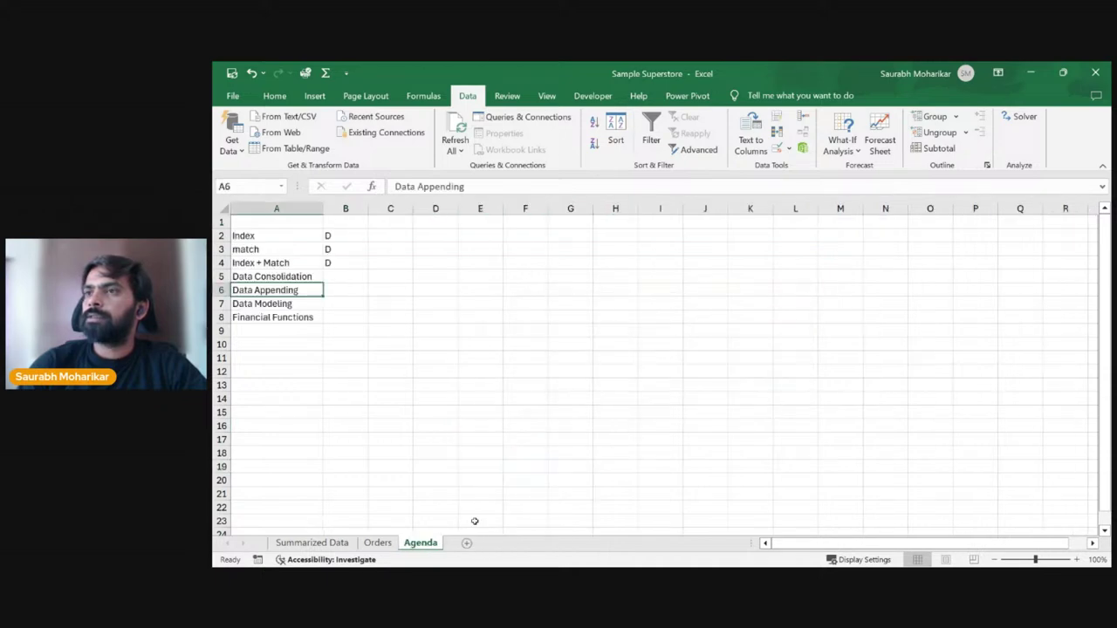
Step: Copy the first order's row A2:G2 on the Orders sheet
left_click(378, 543)
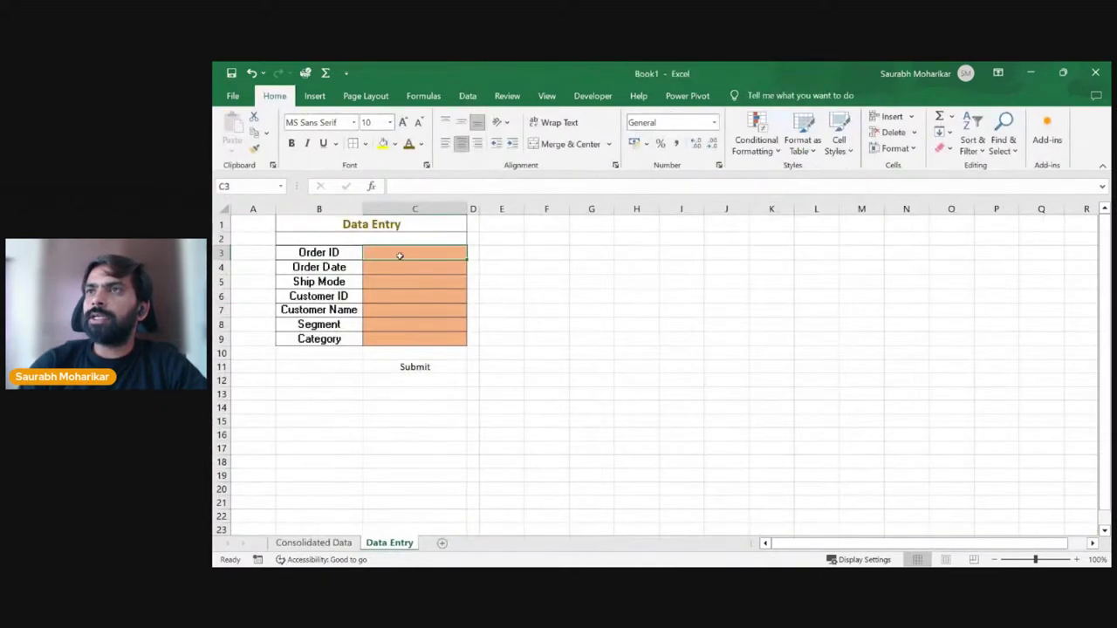
right_click(400, 255)
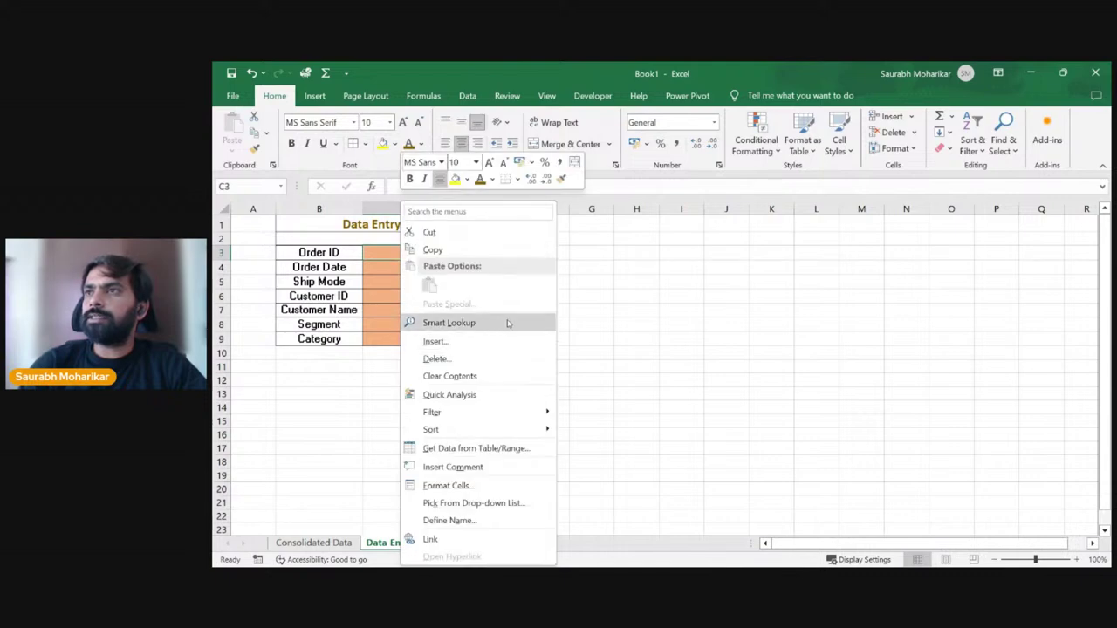
left_click(386, 260)
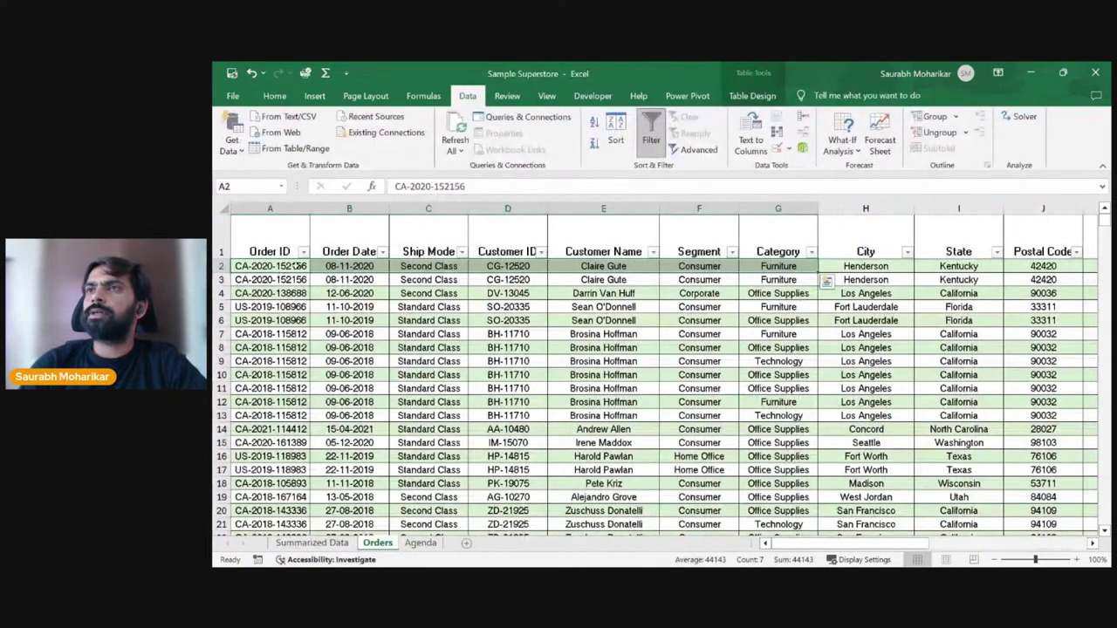
key("ctrl+c")
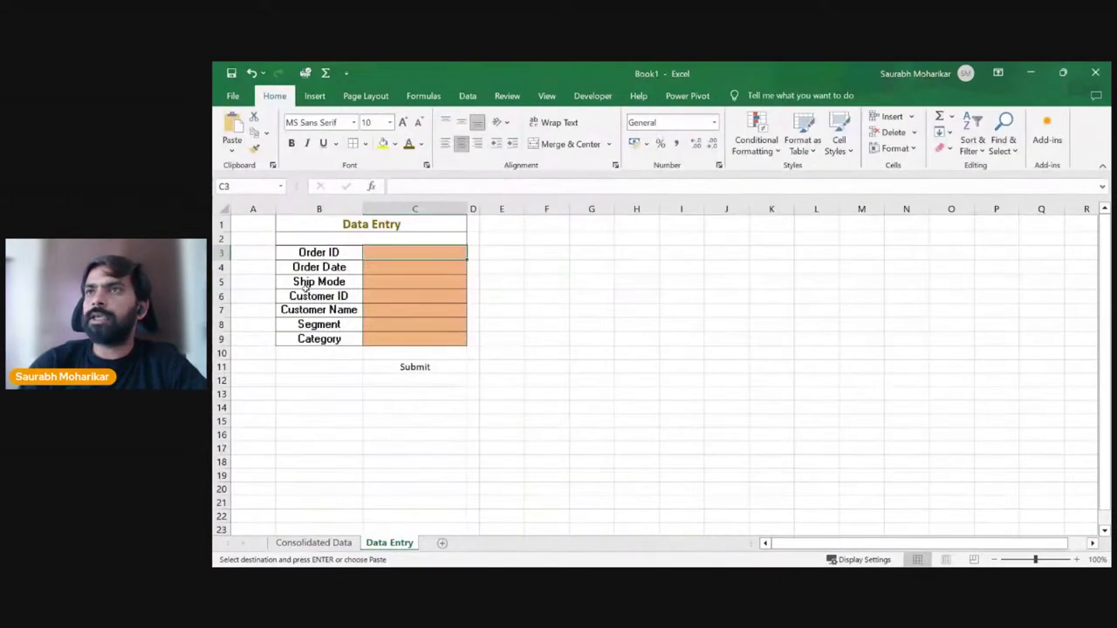
Step: Paste Special the copied order row into C3 as values, transposed into C3:C9
right_click(416, 252)
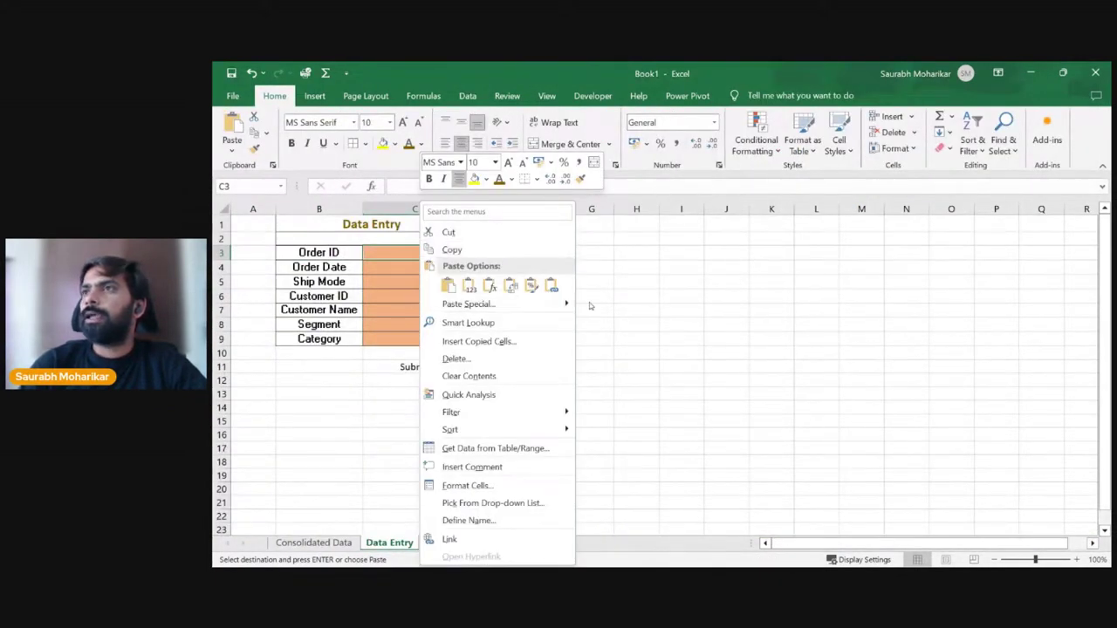
mouse_move(569, 308)
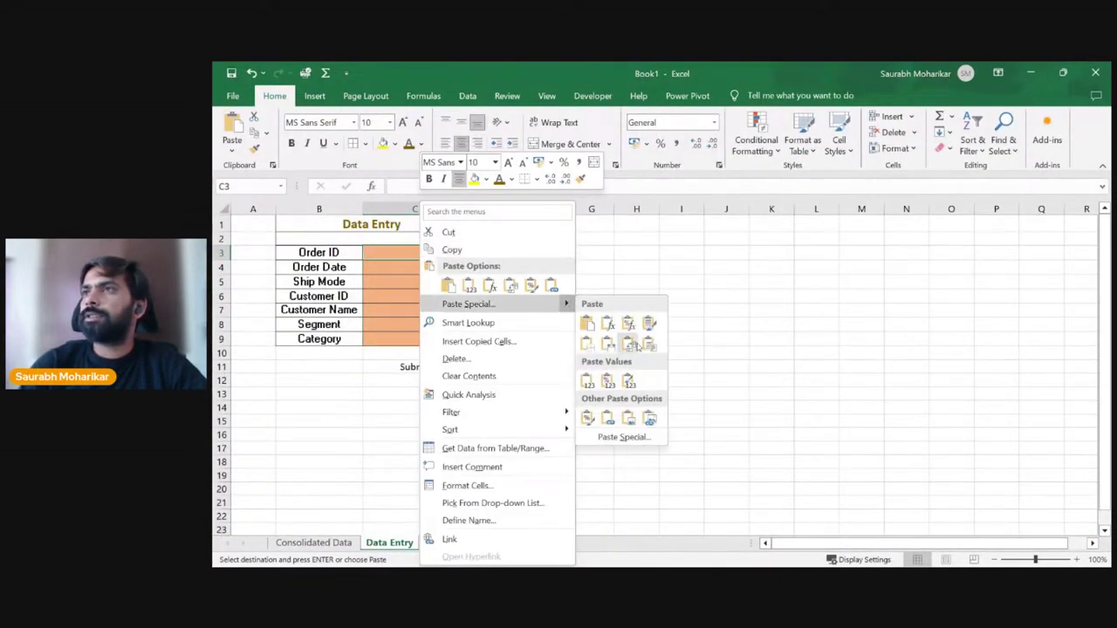
left_click(623, 436)
left_click(646, 530)
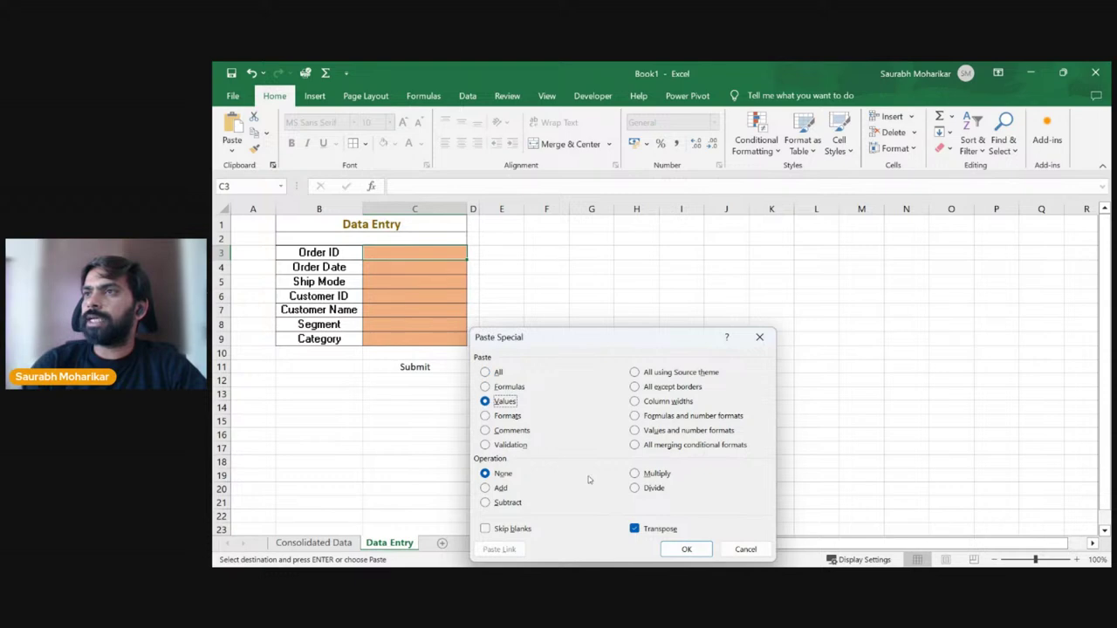
left_click(685, 549)
left_click(655, 384)
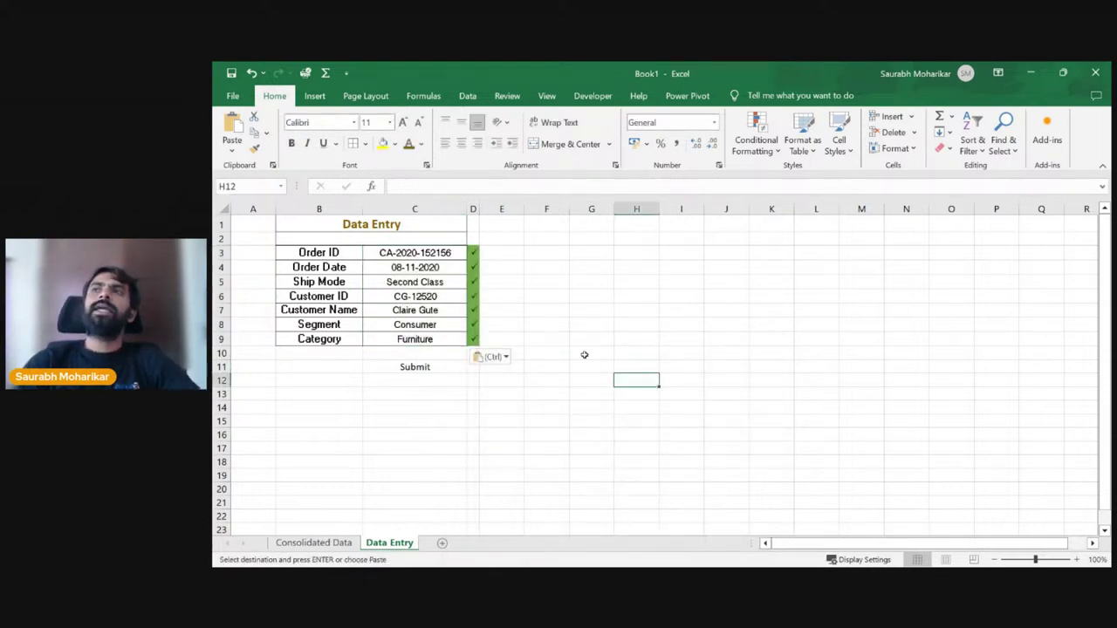
Step: Check the pasted values and select the form labels and values B3:C9
left_click(417, 266)
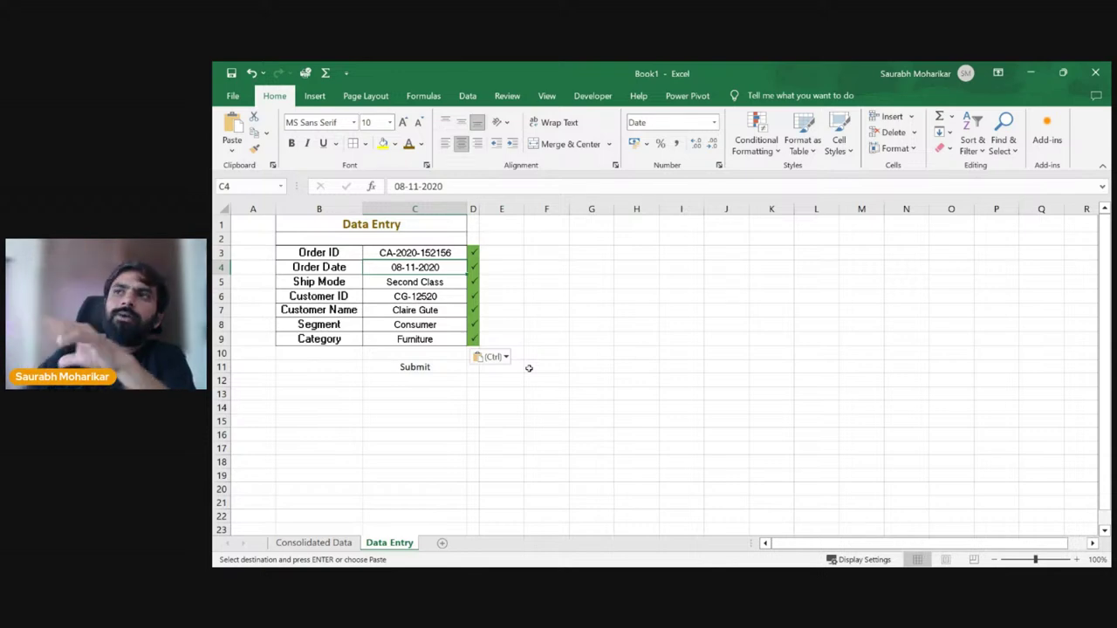
left_click_drag(405, 252, 426, 339)
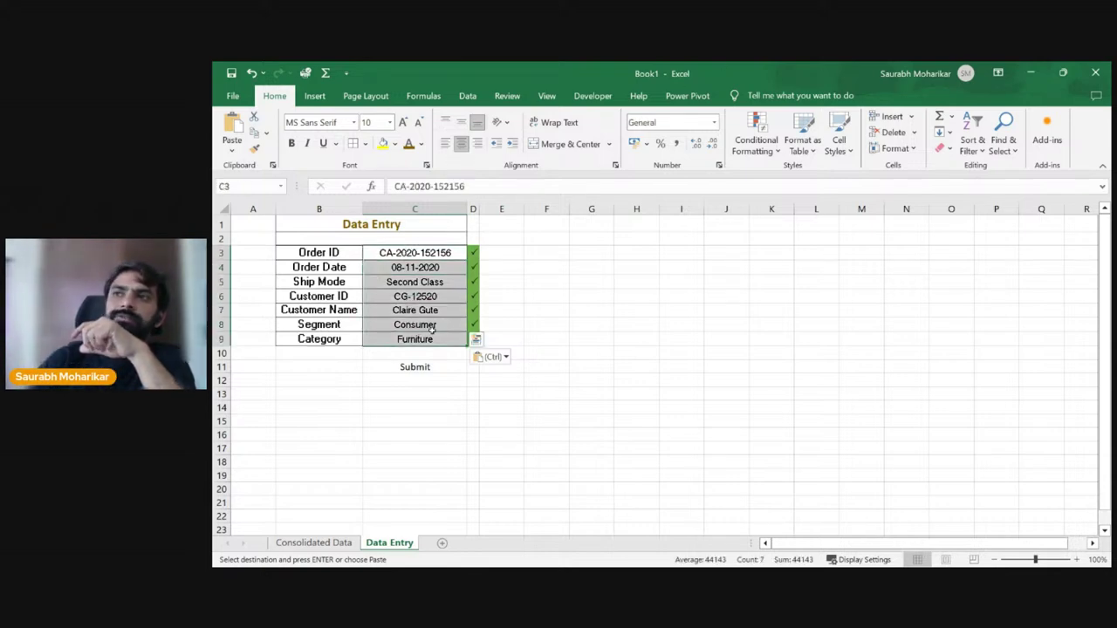
left_click(645, 326)
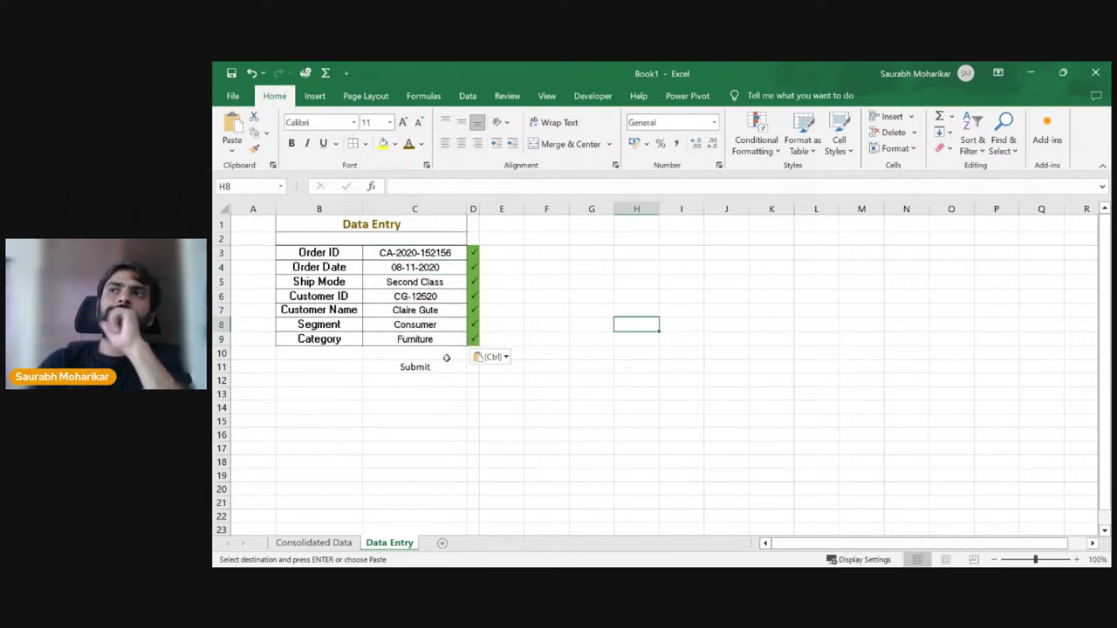
left_click(427, 367)
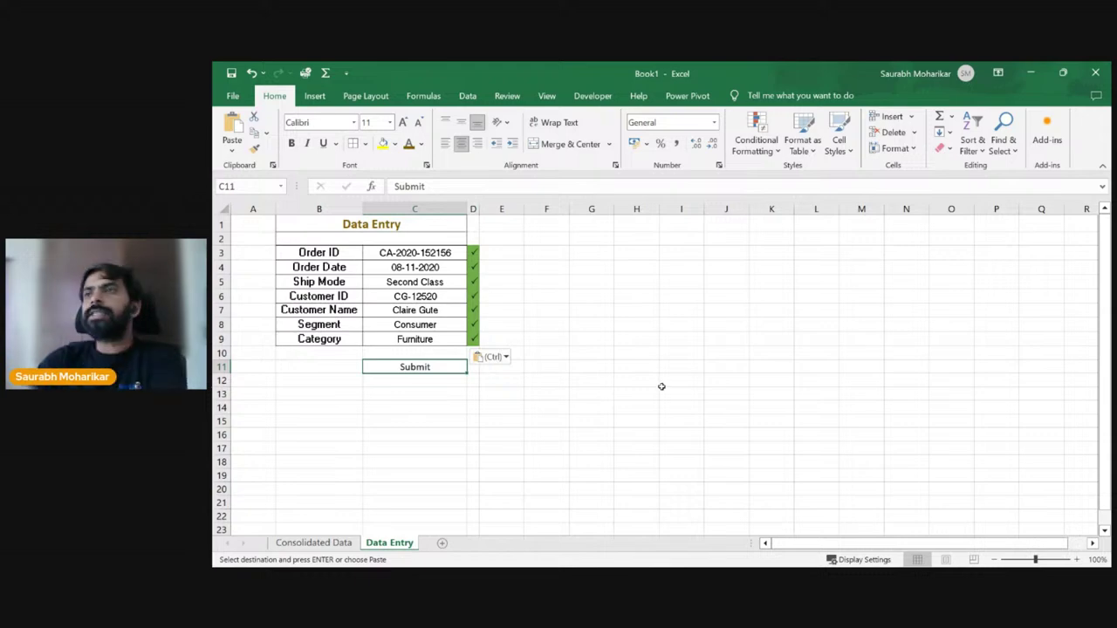
left_click(406, 253)
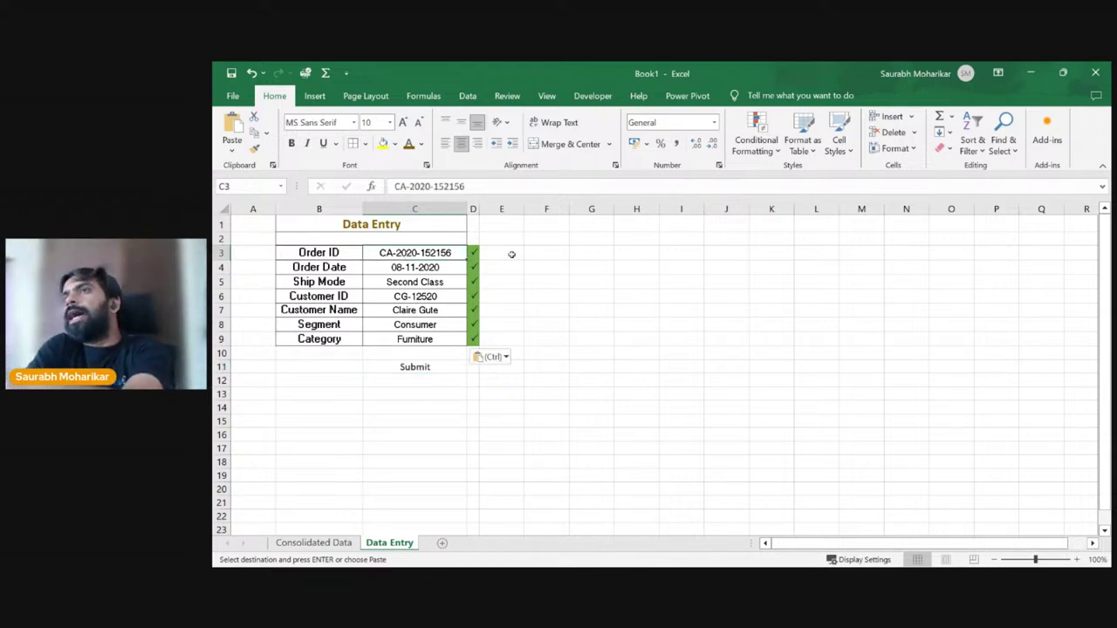
left_click(427, 368)
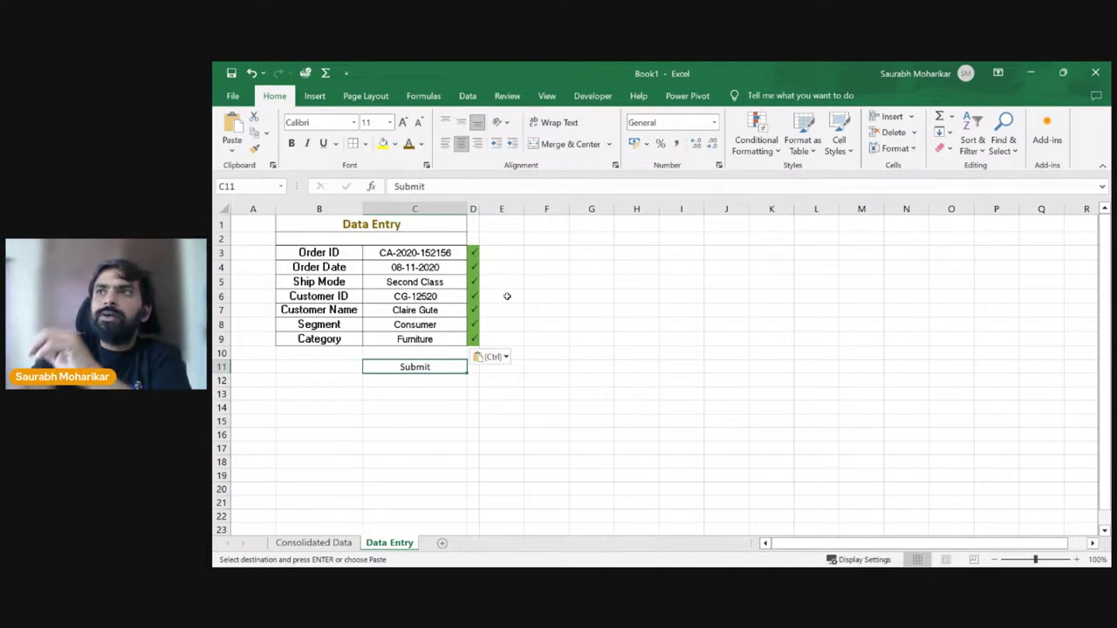
left_click_drag(296, 253, 419, 339)
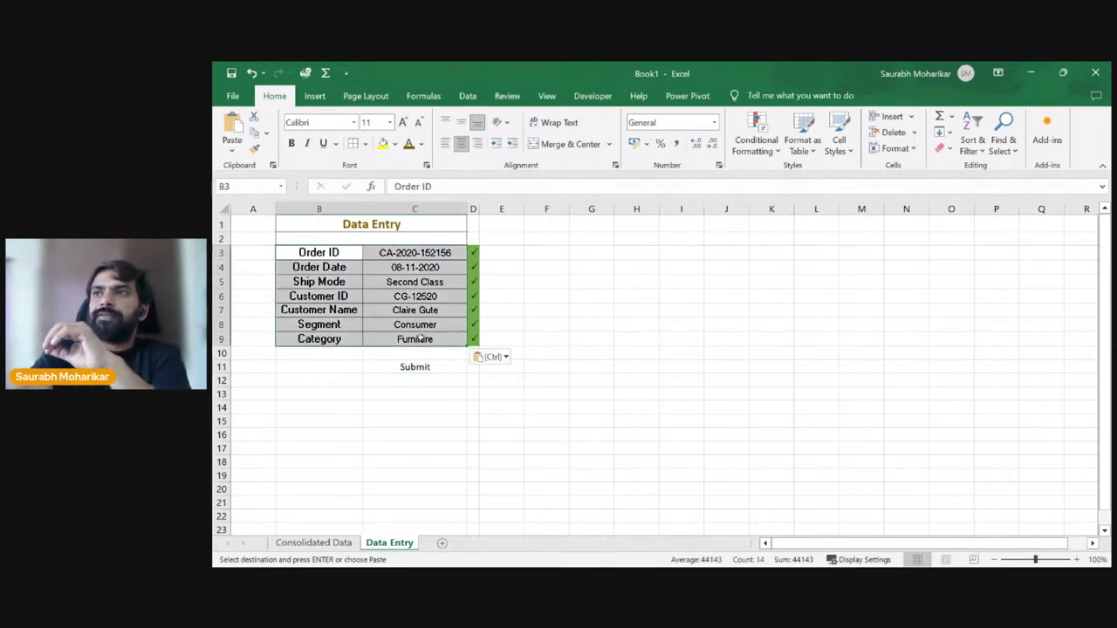
Step: Paste a copy of the form at H3 and remove the copied values from I3:I9
left_click(643, 251)
key("ctrl+v")
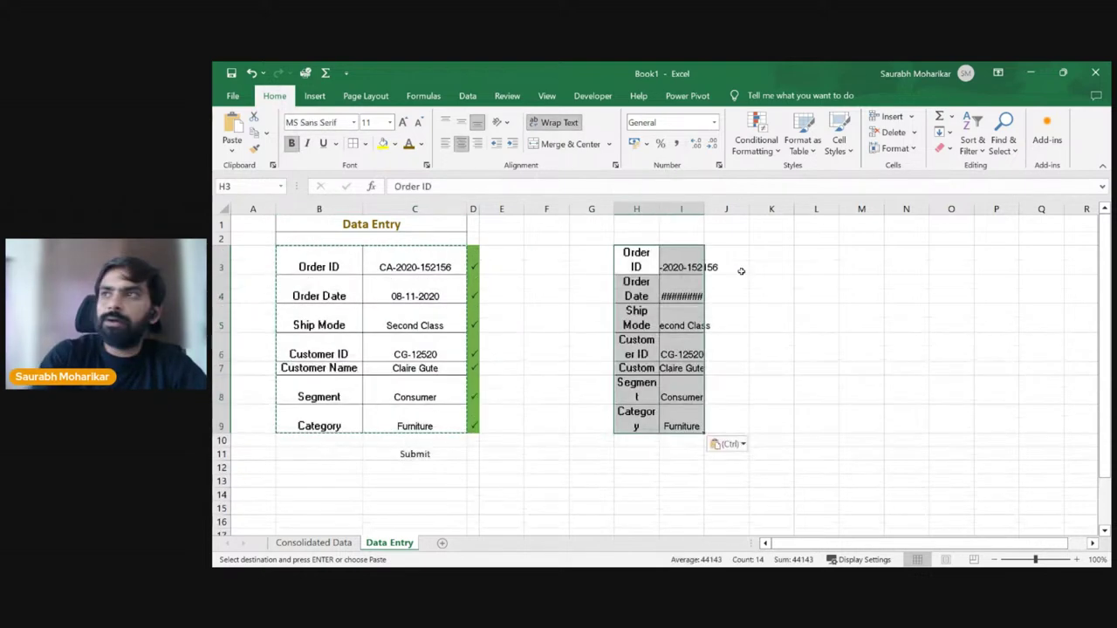
mouse_move(705, 209)
left_mouse_down()
mouse_move(667, 208)
mouse_move(702, 209)
left_mouse_up()
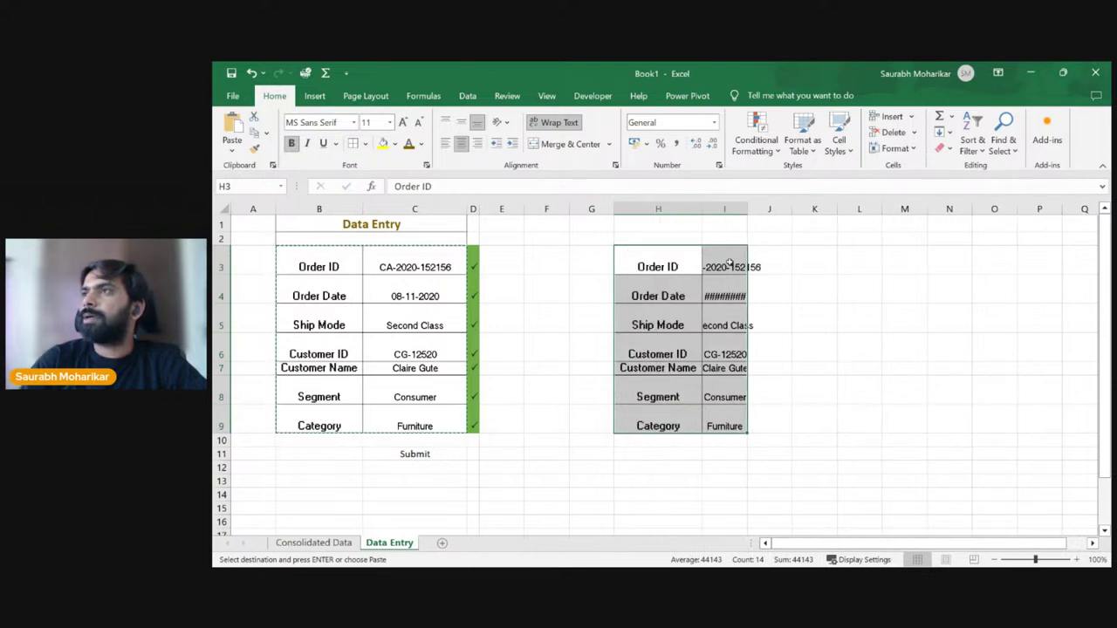
left_click_drag(724, 267, 735, 426)
key("ctrl+z")
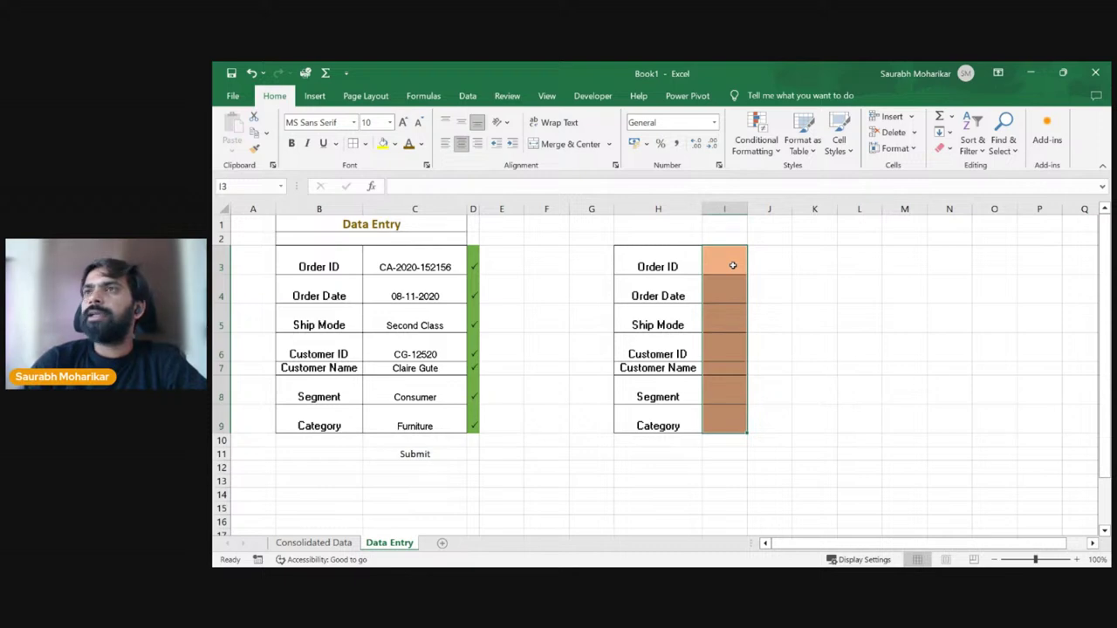
Step: Clear conditional formatting rules from the selected cells I3:I9
left_click(755, 137)
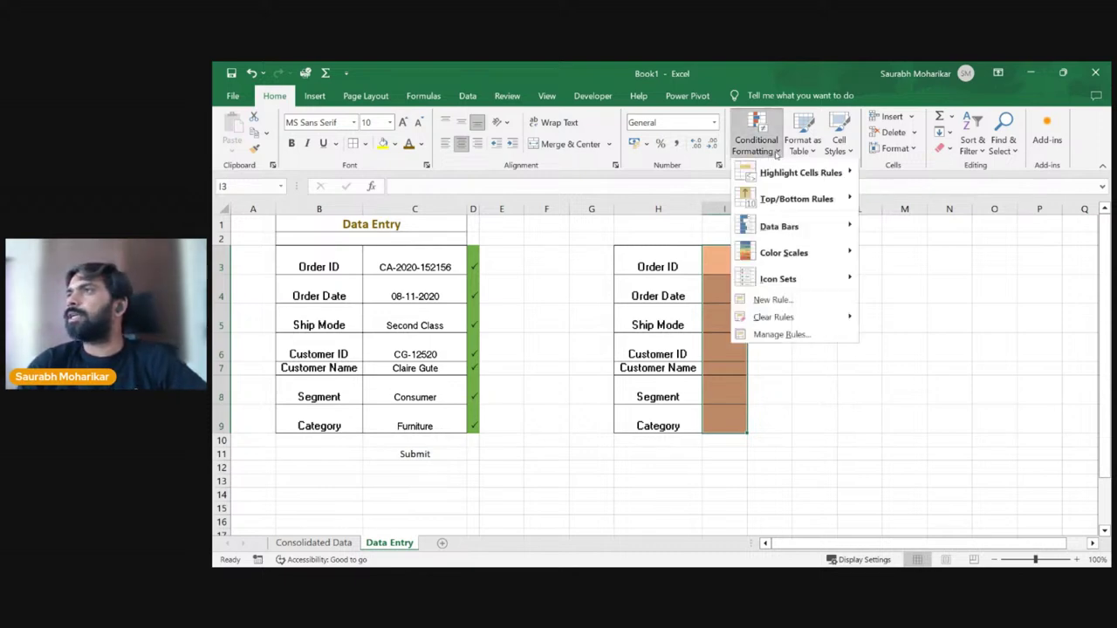
mouse_move(793, 318)
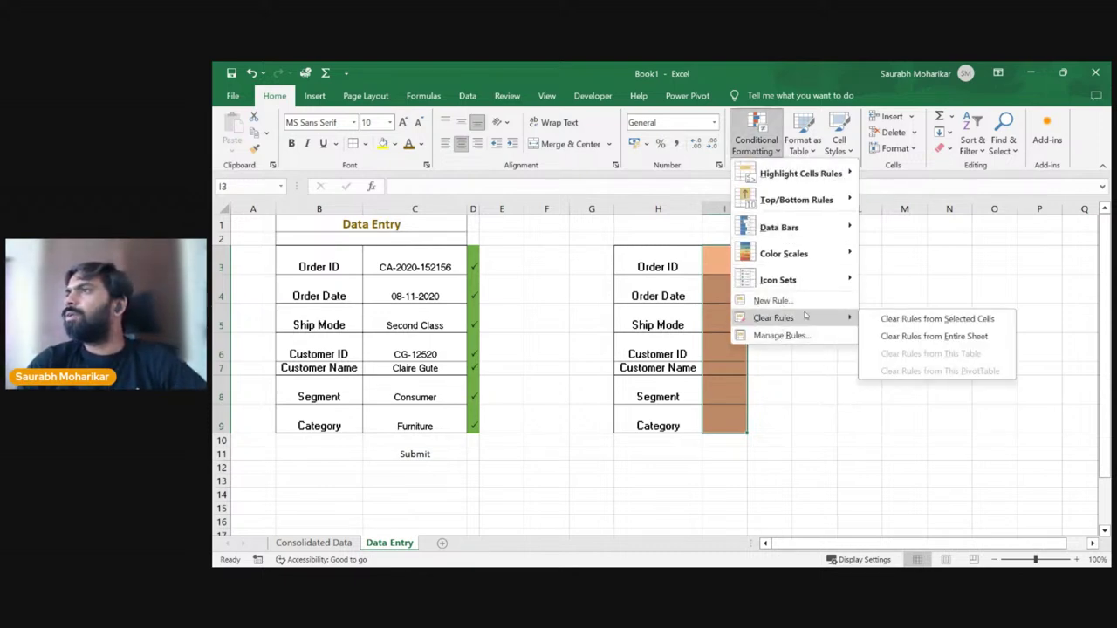
left_click(884, 319)
left_click(872, 351)
left_click_drag(724, 263, 731, 428)
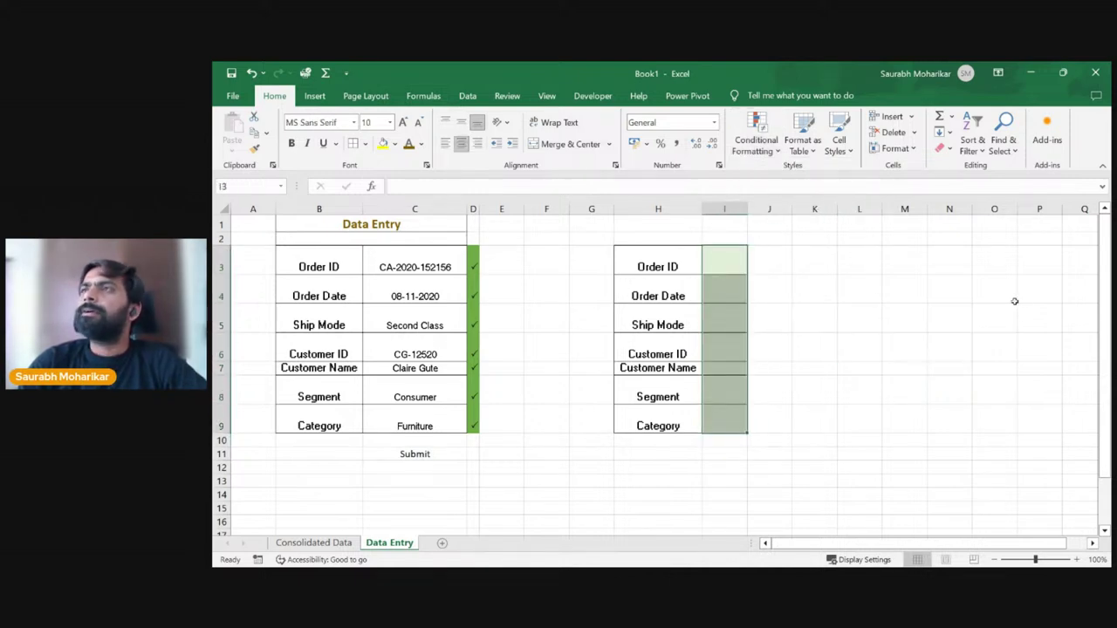
Step: Give rows 3–9 a uniform row height of 15
left_click(949, 264)
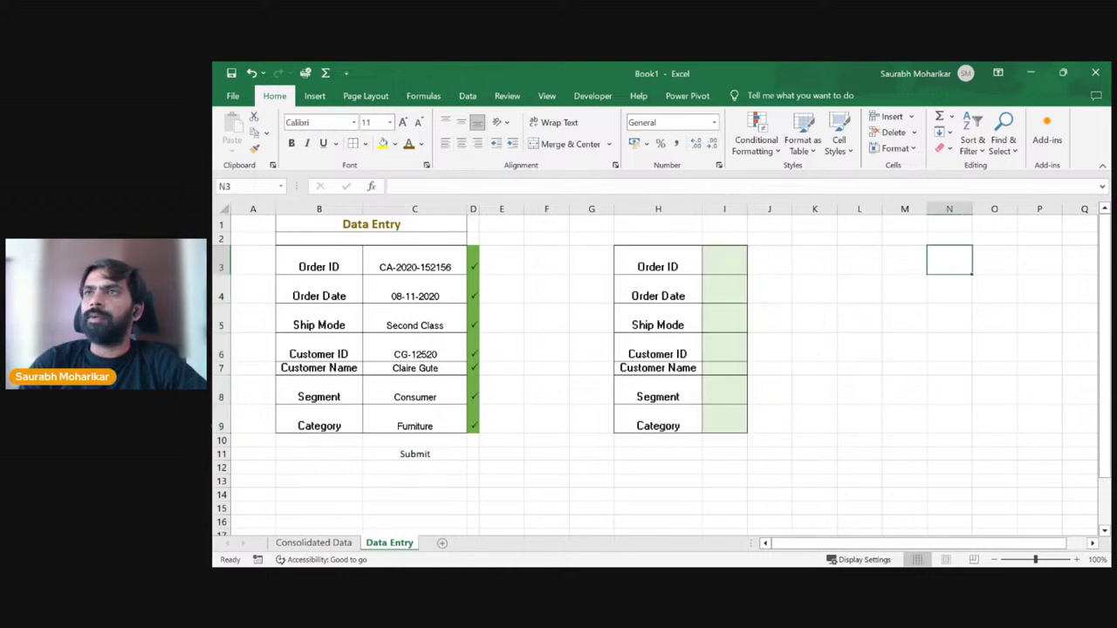
double_click(227, 276)
double_click(226, 288)
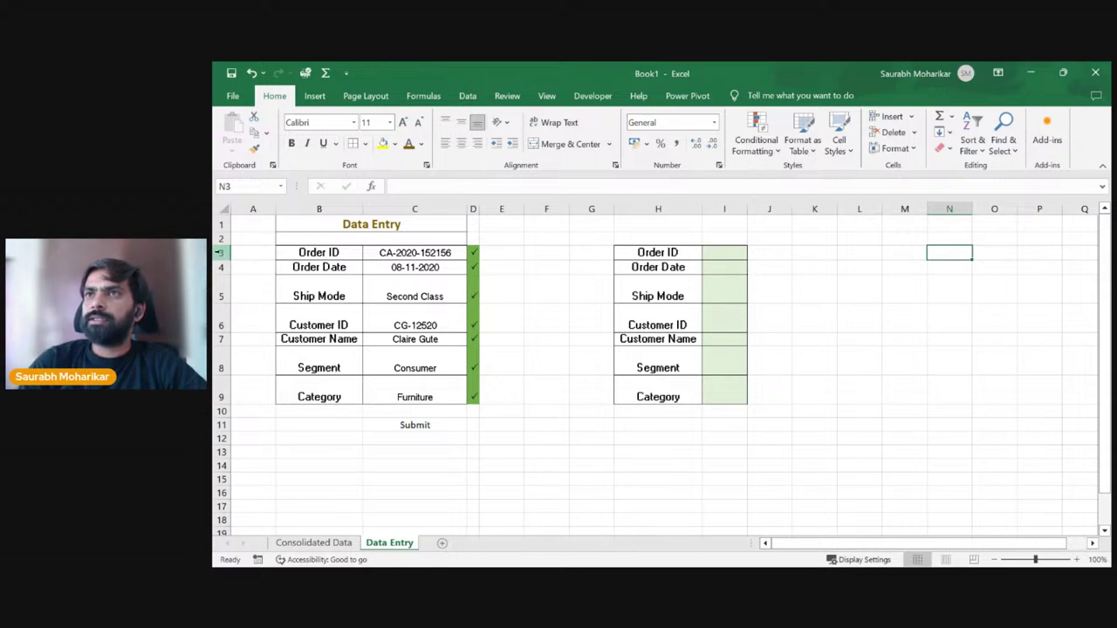
left_click_drag(218, 252, 220, 397)
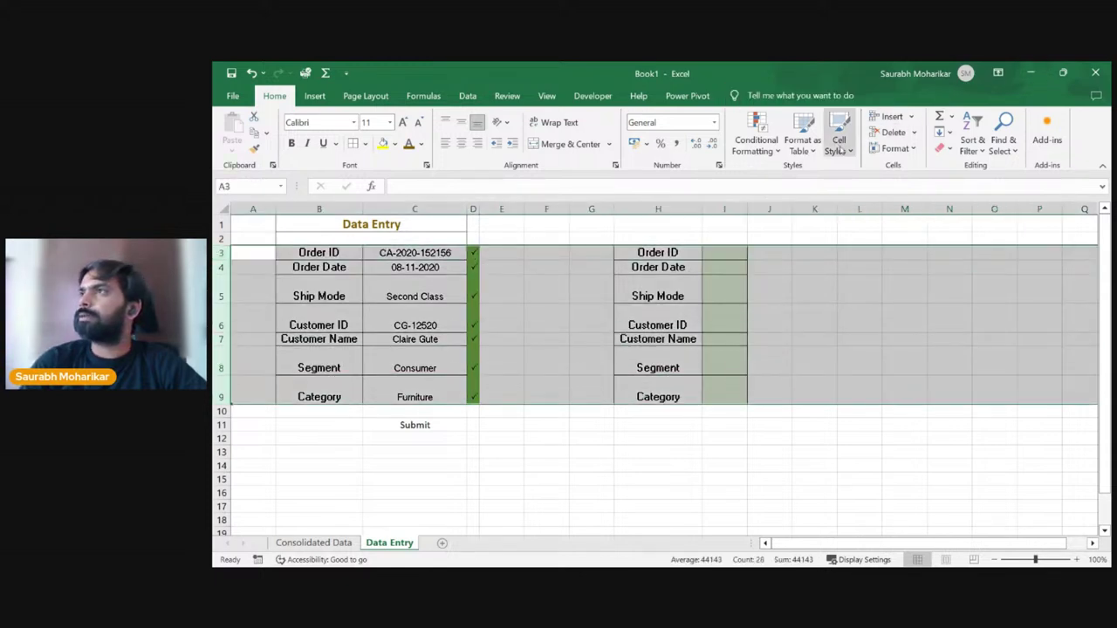
left_click(898, 148)
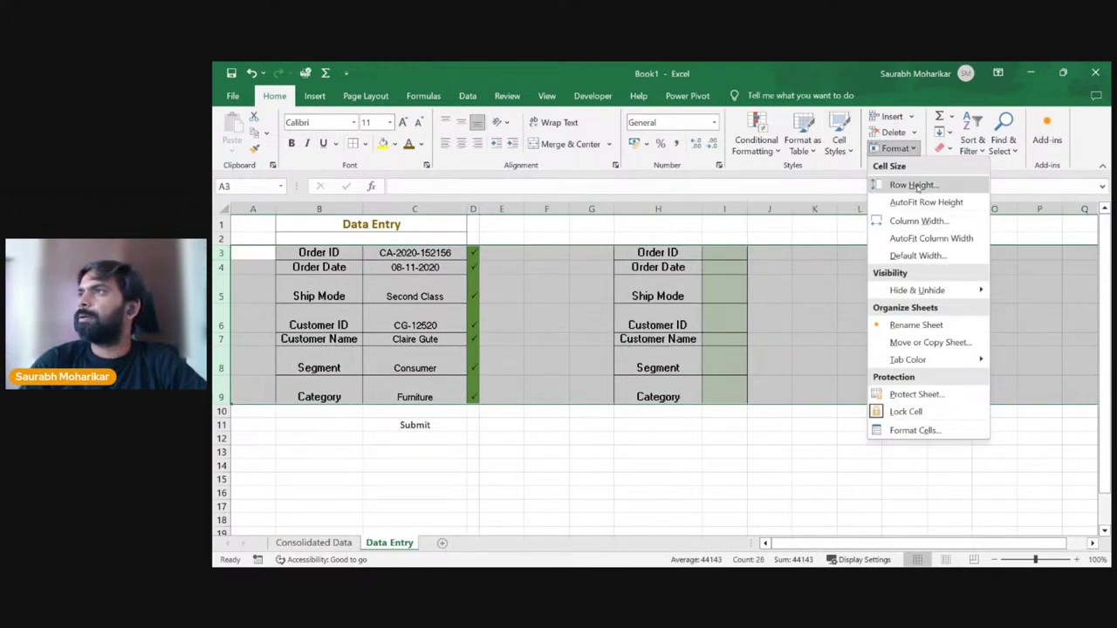
left_click(913, 185)
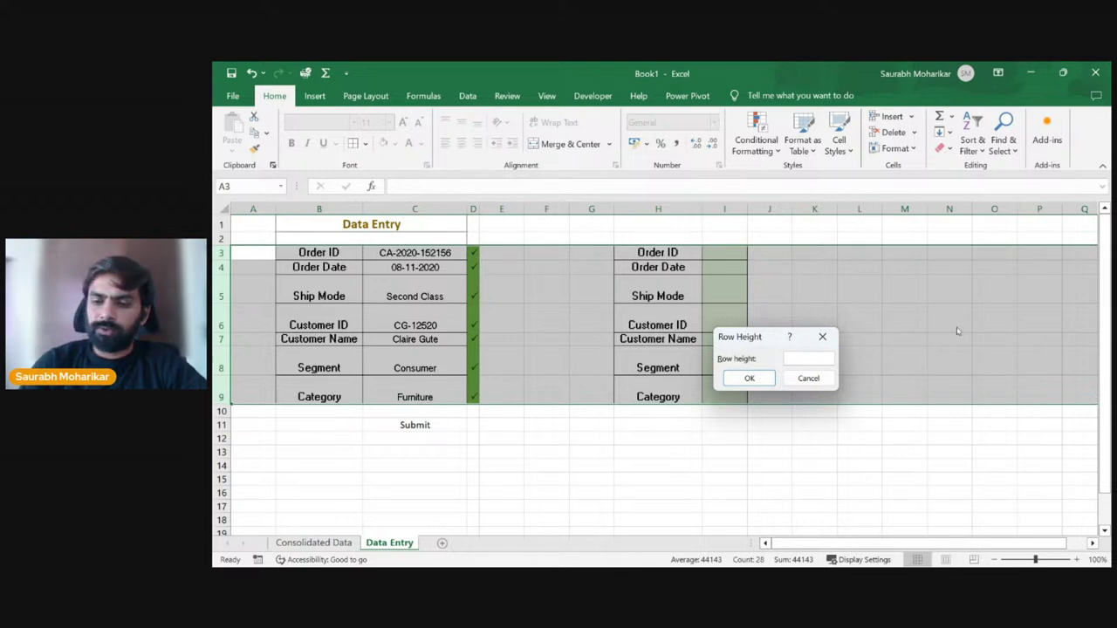
key("Return")
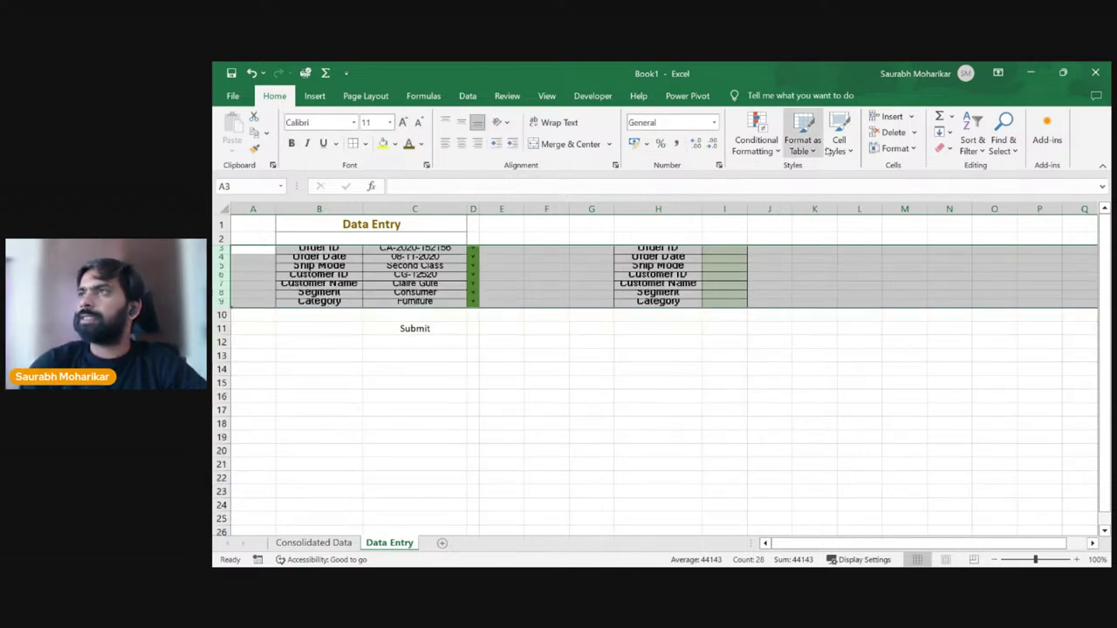
left_click(899, 148)
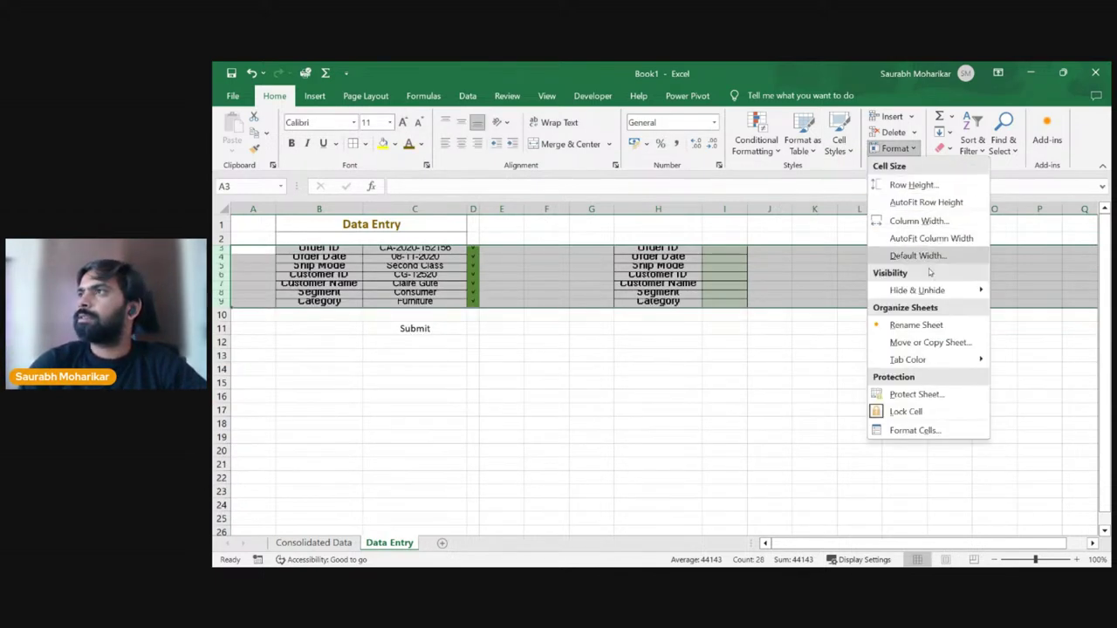
left_click(913, 185)
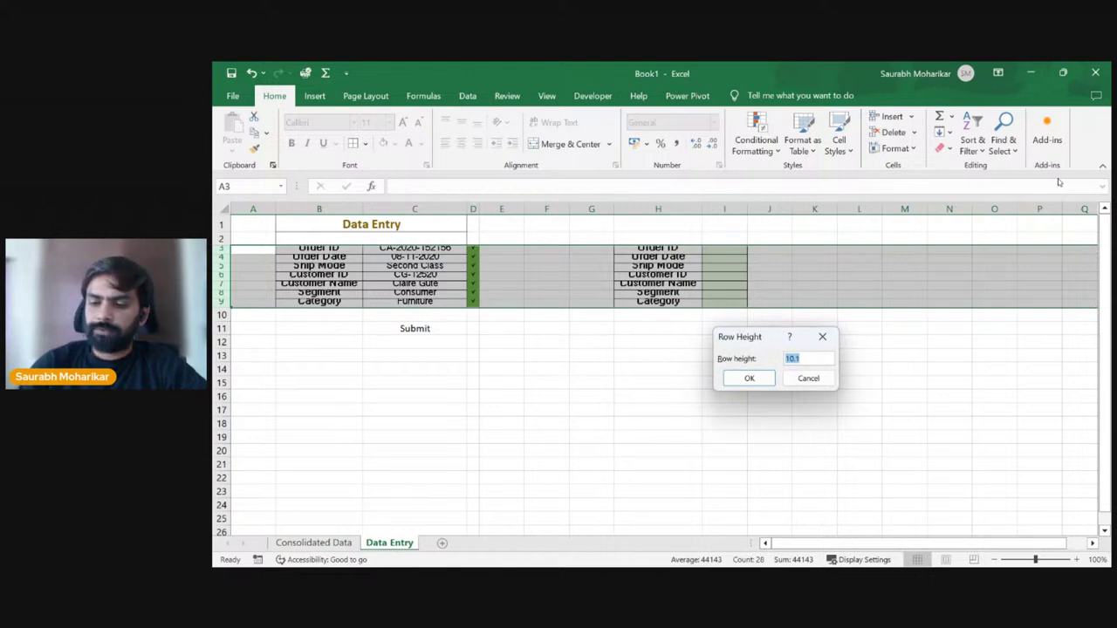
type("15")
key("Return")
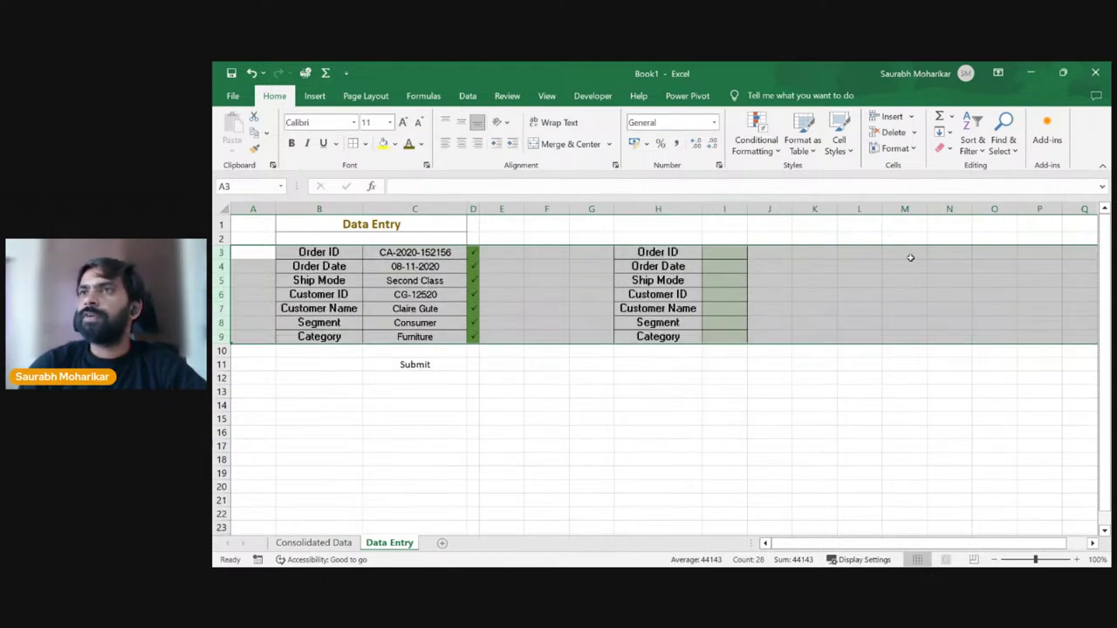
left_click(879, 309)
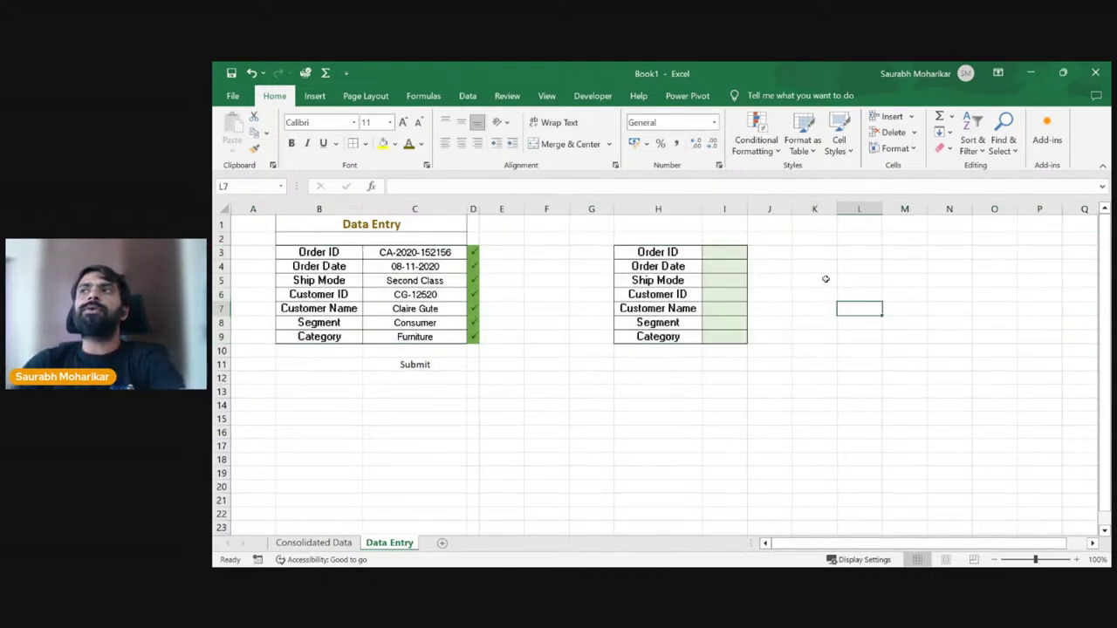
Step: Link I3 to C3 with =C3, autofit column I, and fill the link down to I9
left_click(728, 254)
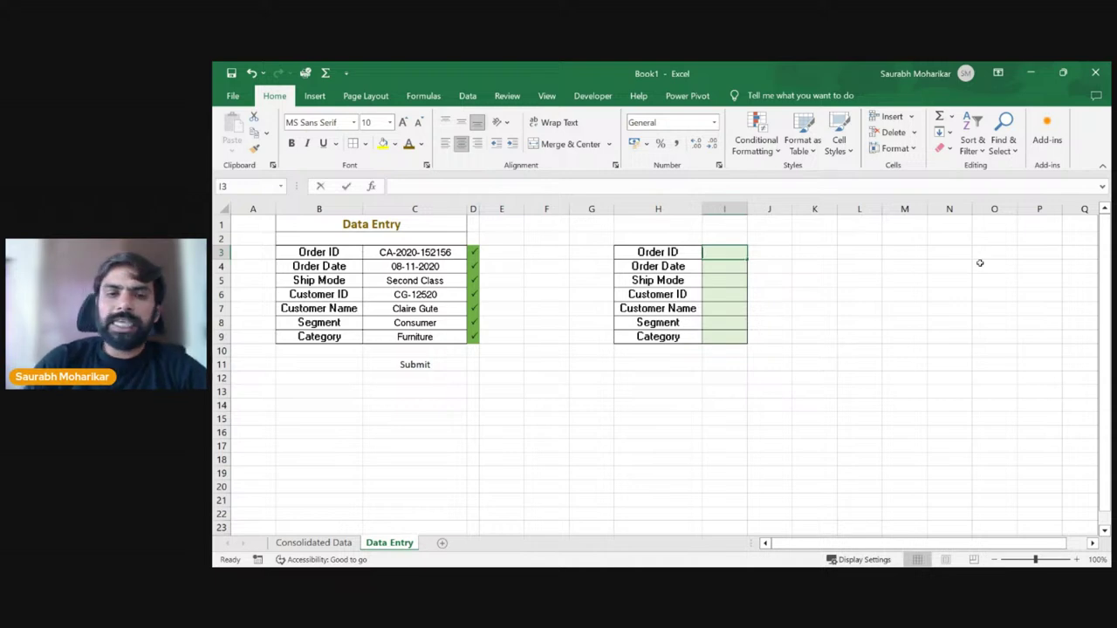
type("=")
left_click(419, 253)
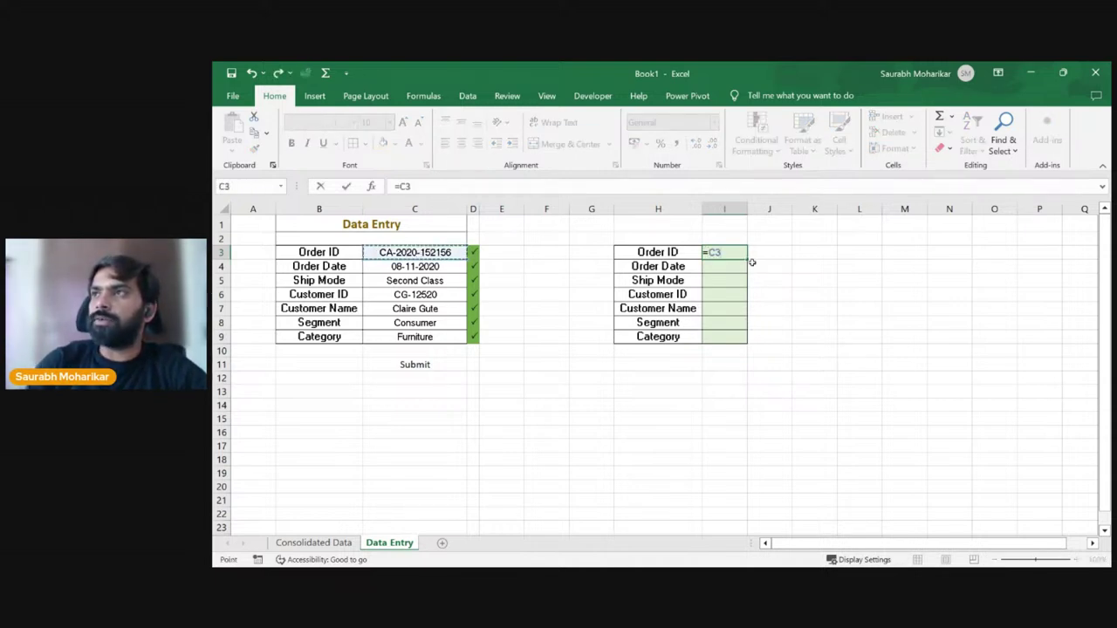
key("Return")
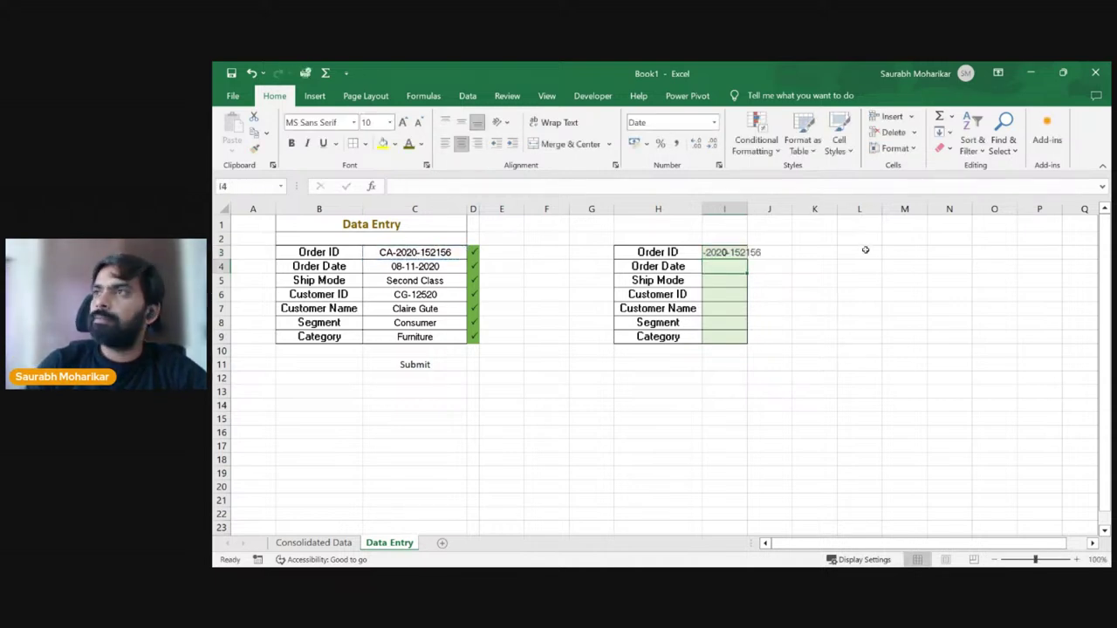
double_click(748, 208)
left_click(775, 254)
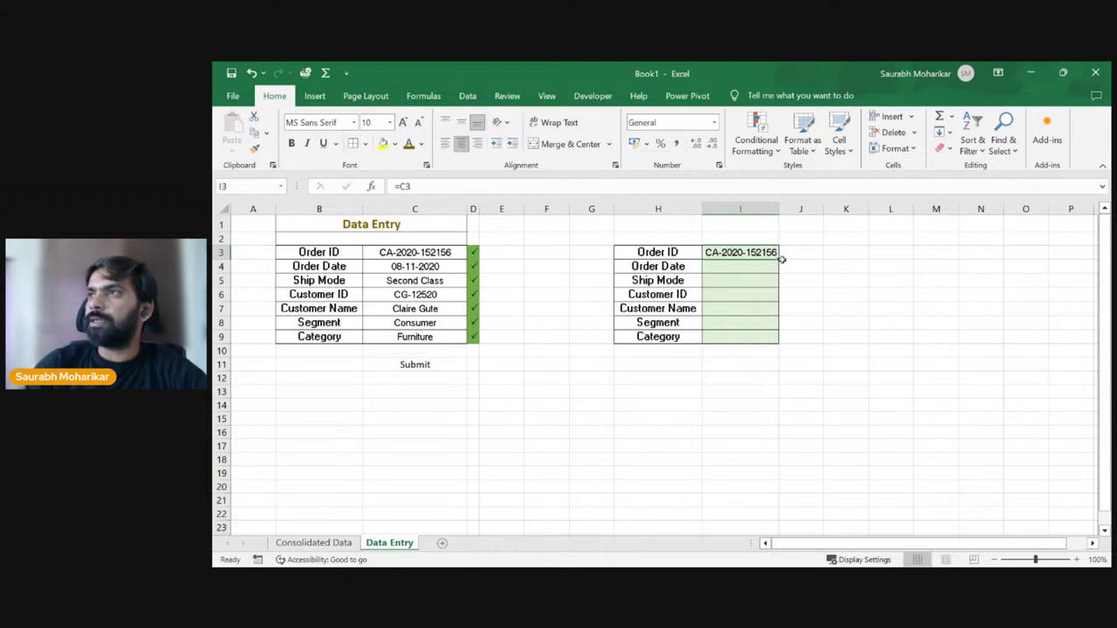
left_click_drag(779, 259, 785, 348)
Step: Label H10 'Total' and enter =COUNTA(I3:I9) in I10, showing 7
left_click(700, 351)
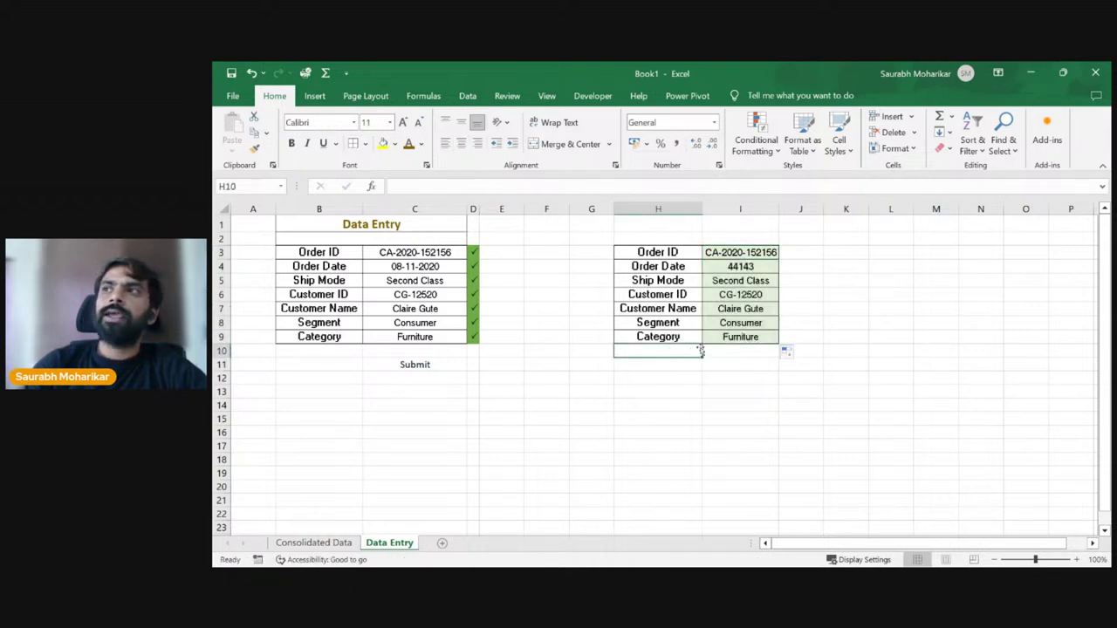
type("Total")
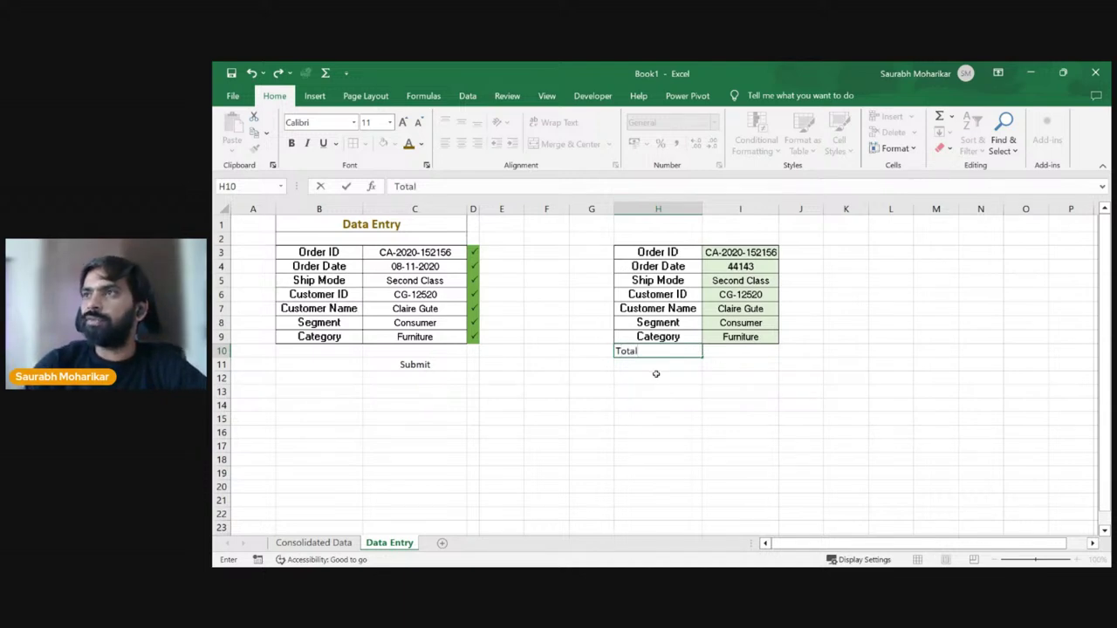
left_click(656, 389)
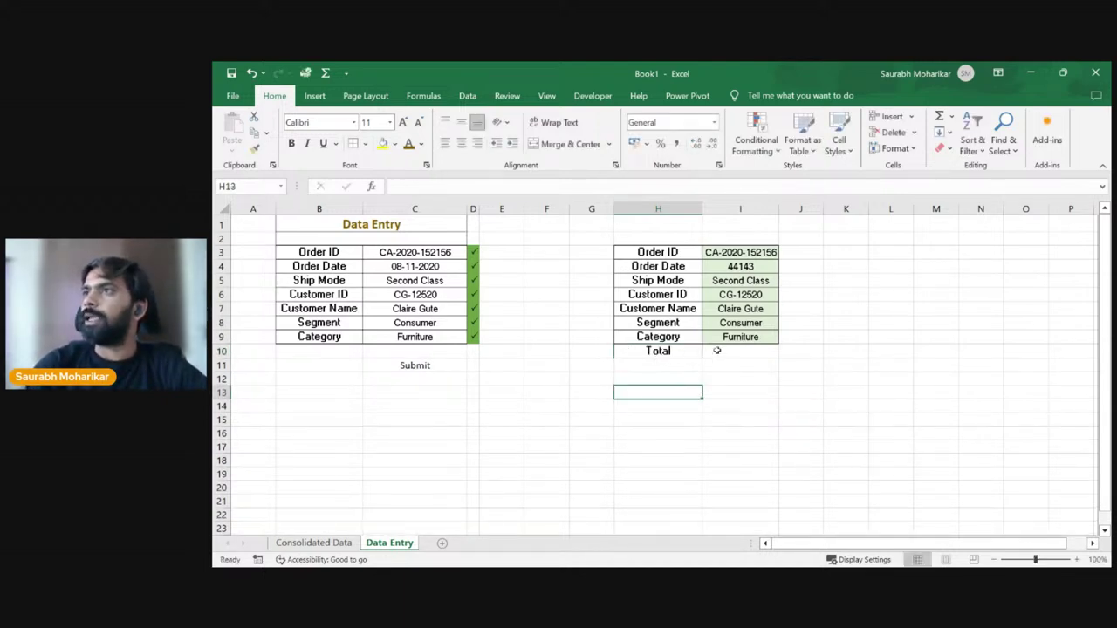
left_click(717, 350)
type("=")
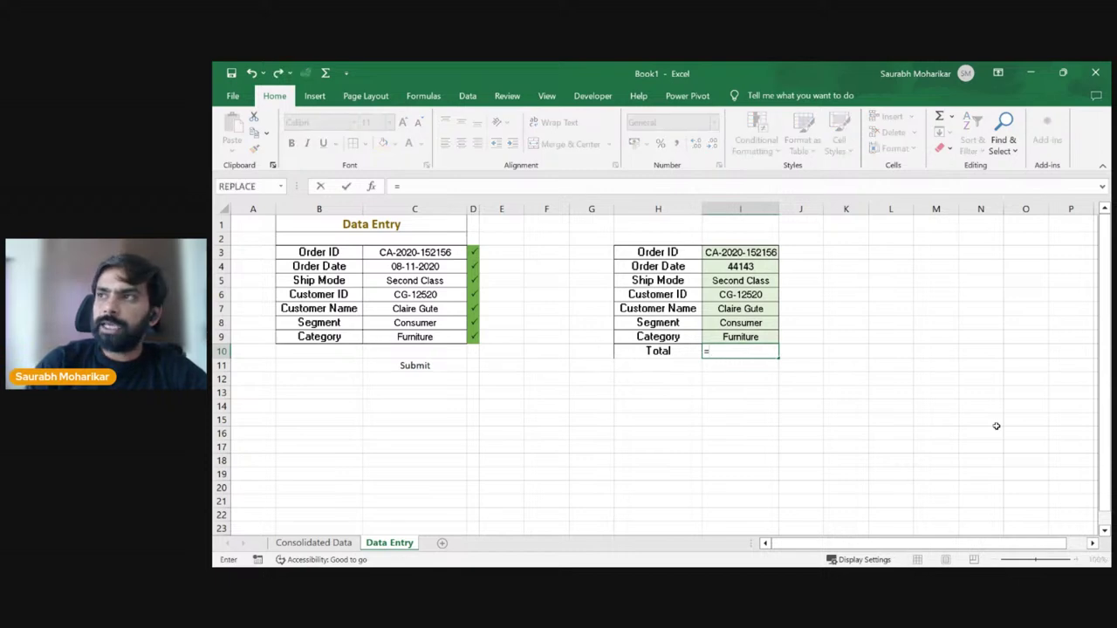
type("count")
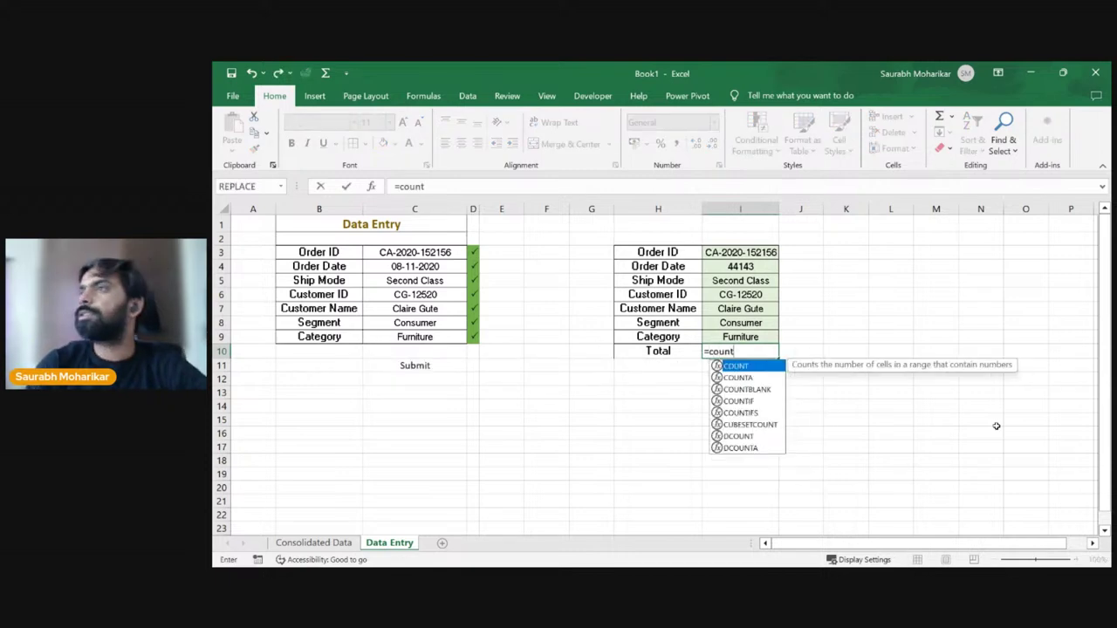
key("Down")
key("Tab")
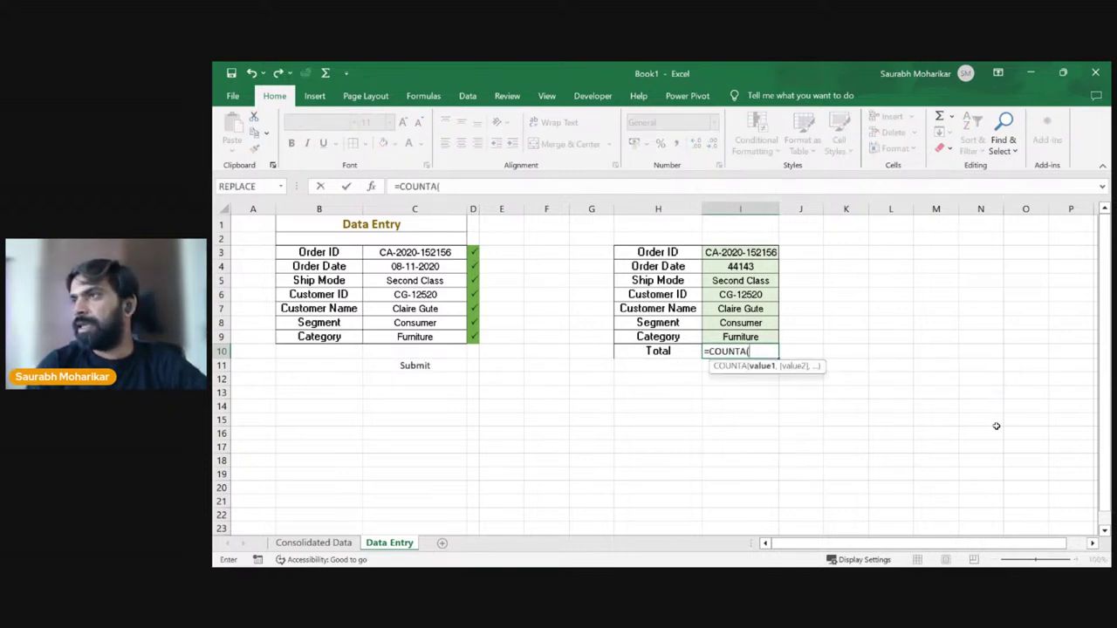
key("Up")
key("shift+Up")
key("shift+Up")
key("shift+Up")
key("shift+Up")
key("shift+Up")
key("shift+Up")
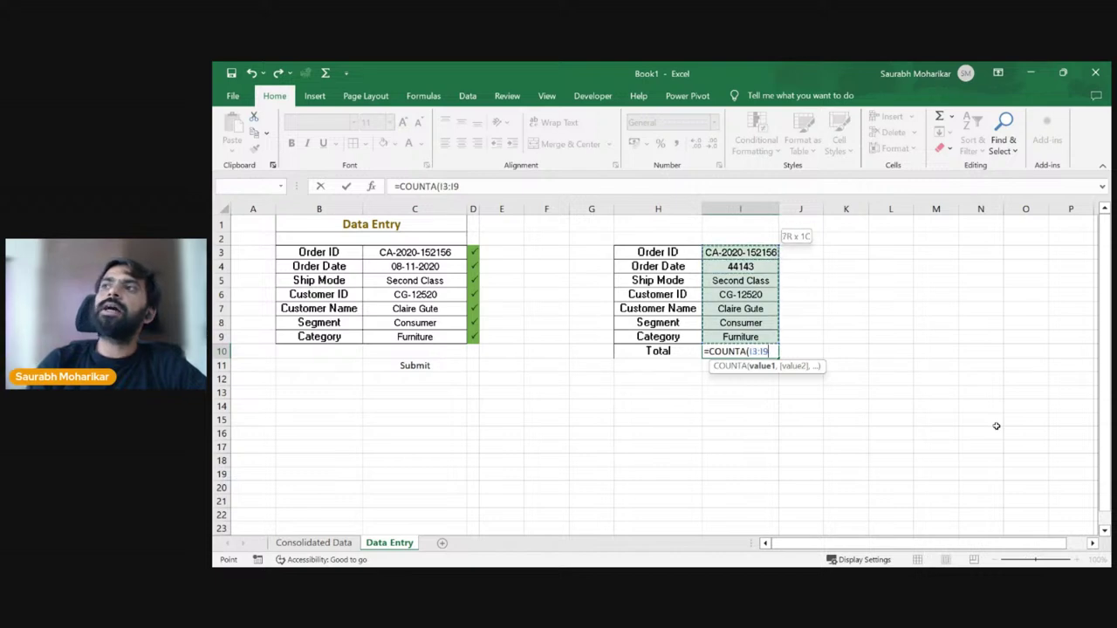
type(")")
key("Return")
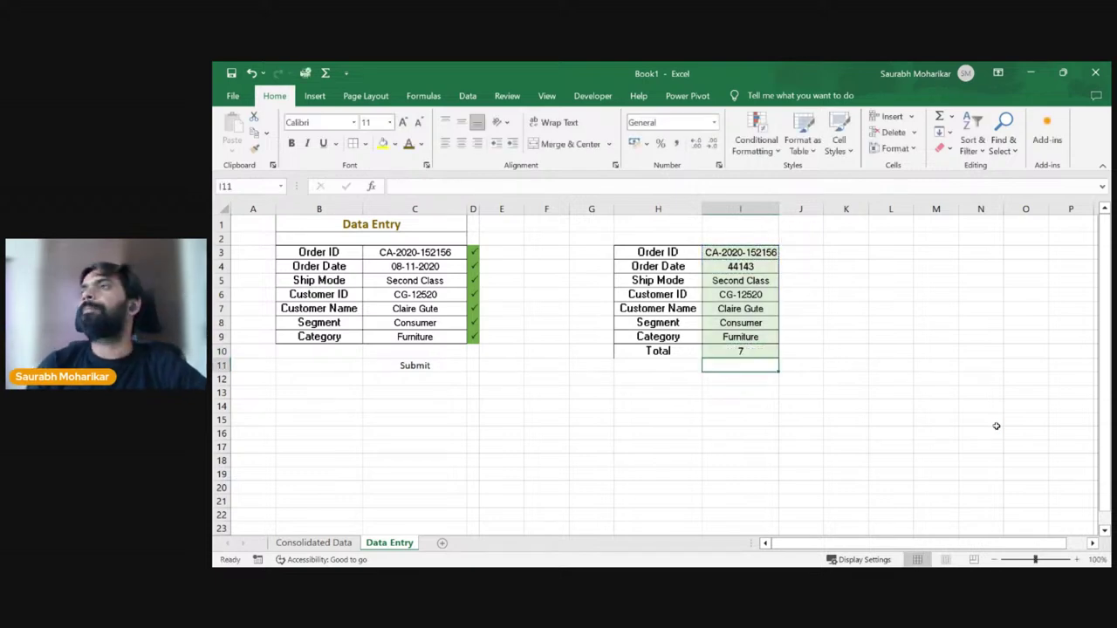
left_click(760, 349)
Step: Clear the Customer ID through Category entries in C6:C9 and confirm the Total still reads 7
left_click(529, 286)
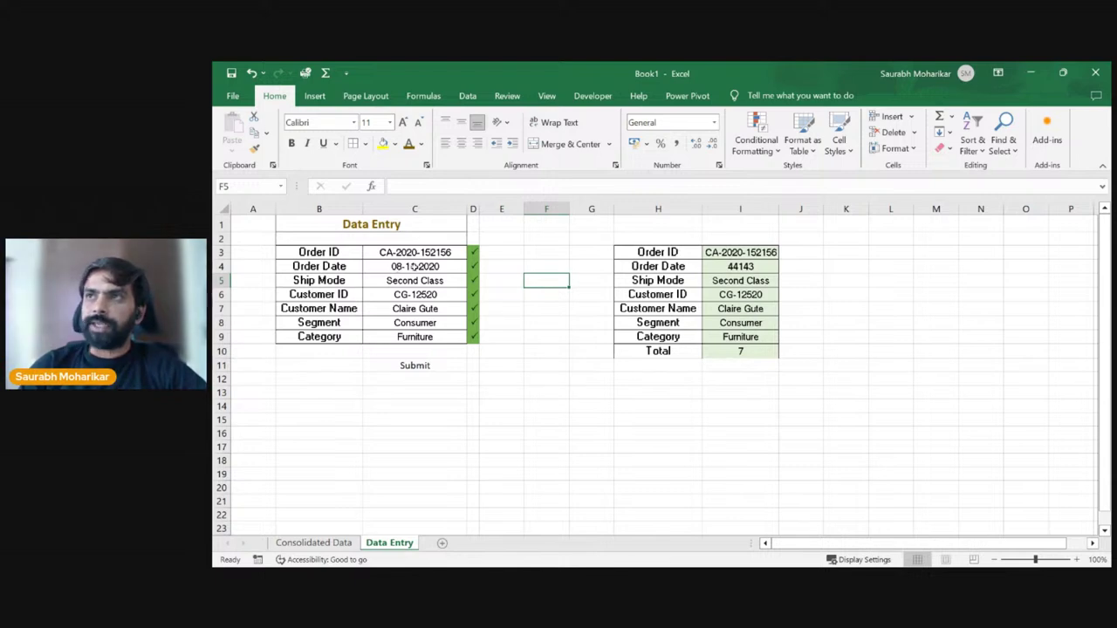
left_click(748, 357)
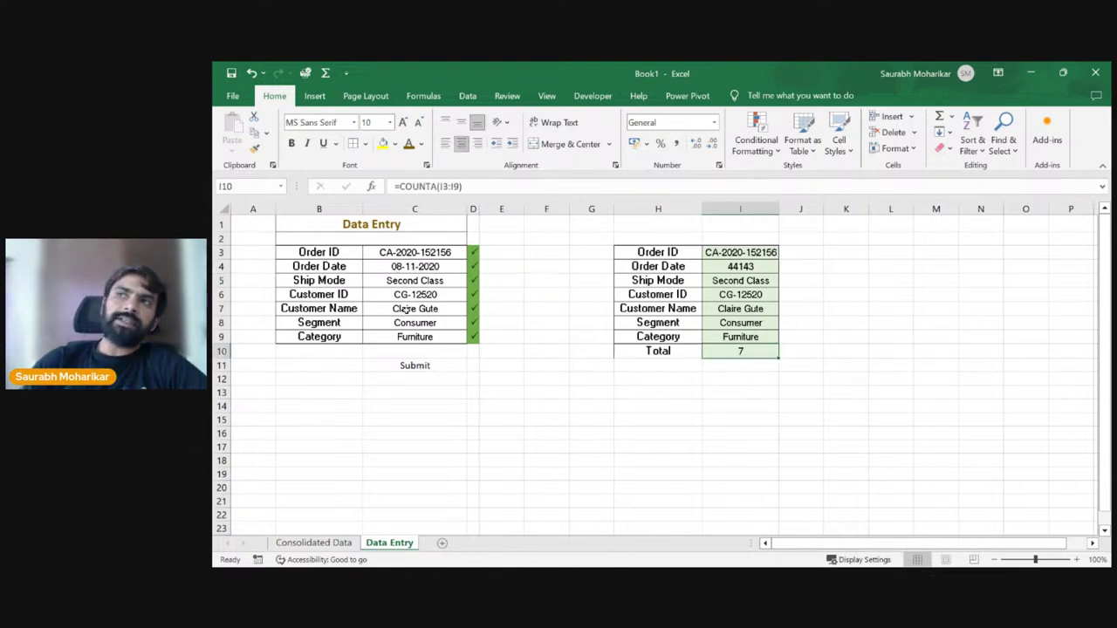
left_click_drag(425, 295, 444, 339)
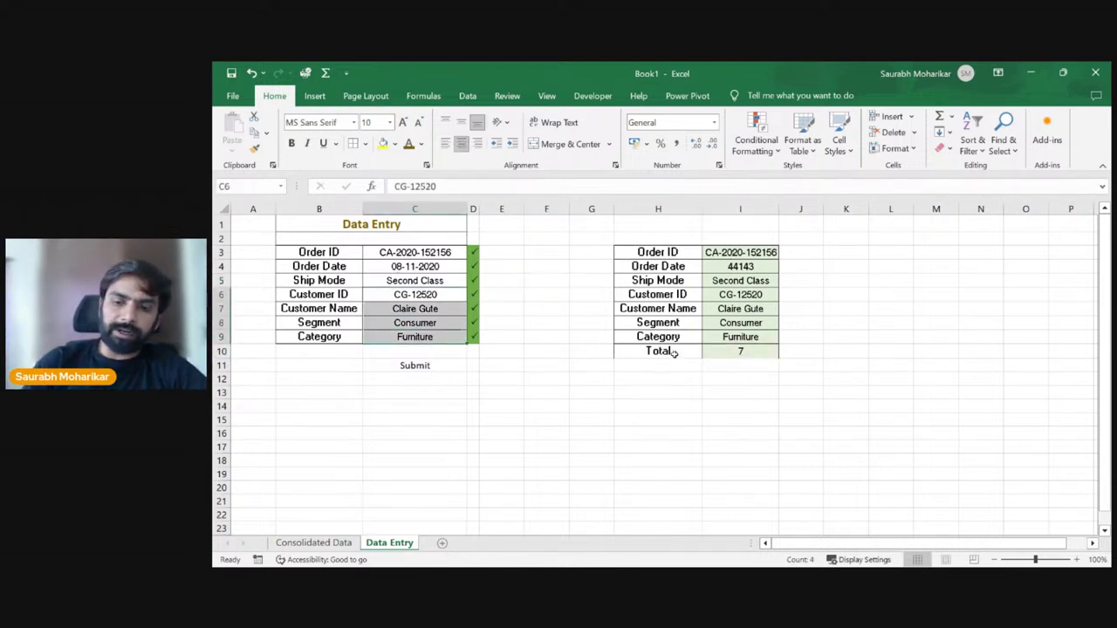
key("Delete")
left_click(964, 408)
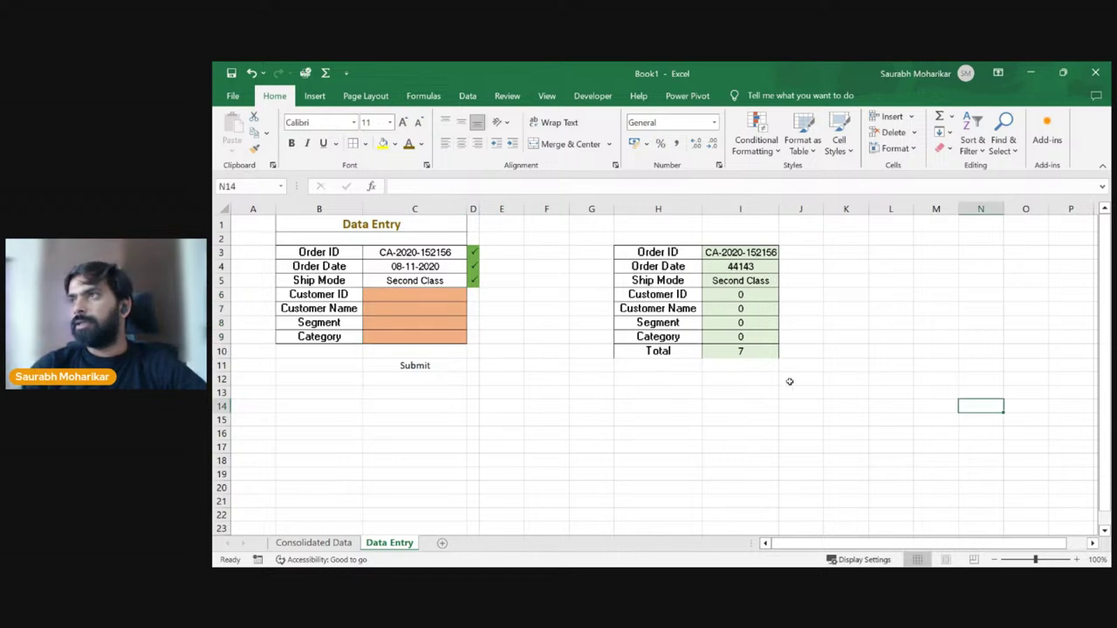
left_click(738, 353)
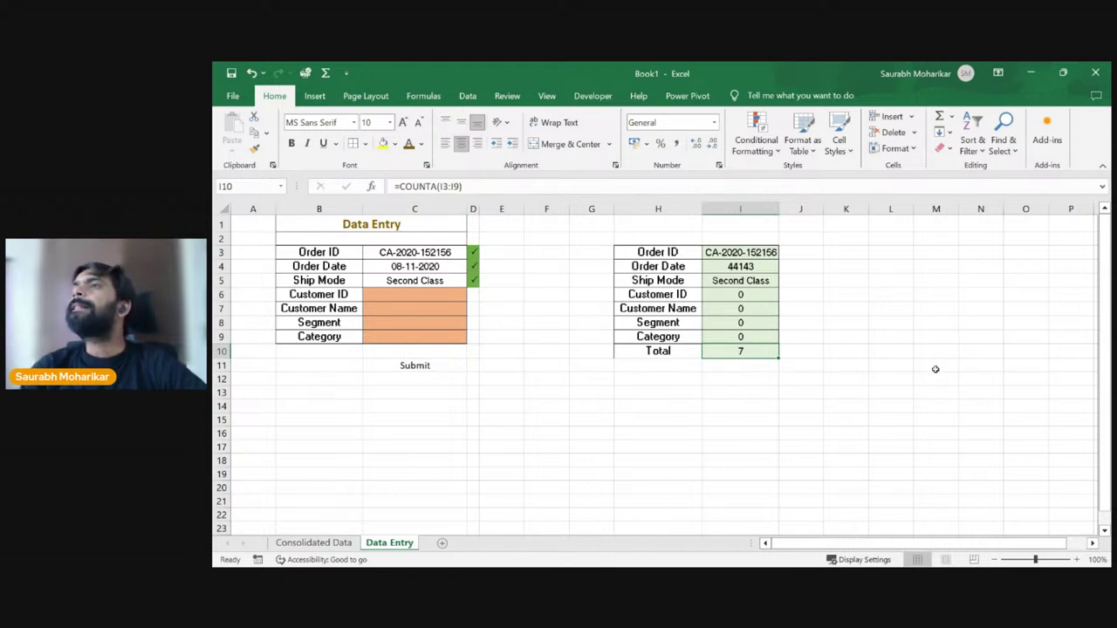
Step: Change the Total formula from COUNTA to COUNT, then delete it from I10
left_click(905, 323)
left_click(755, 352)
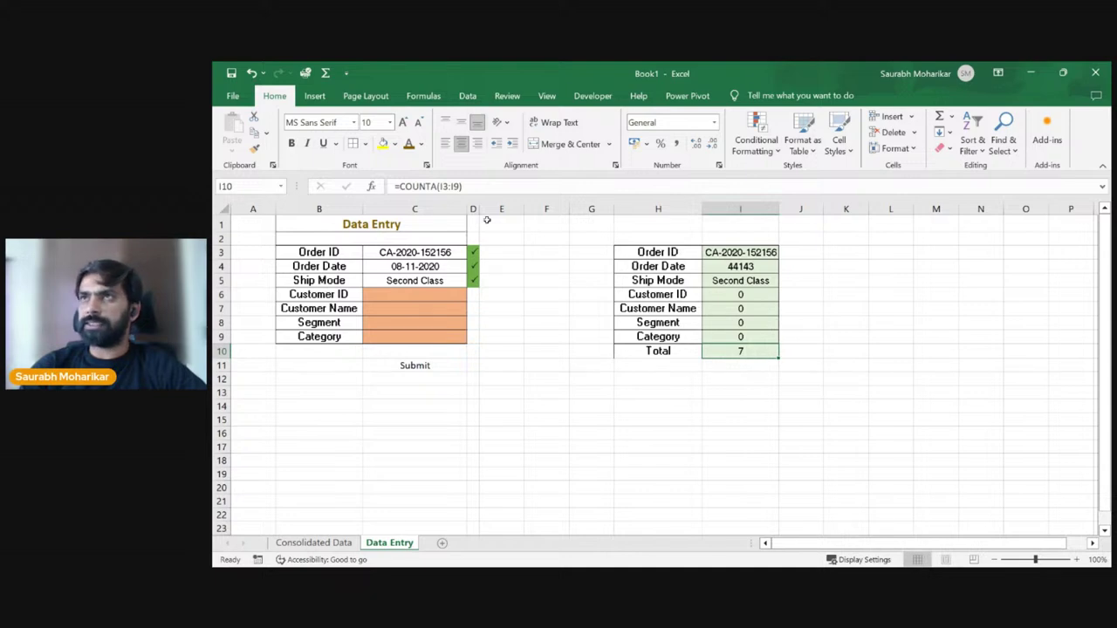
left_click(438, 186)
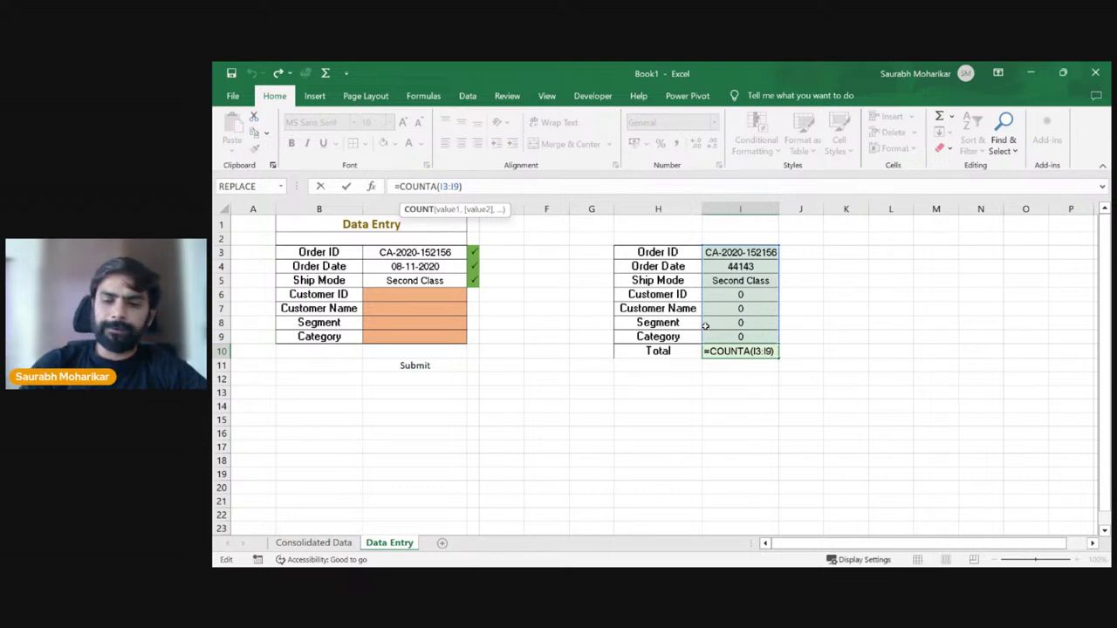
key("BackSpace")
key("Return")
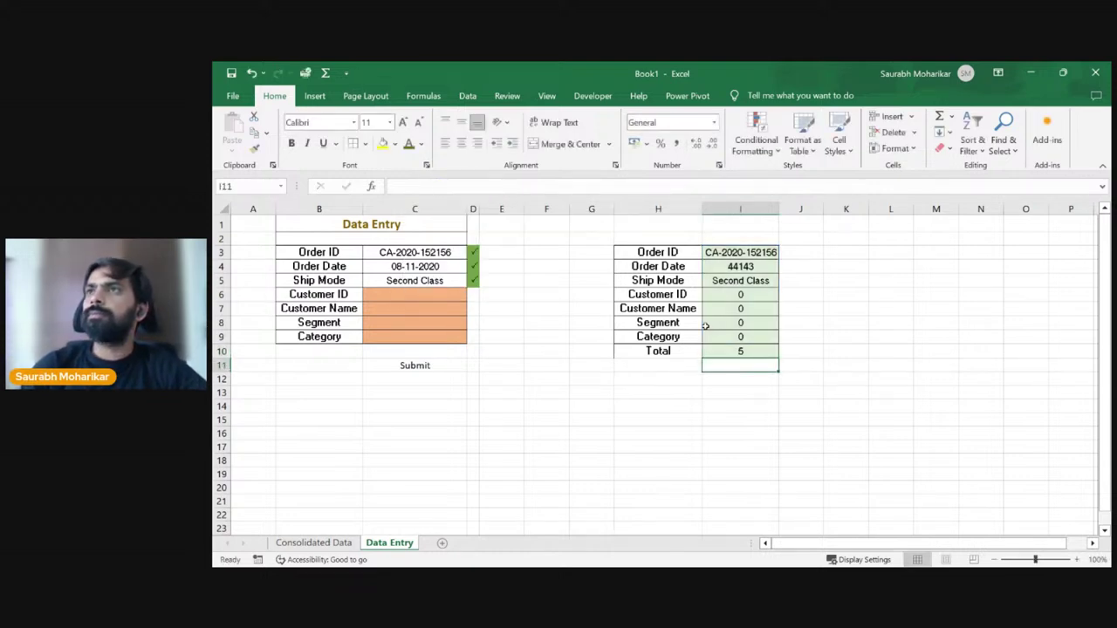
left_click(739, 351)
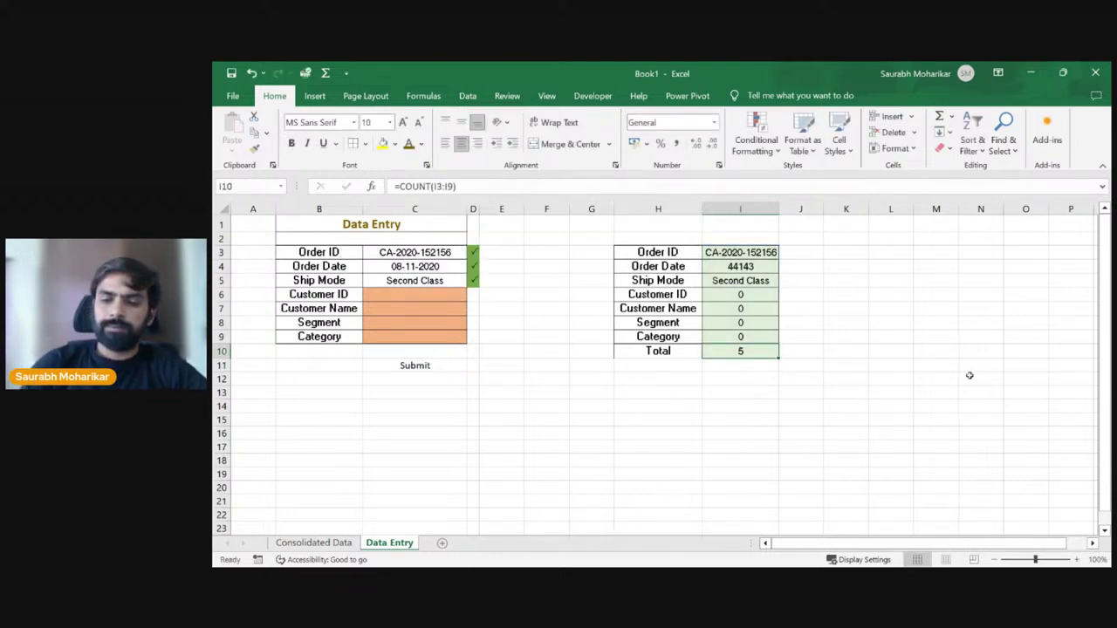
key("Delete")
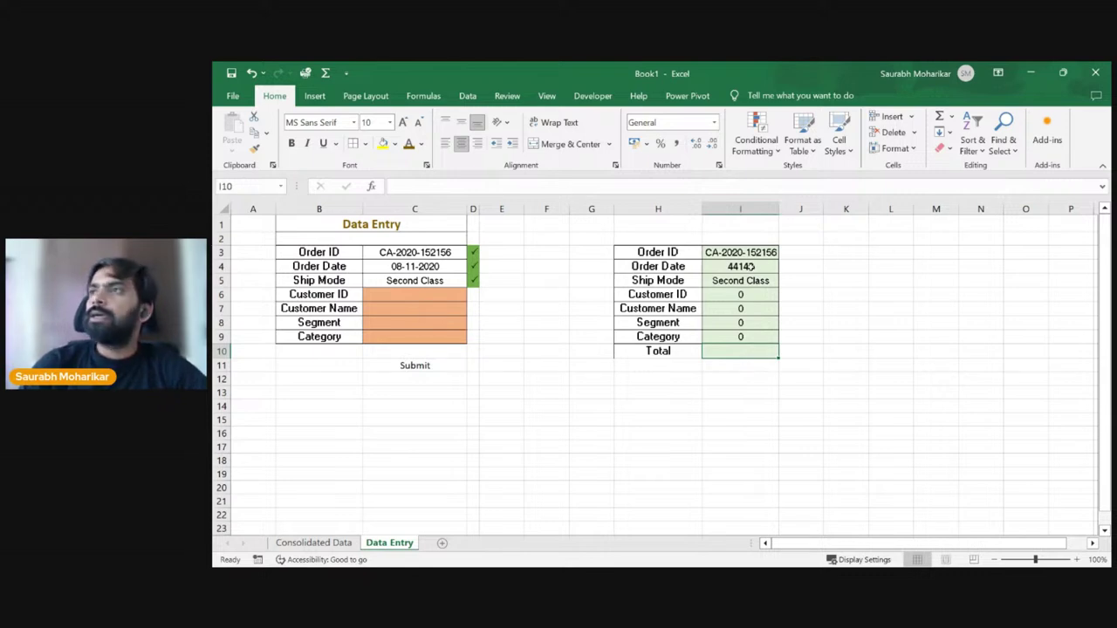
left_click(902, 268)
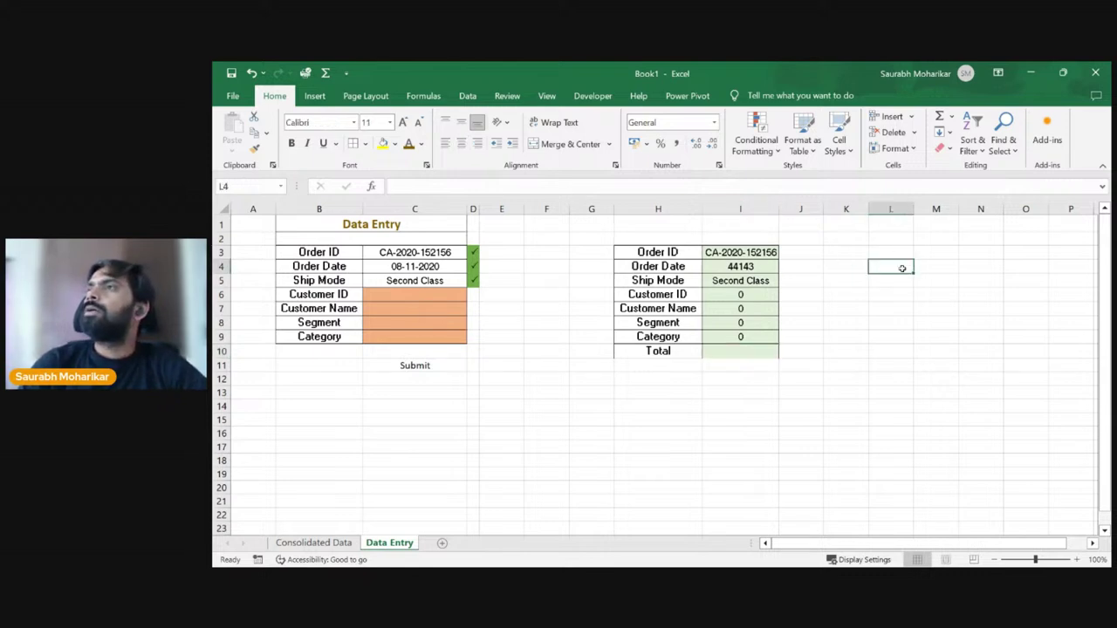
Step: Inspect the link formulas in I7:I9 and select the linked range I3:I9
left_click(751, 307)
left_click(749, 325)
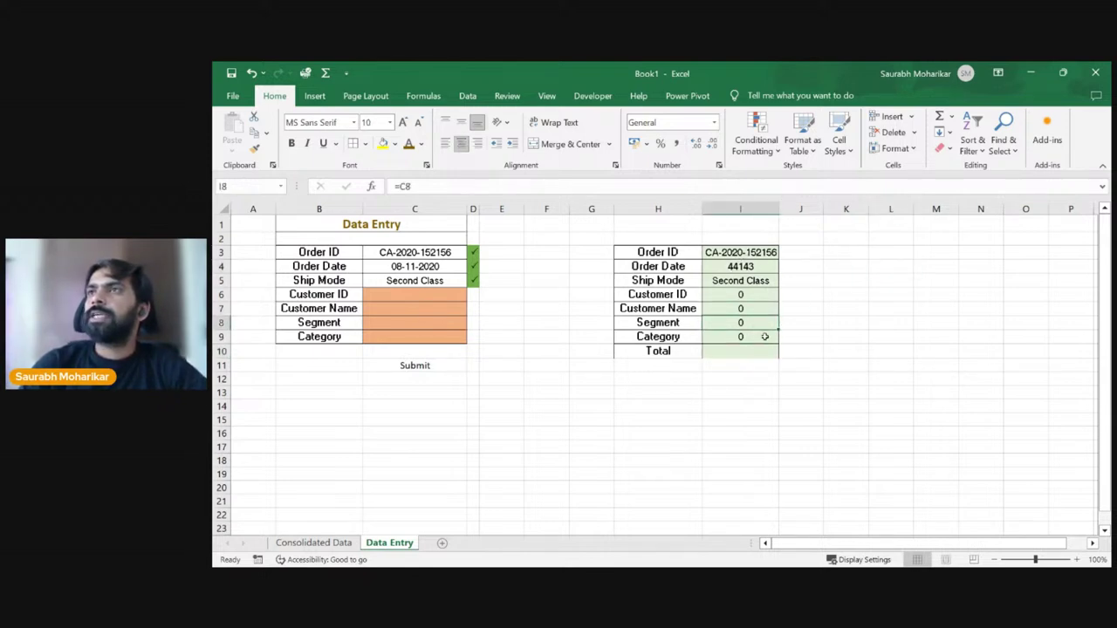
left_click(753, 338)
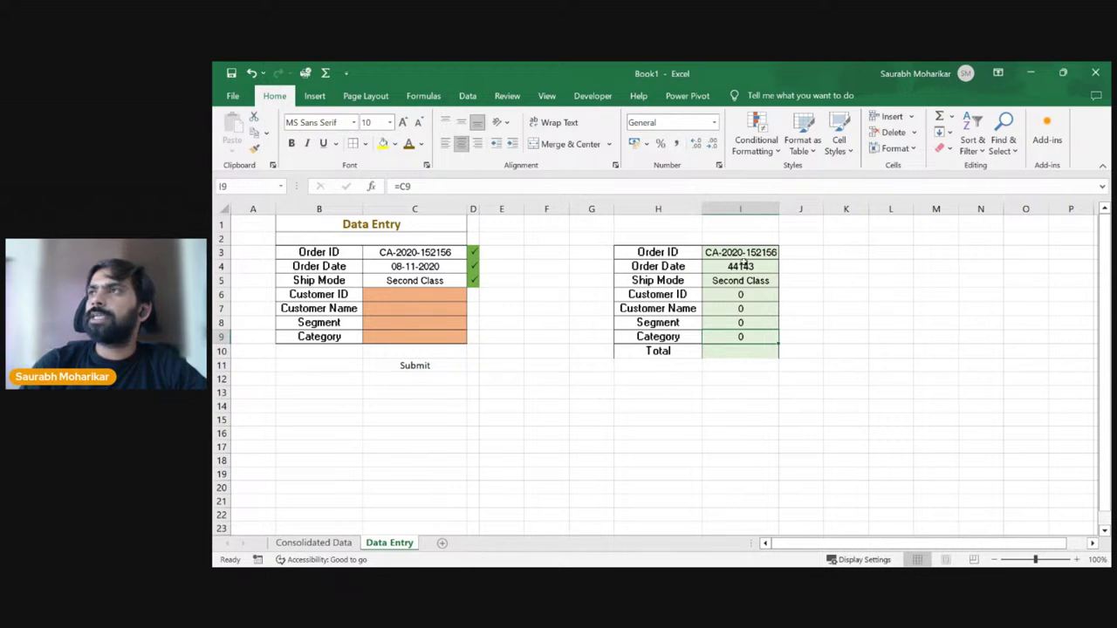
left_click_drag(743, 254, 742, 340)
Step: Try =COUNTBLANK(I3:I9) in I10, then clear the cell again
left_click(742, 352)
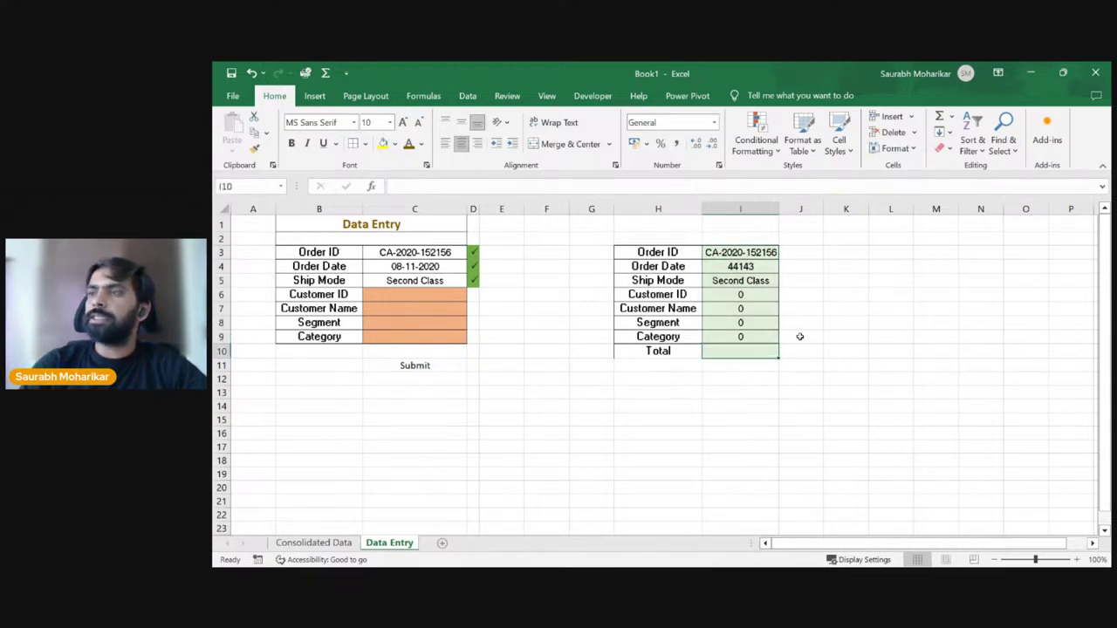
type("=coun")
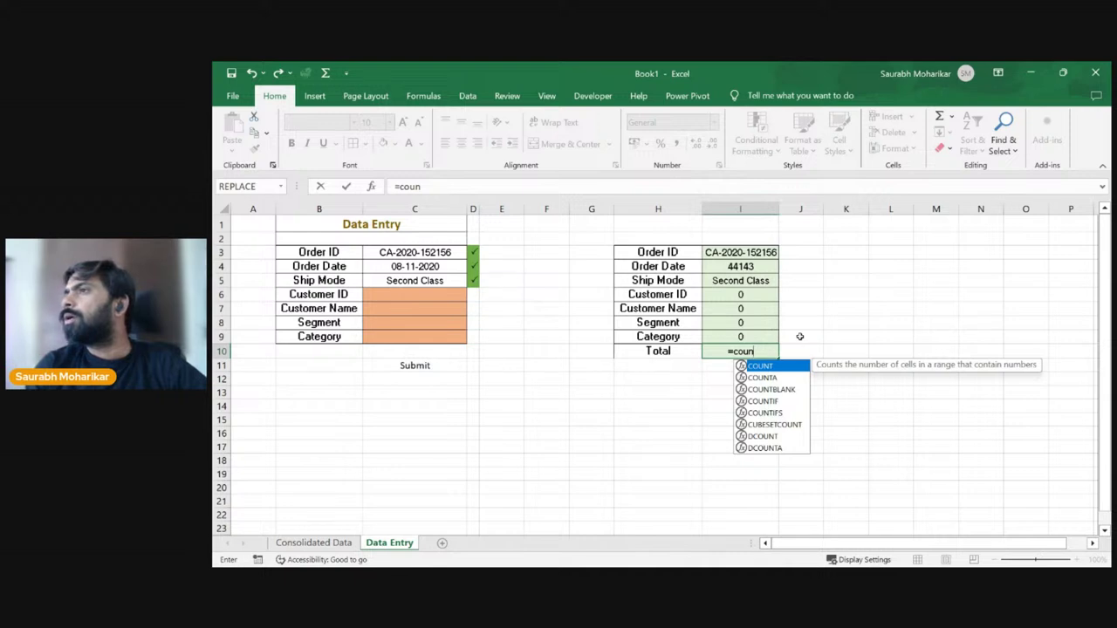
key("Down")
key("Down")
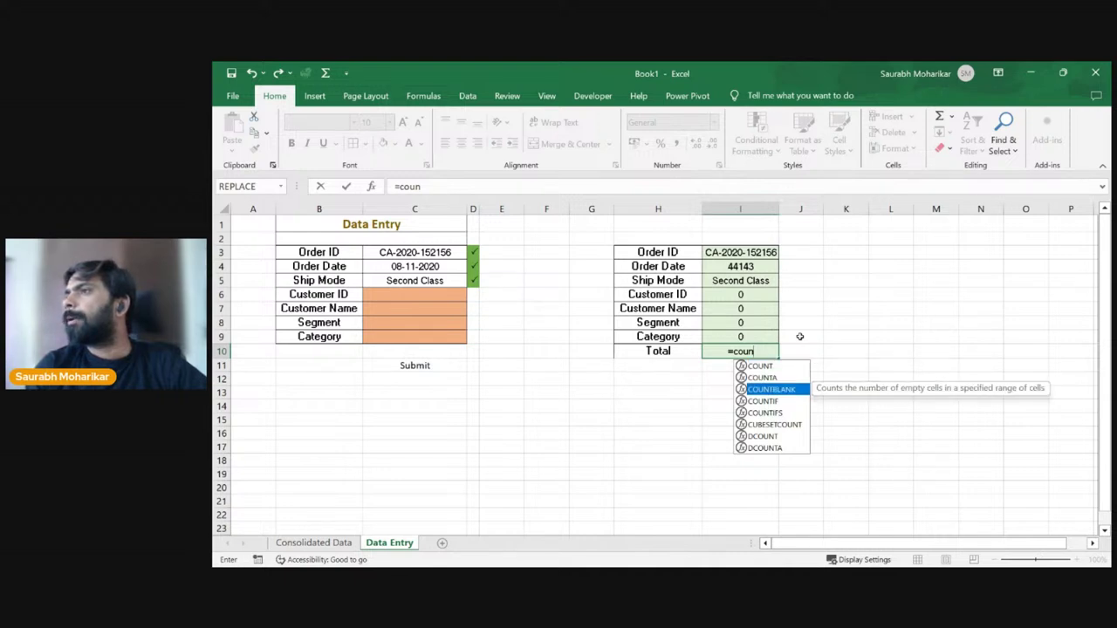
key("Tab")
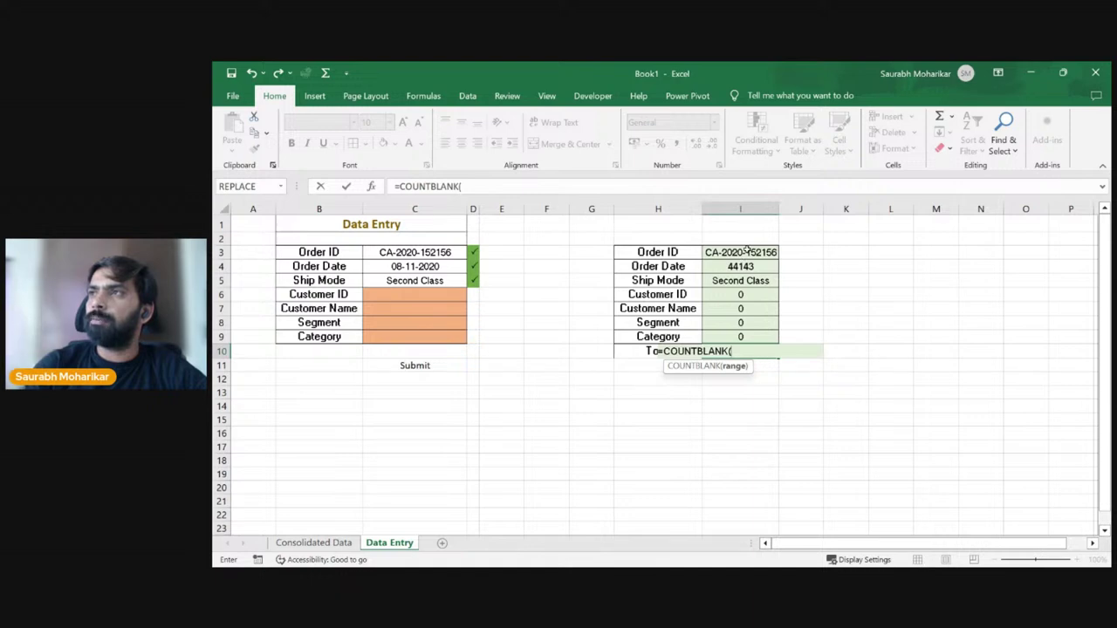
left_click_drag(747, 251, 748, 332)
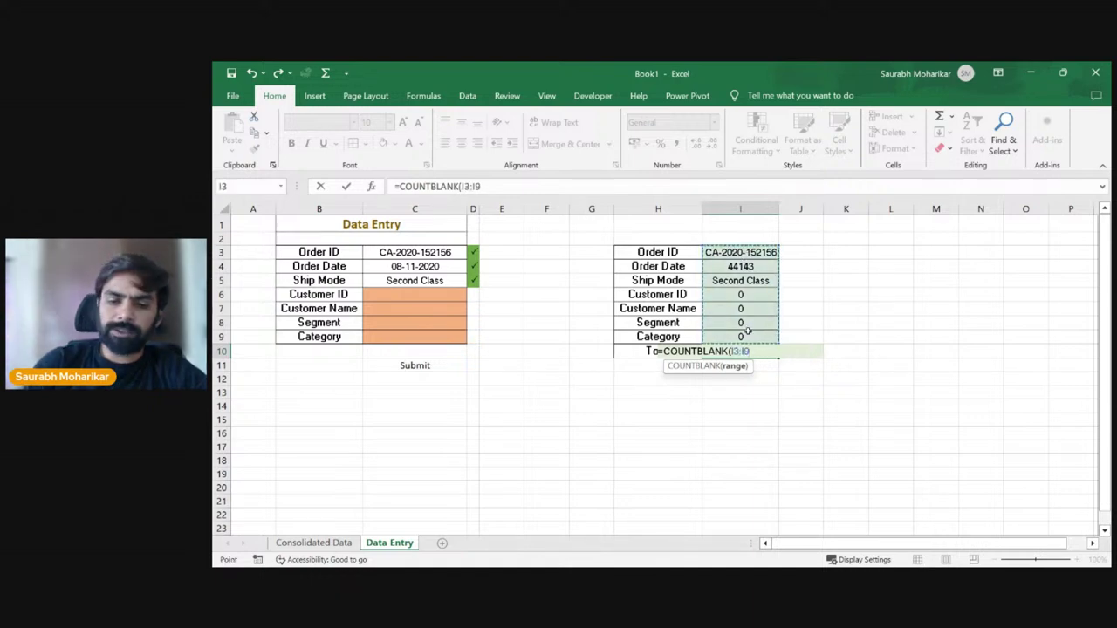
type(")")
key("Return")
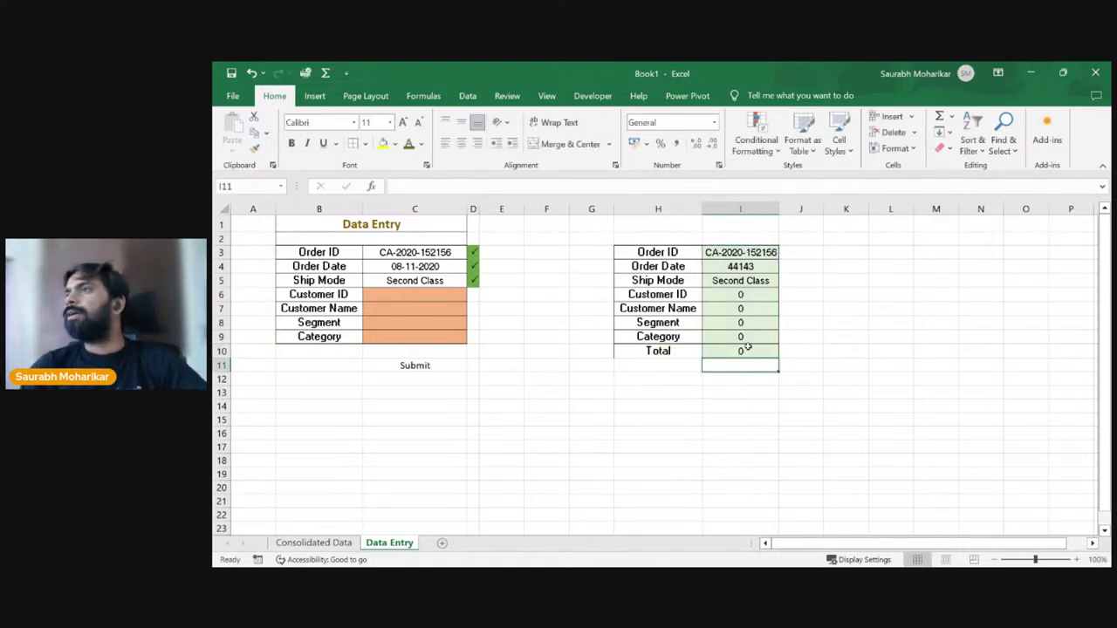
left_click(742, 352)
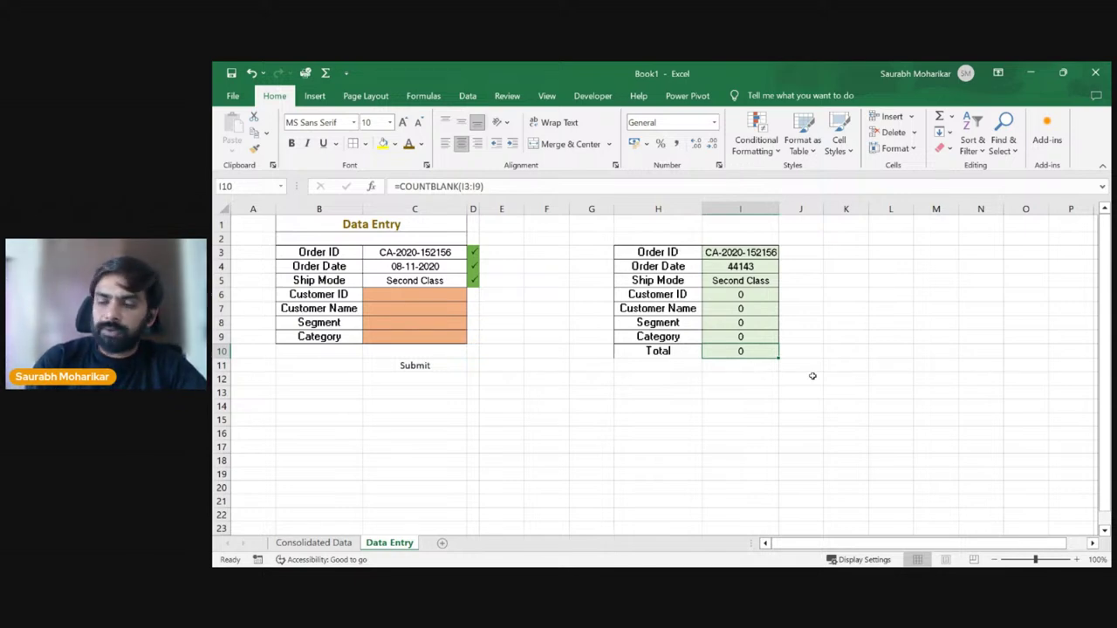
key("Delete")
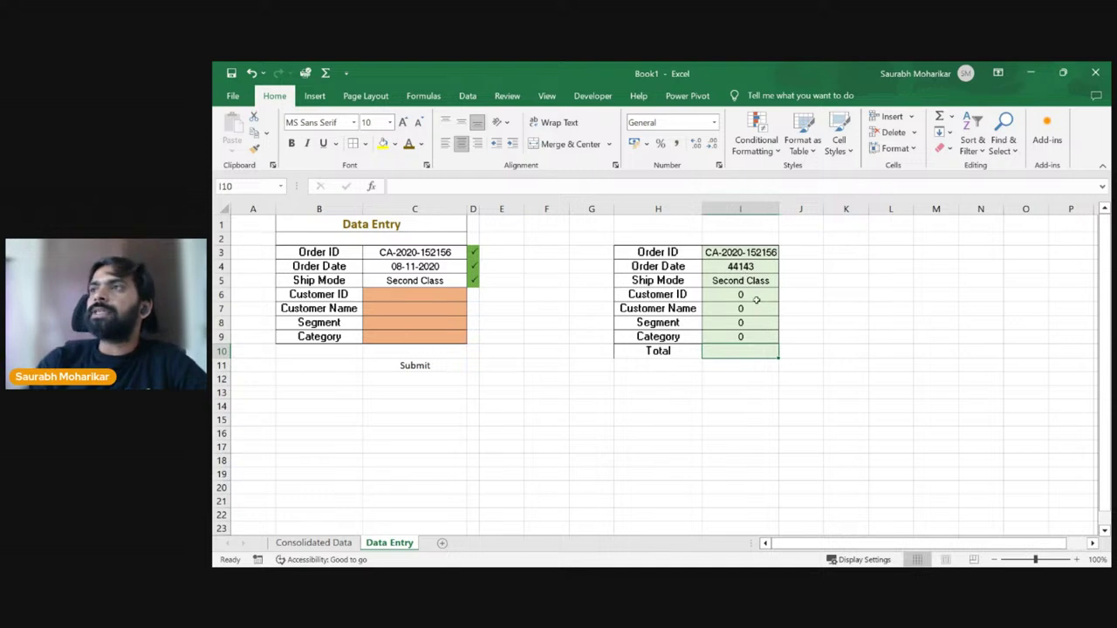
Step: Delete the linked values and Total from the helper cells I3:I10
left_click_drag(756, 300, 760, 345)
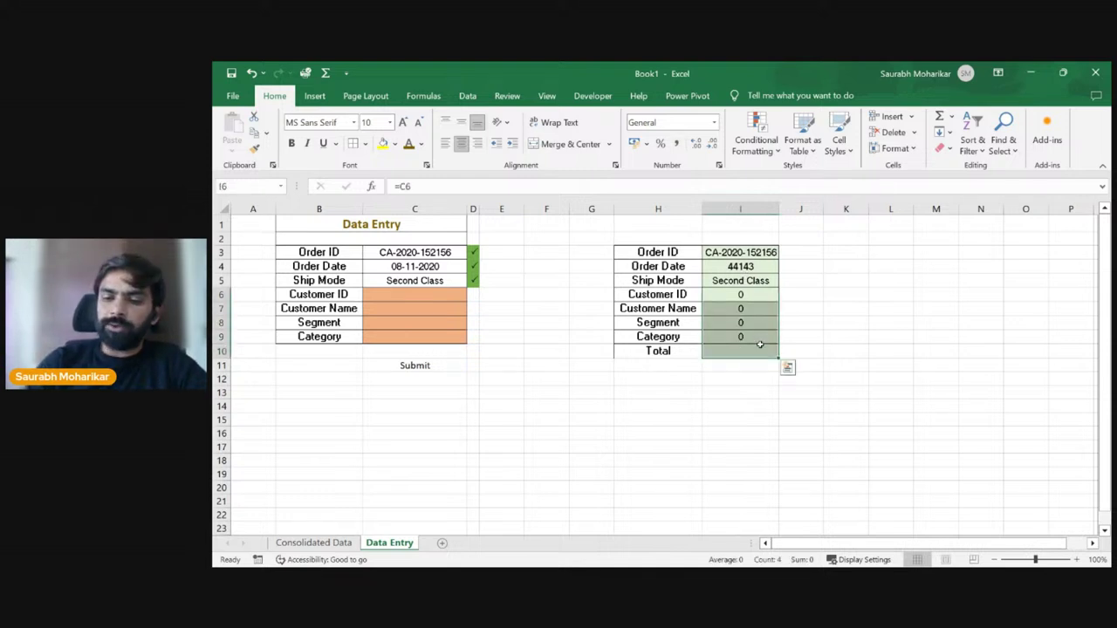
key("Delete")
left_click(887, 284)
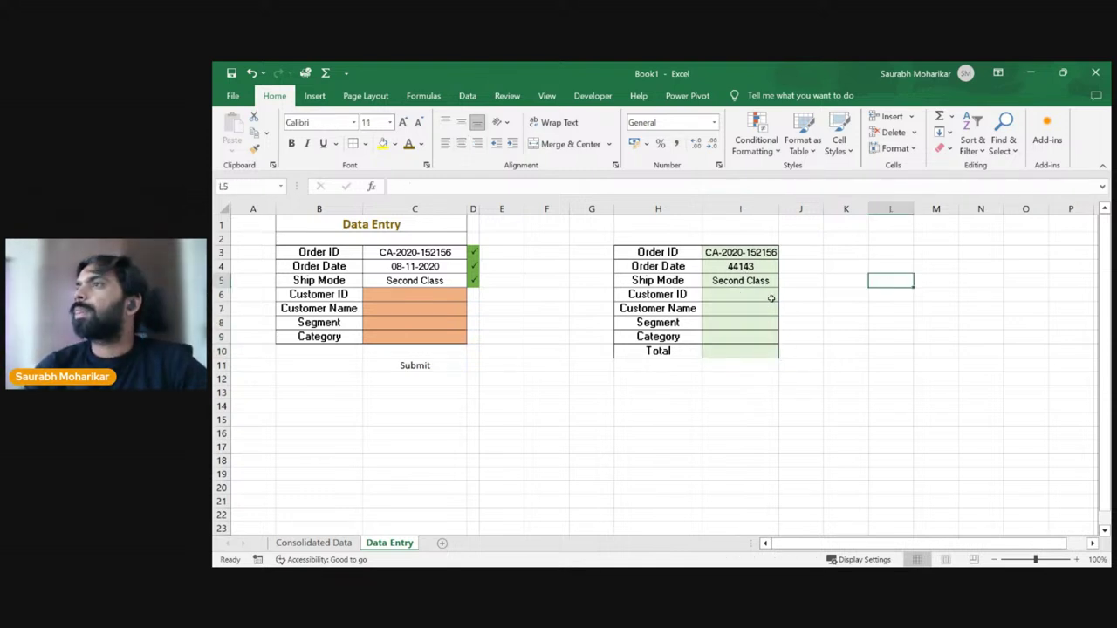
left_click_drag(740, 253, 757, 346)
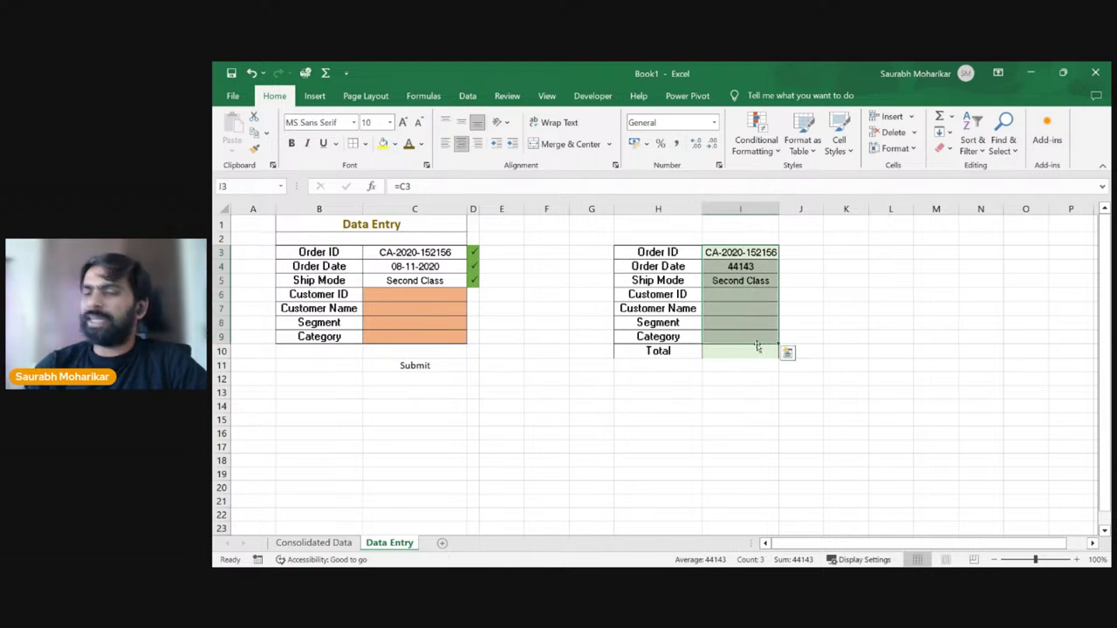
key("Delete")
left_click(739, 254)
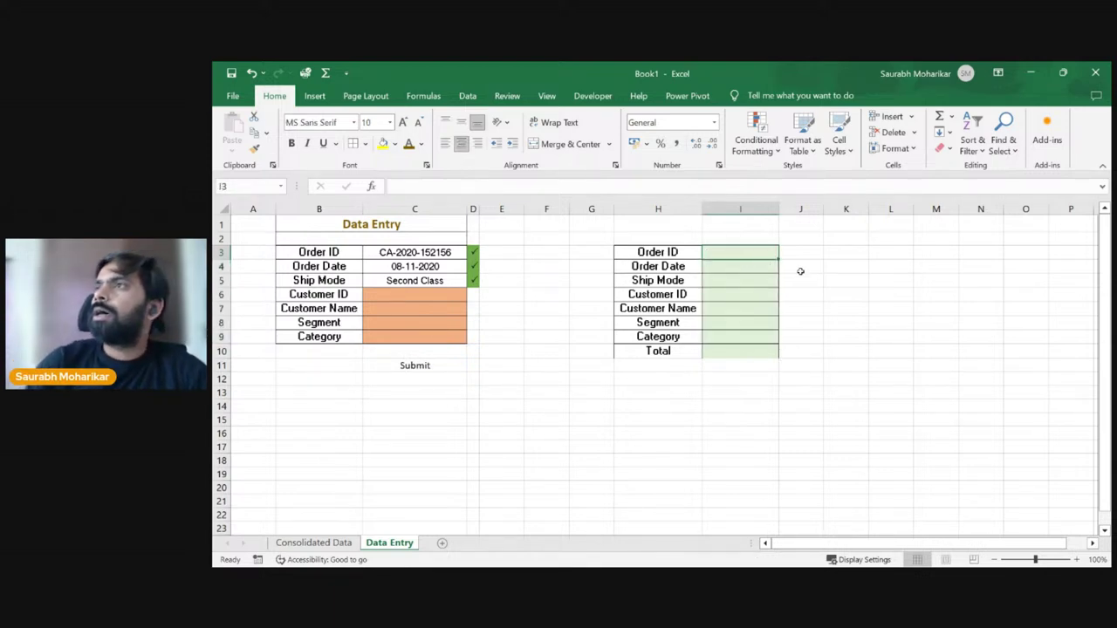
Step: Remove the green fill from I3:I10 by setting Fill Color to No Fill
left_click_drag(725, 253, 739, 347)
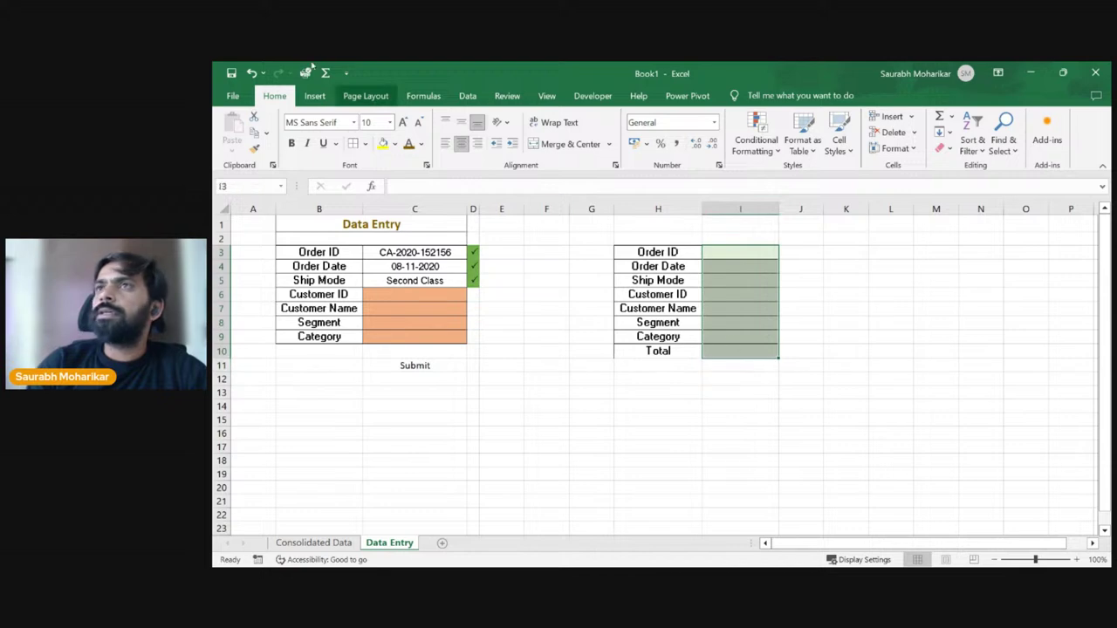
left_click(396, 147)
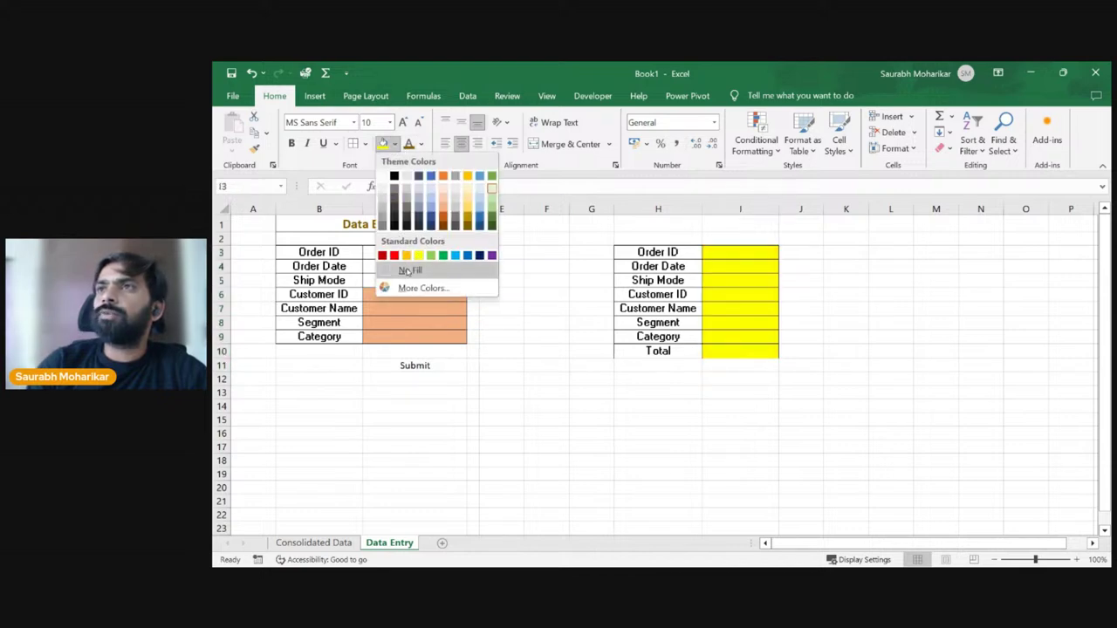
left_click(397, 265)
left_click(1023, 311)
left_click(759, 253)
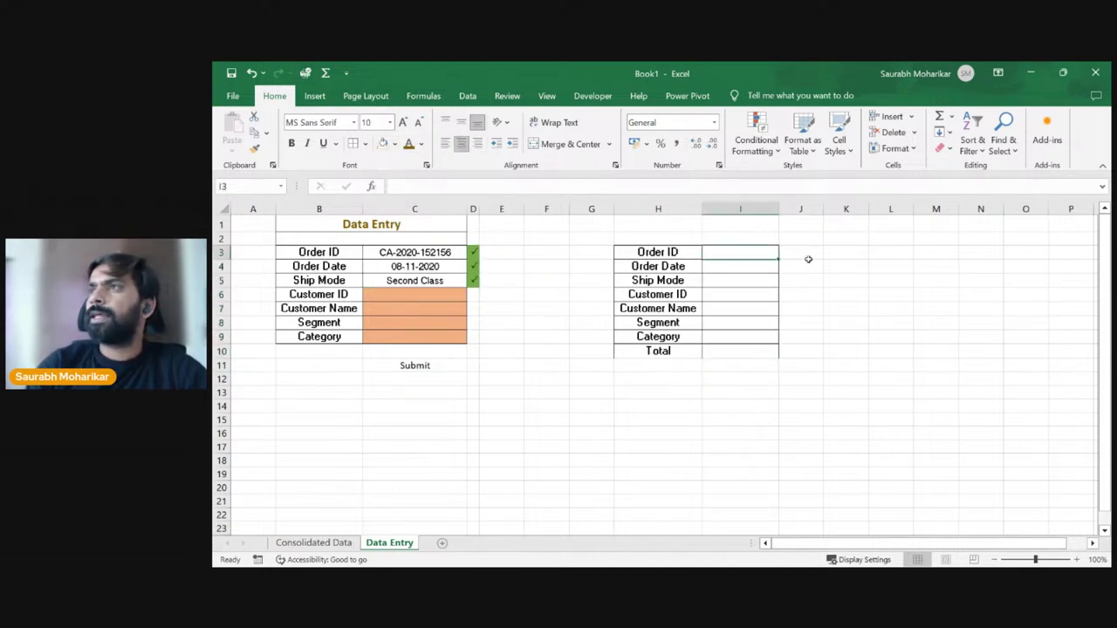
Step: Link I3, I4 and I5 to Order ID, Order Date and Ship Mode in C3:C5
type("=")
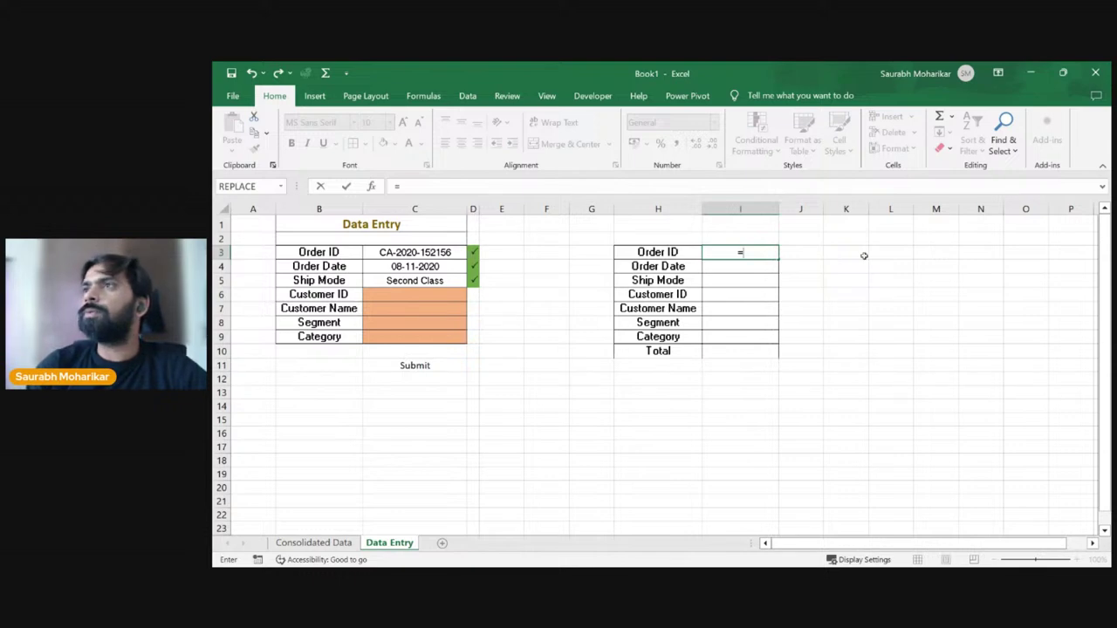
left_click(397, 252)
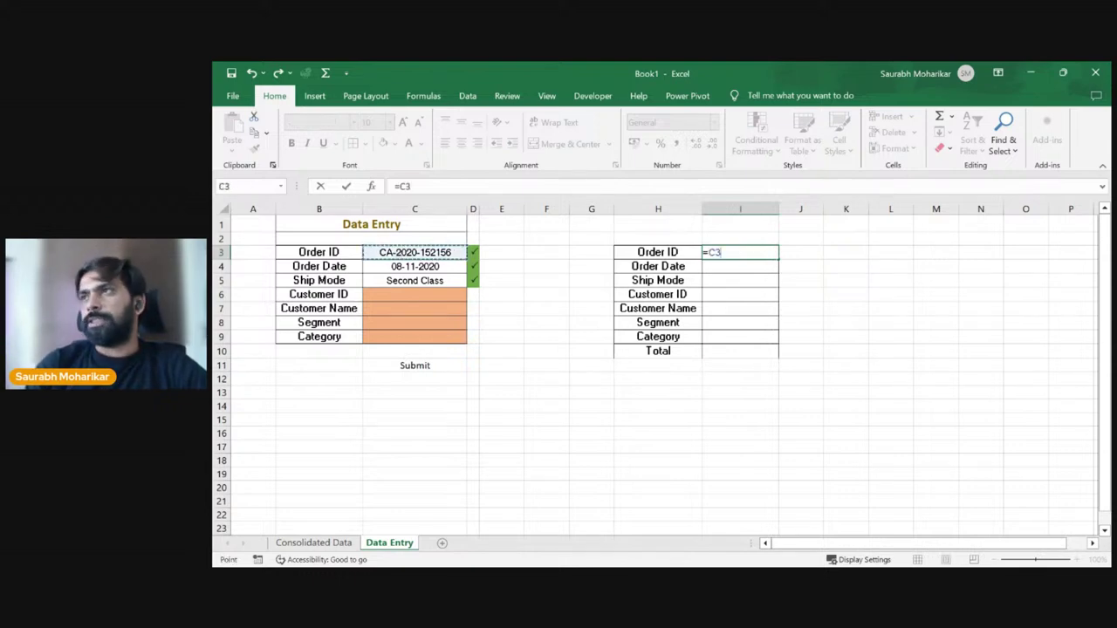
key("Return")
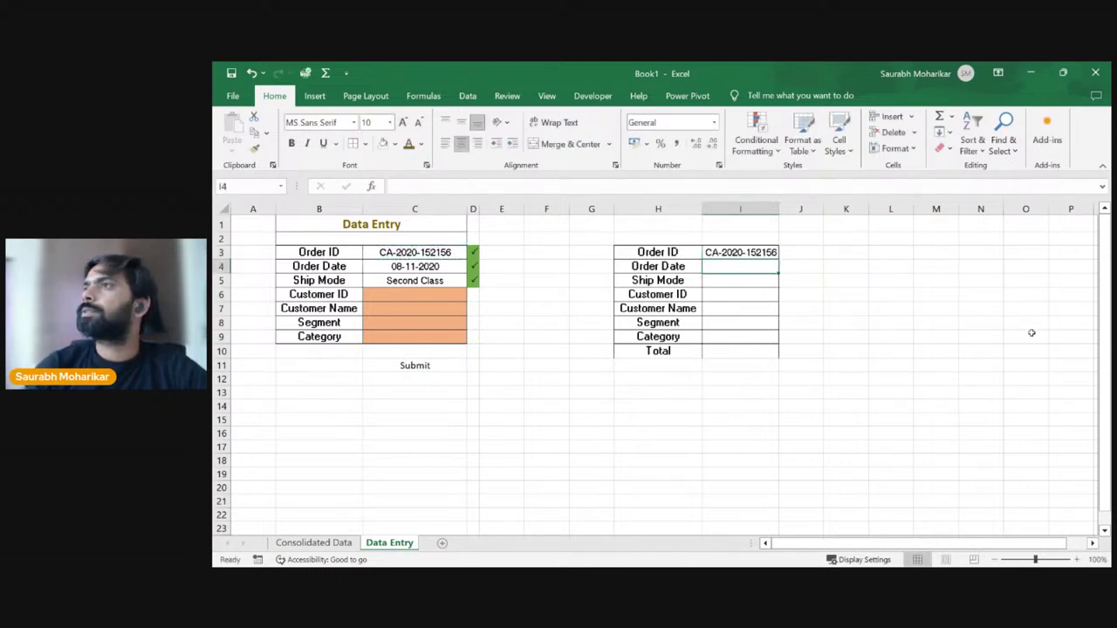
left_click(760, 252)
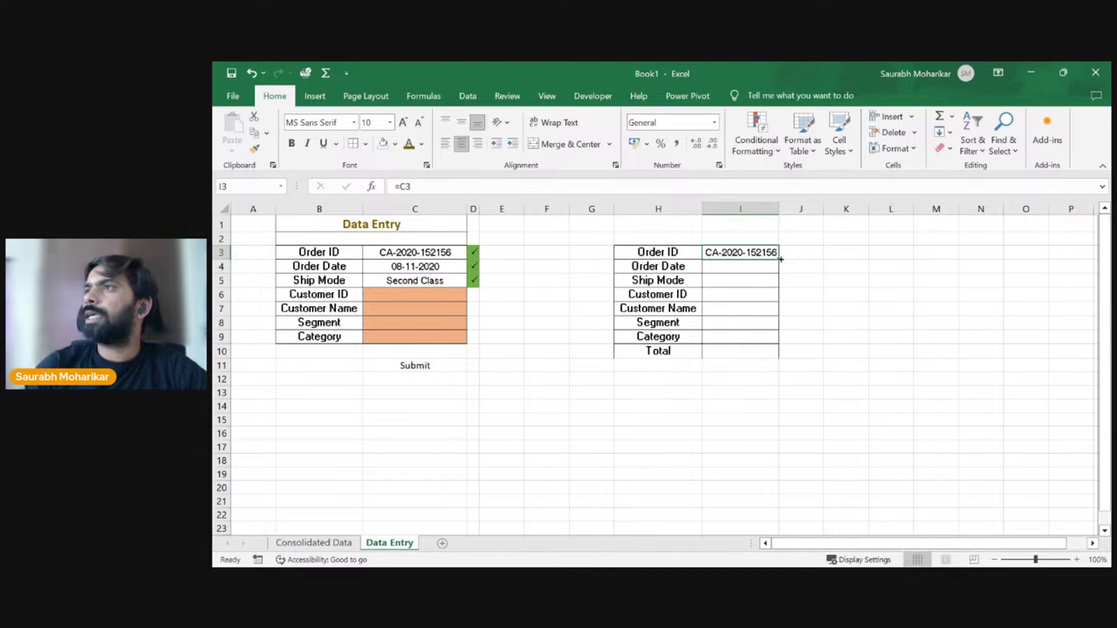
left_click(763, 265)
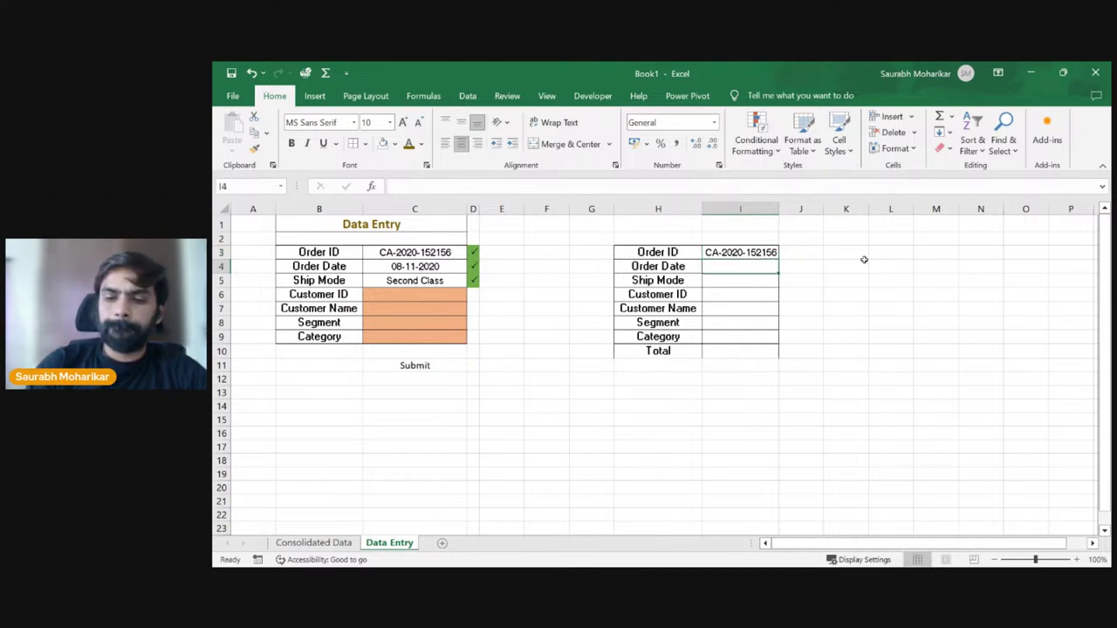
type("=")
left_click(436, 270)
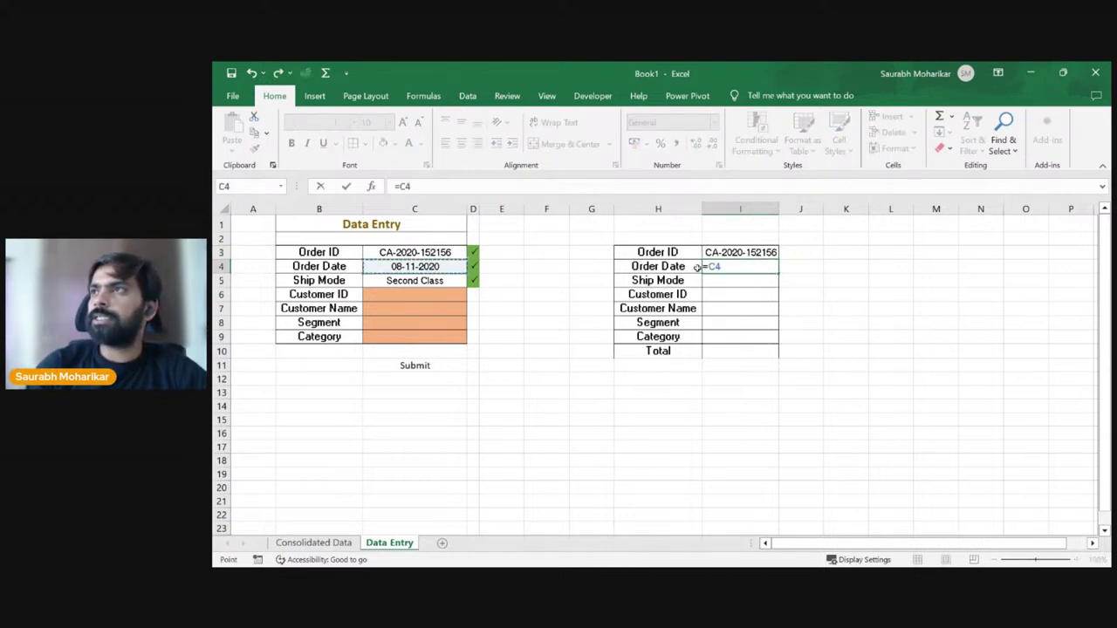
key("Return")
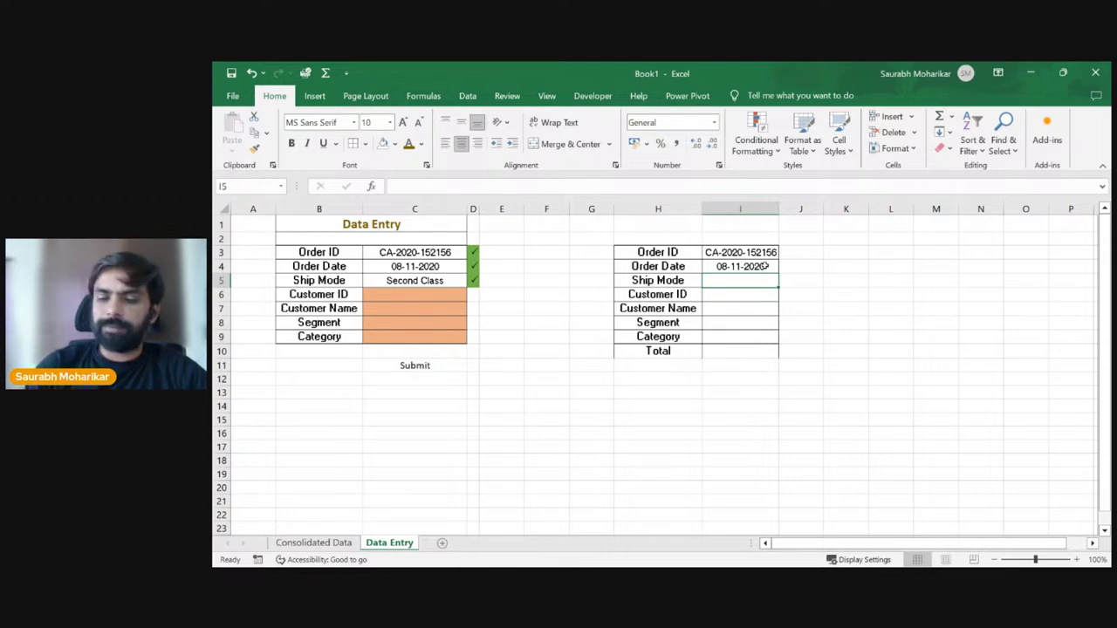
type("=")
left_click(422, 280)
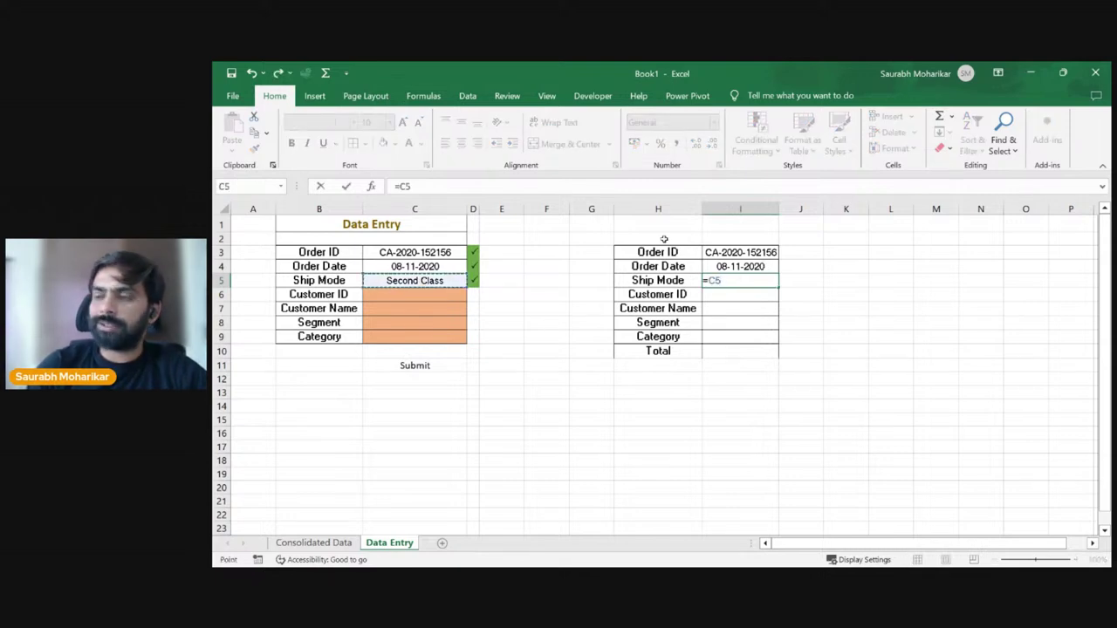
key("Return")
Step: Link I6 through I9 to Customer ID, Customer Name, Segment and Category in C6:C9
type("=")
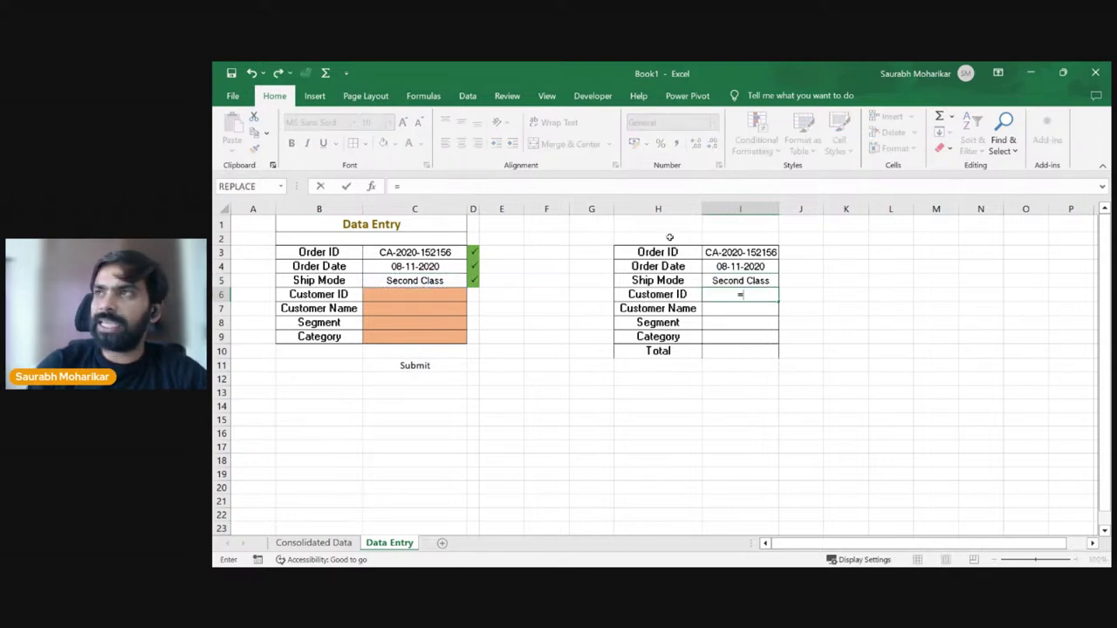
left_click(427, 294)
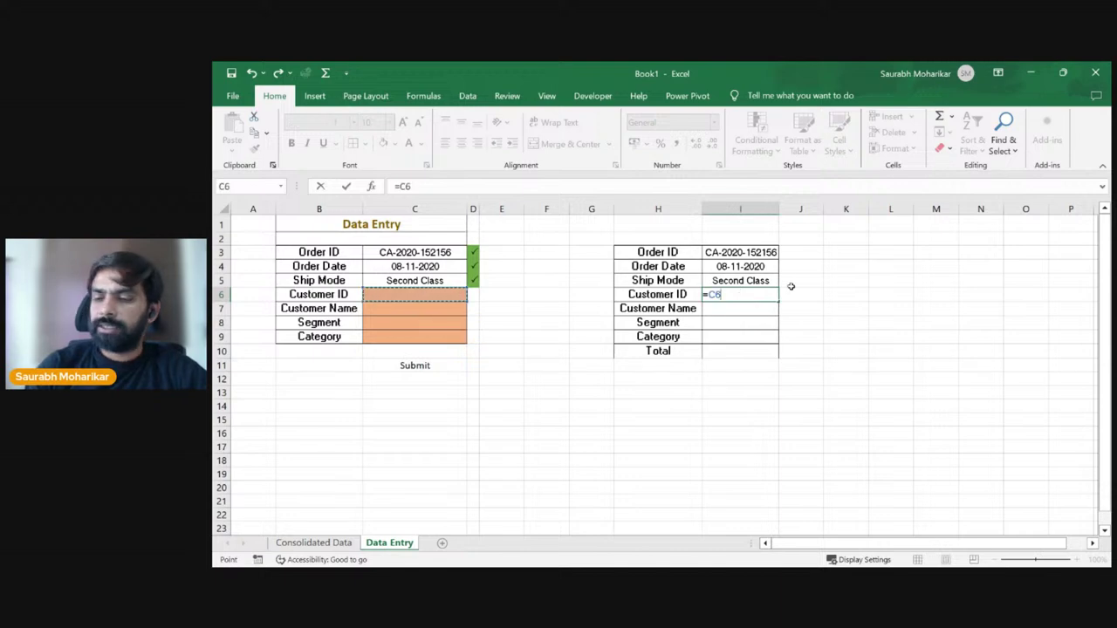
key("Return")
type("=")
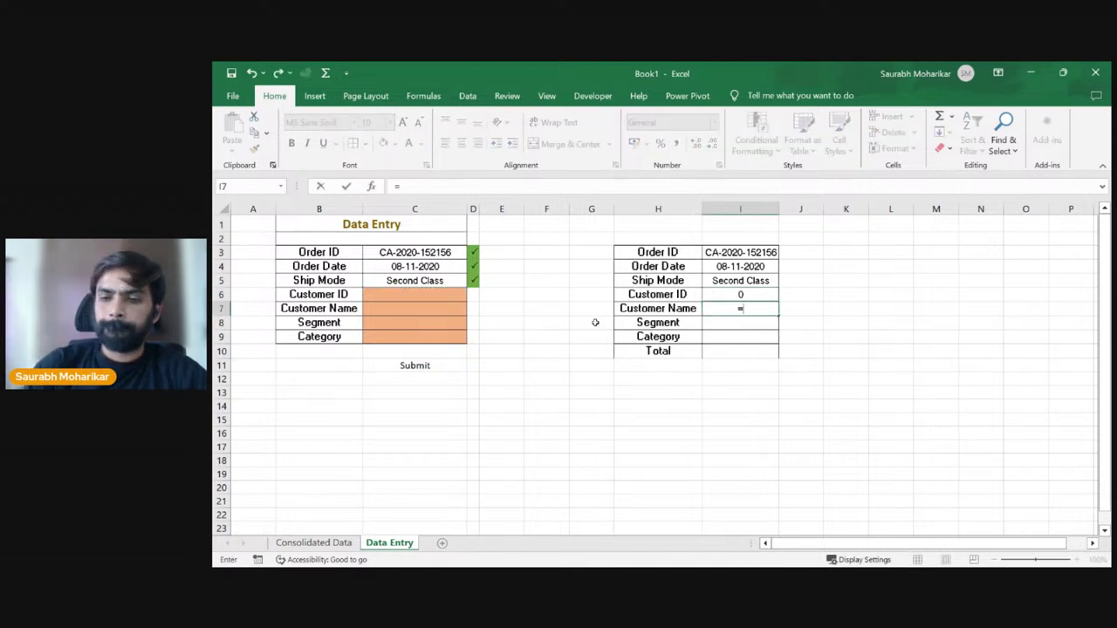
left_click(407, 311)
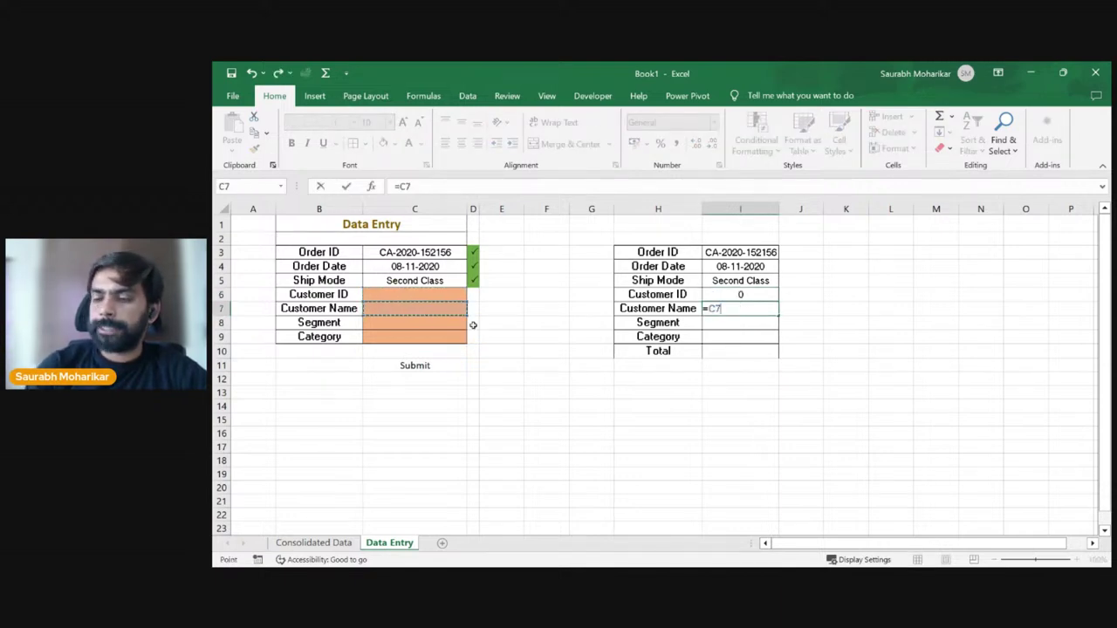
key("Return")
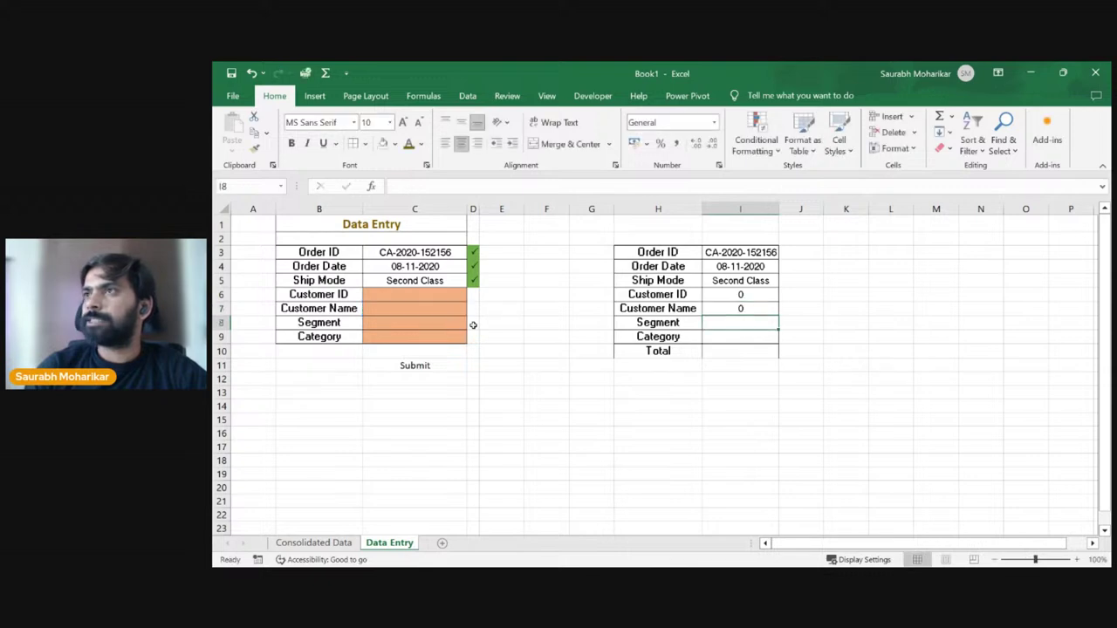
type("=")
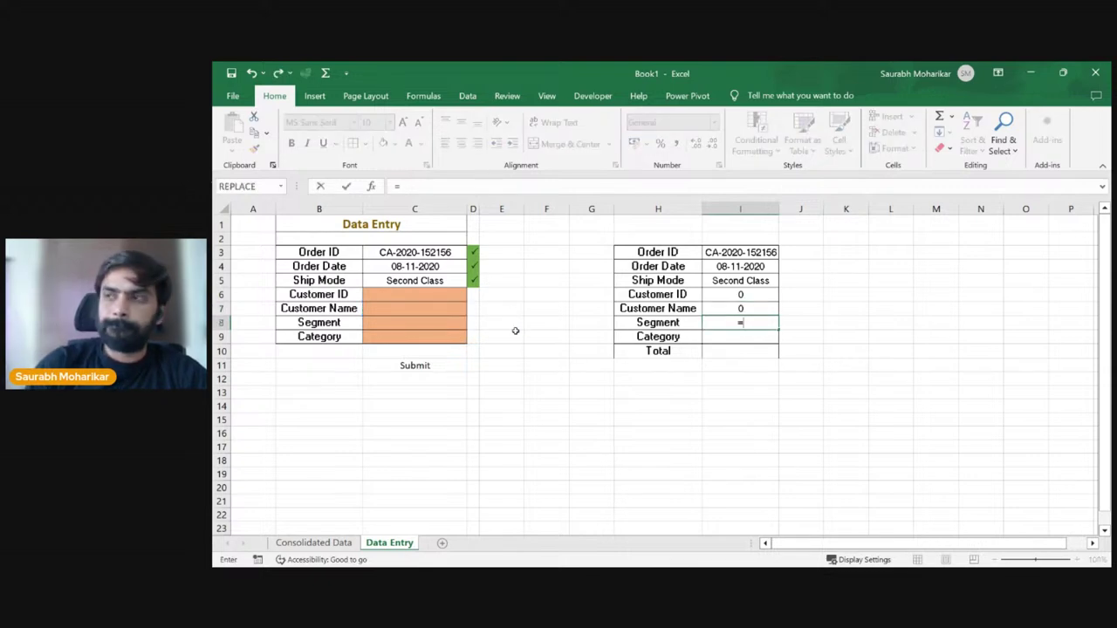
left_click(426, 322)
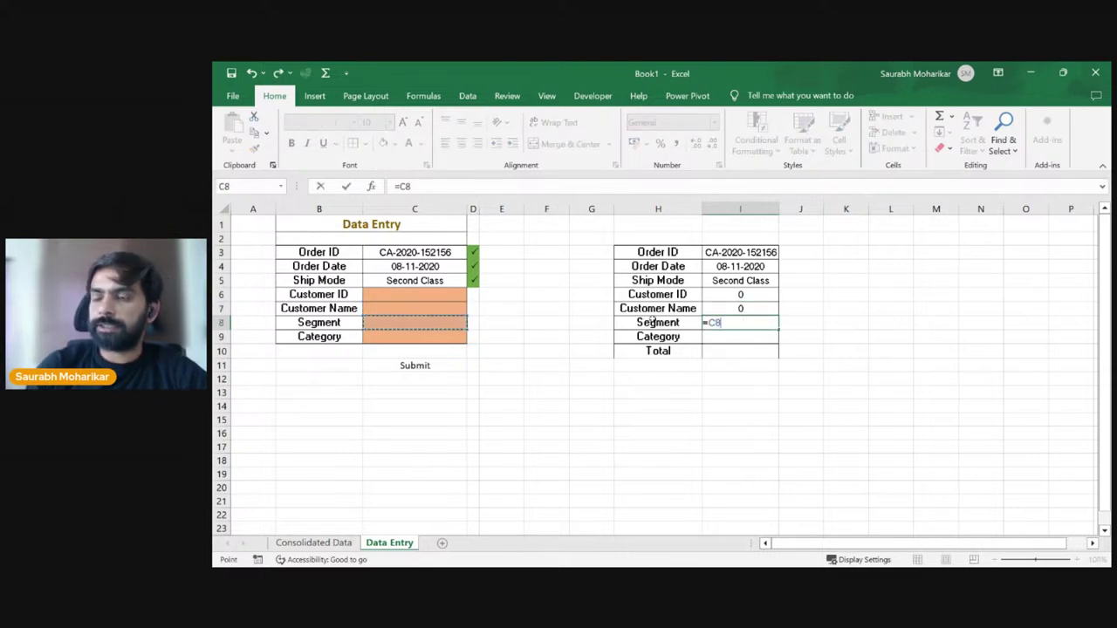
key("Return")
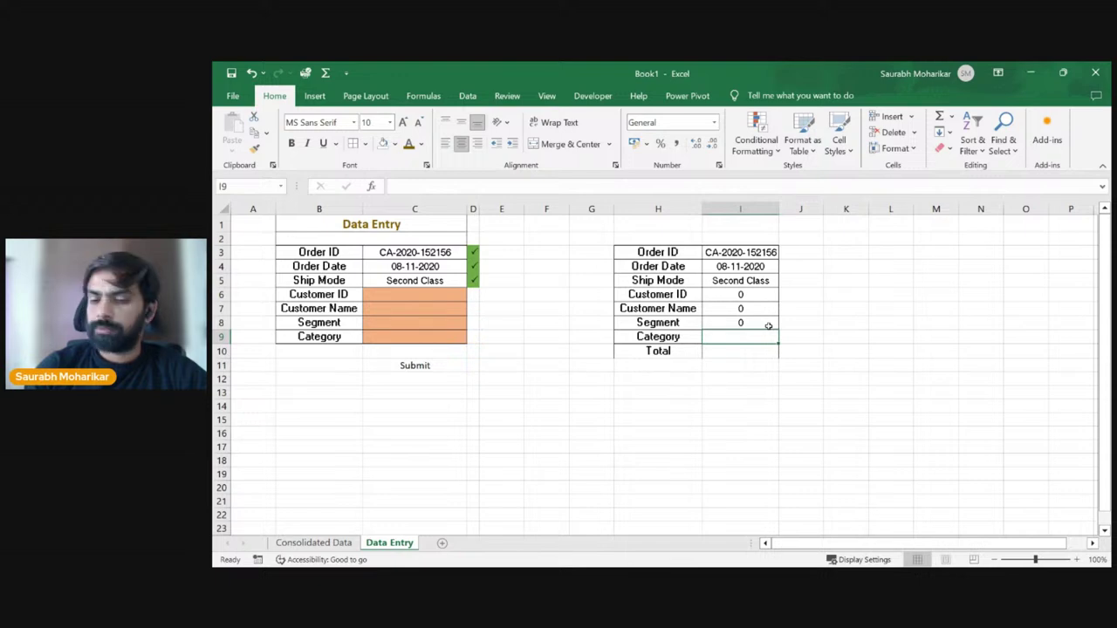
type("=")
left_click(439, 336)
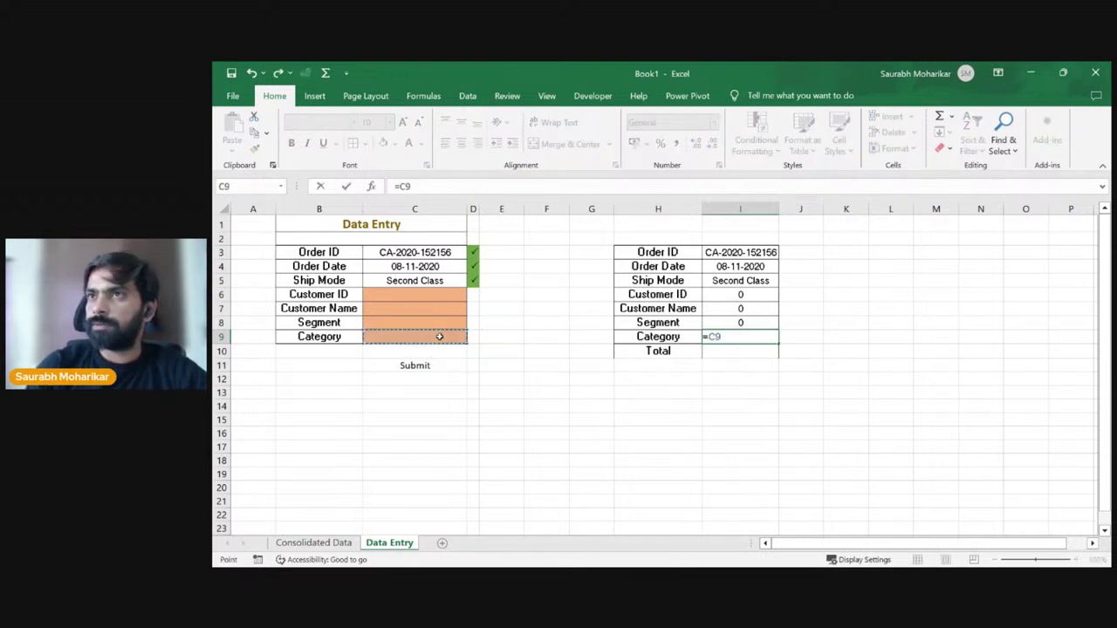
key("Return")
Step: Enter =COUNT(I3:I9) in the Total cell I10, which returns 5
type("=count")
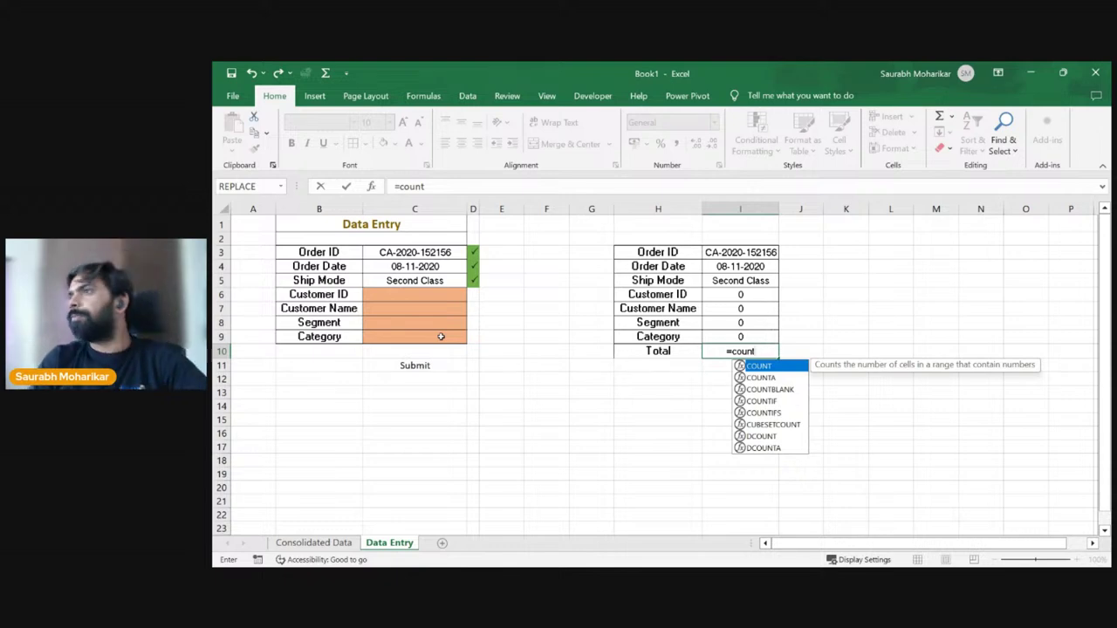
key("Down")
key("Down")
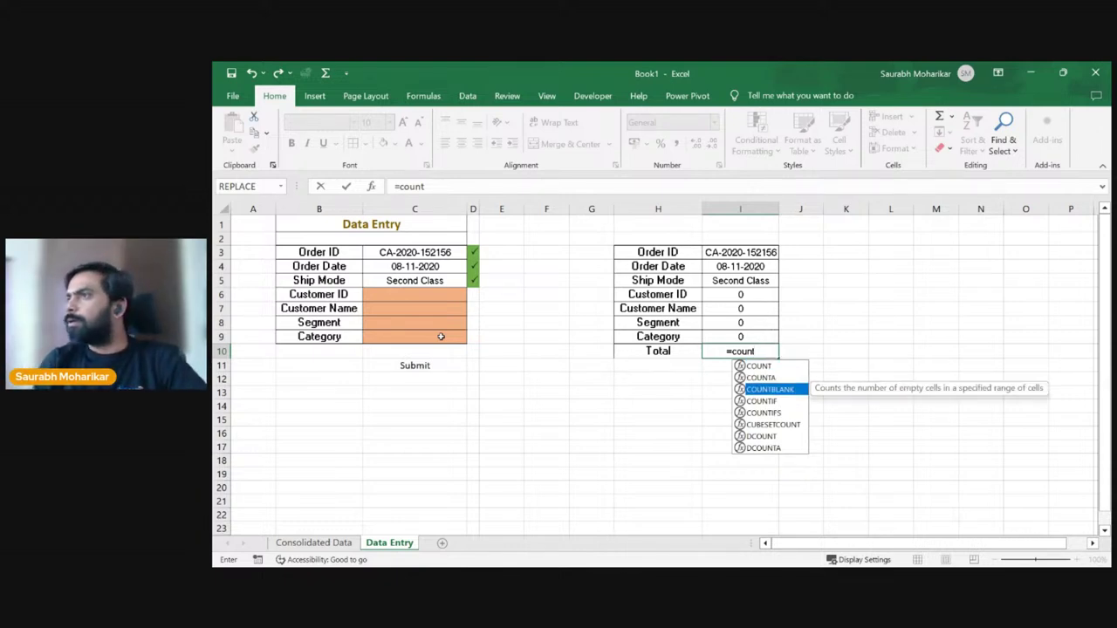
key("Up")
key("Up")
key("Down")
key("Up")
key("Escape")
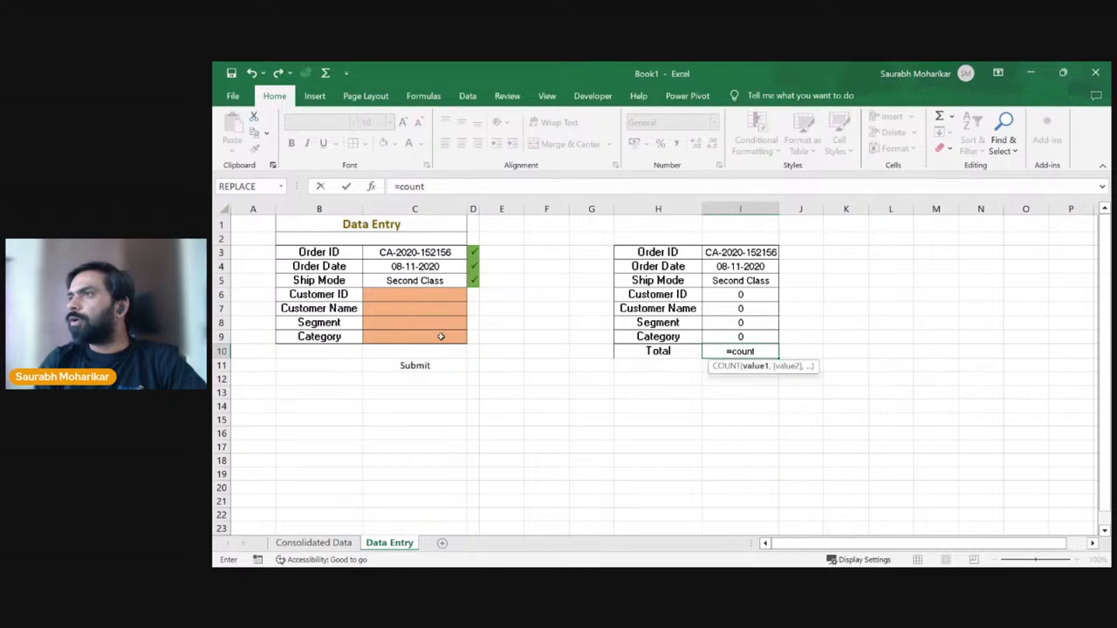
type("(")
key("Up")
key("shift+Up")
key("shift+Up")
key("shift+Up")
key("shift+Up")
key("shift+Up")
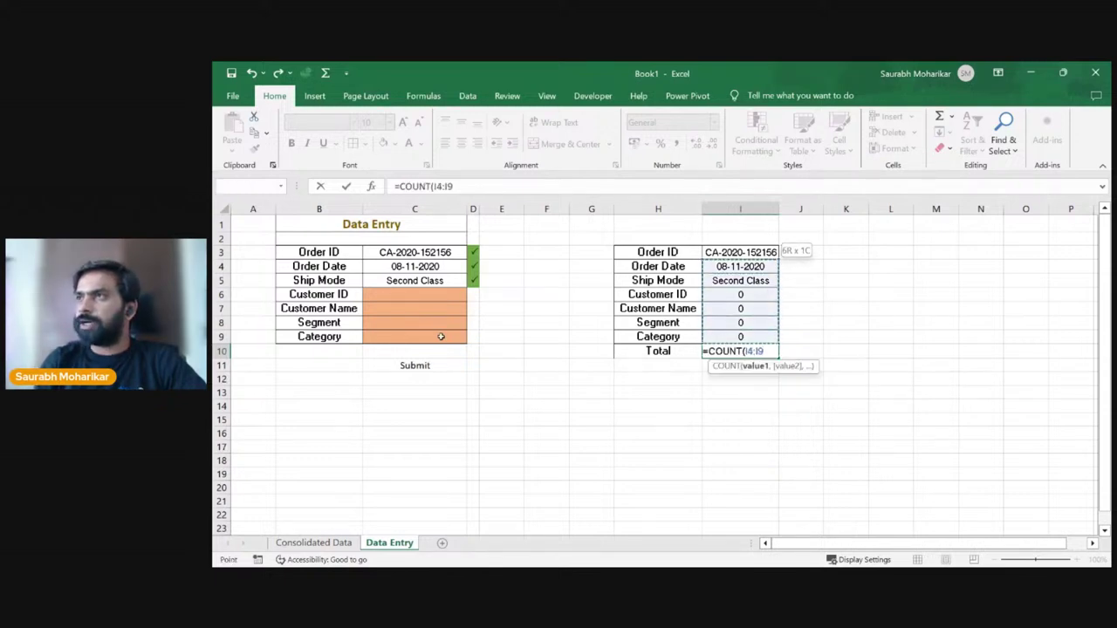
key("shift+Up")
type(")")
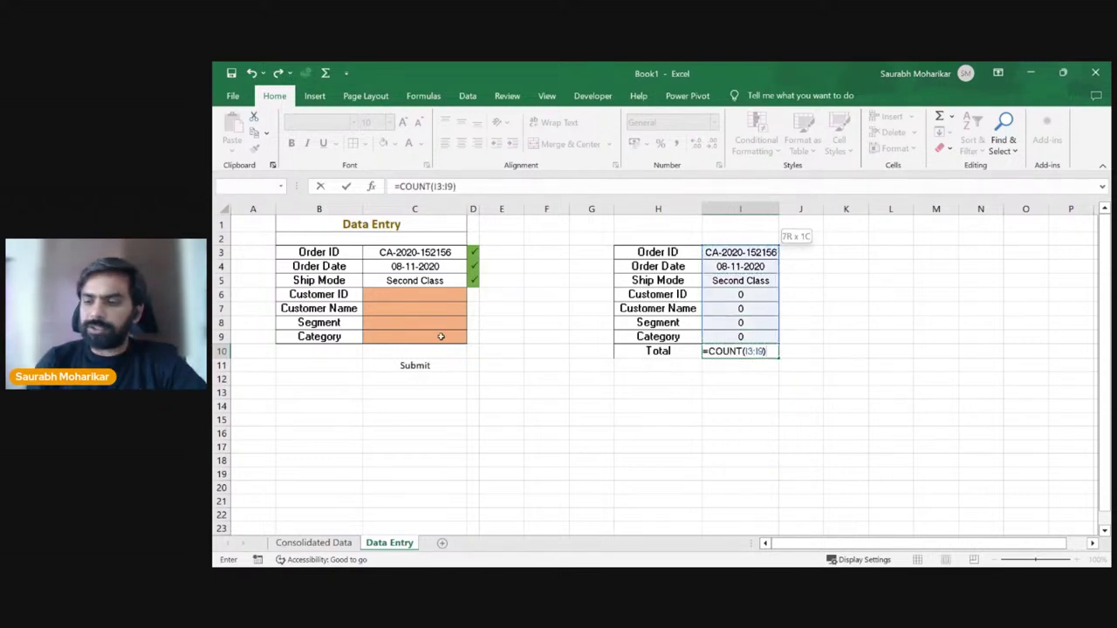
key("Return")
left_click(750, 351)
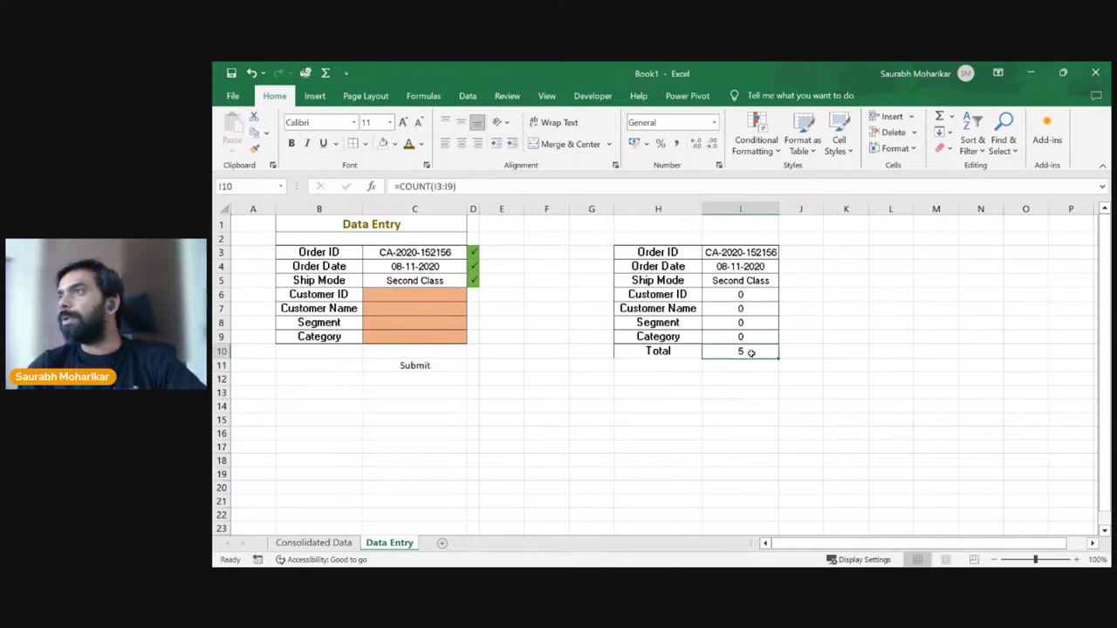
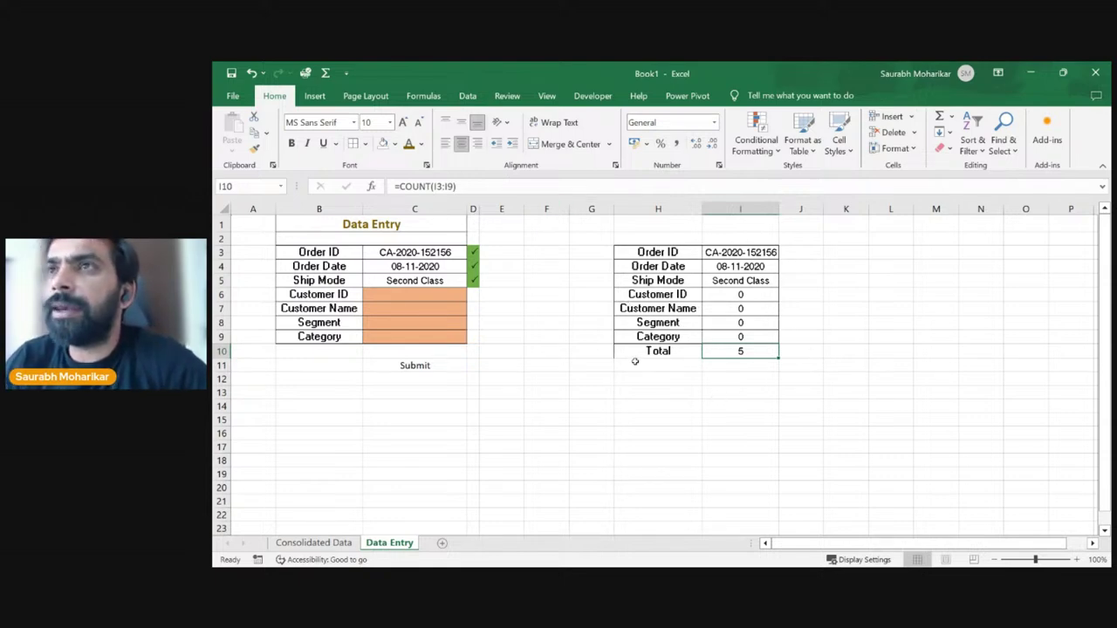
Step: Change the I10 Total from COUNT to COUNTA so it returns 7, then check I10 and I6
left_click(431, 186)
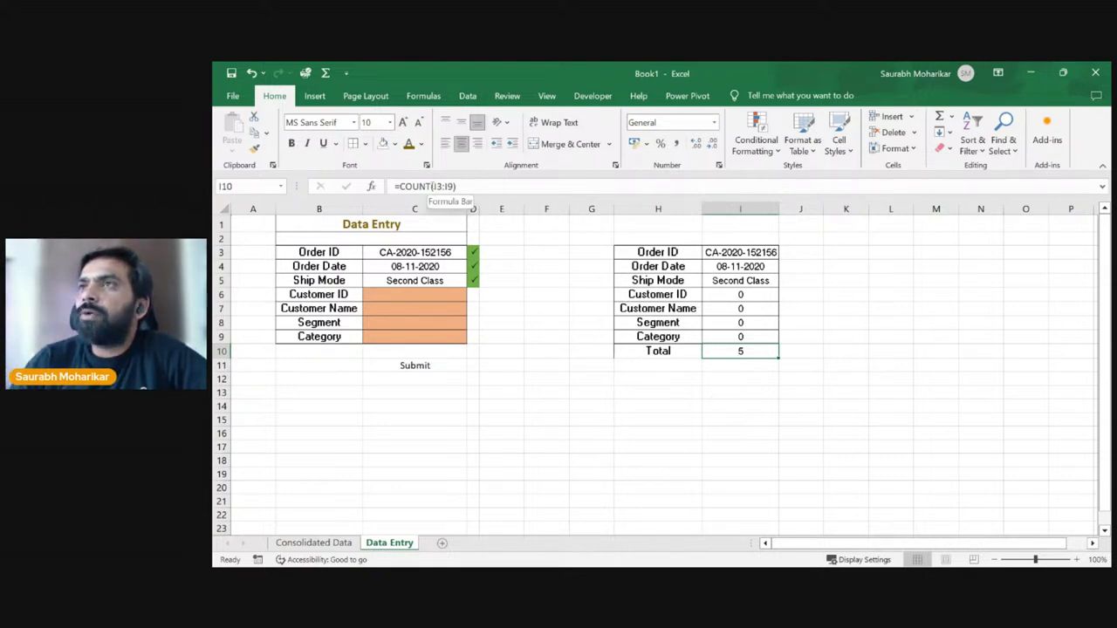
type("A")
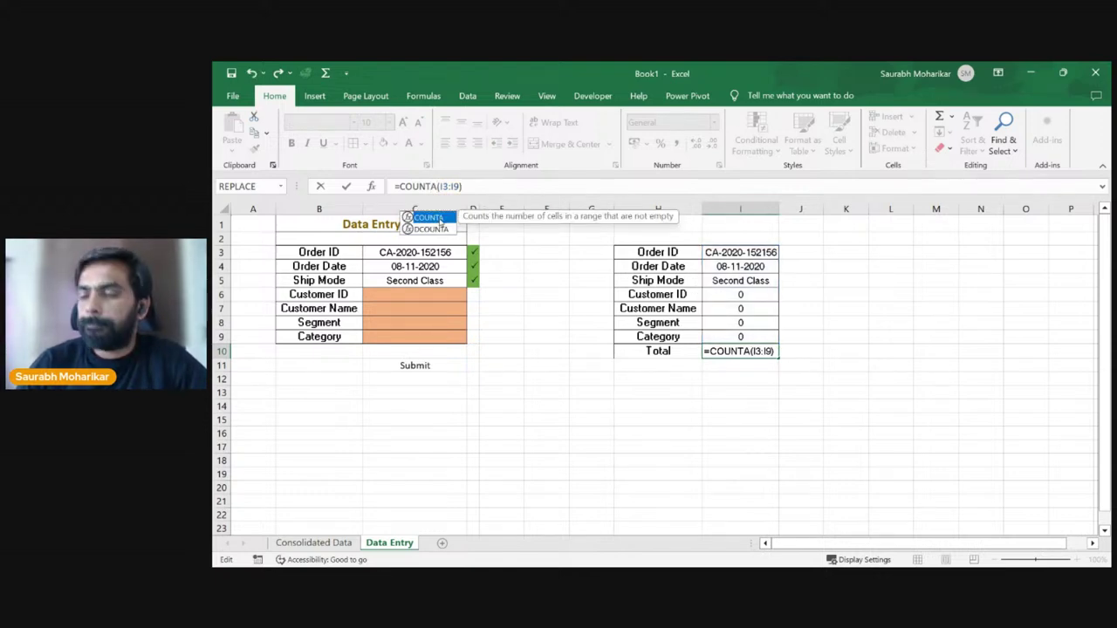
key("Return")
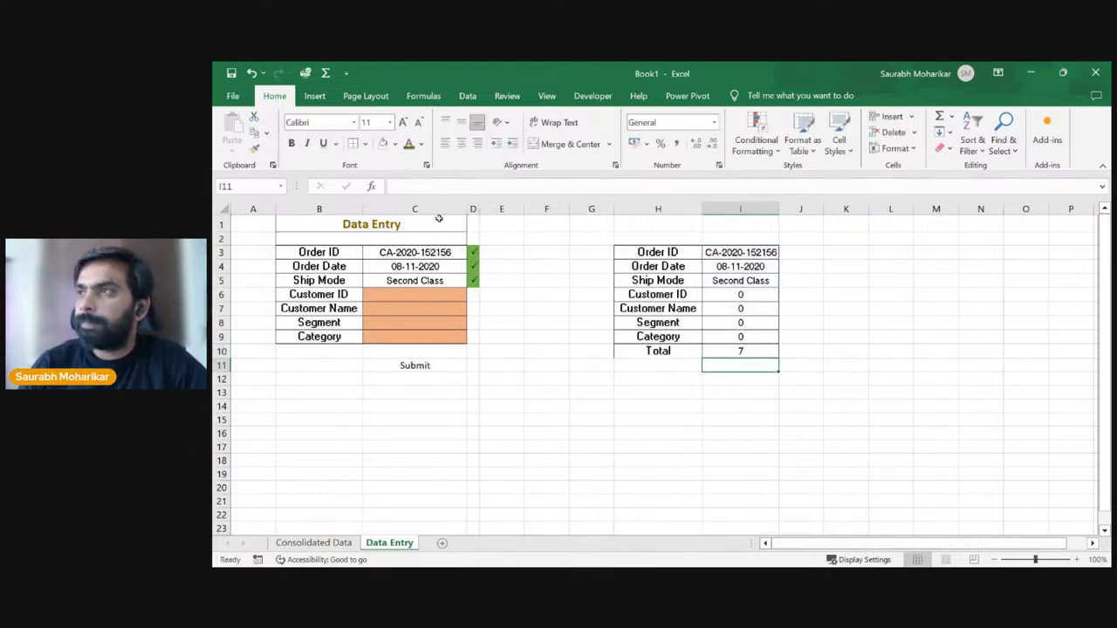
left_click(742, 351)
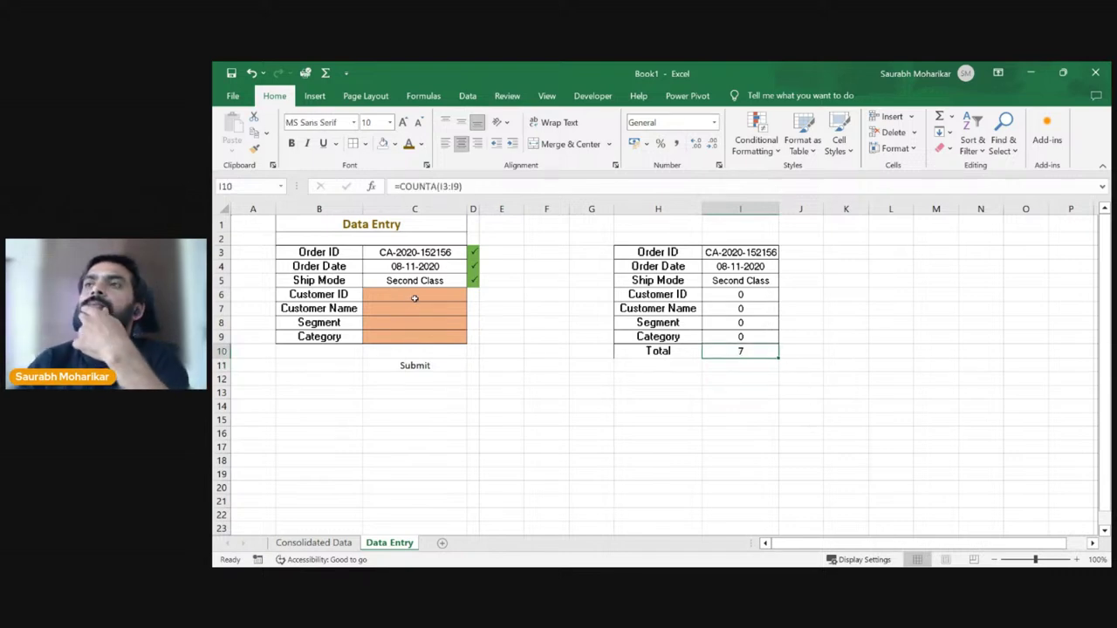
left_click(742, 295)
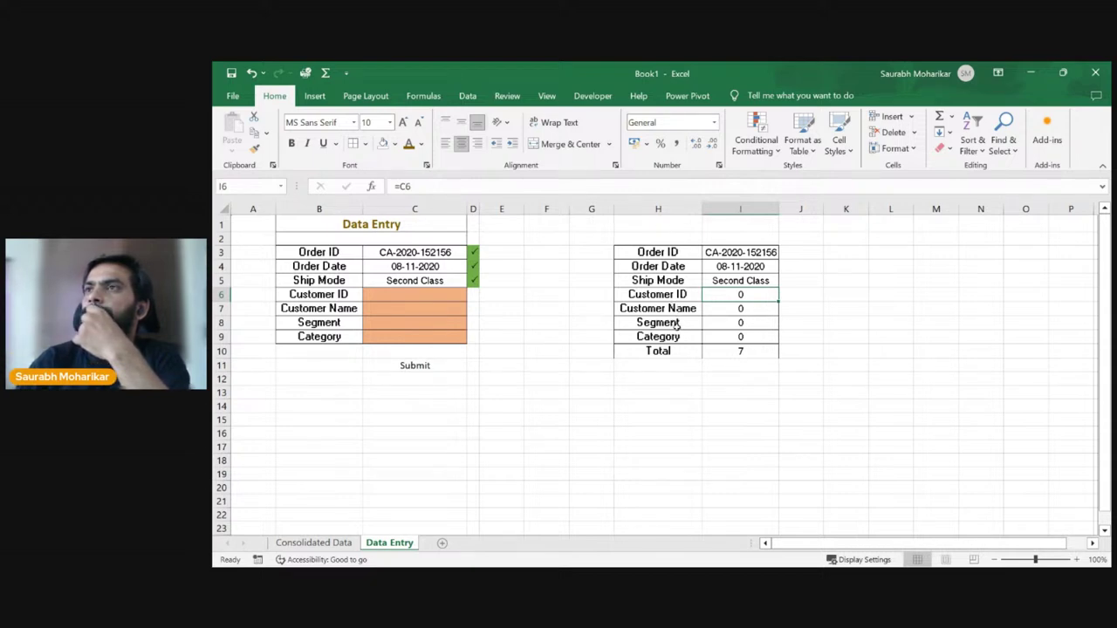
Step: Enter =IF(C3="","",C3) in cell I3
left_click(749, 252)
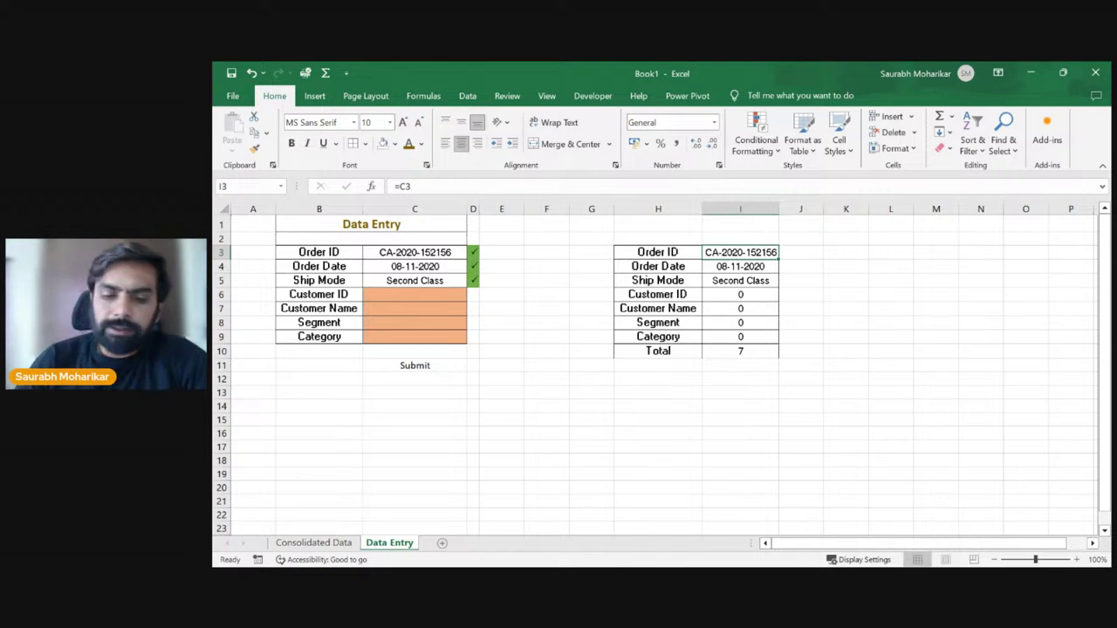
type("=if")
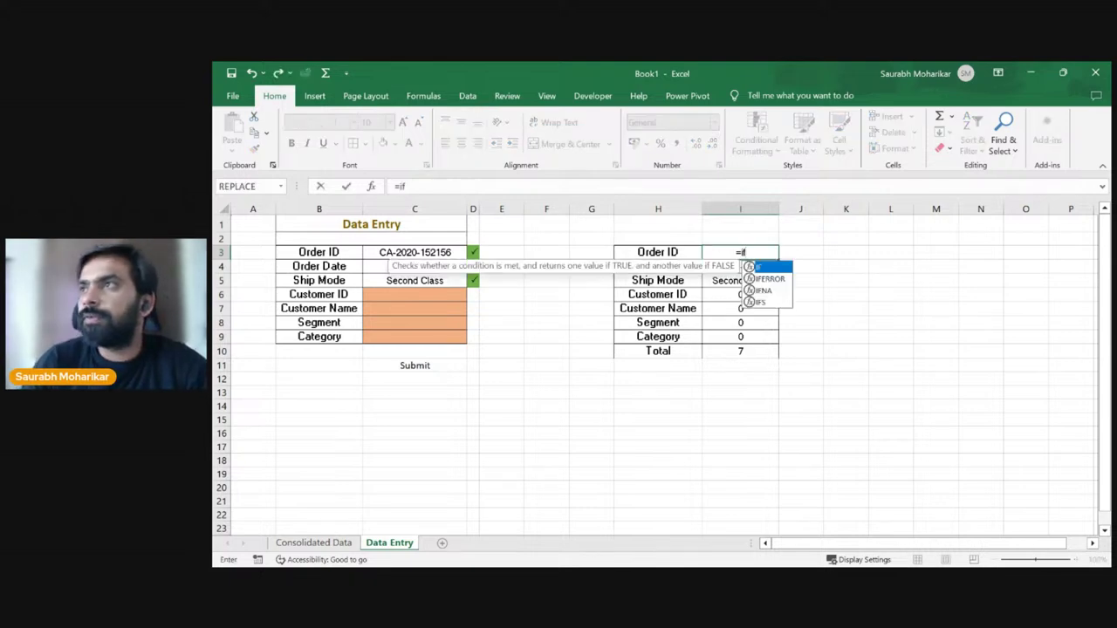
key("Tab")
key("Left")
key("Left")
key("Left")
key("Left")
key("Left")
key("Left")
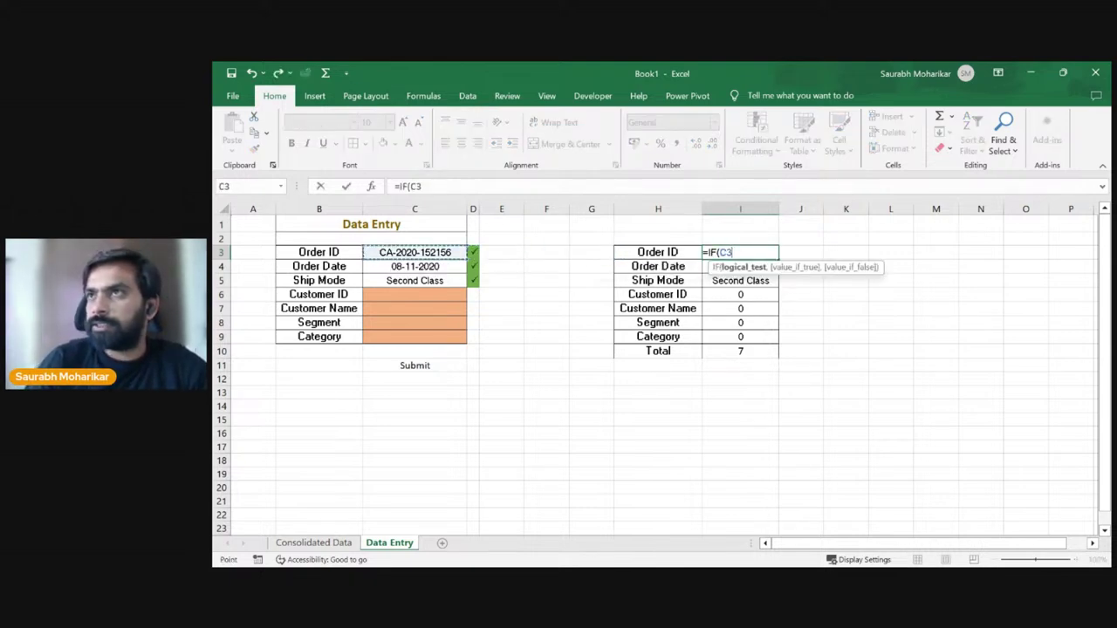
type("=")
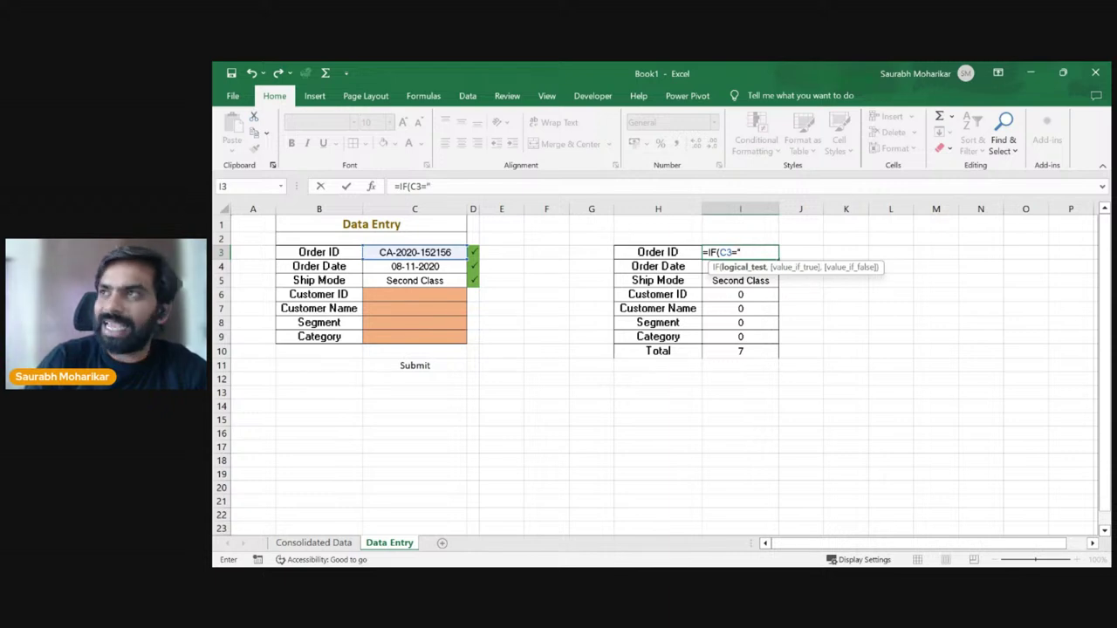
type("\"\",")
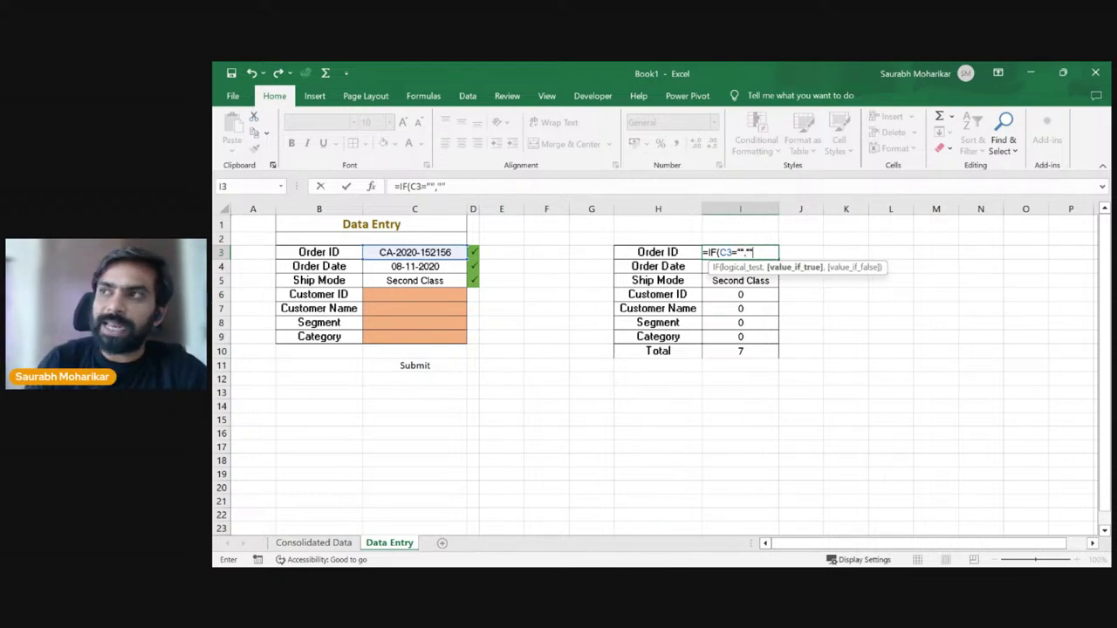
type("\"\",")
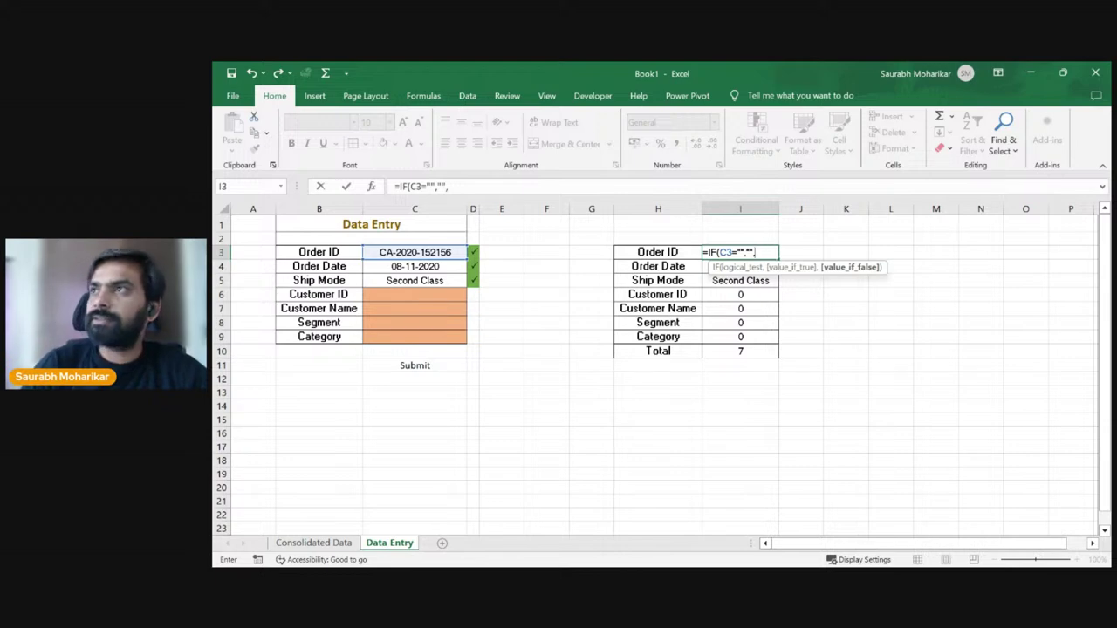
left_click(438, 252)
type(")")
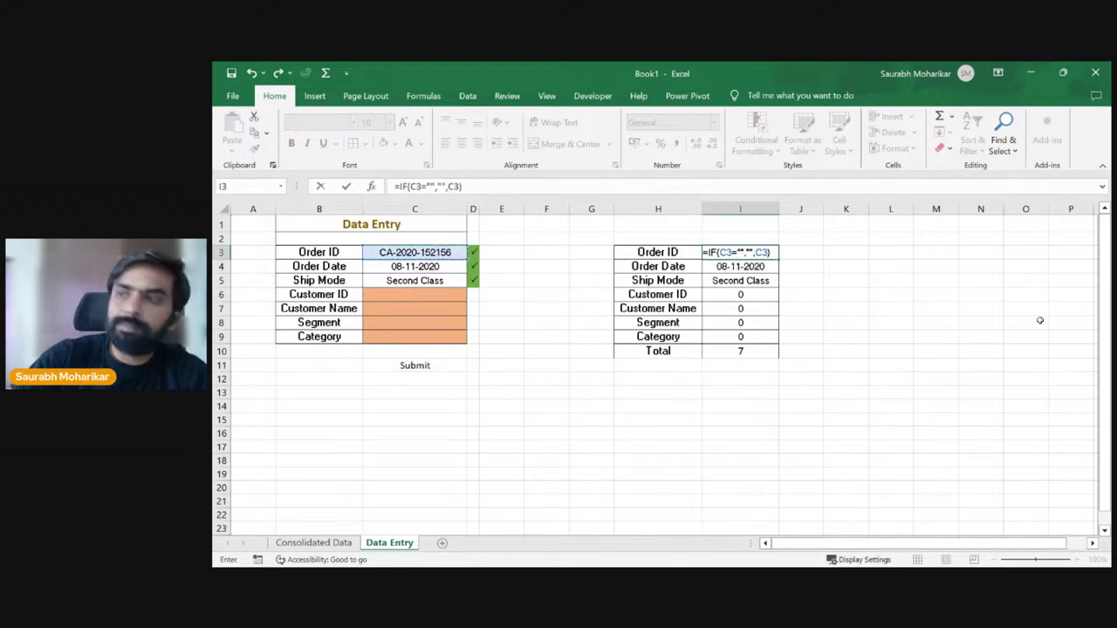
key("Return")
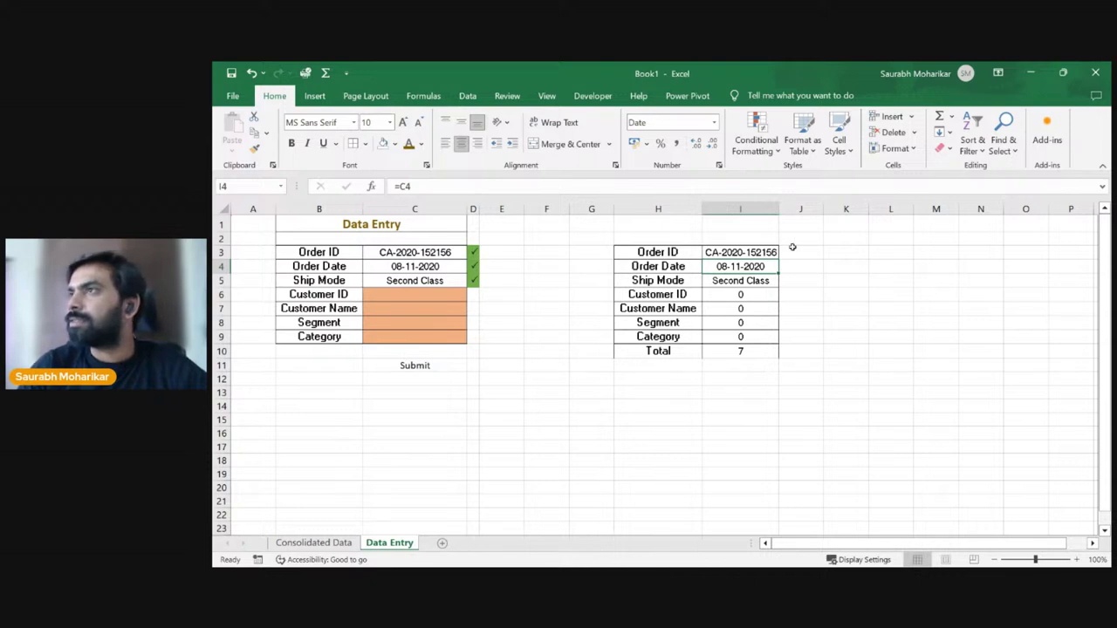
Step: Fill the I3 IF formula down through I9 and check the Total in I10
left_click(773, 255)
left_click_drag(781, 255, 780, 340)
left_click(931, 370)
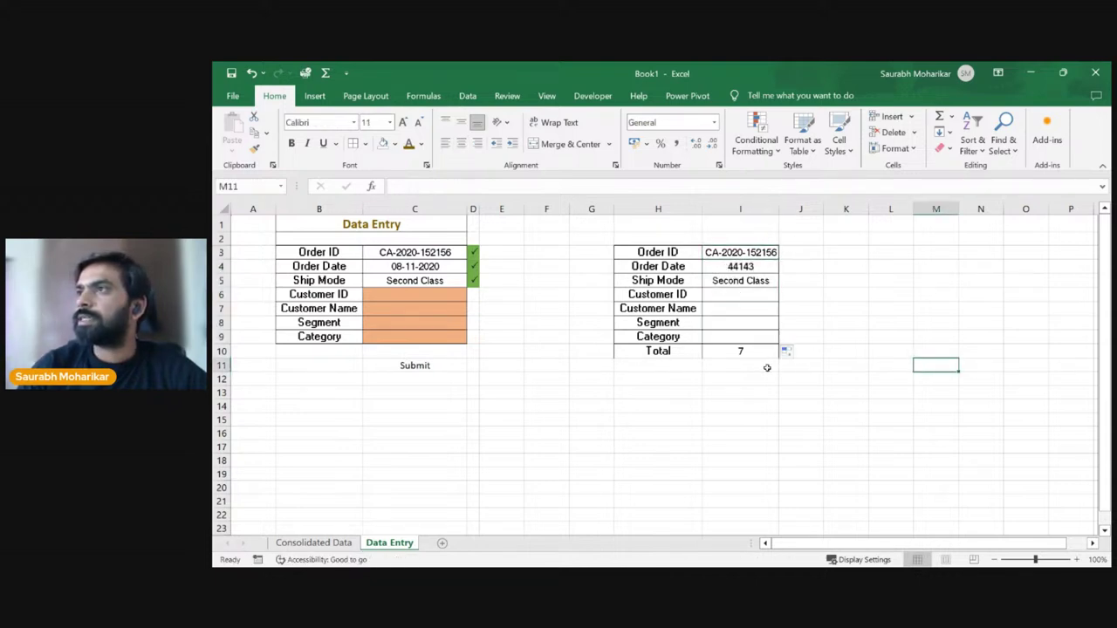
left_click(756, 356)
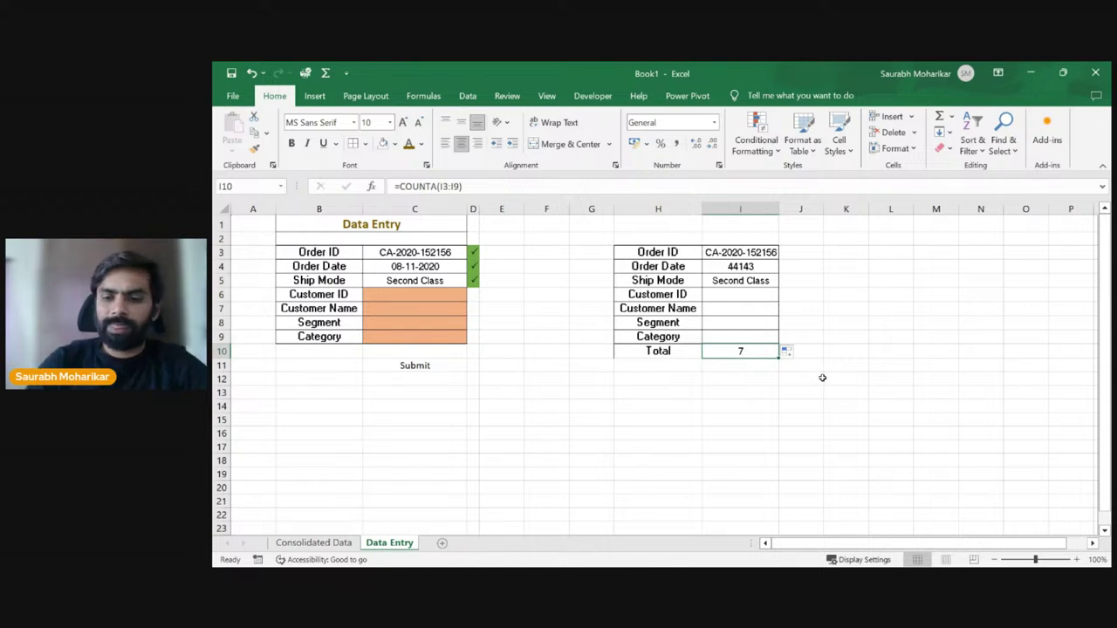
Step: Rewrite the I10 Total as =COUNT(I3:I9)
key("F2")
key("Escape")
type("=")
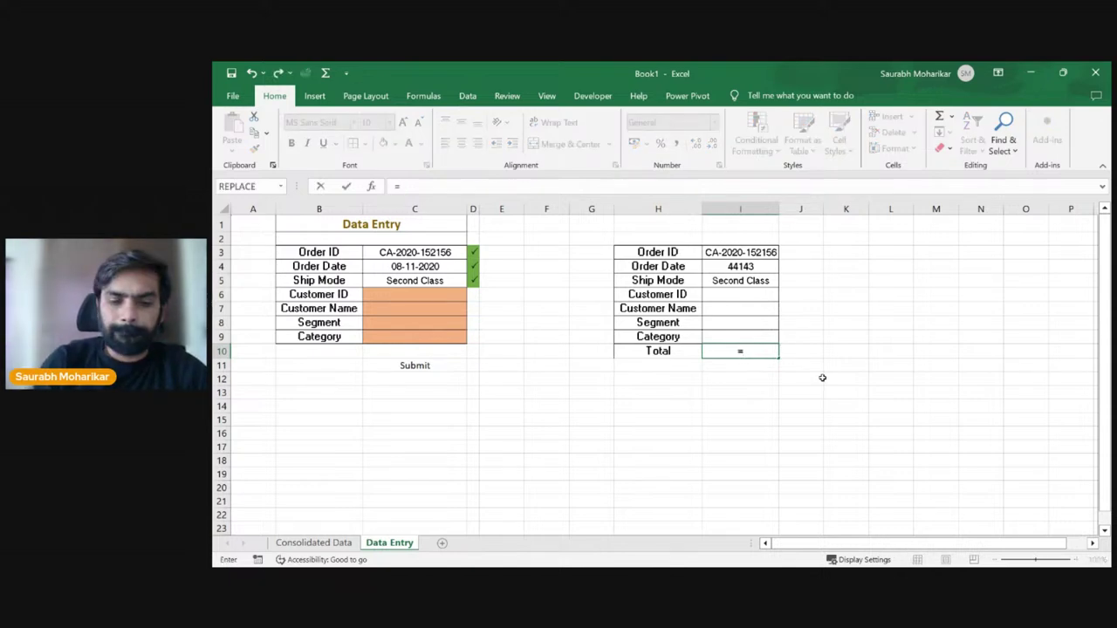
type("count")
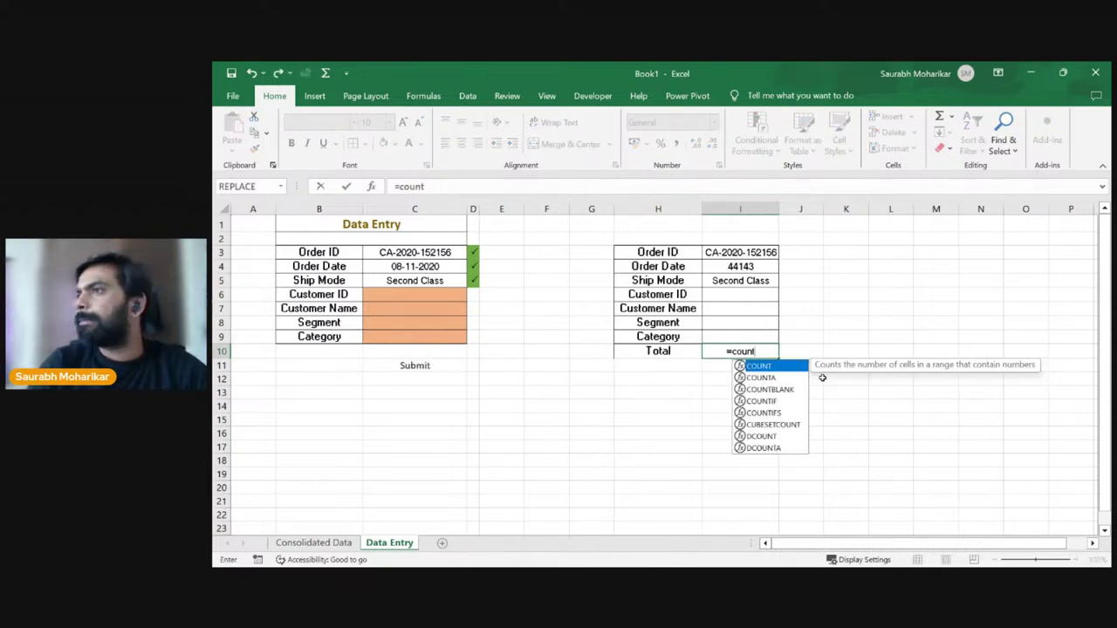
key("Tab")
key("Up")
key("shift+Up")
key("shift+Up")
key("shift+Up")
key("shift+Up")
key("shift+Up")
key("shift+Up")
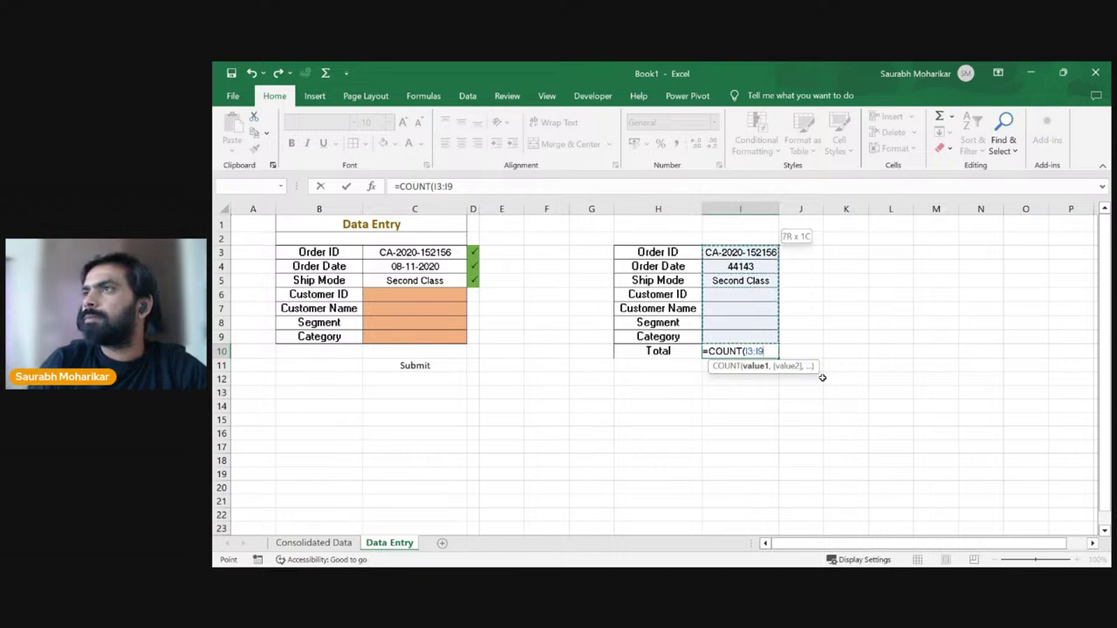
type(")")
key("Return")
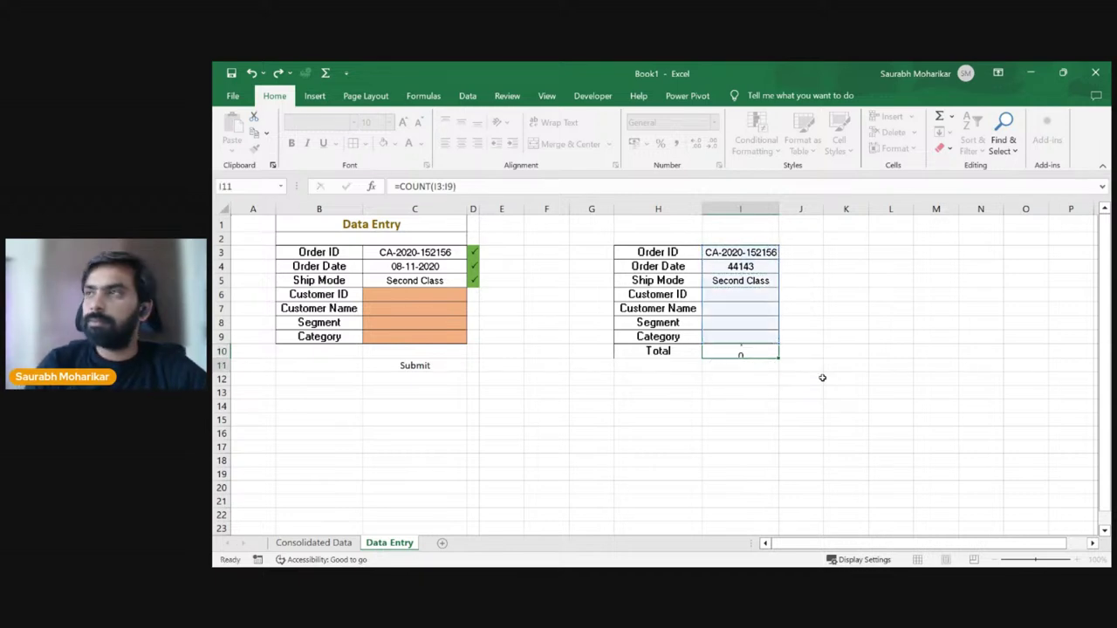
Step: Check the Total and I4, then change the Total formula to =COUNTA(I3:I9)
left_click(759, 349)
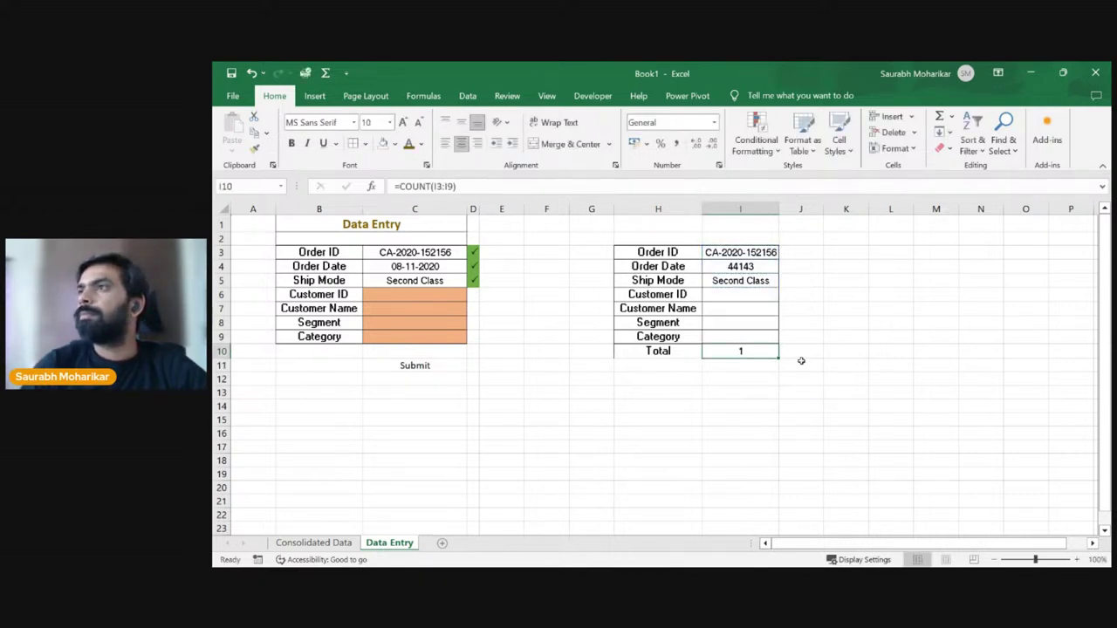
left_click(755, 267)
left_click(756, 350)
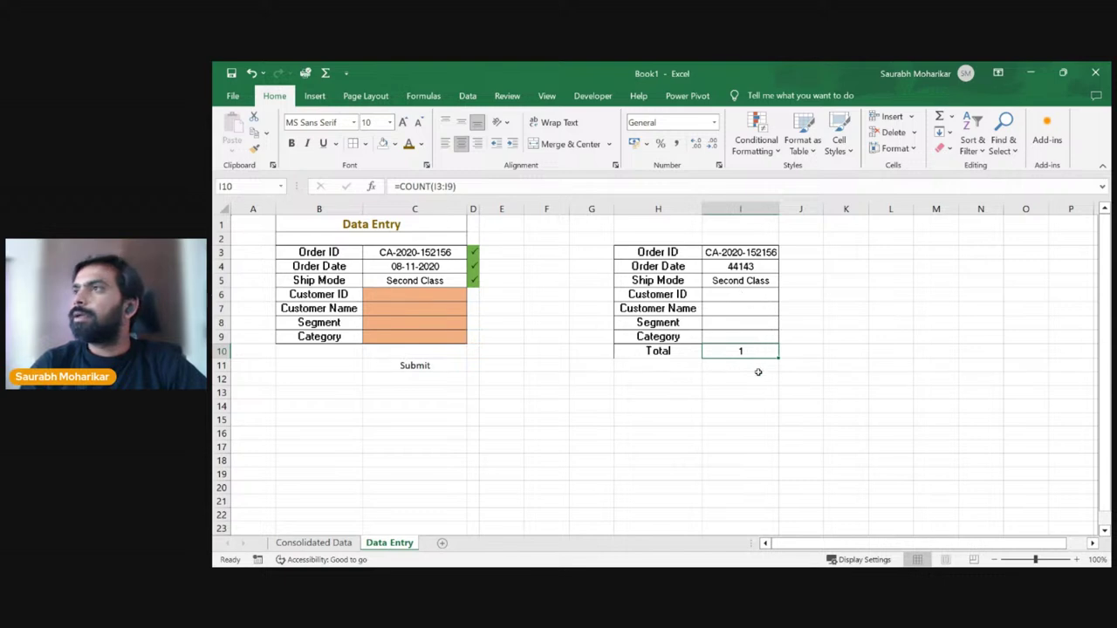
left_click(429, 187)
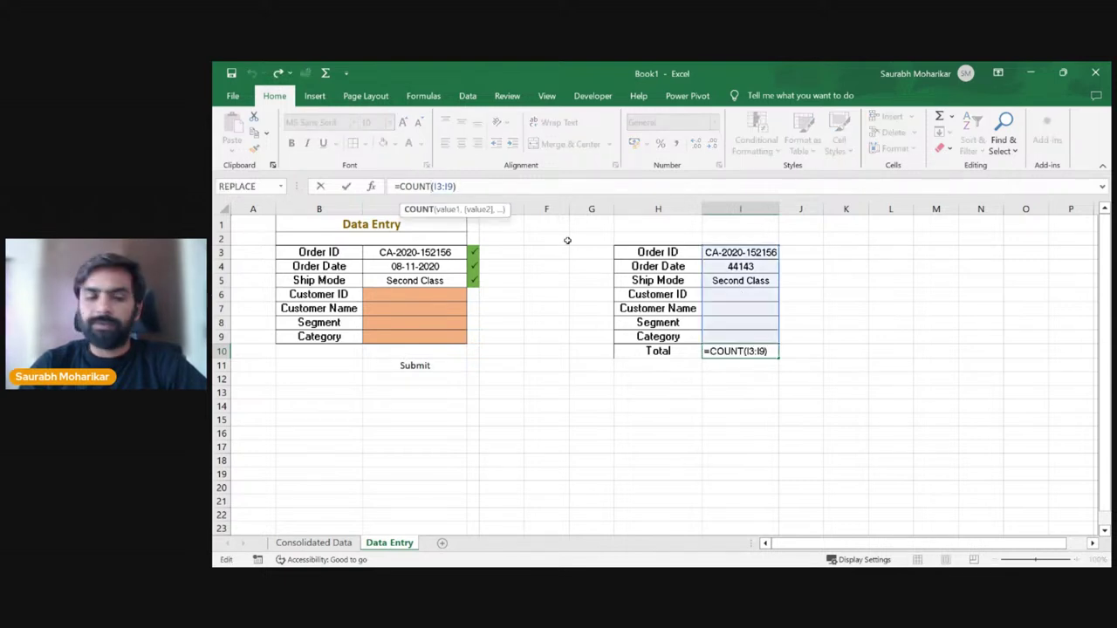
type("A")
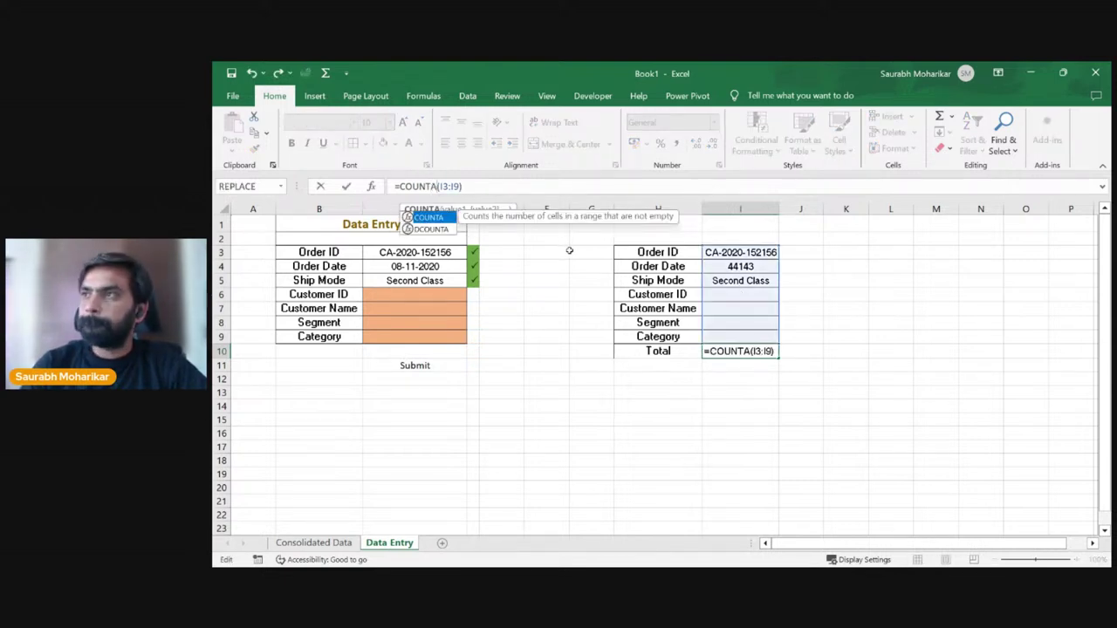
key("Return")
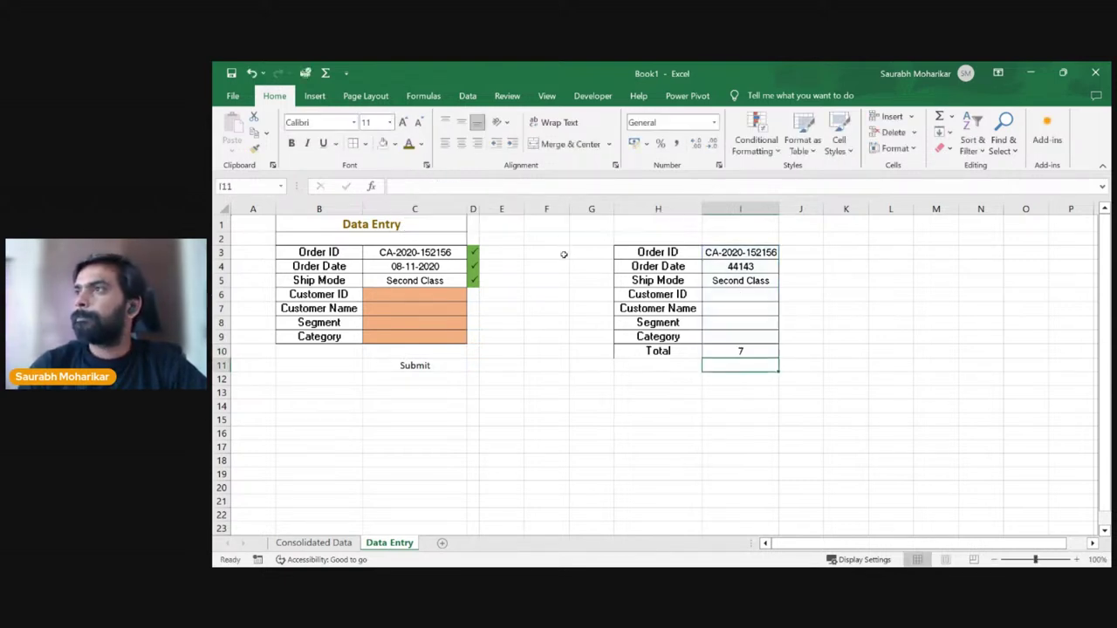
Step: Review the I10, I7 and I6 formulas and the H3:I10 table, then select Submit cell C11
left_click(733, 349)
left_click(768, 311)
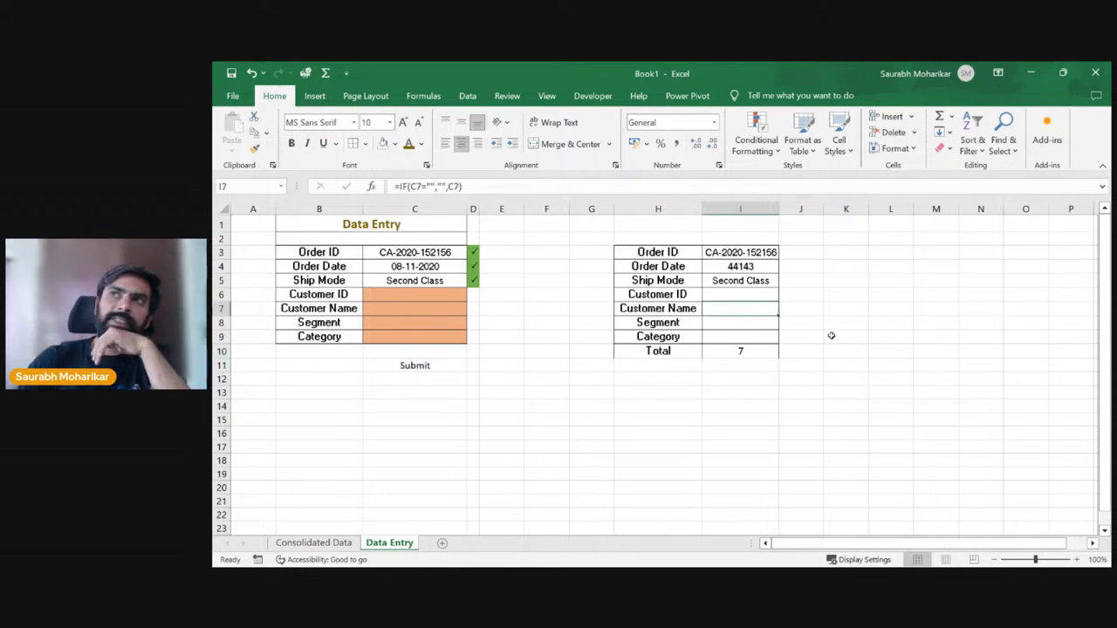
left_click(750, 297)
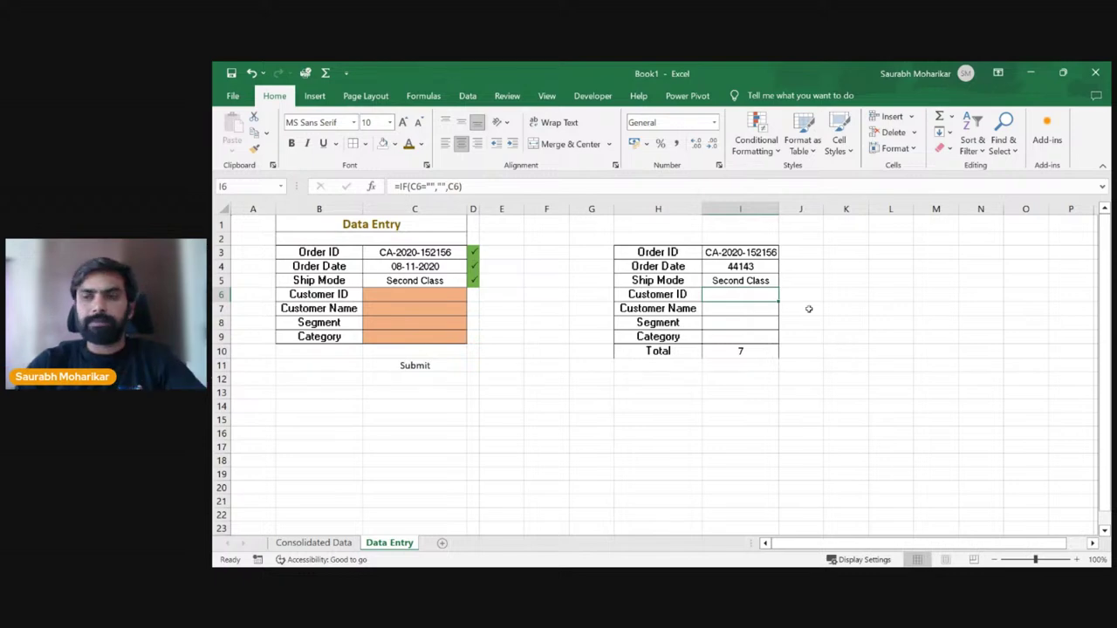
left_click(740, 350)
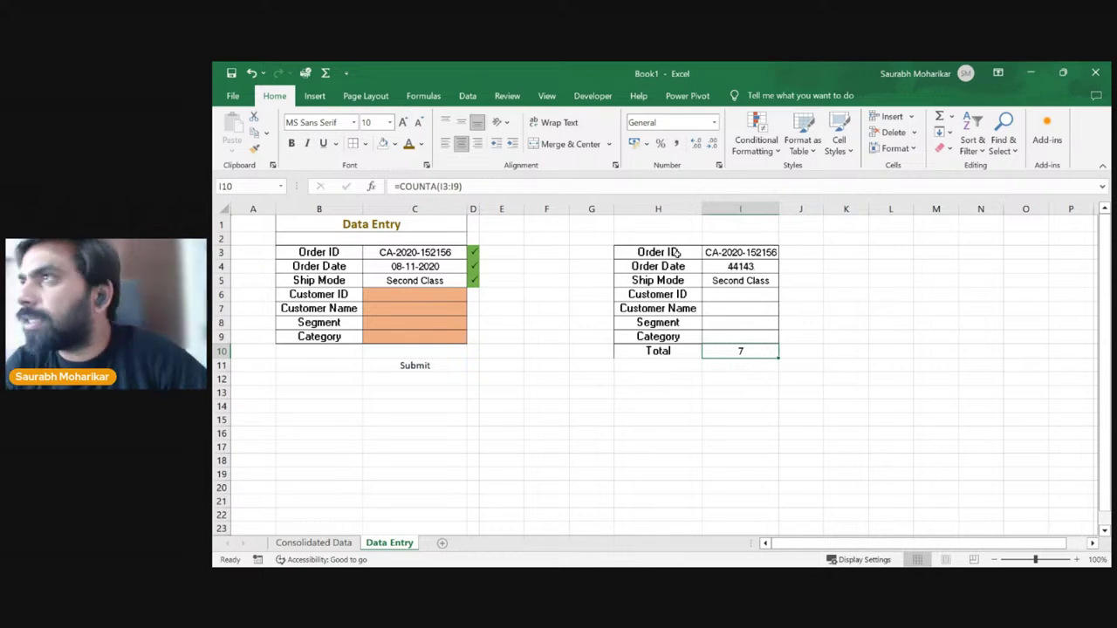
left_click_drag(658, 252, 720, 354)
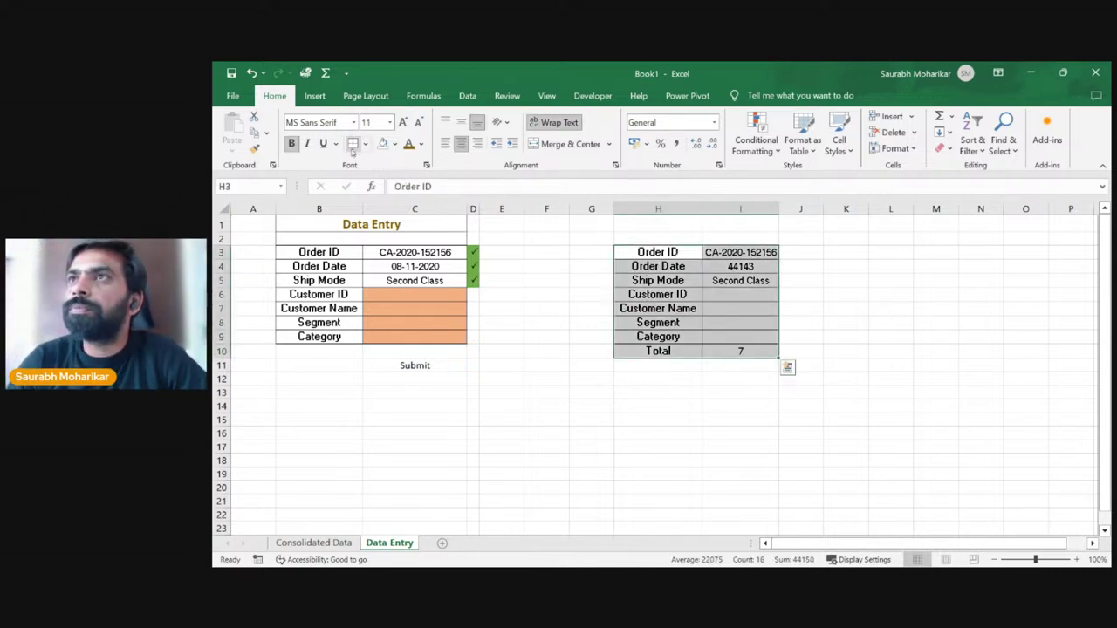
left_click(848, 323)
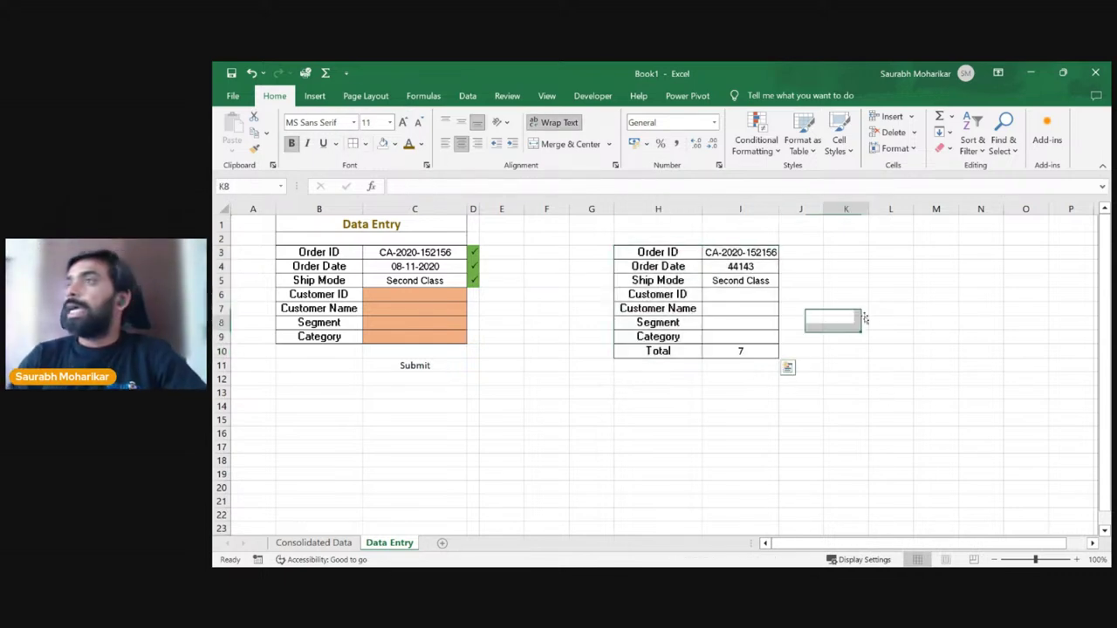
left_click(748, 358)
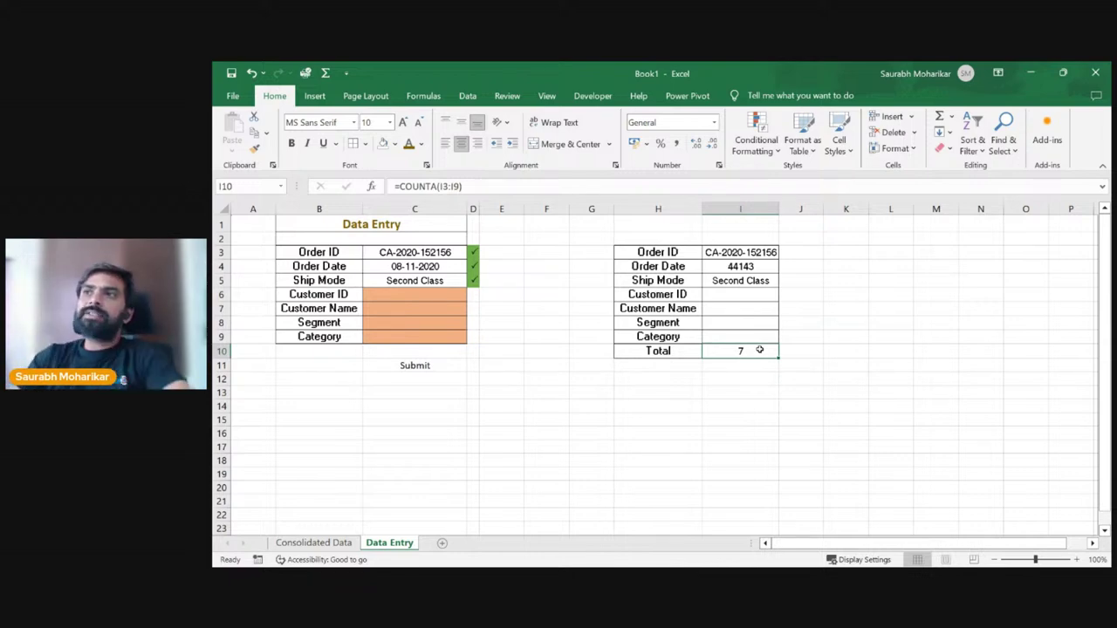
left_click(440, 366)
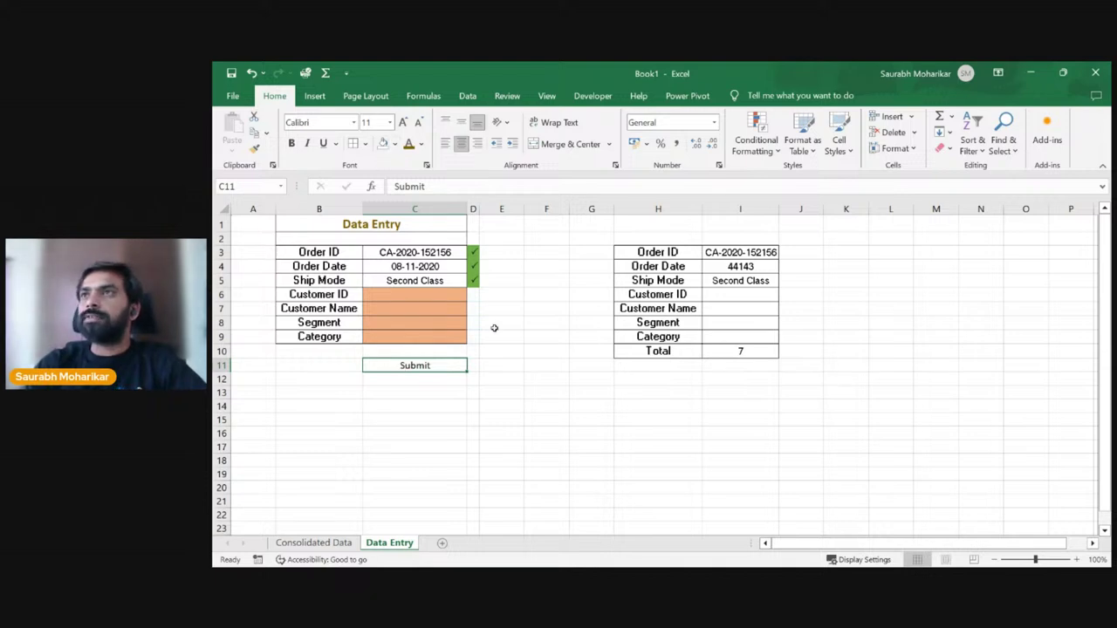
Step: Add a formula-based conditional formatting rule =$I$10=7 to Submit cell C11
left_click(414, 295)
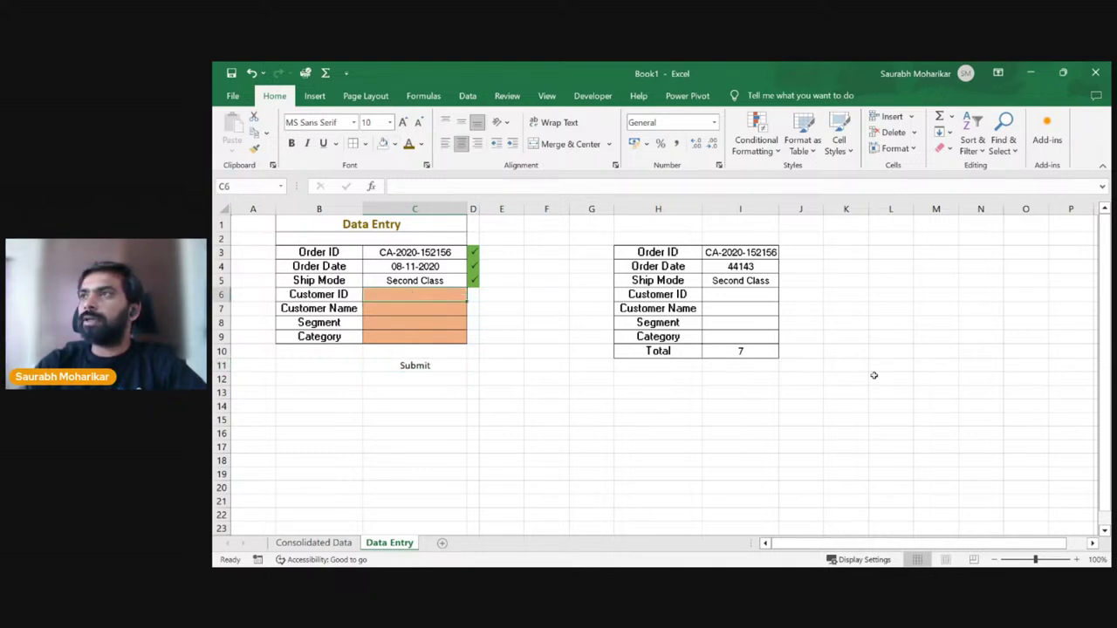
left_click(406, 367)
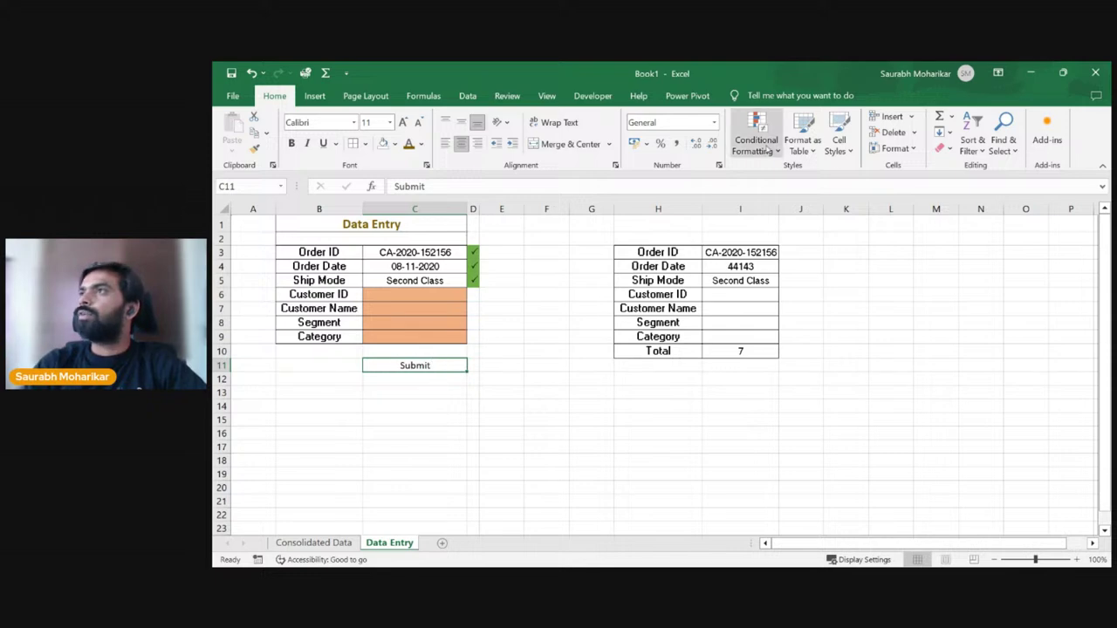
left_click(756, 139)
left_click(801, 336)
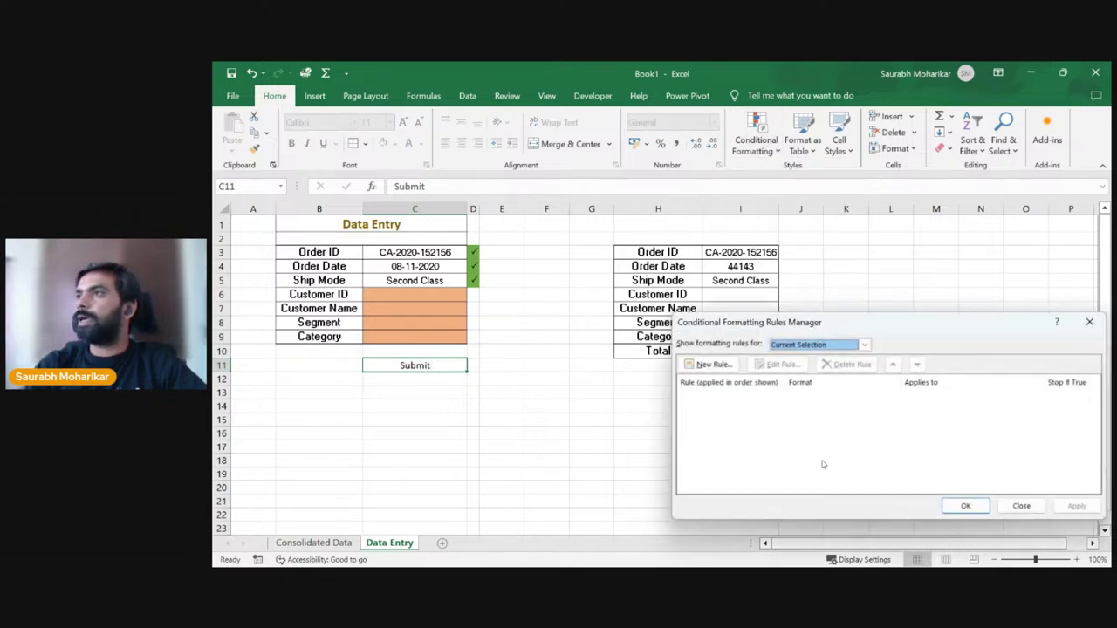
left_click(714, 365)
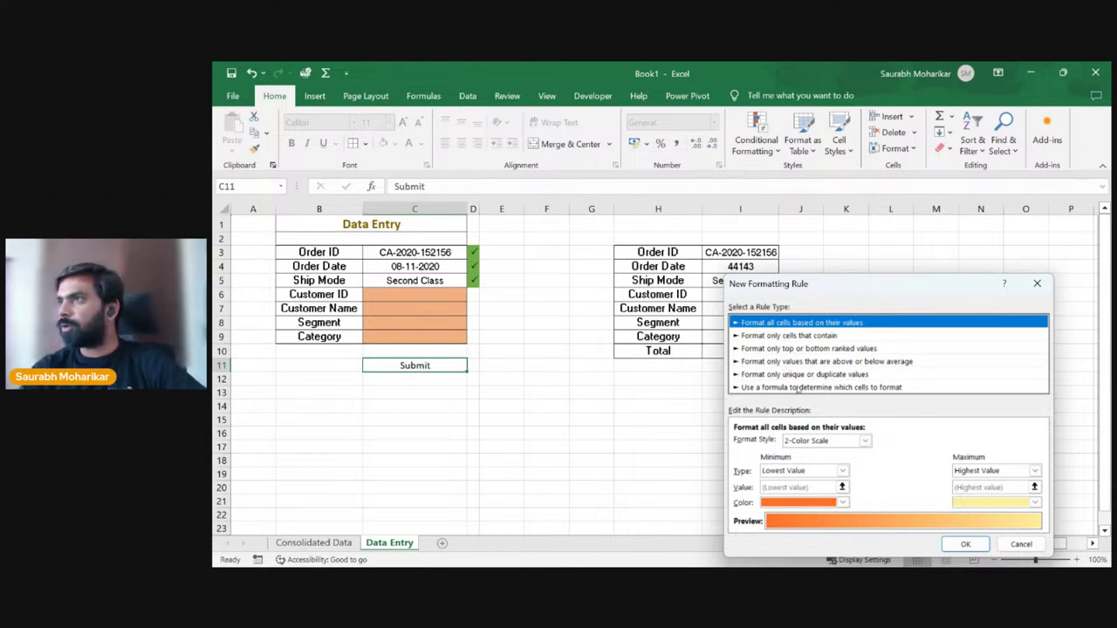
left_click(797, 388)
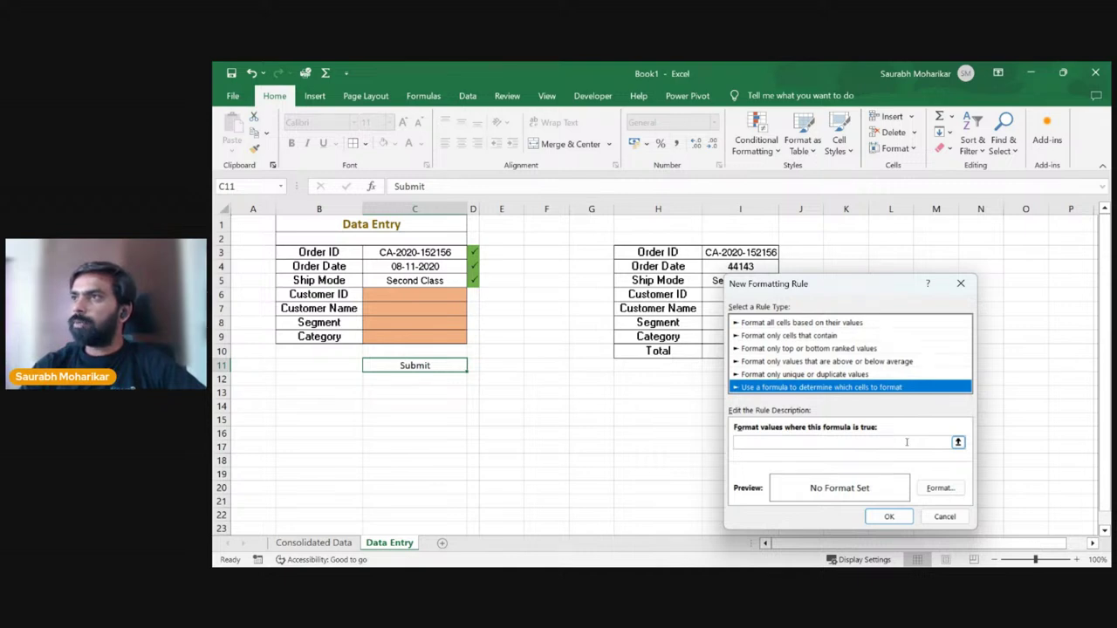
left_click_drag(885, 285, 977, 258)
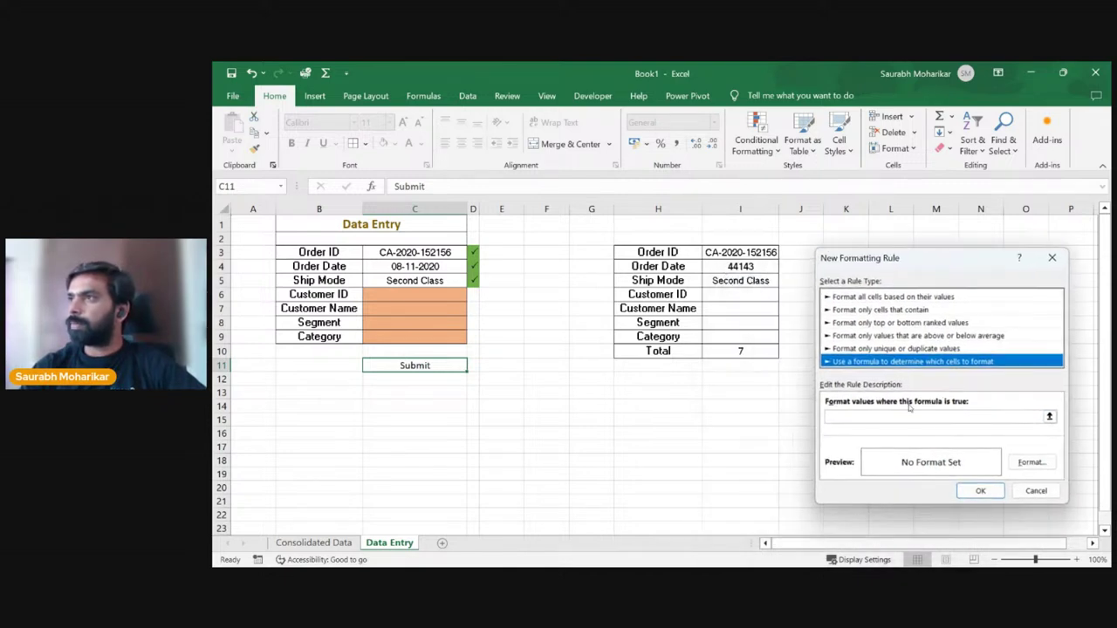
left_click(905, 416)
left_click(743, 351)
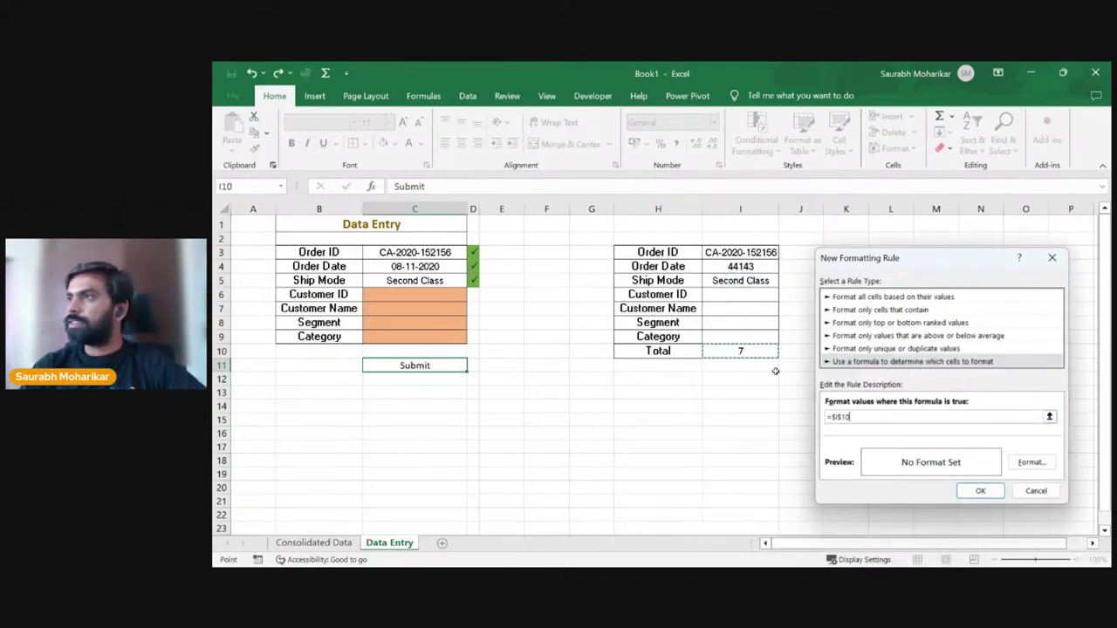
type("=7")
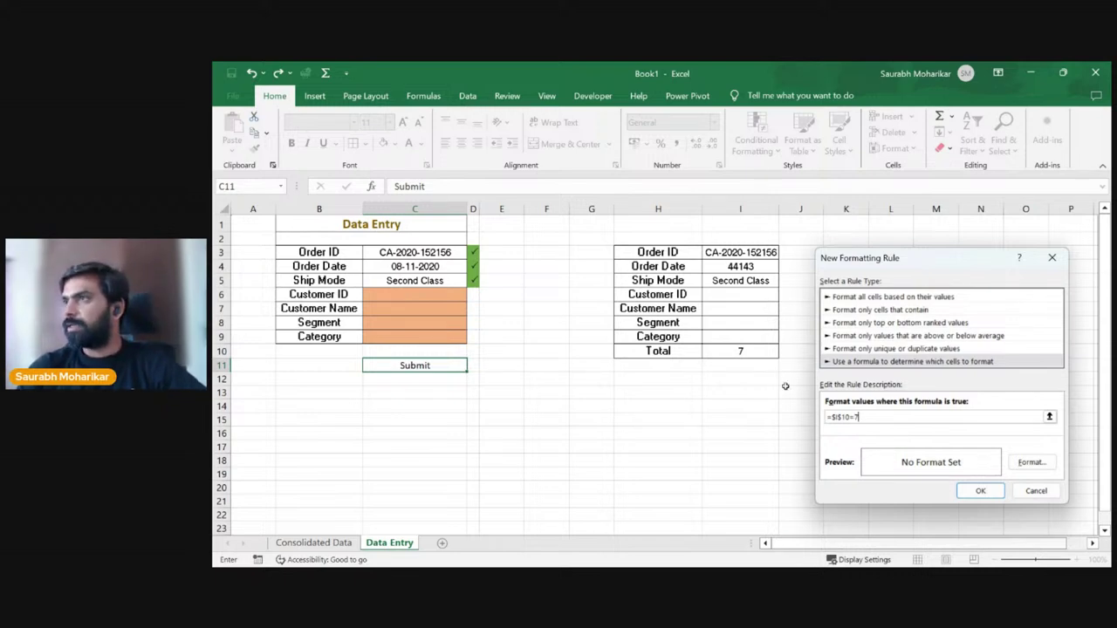
left_click(980, 492)
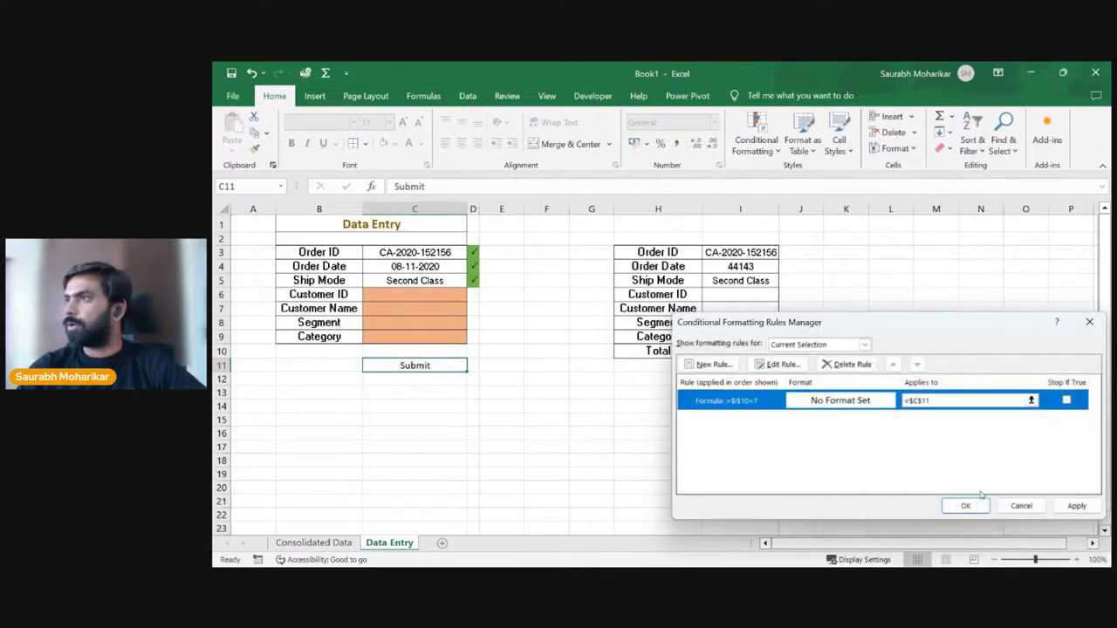
left_click(963, 504)
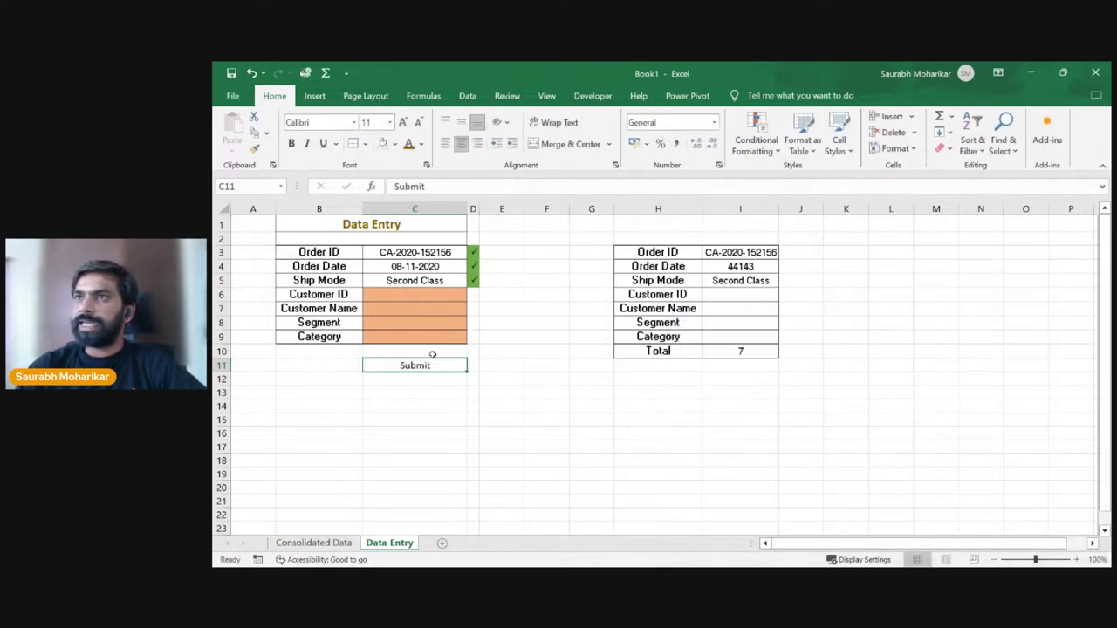
Step: Edit the =$I$10=7 rule so it applies a blue fill
left_click(755, 138)
left_click(790, 335)
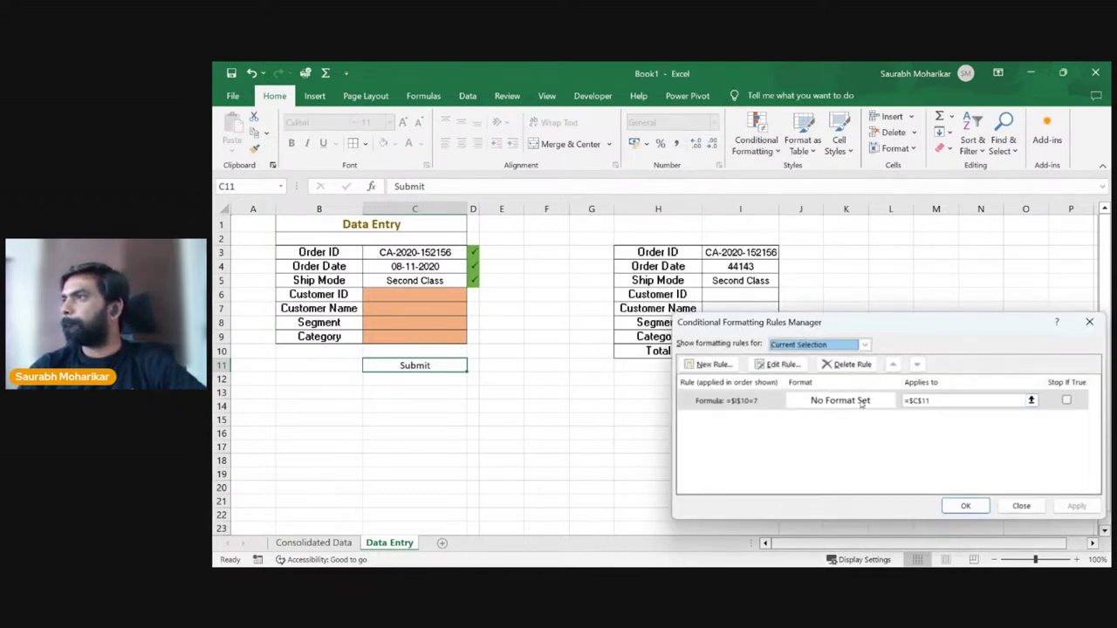
left_click(862, 404)
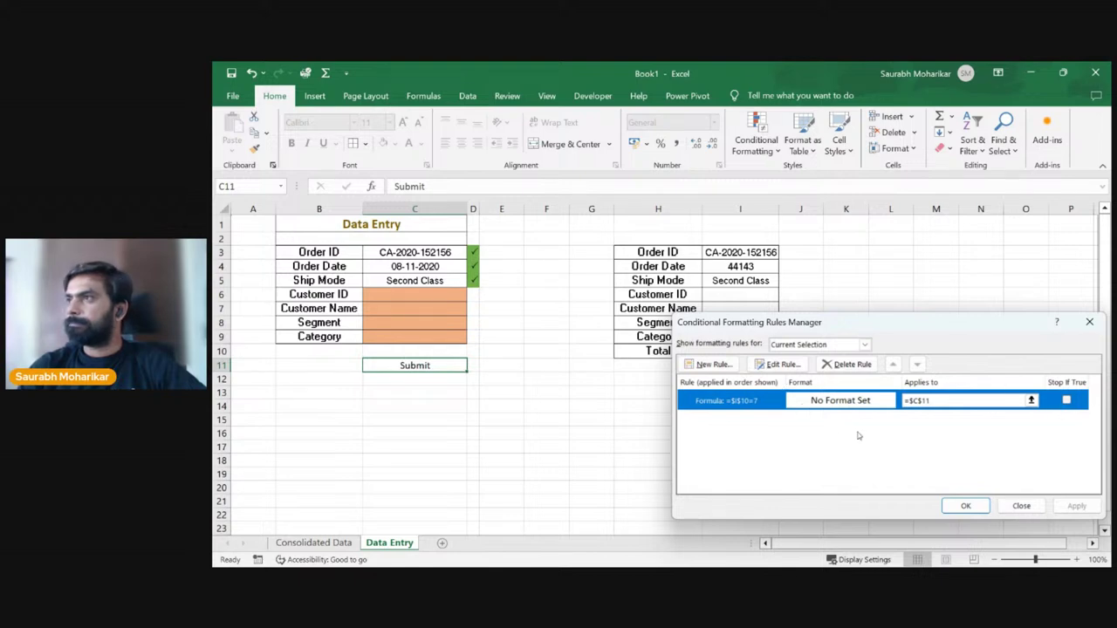
left_click(779, 364)
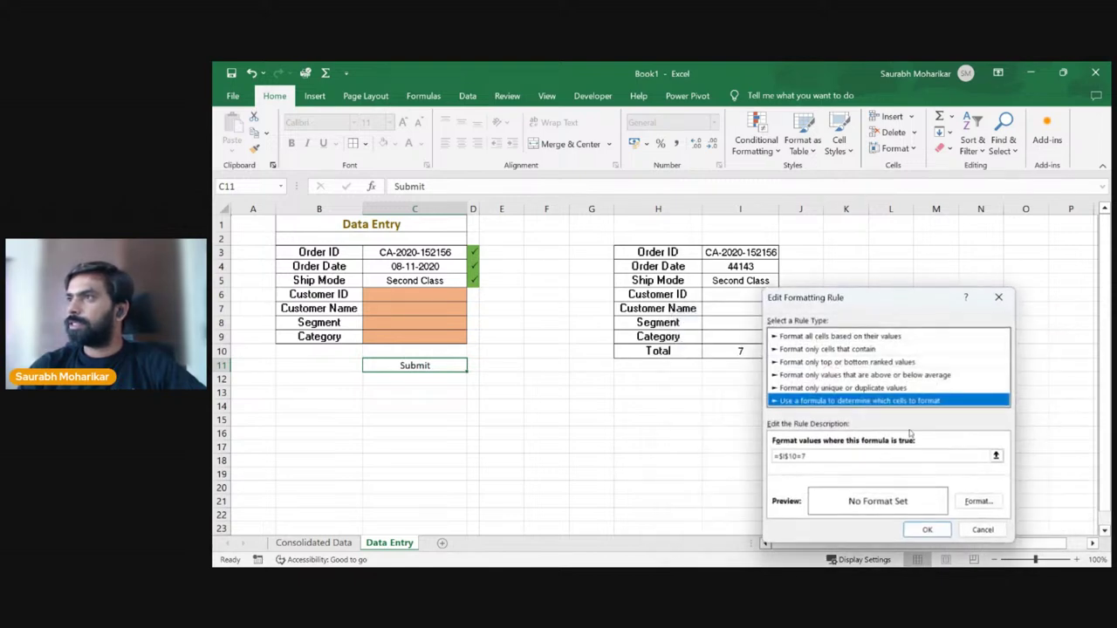
left_click(976, 502)
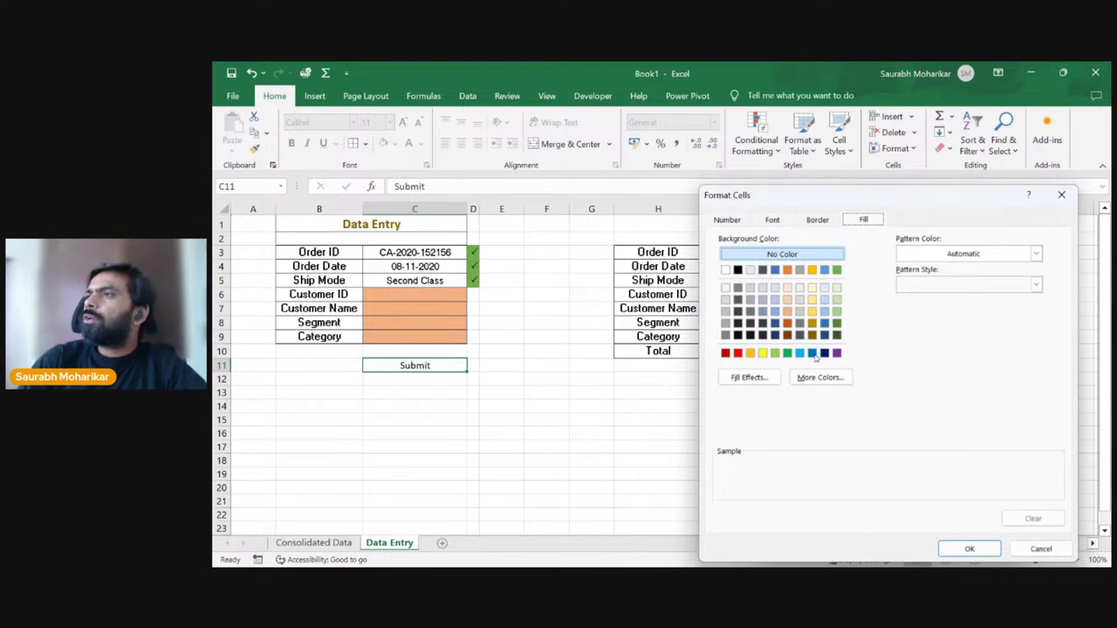
left_click(812, 352)
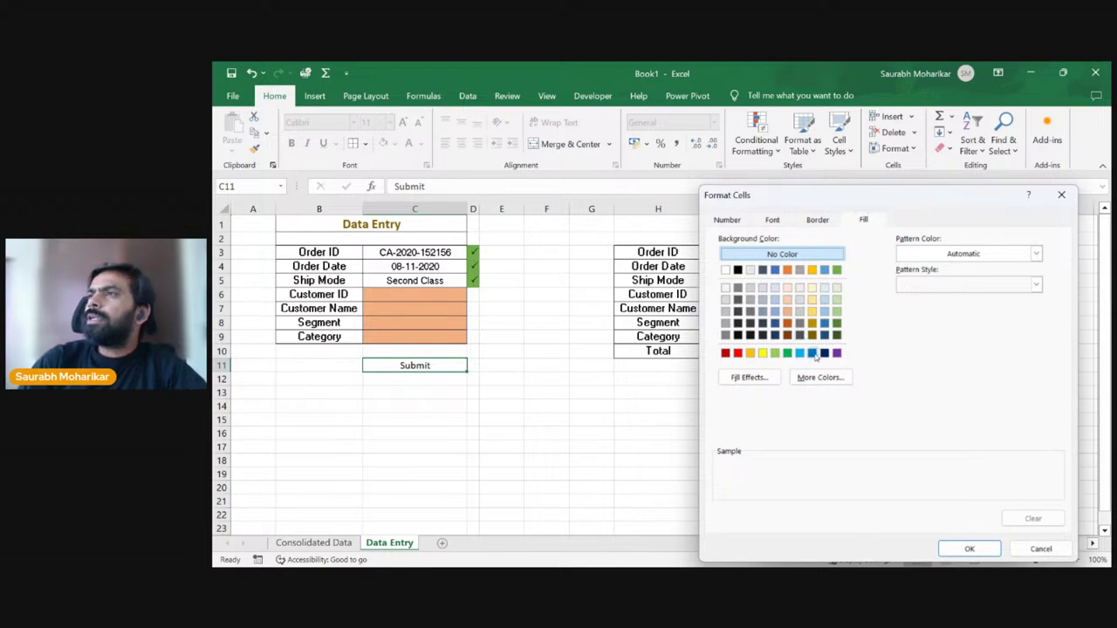
left_click(968, 548)
left_click(944, 531)
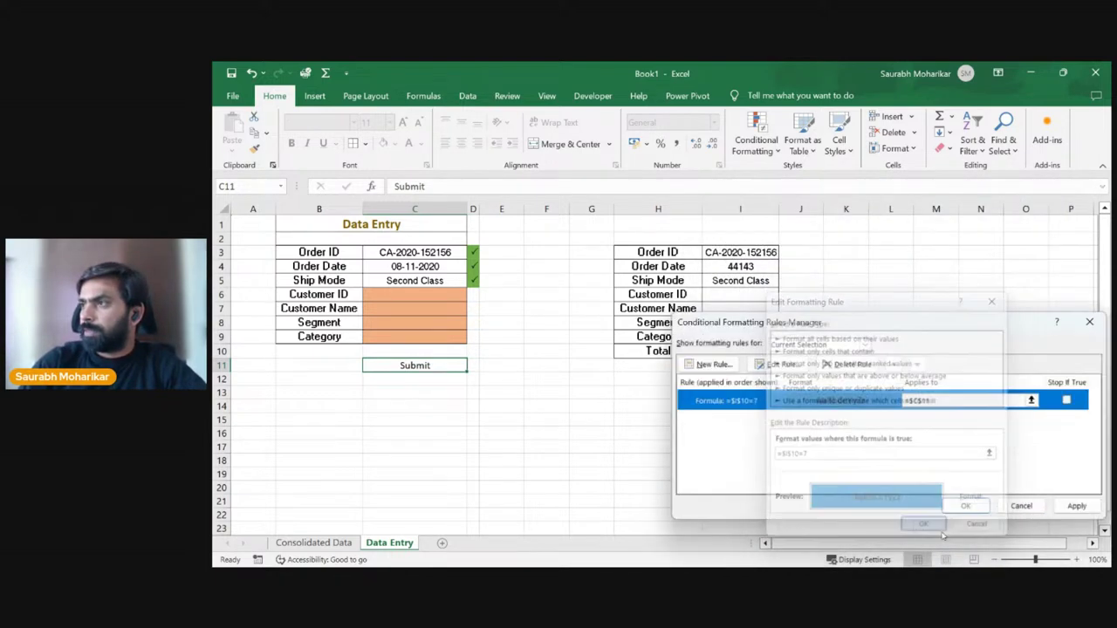
left_click(954, 510)
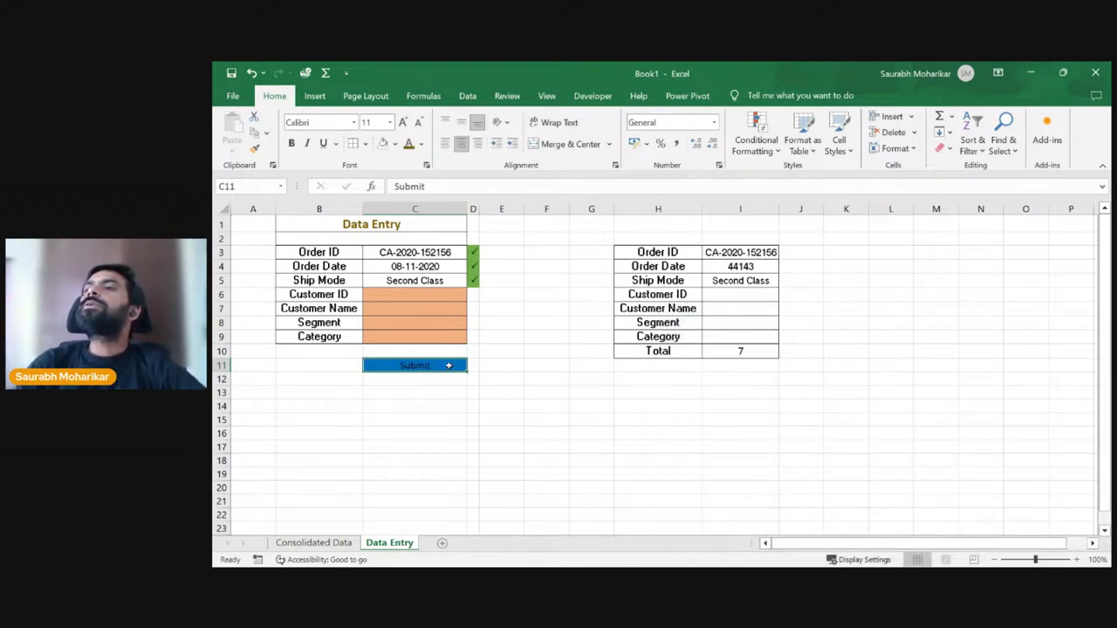
Step: Move the Submit cell from C11 to I11 below the Total and copy I11
left_click_drag(568, 383, 711, 390)
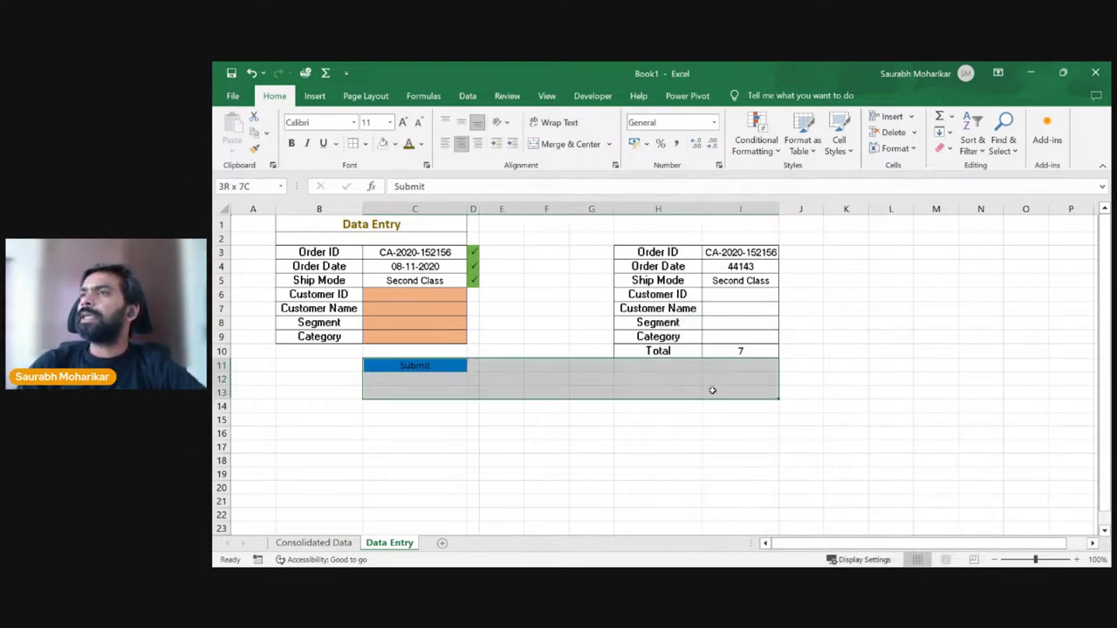
left_click(493, 392)
left_click(432, 365)
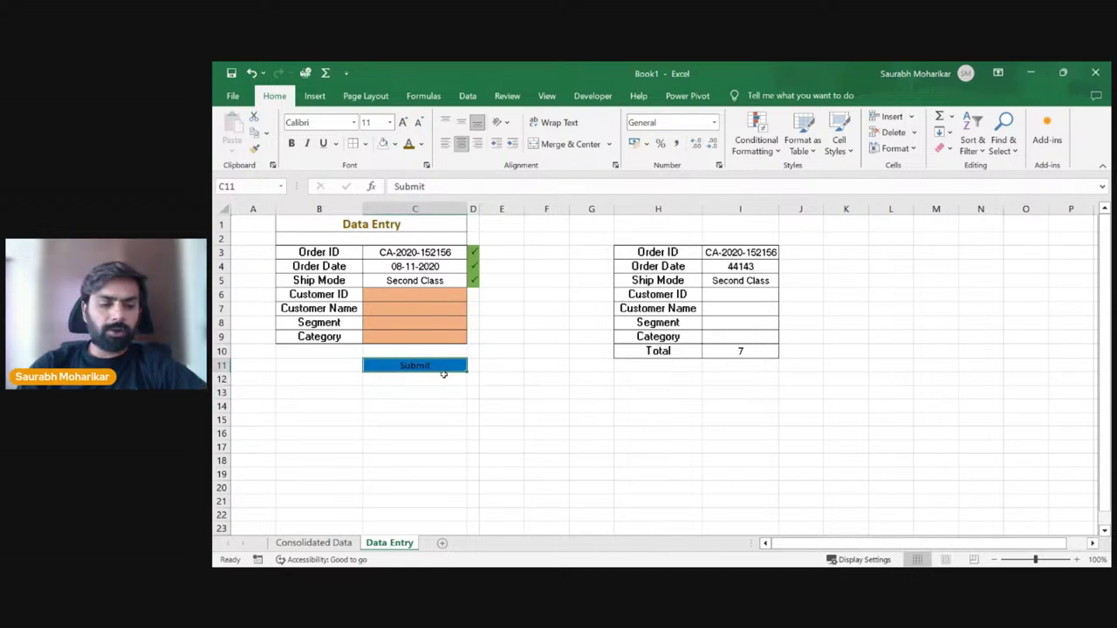
key("ctrl+c")
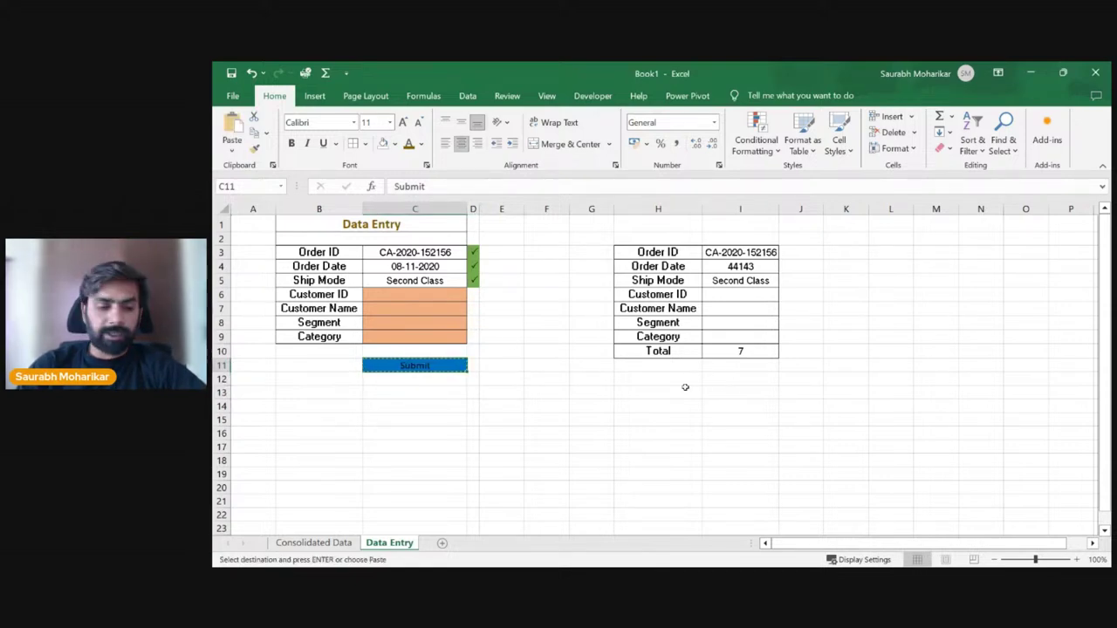
left_click(732, 368)
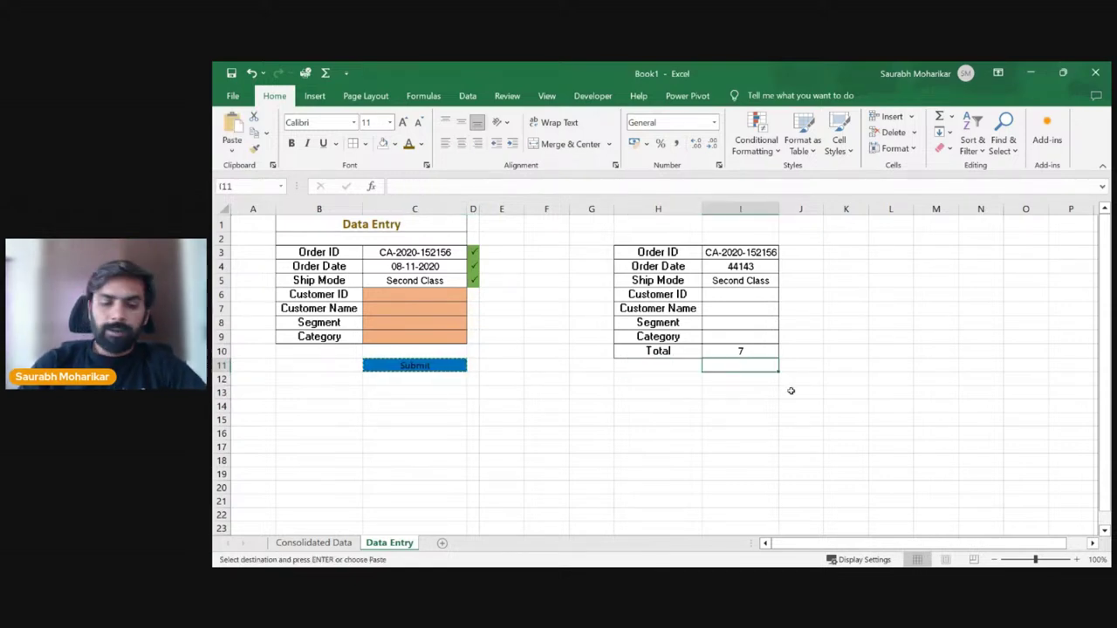
key("ctrl+v")
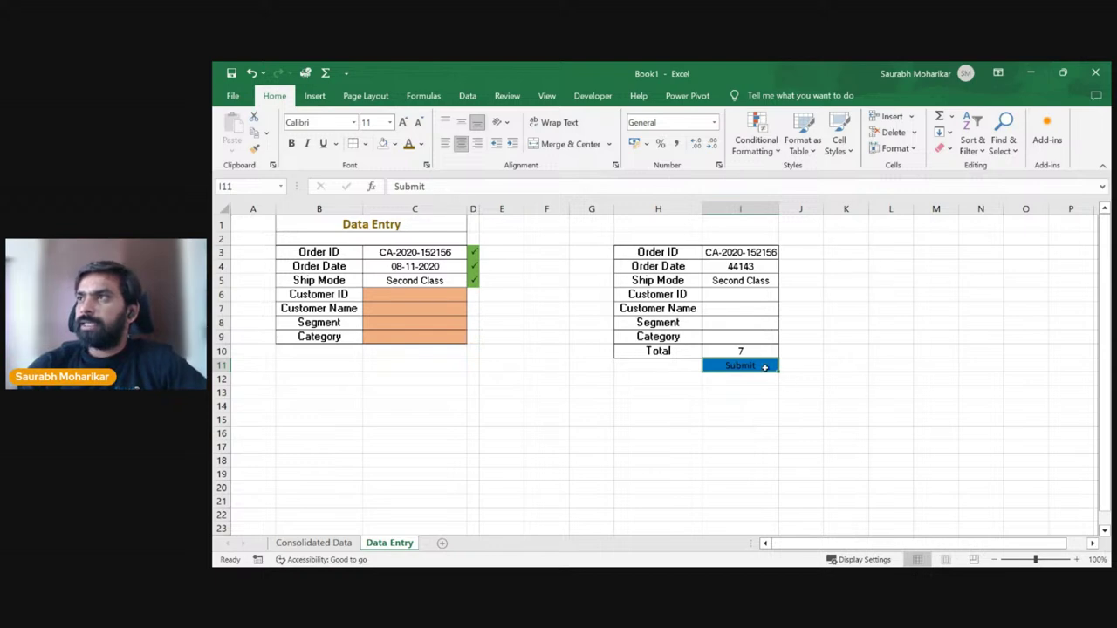
key("ctrl+c")
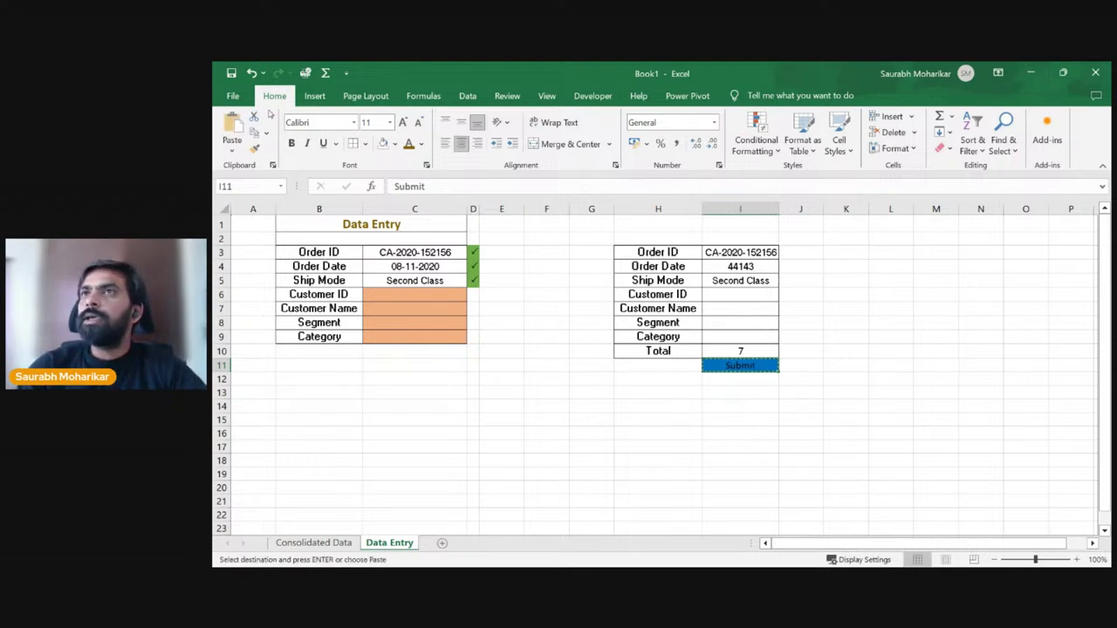
left_click(237, 152)
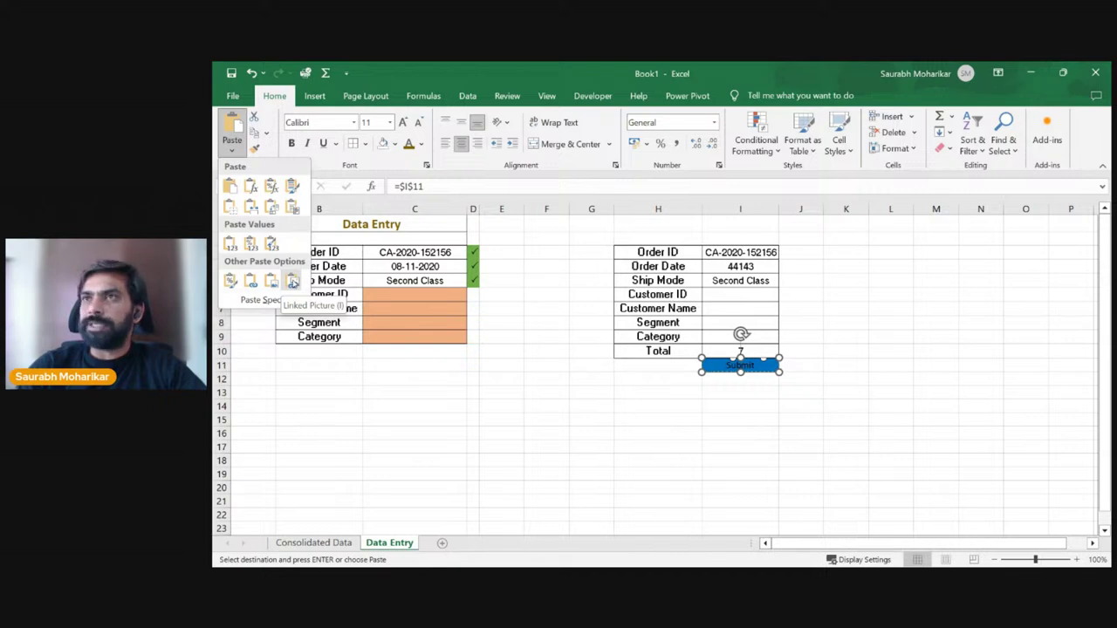
Step: Paste I11 as a linked Submit picture and place it under the form near C11
left_click(293, 281)
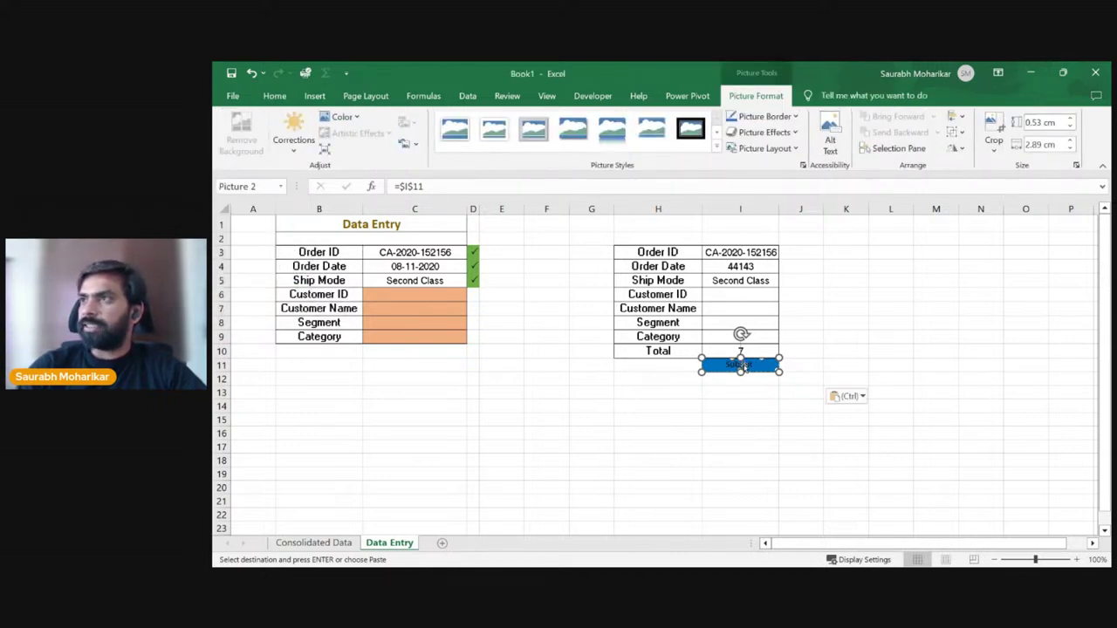
left_click_drag(740, 365, 362, 365)
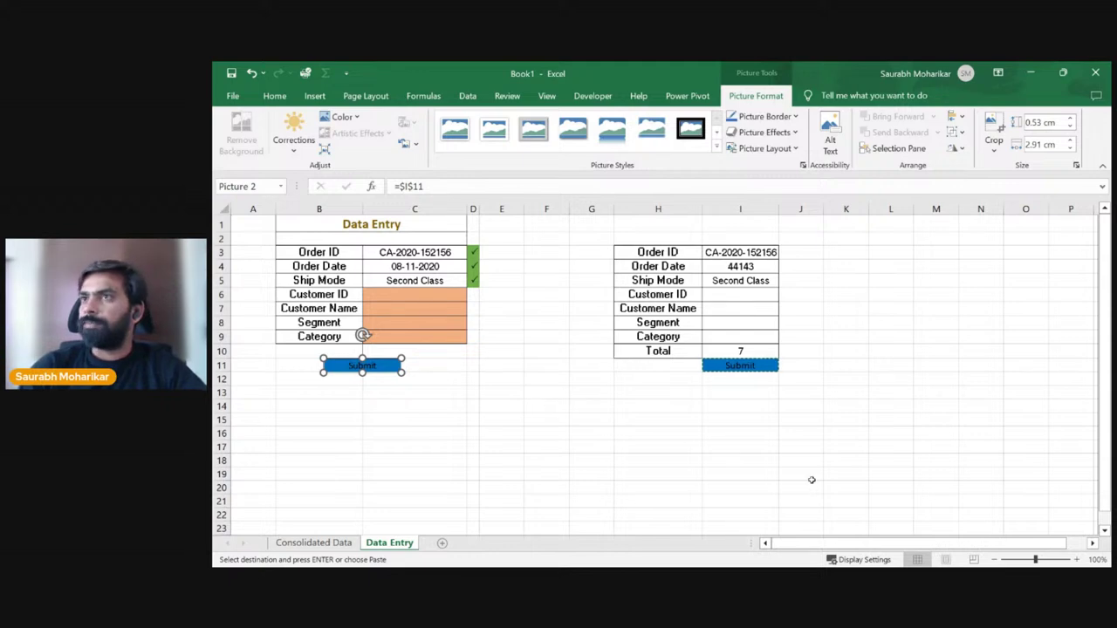
left_click(812, 480)
Step: Apply a black-framed picture style to the Submit picture
left_click(364, 365)
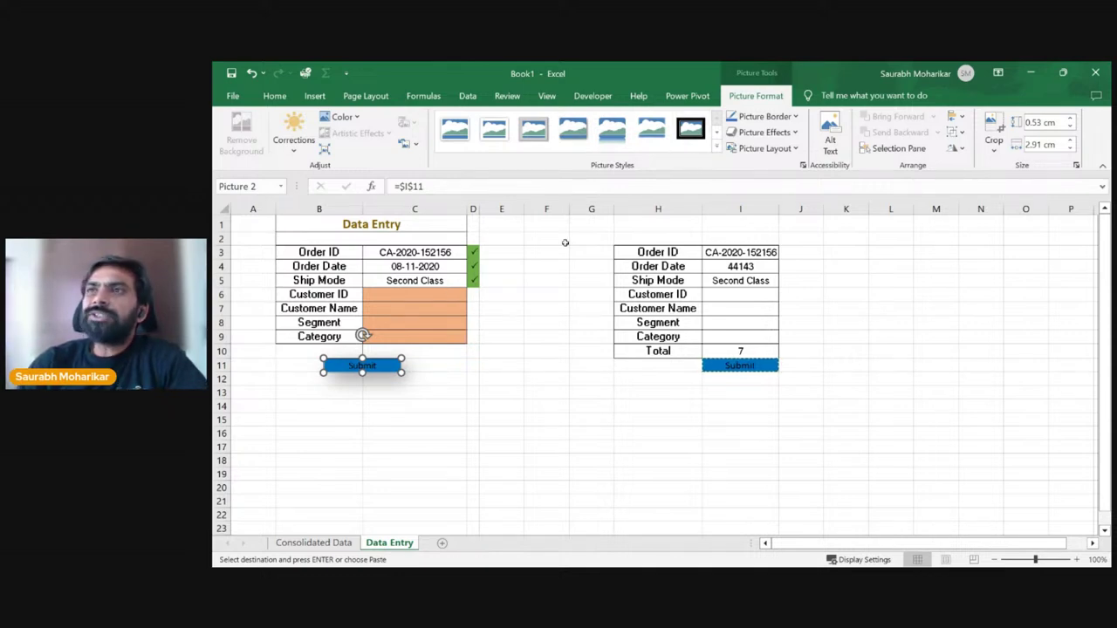
left_click(717, 147)
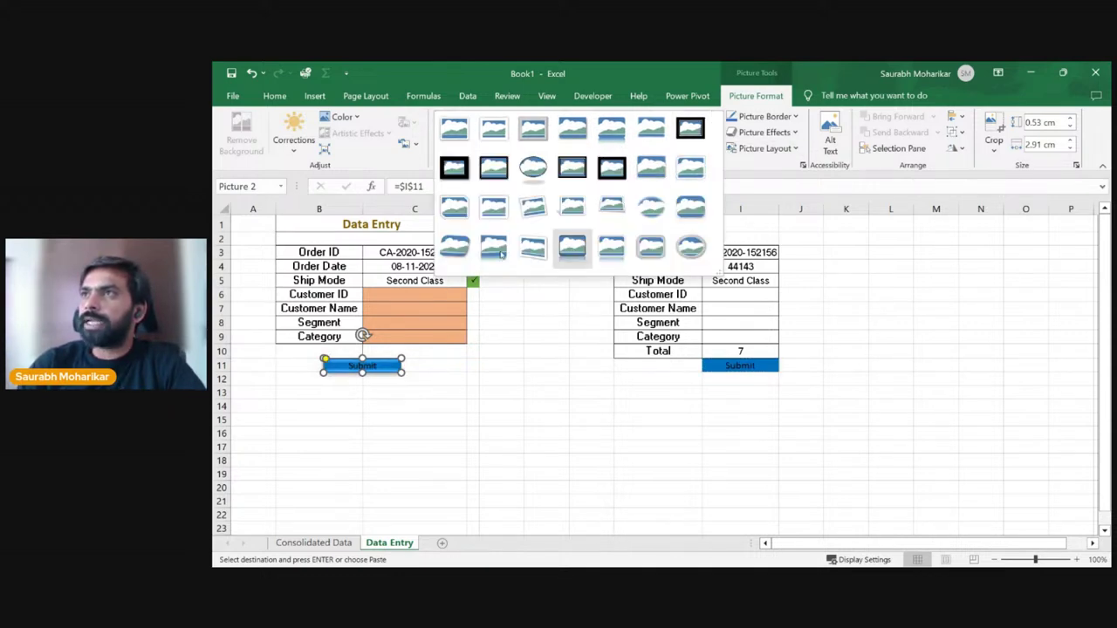
left_click(506, 166)
left_click(620, 460)
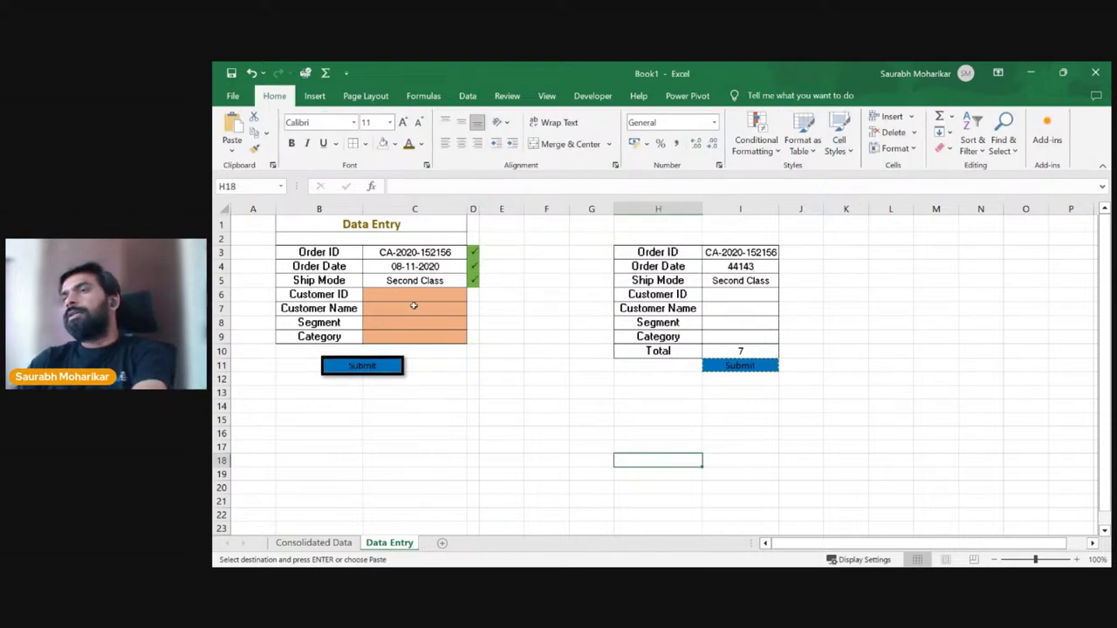
left_click(751, 353)
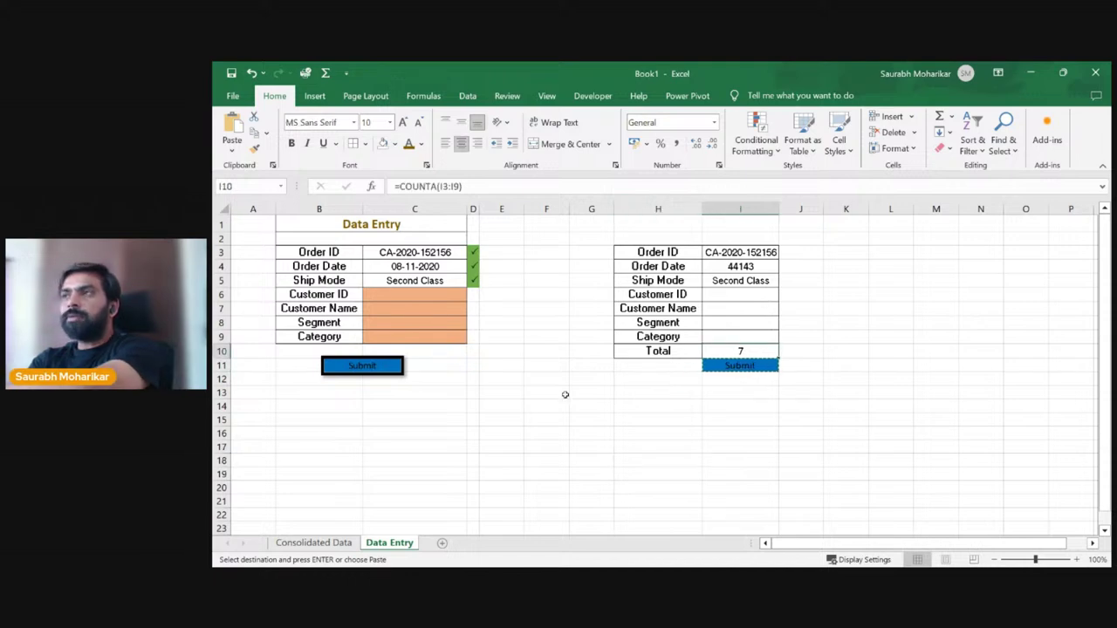
right_click(372, 369)
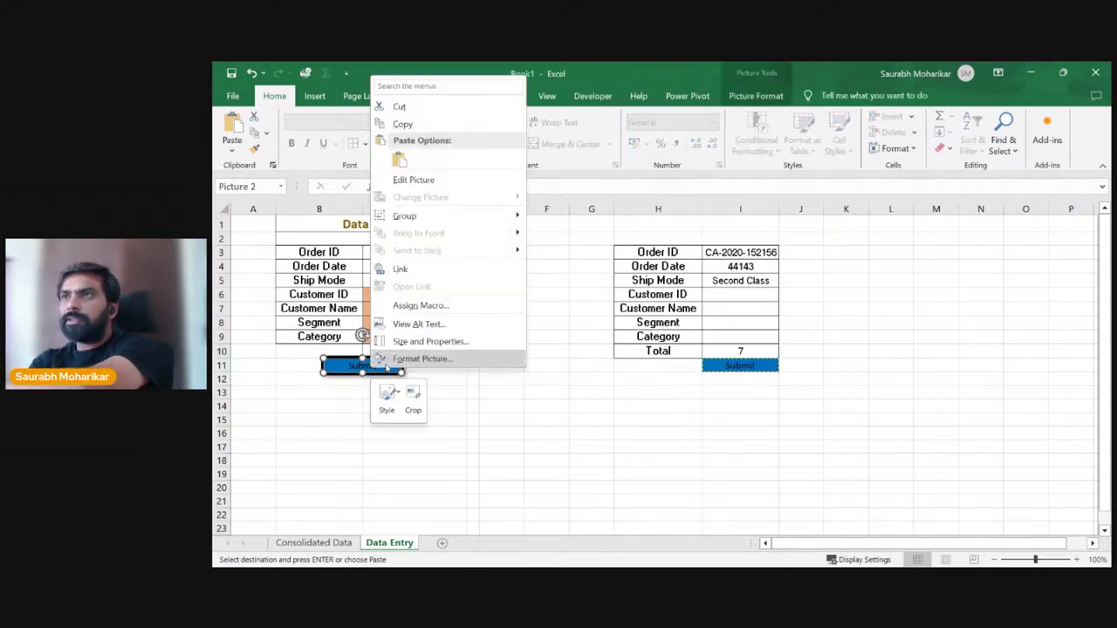
left_click(655, 412)
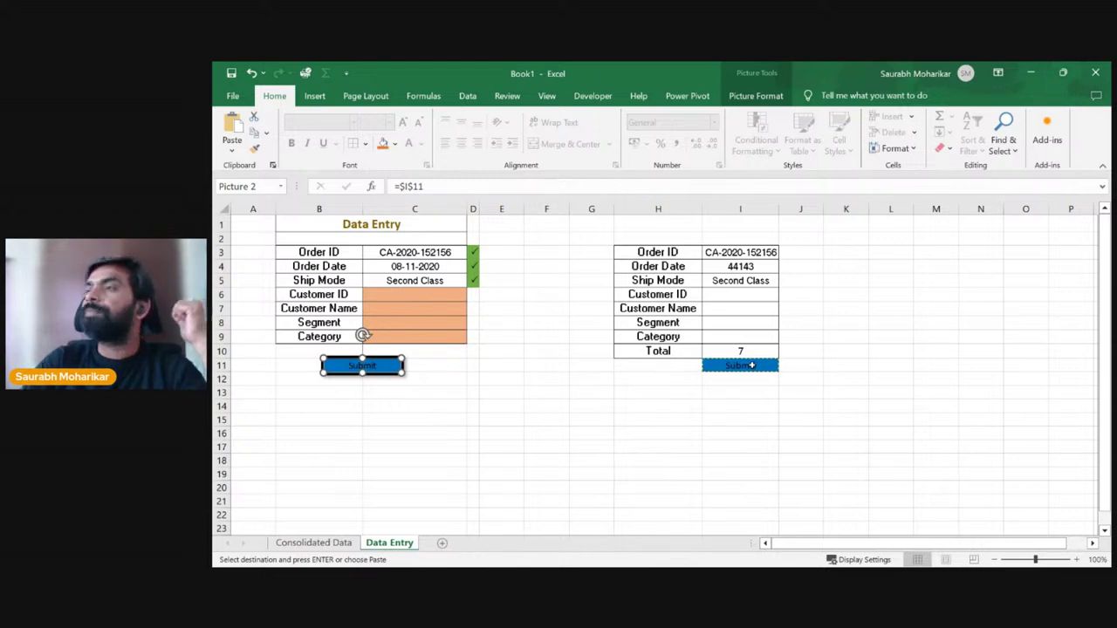
key("Escape")
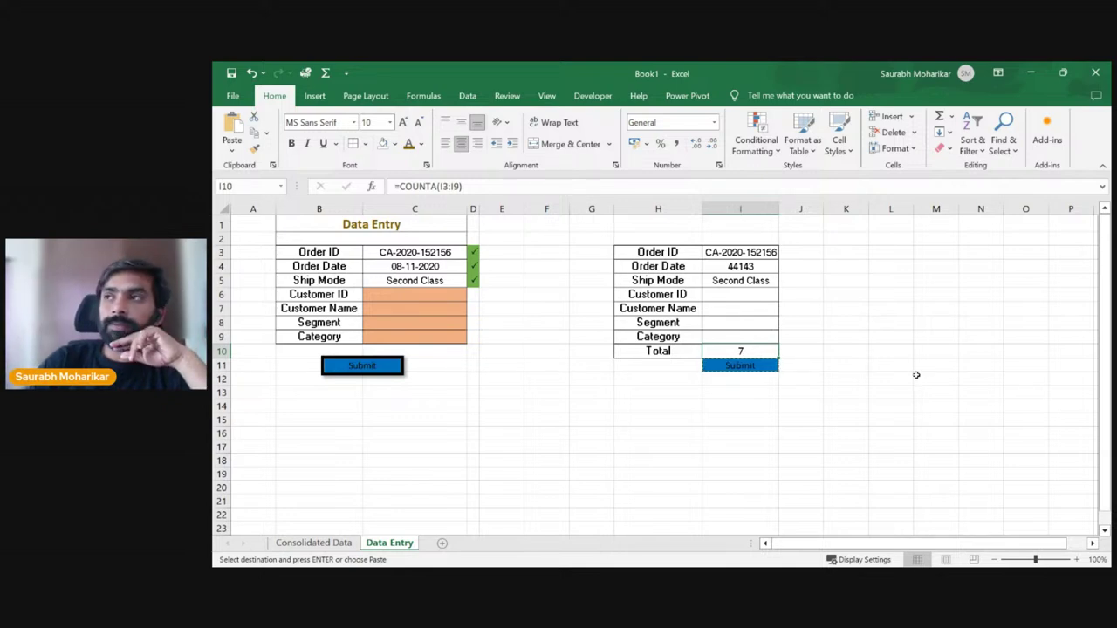
left_click_drag(737, 256, 741, 284)
left_click(751, 356)
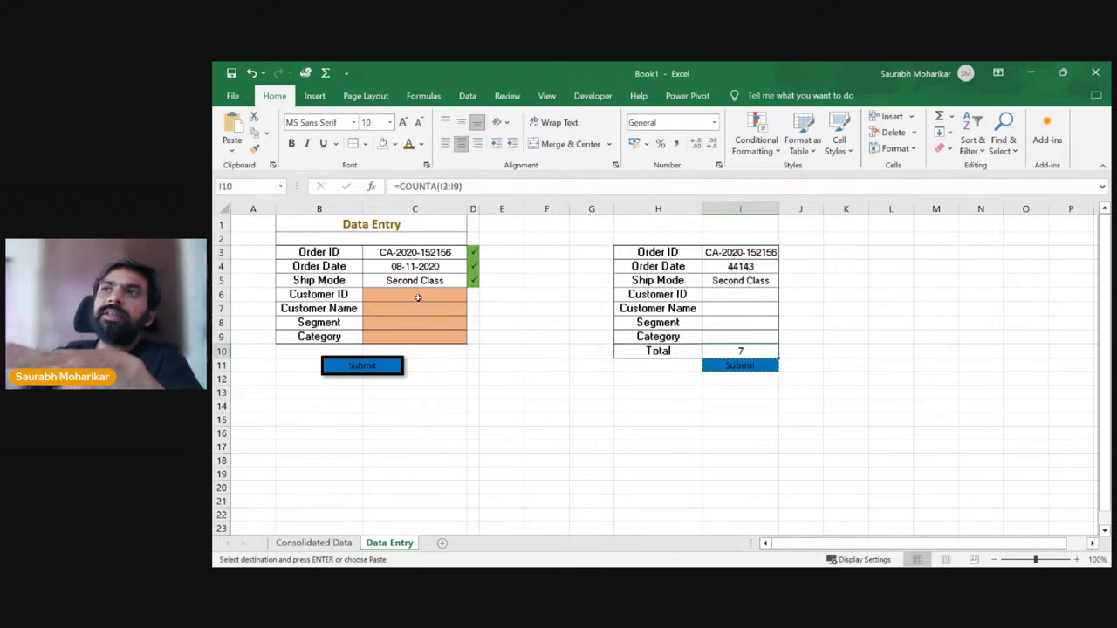
left_click(747, 336)
left_click_drag(735, 253, 750, 336)
left_click(748, 321)
left_click(746, 296)
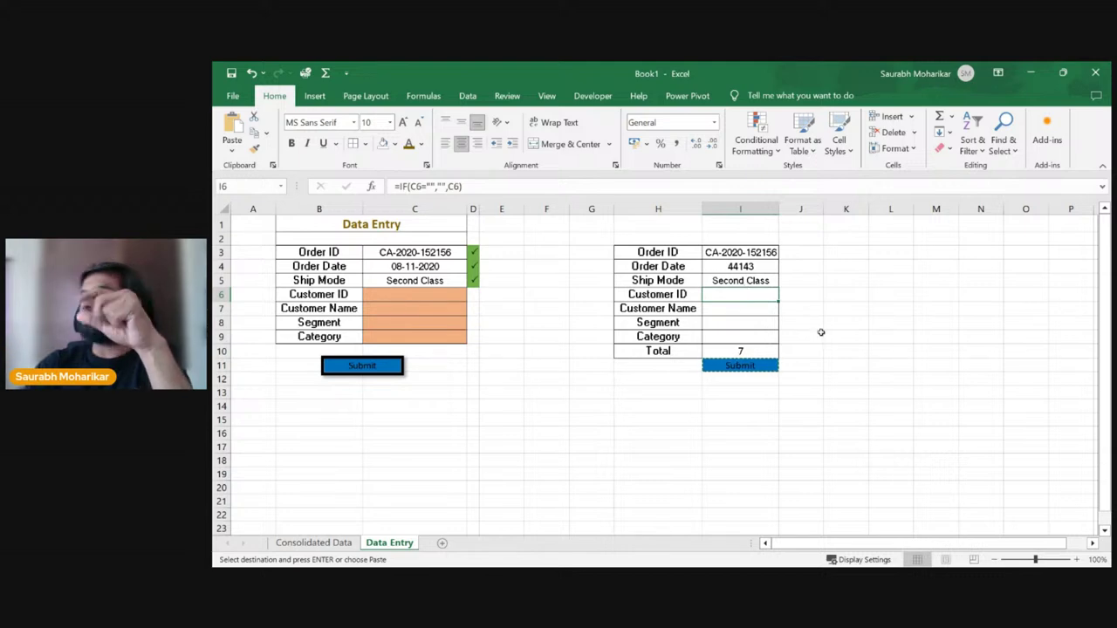
Step: Set I3 to =C3, fill it down through I9, and check the Total in I10
left_click(733, 253)
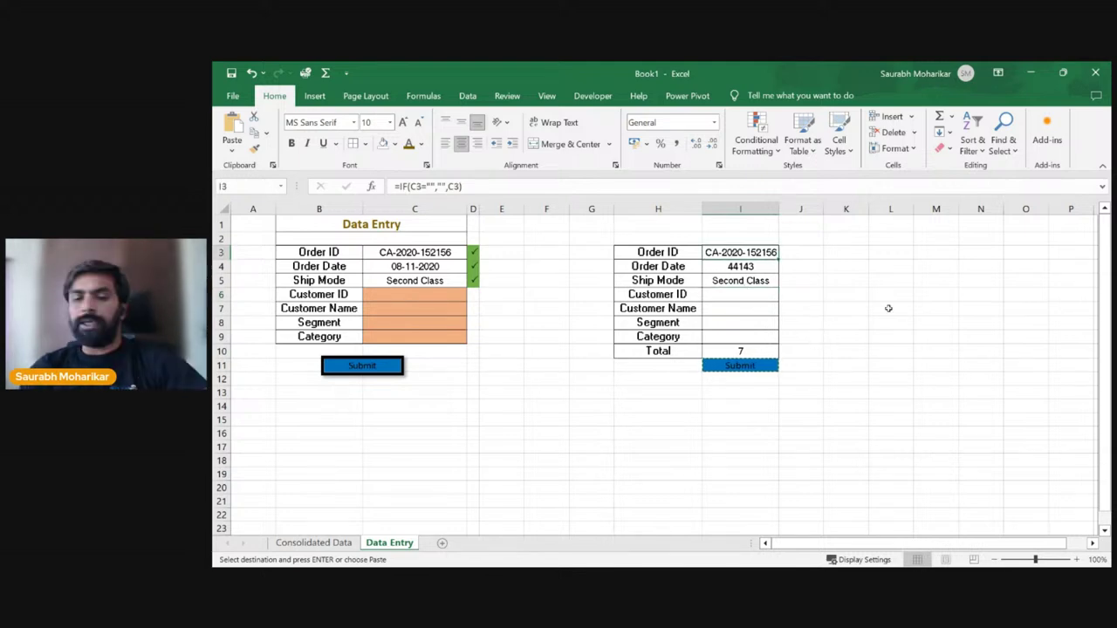
type("=")
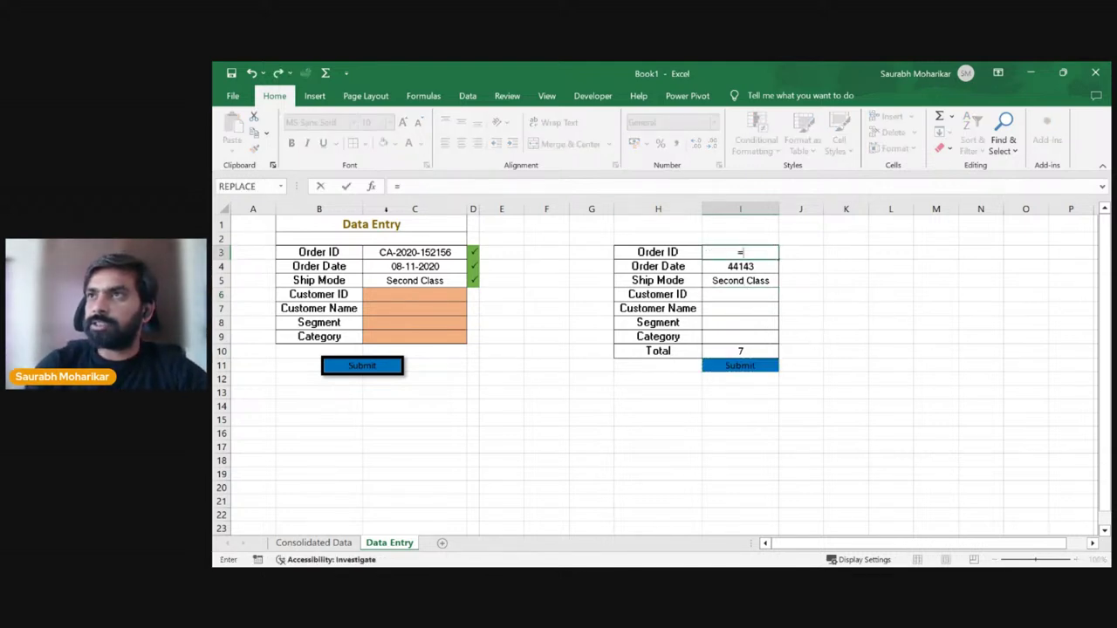
left_click(423, 252)
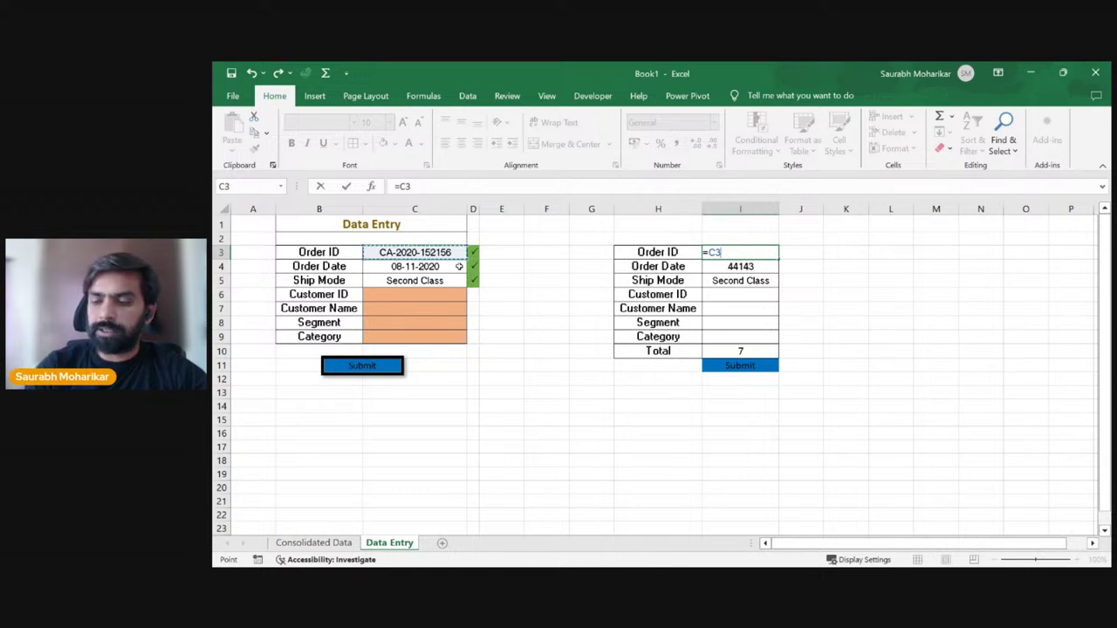
key("Return")
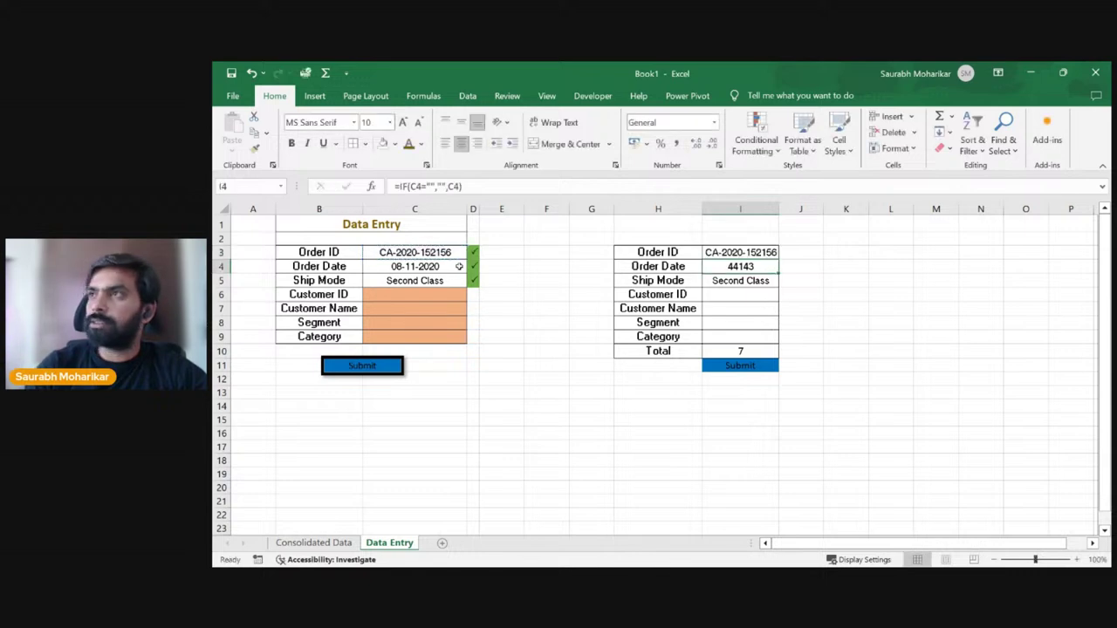
left_click(765, 255)
left_click_drag(778, 259, 780, 341)
left_click(910, 387)
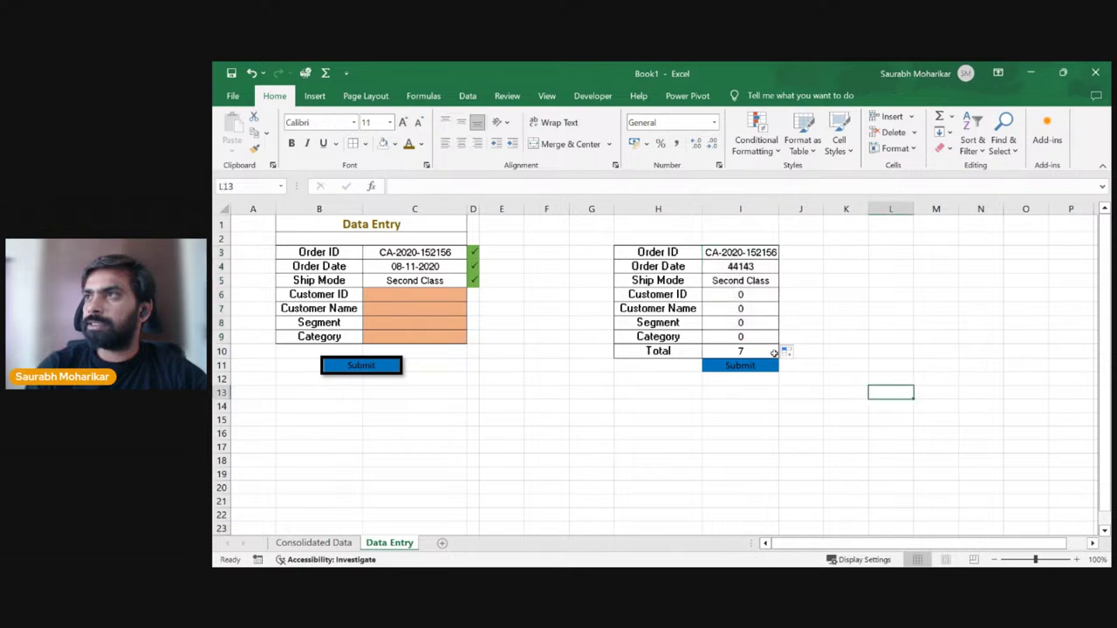
left_click(748, 353)
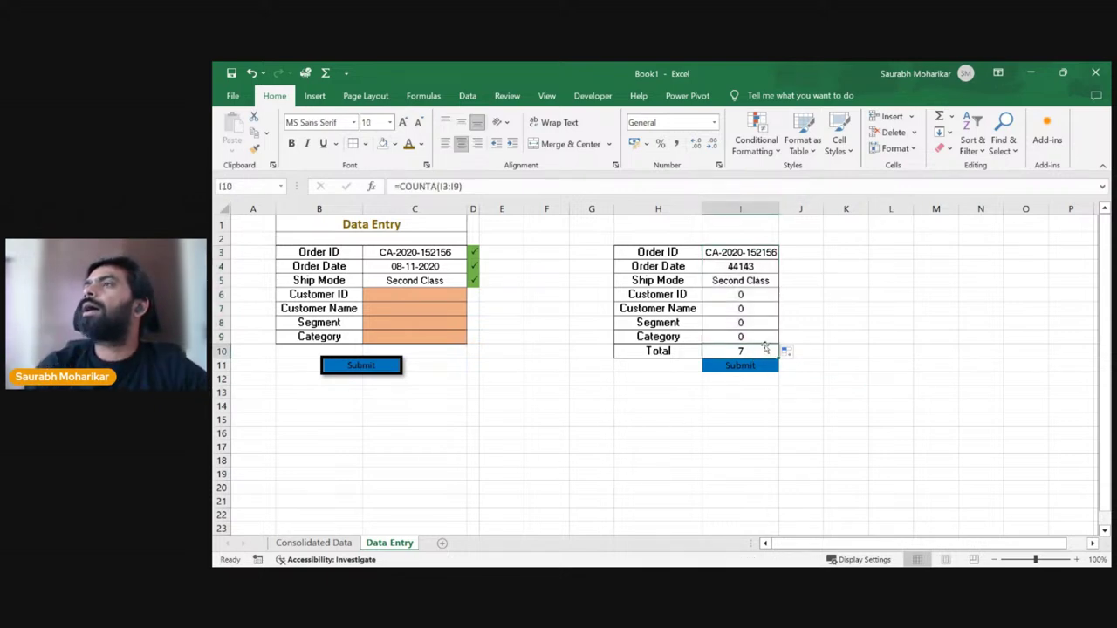
left_click(799, 256)
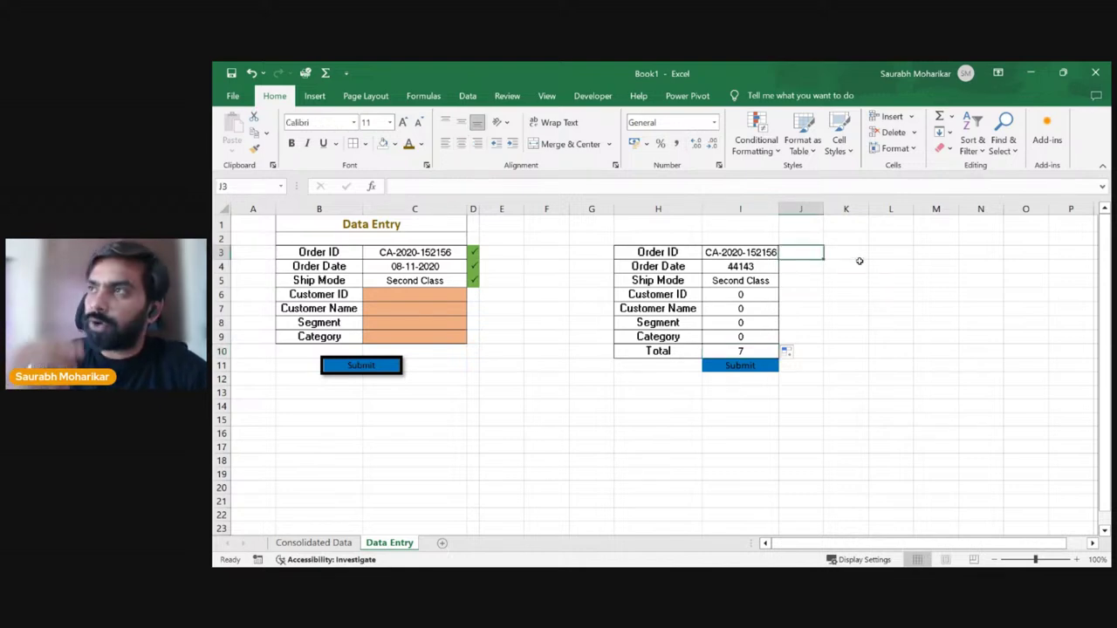
Step: Enter the completeness flag =IF(I3="",0,1) in J3
type("=")
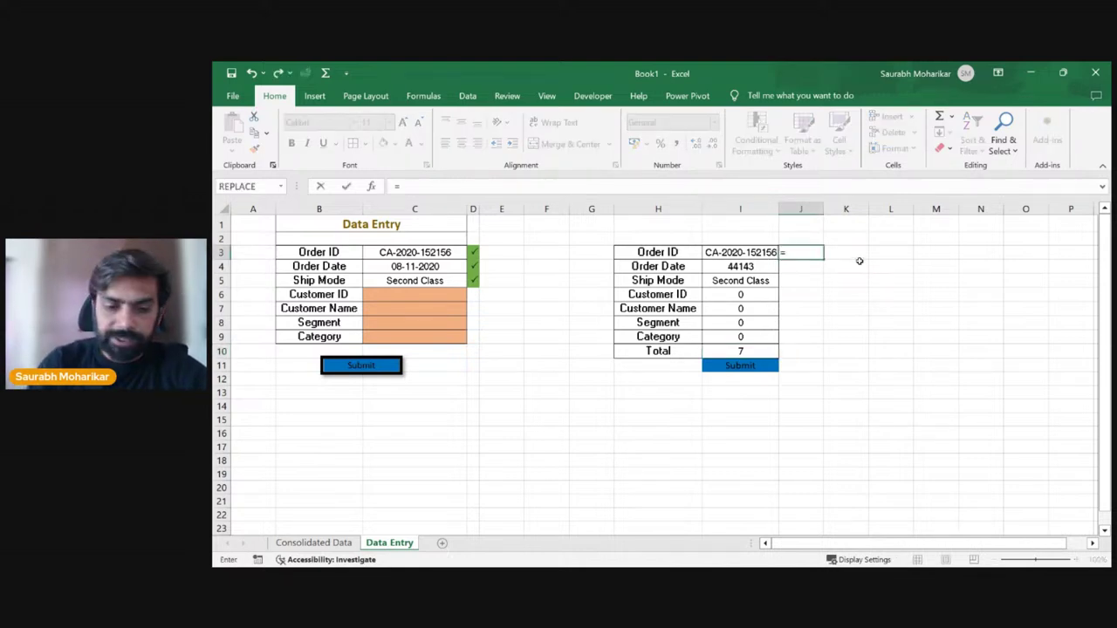
type("IF(")
key("Left")
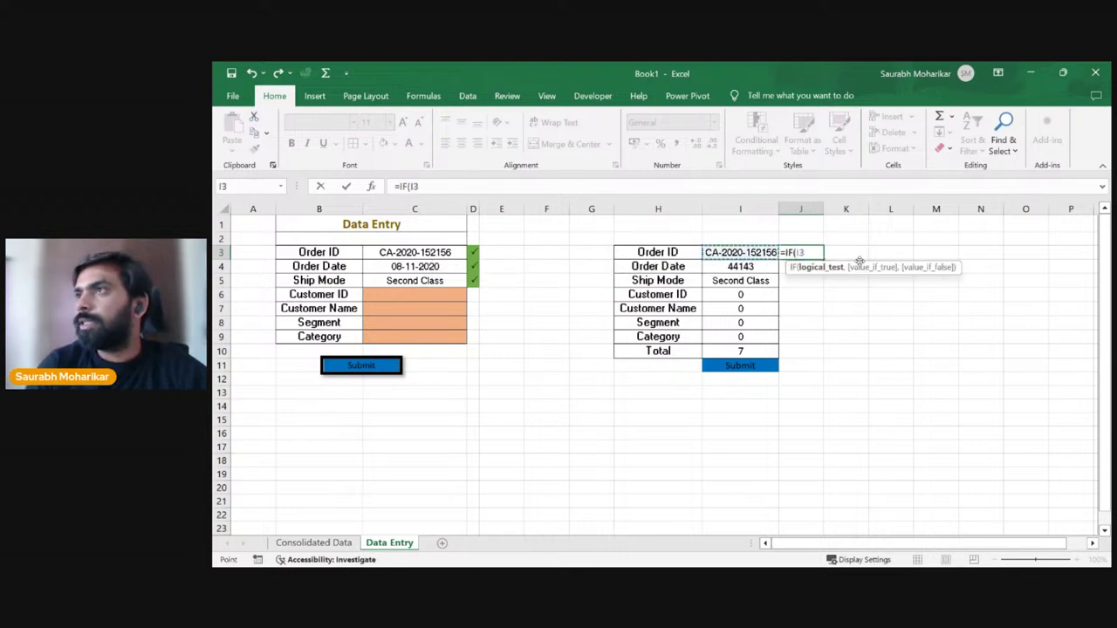
type("=")
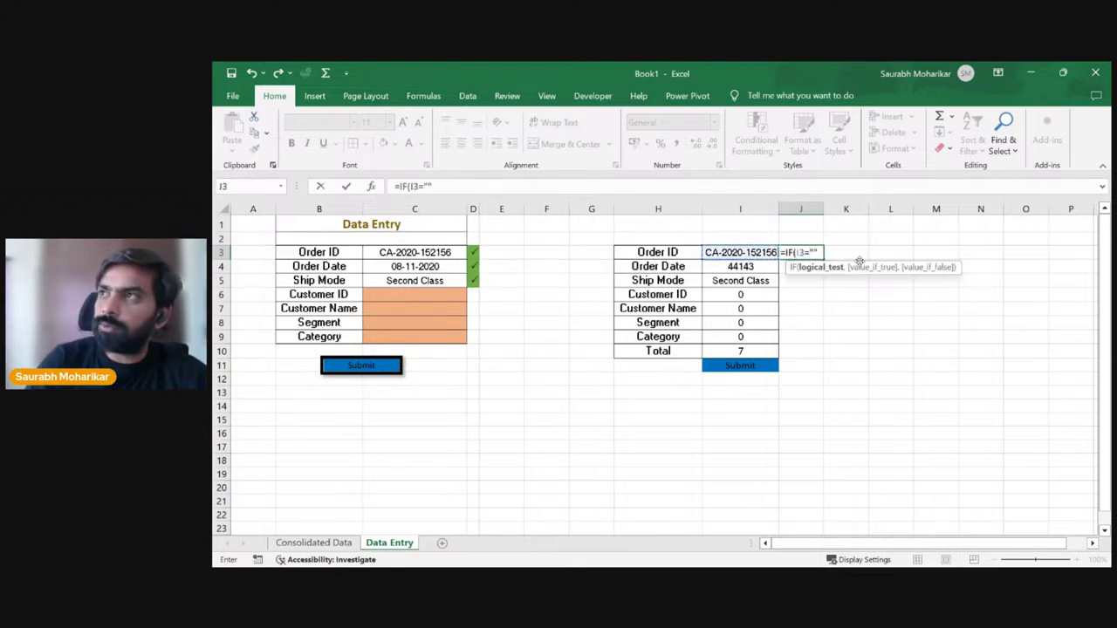
type("\"\",")
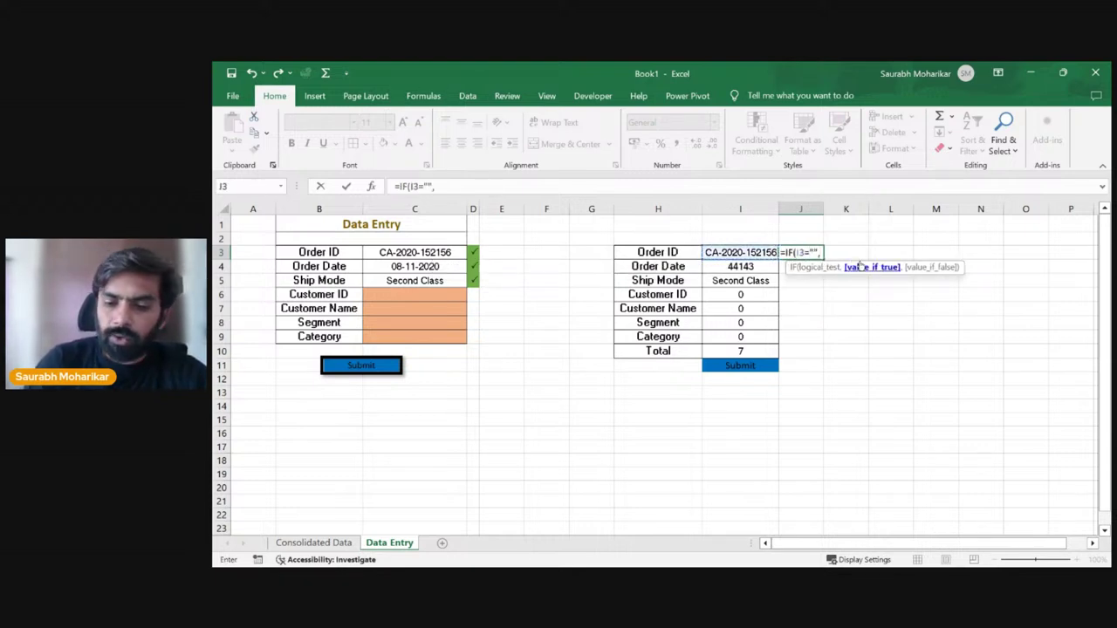
type("0,")
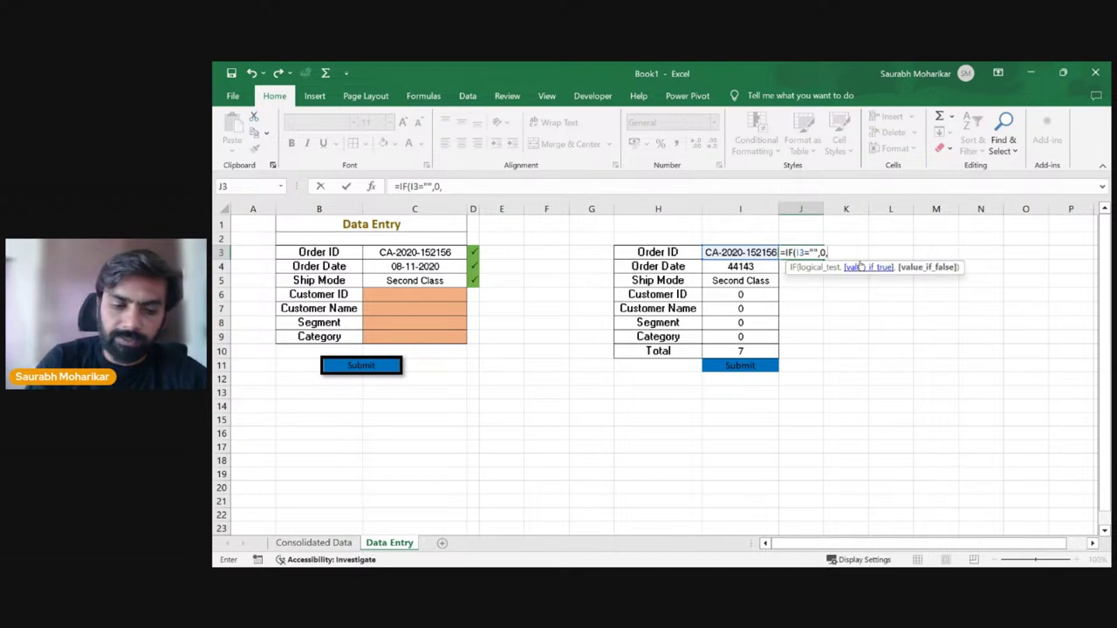
type("1)")
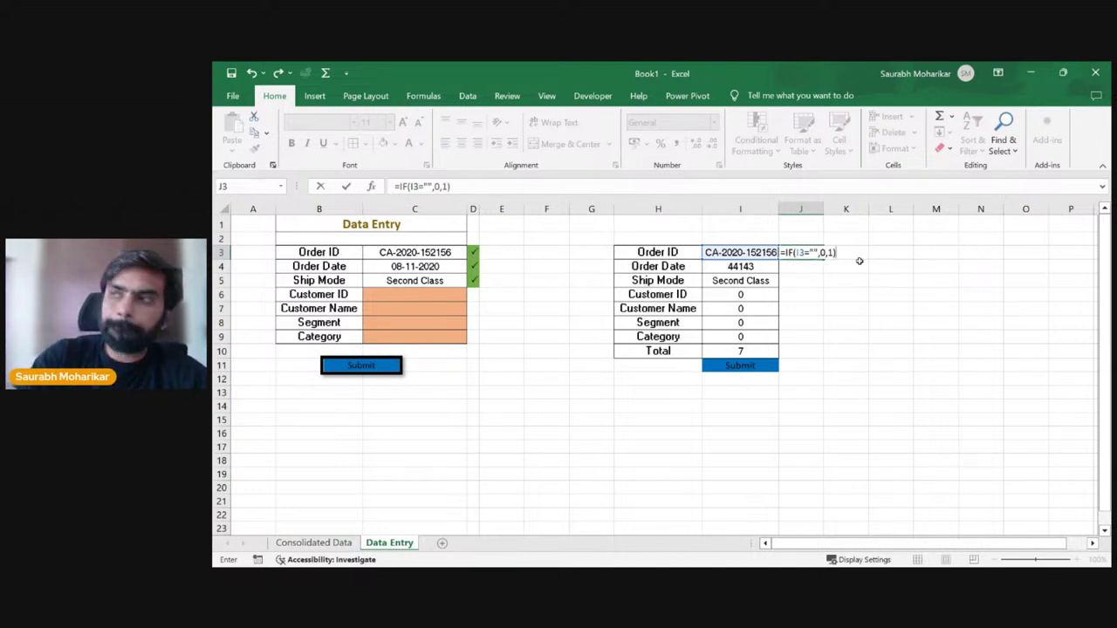
key("Return")
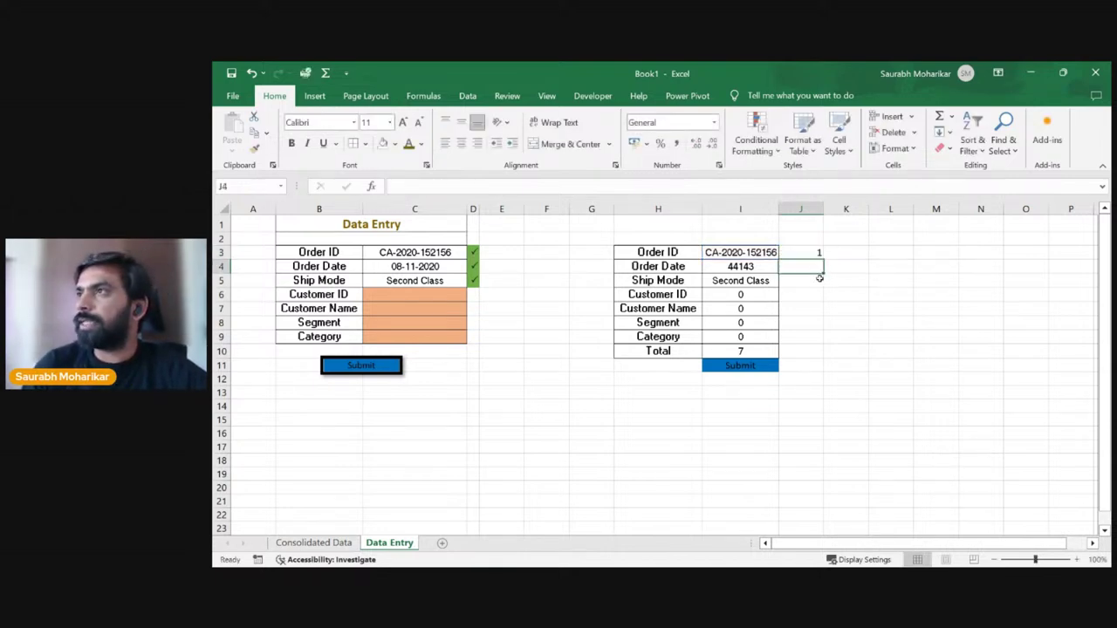
Step: Clear I6:I9 and re-enter =C6 in cell I6
left_click(765, 295)
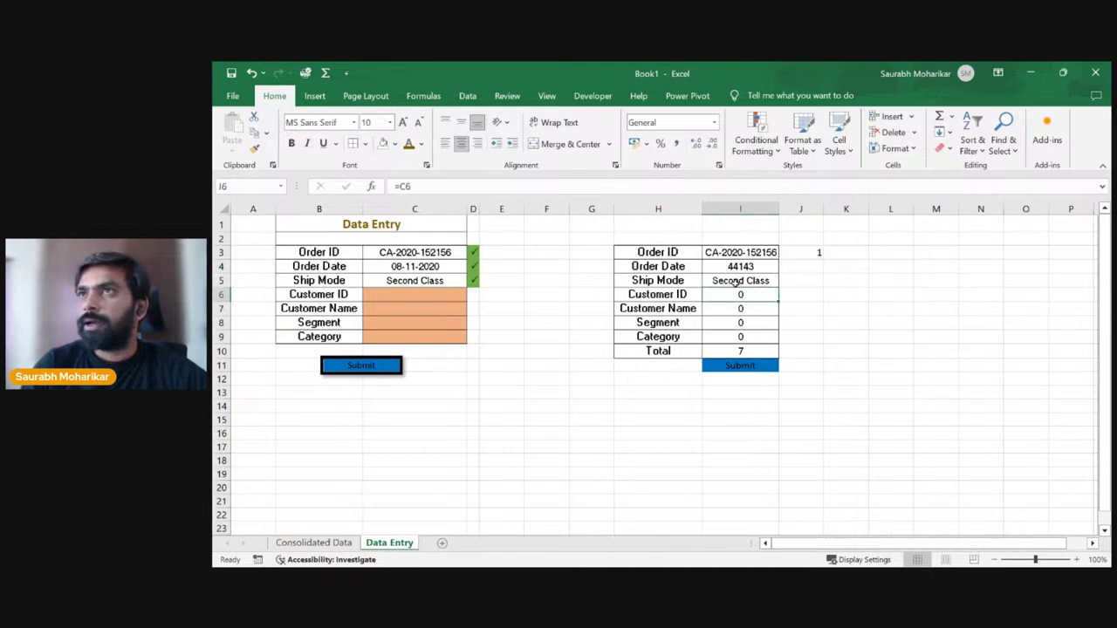
left_click(758, 253)
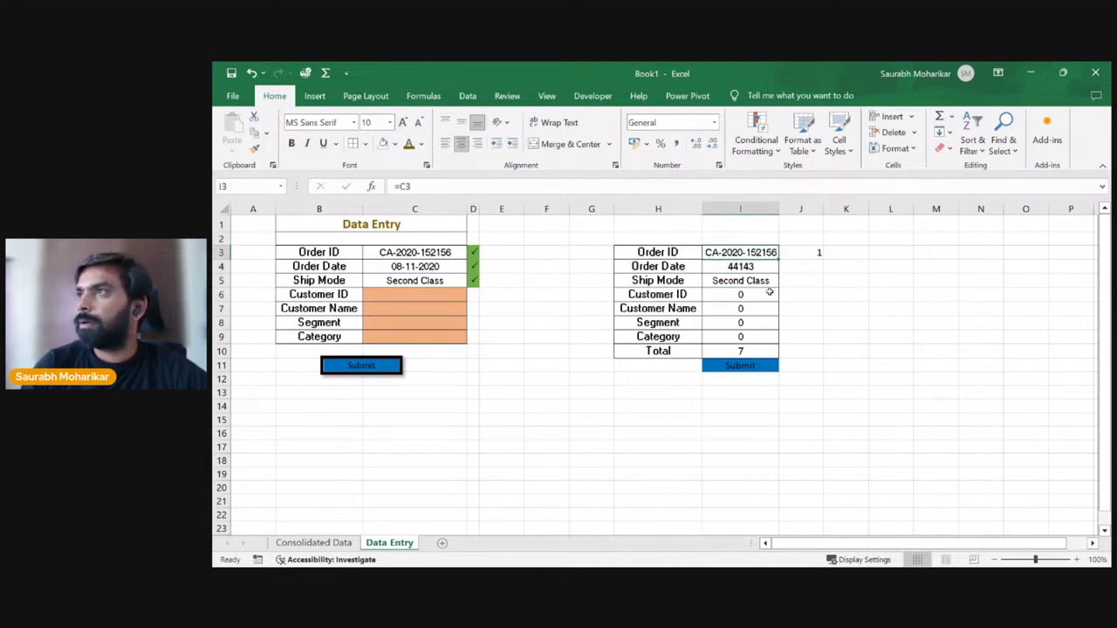
left_click_drag(767, 294, 767, 337)
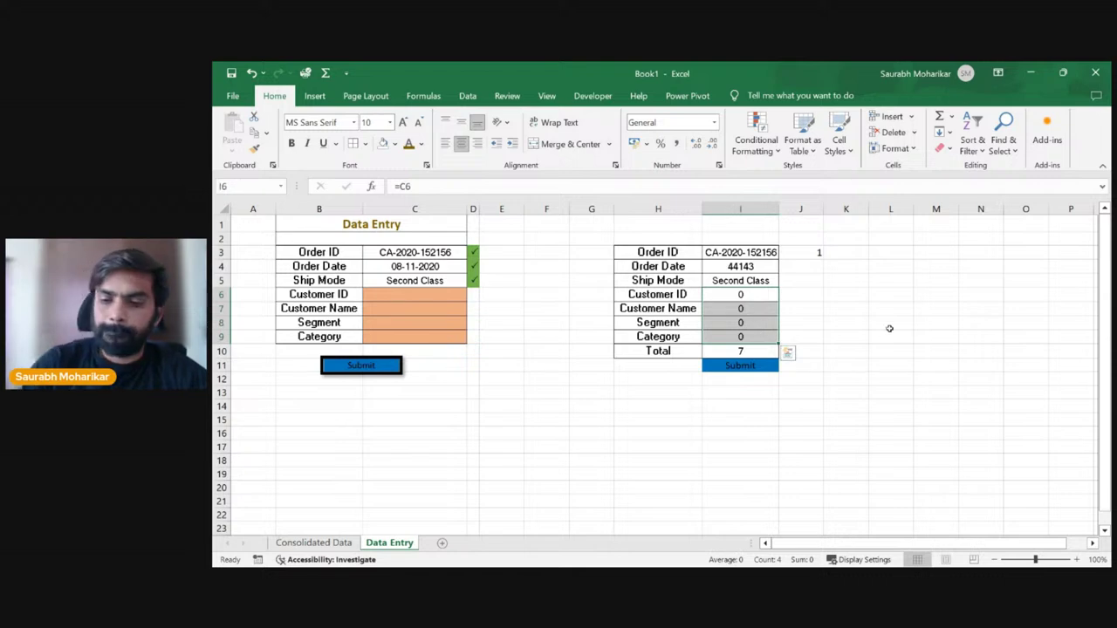
key("Delete")
left_click(750, 299)
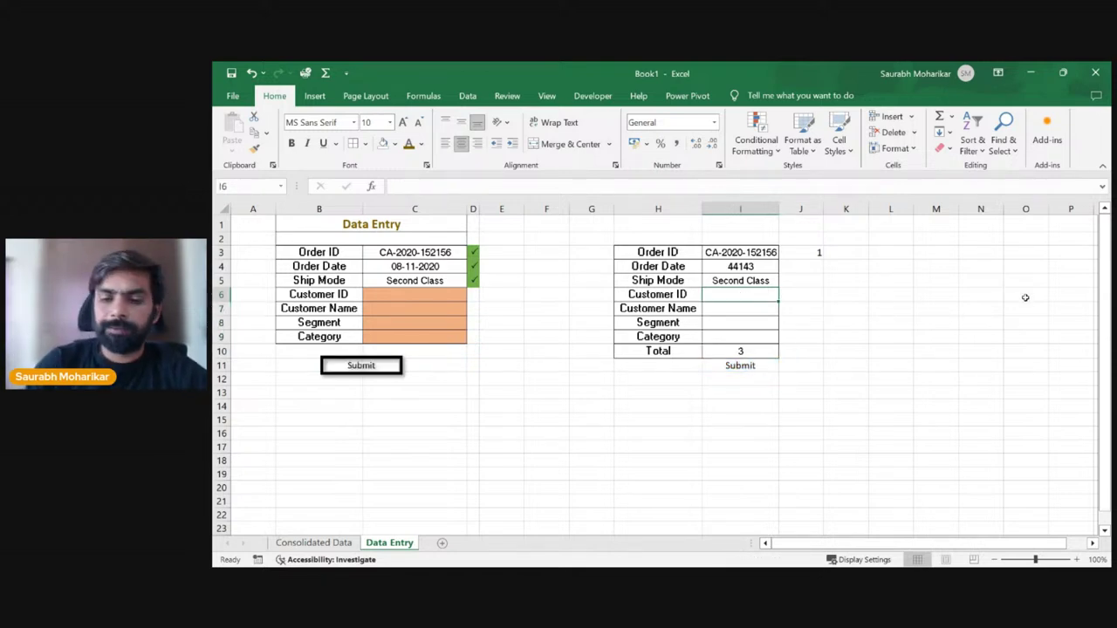
type("=")
left_click(443, 298)
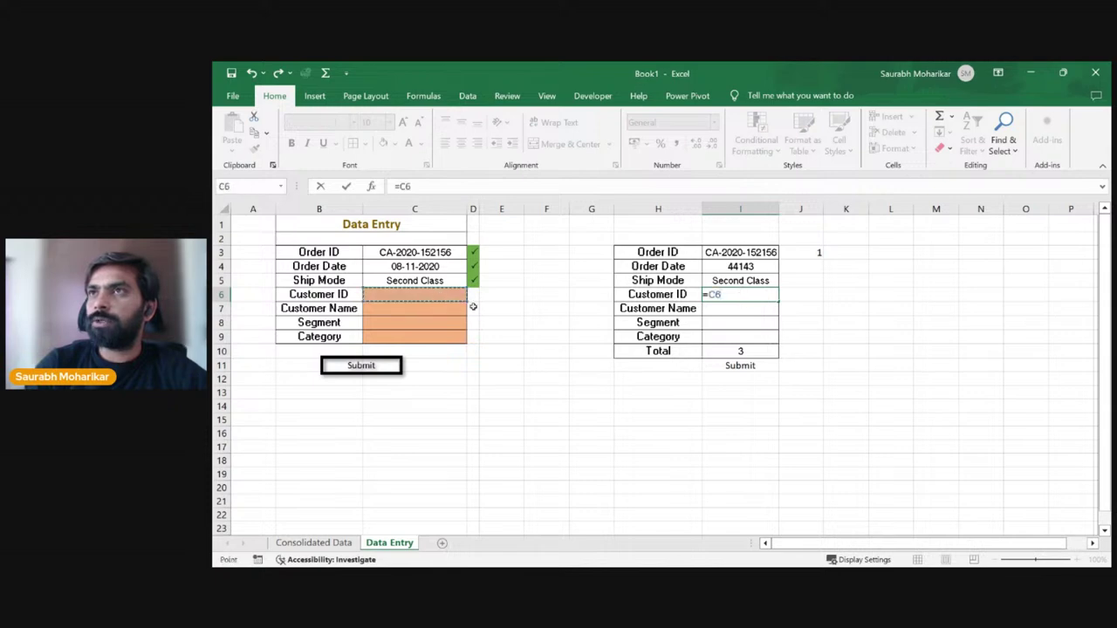
key("Return")
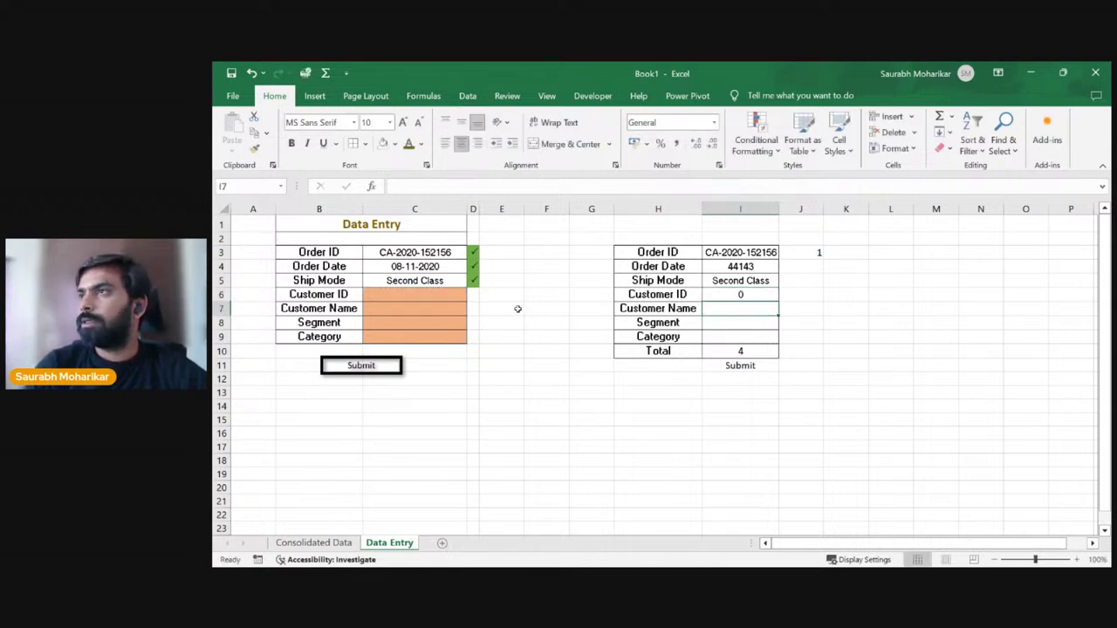
Step: Fill the J3 flag formula down through J9
left_click(815, 252)
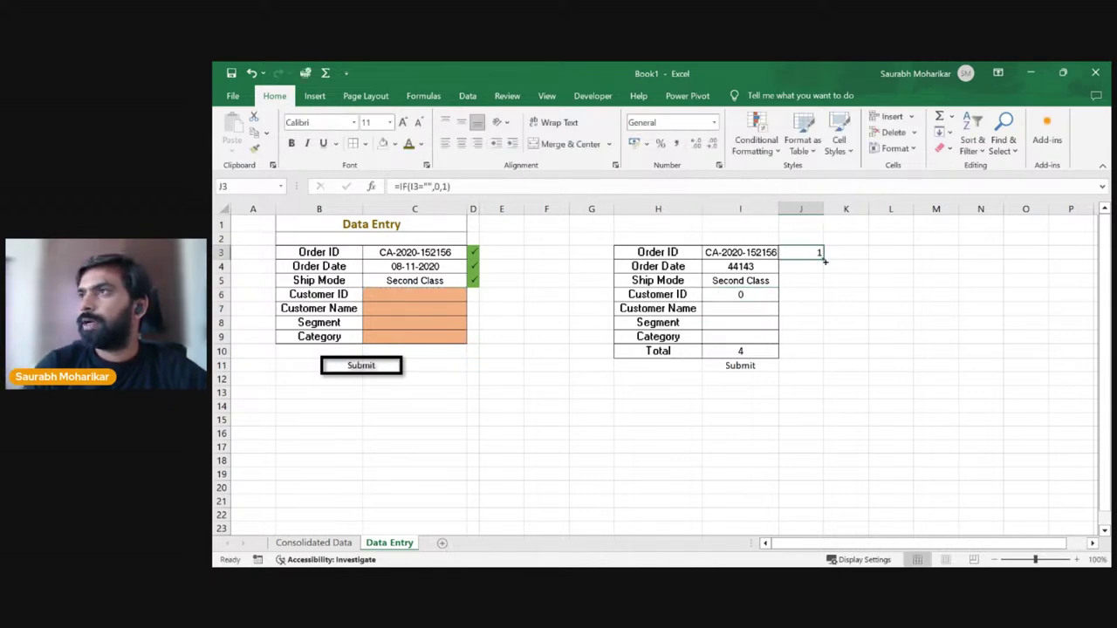
left_click_drag(824, 260, 823, 340)
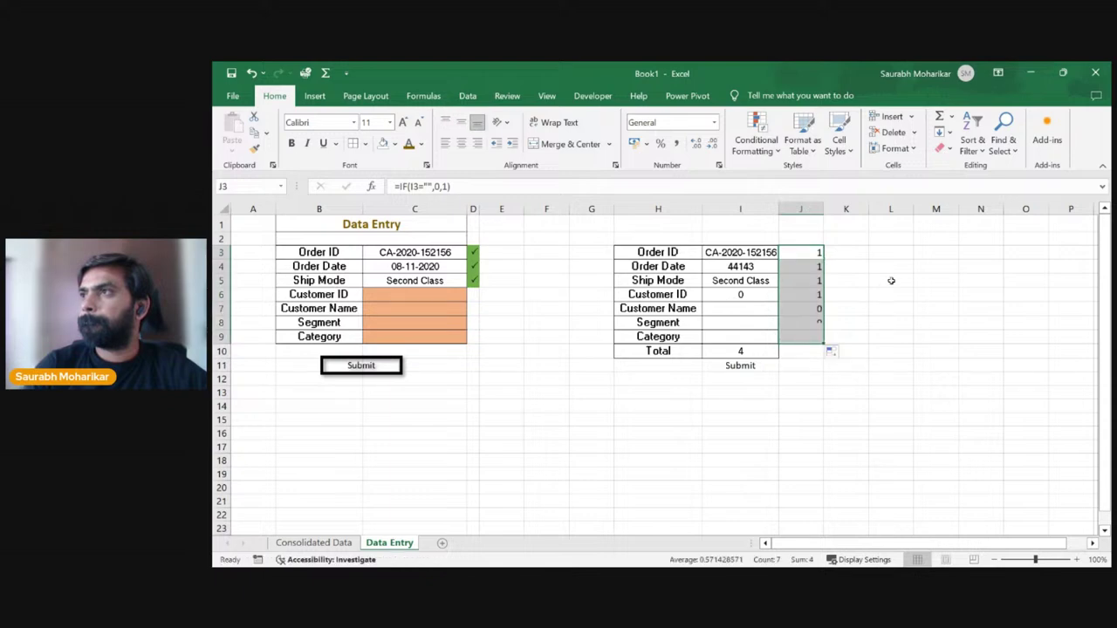
left_click(917, 298)
left_click(756, 295)
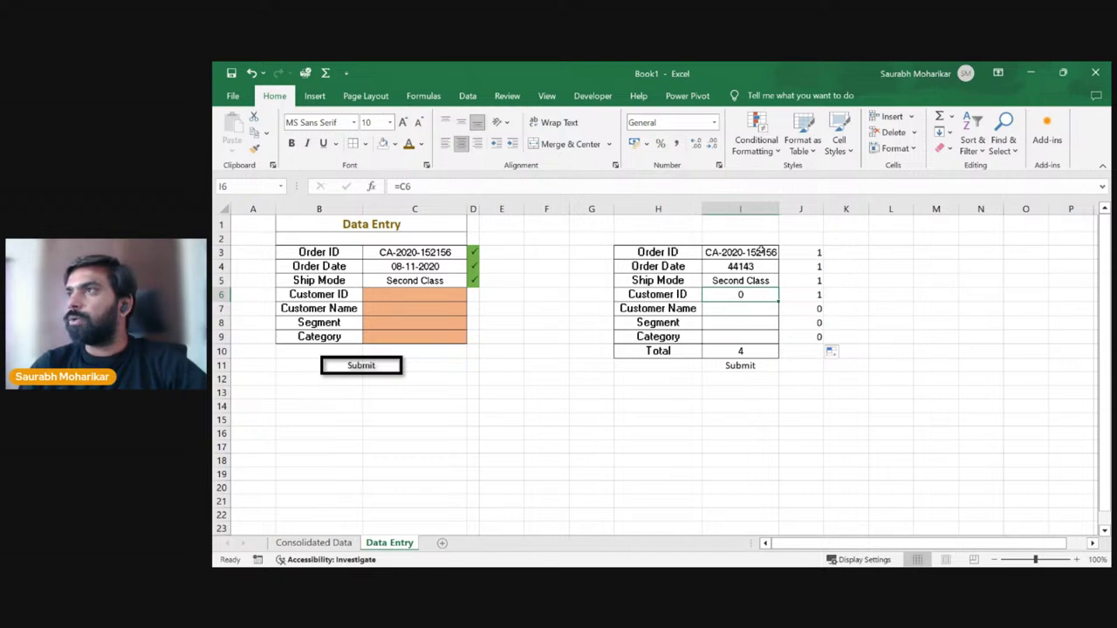
Step: Replace I3's =C3 with =IF(C3="","",C3)
left_click(755, 253)
left_click(432, 186)
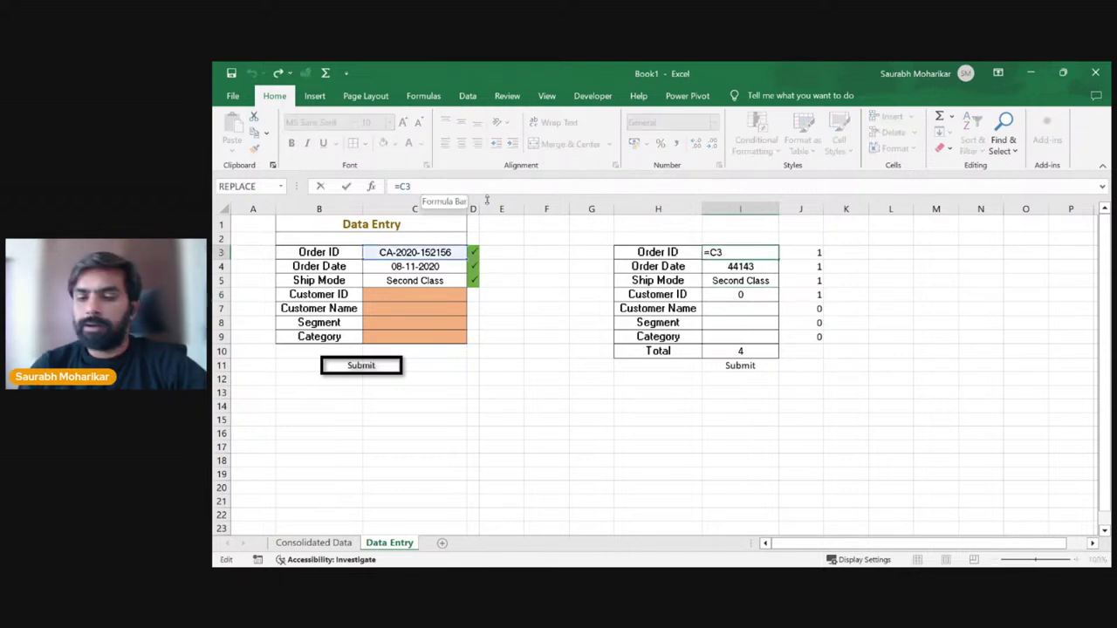
key("BackSpace")
key("BackSpace")
key("BackSpace")
type("=if")
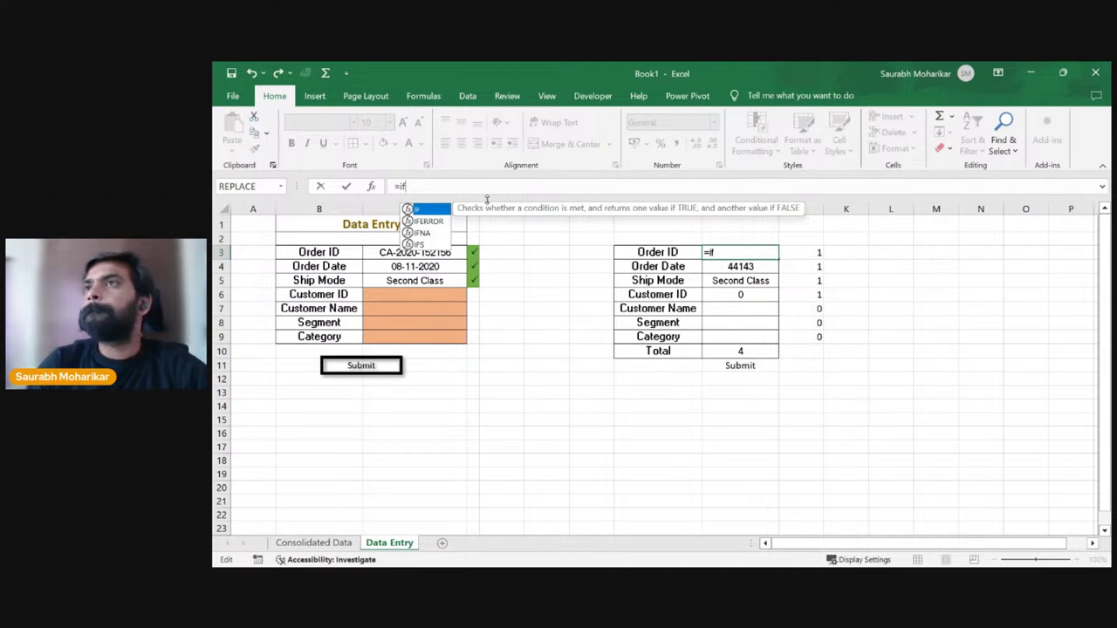
key("Tab")
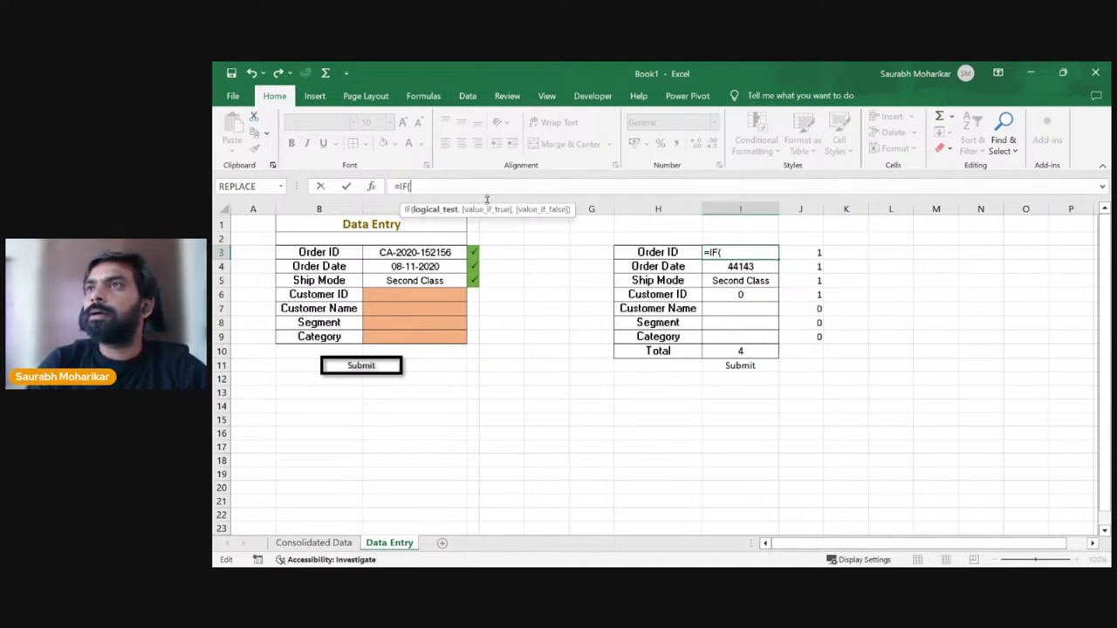
left_click(433, 252)
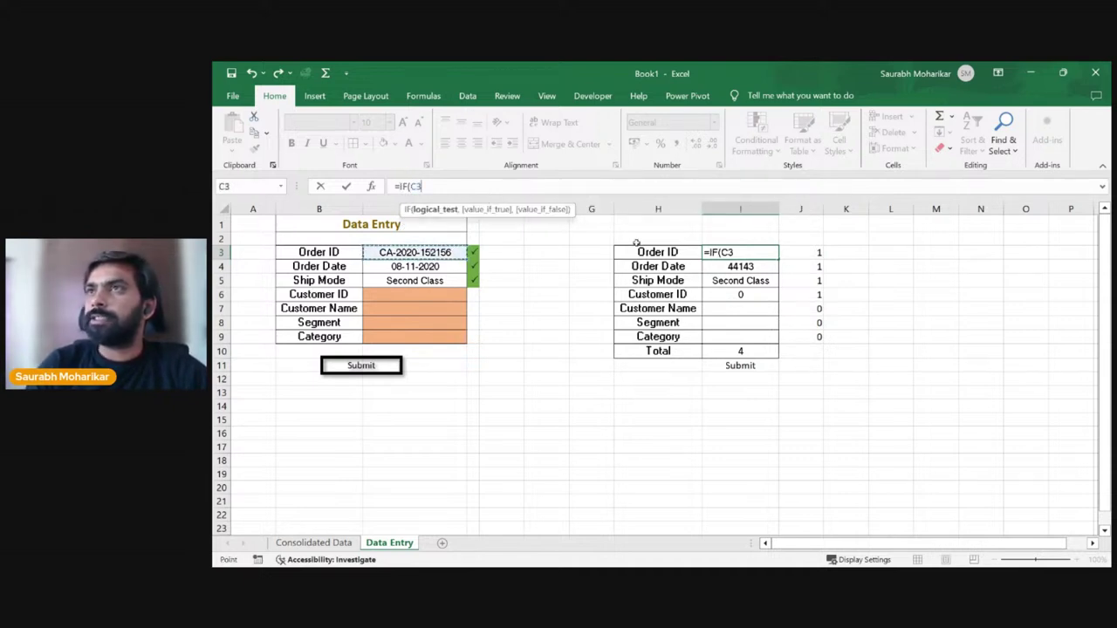
type("=")
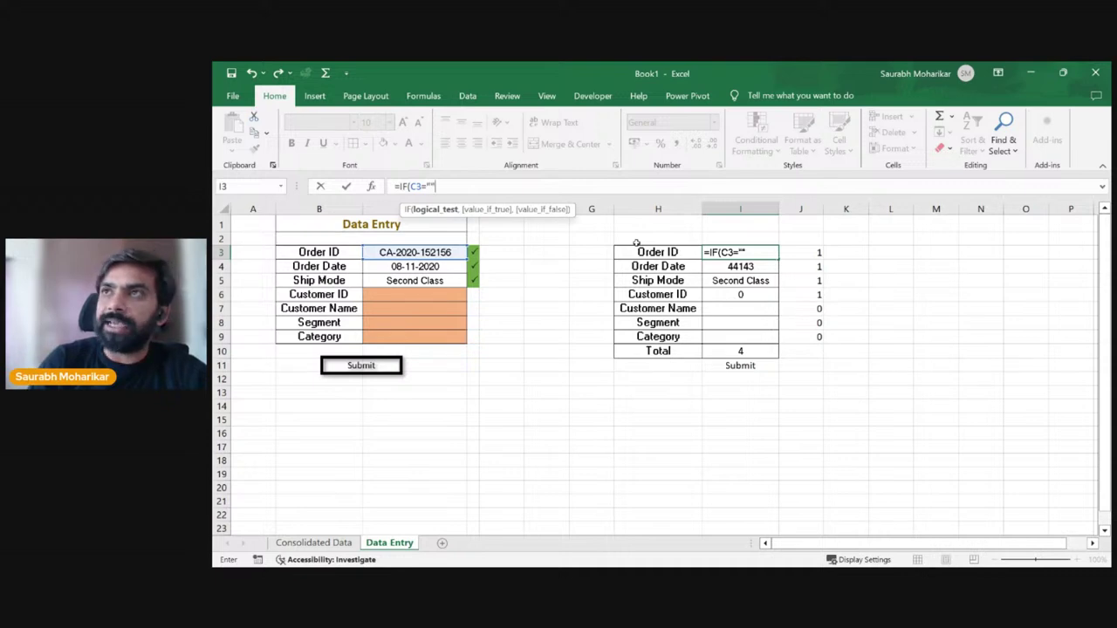
type("\"\",")
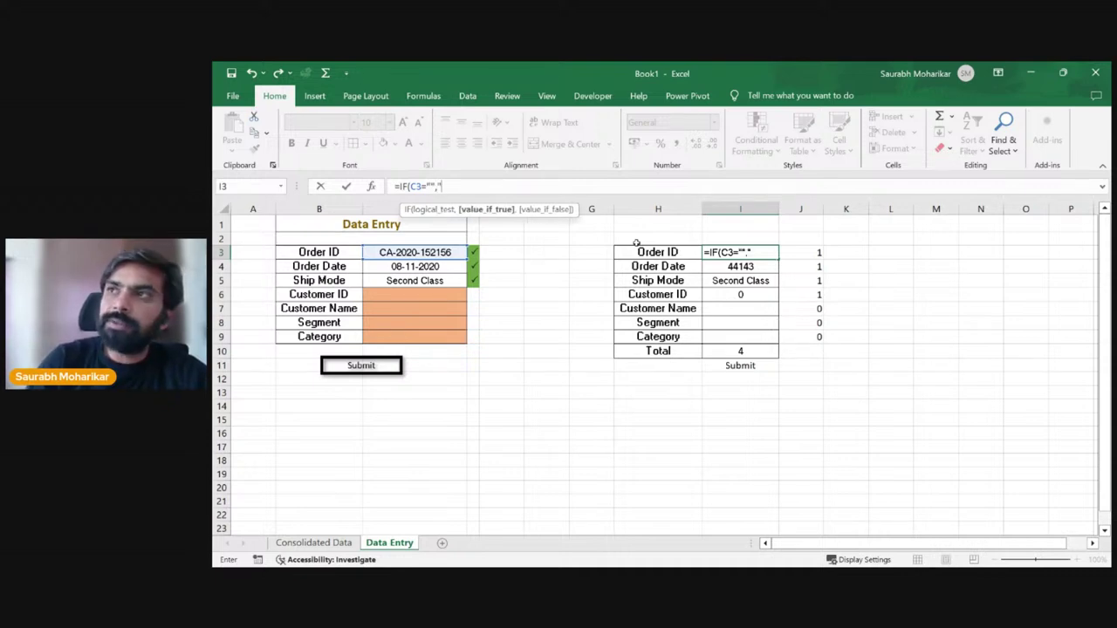
type("\"\",")
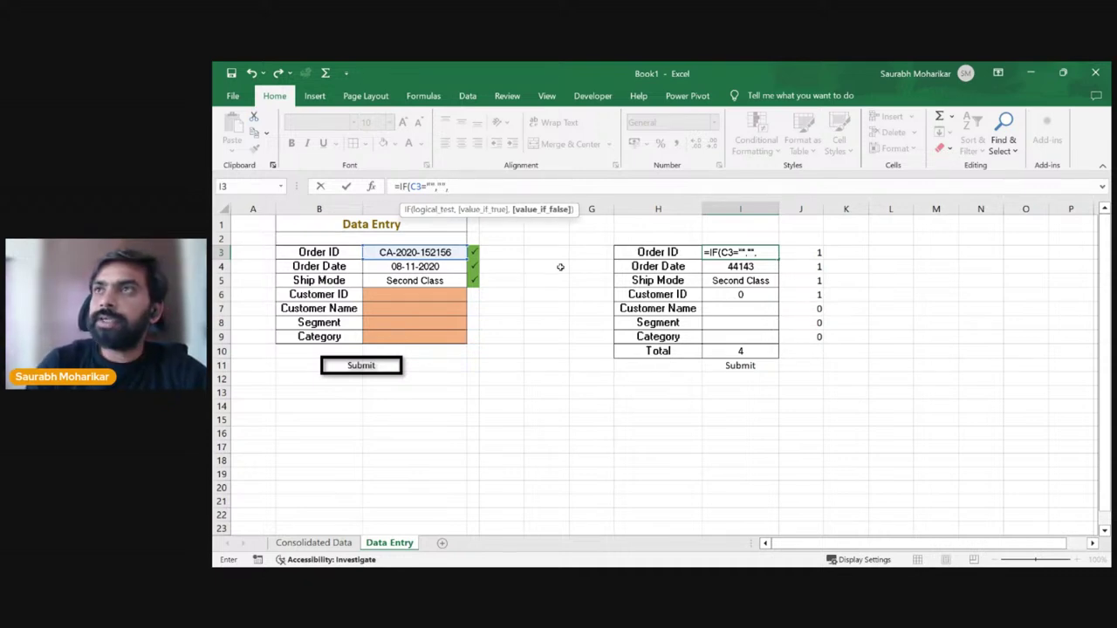
left_click(407, 250)
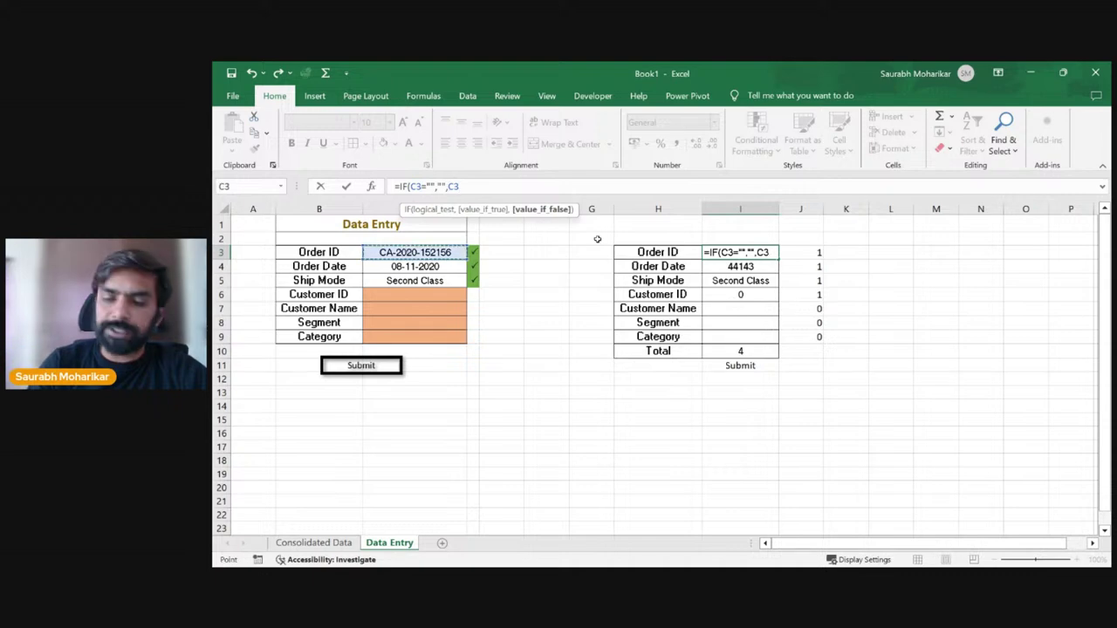
type(")")
key("ctrl+Return")
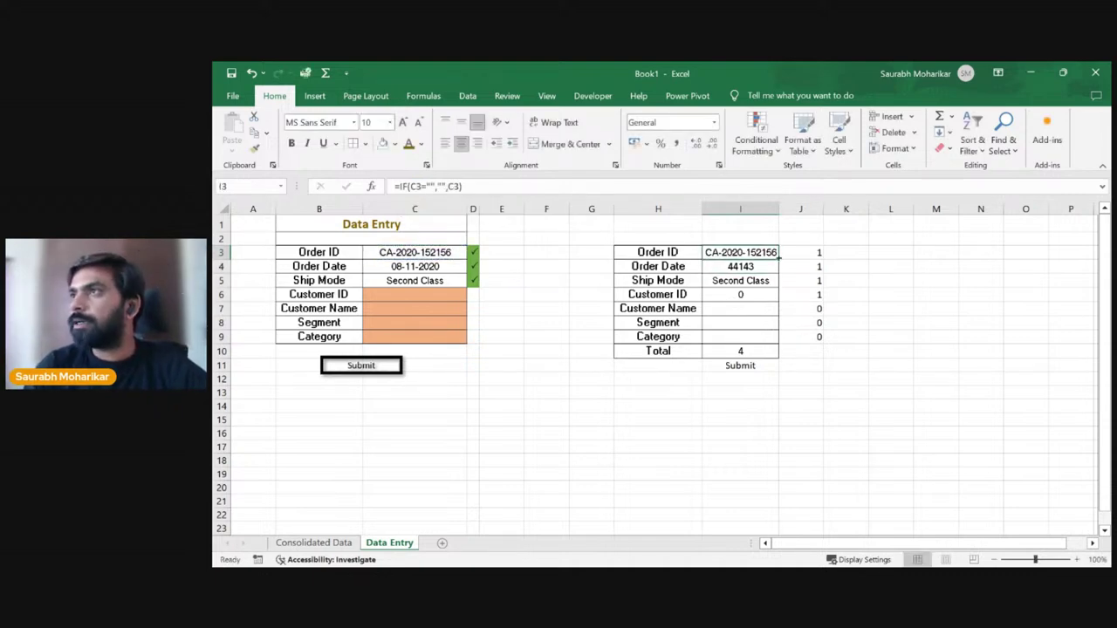
Step: Fill the I3 IF formula down through I9
left_click_drag(779, 257, 781, 343)
left_click(908, 311)
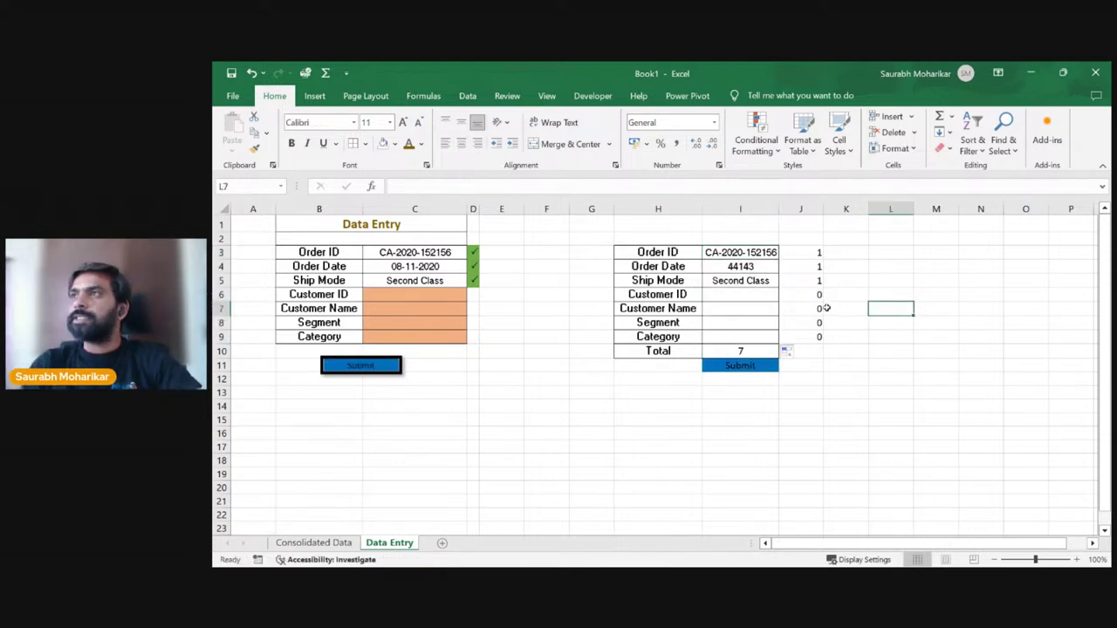
left_click(740, 351)
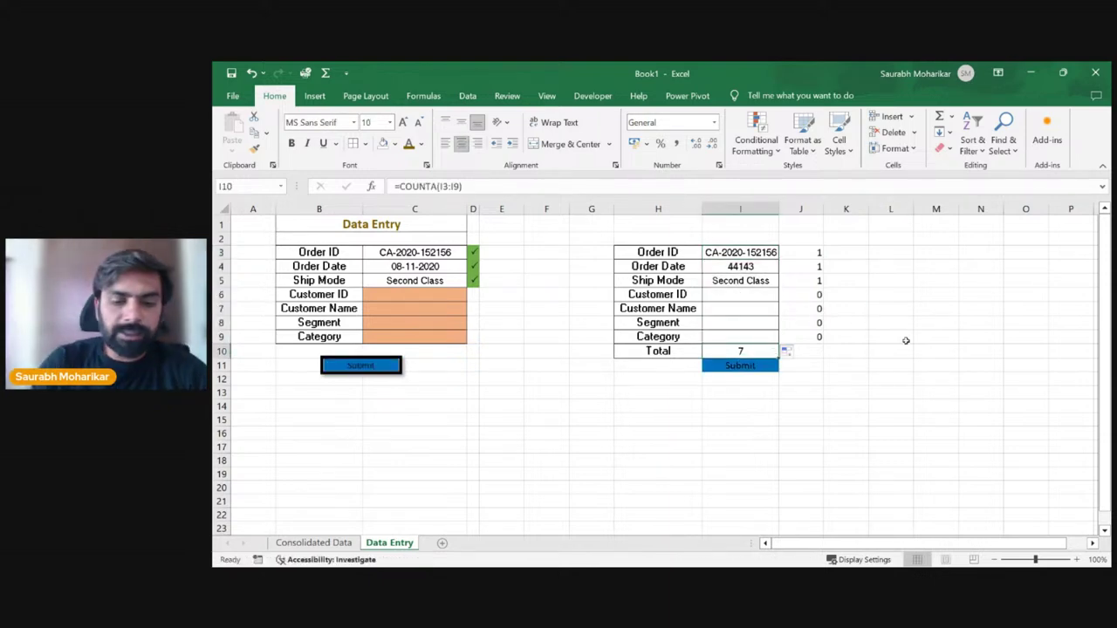
Step: Enter =SUM(J3:J9) in I10 so the Total shows 3
type("=sum")
key("Tab")
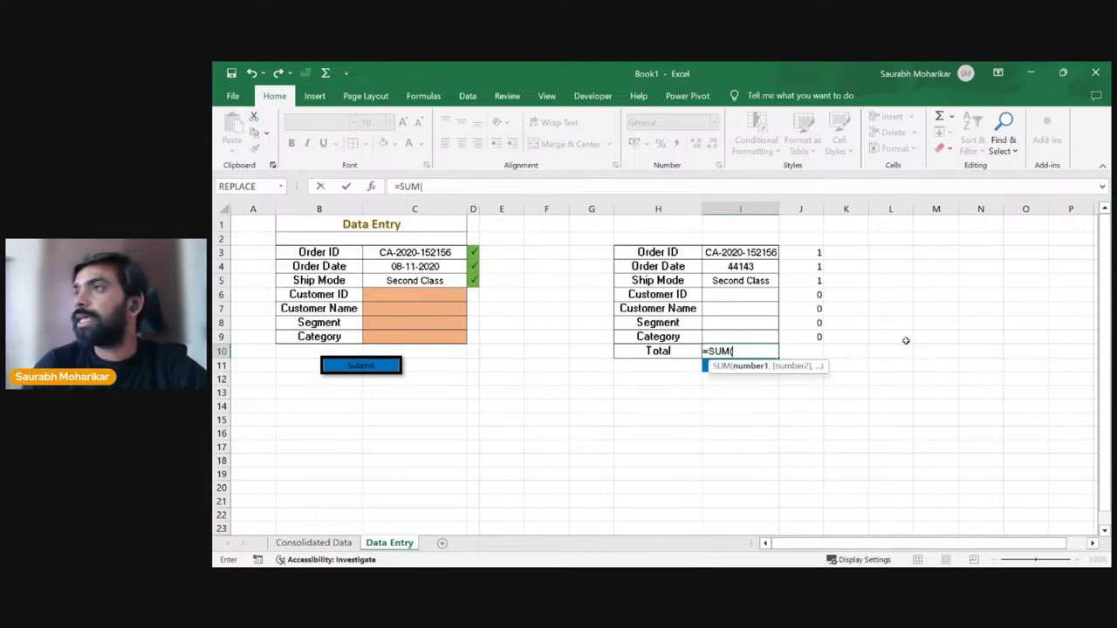
left_click_drag(807, 252, 809, 339)
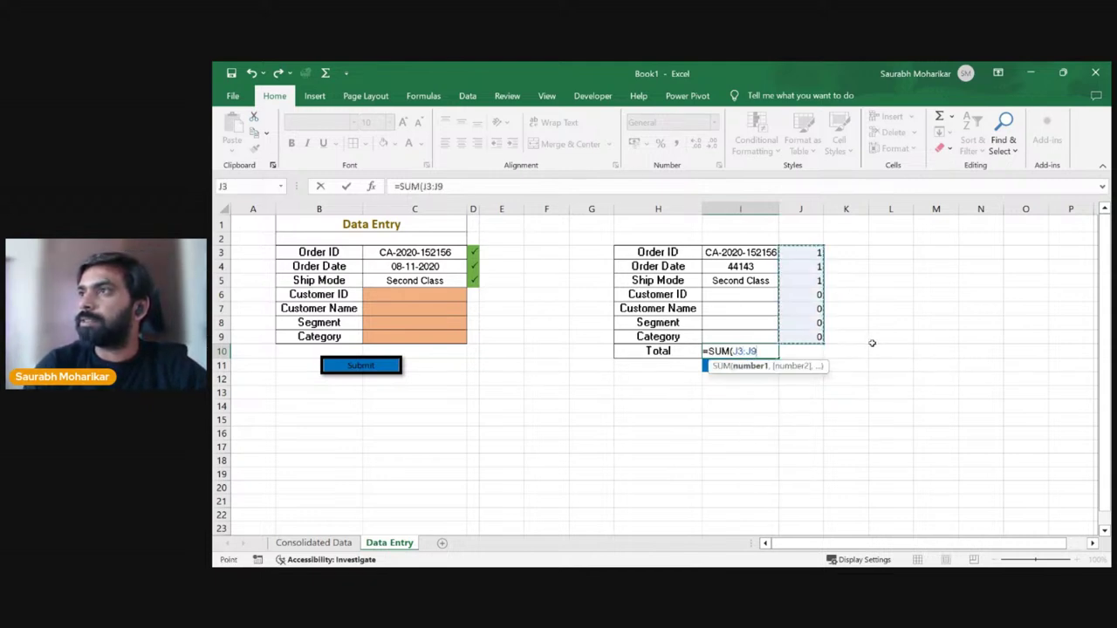
type(")")
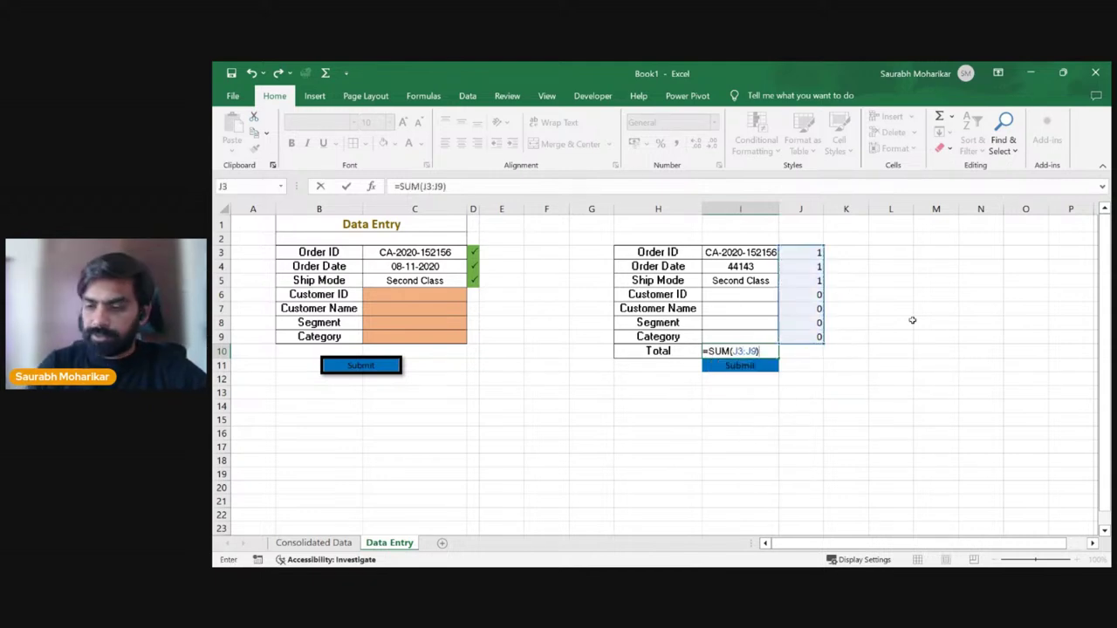
key("Return")
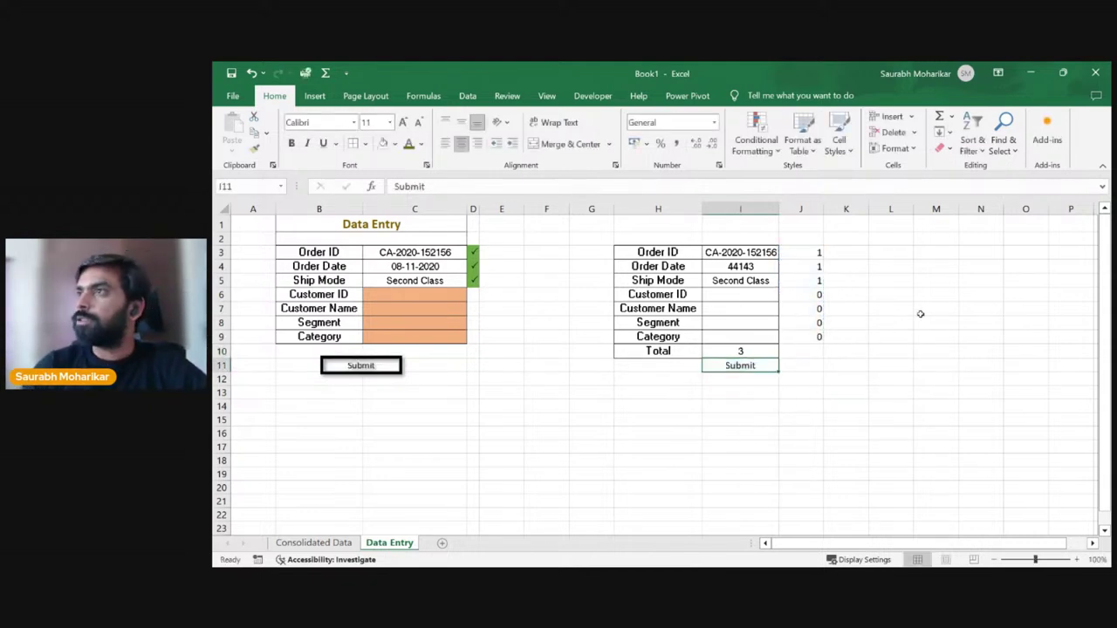
left_click(748, 348)
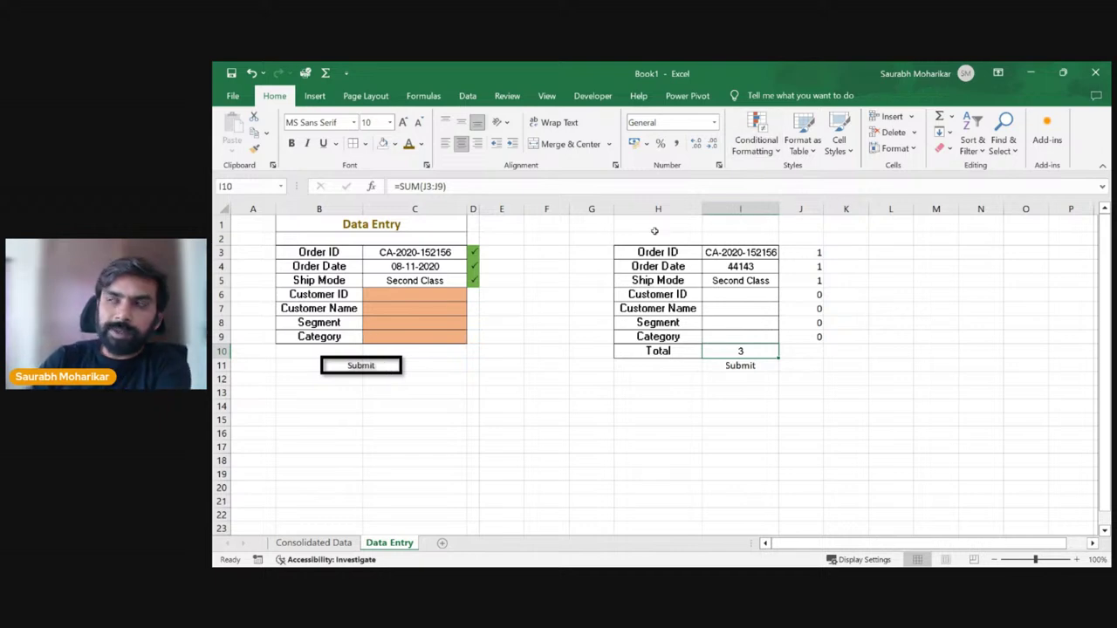
Step: Check the conditional formatting rules, finding none on the current cell, then select Submit cell I11
left_click(756, 135)
left_click(772, 335)
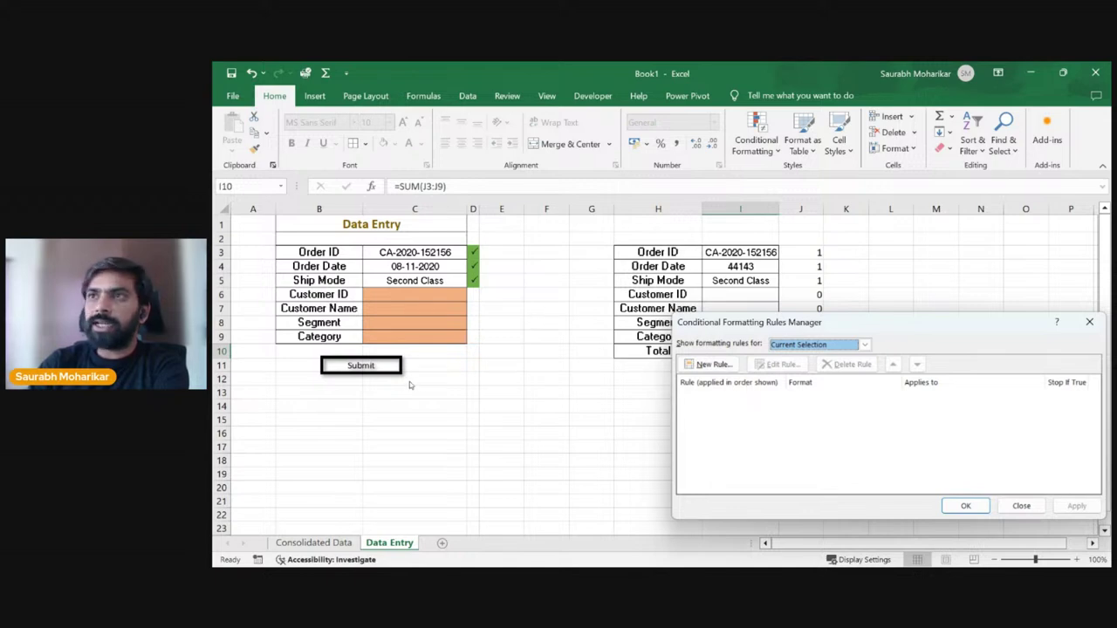
left_click(1020, 505)
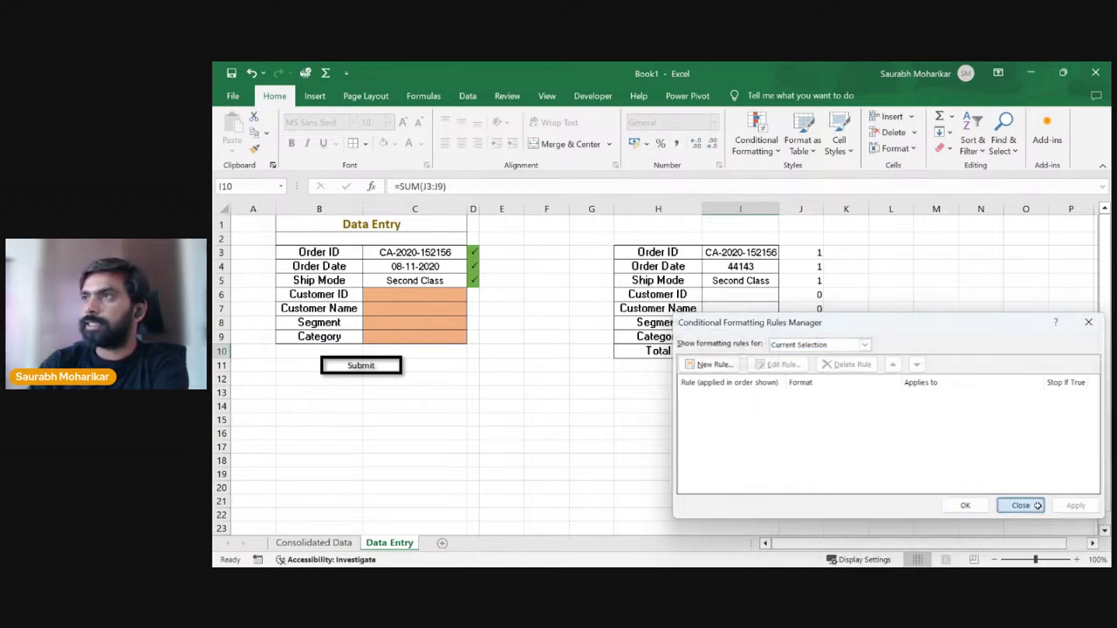
left_click(733, 366)
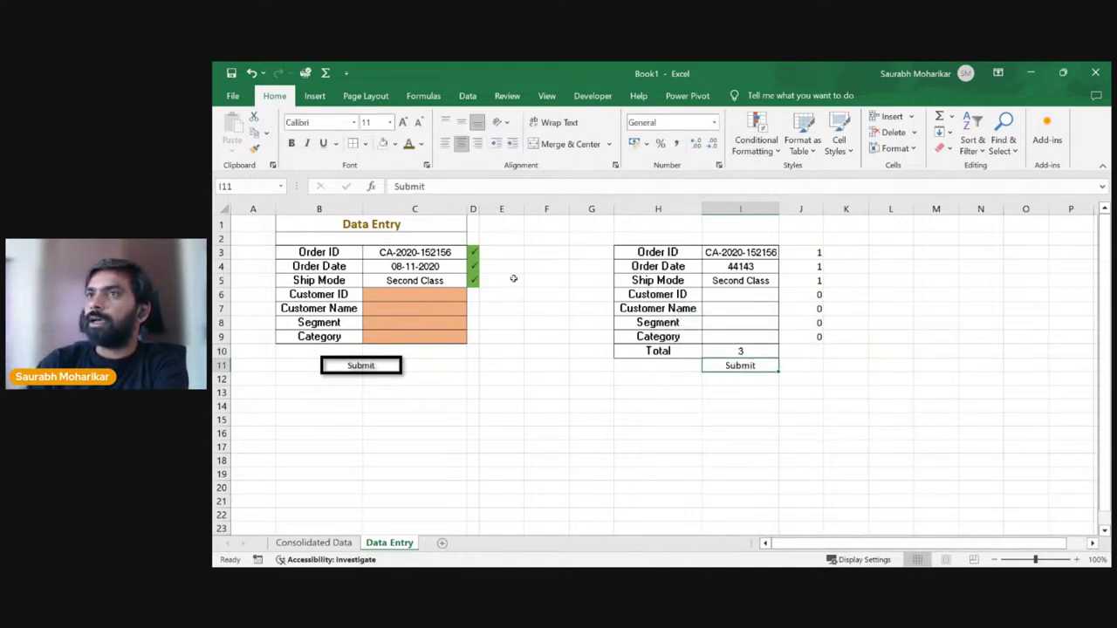
left_click(374, 367)
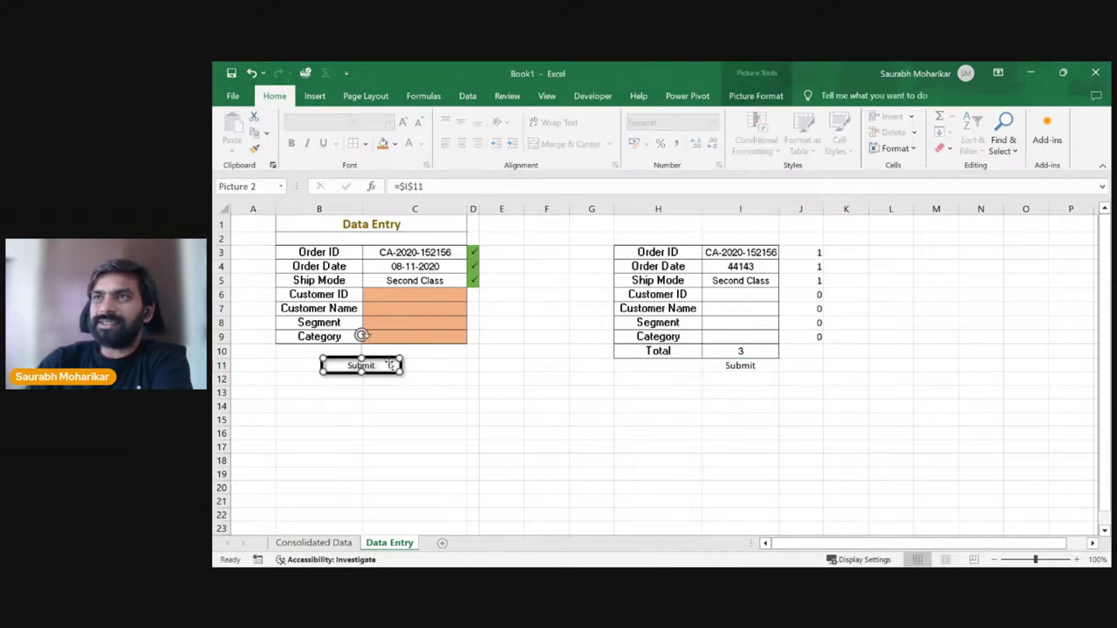
left_click(741, 366)
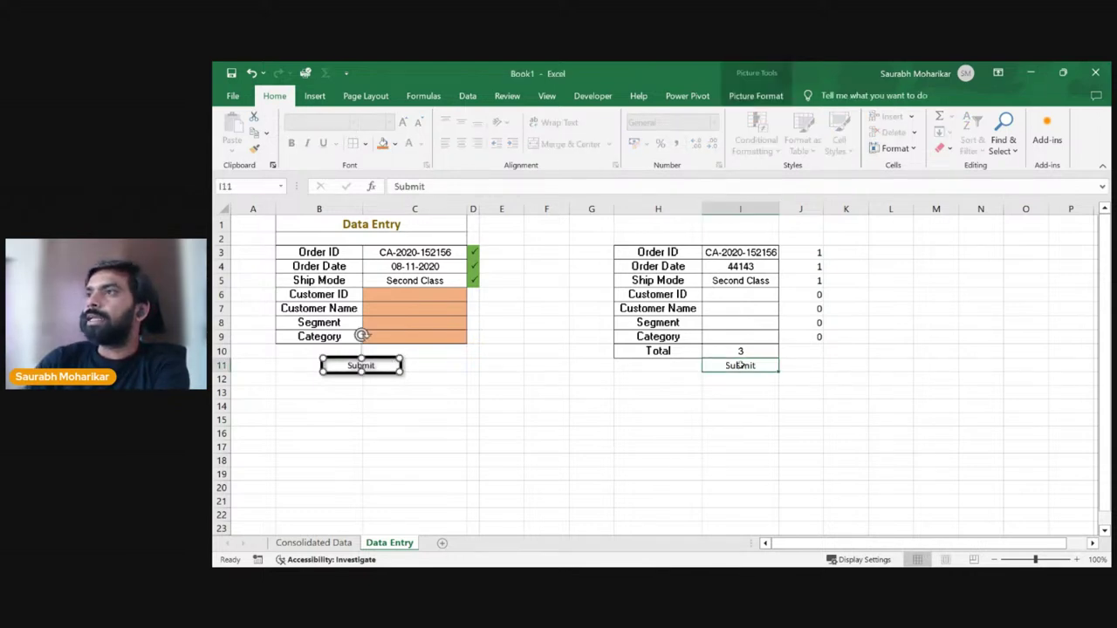
Step: Review the =$I$10=7 rule applied to I11 in the rules manager
left_click(774, 151)
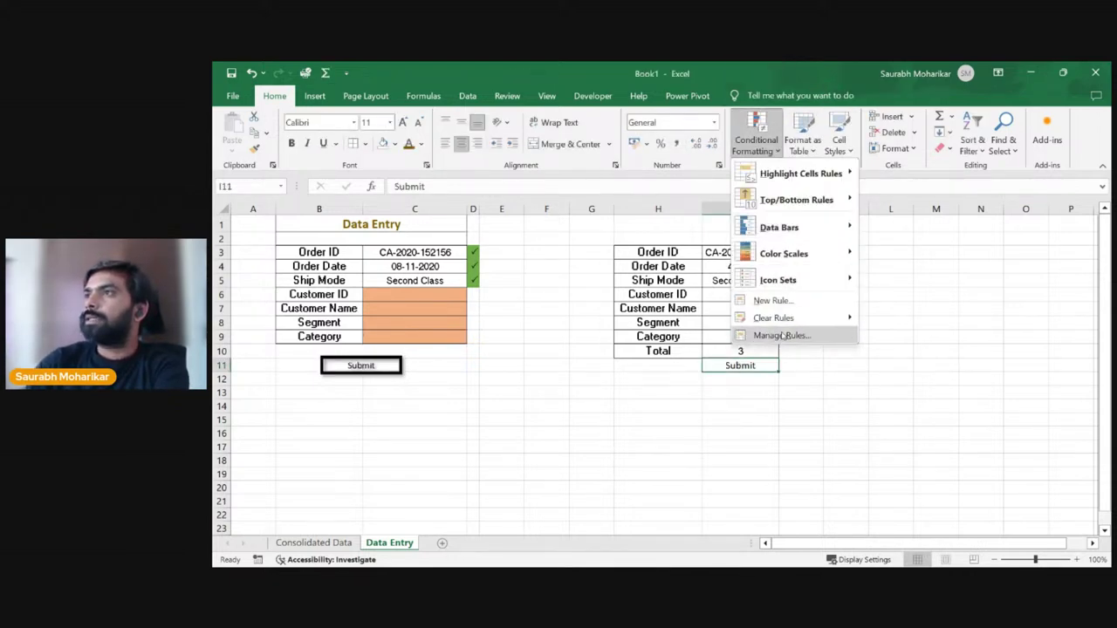
left_click(783, 336)
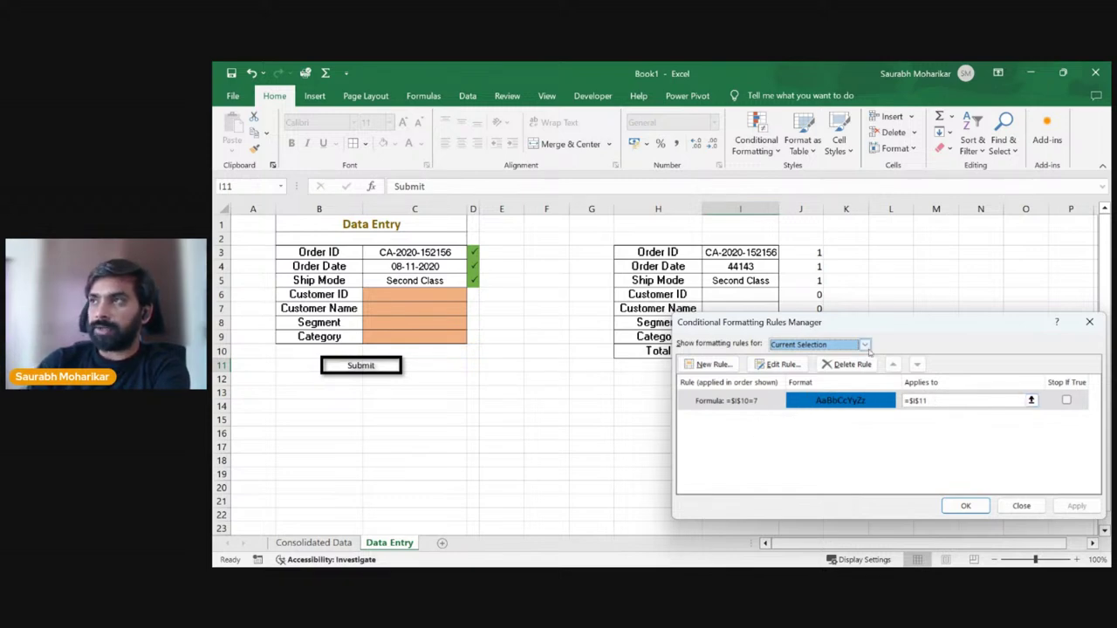
left_click_drag(902, 322, 643, 382)
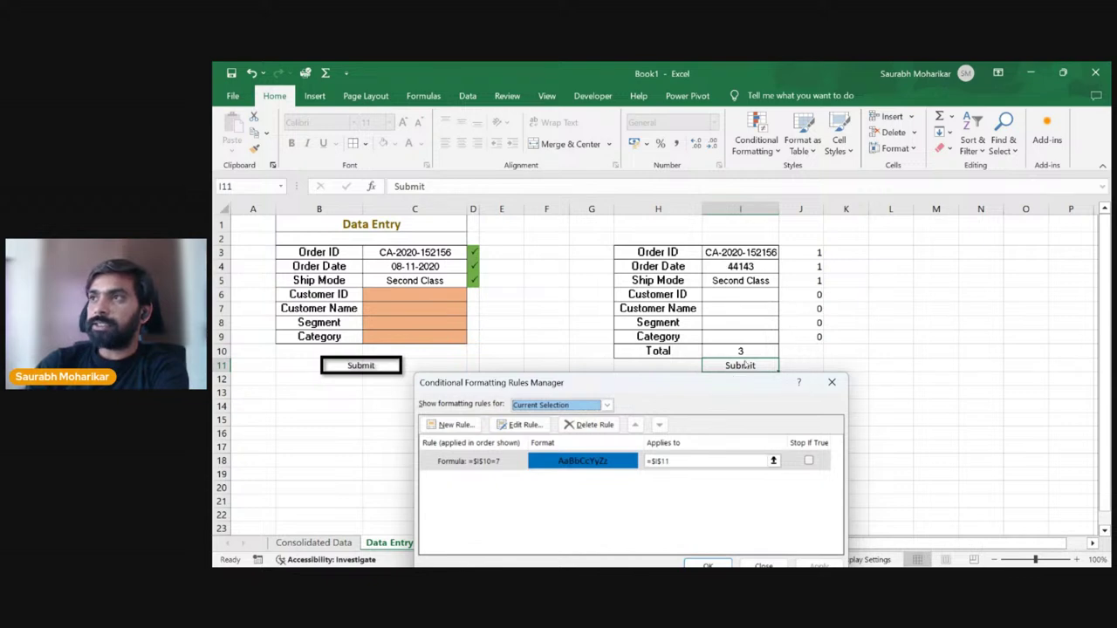
left_click_drag(721, 393, 720, 362)
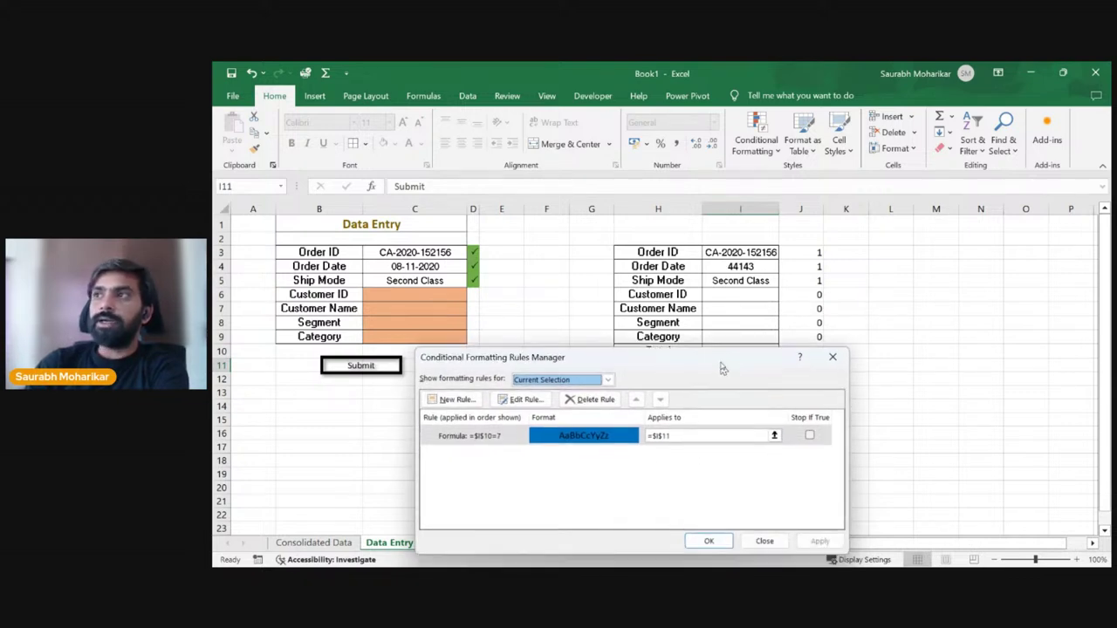
left_click(709, 536)
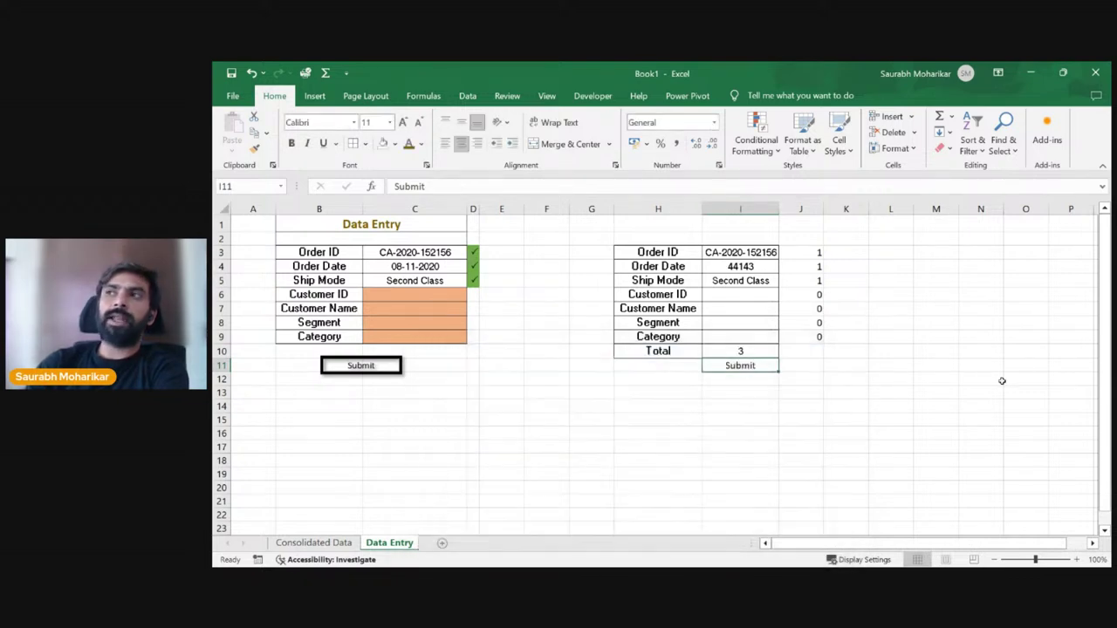
Step: Select and deselect the Submit picture, then inspect the Customer ID formula in I6
left_click(369, 367)
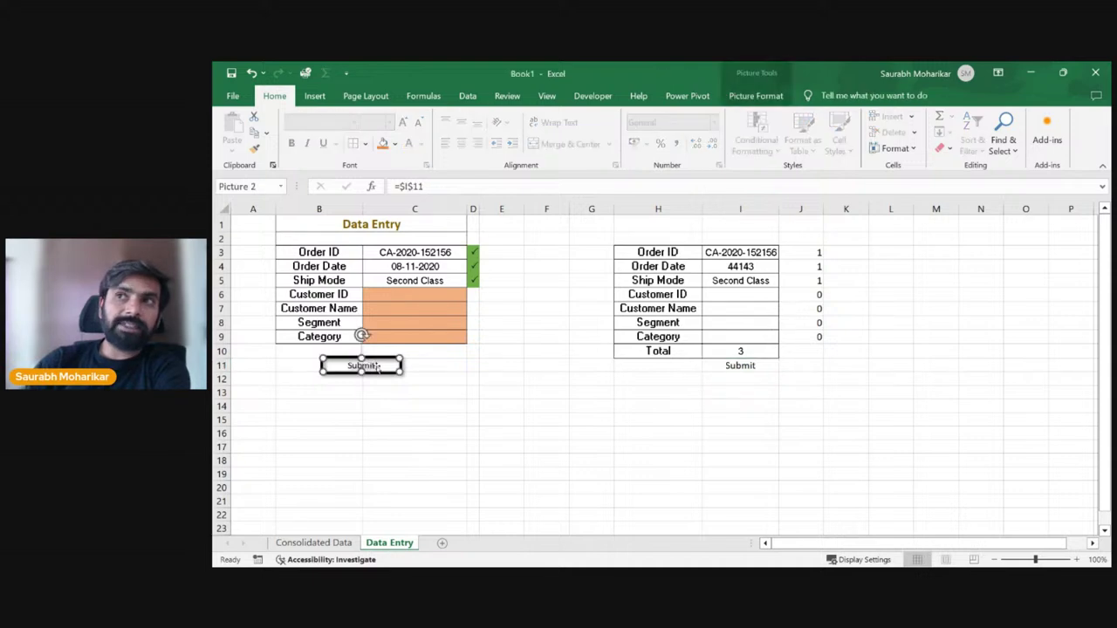
left_click(500, 377)
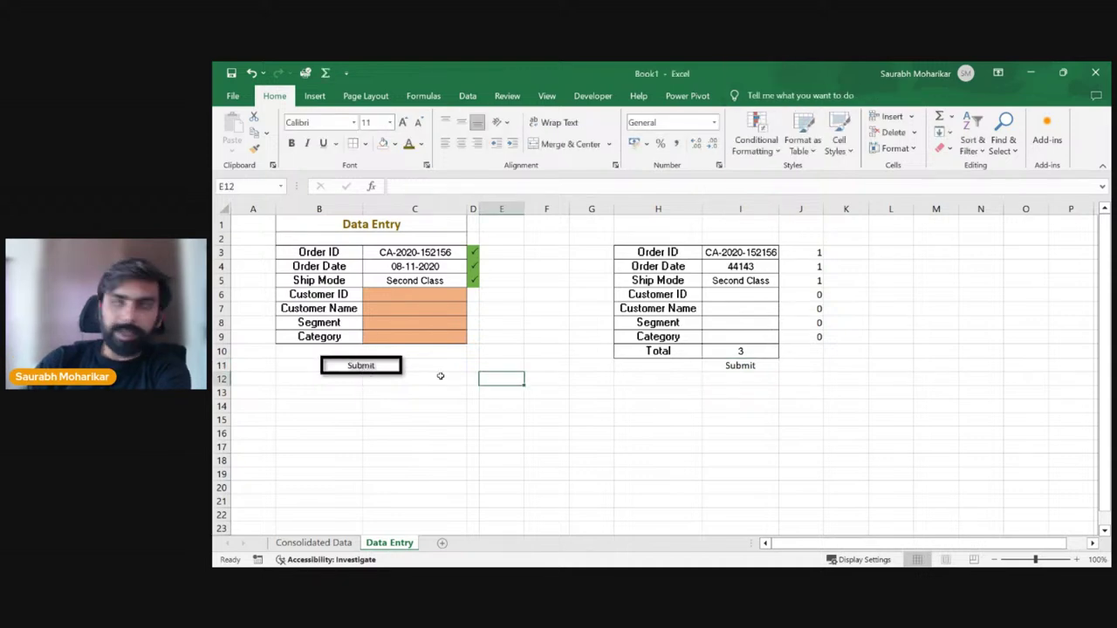
left_click(736, 295)
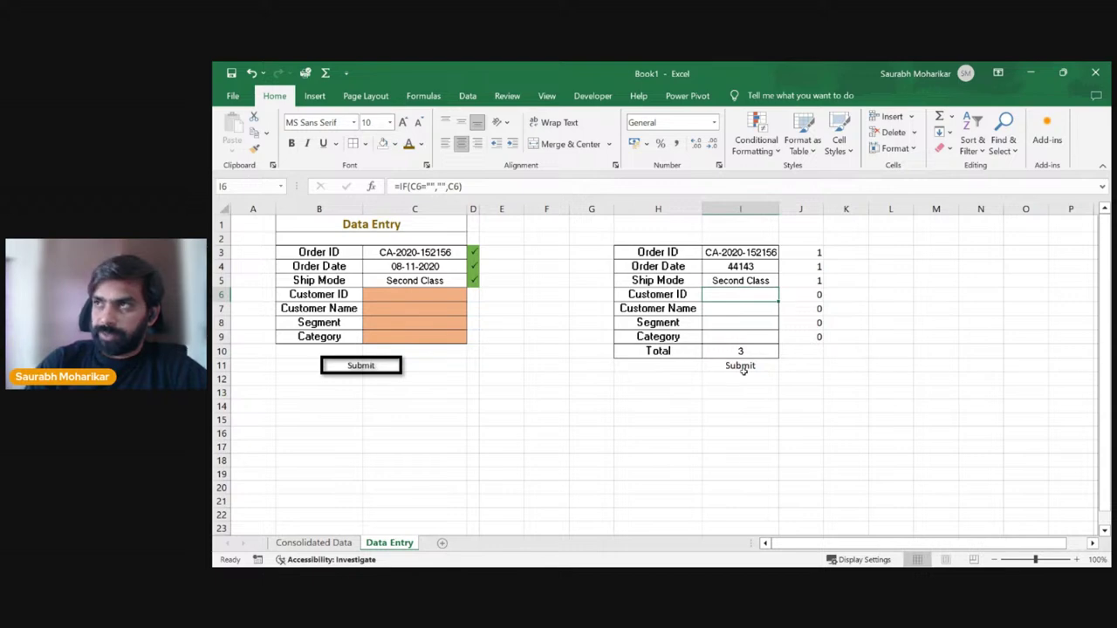
Step: Copy the first order's customer ID, name, segment and category (D2:G2) from Sample Superstore Orders, then return to Book1
left_click(310, 543)
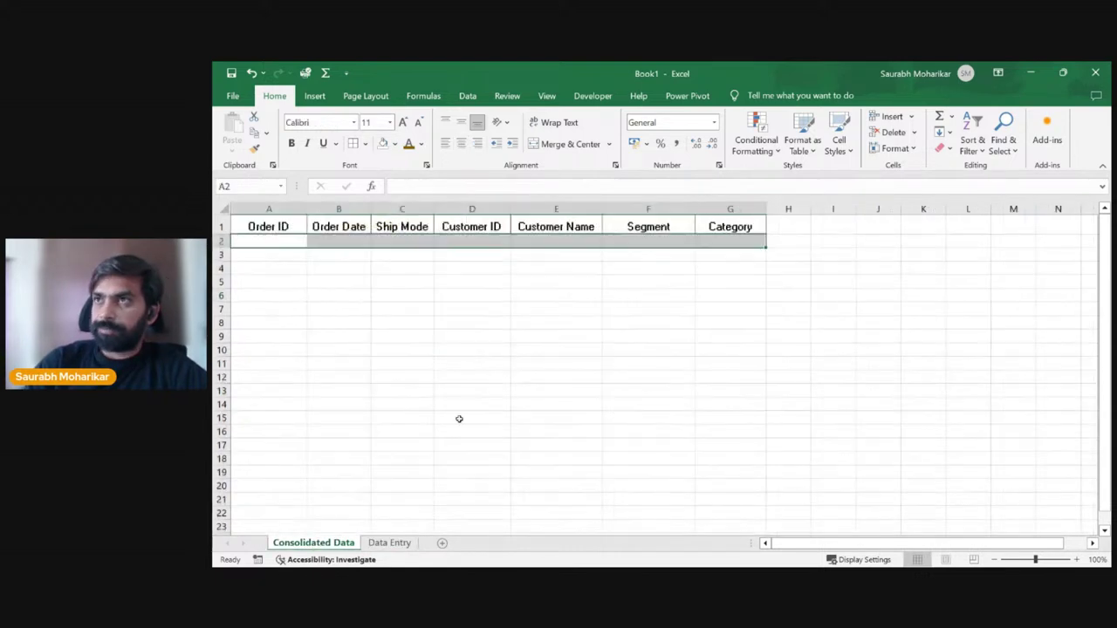
left_click(389, 543)
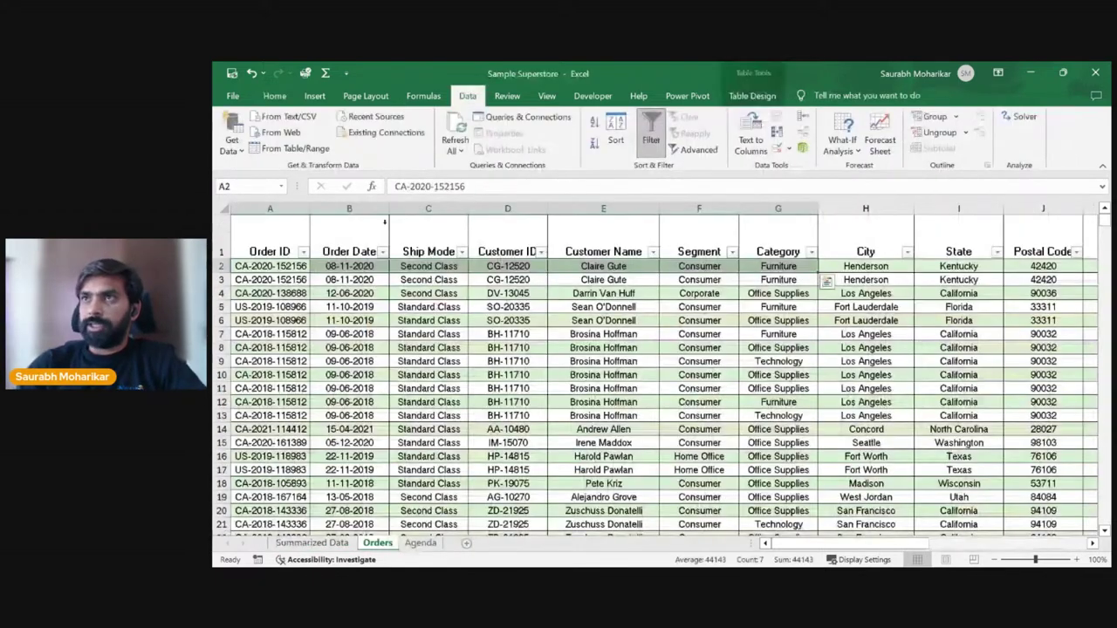
left_click_drag(511, 266, 772, 267)
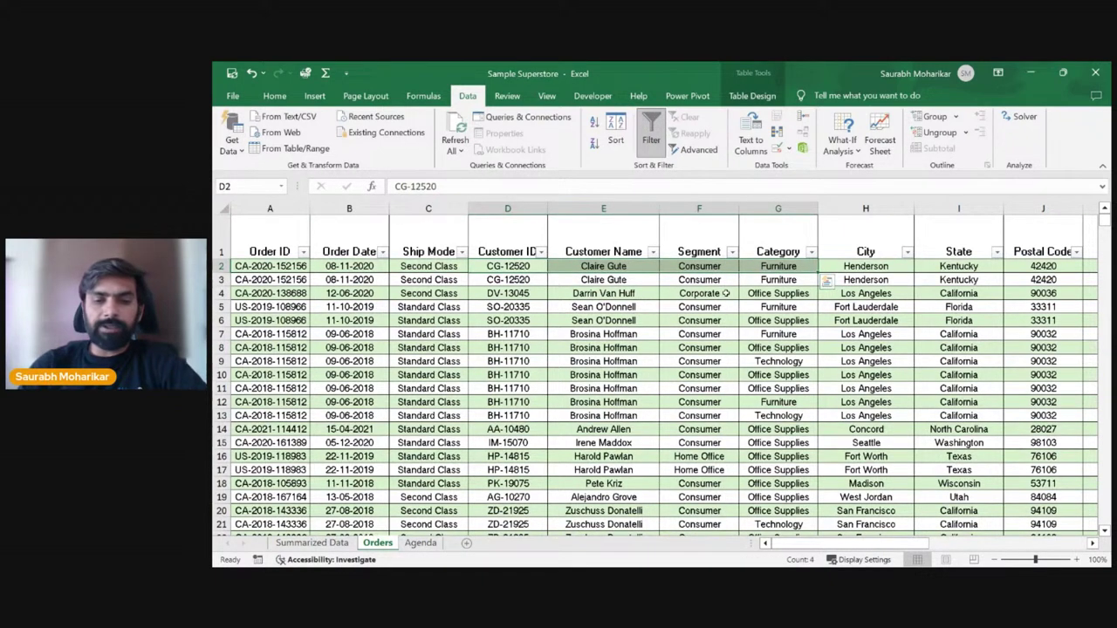
key("ctrl+c")
key("alt+Tab")
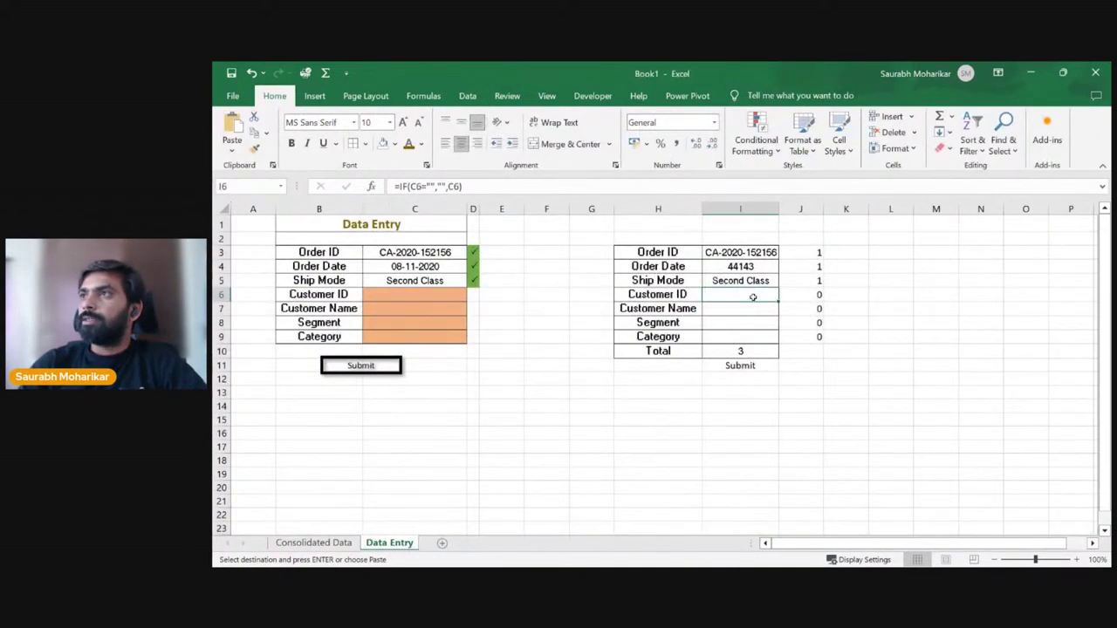
Step: Paste the copied customer details transposed into I6:I9 and check the Total's SUM formula
right_click(752, 297)
mouse_move(899, 304)
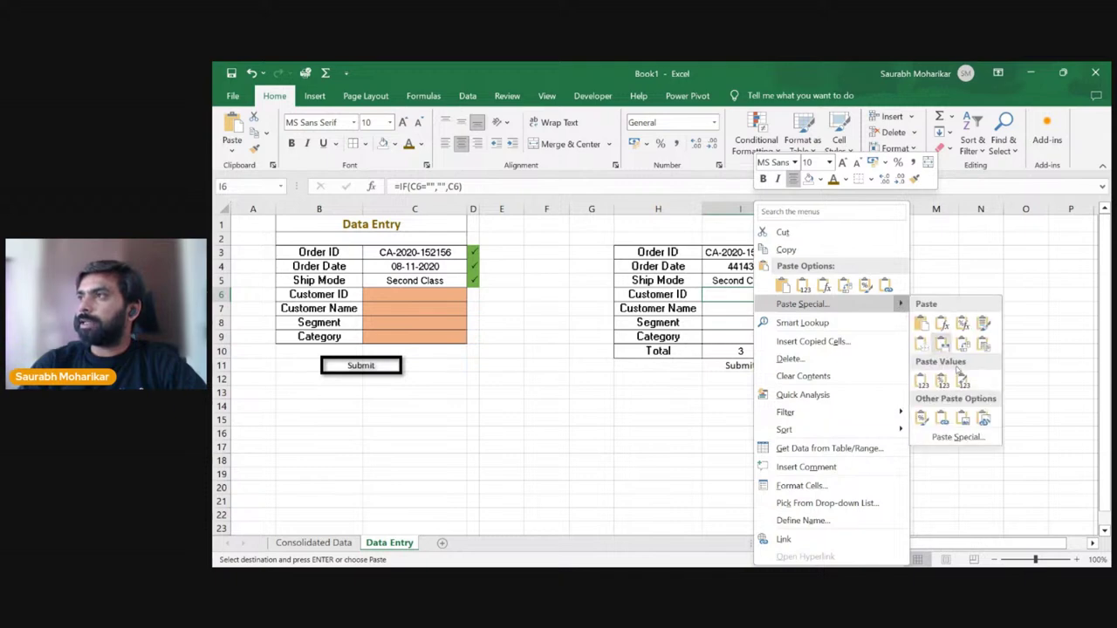
left_click(957, 436)
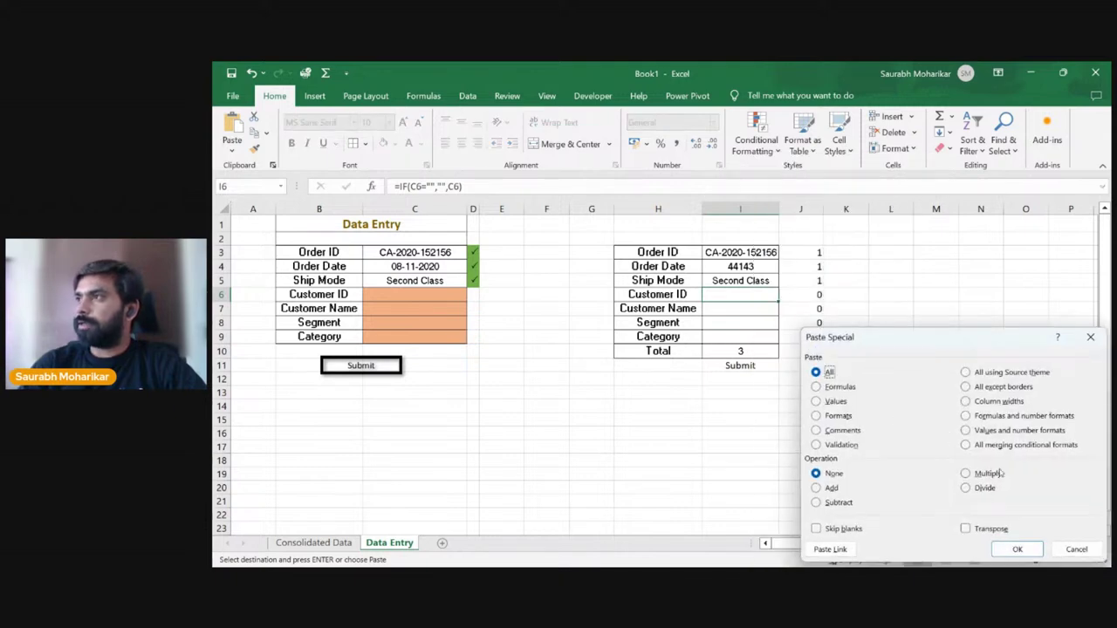
left_click(966, 529)
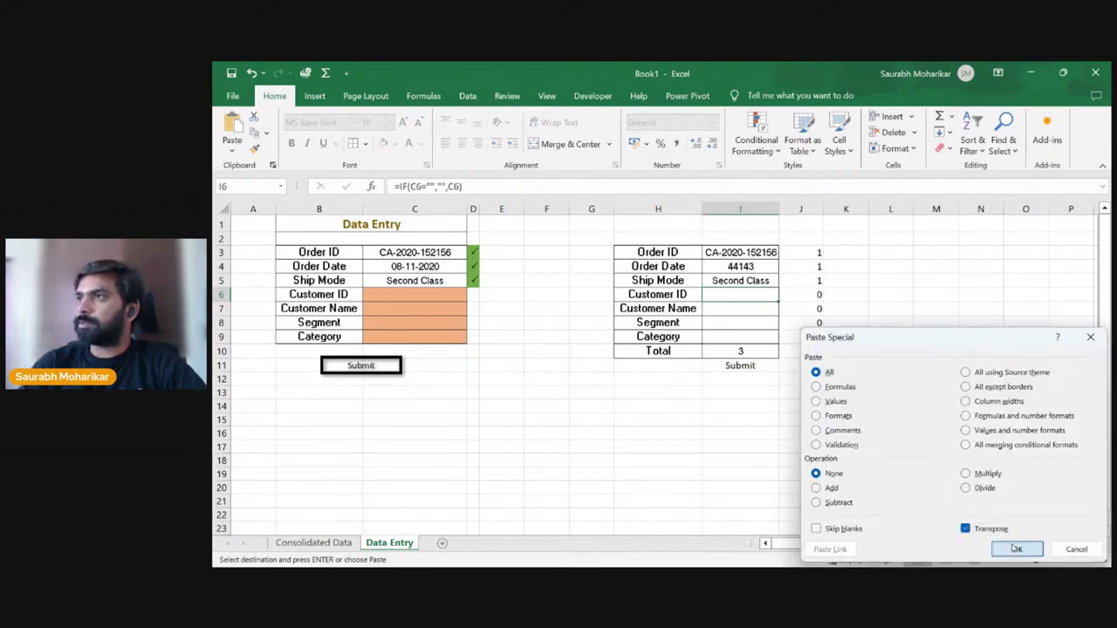
left_click(1017, 549)
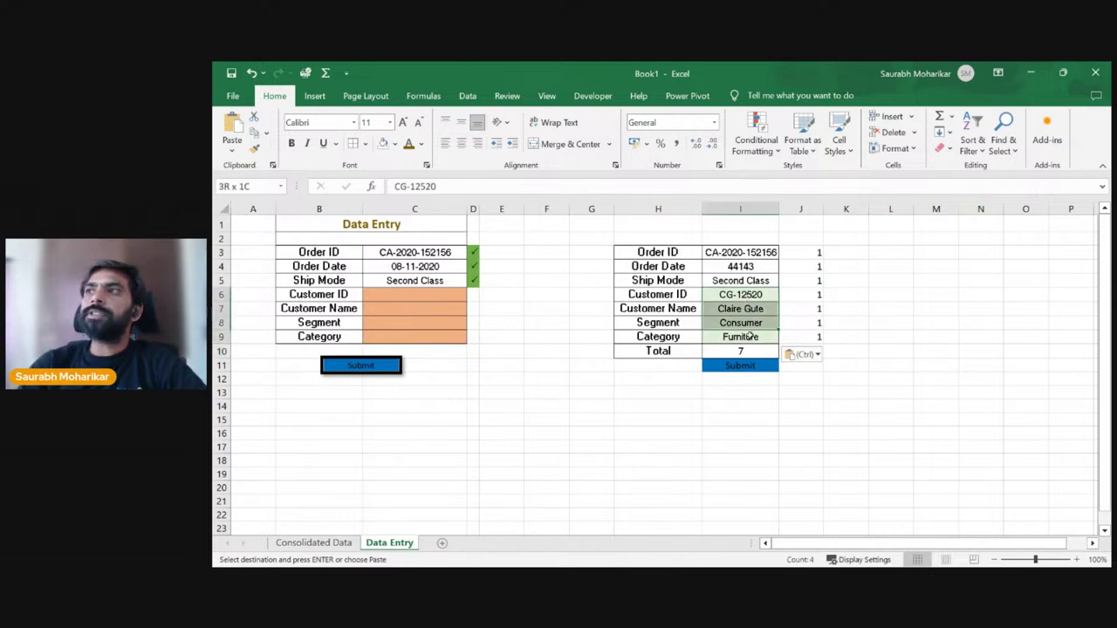
left_click_drag(749, 336, 749, 338)
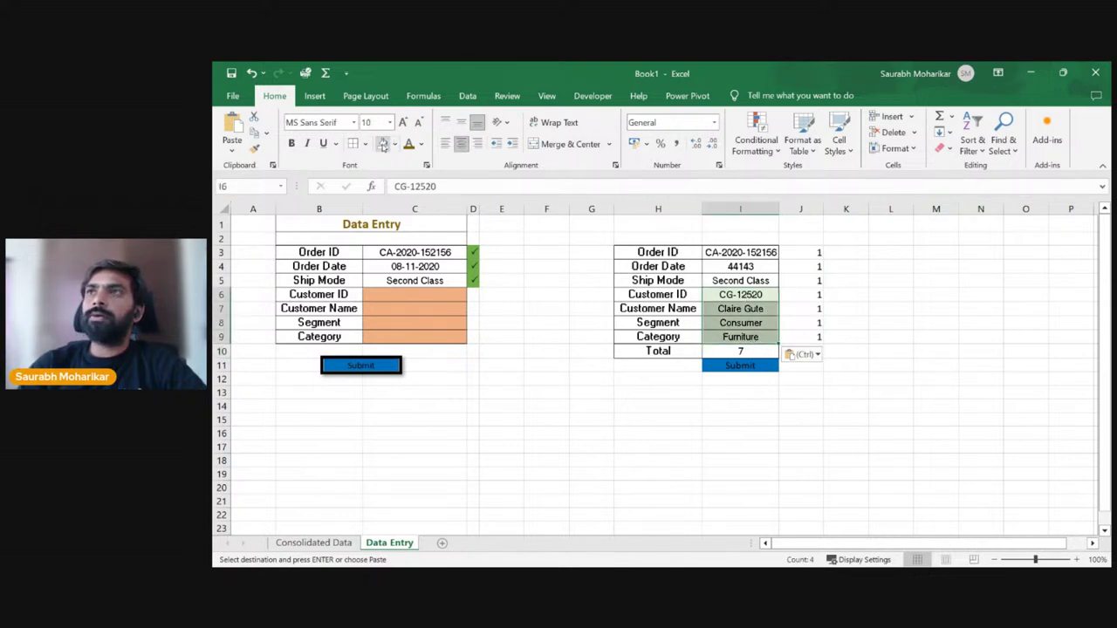
left_click(935, 351)
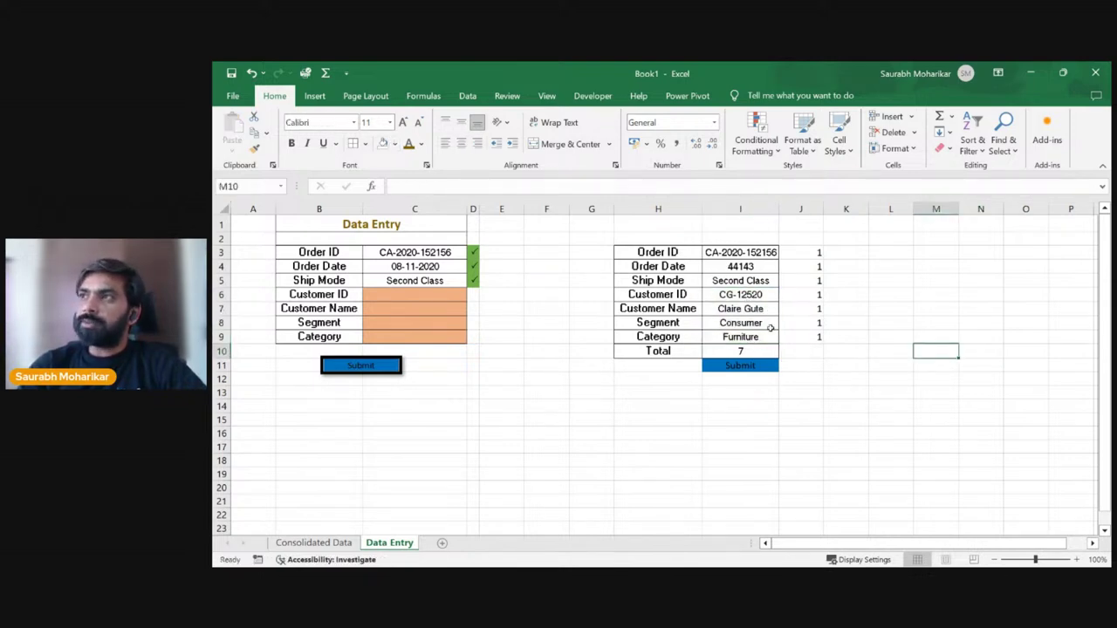
left_click(753, 349)
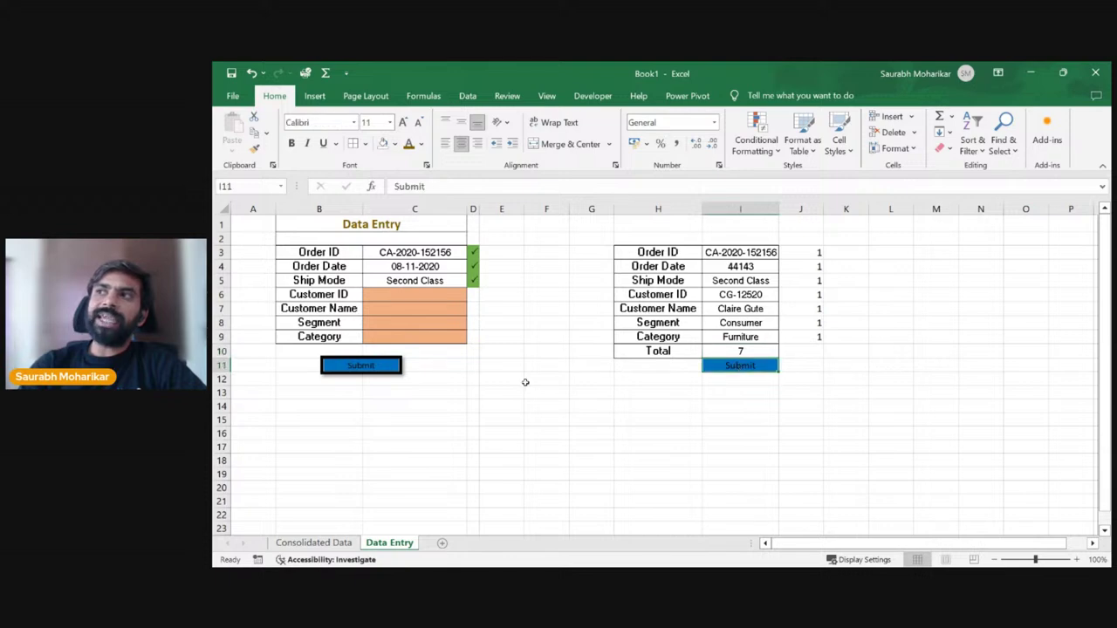
left_click(370, 366)
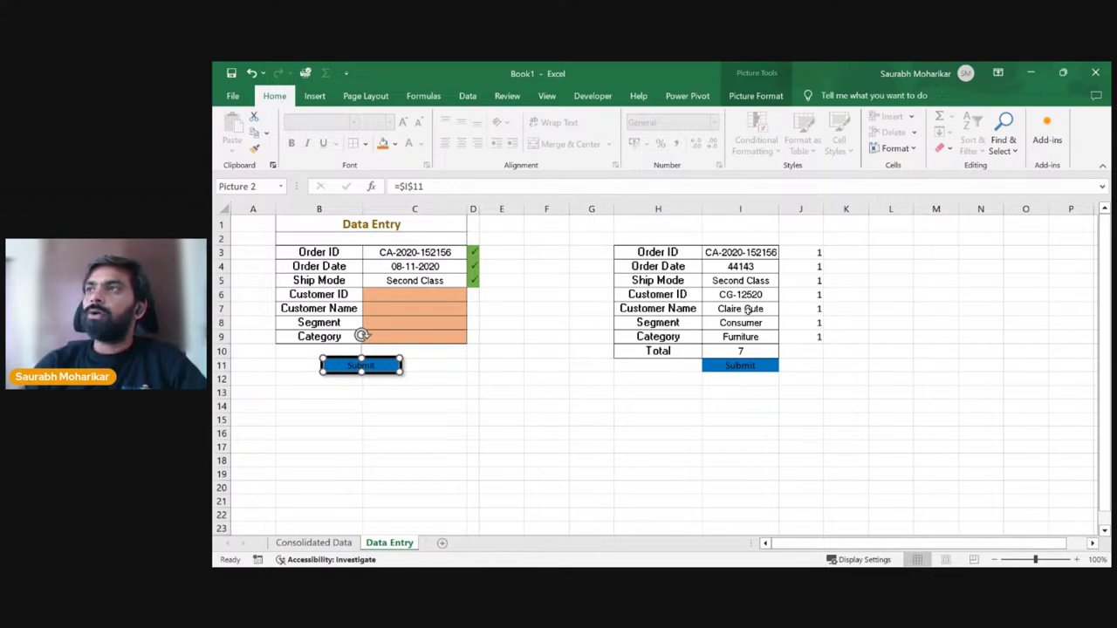
Step: Clear I6:I9, paste the details at C6, then undo the sideways paste across C6:F6
left_click_drag(740, 294, 740, 337)
key("Delete")
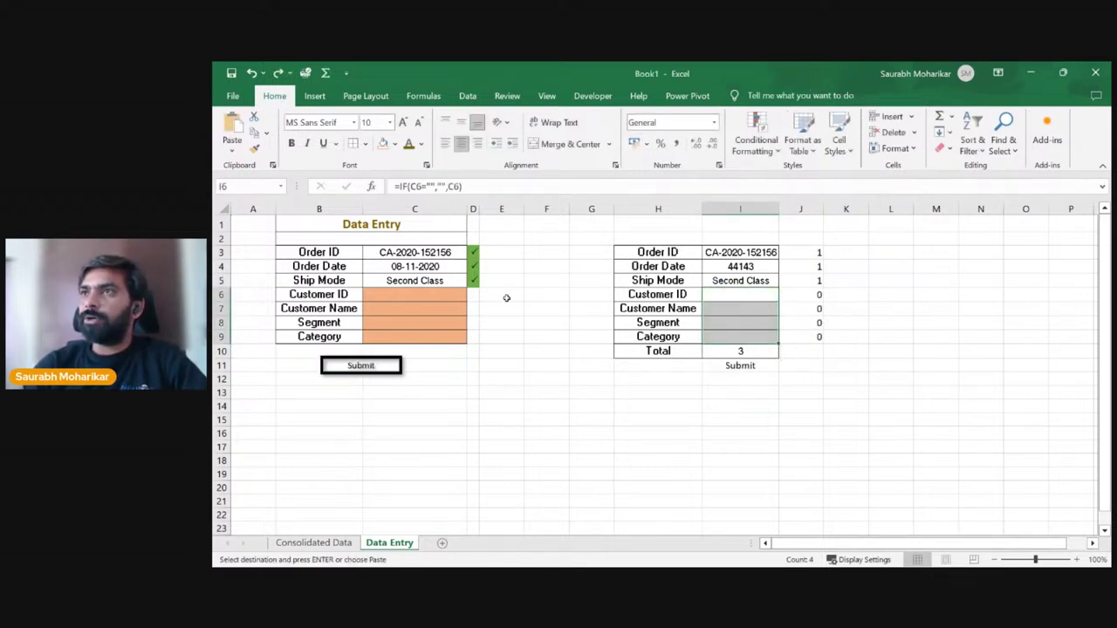
left_click(439, 293)
key("ctrl+v")
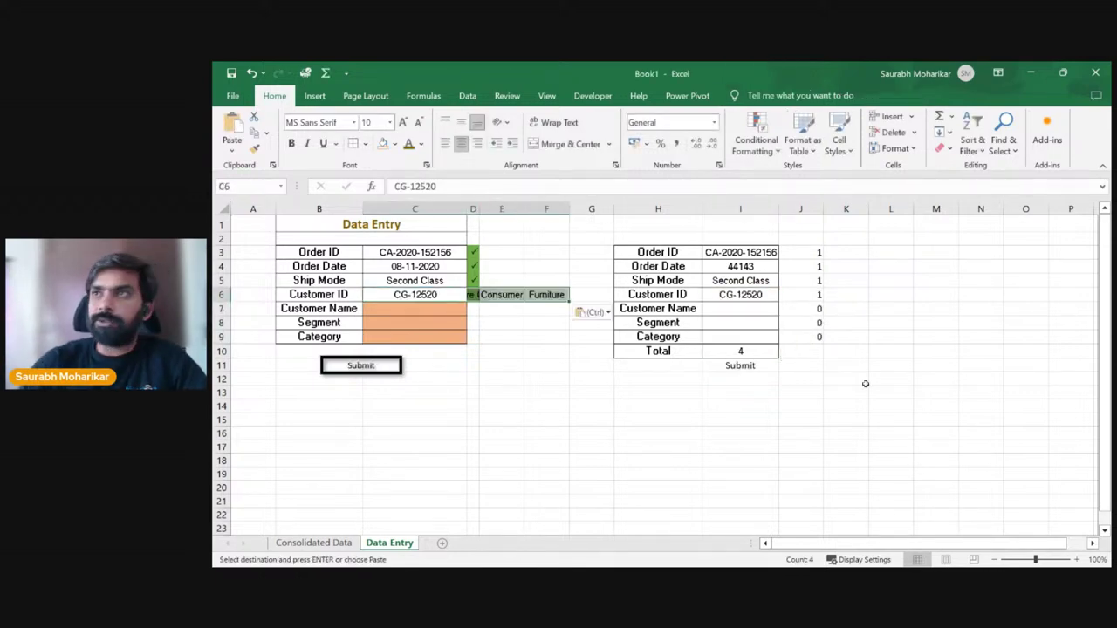
key("ctrl+z")
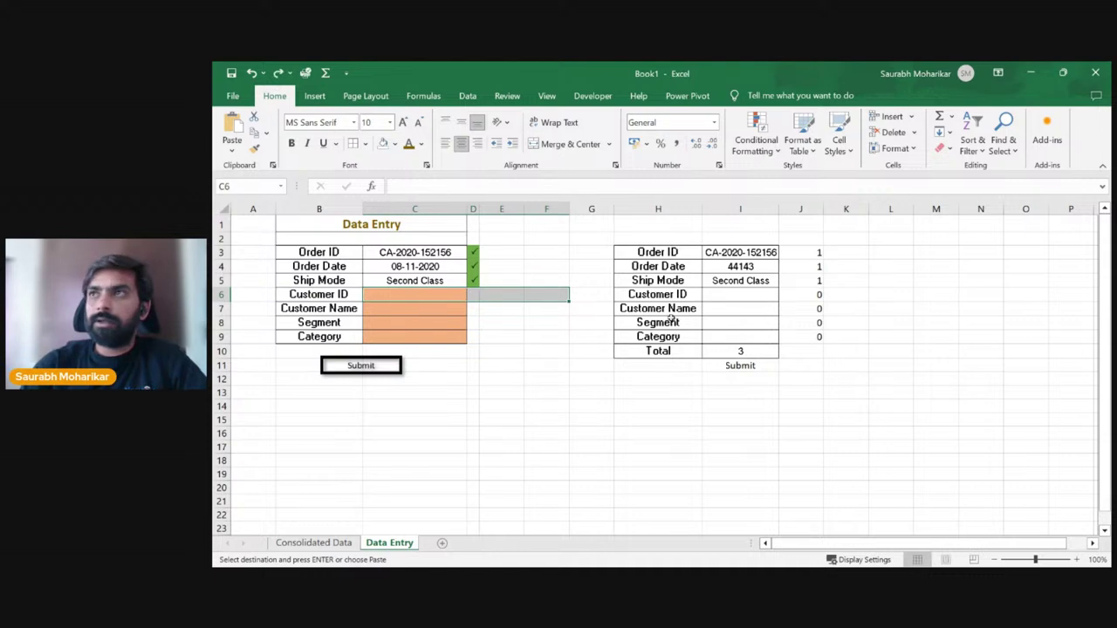
Step: Paste Special the details transposed at C6, then undo the misplaced result in D6:F9
right_click(435, 294)
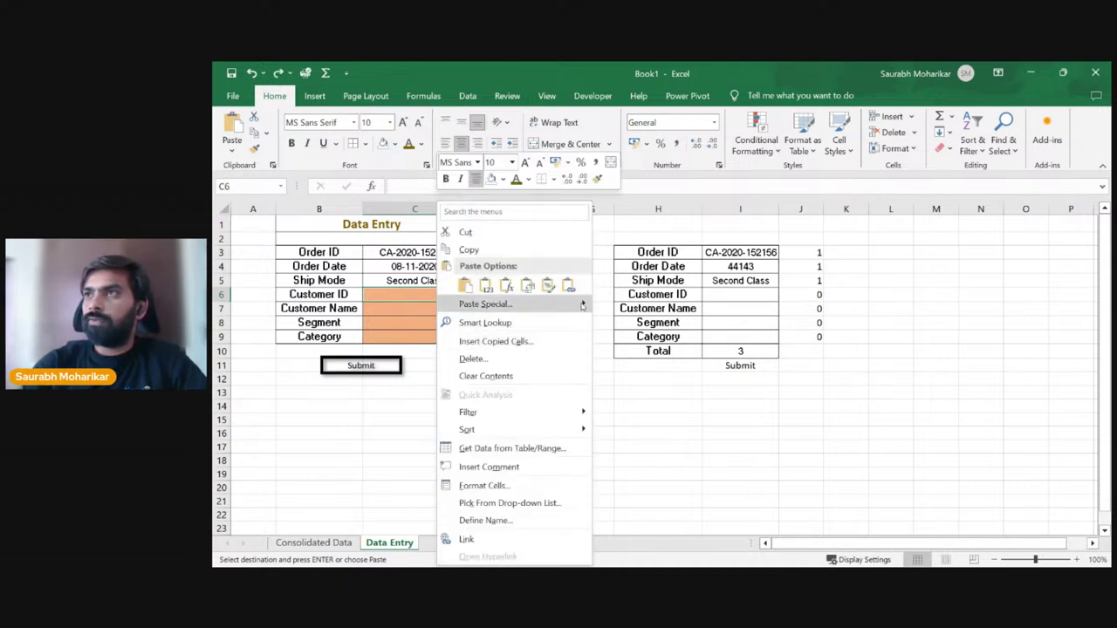
mouse_move(583, 304)
left_click(641, 437)
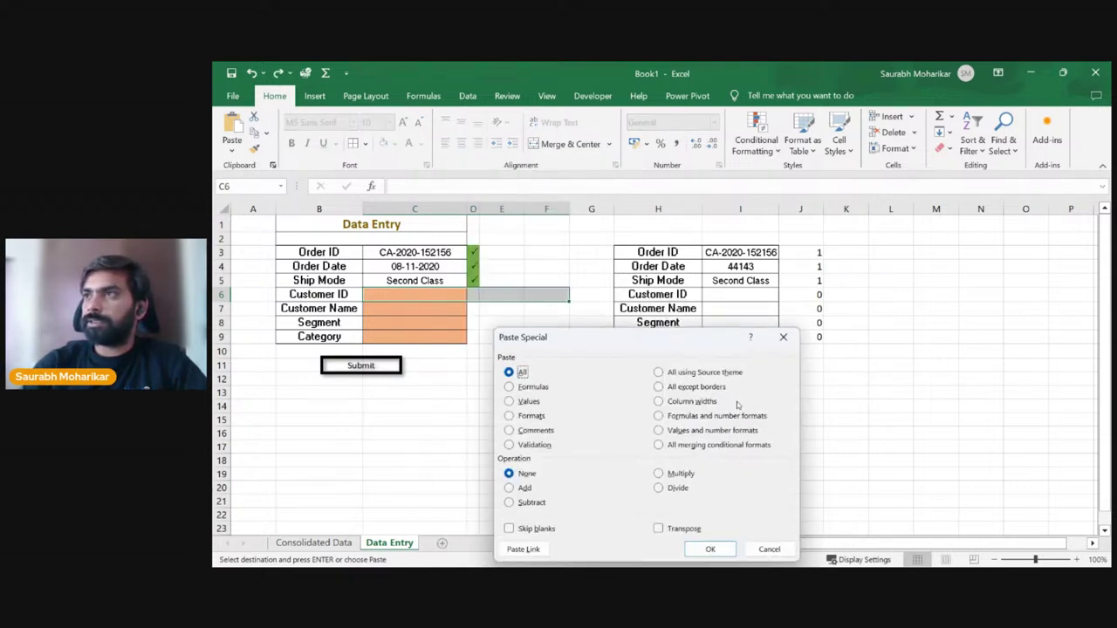
left_click(659, 530)
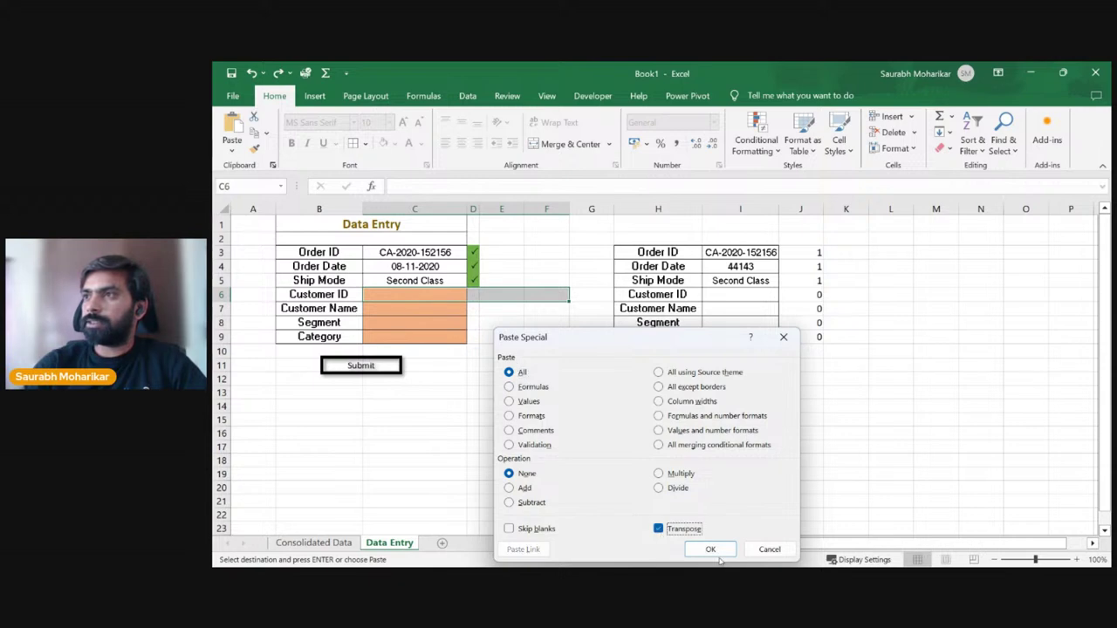
left_click(717, 555)
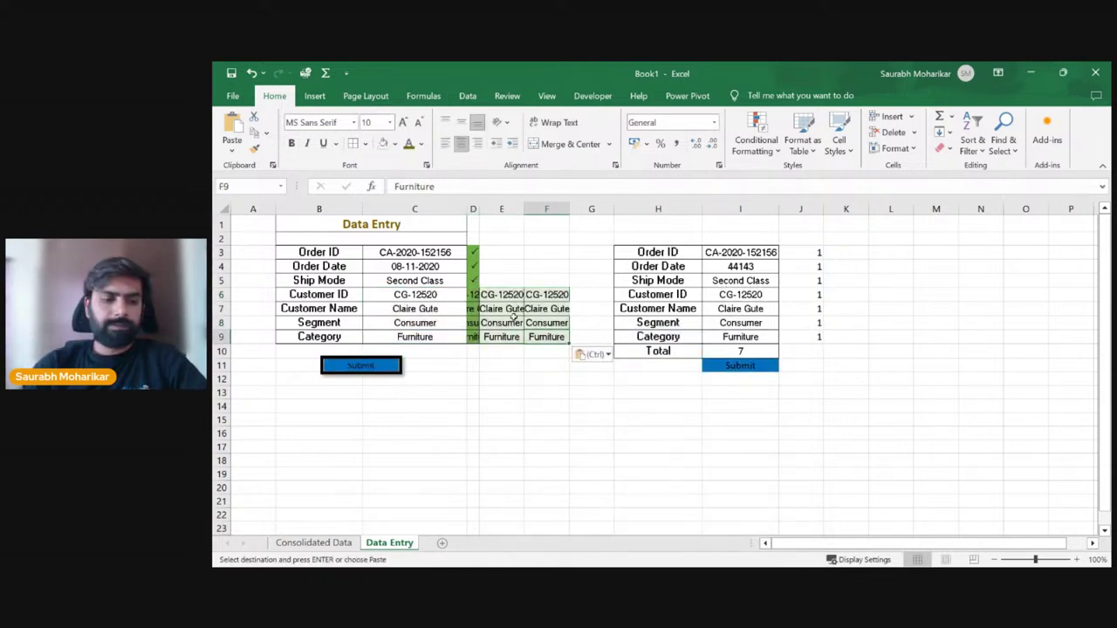
key("ctrl+z")
left_click(523, 404)
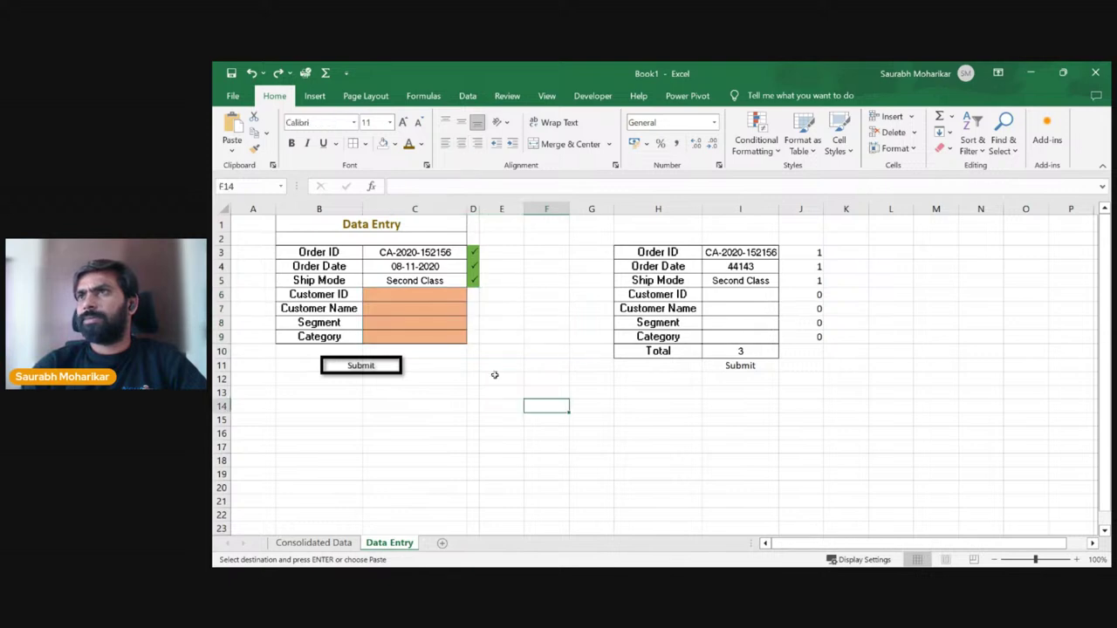
Step: Set up another Paste Special at C6 with Transpose ticked
right_click(434, 296)
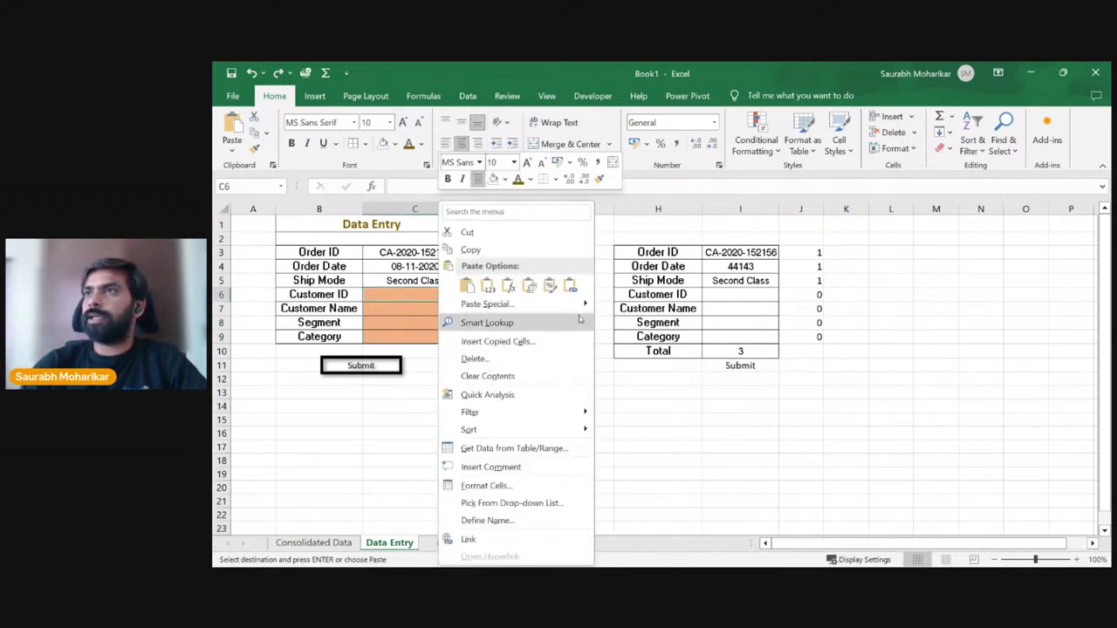
mouse_move(587, 306)
left_click(650, 438)
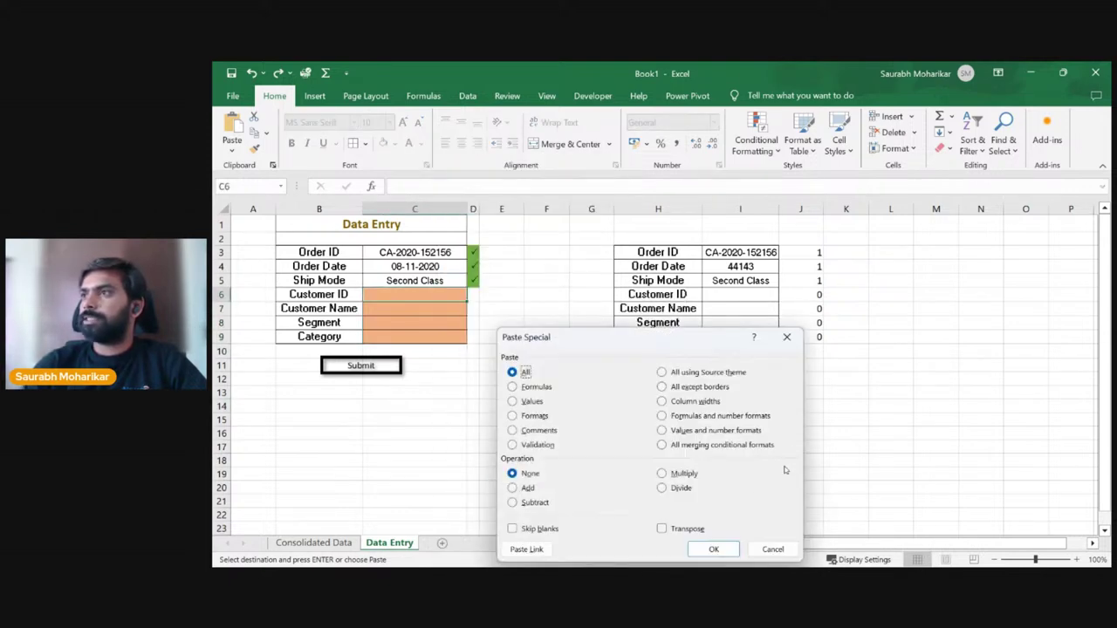
left_click(684, 529)
left_click(714, 549)
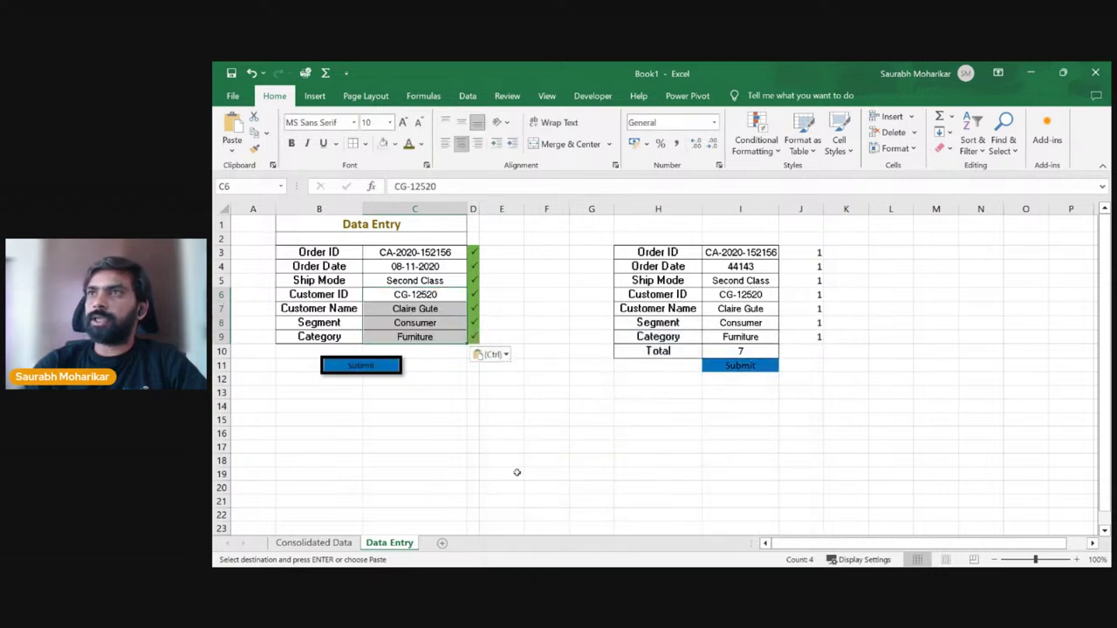
left_click(530, 381)
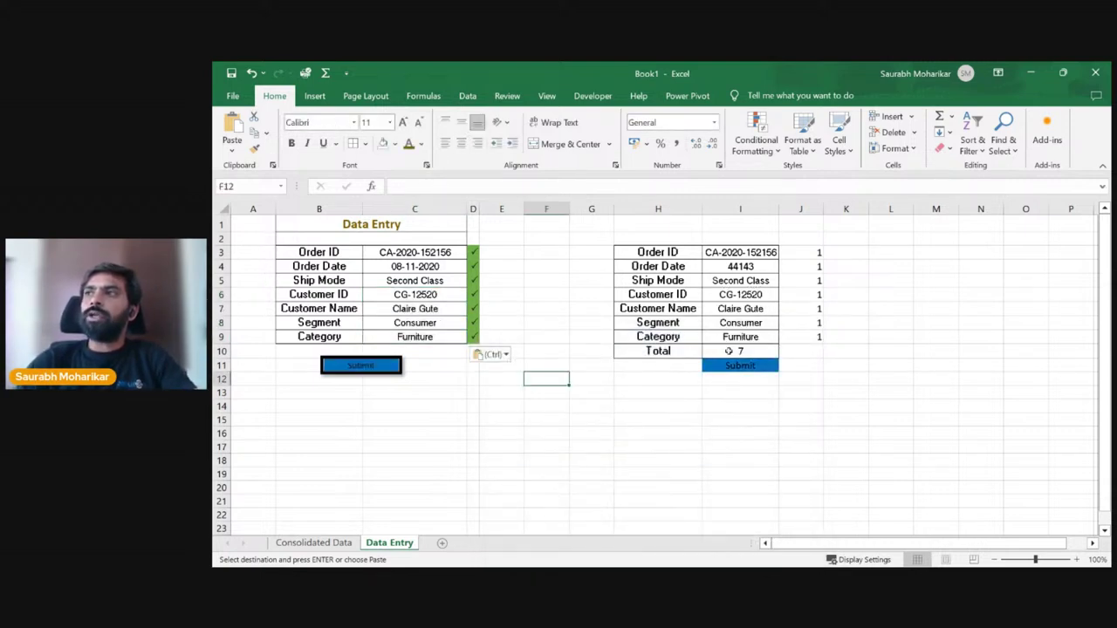
left_click(737, 352)
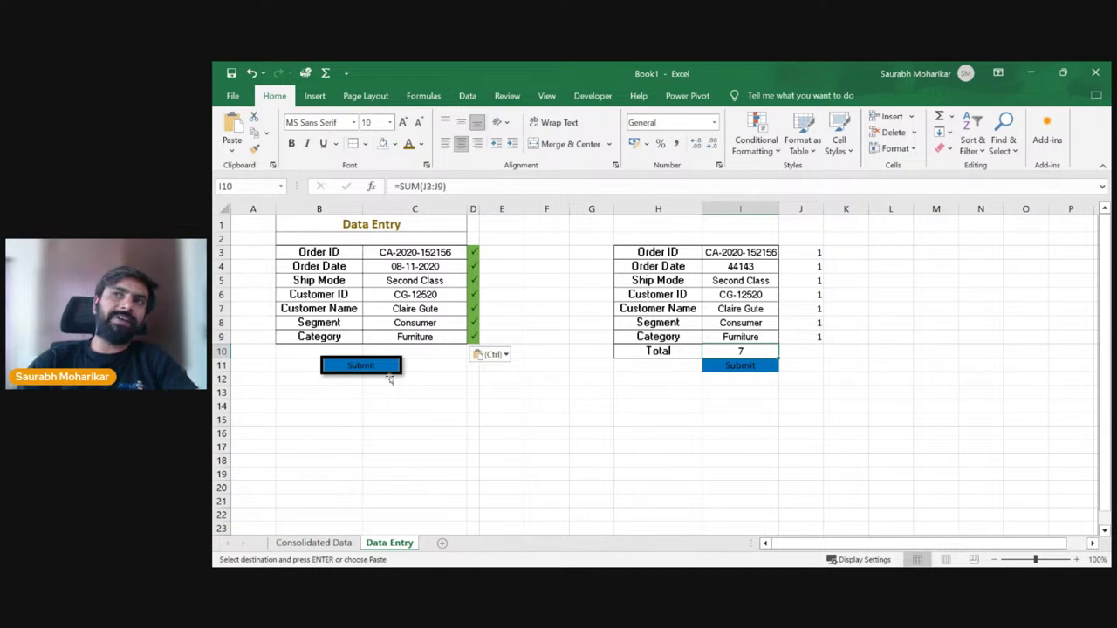
left_click(635, 458)
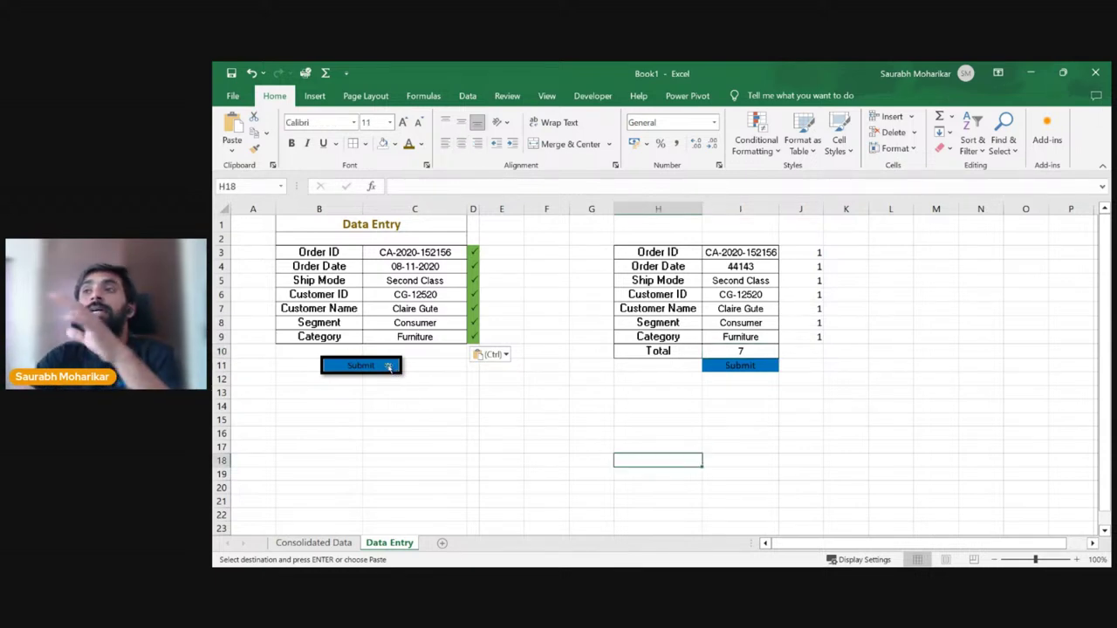
left_click(389, 366)
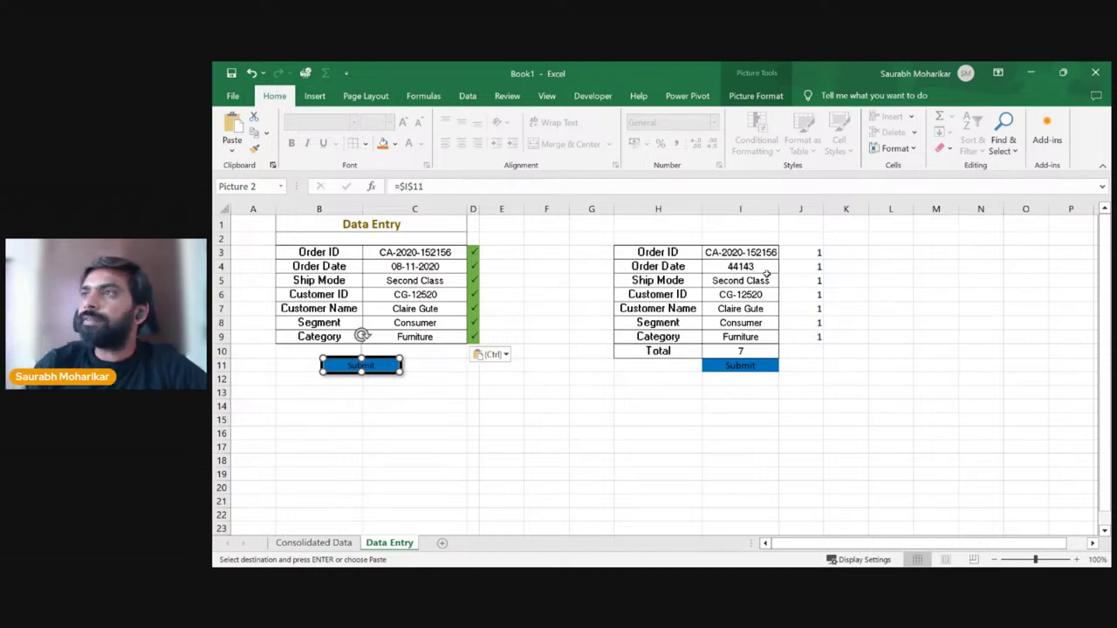
left_click(738, 350)
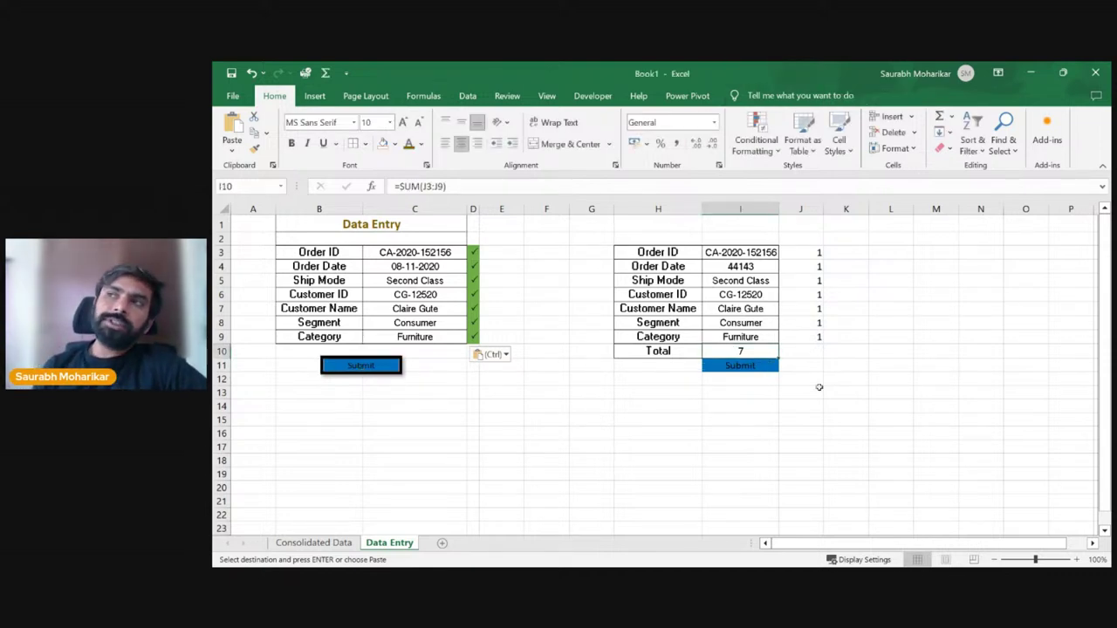
left_click(361, 365)
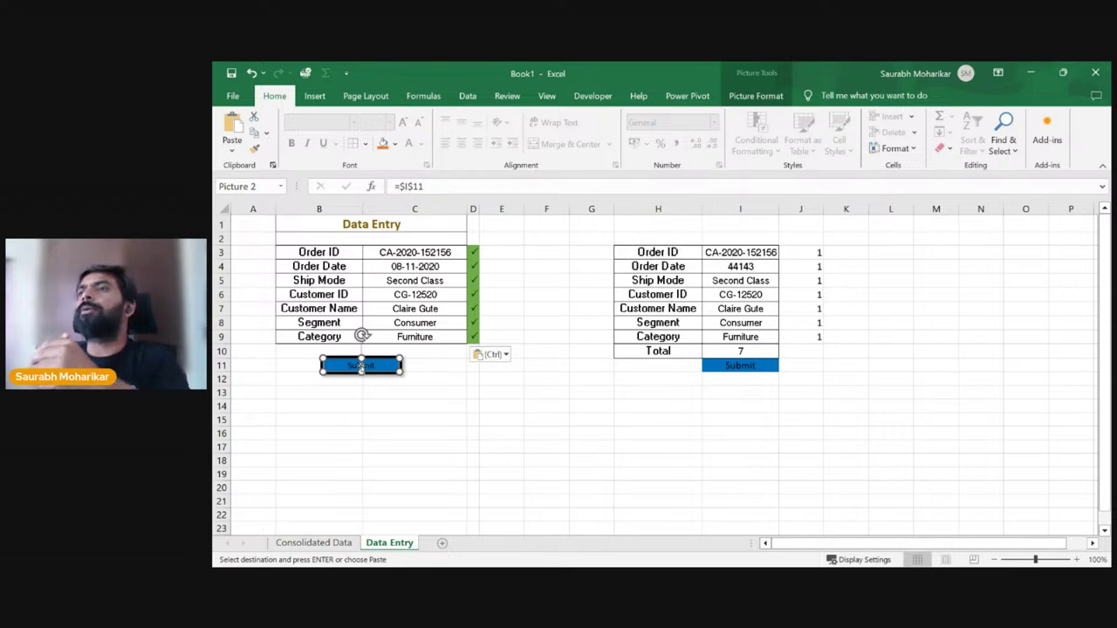
left_click(416, 335)
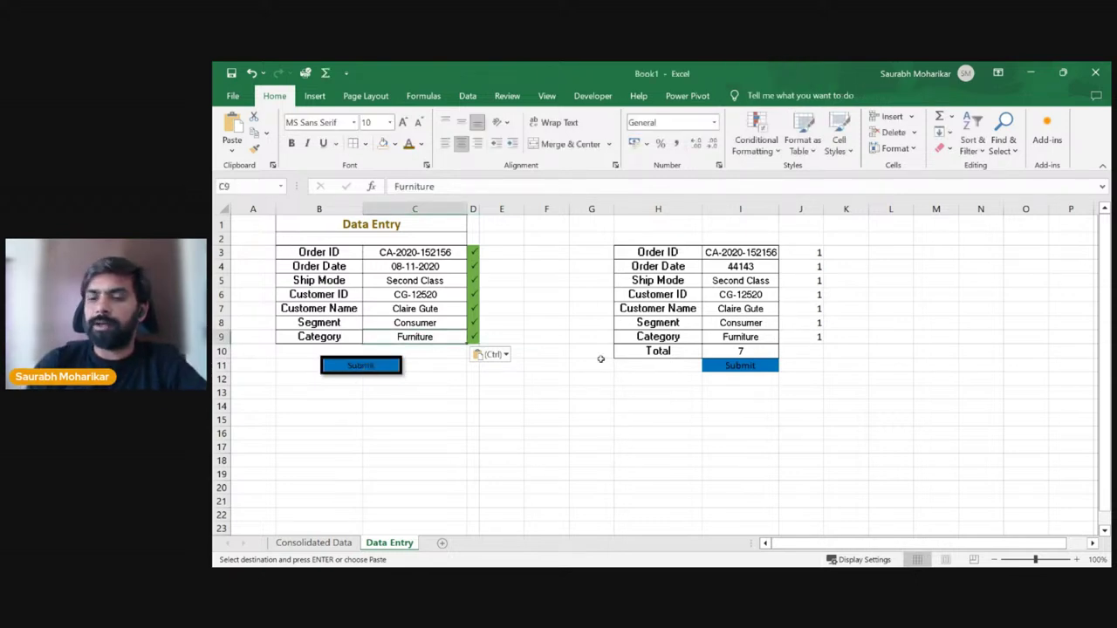
key("Delete")
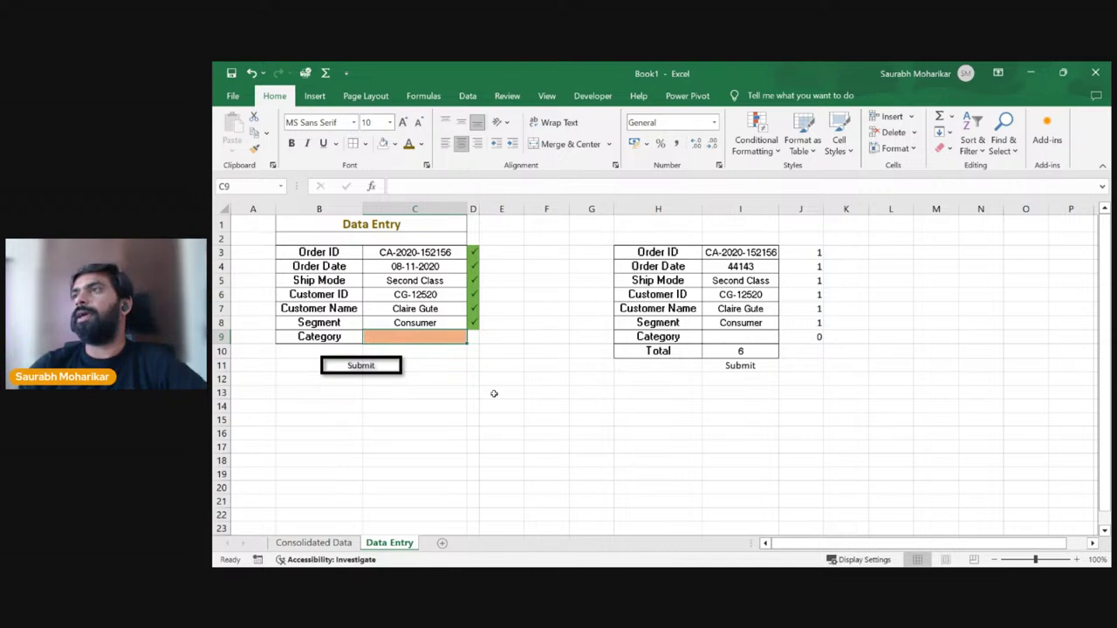
left_click(754, 353)
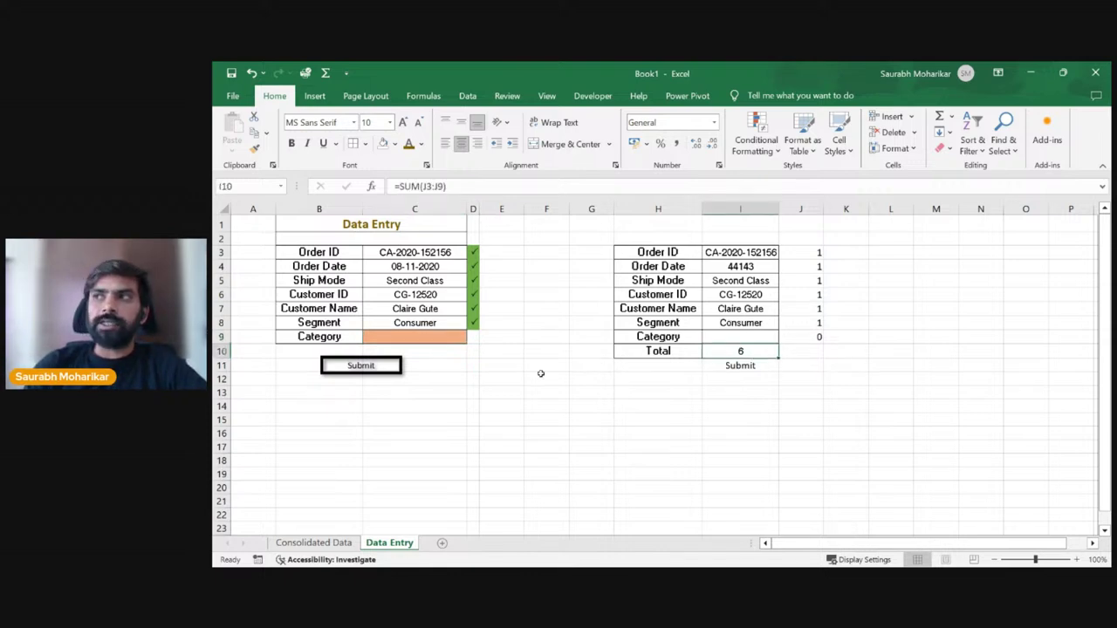
left_click(756, 368)
left_click(374, 366)
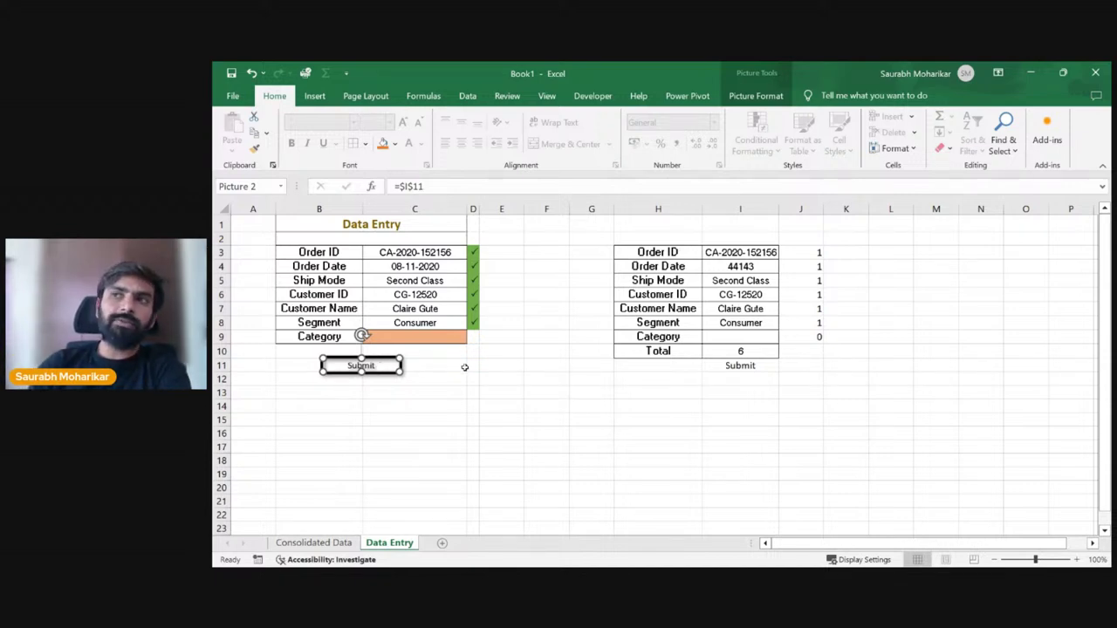
left_click(642, 392)
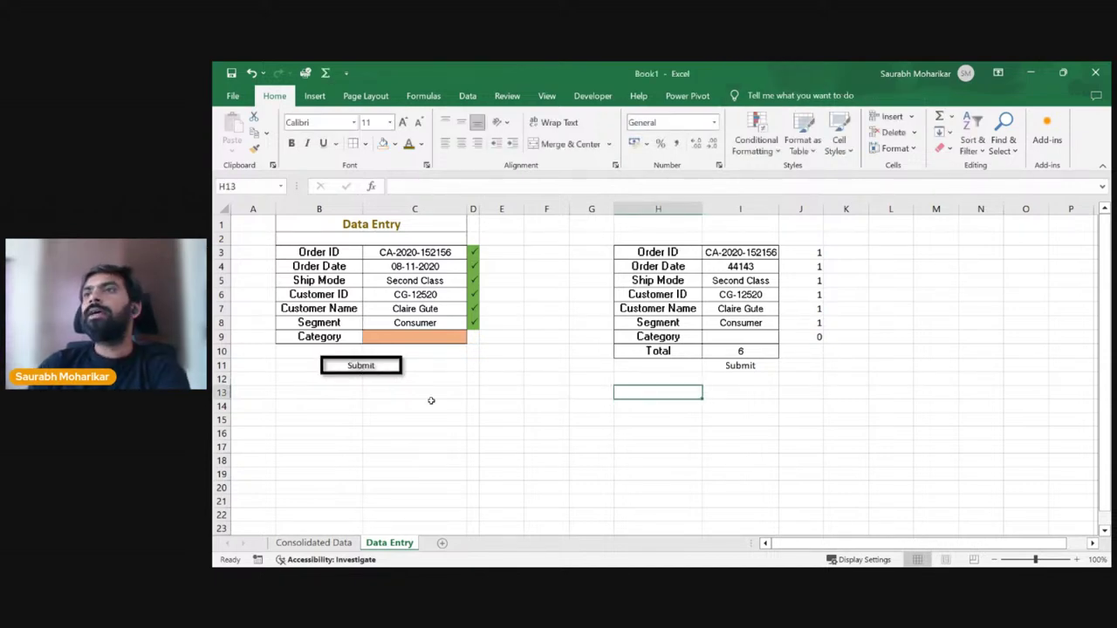
left_click(759, 352)
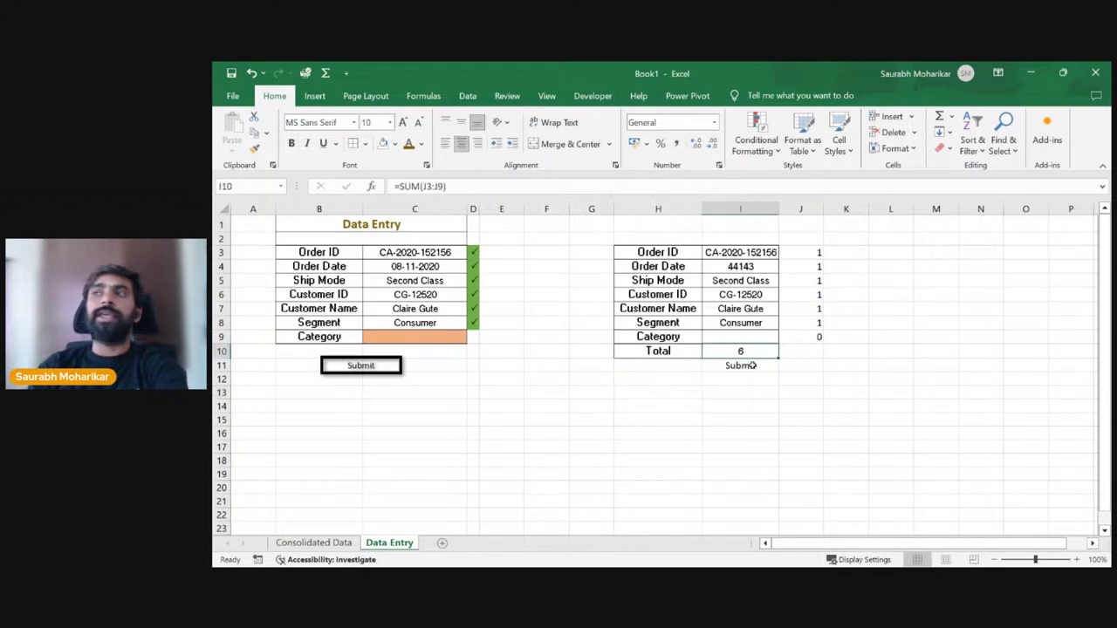
left_click(426, 336)
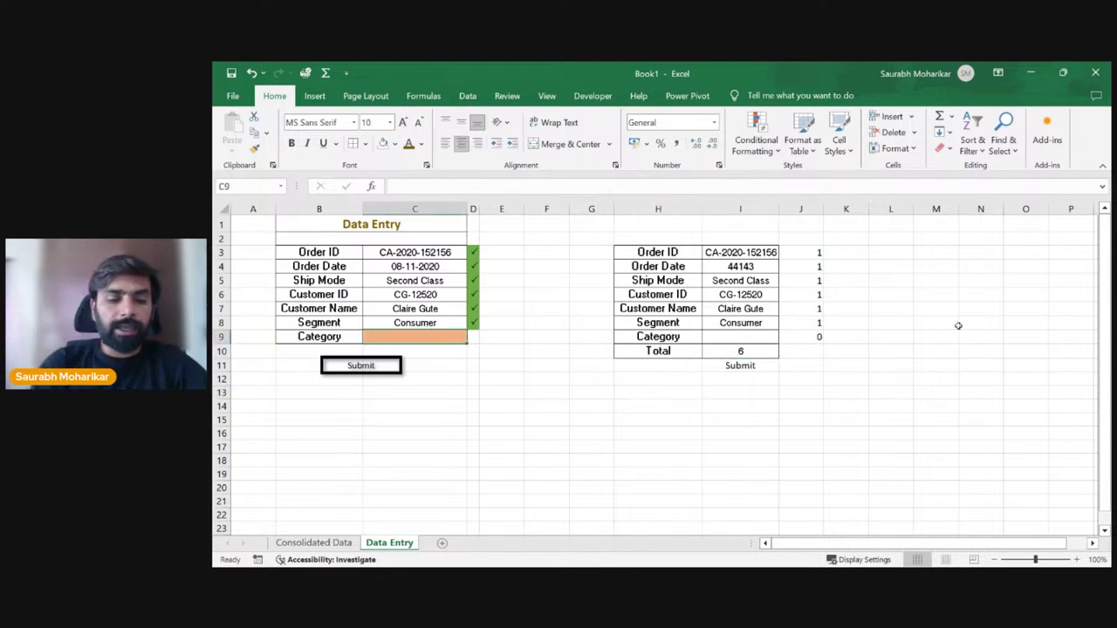
type("Funribu")
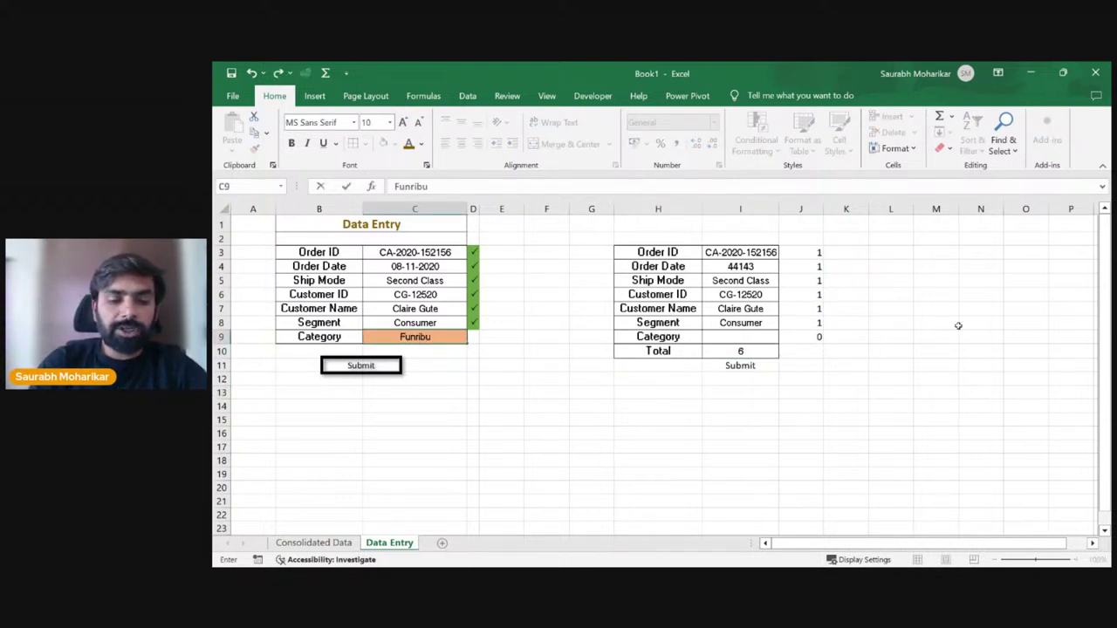
key("BackSpace")
key("BackSpace")
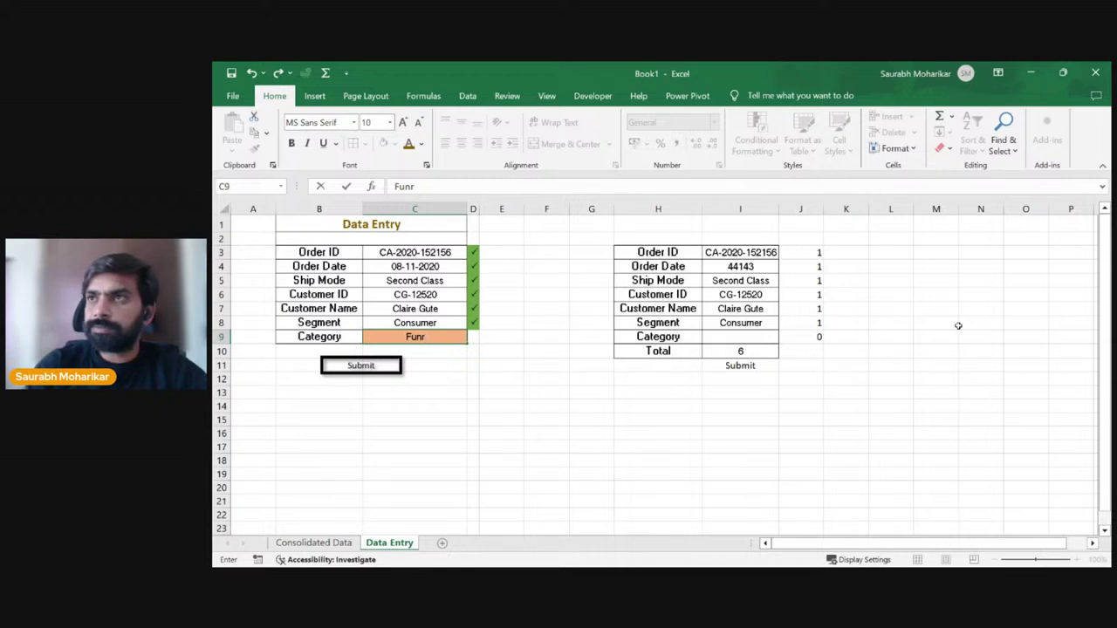
key("BackSpace")
key("BackSpace")
type("rnitur")
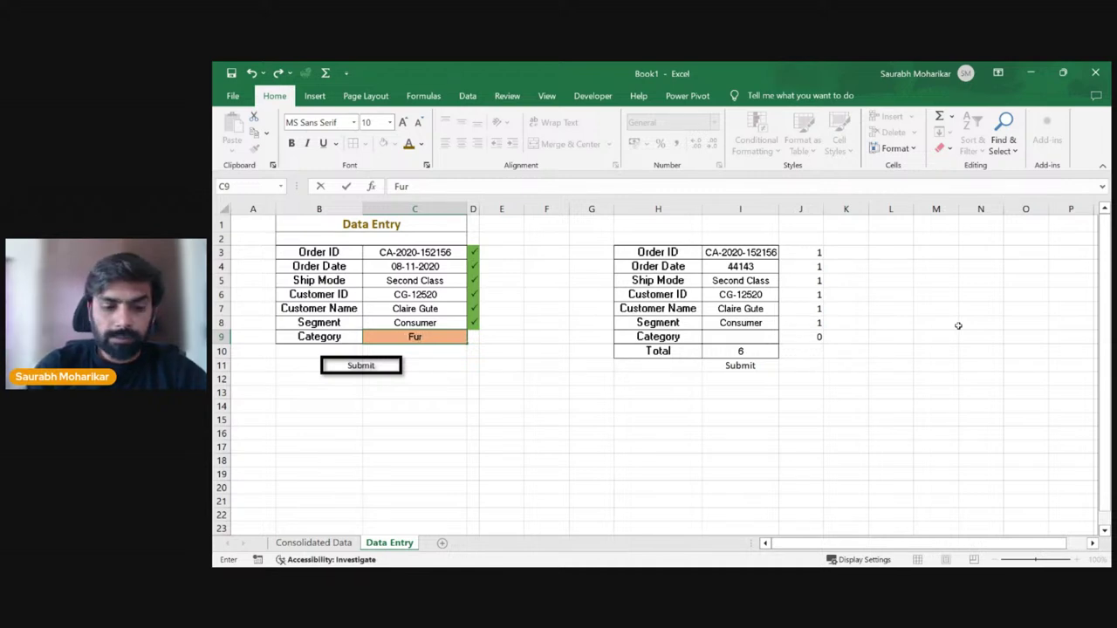
type("e")
key("Return")
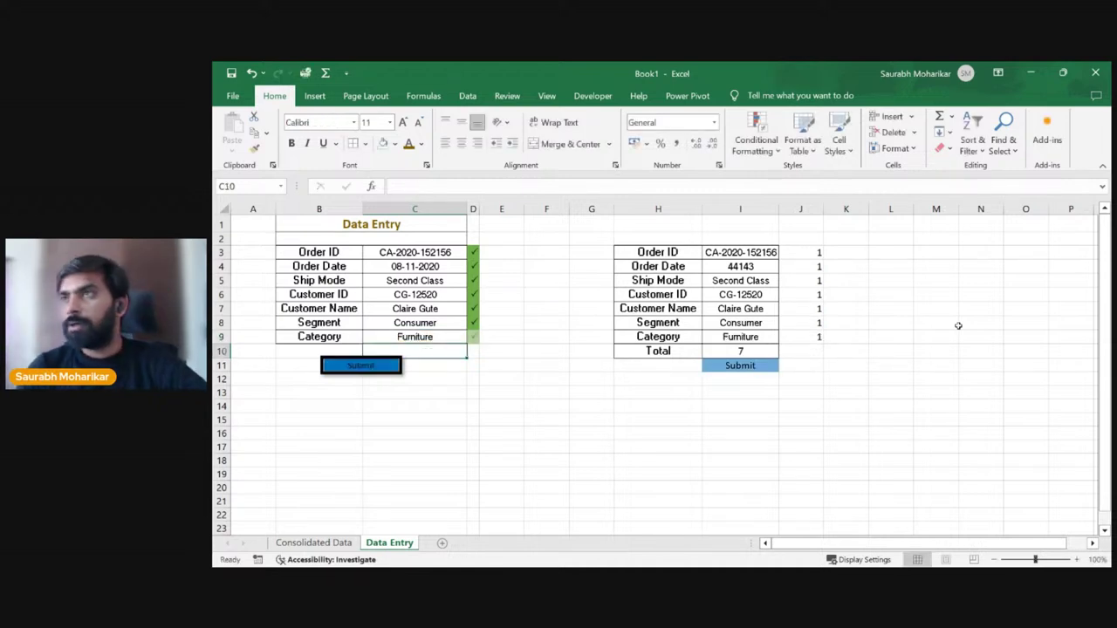
left_click(548, 405)
left_click(366, 367)
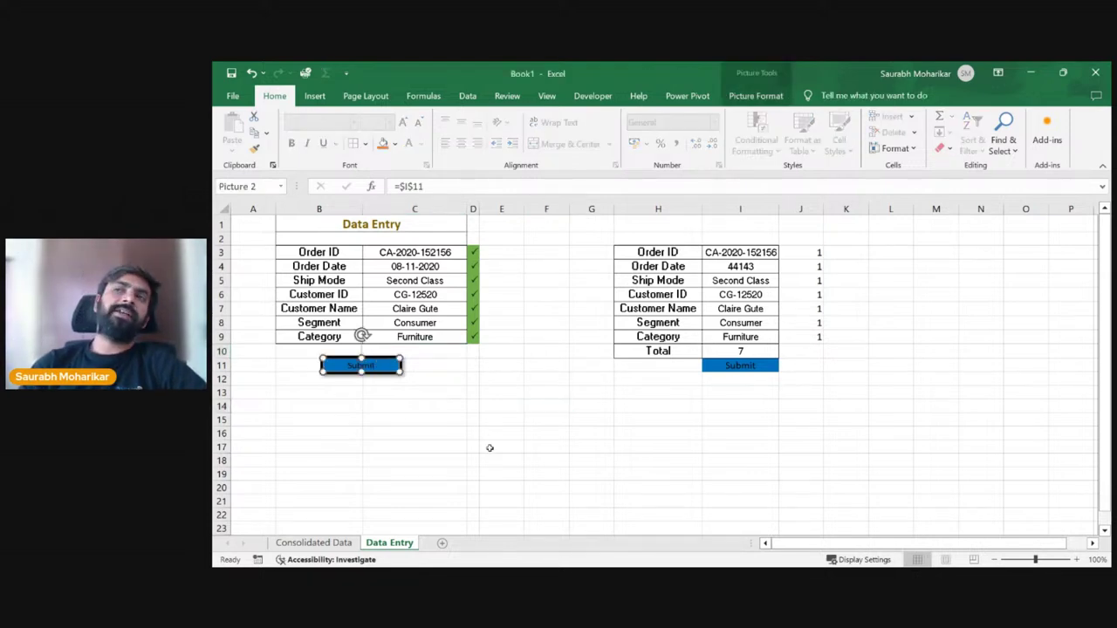
right_click(377, 363)
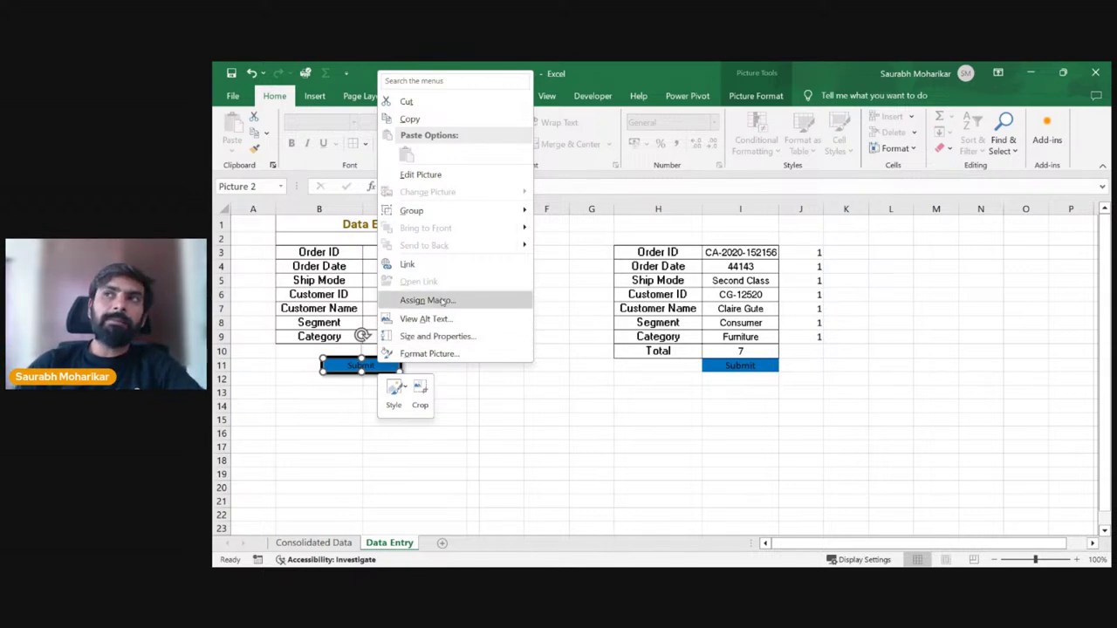
left_click(440, 300)
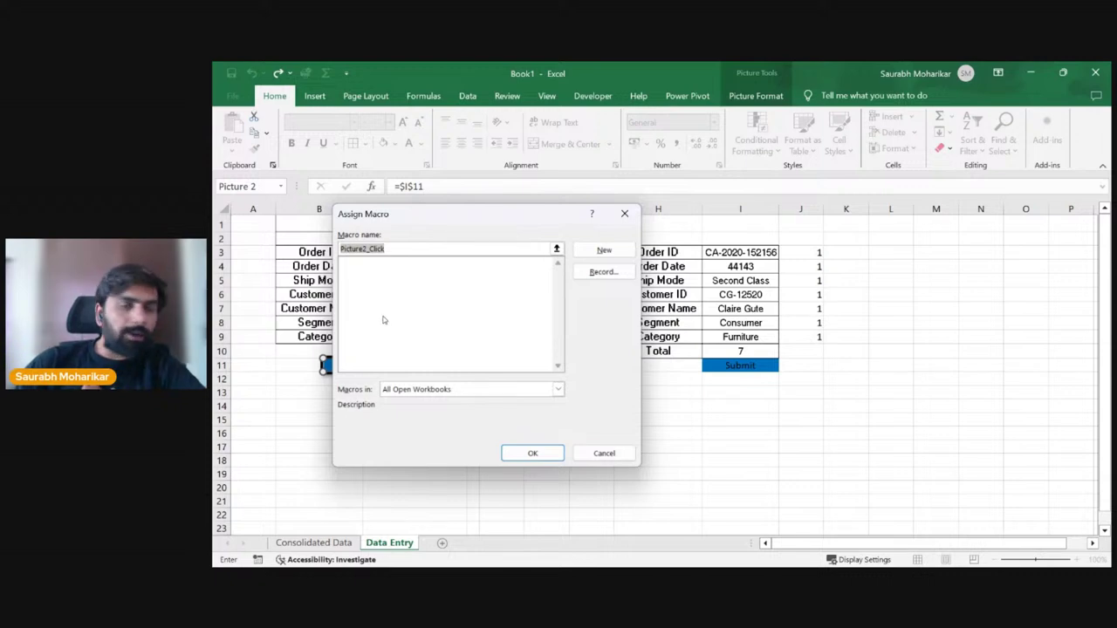
left_click(604, 453)
left_click(588, 371)
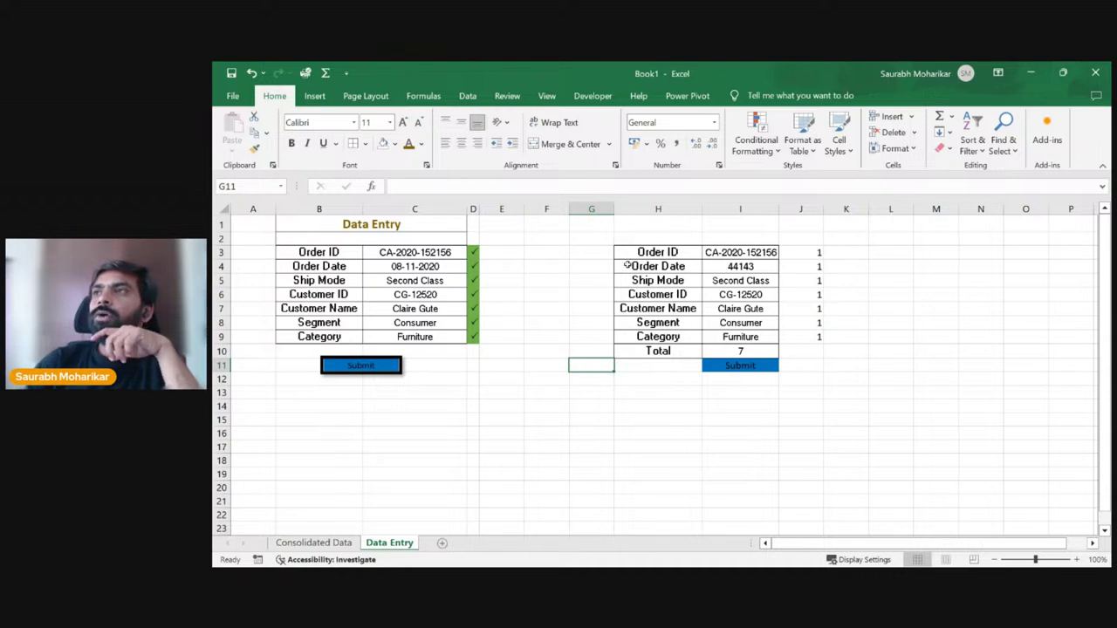
left_click_drag(673, 253, 742, 353)
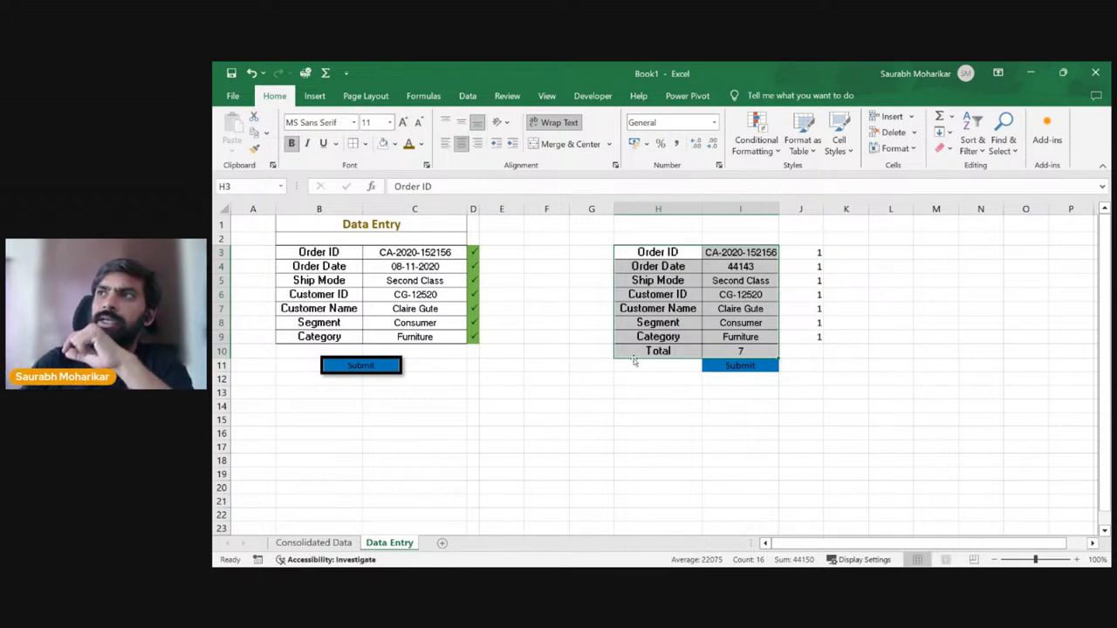
left_click(673, 254)
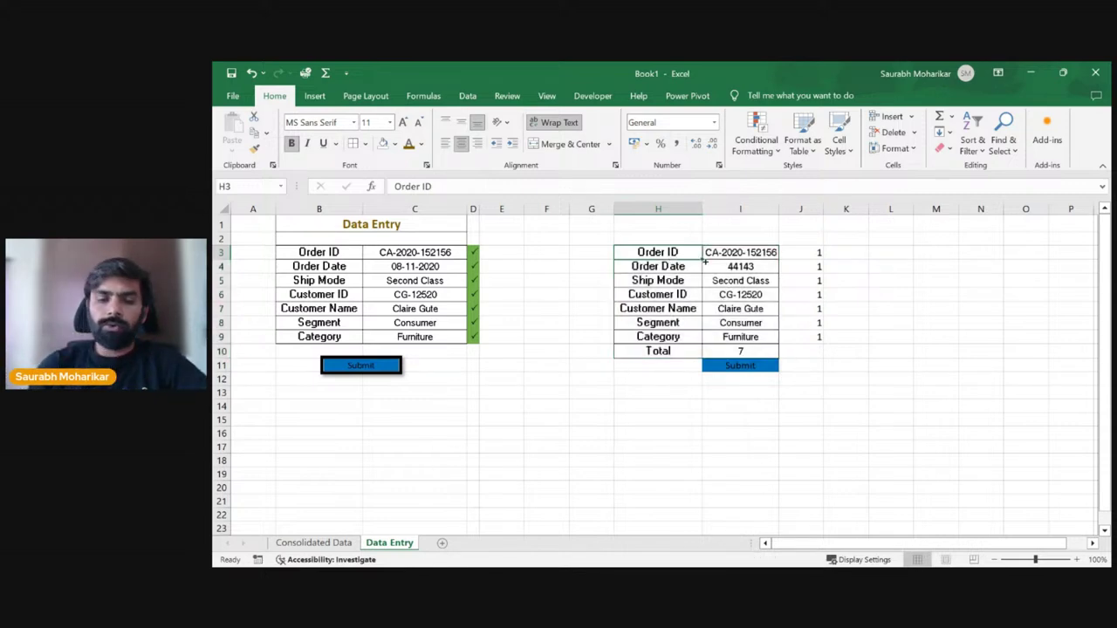
left_click_drag(704, 261, 772, 254)
key("ctrl+c")
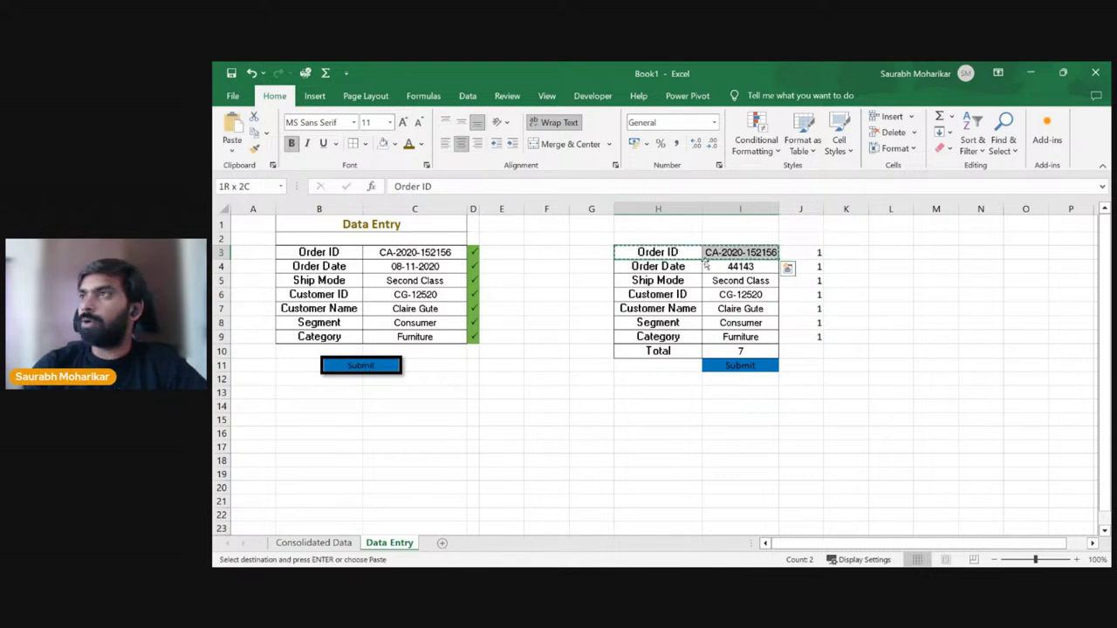
left_click(807, 449)
key("ctrl+v")
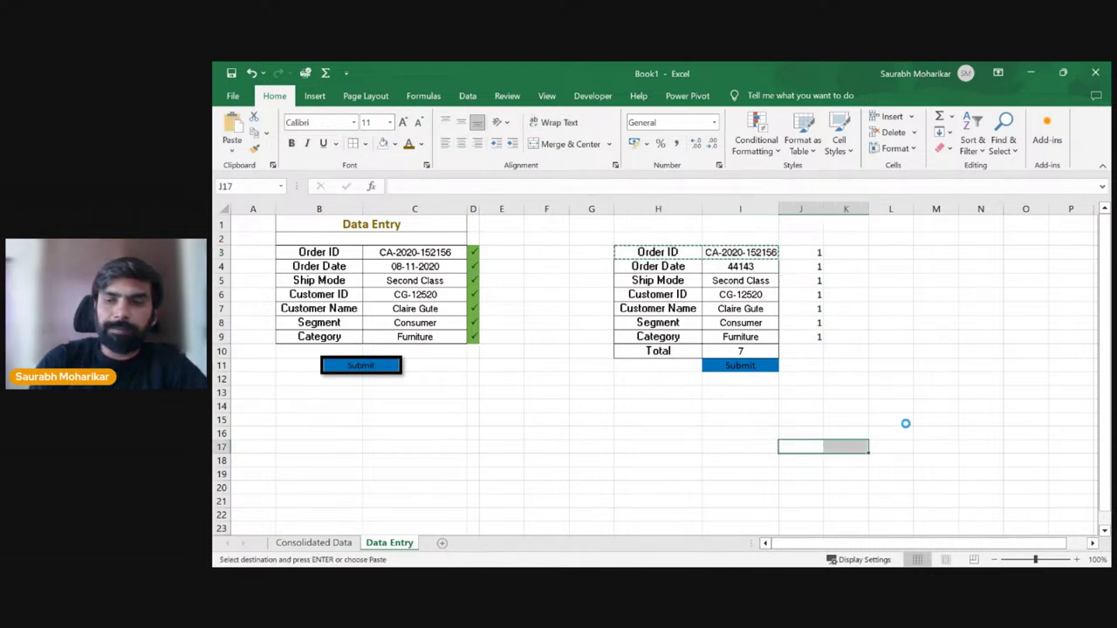
left_click(661, 262)
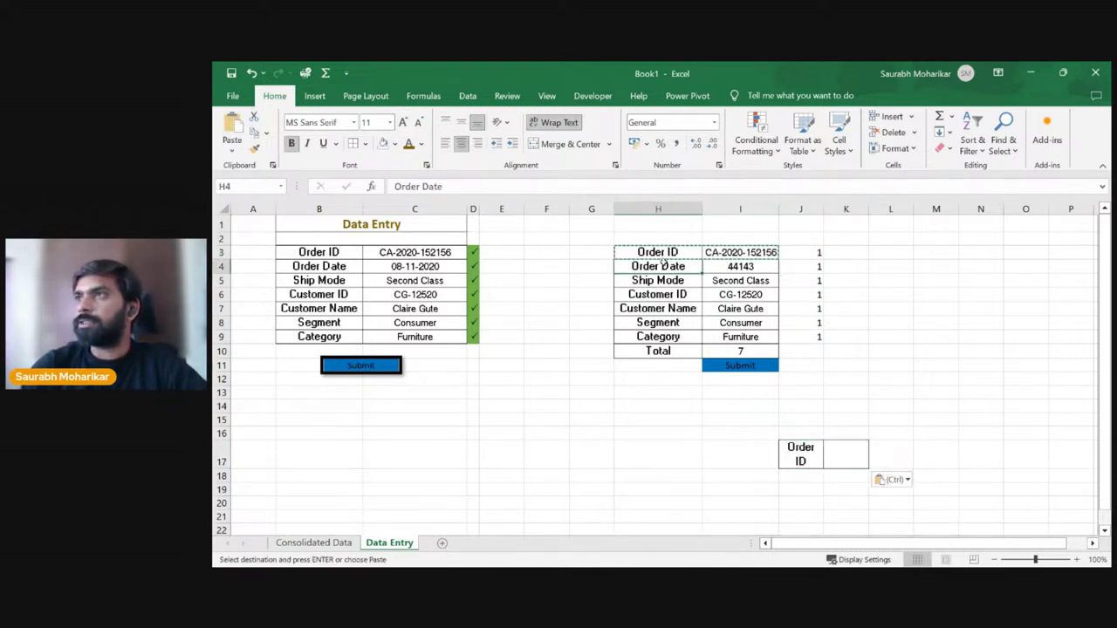
left_click_drag(673, 262, 737, 266)
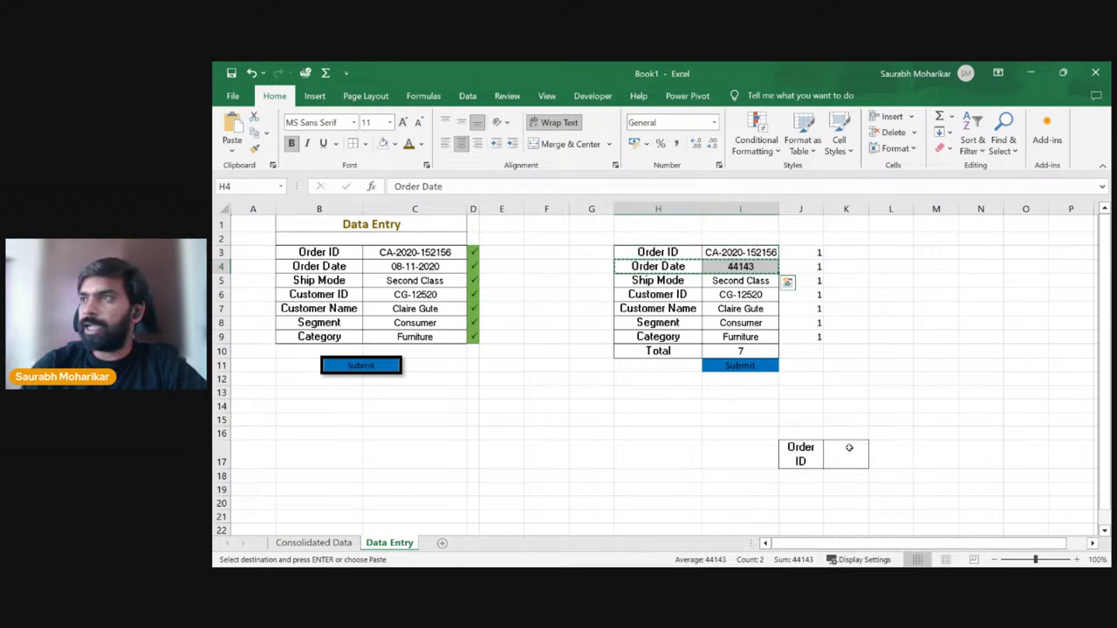
left_click(809, 476)
key("ctrl+v")
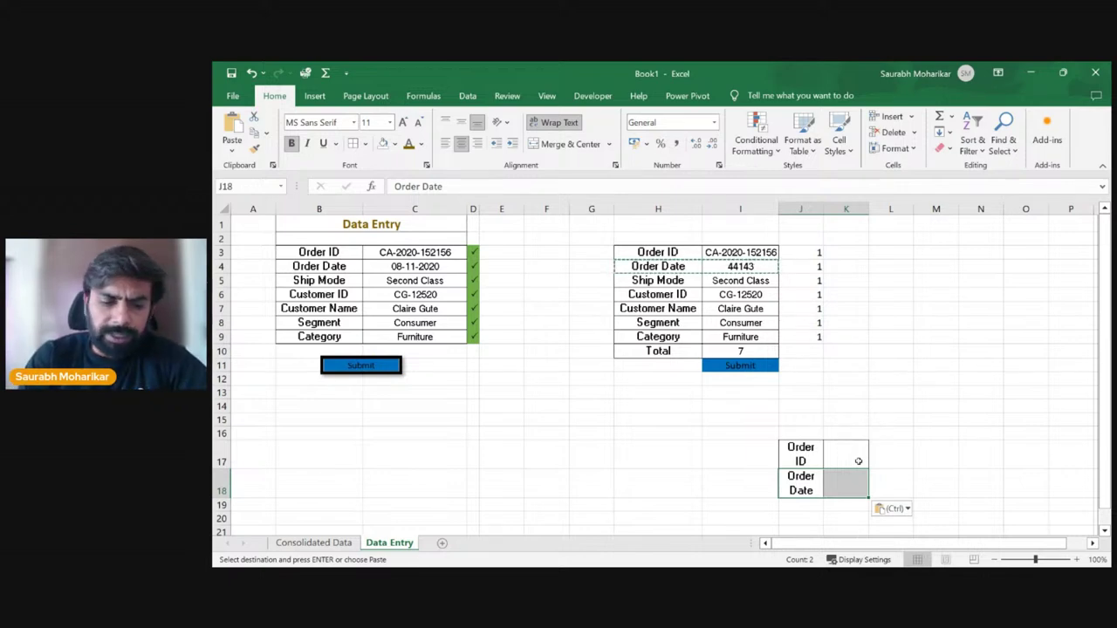
key("ctrl+z")
key("ctrl+z")
left_click(890, 420)
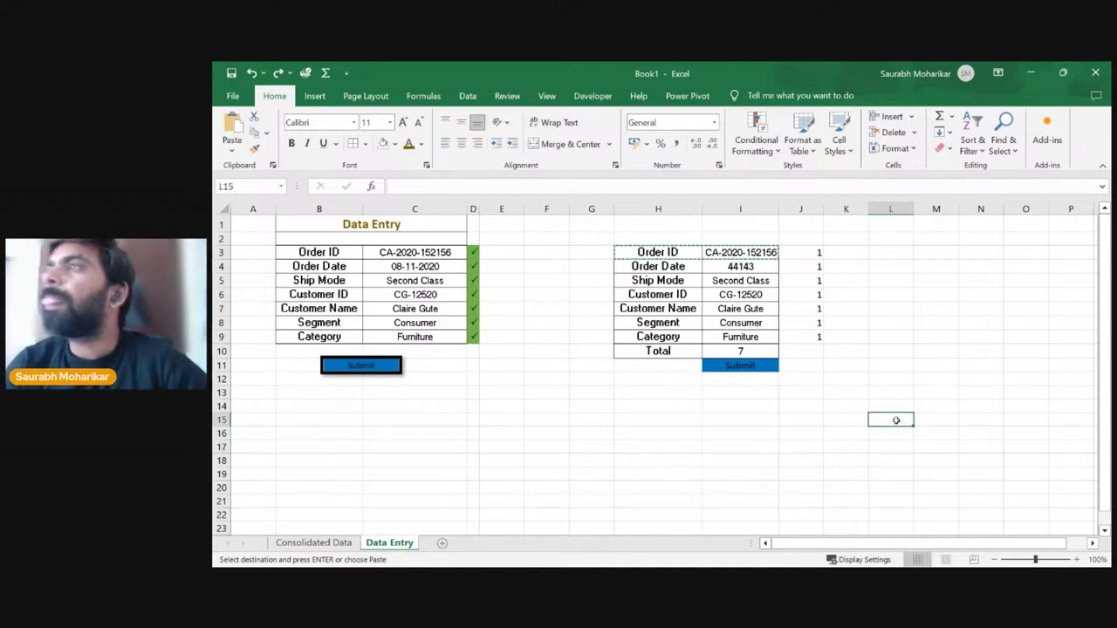
left_click(663, 252)
key("Return")
left_click(1030, 364)
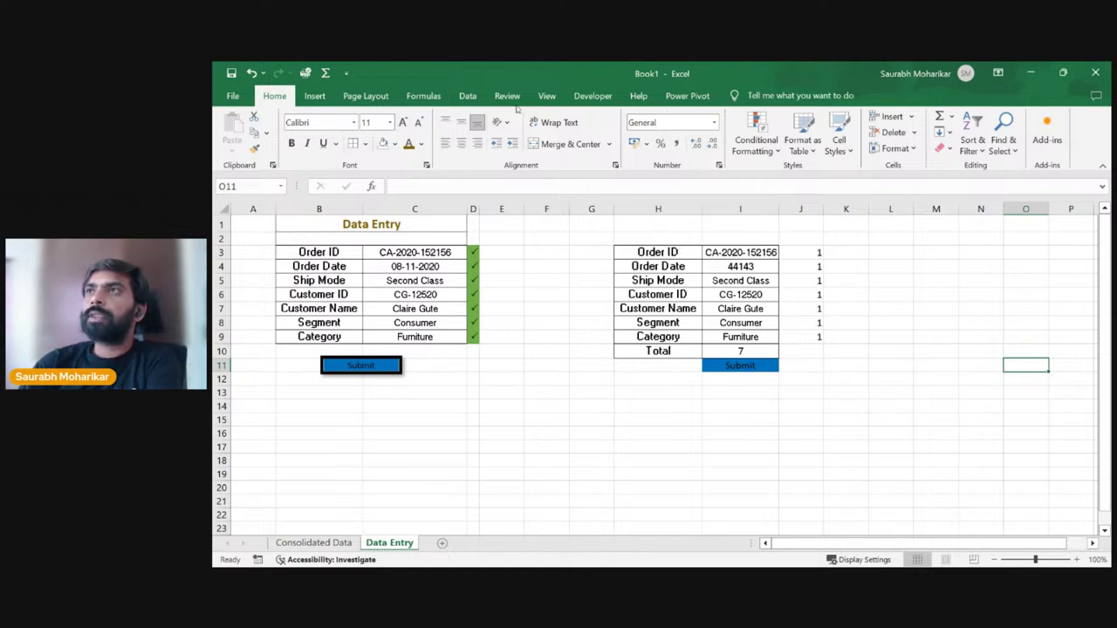
Step: Record a new macro named Consolidate_Data, stored in This Workbook
left_click(545, 96)
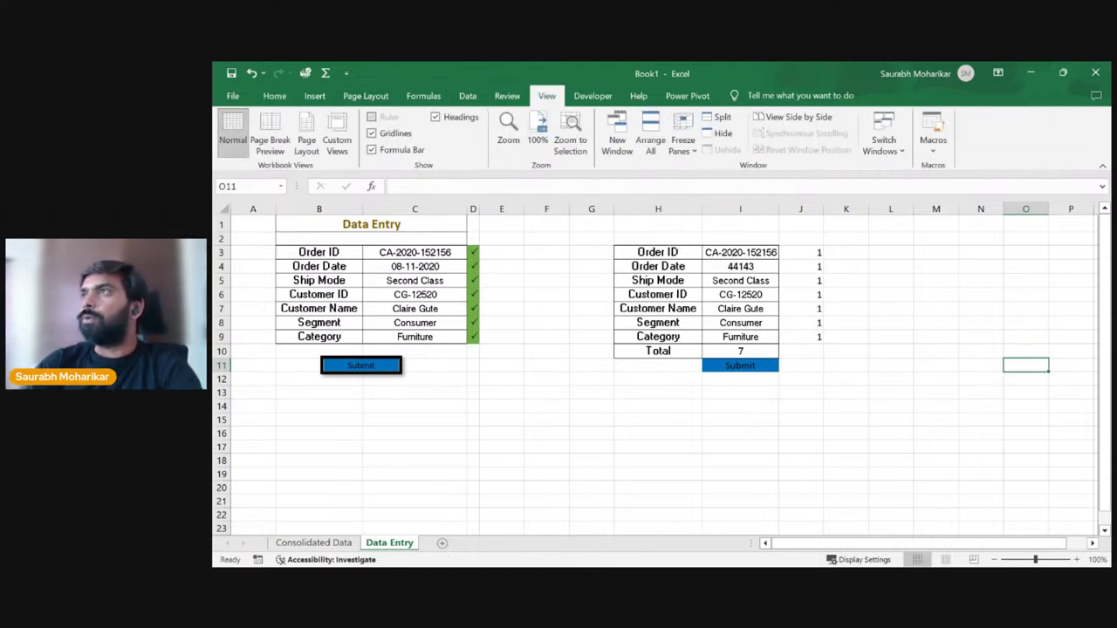
left_click(932, 148)
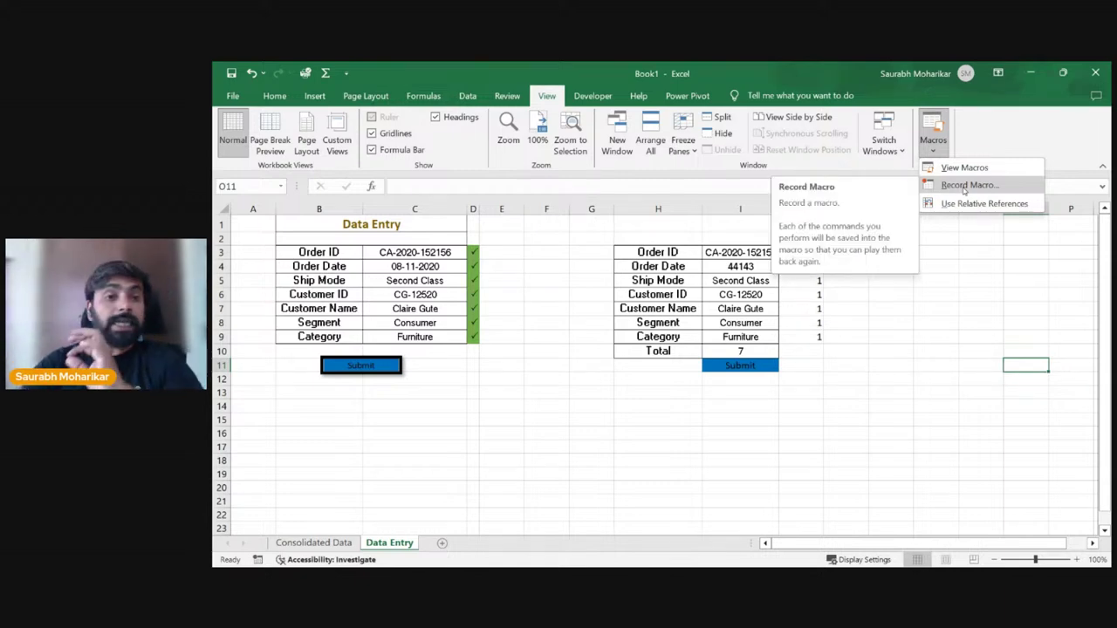
left_click(964, 185)
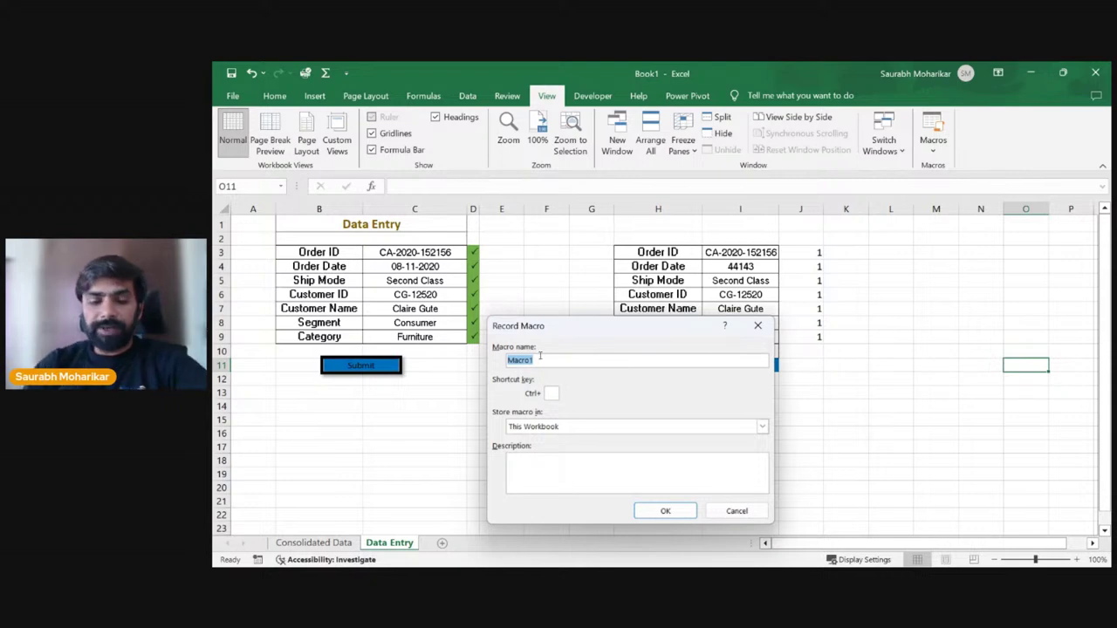
type("Merg")
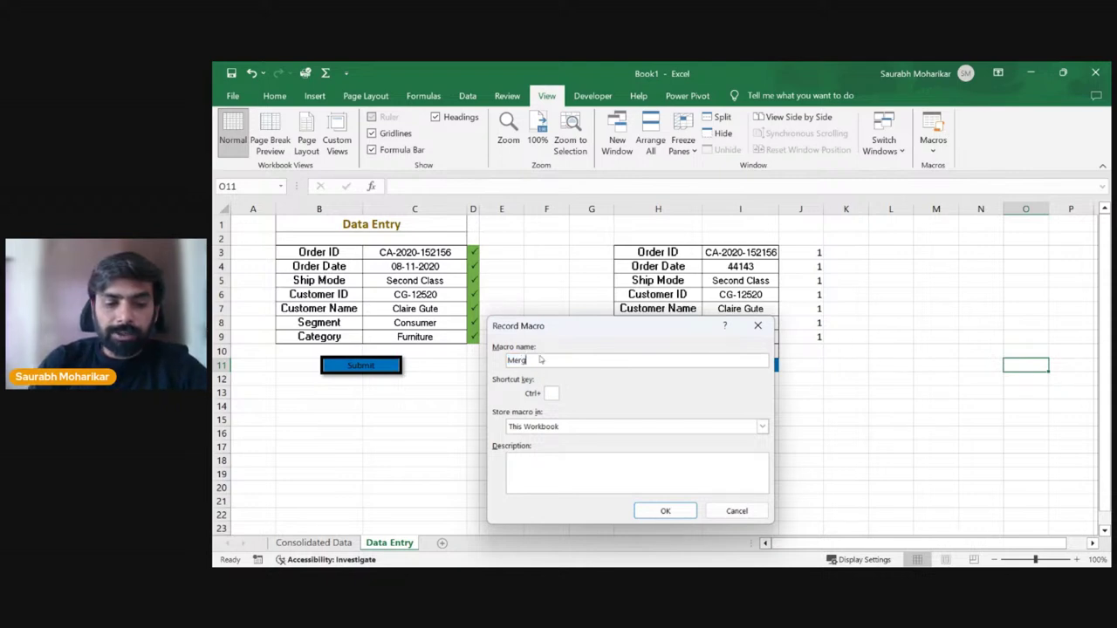
key("BackSpace")
key("BackSpace")
key("BackSpace")
key("BackSpace")
type("Co")
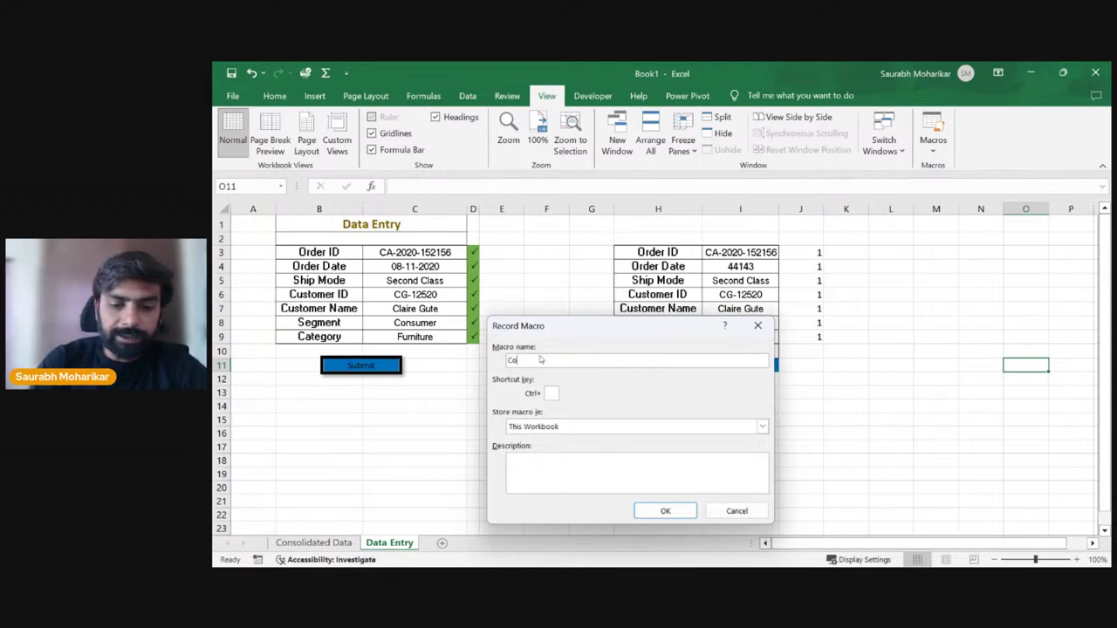
type("nsolidat")
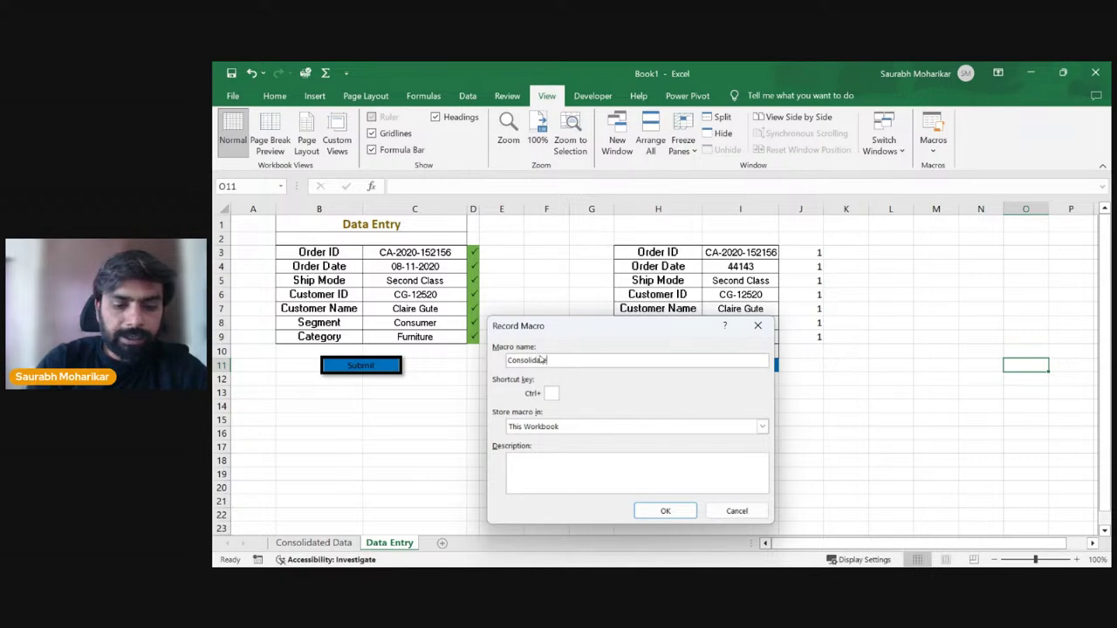
type("e_Date")
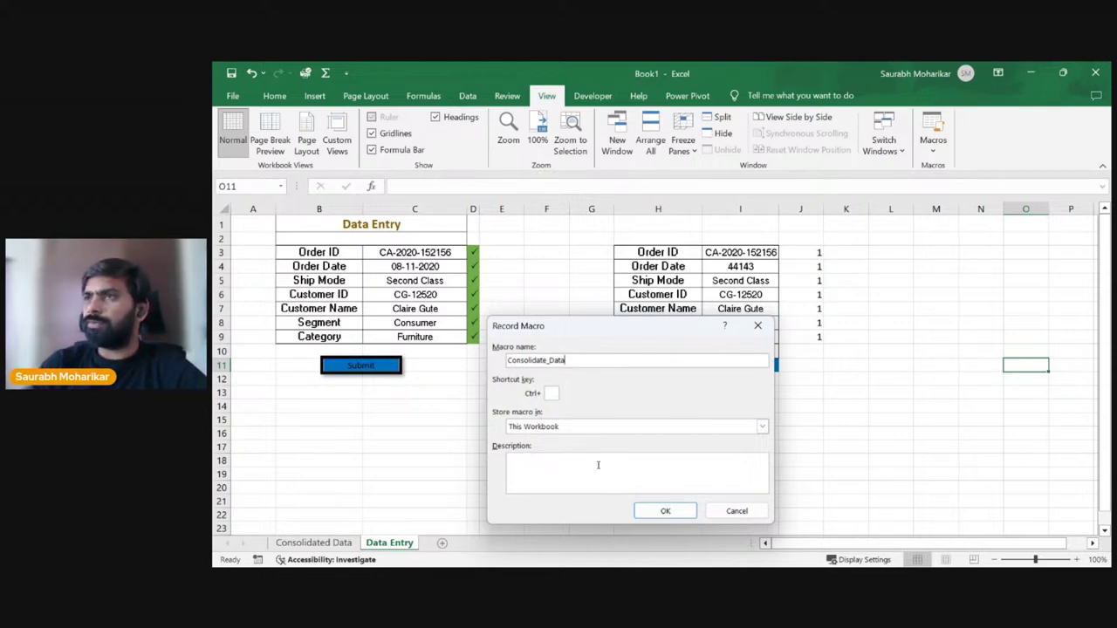
left_click(632, 476)
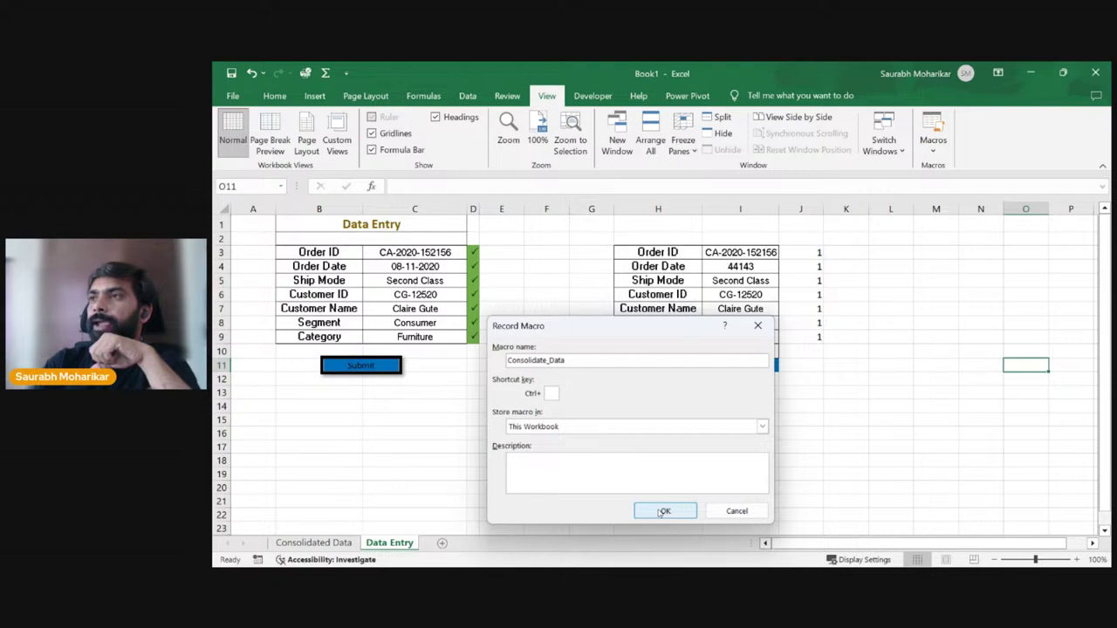
left_click(663, 511)
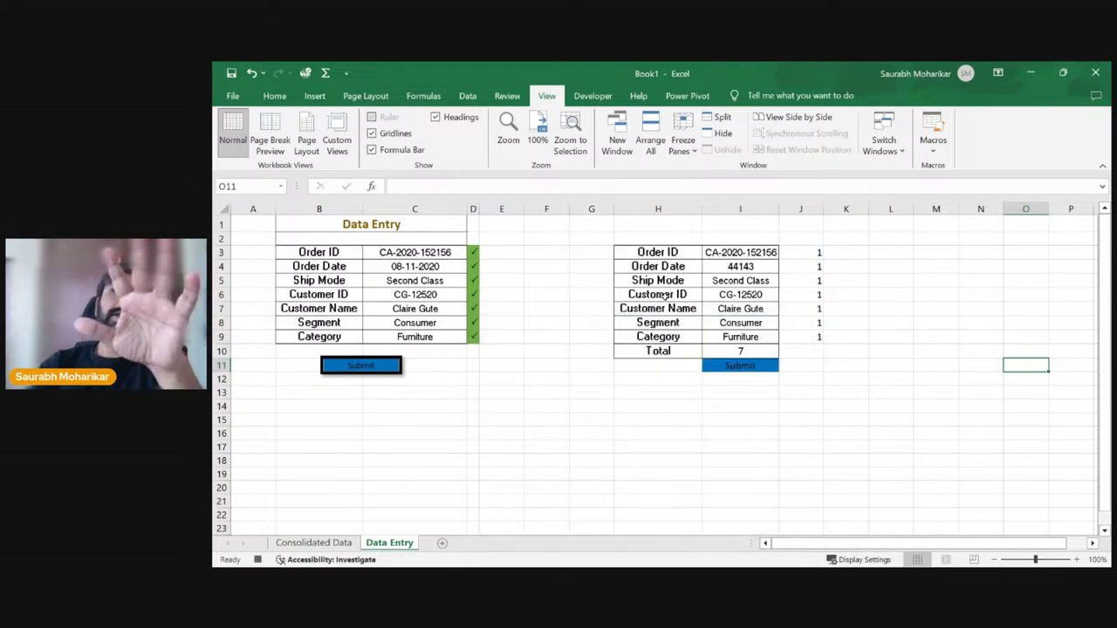
Step: Paste the form's I3:I9 values into Consolidated Data row 2 as transposed values only
left_click_drag(738, 253, 740, 338)
key("super+c")
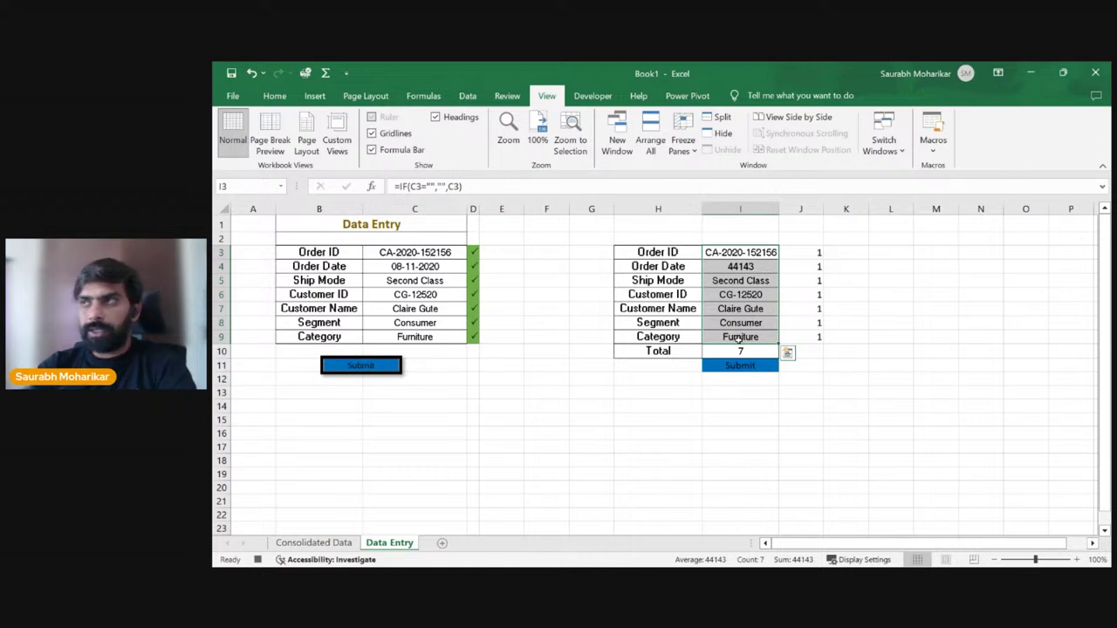
left_click(332, 543)
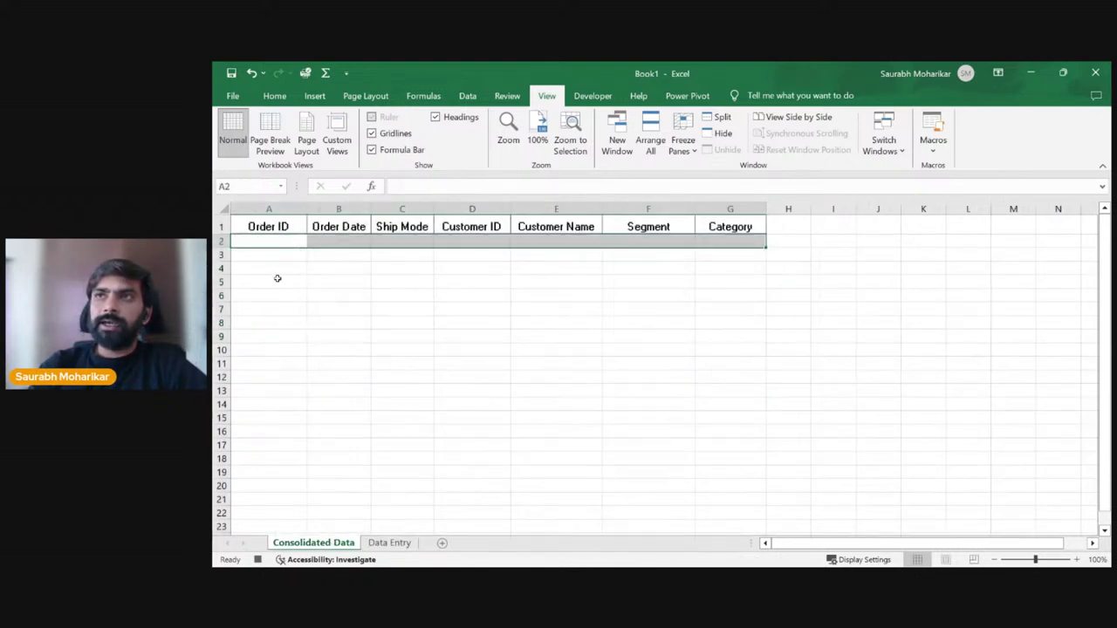
left_click(285, 240)
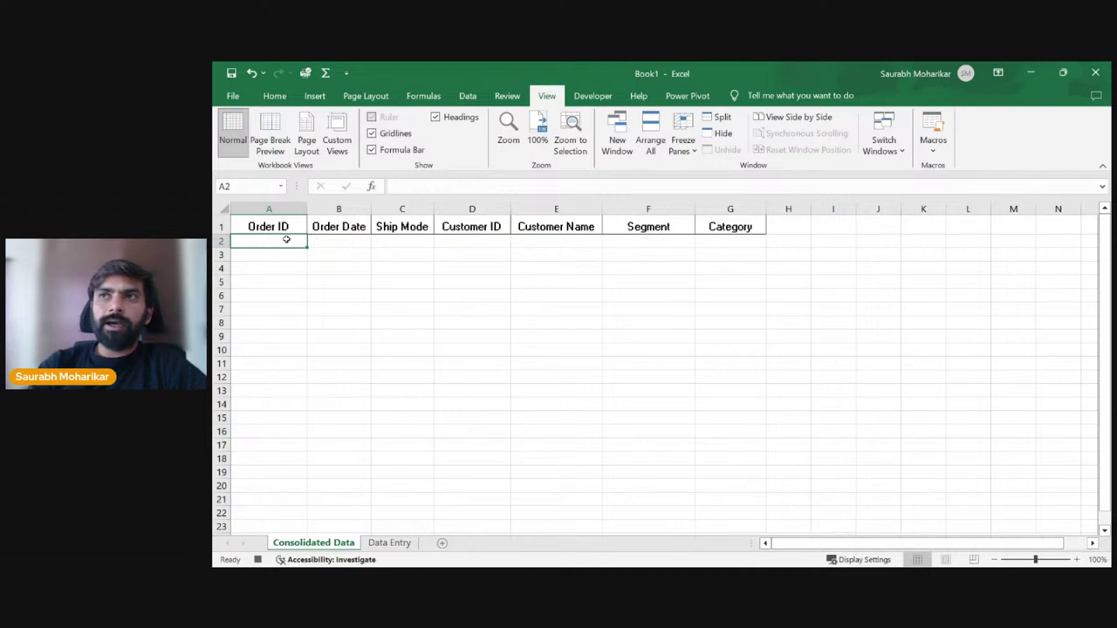
right_click(285, 240)
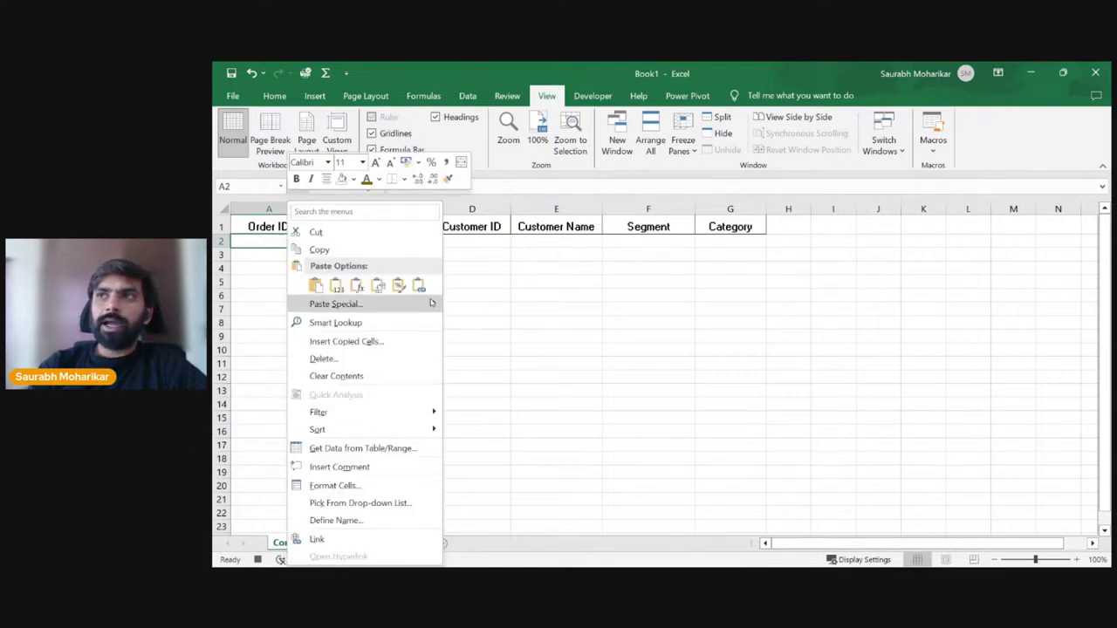
mouse_move(430, 302)
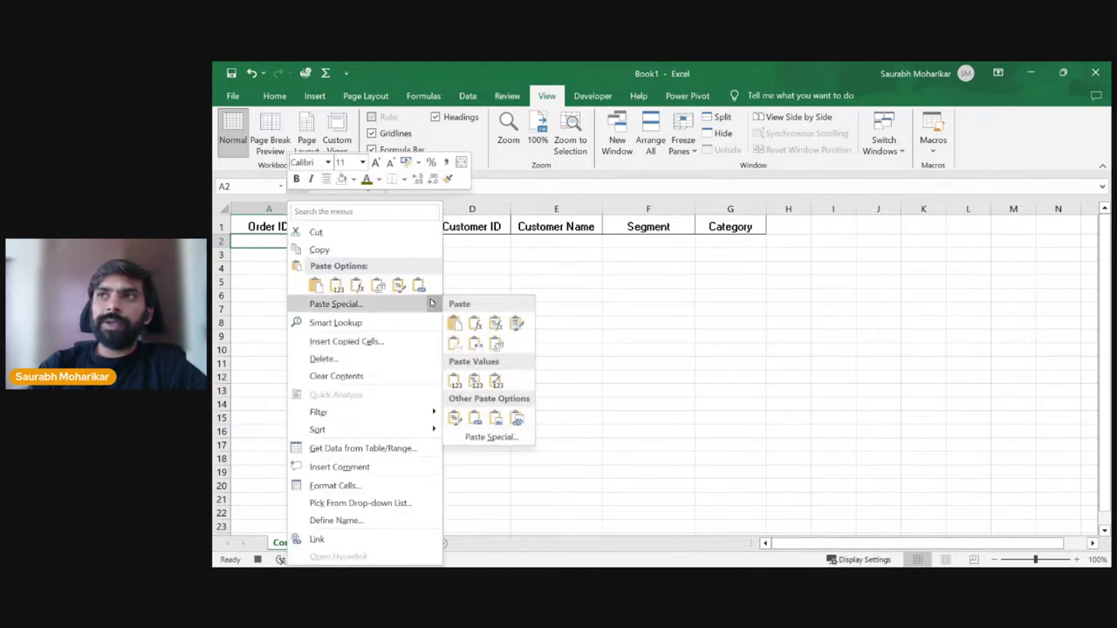
left_click(506, 438)
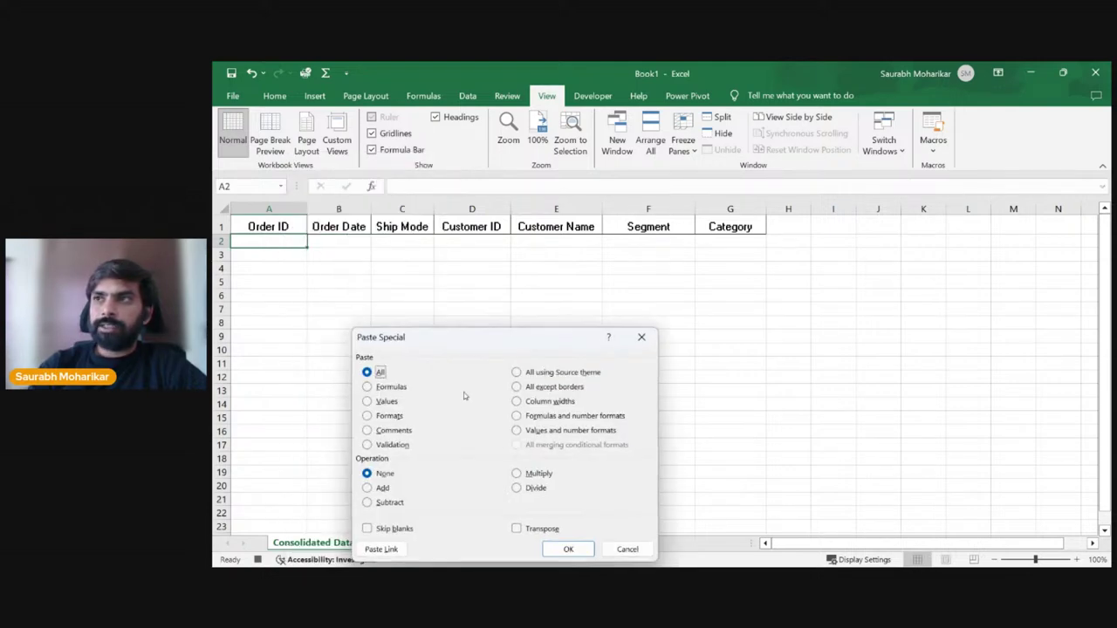
left_click(367, 401)
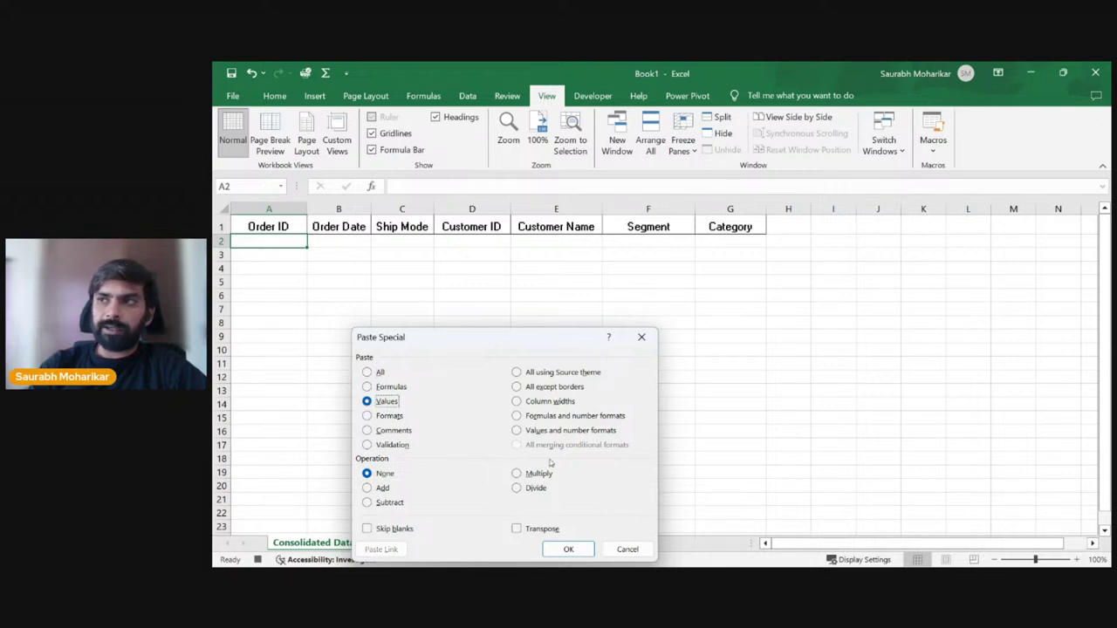
left_click(517, 528)
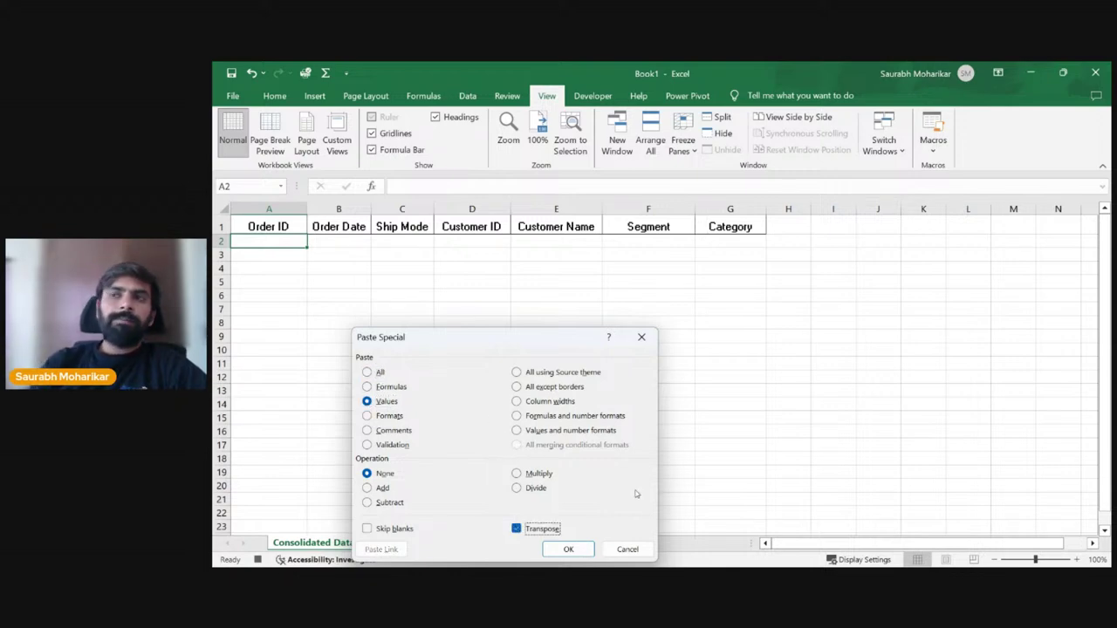
left_click(569, 548)
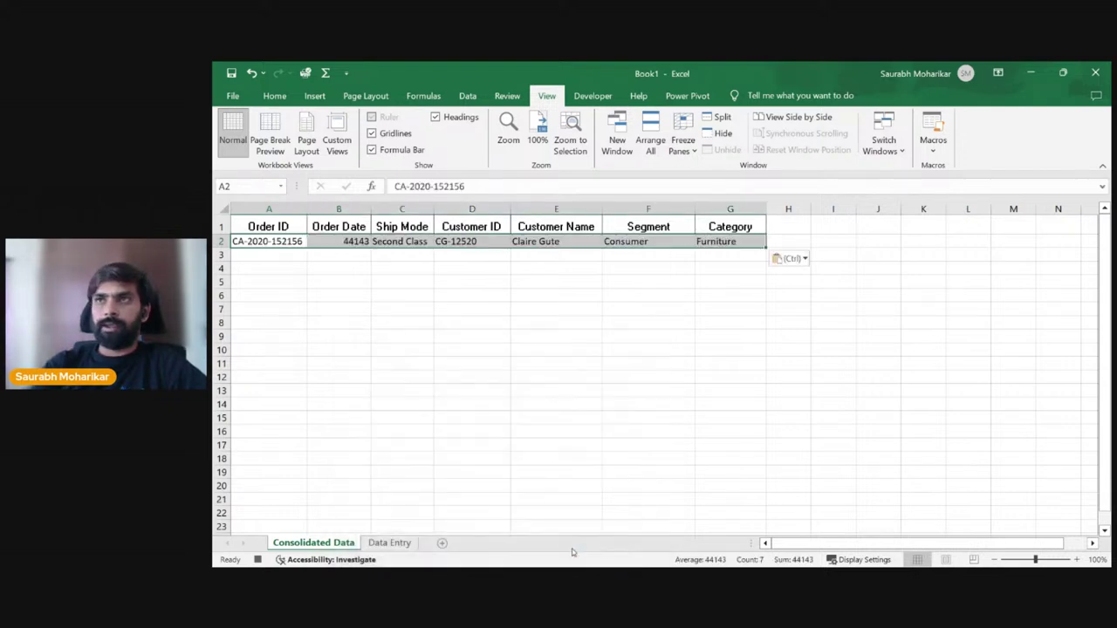
Step: Clear the Data Entry input cells C3:C9 and stop the macro recording
left_click(397, 542)
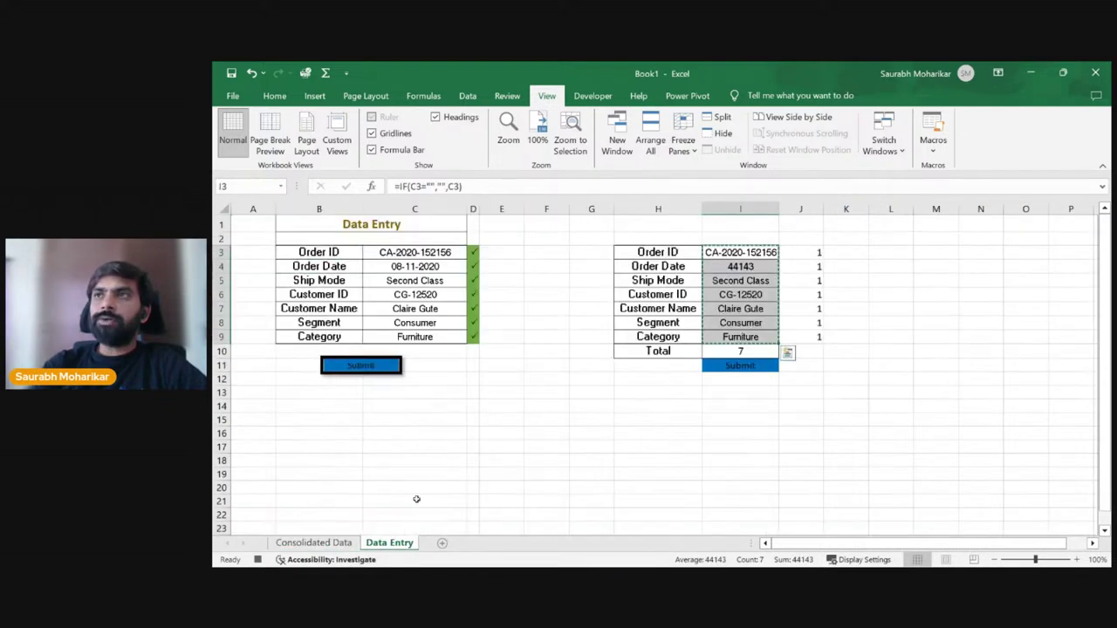
left_click_drag(415, 253, 429, 334)
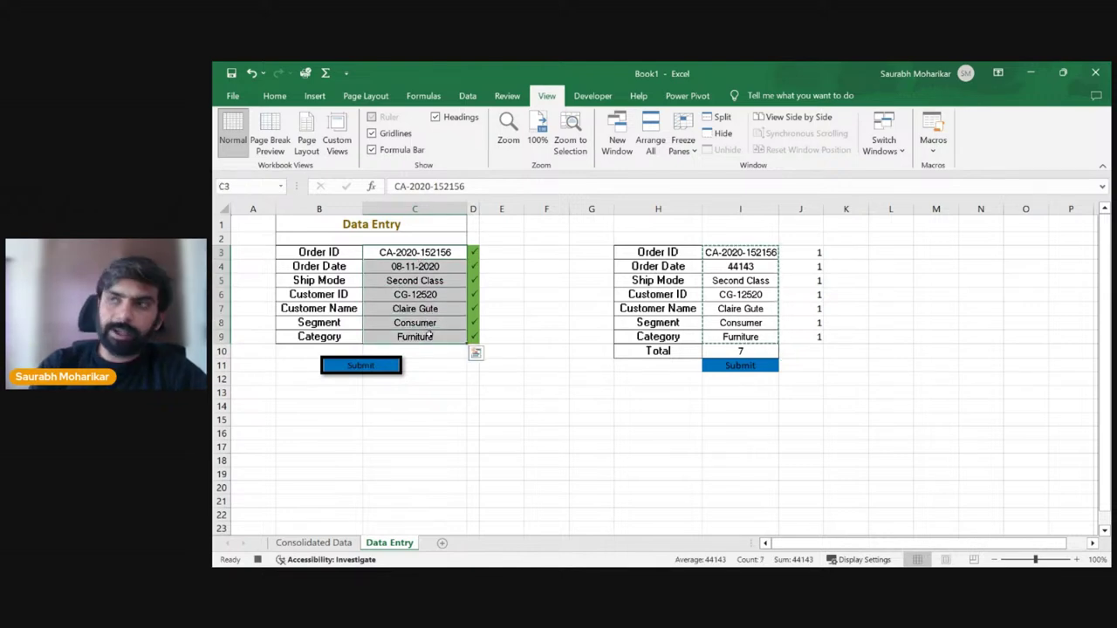
key("Delete")
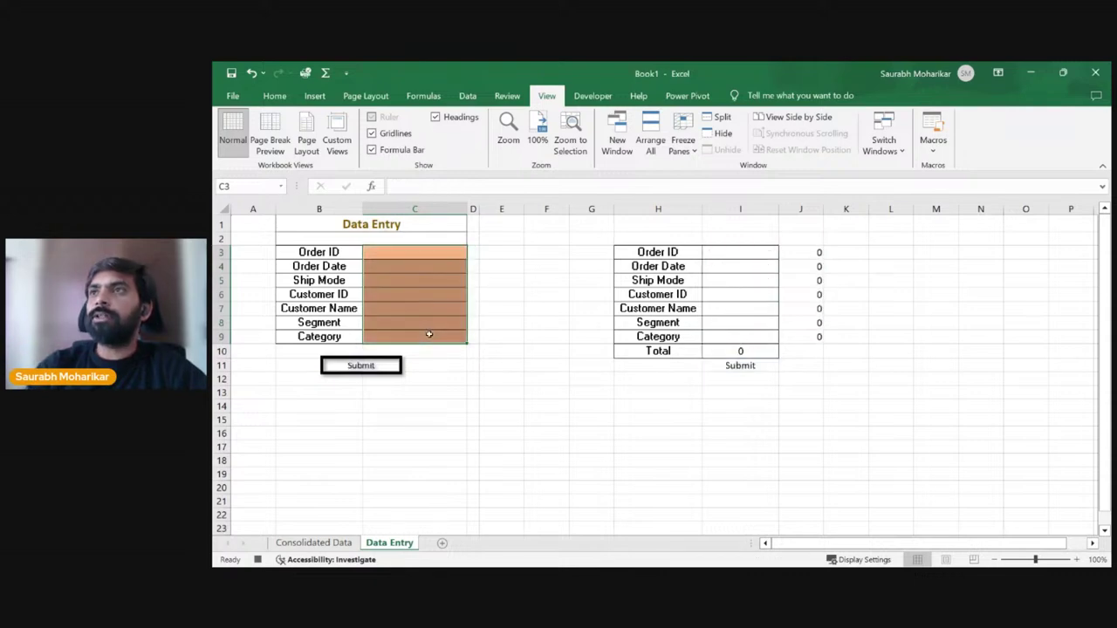
left_click(424, 252)
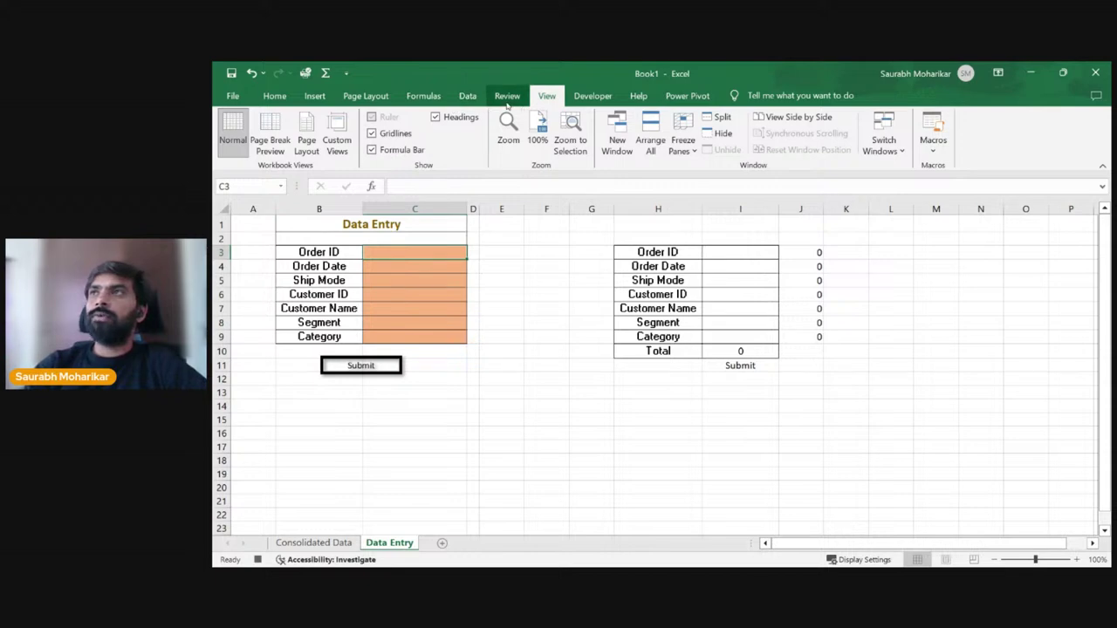
left_click(936, 144)
left_click(965, 185)
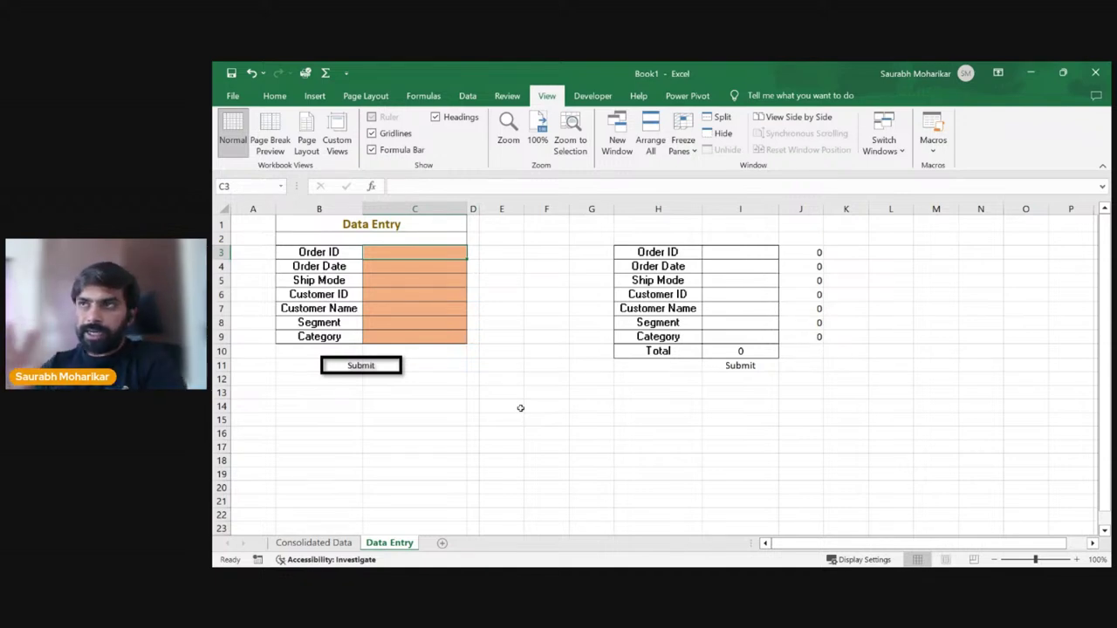
left_click(514, 350)
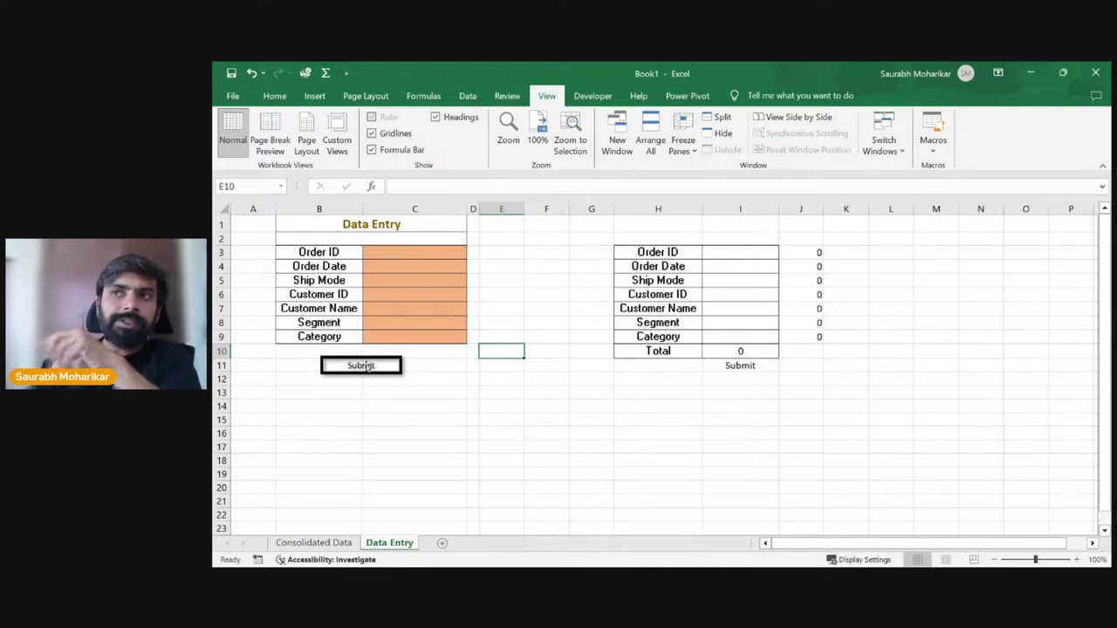
left_click(316, 544)
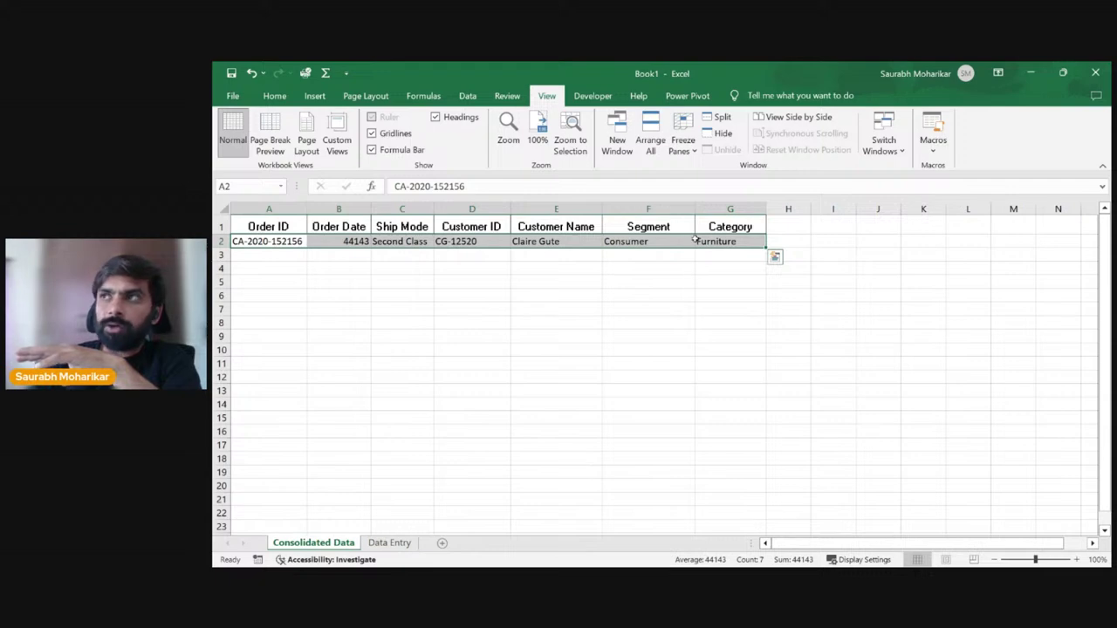
left_click(394, 544)
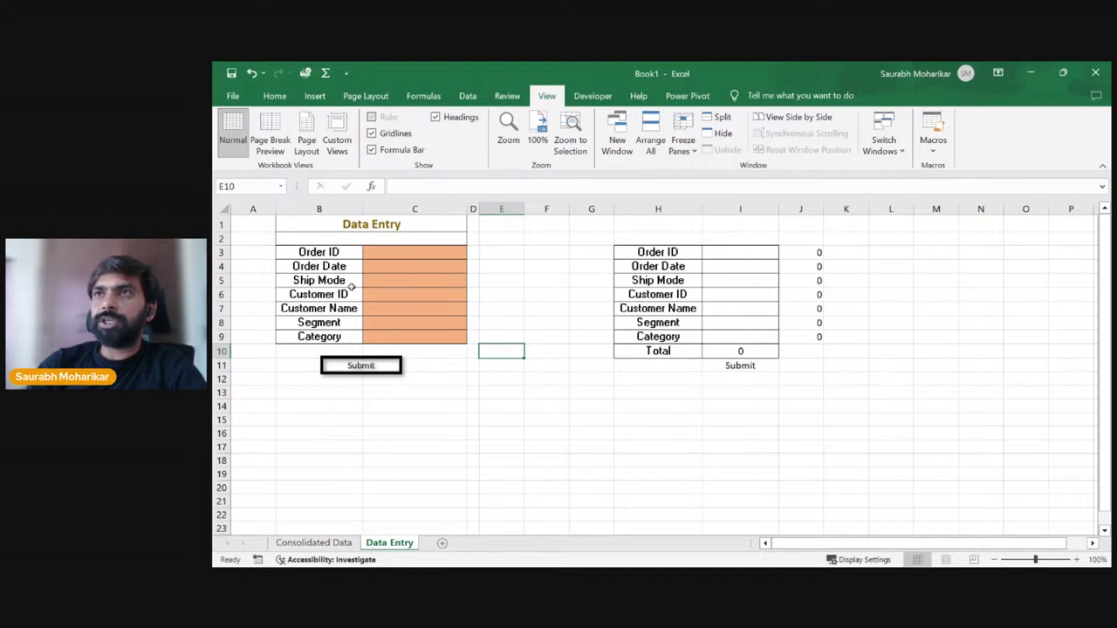
Step: Enter Order ID 2153, Order Date 18/11/2023 and Ship Mode Standard in the form
left_click(415, 257)
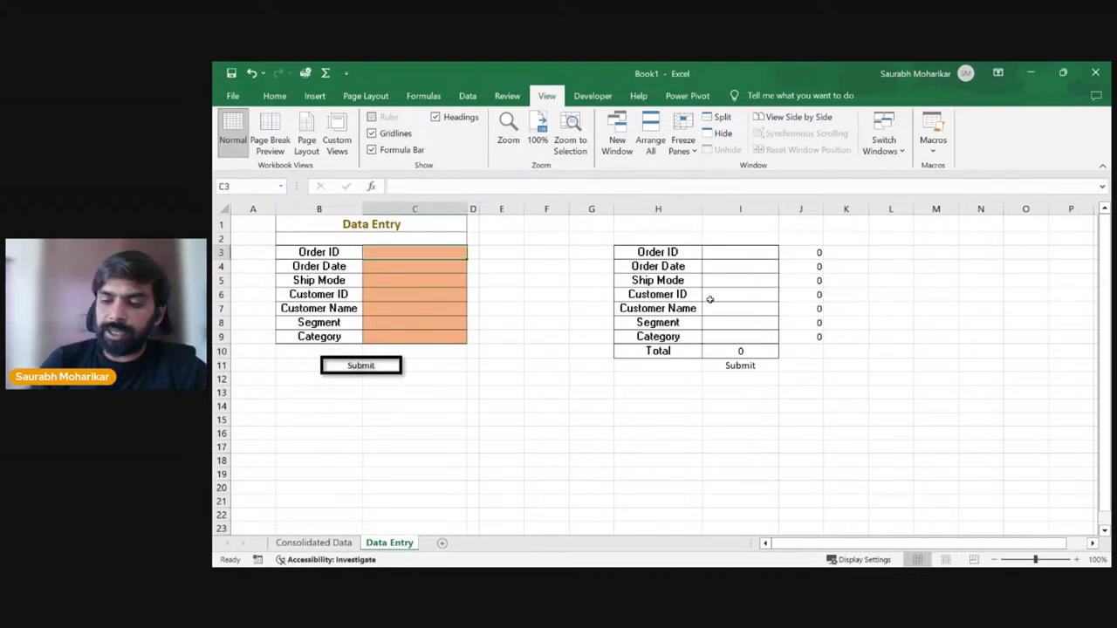
type("2153")
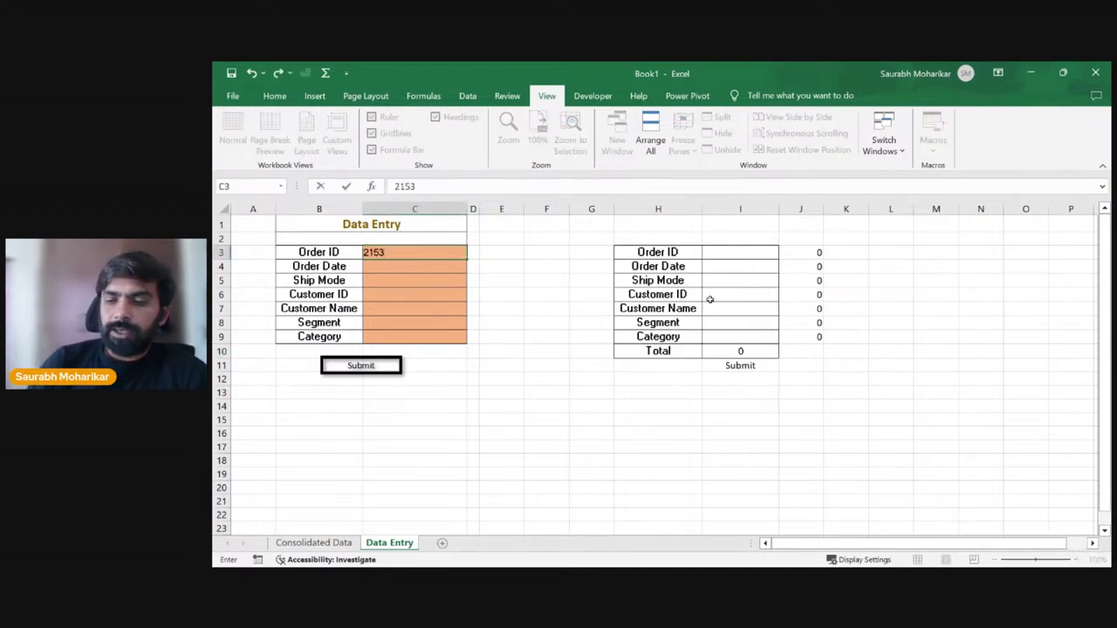
key("Return")
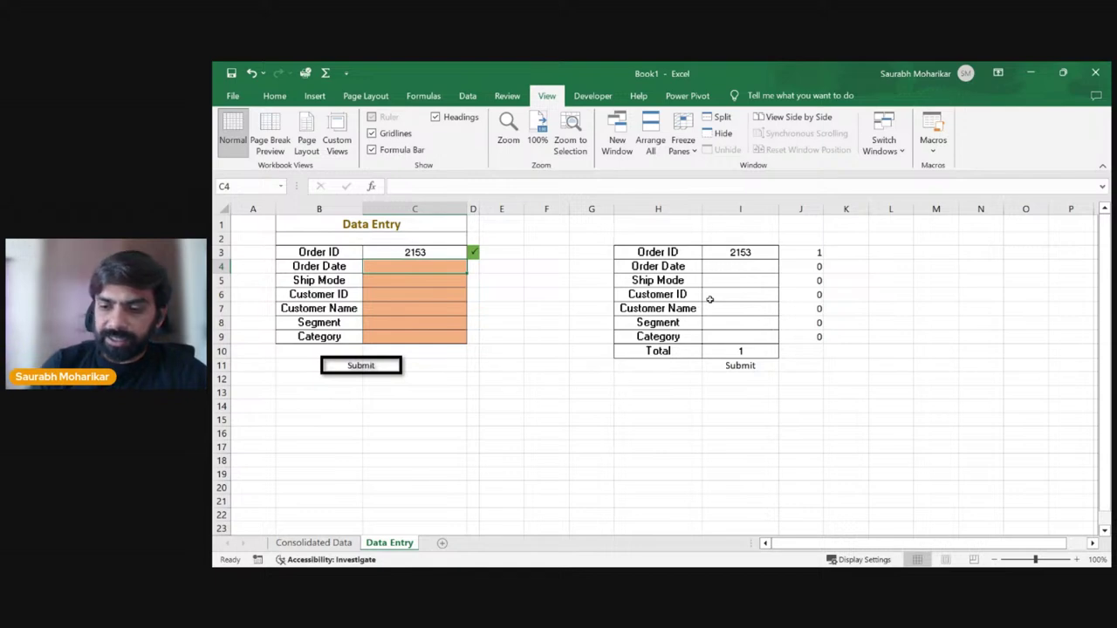
type("18/11/2")
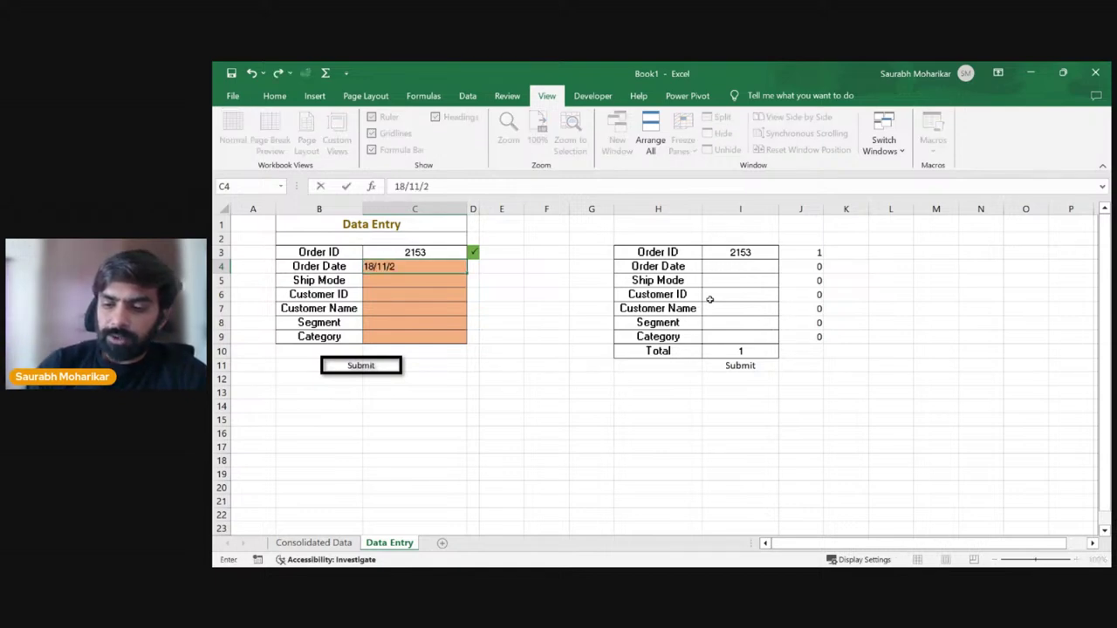
type("023")
key("Return")
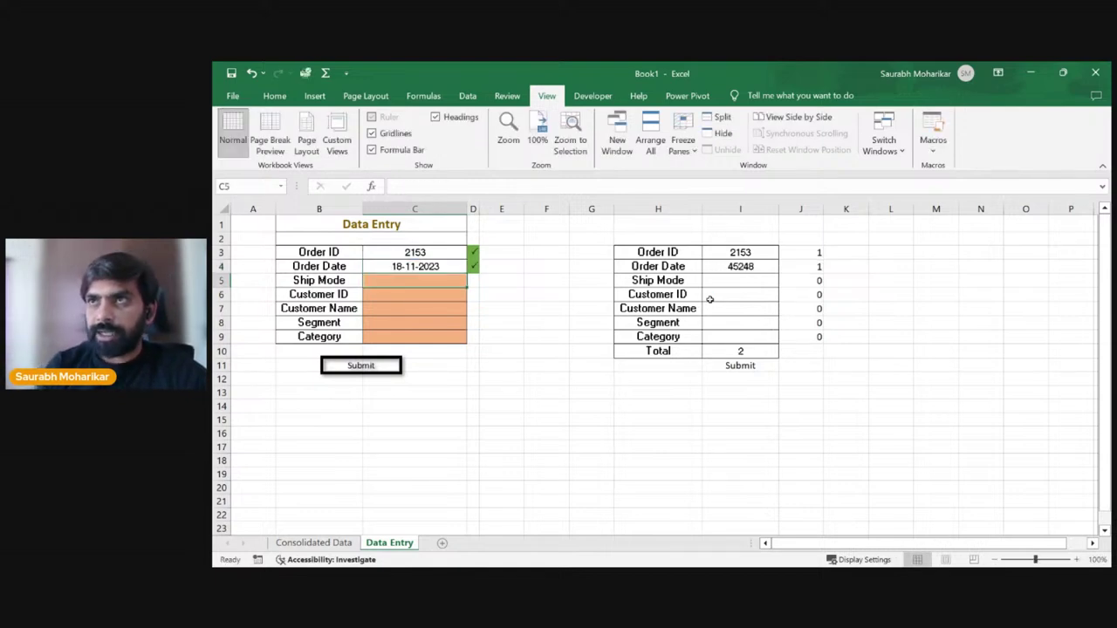
type("Satndard")
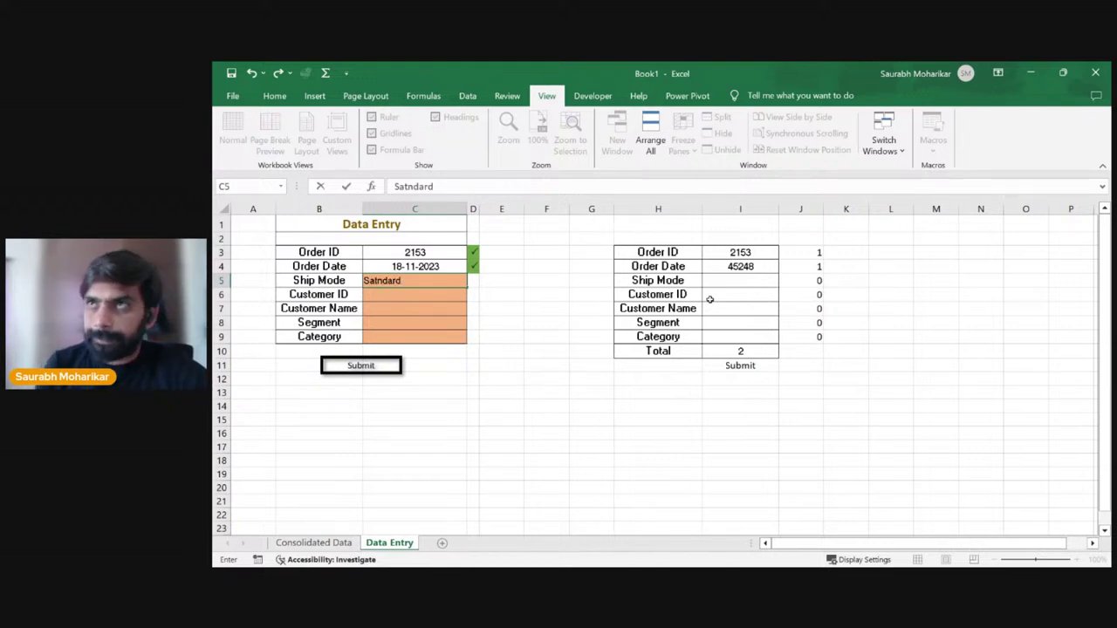
key("Return")
key("Up")
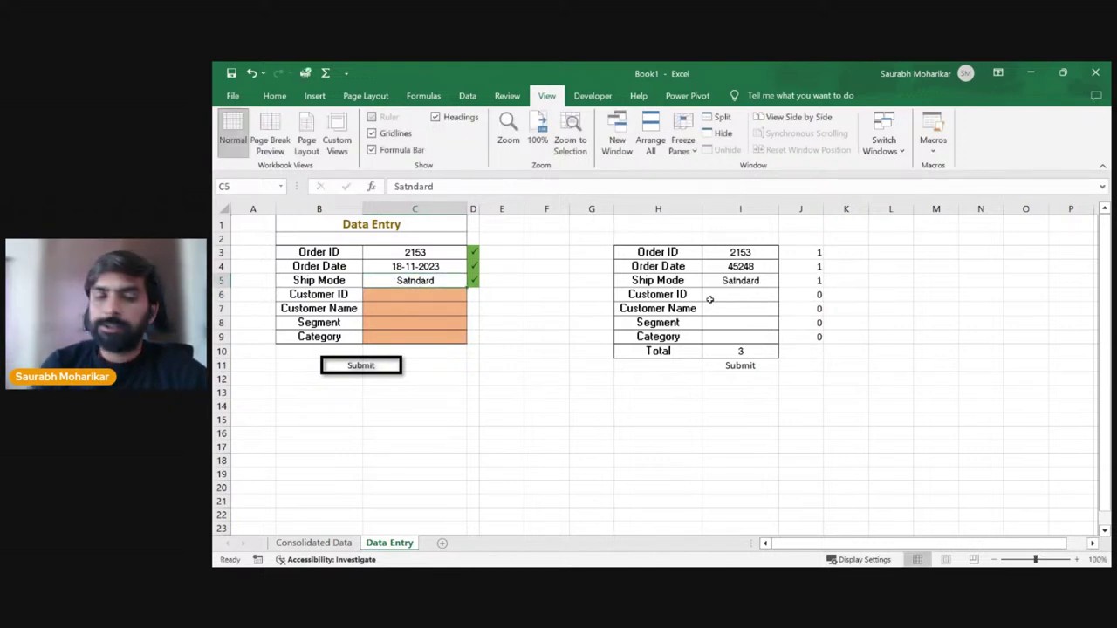
type("Standa")
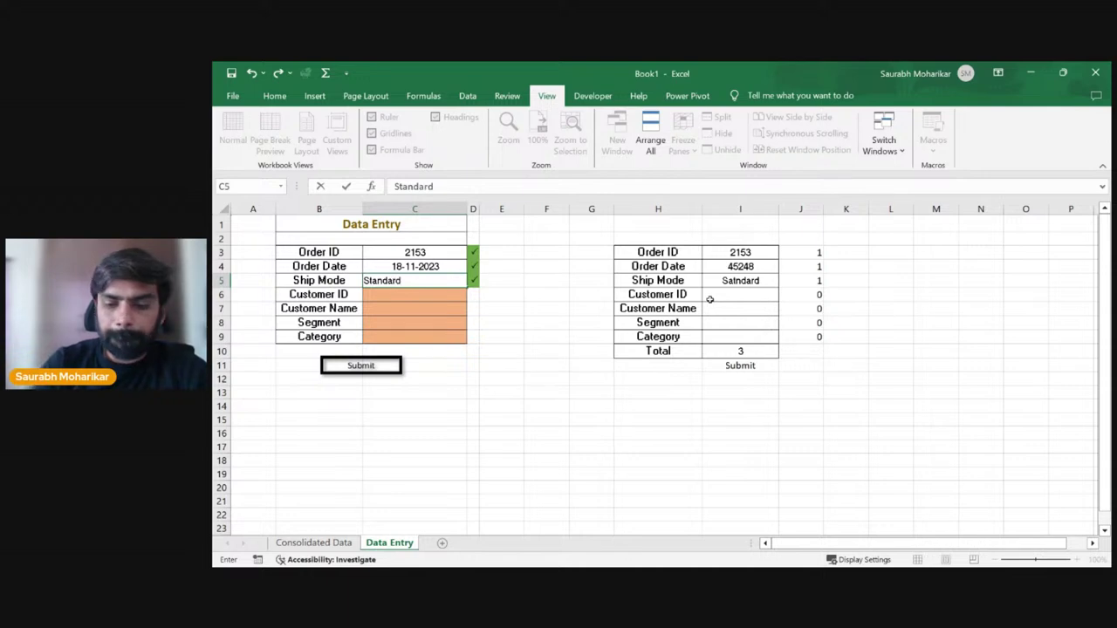
key("Return")
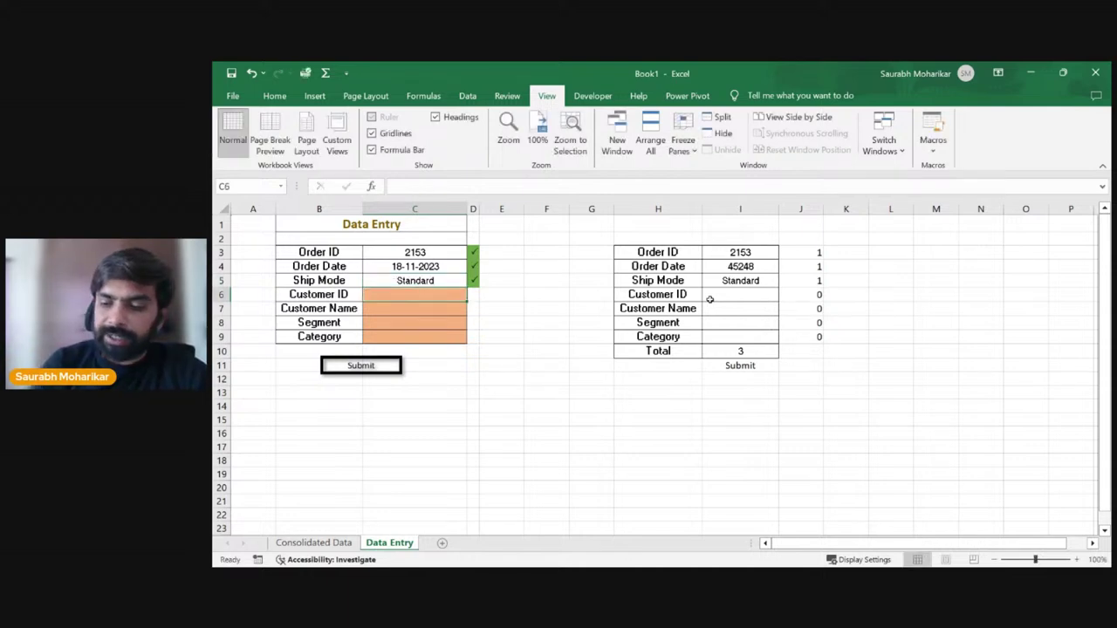
Step: Fill Customer ID 1105, the customer's name, Segment Home Office and Category Furniture
type("11")
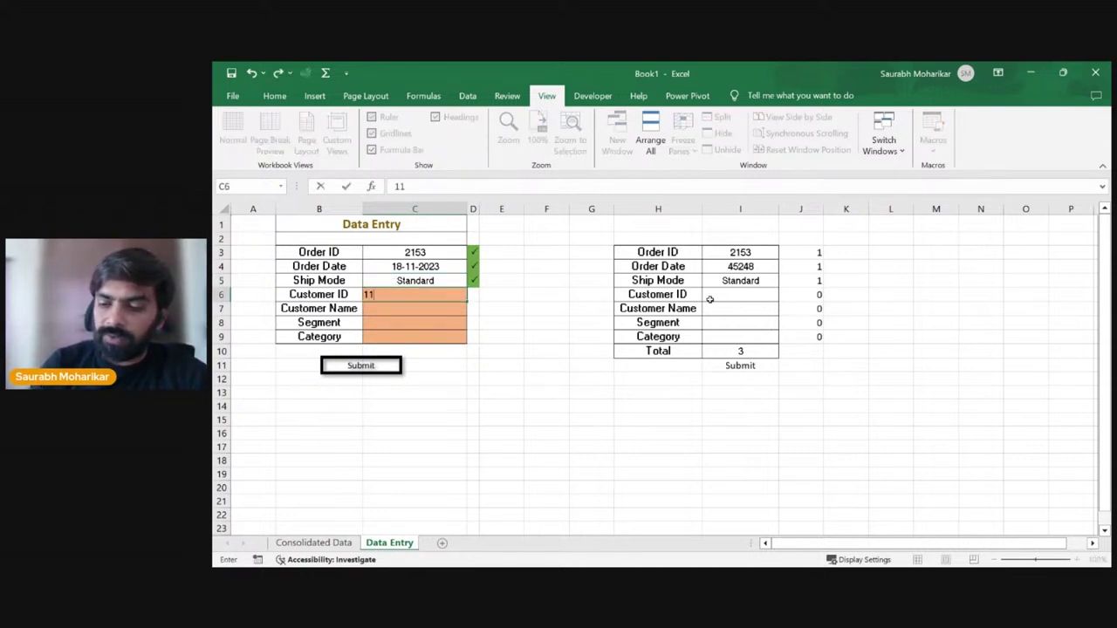
type("05")
key("Return")
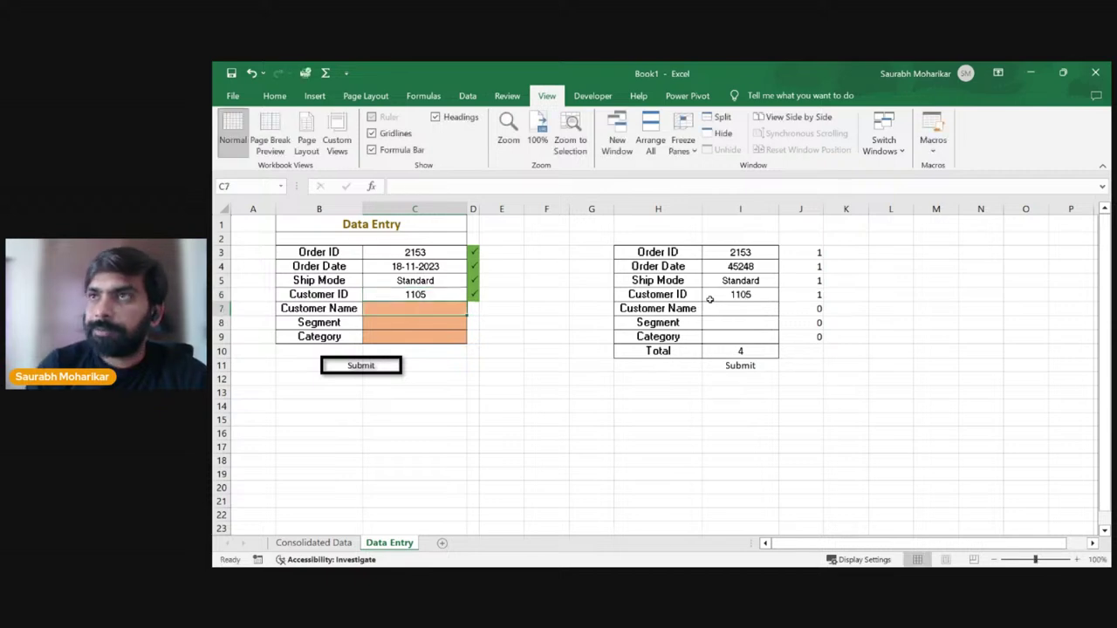
type("Saurabh")
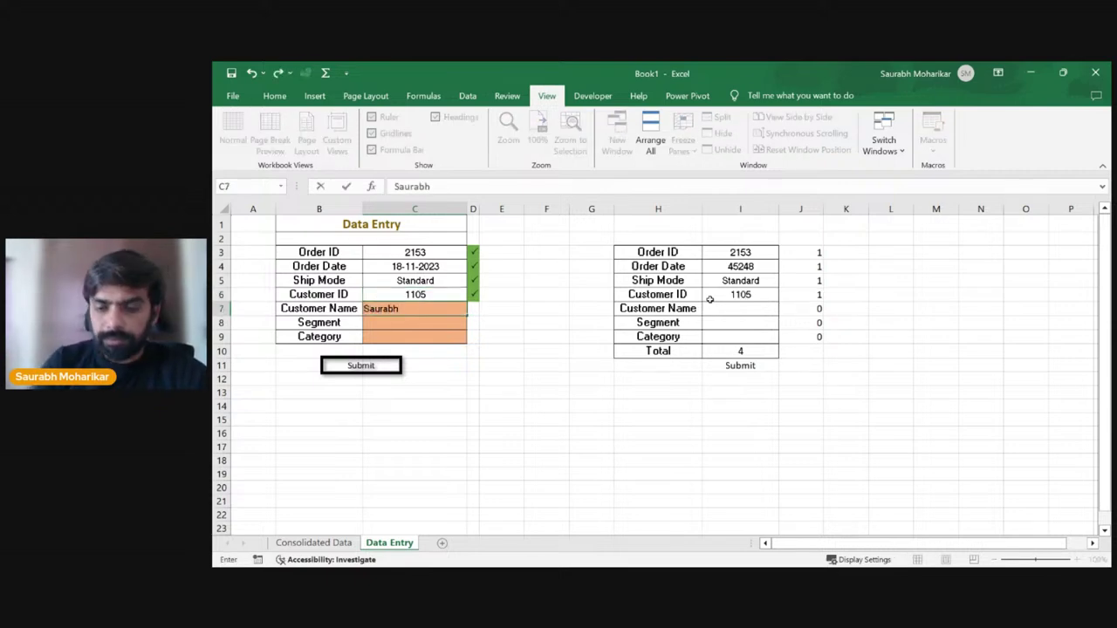
key("Return")
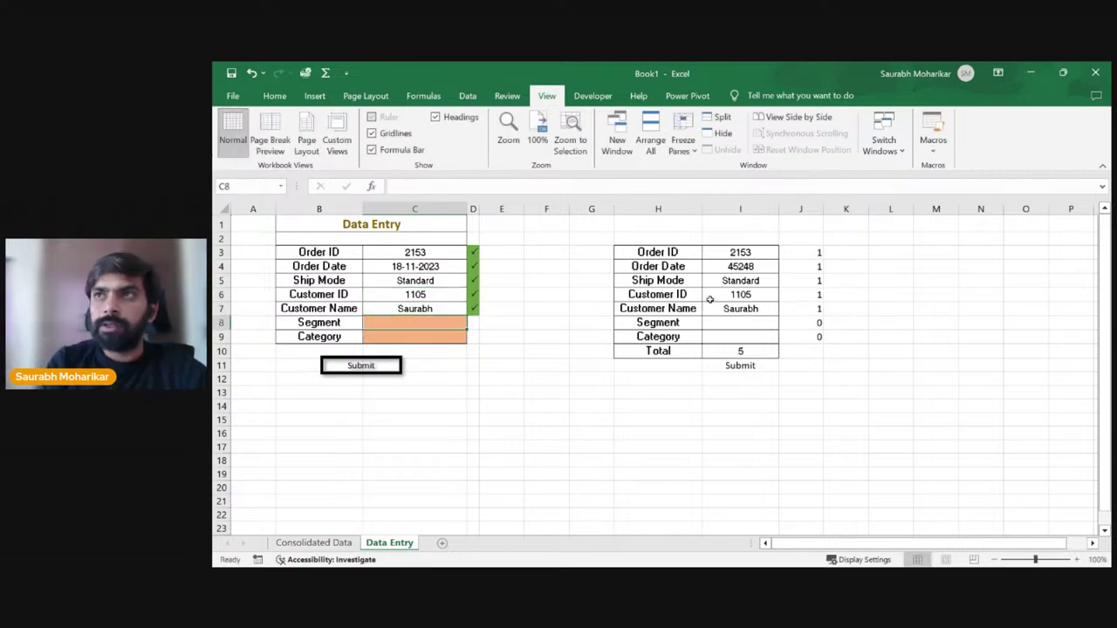
type("C")
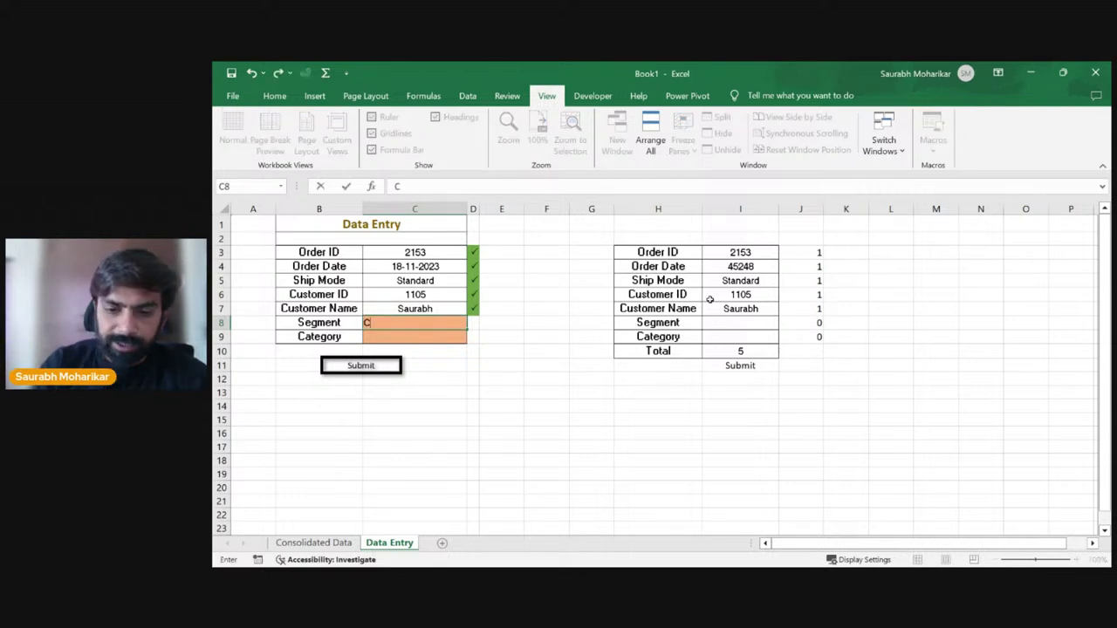
key("BackSpace")
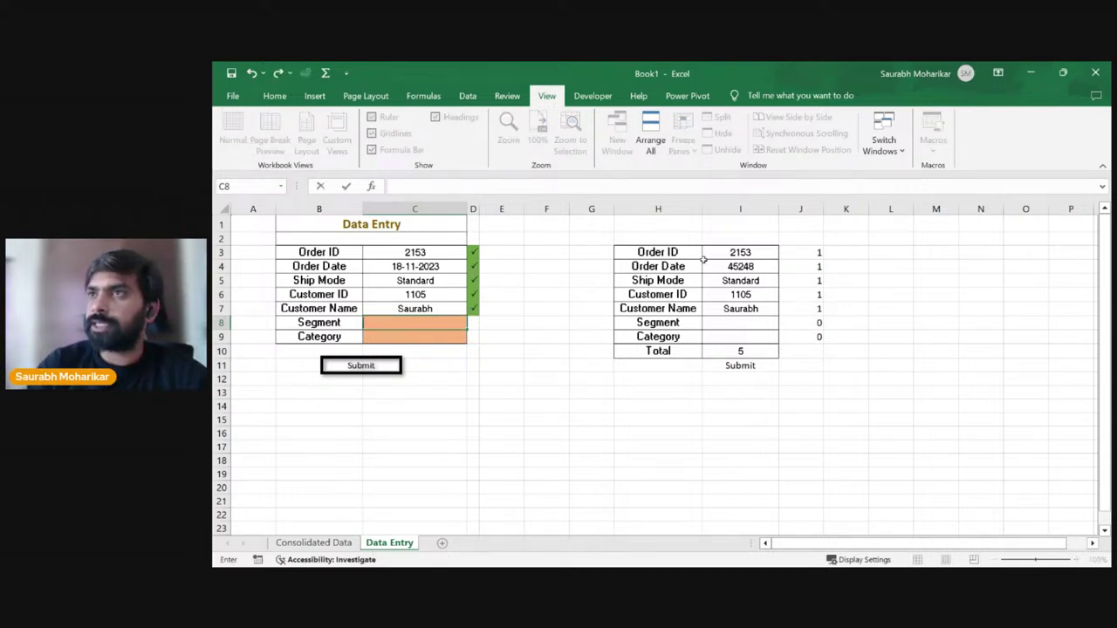
key("alt+Tab")
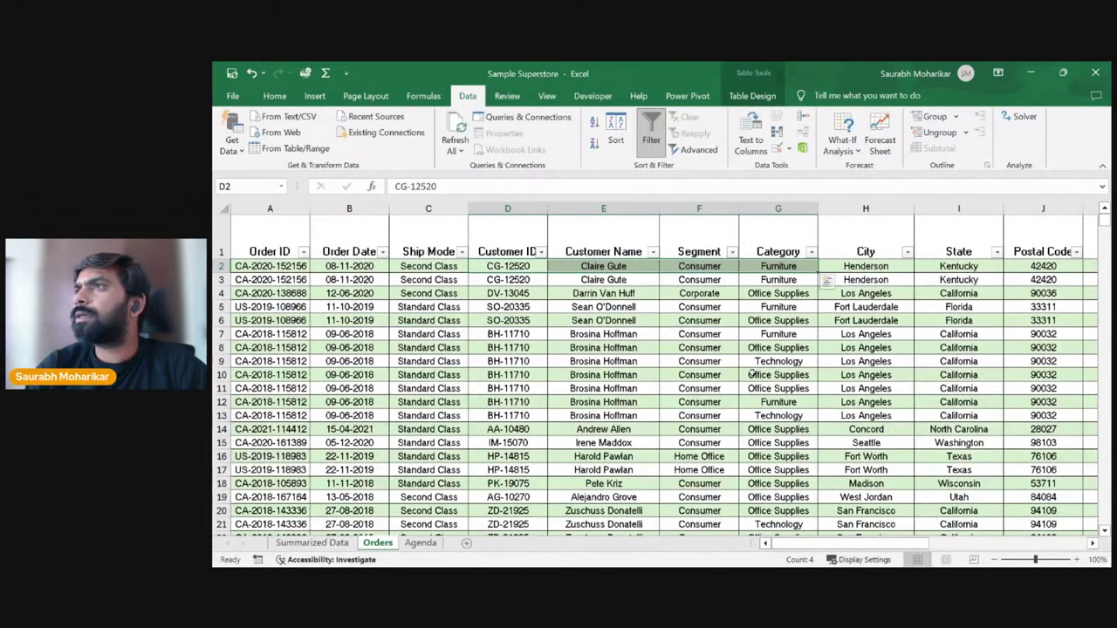
key("alt+Tab")
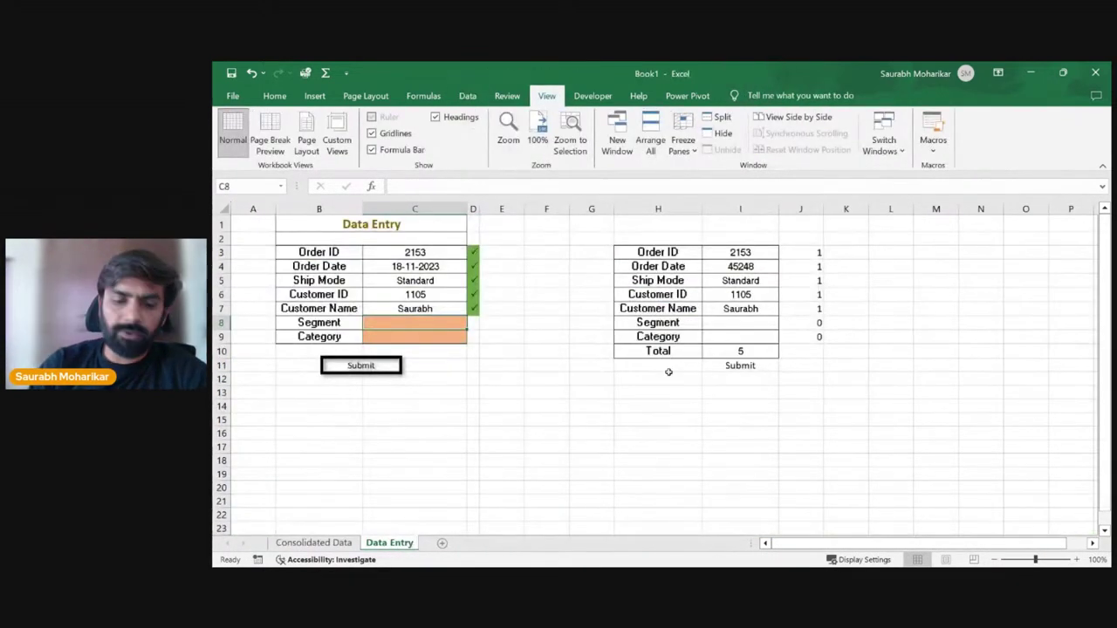
type("Home")
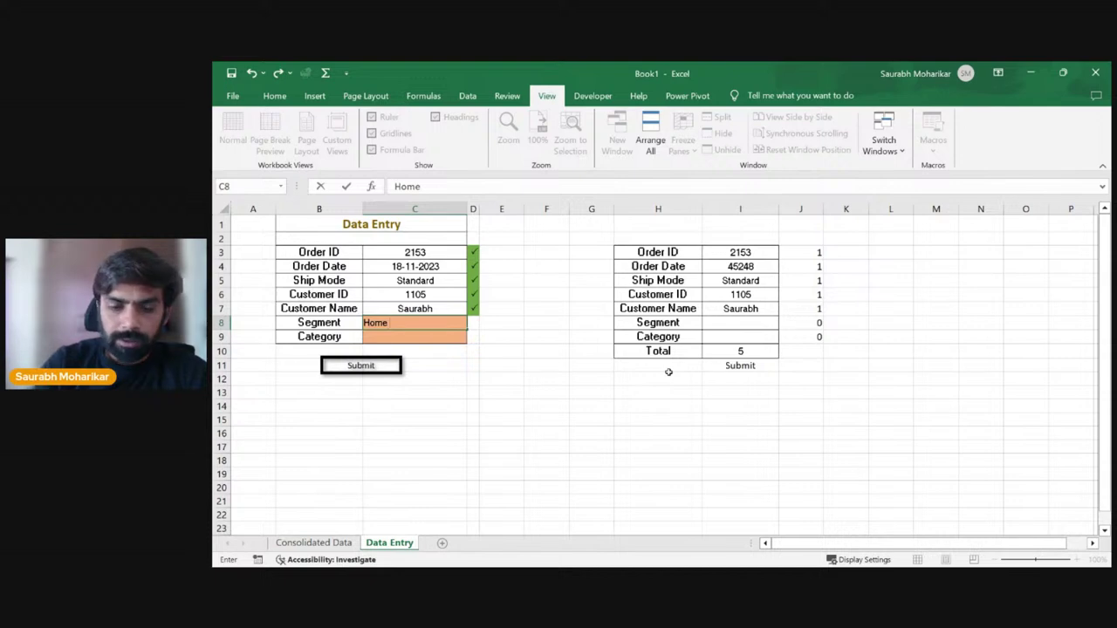
type(" Office")
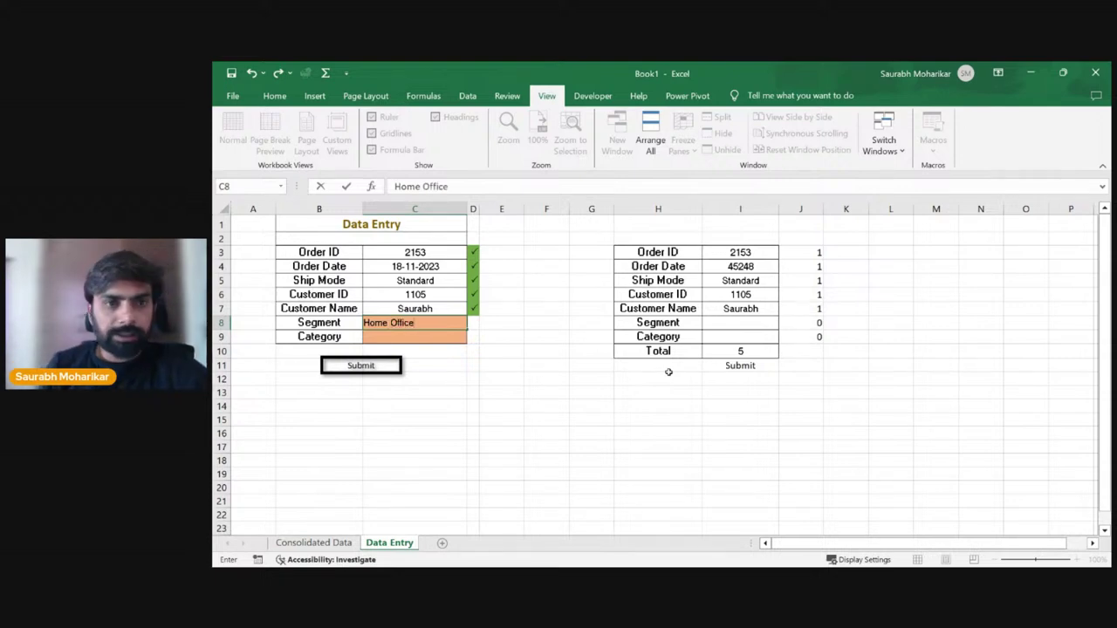
key("Return")
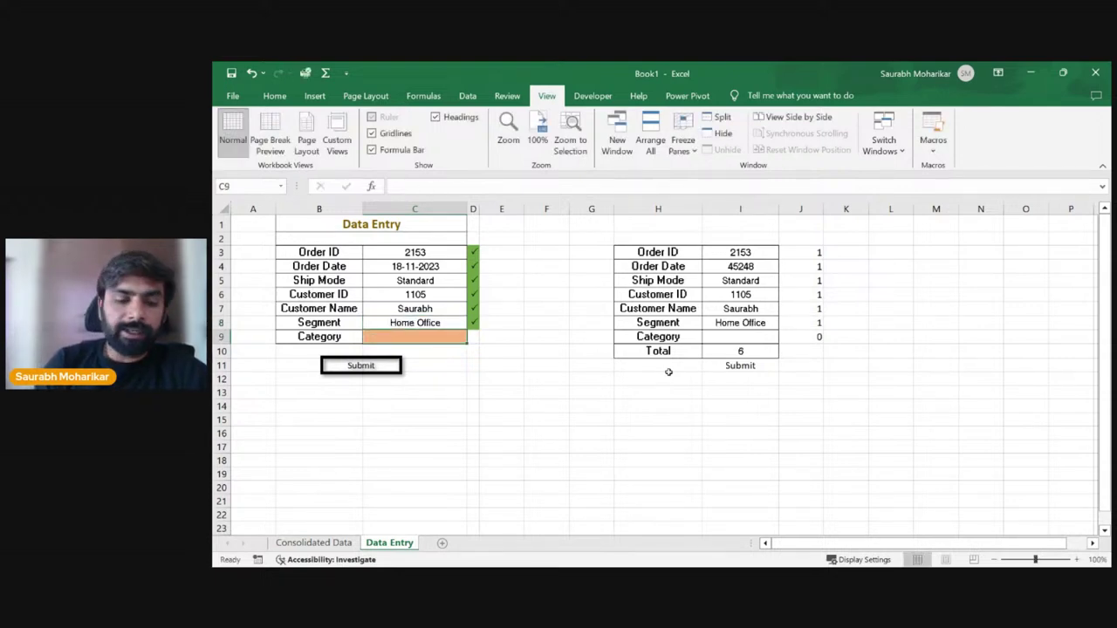
type("Fur")
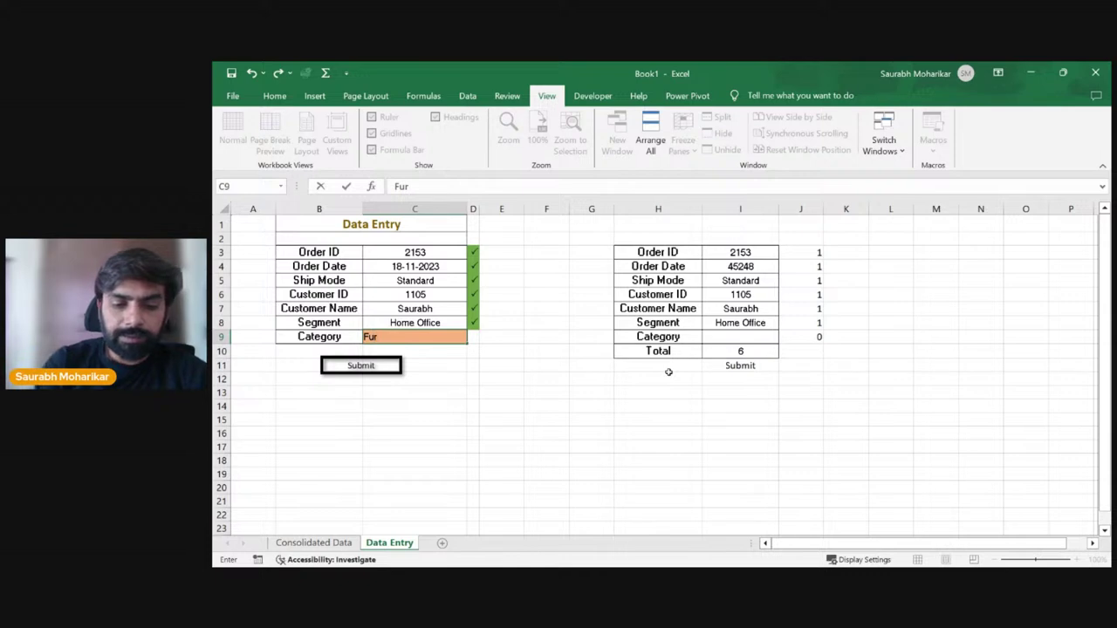
type("niture")
key("Return")
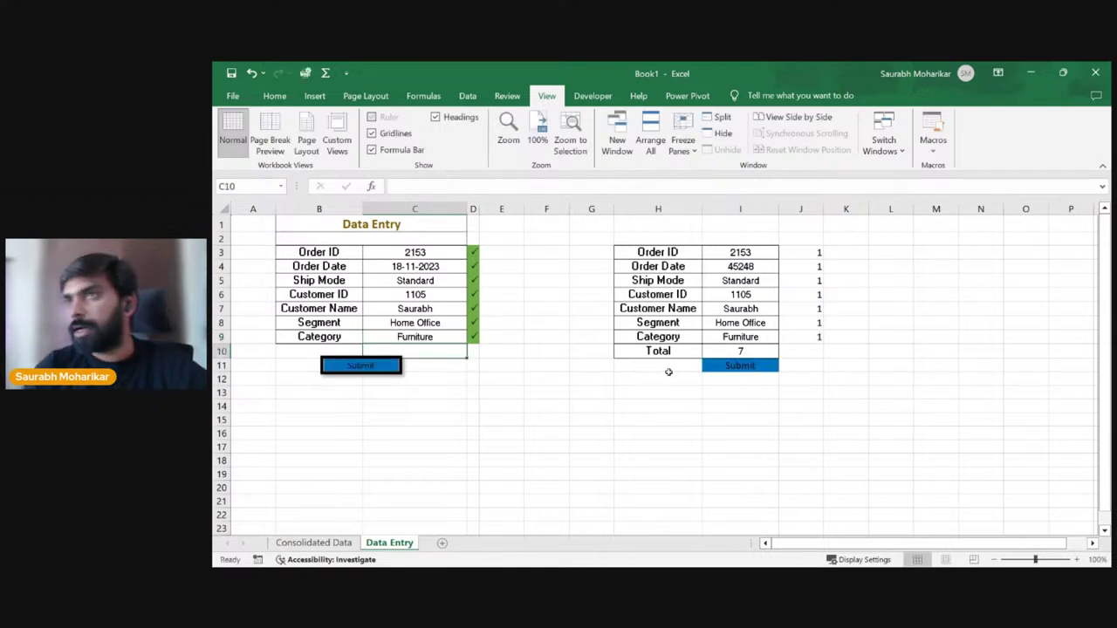
left_click(529, 337)
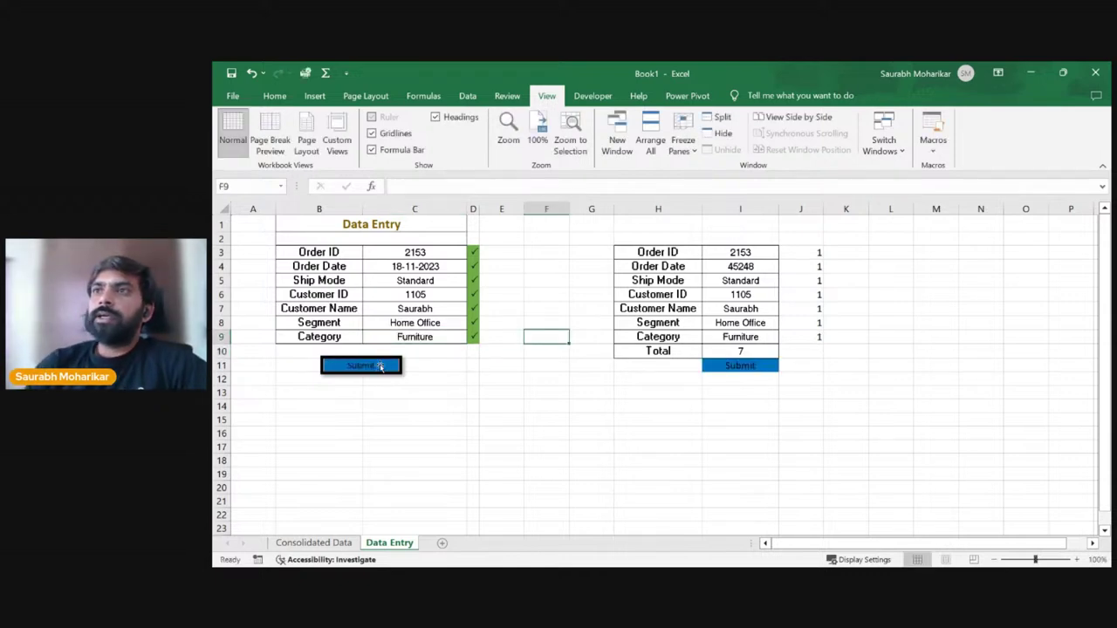
Step: Link the Submit picture to the Consolidate_Data macro through Assign Macro
left_click(381, 366)
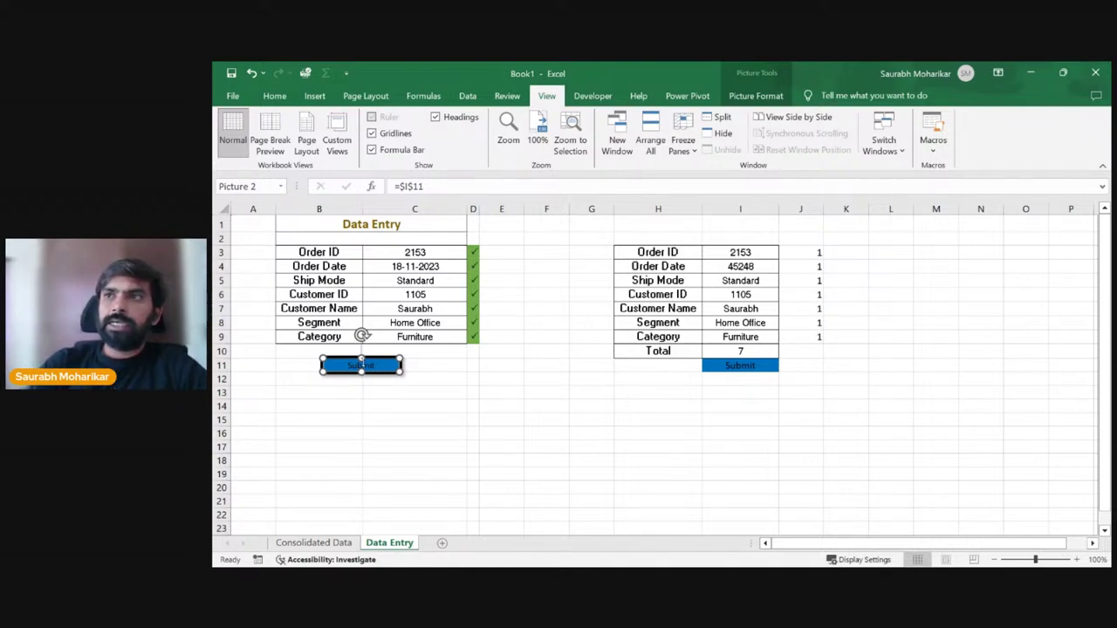
right_click(384, 374)
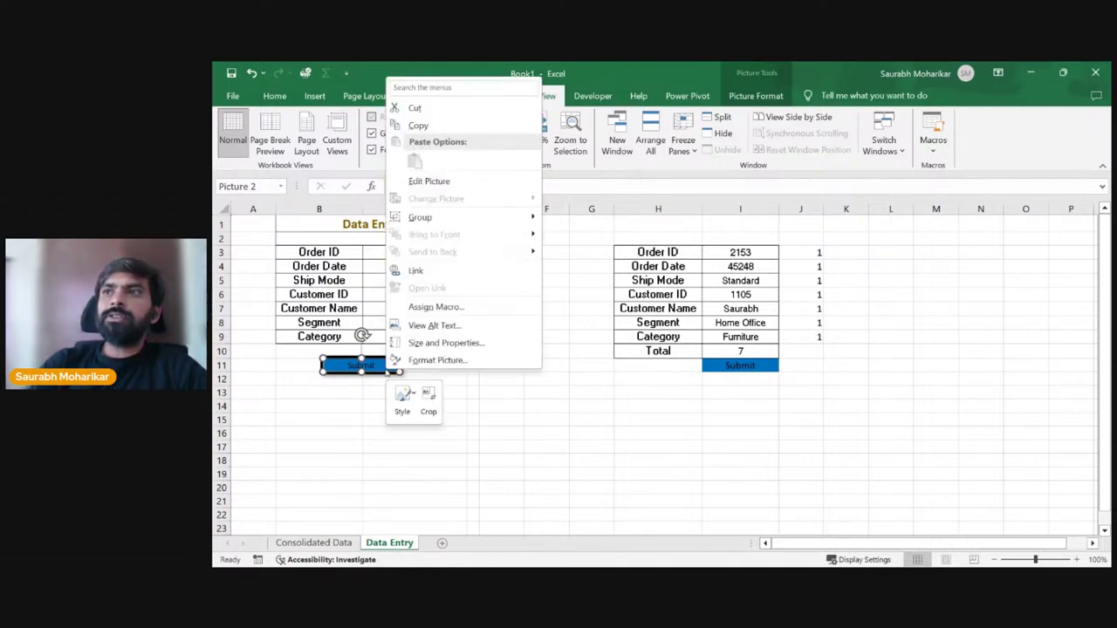
left_click(465, 308)
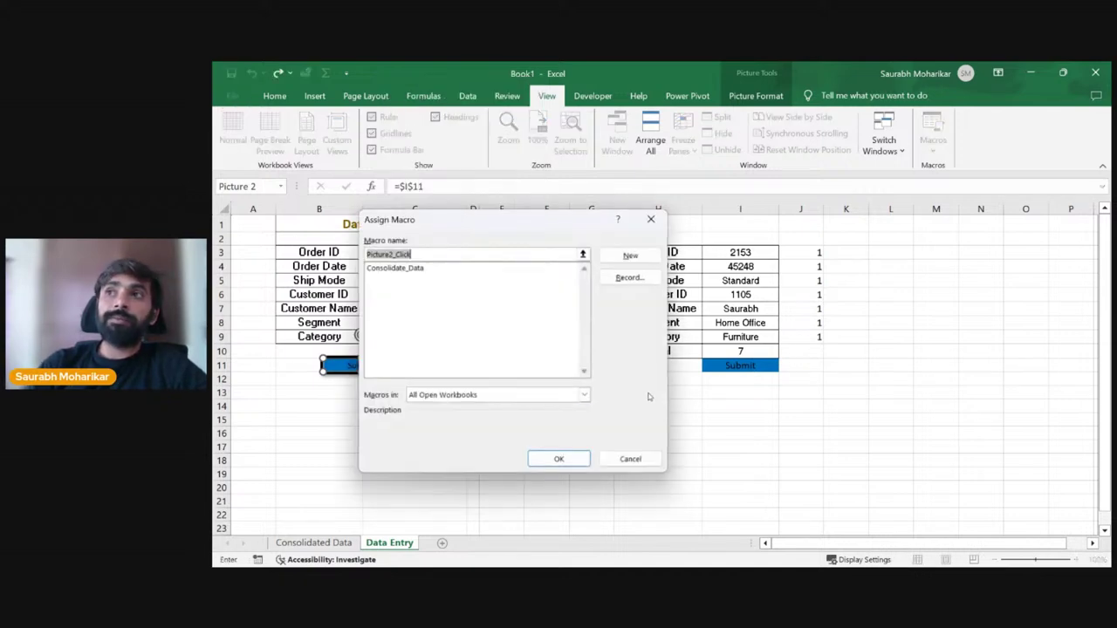
left_click(403, 268)
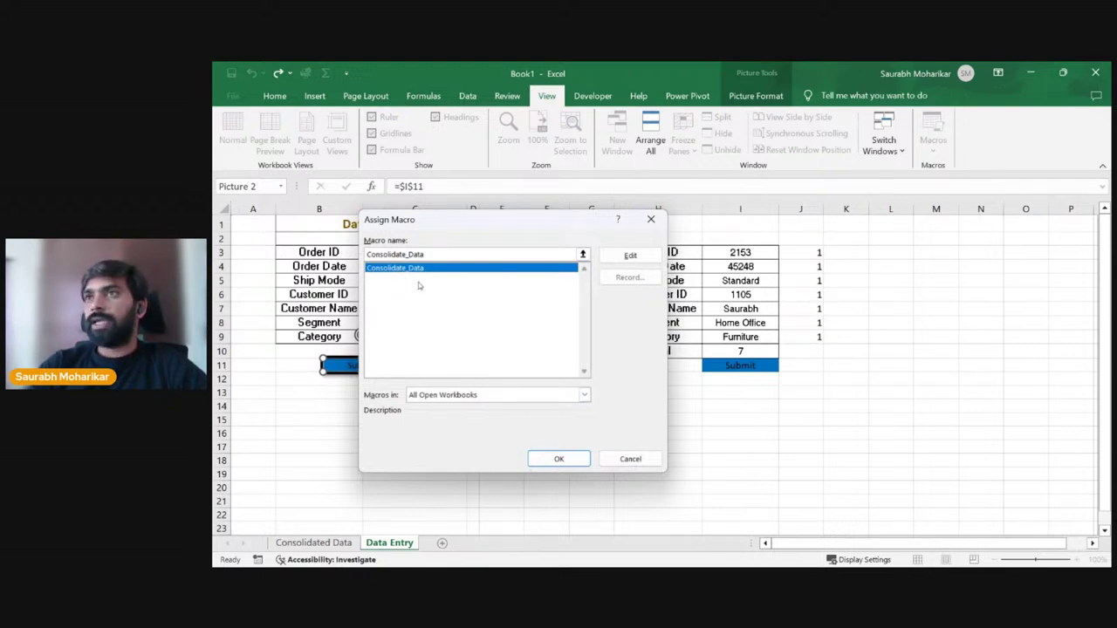
left_click(561, 459)
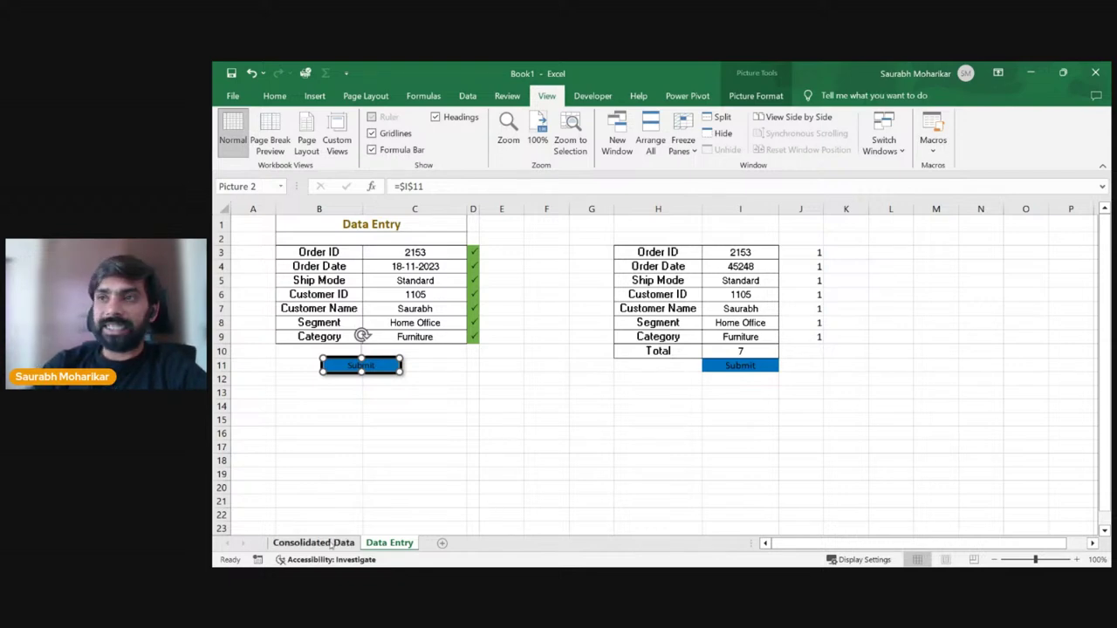
Step: Clear the sample row A2:G2 on the Consolidated Data sheet
left_click(331, 545)
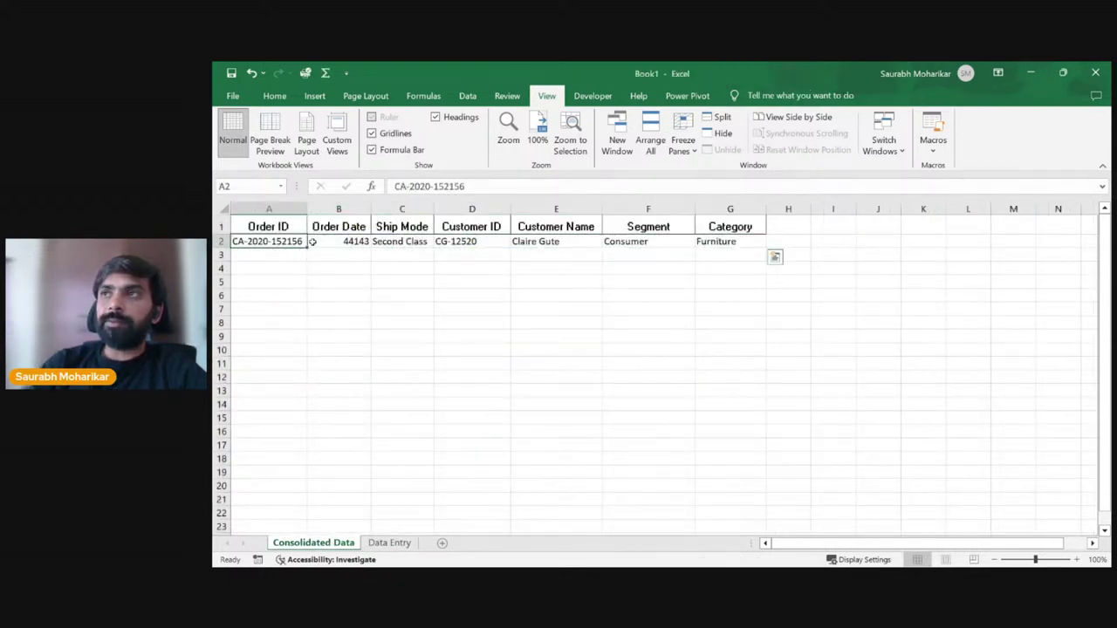
left_click_drag(312, 242, 728, 241)
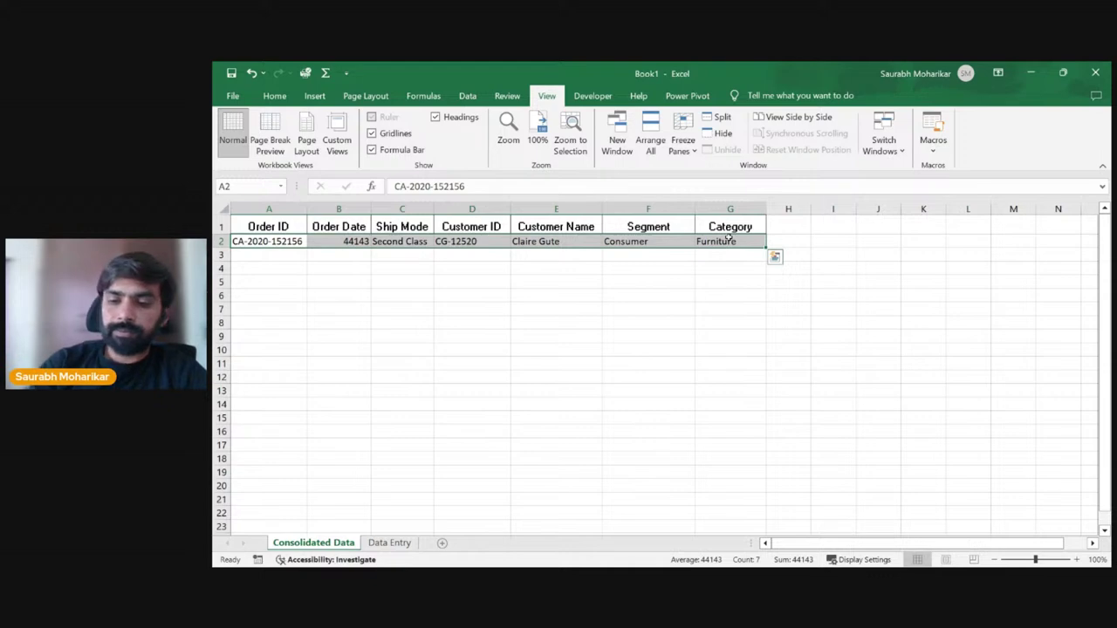
key("Delete")
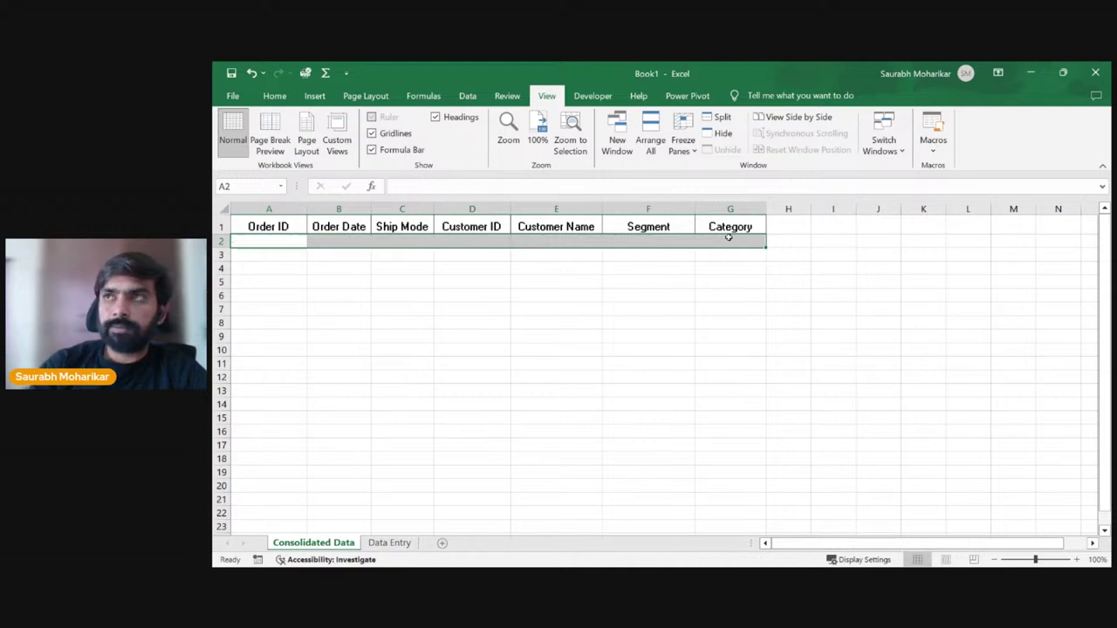
left_click(380, 543)
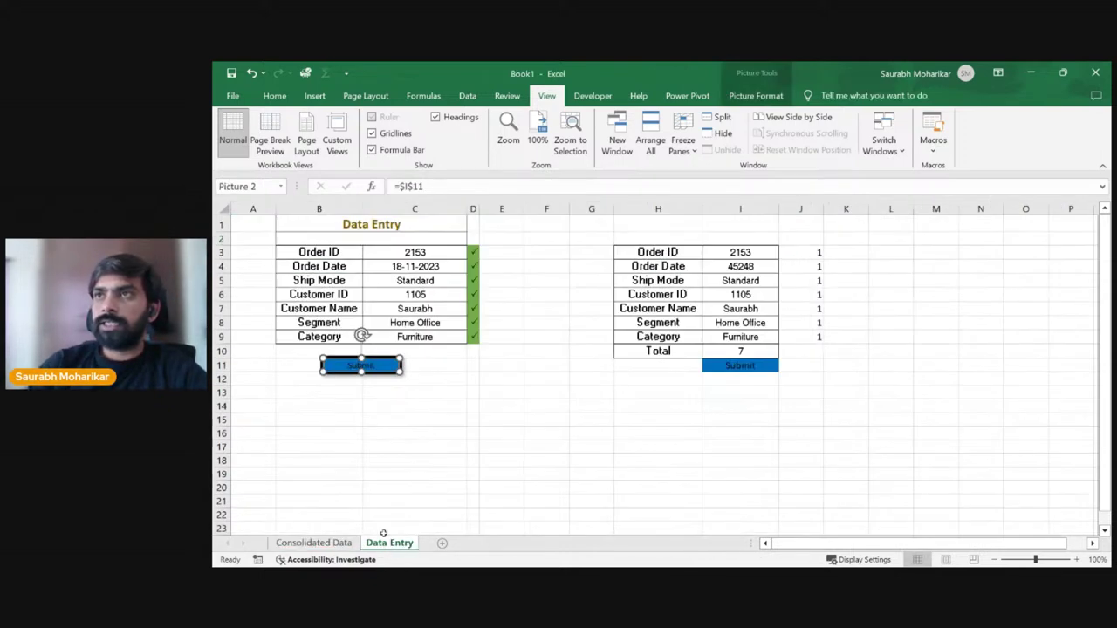
Step: Submit the order 2153 form and verify the record on Consolidated Data
right_click(358, 366)
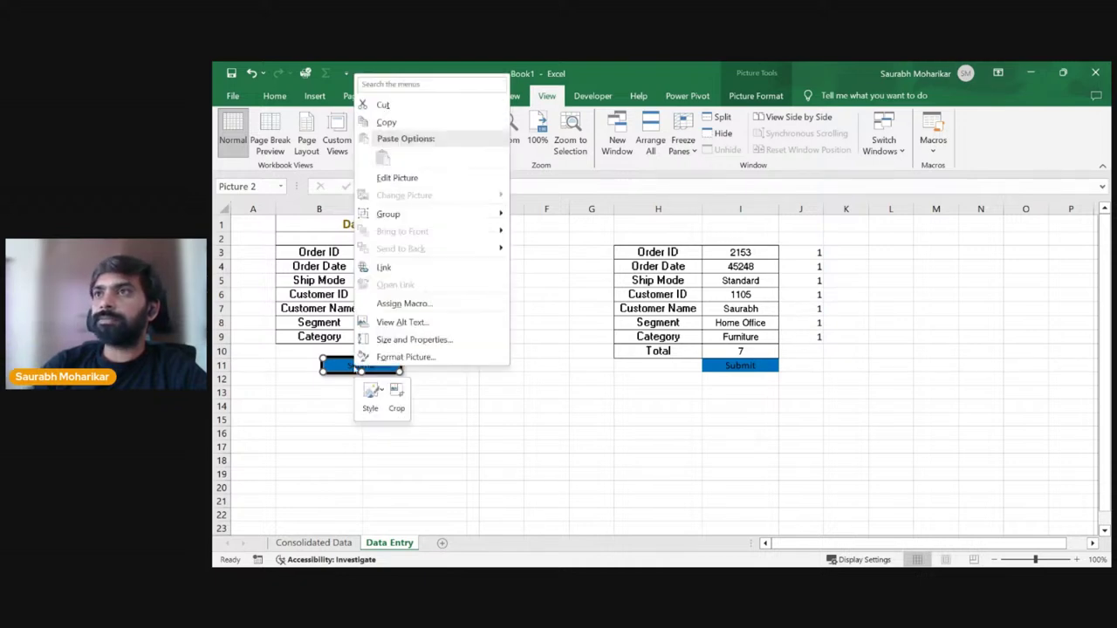
key("Escape")
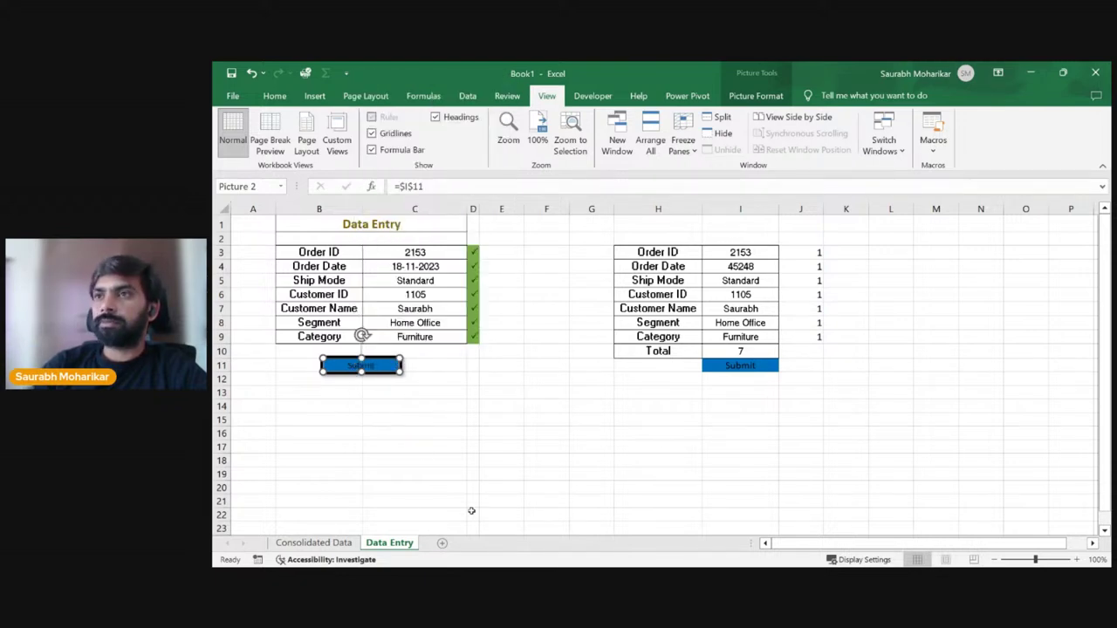
left_click(759, 365)
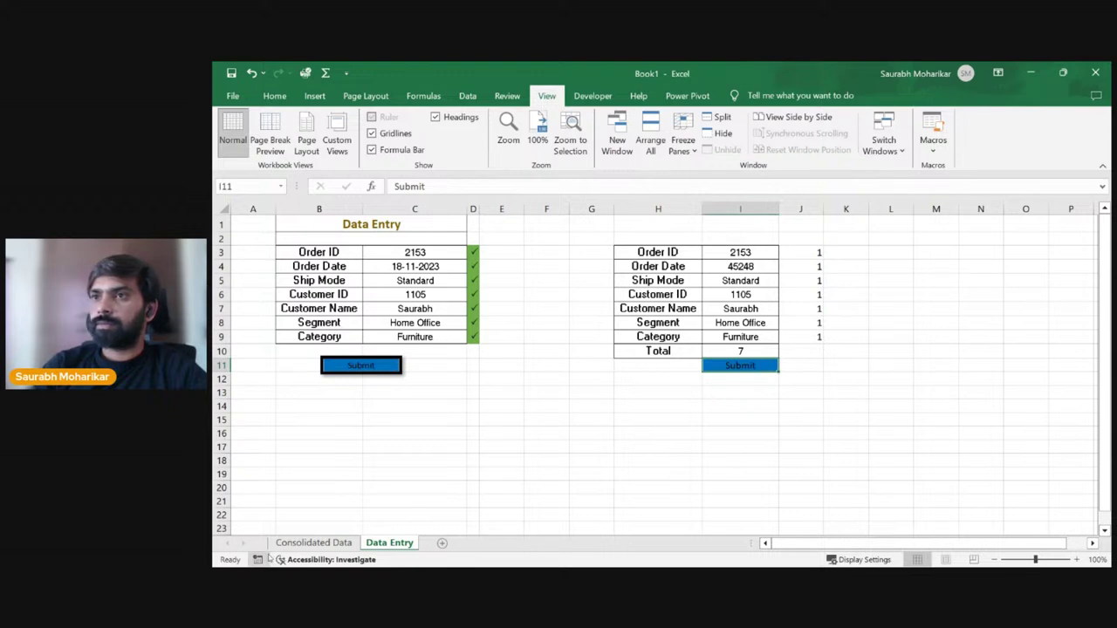
left_click(313, 543)
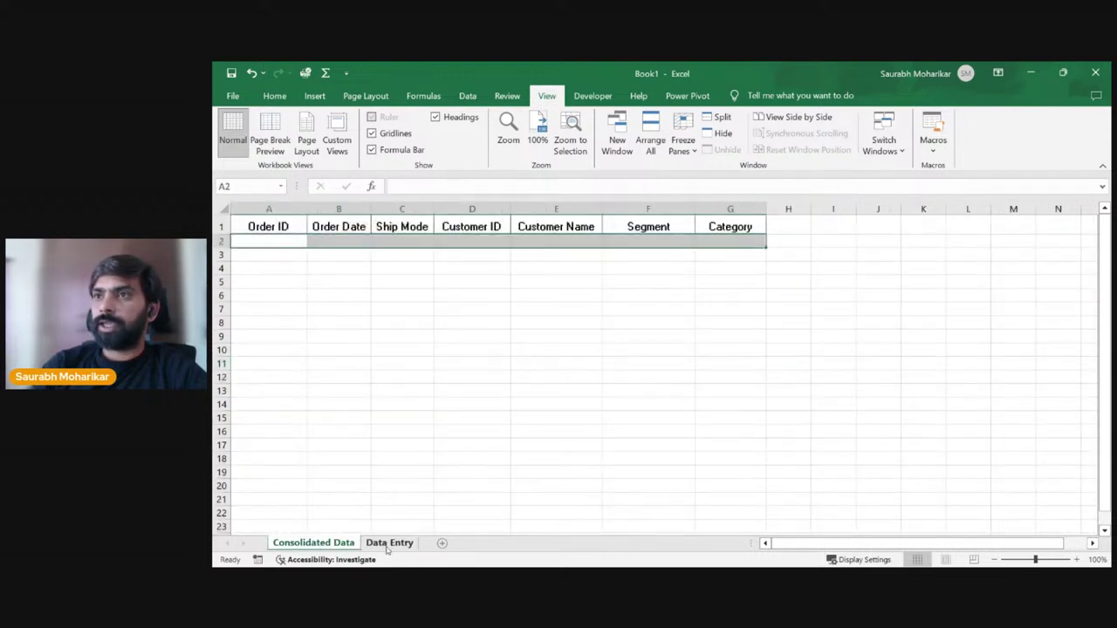
left_click(390, 543)
left_click(377, 365)
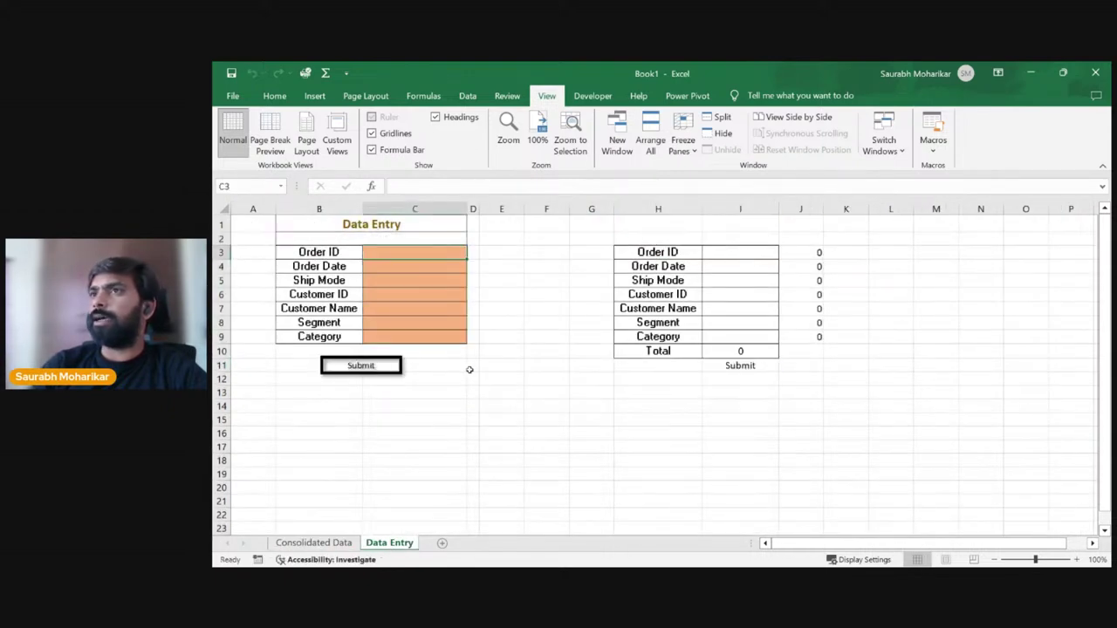
left_click(331, 544)
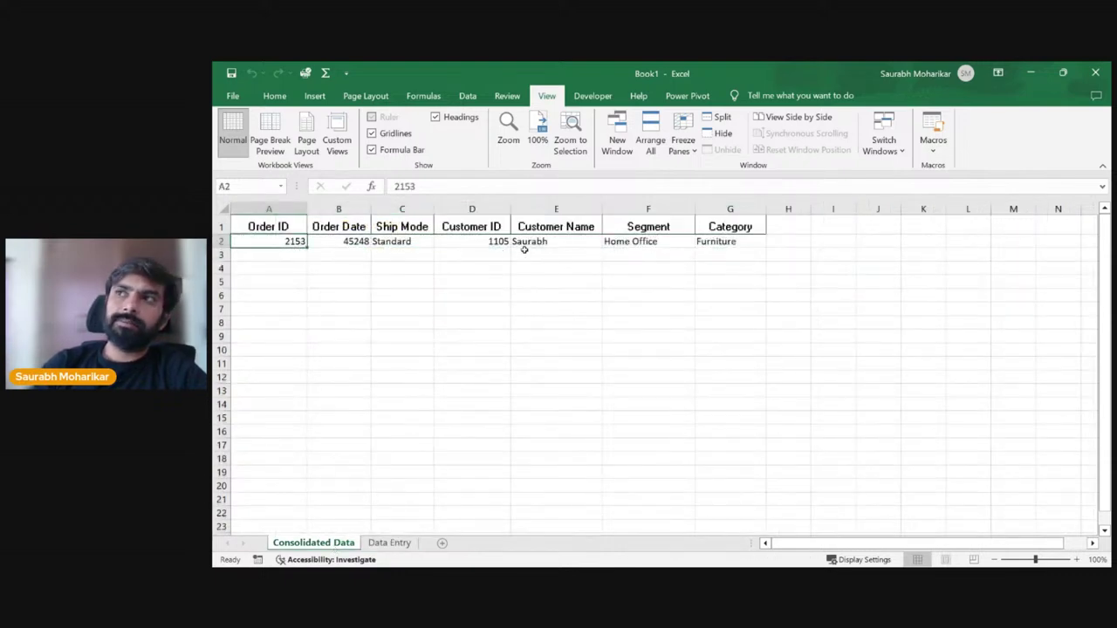
left_click(408, 545)
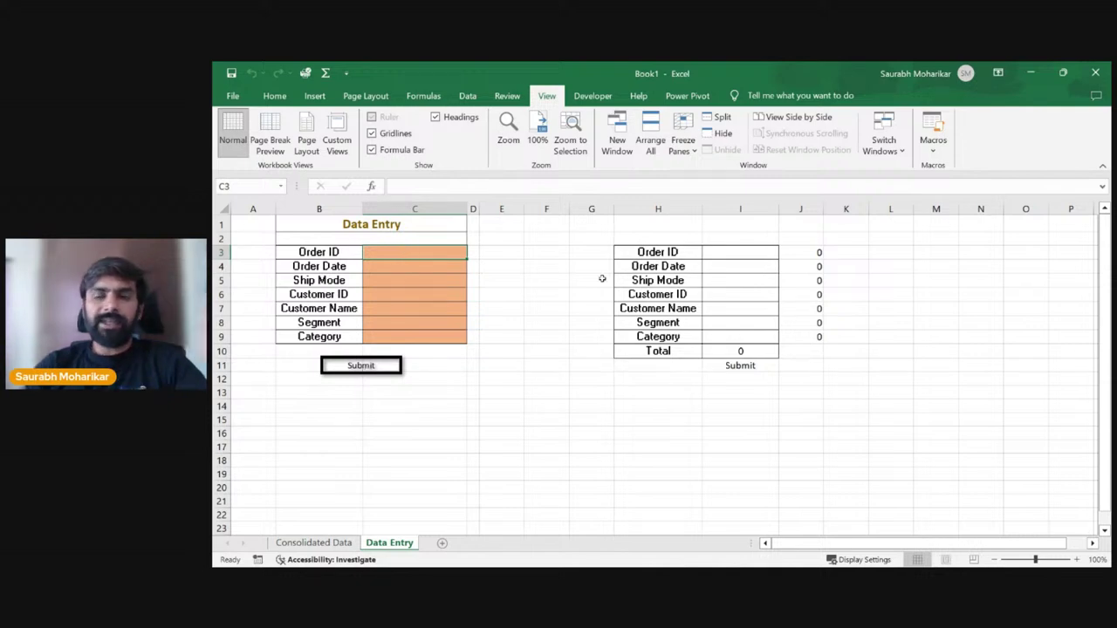
Step: Fill the form with a test record: Order ID 1545, date 18/2/2024, placeholder text elsewhere
type("1545")
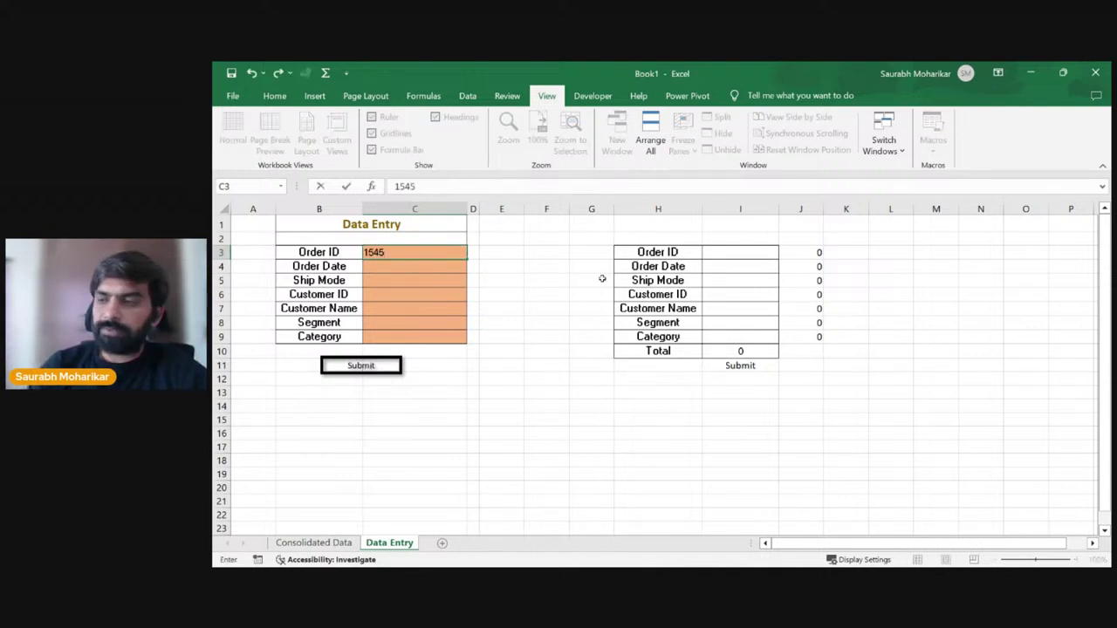
key("Return")
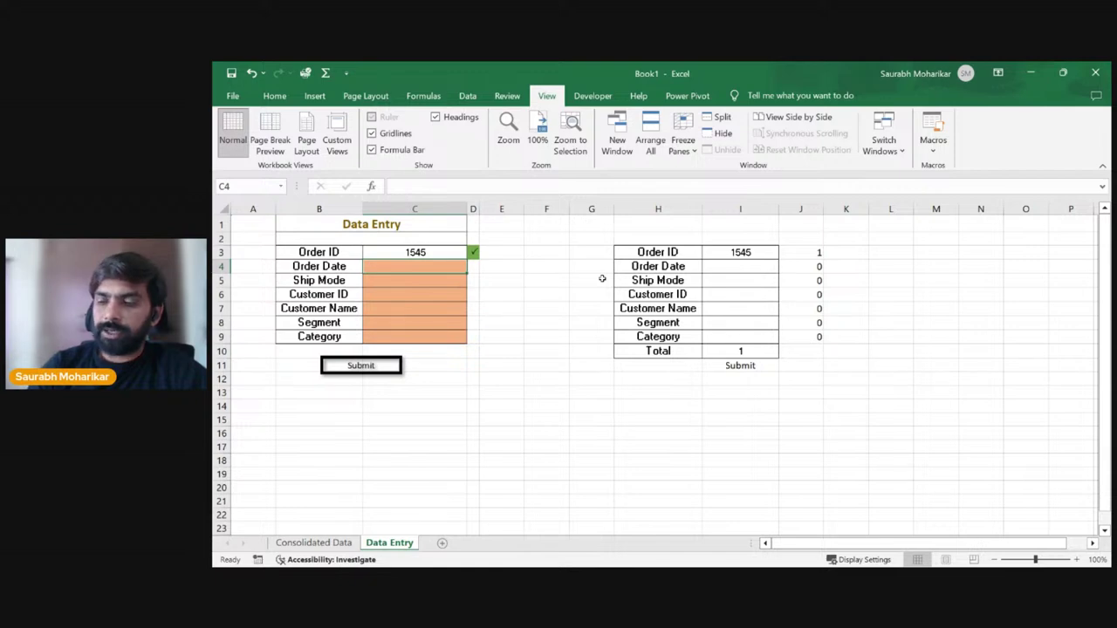
type("18")
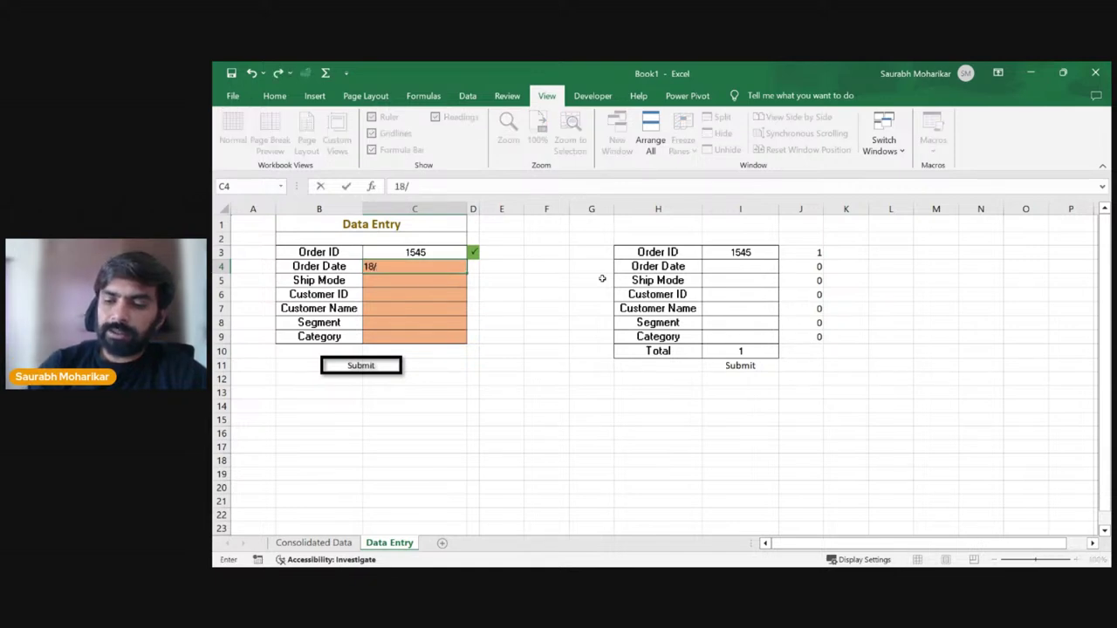
type("/2/2024")
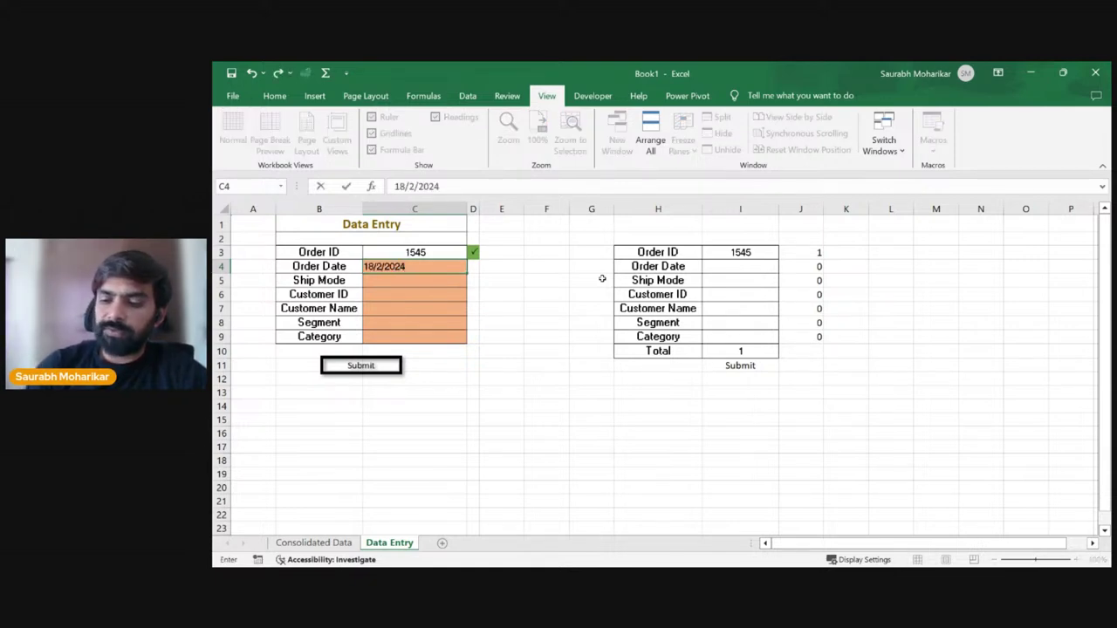
key("Return")
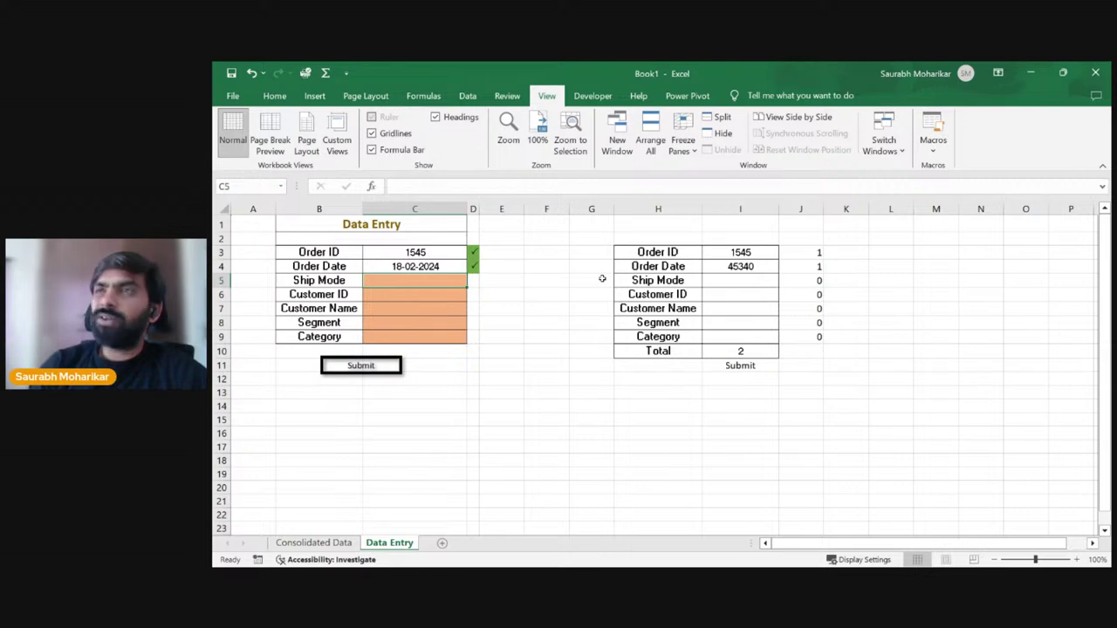
type("ljsdcnlsd")
key("Return")
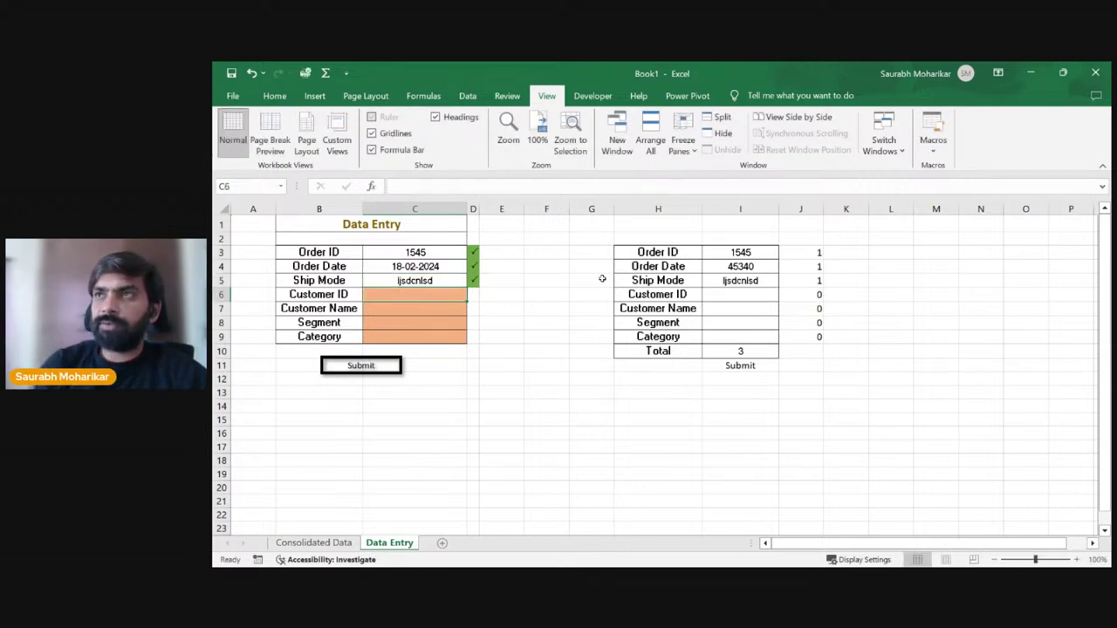
type("dscds")
key("Return")
type("csdcds")
key("Return")
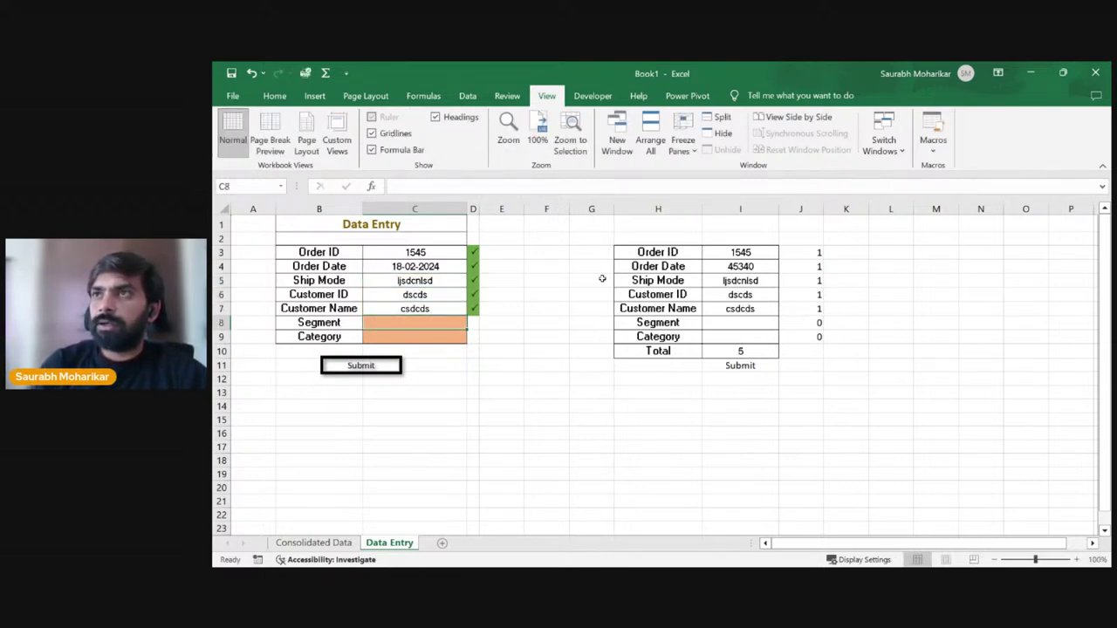
type("sdcsd")
key("Return")
type("sdcds")
key("Return")
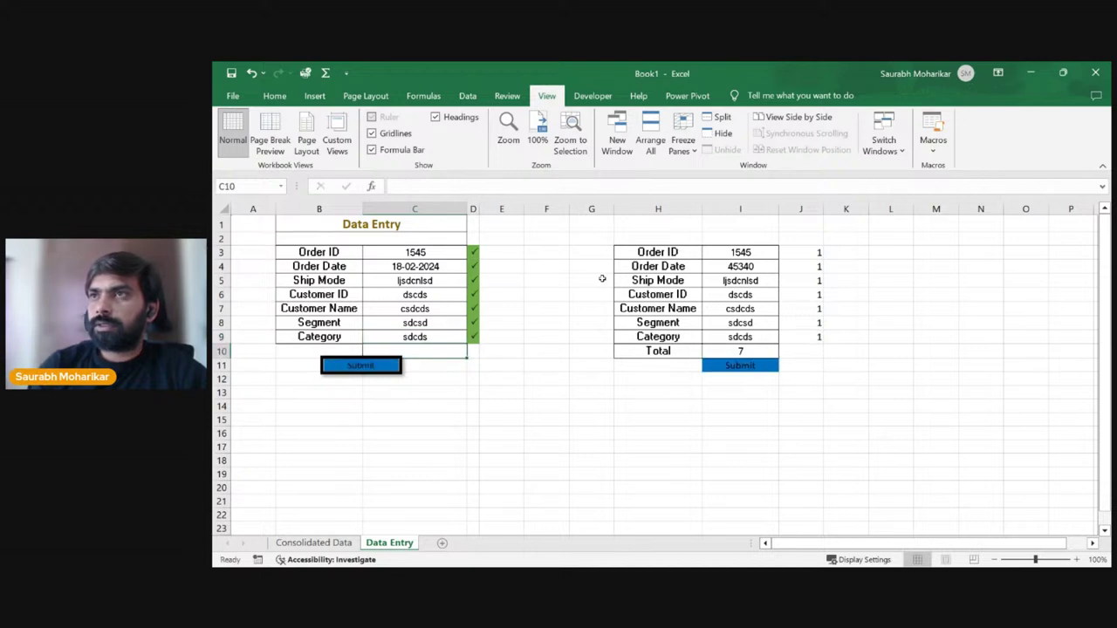
Step: Submit the test record and verify Order ID 1545 in Consolidated Data cell A2
left_click(370, 367)
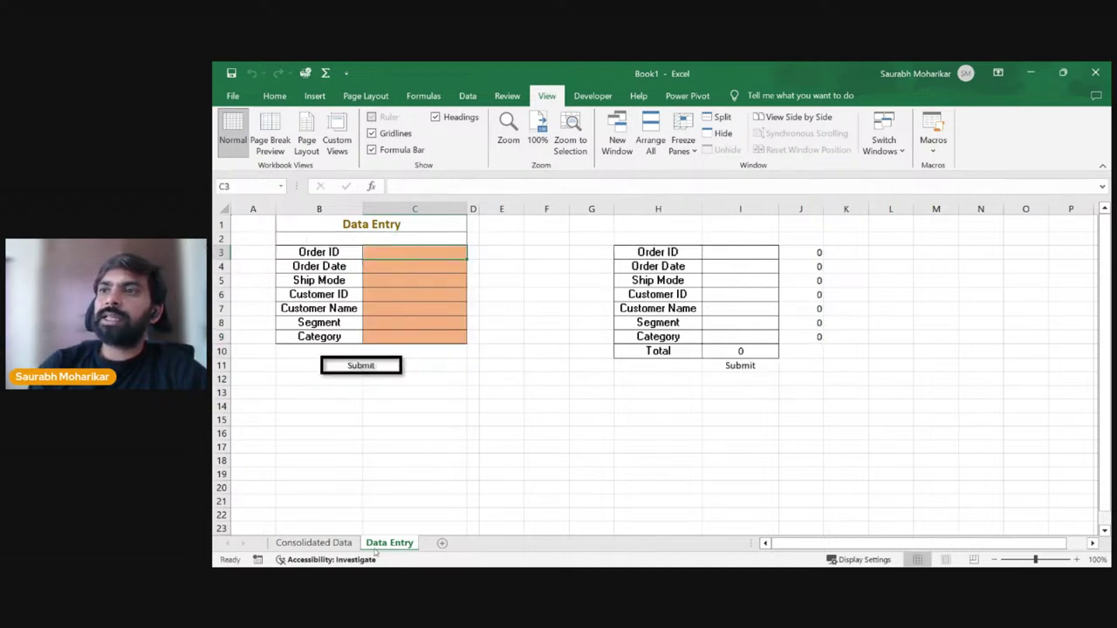
left_click(337, 547)
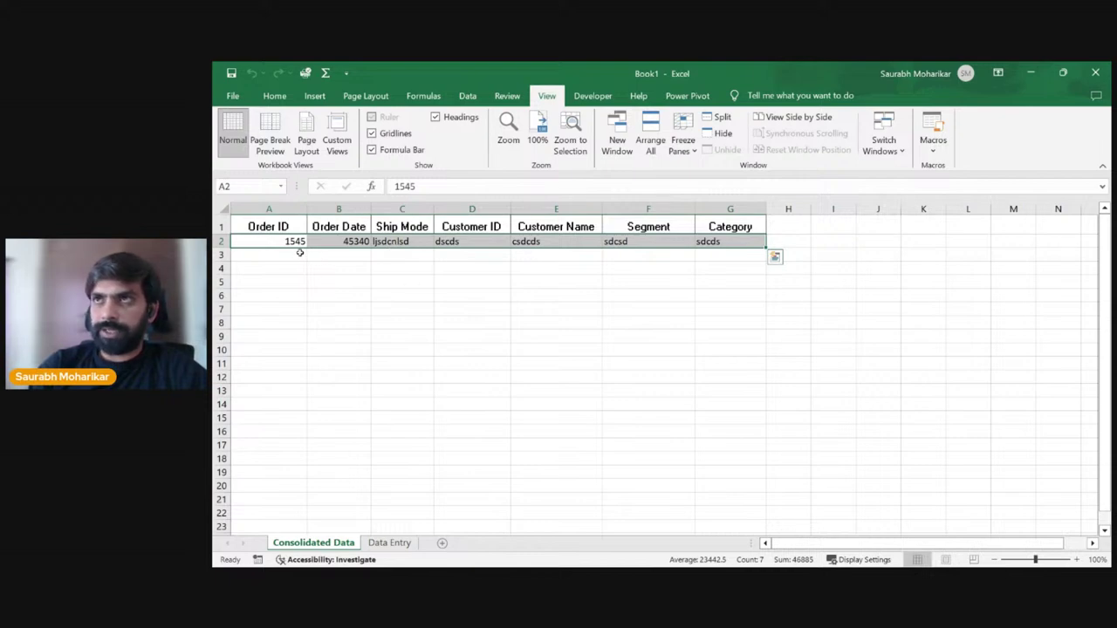
left_click(388, 269)
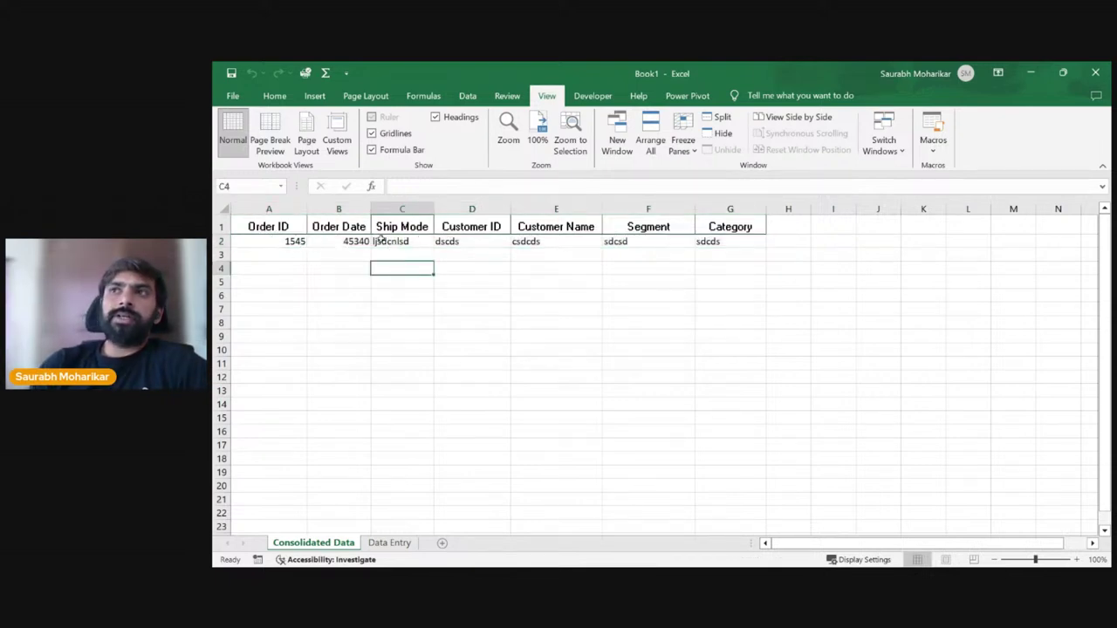
left_click(301, 244)
left_click(390, 542)
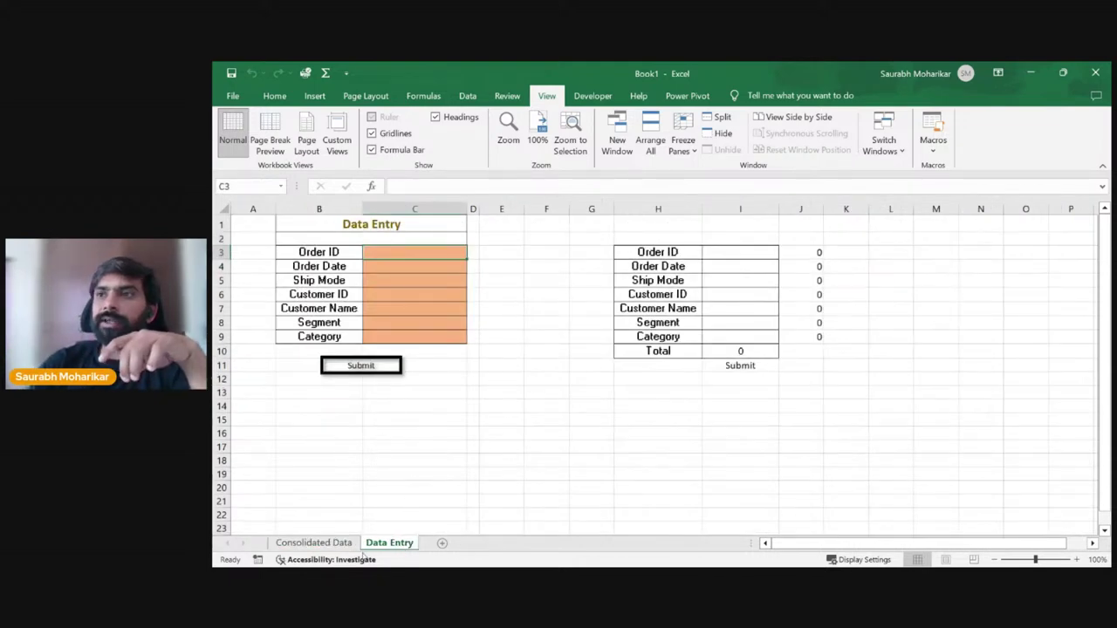
left_click(337, 544)
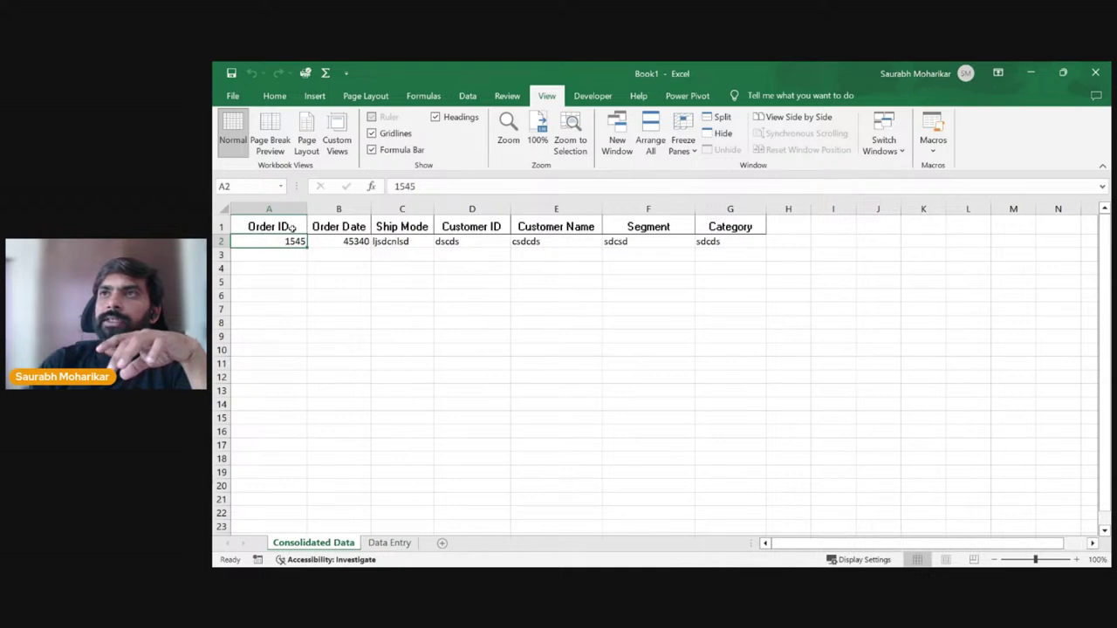
Step: Convert Consolidated Data A1:G37 into a table with headers
left_click_drag(289, 229, 724, 491)
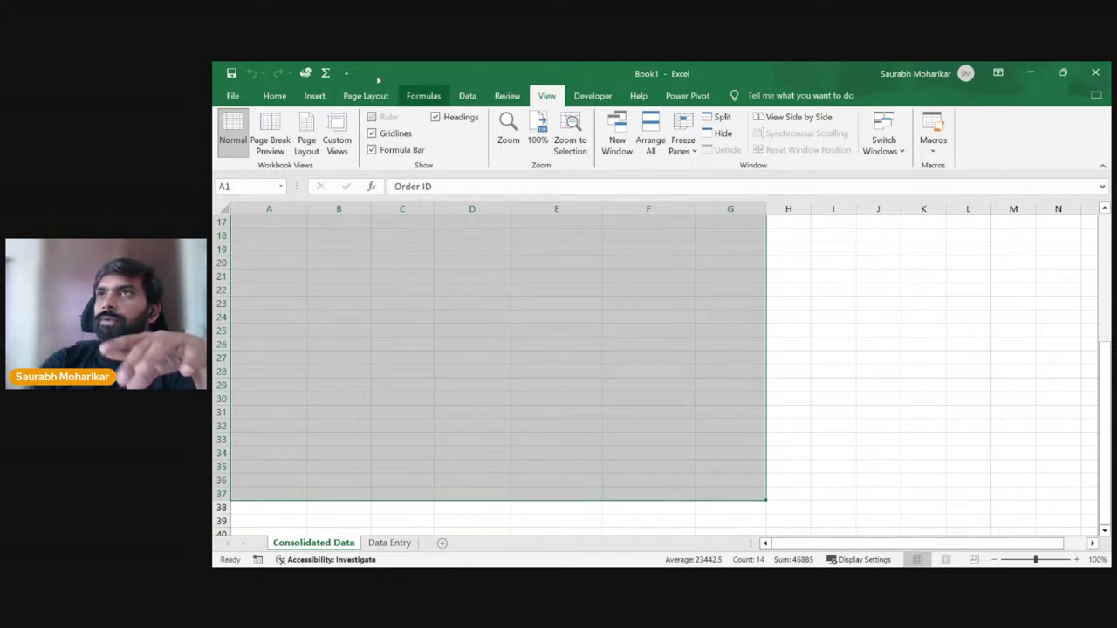
left_click(314, 96)
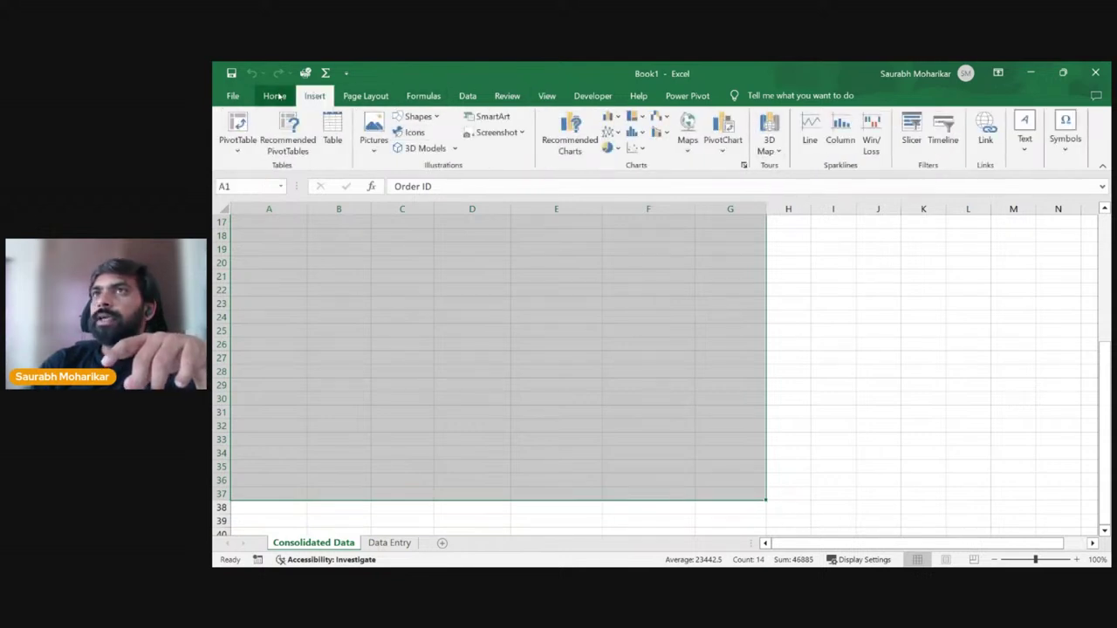
left_click(332, 130)
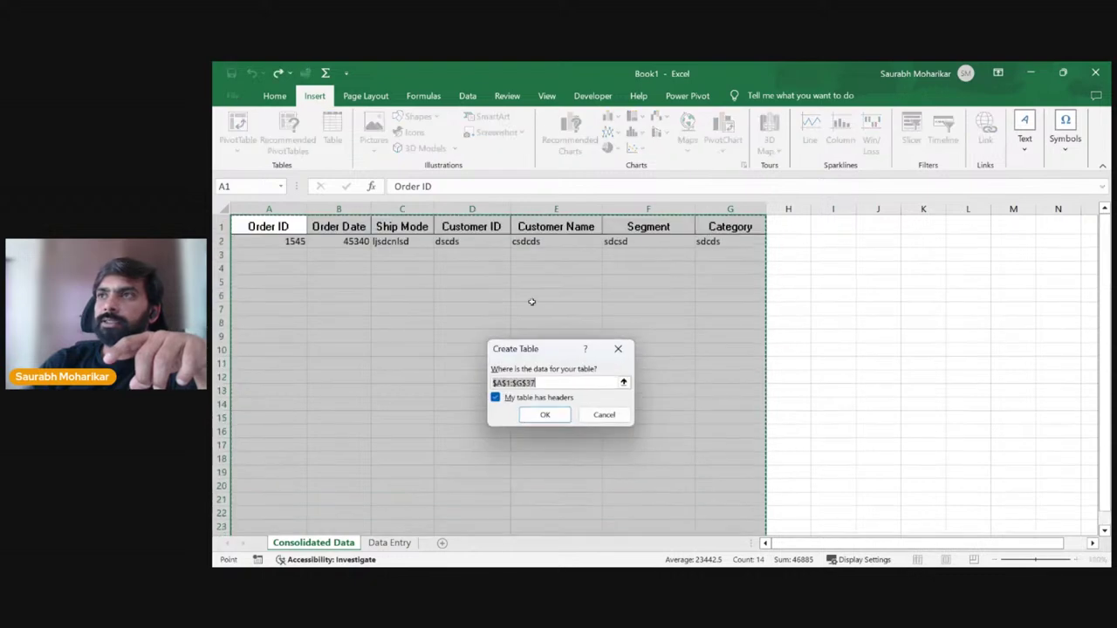
left_click(556, 416)
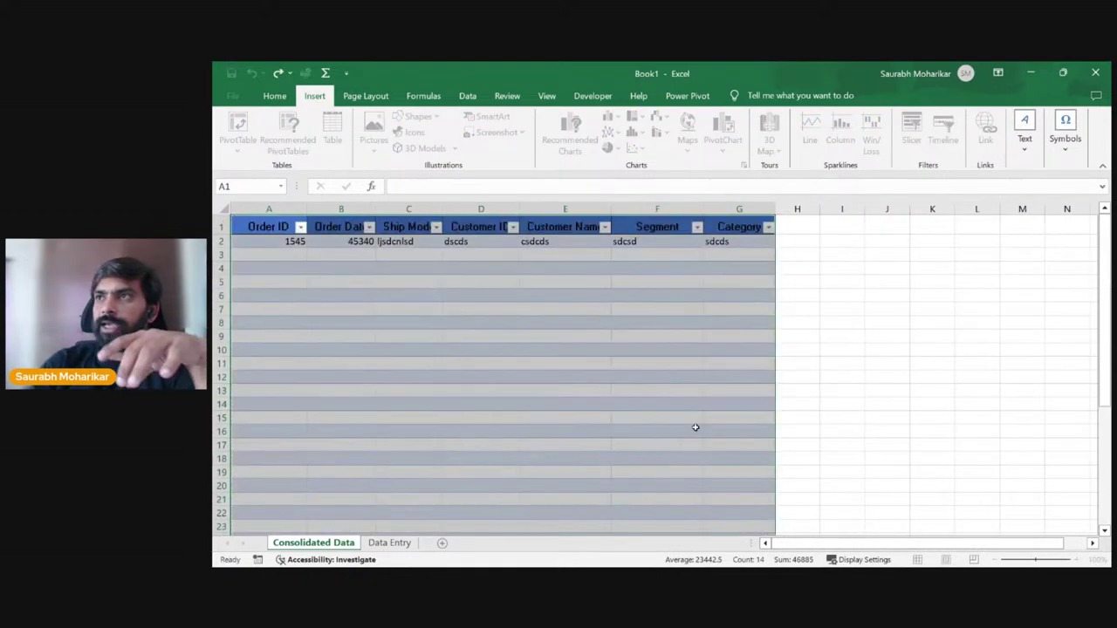
left_click(525, 346)
left_click(292, 240)
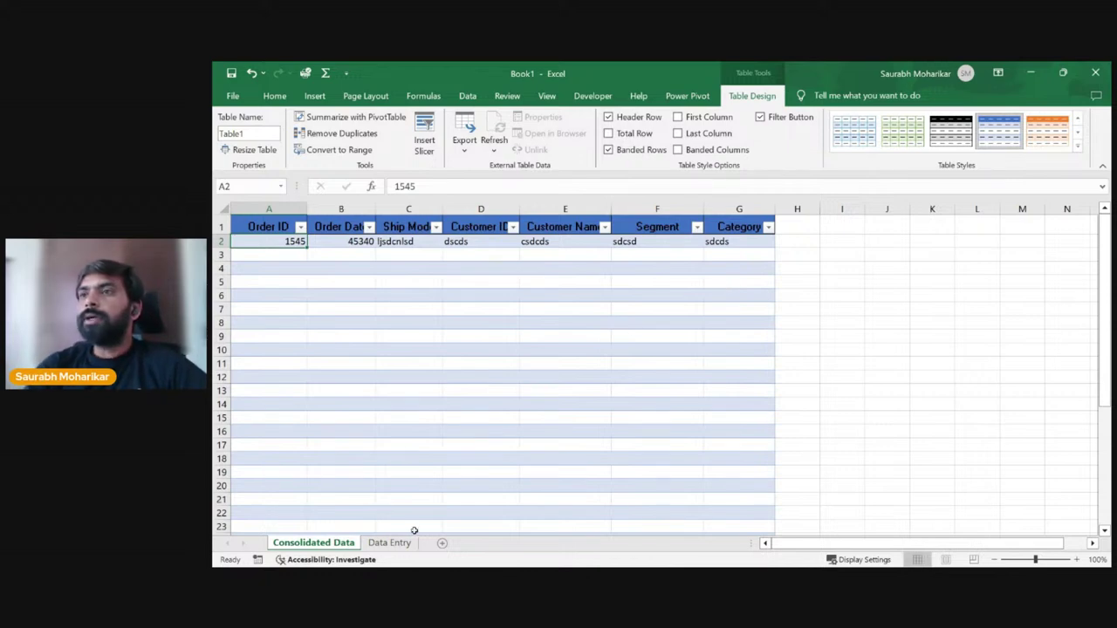
Step: Check the table's first empty row A3, then return to the Data Entry form
left_click(389, 543)
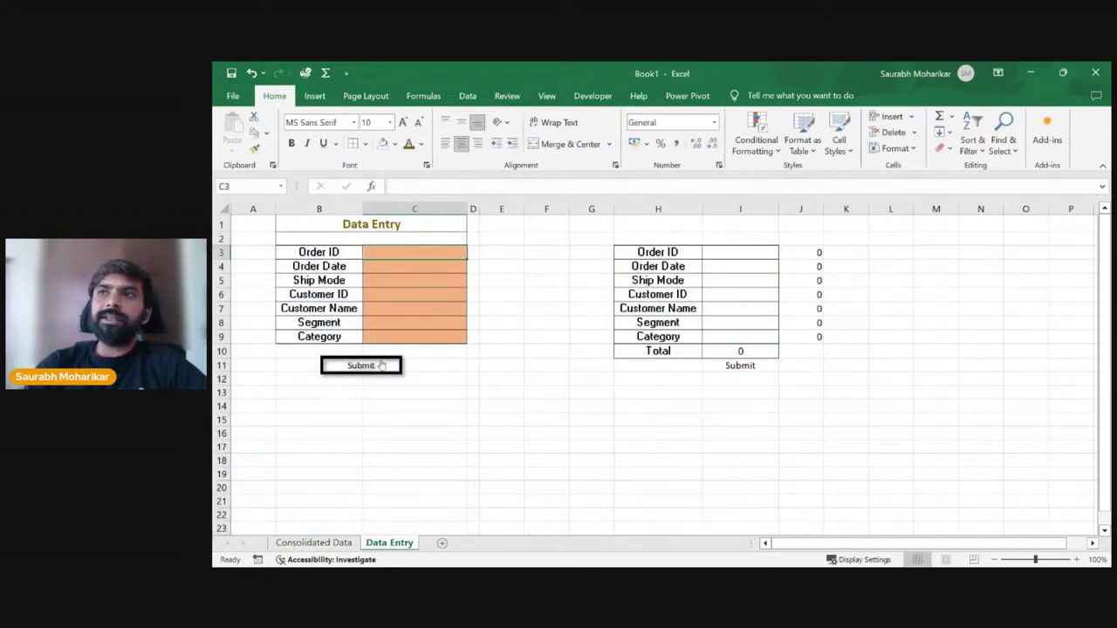
left_click(307, 543)
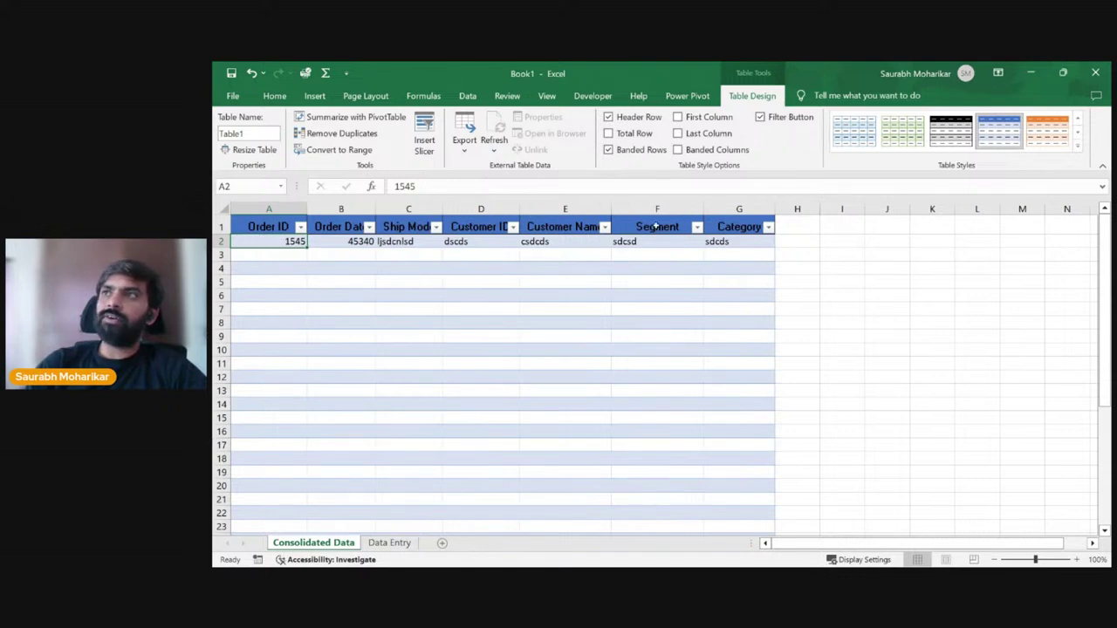
left_click(296, 256)
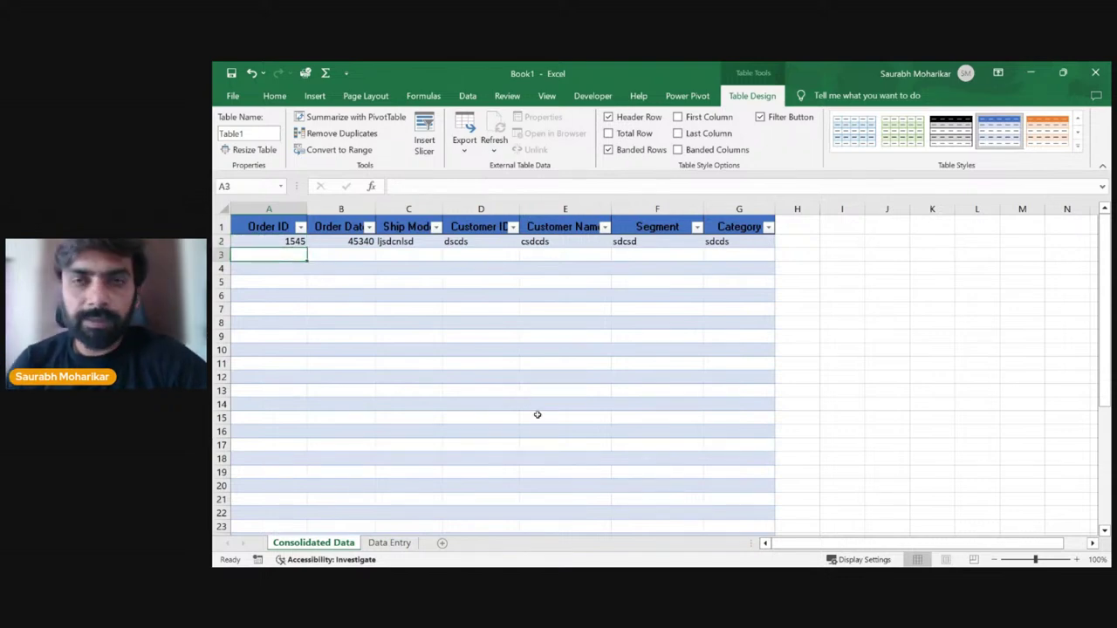
left_click(390, 544)
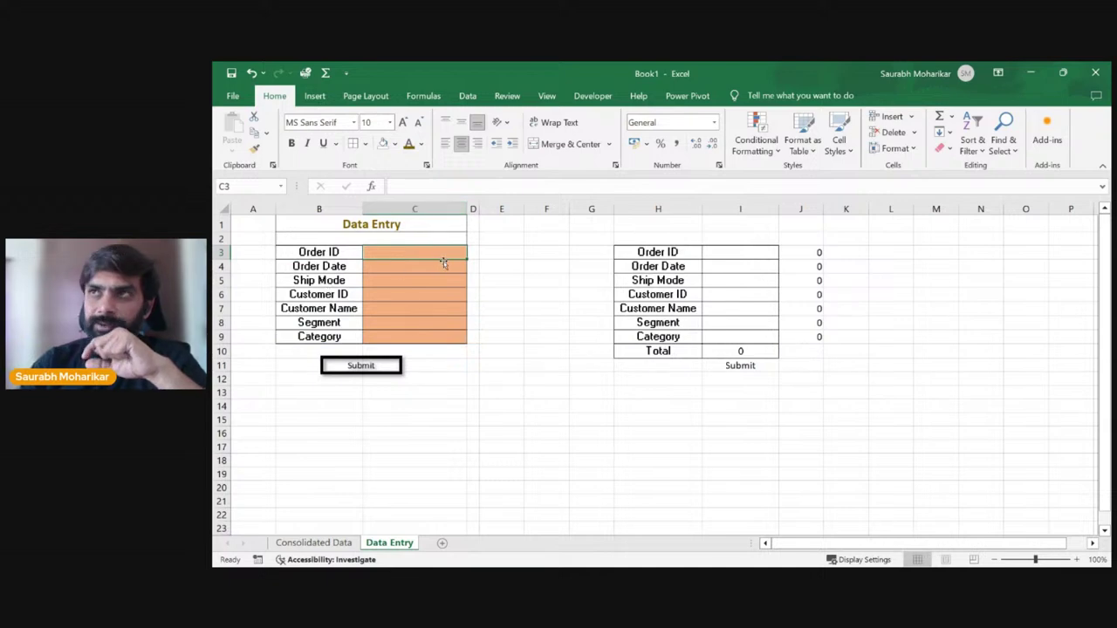
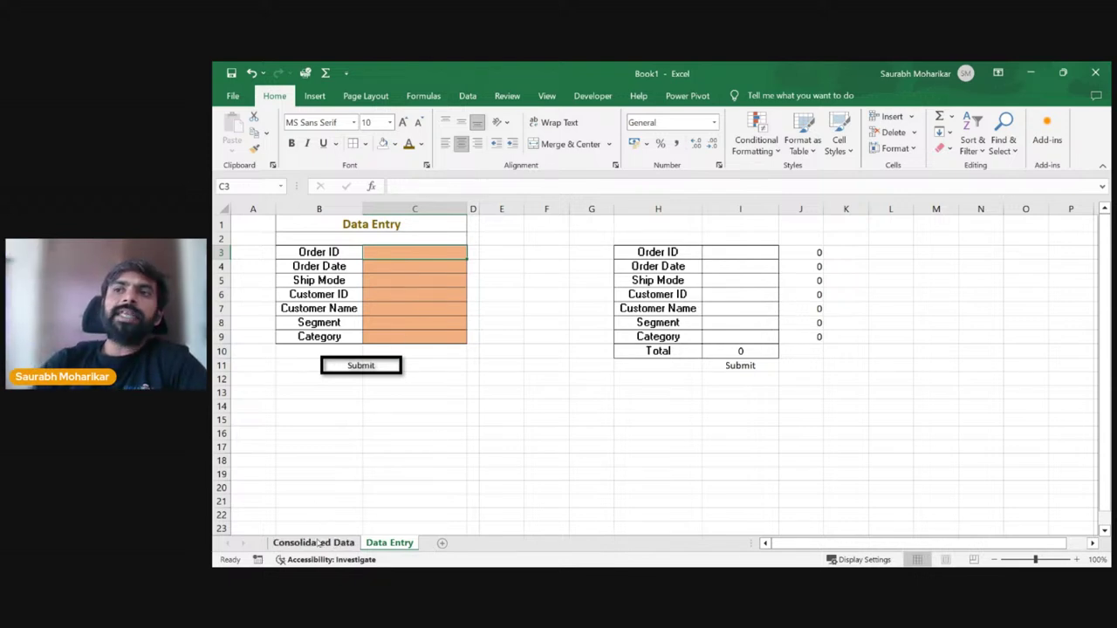
Step: Look over the Consolidated Data, Data Entry and Agenda sheets, selecting cells E10, B5, D6 and B6
left_click(314, 543)
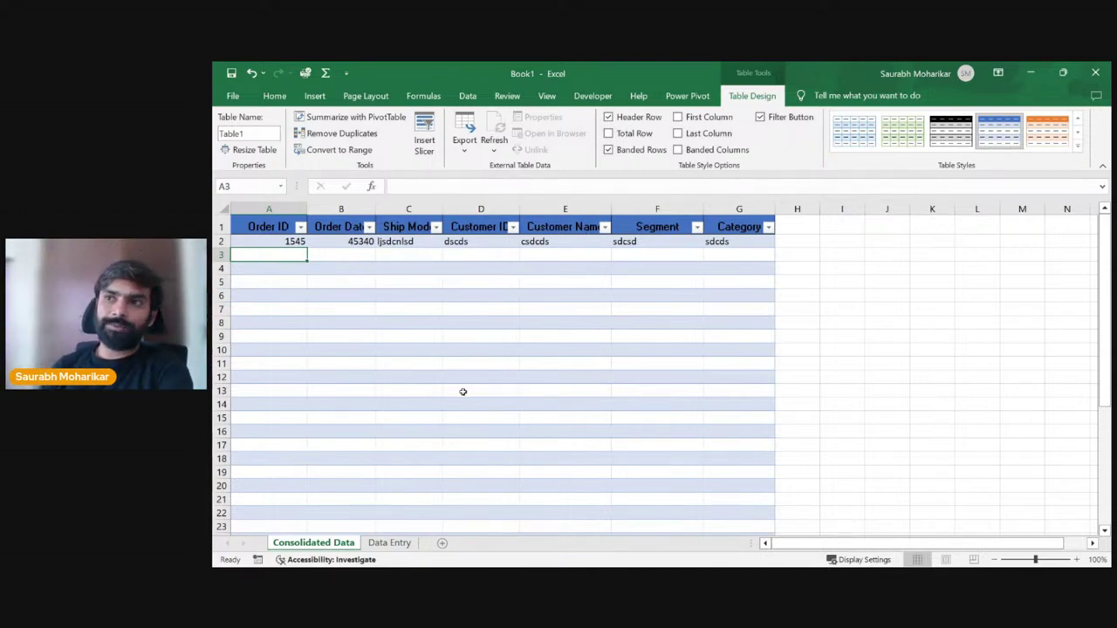
left_click(533, 350)
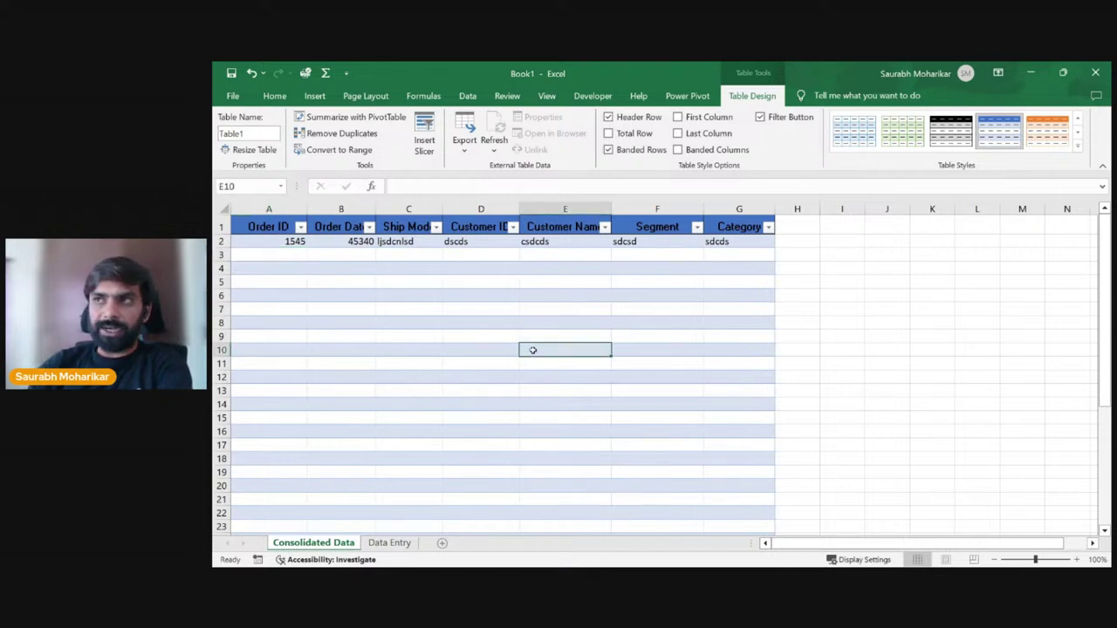
left_click(389, 542)
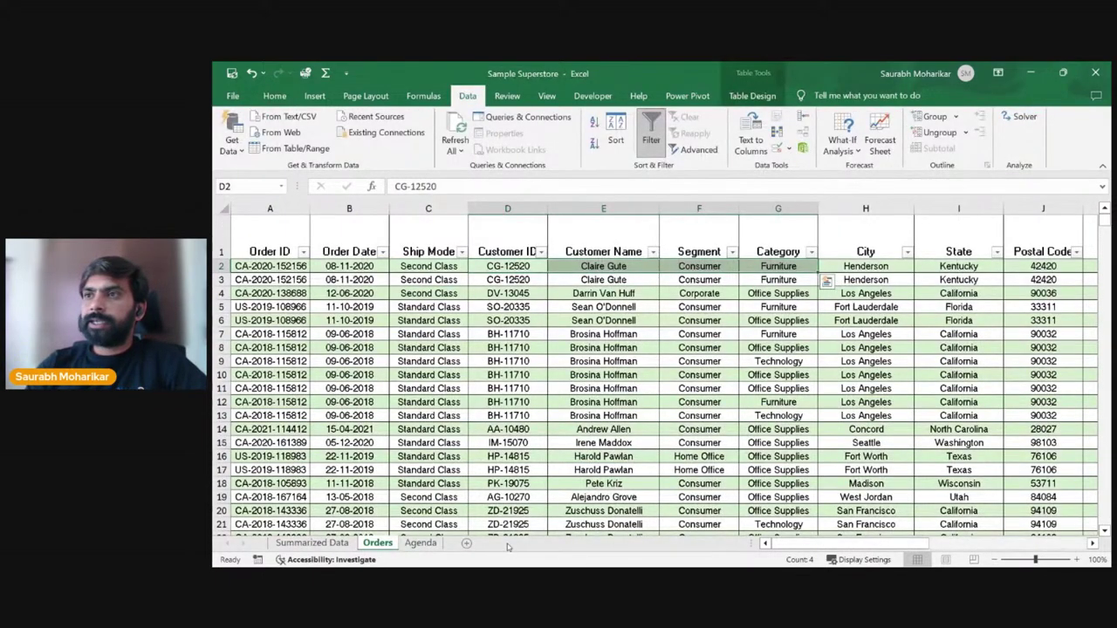
left_click(420, 542)
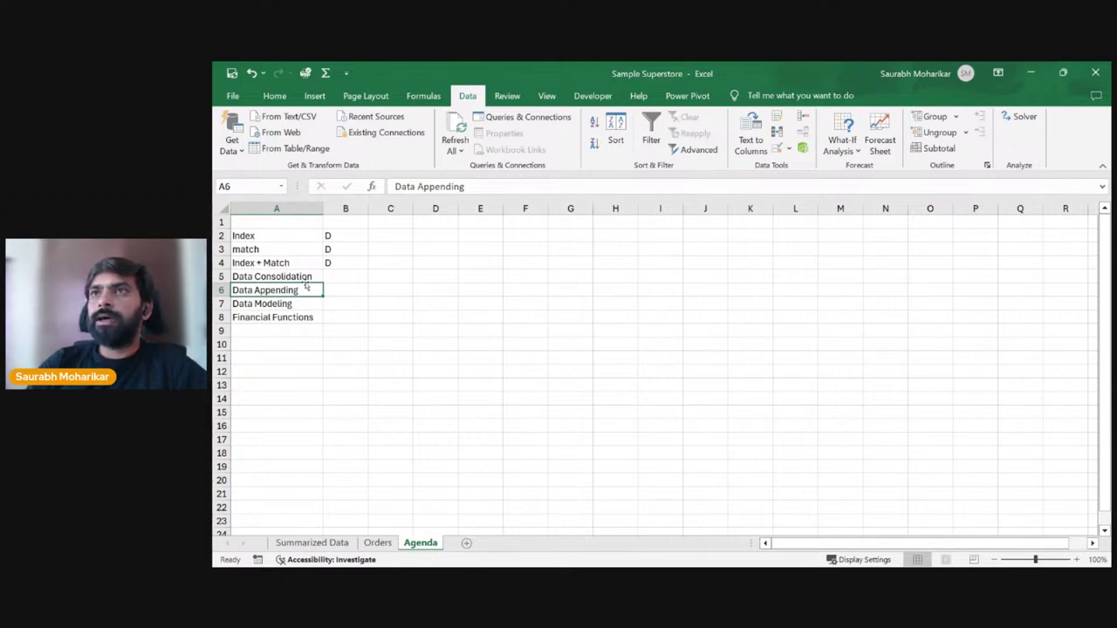
left_click(342, 277)
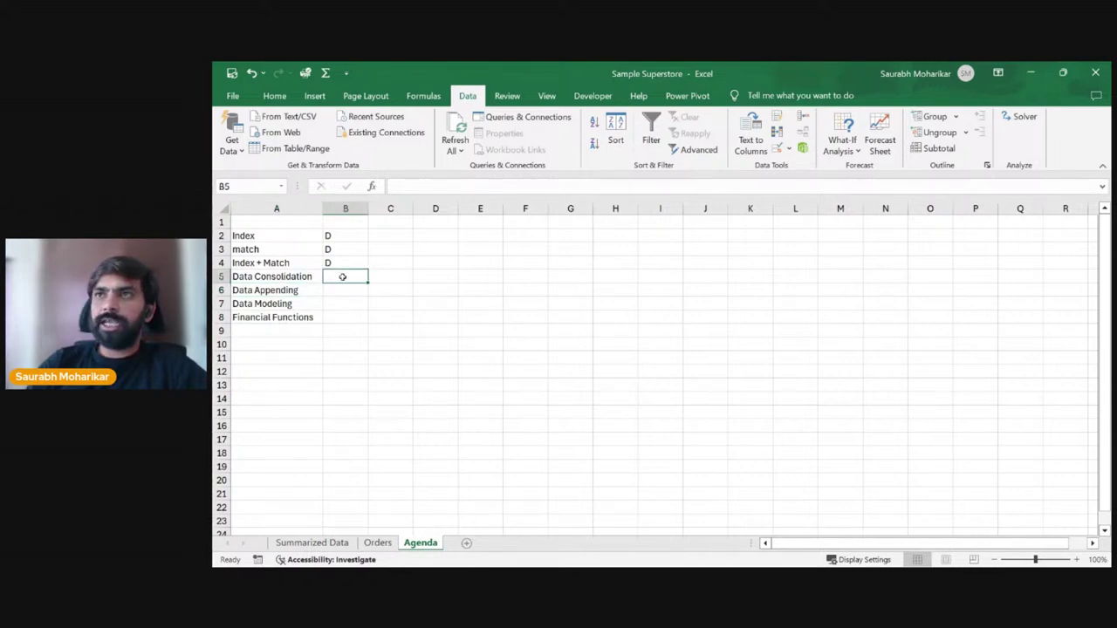
left_click(415, 288)
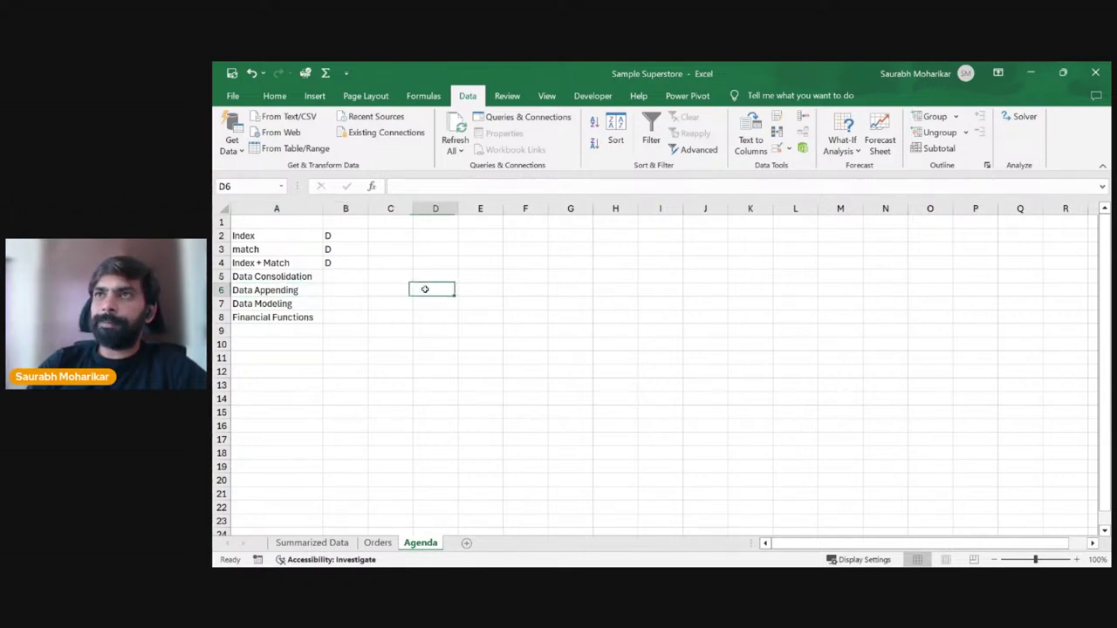
left_click(360, 280)
left_click(354, 293)
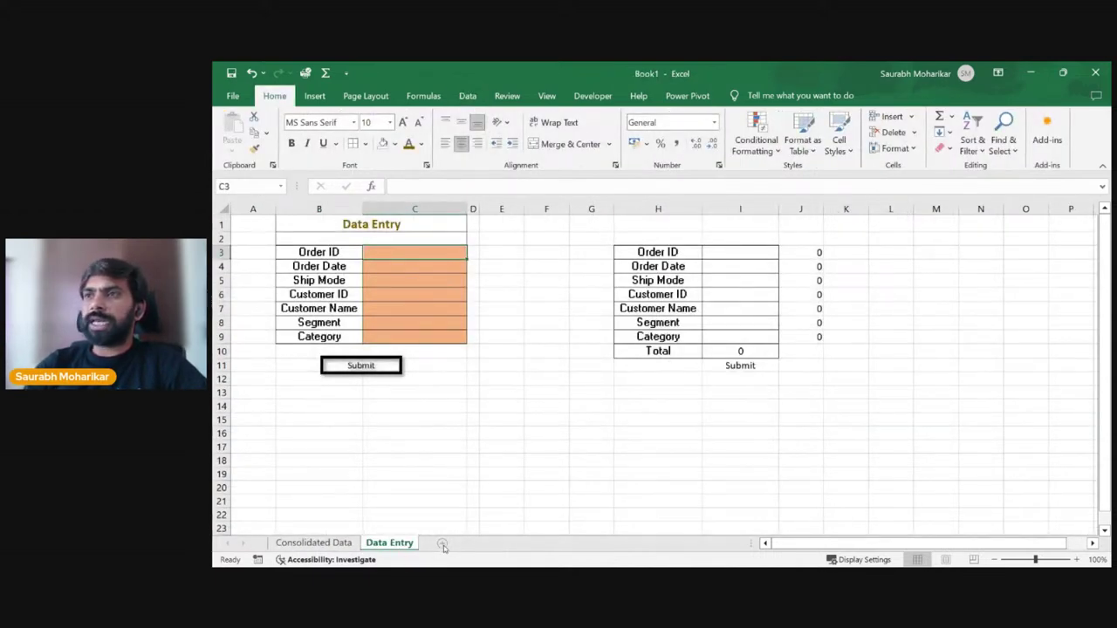
Step: Add two blank sheets, Sheet3 and Sheet4, to Book1 and select G18 on Sheet3
left_click(443, 543)
left_click(484, 543)
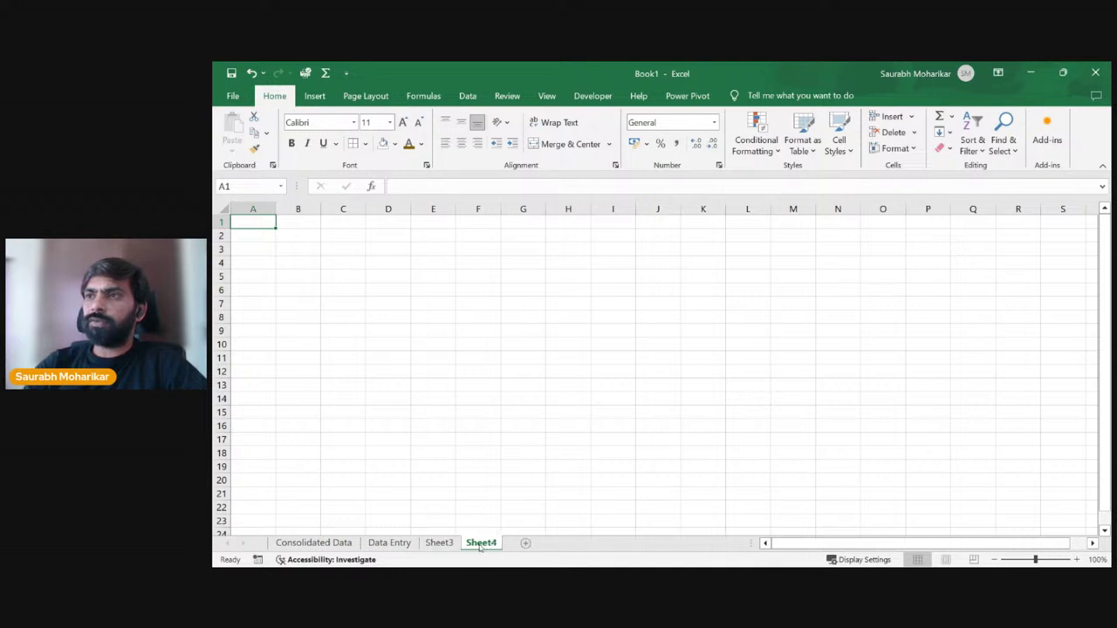
left_click(441, 543)
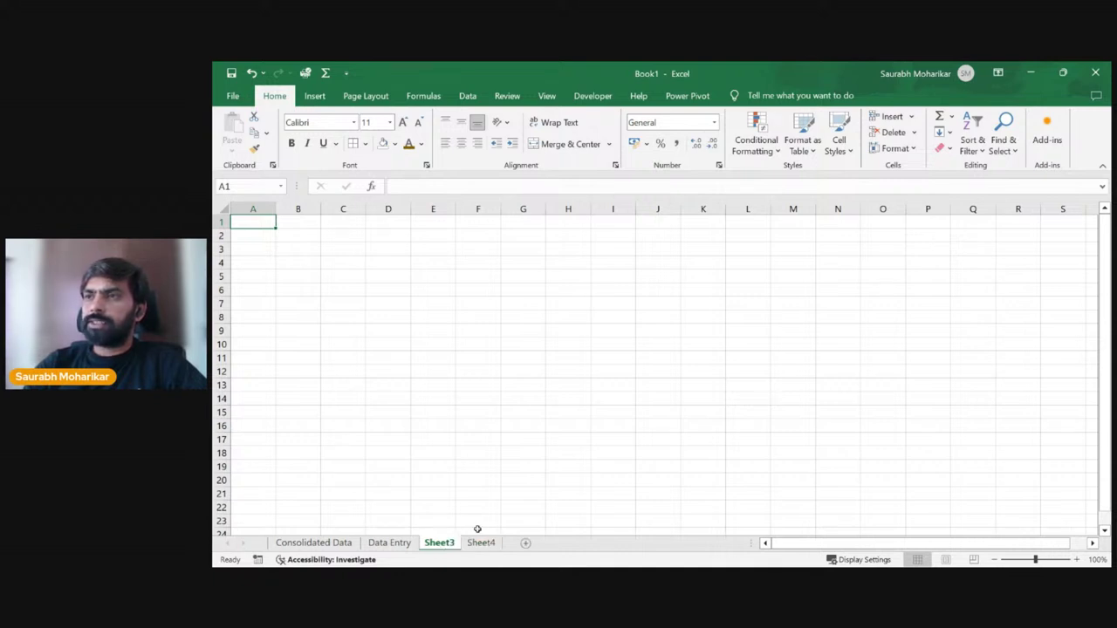
left_click(522, 452)
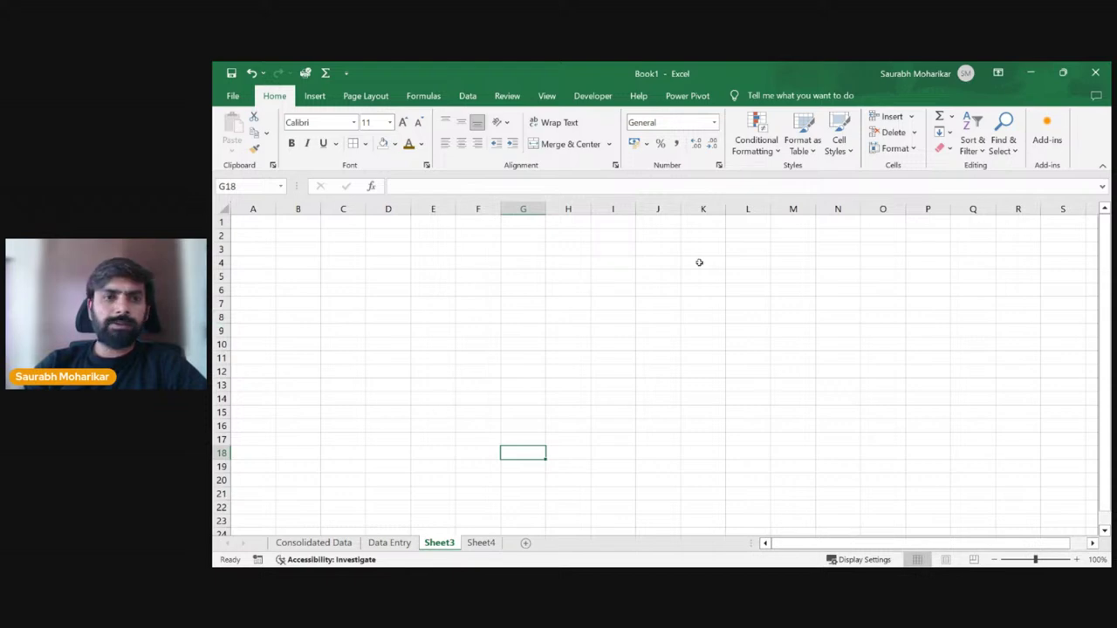
Step: Minimize Book1 and bring the Sample Superstore workbook back to the front
left_click(1029, 71)
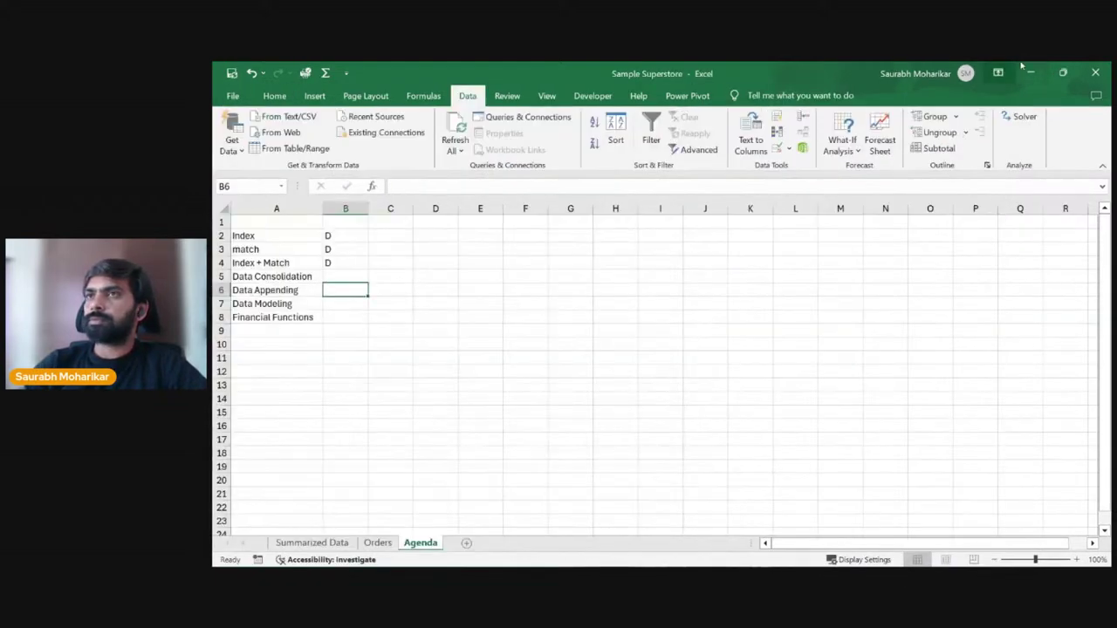
left_click(1002, 83)
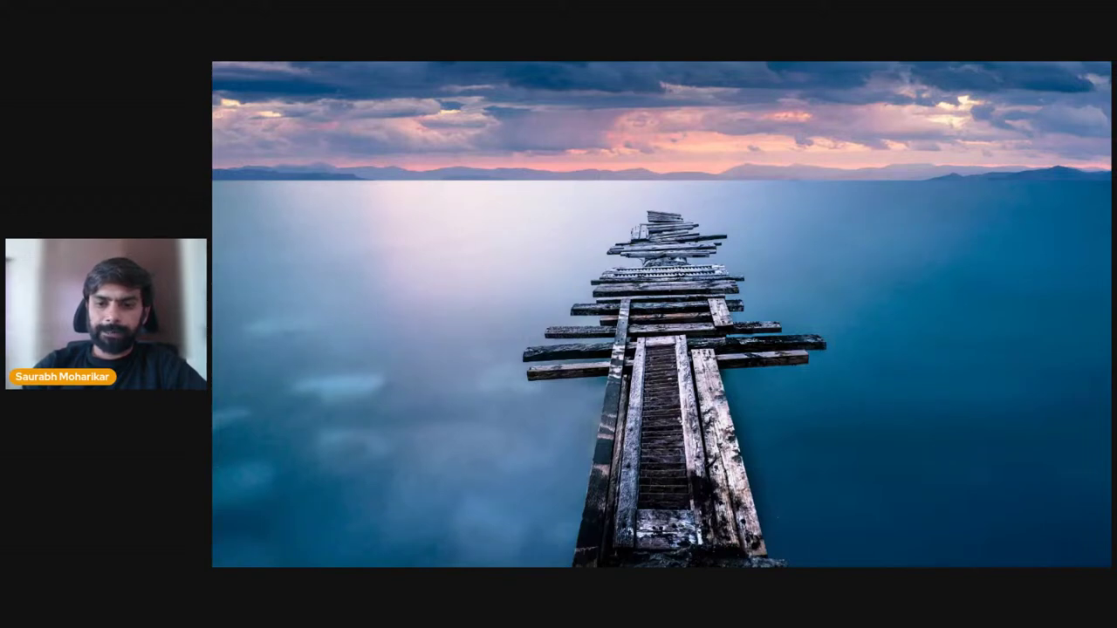
key("alt+Tab")
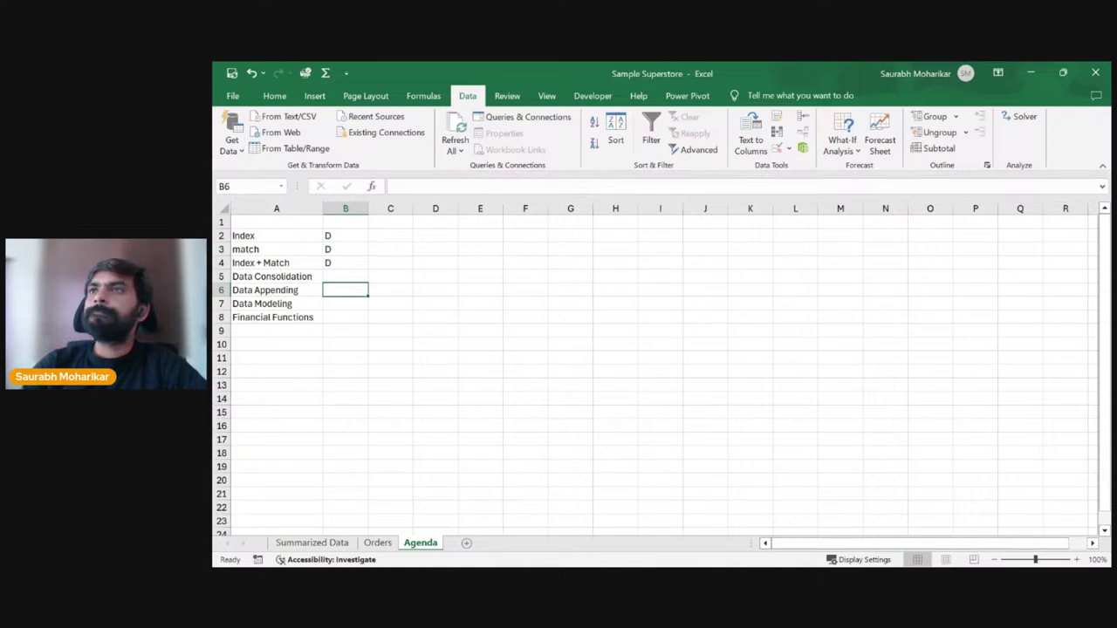
Step: Open the recent Macros workbook and copy its table
left_click(234, 96)
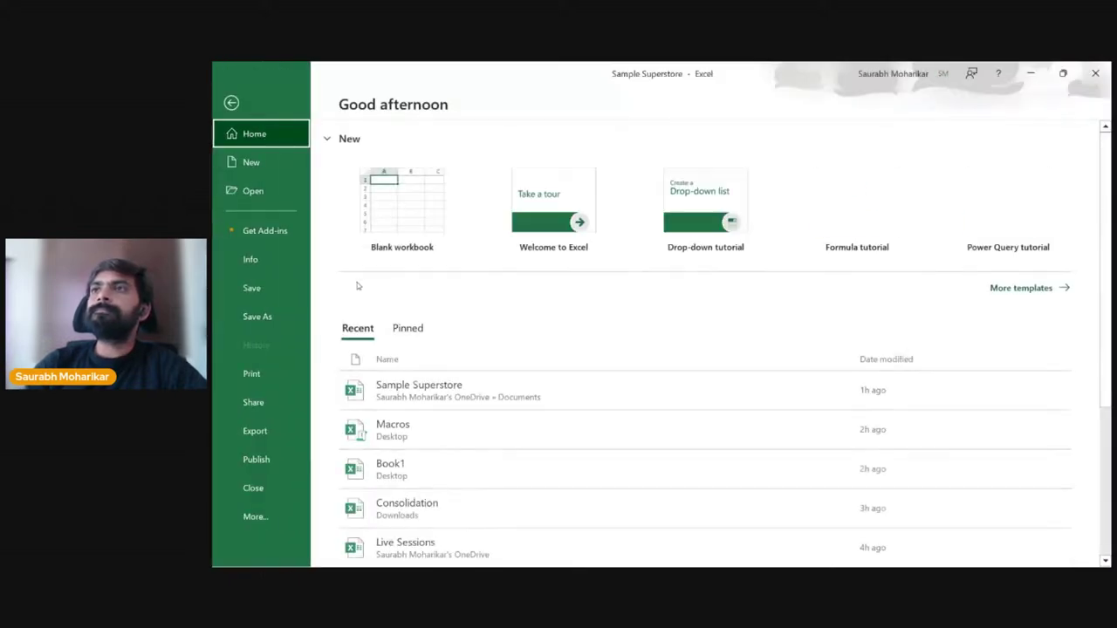
left_click(435, 446)
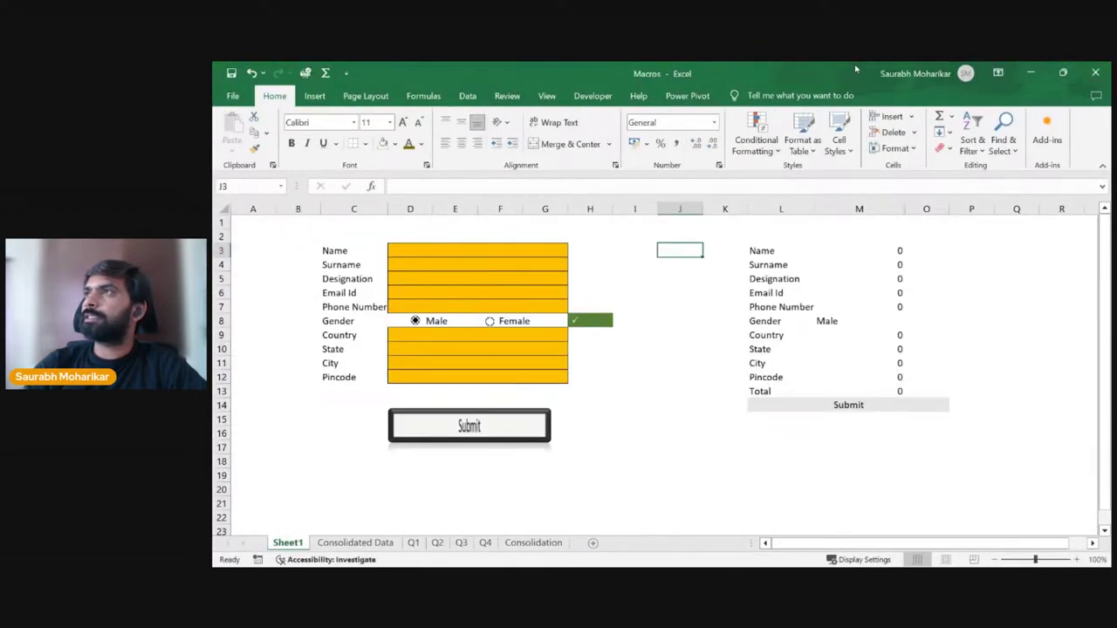
left_click(1063, 73)
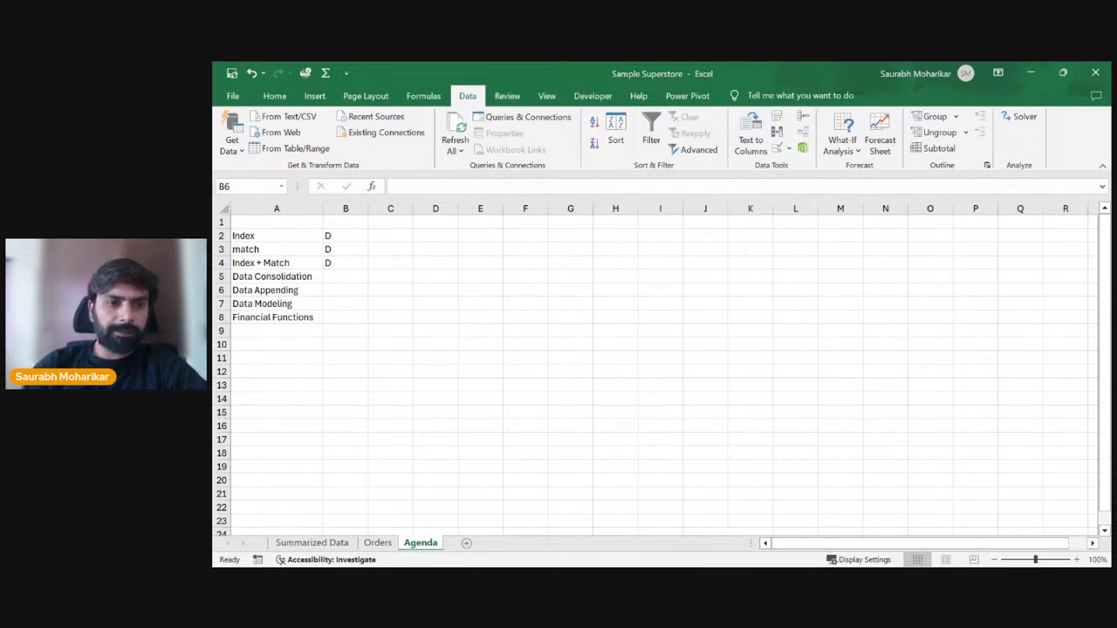
key("ctrl+c")
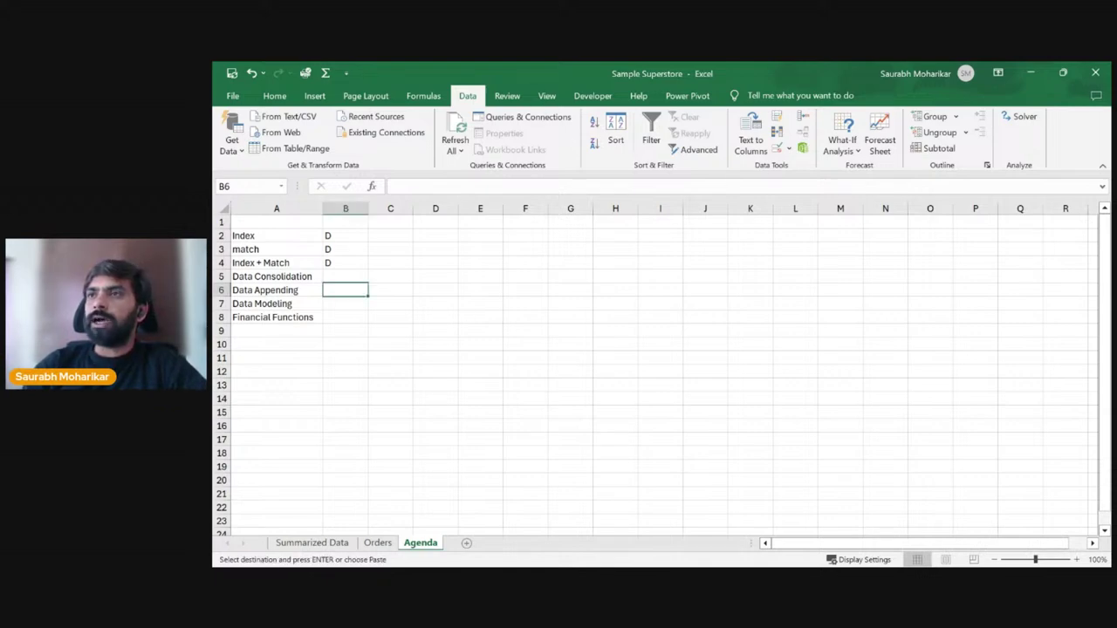
Step: Minimize Sample Superstore and switch back to Book1's Sheet3
left_click(1029, 72)
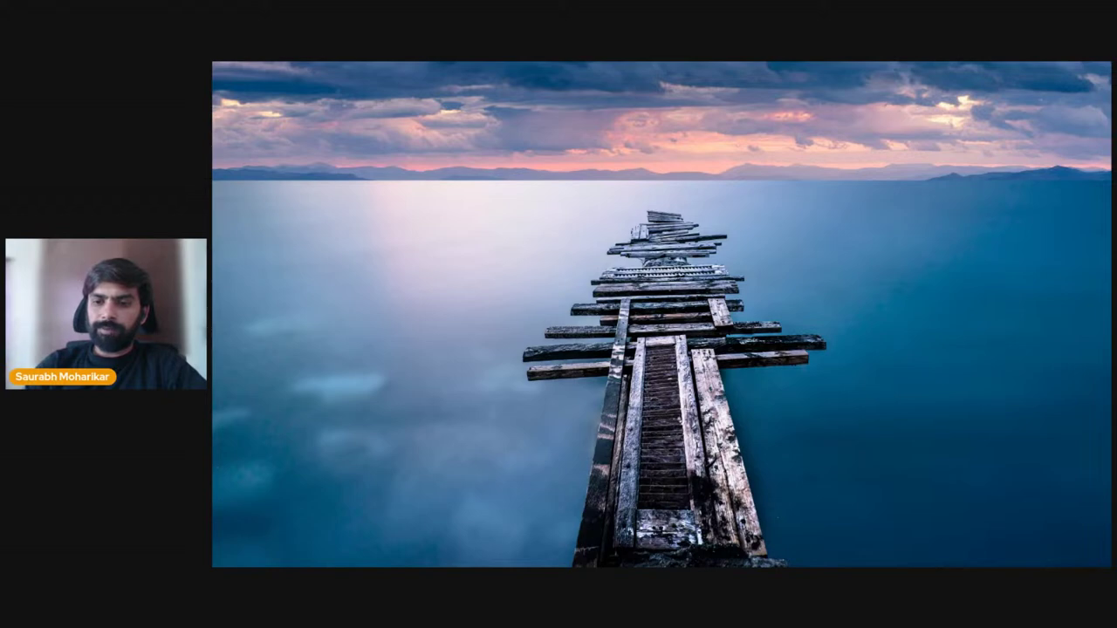
key("alt+Tab")
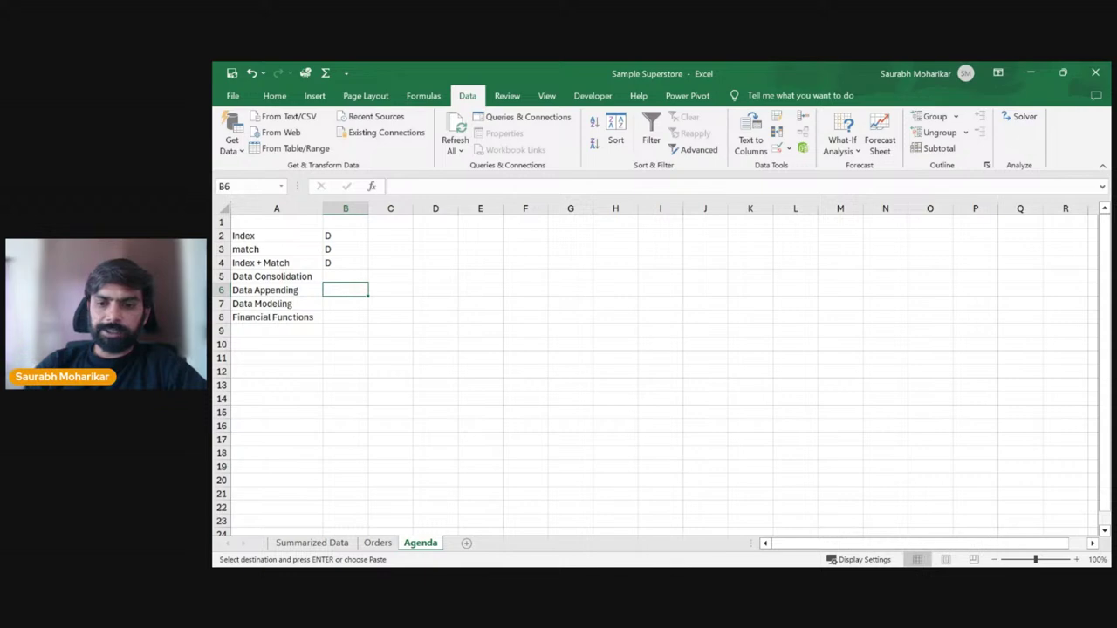
key("super+d")
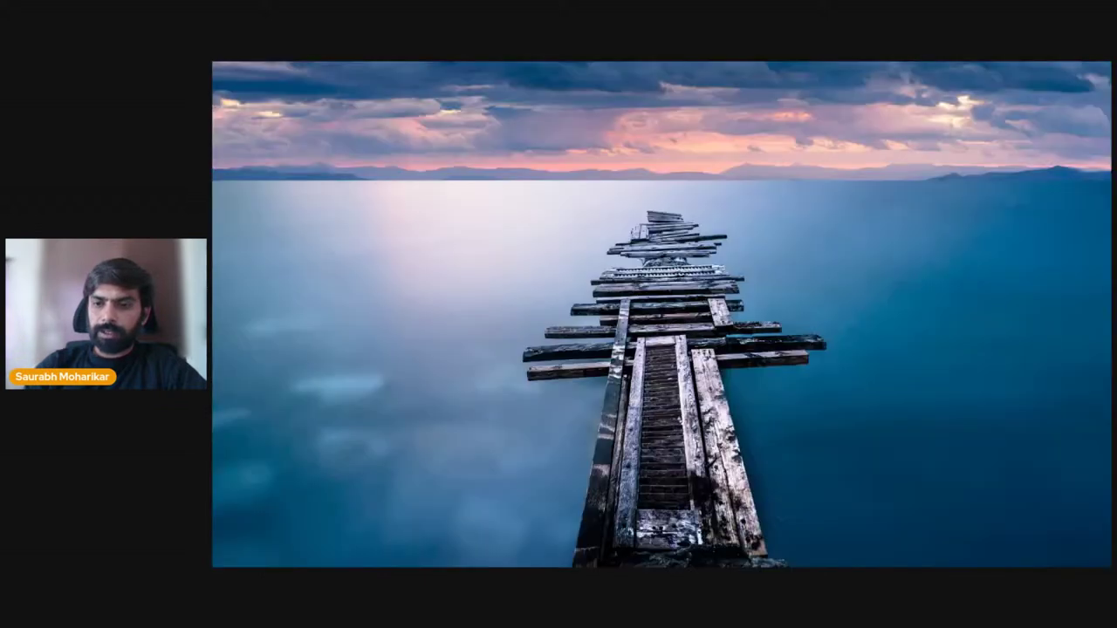
key("alt+Tab")
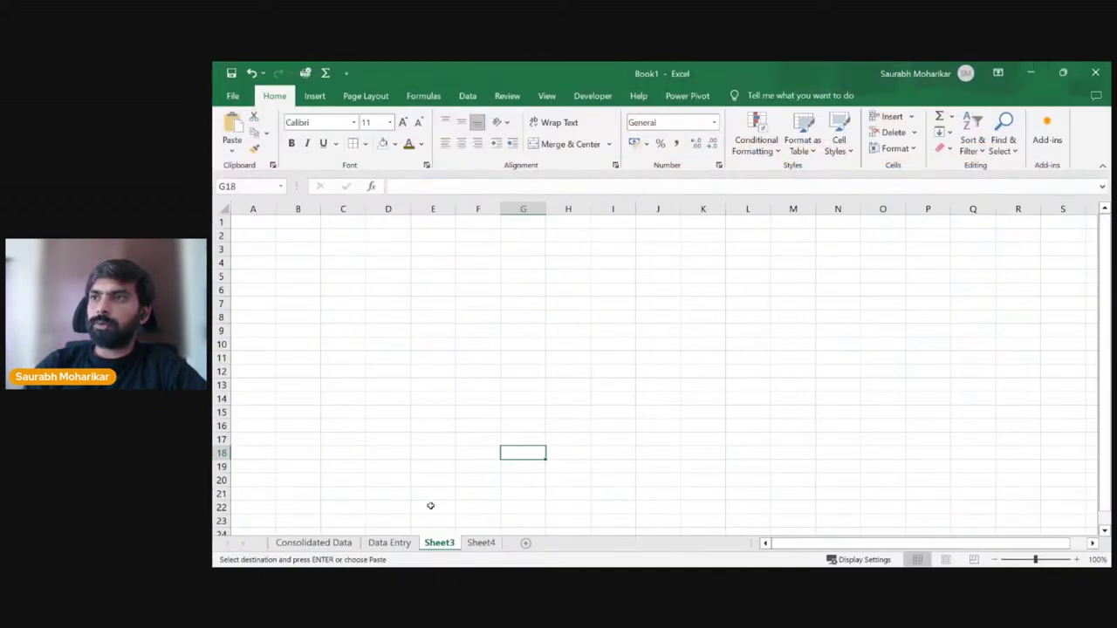
Step: Paste the ABC Enterprises table at A1 and autofit column A to the product names
left_click(256, 225)
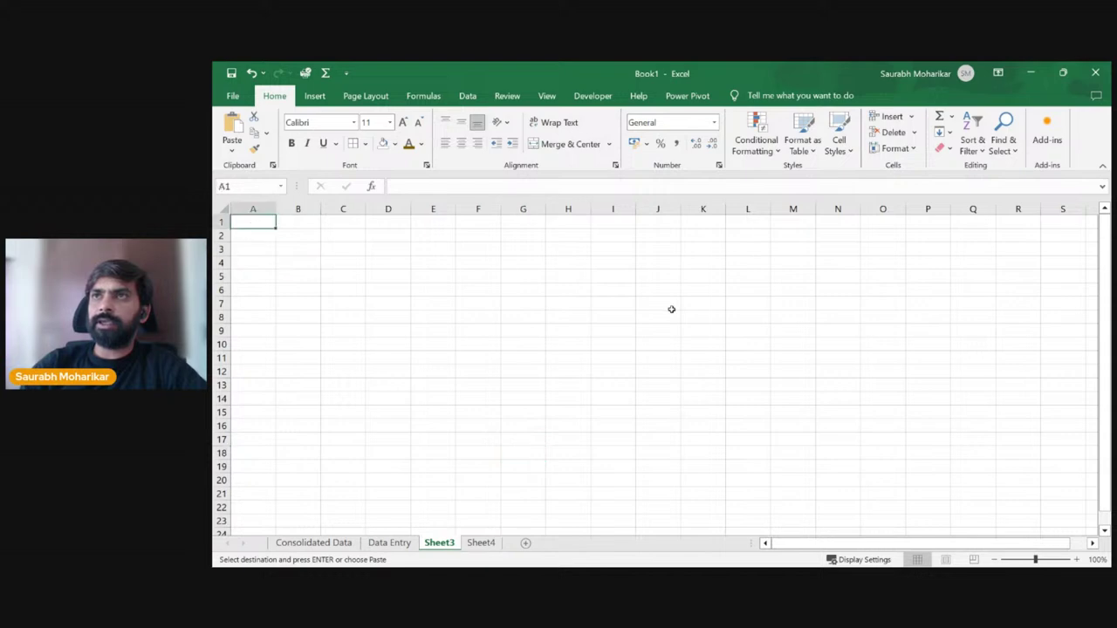
key("ctrl+v")
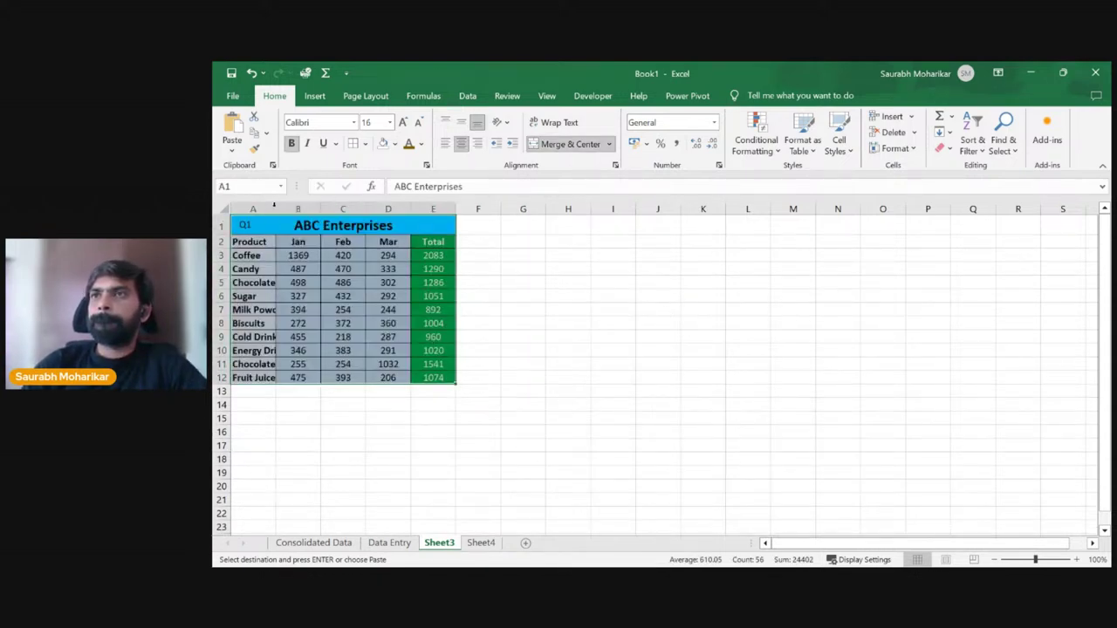
double_click(276, 209)
left_click(661, 353)
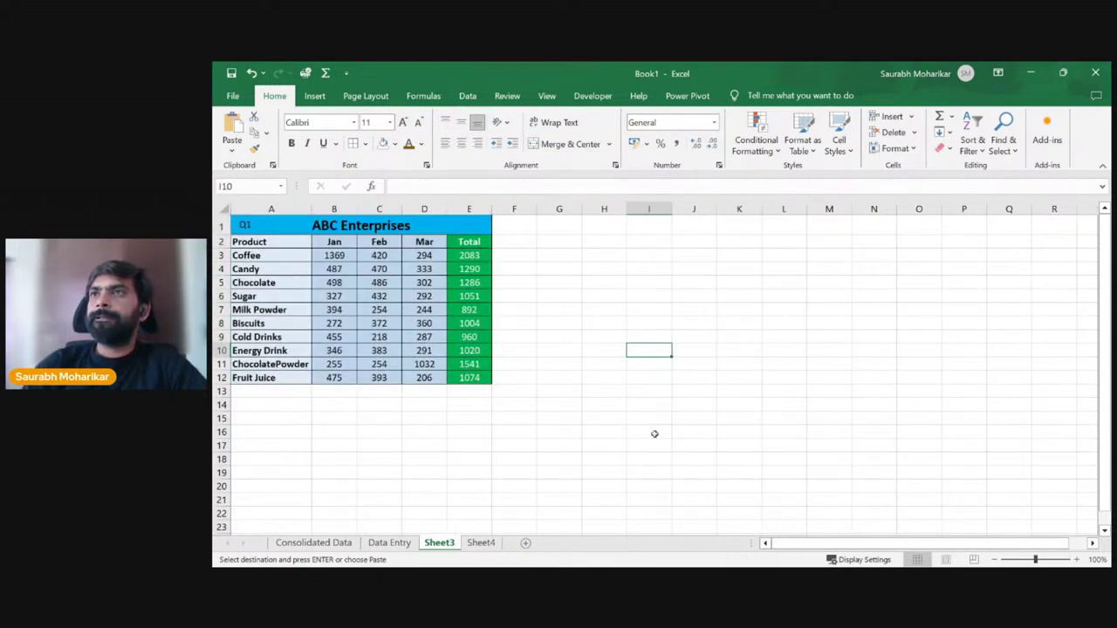
Step: Rename the Sheet3 tab to Q1
left_click(480, 542)
left_click(439, 543)
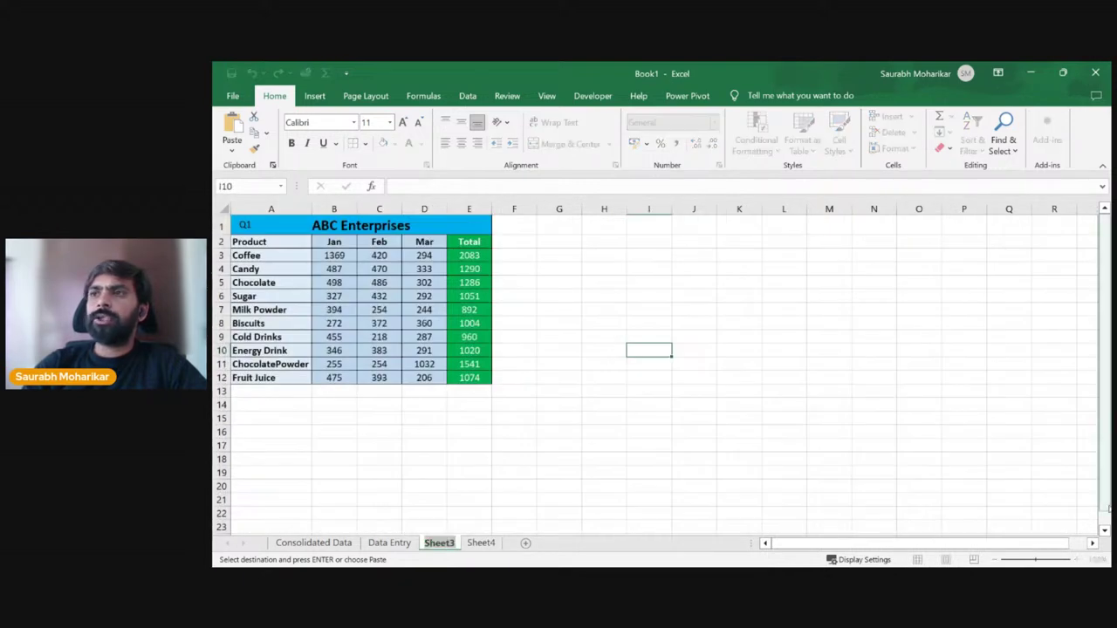
type("Q1")
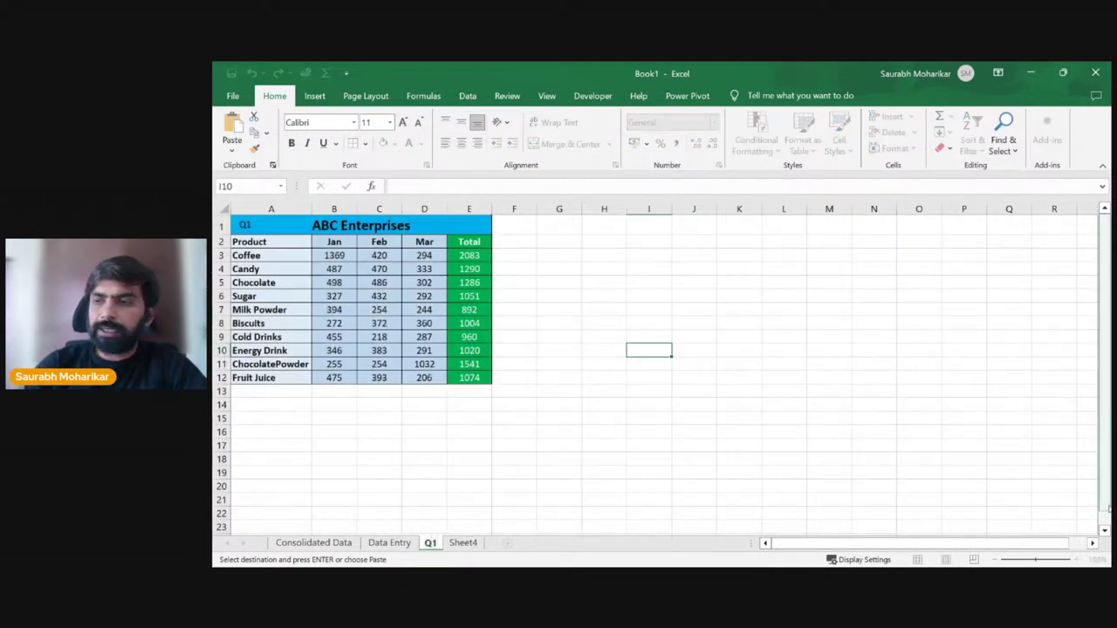
left_click(621, 456)
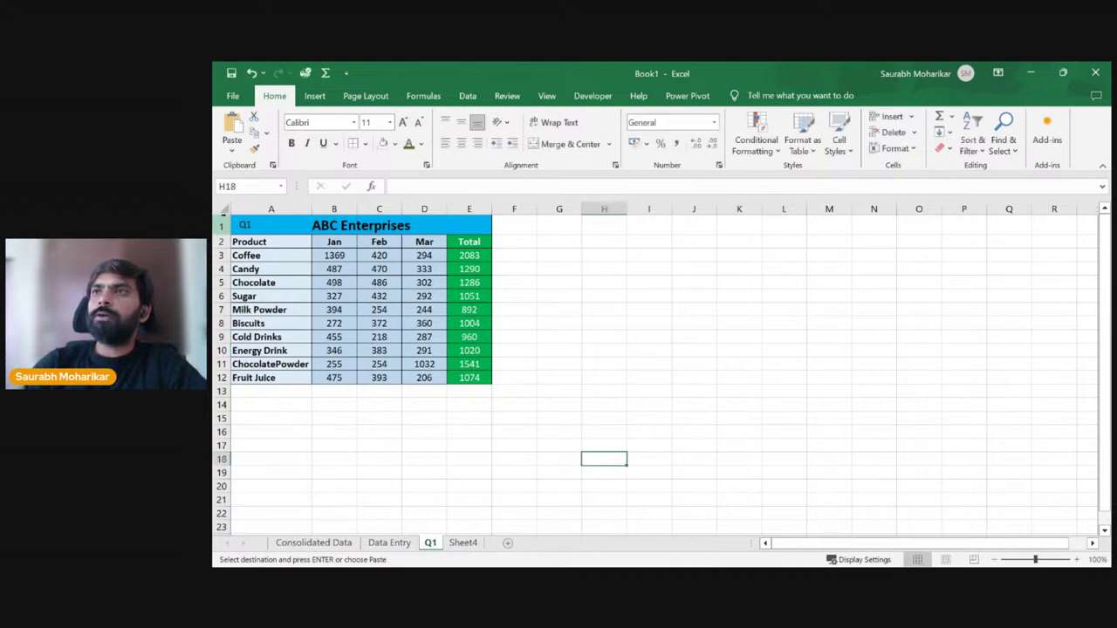
left_click(360, 228)
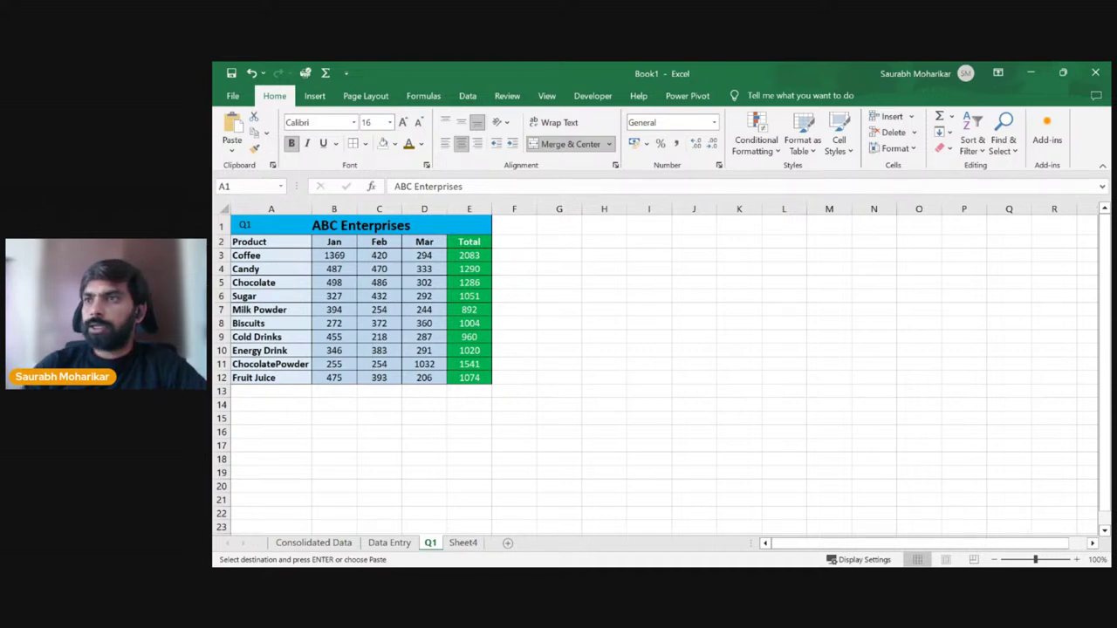
Step: Paste the Q2 table into Sheet4 and add two blank sheets, Sheet5 and Sheet6
left_click(463, 542)
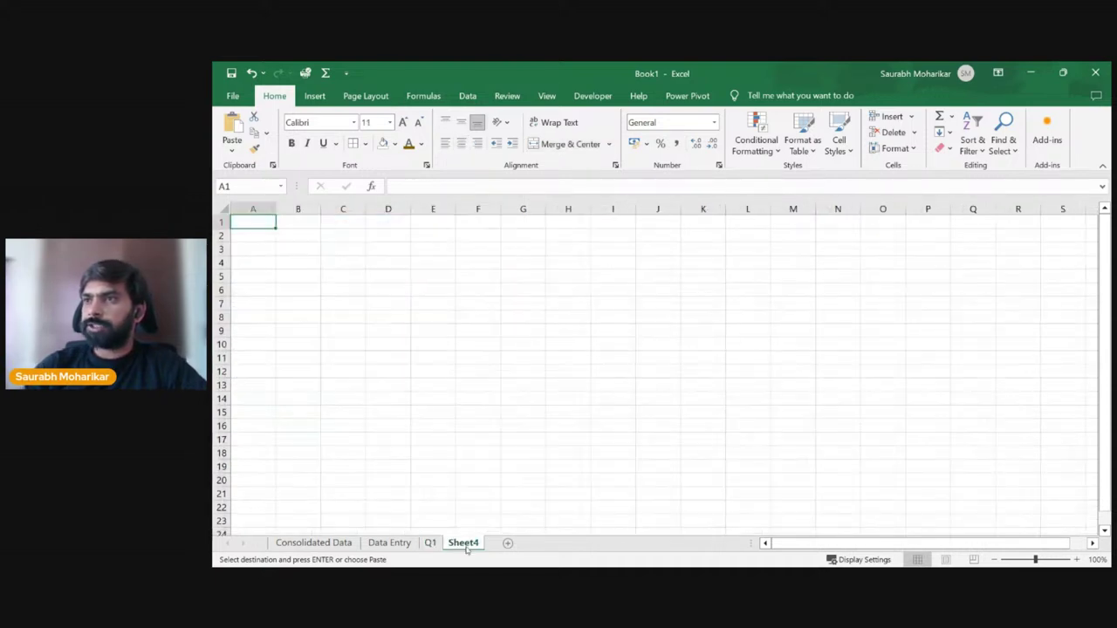
key("ctrl+v")
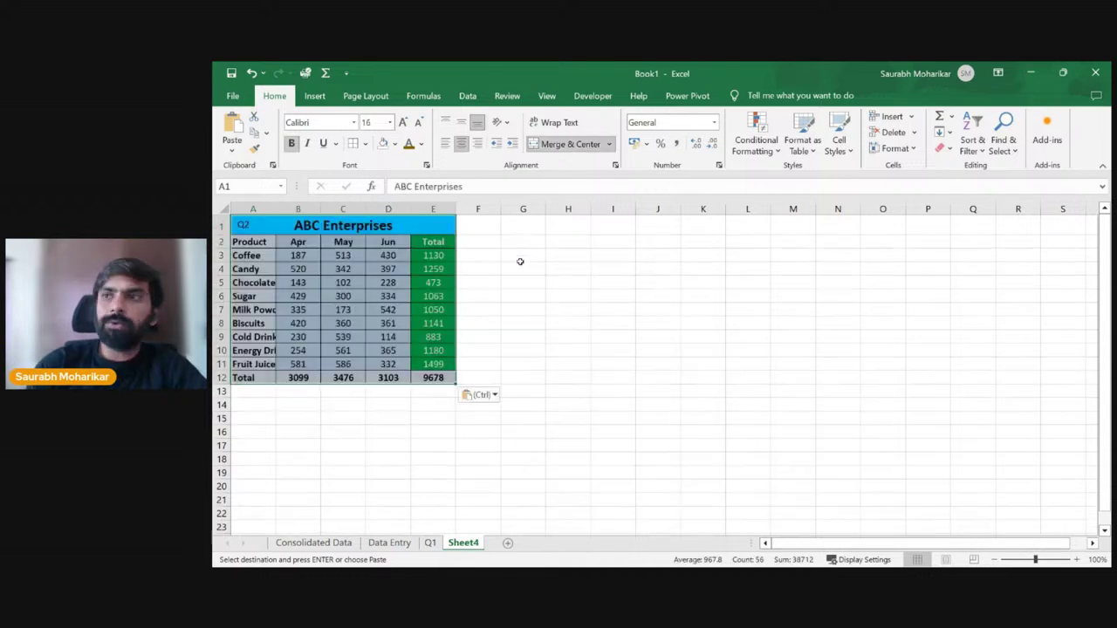
left_click(508, 542)
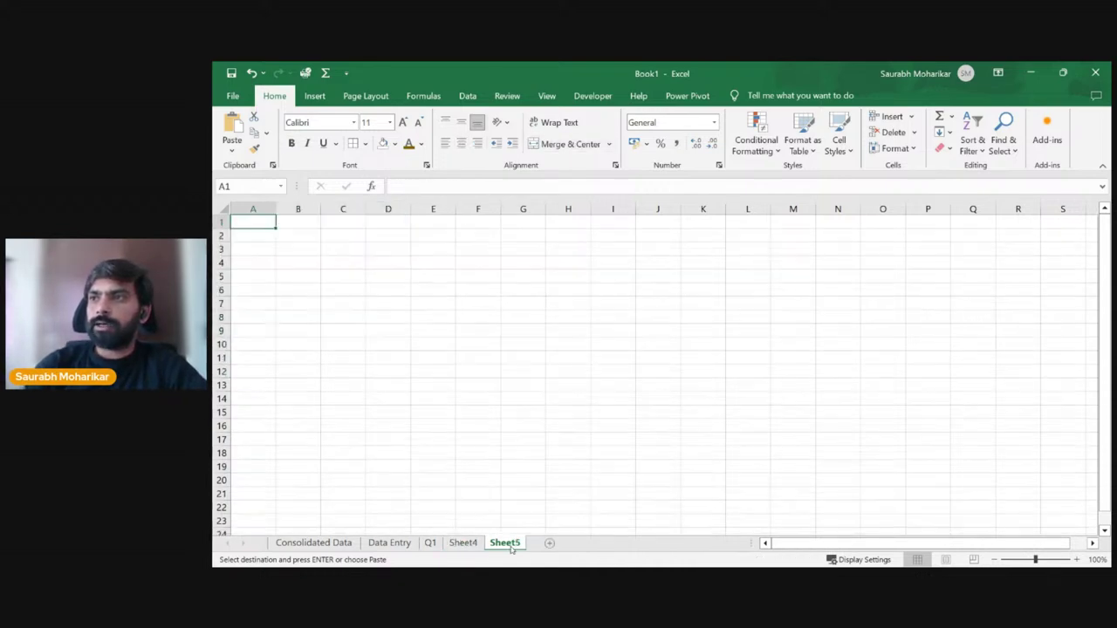
left_click(550, 543)
Step: Paste the Q3 table into cell A1 of Sheet5
left_click(463, 543)
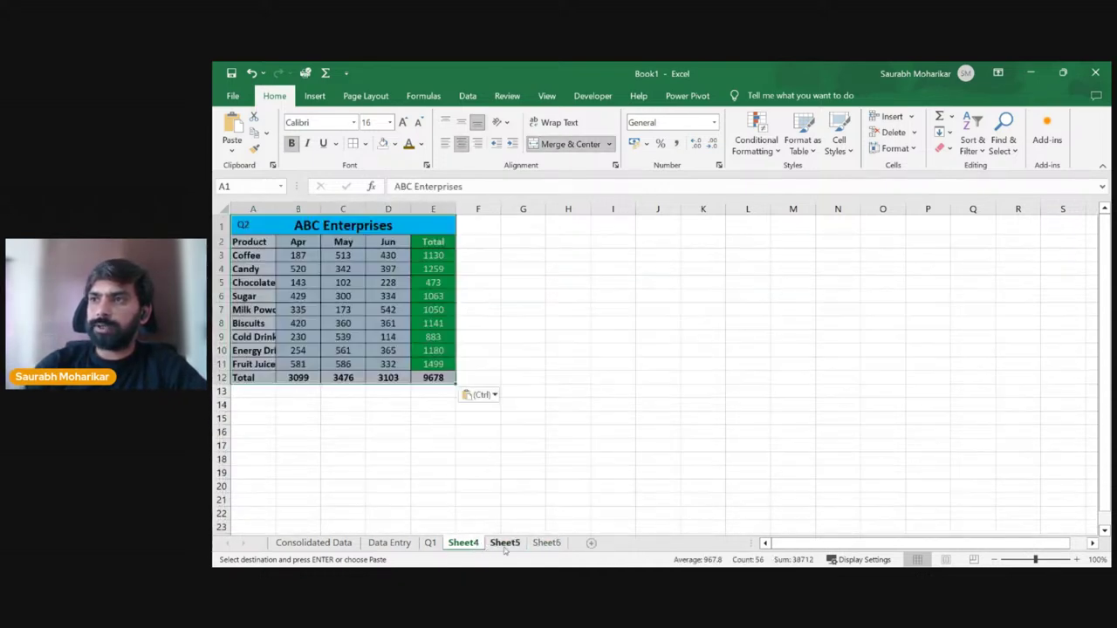
left_click(506, 543)
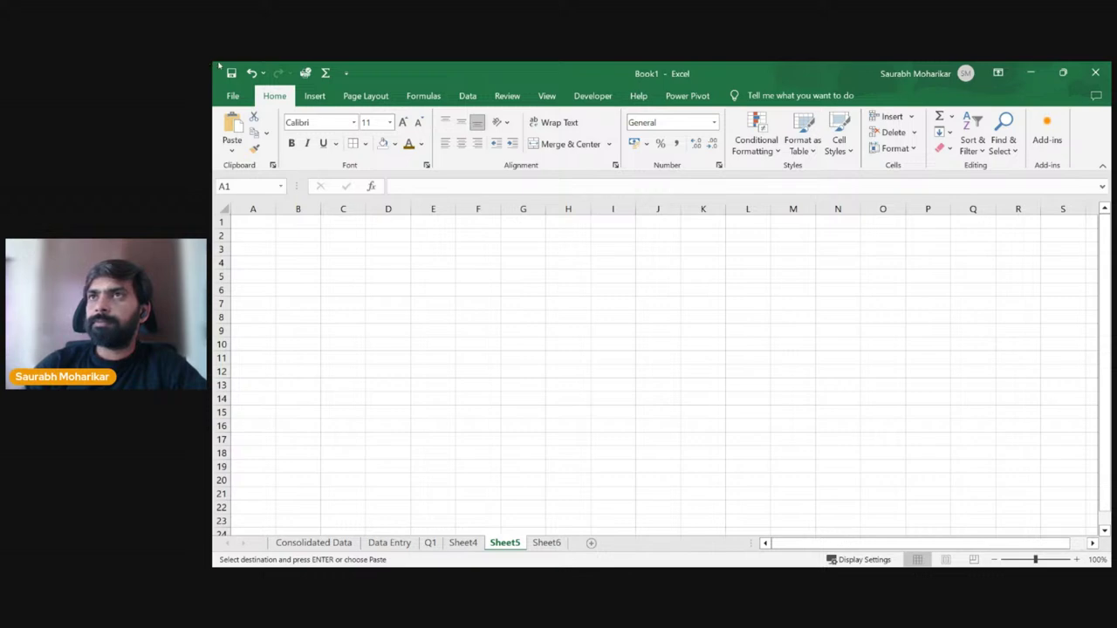
left_click(259, 224)
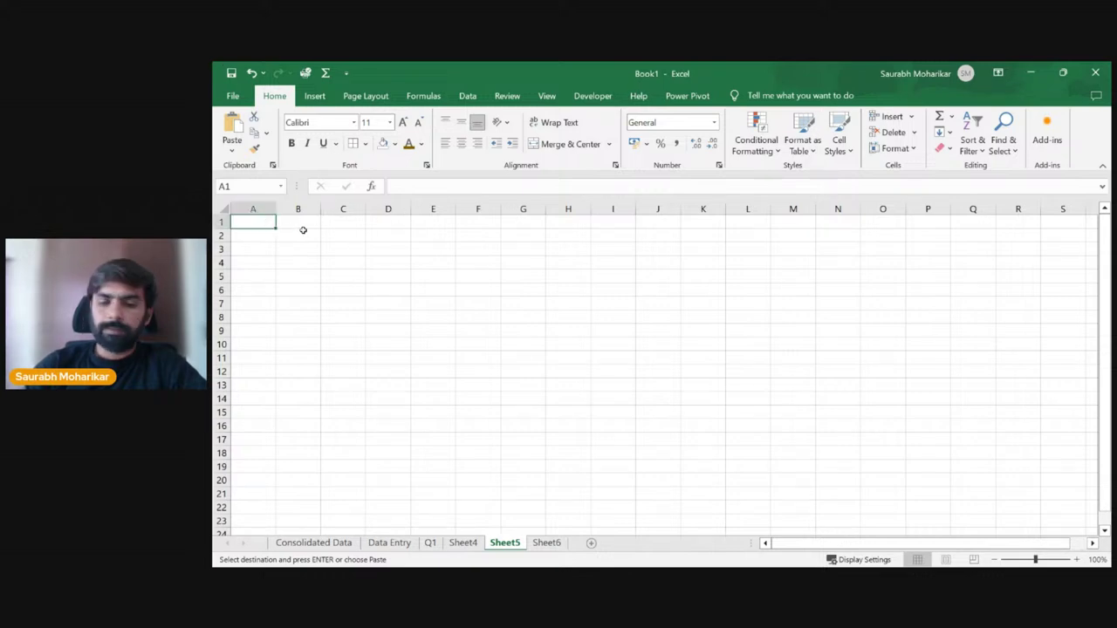
key("ctrl+v")
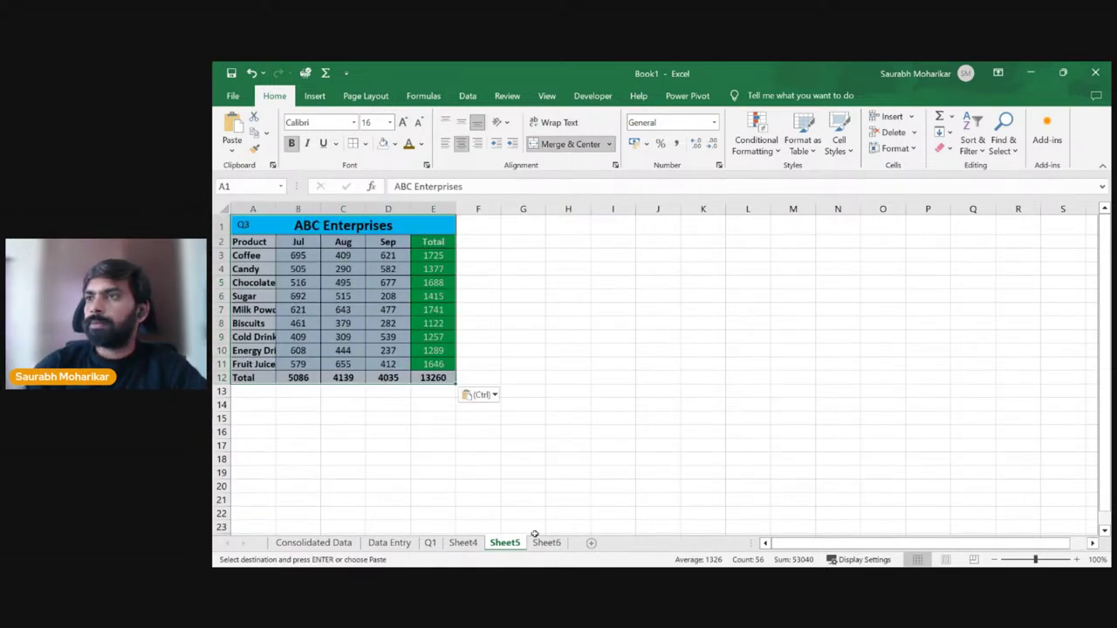
left_click(548, 542)
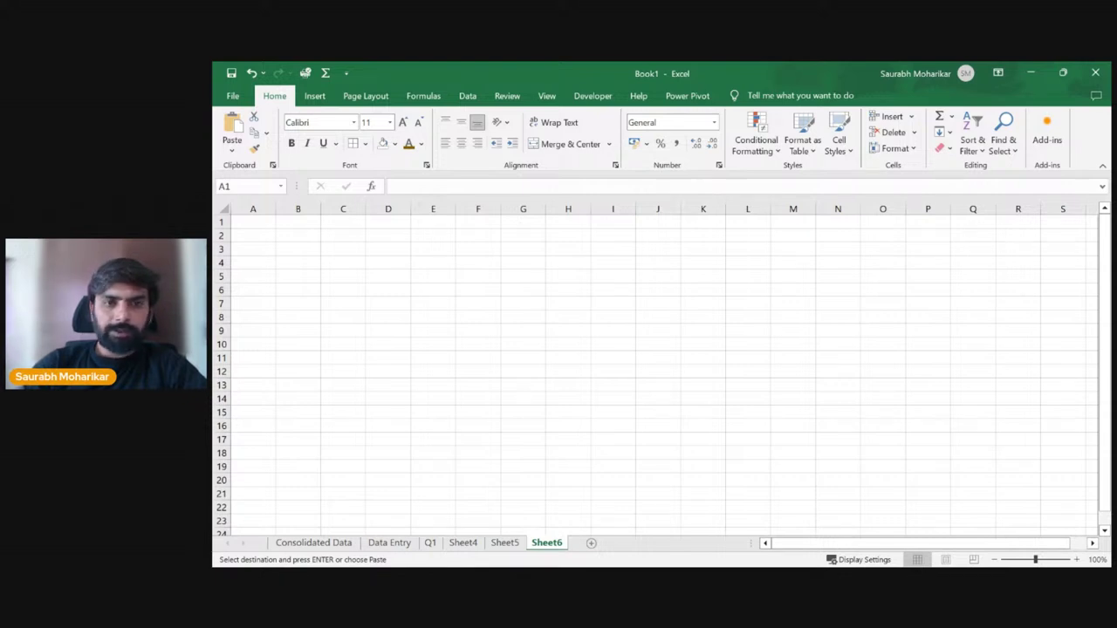
Step: Paste the Q4 table into Sheet6 and rename Sheet4 and Sheet5 to Q2 and Q3
left_click(256, 221)
key("ctrl+v")
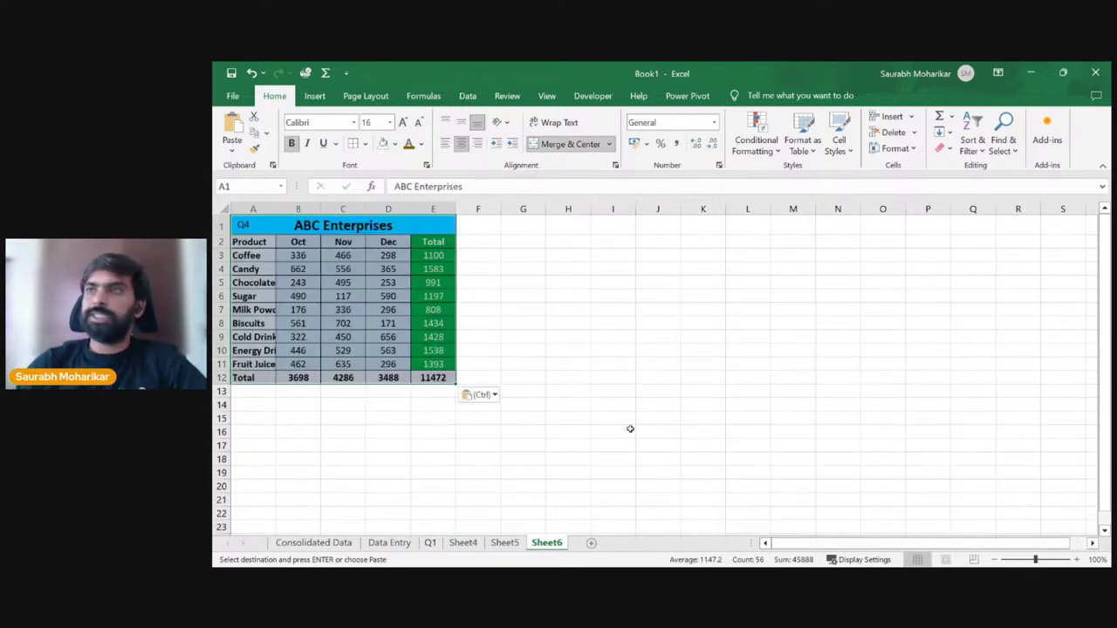
left_click(464, 542)
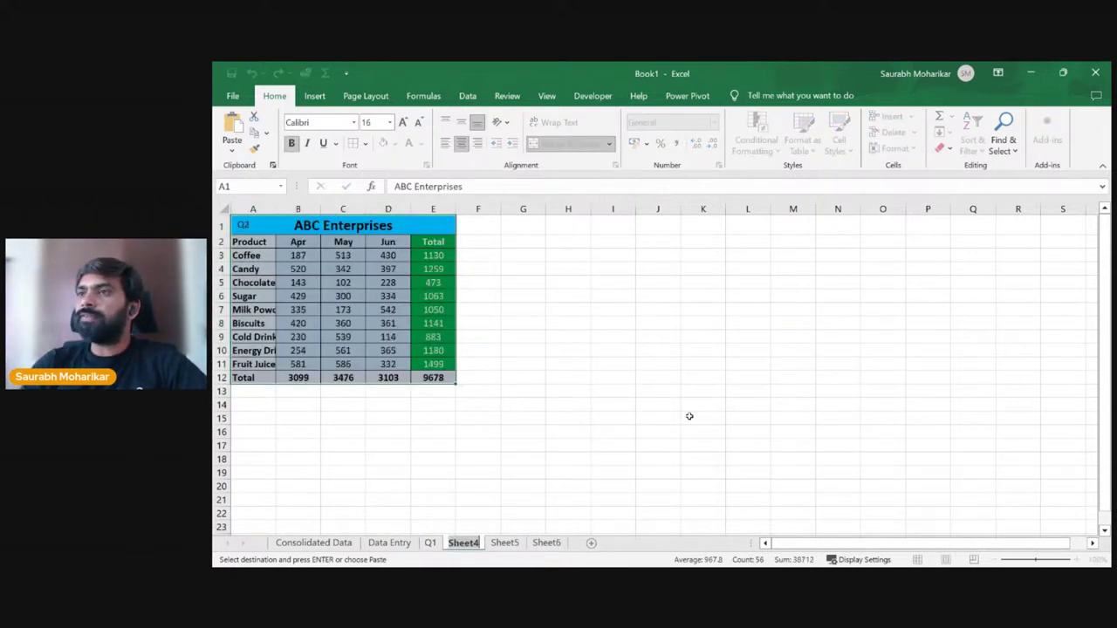
type("Q2")
key("Return")
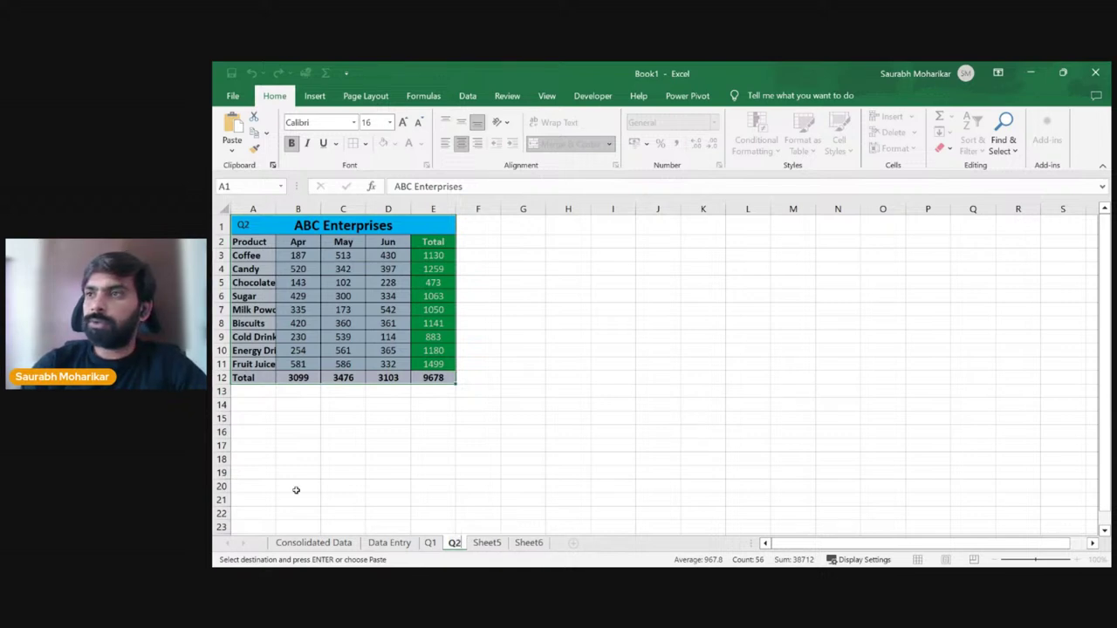
left_click(486, 543)
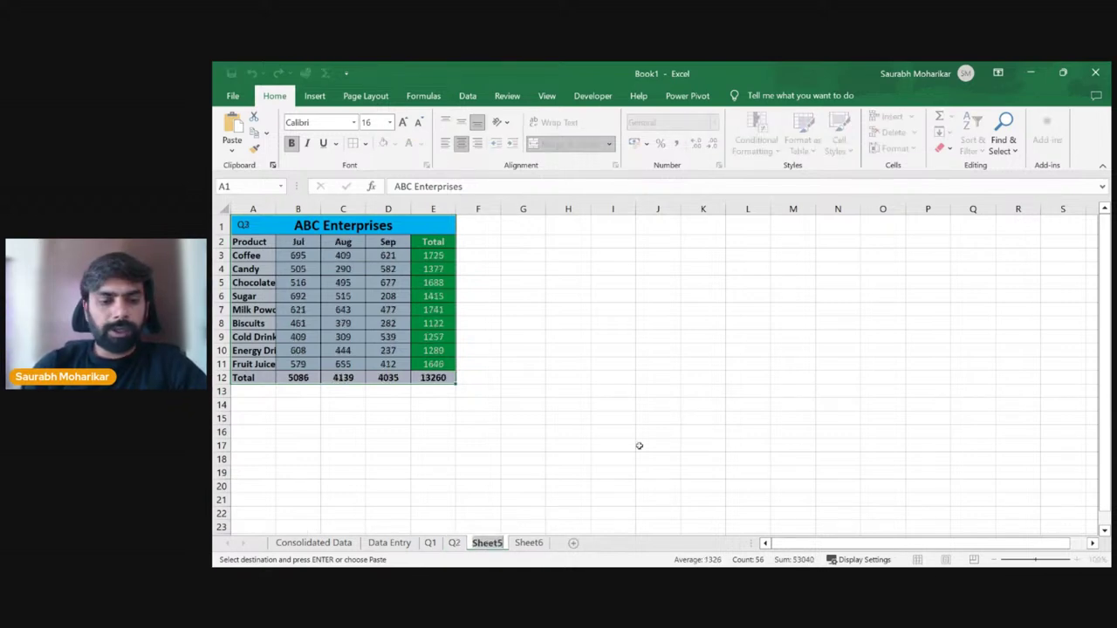
type("Q3")
key("Return")
Step: Rename Sheet6 to Q4 and autofit column A to fit the product names
left_click(511, 543)
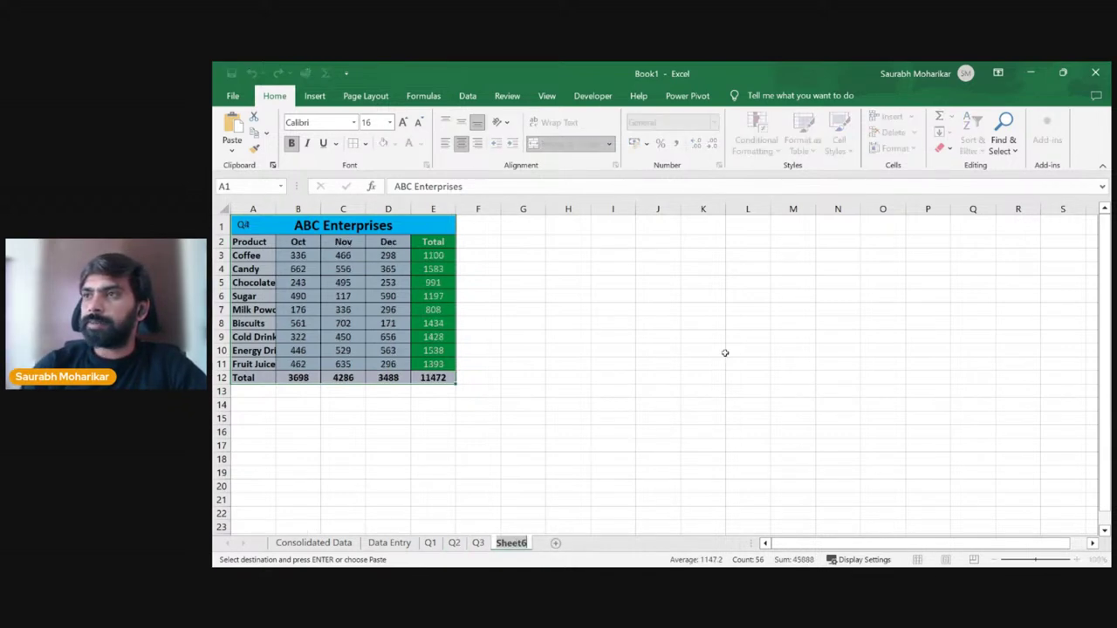
type("Q4")
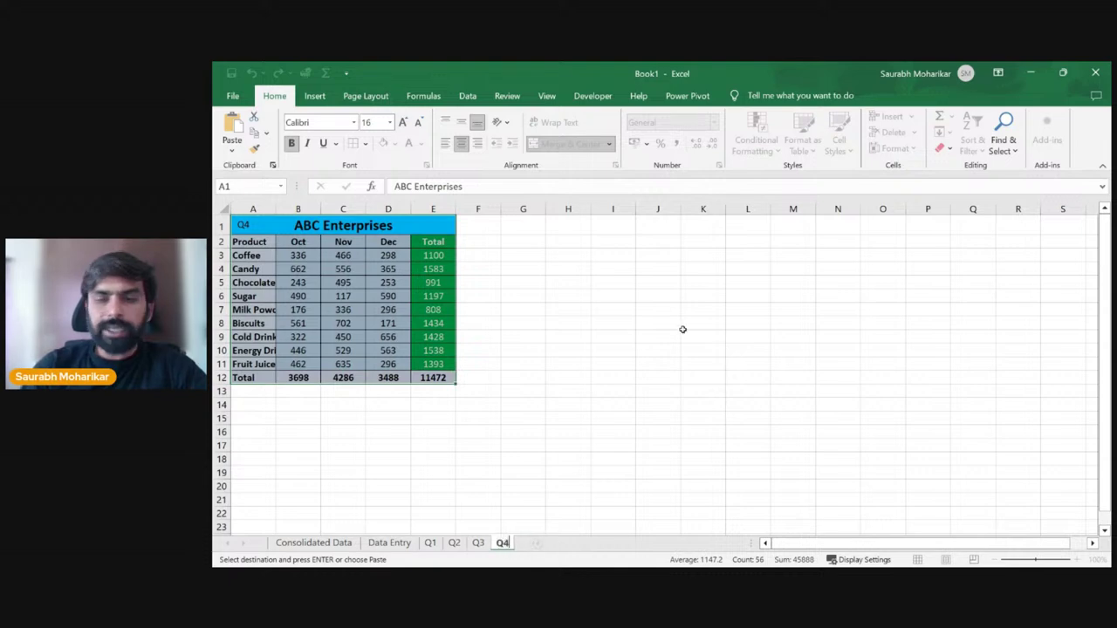
left_click(606, 432)
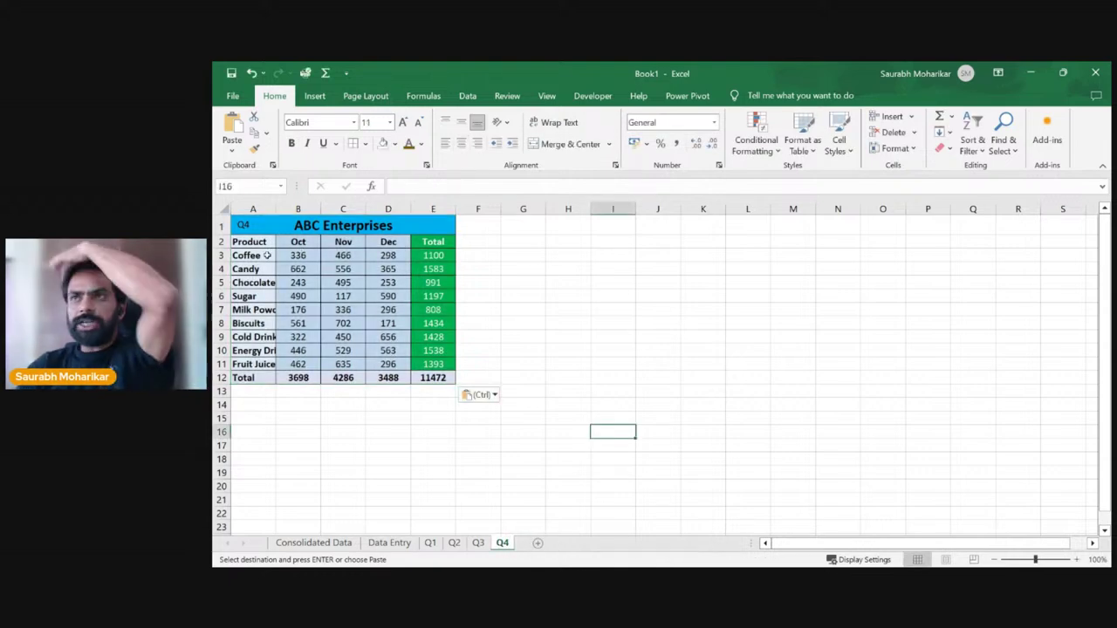
double_click(276, 210)
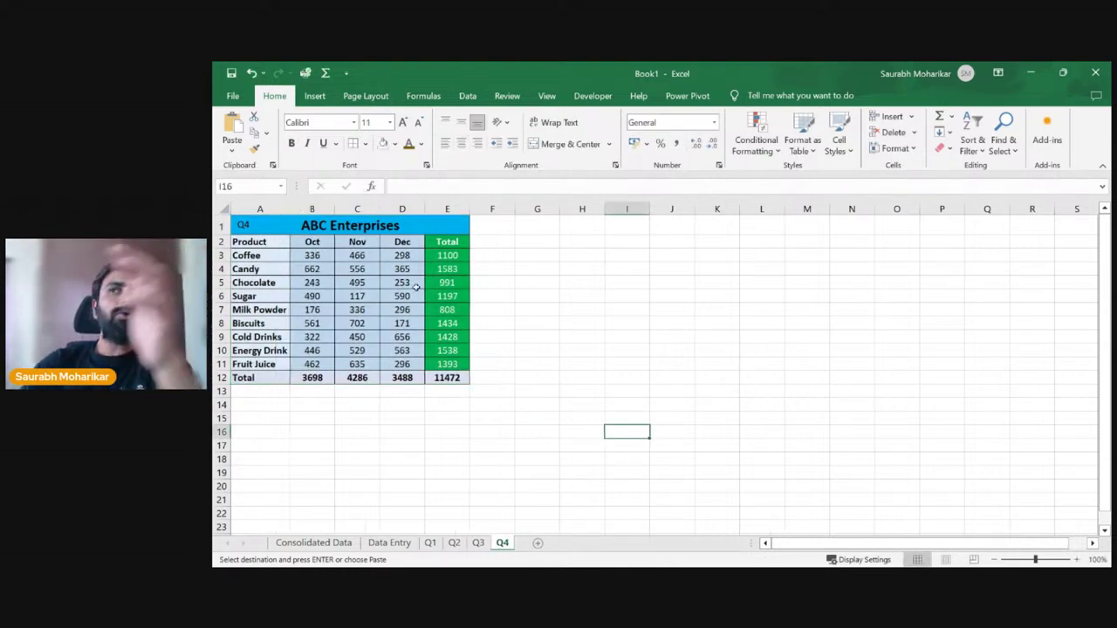
left_click(430, 541)
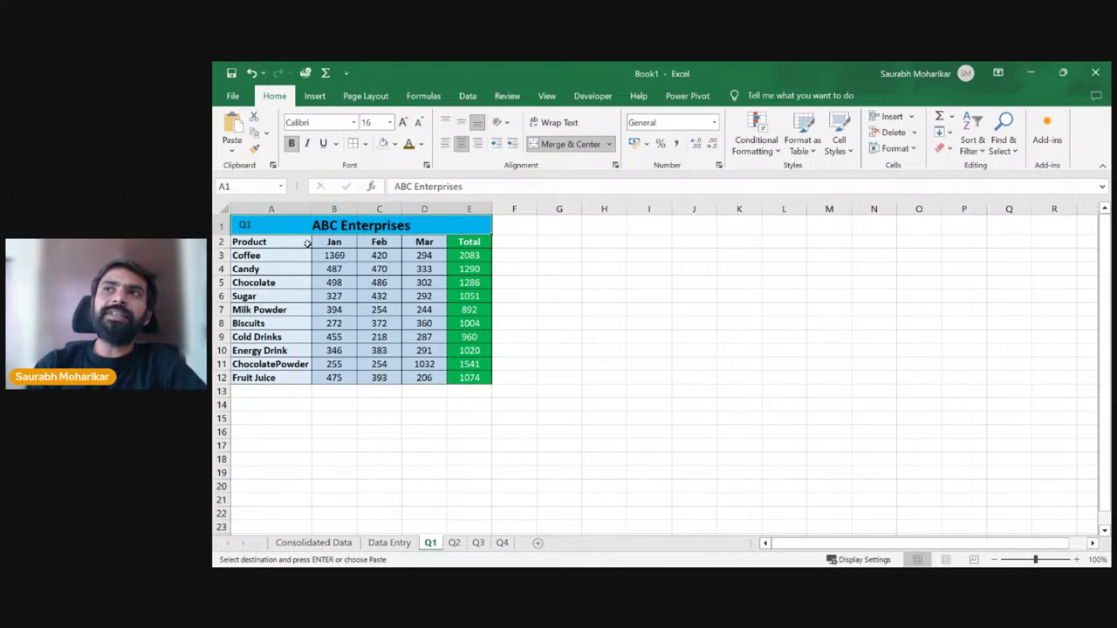
Step: Change Coffee's January value in B3 to 367, lowering its total to 1081
left_click(350, 256)
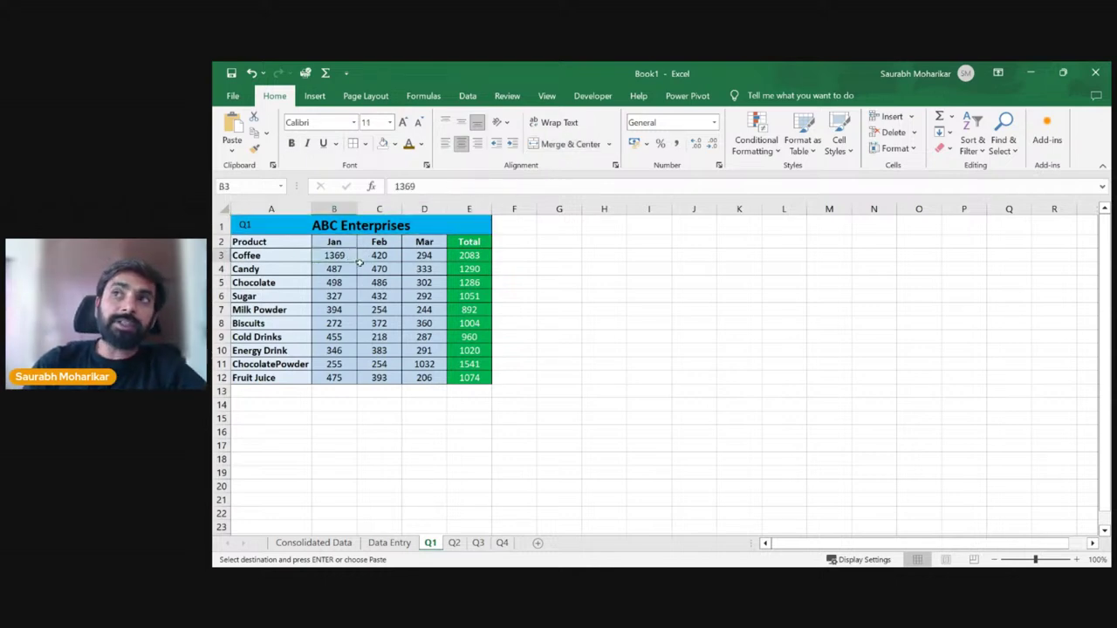
type("36")
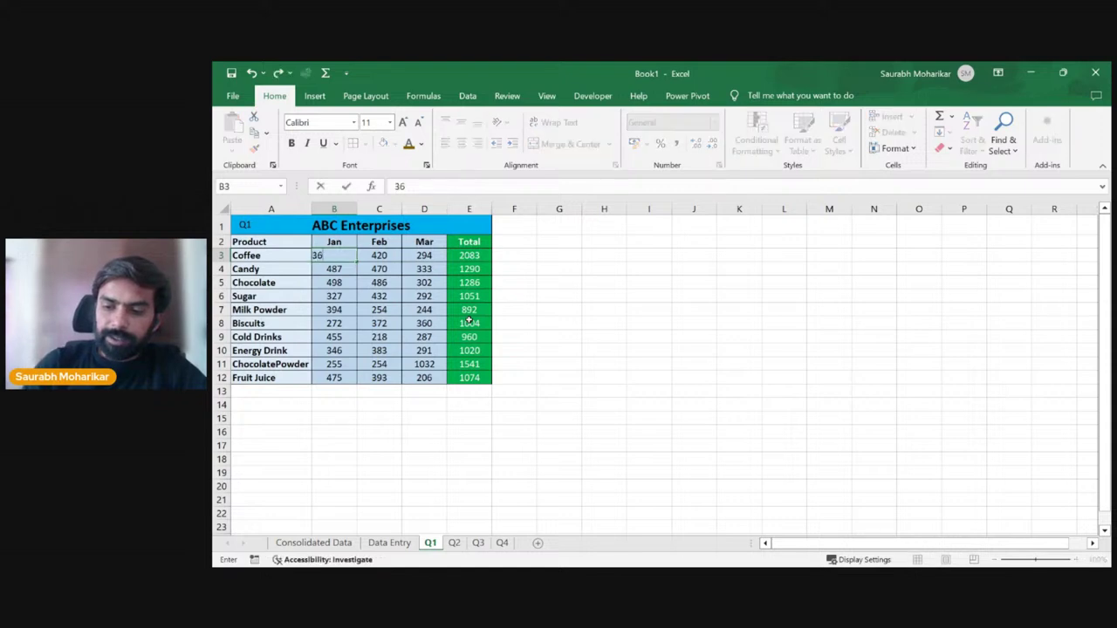
type("7")
key("Return")
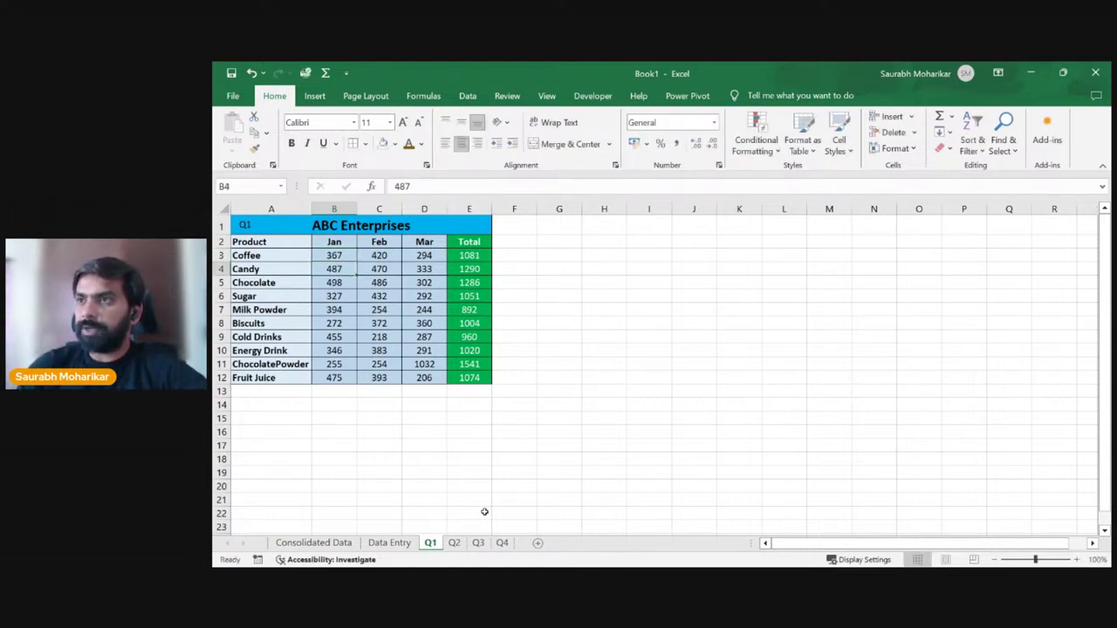
Step: Add a worksheet, move its tab after Q4 and name it Consolidation
left_click(538, 543)
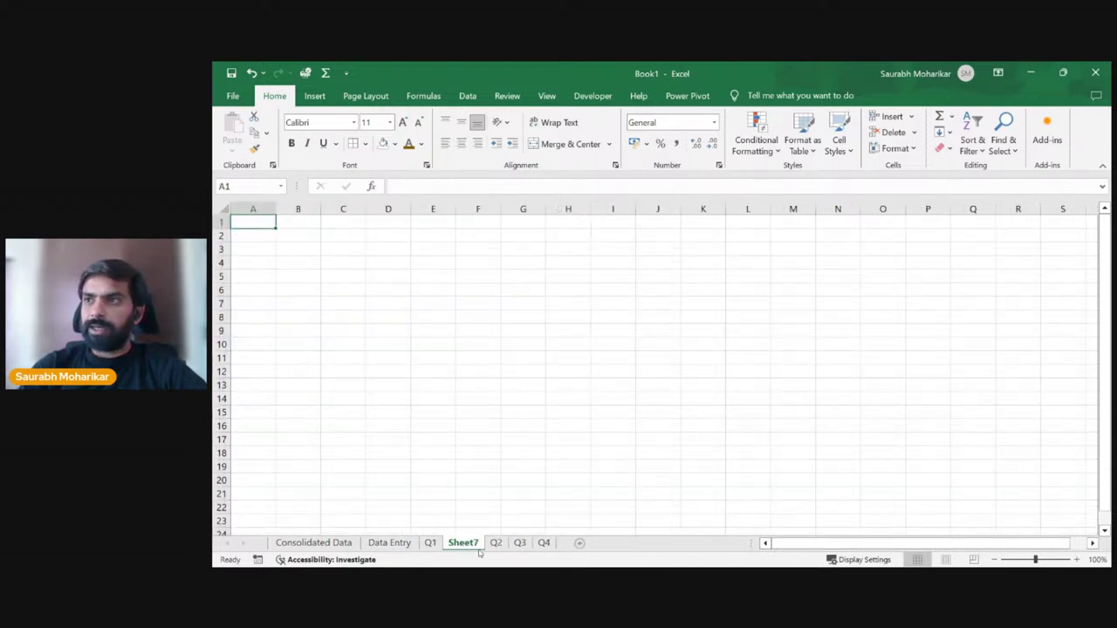
left_click_drag(470, 545, 559, 541)
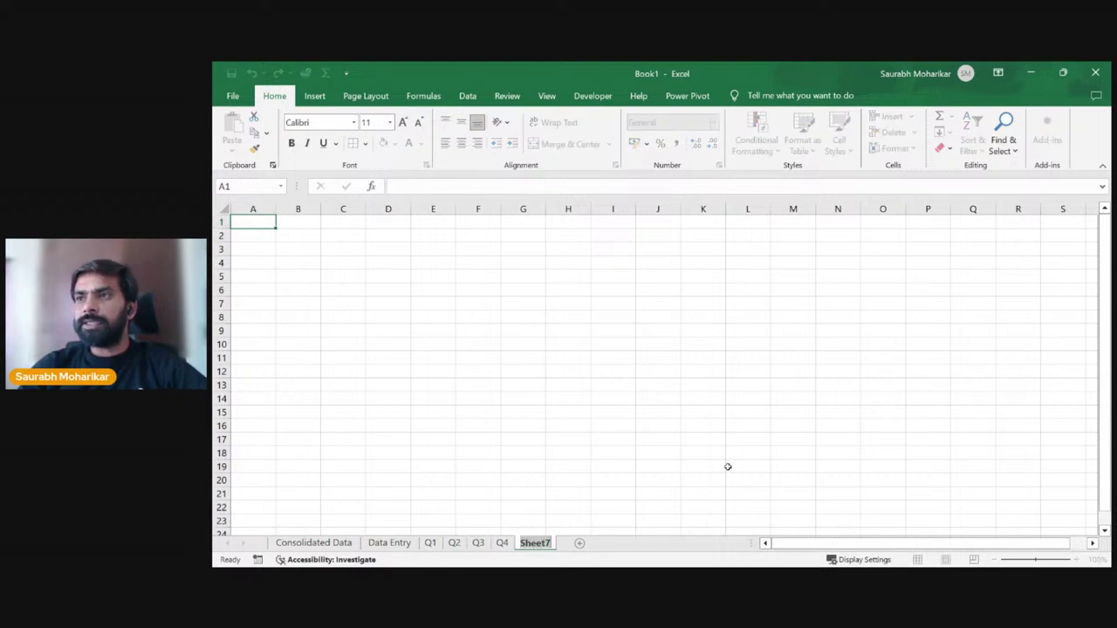
key("alt+h")
type("orA")
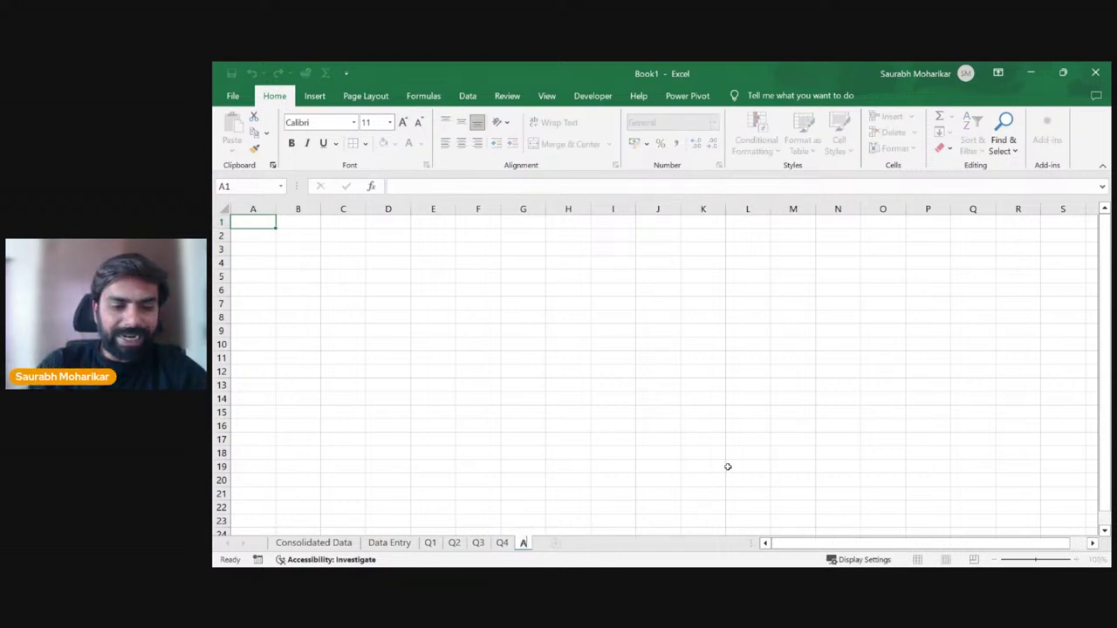
type("ppe")
key("BackSpace")
key("BackSpace")
key("BackSpace")
key("BackSpace")
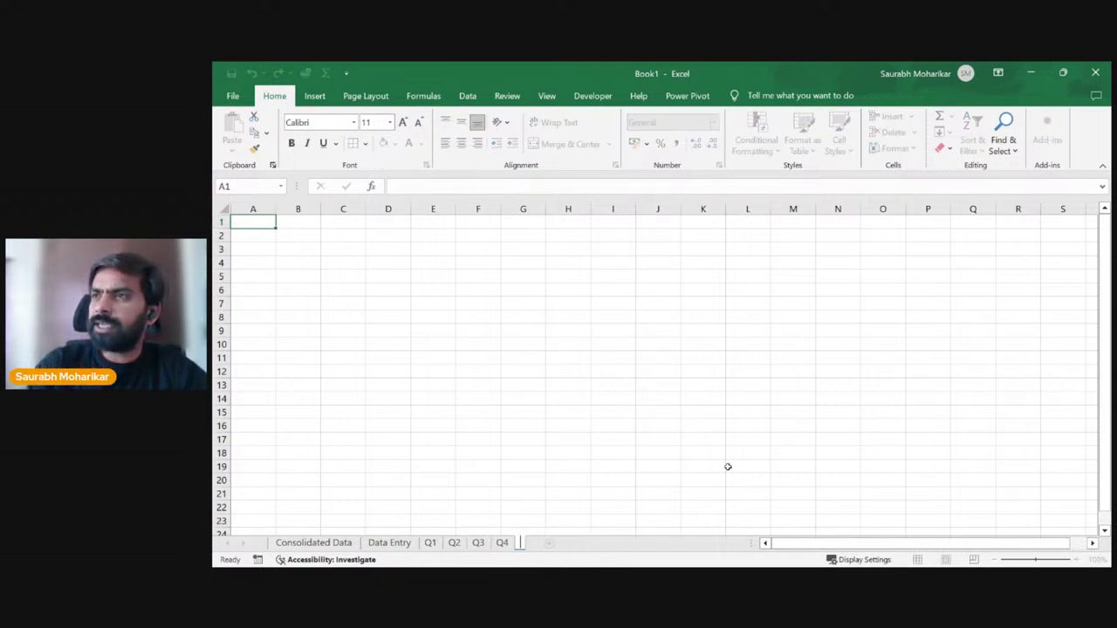
type("C")
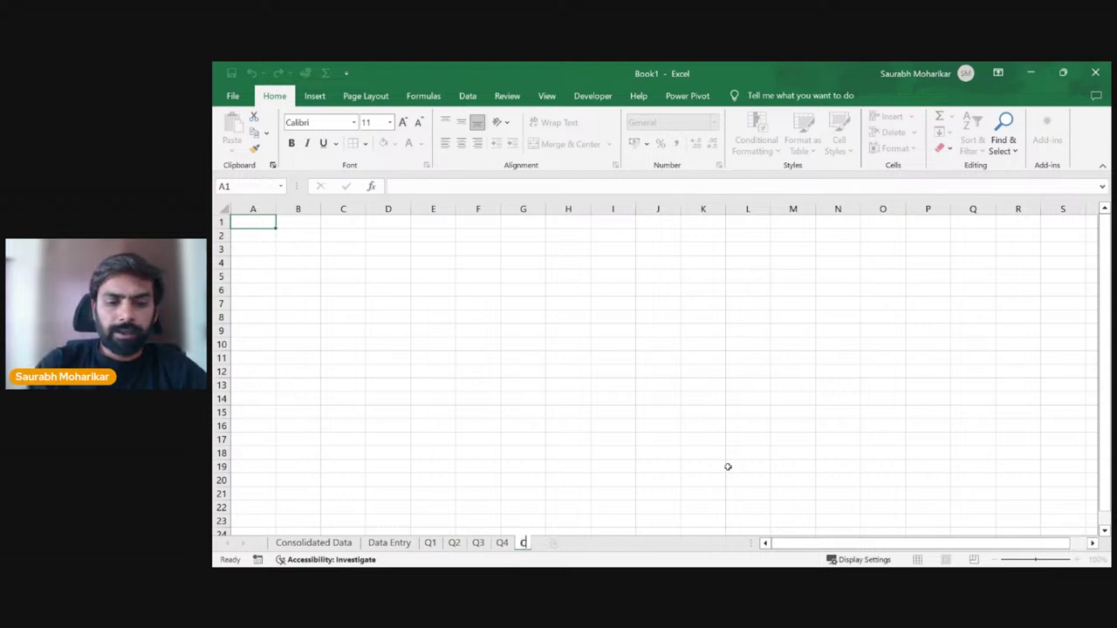
type("onsoli")
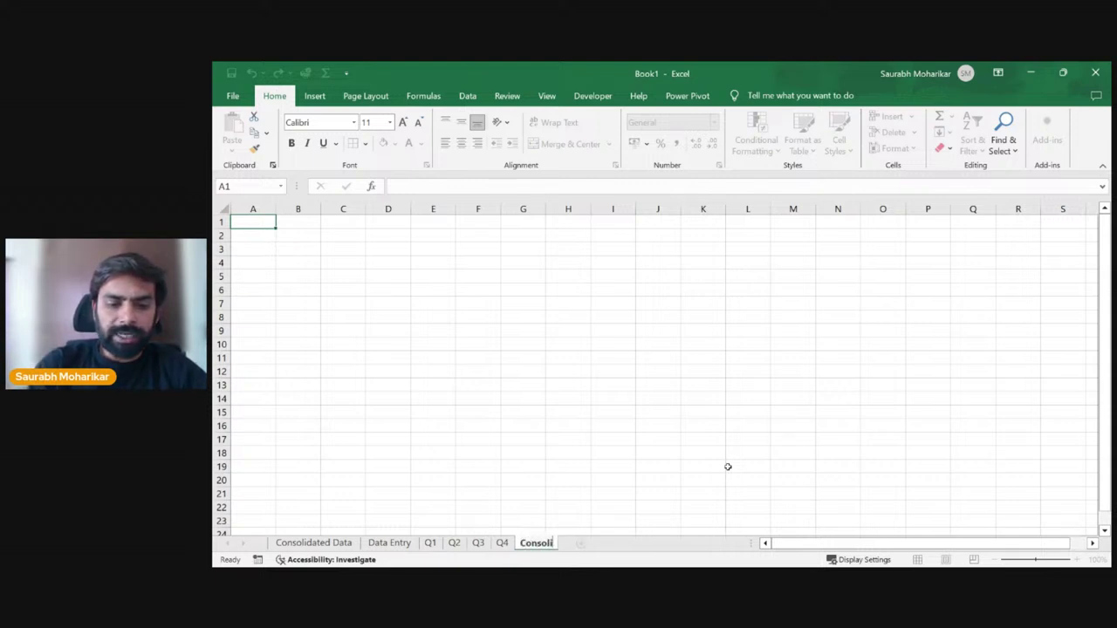
type("dation")
key("Return")
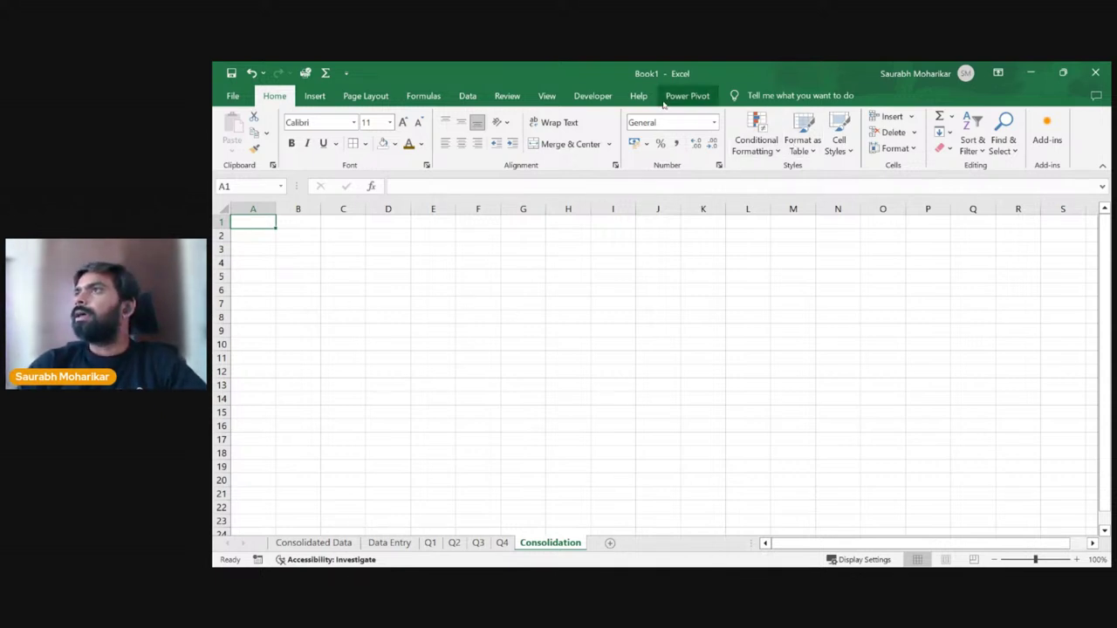
Step: Open Data > Consolidate, close it without changes and return to the Q1 sheet
left_click(468, 96)
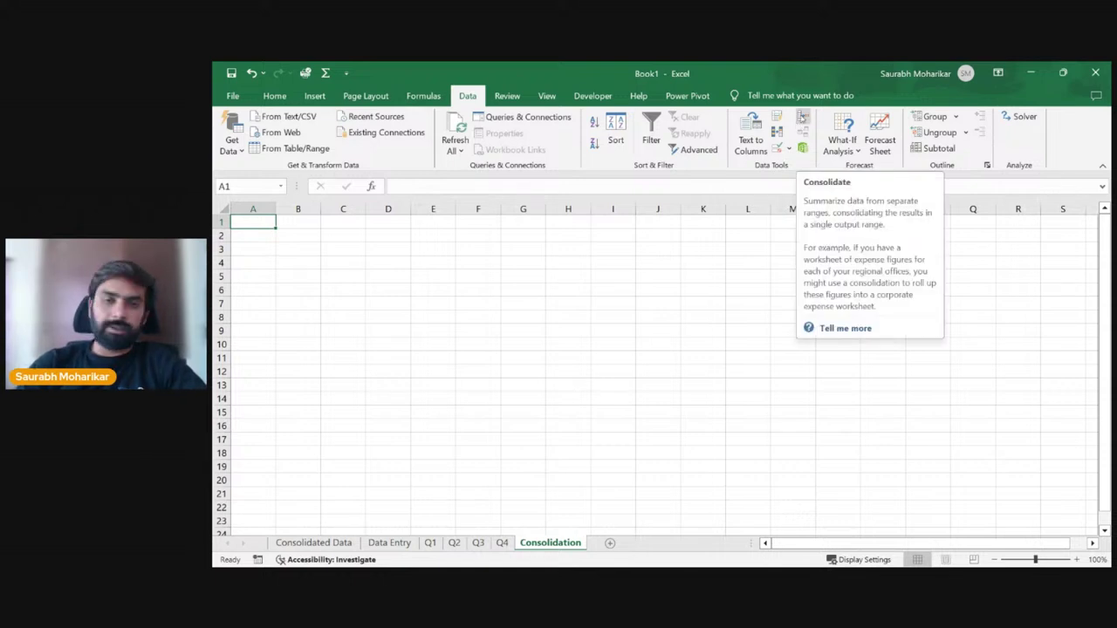
left_click(803, 117)
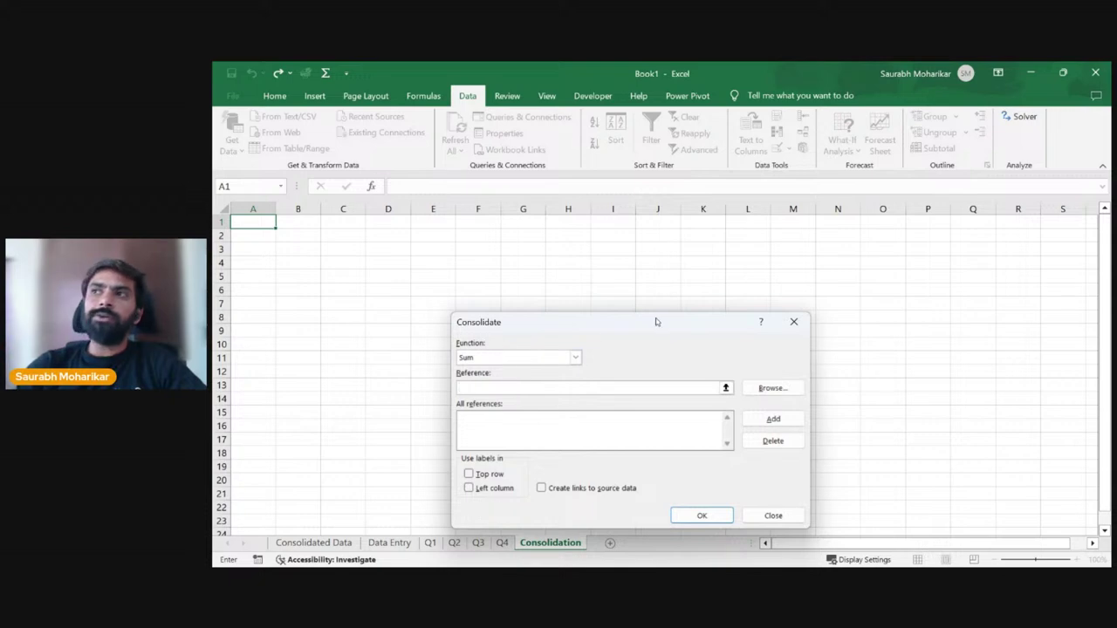
left_click_drag(656, 319, 689, 233)
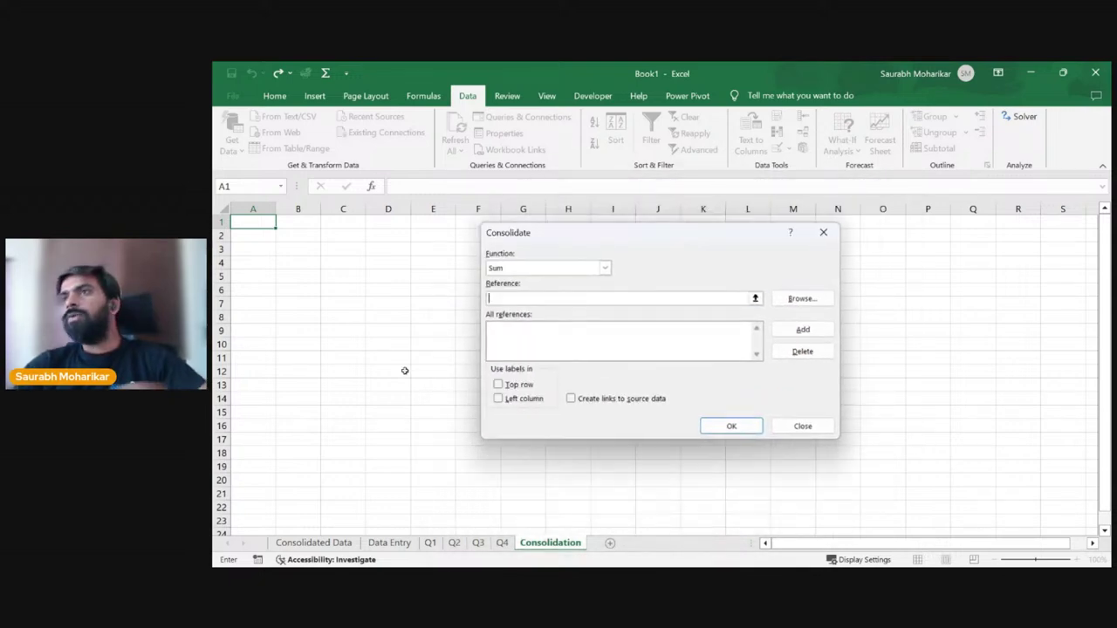
left_click(803, 426)
left_click(430, 543)
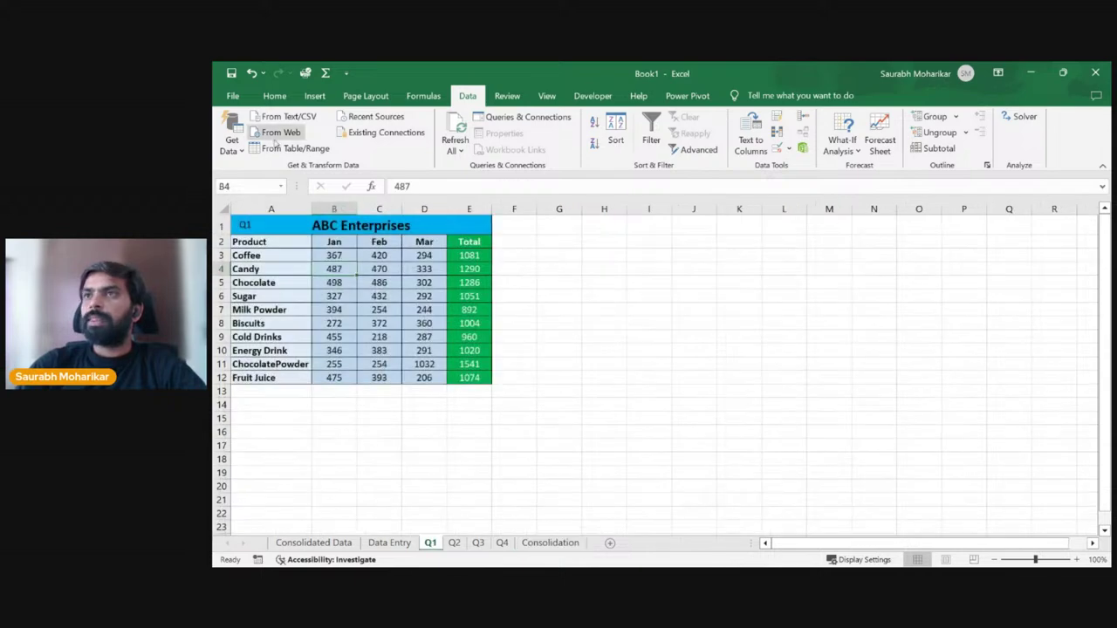
Step: Review the Q1 table, selecting the product names and then the monthly and total figures
left_click(291, 256)
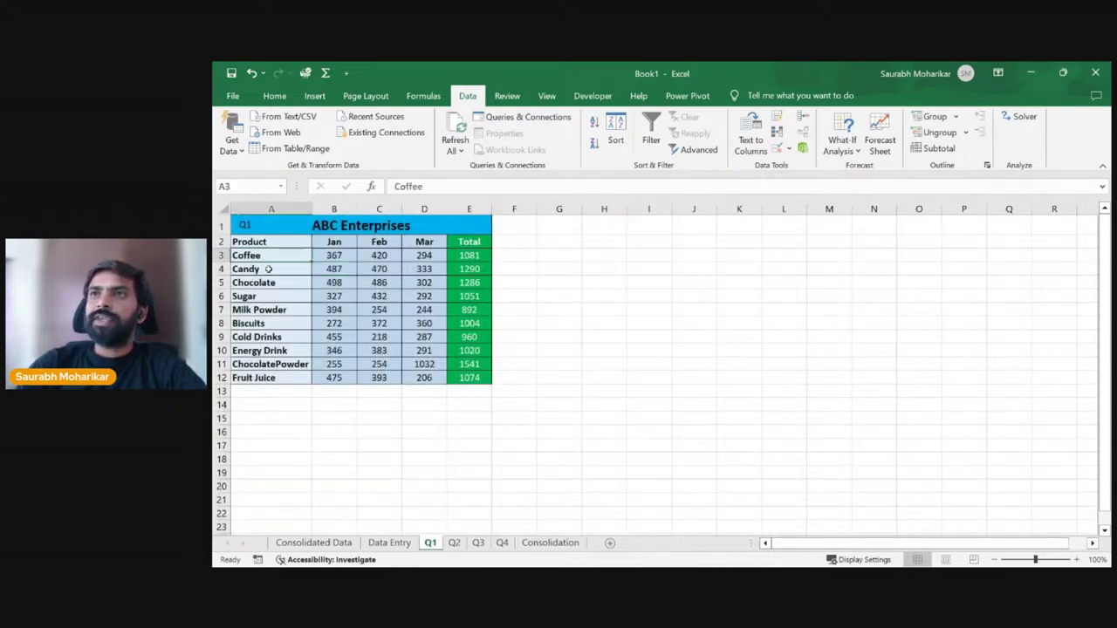
left_click(270, 269)
left_click(269, 282)
left_click(267, 310)
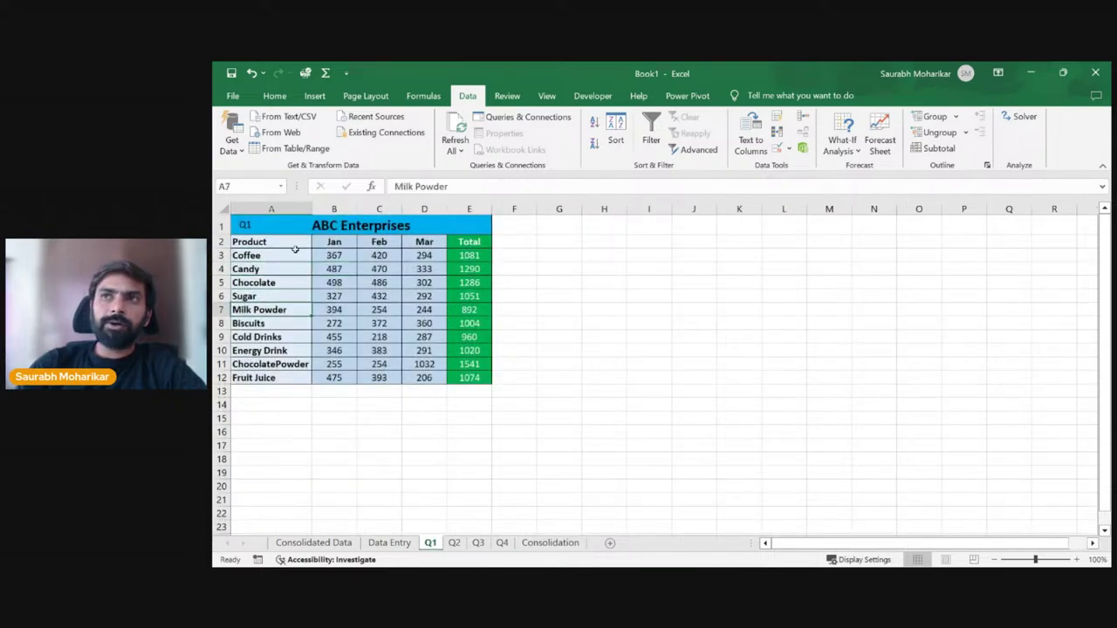
left_click_drag(294, 255, 293, 381)
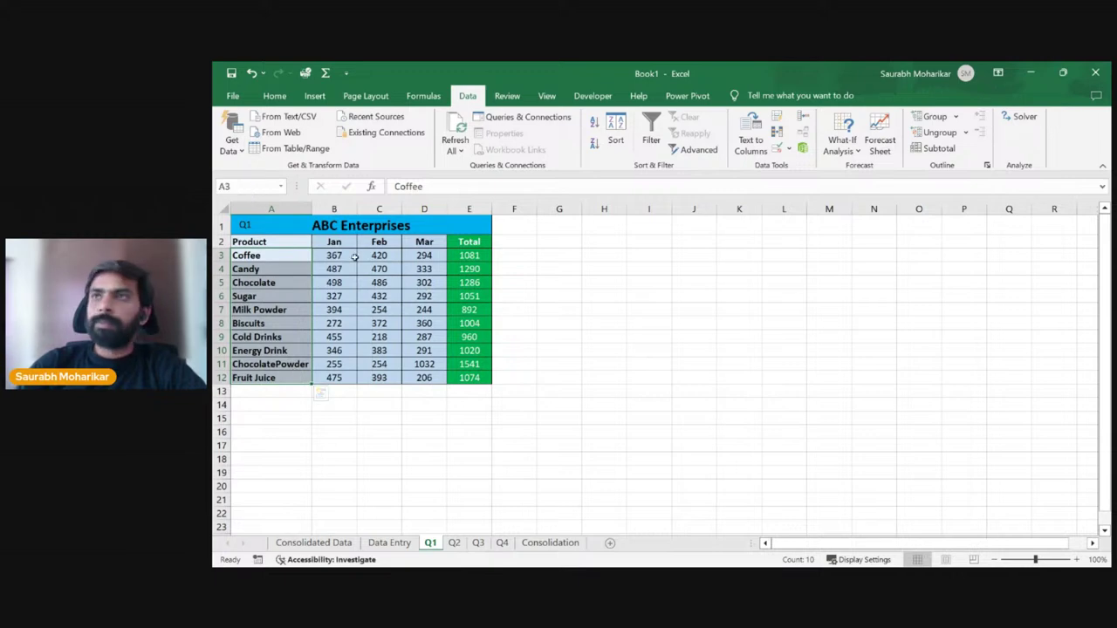
left_click_drag(342, 255, 469, 378)
Step: Autofit column A on the Q2 and Q3 sheets to show full product names
left_click(454, 543)
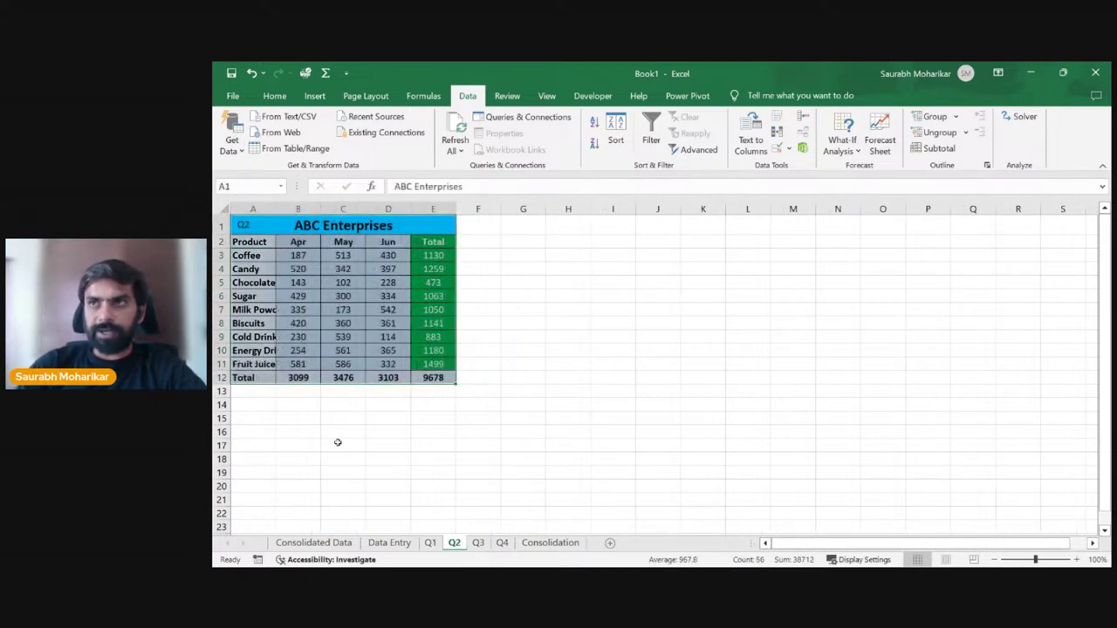
double_click(273, 210)
left_click_drag(314, 255, 401, 365)
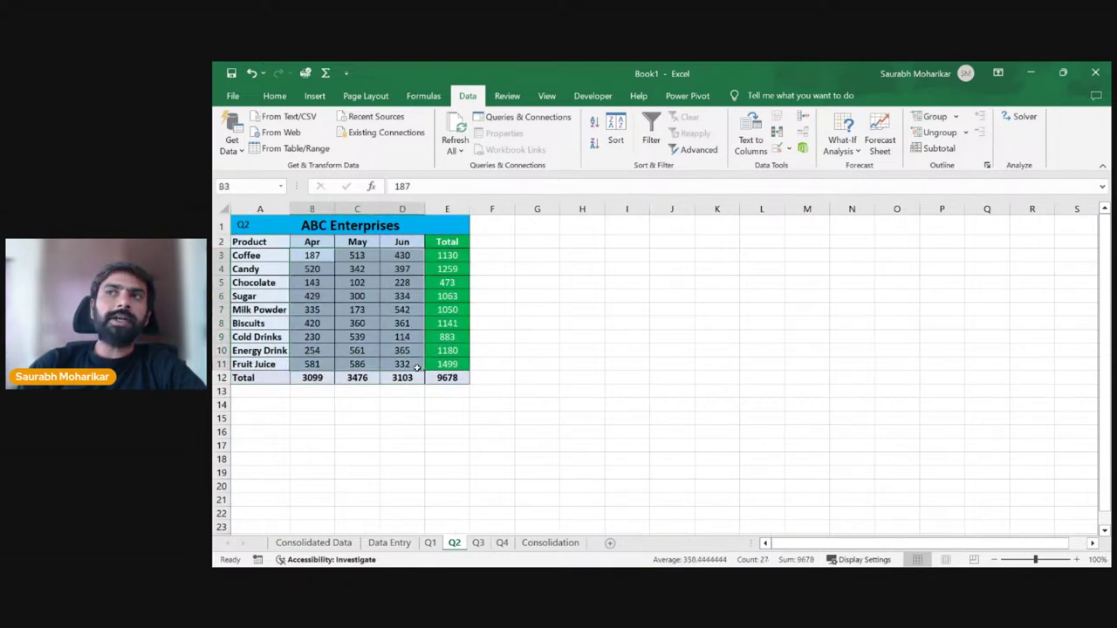
left_click(479, 542)
left_click(341, 297)
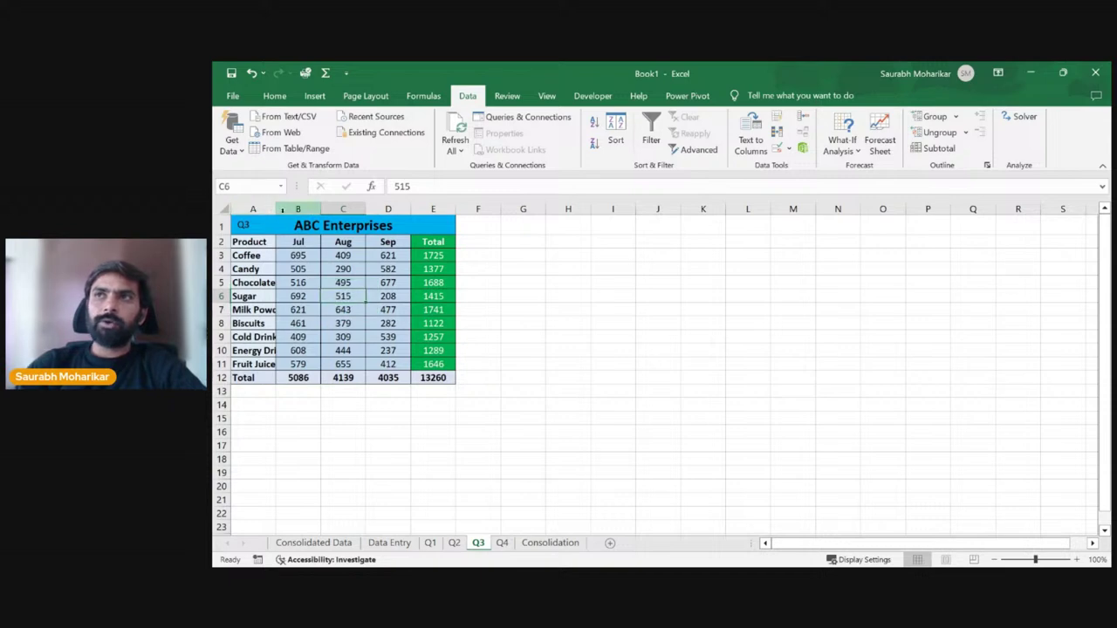
double_click(276, 209)
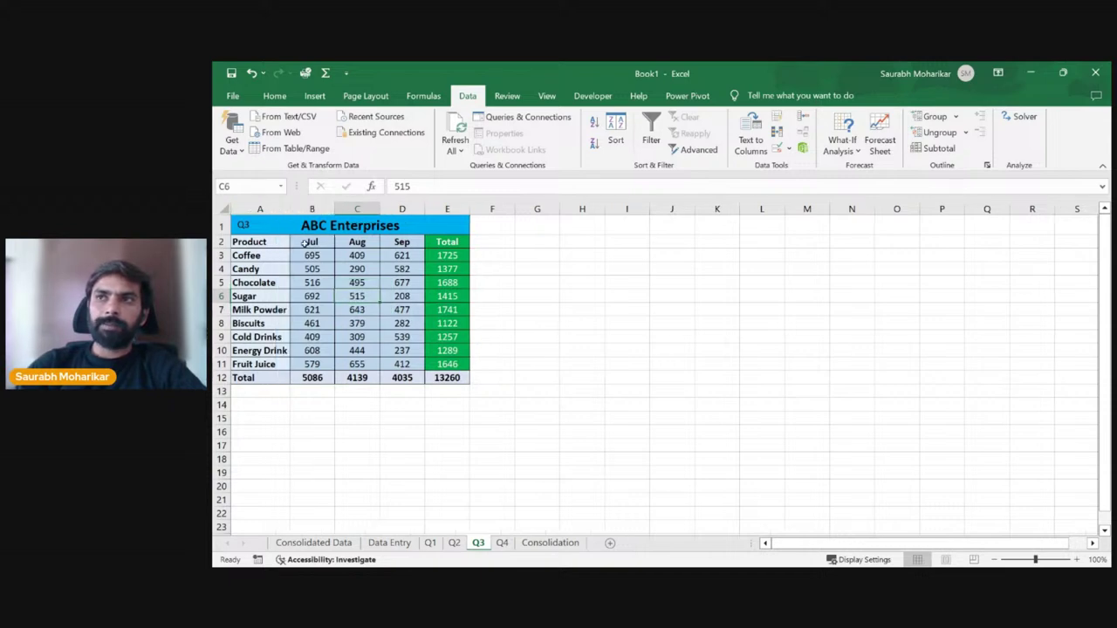
Step: Review the Q4 Oct–Dec figures, then step back through Q3, Q2 and Q1 to Consolidation
left_click(501, 542)
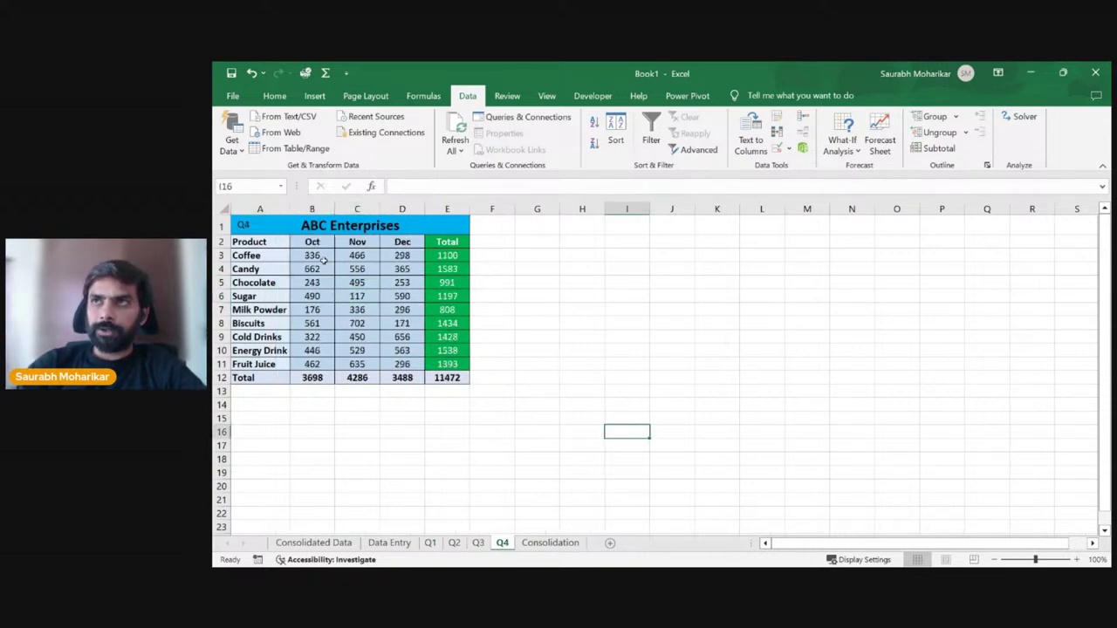
left_click_drag(312, 255, 421, 366)
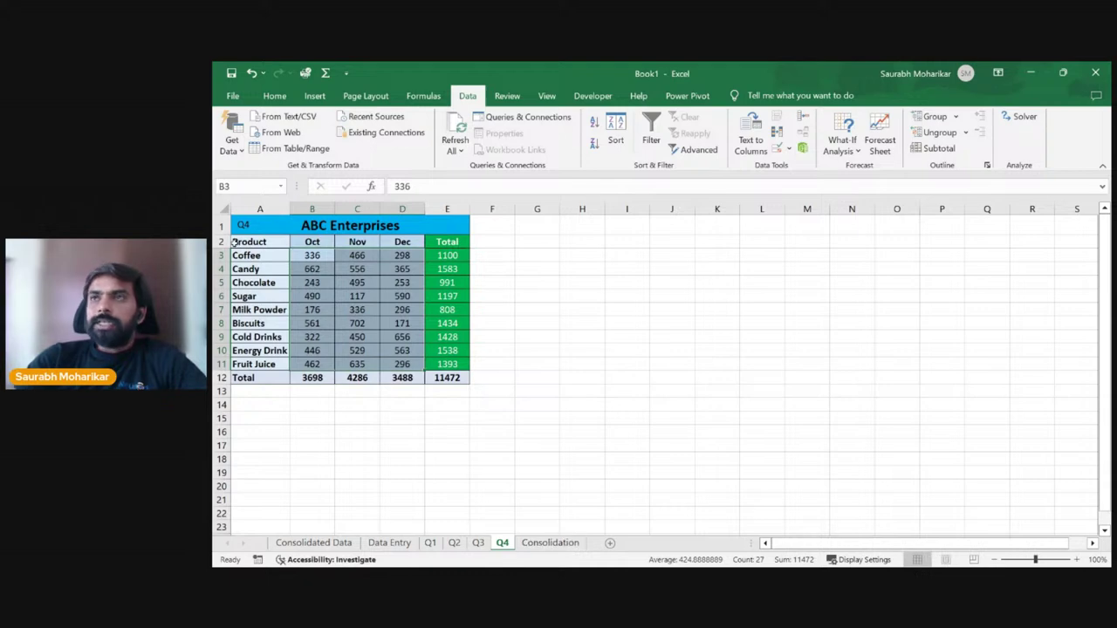
left_click(247, 260)
left_click(307, 259)
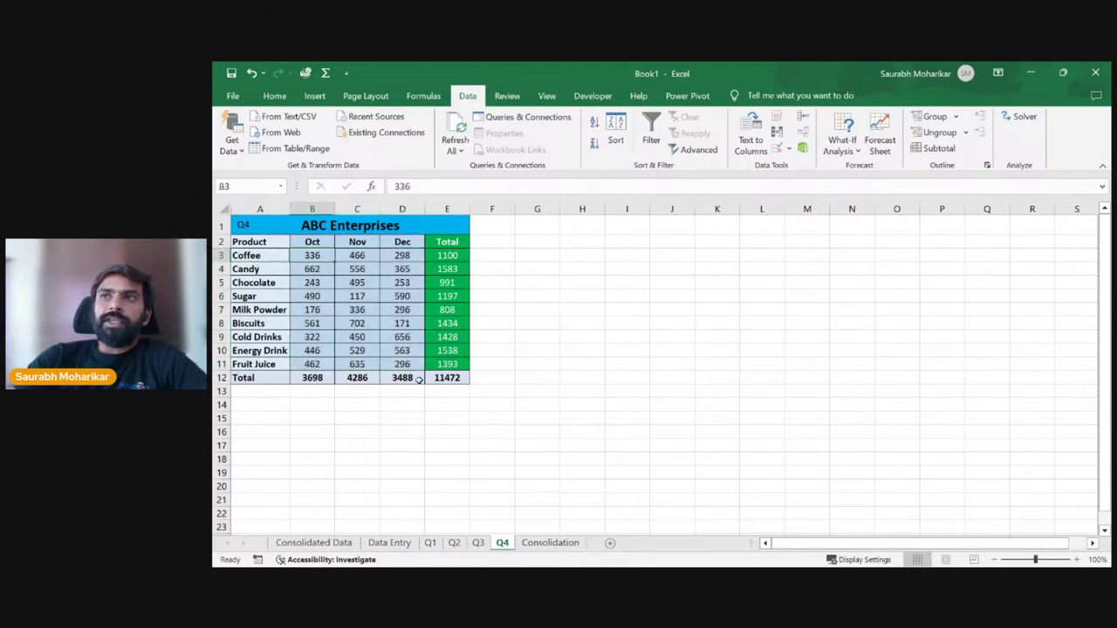
left_click(479, 544)
left_click(454, 542)
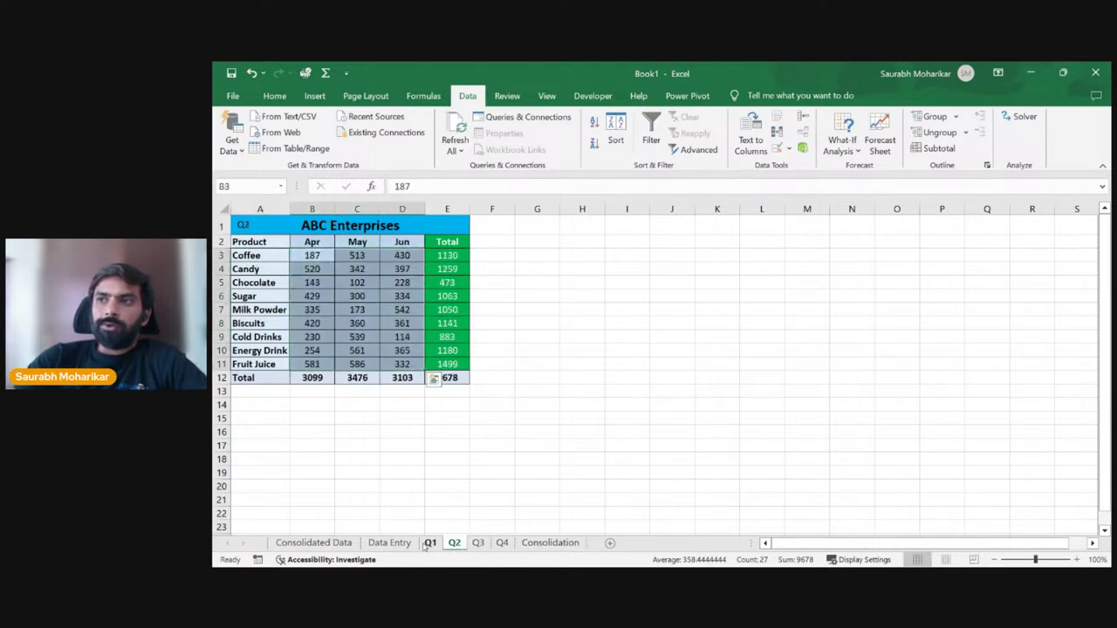
left_click(430, 543)
left_click(550, 543)
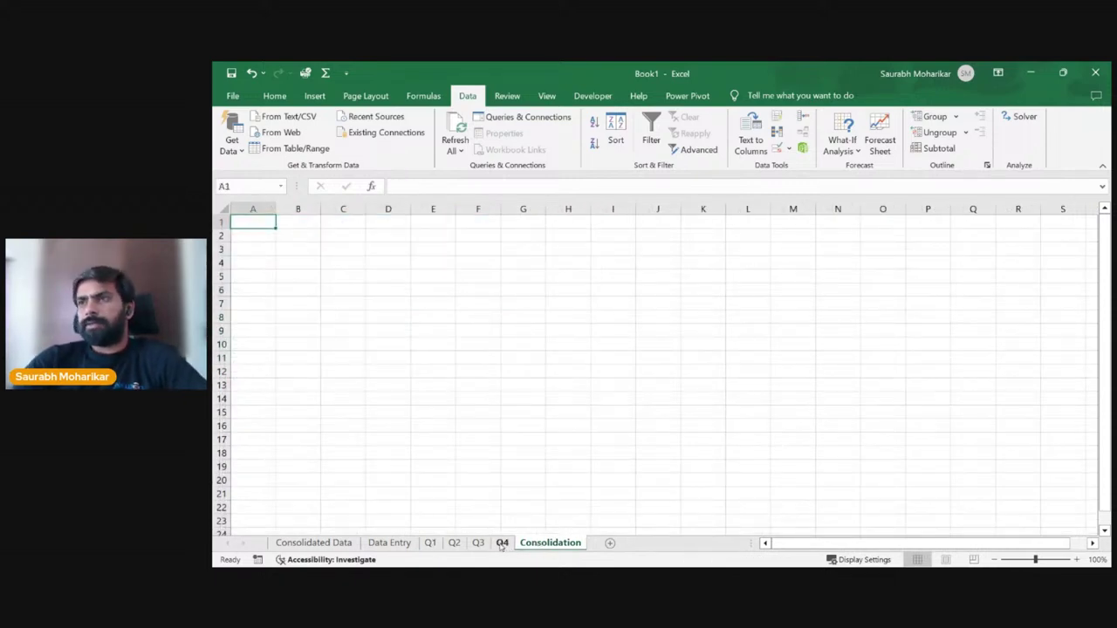
left_click(301, 238)
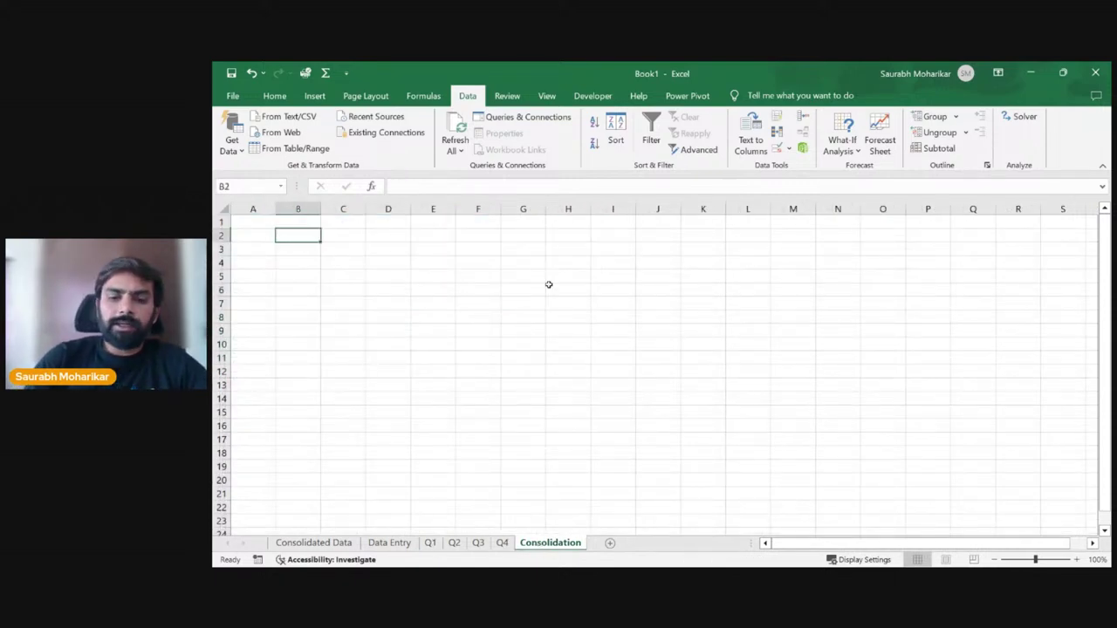
type("=SUM(")
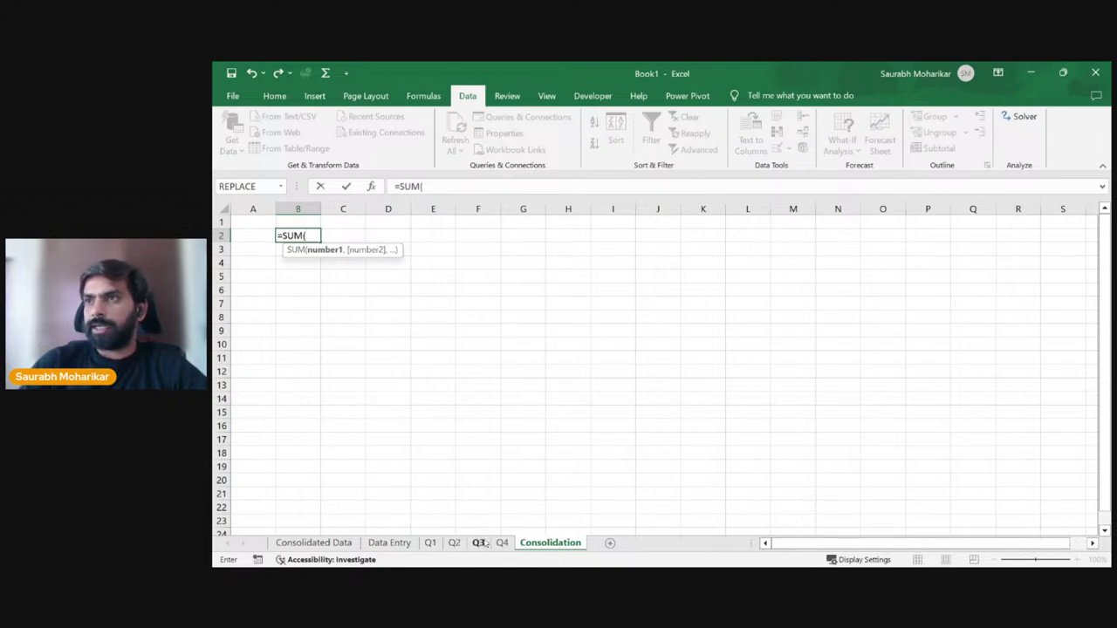
left_click(502, 543)
left_click(274, 254)
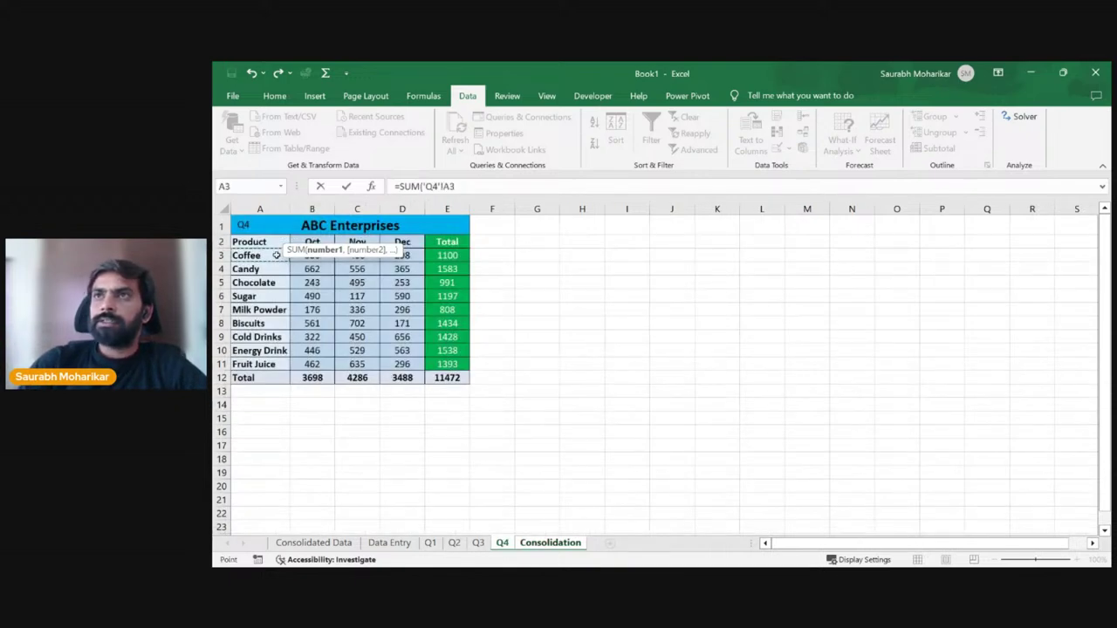
left_click(306, 254)
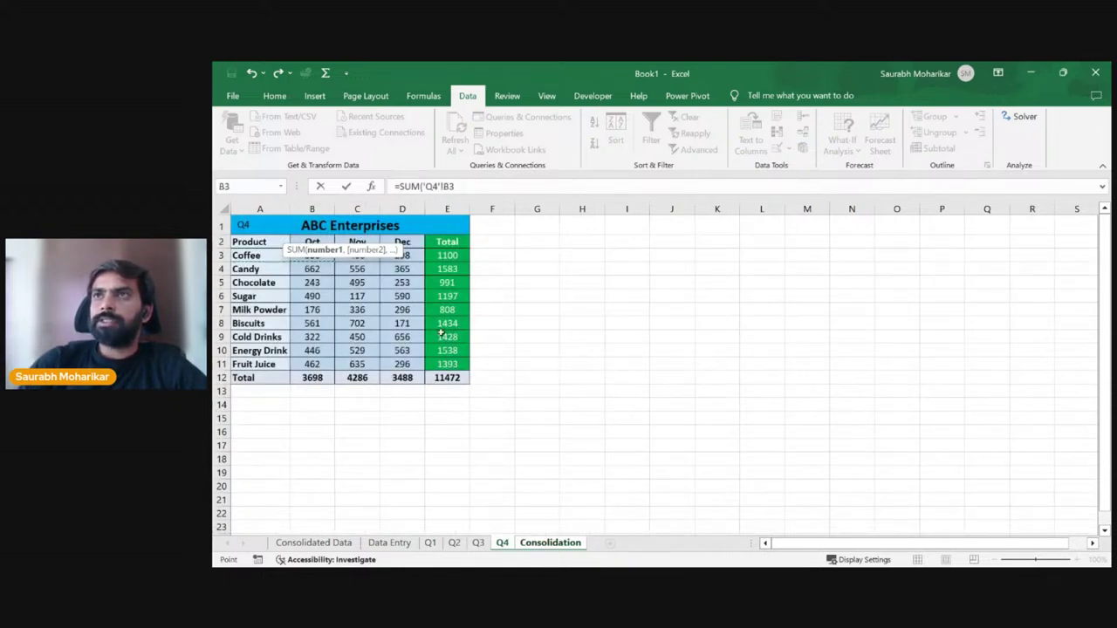
left_click(477, 542)
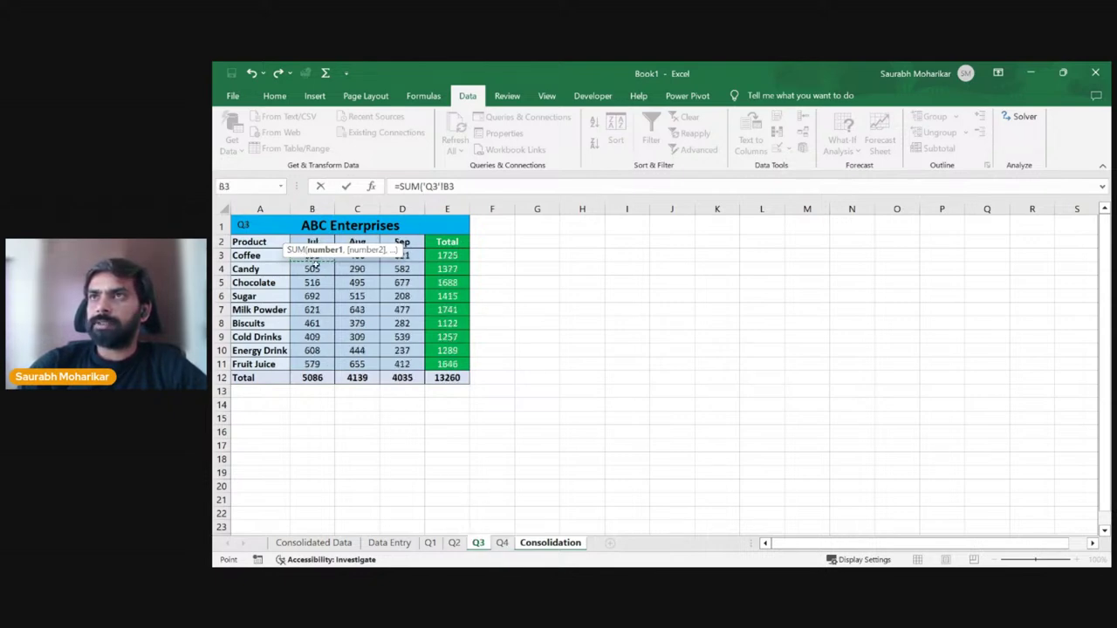
left_click(454, 542)
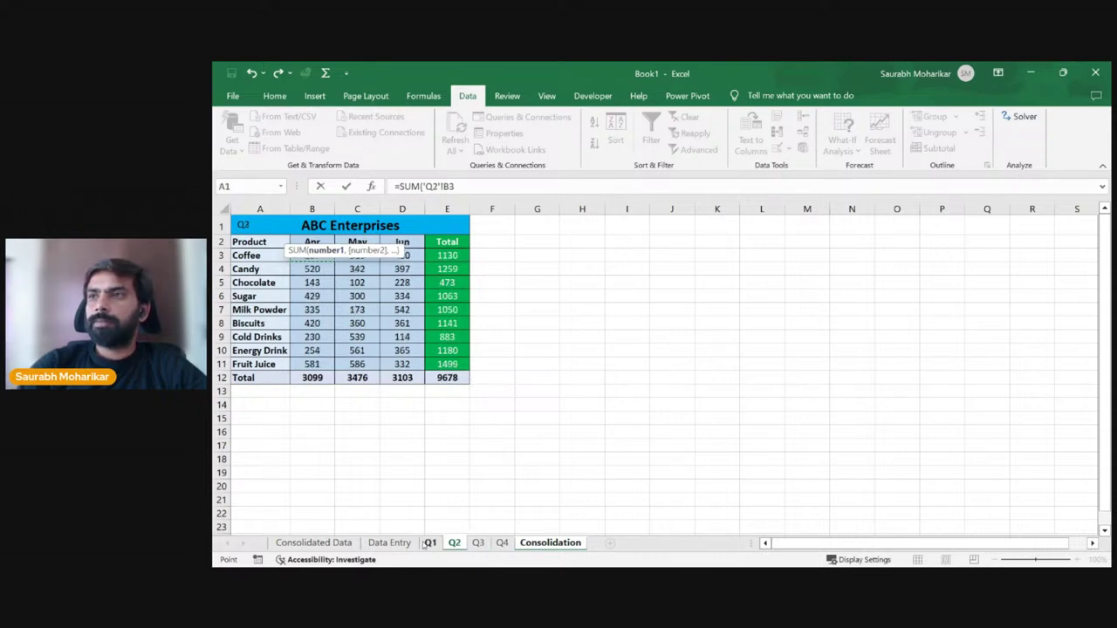
key("Return")
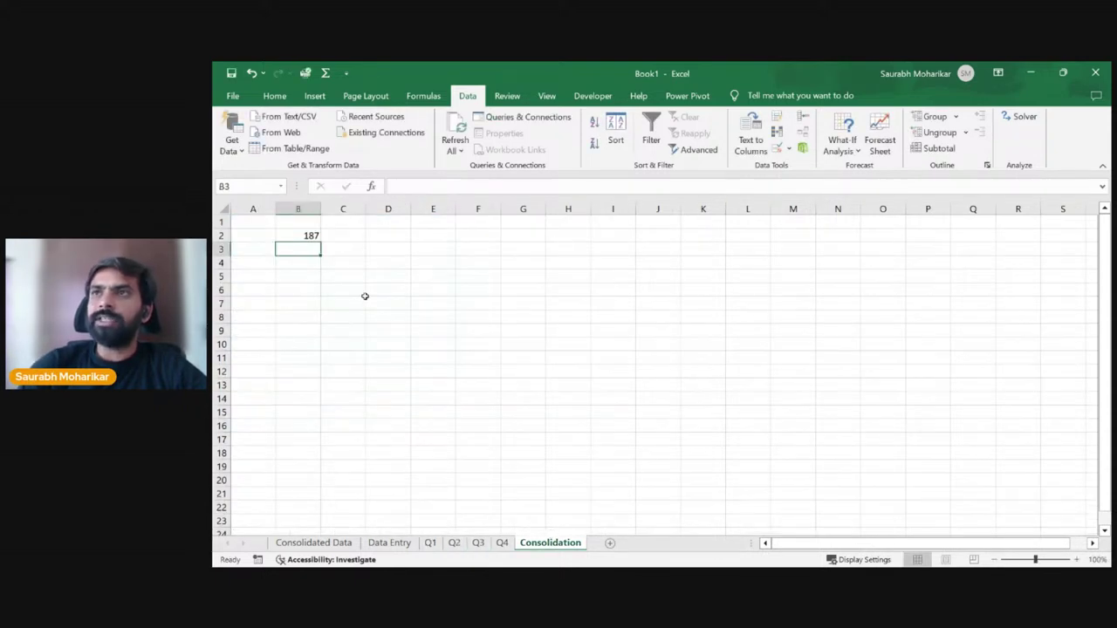
left_click(307, 236)
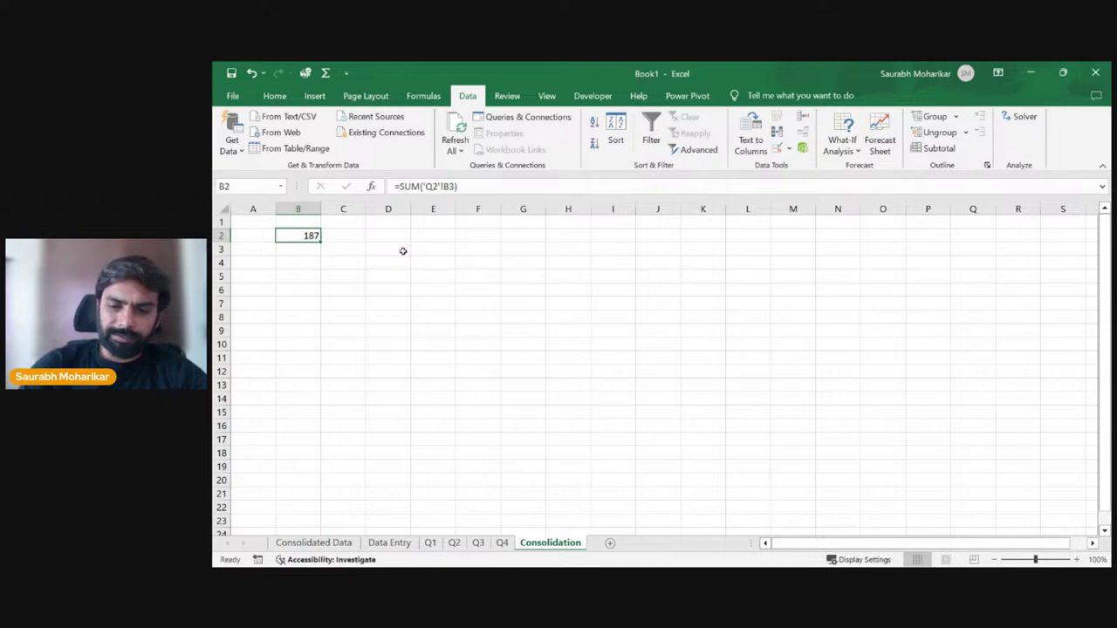
key("Delete")
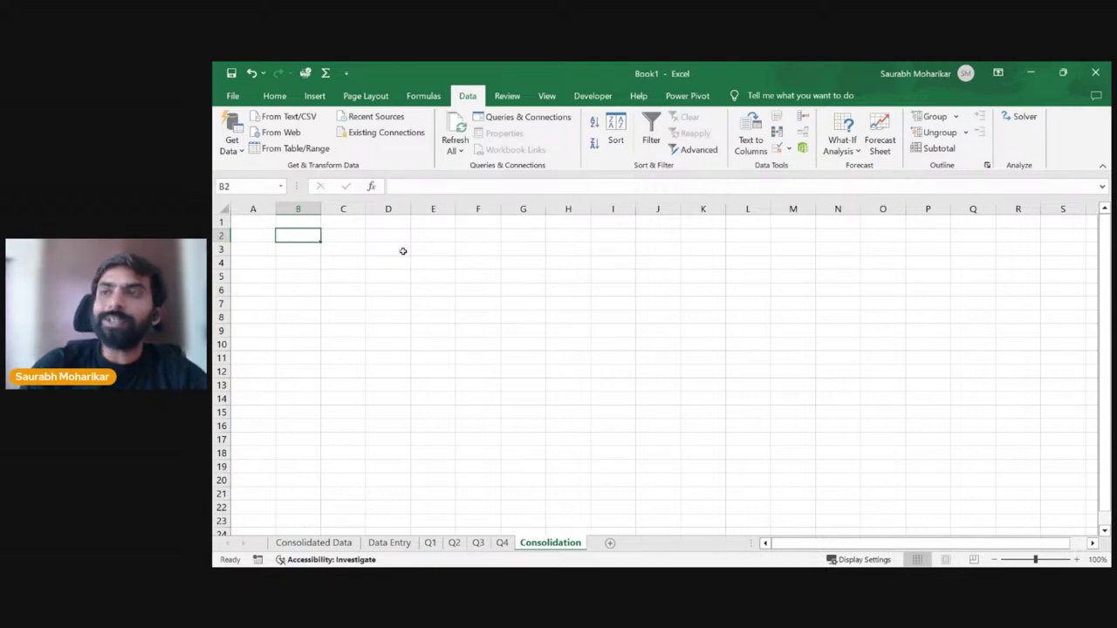
type("=")
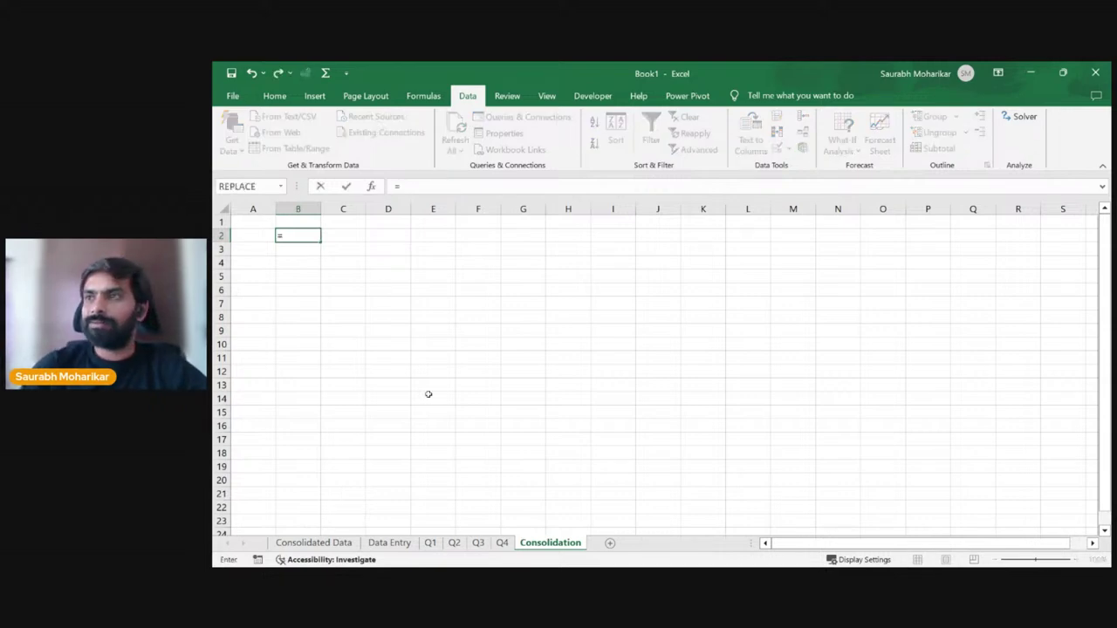
left_click(502, 542)
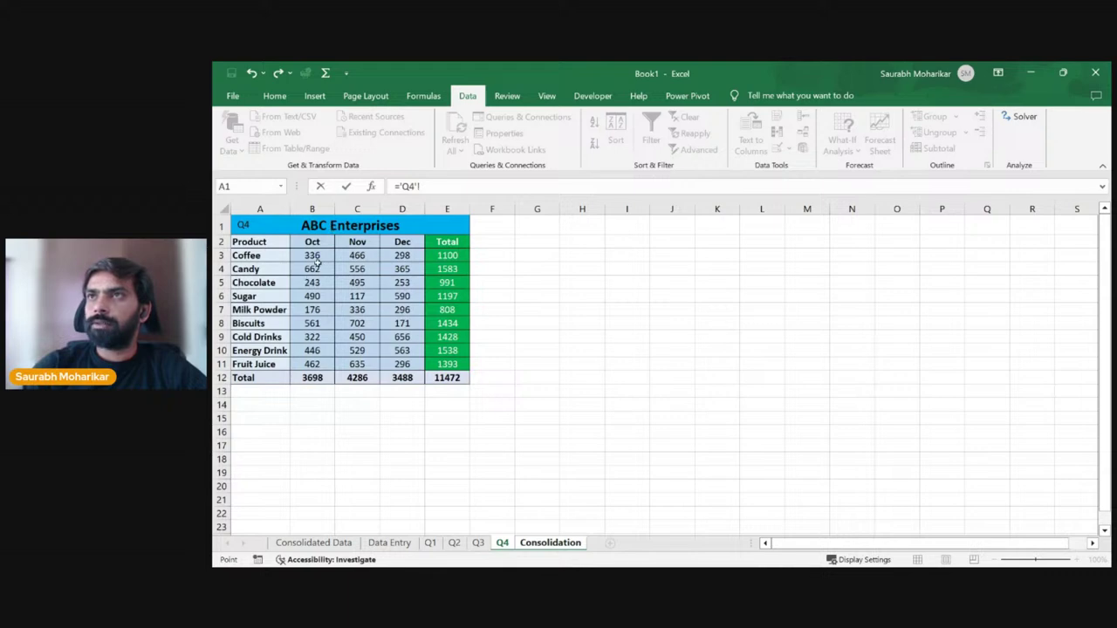
left_click(318, 259)
type("+")
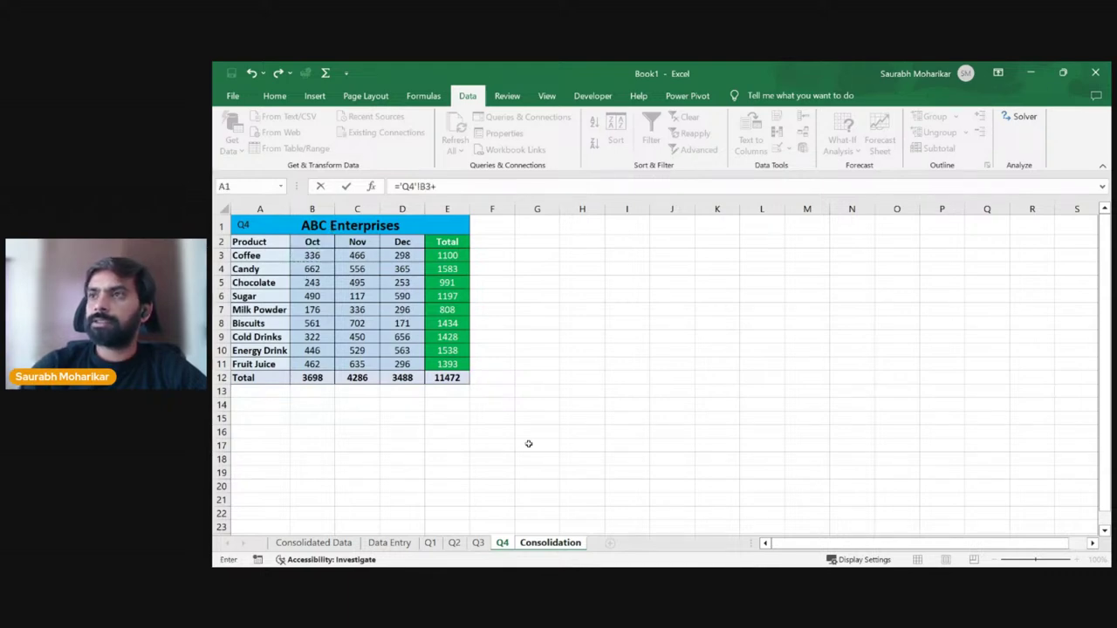
left_click(478, 543)
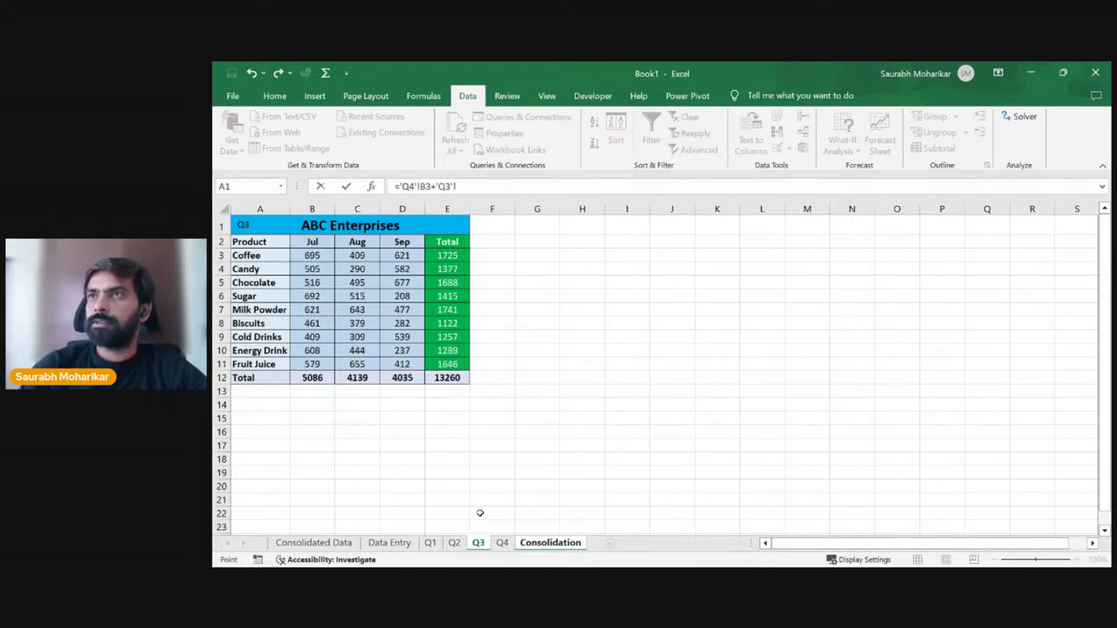
left_click(312, 254)
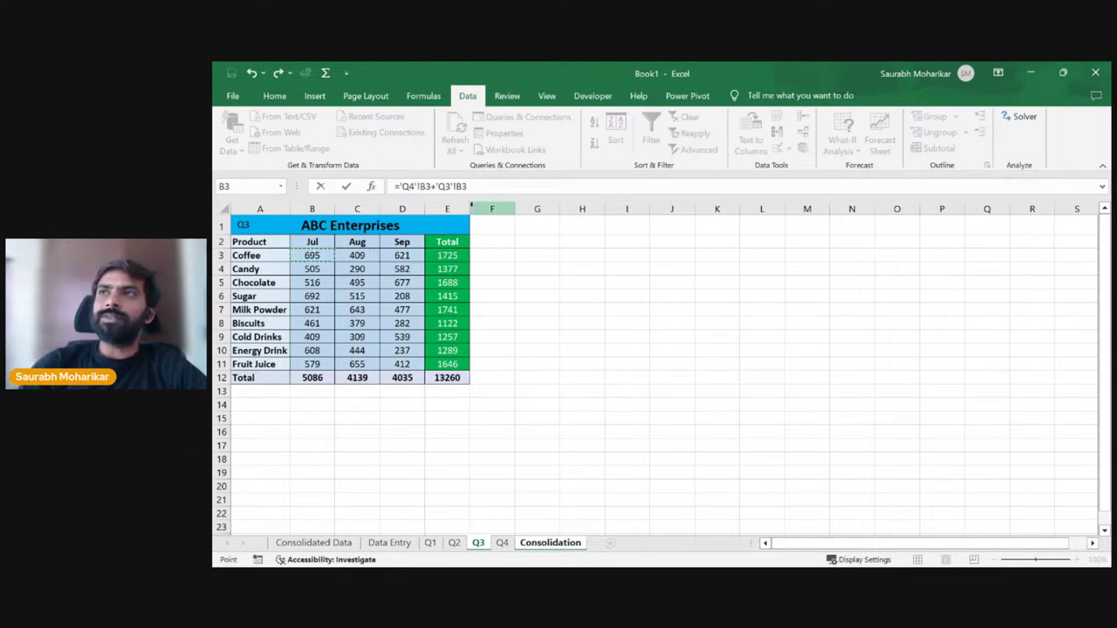
left_click(476, 186)
key("BackSpace")
key("BackSpace")
key("BackSpace")
key("BackSpace")
key("BackSpace")
key("BackSpace")
key("BackSpace")
key("BackSpace")
key("BackSpace")
key("BackSpace")
key("BackSpace")
key("BackSpace")
key("BackSpace")
key("BackSpace")
key("BackSpace")
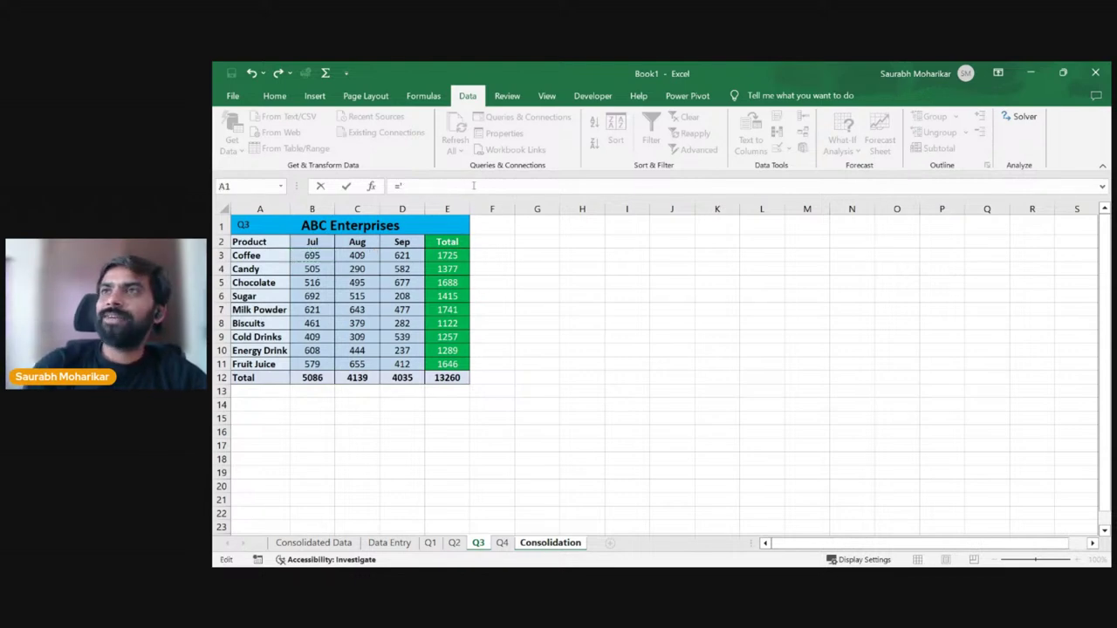
key("Return")
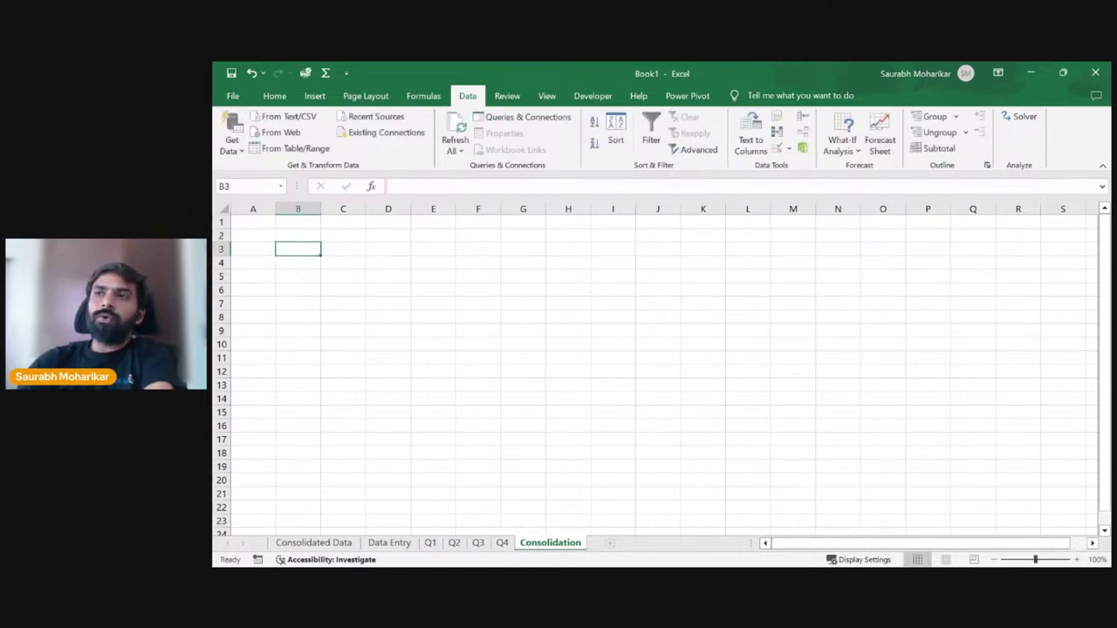
Step: From A1 on the Consolidation sheet, open Consolidate and choose the Sum function
left_click(258, 223)
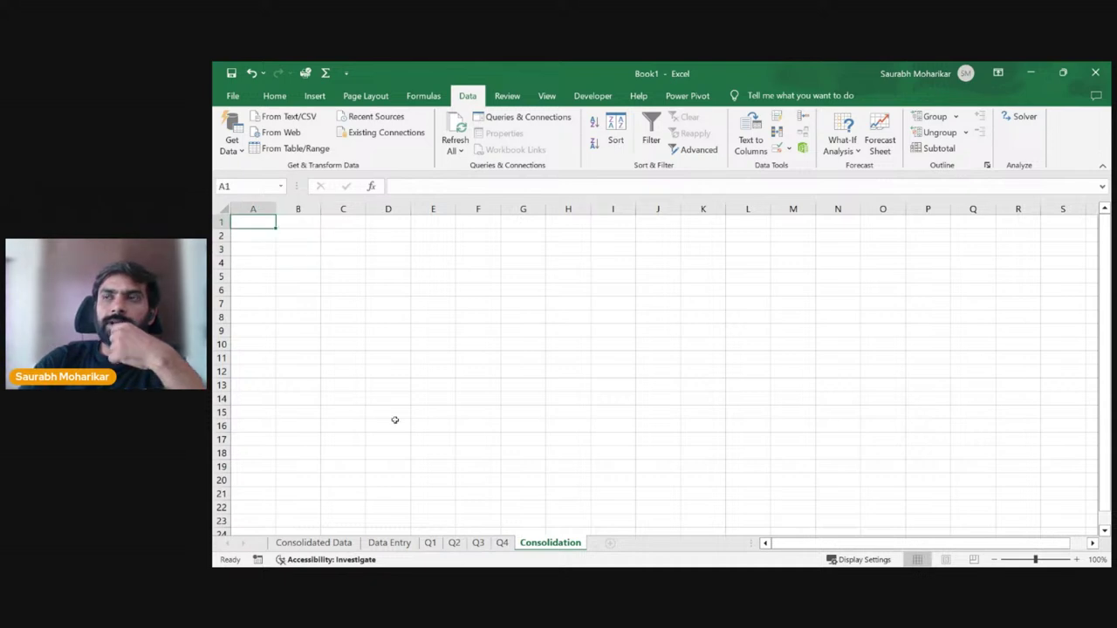
left_click(804, 116)
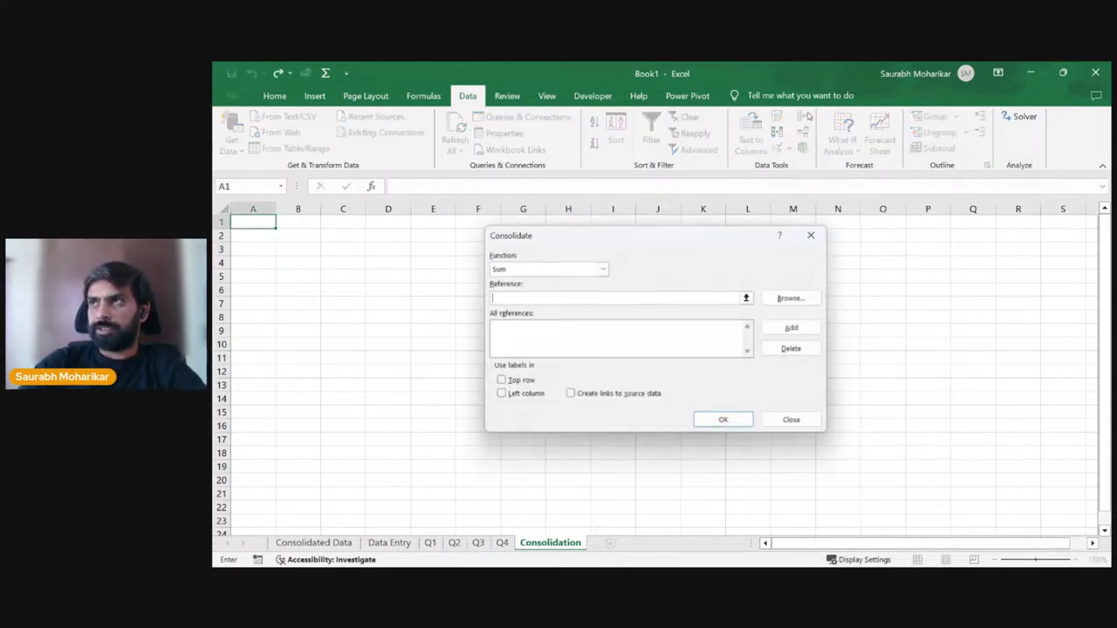
left_click(532, 268)
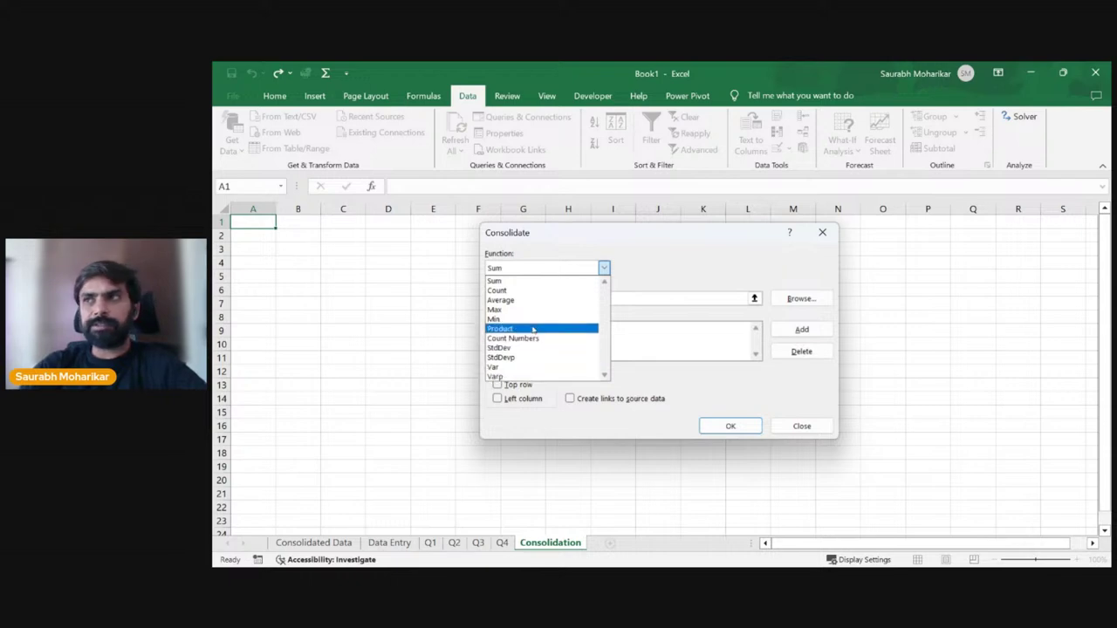
left_click(530, 281)
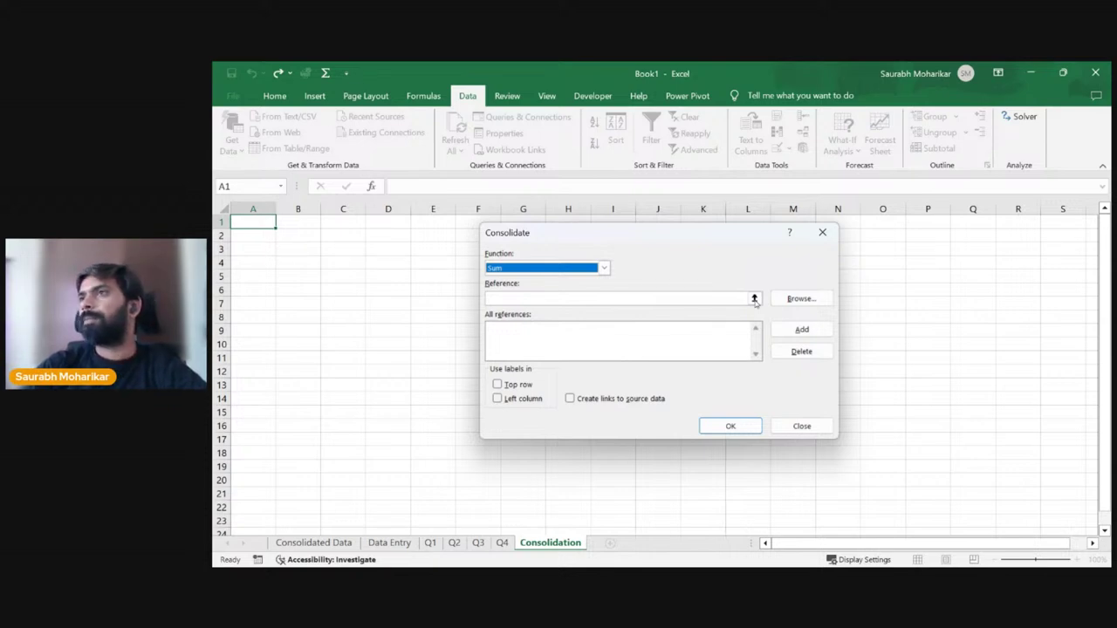
Step: Add Q1's range A2:D12 to the consolidation reference list
left_click(754, 298)
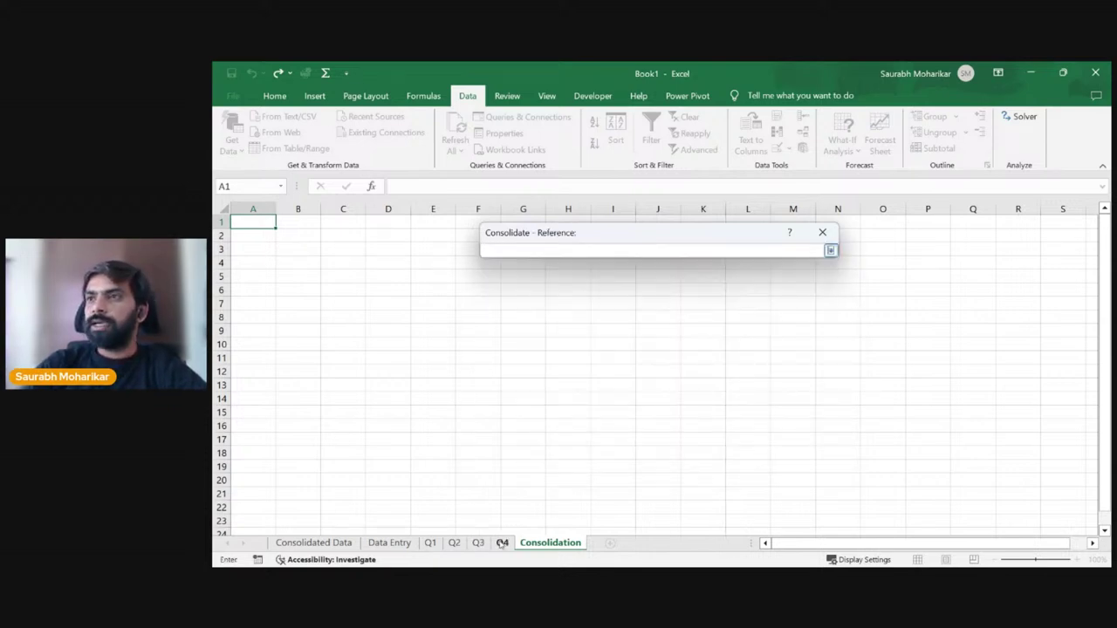
left_click(431, 543)
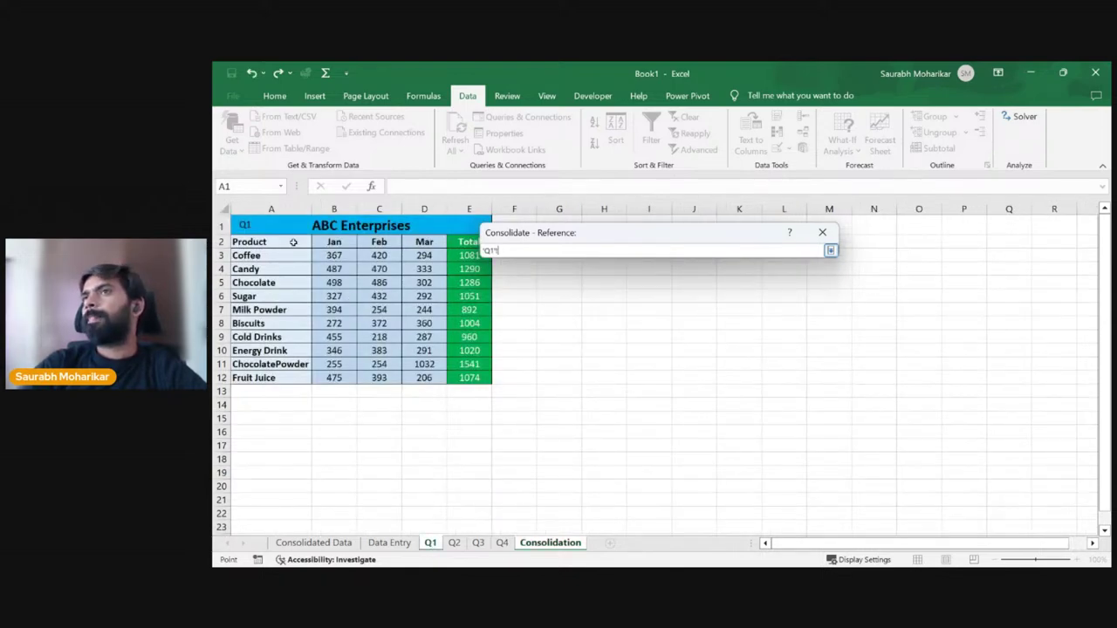
mouse_move(293, 242)
left_mouse_down()
mouse_move(419, 314)
mouse_move(430, 371)
left_mouse_up()
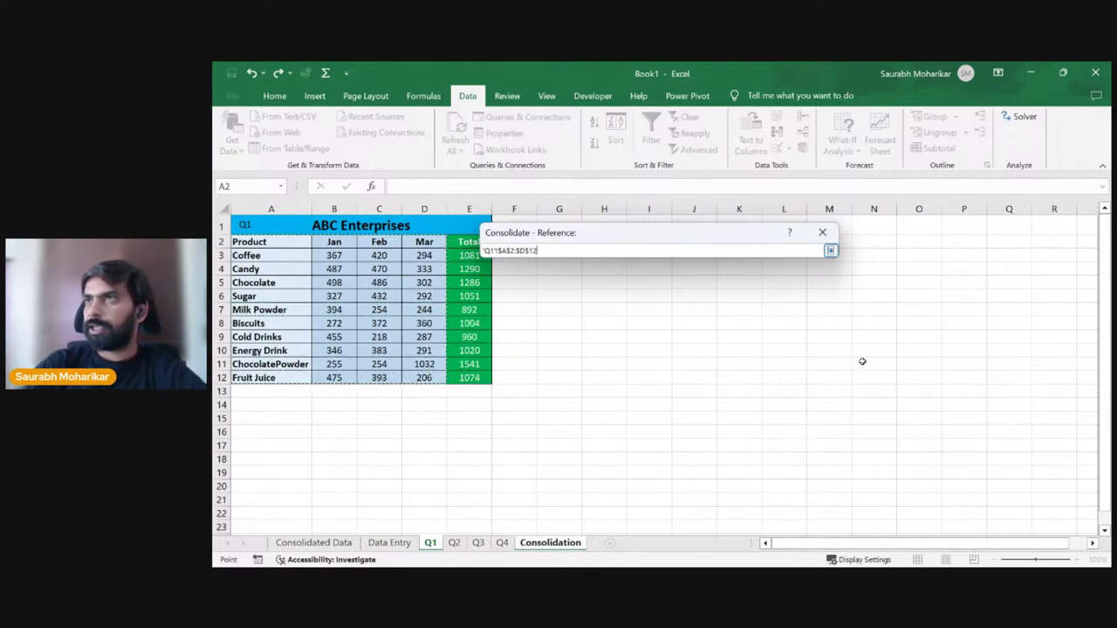
left_click(831, 251)
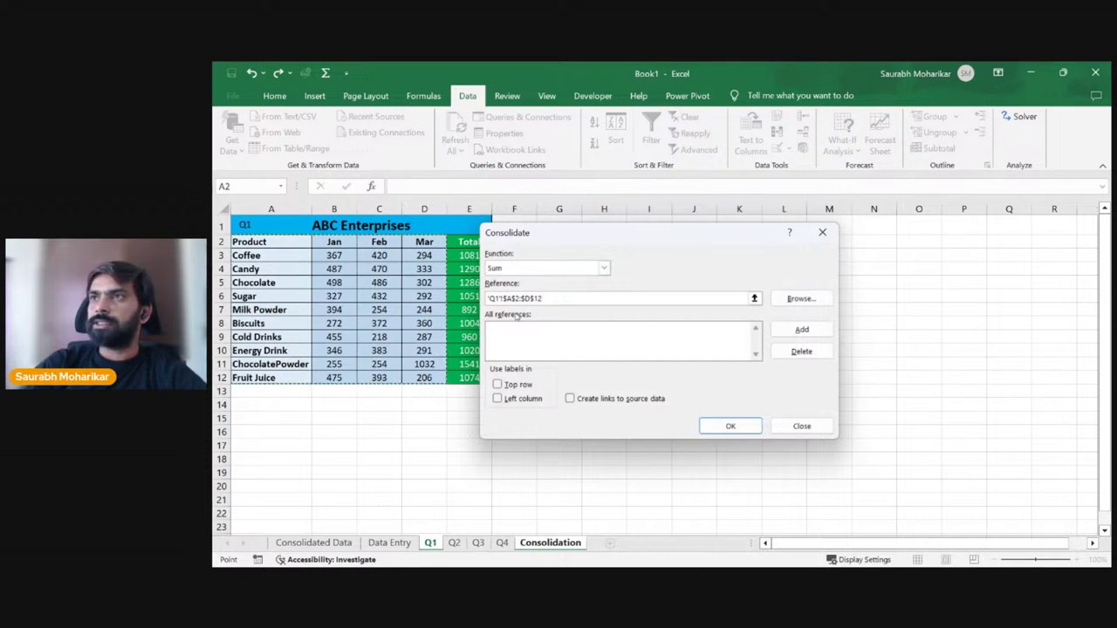
left_click(801, 329)
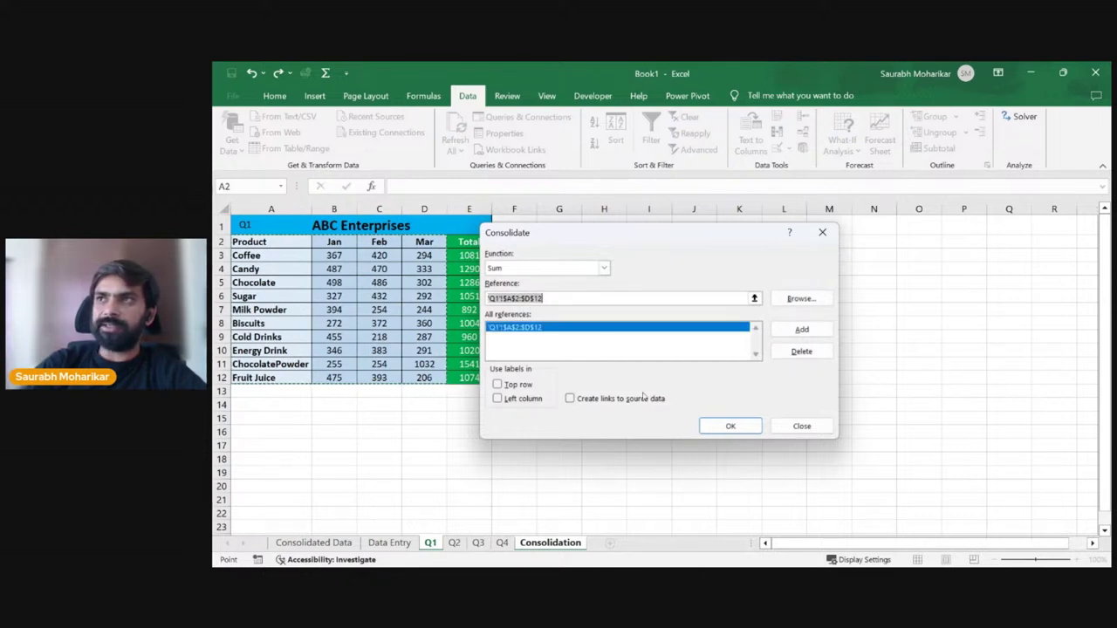
left_click(453, 543)
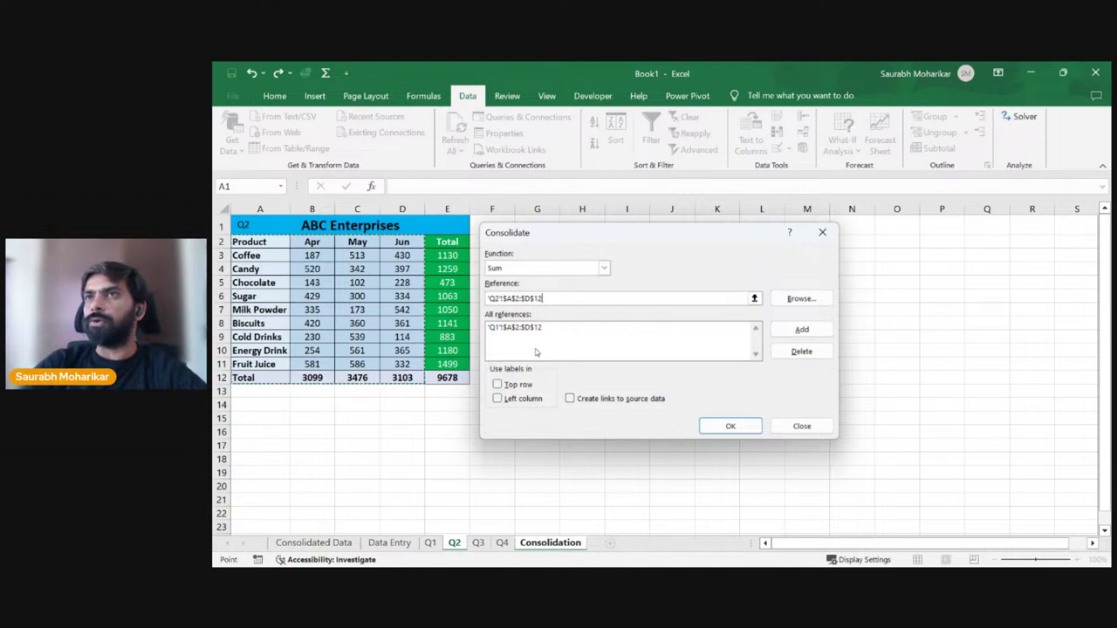
Step: Close the Consolidate dialog and compare the Q1 and Q2 quarter tables
left_click(801, 426)
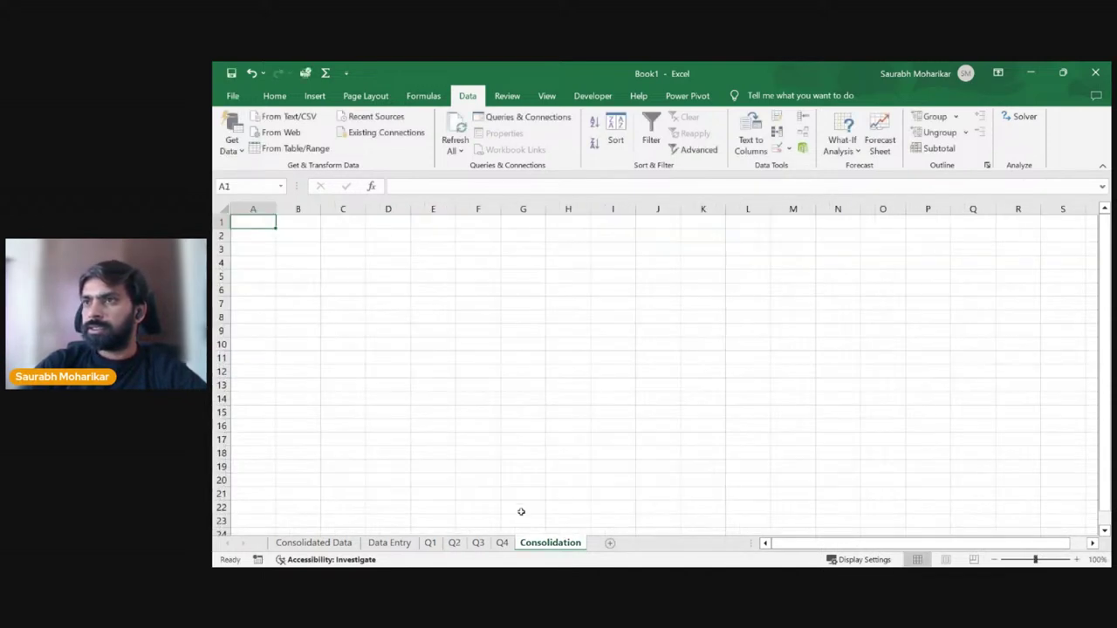
left_click(433, 543)
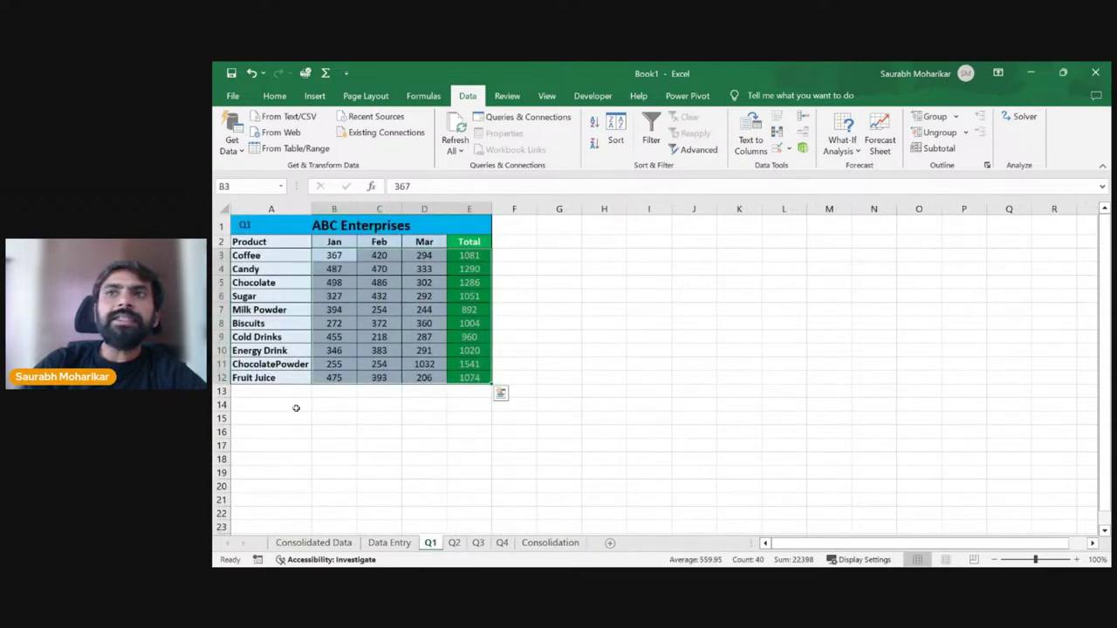
left_click(454, 542)
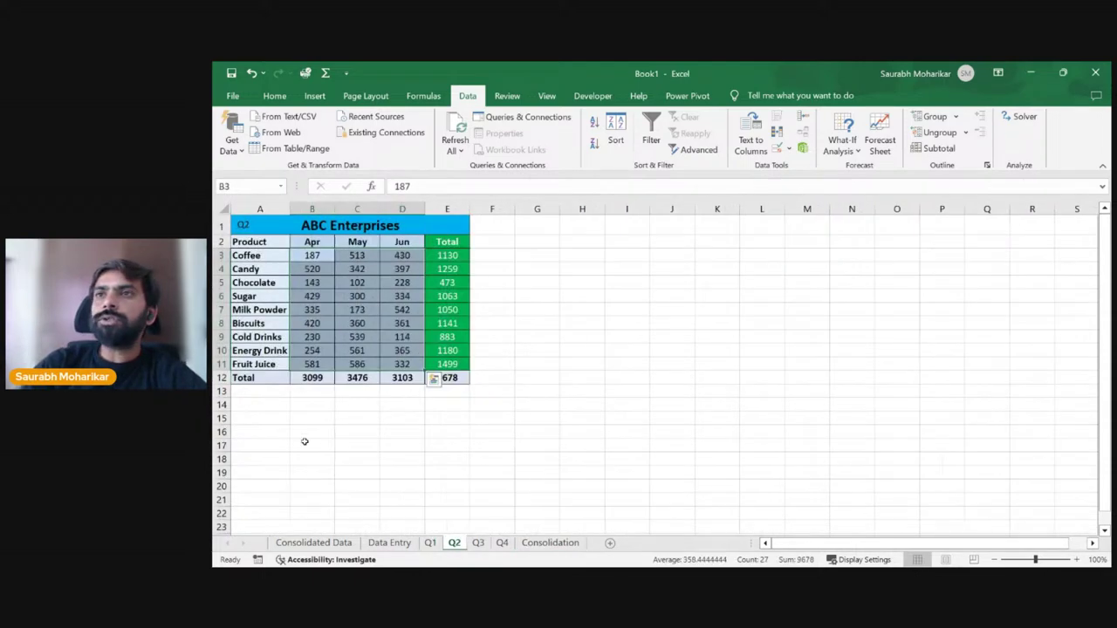
left_click(430, 543)
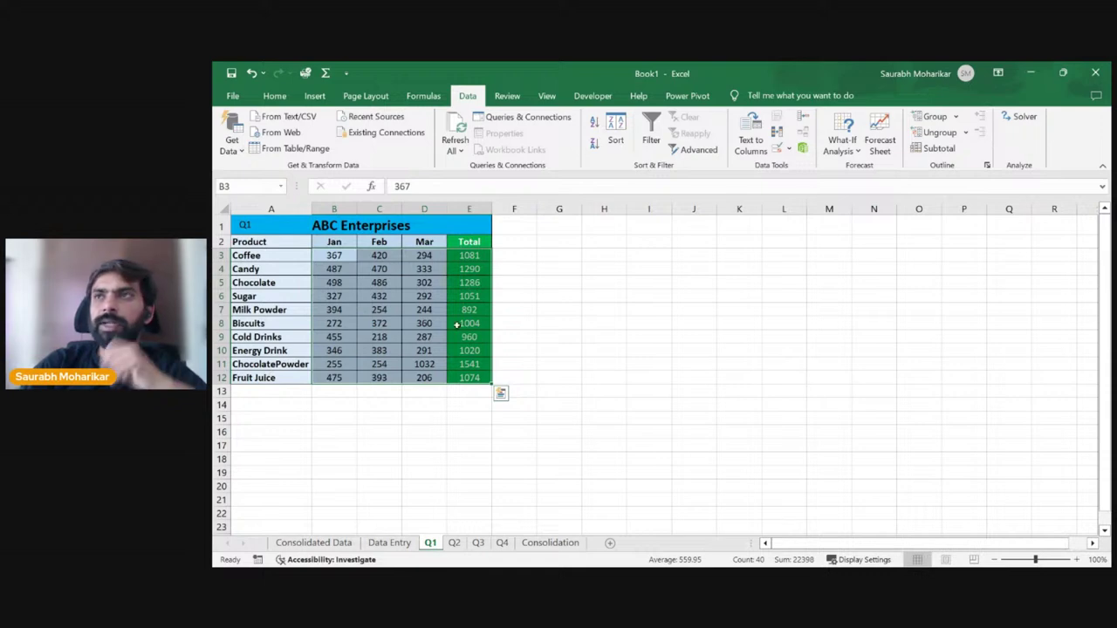
left_click(453, 543)
left_click(401, 296)
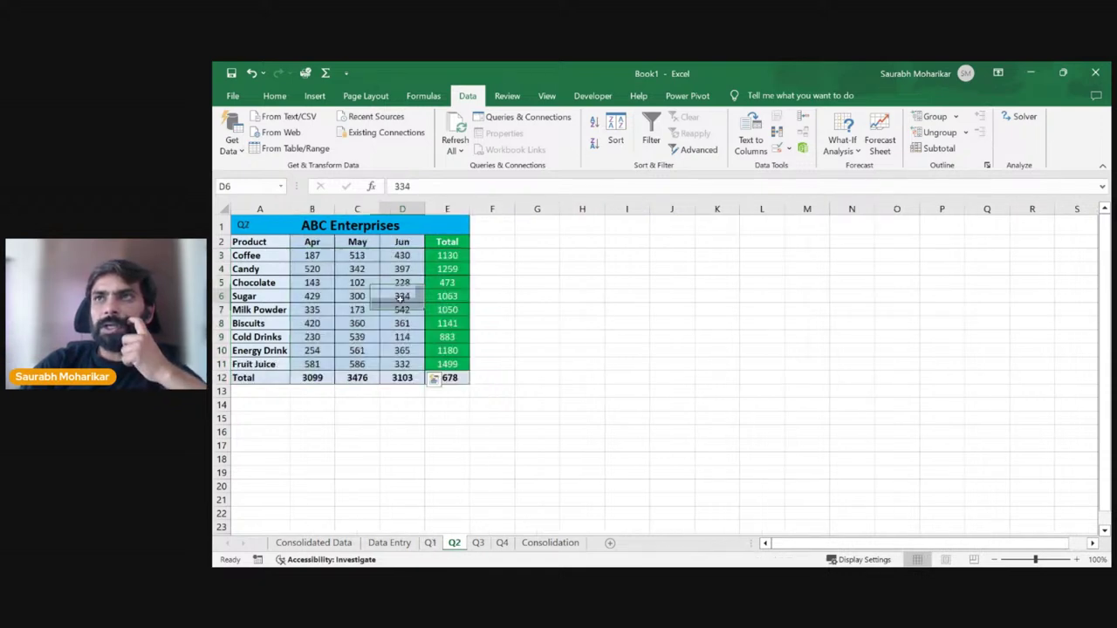
left_click(431, 543)
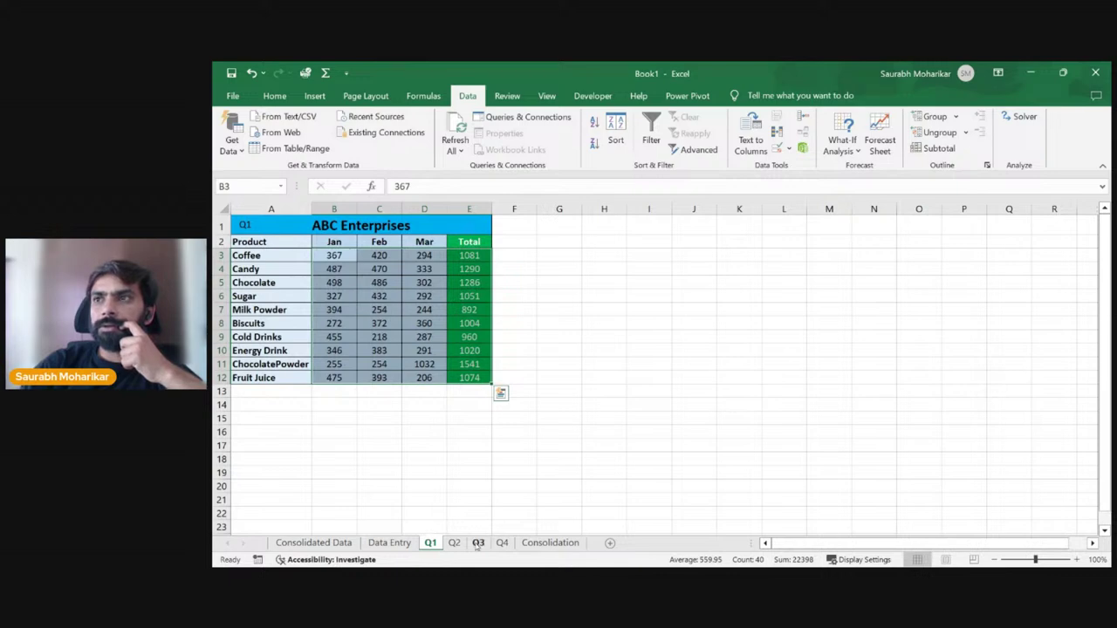
Step: Review the Q2, Q3 and Q4 sheets, then reopen Consolidate on the Consolidation sheet
left_click(453, 542)
left_click(479, 543)
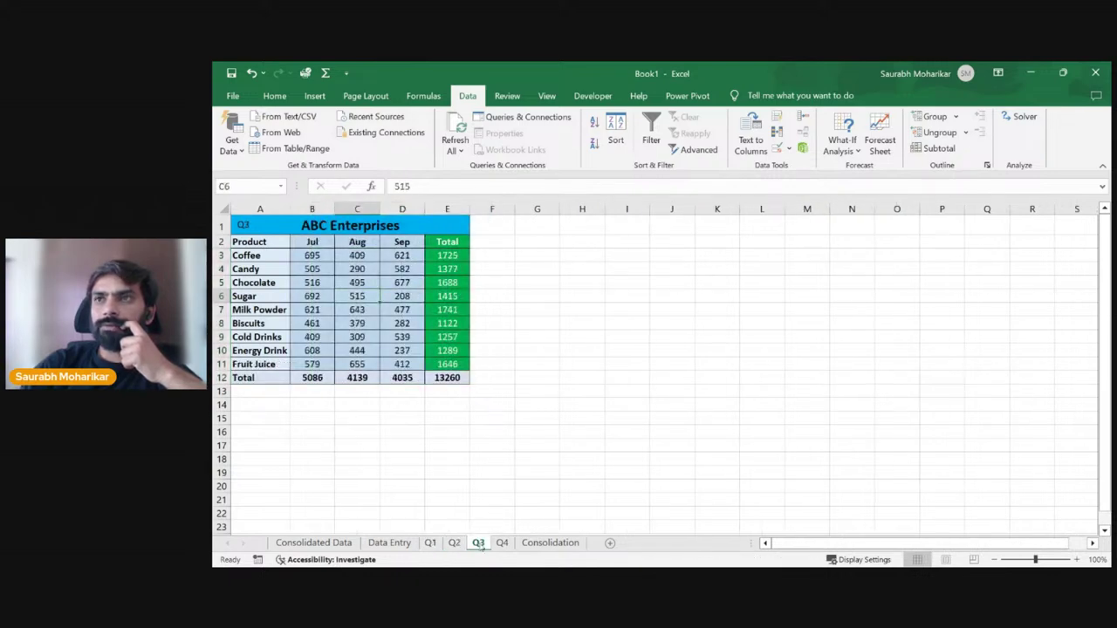
left_click(502, 543)
left_click(430, 545)
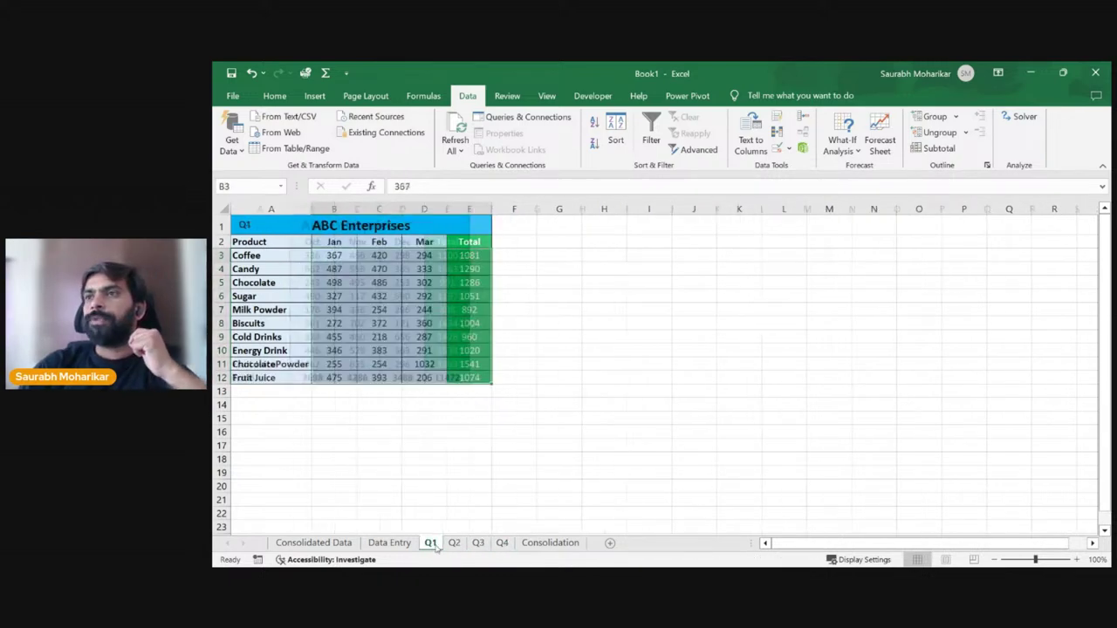
left_click(550, 543)
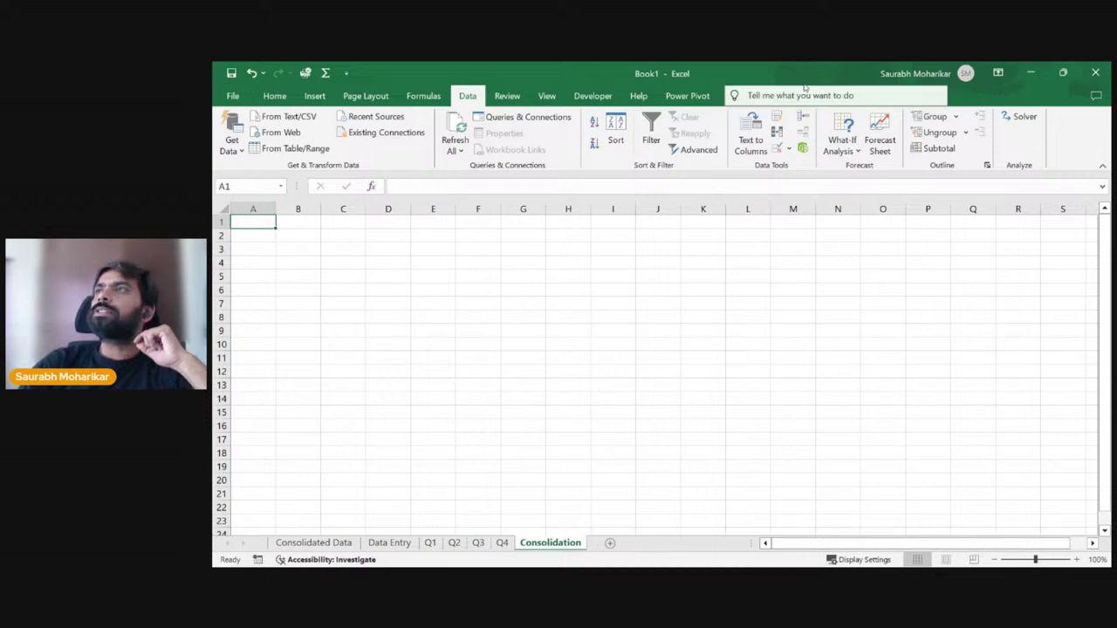
left_click(804, 118)
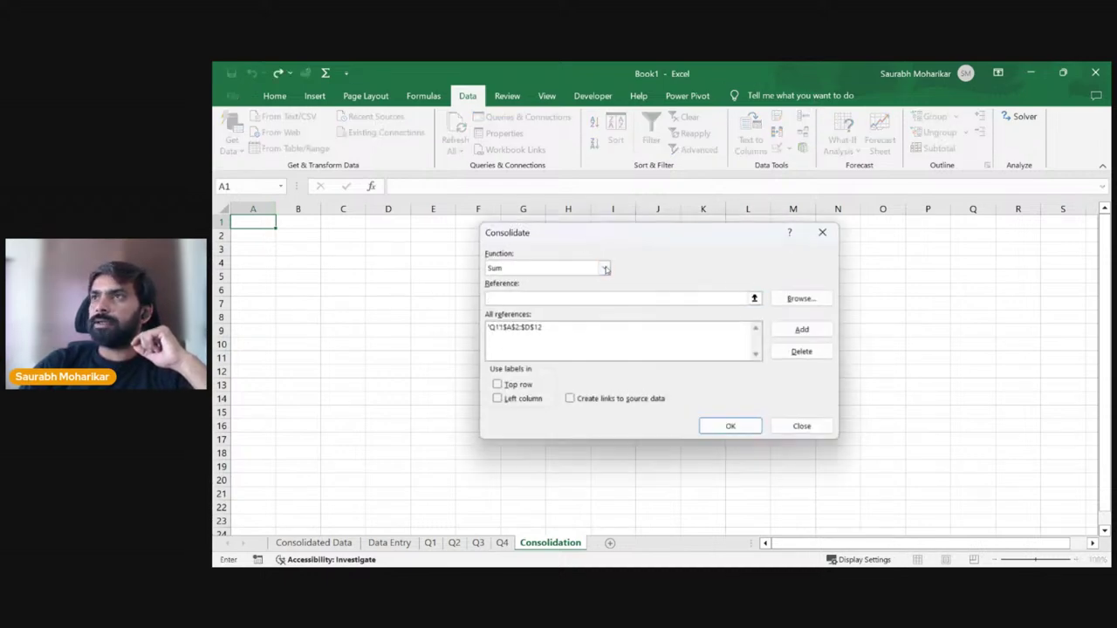
Step: Add Q1!A2:D12 to the Consolidate reference list
left_click(755, 298)
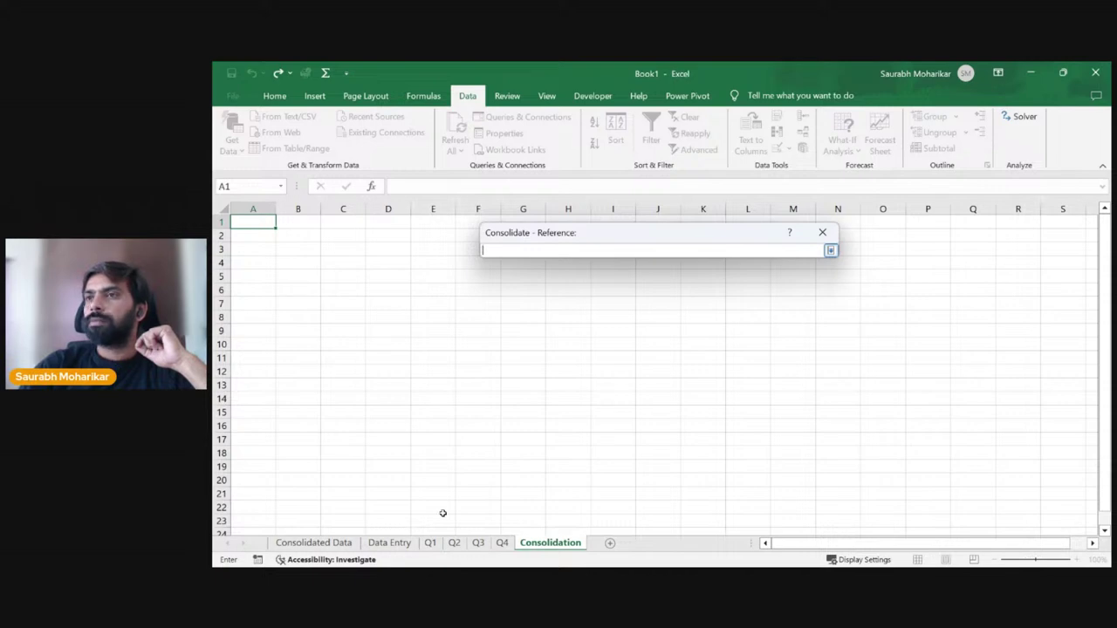
left_click(431, 542)
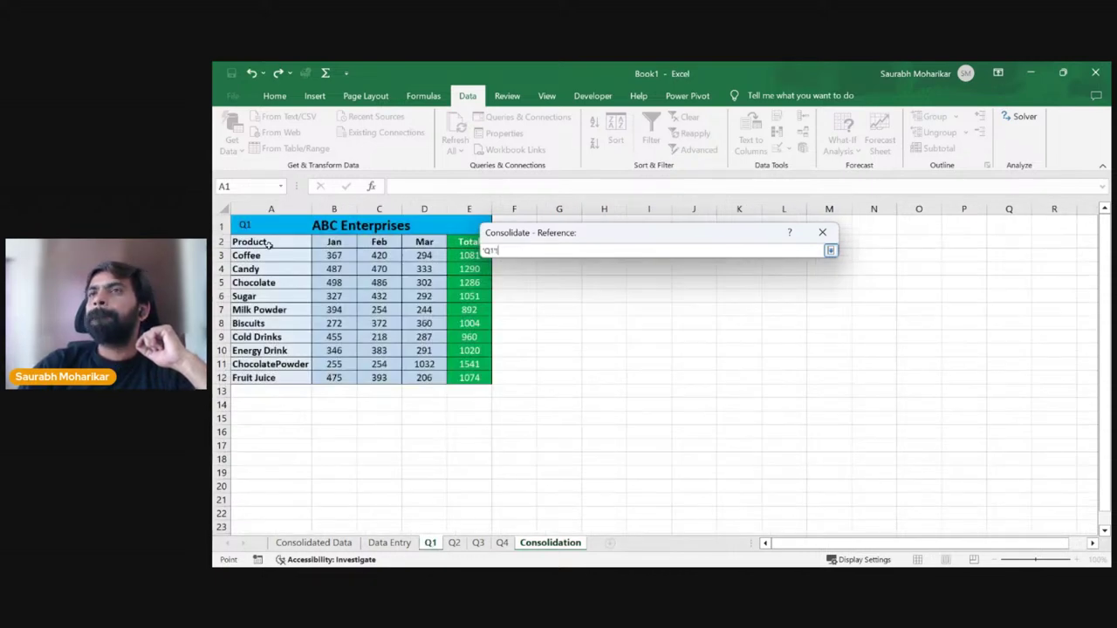
left_click_drag(272, 242, 424, 379)
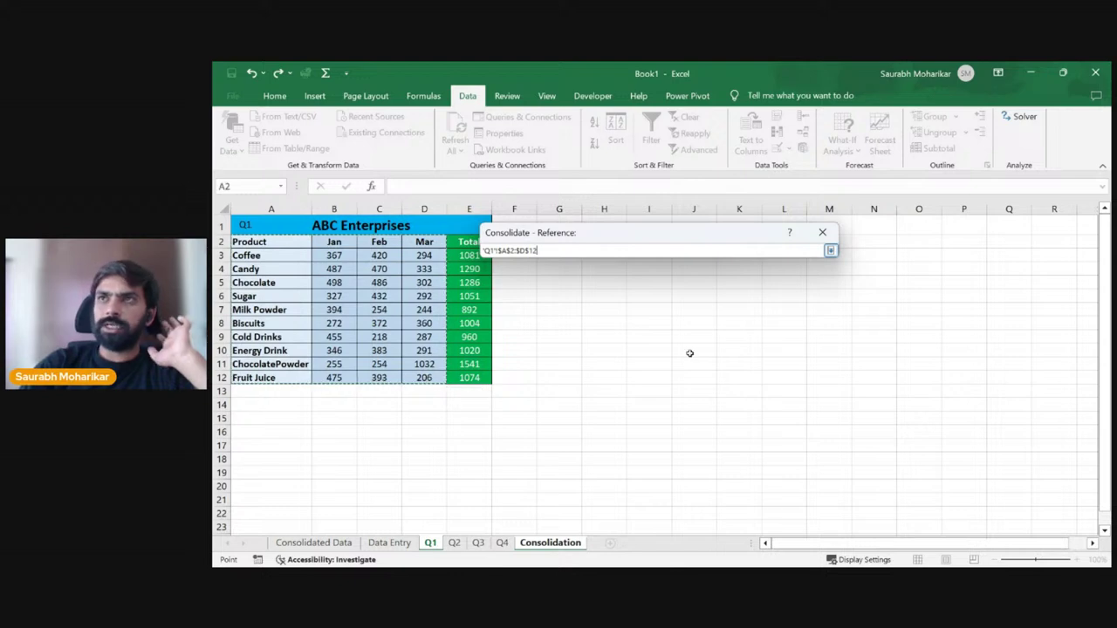
left_click(831, 251)
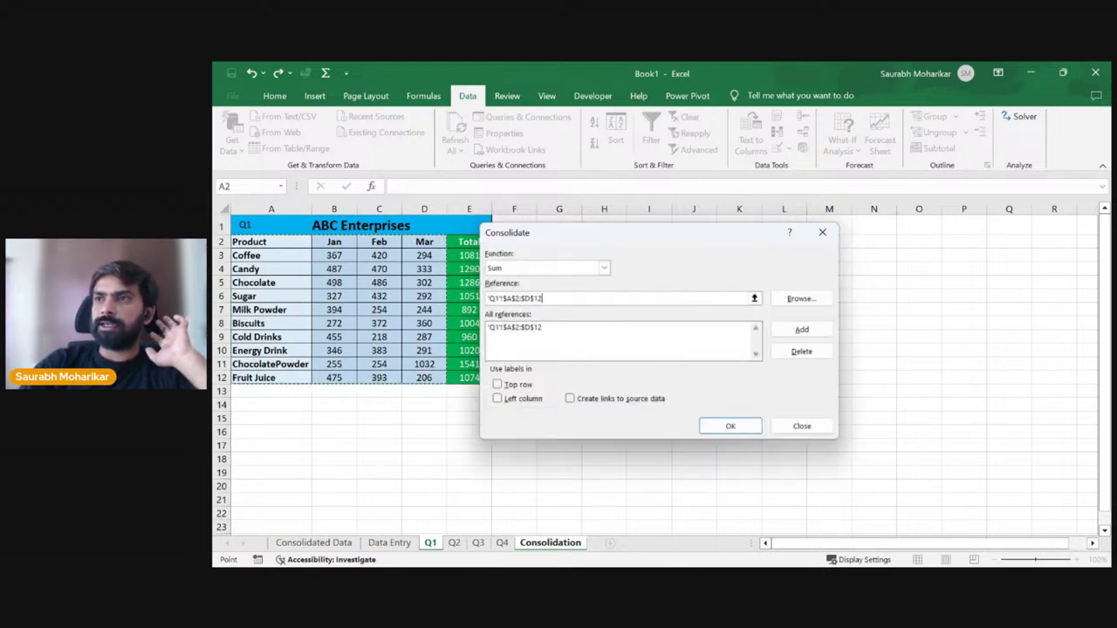
left_click(802, 331)
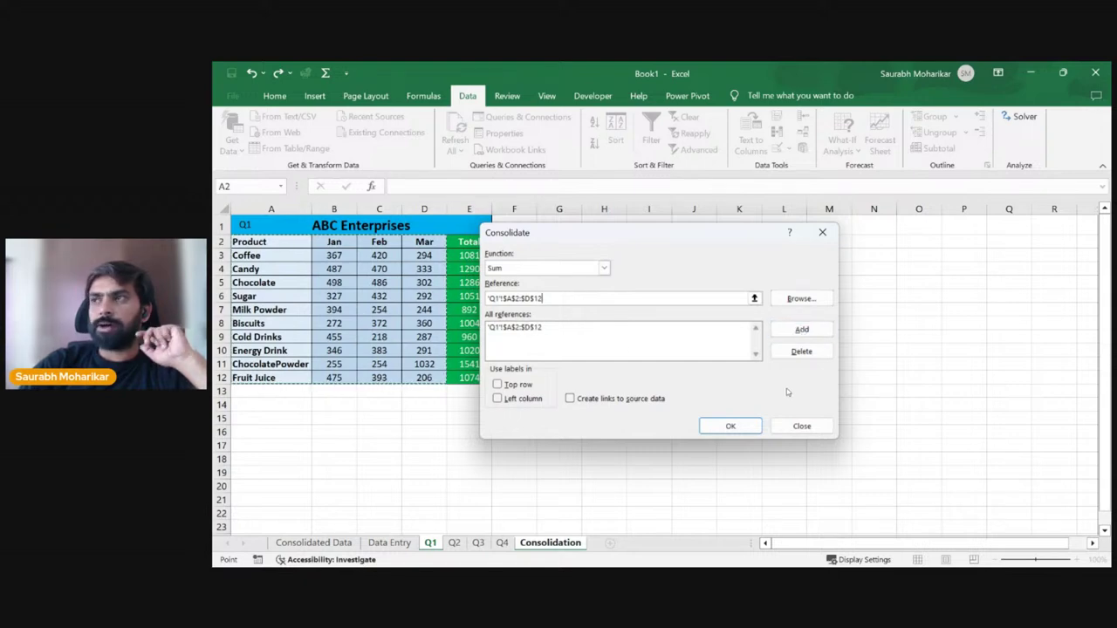
Step: Flip between the Q1 and Q2 sheets, then close Consolidate without consolidating
left_click(453, 543)
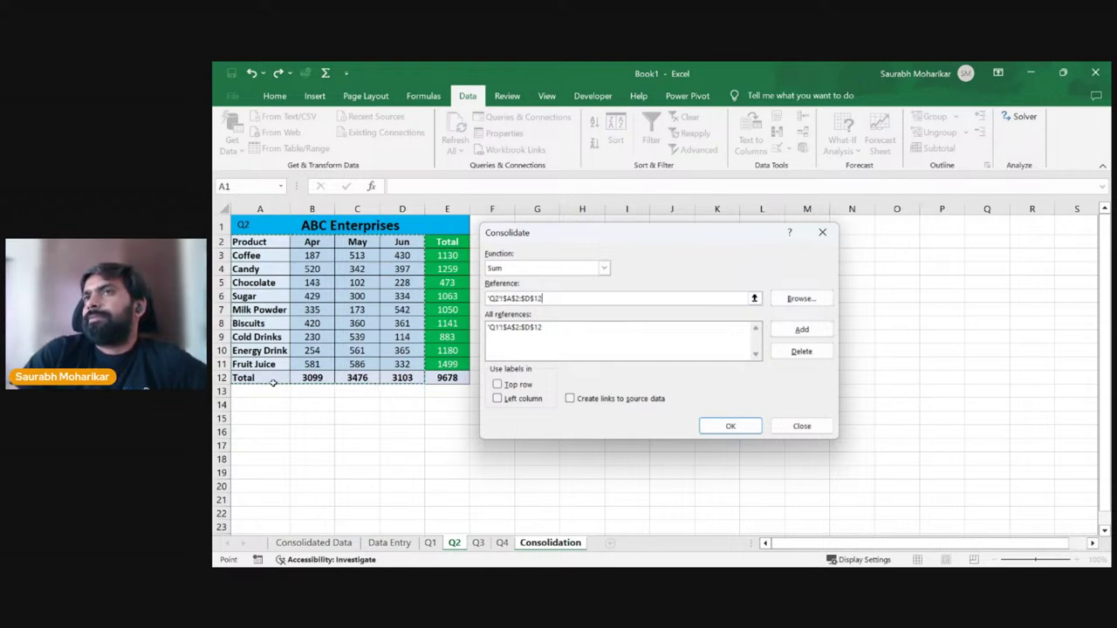
left_click(431, 543)
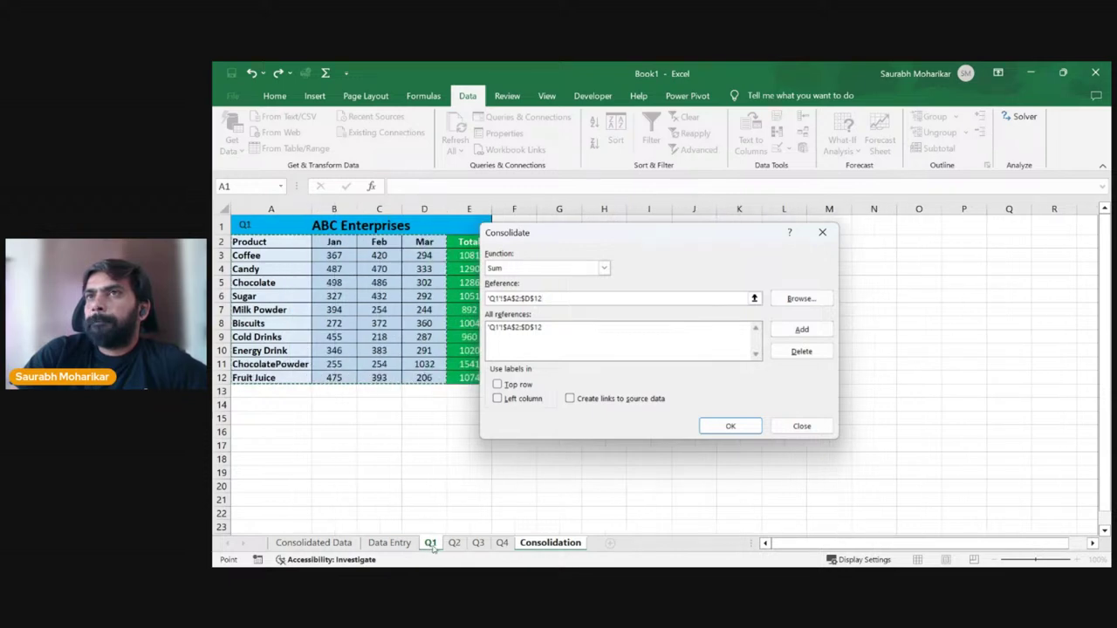
left_click(459, 546)
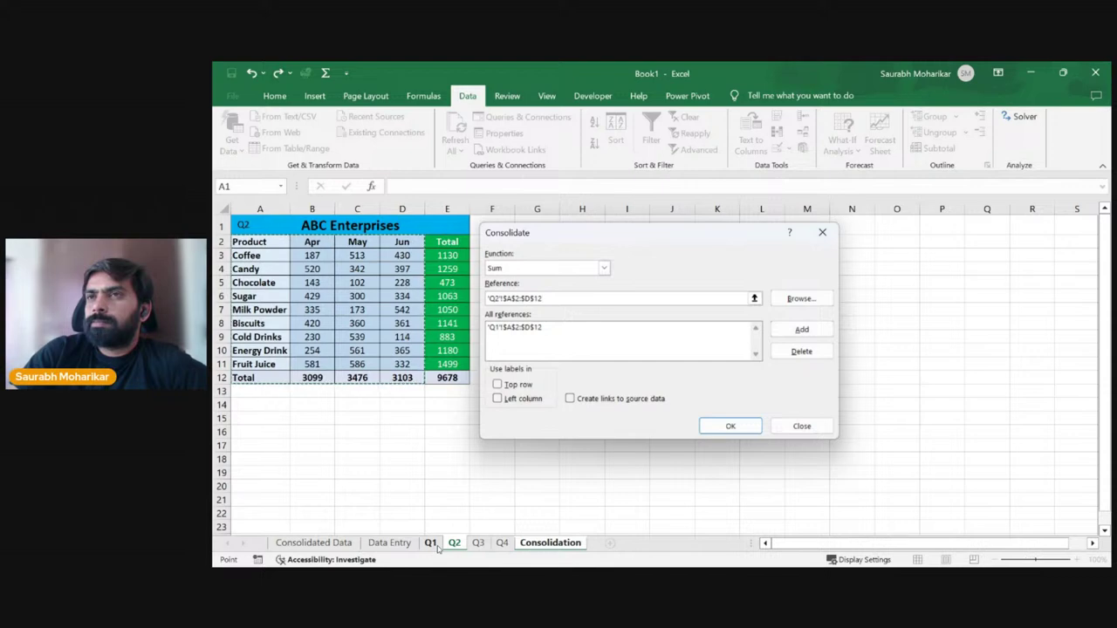
left_click(433, 544)
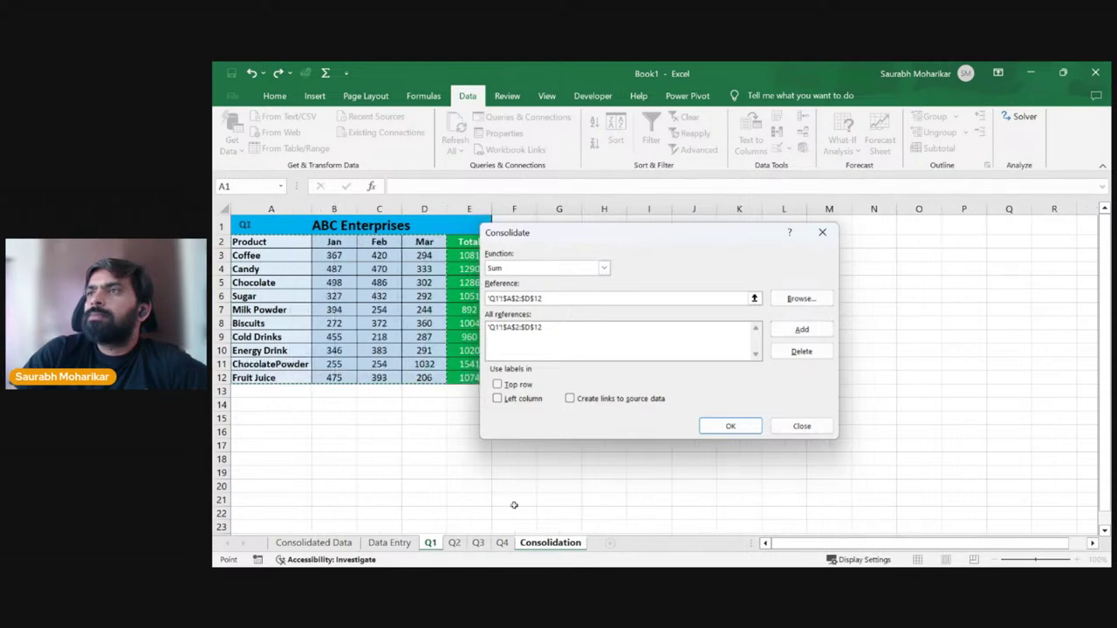
left_click(801, 429)
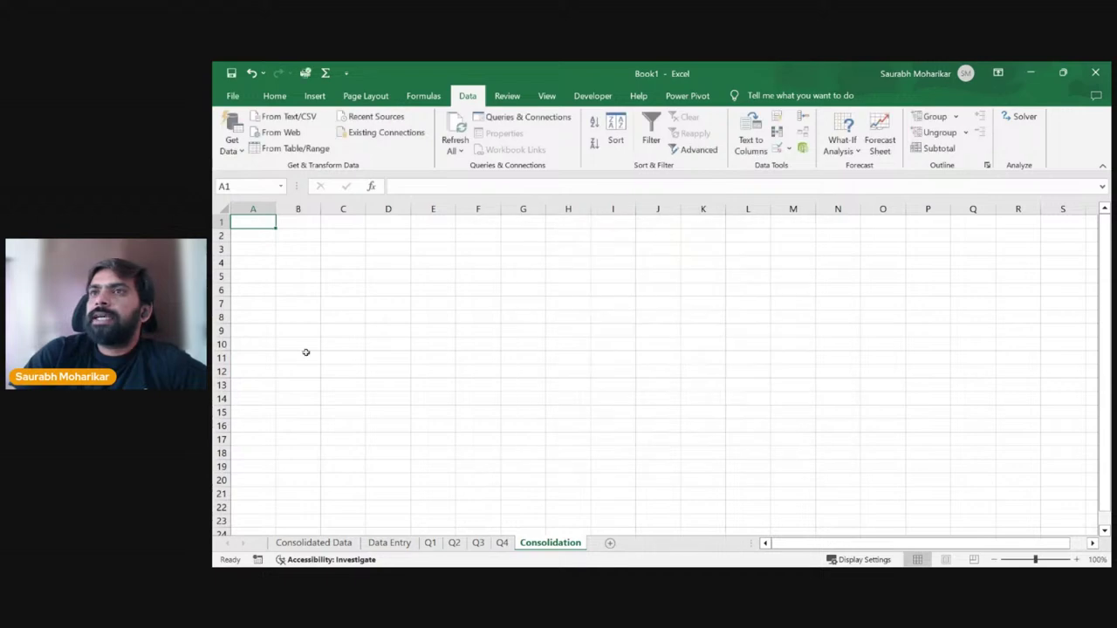
Step: Delete the ChocolatePowder row from Q1, then reopen Consolidate on the Consolidation sheet
left_click(431, 545)
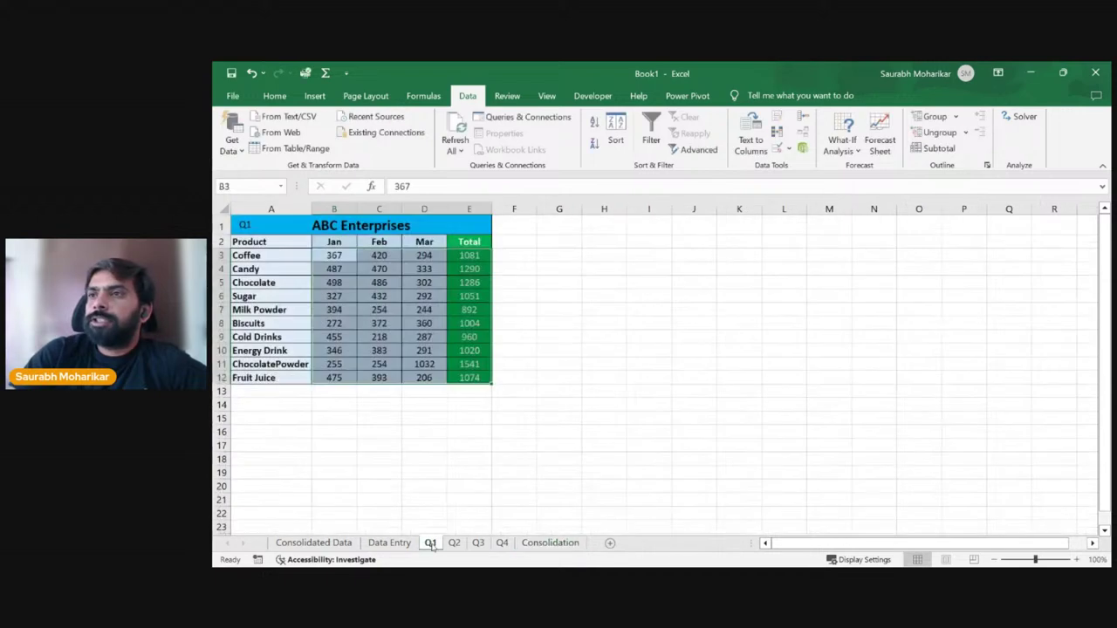
right_click(222, 364)
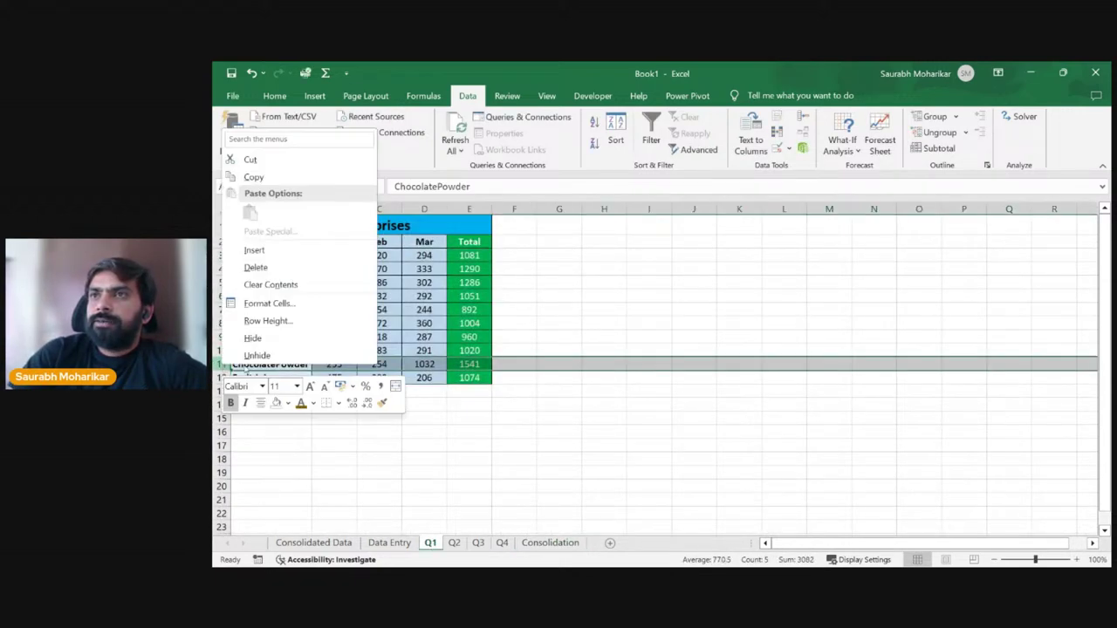
left_click(256, 267)
left_click(602, 349)
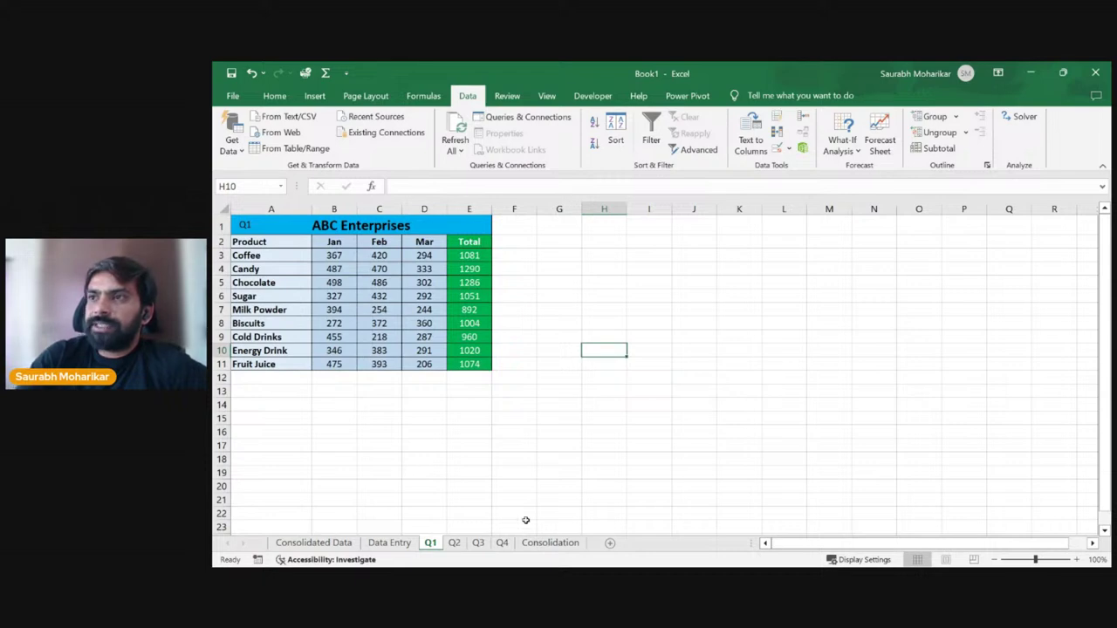
left_click(548, 543)
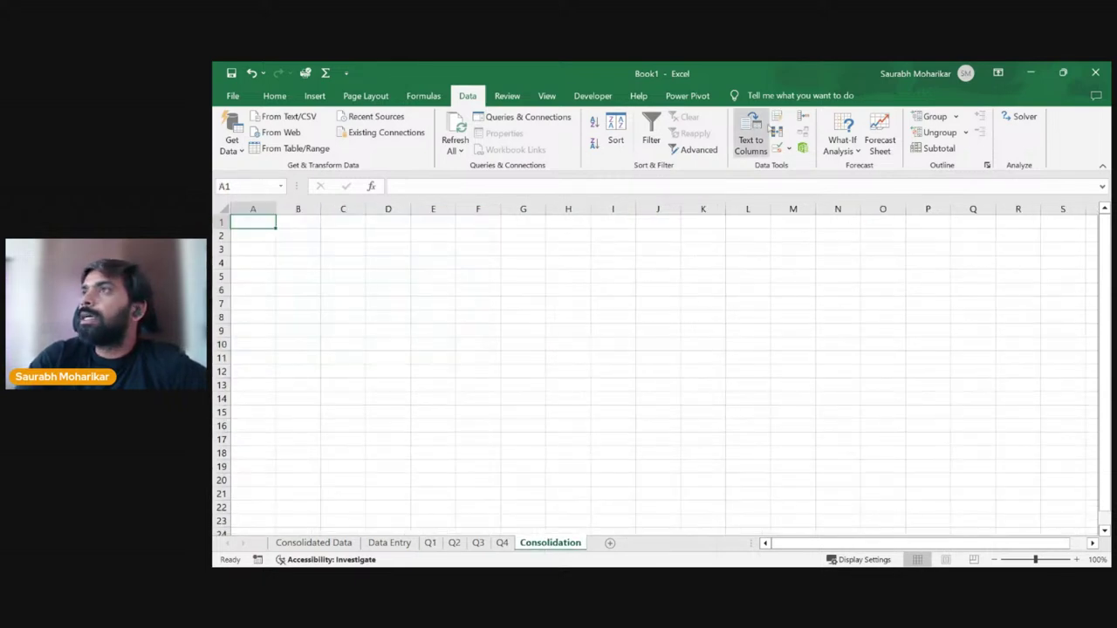
left_click(803, 117)
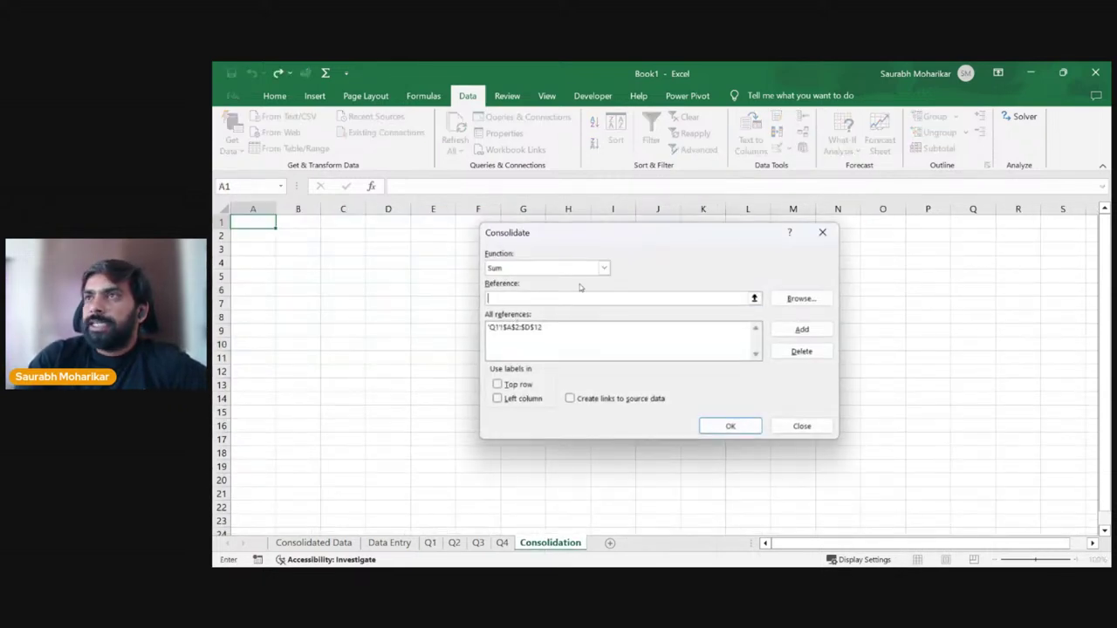
Step: Replace the old Q1 reference with Q1!A2:D11 in the reference list
left_click(587, 327)
left_click(812, 353)
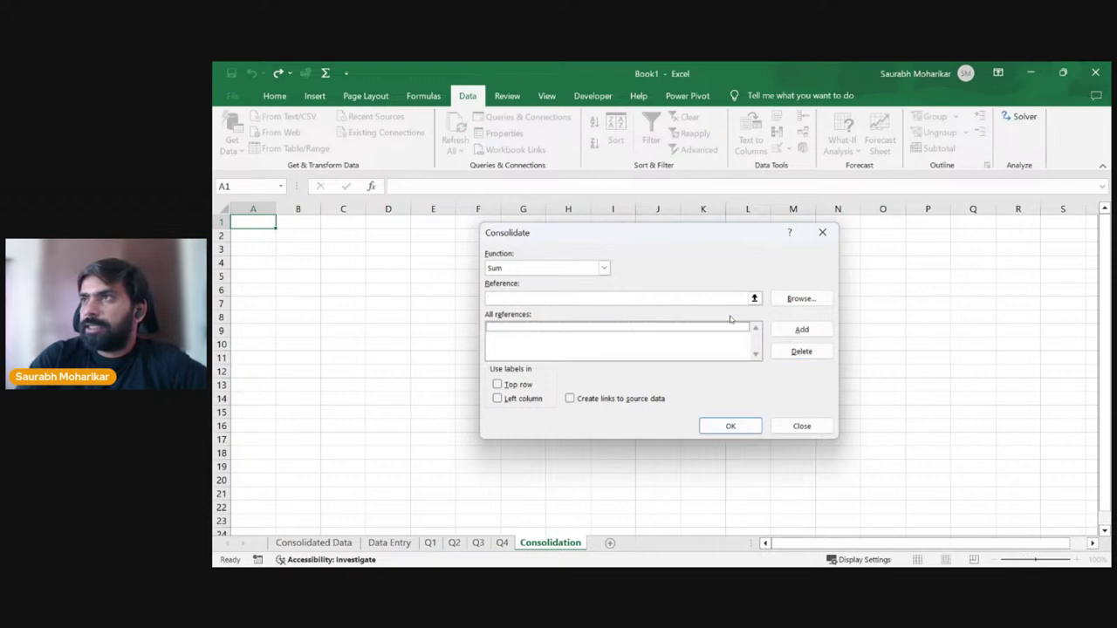
left_click(754, 297)
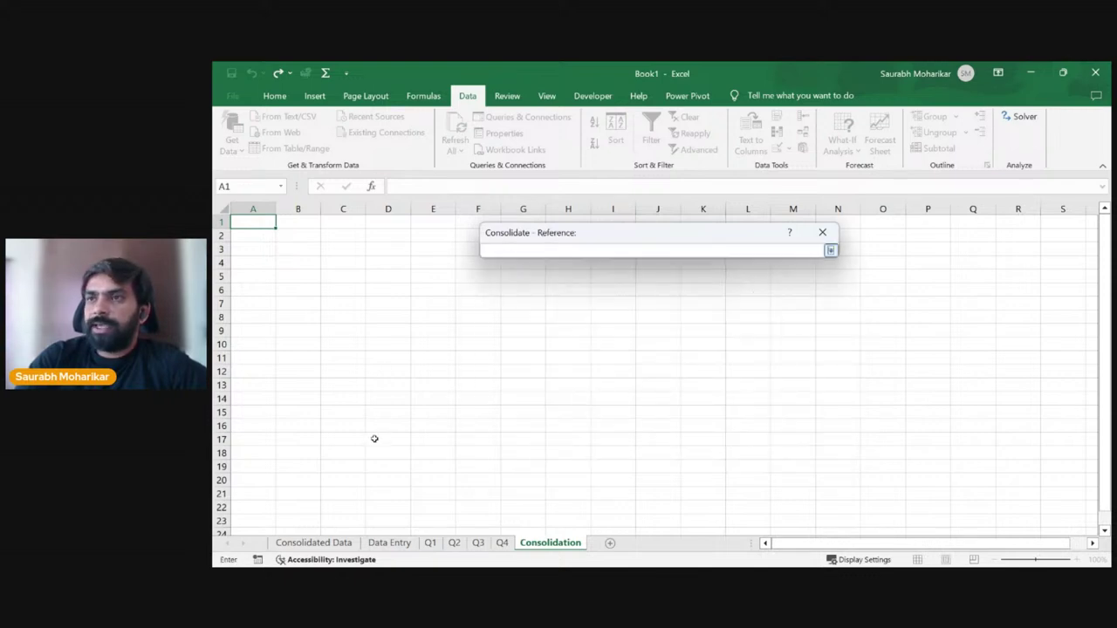
left_click(429, 541)
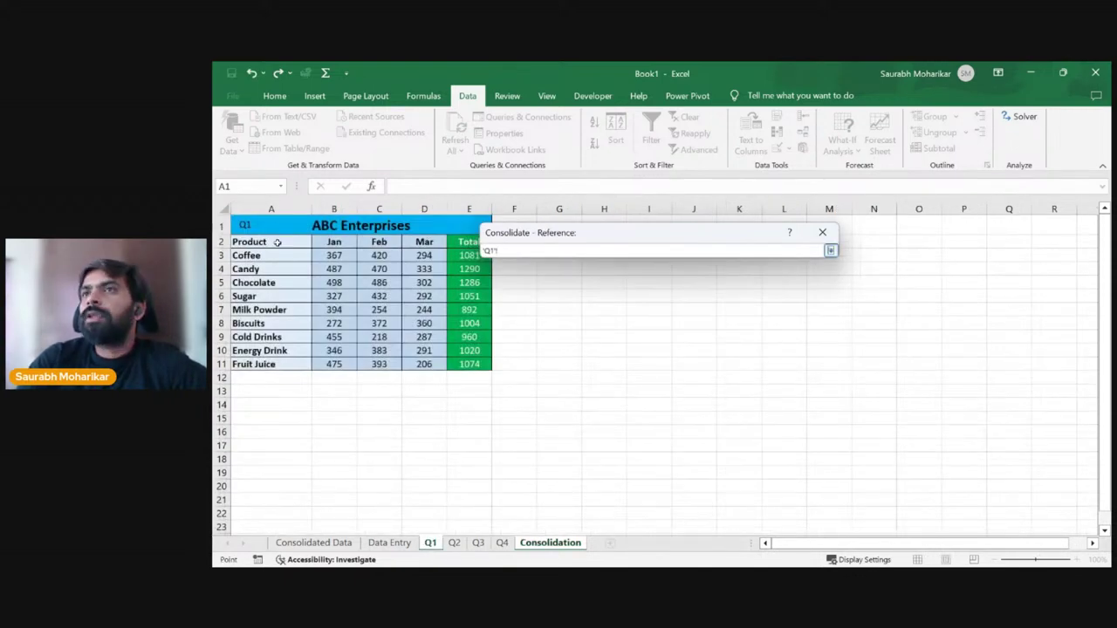
left_click_drag(277, 242, 426, 364)
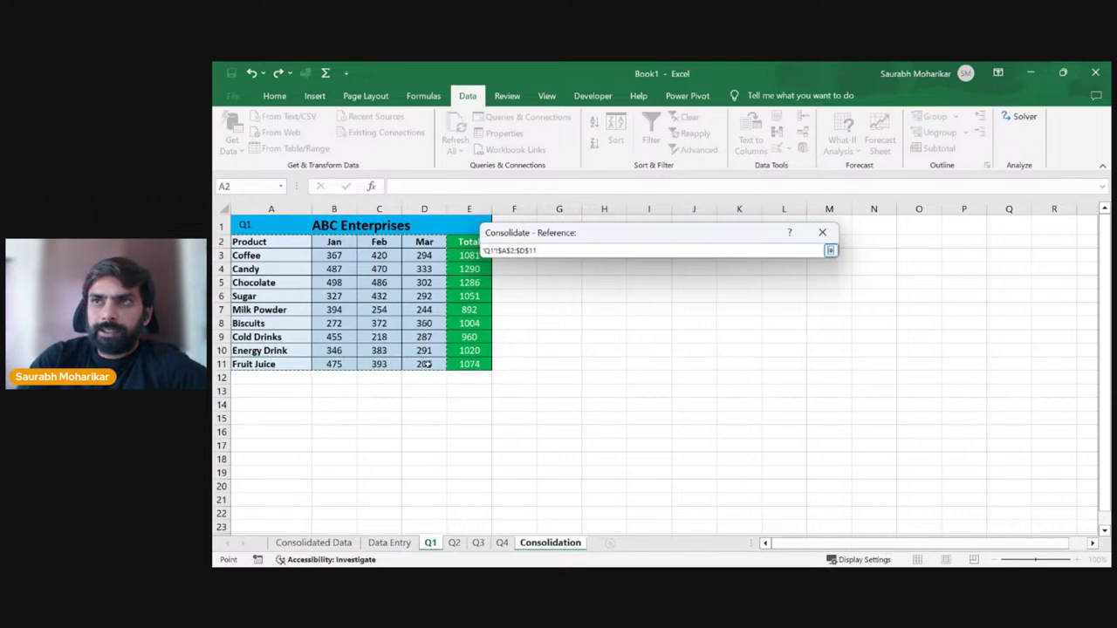
left_click(830, 250)
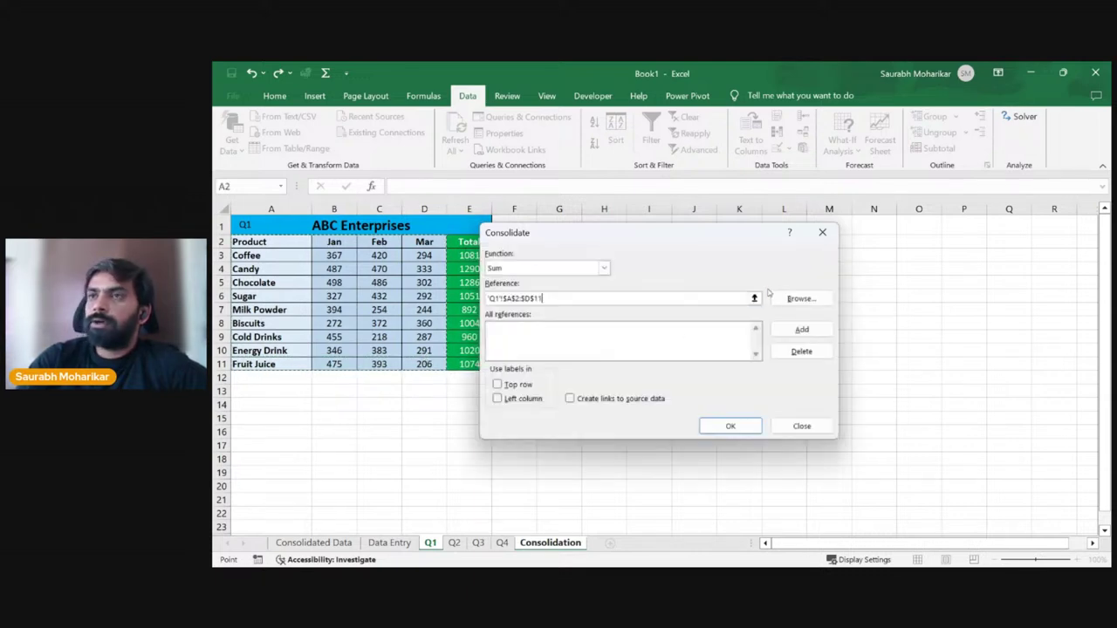
left_click(800, 329)
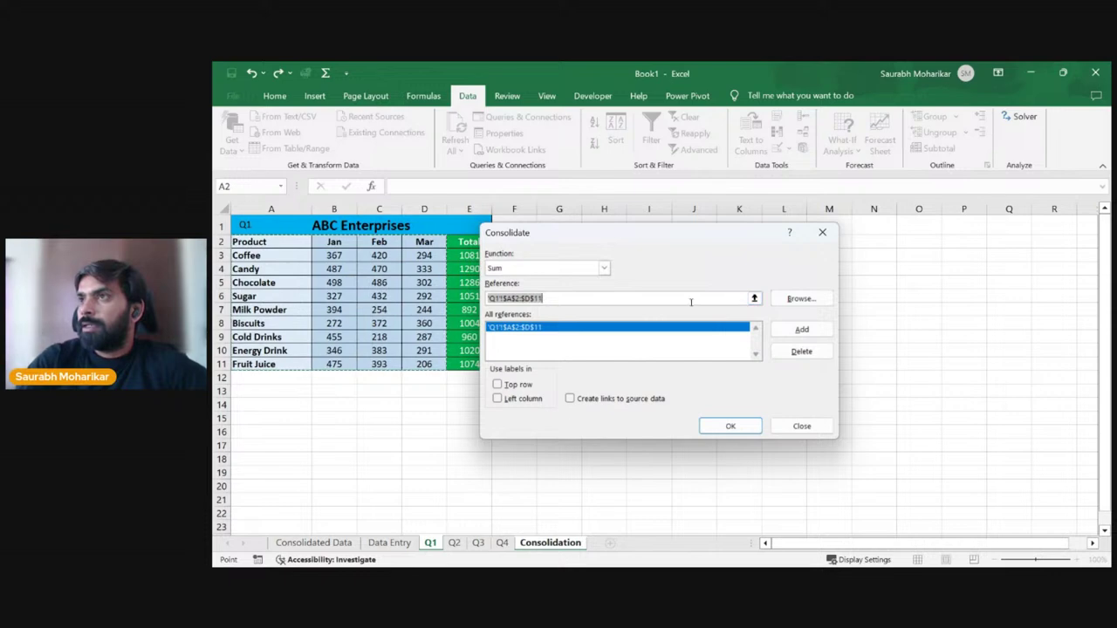
Step: Add the matching A2:D11 ranges from the Q2, Q3 and Q4 sheets
left_click(454, 543)
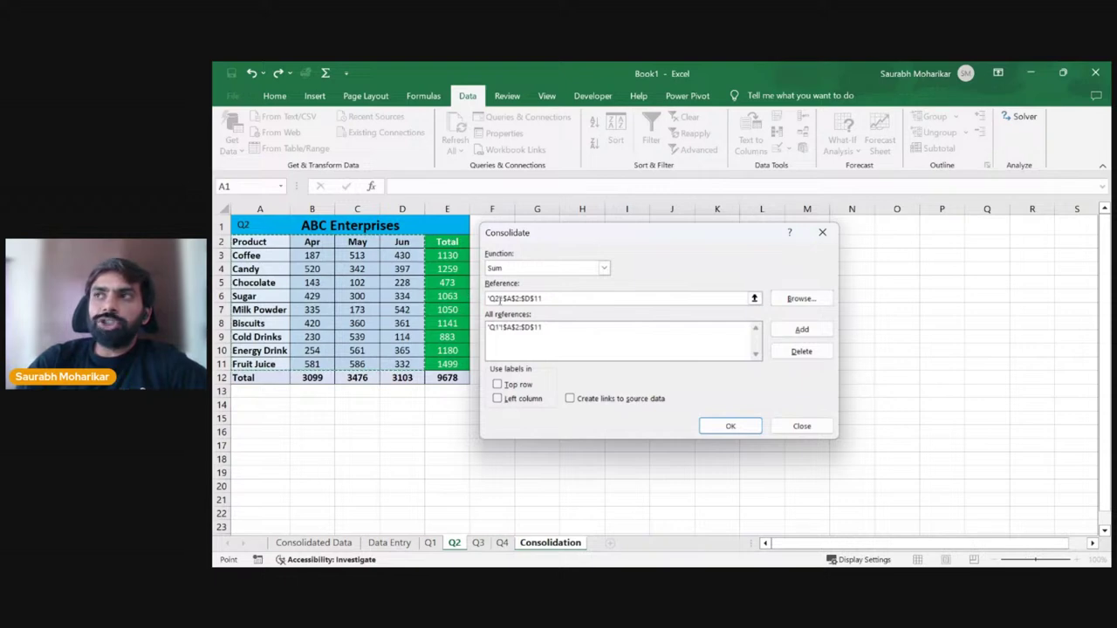
left_click(801, 329)
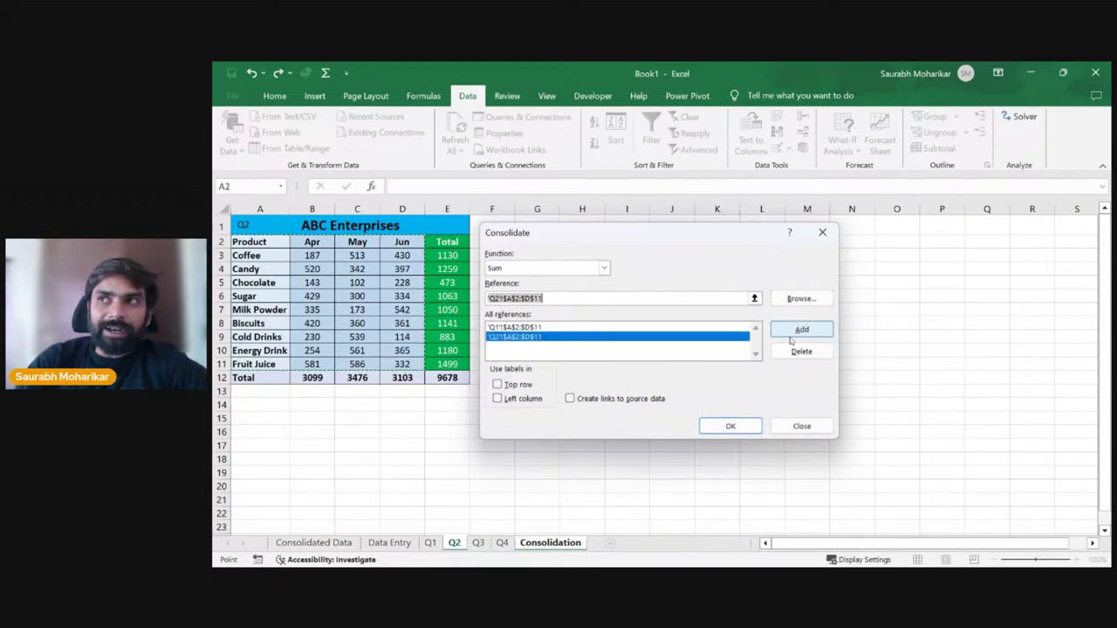
left_click(478, 543)
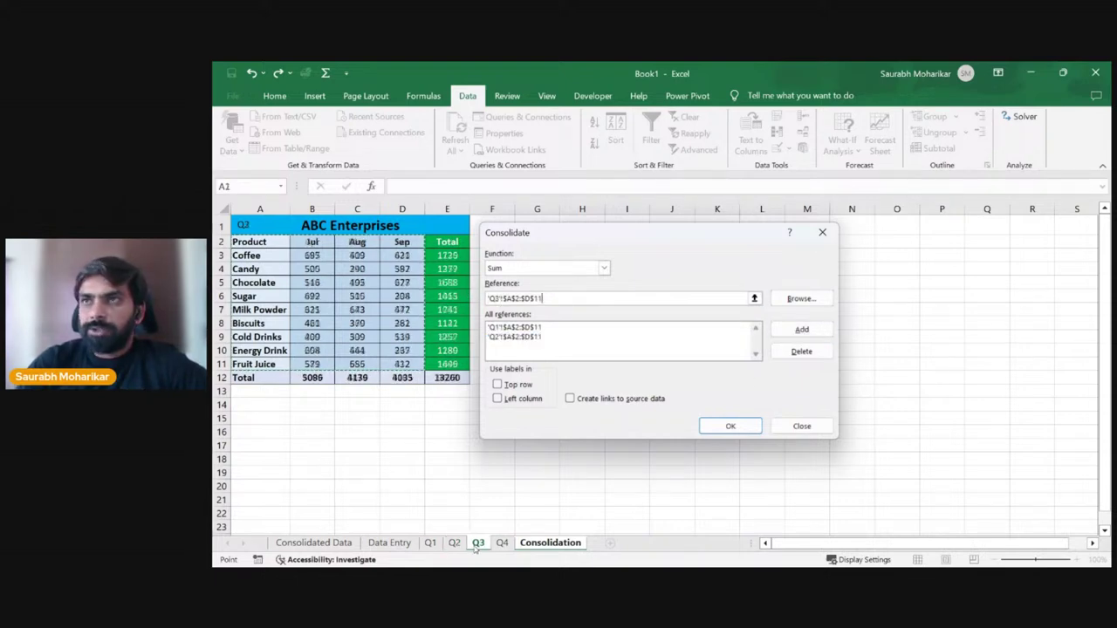
left_click(794, 330)
left_click(503, 542)
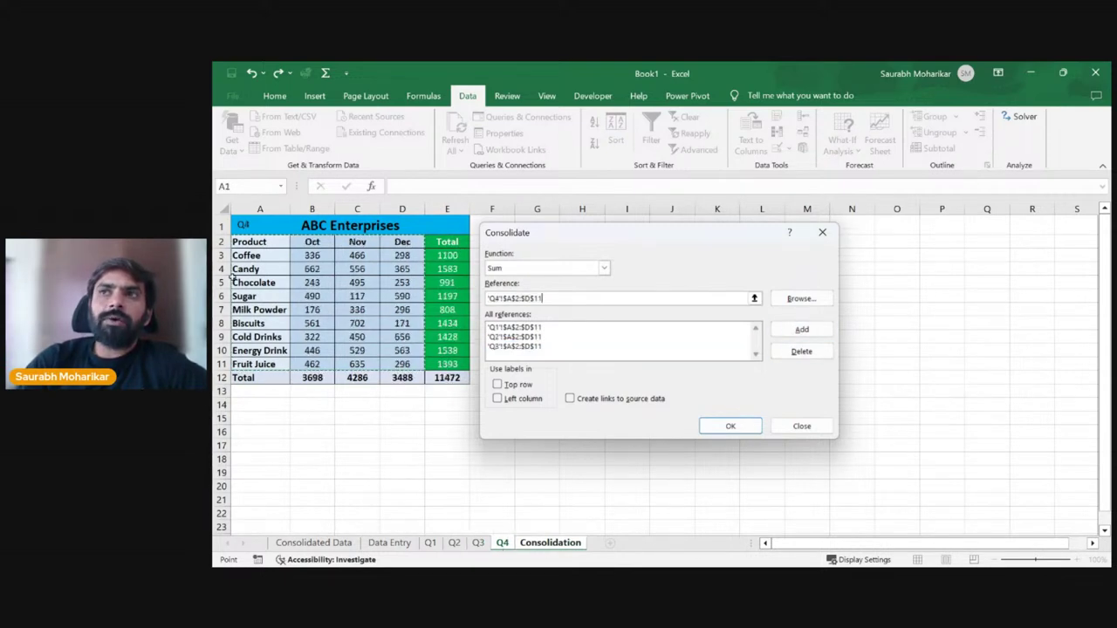
left_click_drag(253, 242, 405, 362)
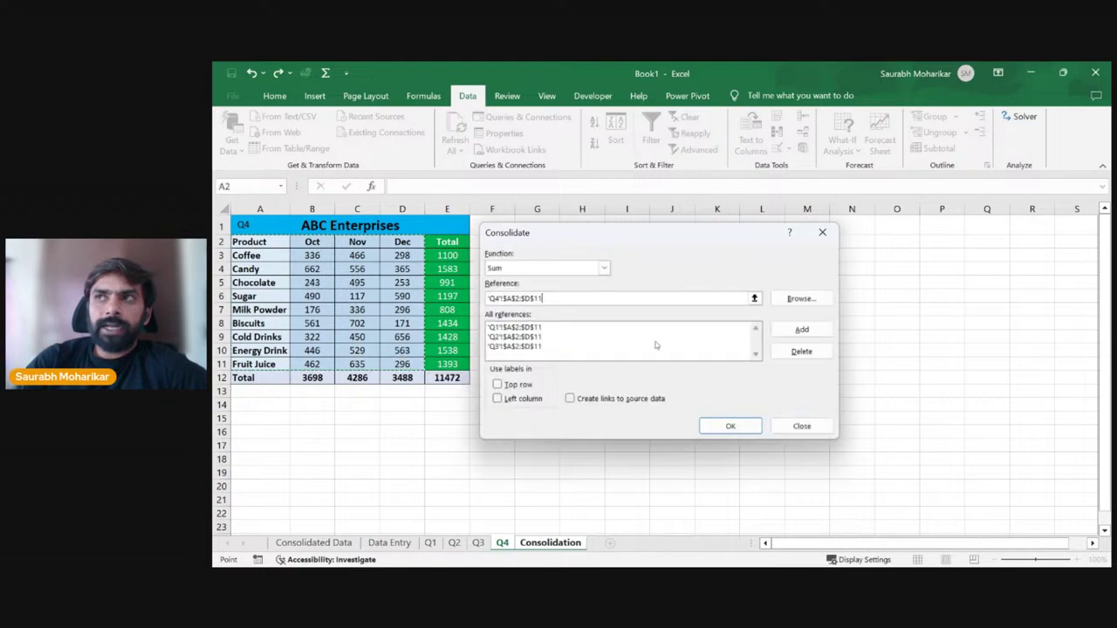
left_click(801, 329)
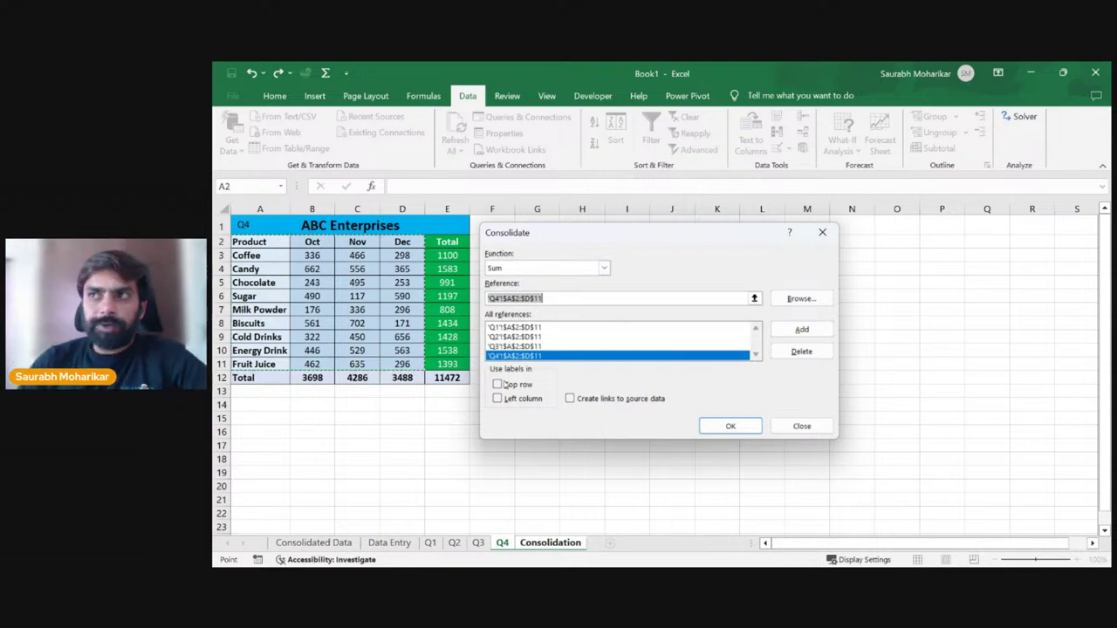
Step: Tick Top row, Left column and Create links to source data, then consolidate
left_click(502, 383)
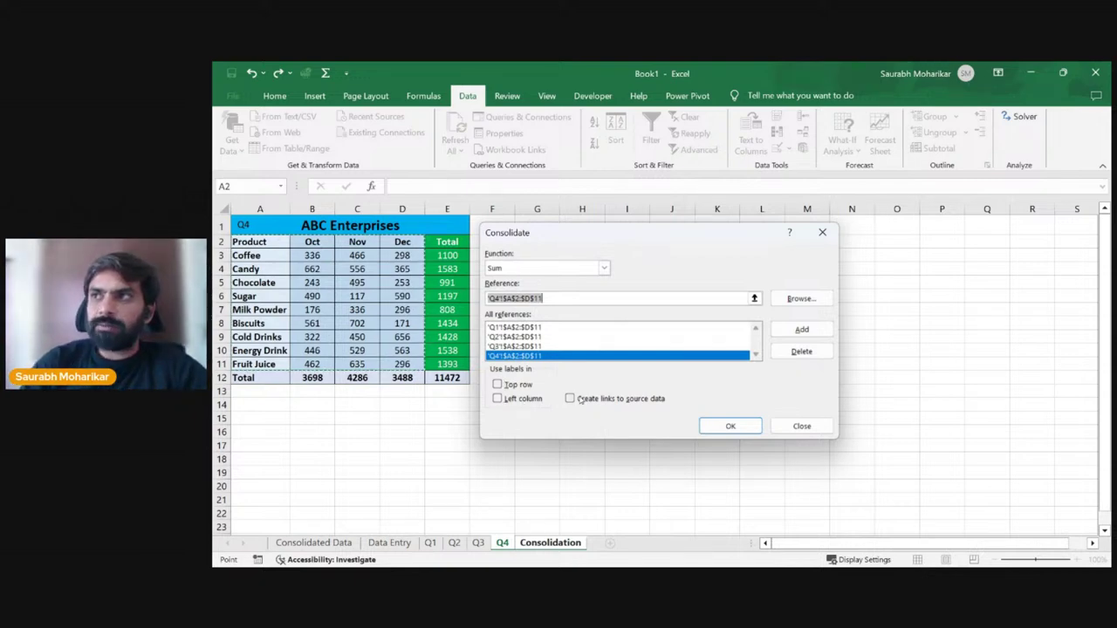
left_click(499, 385)
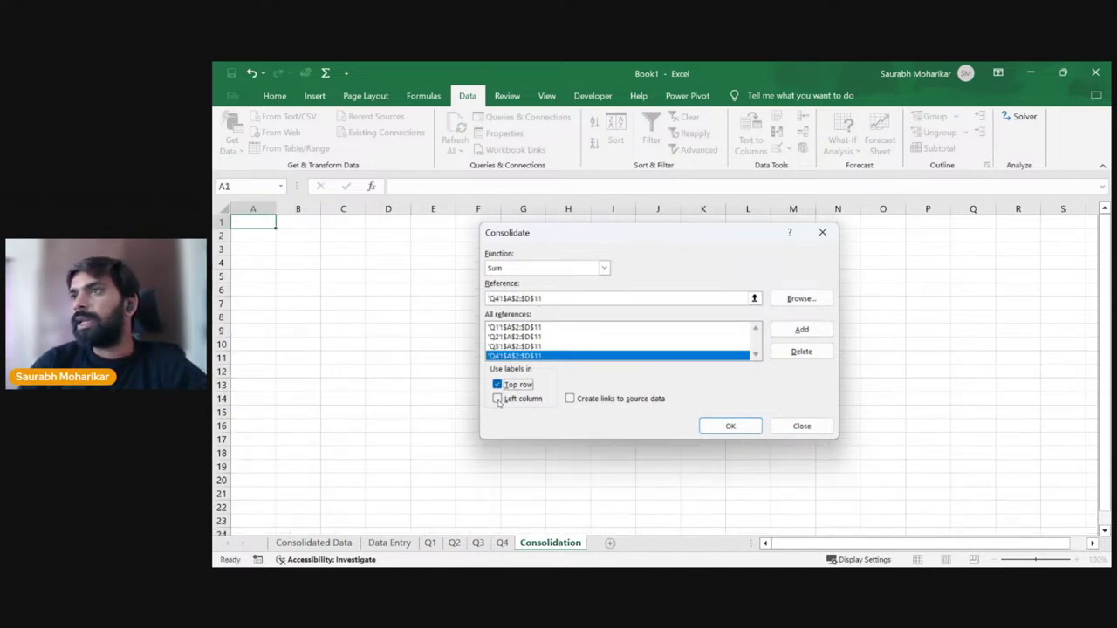
left_click(497, 398)
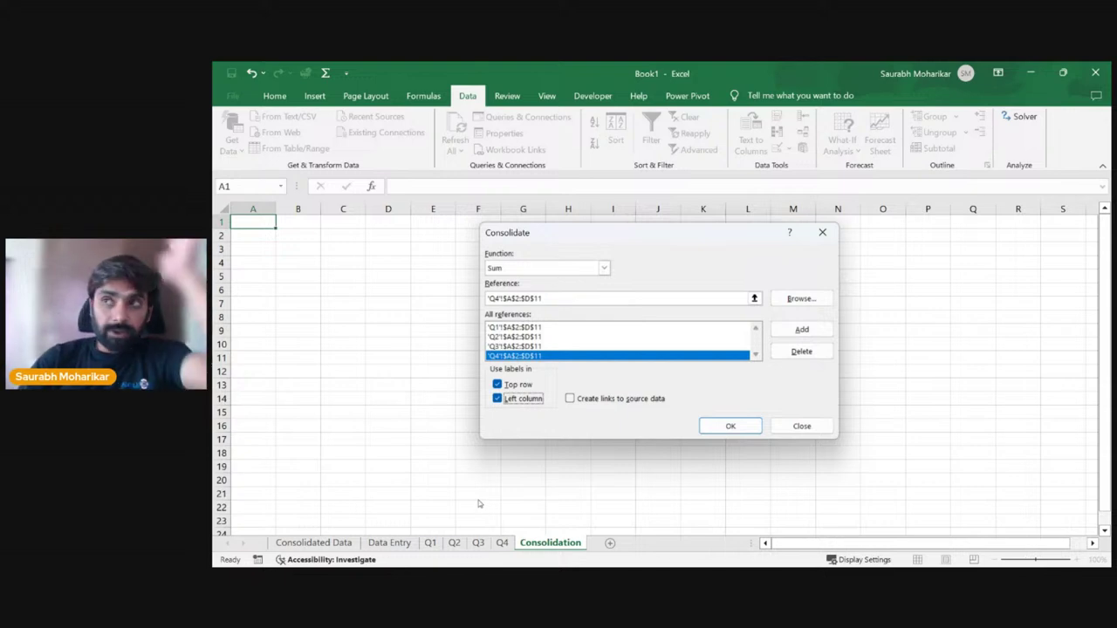
left_click(570, 399)
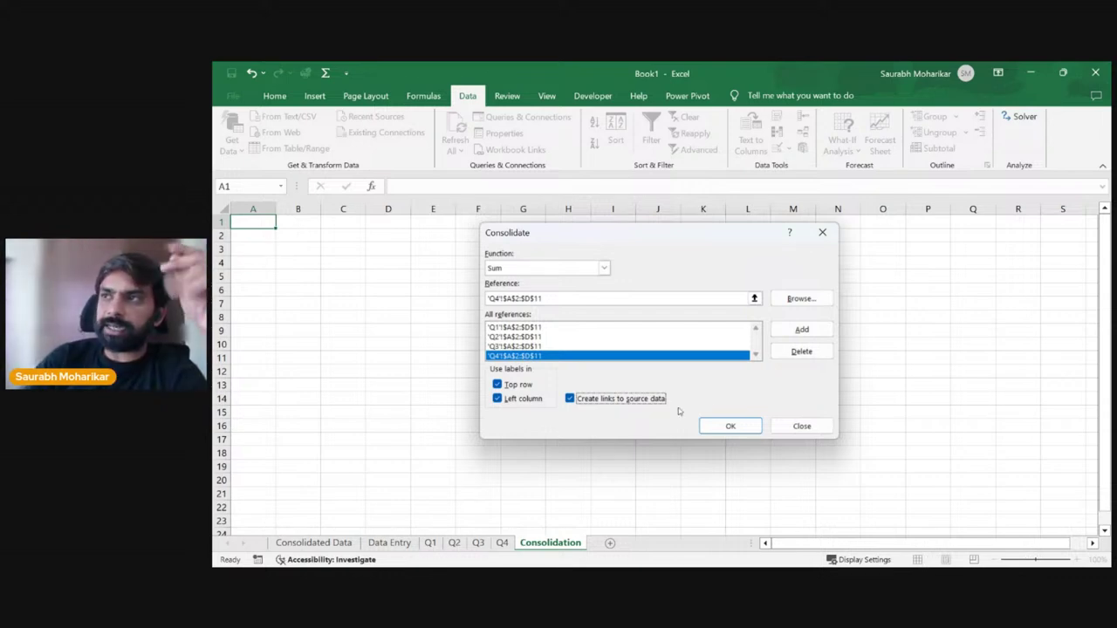
left_click(730, 425)
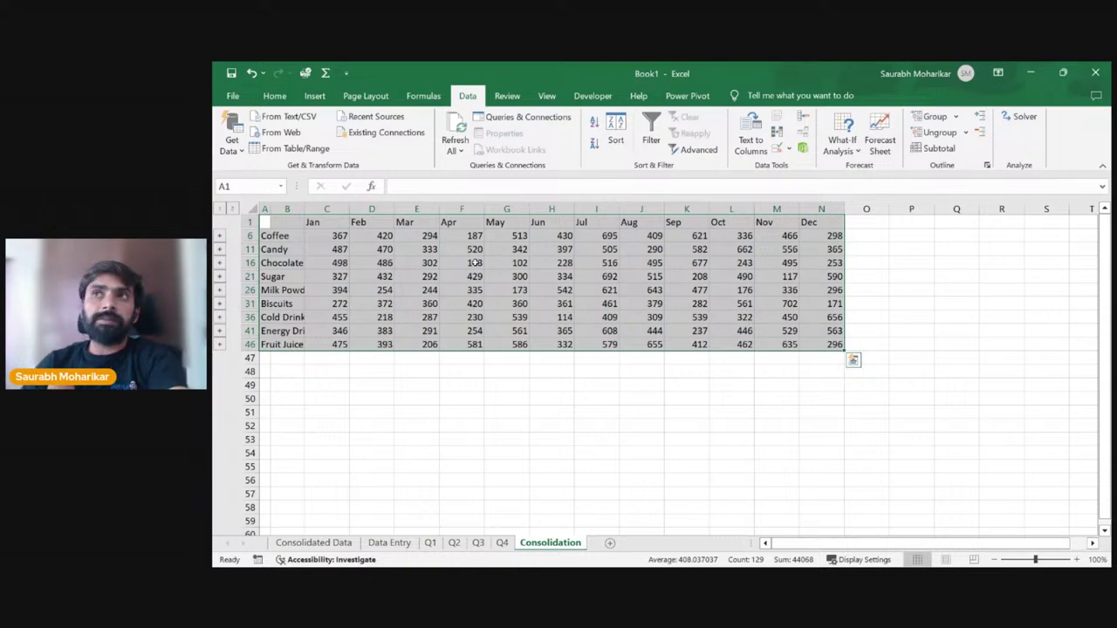
Step: Center the consolidated table A1:N46 vertically and horizontally
left_click(362, 267)
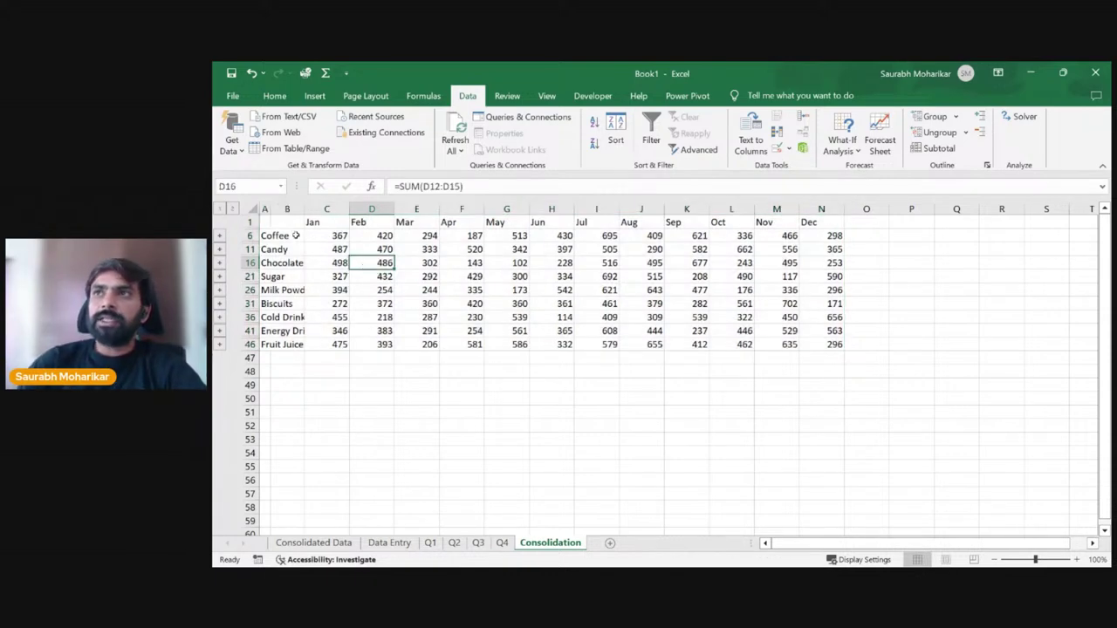
left_click_drag(269, 221, 286, 221)
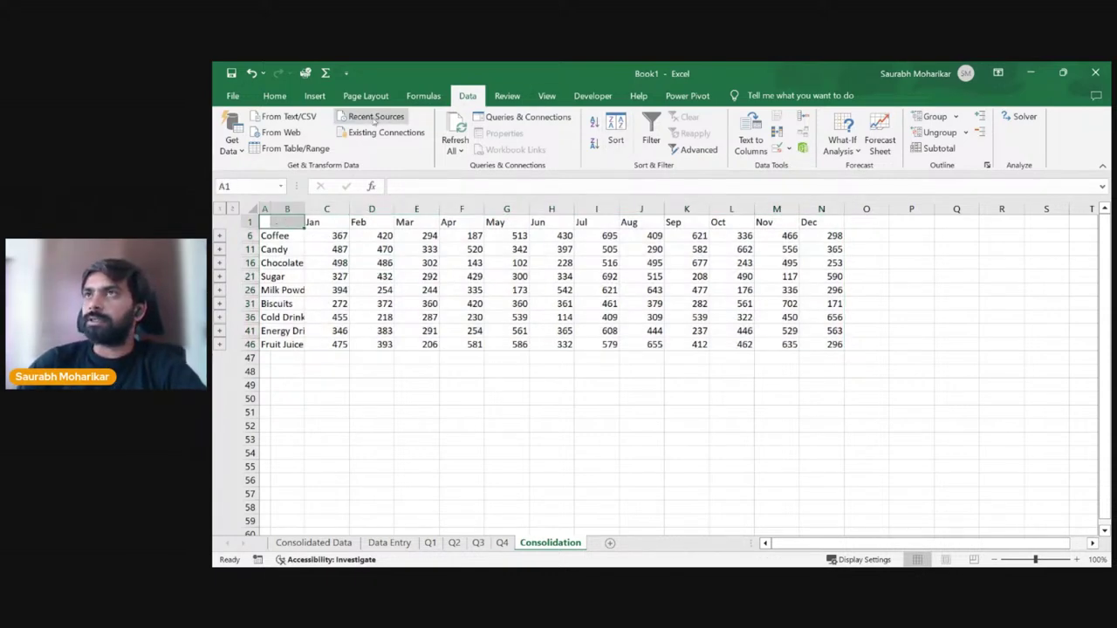
left_click(274, 96)
left_click(372, 304)
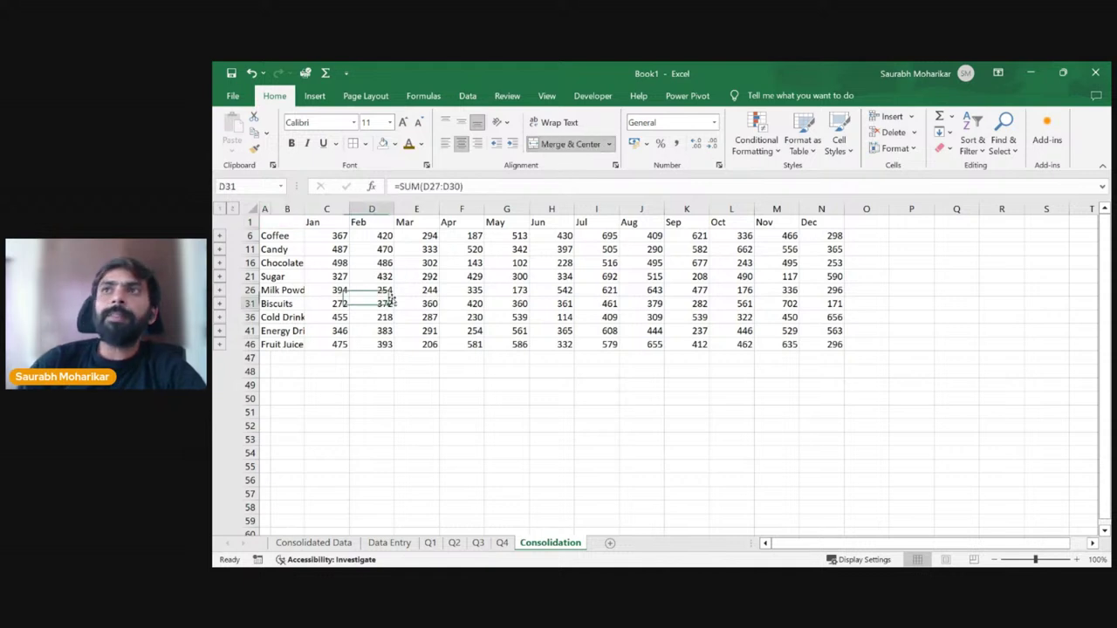
left_click(283, 219)
left_click_drag(284, 219, 832, 347)
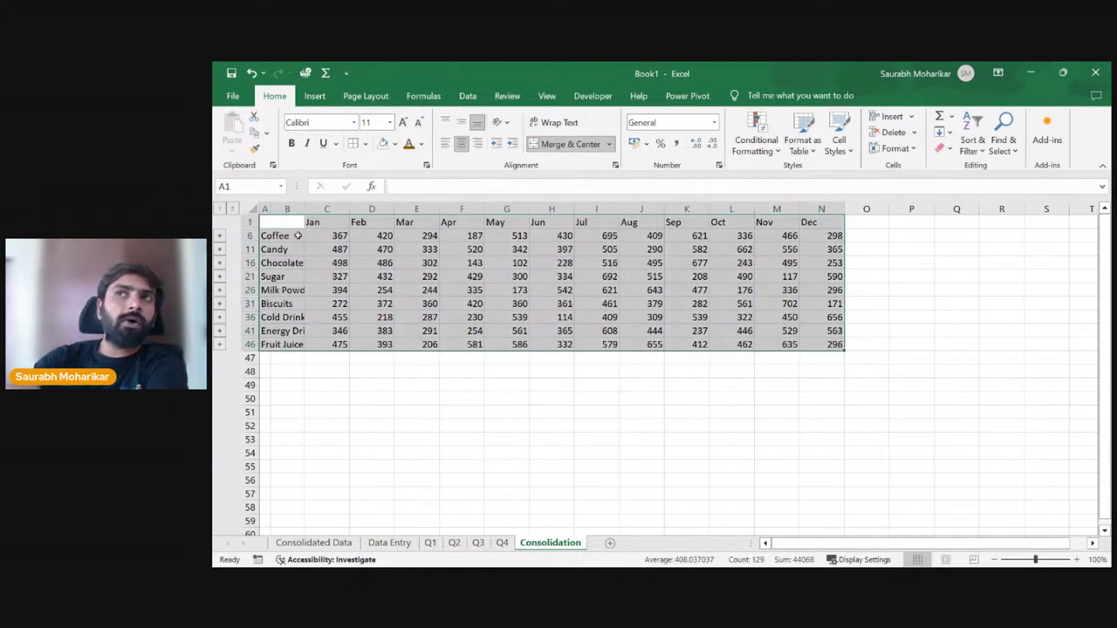
left_click(460, 122)
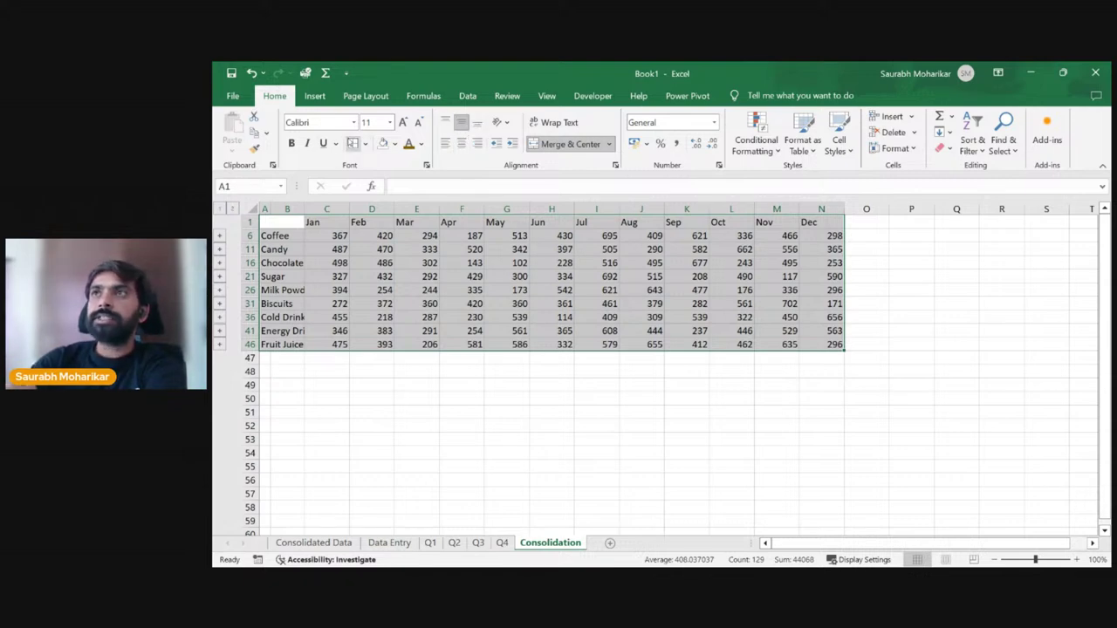
left_click(461, 144)
Step: Undo the table-wide alignment and center only the month columns C1:N46
left_click(521, 262)
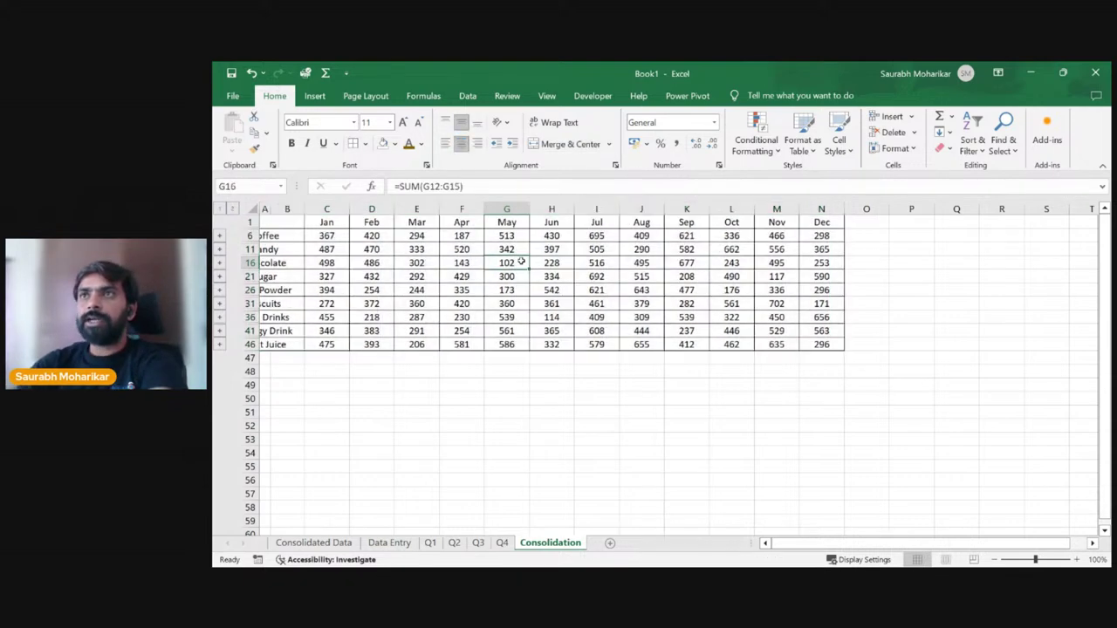
double_click(305, 209)
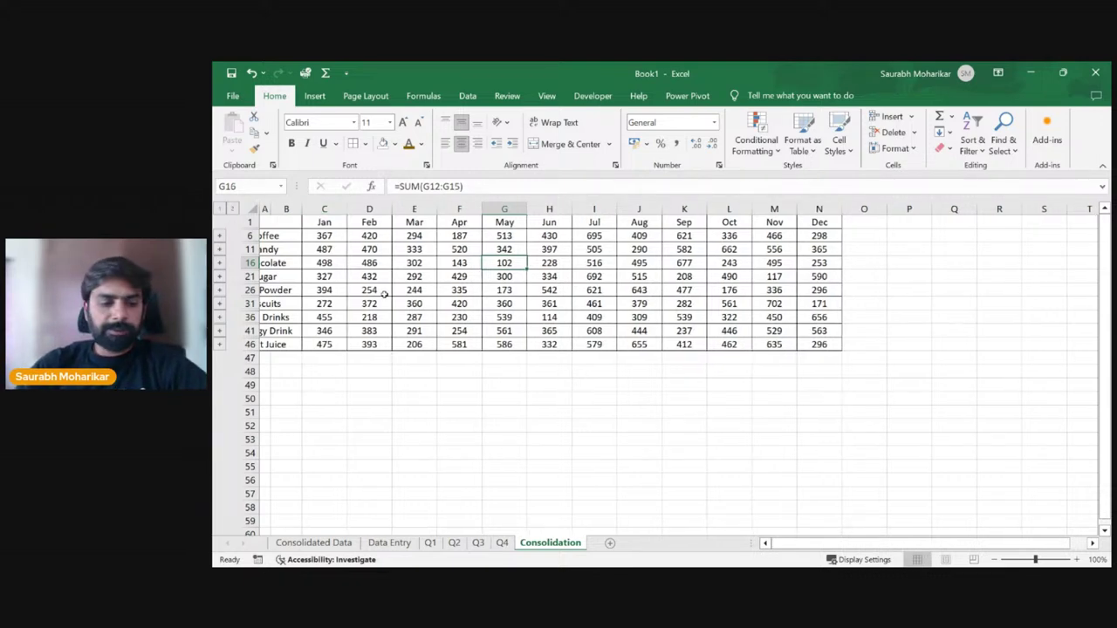
key("ctrl+z")
key("ctrl+z")
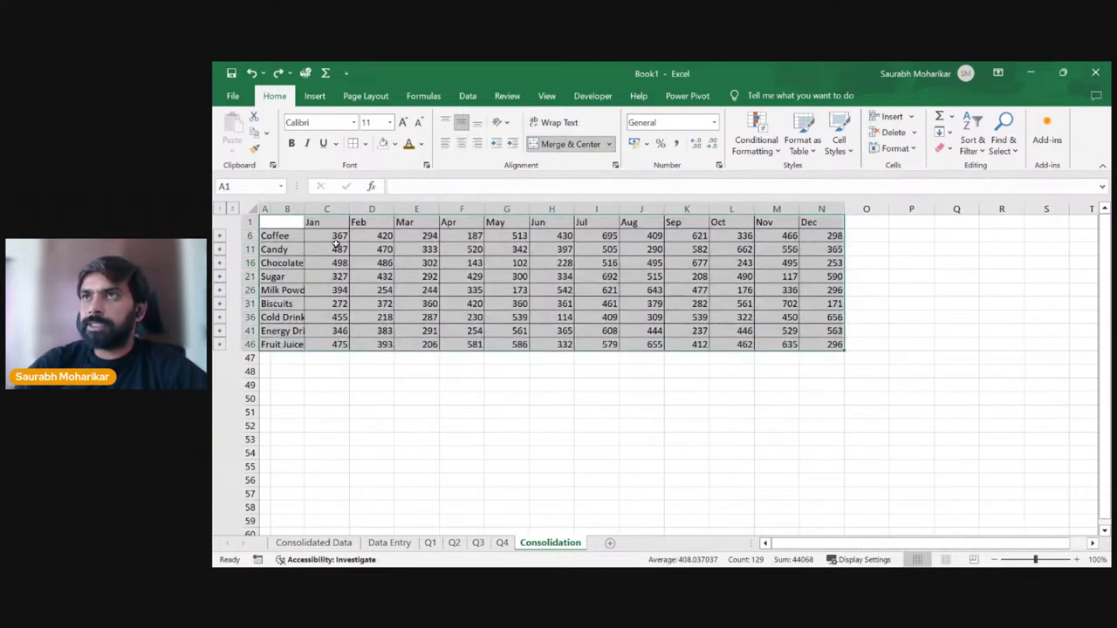
left_click(376, 252)
left_click(340, 225)
left_click_drag(340, 225, 825, 346)
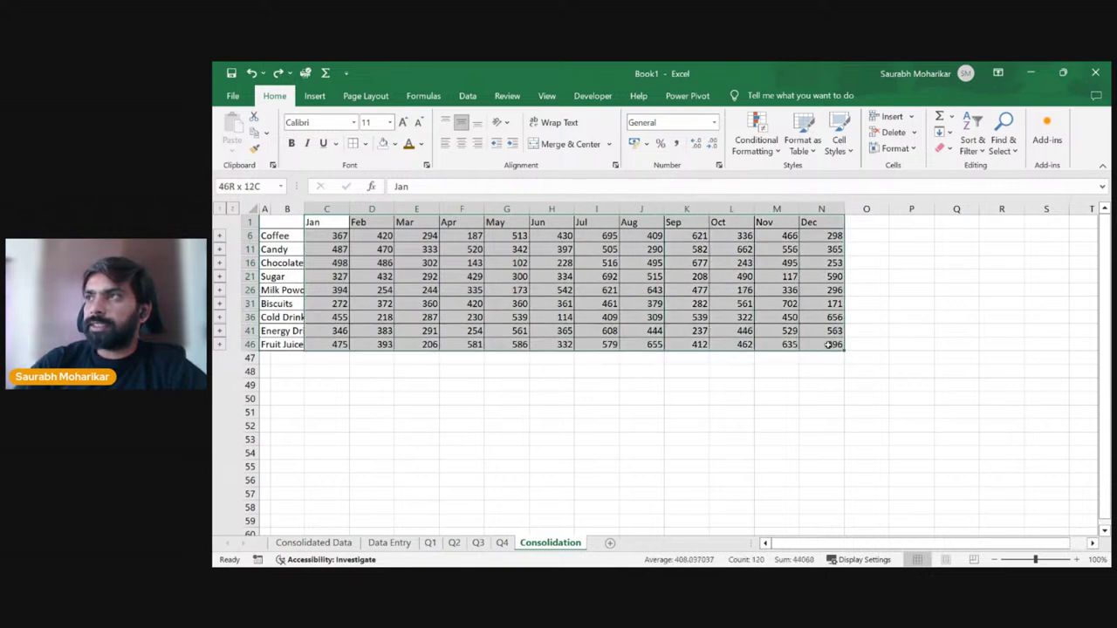
left_click(463, 144)
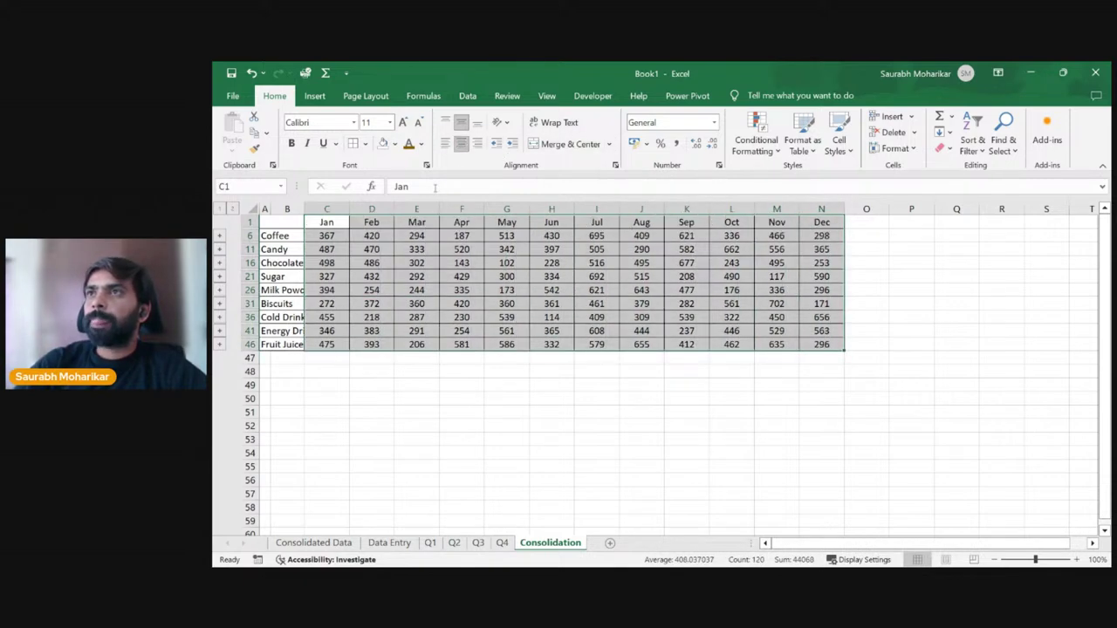
left_click(611, 305)
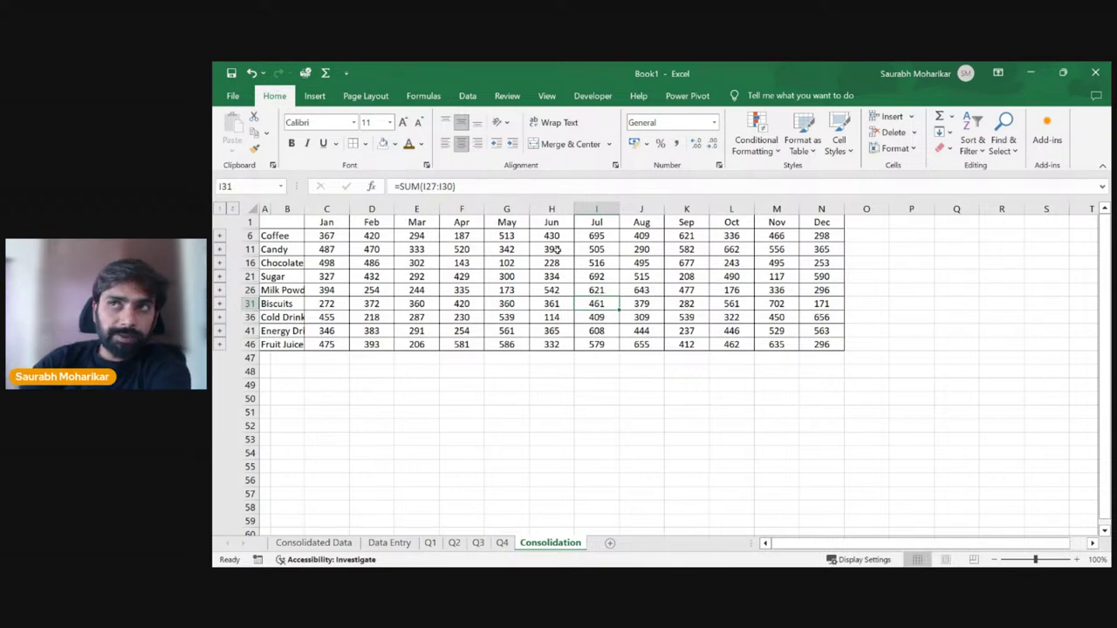
Step: Expand the Coffee outline group to reveal its four source rows
left_click_drag(286, 235, 304, 346)
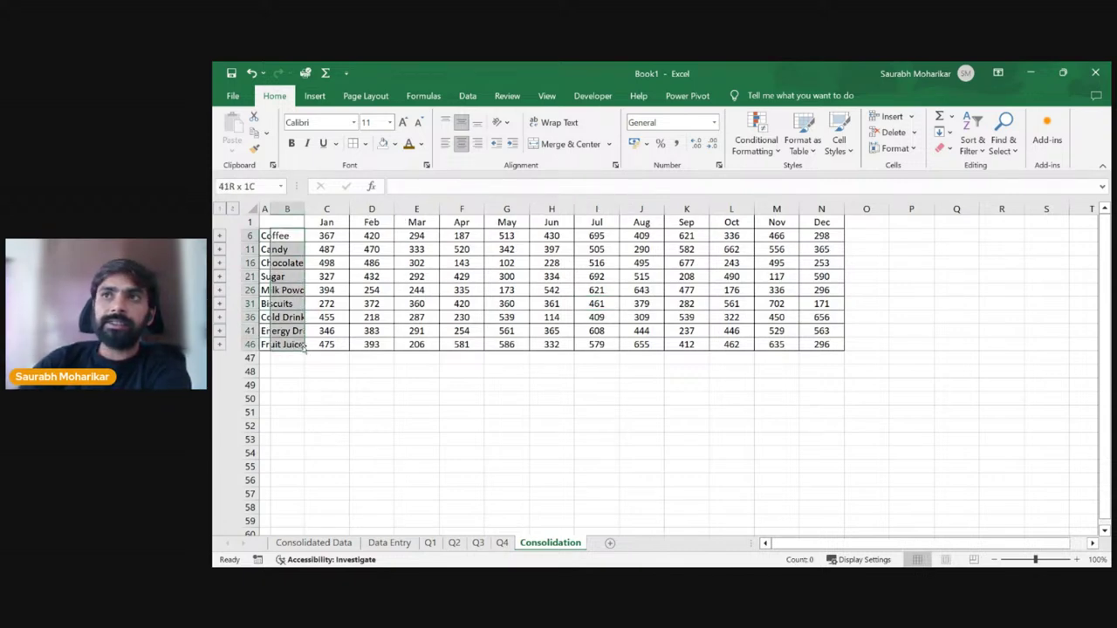
left_click(267, 235)
left_click(613, 344)
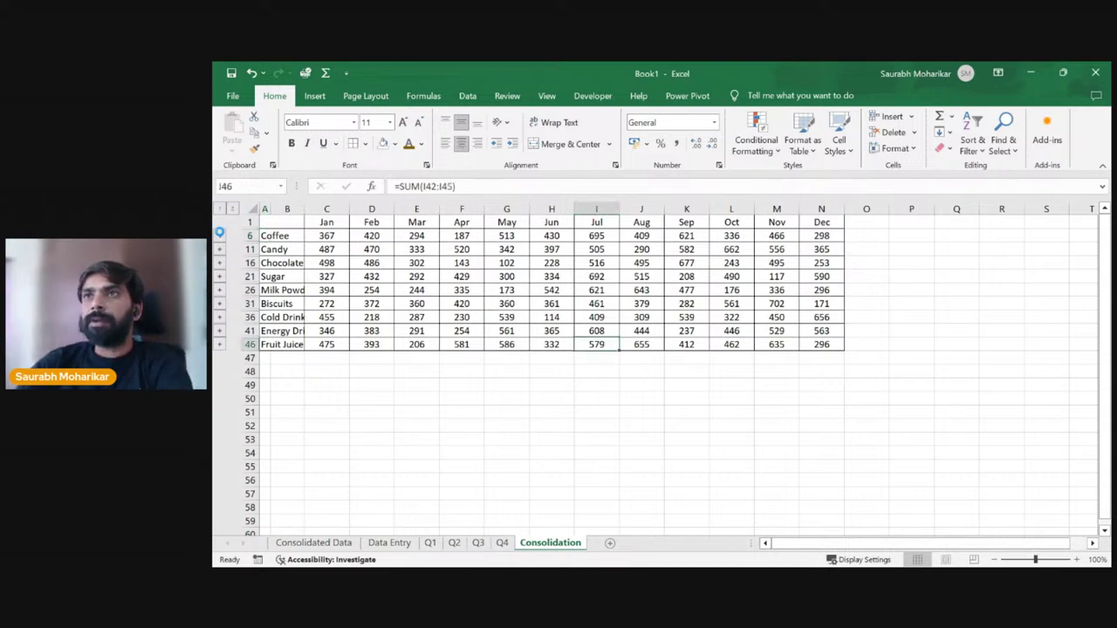
left_click(219, 235)
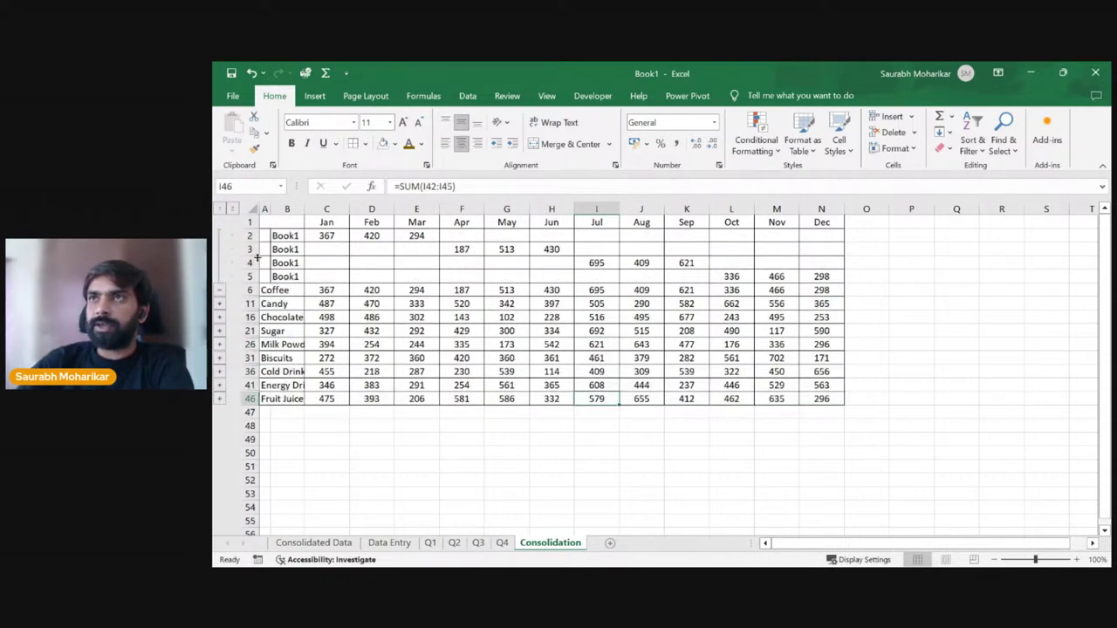
Step: Collapse Coffee, expand and collapse Candy and Chocolate, inspecting Chocolate's linked Q1 and Q4 figures
left_click(219, 290)
left_click(219, 249)
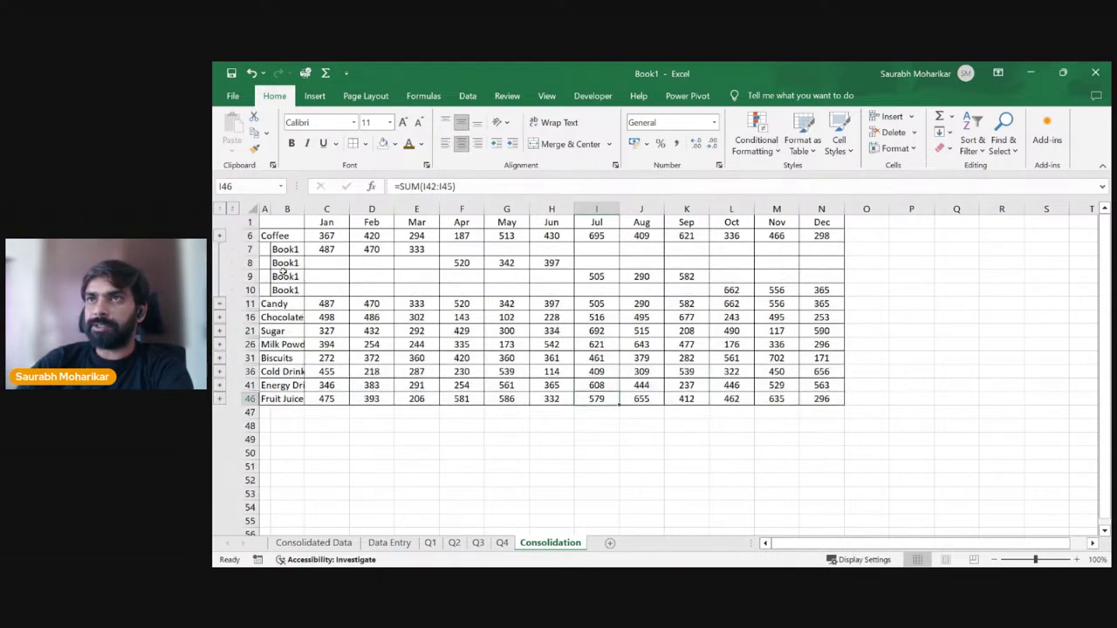
left_click(219, 302)
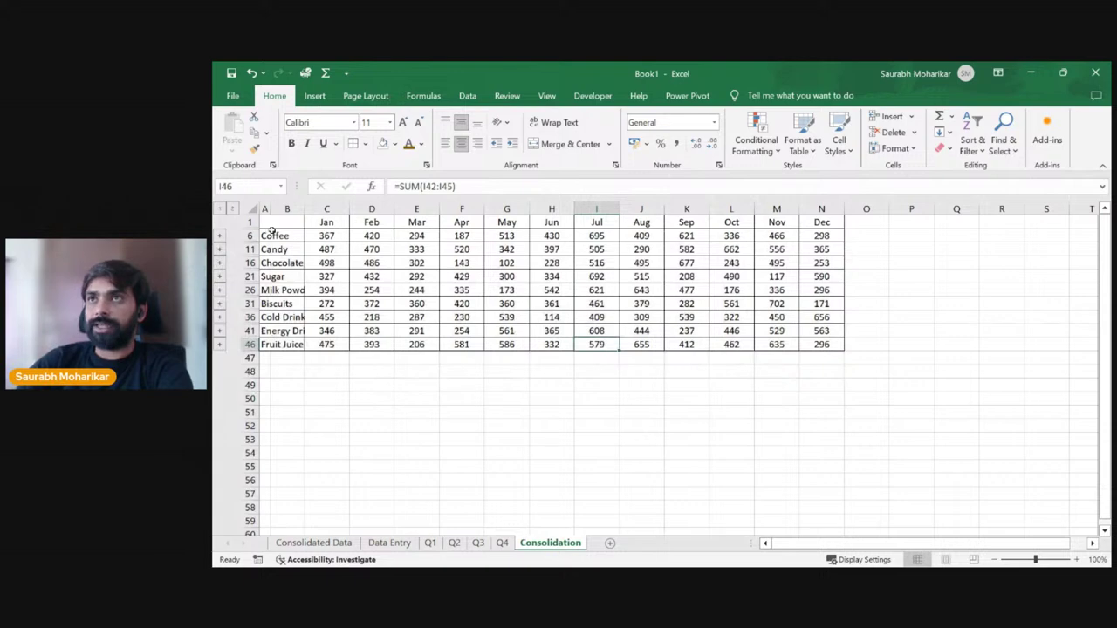
left_click(220, 262)
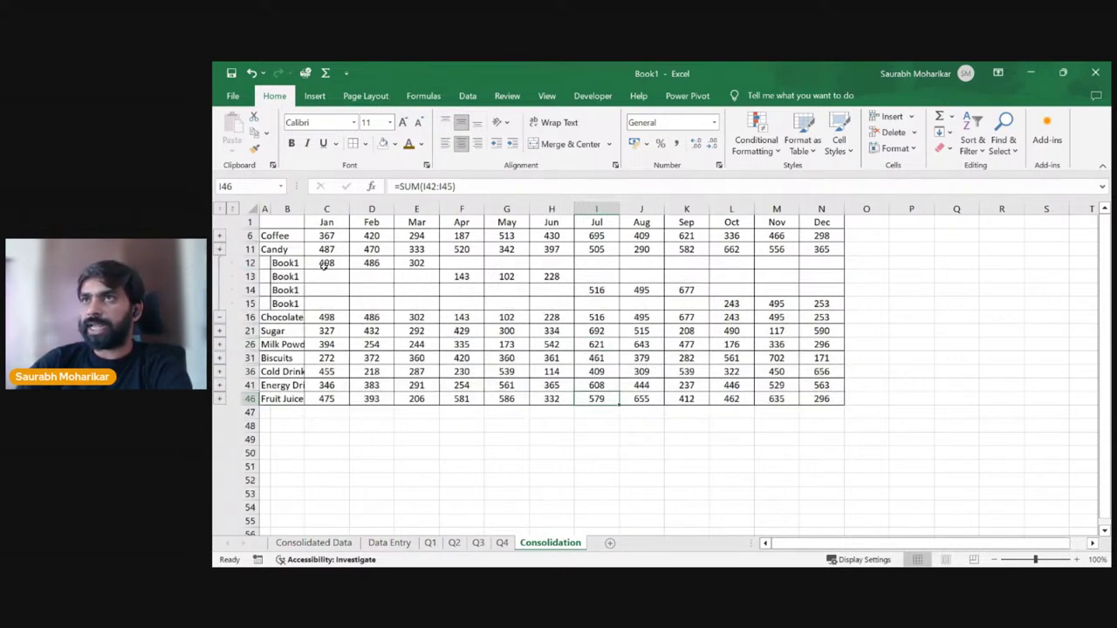
left_click_drag(324, 263, 534, 276)
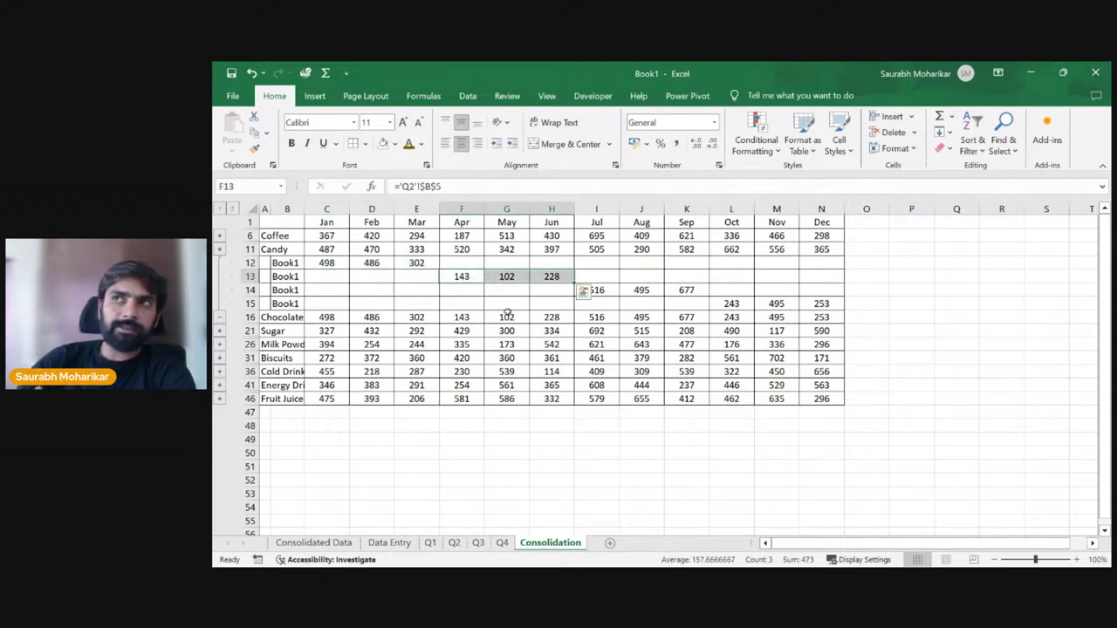
left_click_drag(600, 292, 821, 304)
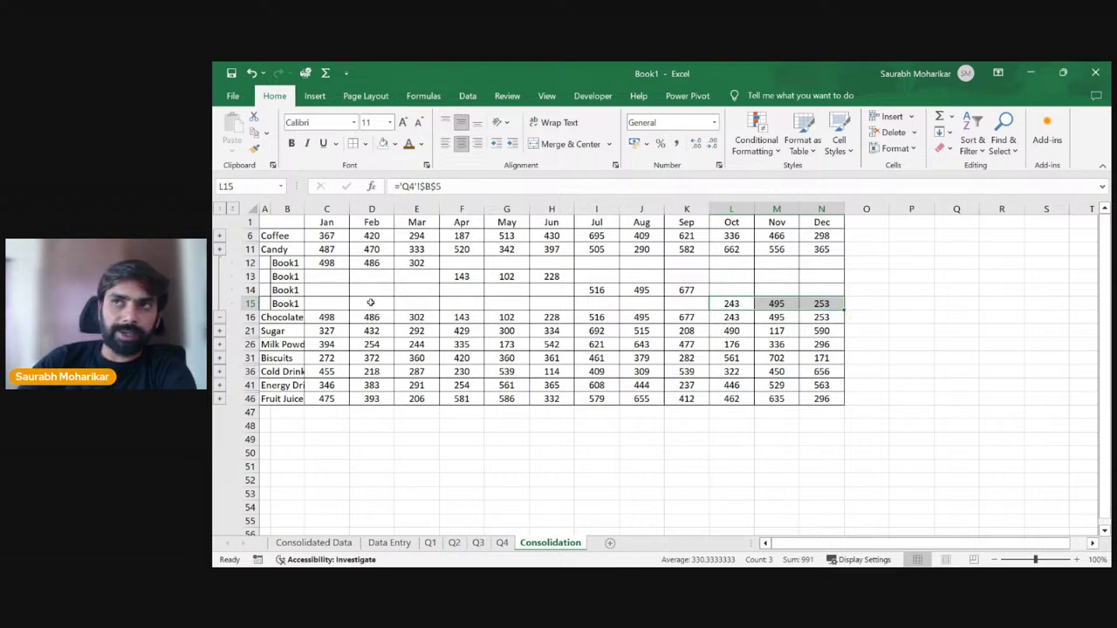
left_click(219, 319)
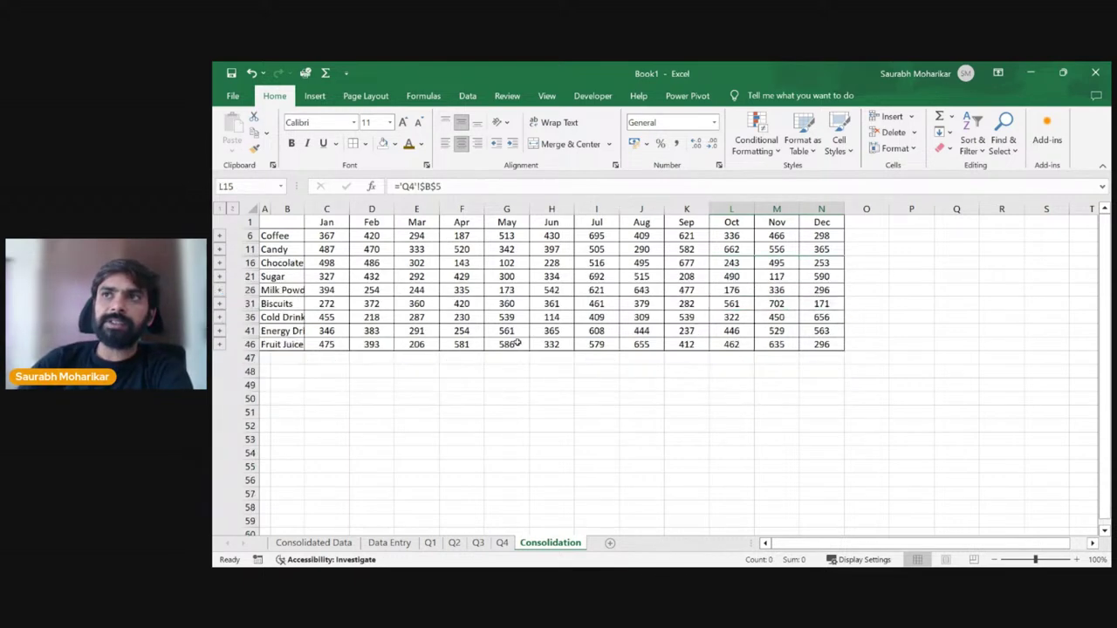
left_click(611, 318)
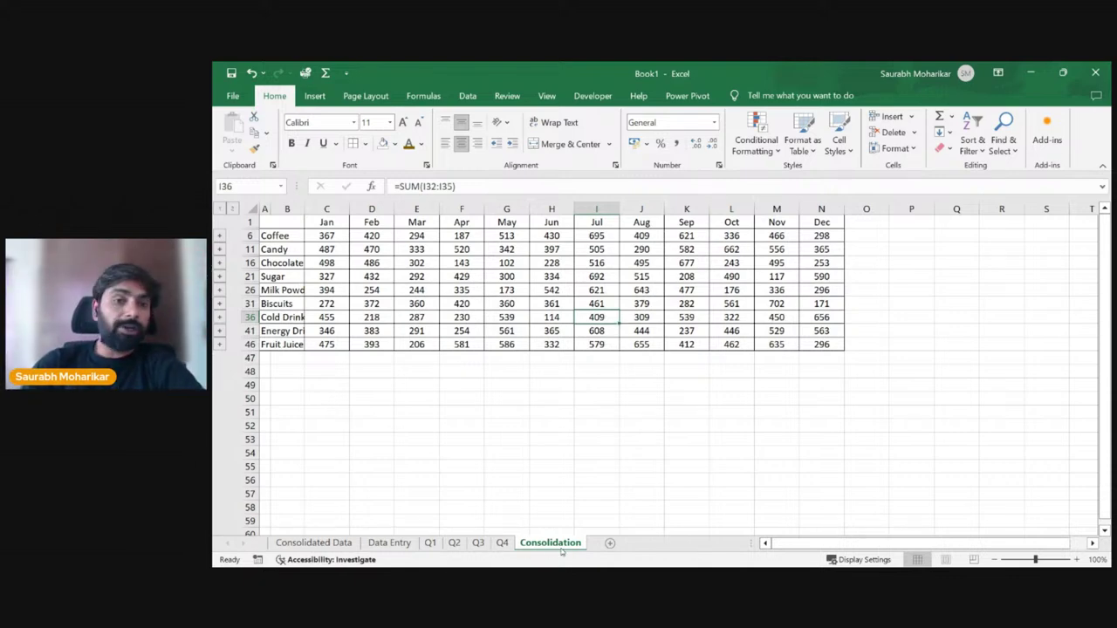
left_click(670, 444)
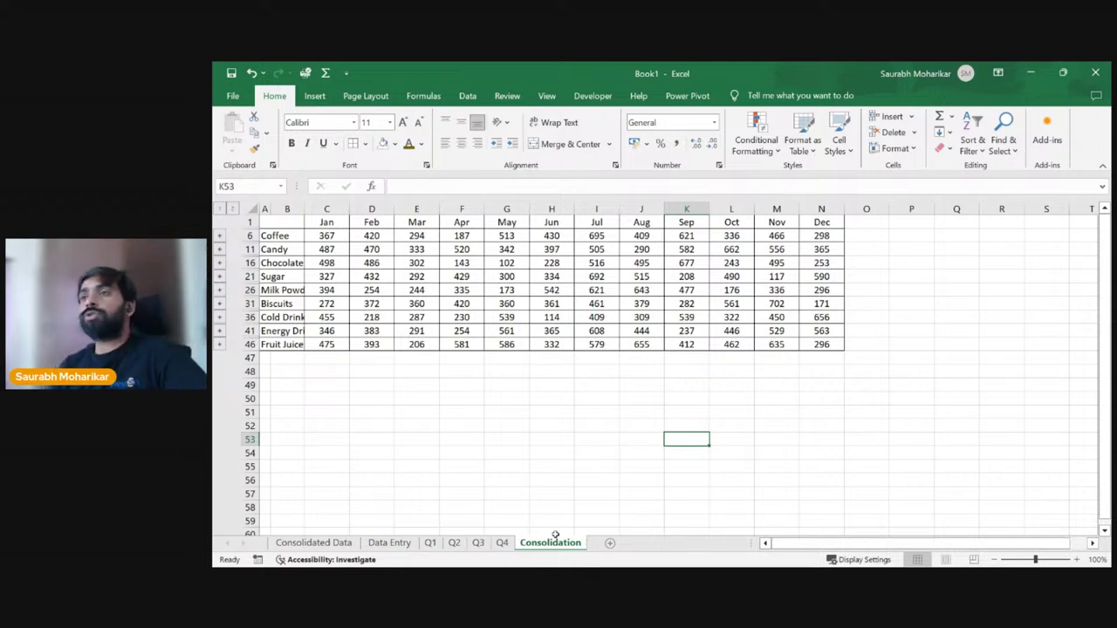
left_click(409, 263)
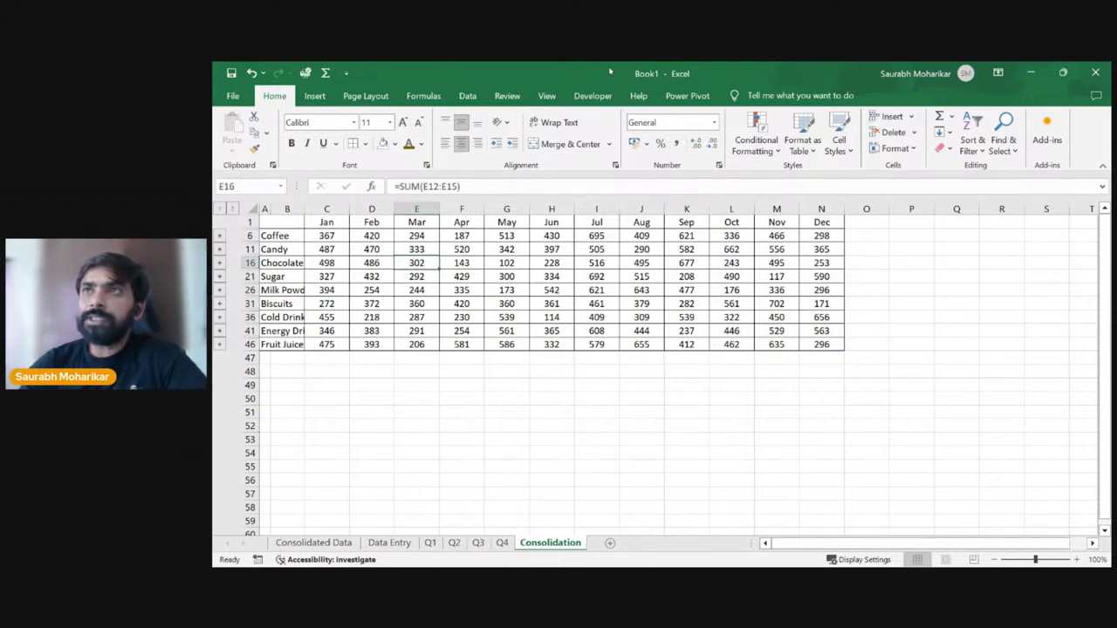
left_click_drag(282, 222, 824, 345)
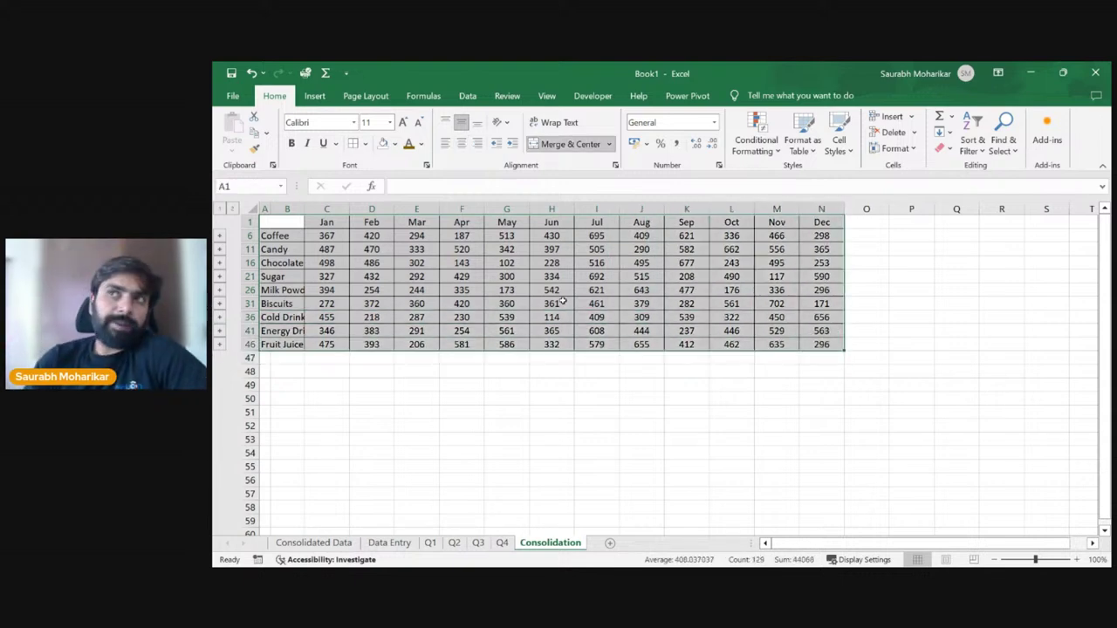
left_click(430, 543)
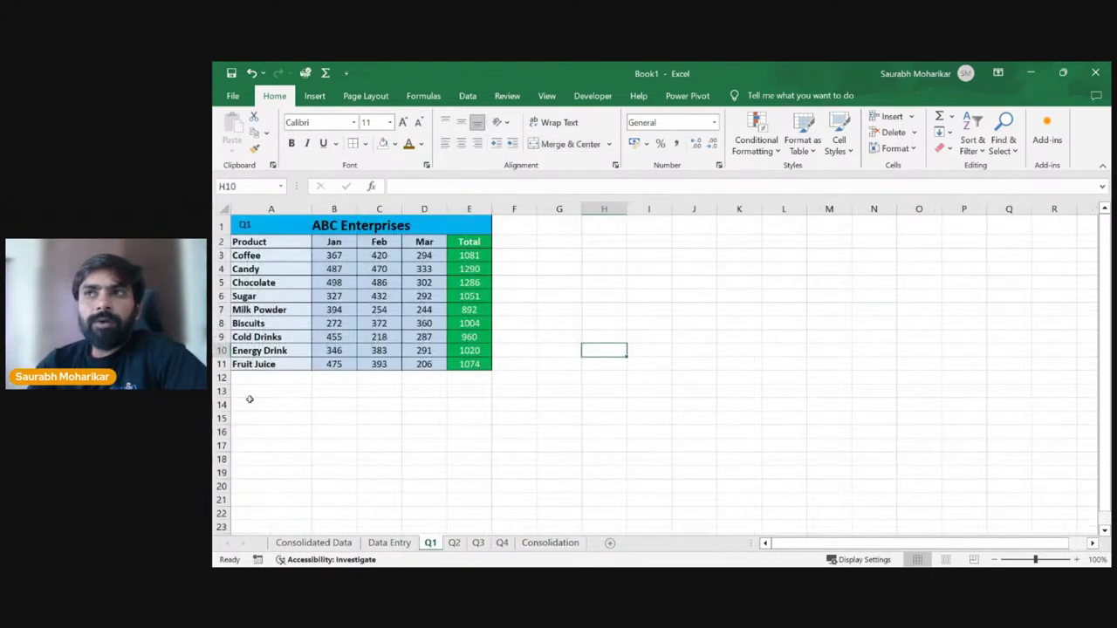
left_click(454, 543)
left_click(478, 542)
left_click(502, 543)
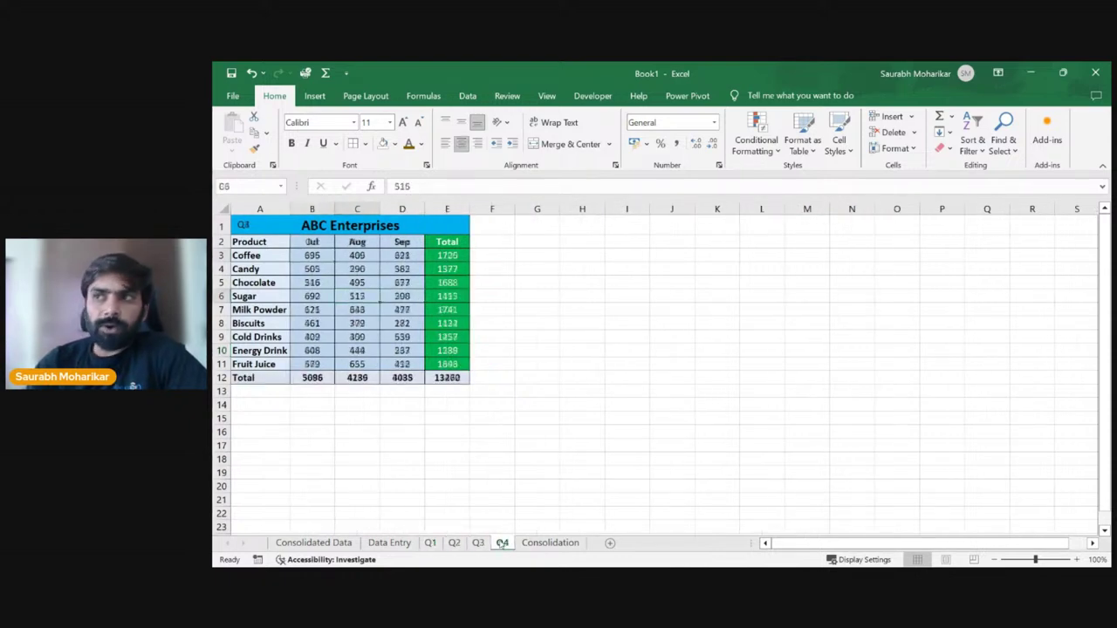
left_click(550, 543)
left_click(417, 303)
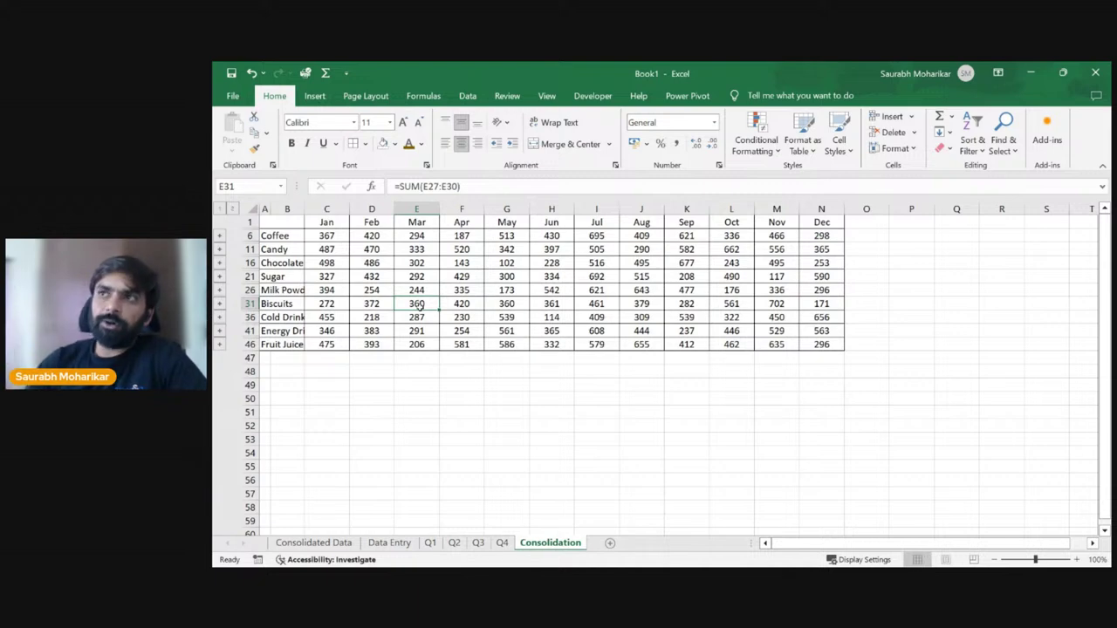
left_click(597, 304)
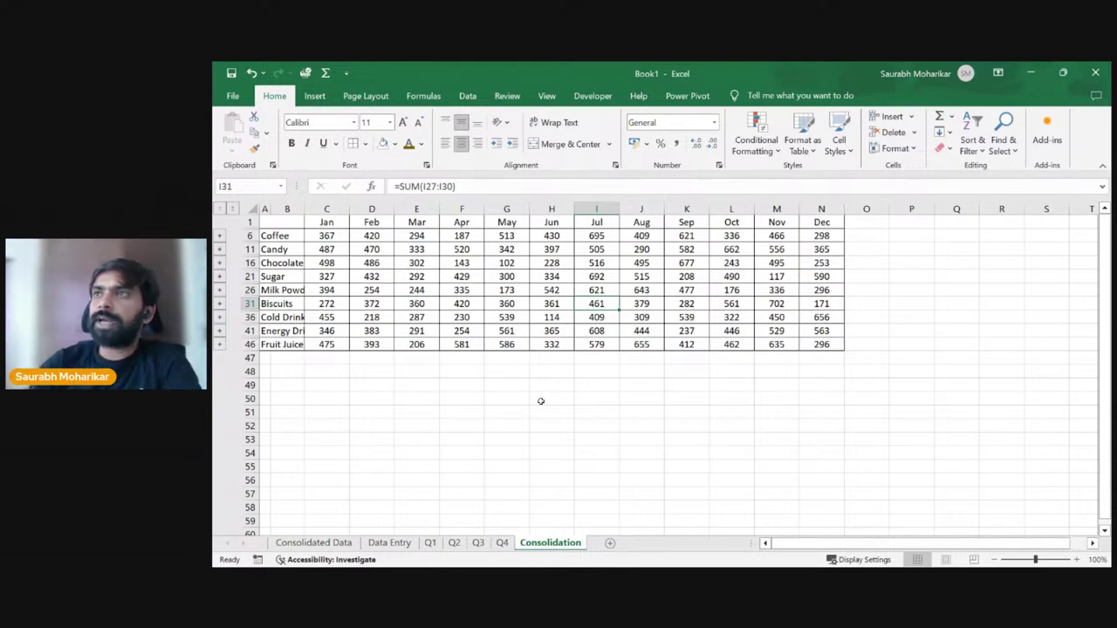
left_click(625, 280)
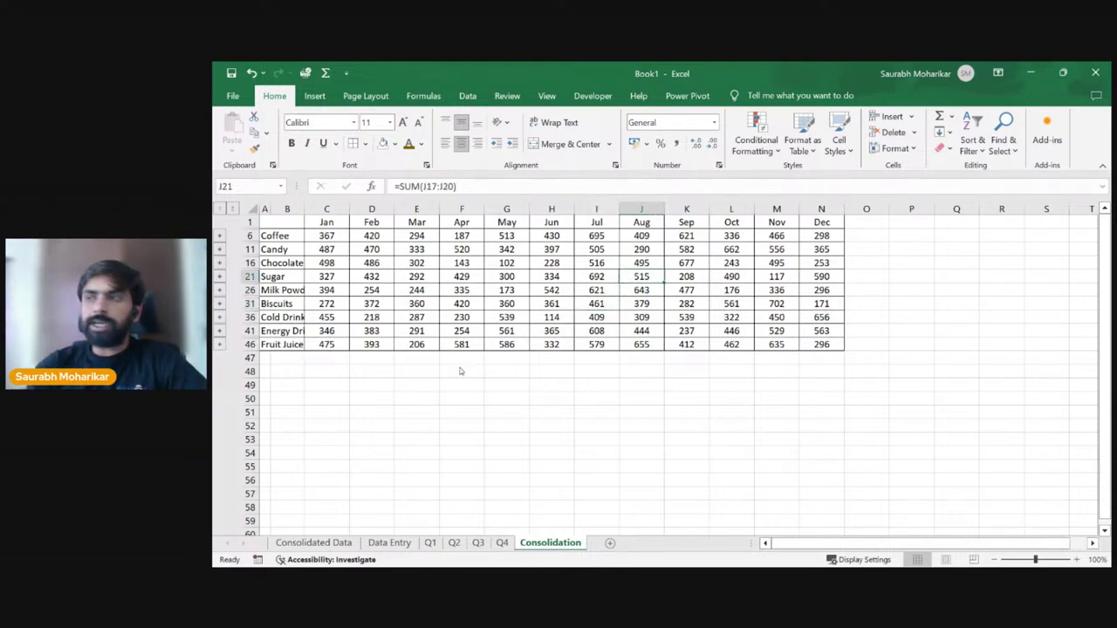
Step: Save the workbook with Ctrl+S to the Desktop, renamed 'Consolidation - 29th'
key("ctrl+s")
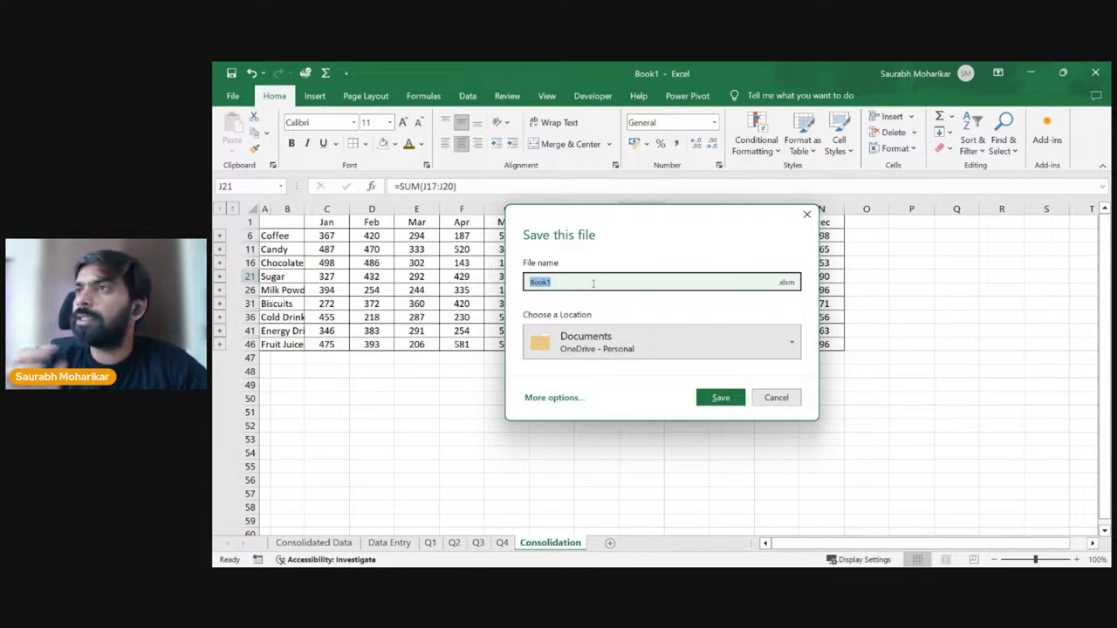
left_click(706, 352)
left_click(639, 187)
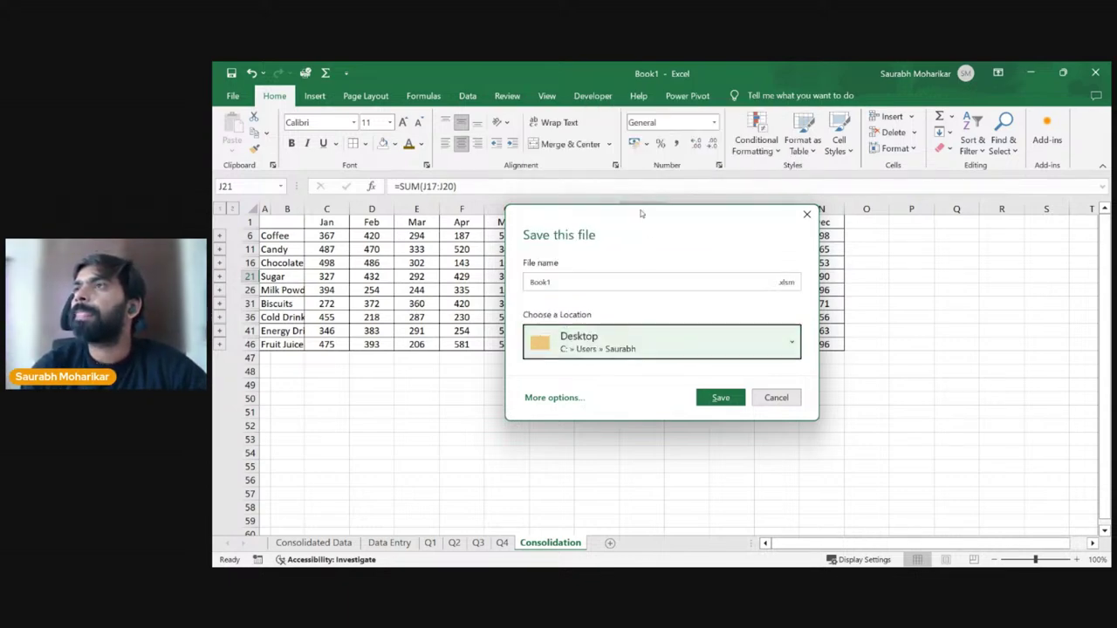
left_click(584, 280)
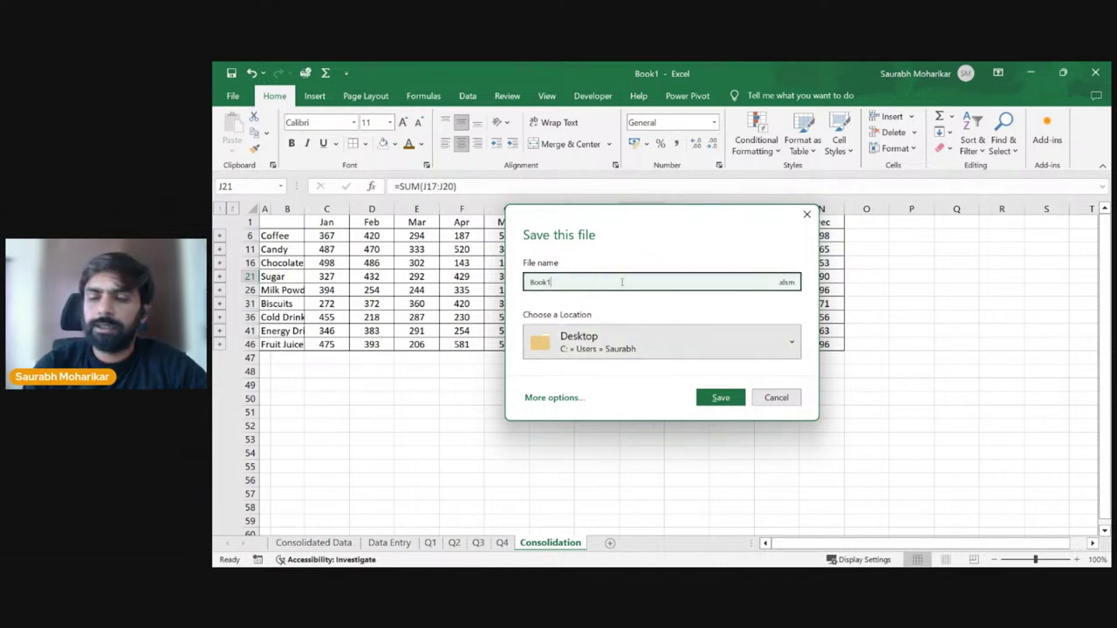
key("BackSpace")
key("BackSpace")
key("BackSpace")
key("BackSpace")
key("BackSpace")
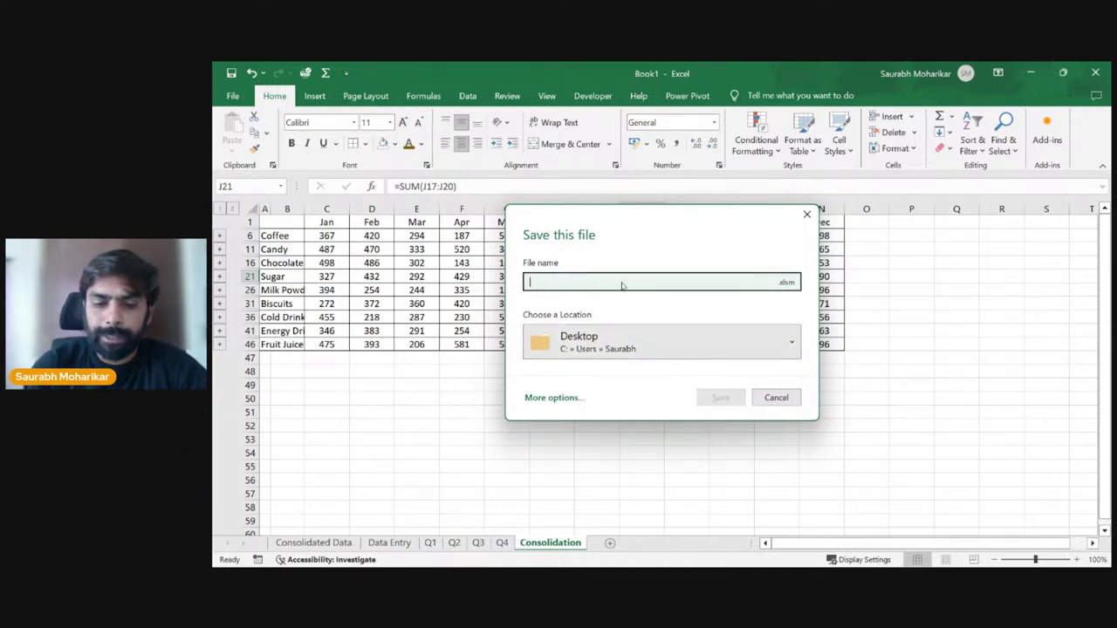
type("Consolidation - 29th")
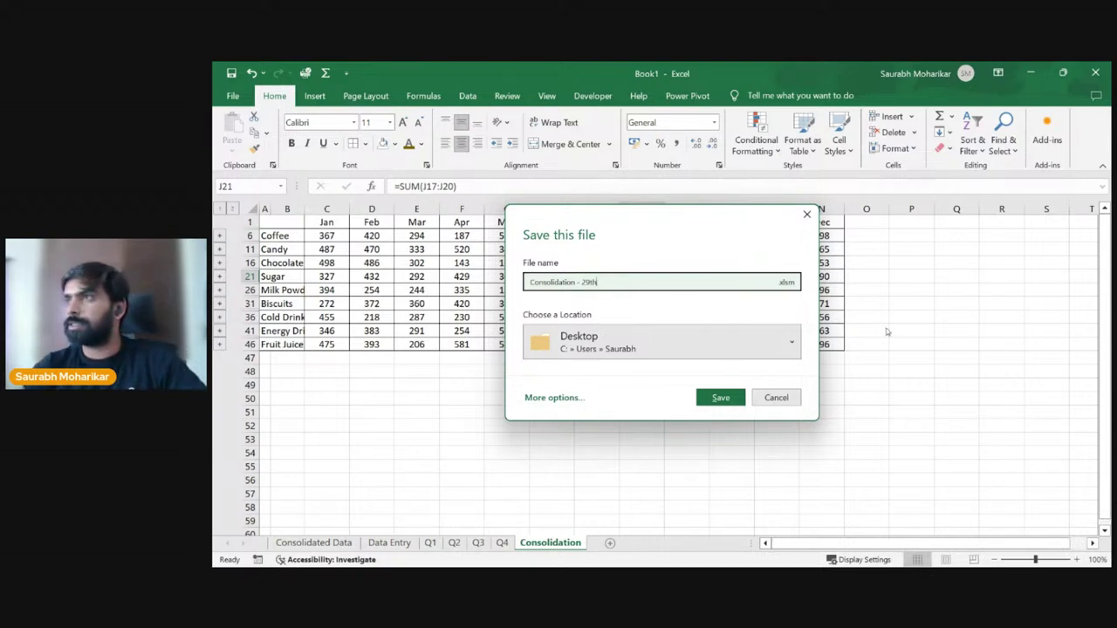
left_click(712, 398)
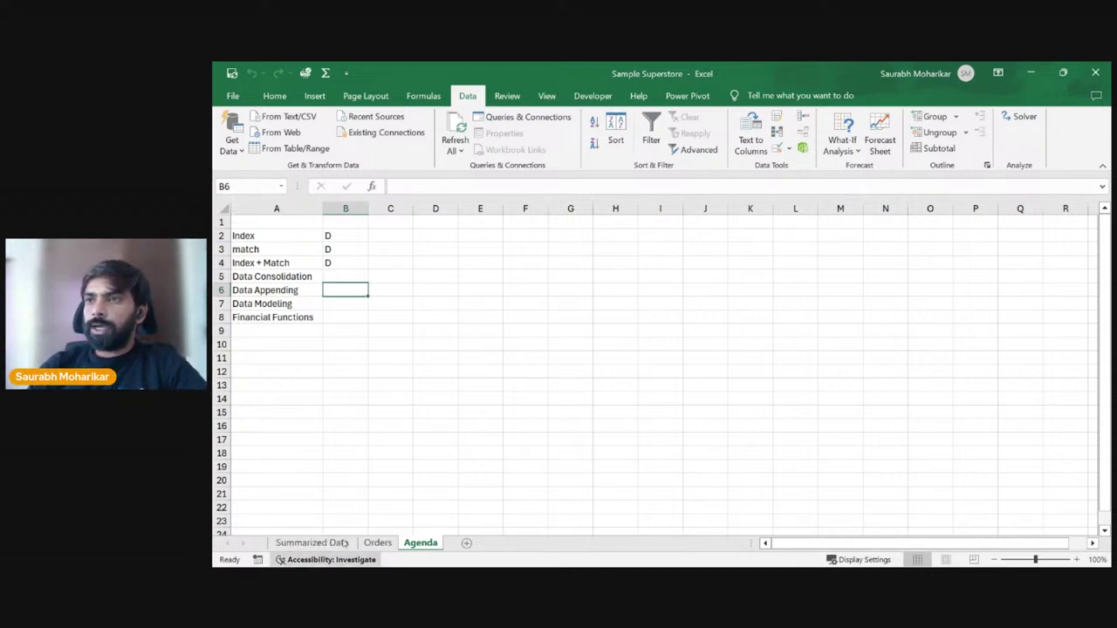
Step: Open the AdventureWorks_Database workbook from the Datasets folder via File > Open > Browse
left_click(232, 95)
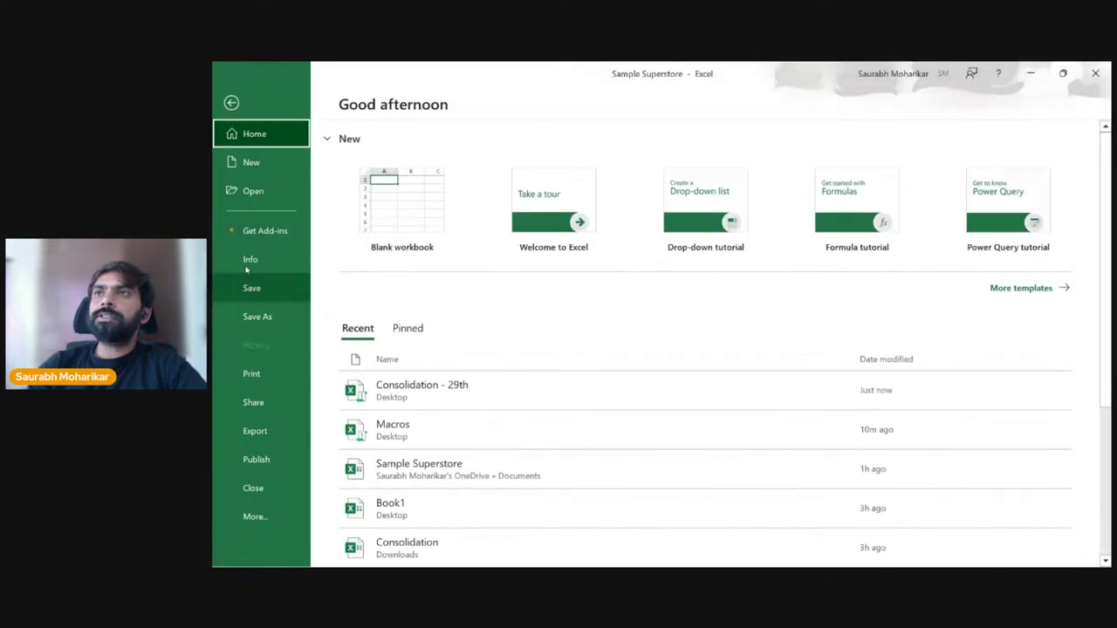
scroll(446, 524, "down", 2)
scroll(446, 540, "down", 3)
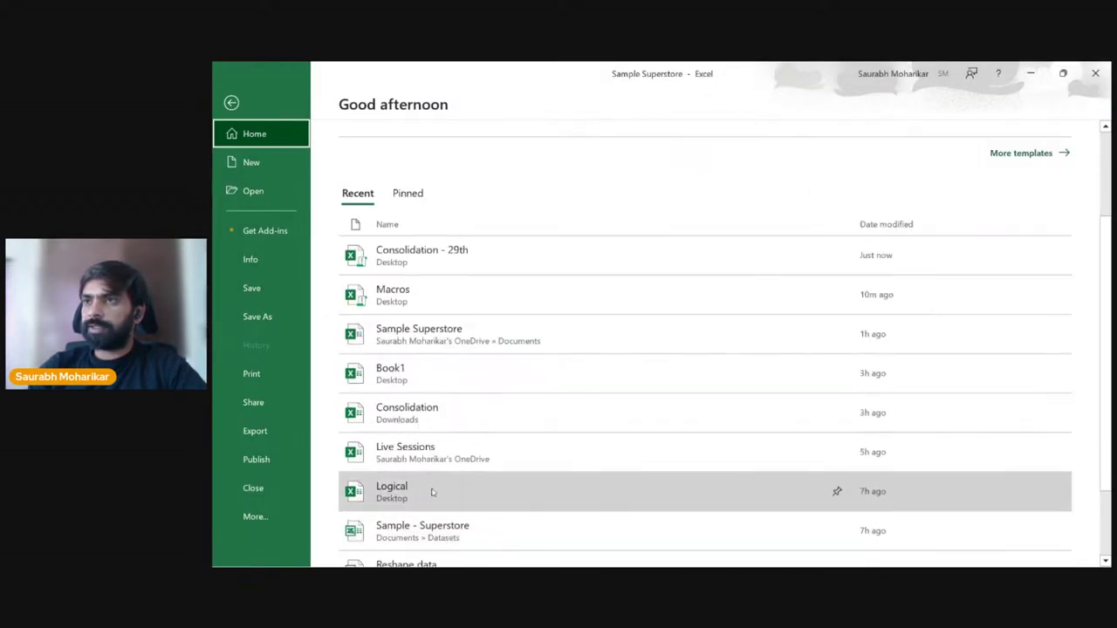
scroll(460, 513, "down", 1)
scroll(454, 511, "up", 5)
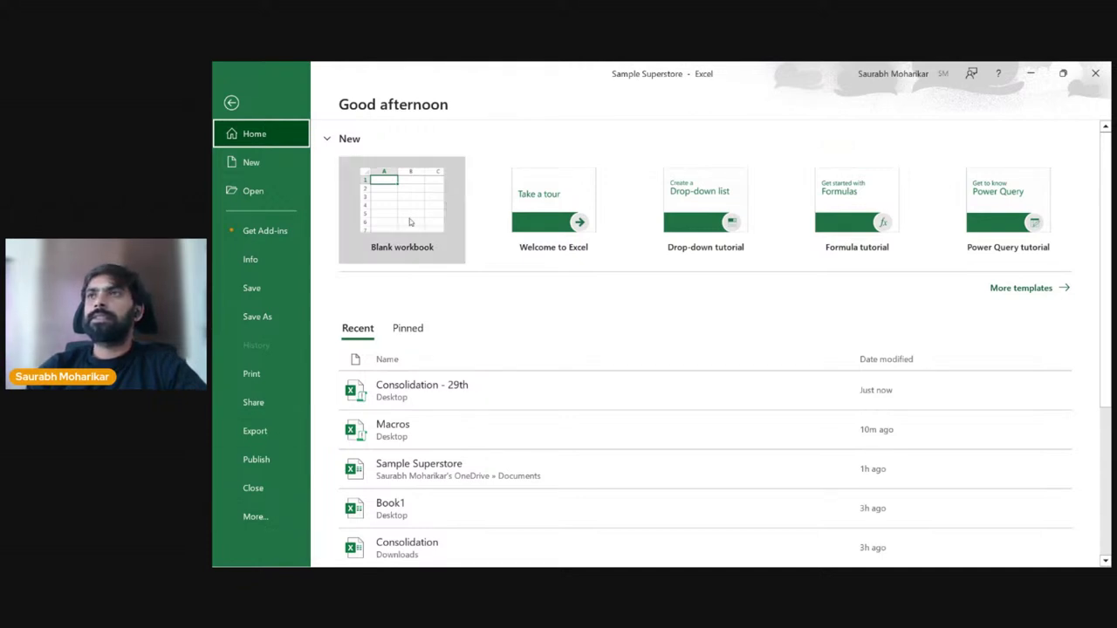
left_click(262, 191)
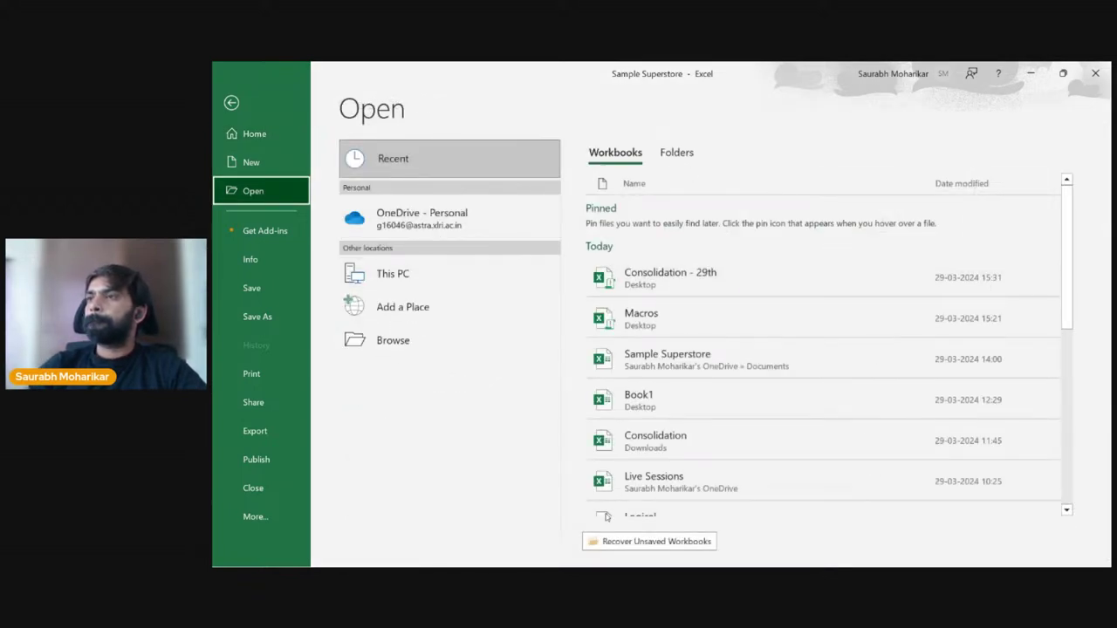
left_click(395, 342)
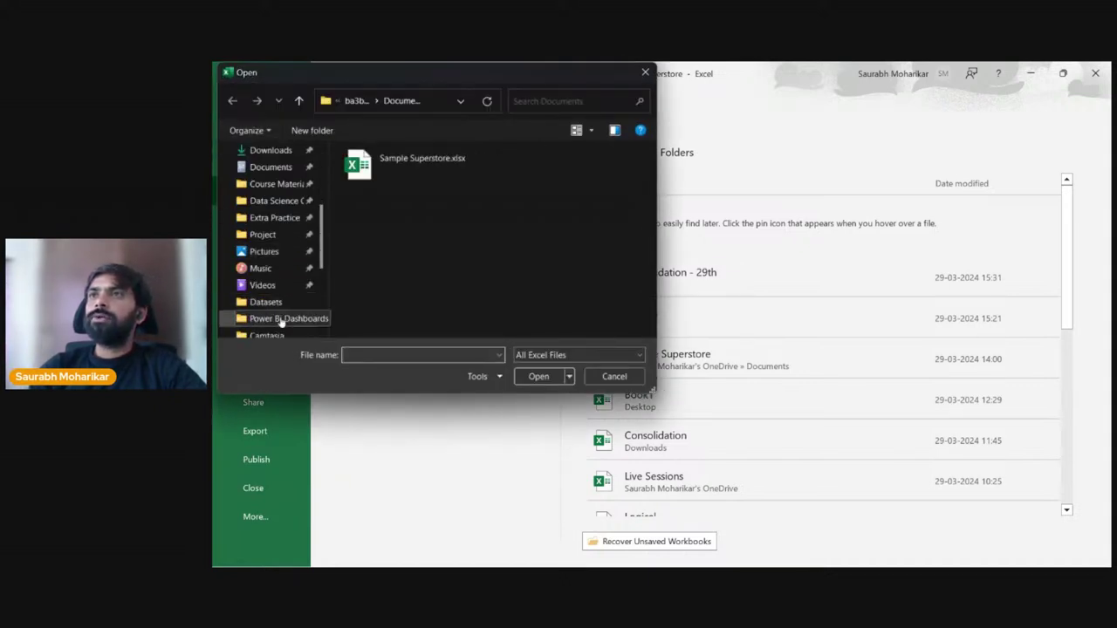
left_click(287, 302)
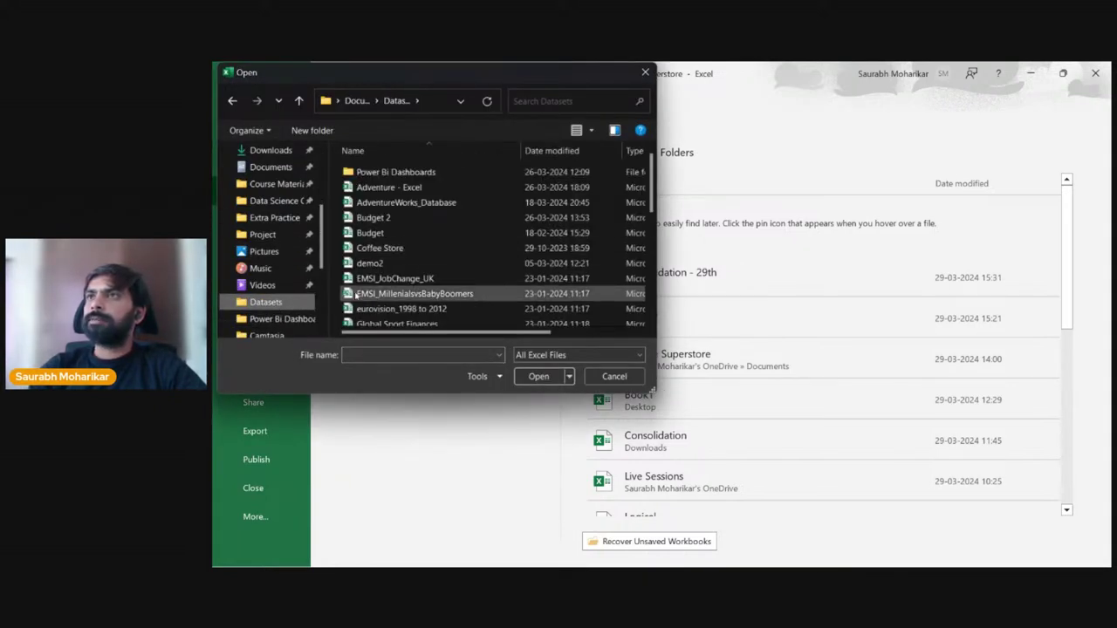
left_click(408, 202)
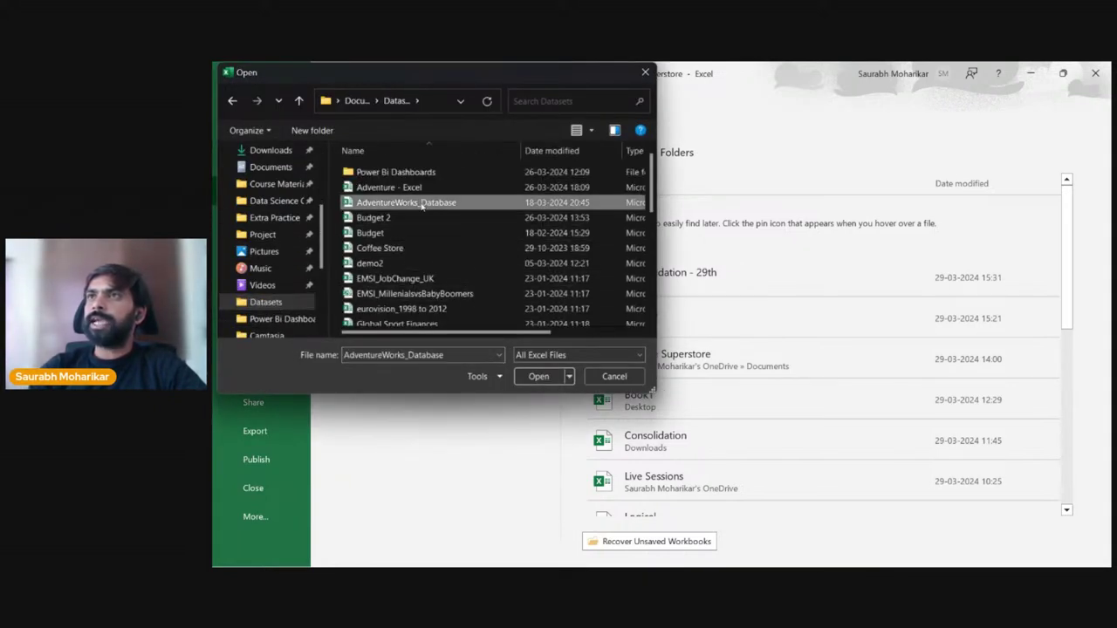
left_click(539, 376)
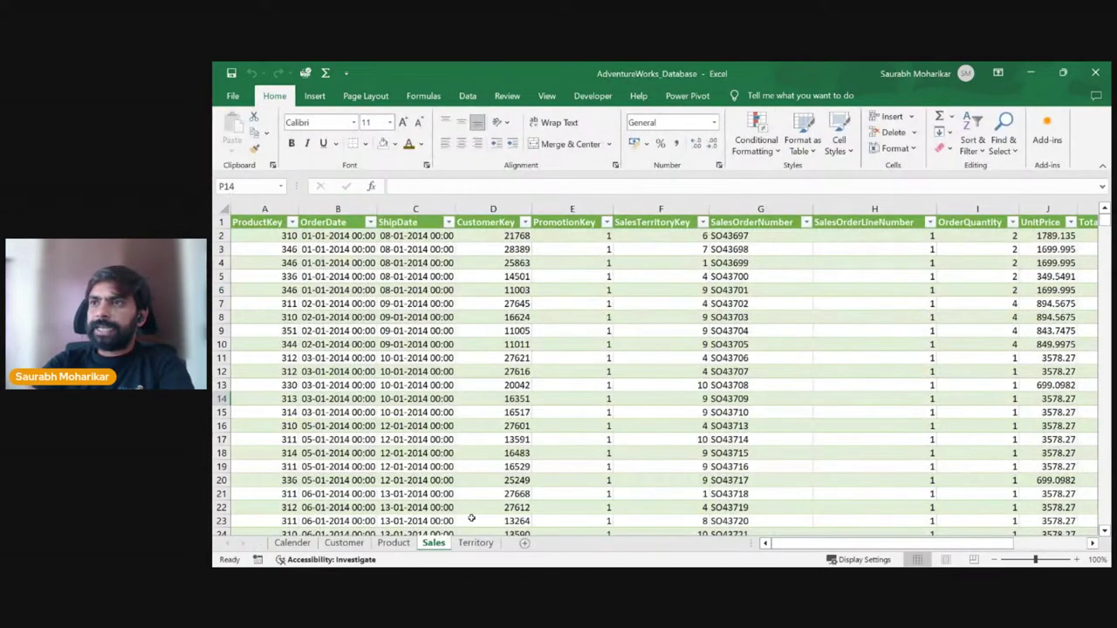
Step: Tour the Calender, Customer, Product, Sales and Territory sheets, ending on Sales
left_click(292, 543)
left_click(348, 543)
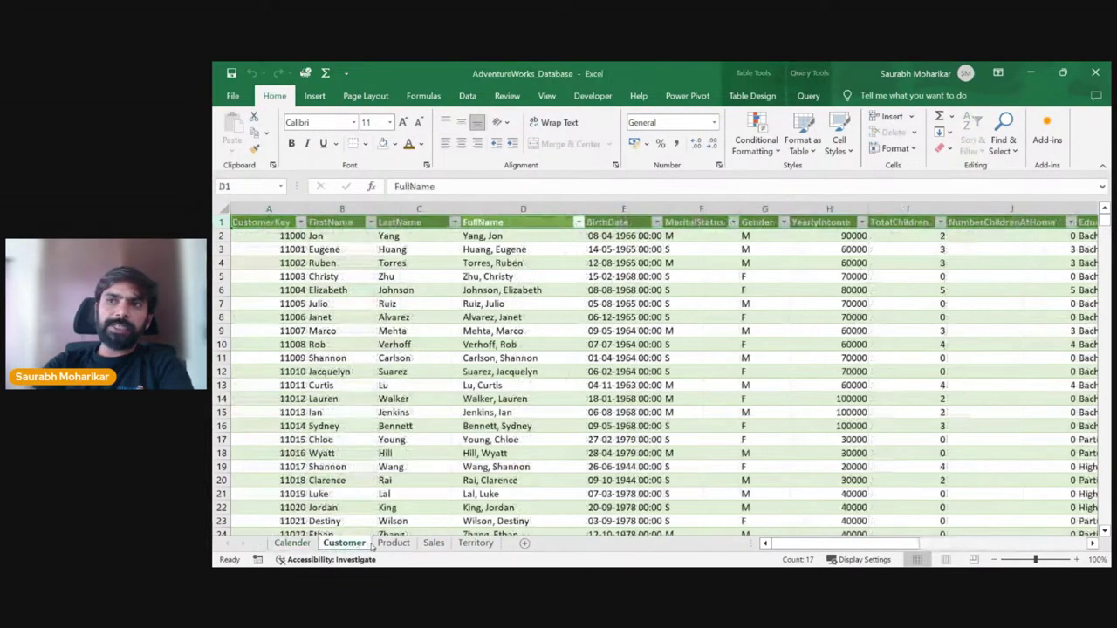
left_click(393, 543)
left_click(434, 543)
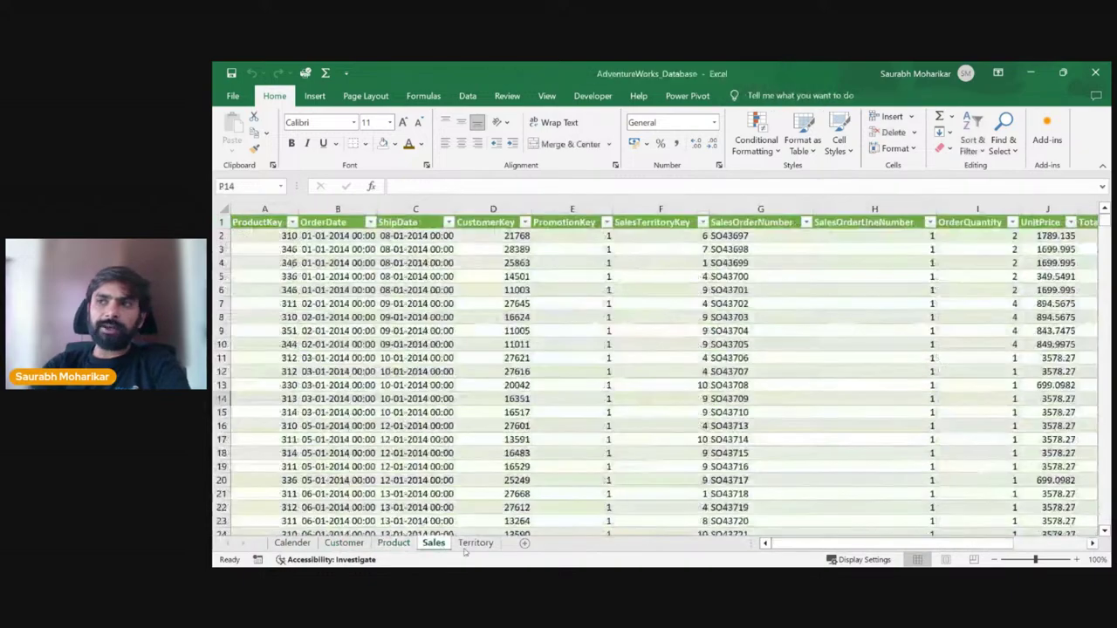
left_click(475, 543)
left_click(434, 543)
left_click(344, 542)
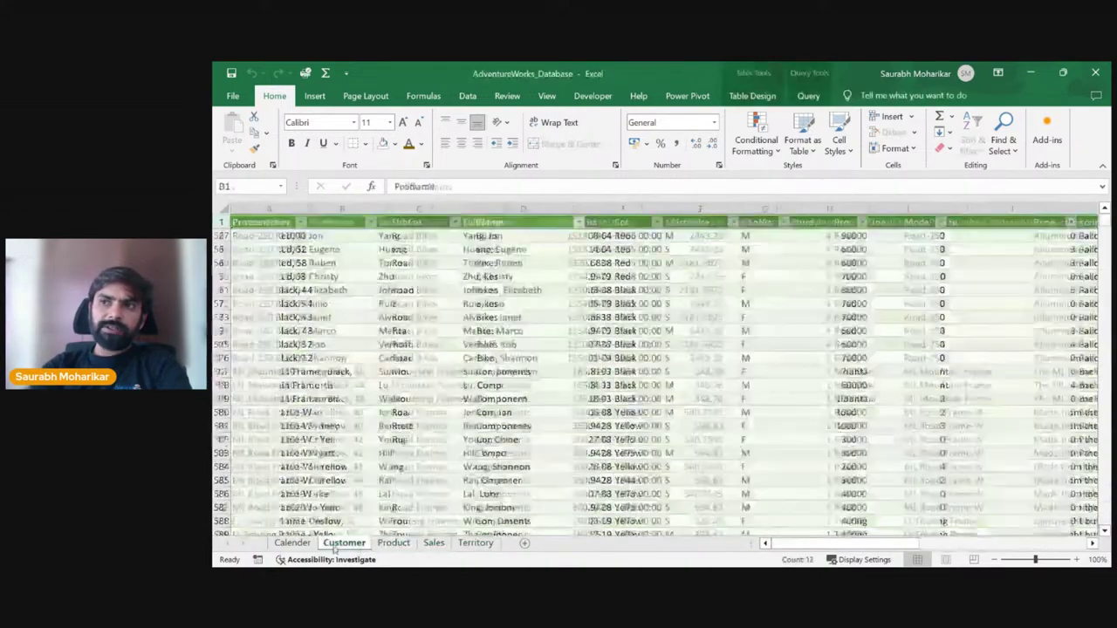
left_click(292, 543)
left_click(344, 543)
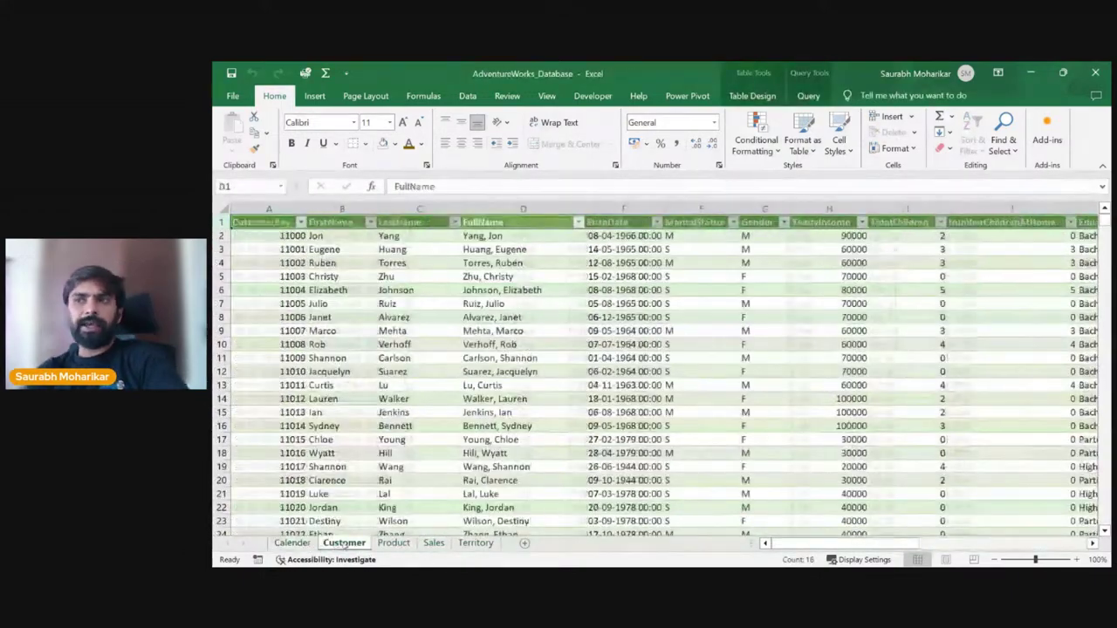
left_click(393, 543)
left_click(434, 543)
left_click(475, 543)
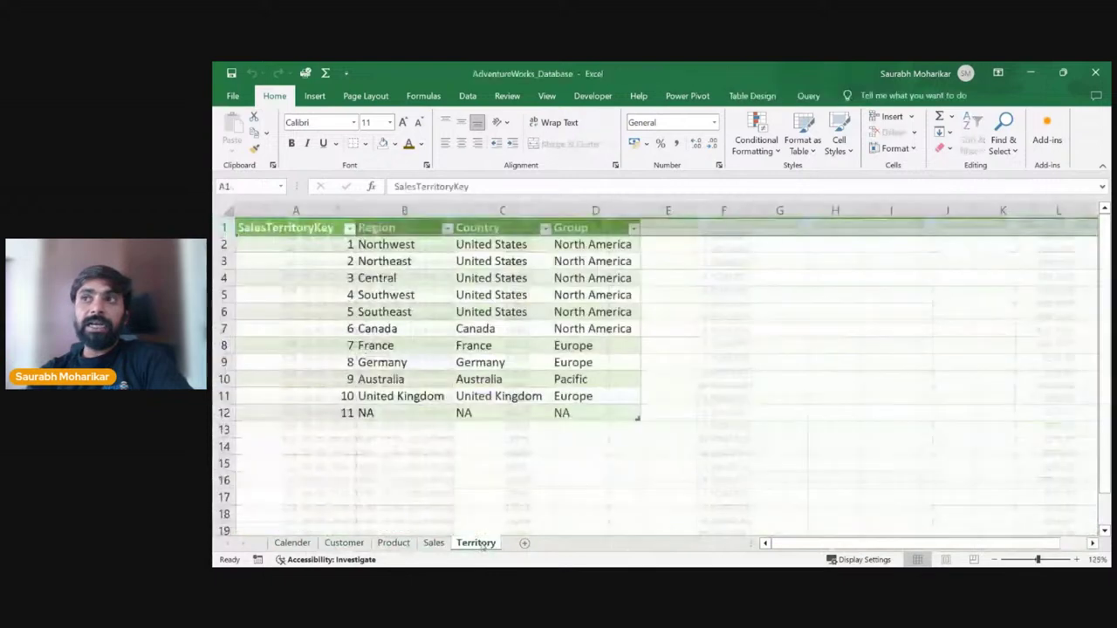
left_click(434, 543)
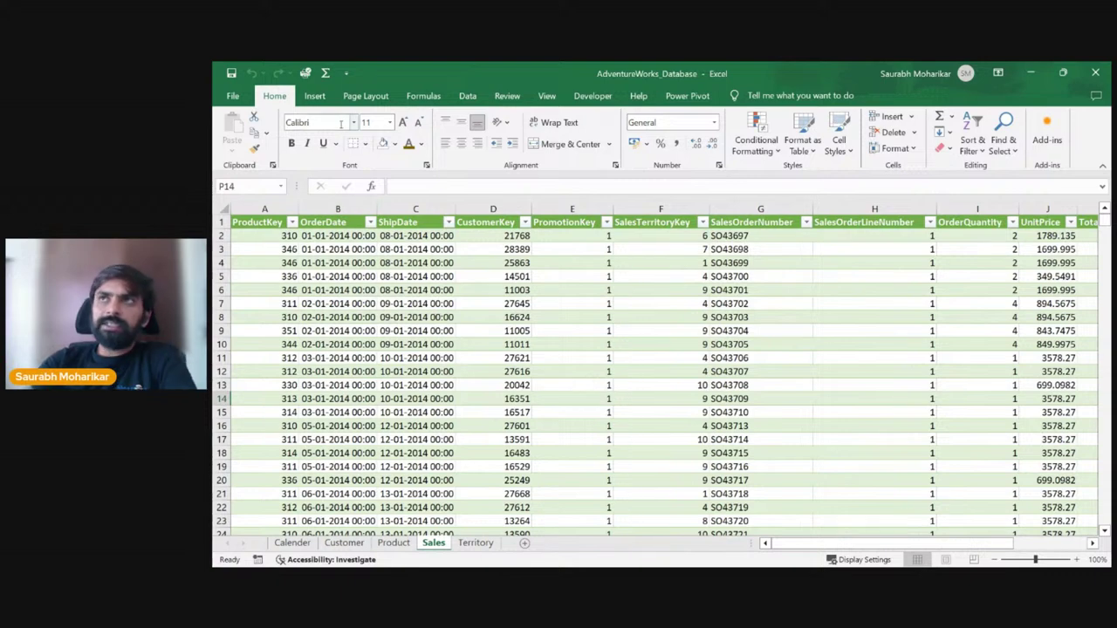
Step: Browse the Data and Developer ribbon tabs and select a cell in the Sales table
left_click(468, 96)
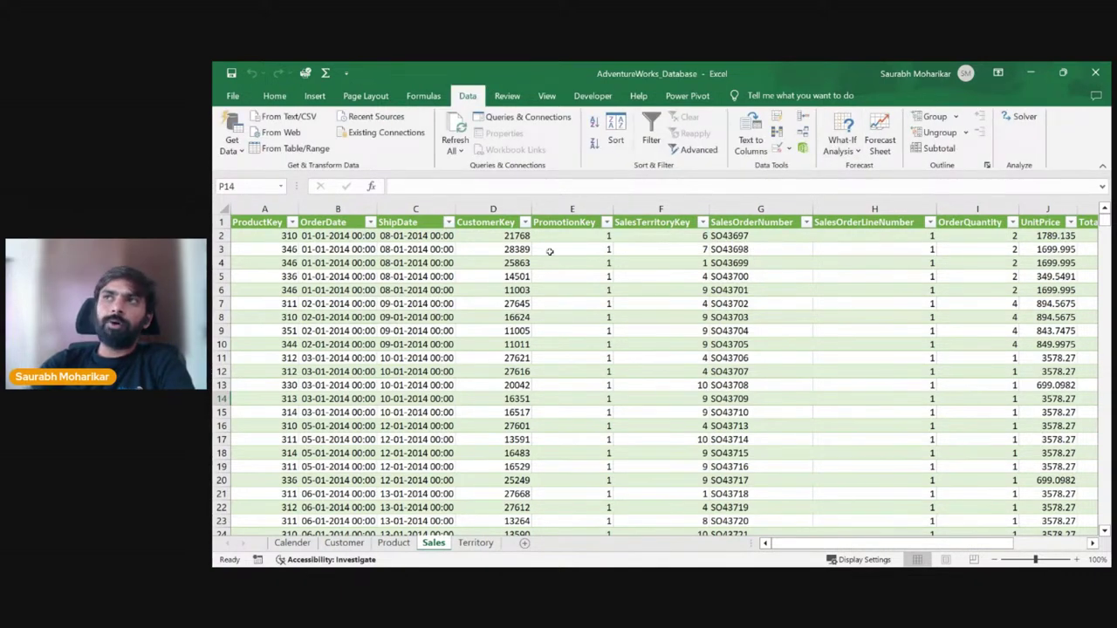
left_click(592, 96)
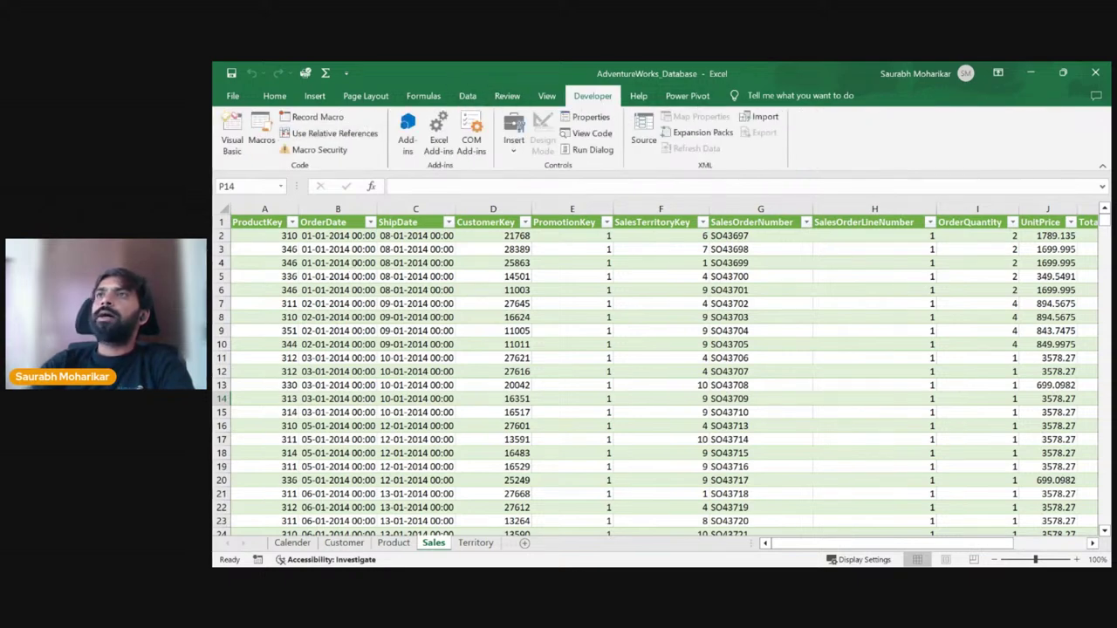
left_click(742, 332)
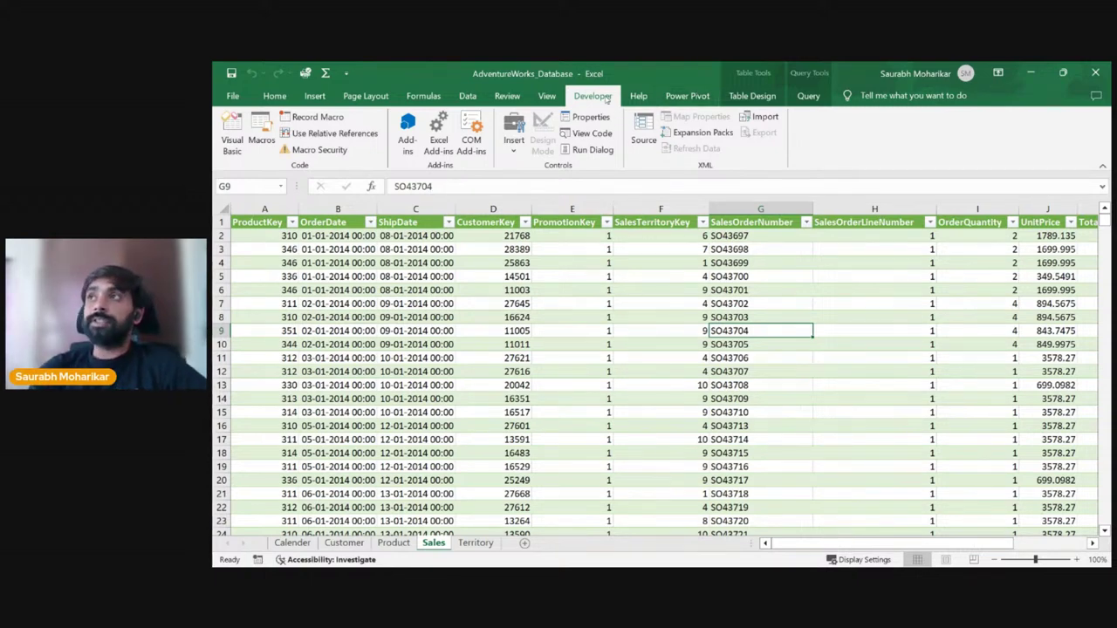
Step: Add the Sales table to the Power Pivot data model
left_click(689, 96)
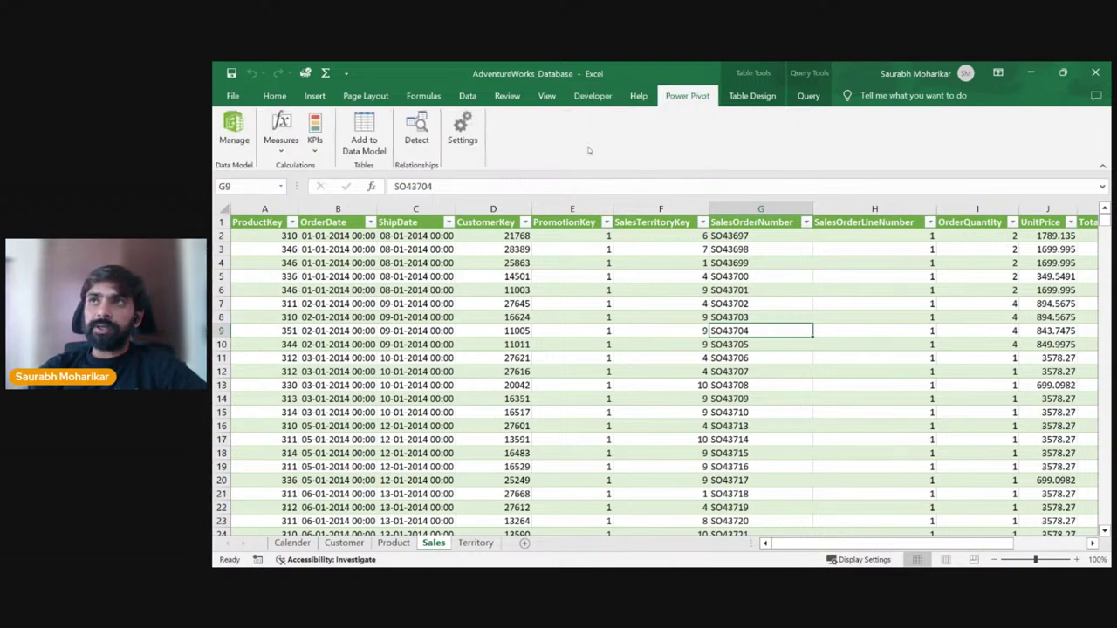
left_click(368, 138)
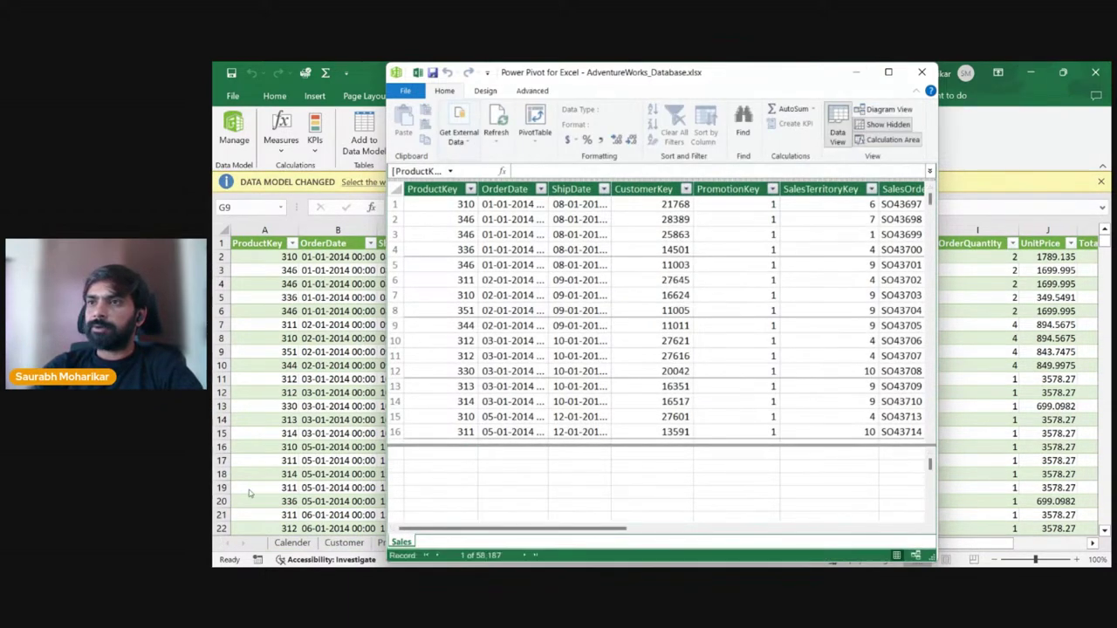
left_click(295, 548)
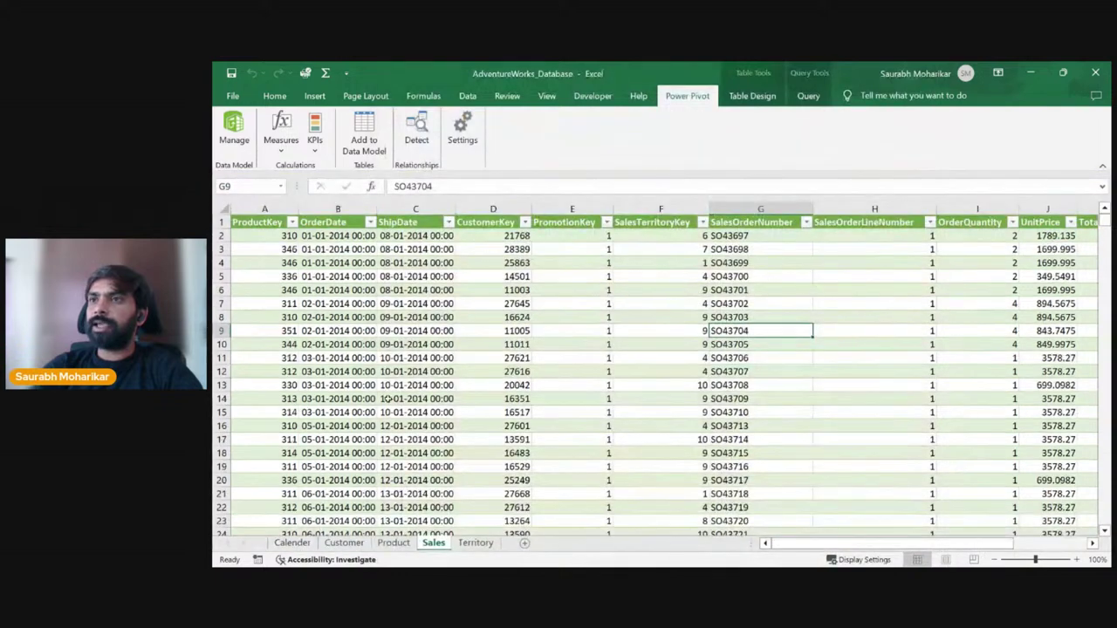
Step: Add the Calender table to the data model and review the Sales and Calendar tables
left_click(294, 543)
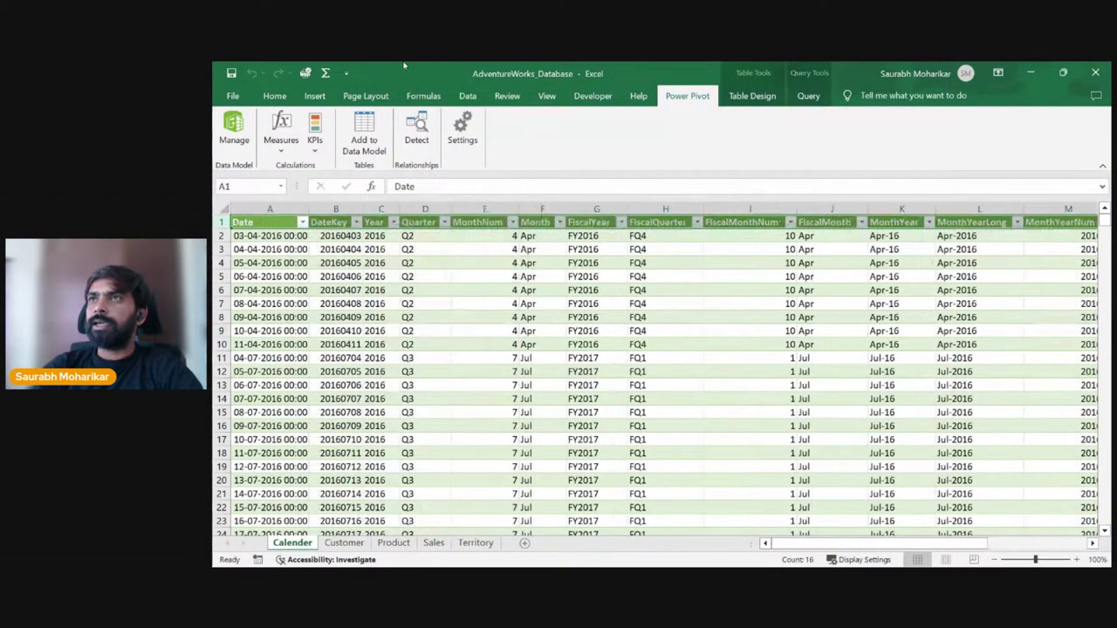
left_click(364, 135)
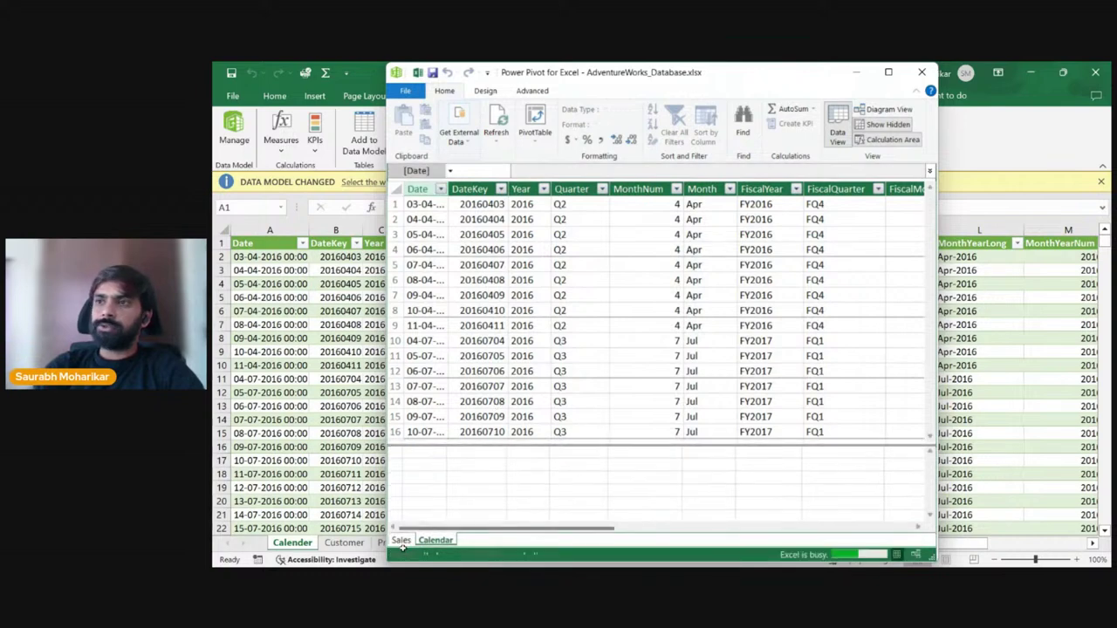
left_click(402, 542)
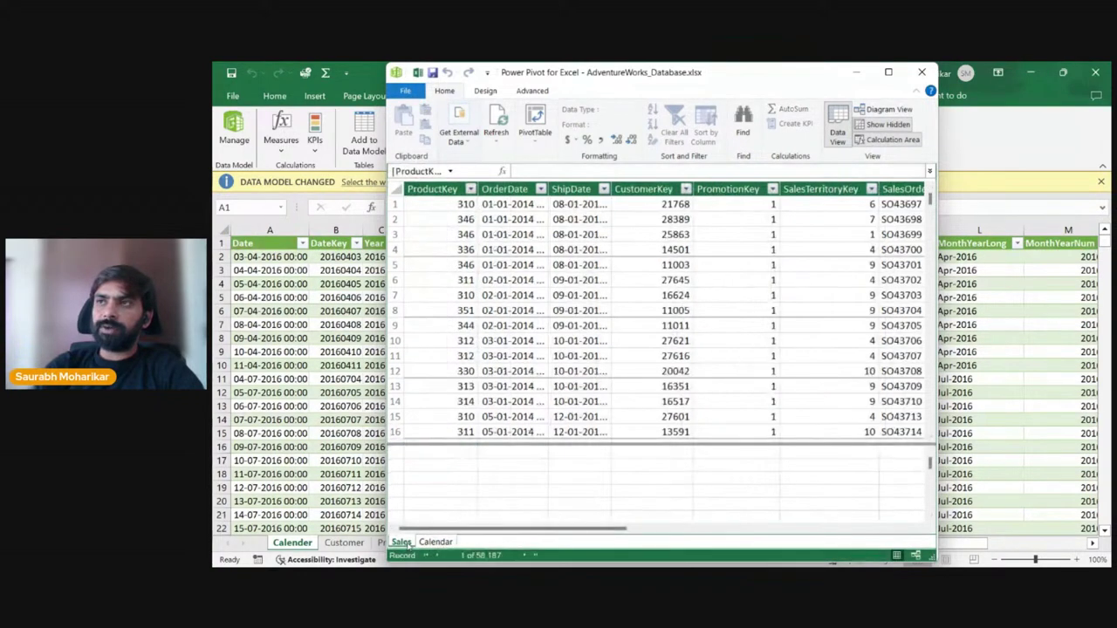
scroll(571, 410, "down", 4)
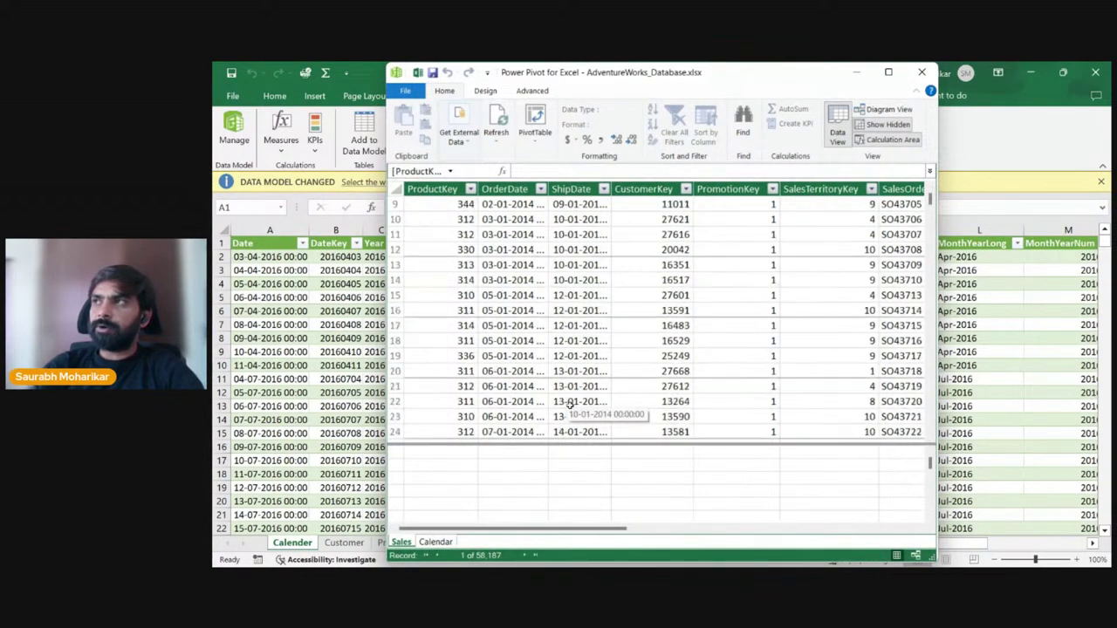
scroll(615, 339, "up", 3)
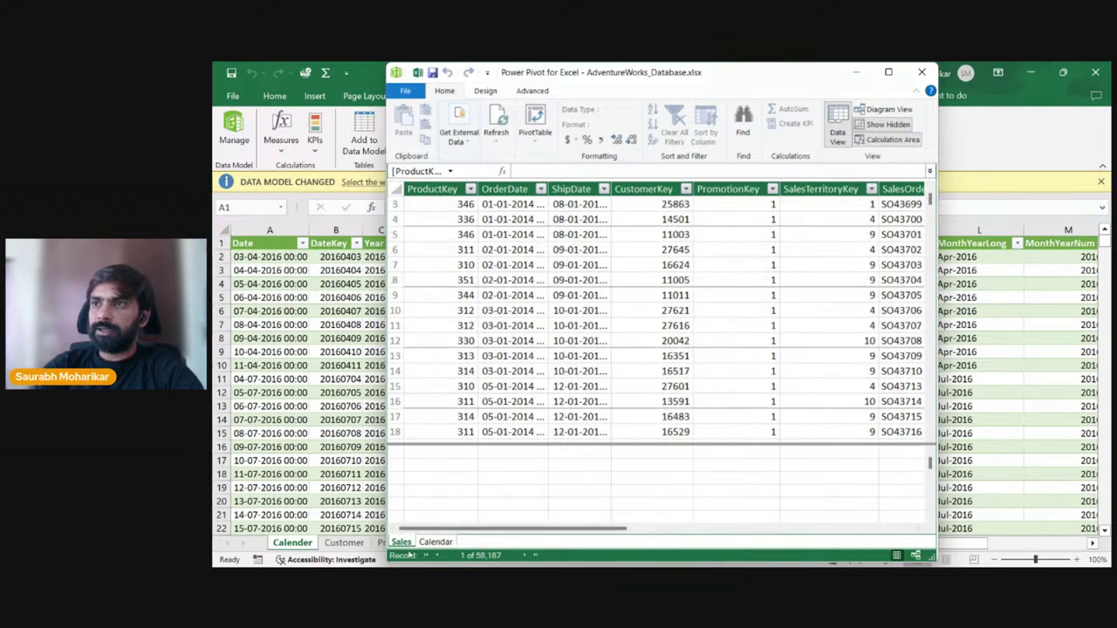
left_click(440, 543)
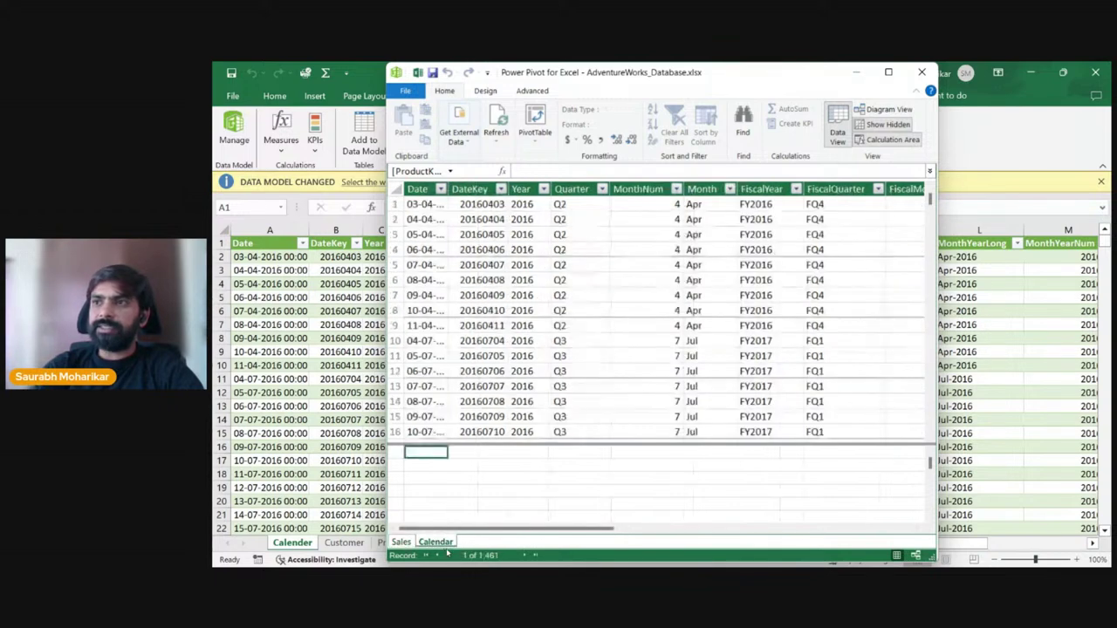
Step: Add the Customer table to the Power Pivot data model
left_click(343, 543)
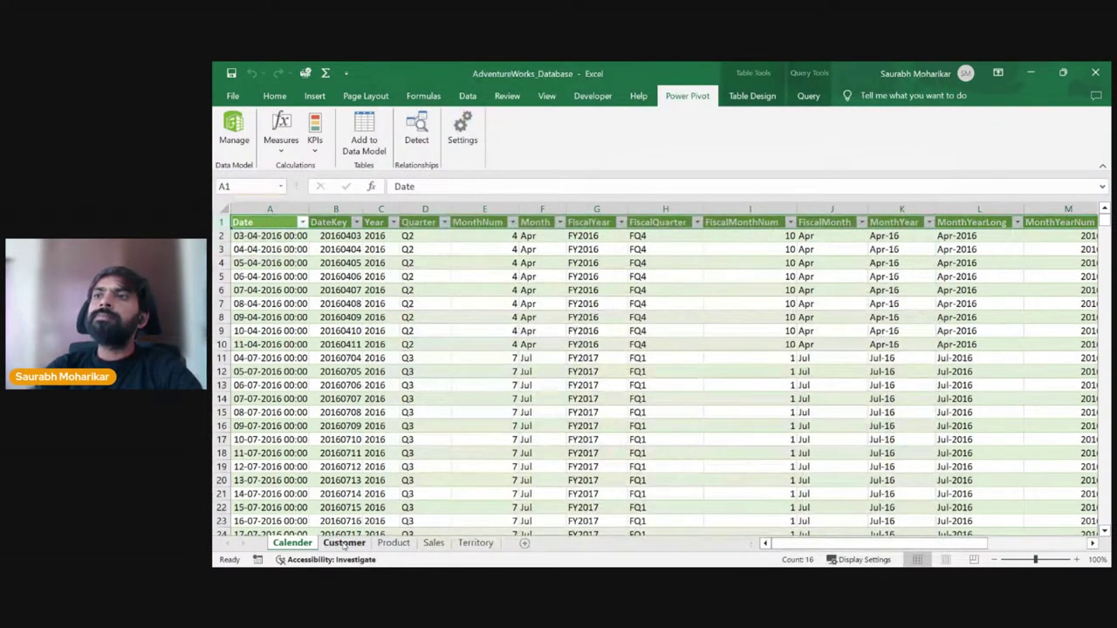
left_click(344, 543)
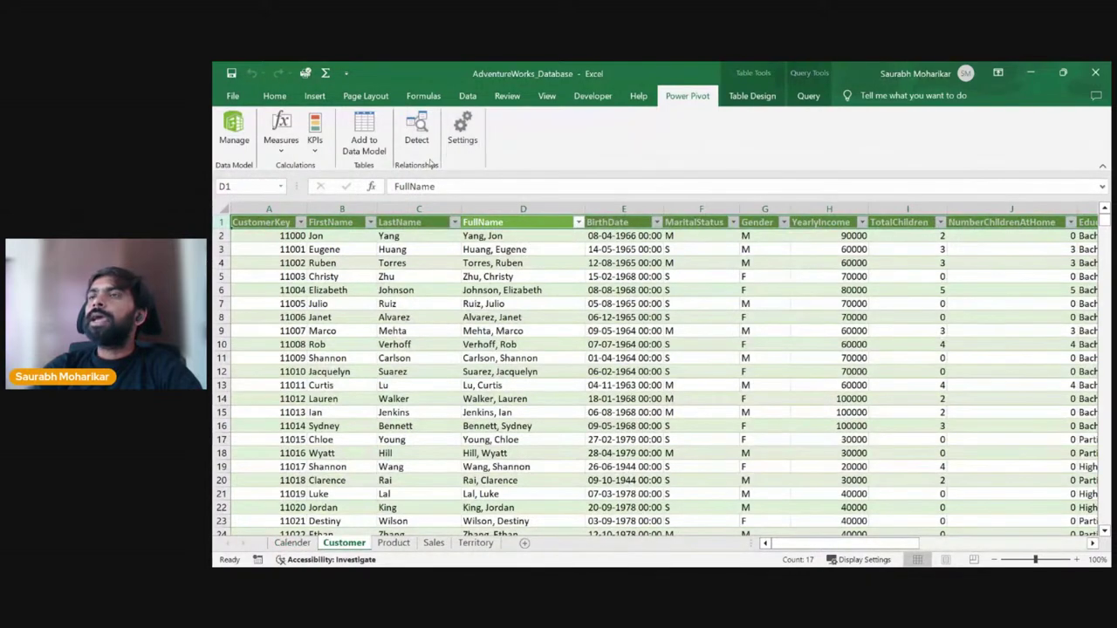
left_click(364, 131)
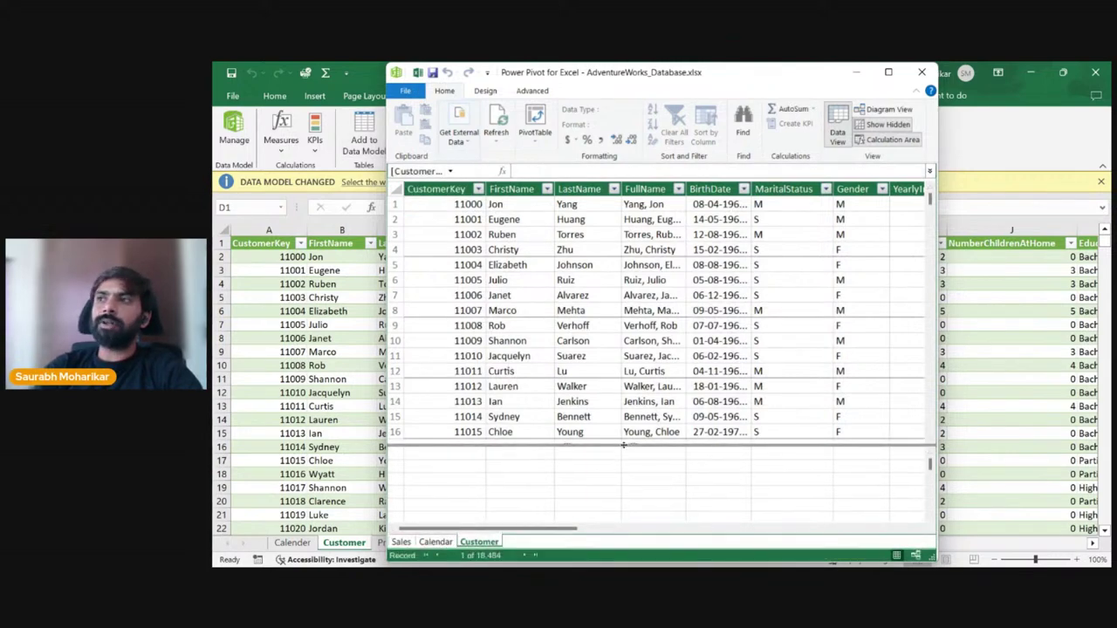
Step: Scroll the loaded data and reposition the Power Pivot window over the workbook
scroll(628, 373, "down", 7)
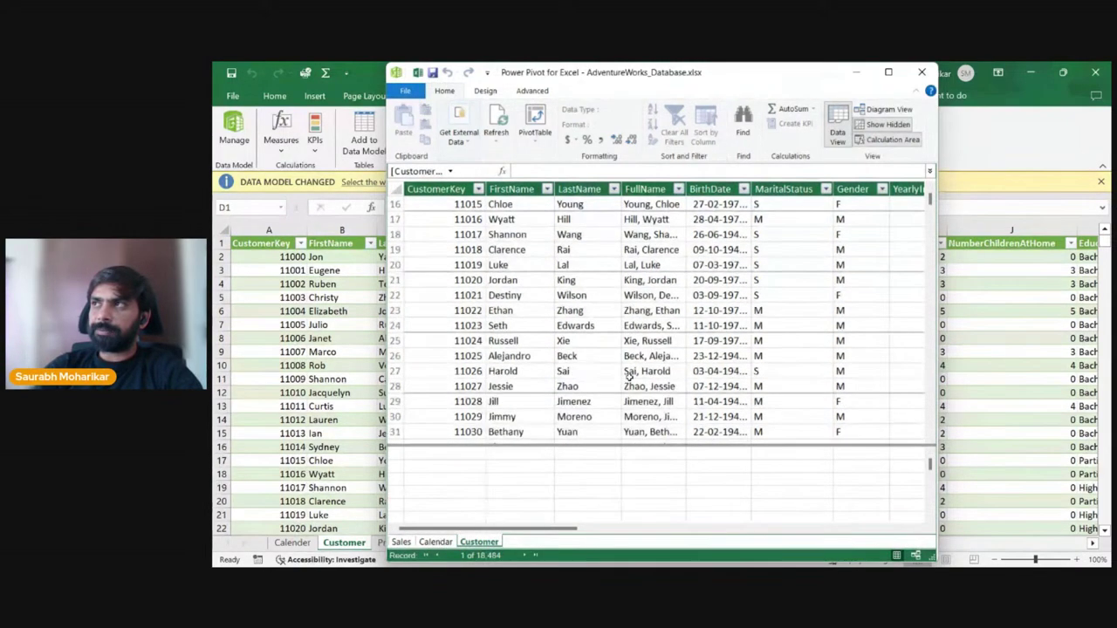
mouse_move(930, 200)
left_mouse_down()
mouse_move(930, 506)
mouse_move(927, 201)
left_mouse_up()
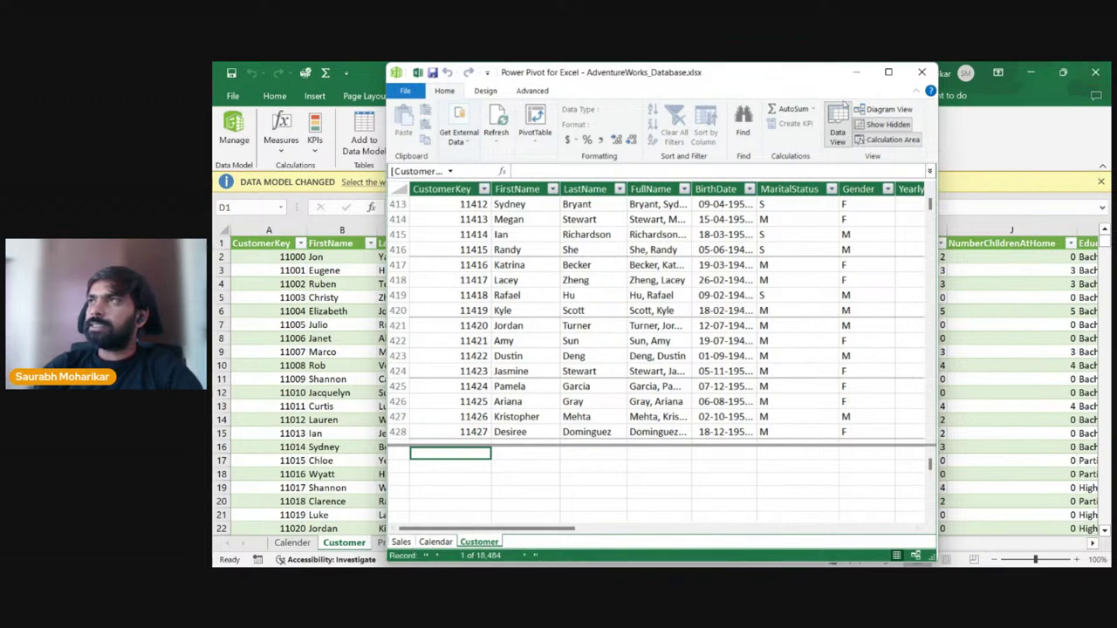
left_click_drag(804, 83, 740, 98)
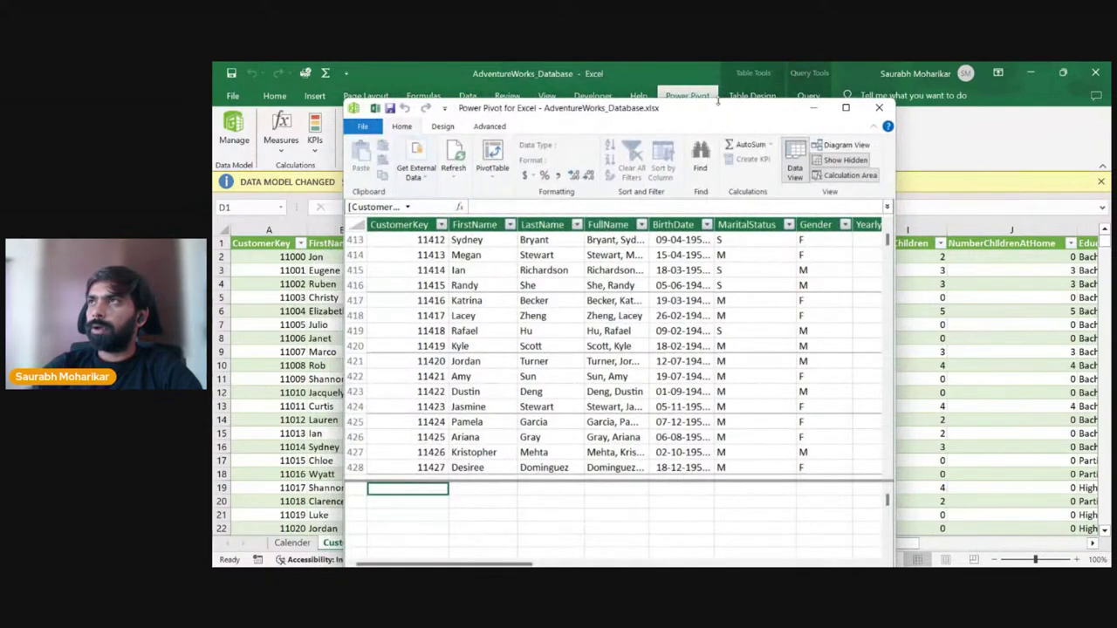
left_click(687, 99)
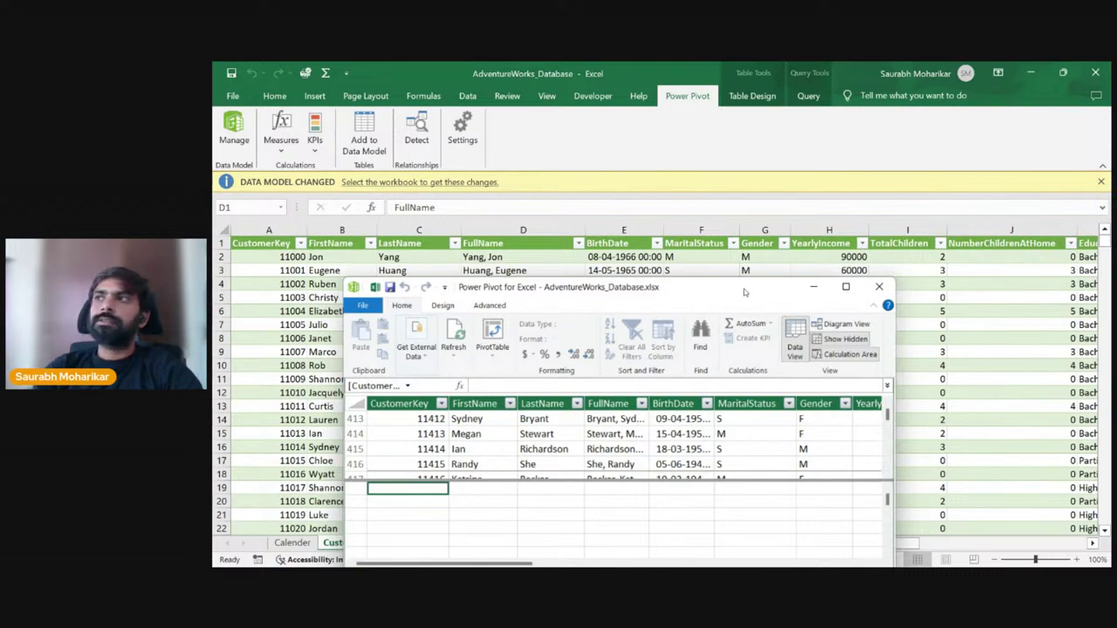
left_click_drag(746, 293, 746, 111)
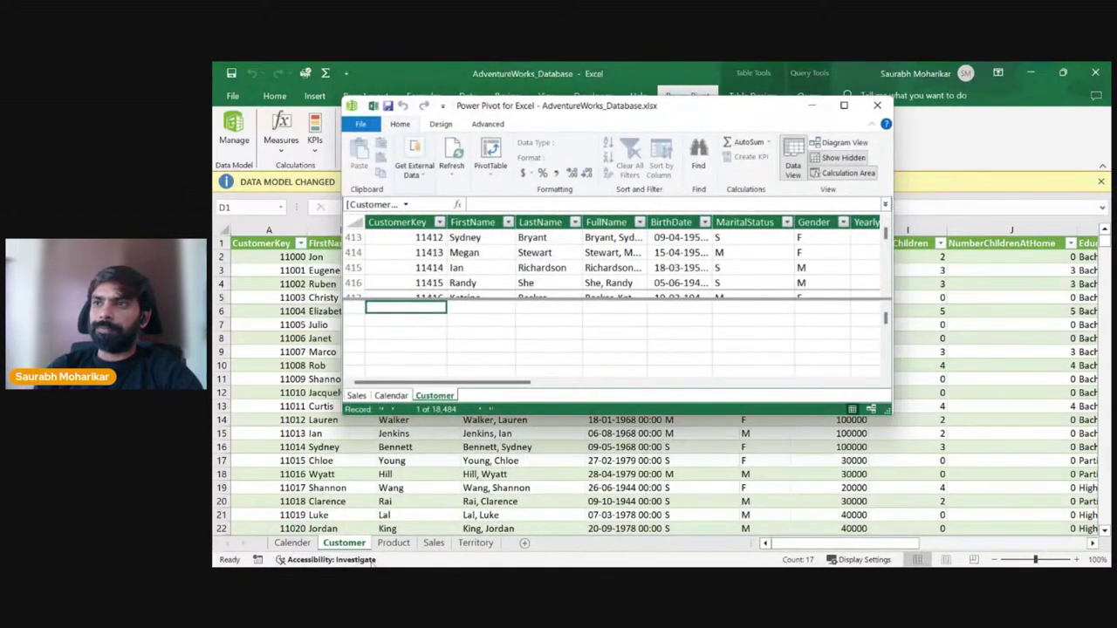
Step: Add the Product and Territory sheet tables to the data model, then maximize Power Pivot
left_click(398, 546)
left_click(400, 543)
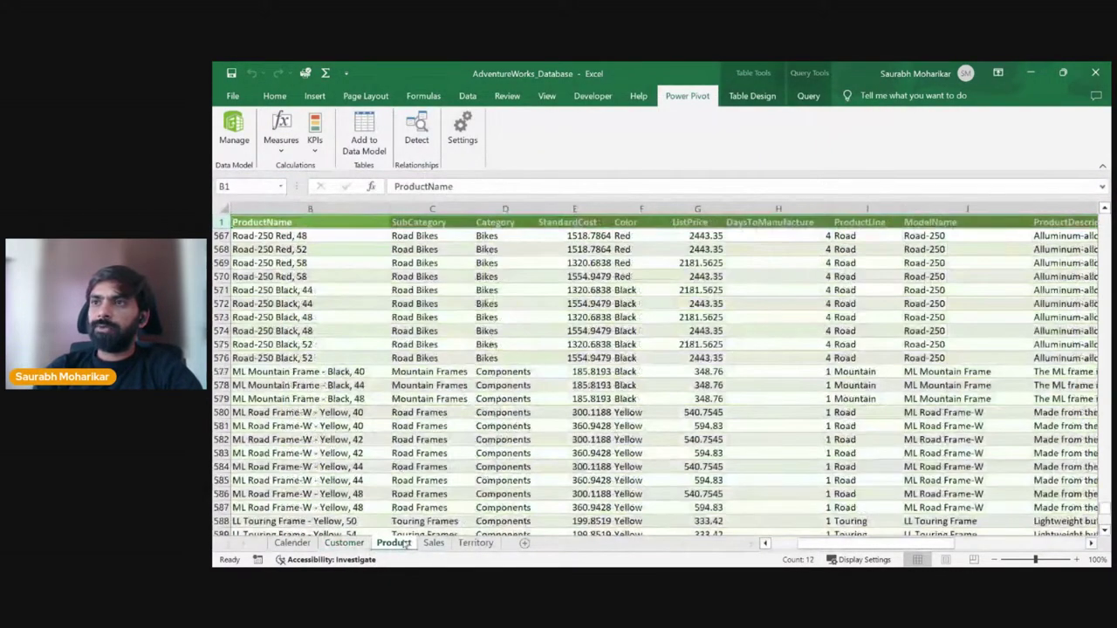
left_click(364, 131)
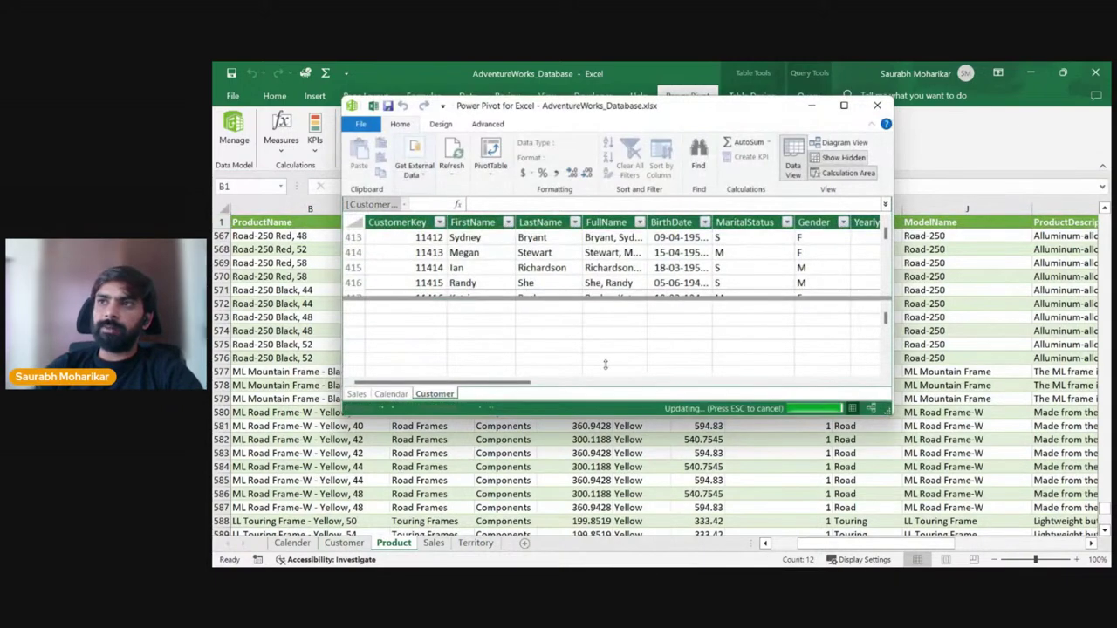
left_click(475, 542)
left_click(382, 138)
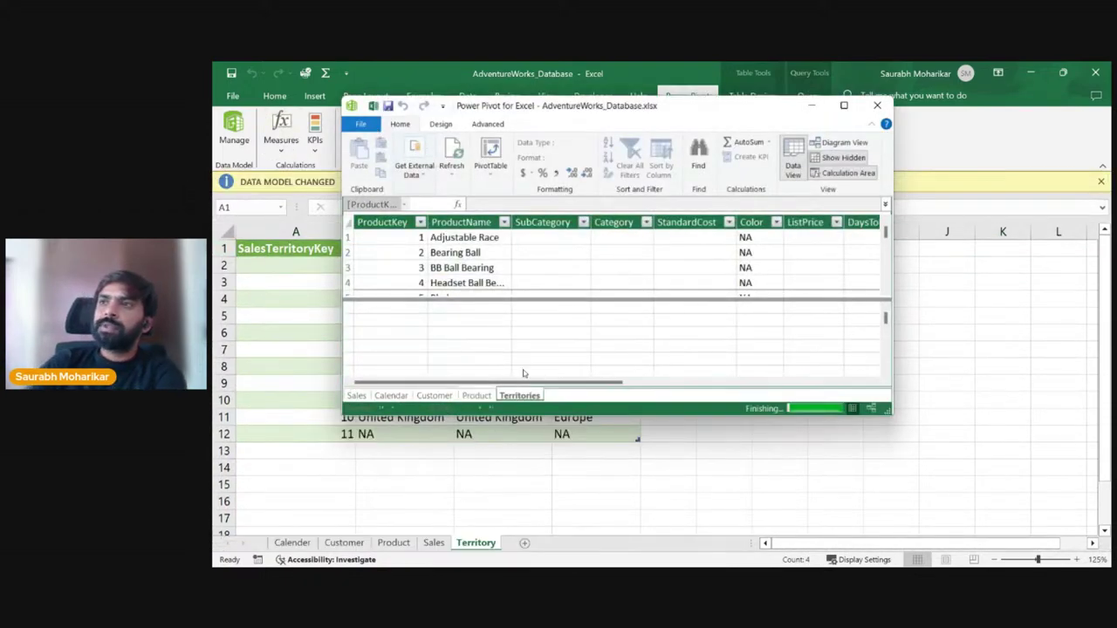
left_click(856, 105)
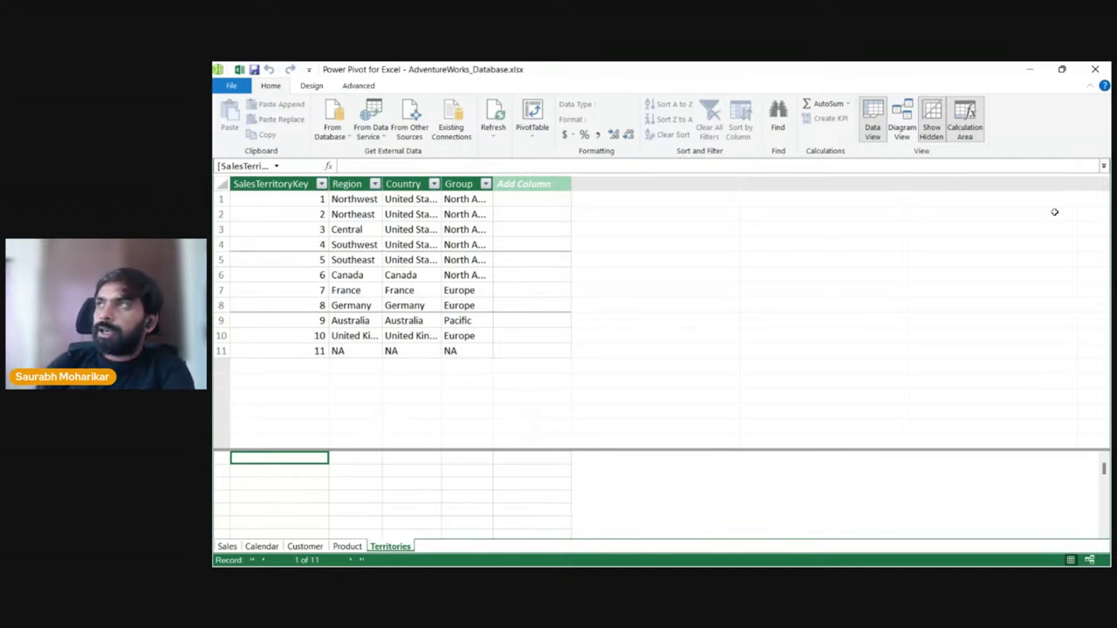
Step: Switch to Diagram View and resize the Sales, Calendar, Customer and Product boxes to show their columns
left_click(902, 125)
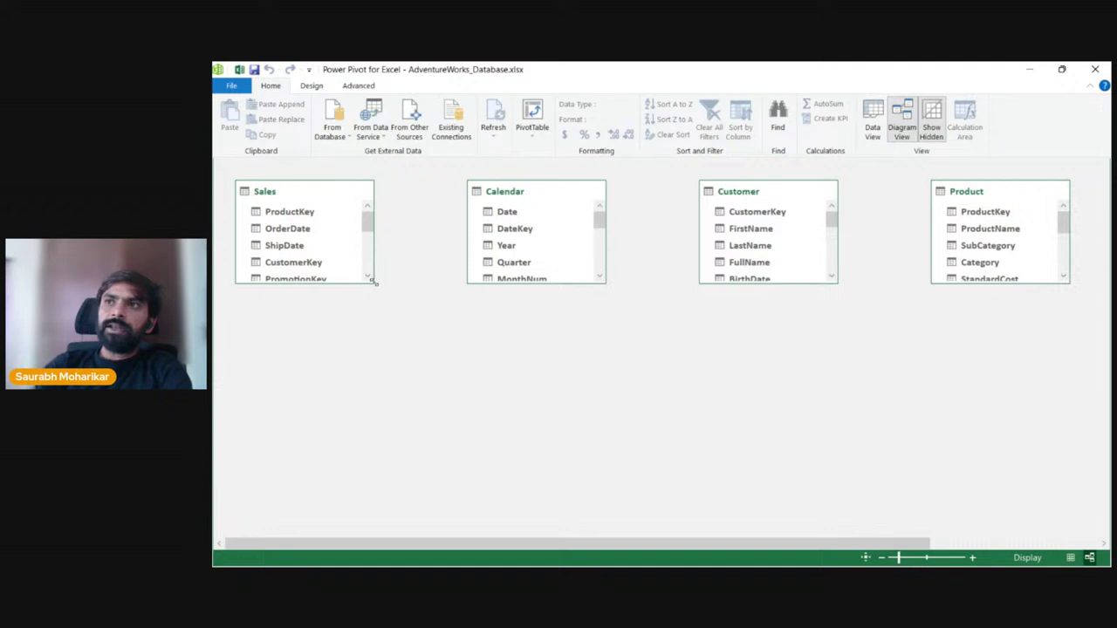
left_click_drag(373, 281, 385, 434)
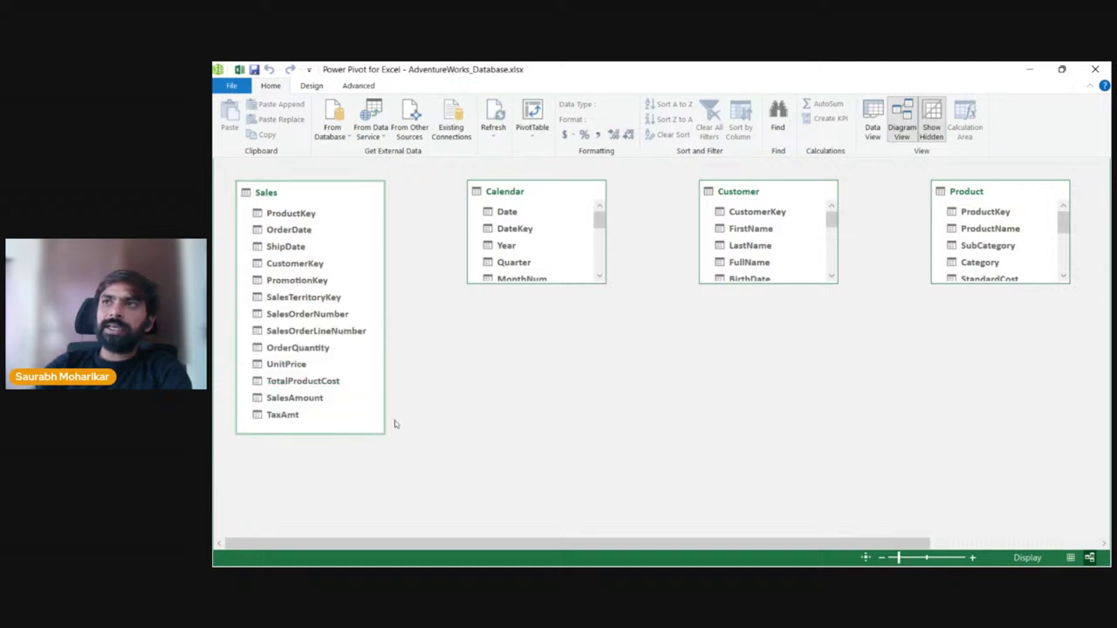
left_click_drag(604, 281, 605, 494)
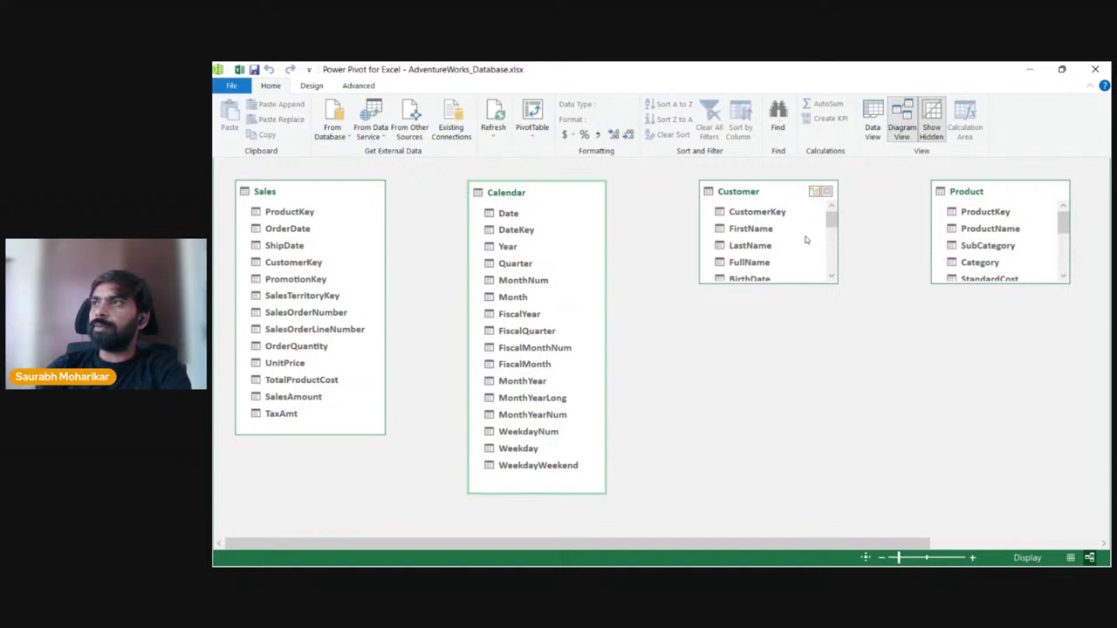
left_click_drag(841, 282, 847, 503)
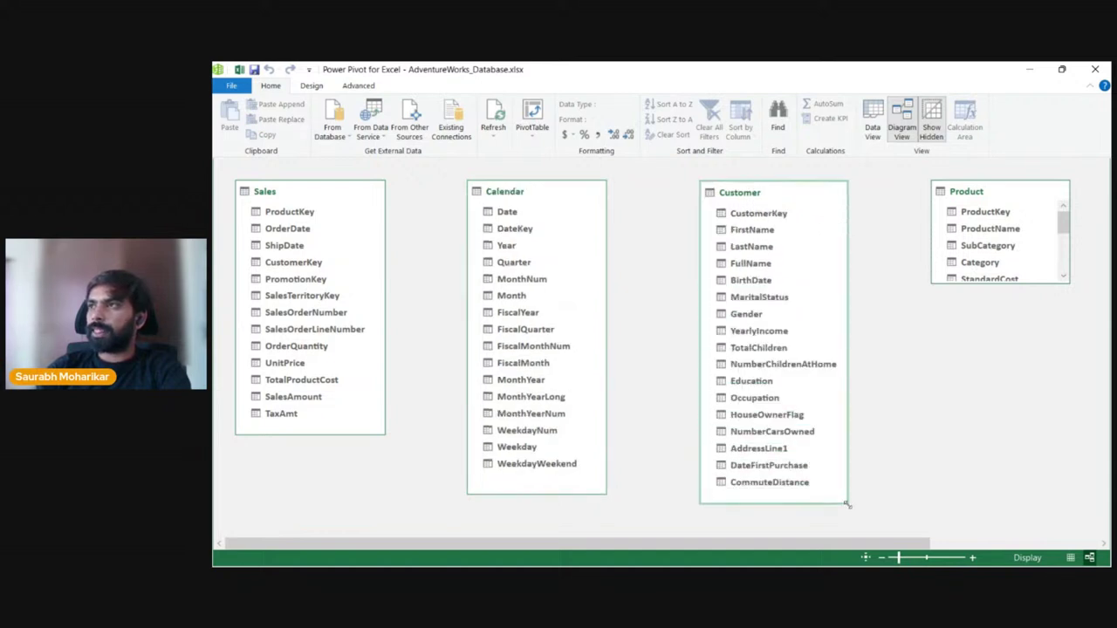
left_click_drag(1071, 281, 989, 419)
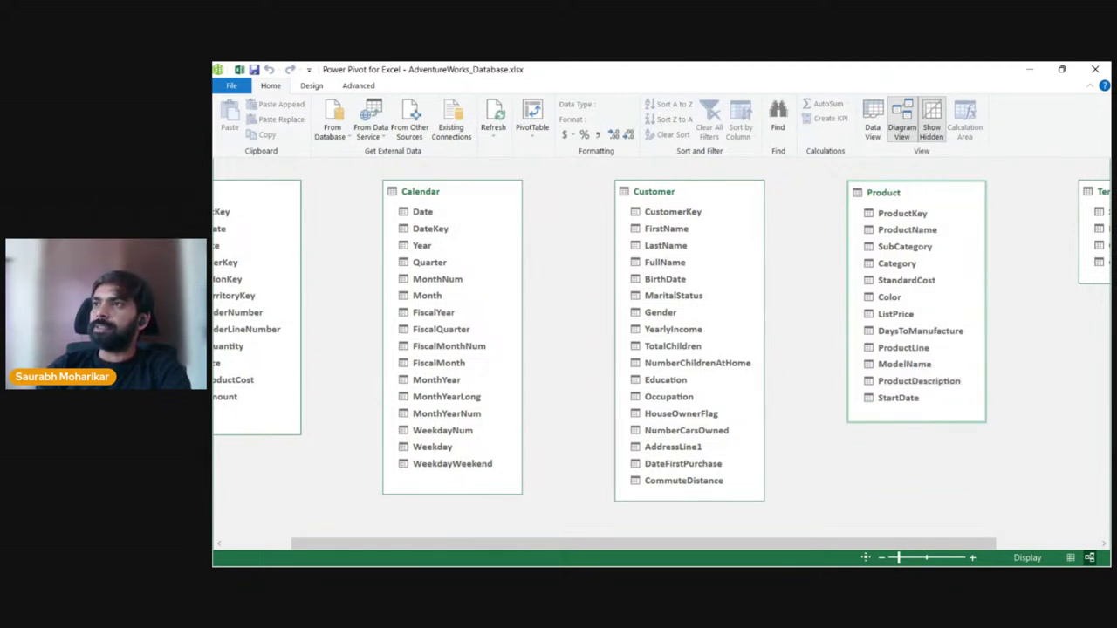
left_click_drag(687, 501, 707, 315)
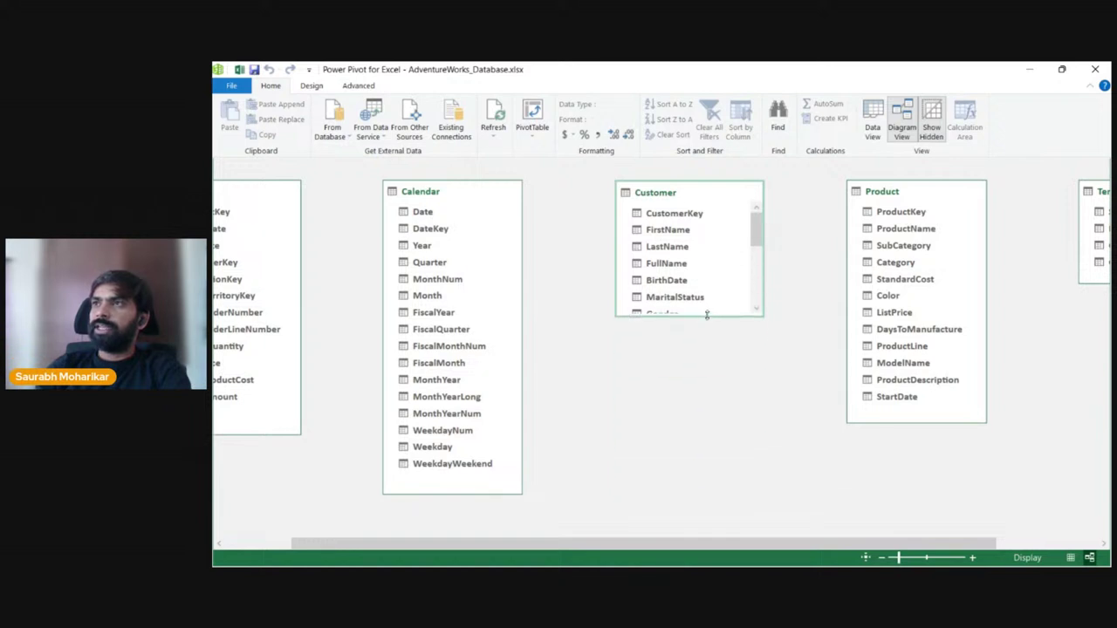
left_click_drag(434, 494, 443, 315)
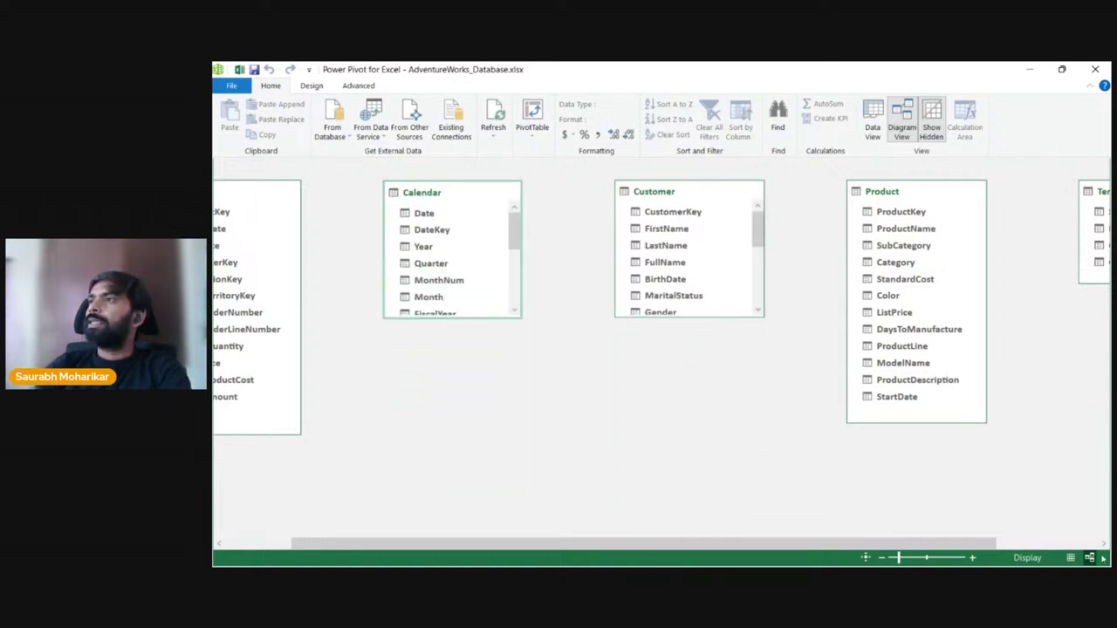
left_click_drag(922, 425, 919, 321)
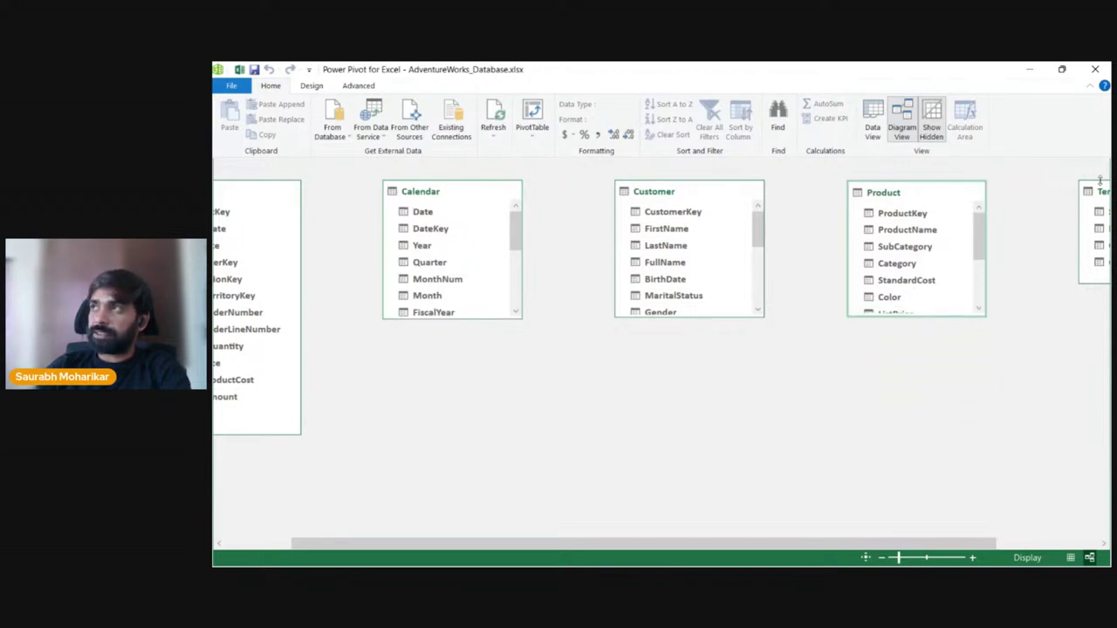
Step: Place Sales centrally between Calendar and Customer, with Territories lower left and Product below Customer
left_click_drag(1101, 192, 505, 391)
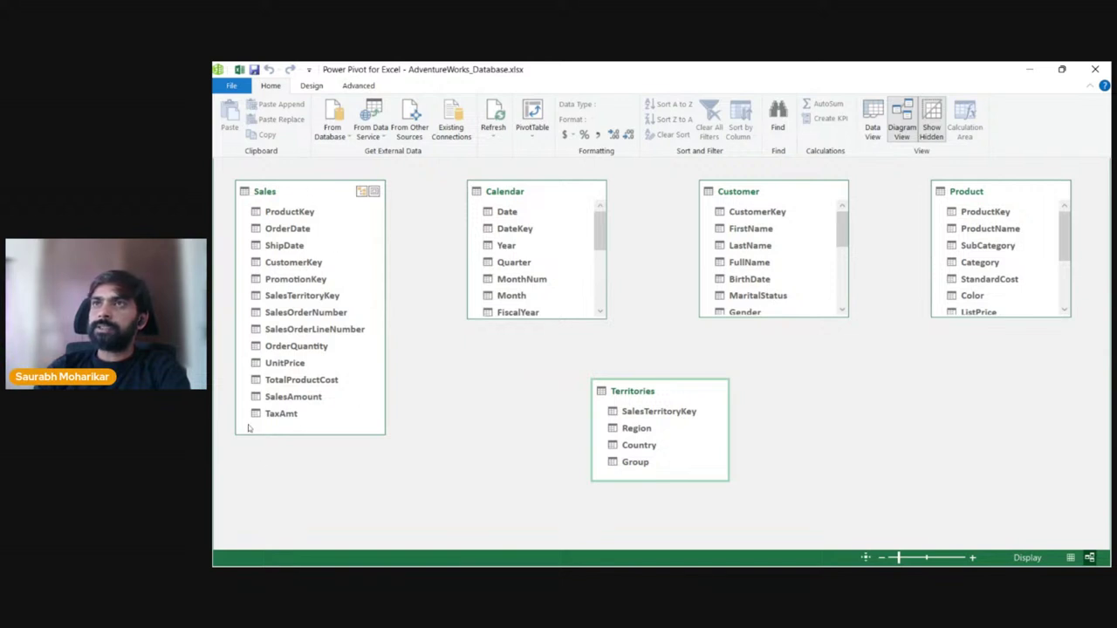
left_click_drag(299, 433, 321, 272)
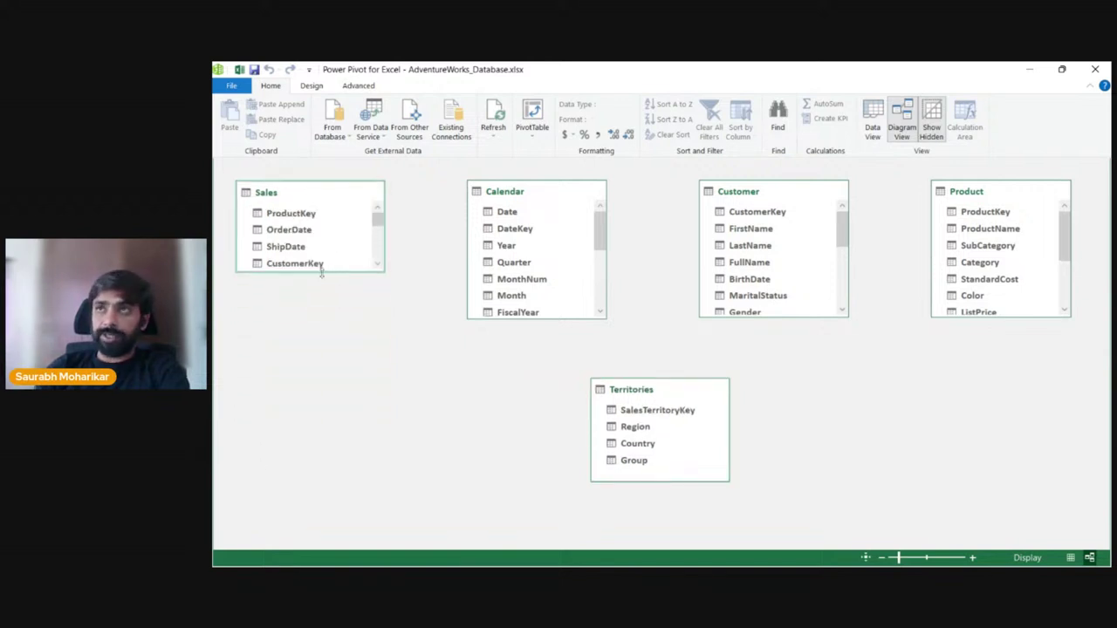
left_click_drag(321, 194, 874, 372)
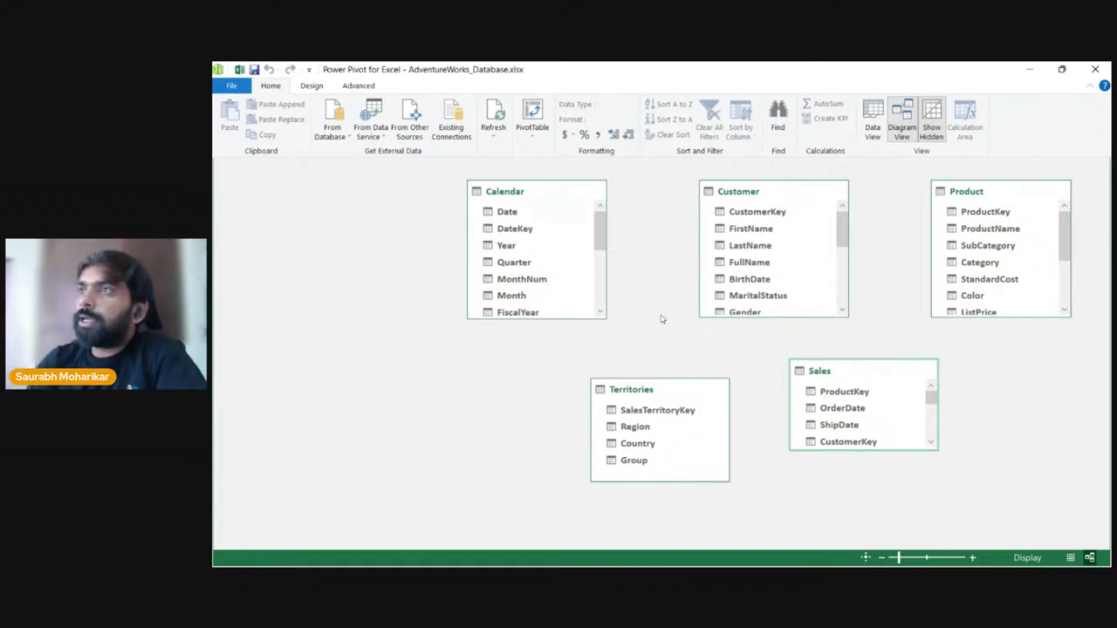
left_click_drag(686, 389, 693, 457)
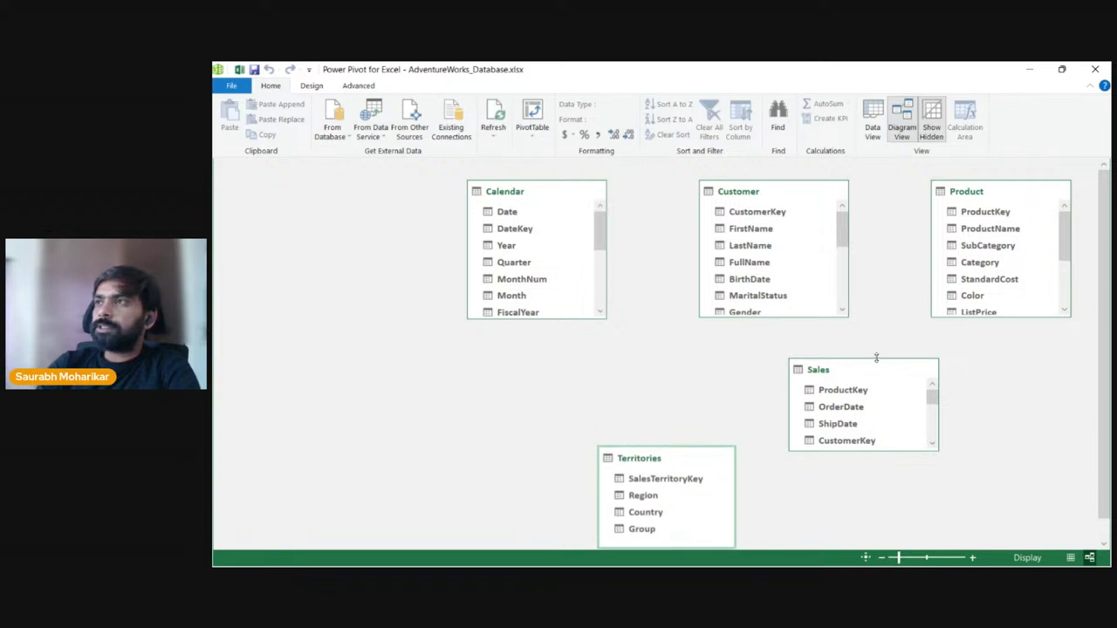
left_click_drag(867, 369, 676, 331)
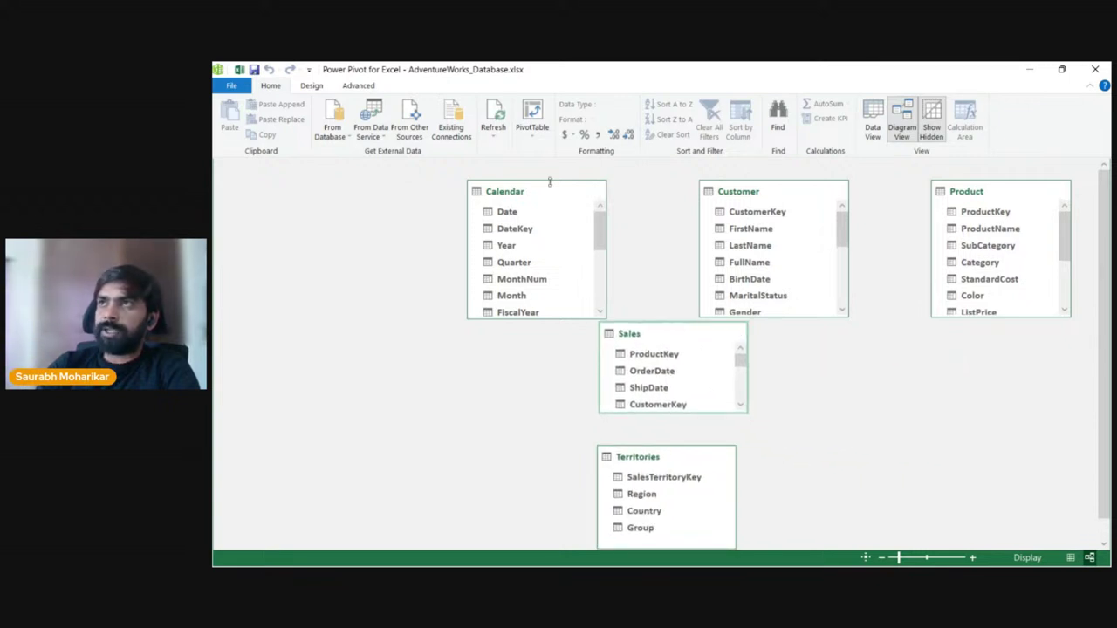
left_click_drag(545, 190, 372, 191)
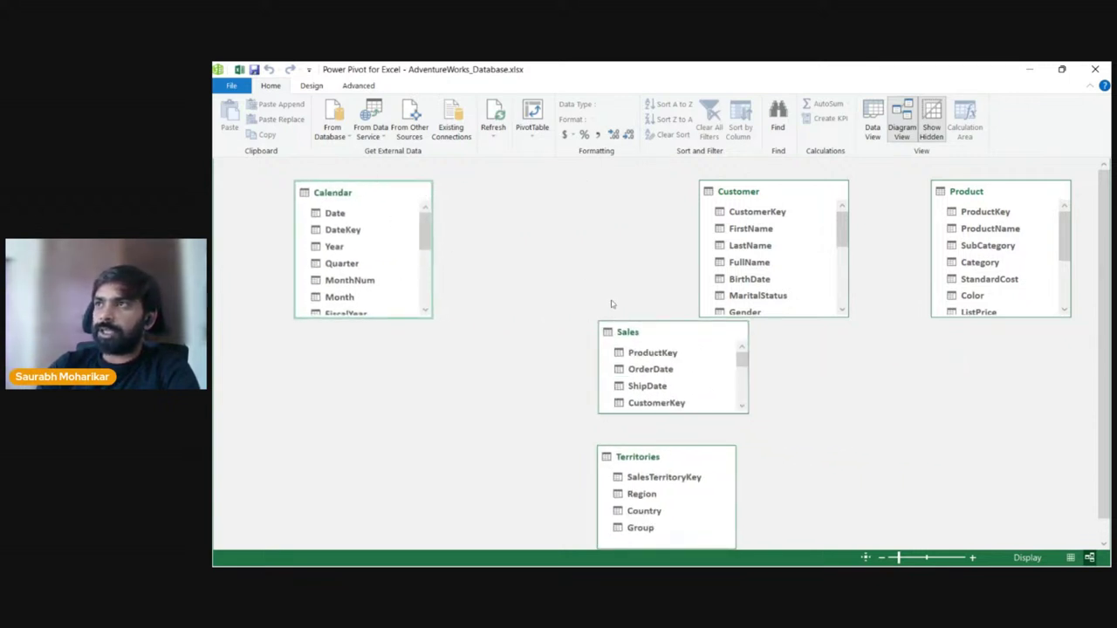
left_click_drag(680, 338, 608, 244)
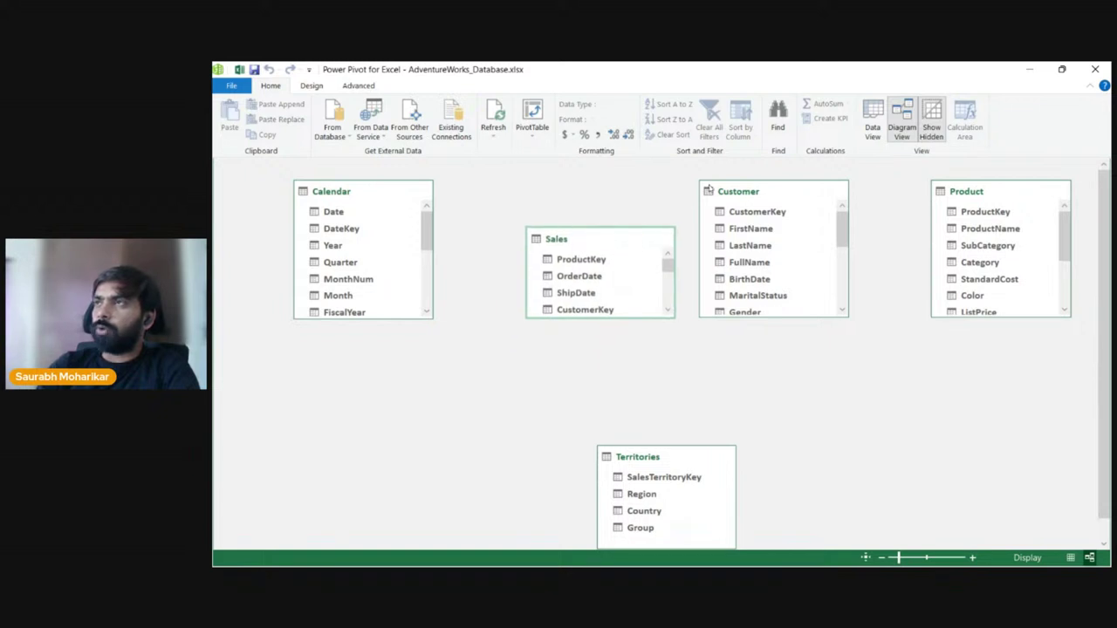
left_click_drag(804, 198, 848, 199)
left_click_drag(673, 459, 358, 401)
left_click_drag(1006, 192, 771, 391)
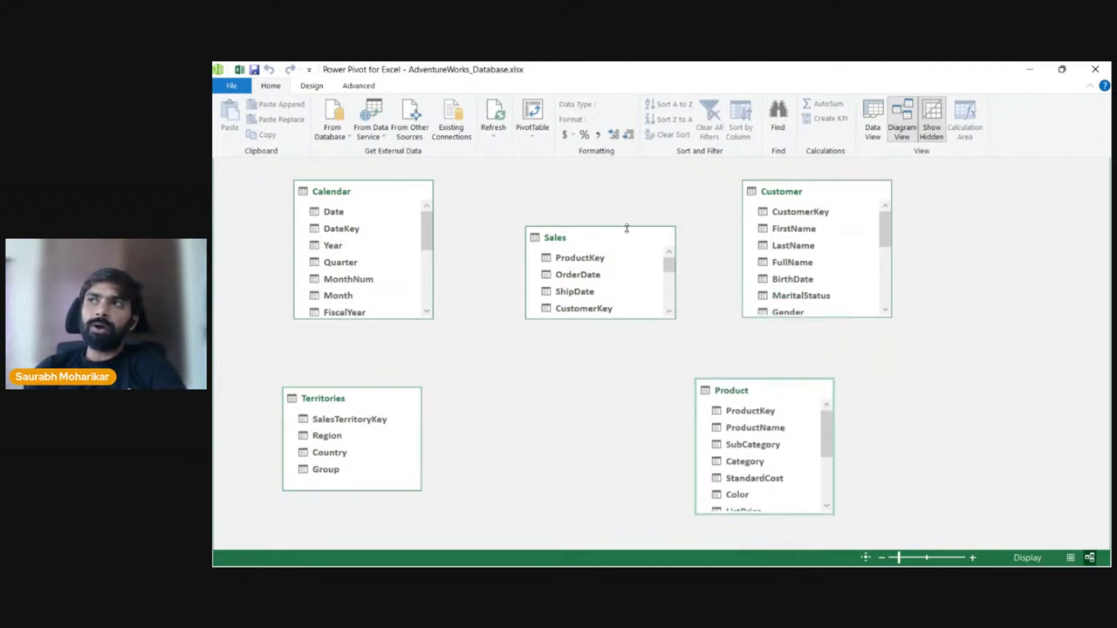
left_click_drag(625, 230, 611, 293)
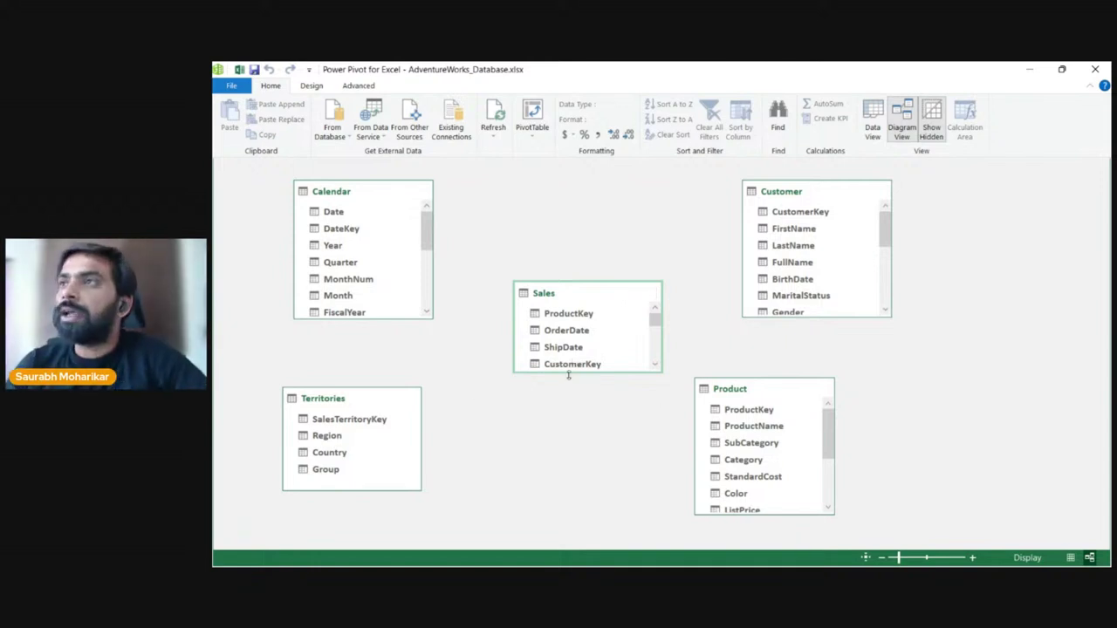
scroll(548, 339, "down", 2)
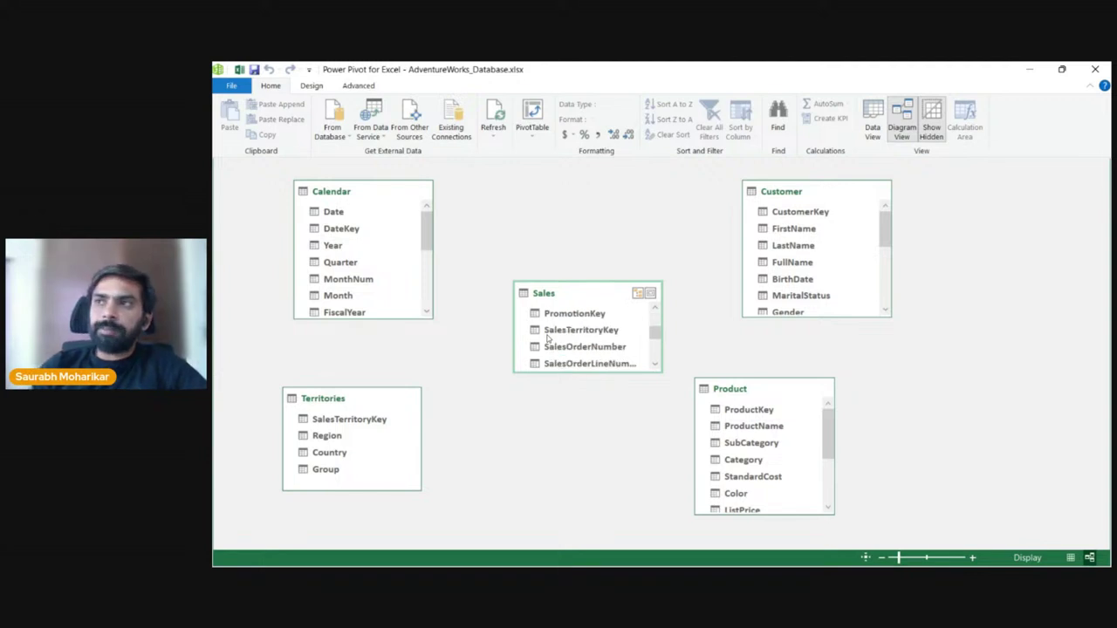
scroll(548, 339, "up", 2)
scroll(548, 339, "down", 2)
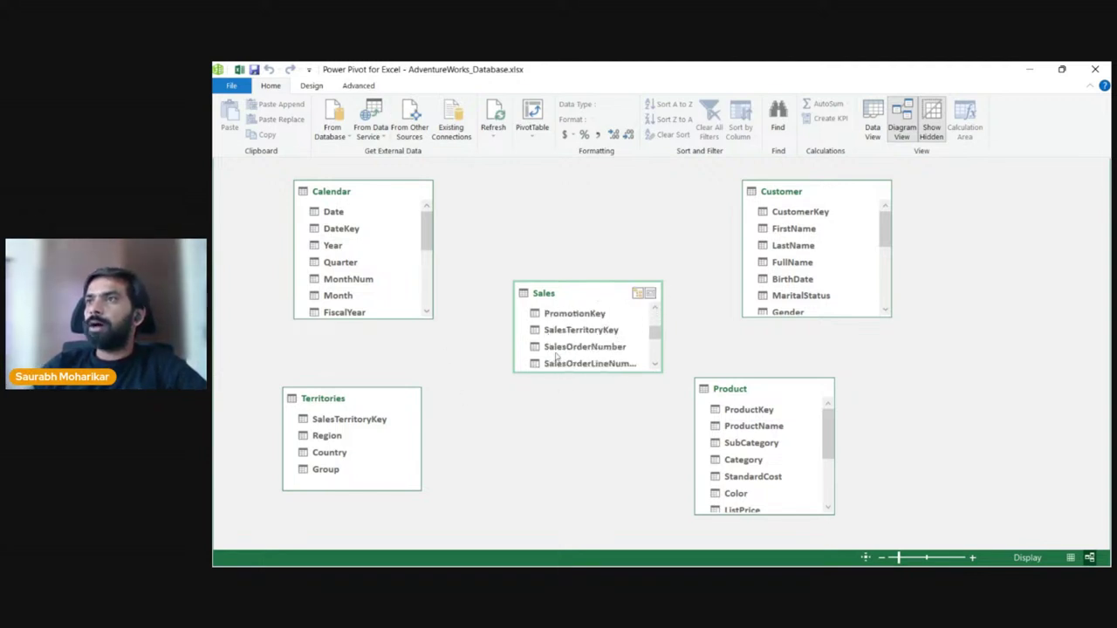
scroll(567, 335, "up", 2)
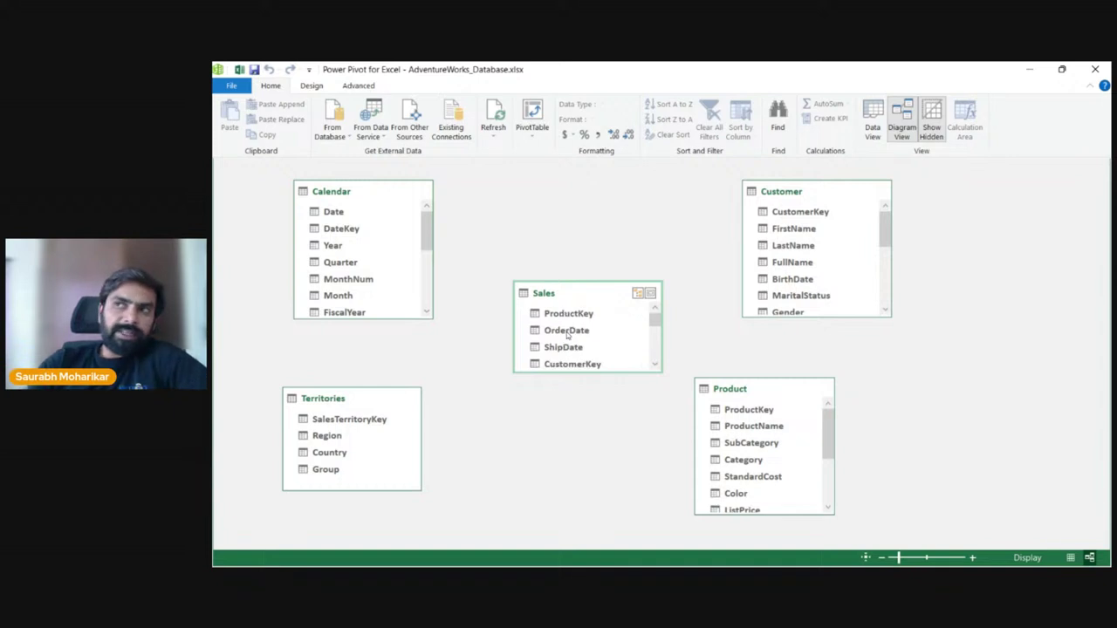
scroll(567, 336, "down", 5)
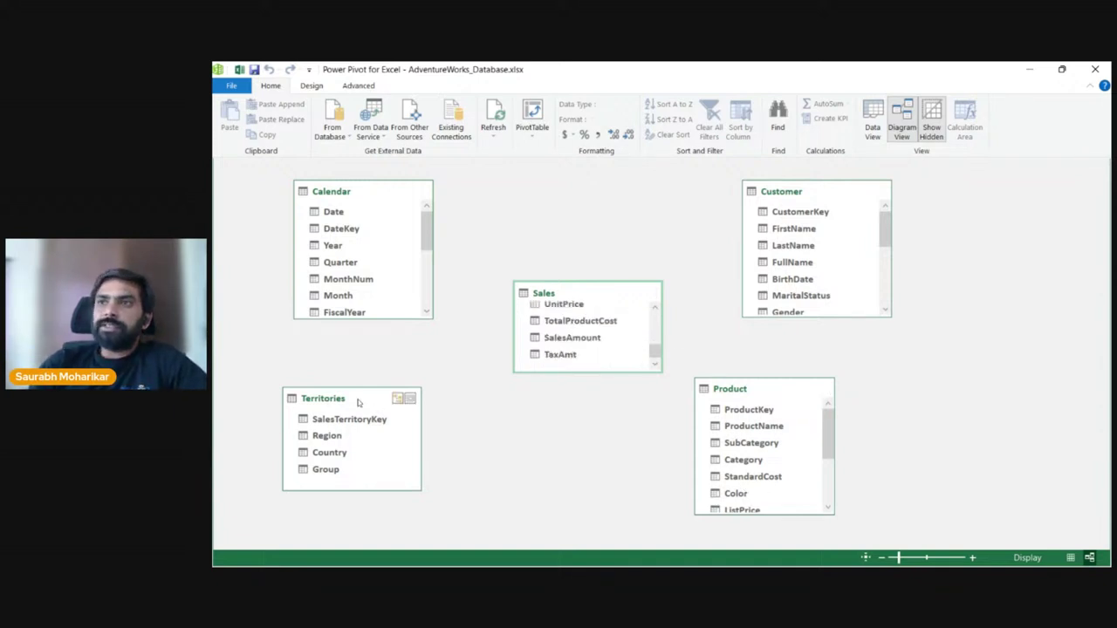
left_click(337, 439)
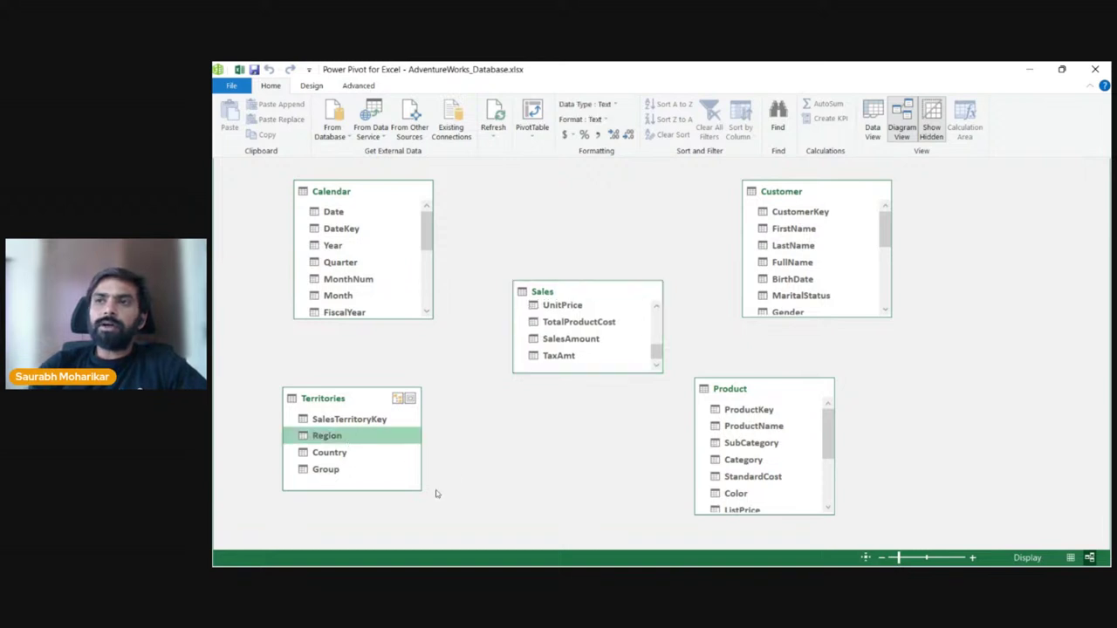
left_click(579, 340)
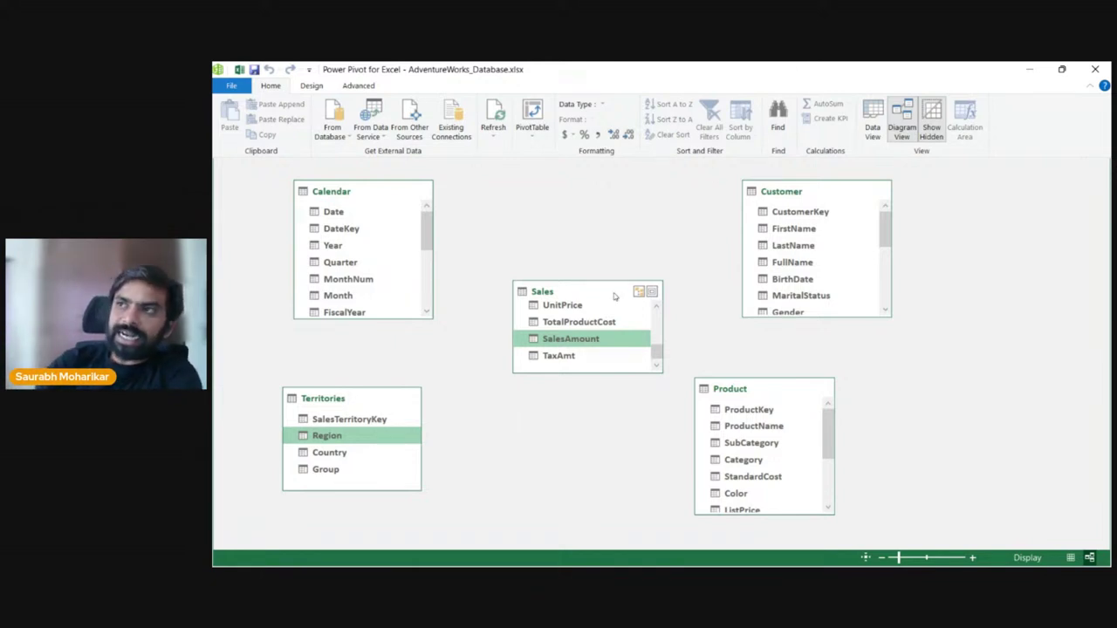
scroll(619, 353, "up", 3)
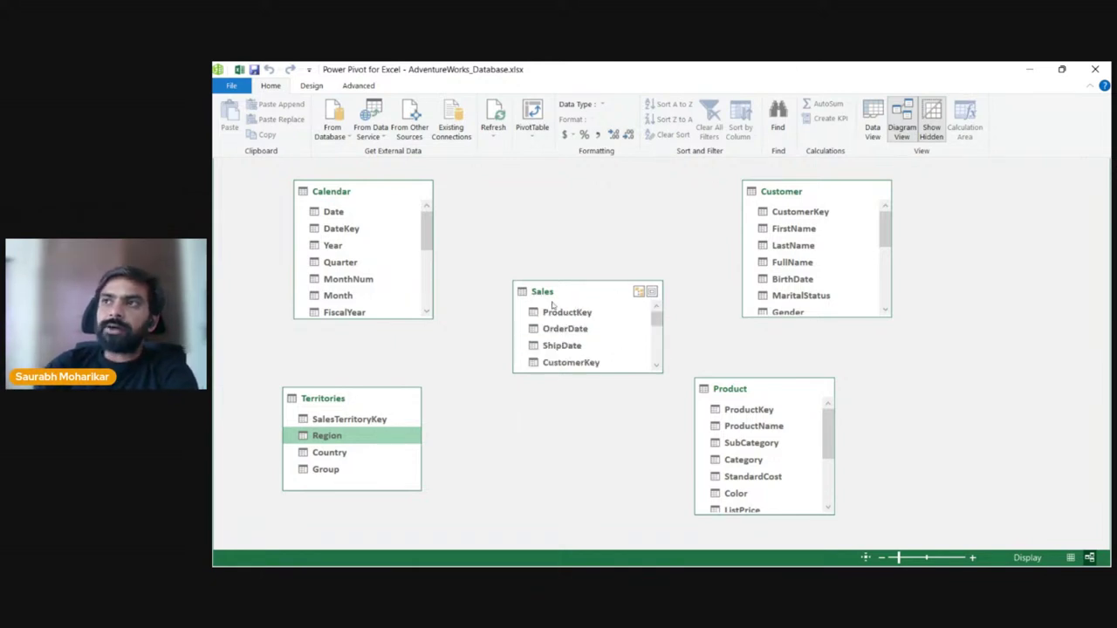
scroll(558, 321, "down", 4)
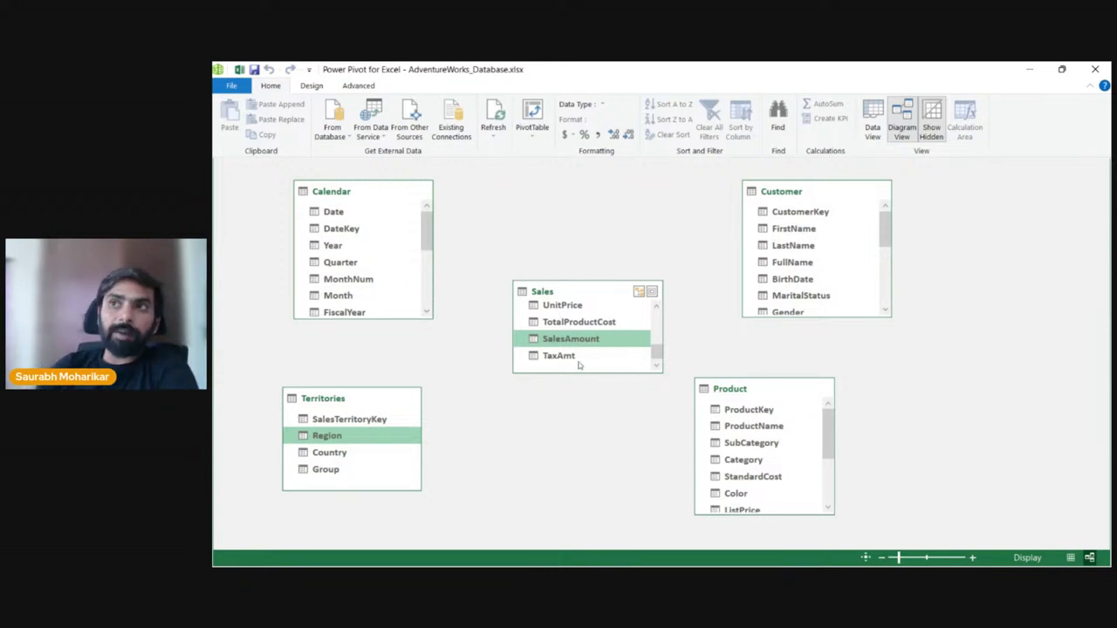
scroll(578, 365, "up", 5)
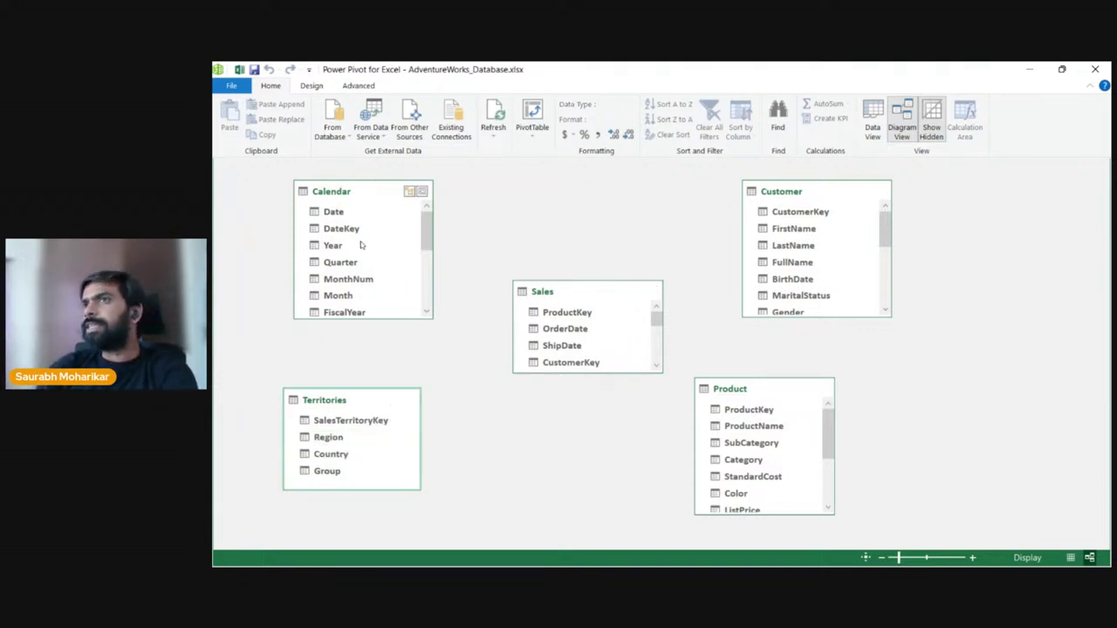
left_click(349, 421)
scroll(615, 350, "down", 1)
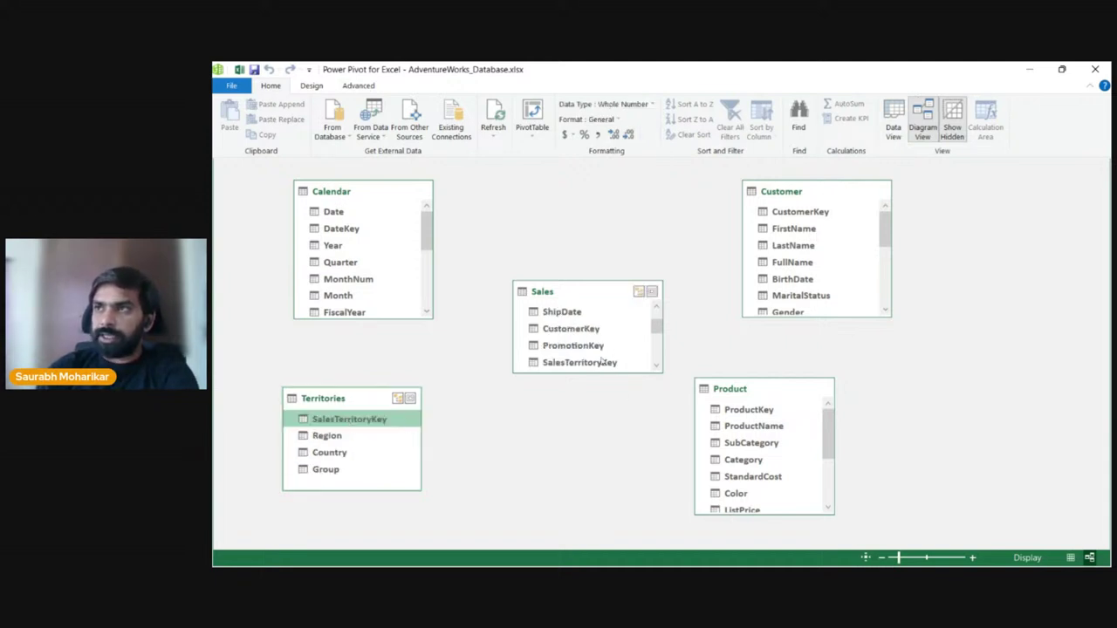
left_click(603, 361)
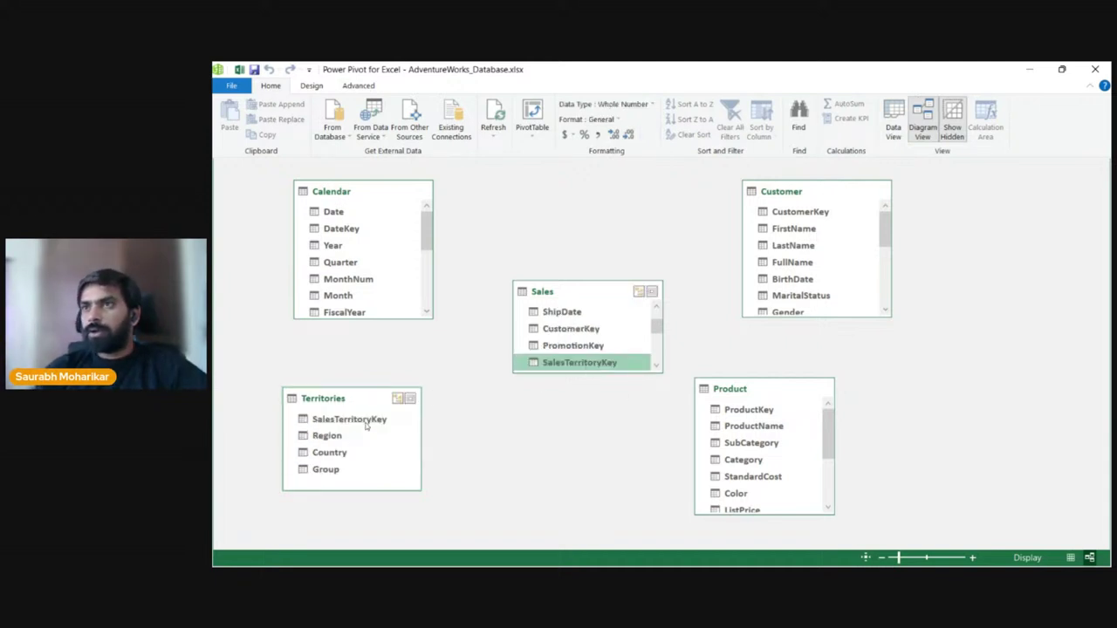
left_click(367, 424)
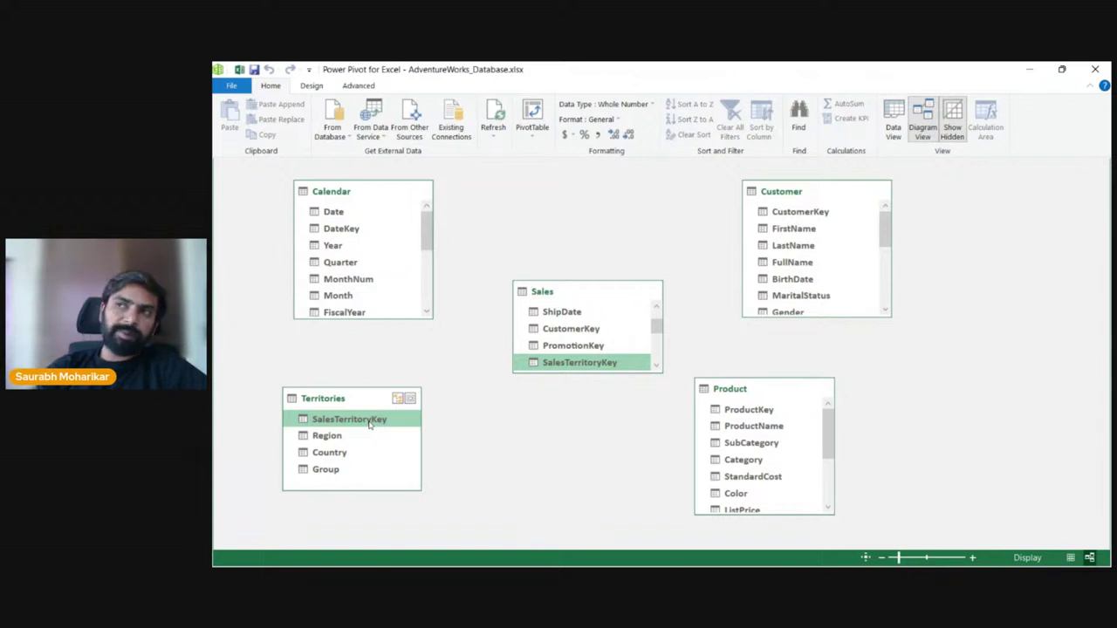
left_click_drag(367, 419, 548, 325)
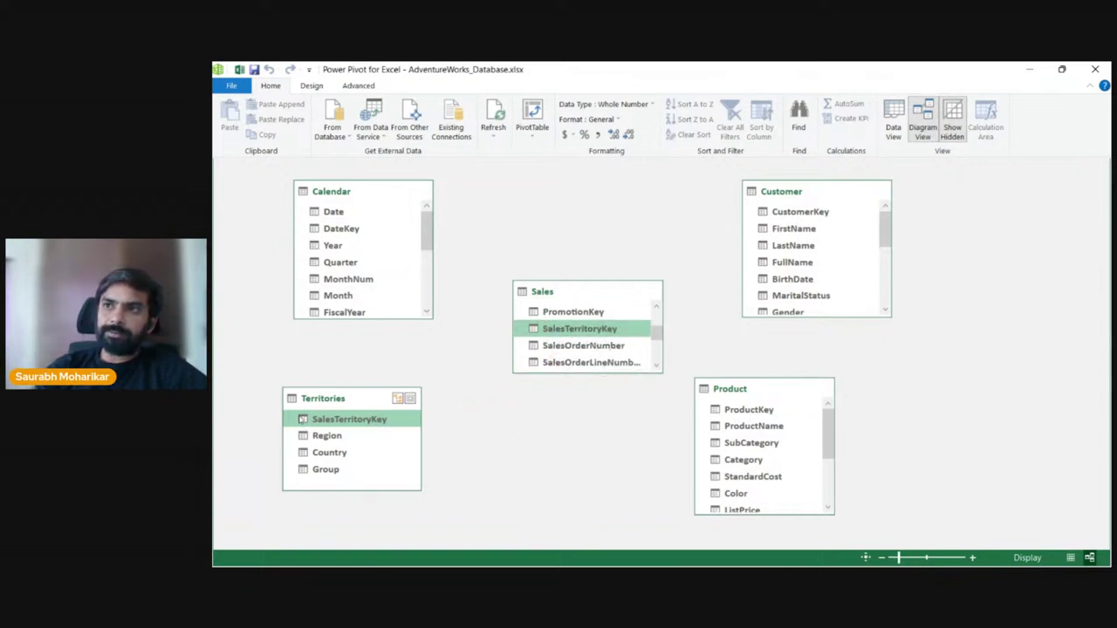
left_click_drag(302, 418, 593, 327)
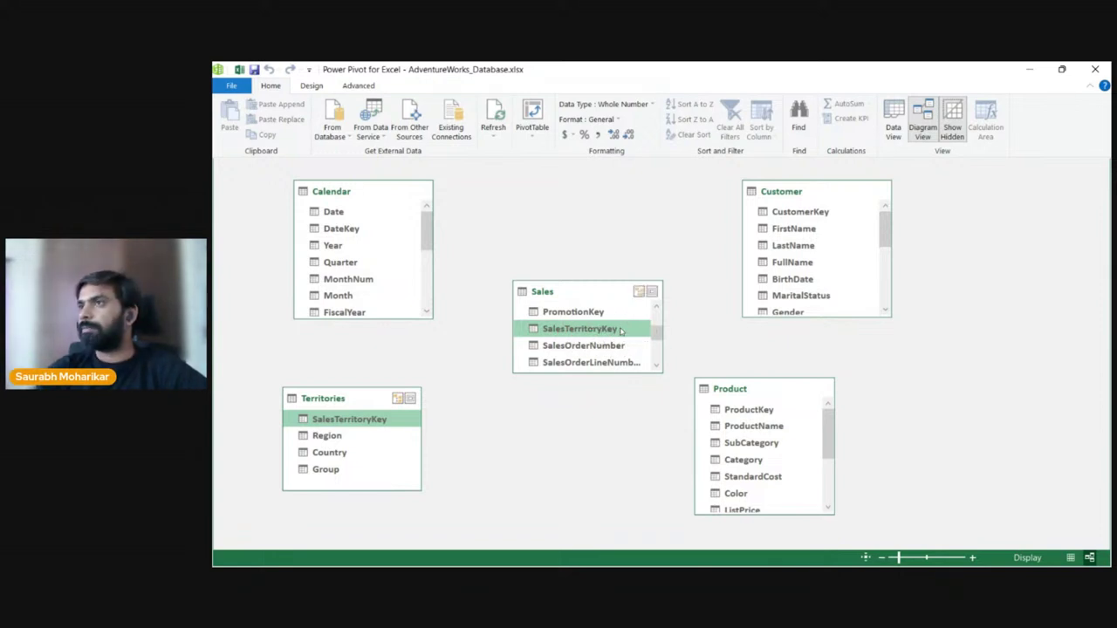
Step: Relate Territories' SalesTerritoryKey to the Sales table, then select the new relationship line
right_click(404, 420)
left_click(469, 430)
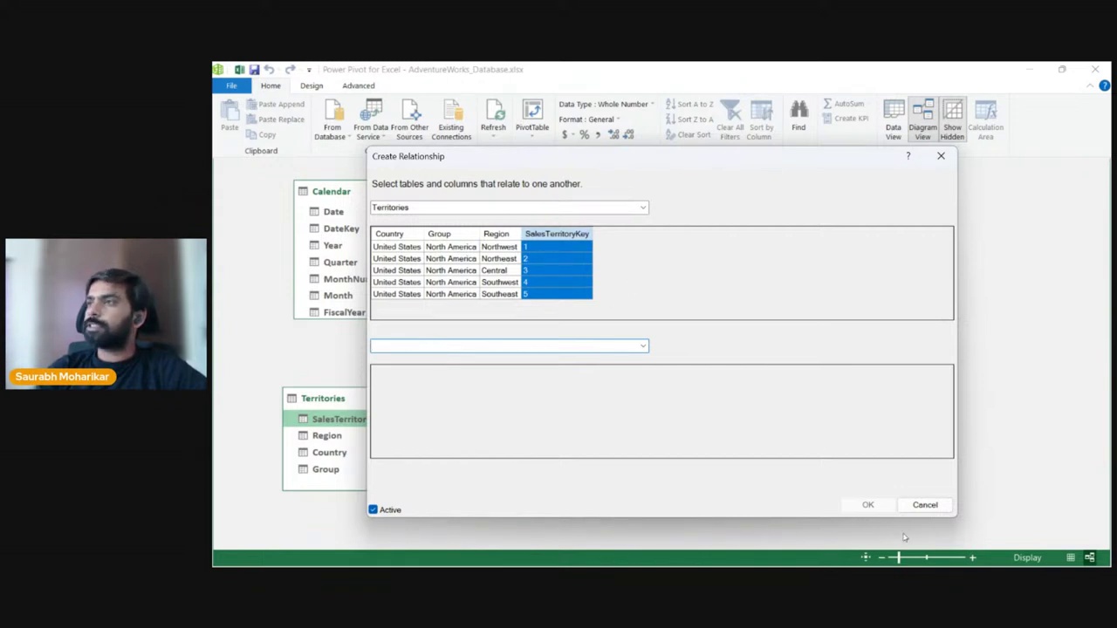
left_click(644, 346)
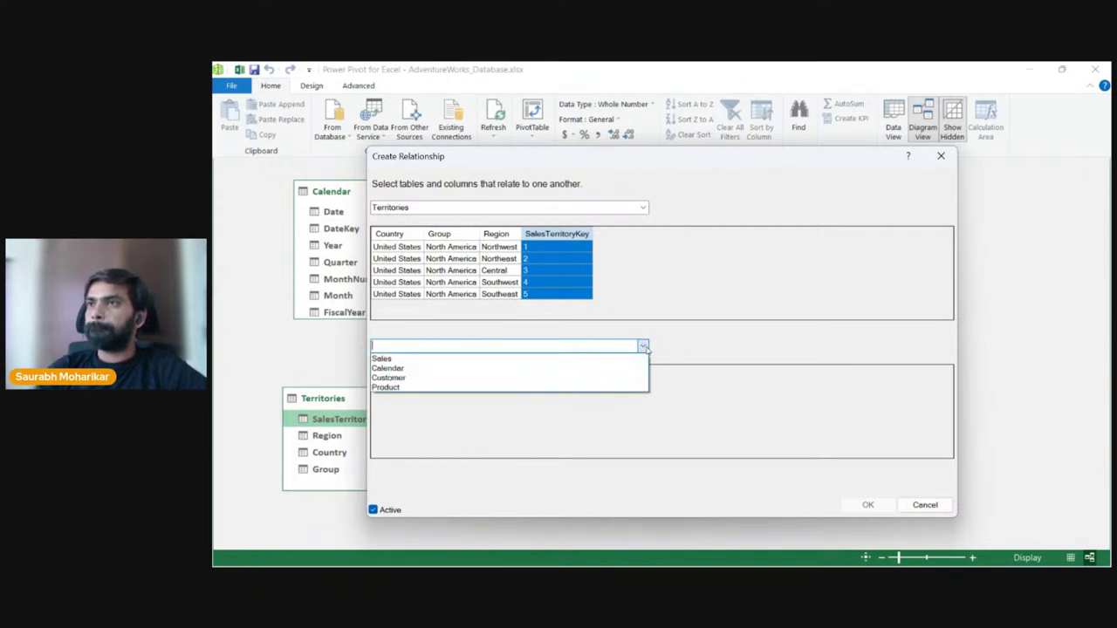
left_click(473, 359)
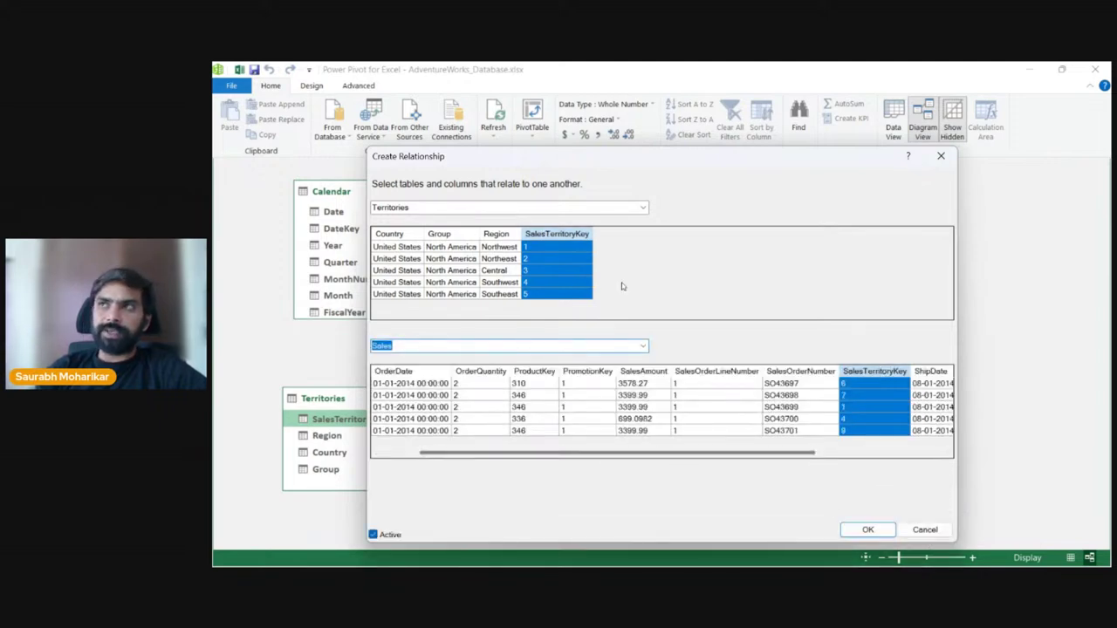
left_click(862, 530)
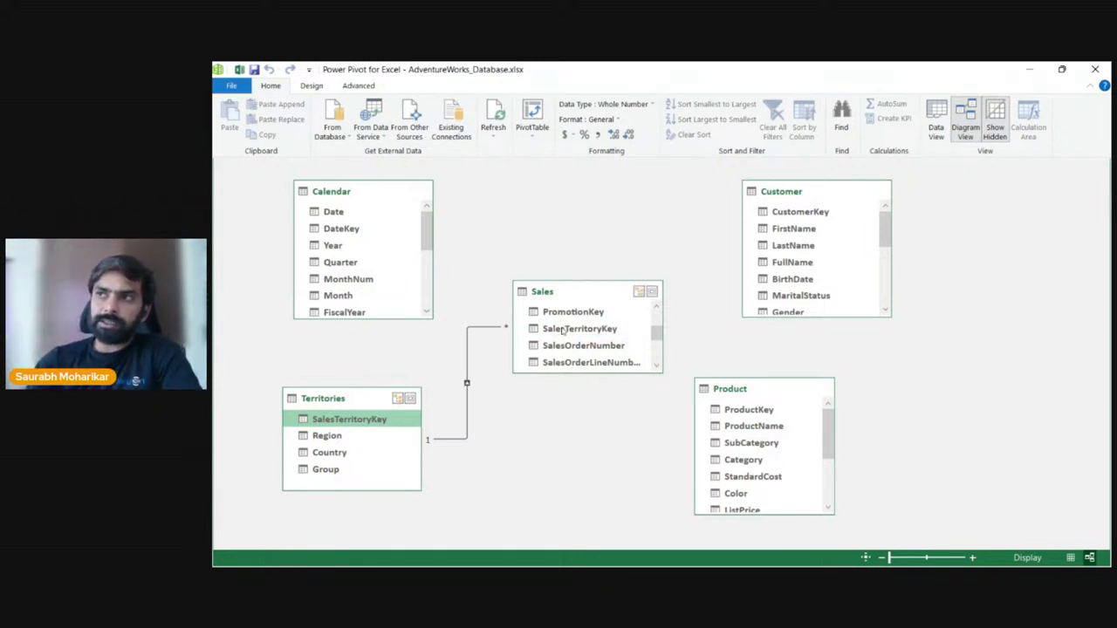
left_click(467, 422)
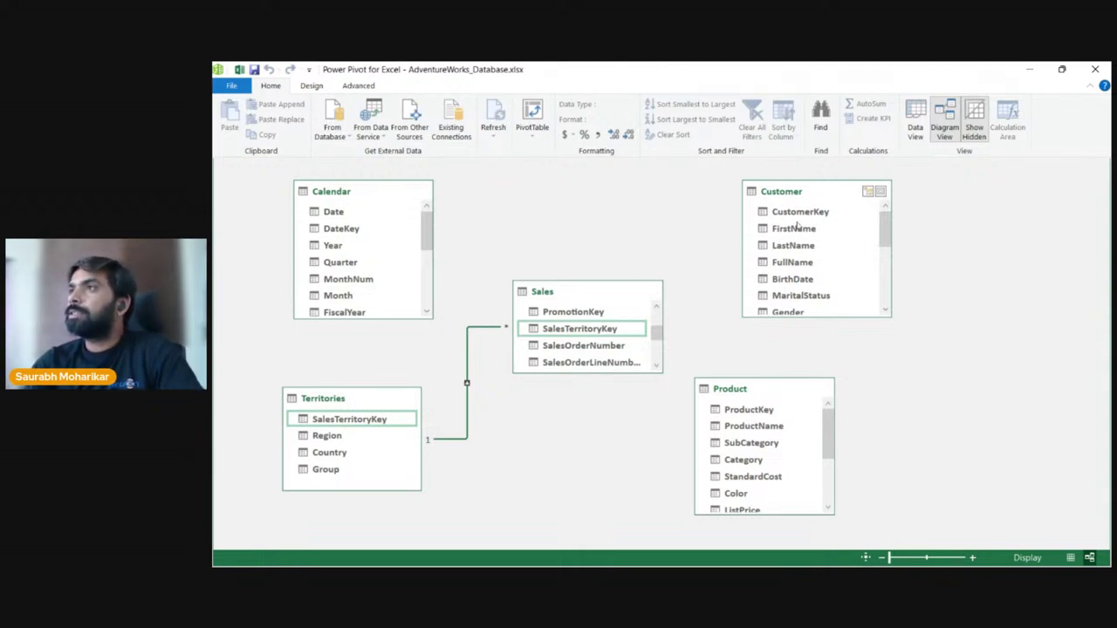
Step: Create a relationship from the Sales table to Customer, keeping CustomerKey as the matching column
left_click(599, 295)
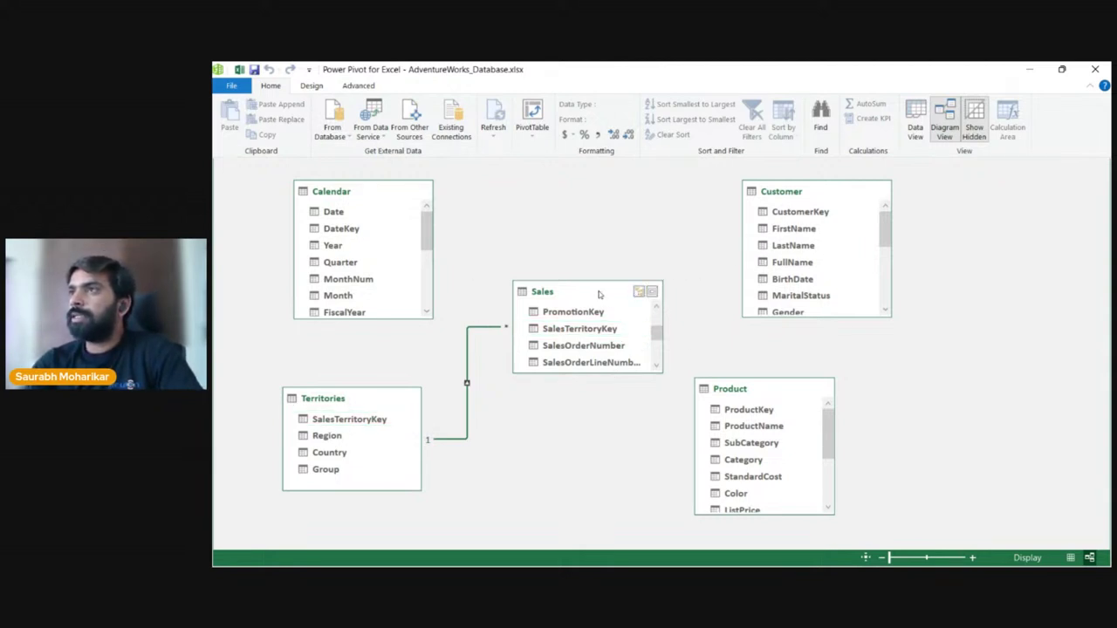
right_click(601, 294)
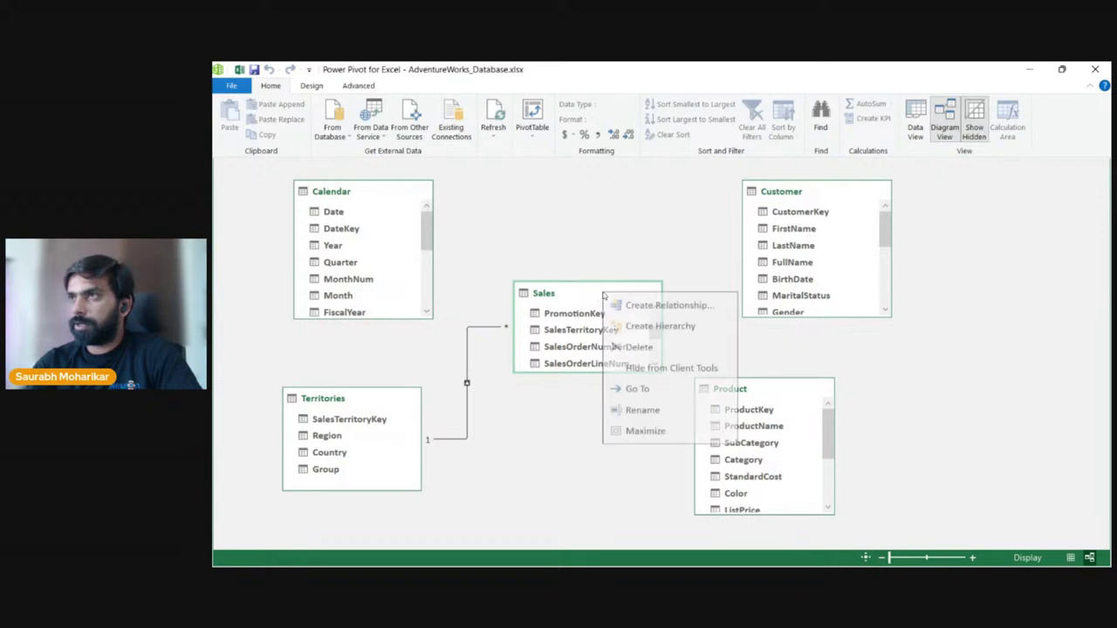
left_click(659, 304)
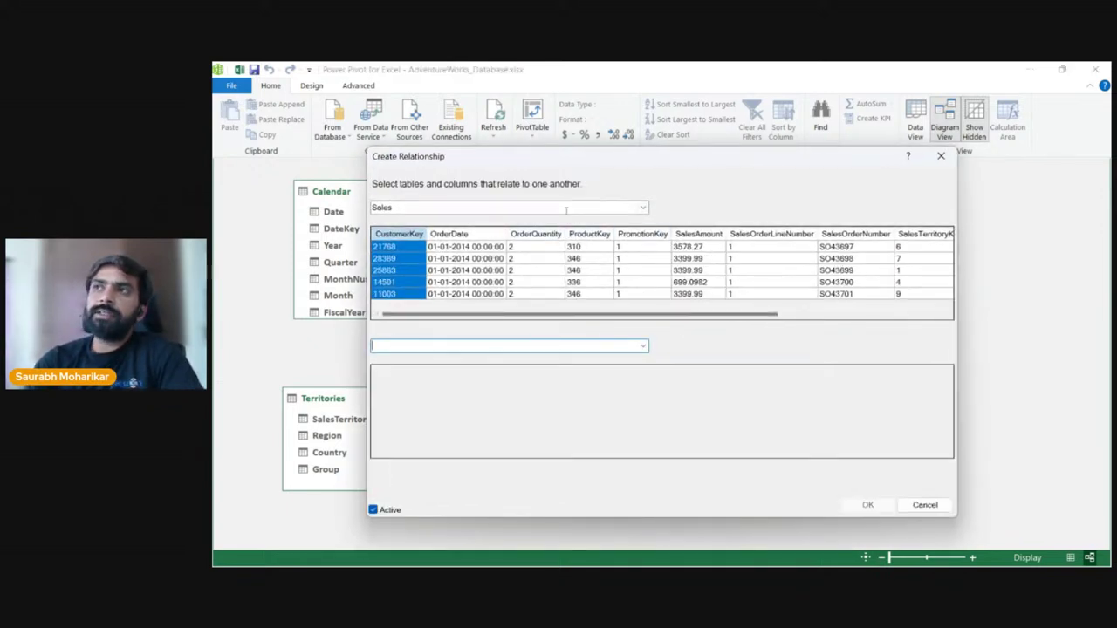
left_click(643, 346)
left_click(565, 370)
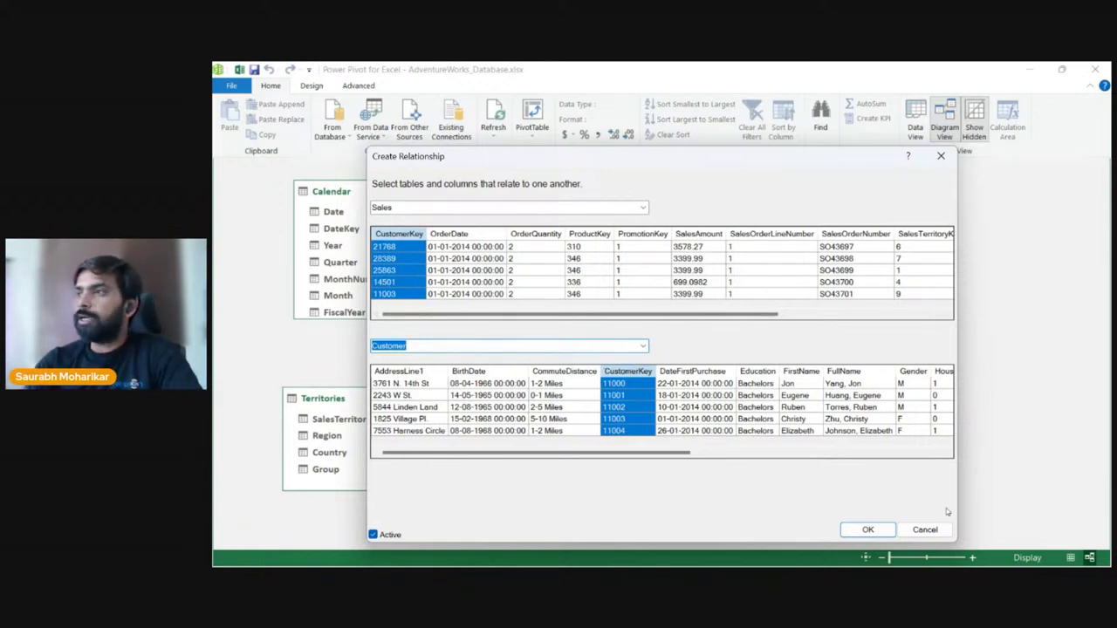
left_click(868, 530)
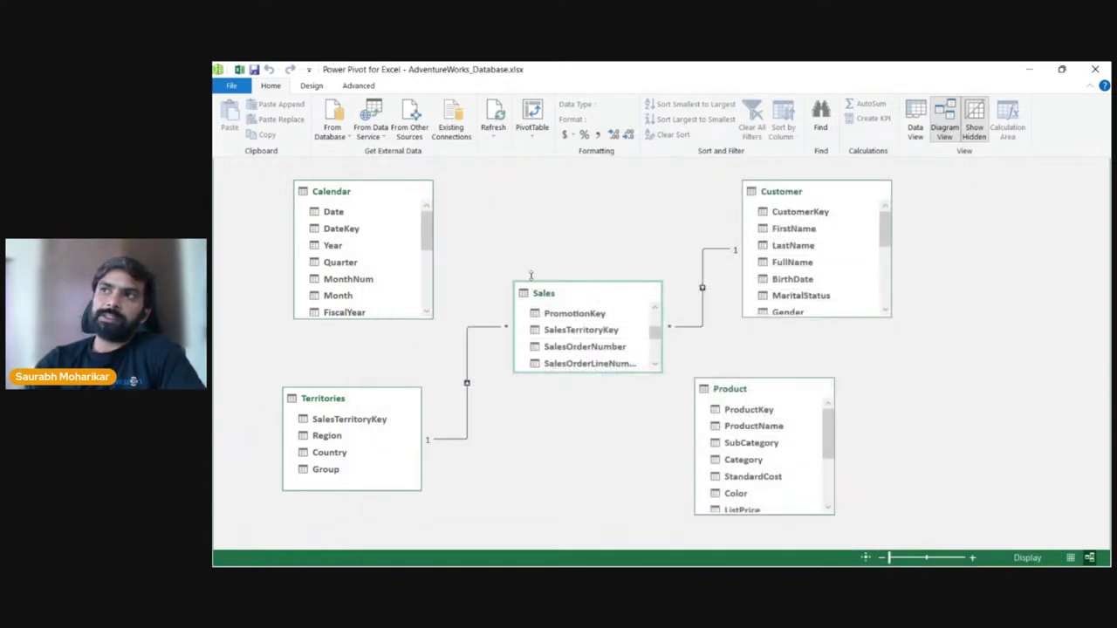
Step: Relate the Product table to Sales by matching the ProductKey columns in both tables
right_click(763, 394)
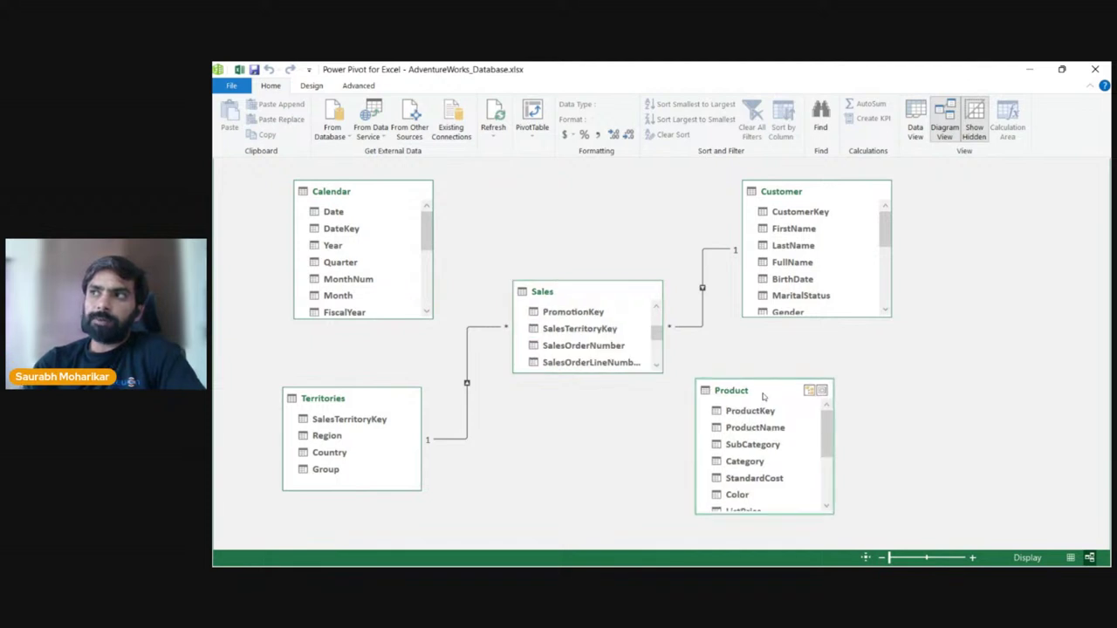
left_click(836, 410)
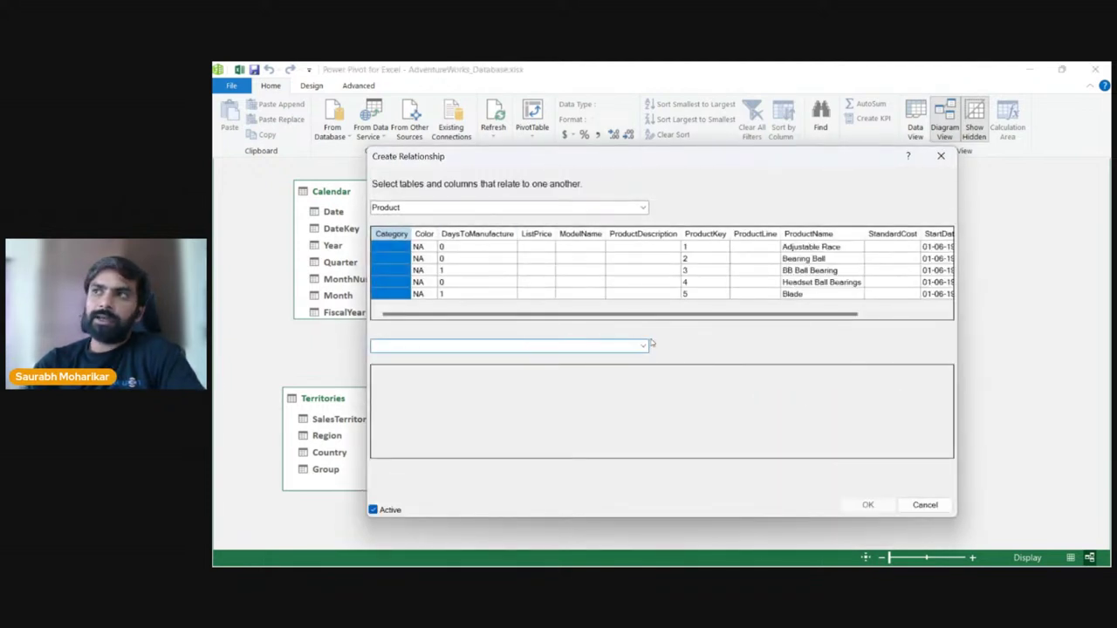
left_click(646, 345)
left_click(577, 355)
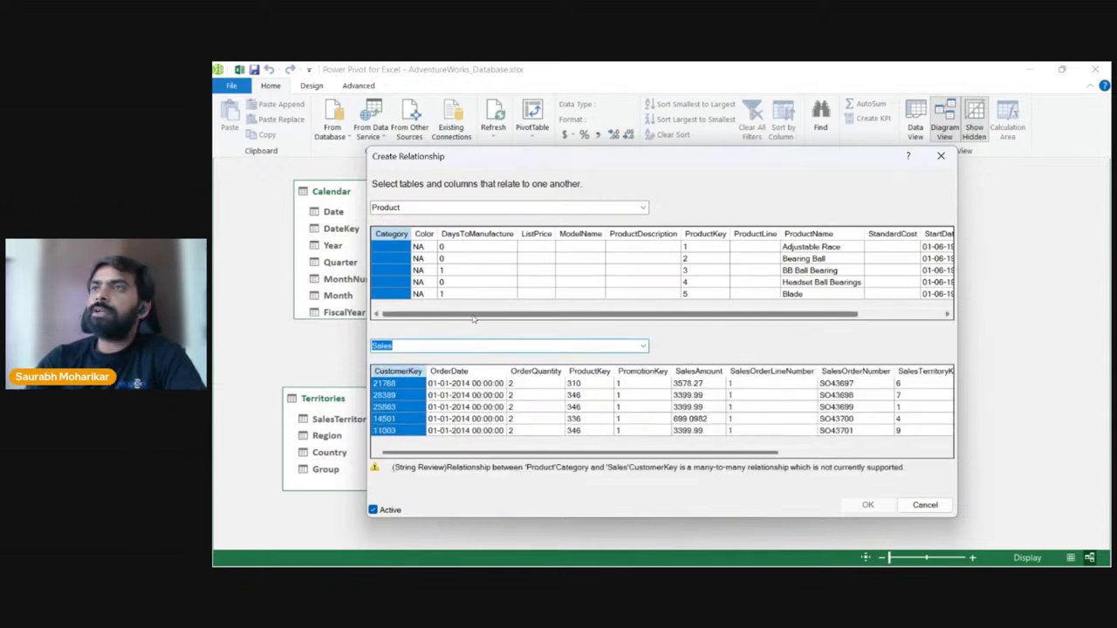
left_click_drag(624, 315, 476, 314)
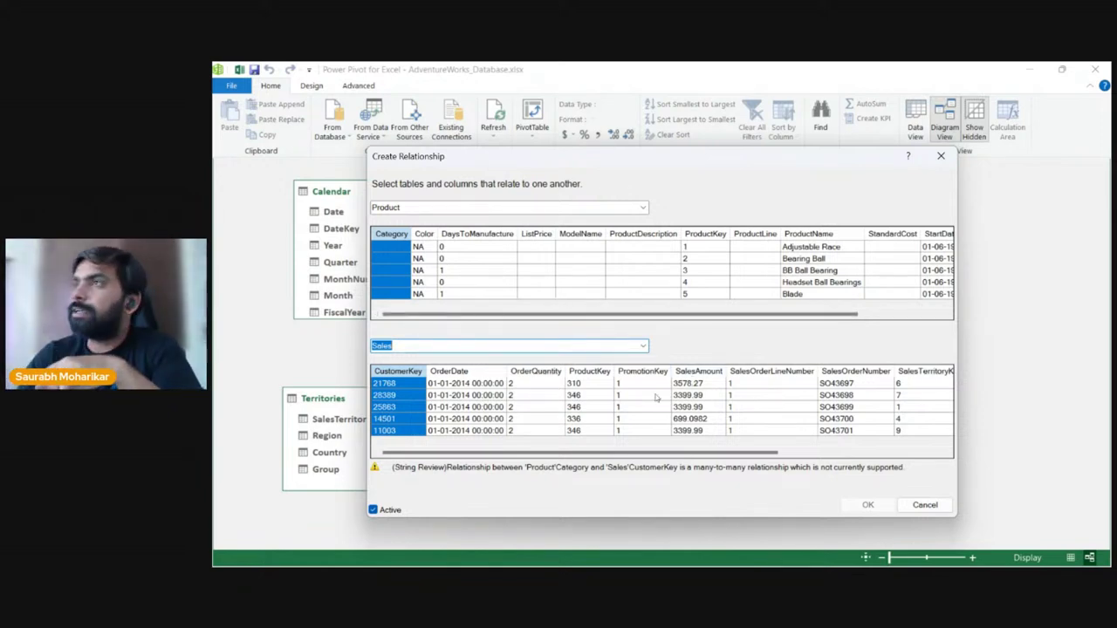
left_click(708, 235)
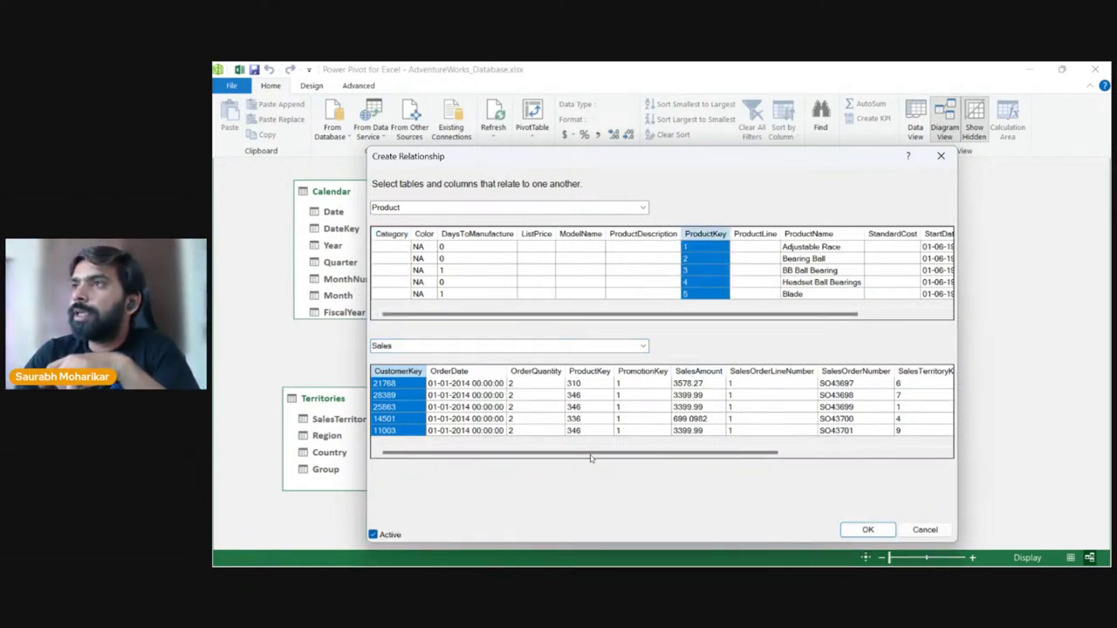
left_click(590, 371)
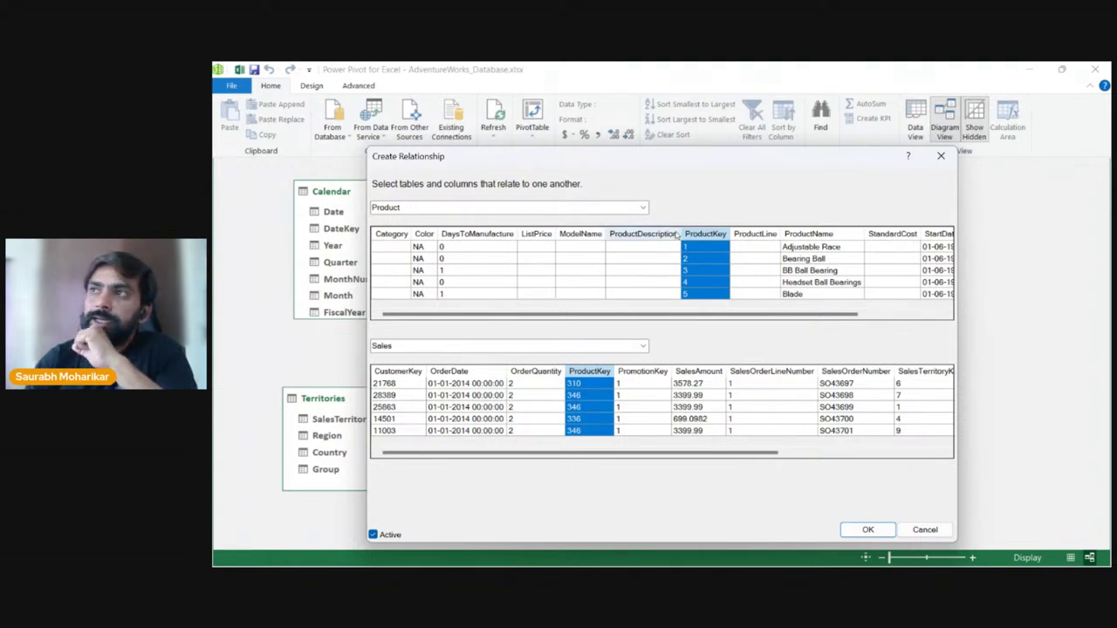
left_click(876, 532)
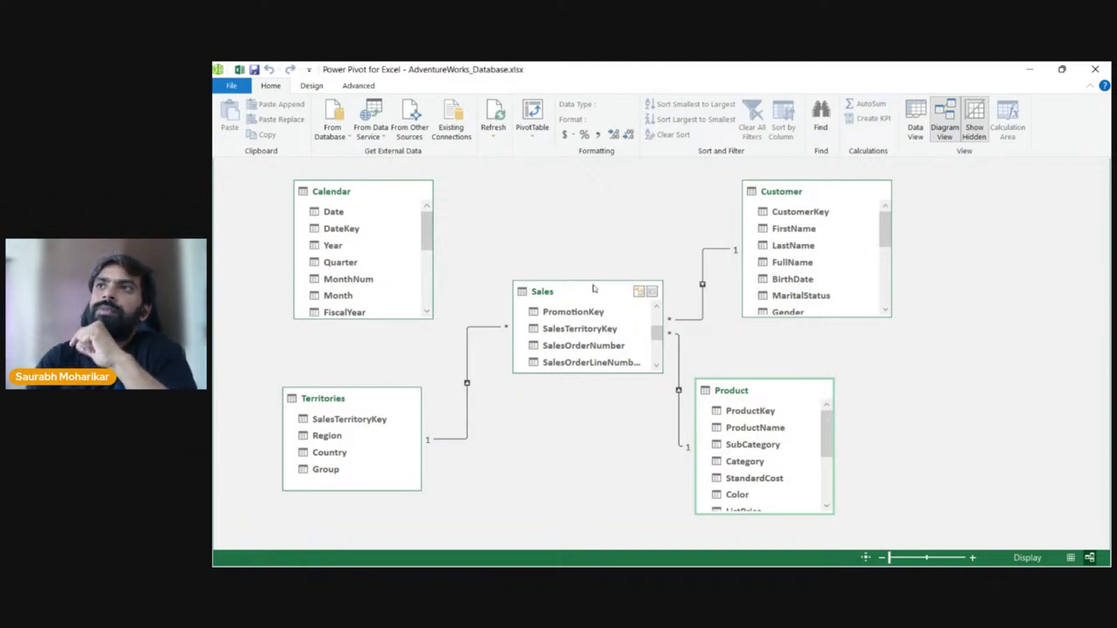
left_click(358, 216)
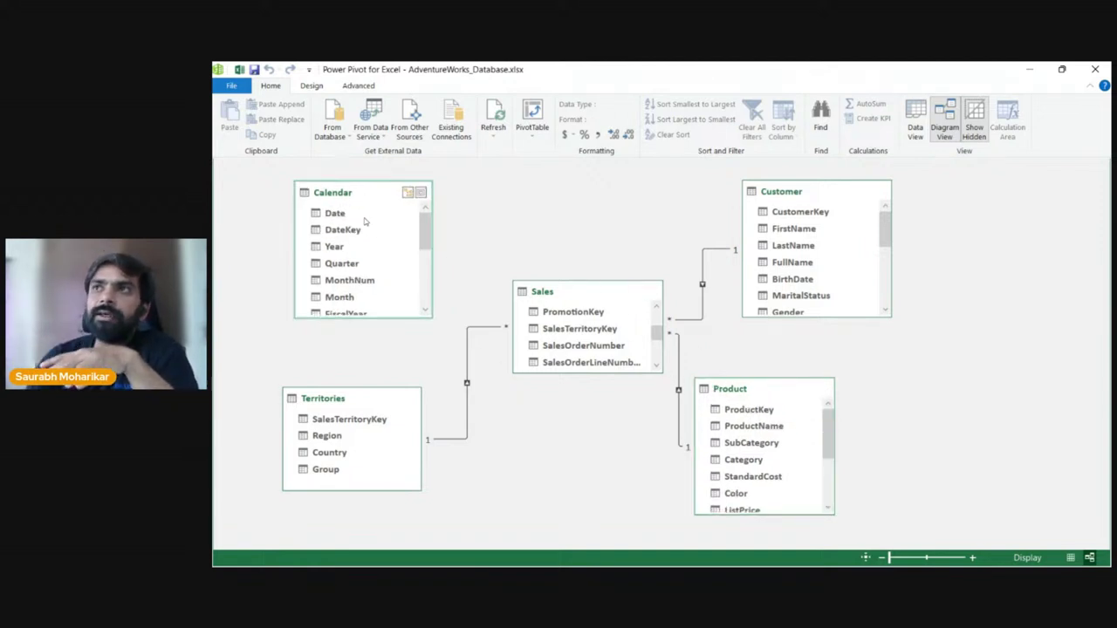
left_click(339, 214)
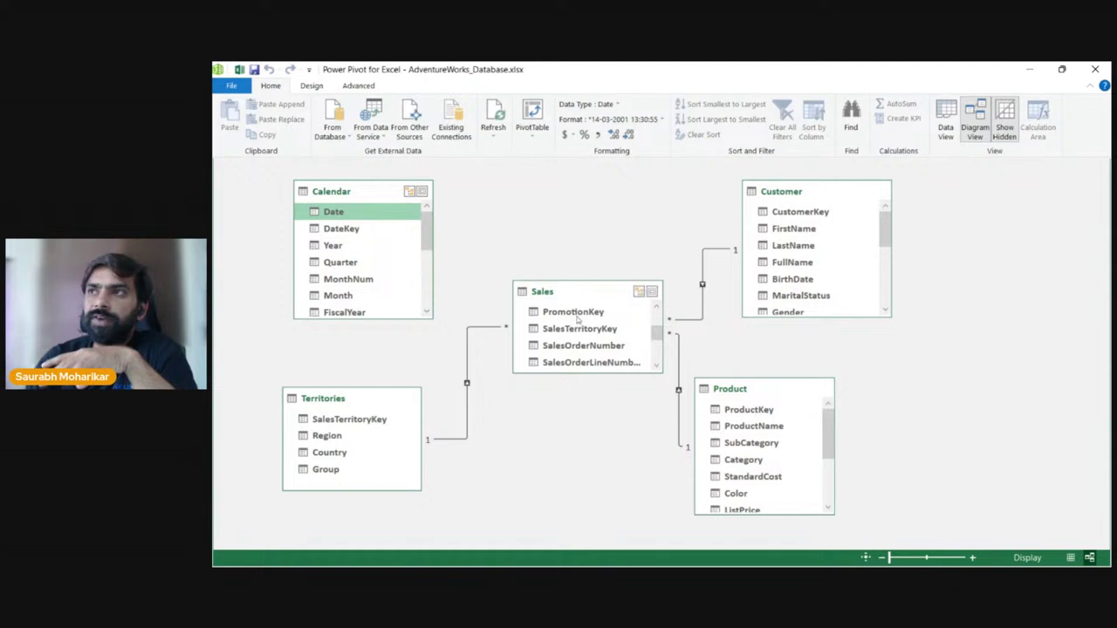
scroll(576, 323, "up", 2)
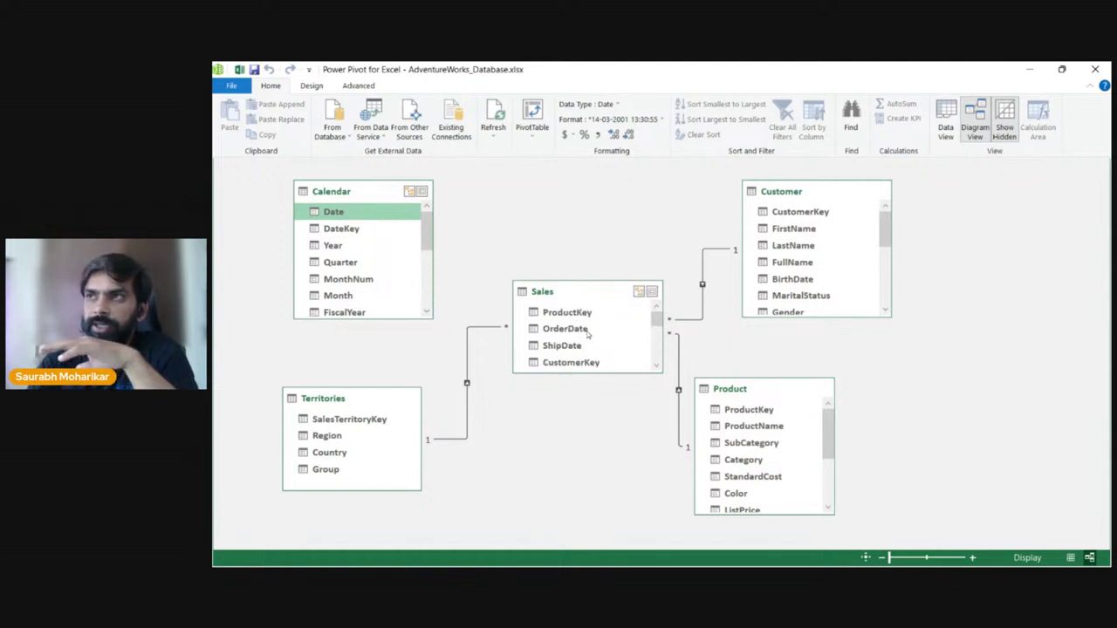
left_click(586, 333)
left_click(343, 215)
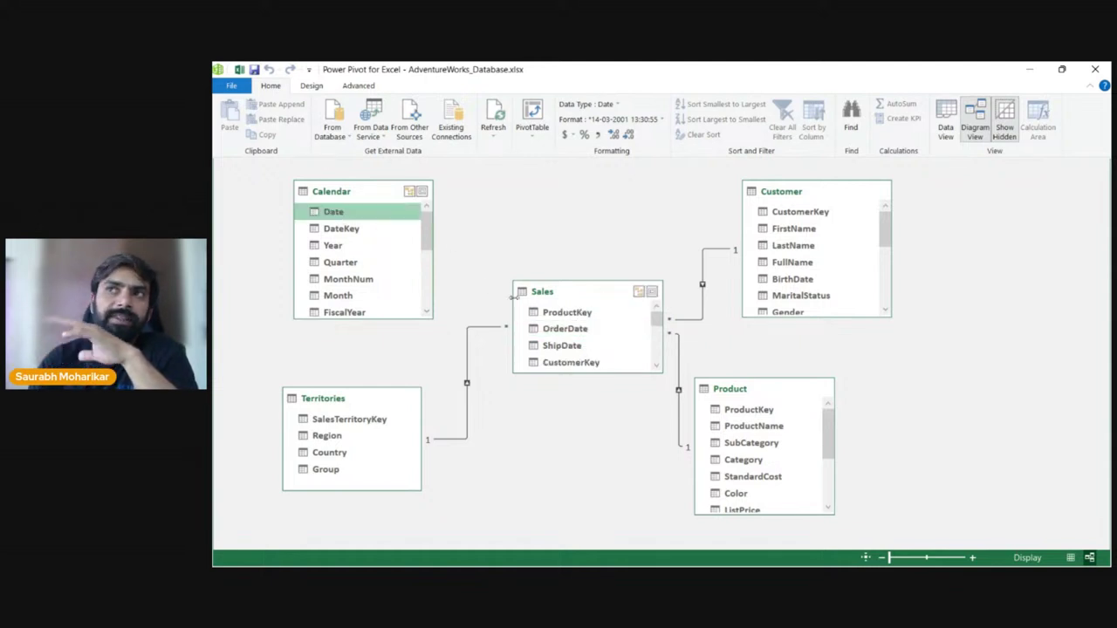
scroll(378, 289, "down", 5)
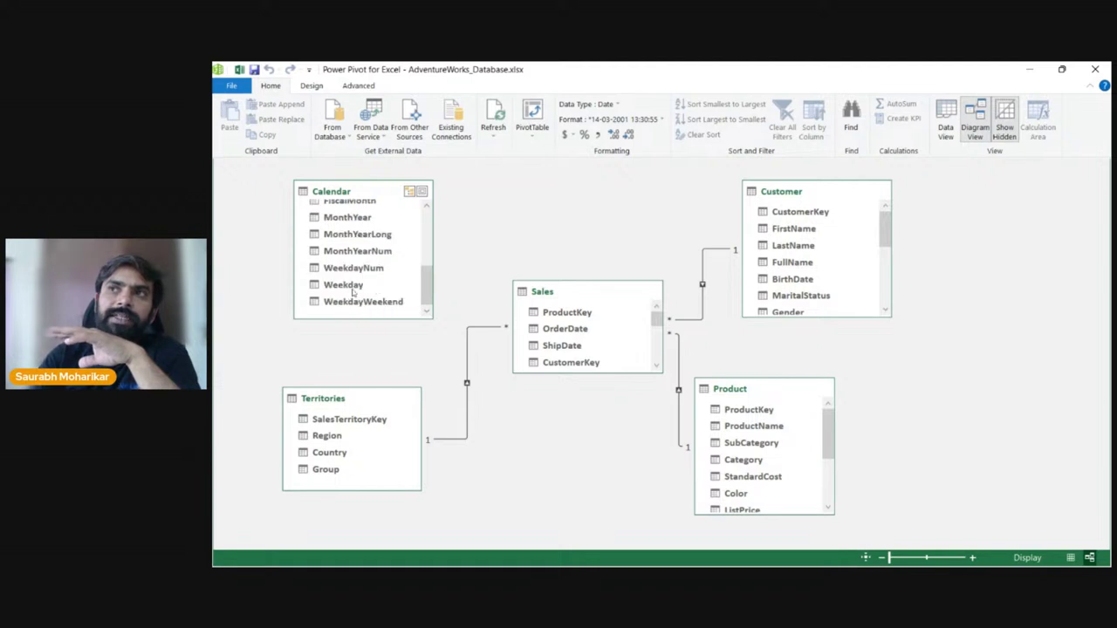
scroll(362, 313, "up", 5)
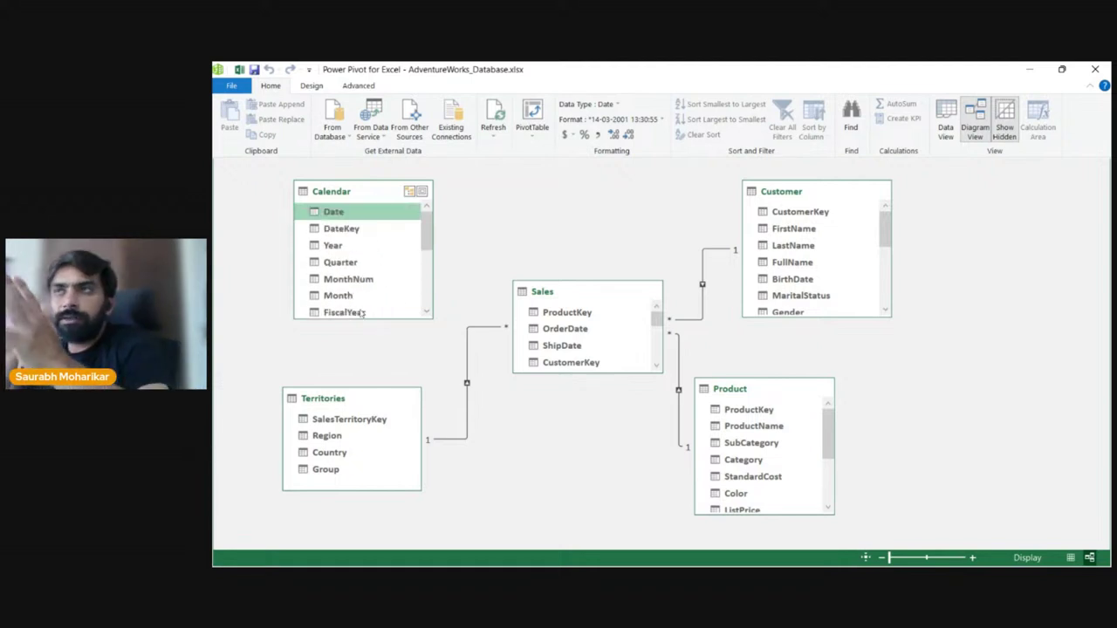
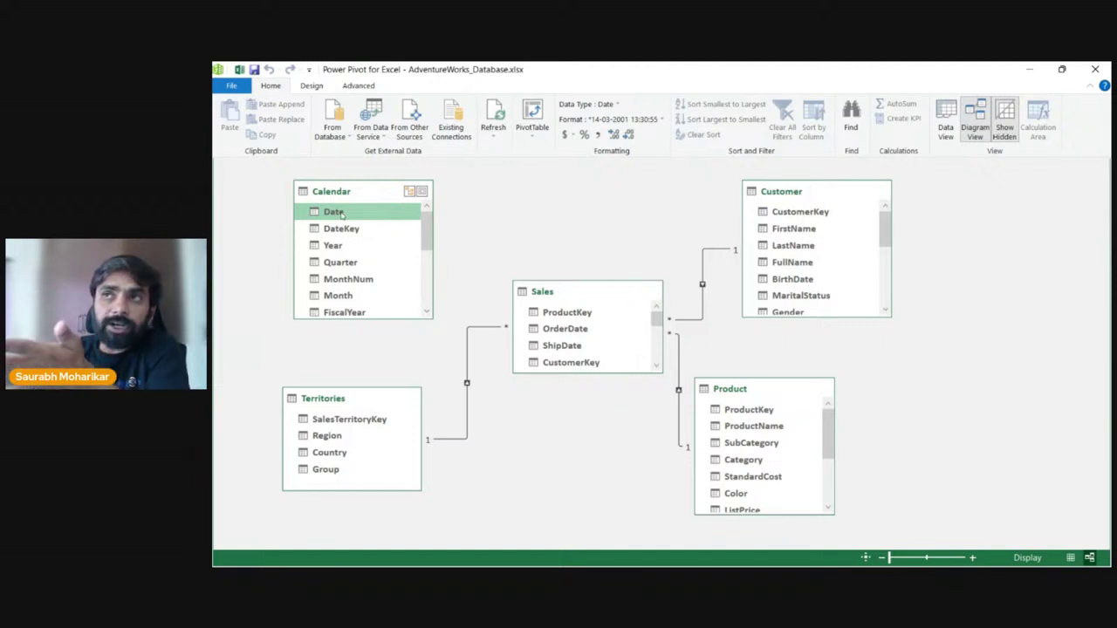
Step: Relate the Calendar table's Date column one-to-many to the Sales table's OrderDate column
left_click(563, 329)
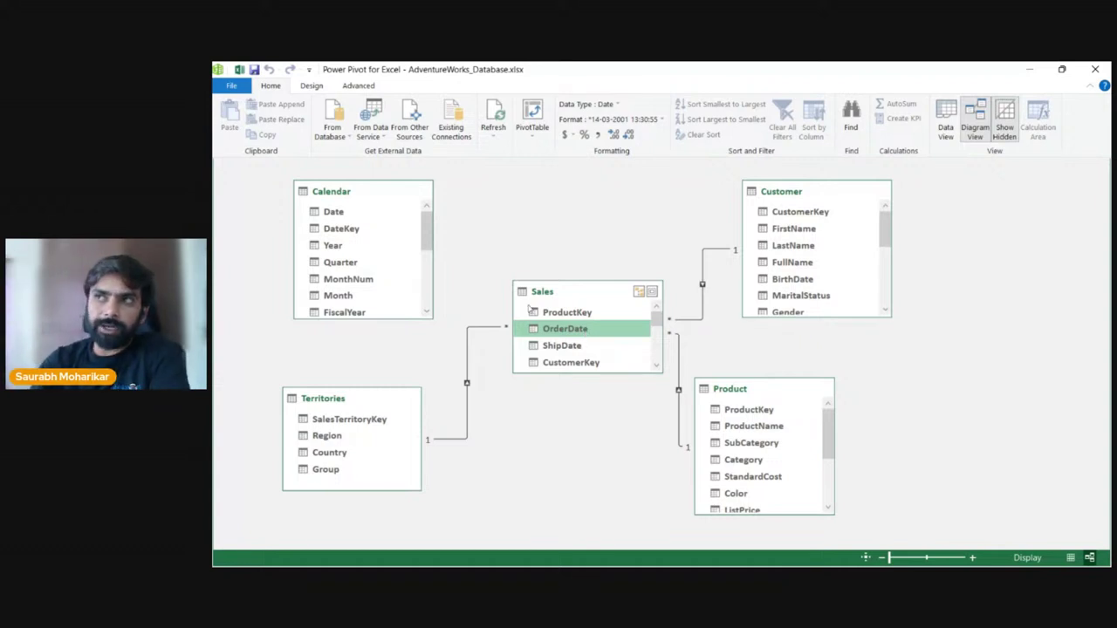
left_click(374, 193)
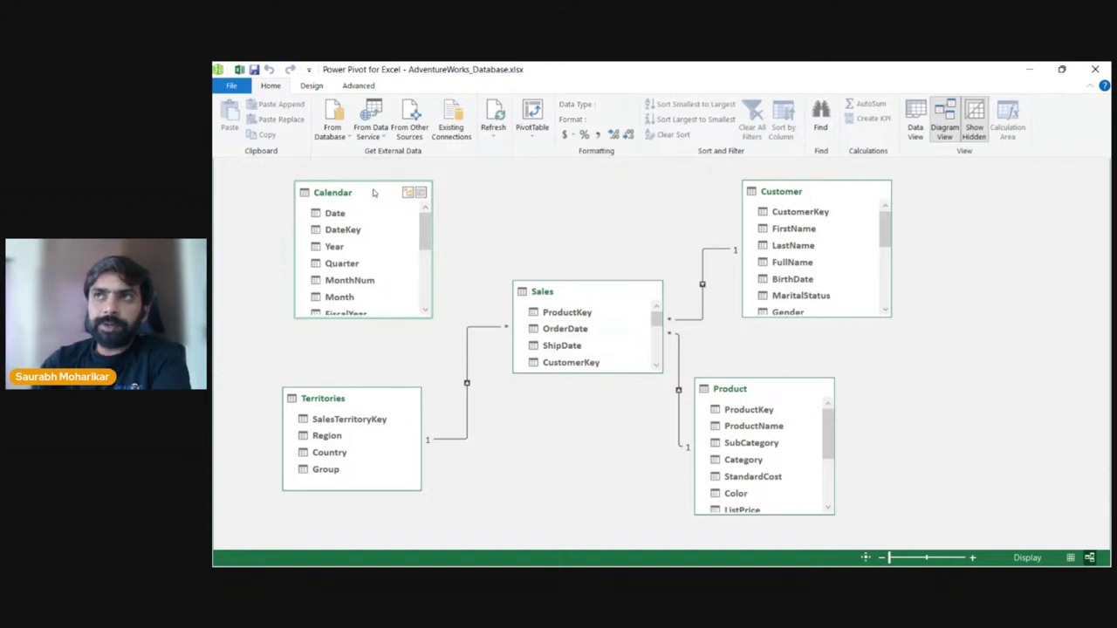
right_click(374, 193)
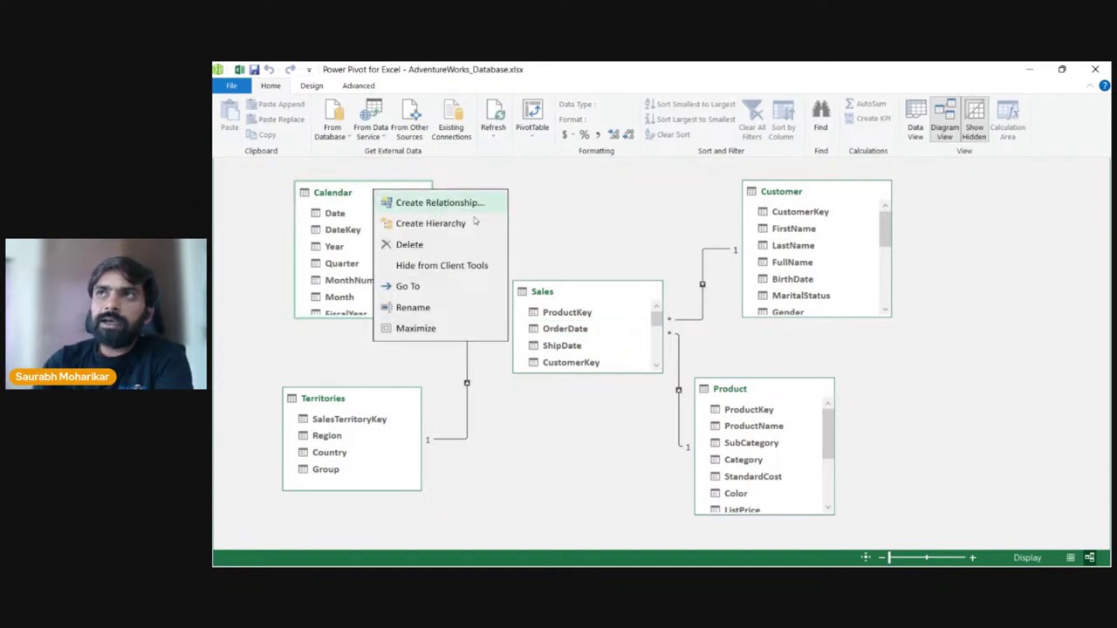
left_click(439, 204)
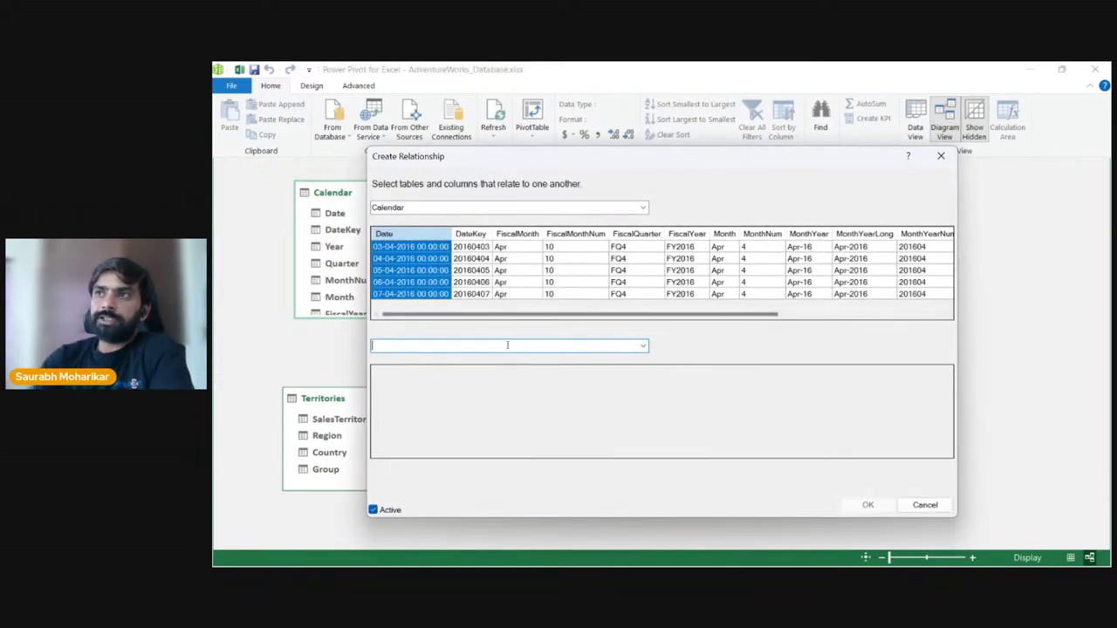
left_click(643, 346)
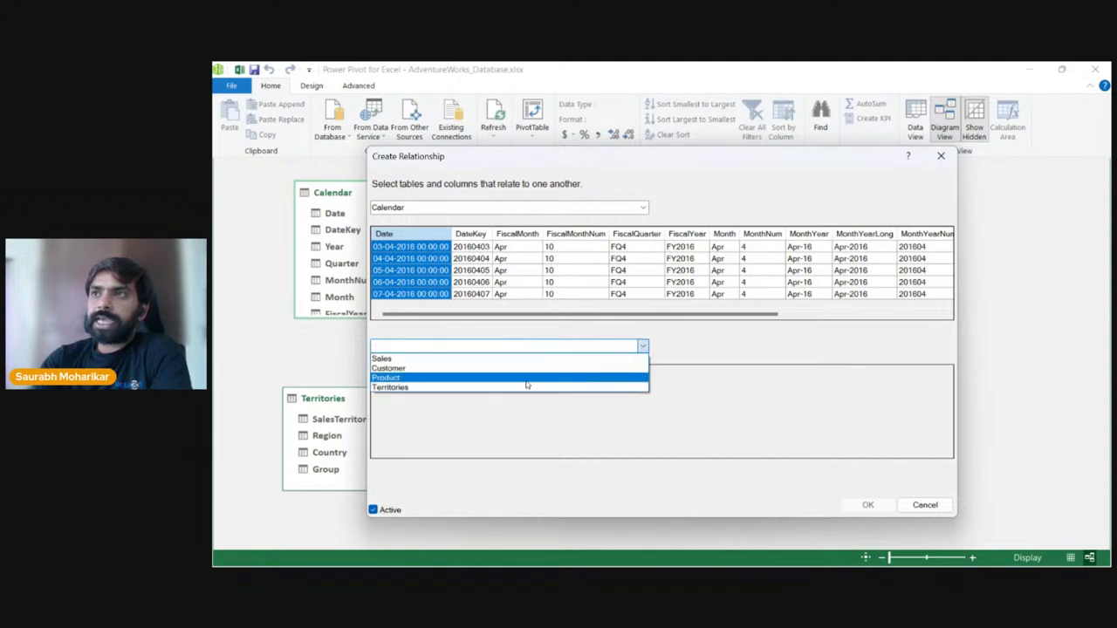
left_click(507, 360)
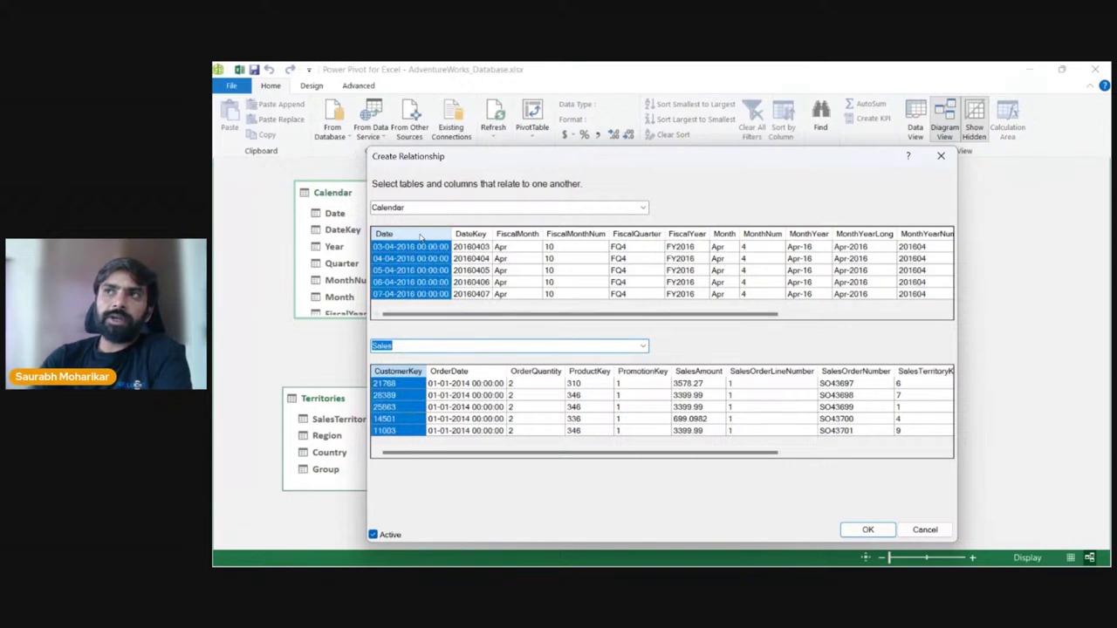
left_click(458, 374)
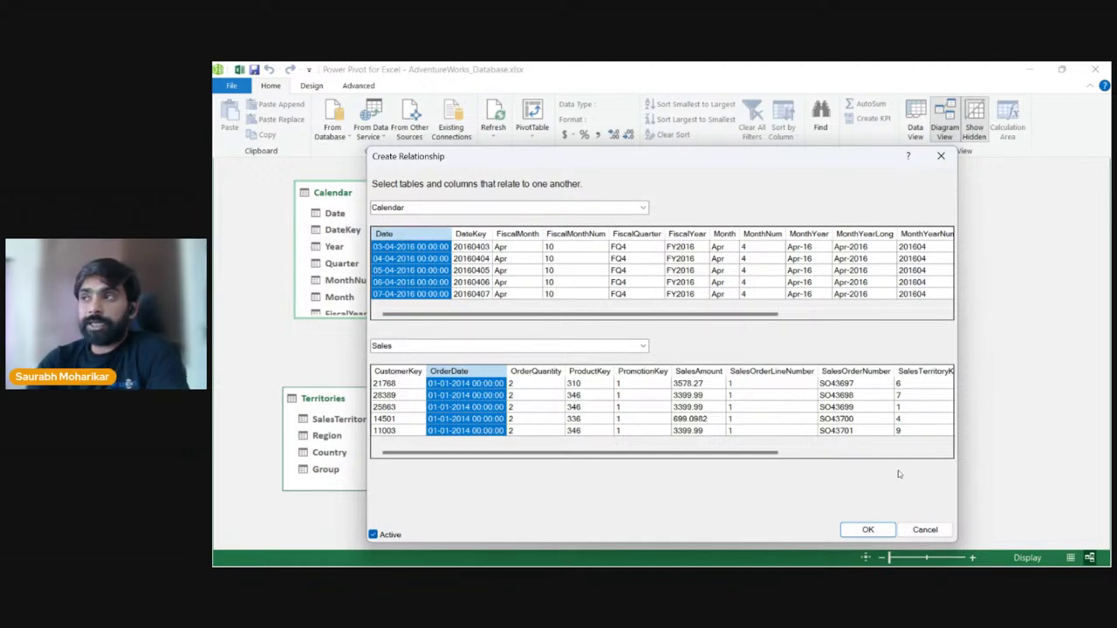
left_click(866, 530)
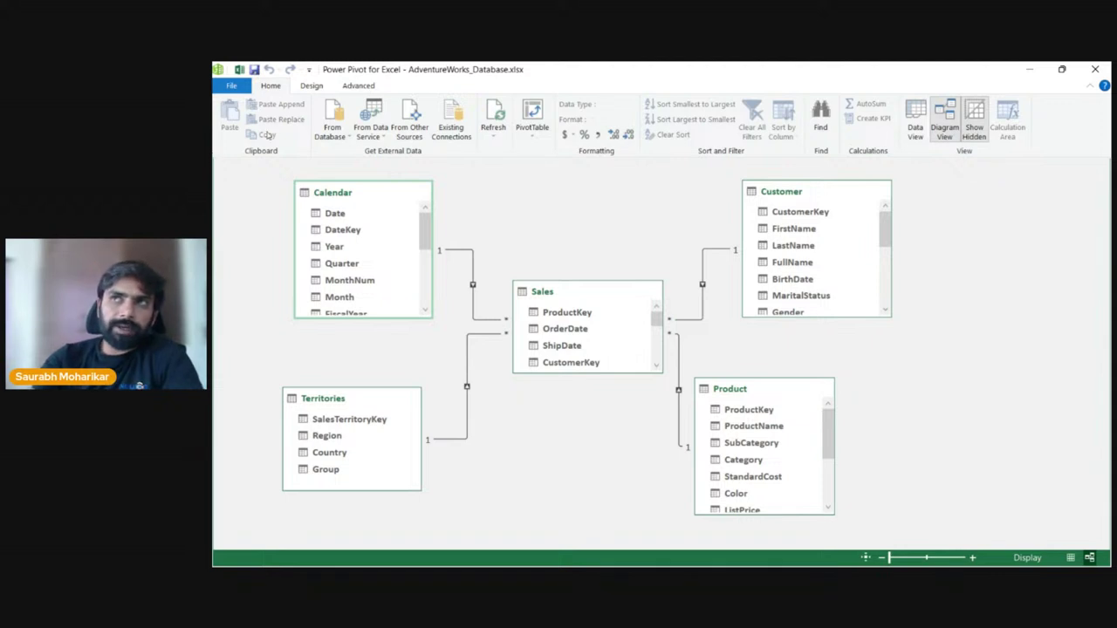
Step: Leave Power Pivot and add a new blank worksheet after the Territory sheet
left_click(231, 86)
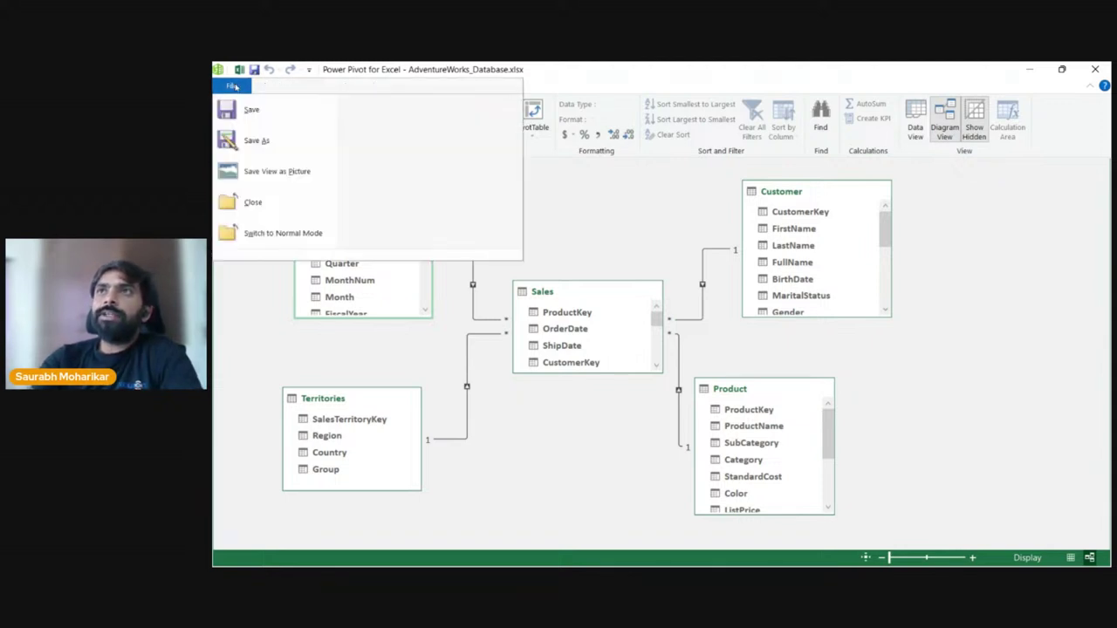
left_click(531, 241)
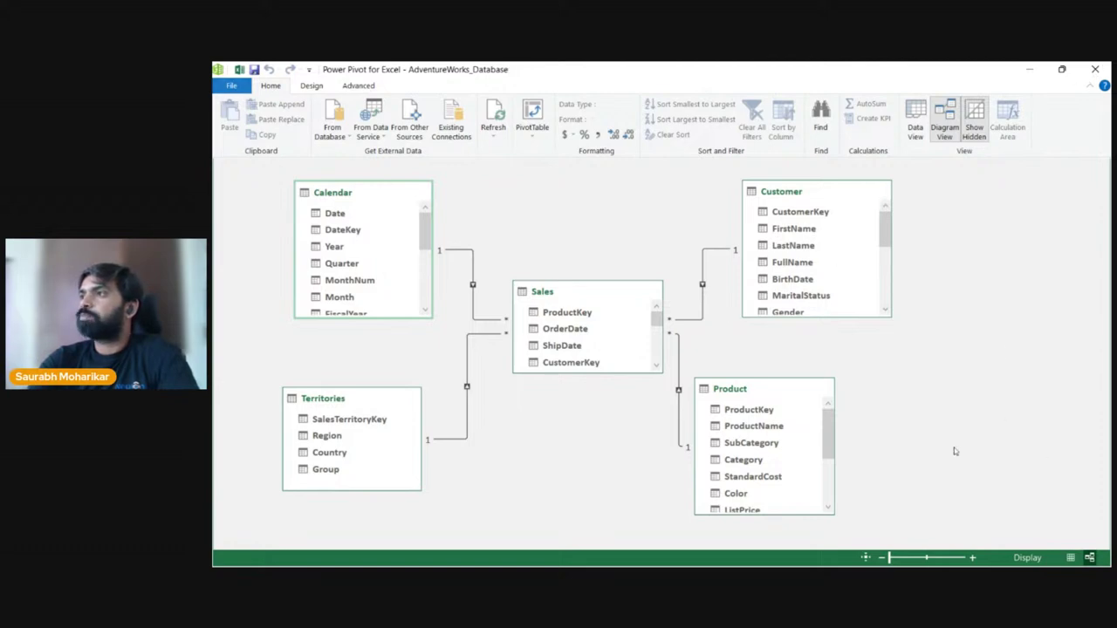
left_click(1096, 69)
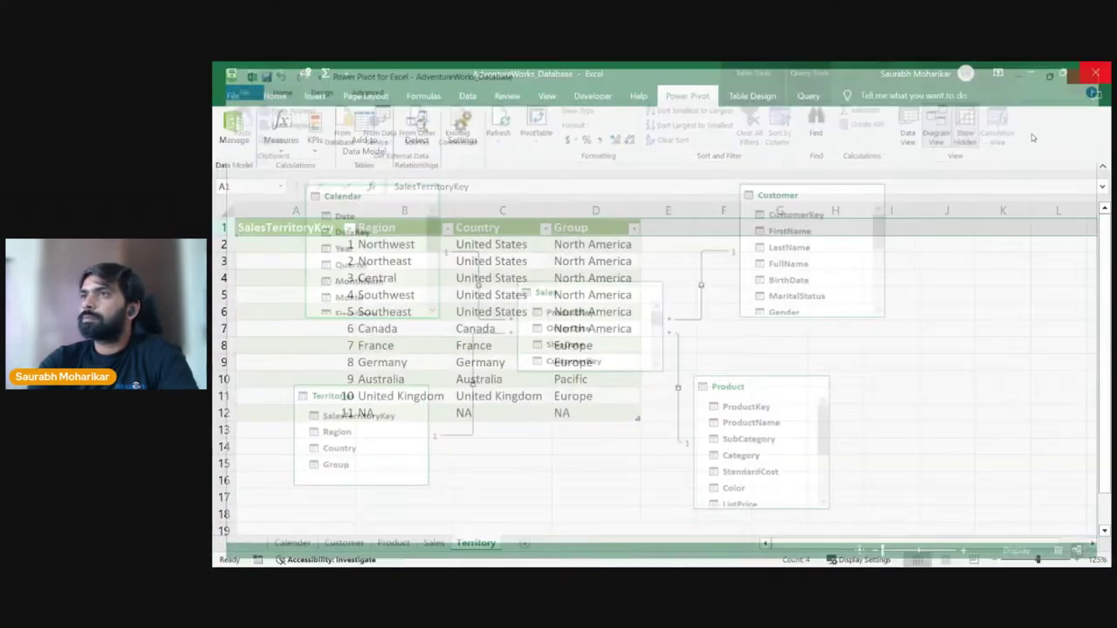
left_click(530, 295)
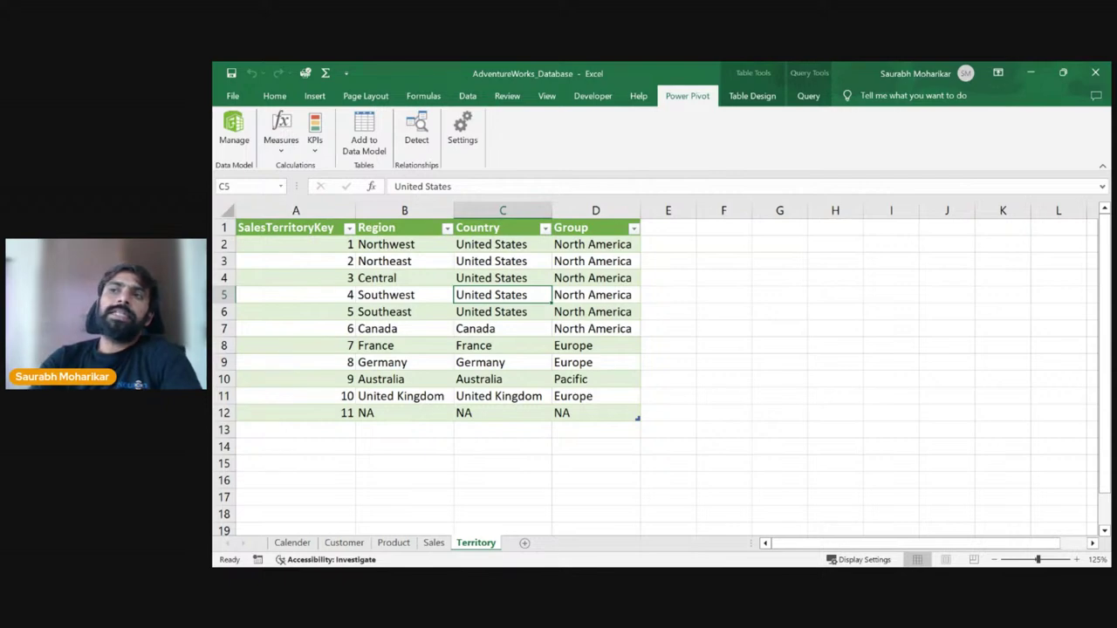
left_click(524, 544)
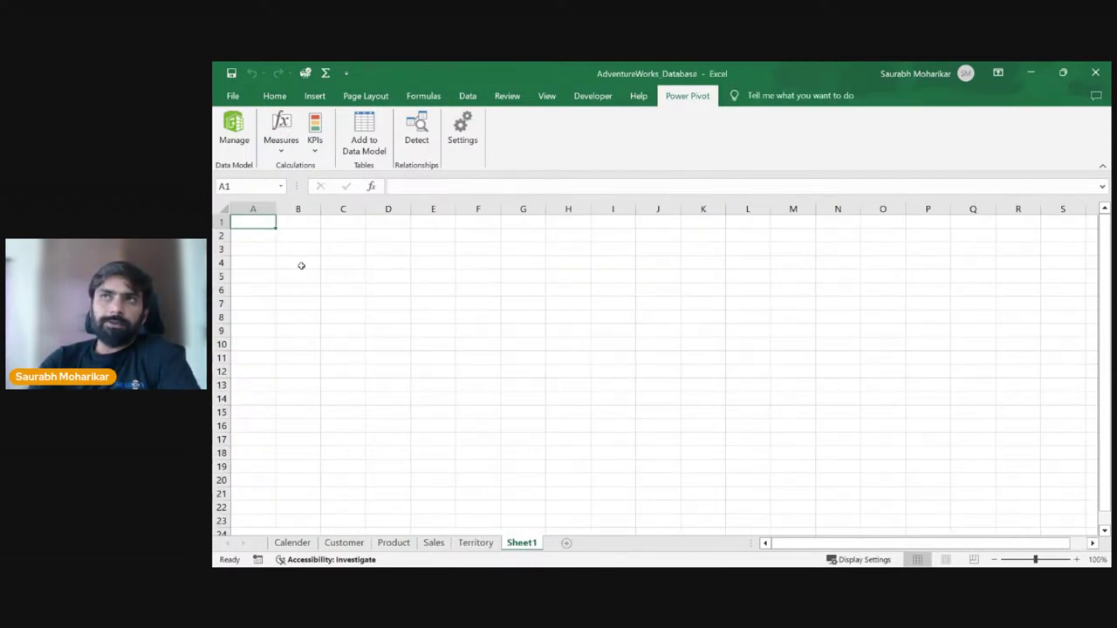
Step: Show the Insert PivotTable dropdown with its From Data Model option
left_click(274, 95)
left_click(314, 95)
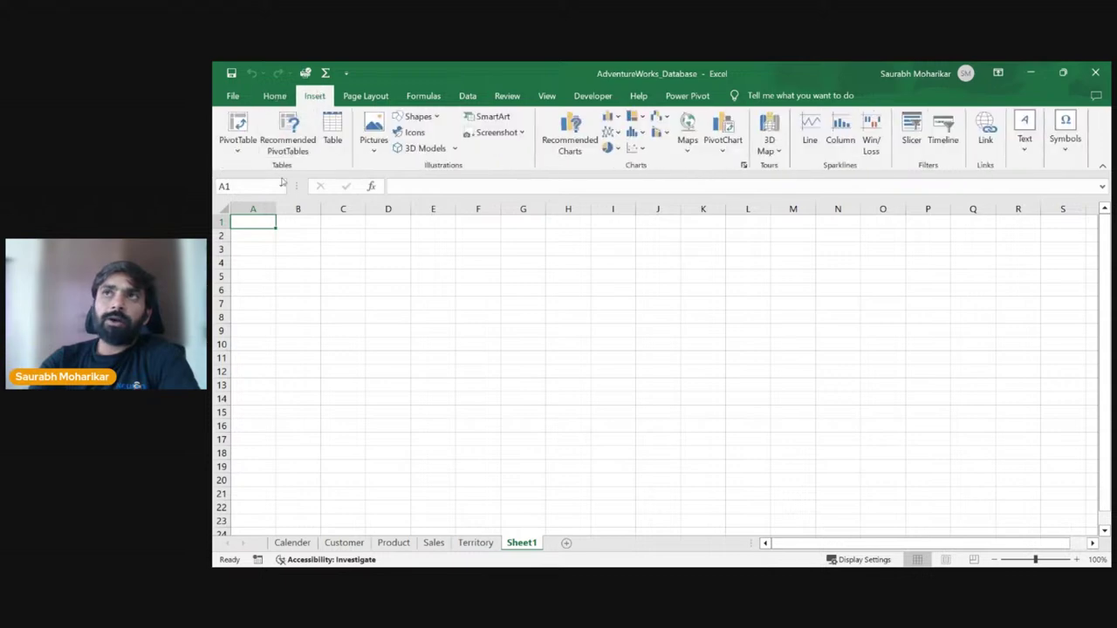
left_click(239, 152)
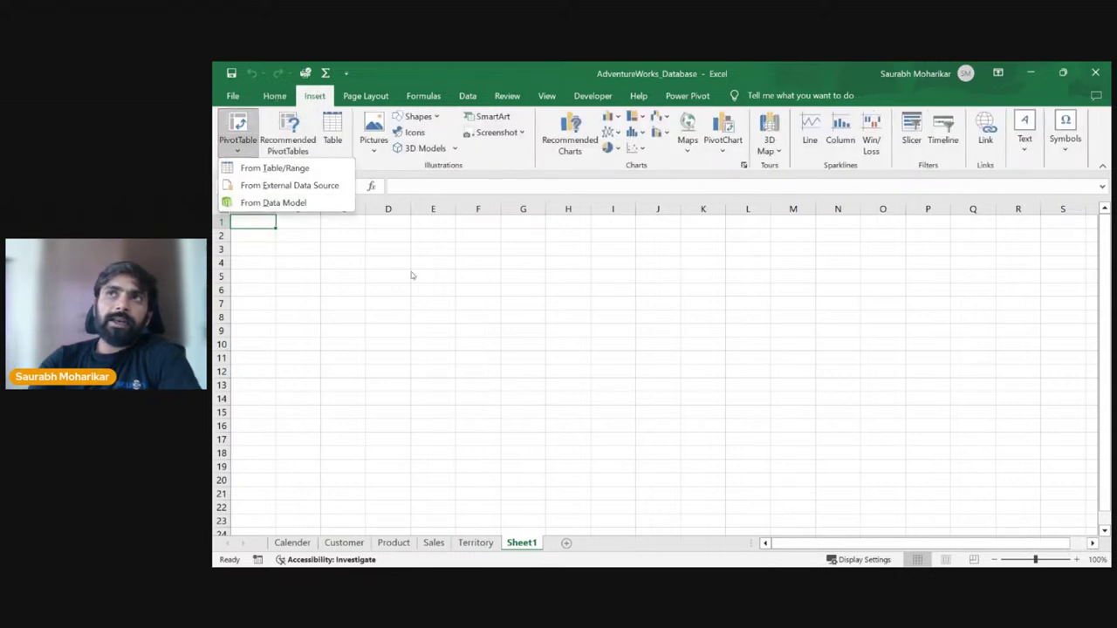
Step: Insert an empty PivotTable from the data model onto the current sheet
left_click(252, 203)
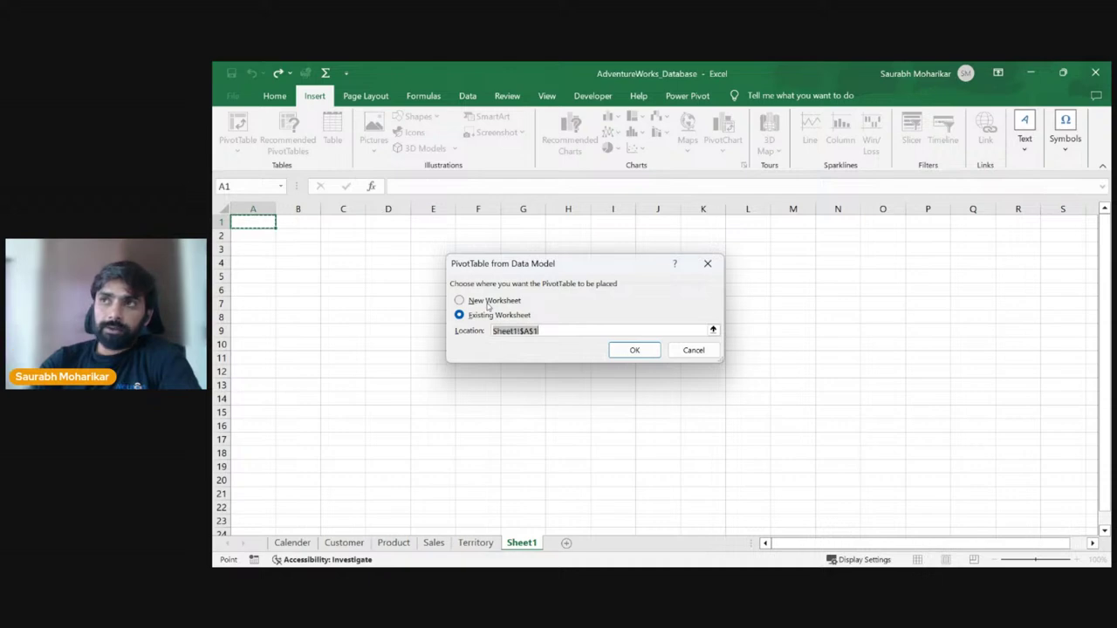
left_click(635, 349)
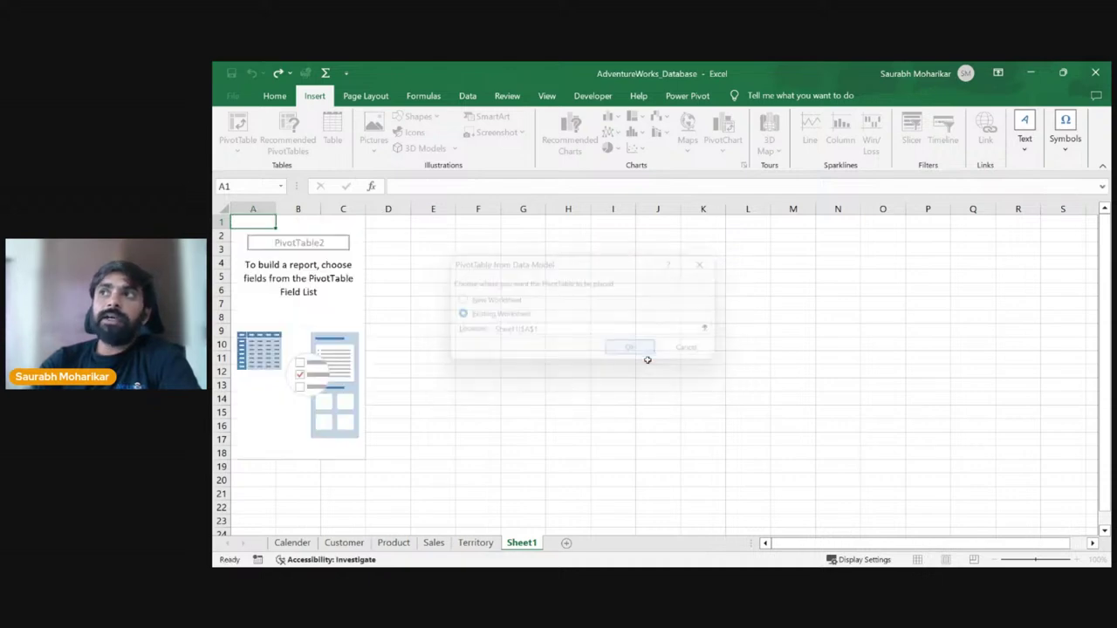
left_click(883, 317)
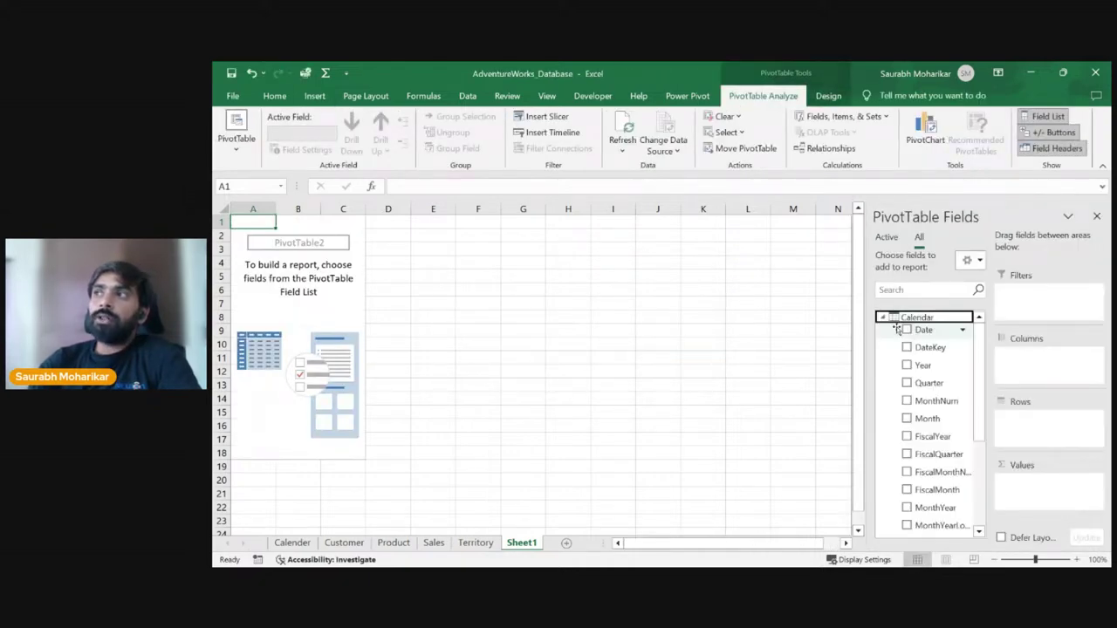
scroll(912, 393, "down", 3)
scroll(909, 377, "up", 3)
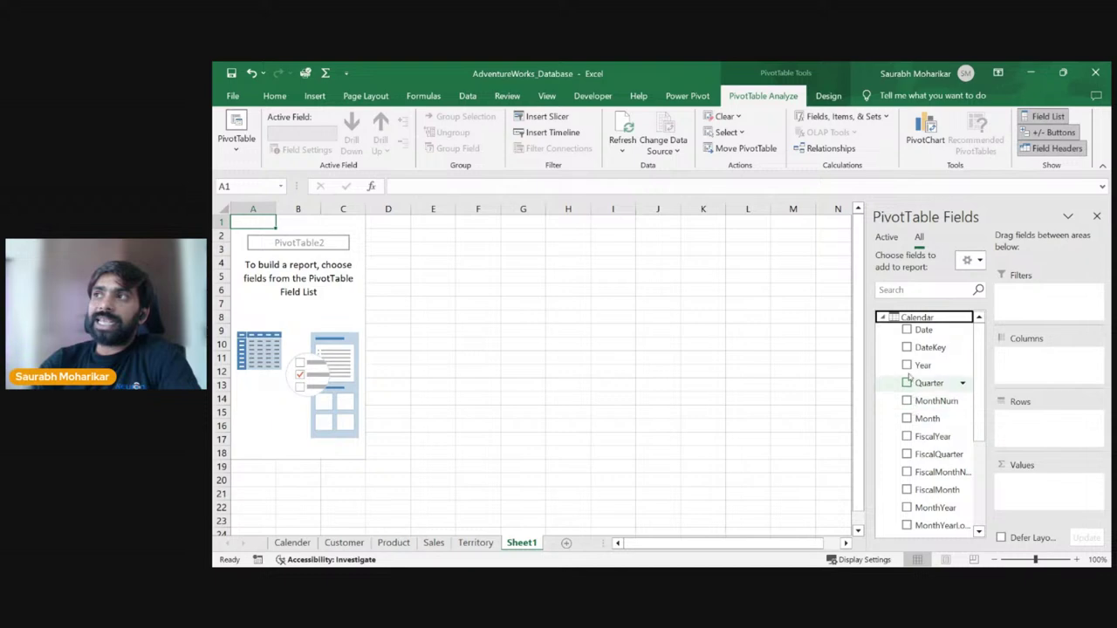
left_click(883, 318)
Step: Browse the Customer, Product and Calendar field lists, then expand Customer down to Education
left_click(884, 336)
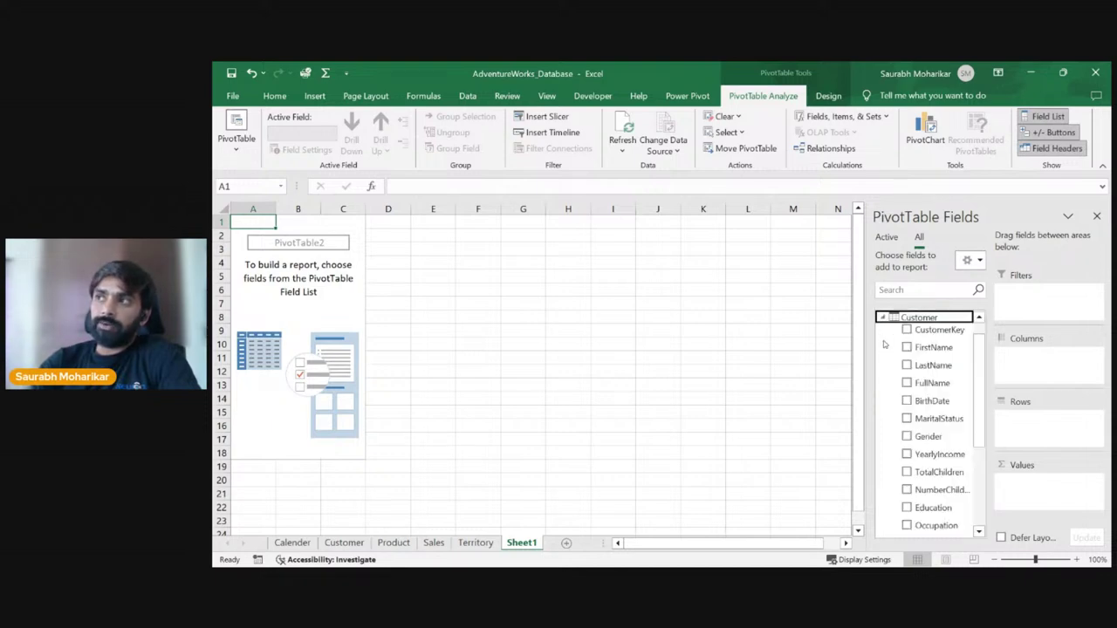
left_click(883, 319)
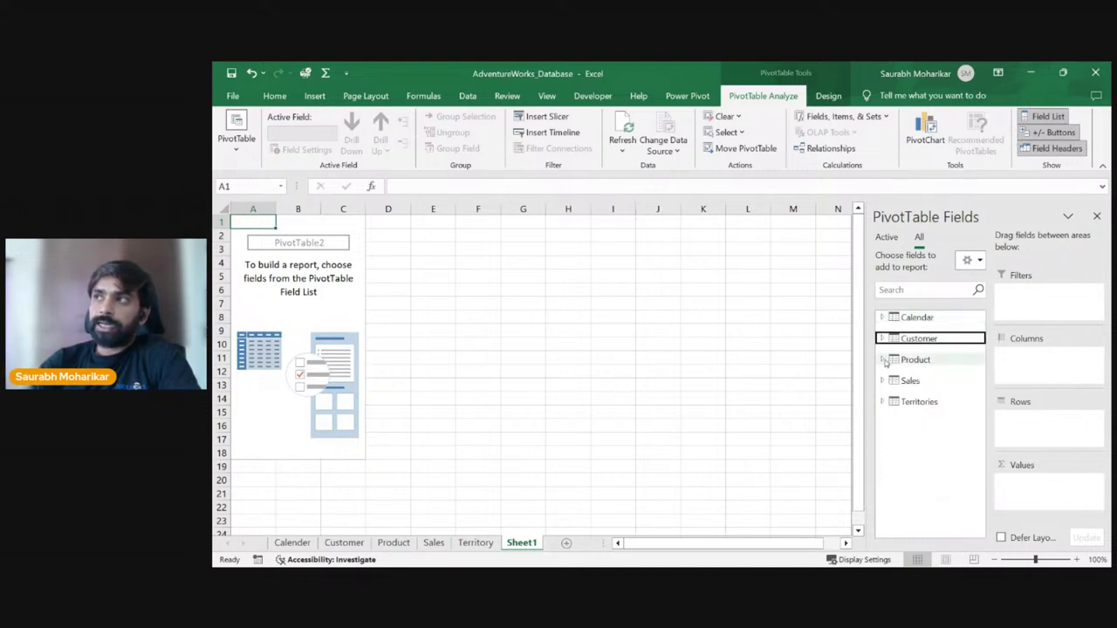
left_click(884, 358)
left_click(883, 321)
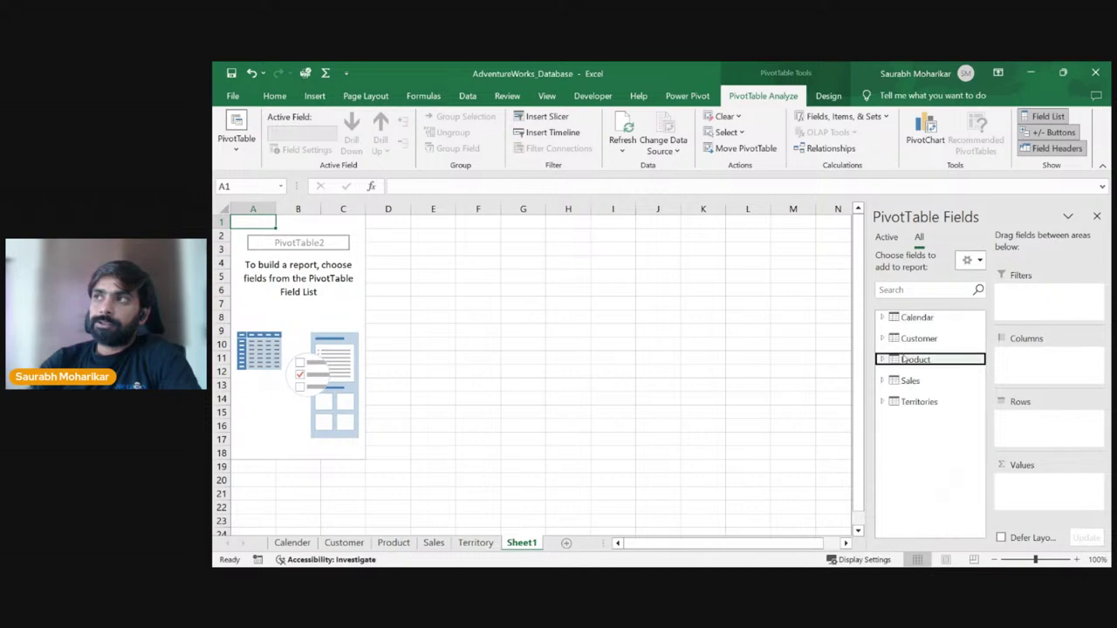
left_click(918, 319)
left_click(918, 320)
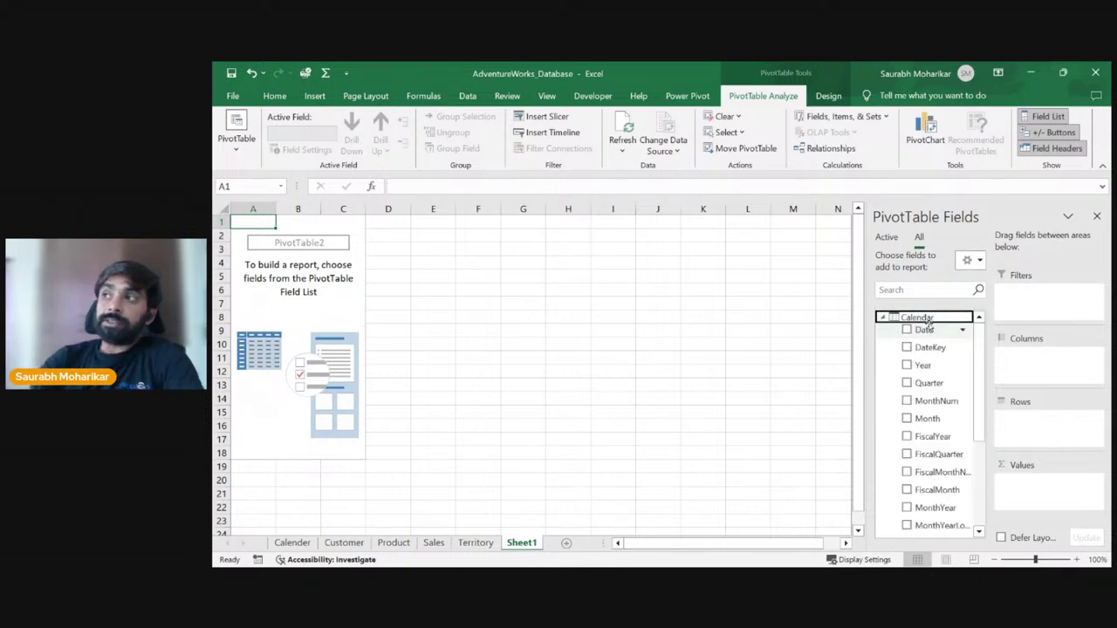
left_click(919, 320)
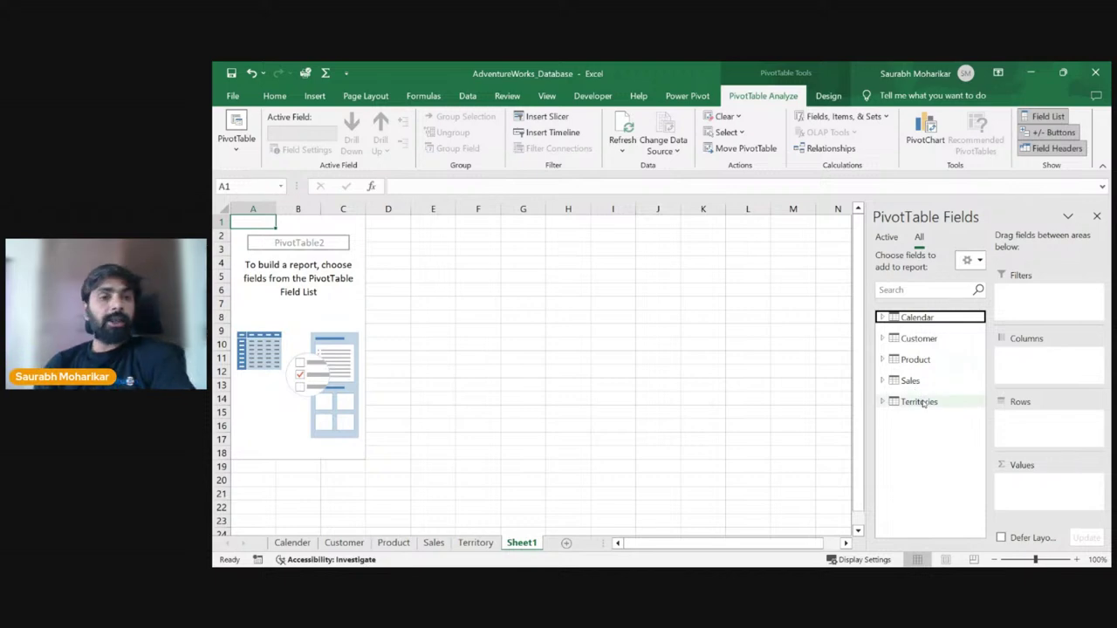
mouse_move(923, 403)
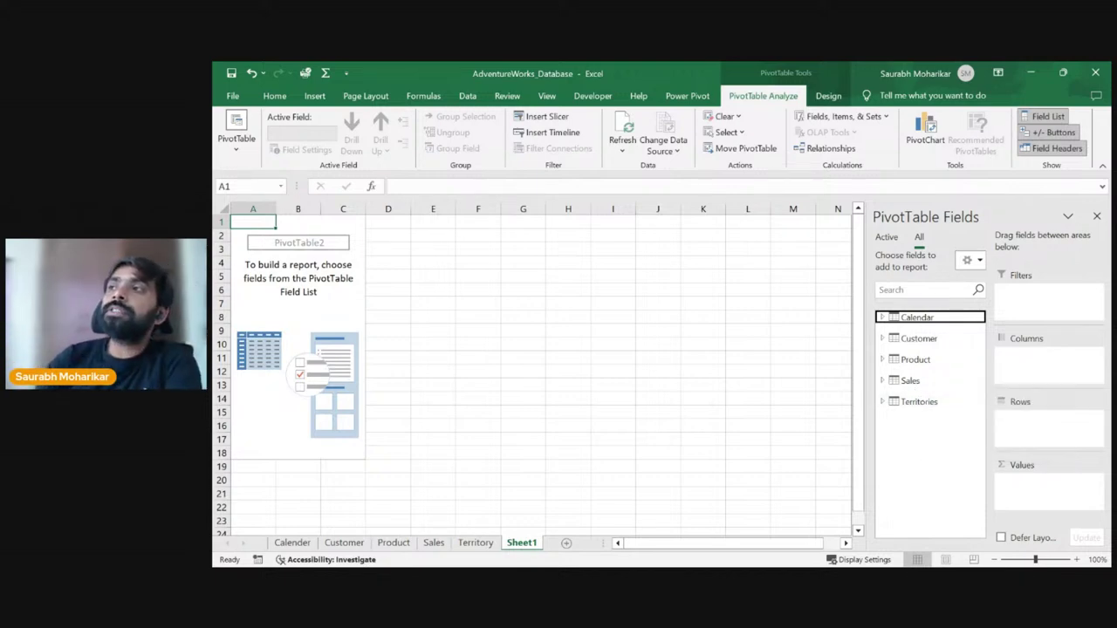
left_click(883, 339)
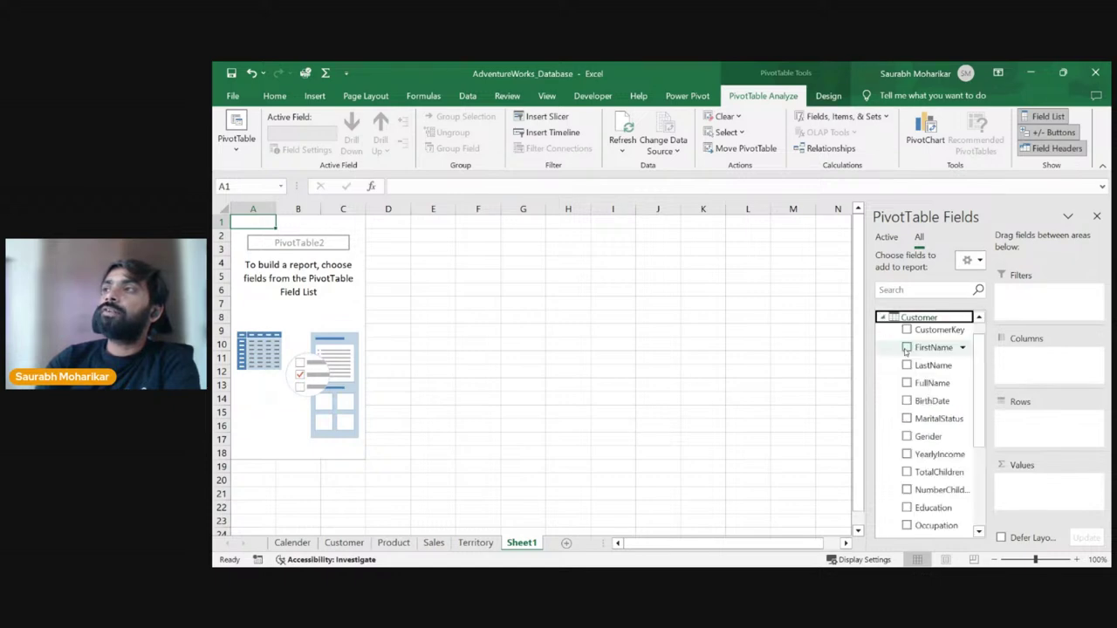
scroll(934, 421, "down", 5)
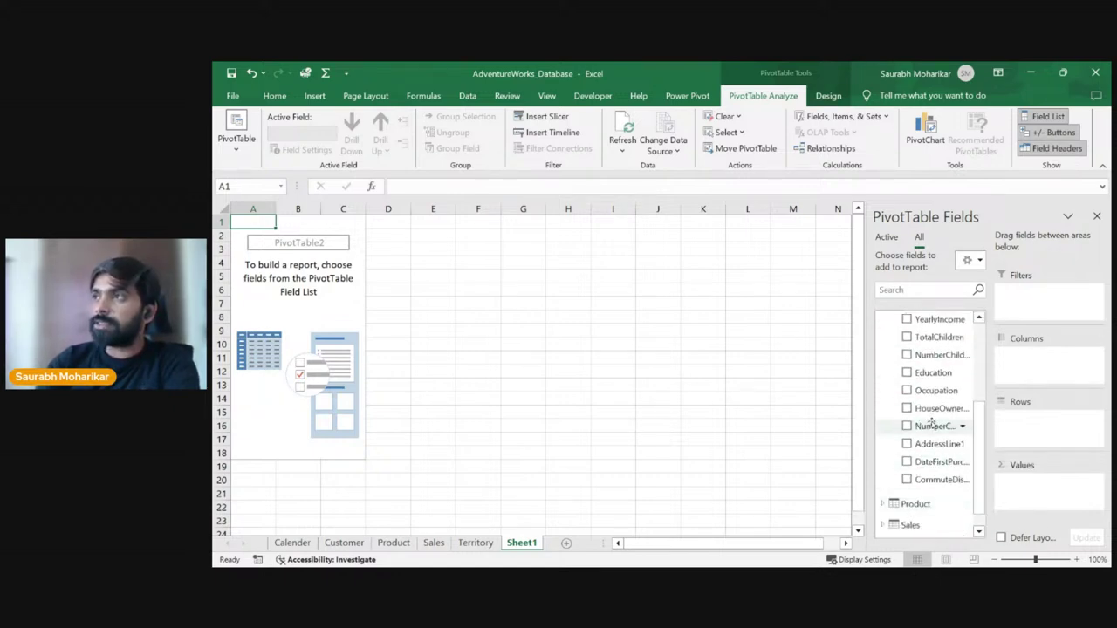
left_click(932, 372)
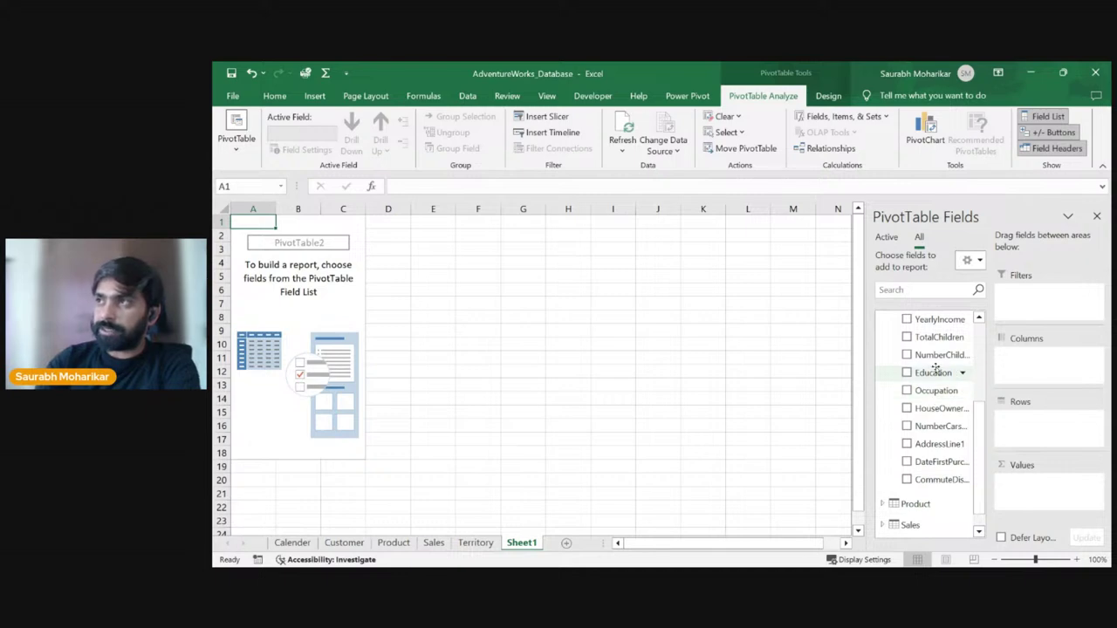
Step: Place Education in Rows and the Sales table's SalesAmount in Values
left_click_drag(928, 373, 1032, 436)
scroll(959, 461, "down", 1)
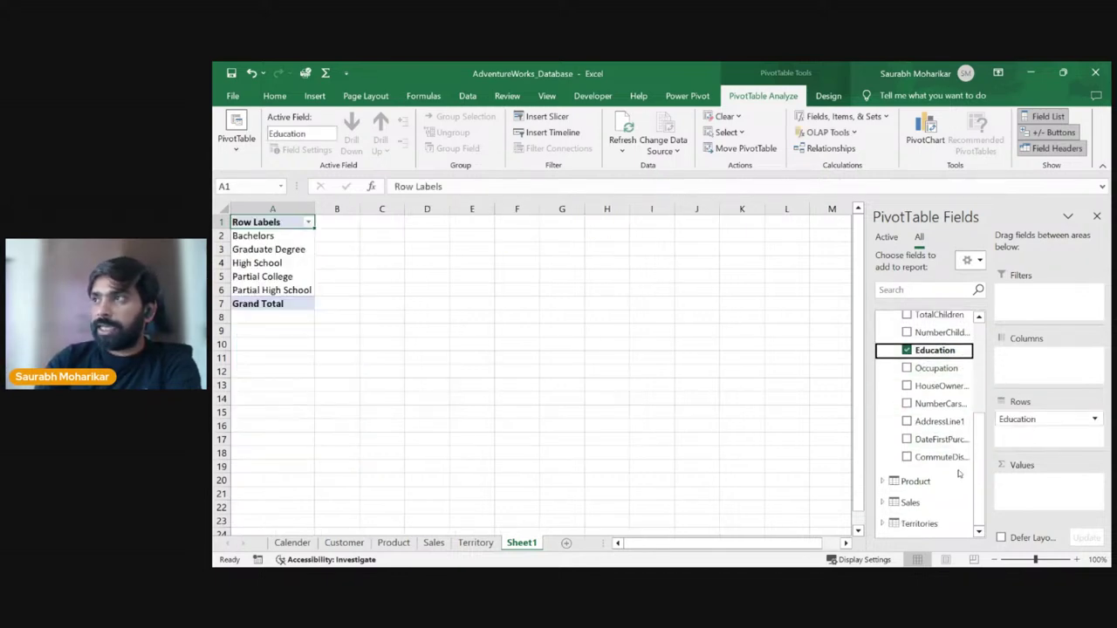
left_click(889, 503)
scroll(894, 498, "down", 1)
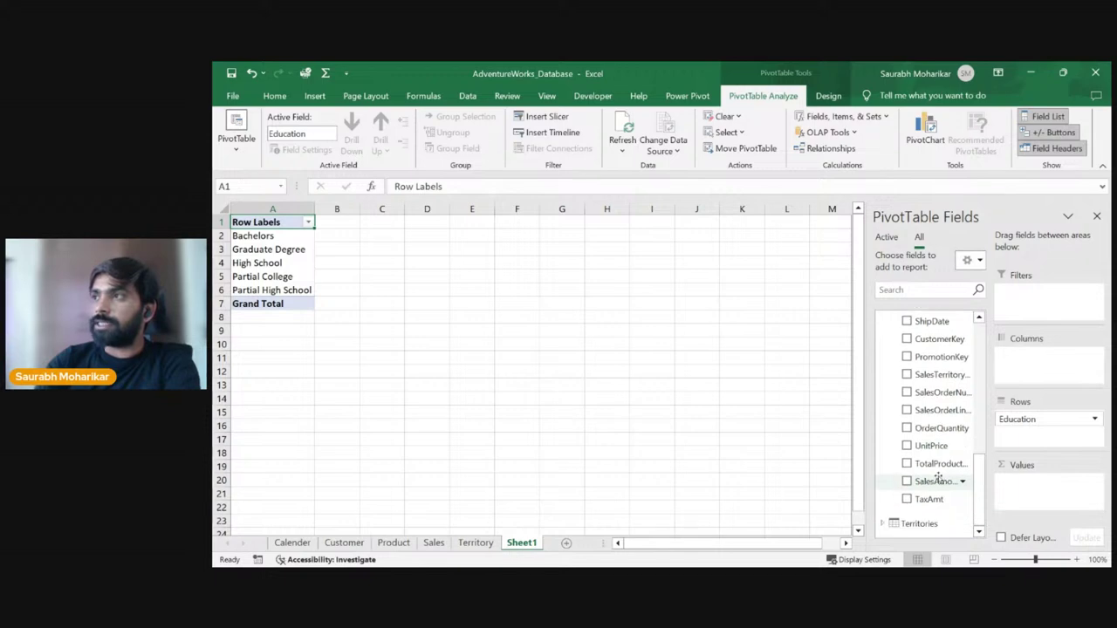
left_click_drag(926, 480, 1051, 491)
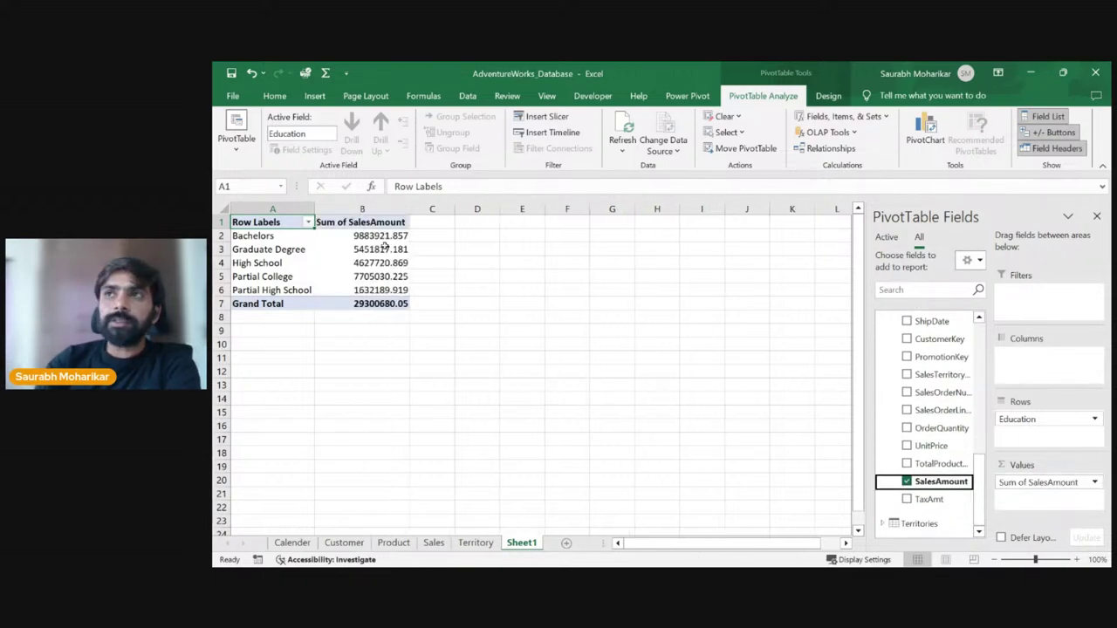
Step: Show the Sum of SalesAmount values as % of Grand Total
right_click(372, 249)
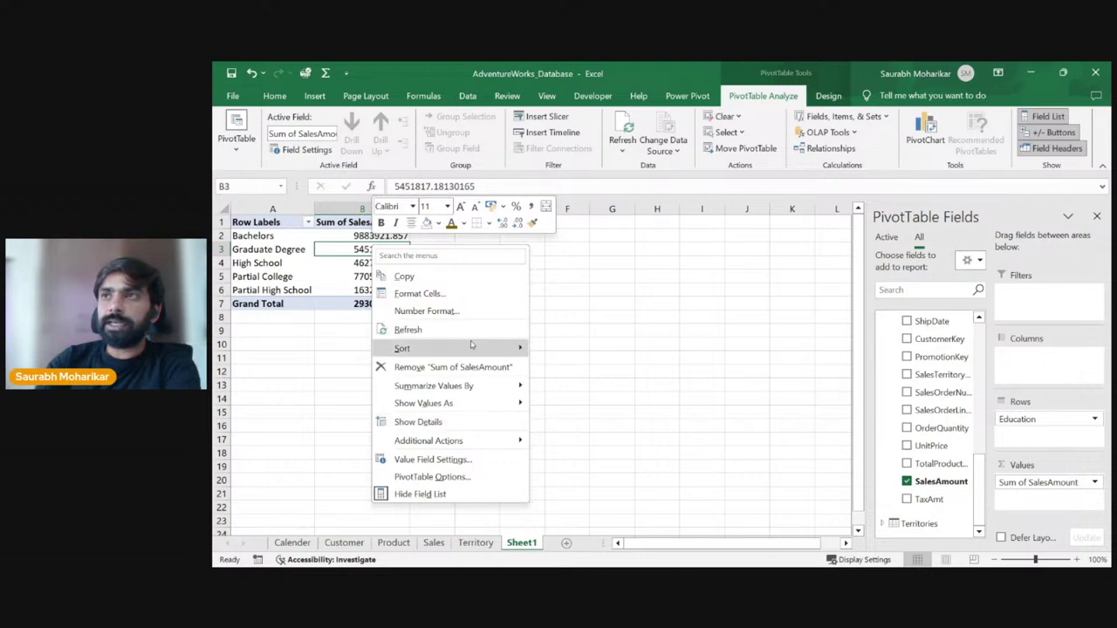
mouse_move(485, 403)
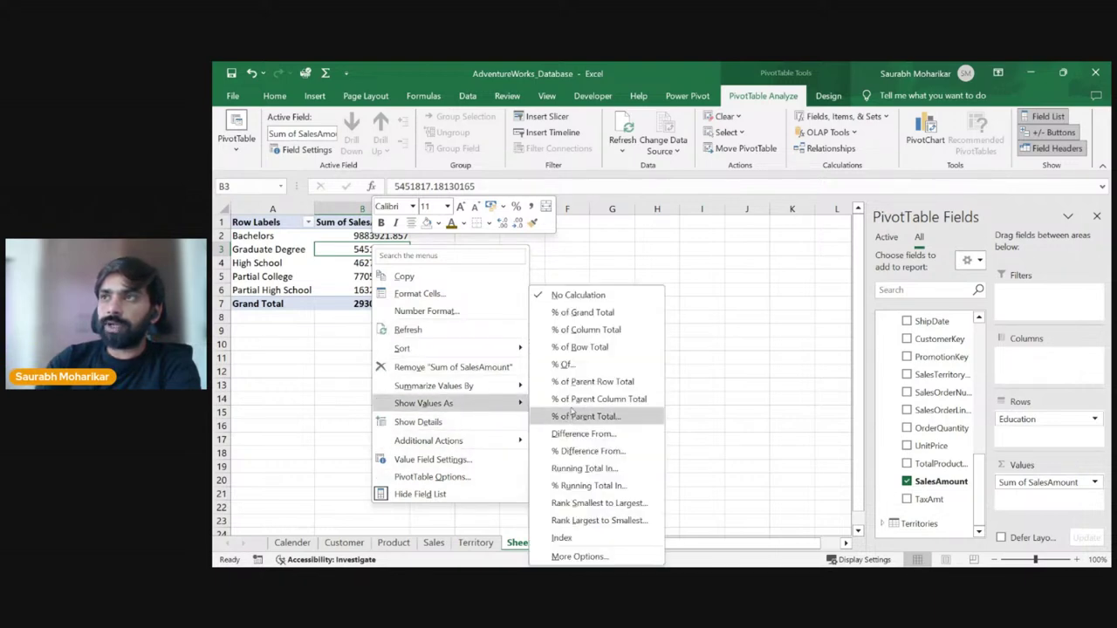
left_click(581, 312)
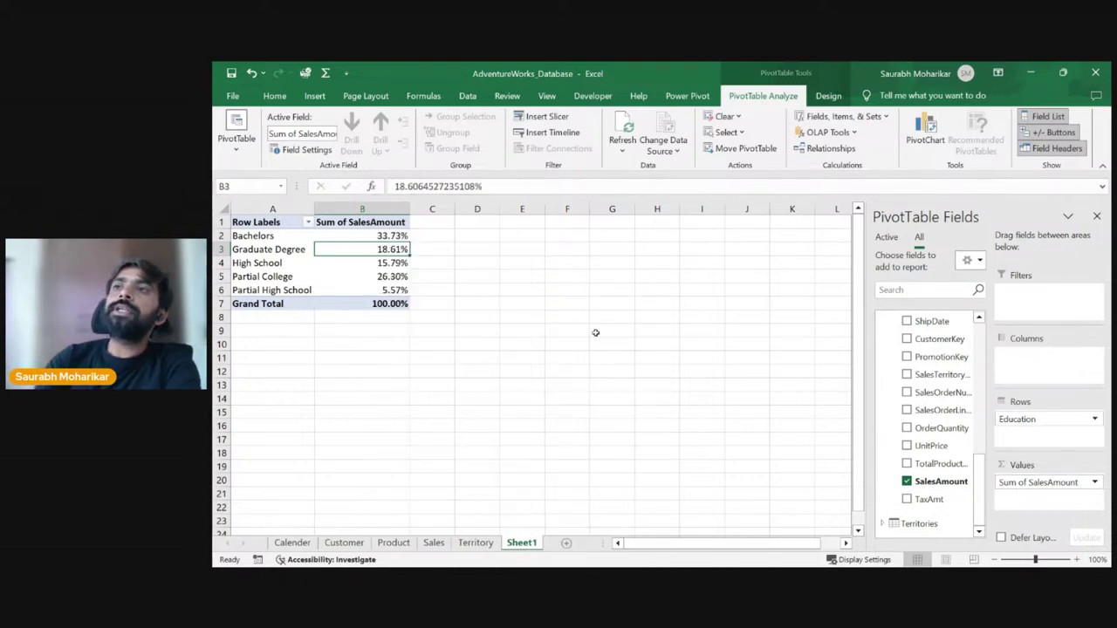
Step: Check the Bachelors (33.73%), High School and Partial High School rows
left_click(368, 267)
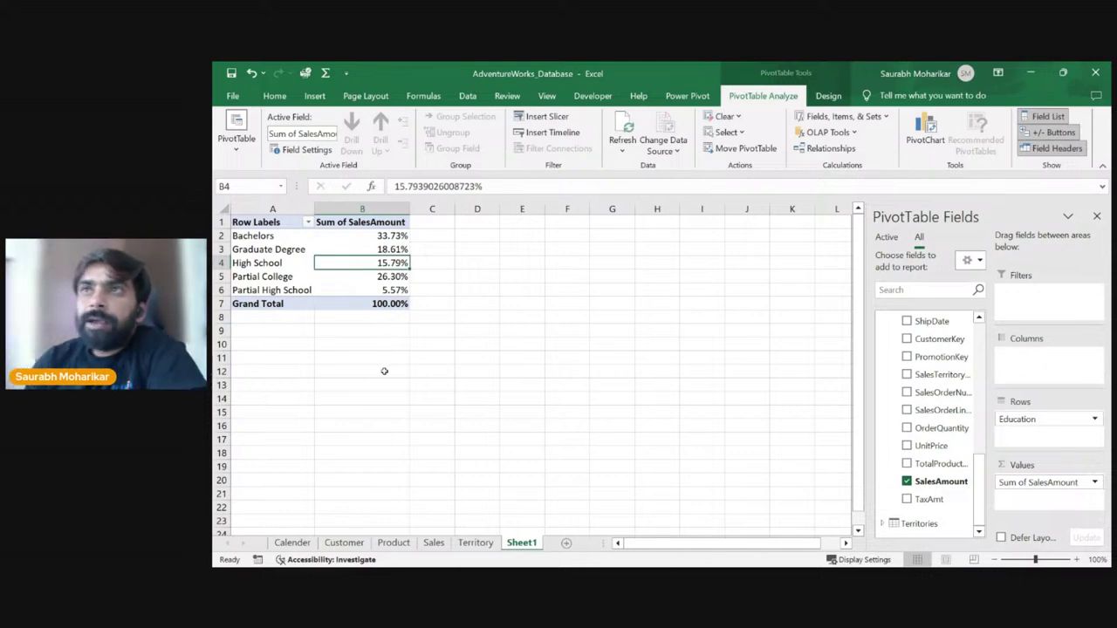
left_click(388, 236)
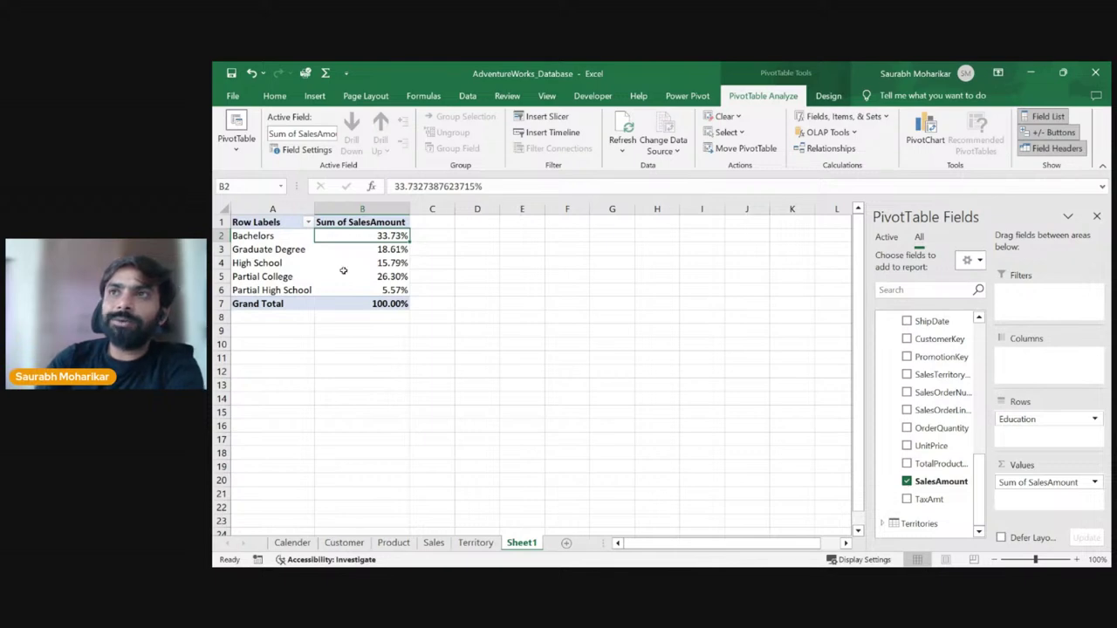
left_click(276, 265)
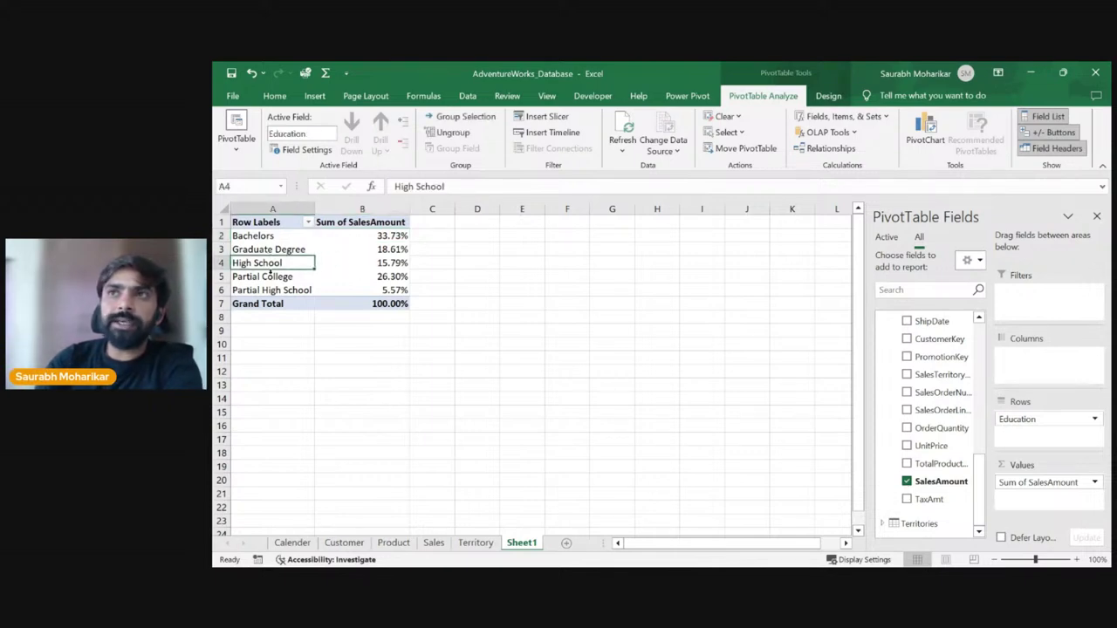
left_click(270, 292)
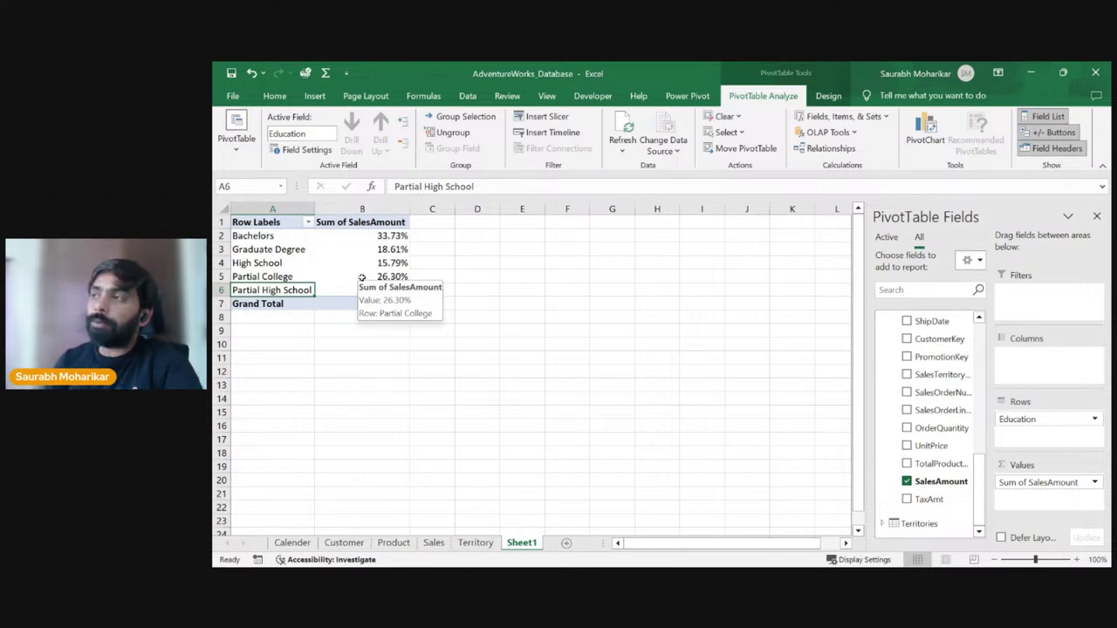
Step: Close the PivotTable Fields pane, dismiss the PivotTable warning, and select Partial College's 26.30%
left_click(1097, 216)
left_click(262, 223)
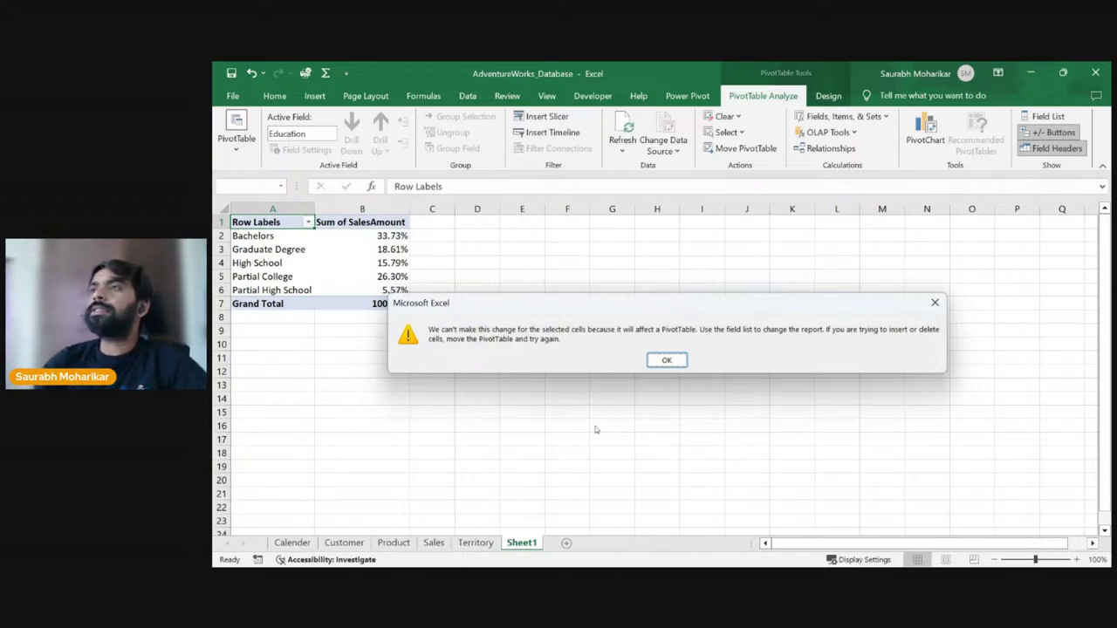
left_click(673, 362)
left_click(340, 279)
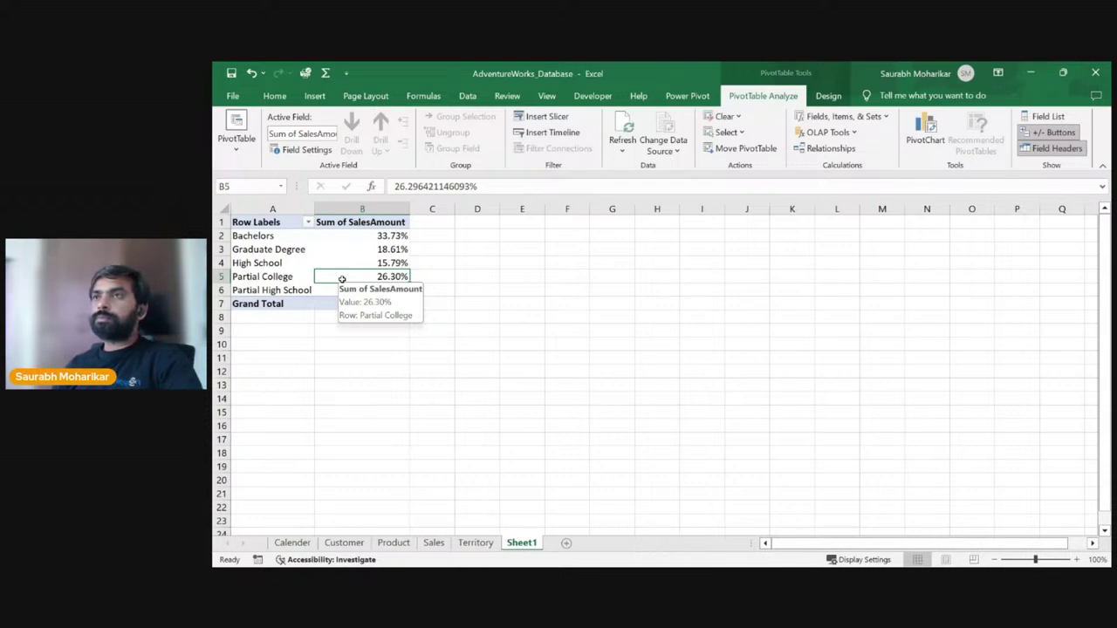
Step: Delete the Sheet1 worksheet holding the pivot
right_click(535, 544)
left_click(595, 392)
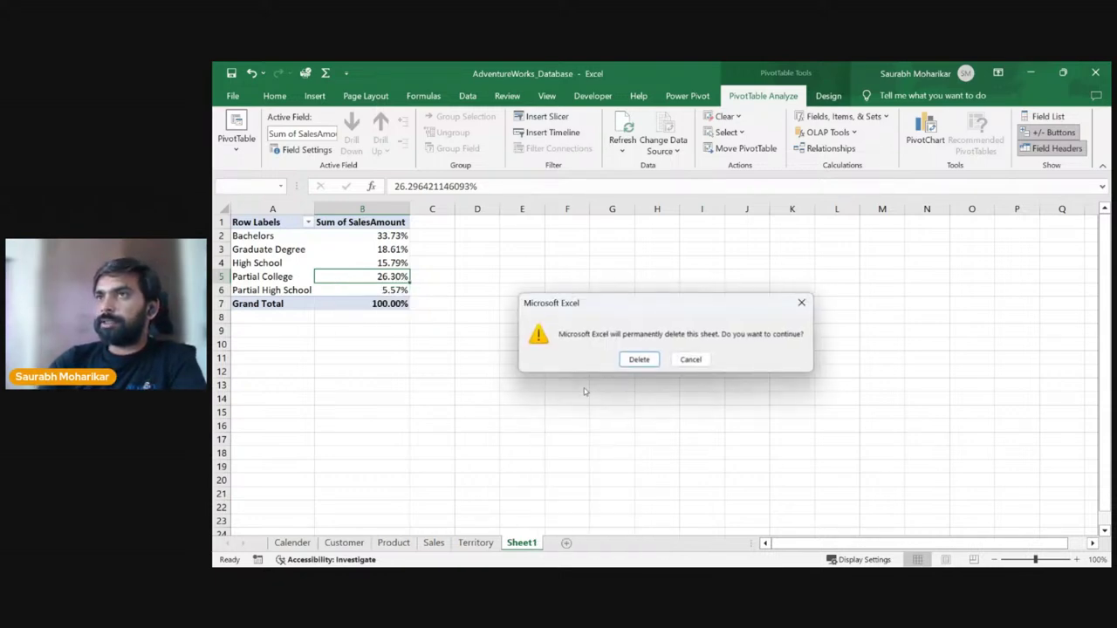
left_click(639, 360)
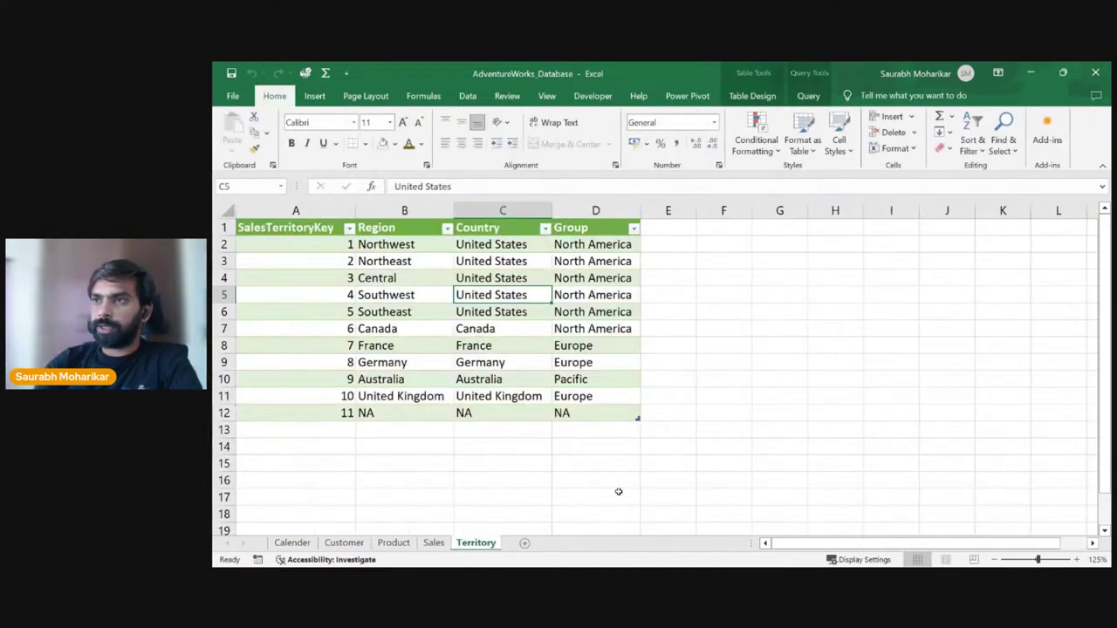
left_click(673, 479)
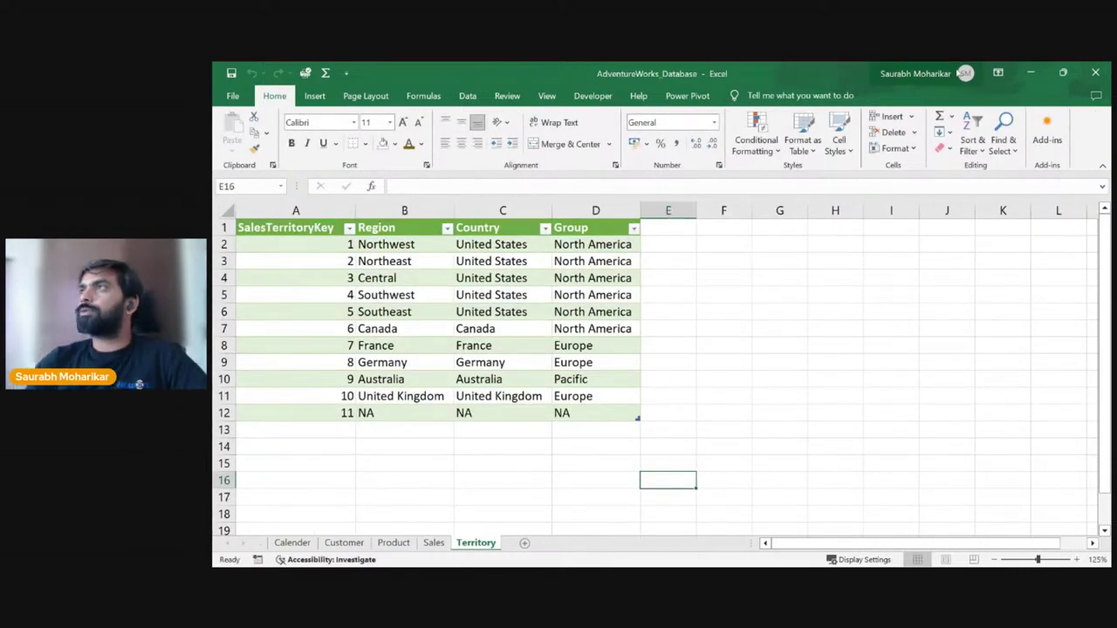
Step: Close the AdventureWorks_Database workbook, then save and close Sample Superstore
left_click(1092, 71)
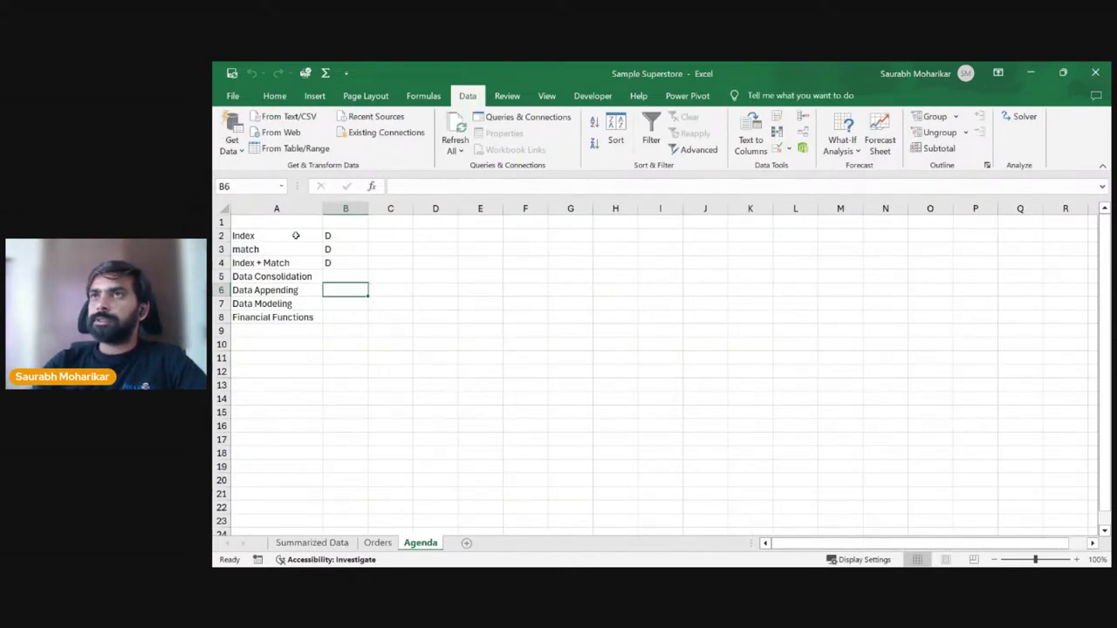
left_click(1102, 66)
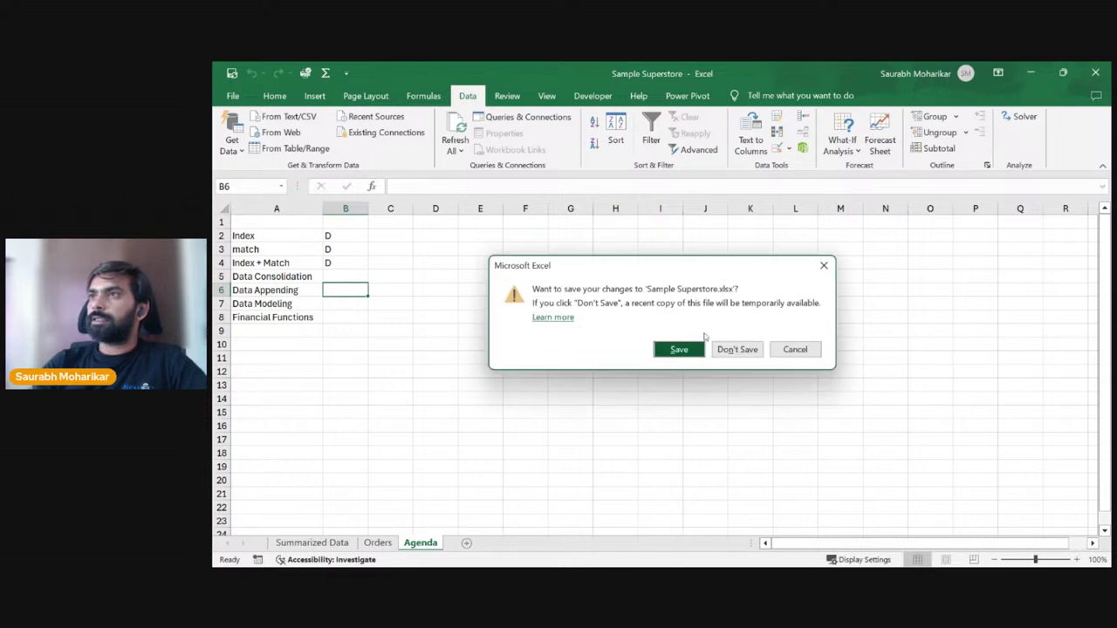
left_click(685, 348)
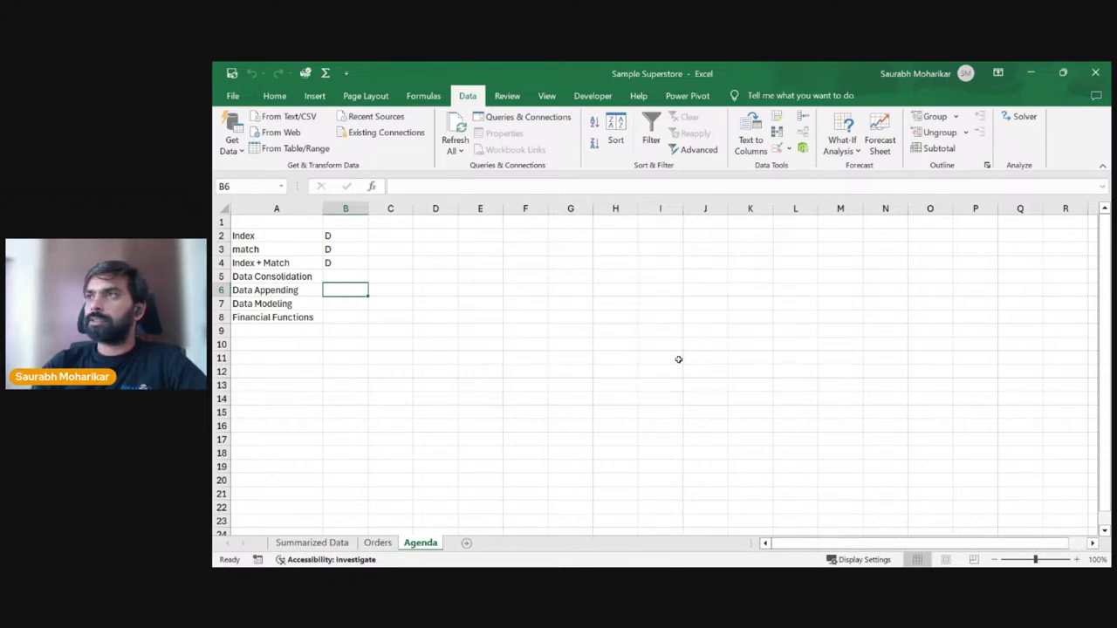